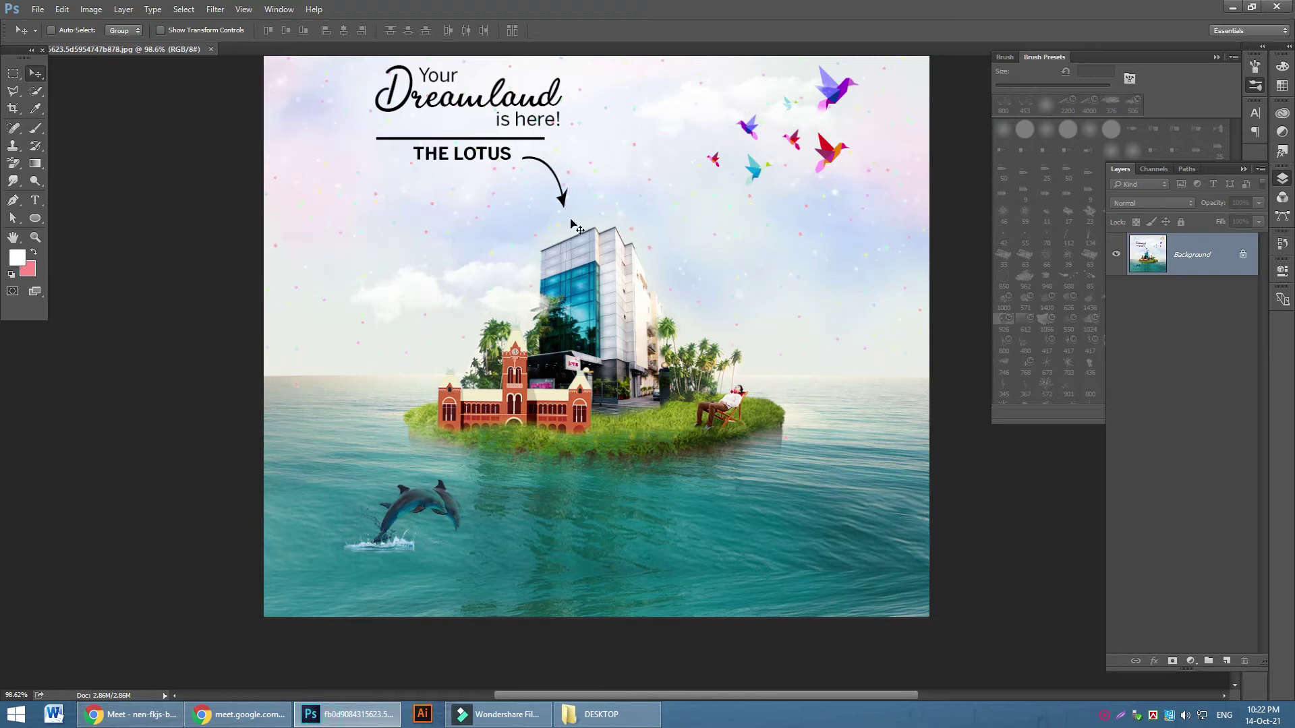
# Open dolphin.jpg from the Manipulation Project folder in its own document tab
pyautogui.click(36, 10)
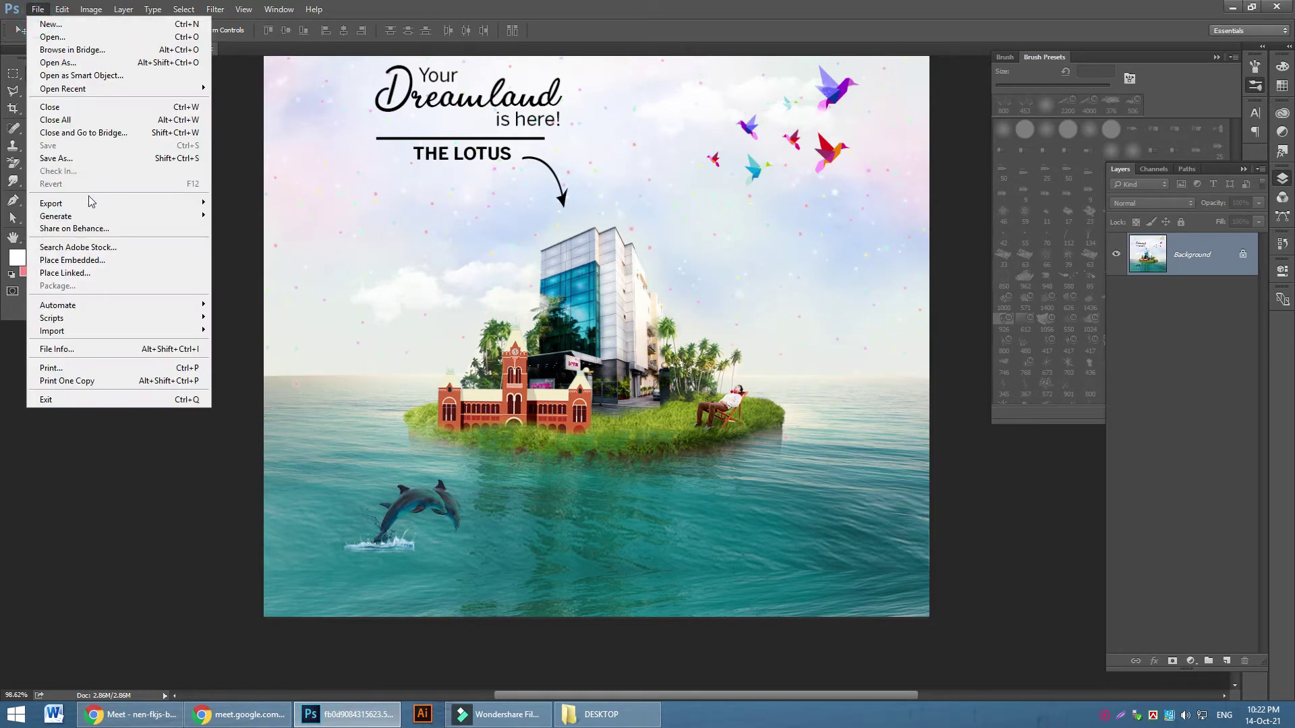
pyautogui.click(67, 38)
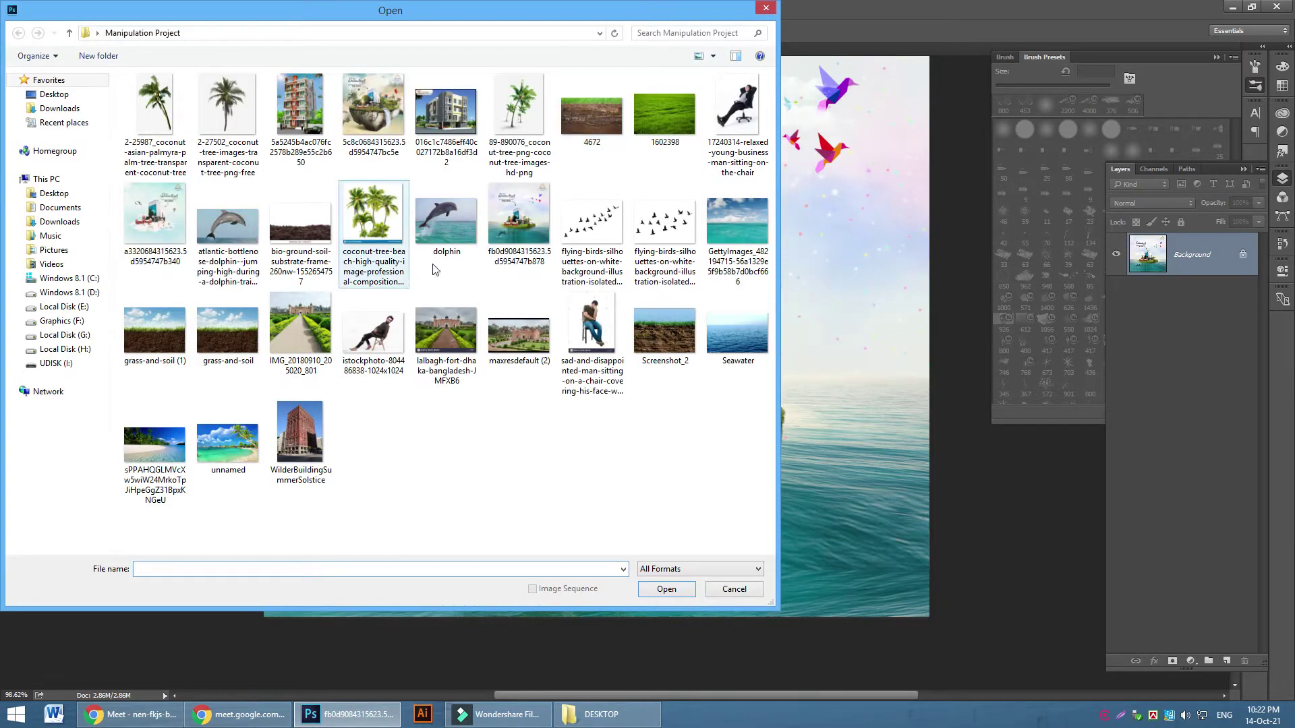
pyautogui.click(447, 224)
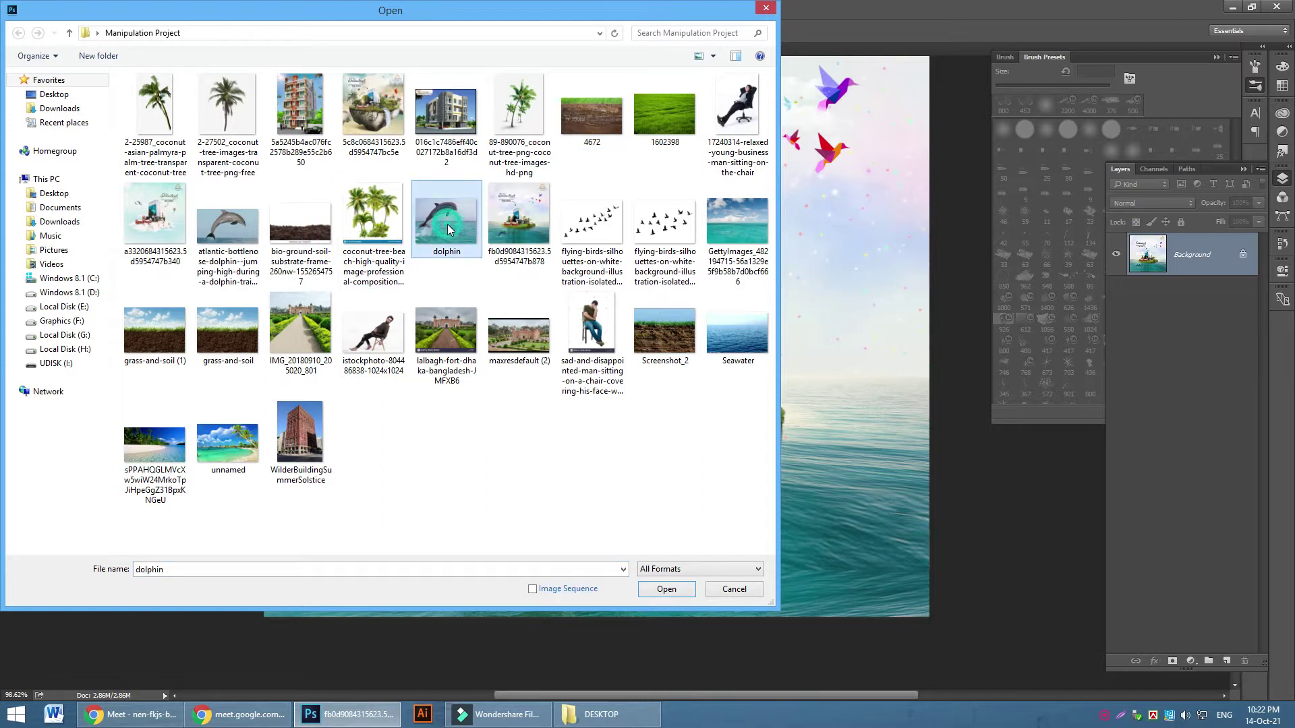
pyautogui.click(666, 589)
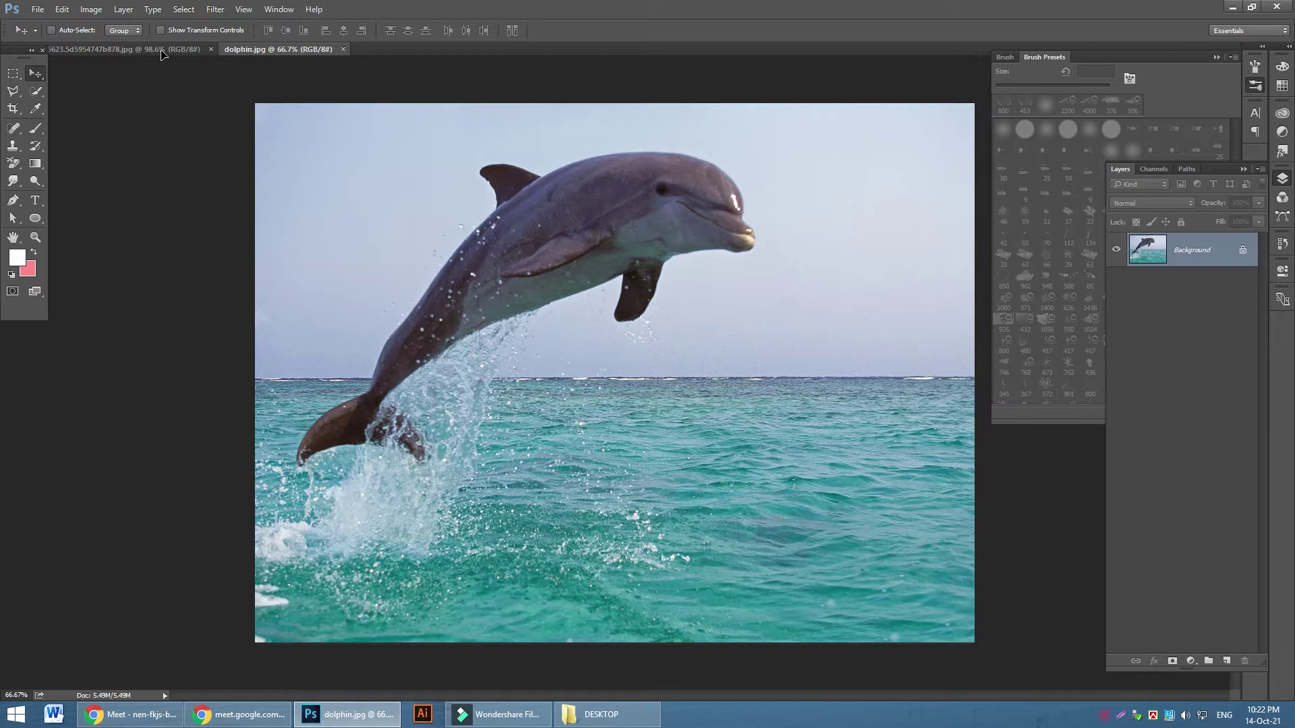
# Drag the dolphin photo into the island poster and convert Layer 1 to a smart object
pyautogui.click(155, 50)
pyautogui.moveTo(611, 465); pyautogui.dragTo(795, 382)
pyautogui.rightClick(1207, 264)
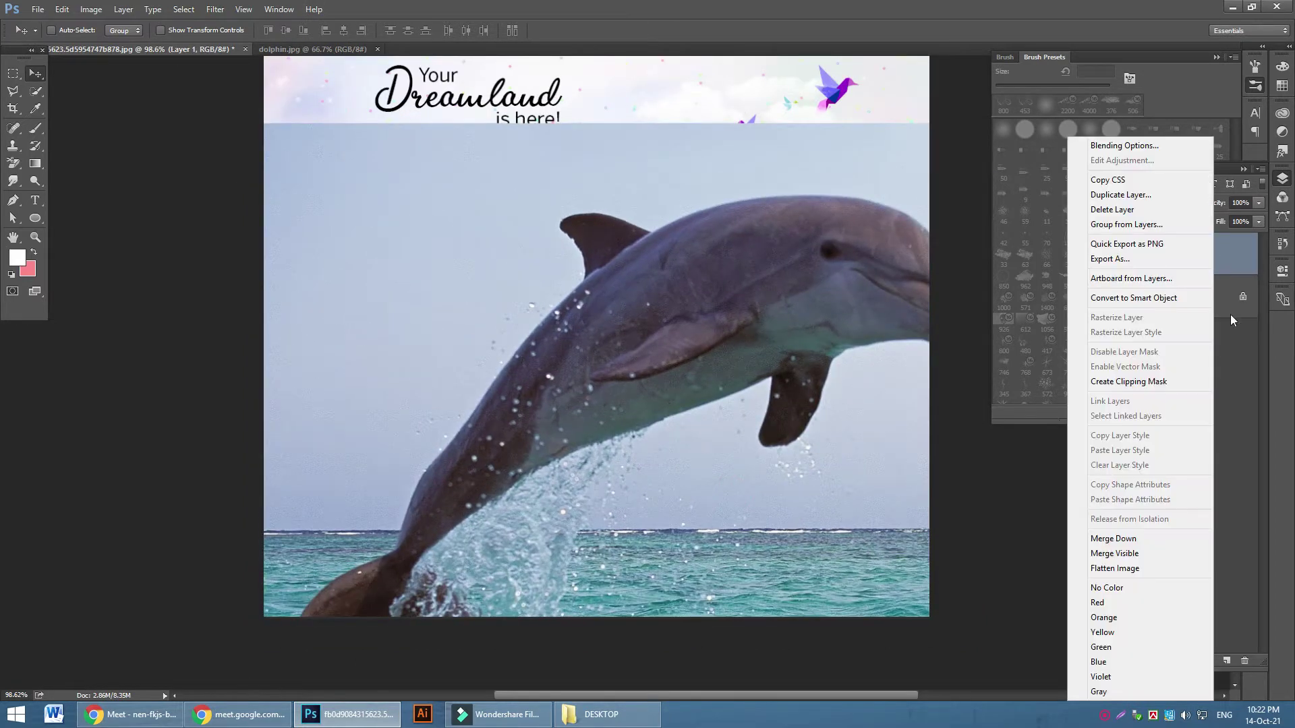
pyautogui.click(1126, 299)
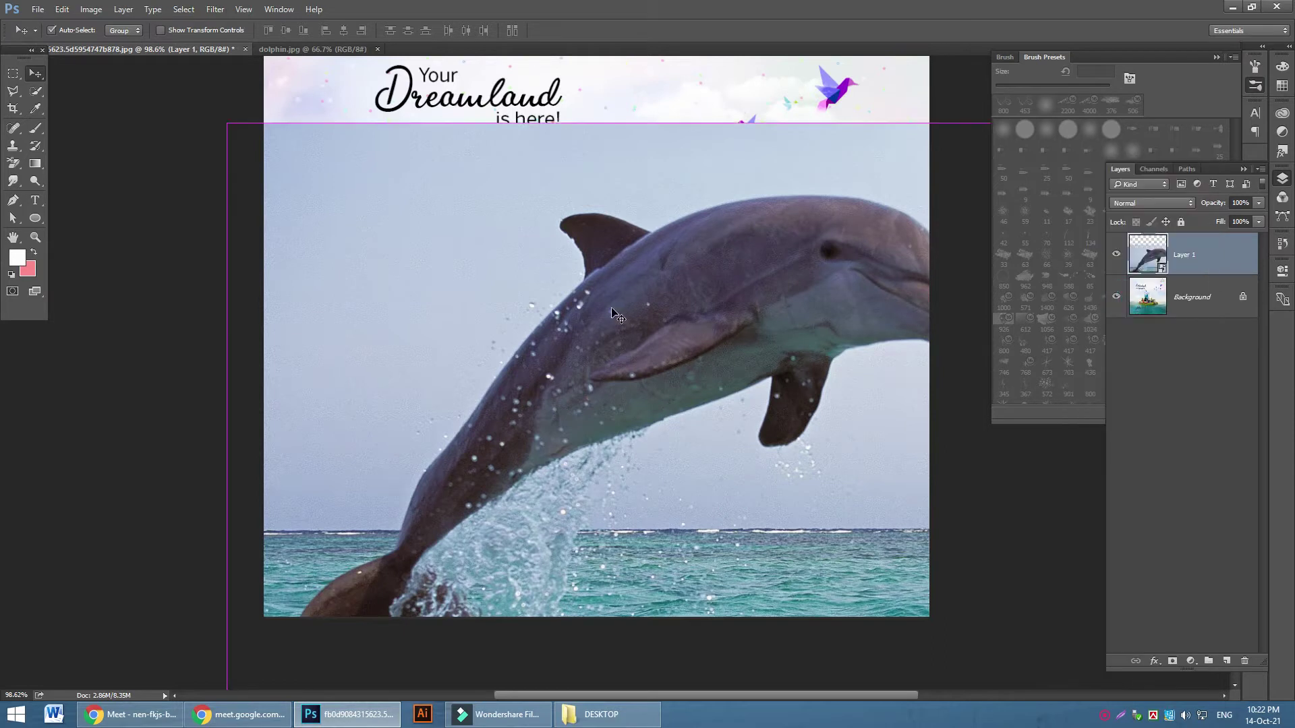
# Scale the dolphin to about 28% and place it over the sea below the island
pyautogui.hotkey('ctrl', 't')
pyautogui.moveTo(226, 124); pyautogui.dragTo(751, 517)
pyautogui.moveTo(973, 613); pyautogui.dragTo(604, 395)
pyautogui.moveTo(928, 301); pyautogui.dragTo(685, 480)
pyautogui.moveTo(587, 566); pyautogui.dragTo(694, 483)
pyautogui.click(476, 32)
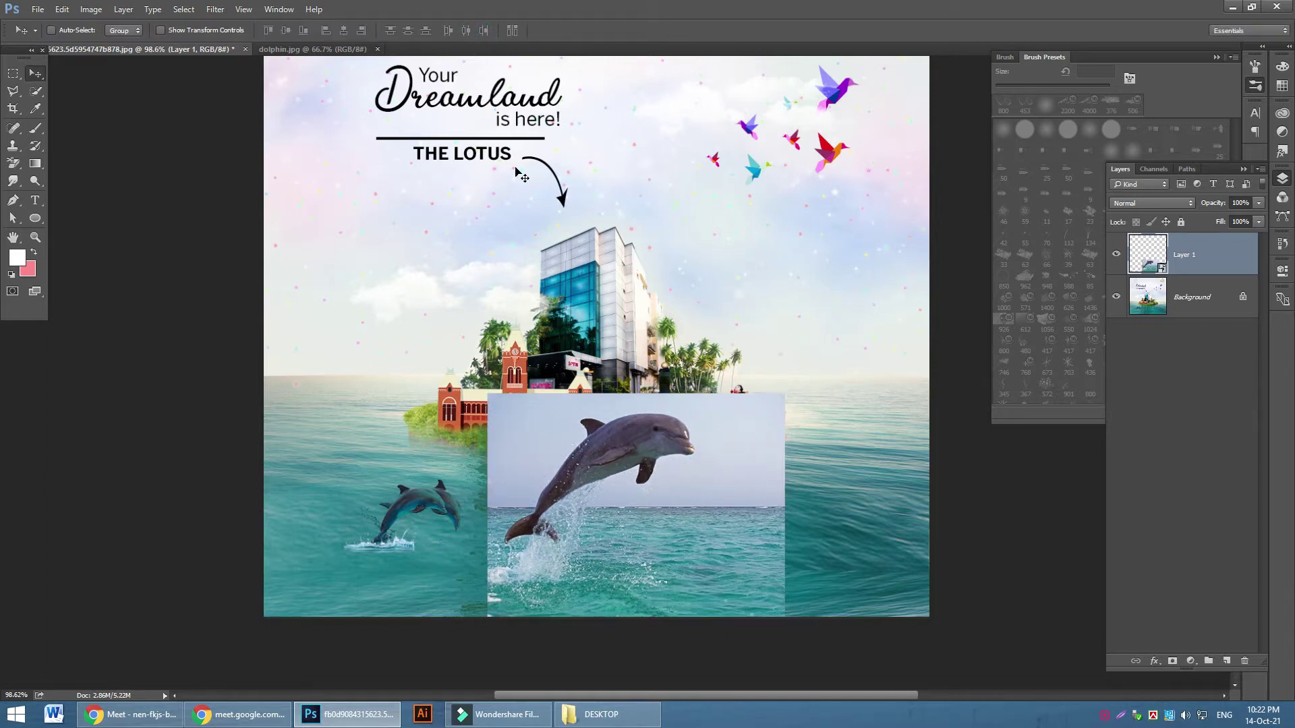
# Admit the waiting participant to the video call and return to Photoshop
pyautogui.click(132, 714)
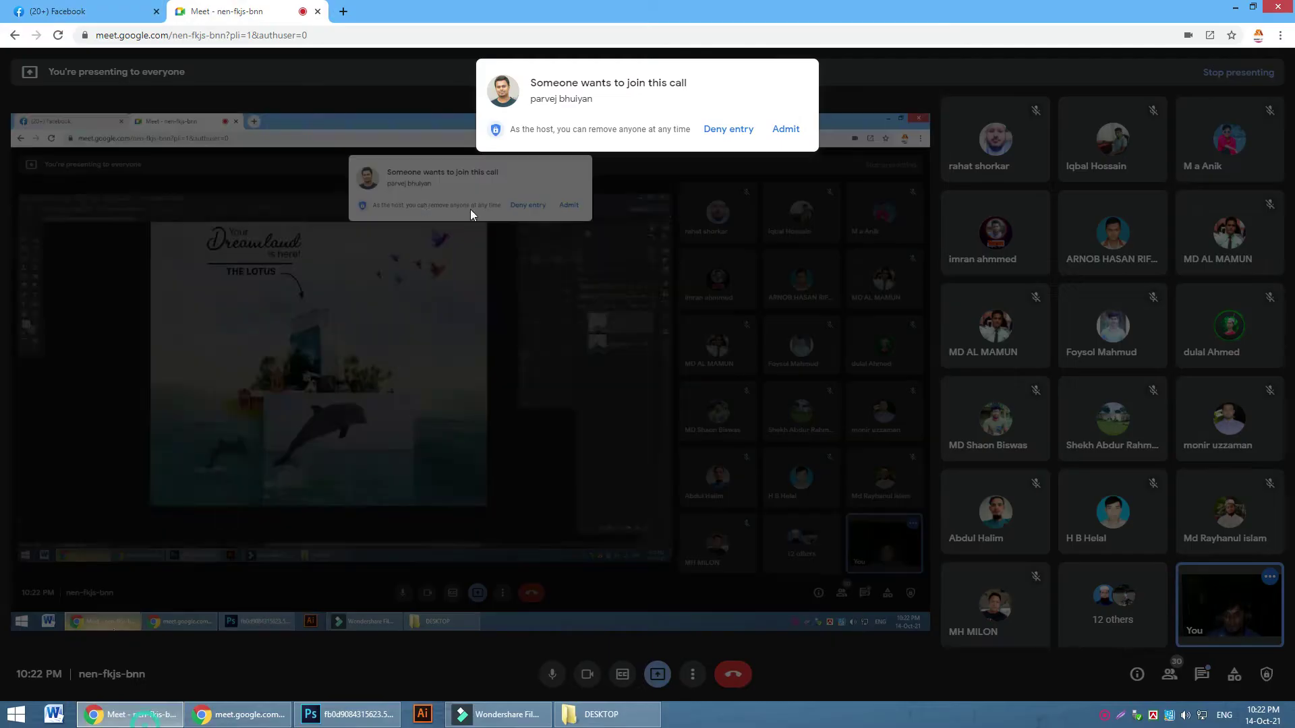
pyautogui.click(786, 129)
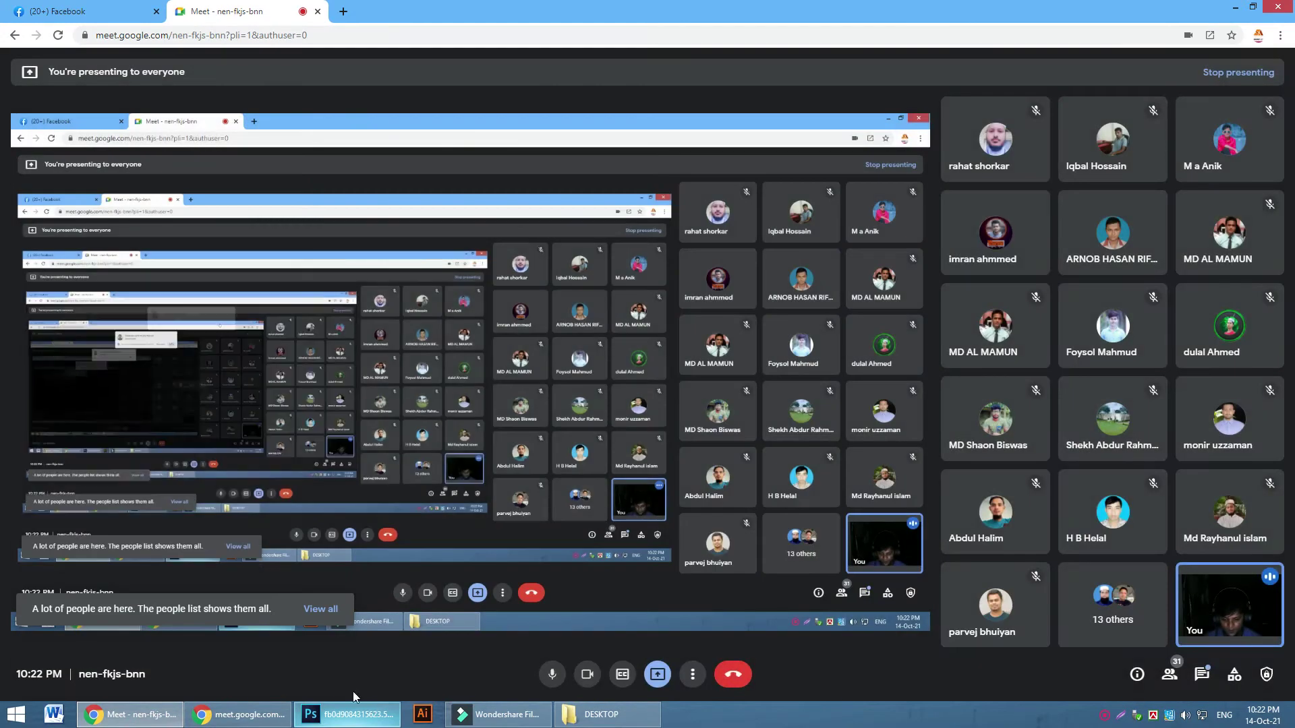
pyautogui.hotkey('alt', 'Tab')
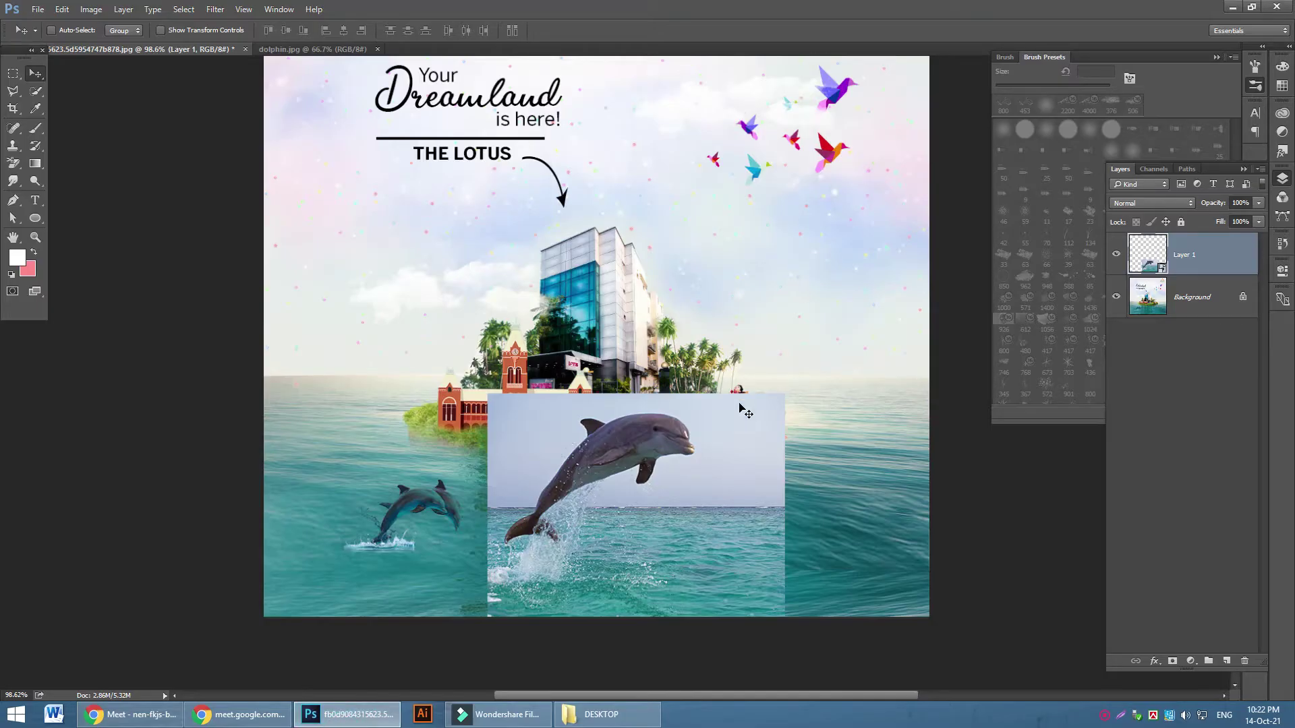
# Duplicate the dolphin layer with Ctrl+J and hide the Layer 1 copy
pyautogui.scroll(5, 745, 412)
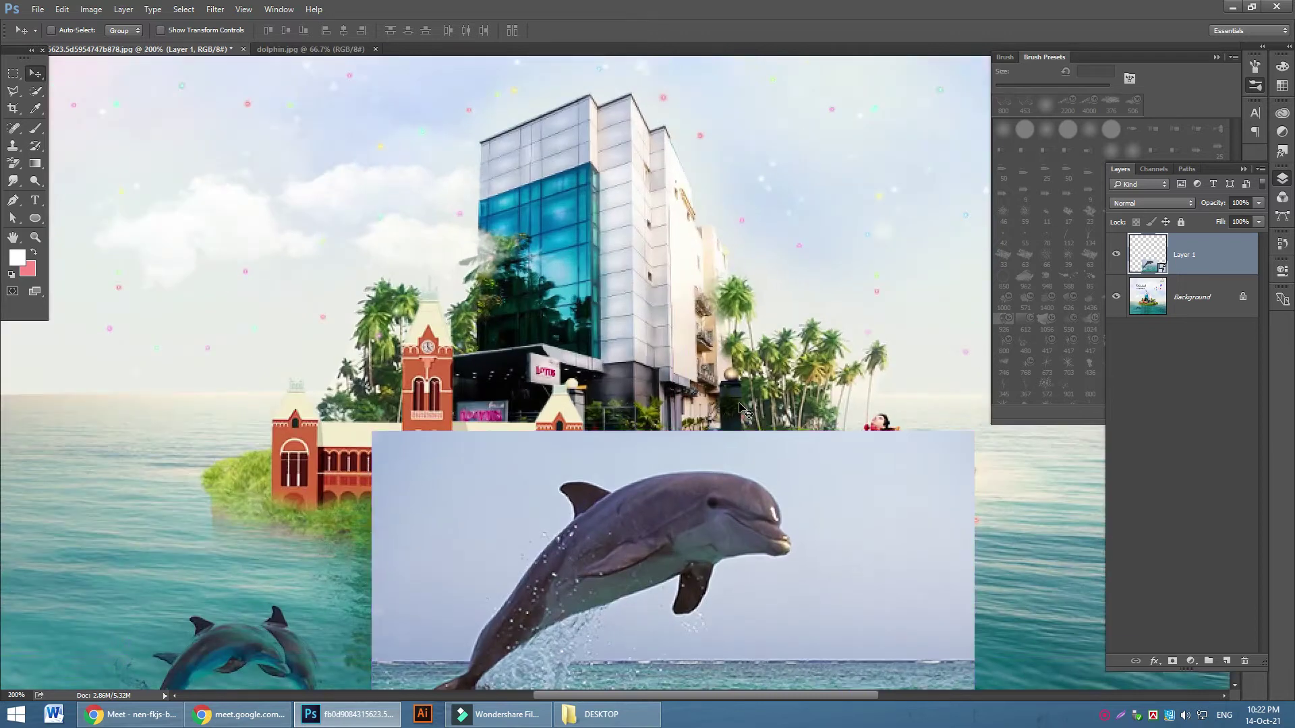
pyautogui.scroll(-3, 781, 393)
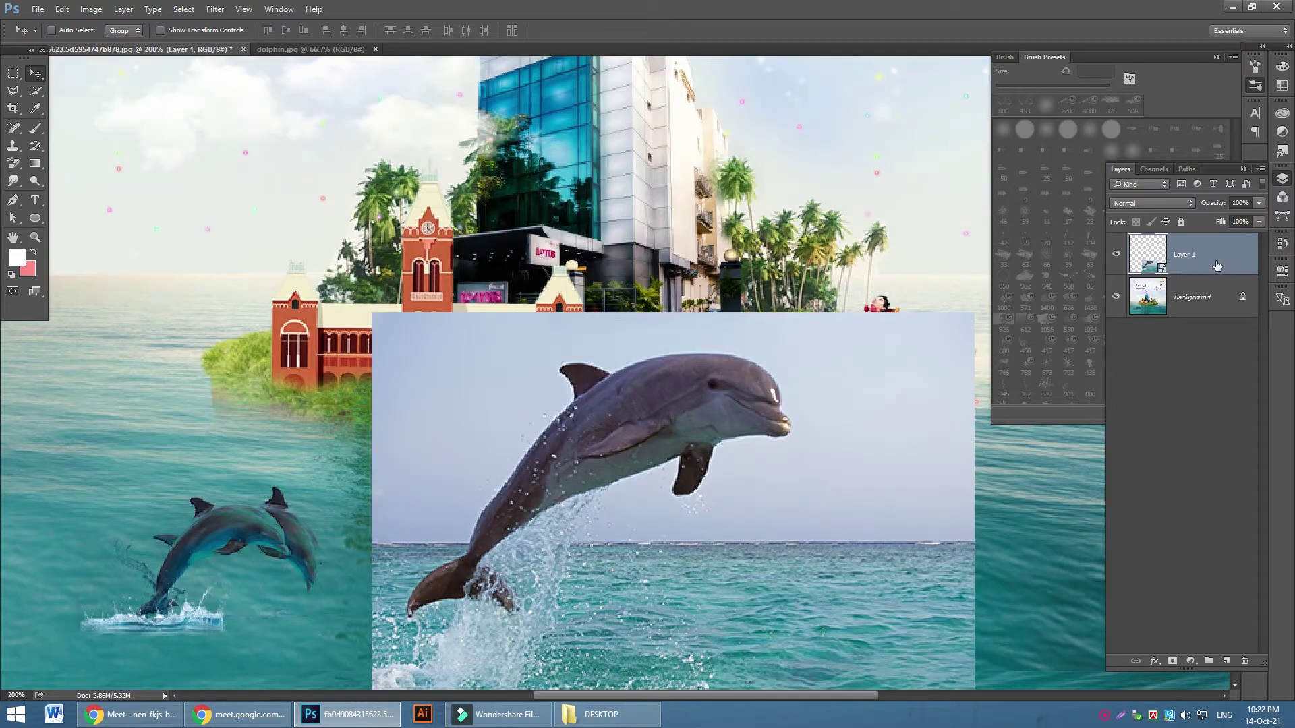
pyautogui.hotkey('ctrl', 'j')
pyautogui.click(1115, 255)
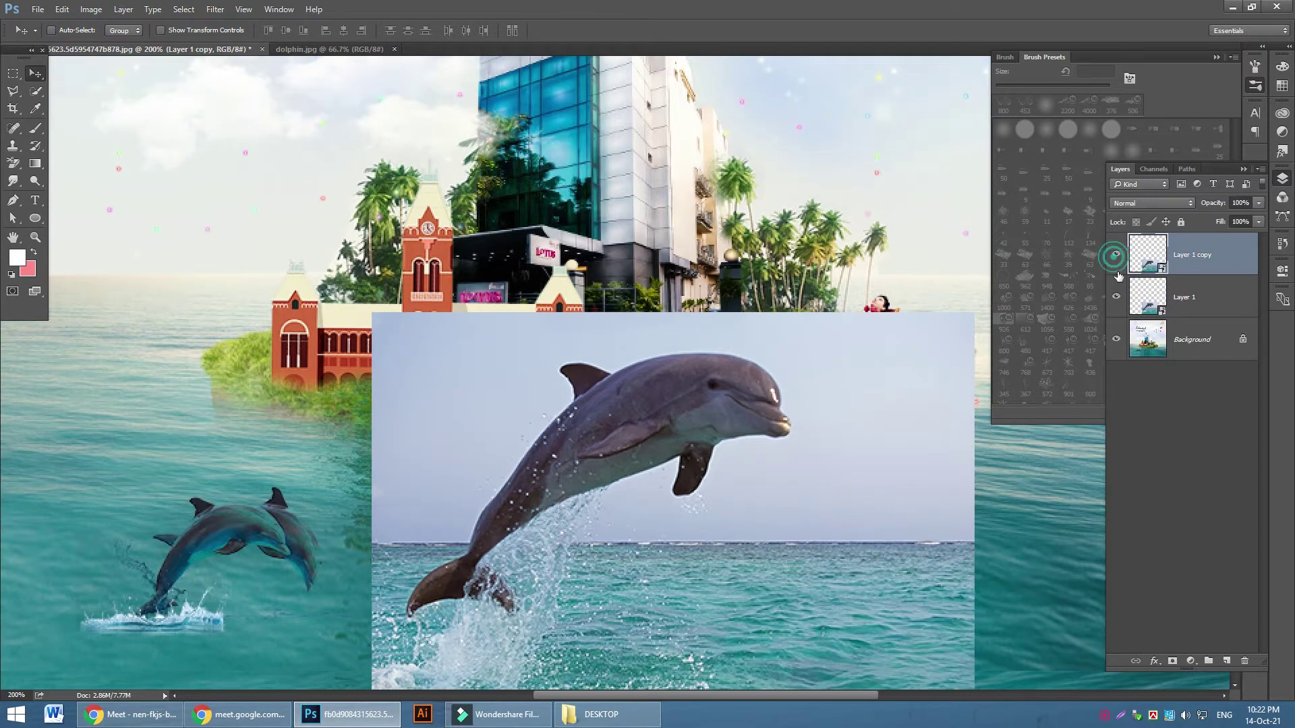
pyautogui.scroll(-3, 696, 354)
pyautogui.click(1117, 254)
# Set the original dolphin Layer 1's blend mode to Screen
pyautogui.click(1180, 298)
pyautogui.click(1180, 201)
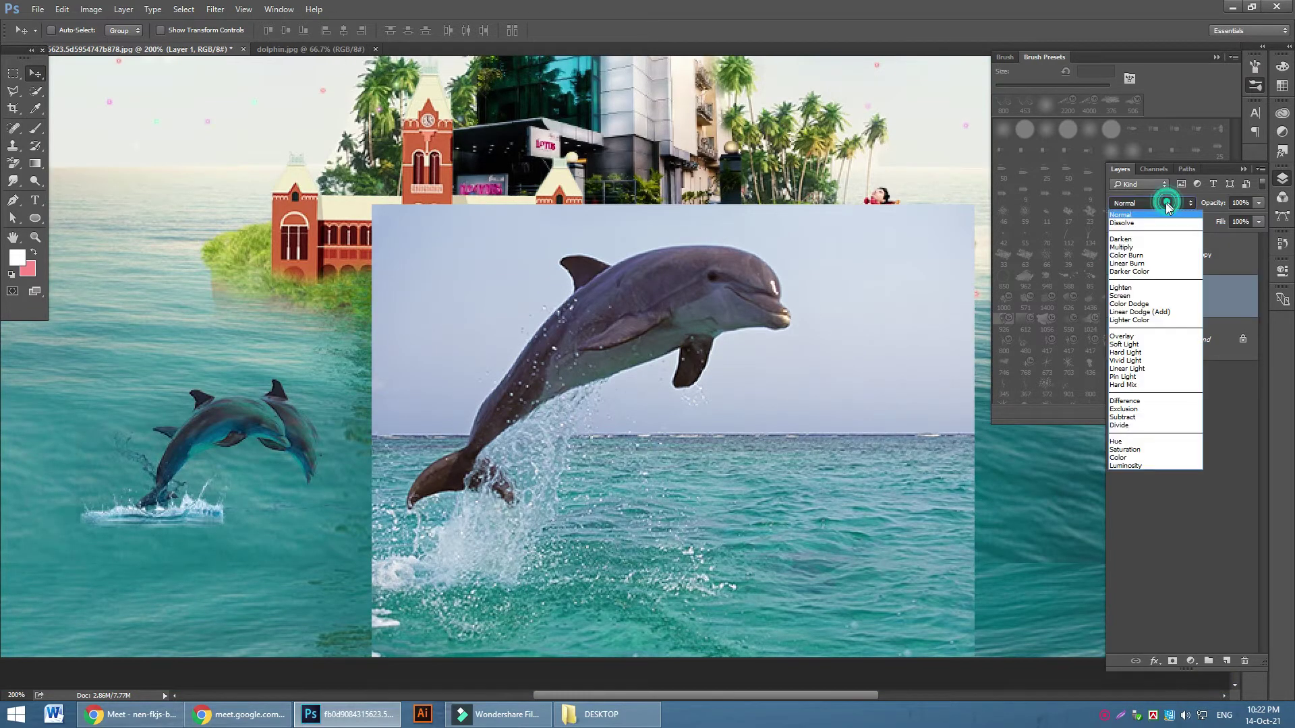
pyautogui.click(1139, 297)
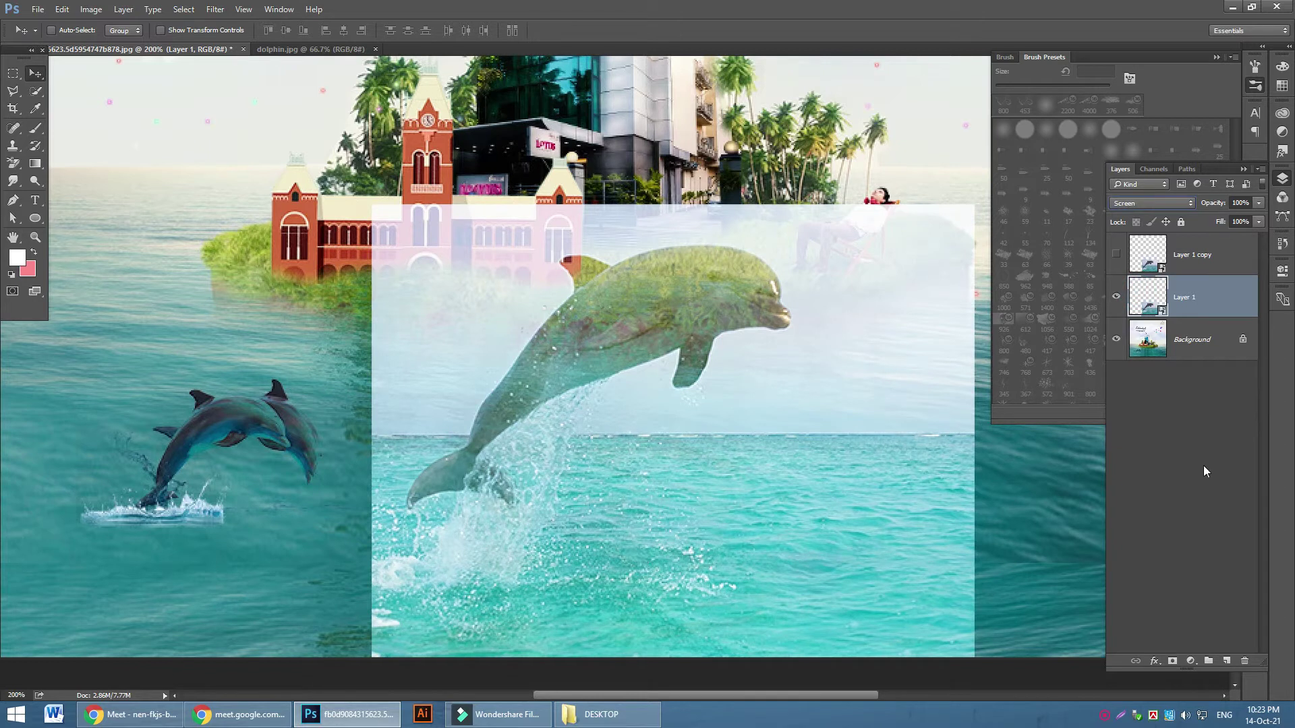
pyautogui.click(1179, 662)
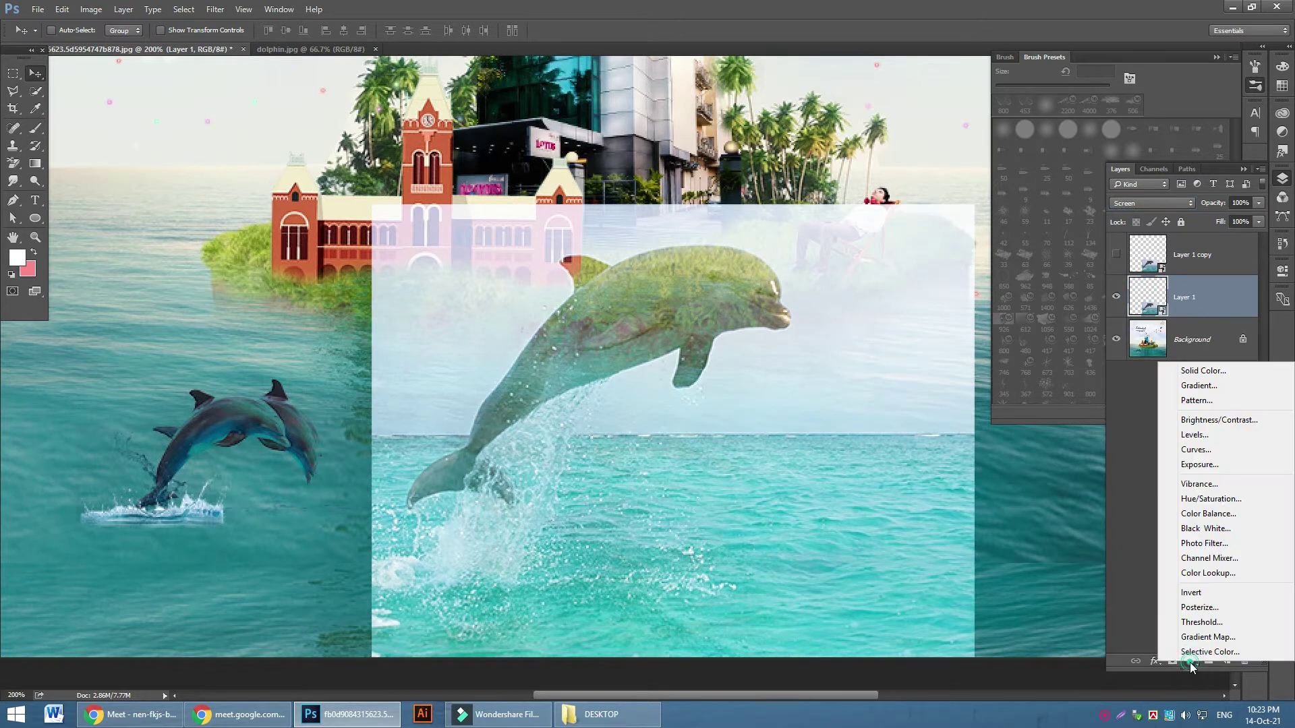
# Add a Levels adjustment clipped to the dolphin with input levels 87, 0.50, 216
pyautogui.click(1218, 440)
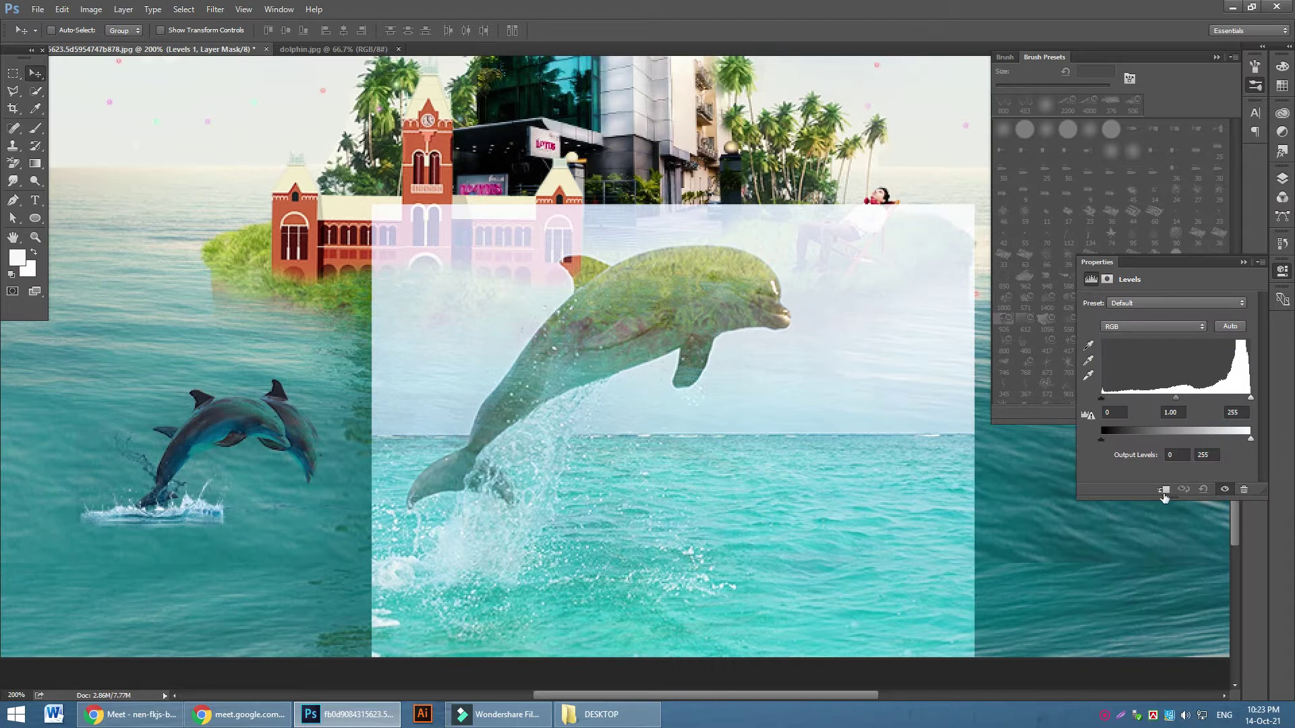
pyautogui.click(1163, 490)
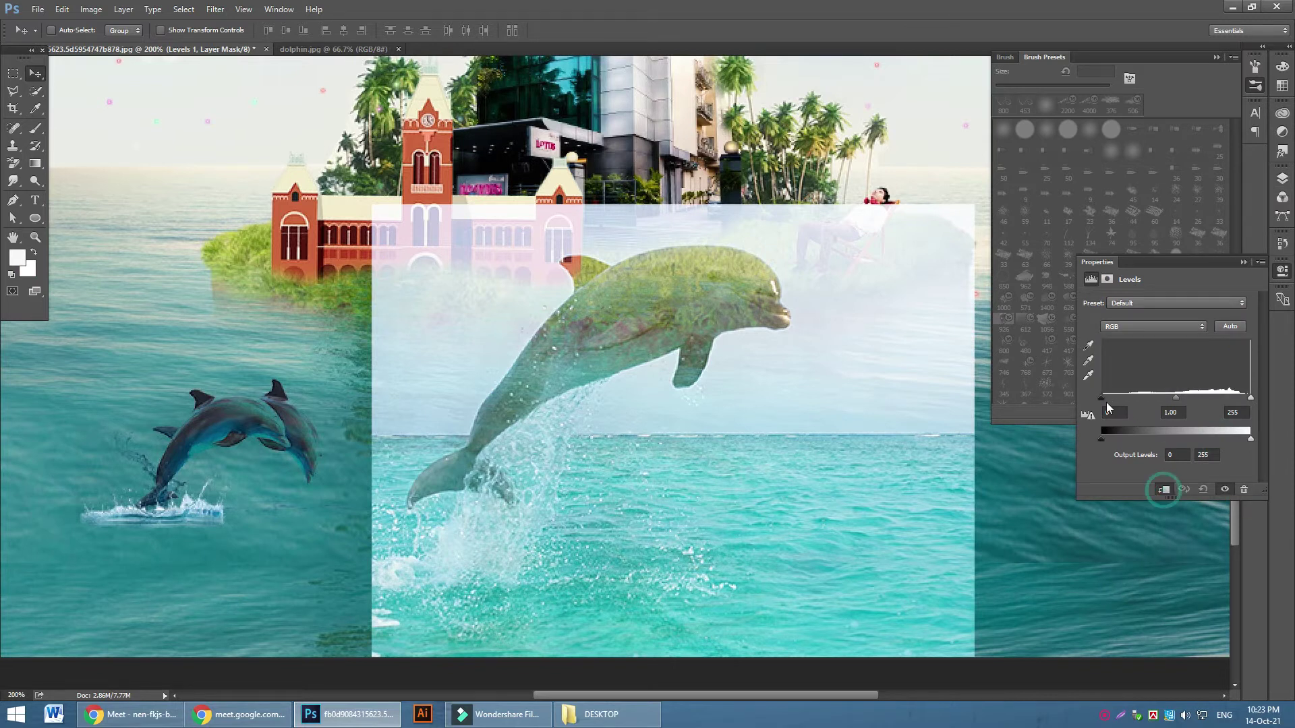
pyautogui.moveTo(1102, 397); pyautogui.dragTo(1139, 398)
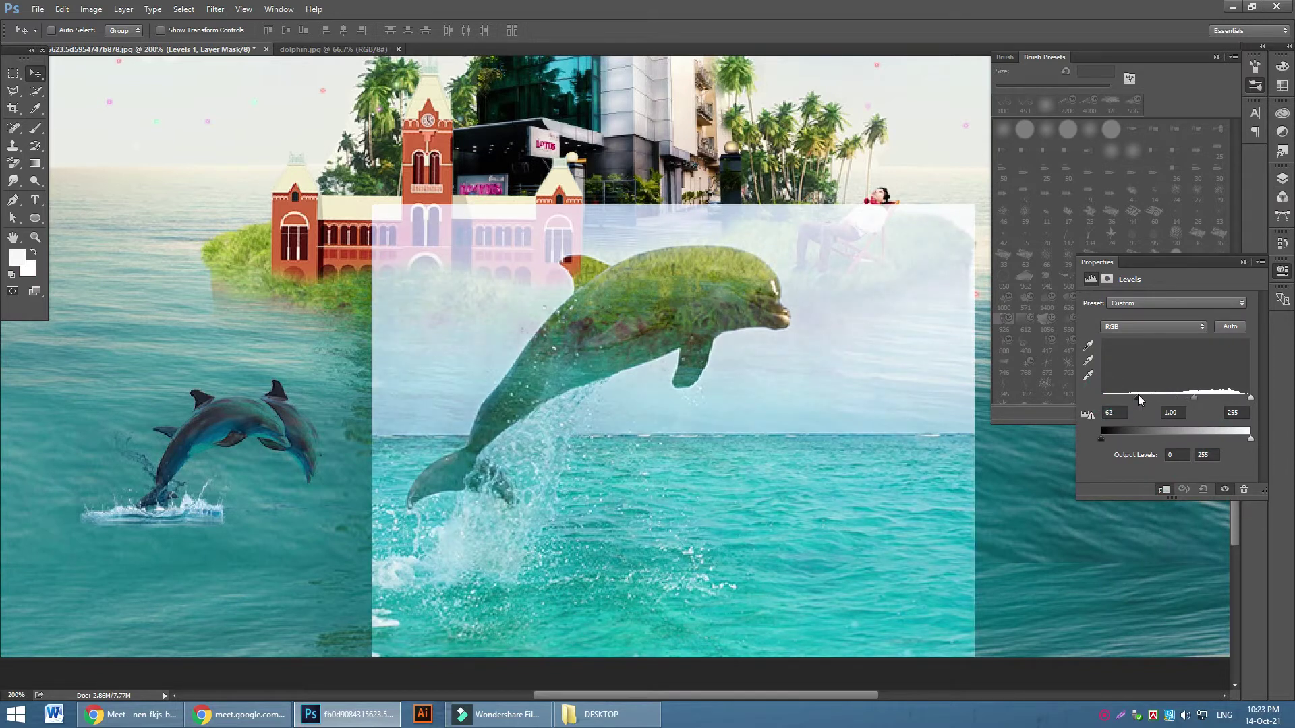
pyautogui.moveTo(1248, 403)
pyautogui.mouseDown()
pyautogui.moveTo(1237, 400)
pyautogui.moveTo(1263, 399)
pyautogui.moveTo(1208, 401)
pyautogui.moveTo(1238, 403)
pyautogui.mouseUp()
pyautogui.moveTo(1143, 398)
pyautogui.mouseDown()
pyautogui.moveTo(1164, 397)
pyautogui.moveTo(1152, 399)
pyautogui.mouseUp()
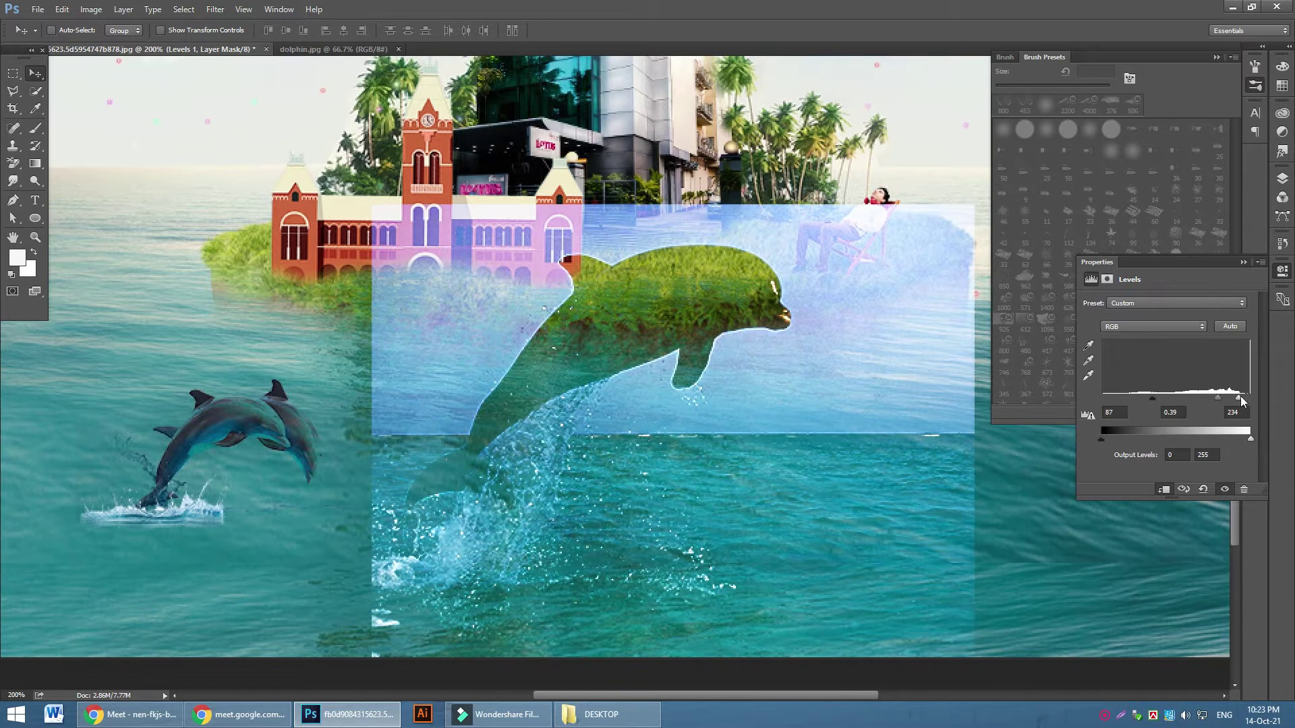
pyautogui.moveTo(1239, 399); pyautogui.dragTo(1206, 398)
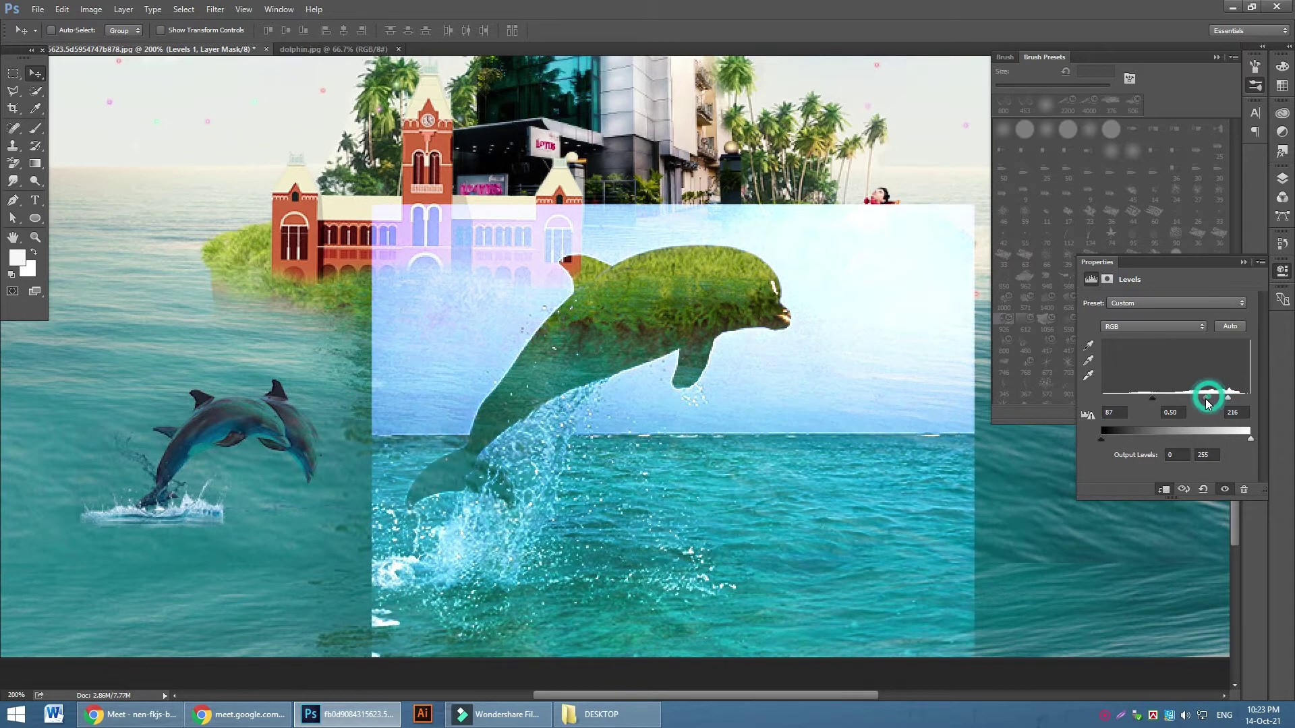
pyautogui.click(1243, 263)
# Group the Levels and dolphin layers into Group 1 and add a white layer mask
pyautogui.click(1281, 179)
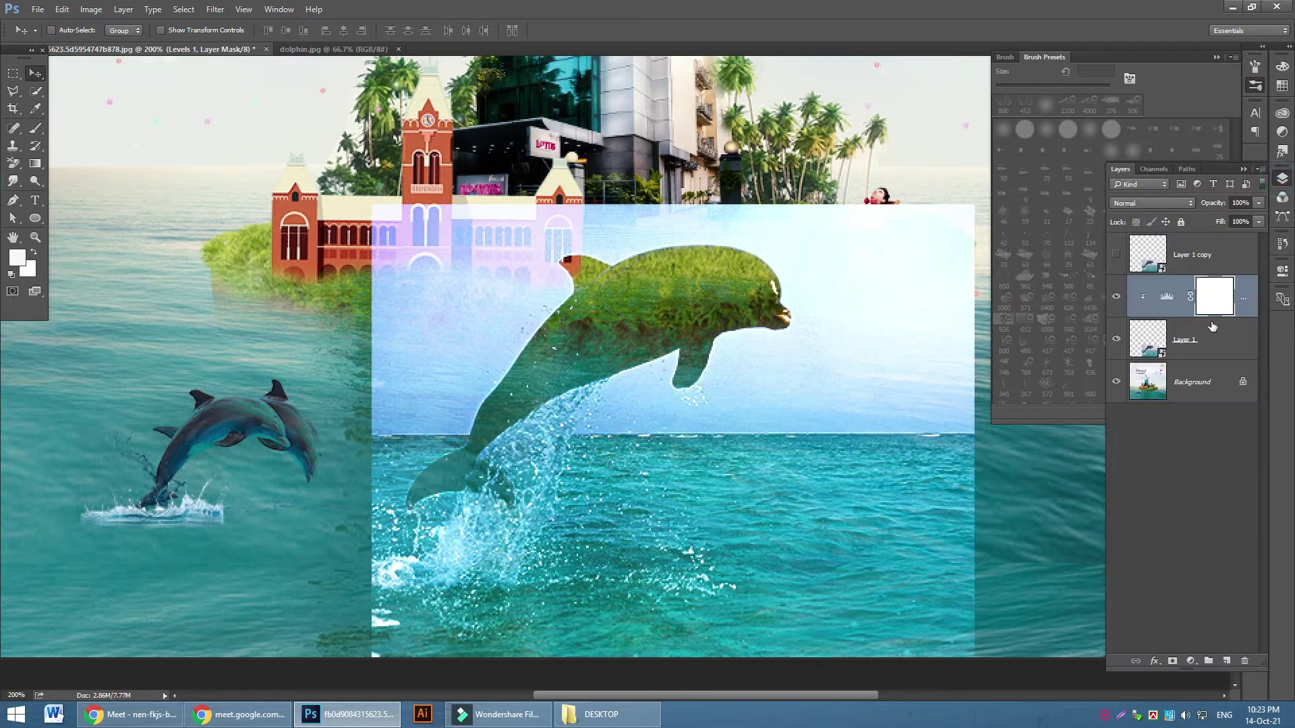
pyautogui.click(1213, 347)
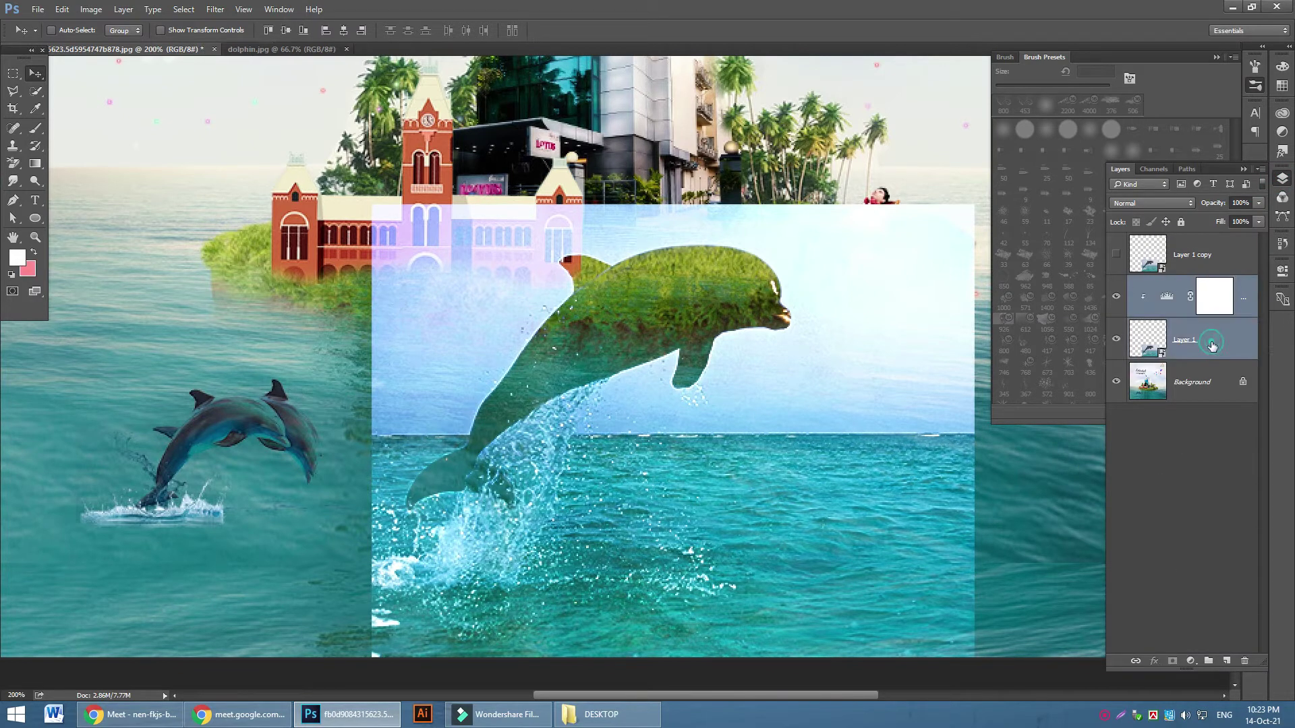
pyautogui.hotkey('ctrl', 'g')
pyautogui.click(1117, 284)
pyautogui.click(1116, 284)
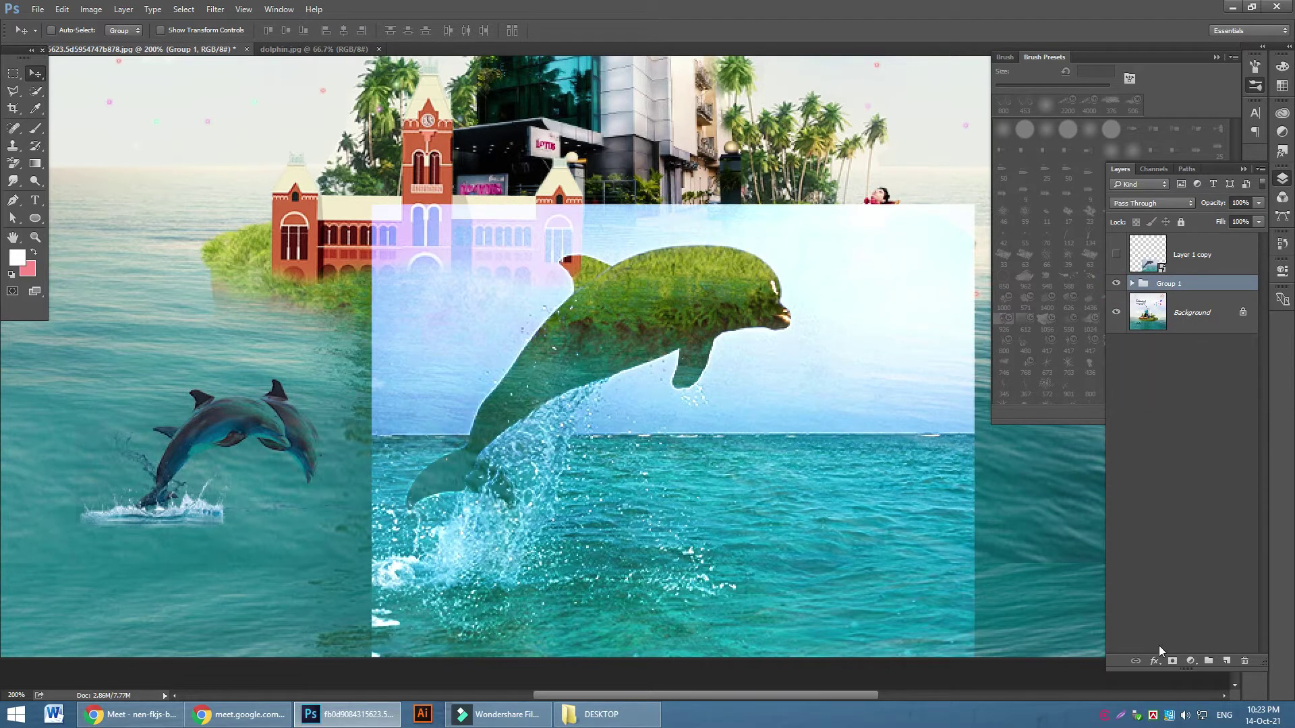
pyautogui.click(1173, 661)
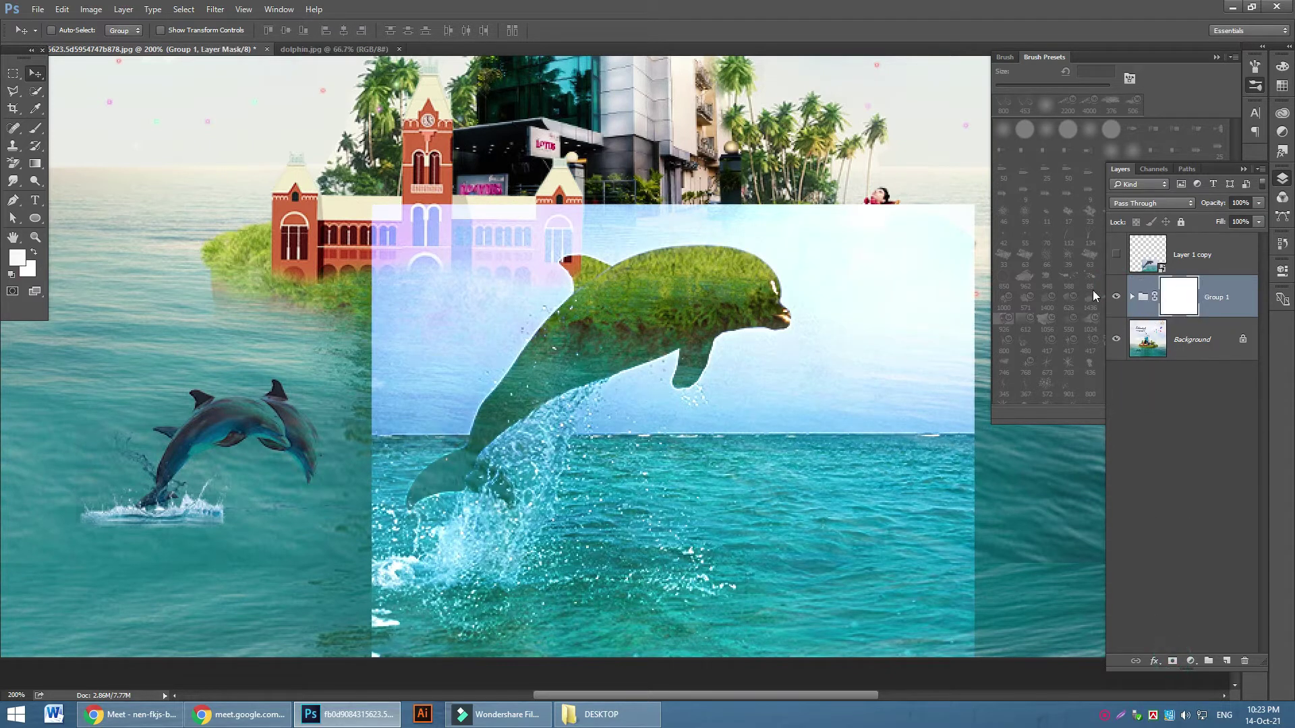
# Set the foreground to black (000000) and pick a soft round brush with 0% hardness
pyautogui.click(36, 108)
pyautogui.click(17, 258)
pyautogui.write('000000')
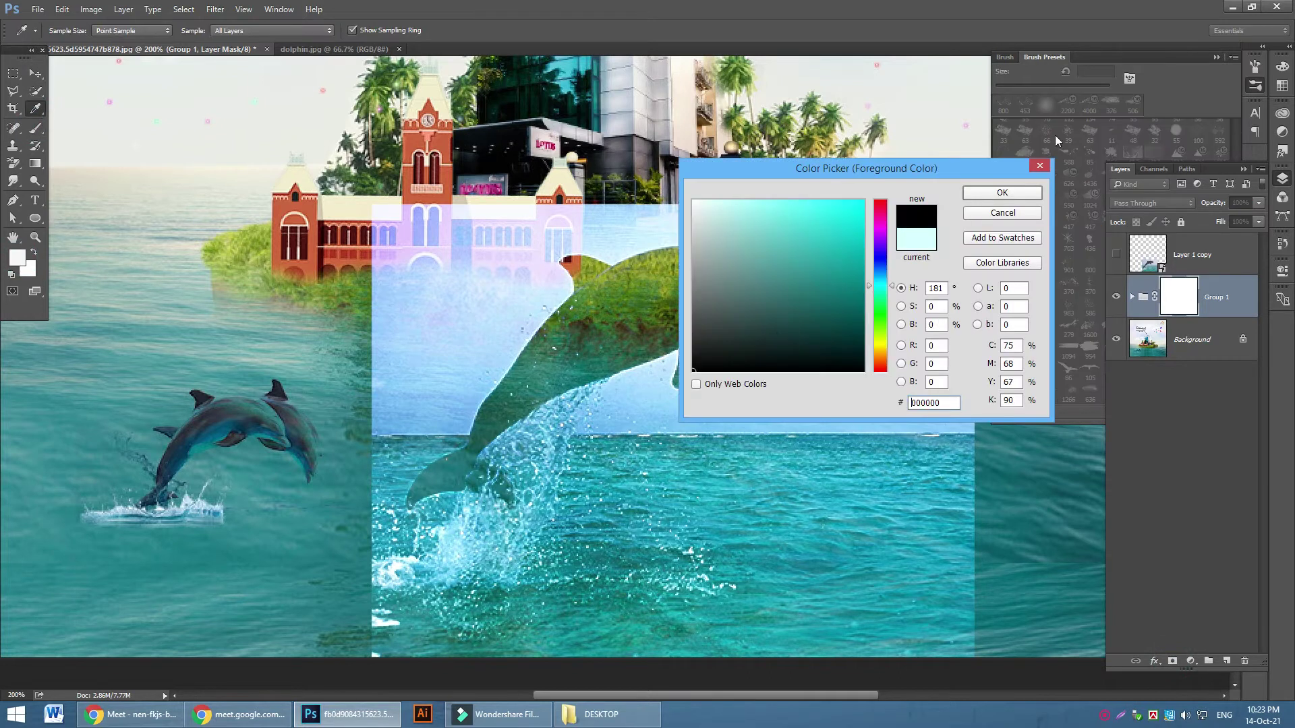
pyautogui.click(991, 194)
pyautogui.press('b')
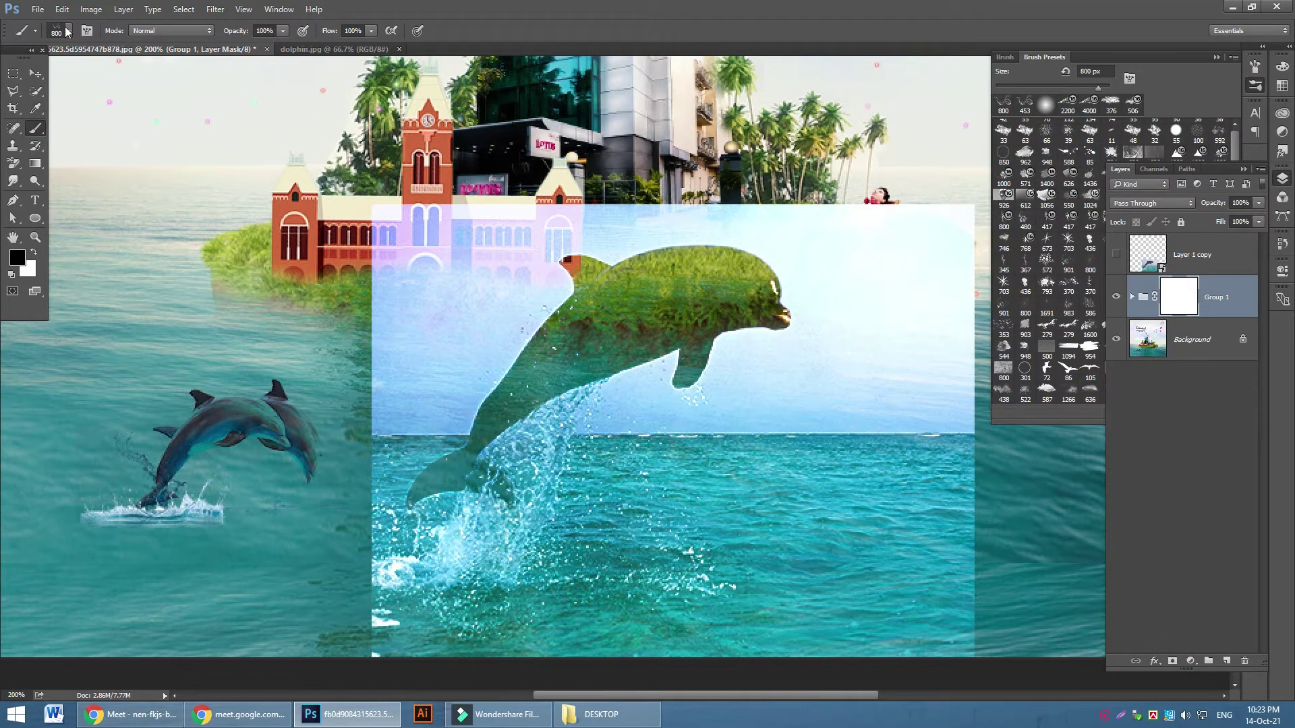
pyautogui.click(71, 31)
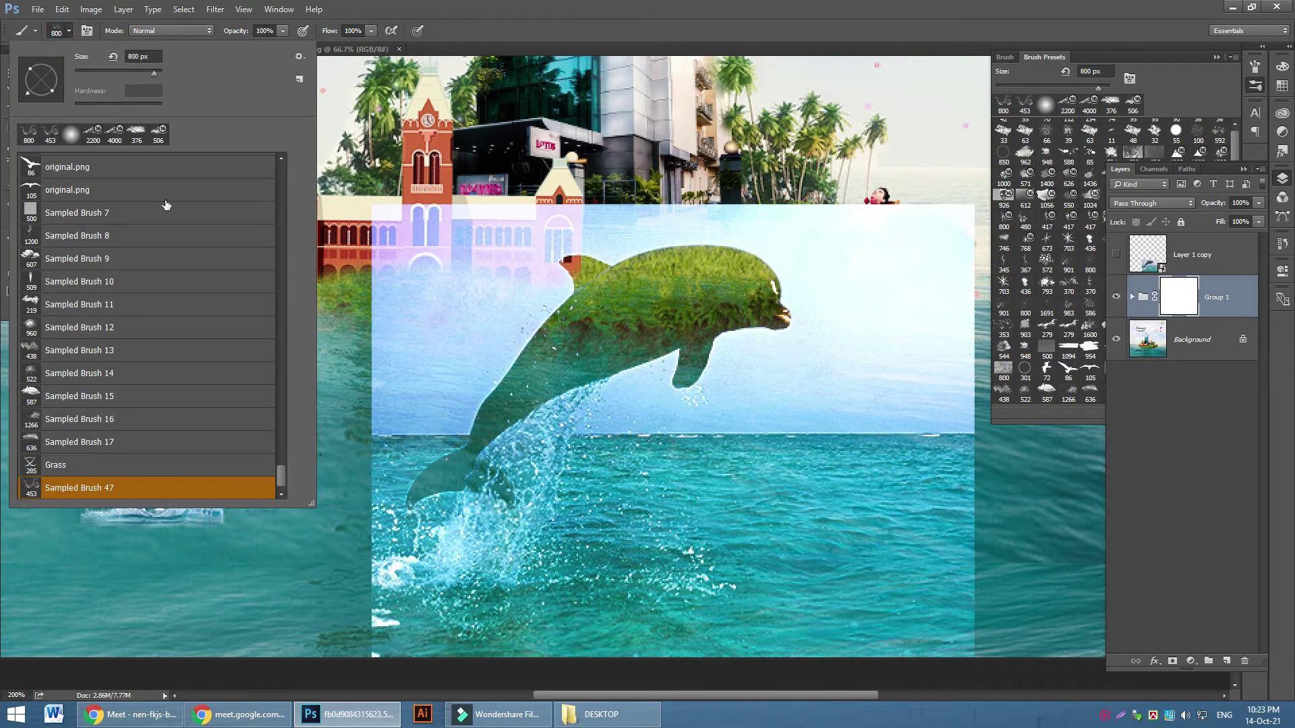
pyautogui.scroll(1, 135, 371)
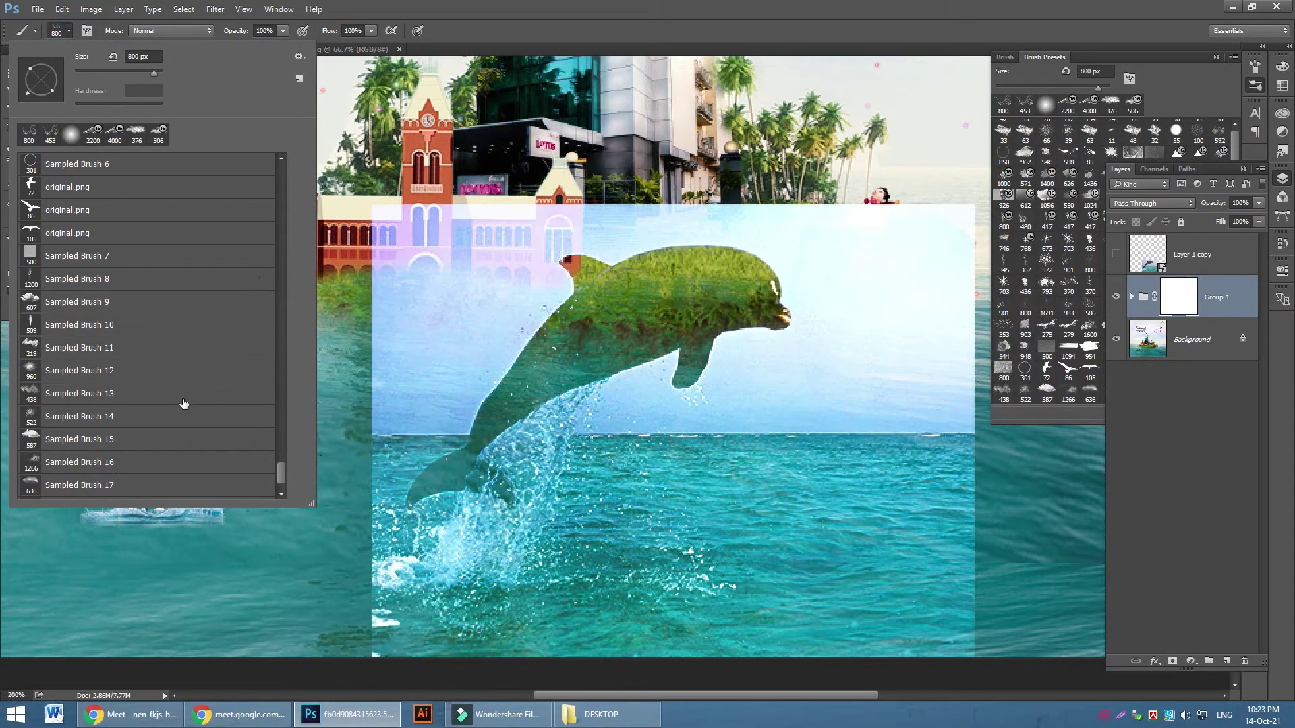
pyautogui.moveTo(285, 479); pyautogui.dragTo(290, 176)
pyautogui.click(65, 164)
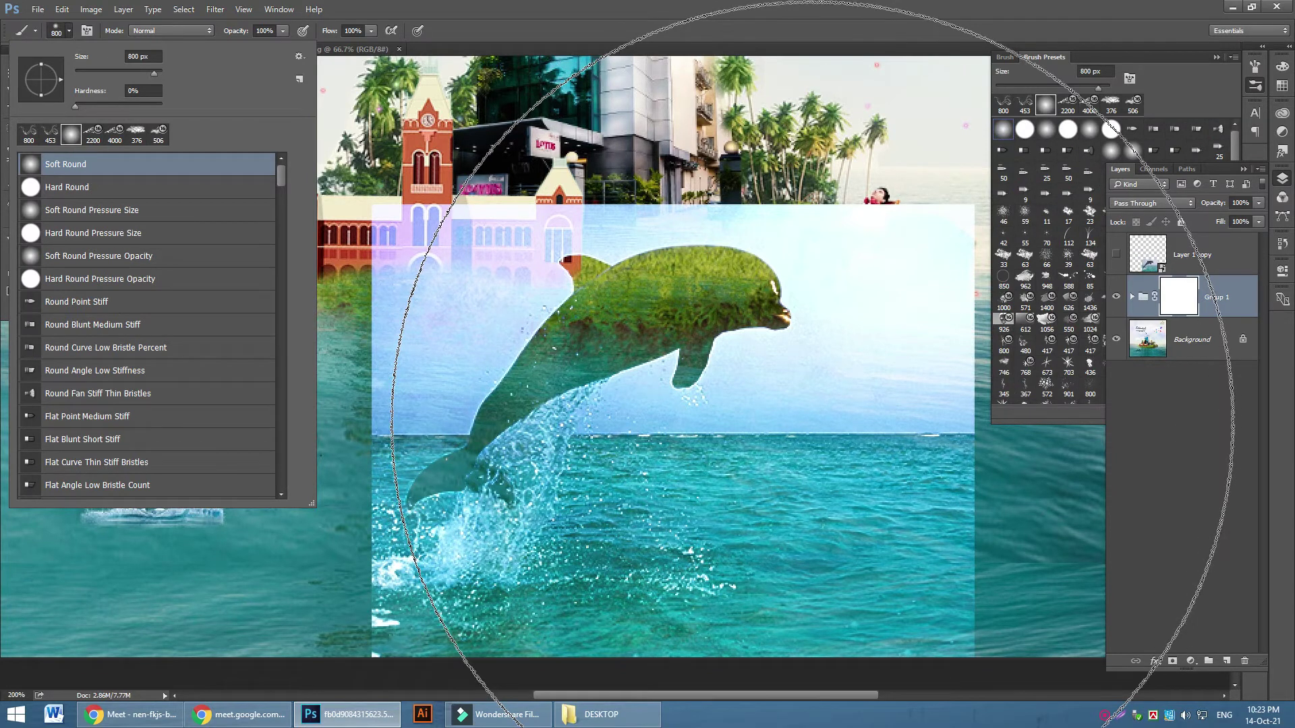
pyautogui.press('Escape')
# Paint the mask at 125-70 px to hide the dolphin picture over the island and deck-chair man
pyautogui.press('[')
pyautogui.press('[')
pyautogui.press('[')
pyautogui.press('[')
pyautogui.press('[')
pyautogui.press('[')
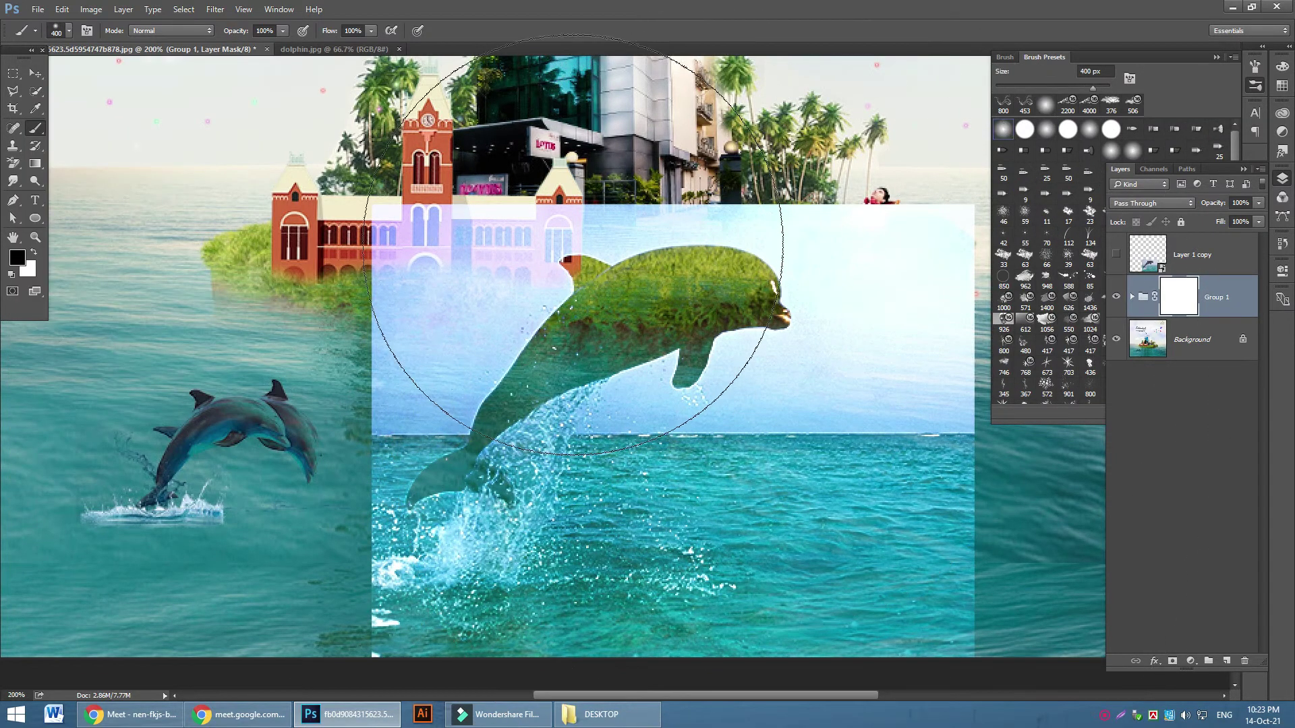
pyautogui.press('[')
pyautogui.press('[')
pyautogui.press('[')
pyautogui.press('[')
pyautogui.moveTo(434, 231)
pyautogui.mouseDown()
pyautogui.moveTo(515, 312)
pyautogui.moveTo(489, 300)
pyautogui.moveTo(413, 347)
pyautogui.mouseUp()
pyautogui.press('[')
pyautogui.press('[')
pyautogui.press('[')
pyautogui.press('[')
pyautogui.moveTo(465, 310)
pyautogui.mouseDown()
pyautogui.moveTo(506, 332)
pyautogui.moveTo(432, 411)
pyautogui.moveTo(351, 412)
pyautogui.moveTo(378, 297)
pyautogui.moveTo(366, 288)
pyautogui.mouseUp()
pyautogui.moveTo(808, 177)
pyautogui.mouseDown()
pyautogui.moveTo(938, 290)
pyautogui.moveTo(971, 222)
pyautogui.moveTo(735, 378)
pyautogui.moveTo(736, 360)
pyautogui.moveTo(630, 376)
pyautogui.moveTo(593, 404)
pyautogui.moveTo(601, 419)
pyautogui.moveTo(637, 373)
pyautogui.moveTo(674, 404)
pyautogui.moveTo(755, 381)
pyautogui.mouseUp()
# Refine the mask at 45-80 px around the water strip, splash streak and ghost shape
pyautogui.press('[')
pyautogui.press('[')
pyautogui.press('[')
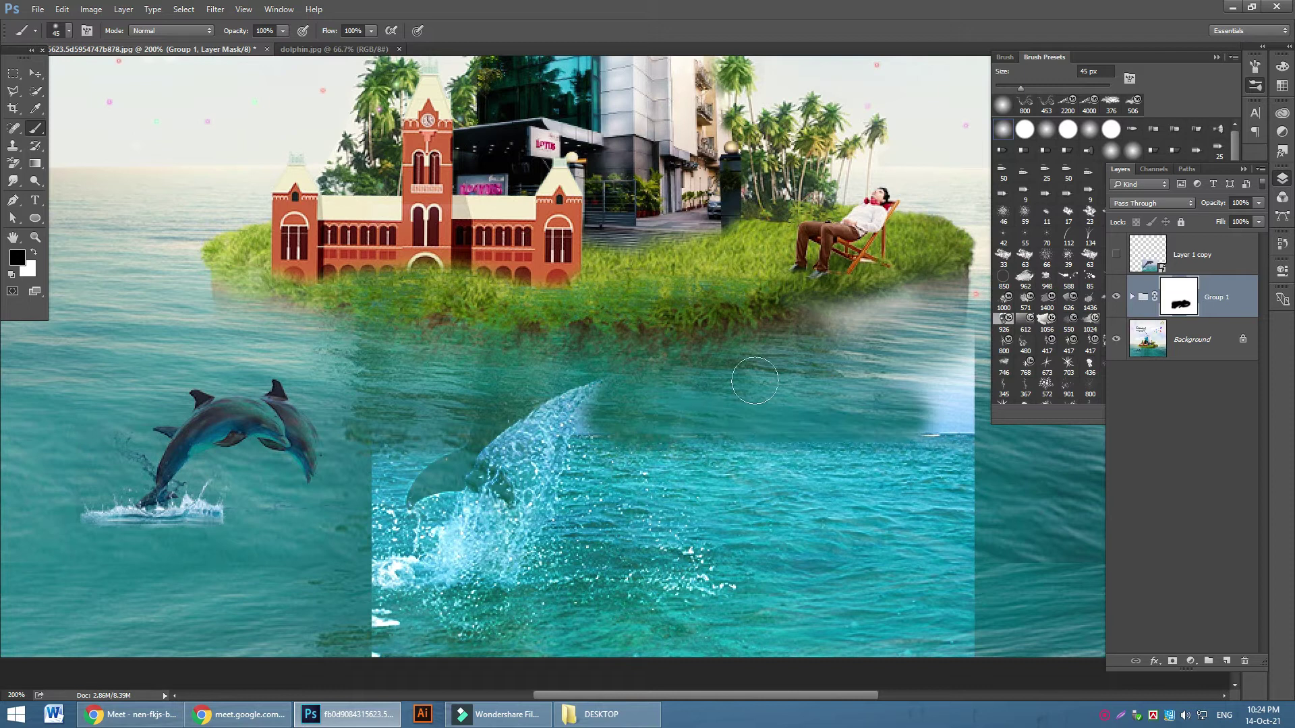
pyautogui.moveTo(953, 245)
pyautogui.mouseDown()
pyautogui.moveTo(877, 310)
pyautogui.moveTo(958, 404)
pyautogui.moveTo(937, 553)
pyautogui.mouseUp()
pyautogui.press(']')
pyautogui.press(']')
pyautogui.press(']')
pyautogui.press(']')
pyautogui.moveTo(983, 477)
pyautogui.mouseDown()
pyautogui.moveTo(983, 630)
pyautogui.moveTo(969, 550)
pyautogui.moveTo(897, 580)
pyautogui.moveTo(836, 506)
pyautogui.moveTo(877, 540)
pyautogui.mouseUp()
pyautogui.press(']')
pyautogui.press(']')
pyautogui.press(']')
pyautogui.press(']')
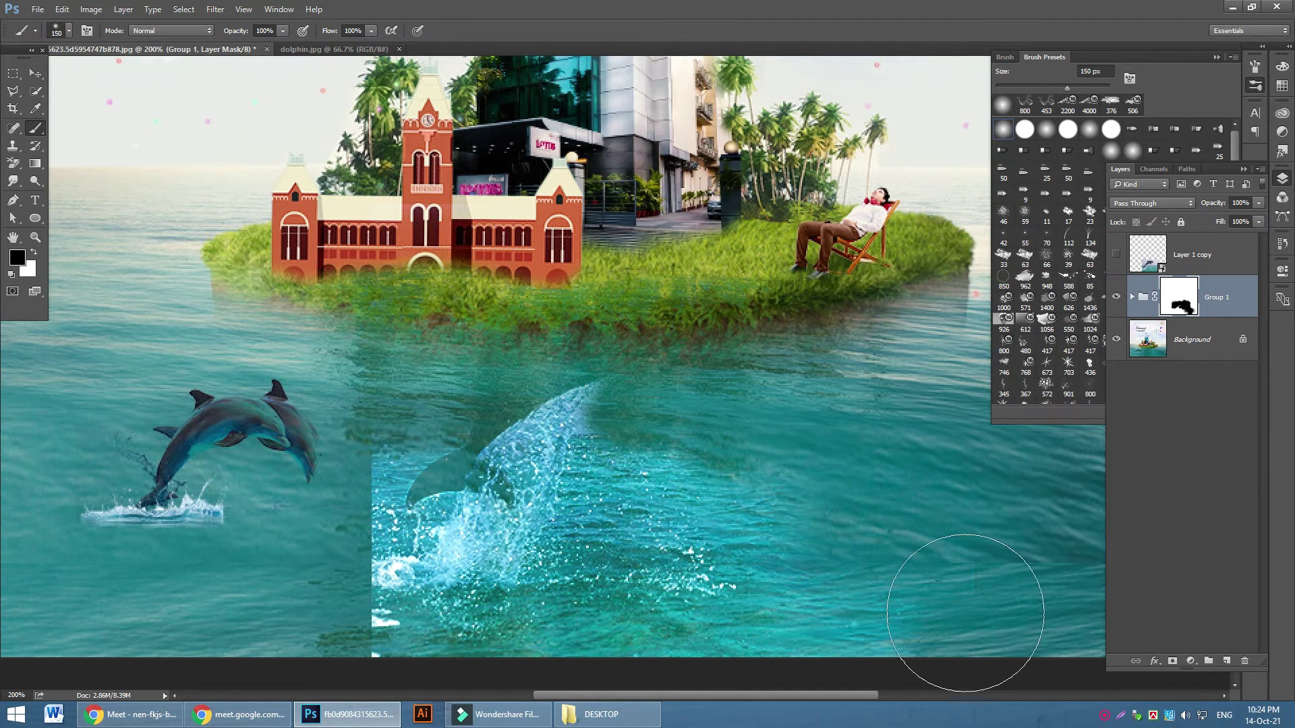
pyautogui.press('[')
pyautogui.press('[')
pyautogui.press('[')
pyautogui.press('[')
pyautogui.press('[')
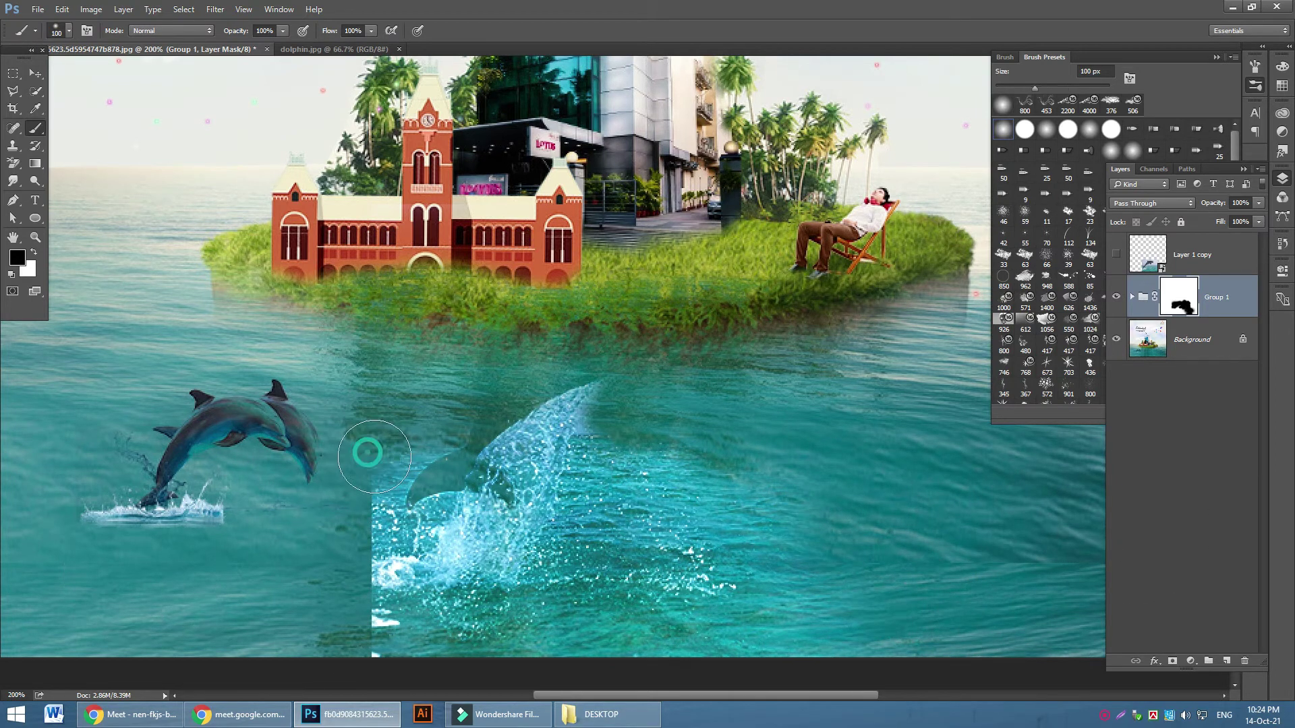
pyautogui.moveTo(310, 484)
pyautogui.mouseDown()
pyautogui.moveTo(405, 472)
pyautogui.moveTo(364, 503)
pyautogui.moveTo(342, 561)
pyautogui.moveTo(346, 544)
pyautogui.moveTo(405, 647)
pyautogui.moveTo(385, 659)
pyautogui.moveTo(330, 574)
pyautogui.moveTo(398, 515)
pyautogui.moveTo(408, 434)
pyautogui.mouseUp()
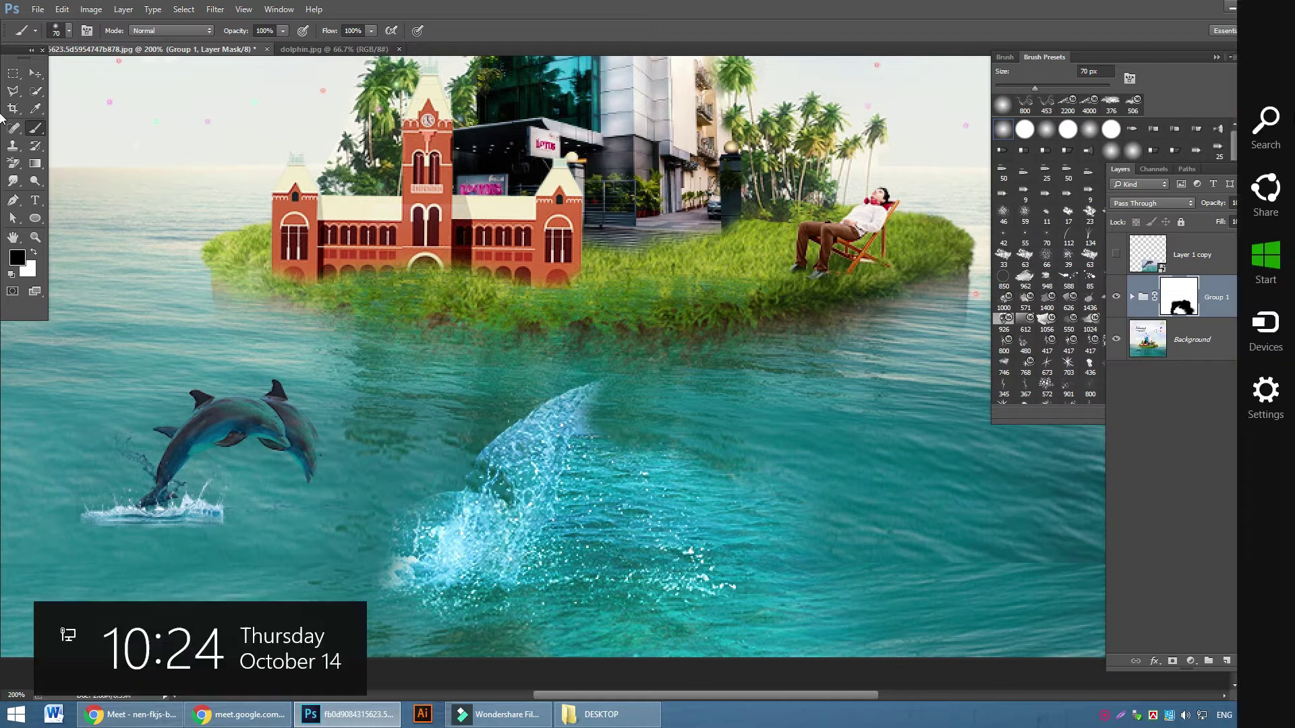
# Show and select Layer 1 copy, then admit the waiting person to the video call
pyautogui.click(1115, 256)
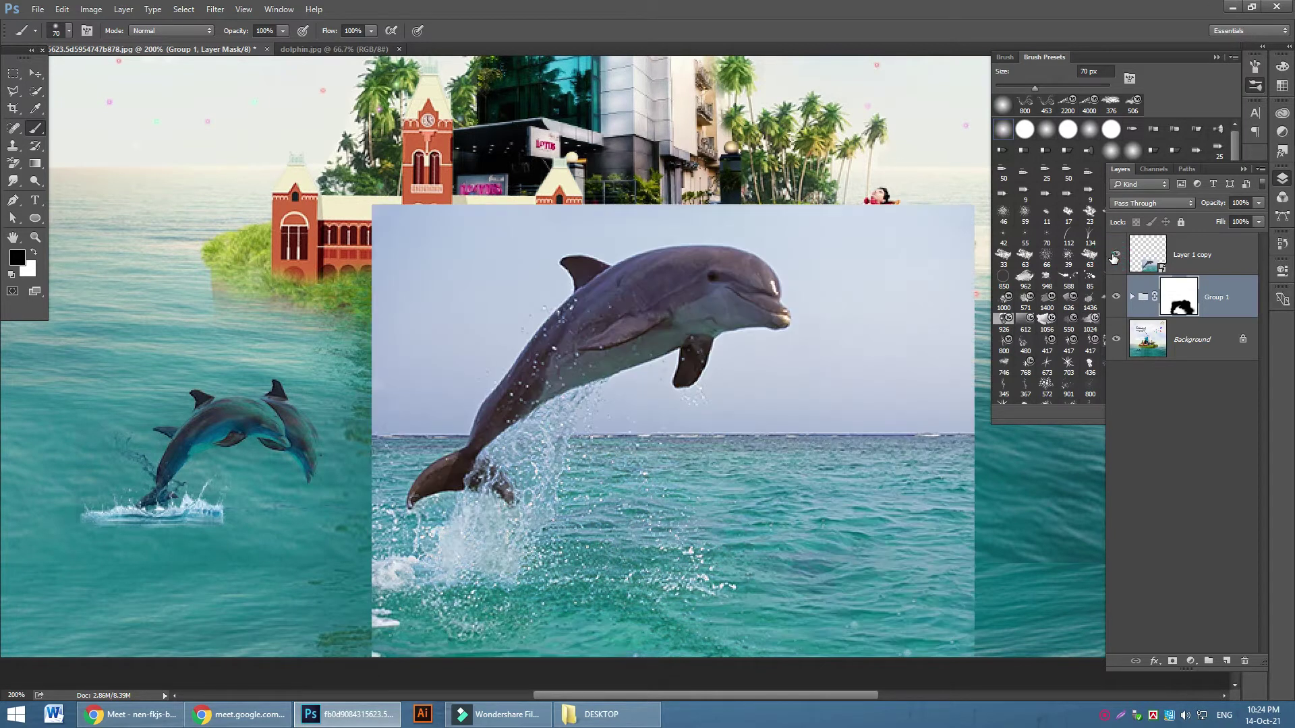
pyautogui.click(1185, 261)
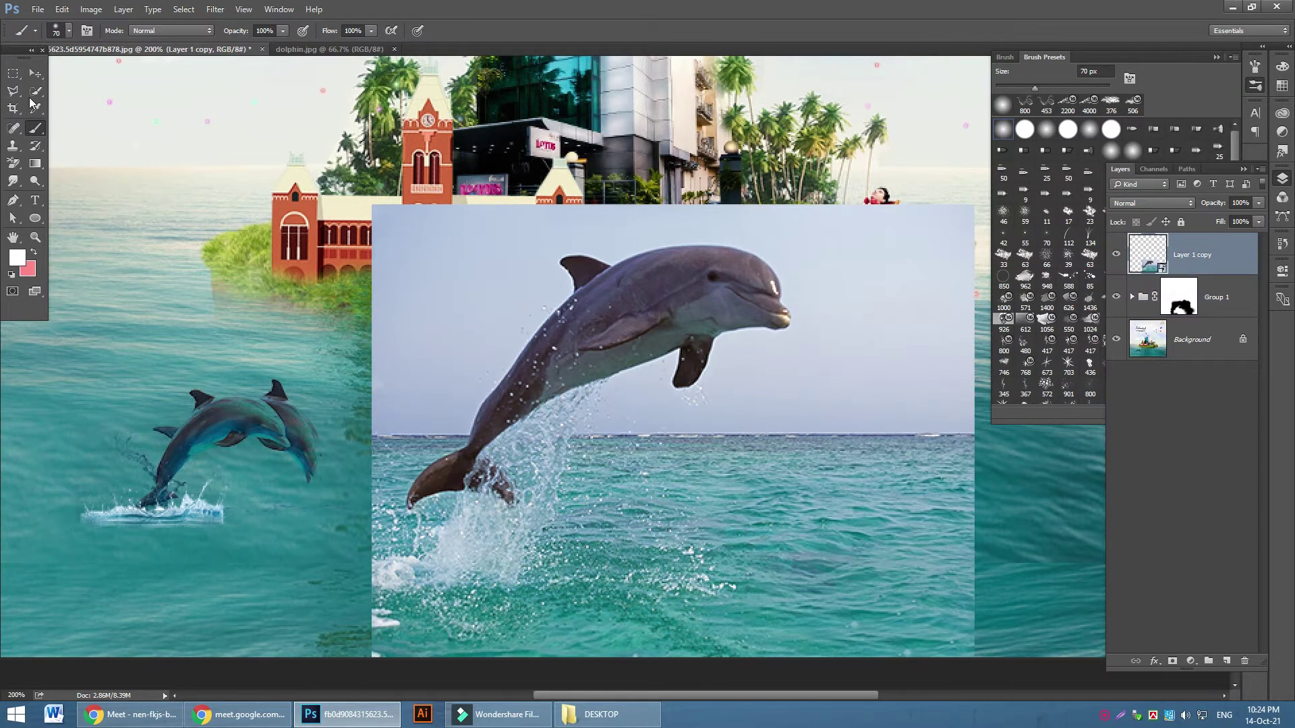
pyautogui.click(130, 714)
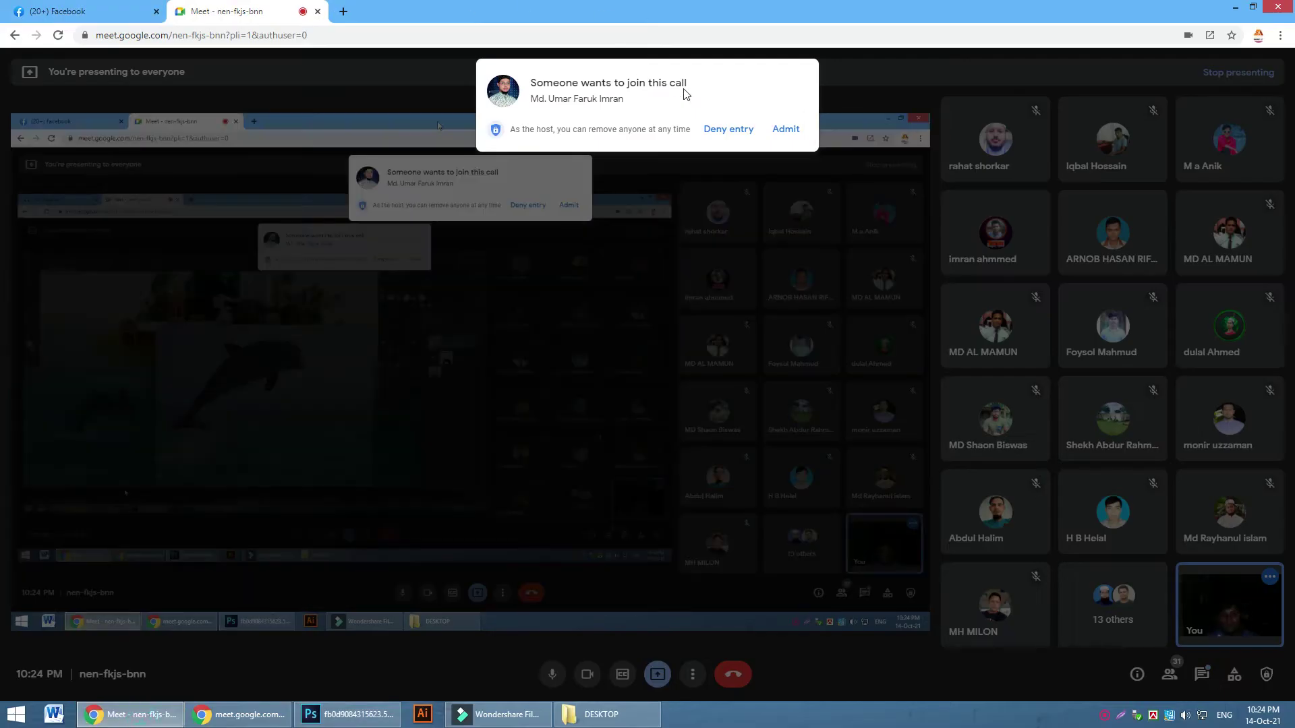
pyautogui.click(786, 129)
pyautogui.click(347, 714)
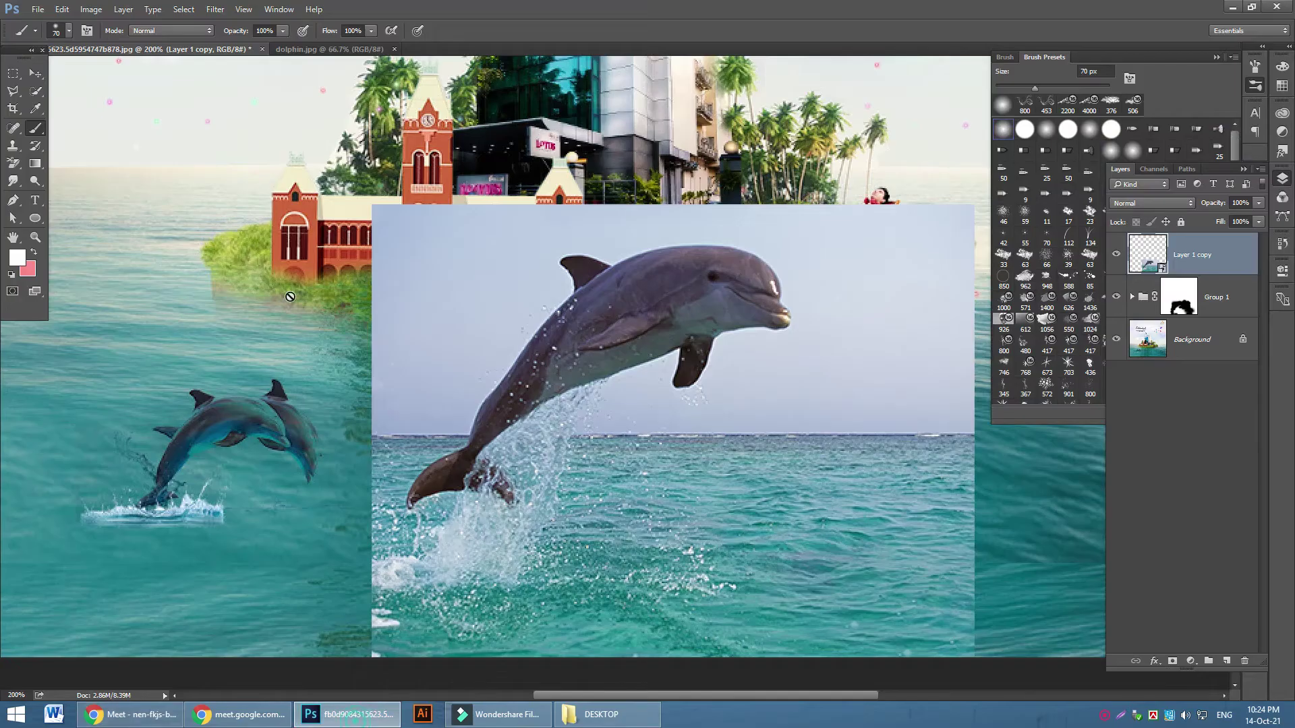
# Quick-select the dolphin's body, mask Layer 1 copy to it, and add an empty Layer 2
pyautogui.click(35, 92)
pyautogui.moveTo(747, 299)
pyautogui.mouseDown()
pyautogui.moveTo(570, 354)
pyautogui.moveTo(472, 465)
pyautogui.moveTo(495, 484)
pyautogui.mouseUp()
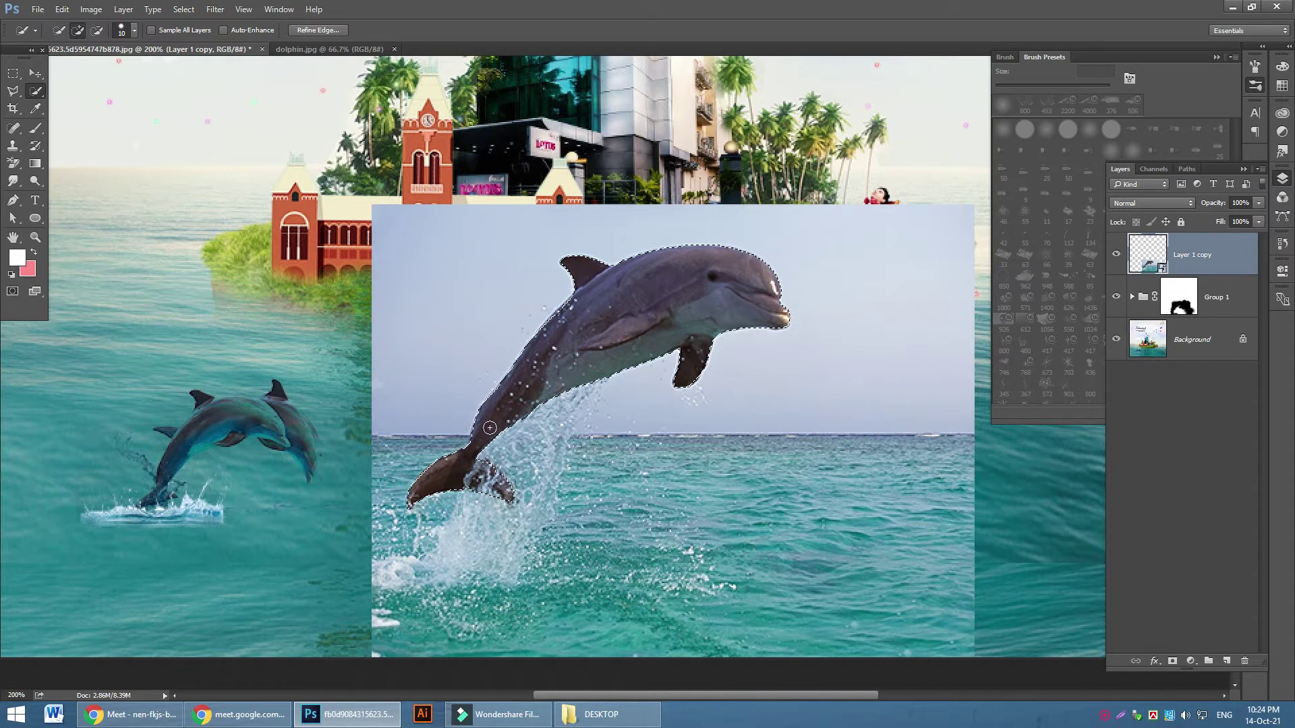
pyautogui.click(1172, 662)
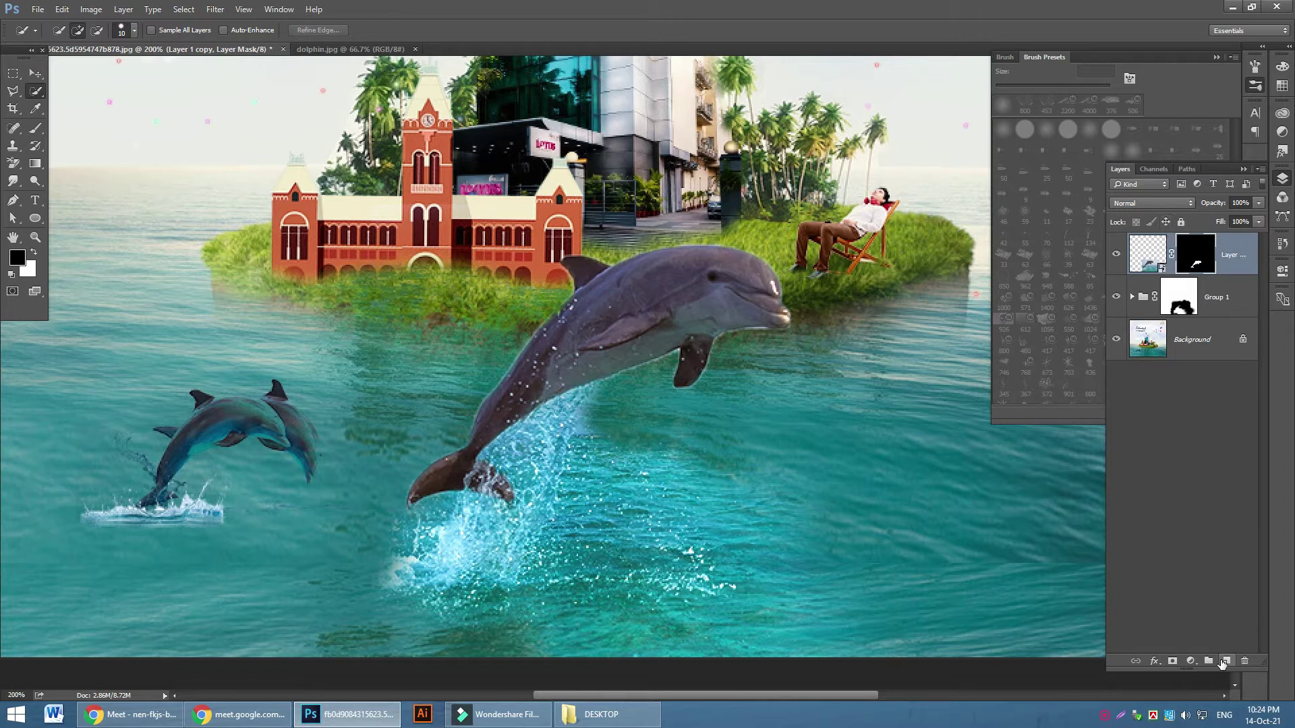
pyautogui.click(1222, 663)
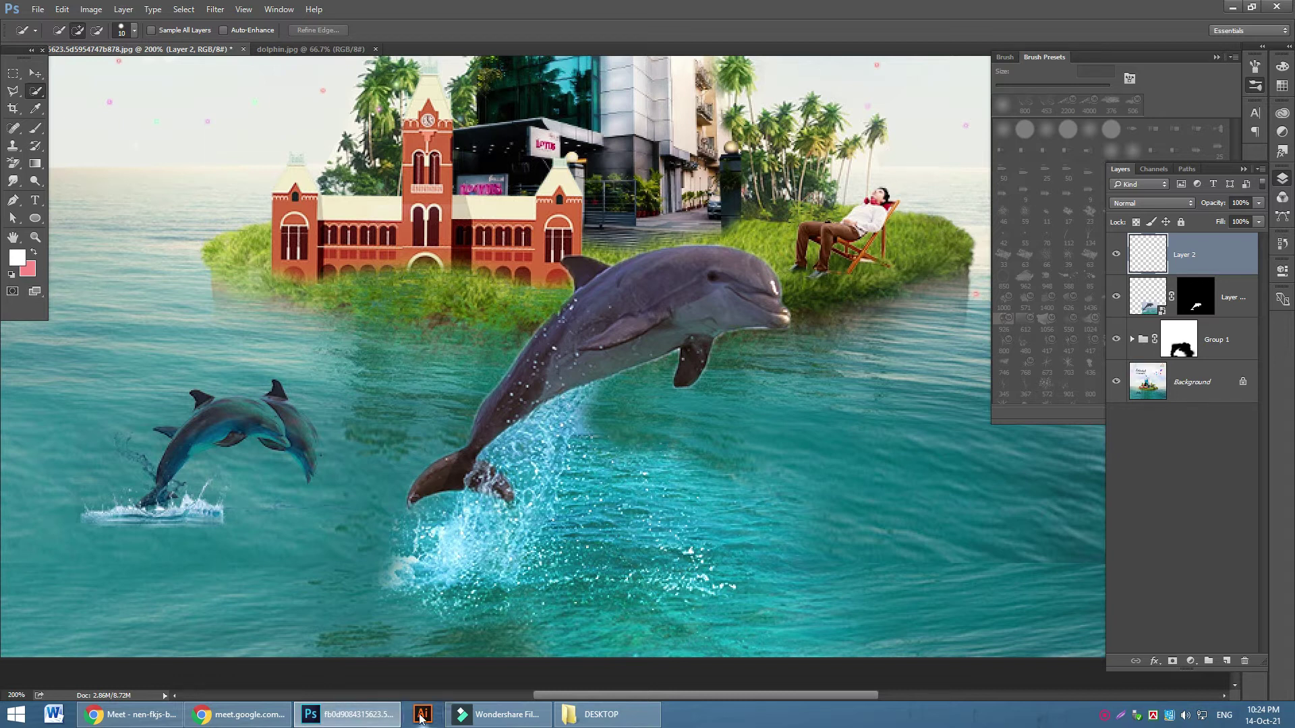
# Search Google Images for "water splash" in a new Chrome tab
pyautogui.click(168, 725)
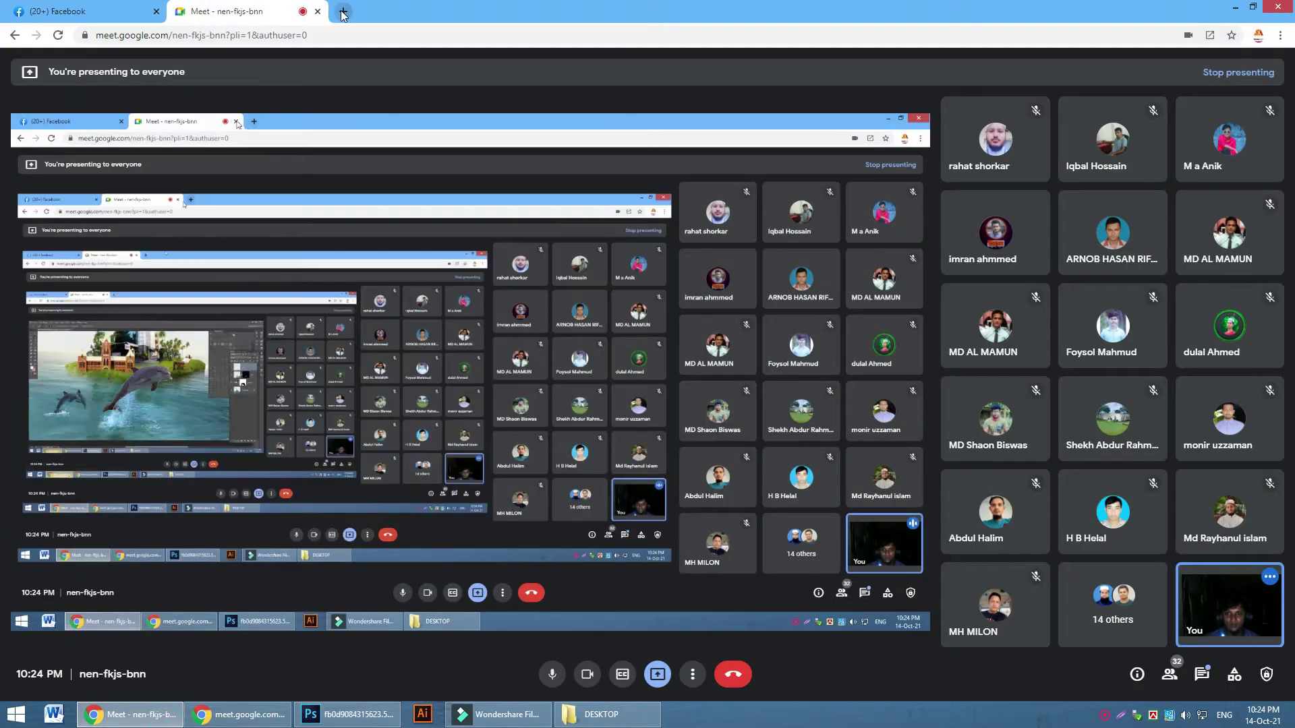
pyautogui.click(341, 11)
pyautogui.click(513, 259)
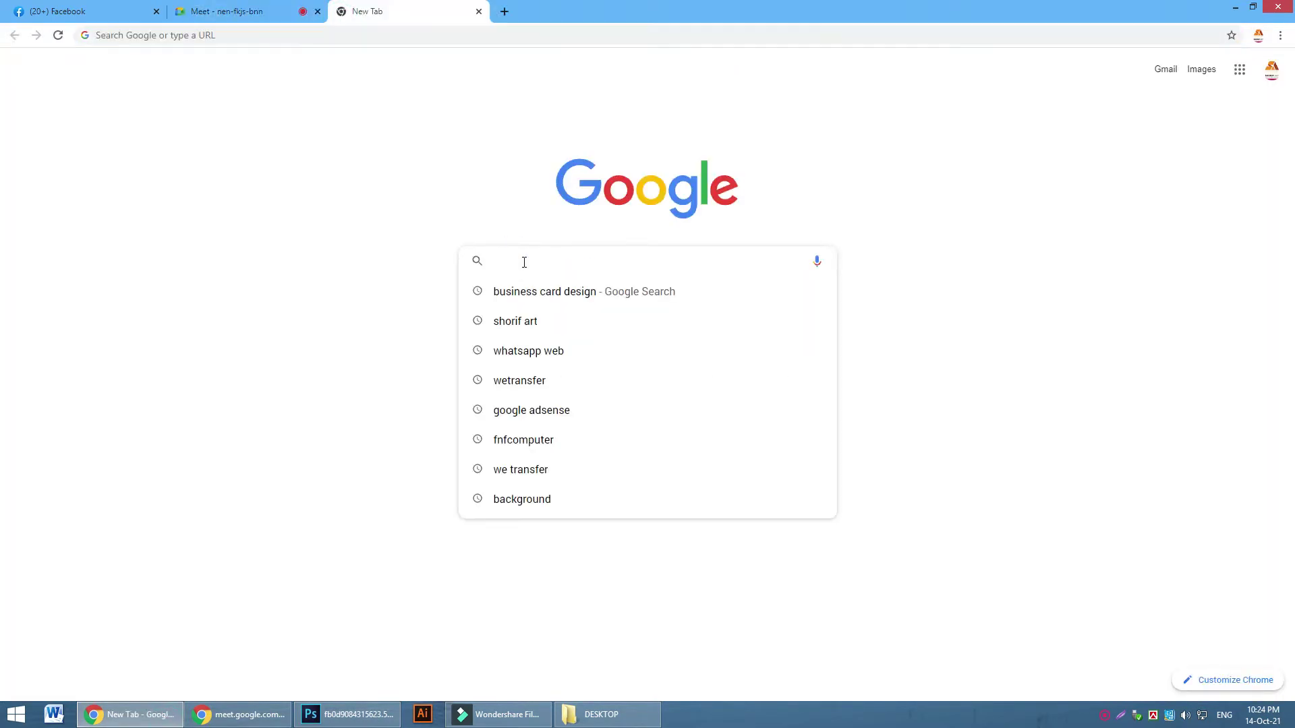
pyautogui.write('water splash')
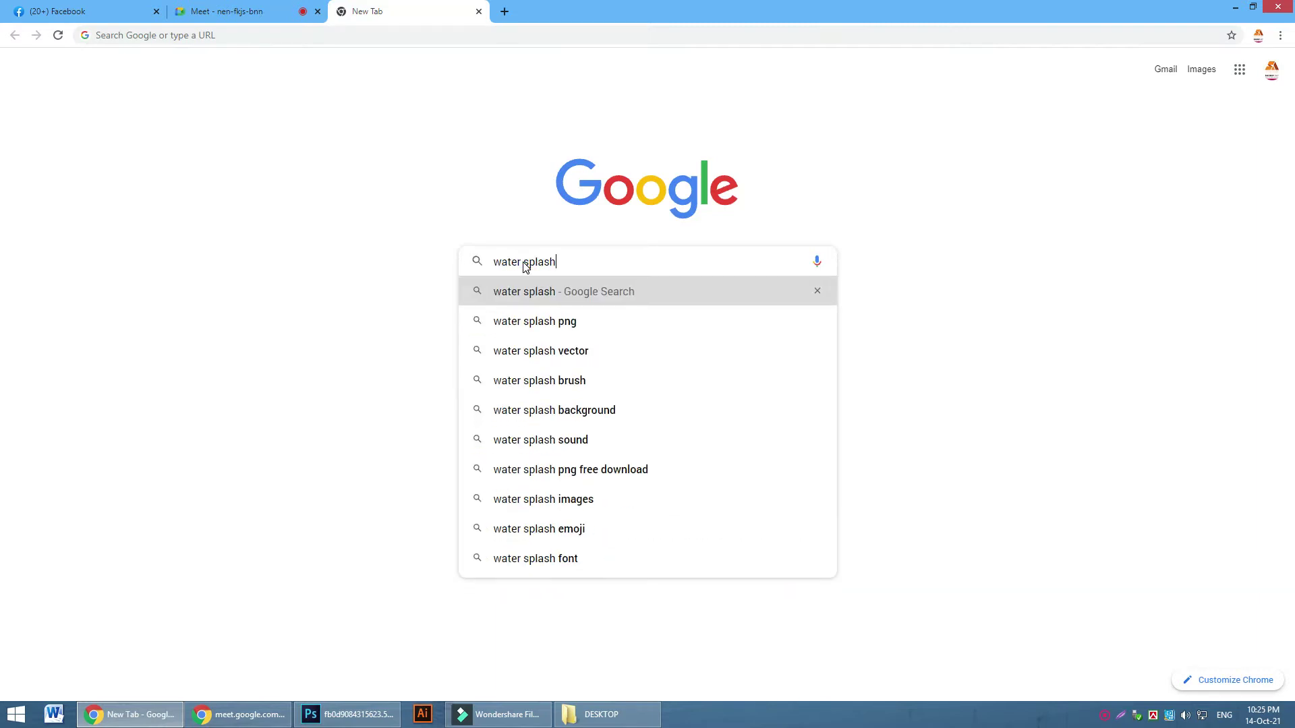
pyautogui.press('Return')
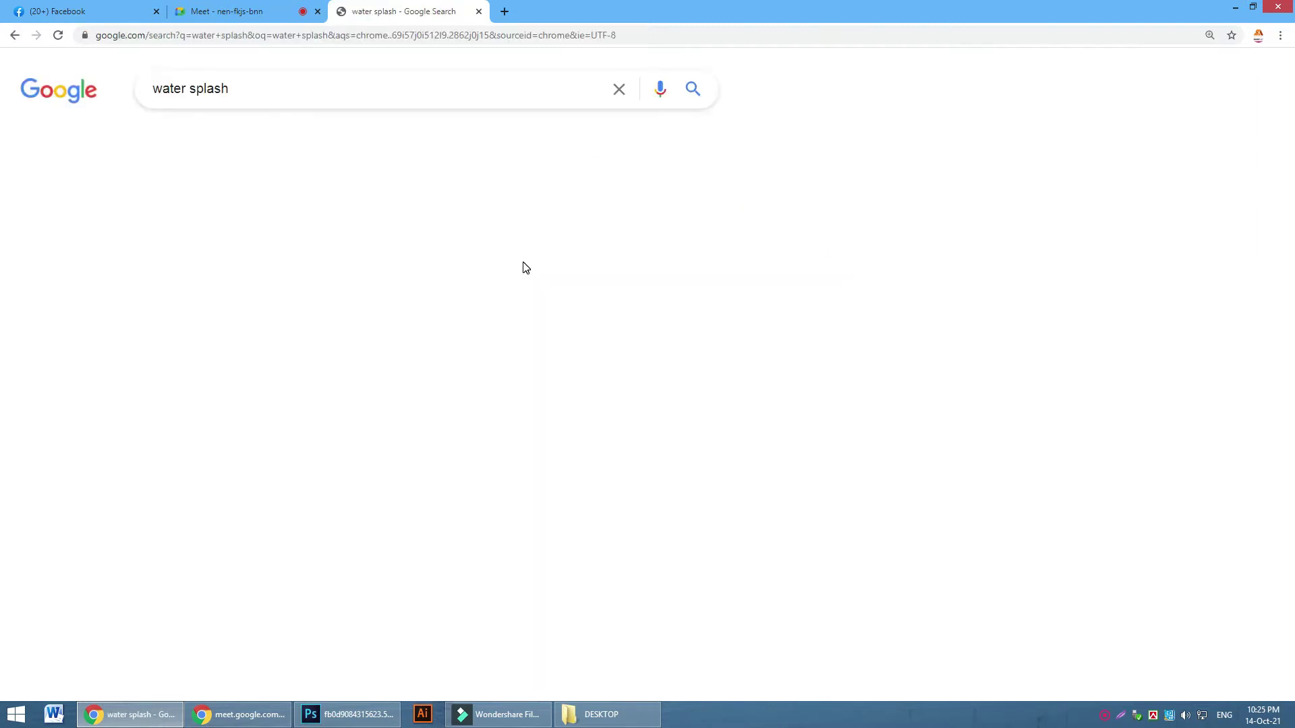
pyautogui.click(236, 143)
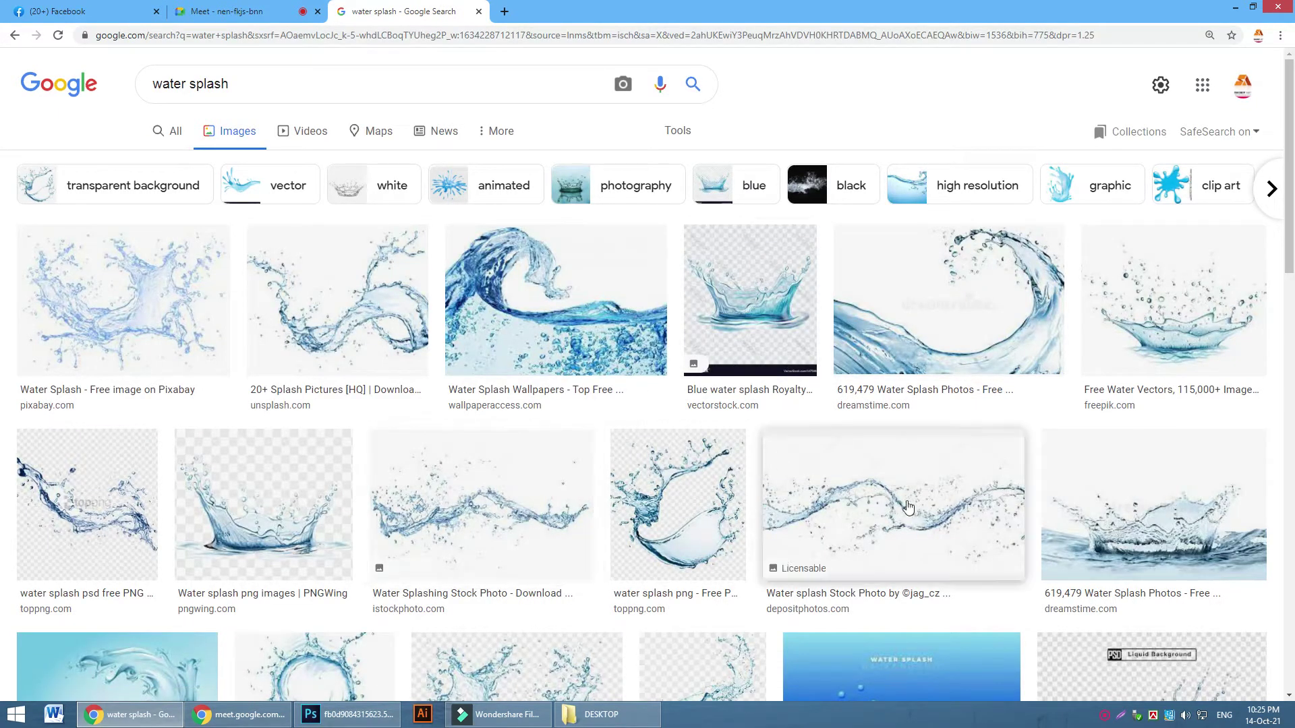
# Preview the pngkey transparent splash image (820 × 664) and copy it to the clipboard
pyautogui.scroll(-3, 924, 497)
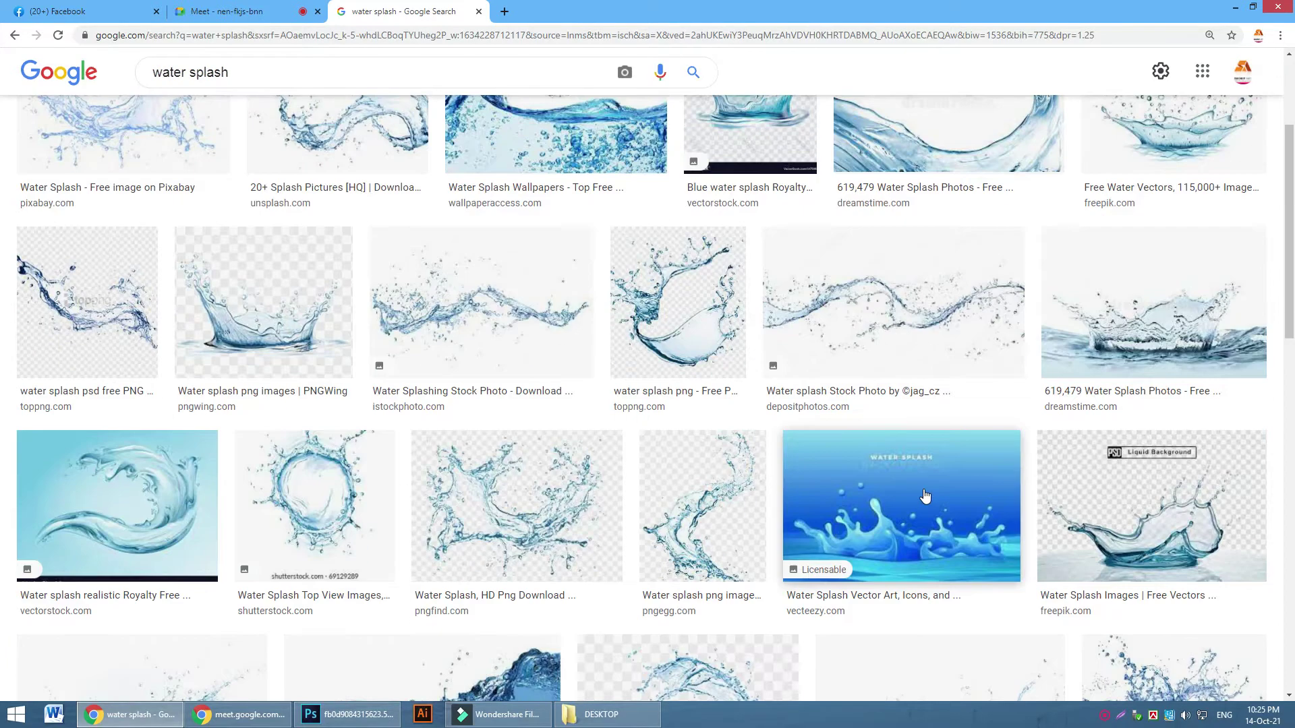
pyautogui.scroll(-3, 904, 489)
pyautogui.scroll(-2, 750, 504)
pyautogui.scroll(-2, 749, 503)
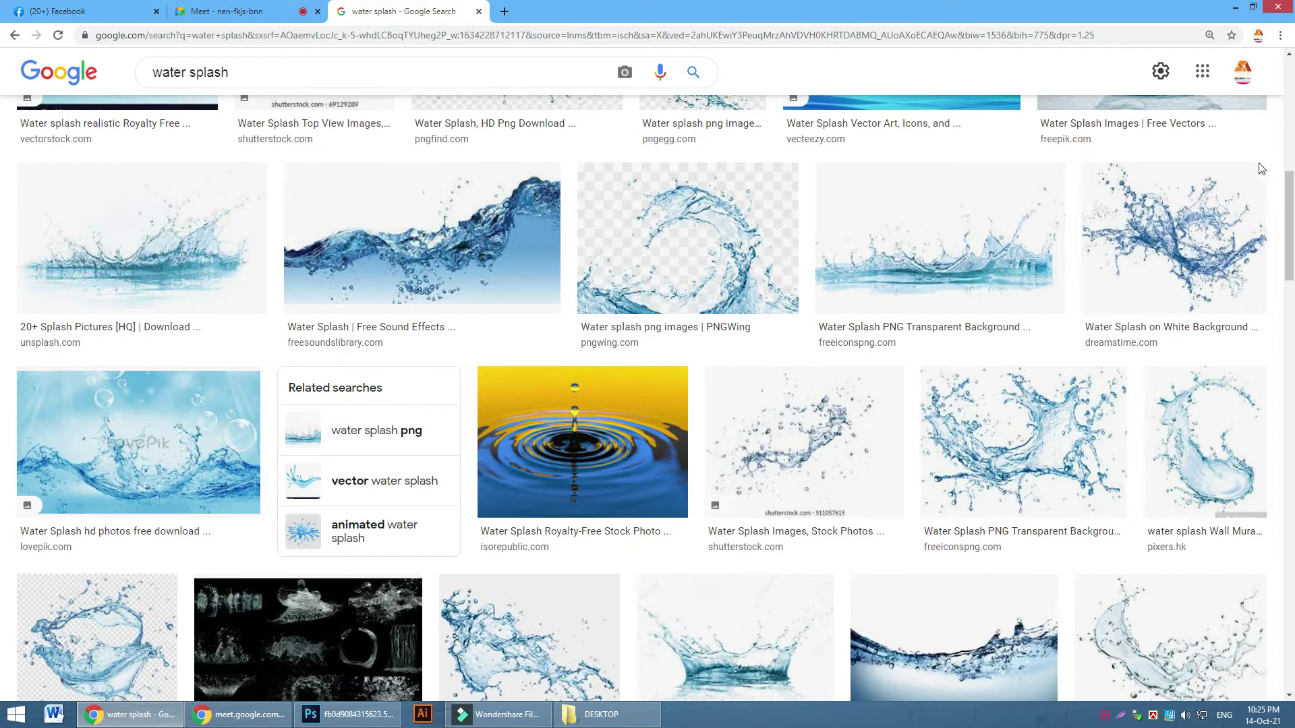
pyautogui.scroll(-3, 1076, 427)
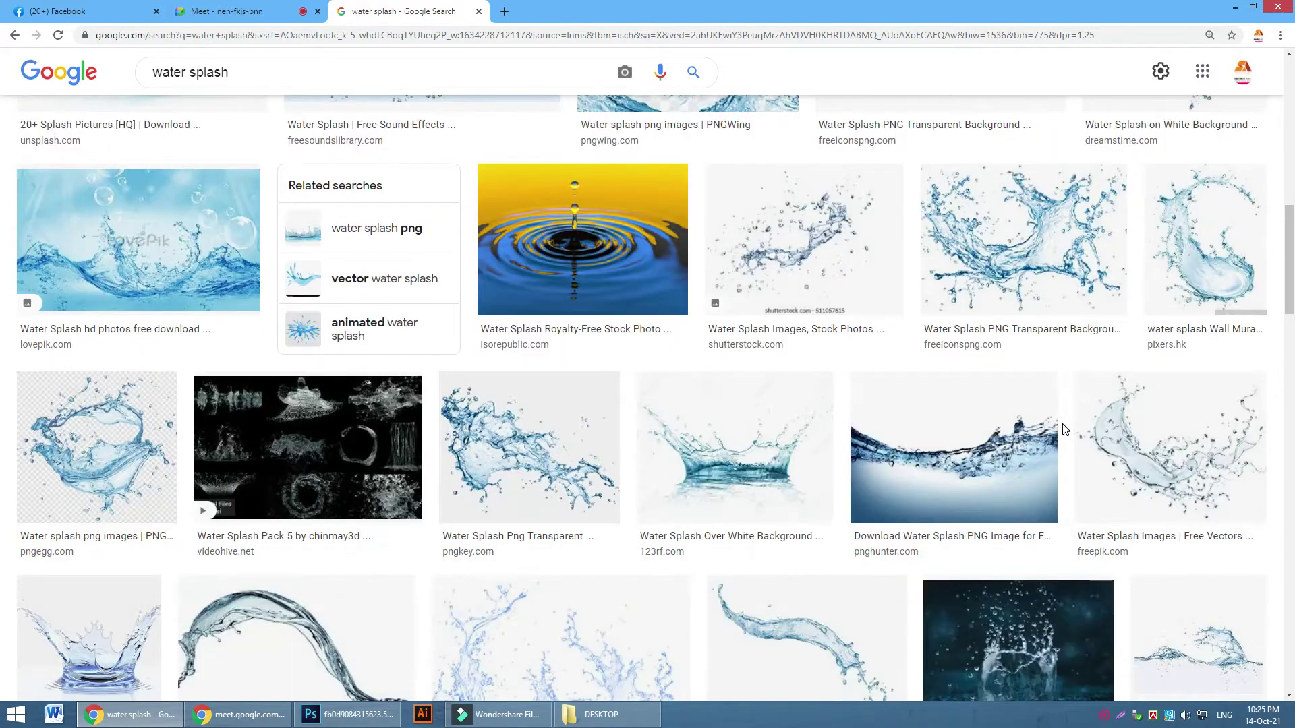
pyautogui.scroll(-2, 812, 434)
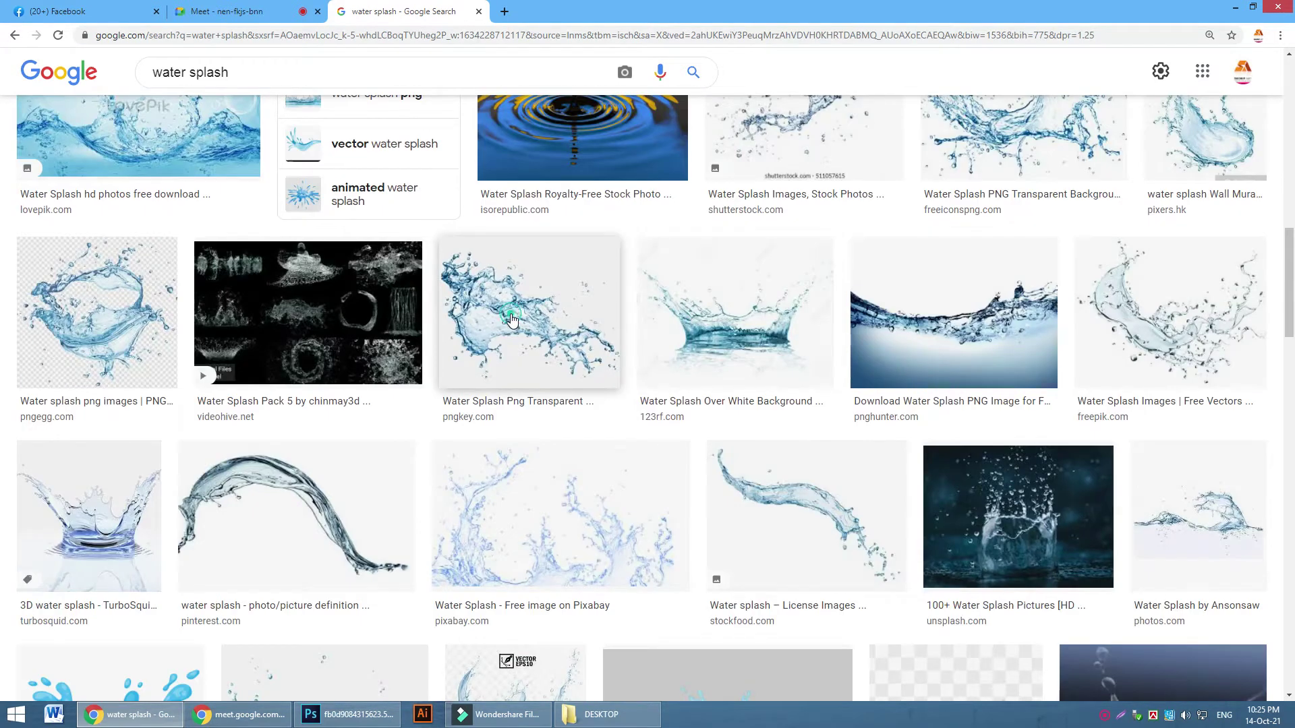
pyautogui.click(512, 320)
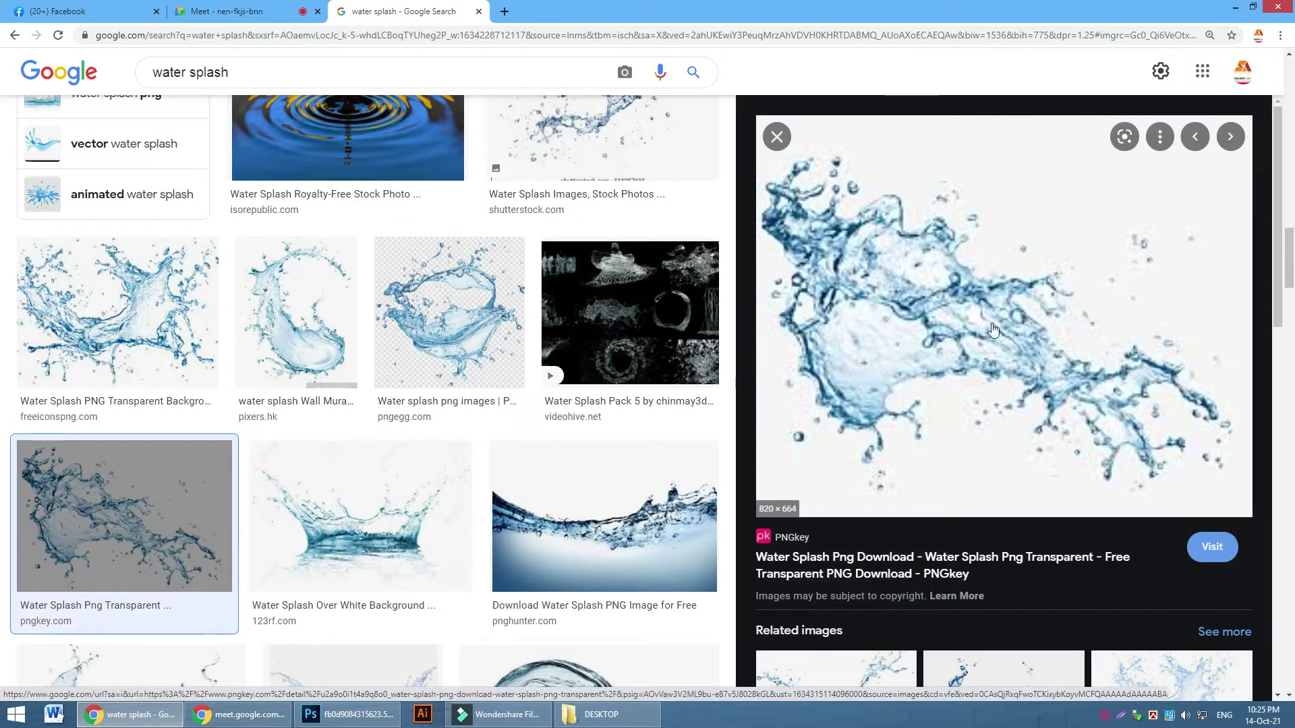
pyautogui.rightClick(950, 309)
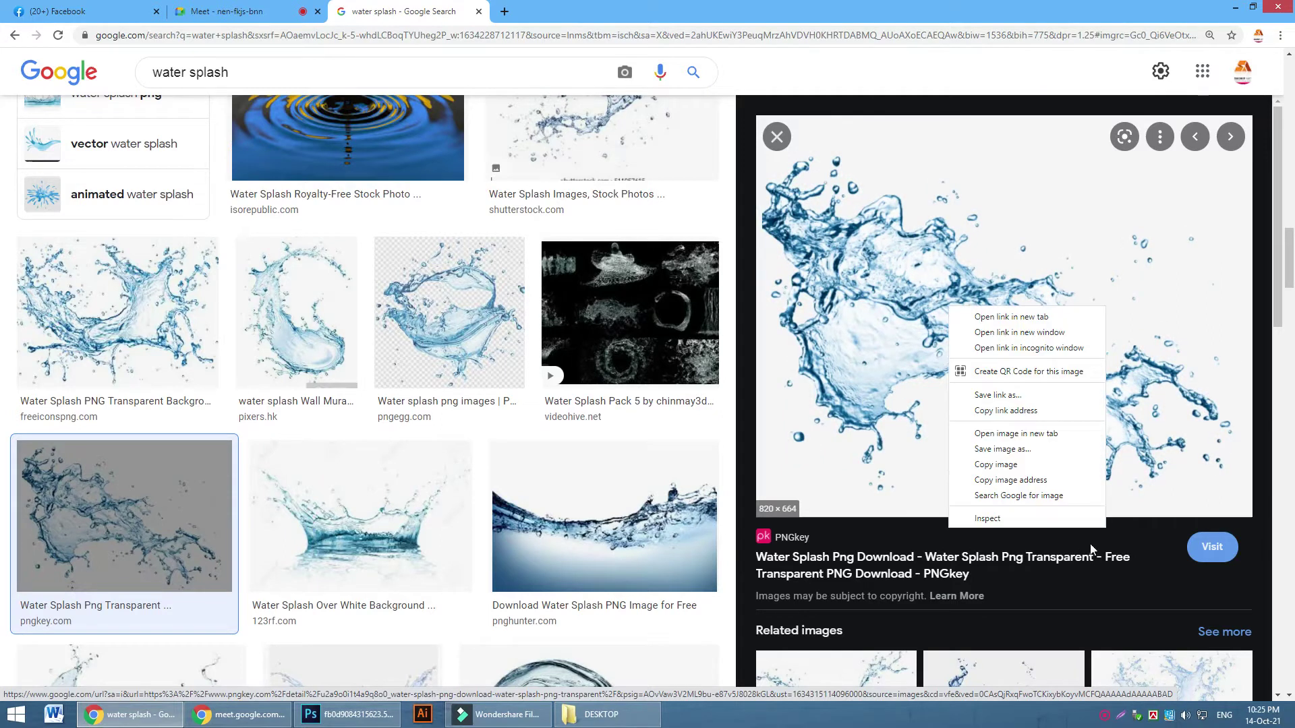
pyautogui.click(995, 464)
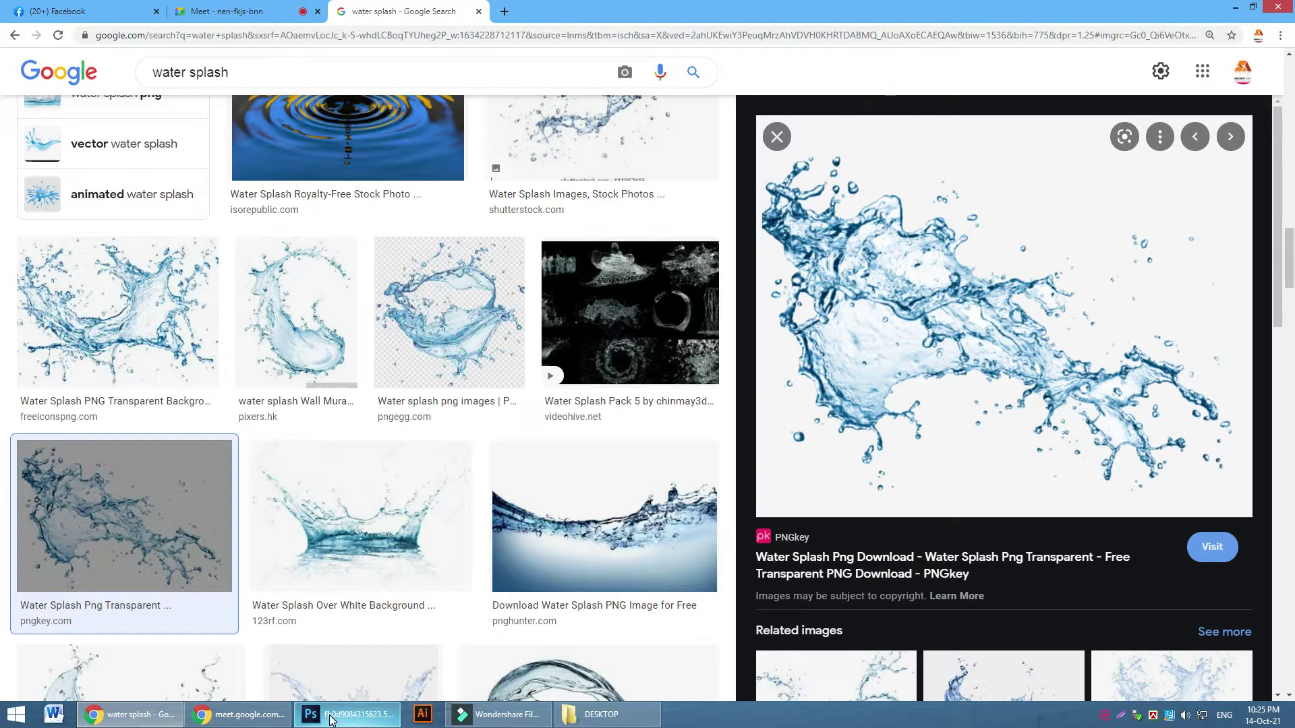
pyautogui.click(330, 720)
# Paste the splash into a new 820 × 664 document and whiten it with Levels (white input 236)
pyautogui.hotkey('ctrl', 'n')
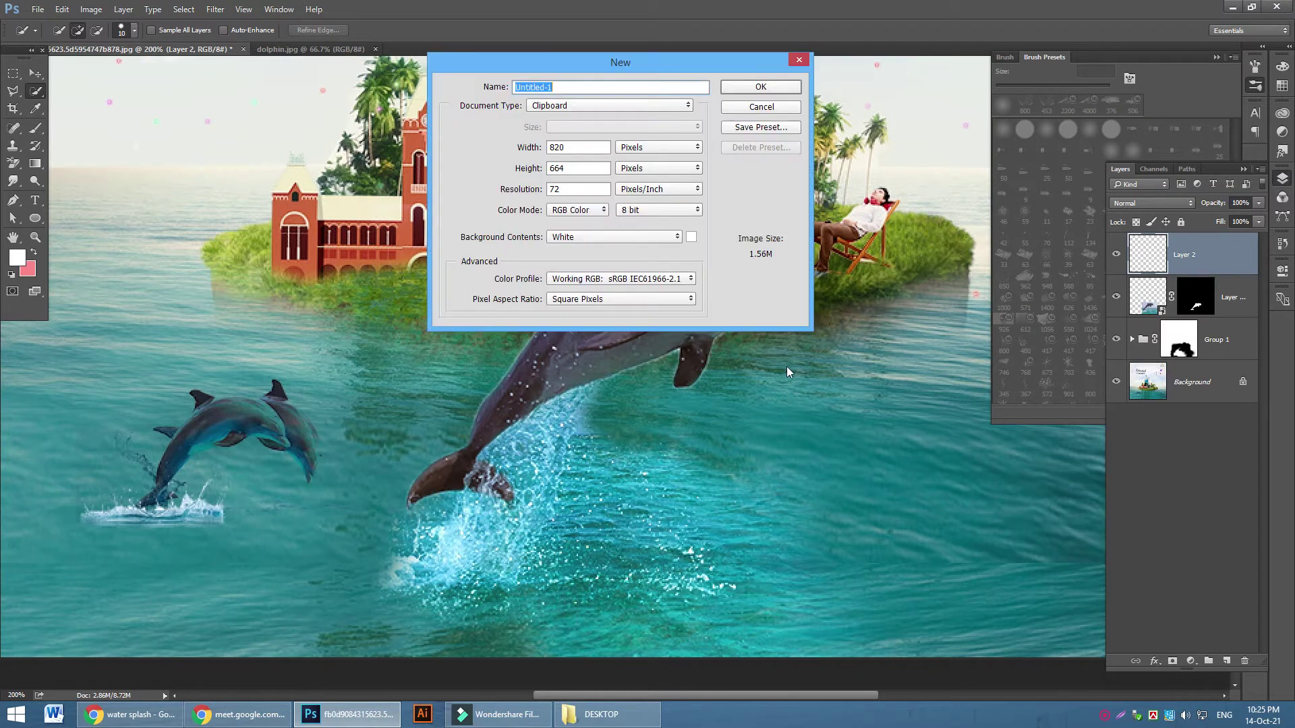
pyautogui.click(760, 88)
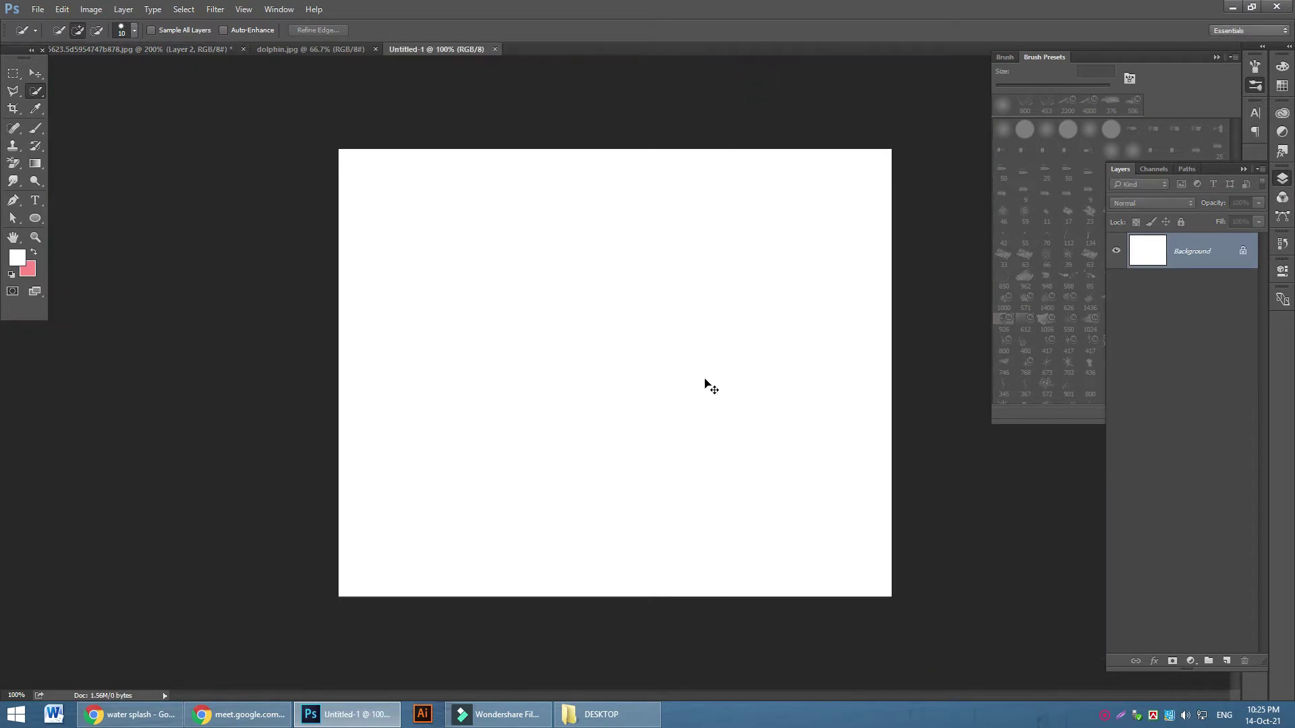
pyautogui.hotkey('ctrl', 'v')
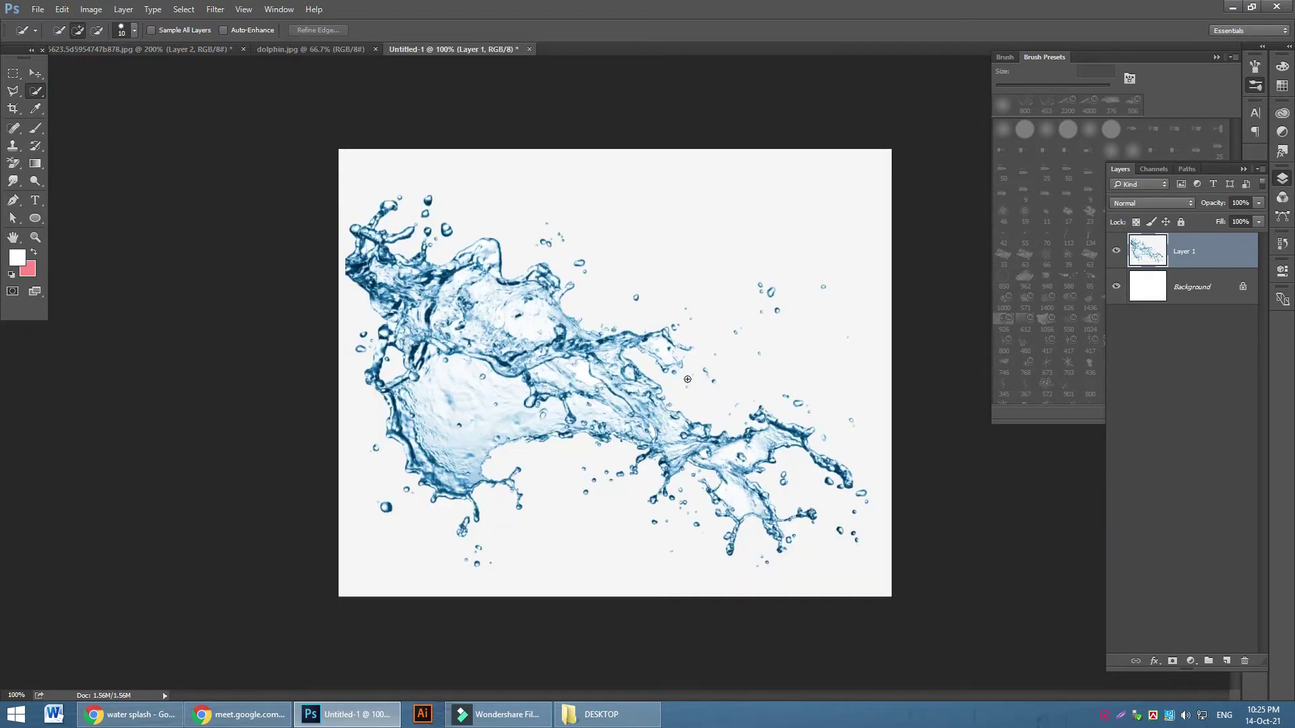
pyautogui.hotkey('ctrl', 'l')
pyautogui.moveTo(1056, 386); pyautogui.dragTo(1044, 389)
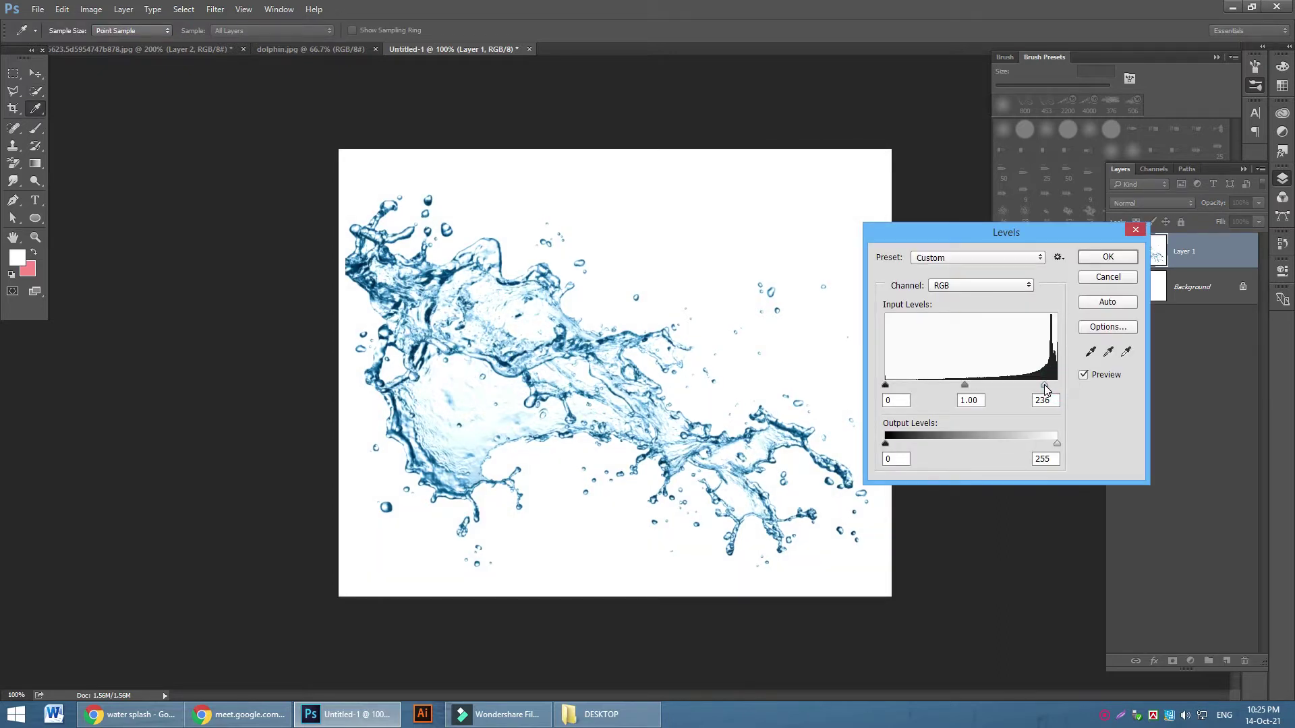
pyautogui.click(1089, 260)
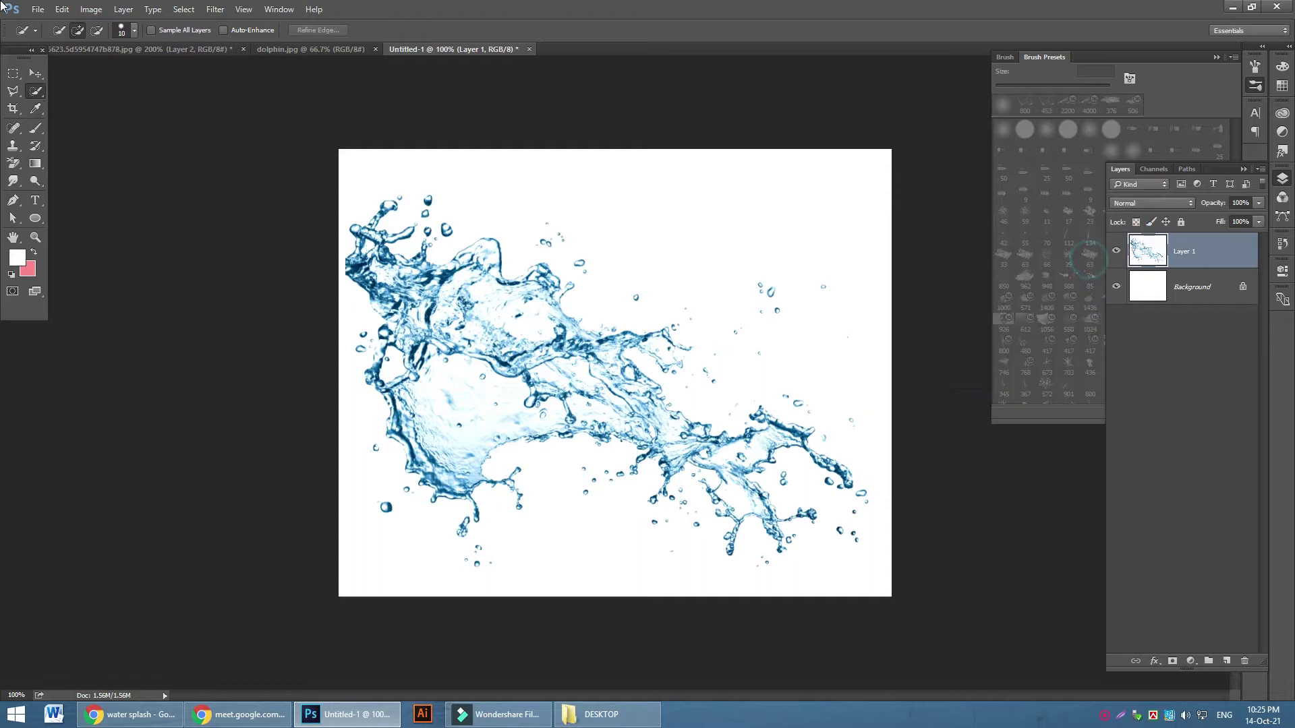
# Define the splash as brush preset Sampled Brush 48 and return to the dolphin composition
pyautogui.click(60, 10)
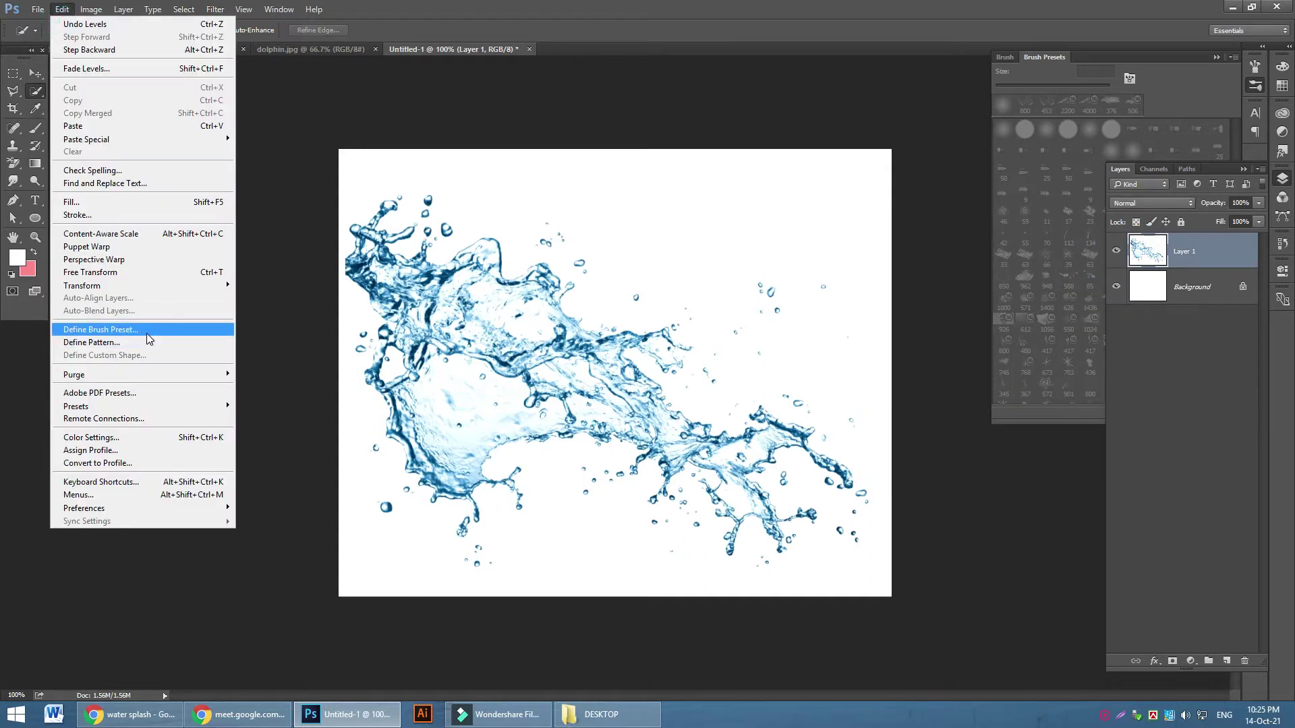
pyautogui.click(147, 333)
pyautogui.click(784, 242)
pyautogui.click(139, 49)
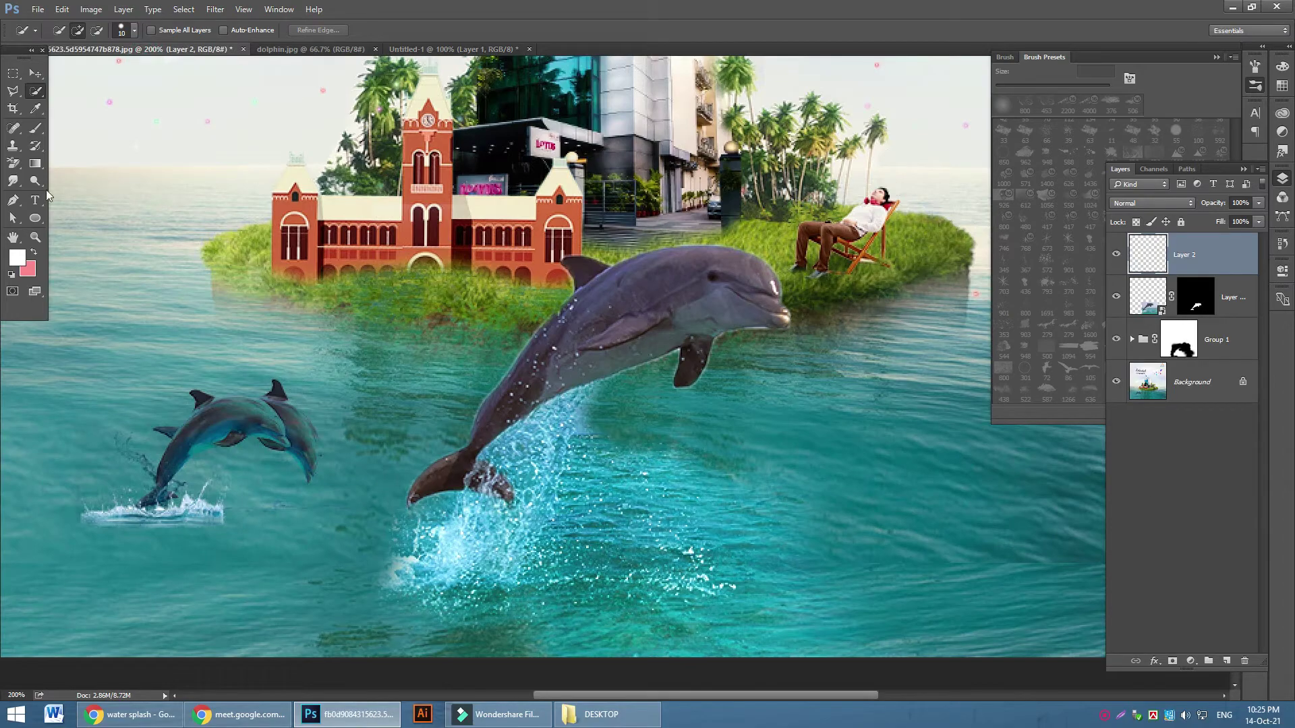
# Select the splash brush at 200 px, stamp a trial white splash, and undo it
pyautogui.click(37, 132)
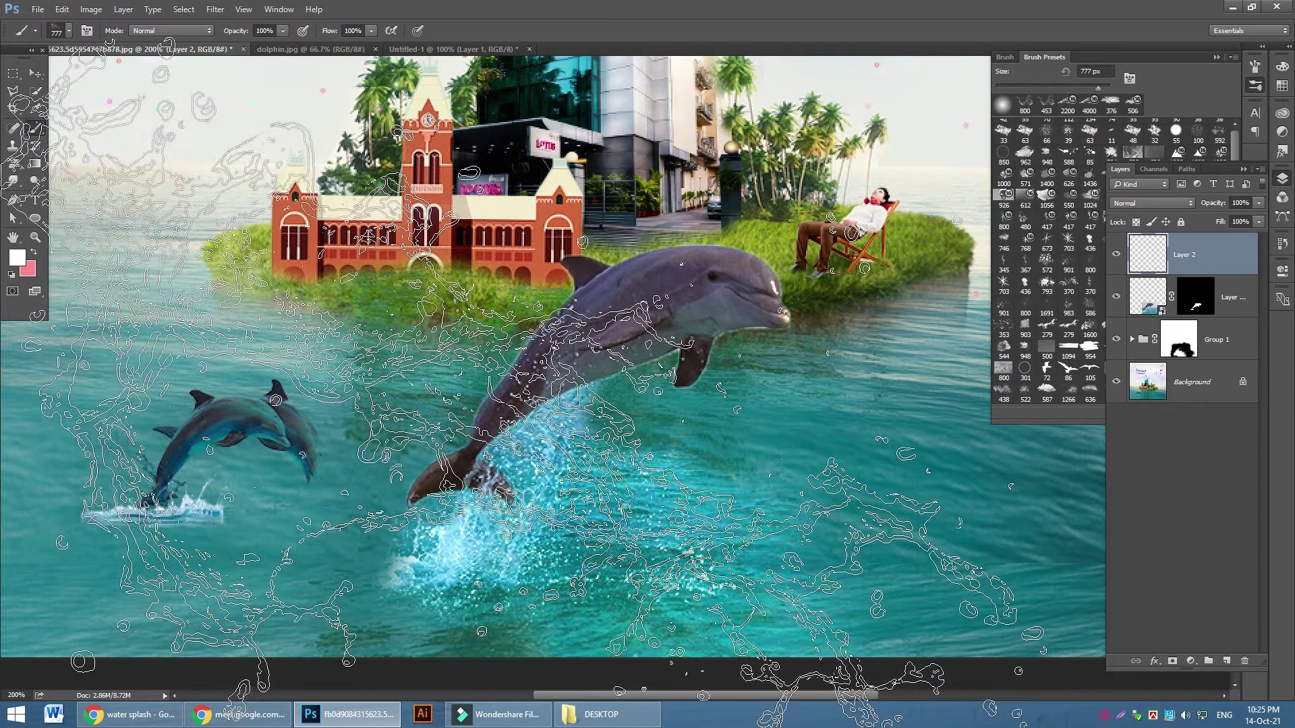
pyautogui.press('[')
pyautogui.press('[')
pyautogui.press('[')
pyautogui.press('[')
pyautogui.press('[')
pyautogui.press('[')
pyautogui.press('[')
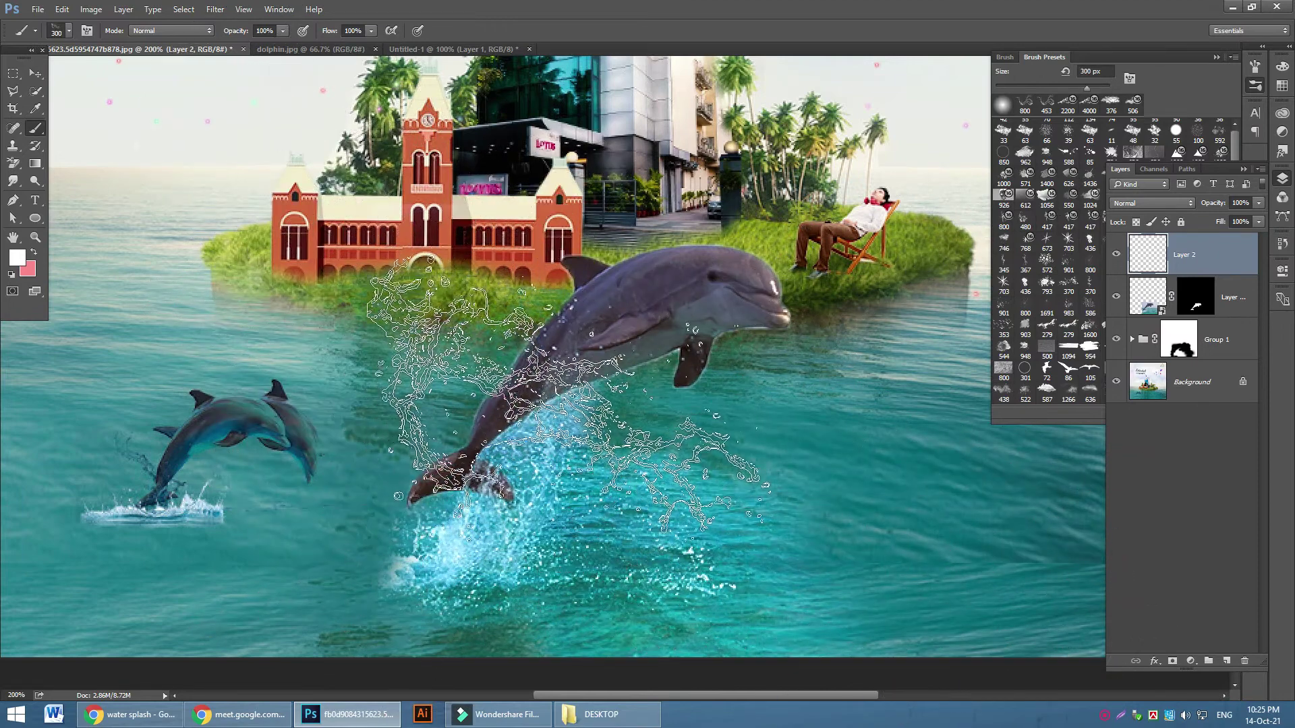
pyautogui.rightClick(521, 235)
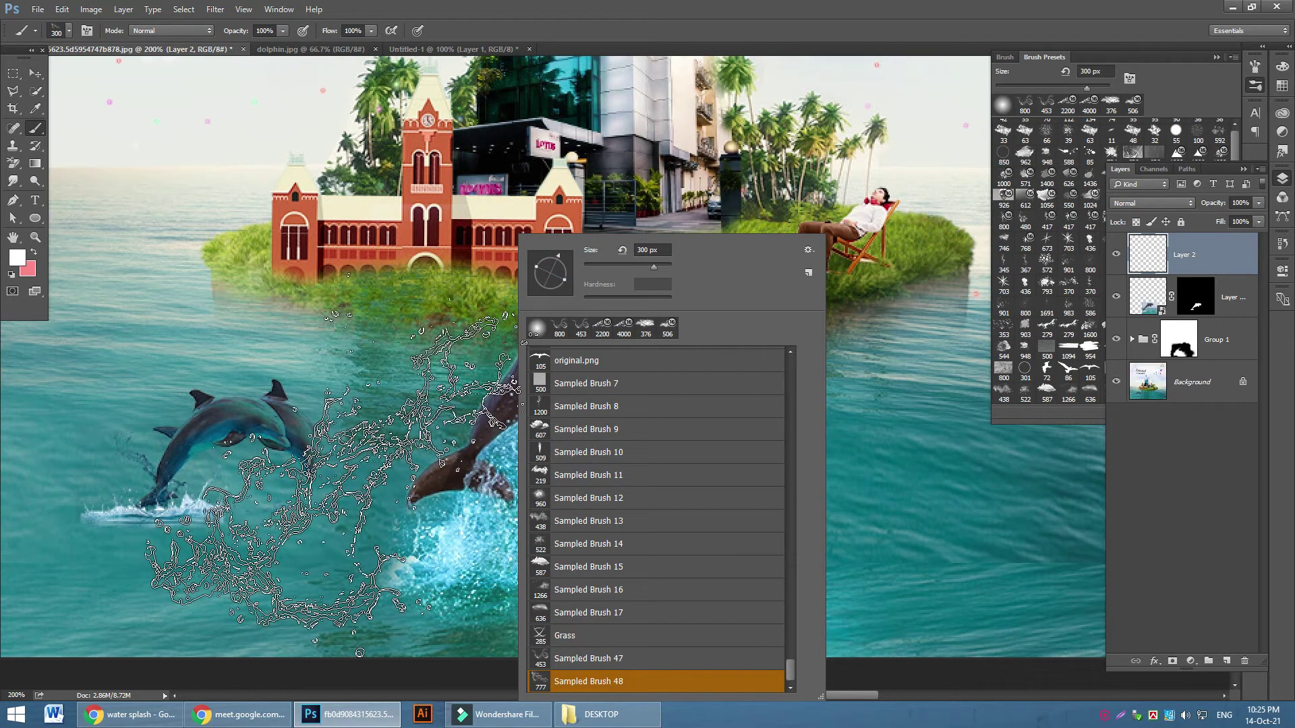
pyautogui.click(331, 482)
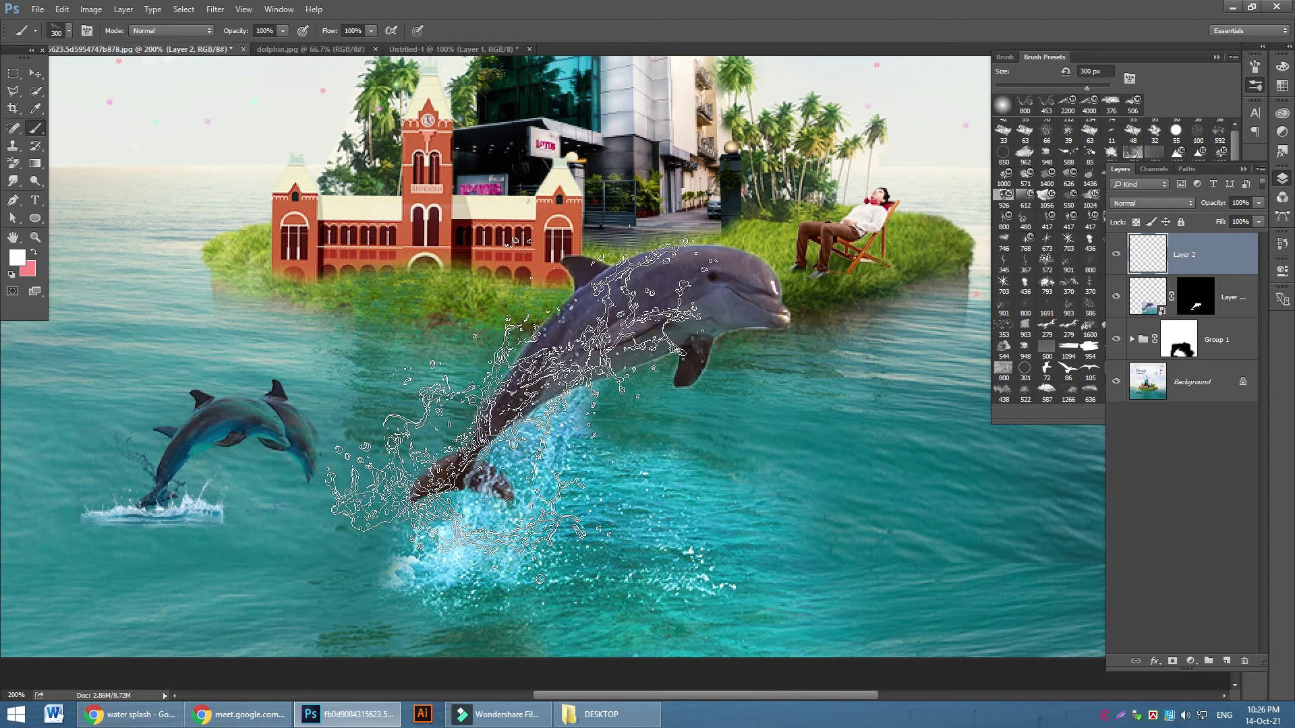
pyautogui.press('[')
pyautogui.press('[')
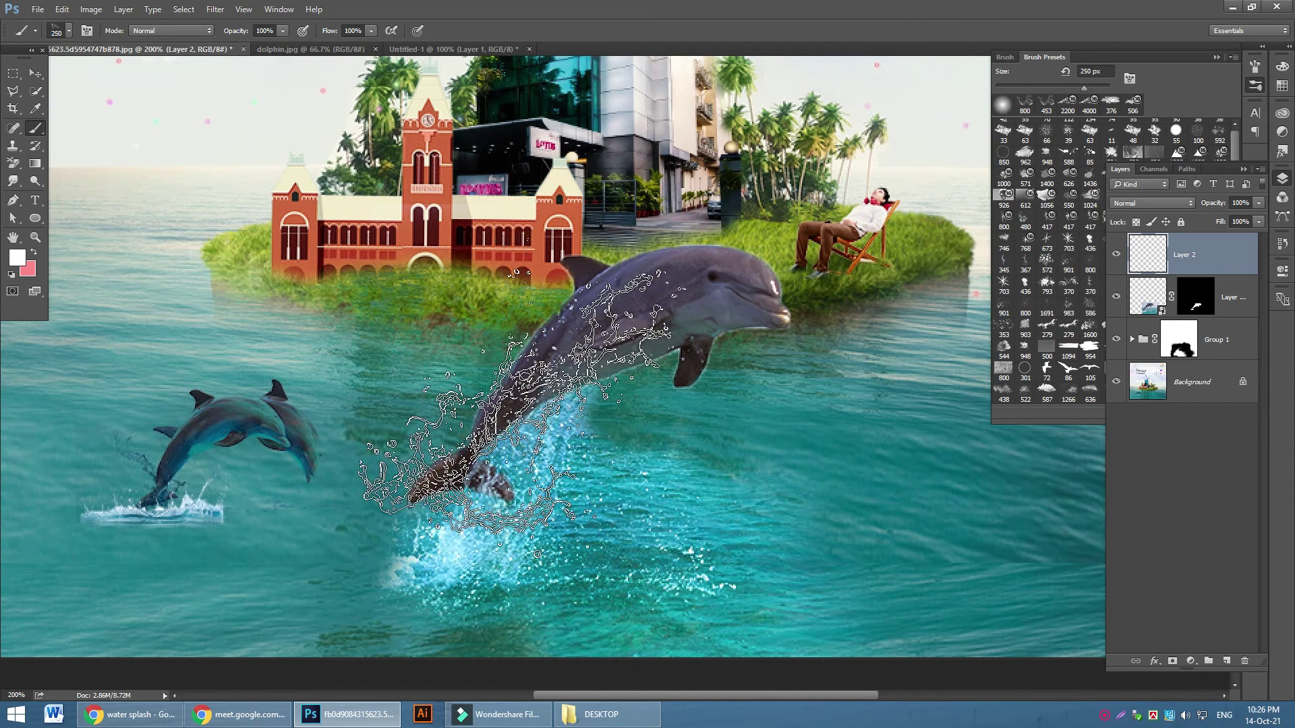
pyautogui.click(504, 416)
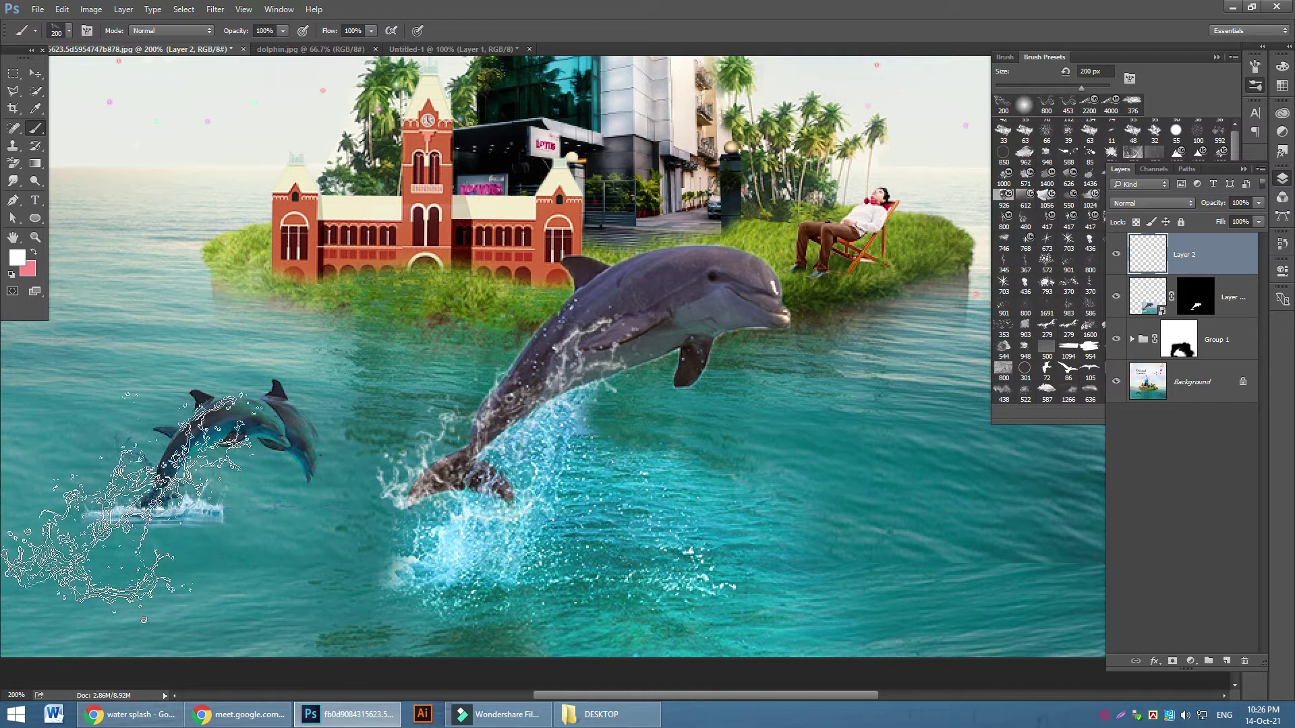
pyautogui.hotkey('ctrl', 'z')
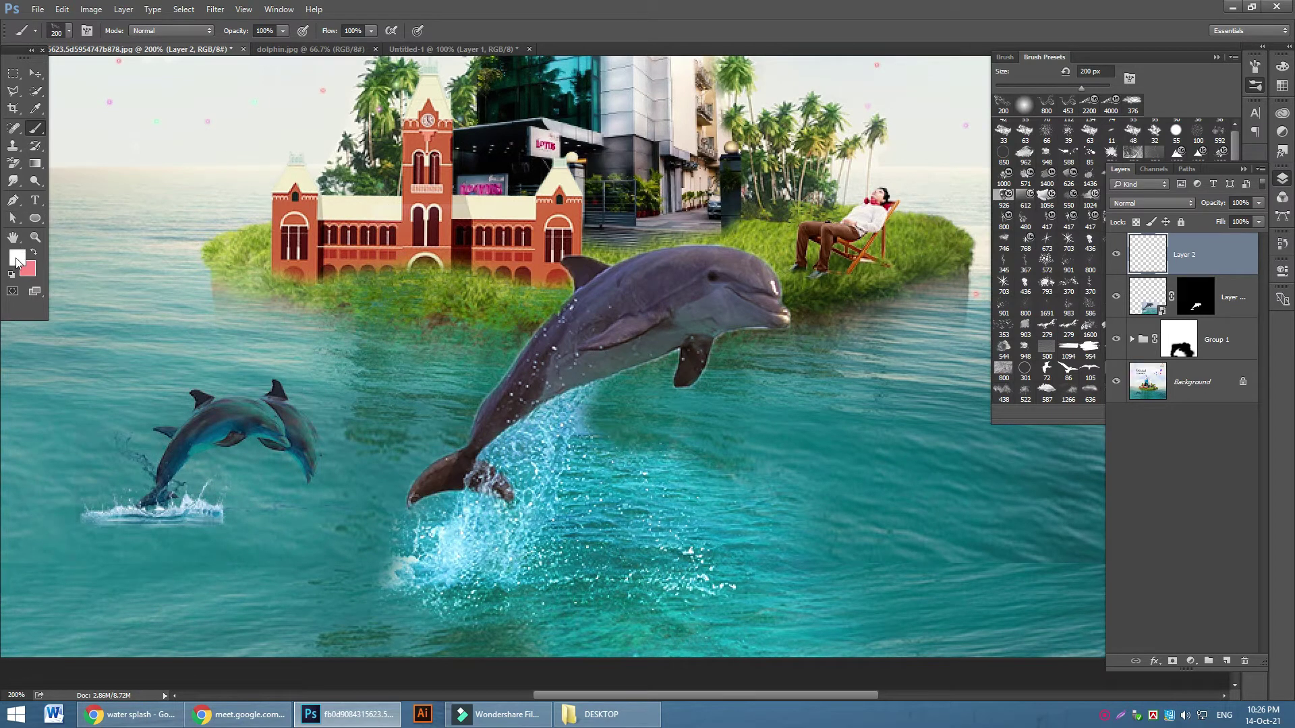
# Set the foreground colour to pale cyan #c9fbff and switch to the Google Images results
pyautogui.click(17, 258)
pyautogui.click(885, 283)
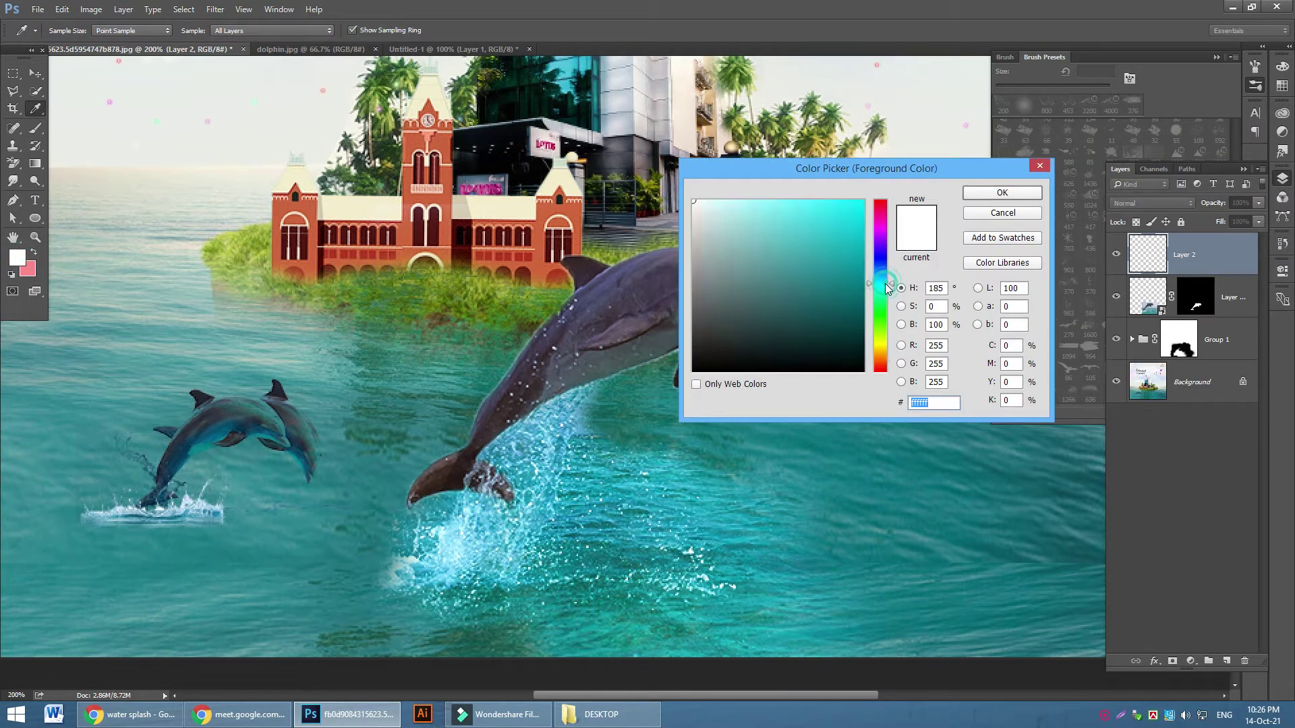
pyautogui.click(729, 200)
pyautogui.click(1002, 194)
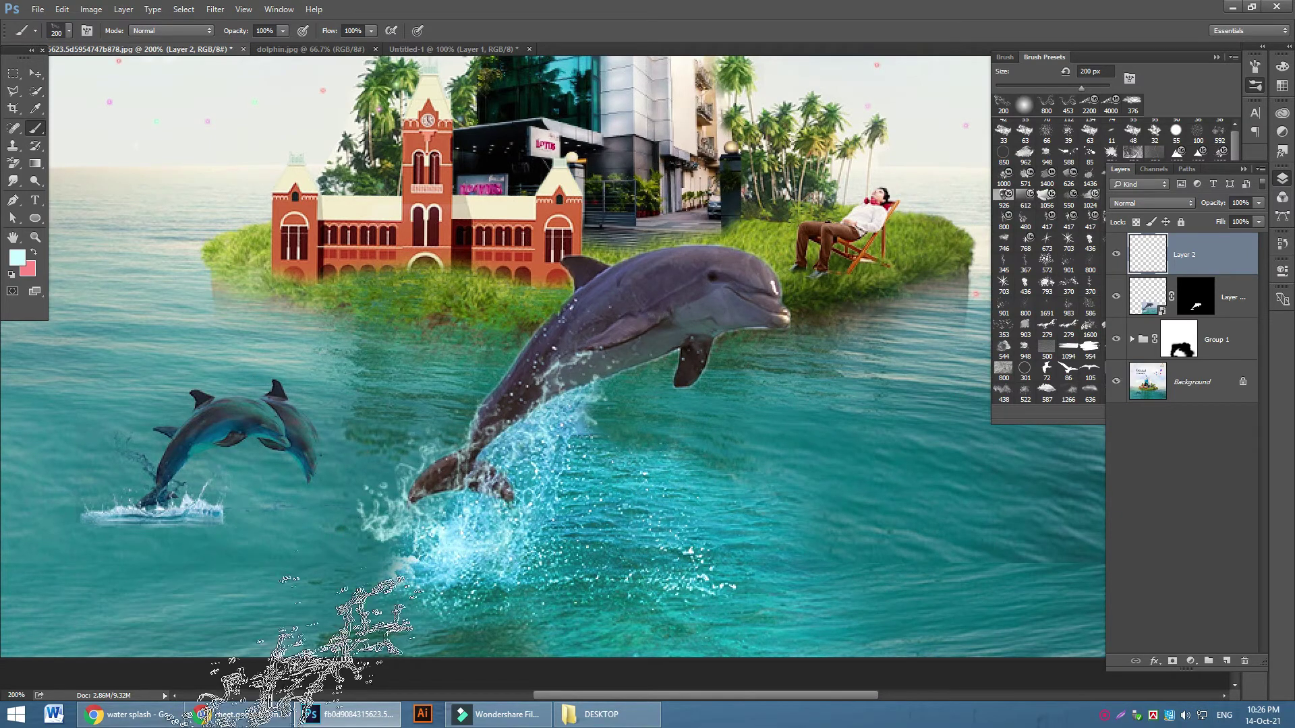
pyautogui.click(128, 714)
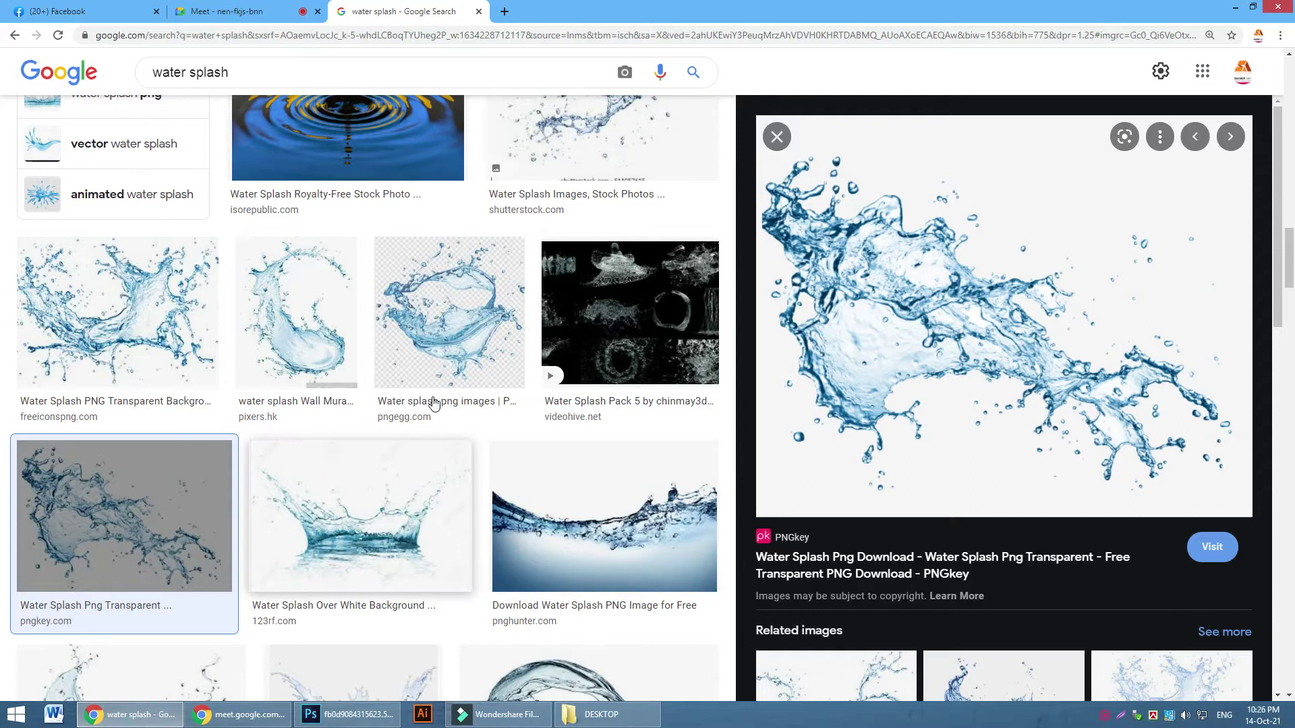
# Copy the Wallpaper Cave water-drop ripple photo (1600 × 1000) and return to Photoshop
pyautogui.scroll(-6, 452, 425)
pyautogui.scroll(-5, 612, 443)
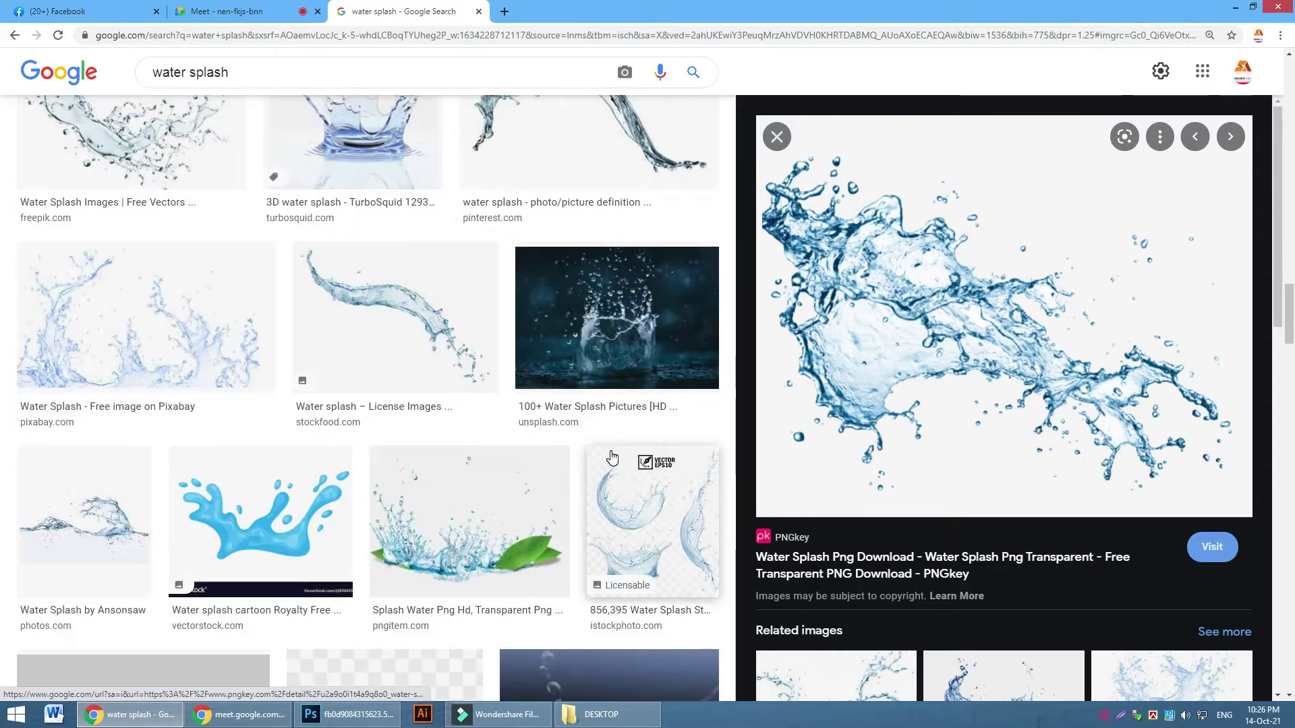
pyautogui.scroll(-3, 631, 496)
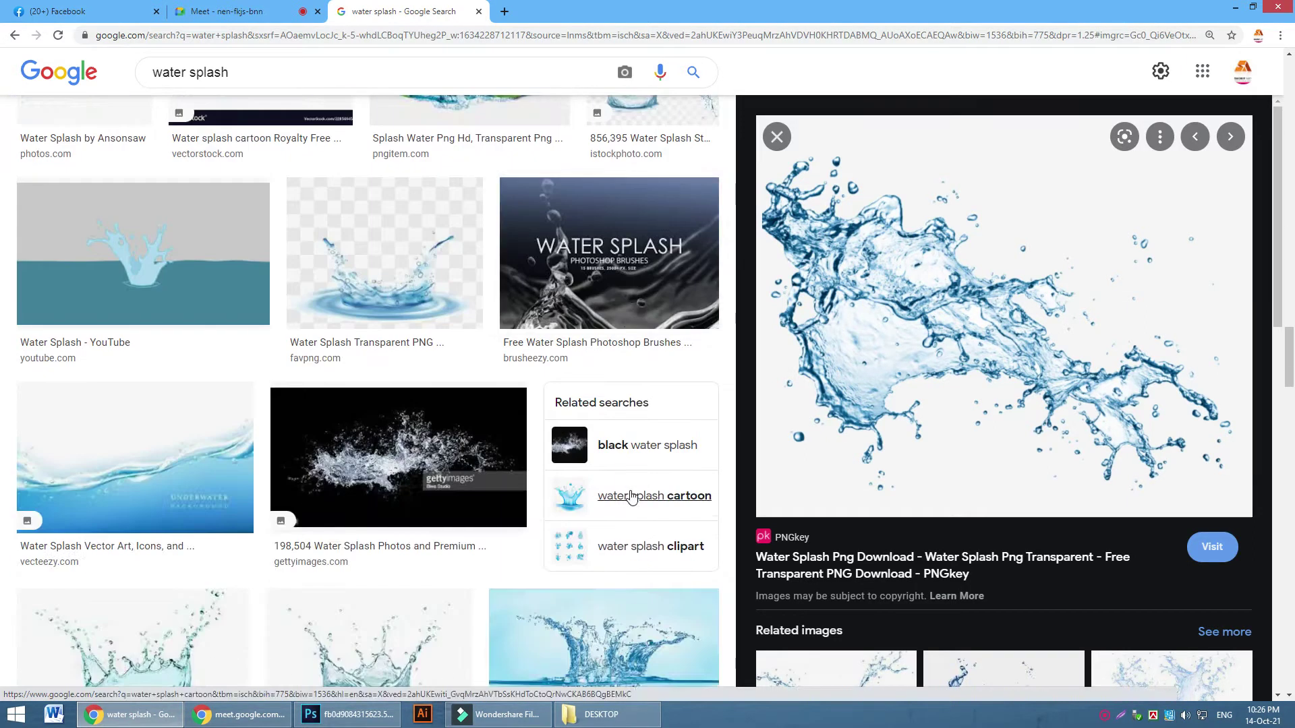
pyautogui.scroll(-5, 510, 370)
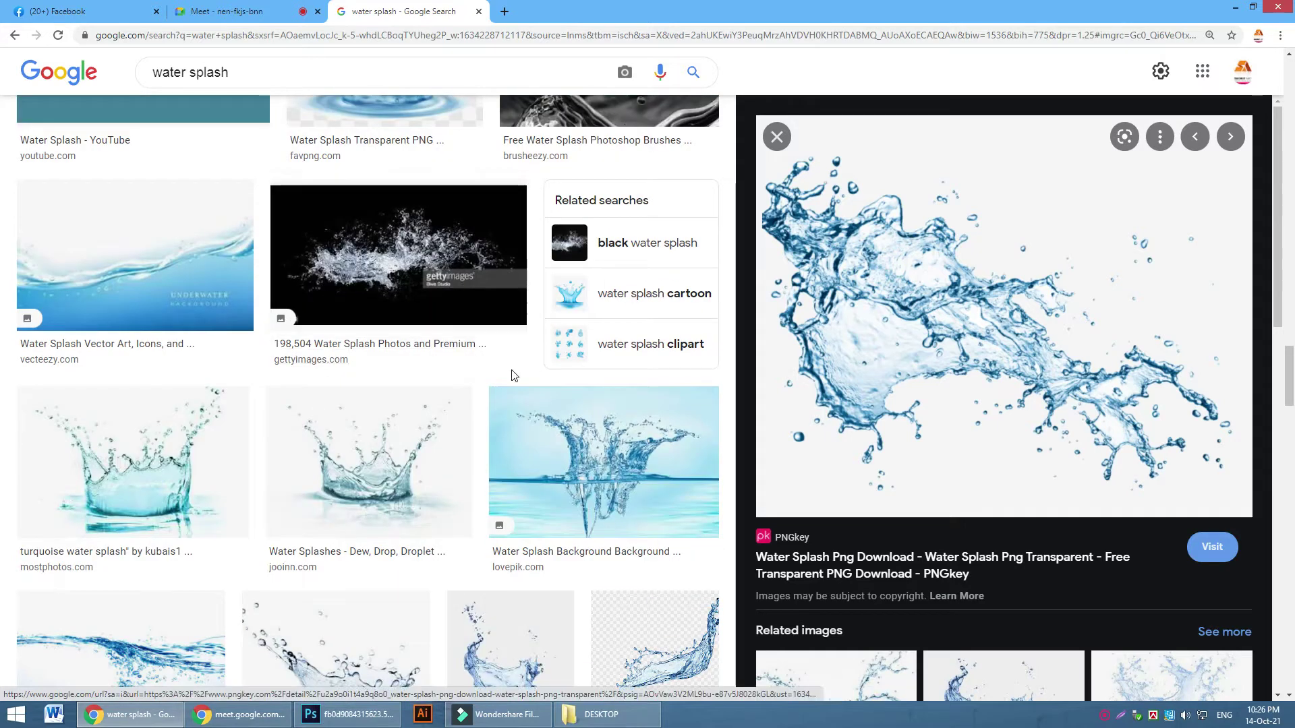
pyautogui.scroll(-5, 984, 375)
pyautogui.scroll(-7, 985, 375)
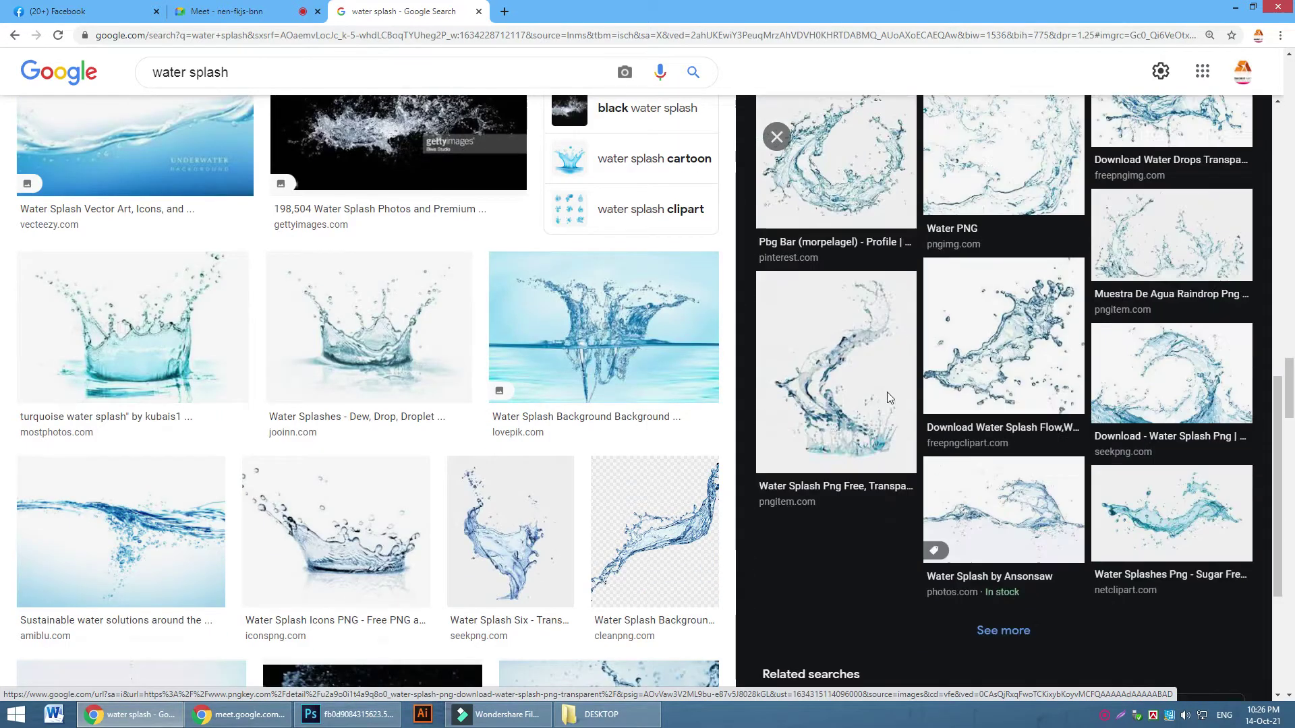
pyautogui.scroll(-5, 172, 423)
pyautogui.click(171, 423)
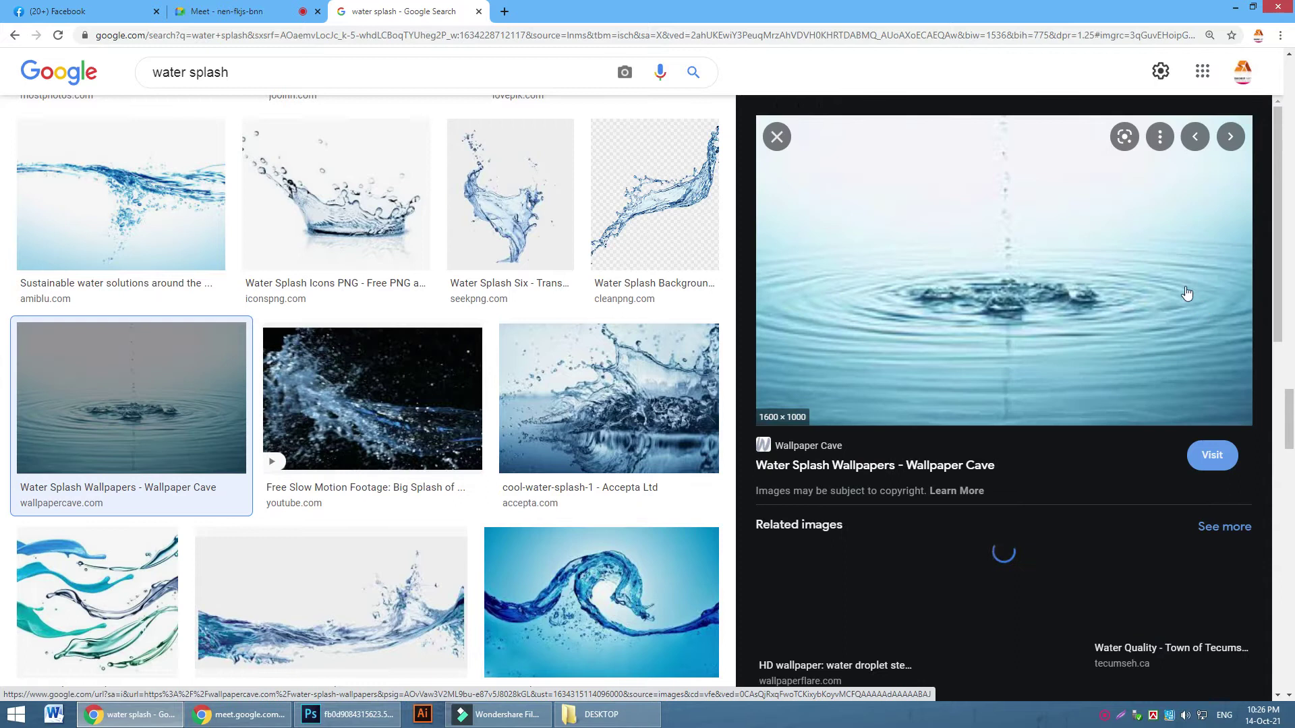
pyautogui.rightClick(1027, 287)
pyautogui.click(1055, 442)
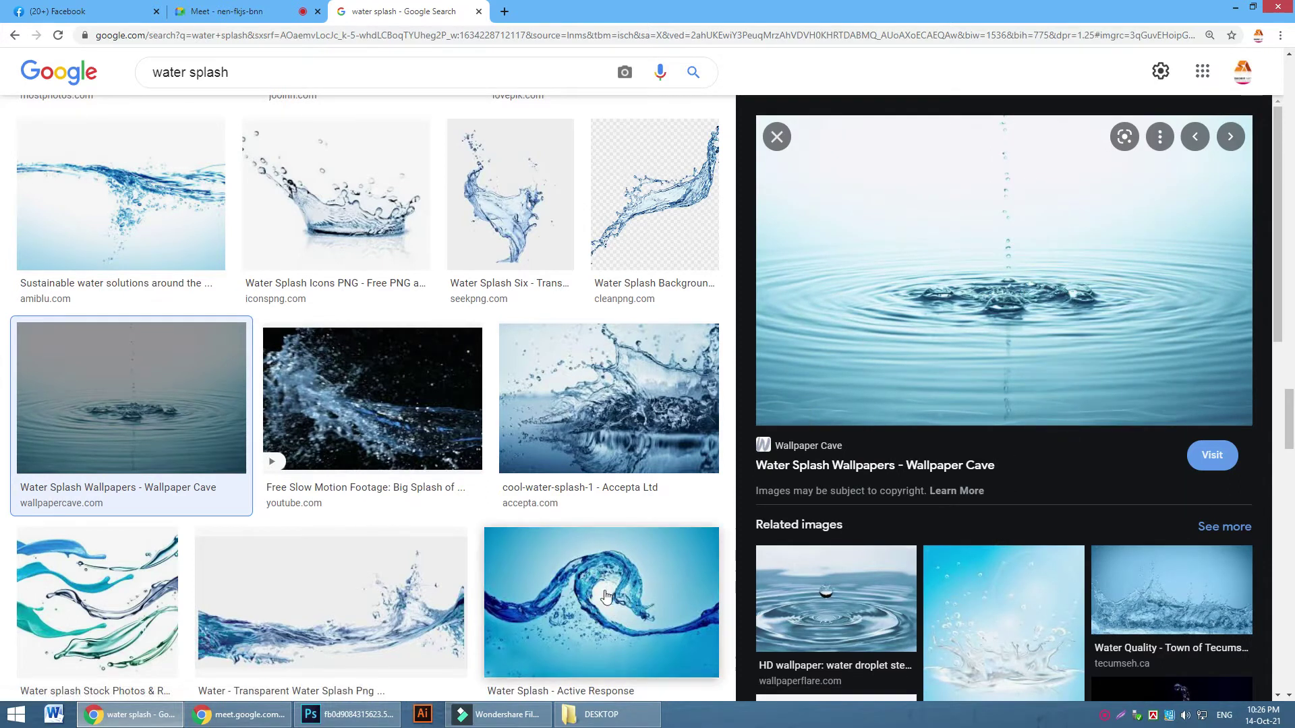
pyautogui.click(364, 713)
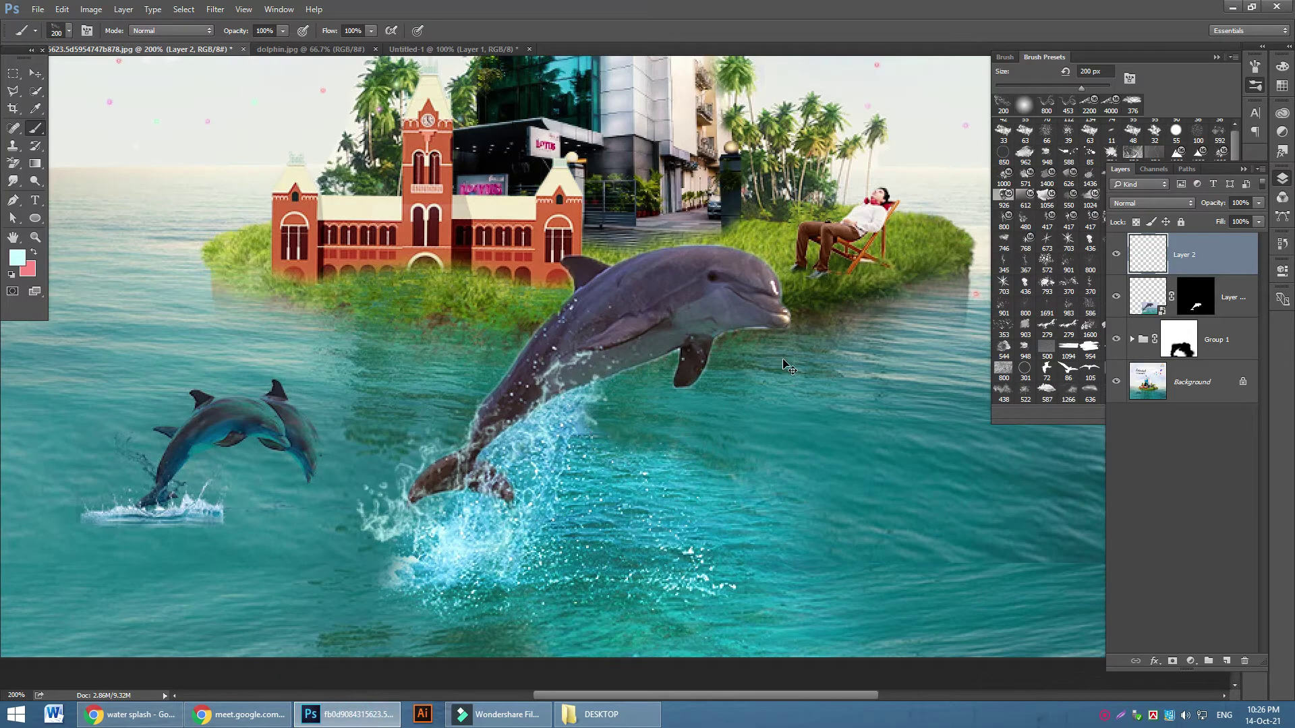
# Paste the water-ripple photo as Layer 3, set it to Screen, and place it below the dolphin layer
pyautogui.hotkey('ctrl', 'v')
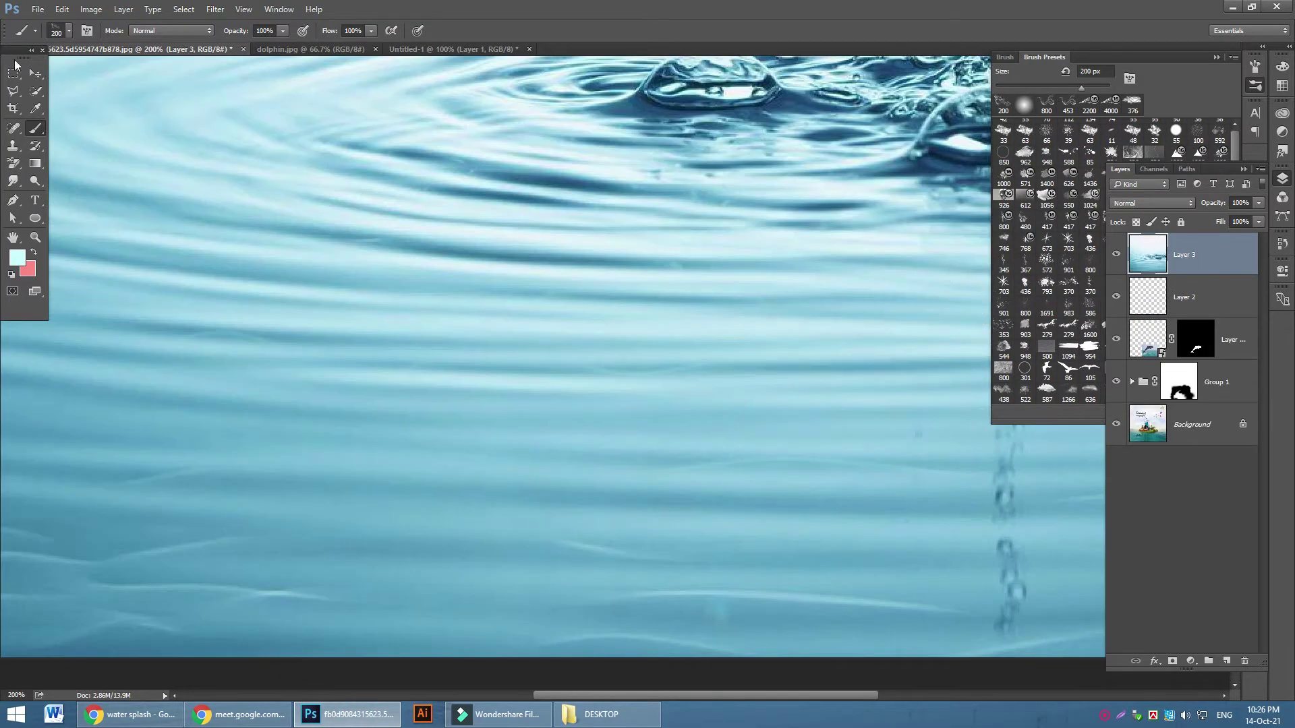
pyautogui.press('v')
pyautogui.moveTo(447, 185); pyautogui.dragTo(628, 480)
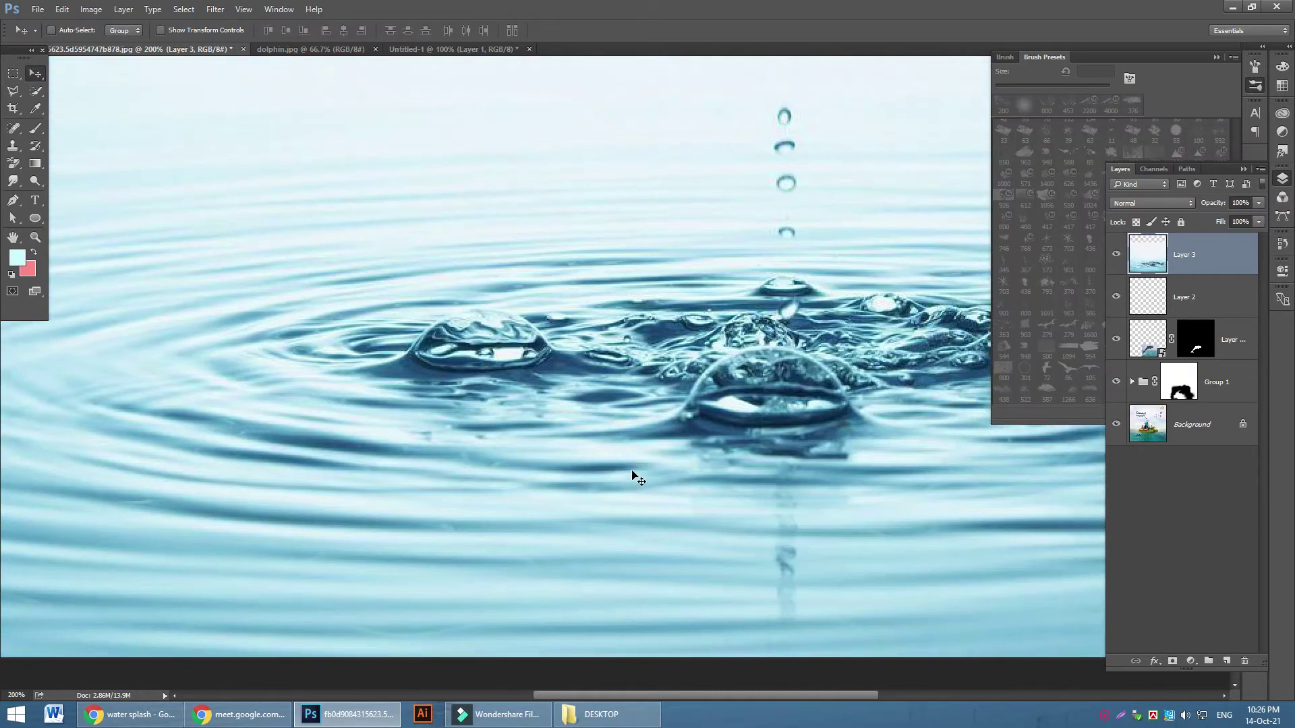
pyautogui.hotkey('ctrl', '-')
pyautogui.hotkey('ctrl', '-')
pyautogui.hotkey('ctrl', '-')
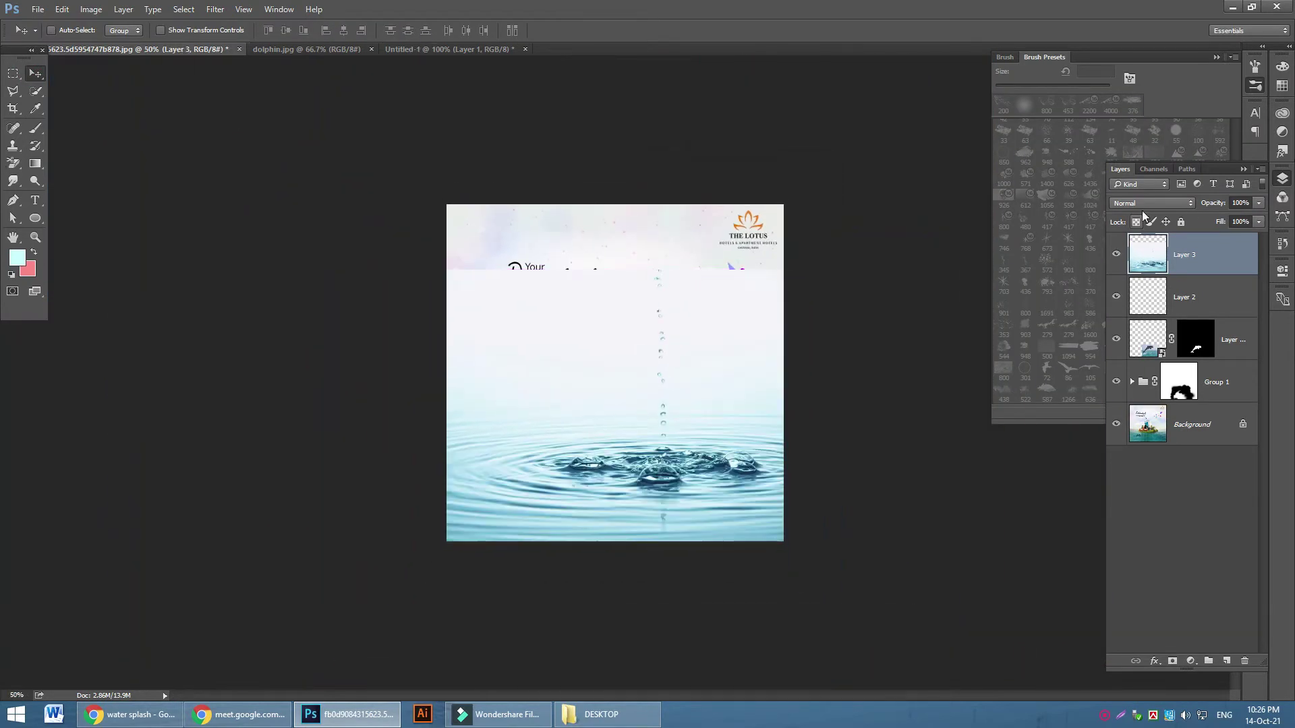
pyautogui.click(1146, 203)
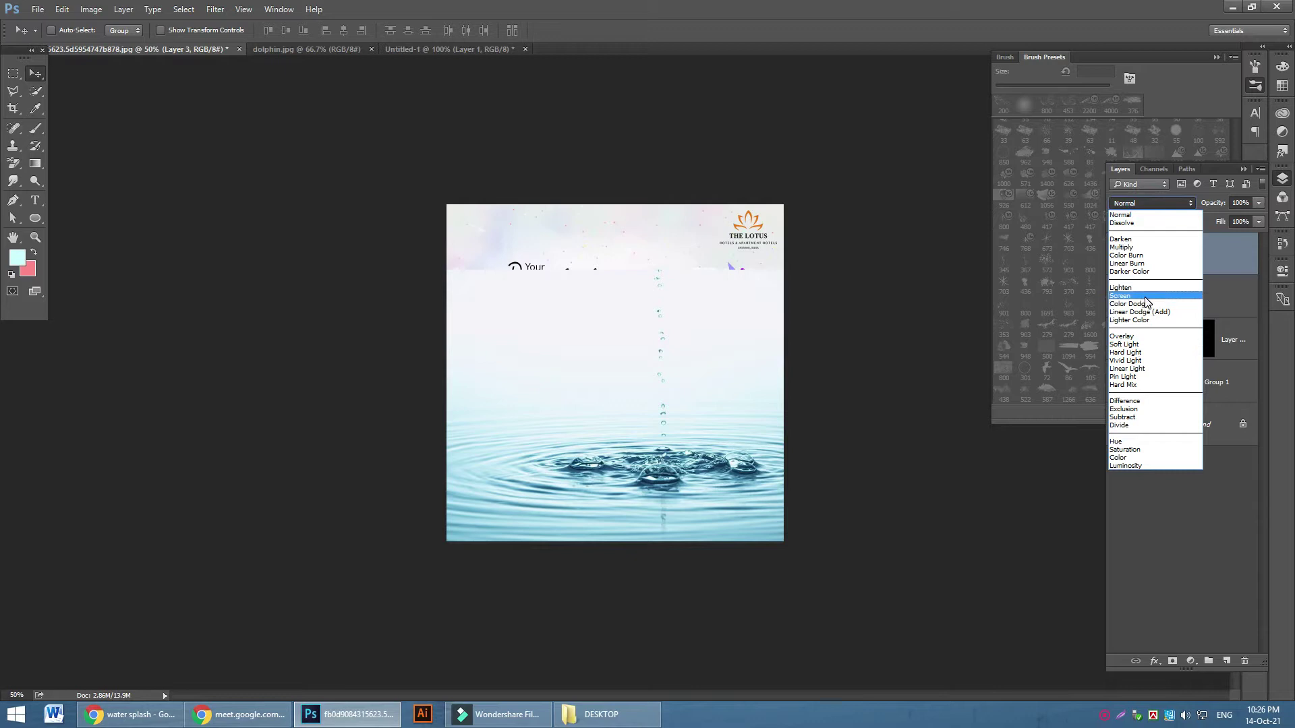
pyautogui.click(1145, 297)
pyautogui.moveTo(1229, 265); pyautogui.dragTo(1231, 354)
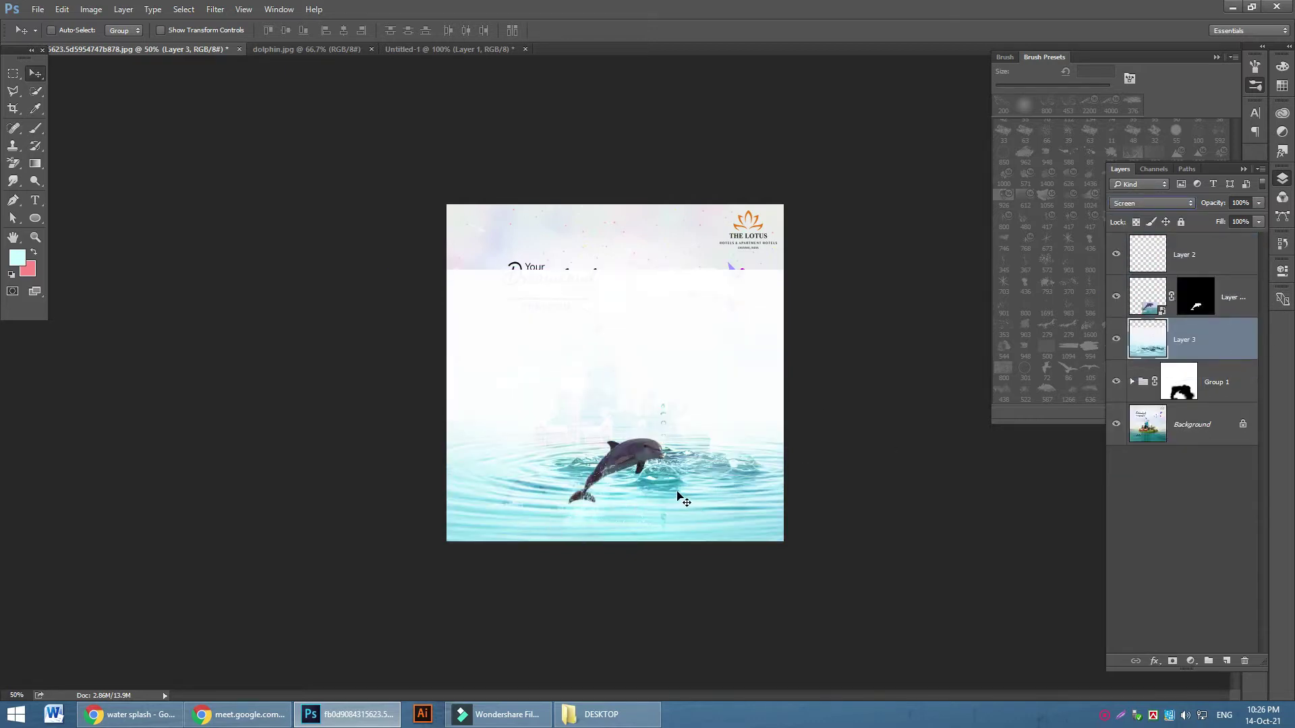
# Scale the ripple layer to about 33% × 40% and position it in the poster's lower centre
pyautogui.moveTo(679, 497); pyautogui.dragTo(637, 510)
pyautogui.hotkey('ctrl', 't')
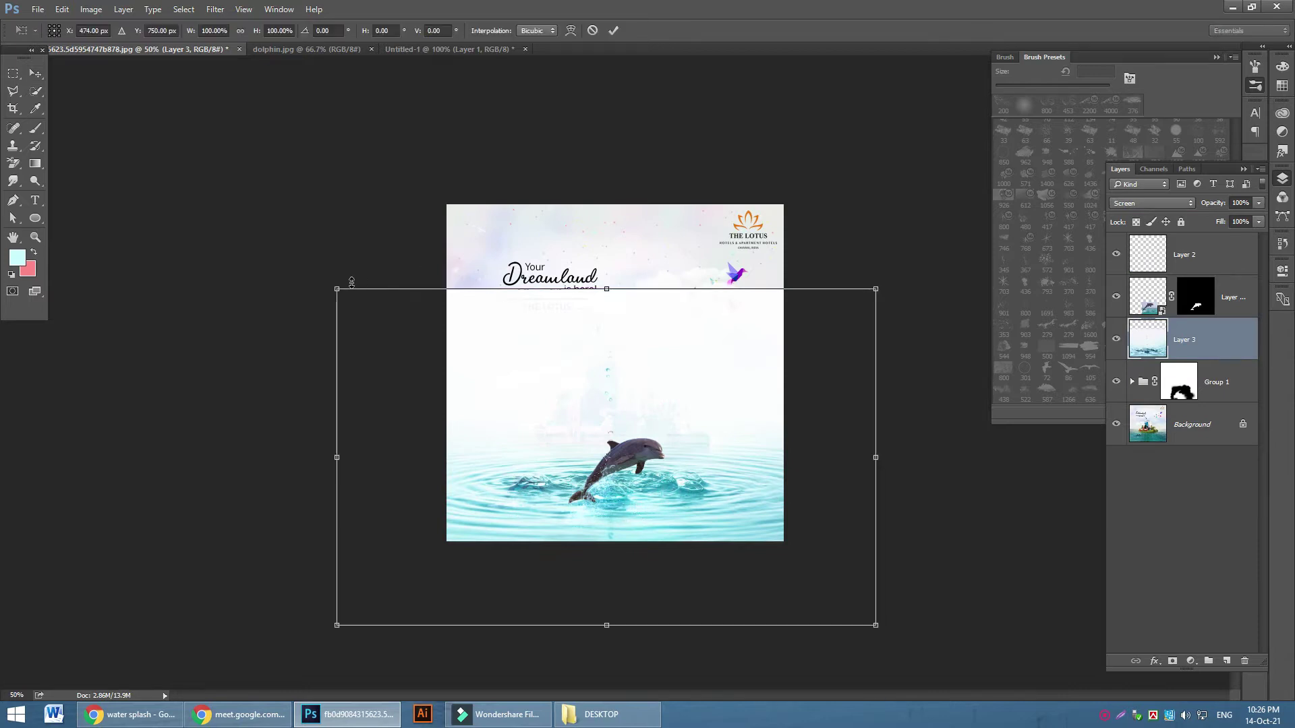
pyautogui.moveTo(335, 288); pyautogui.dragTo(630, 472)
pyautogui.moveTo(698, 549); pyautogui.dragTo(533, 496)
pyautogui.moveTo(720, 567); pyautogui.dragTo(671, 559)
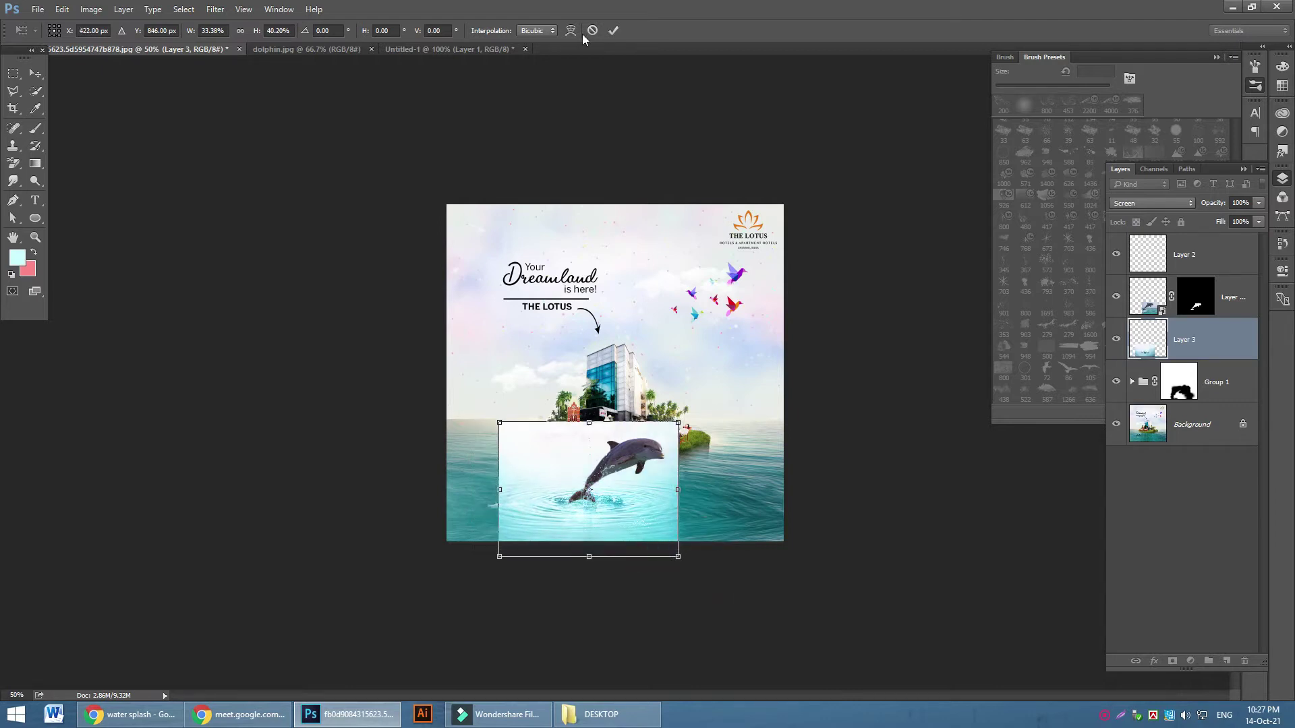
pyautogui.click(613, 30)
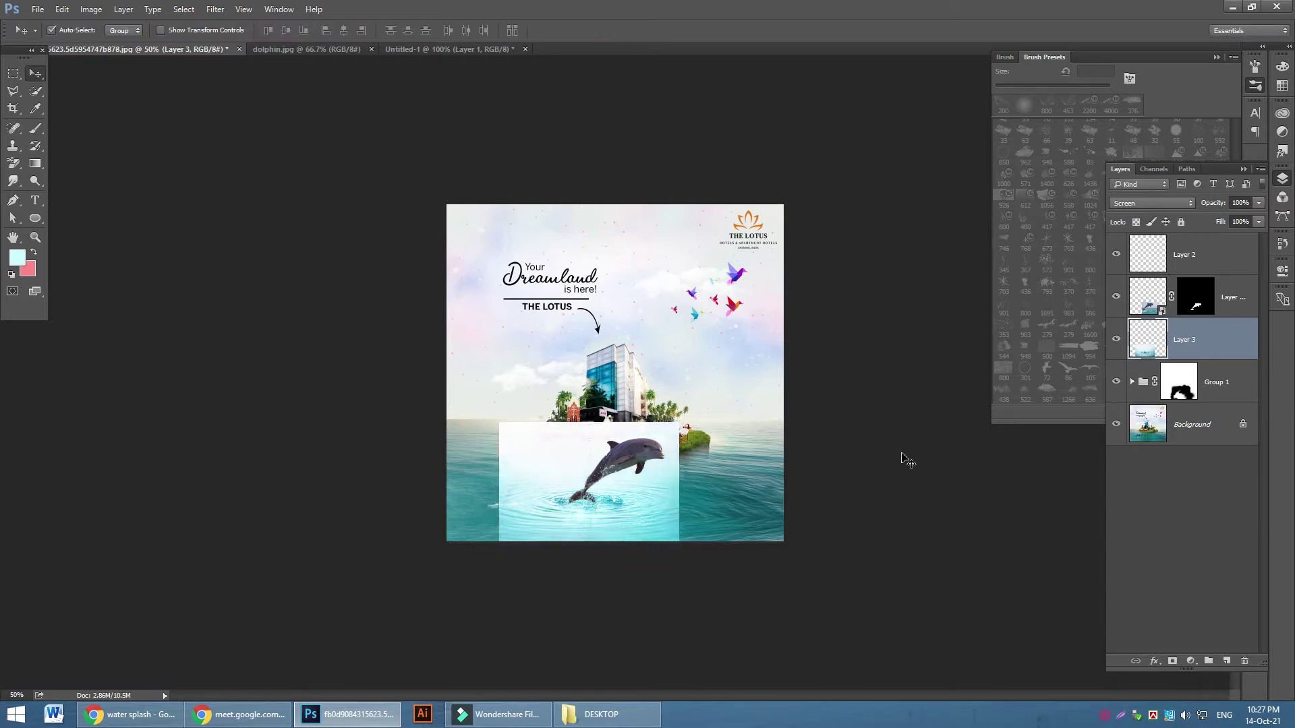
pyautogui.hotkey('ctrl', '=')
# At 200% zoom, apply Levels with black input 58 to the ripple layer and add a white layer mask
pyautogui.scroll(-5, 907, 461)
pyautogui.hotkey('ctrl', '=')
pyautogui.hotkey('ctrl', 'l')
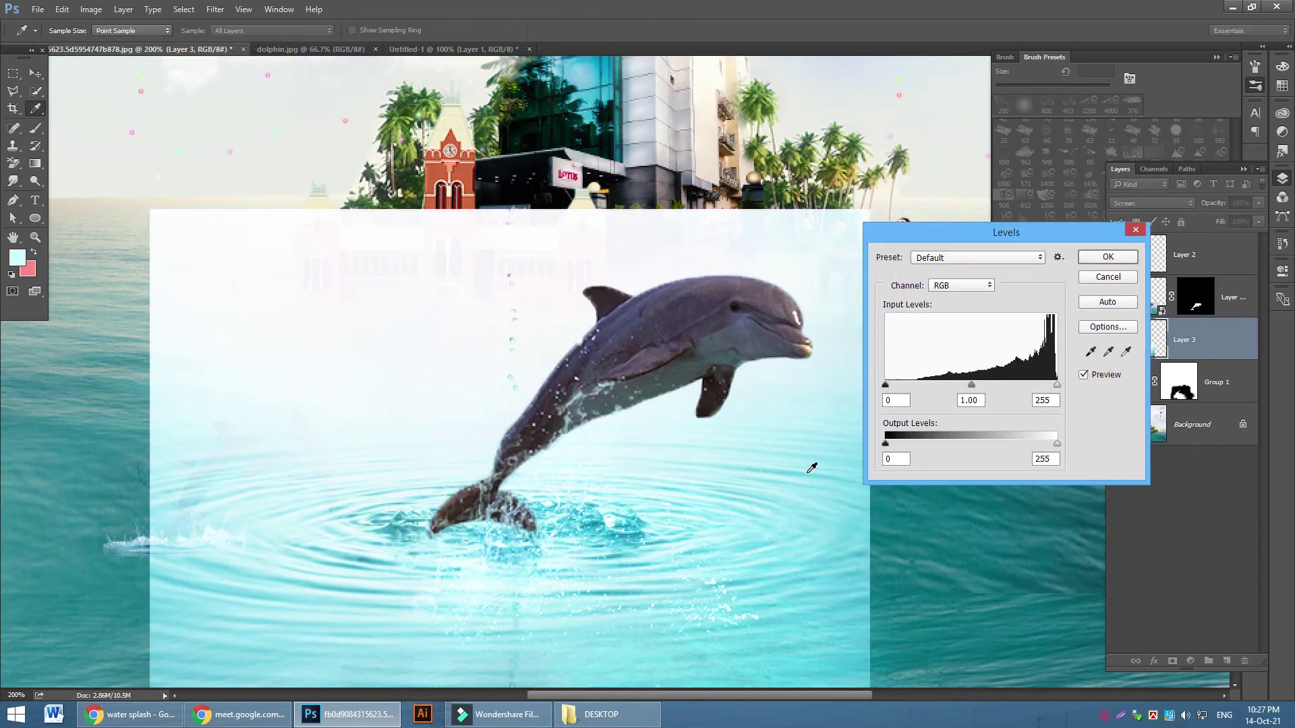
pyautogui.moveTo(886, 386); pyautogui.dragTo(910, 388)
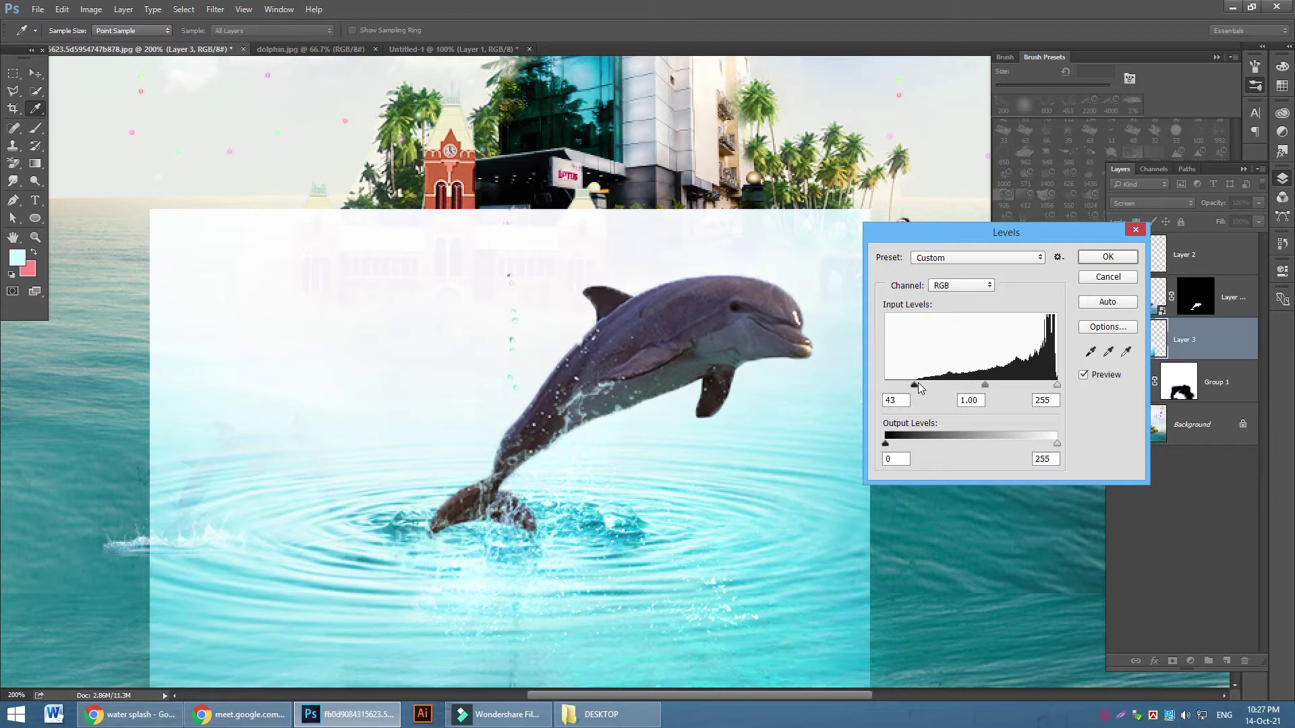
pyautogui.moveTo(1057, 389); pyautogui.dragTo(1053, 388)
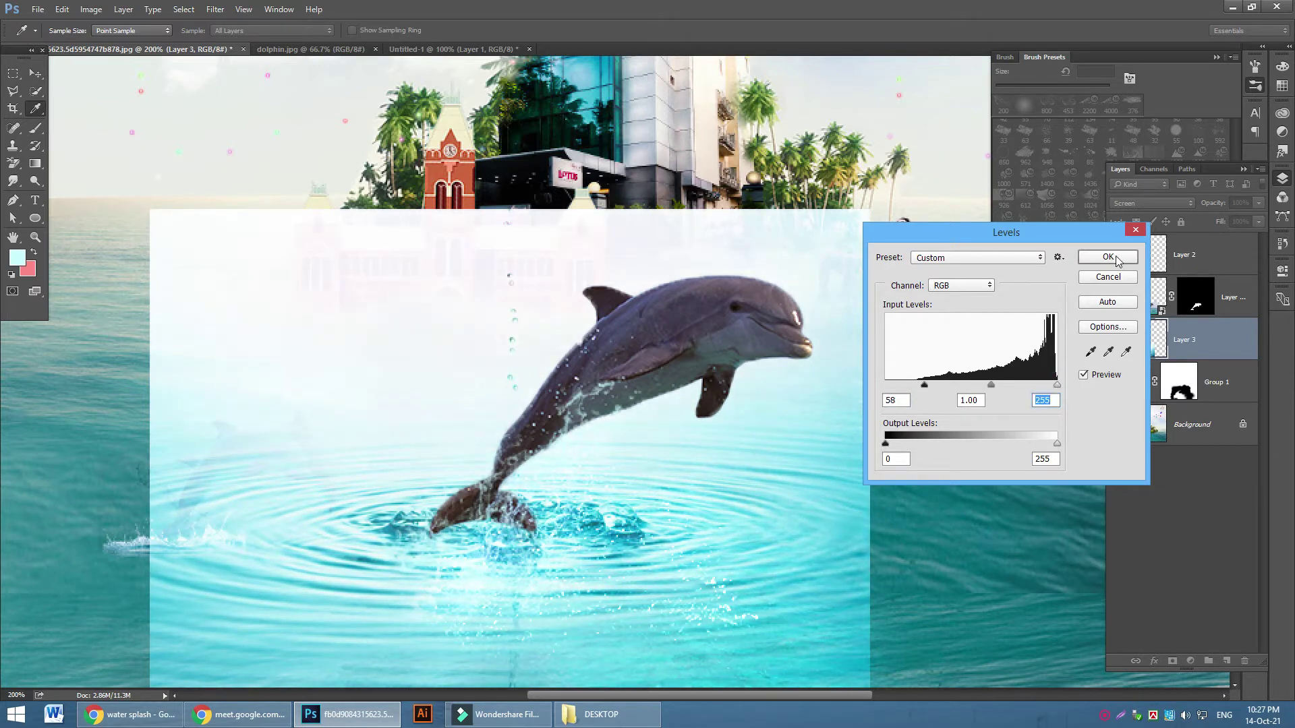
pyautogui.click(1117, 260)
pyautogui.click(1172, 661)
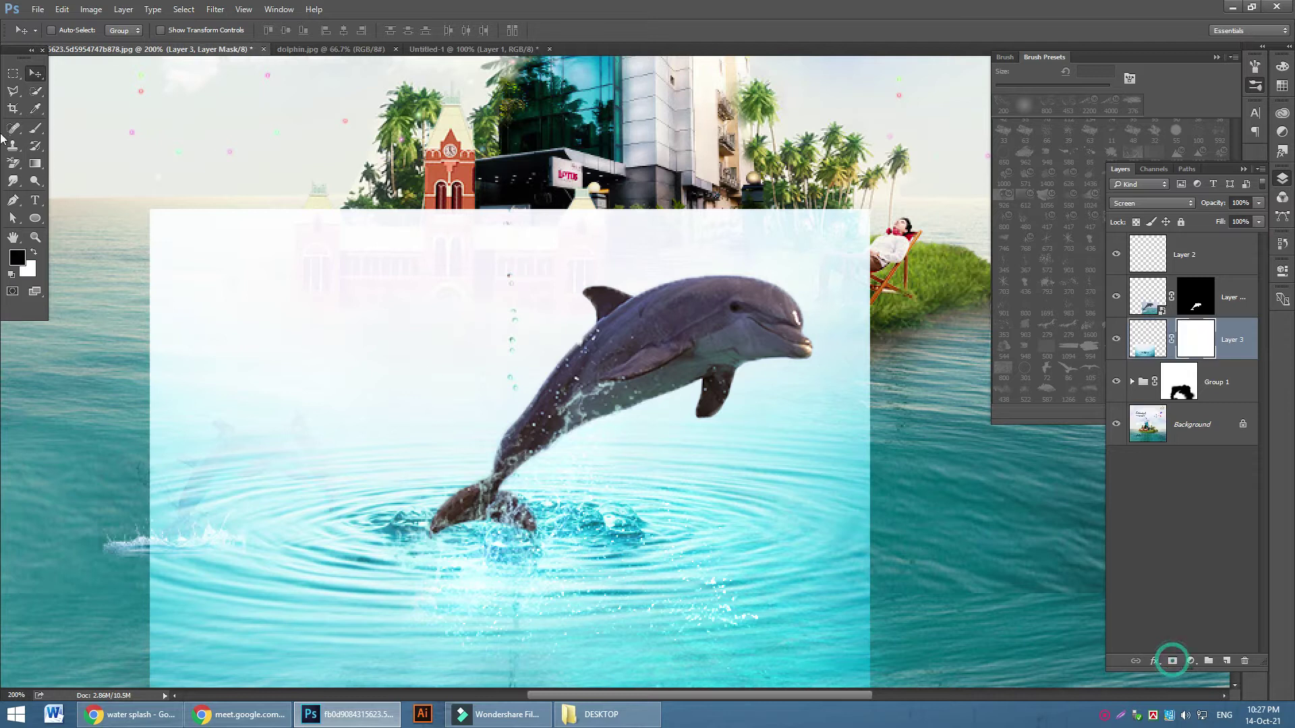
# Select the Soft Round brush from the brush presets
pyautogui.click(36, 128)
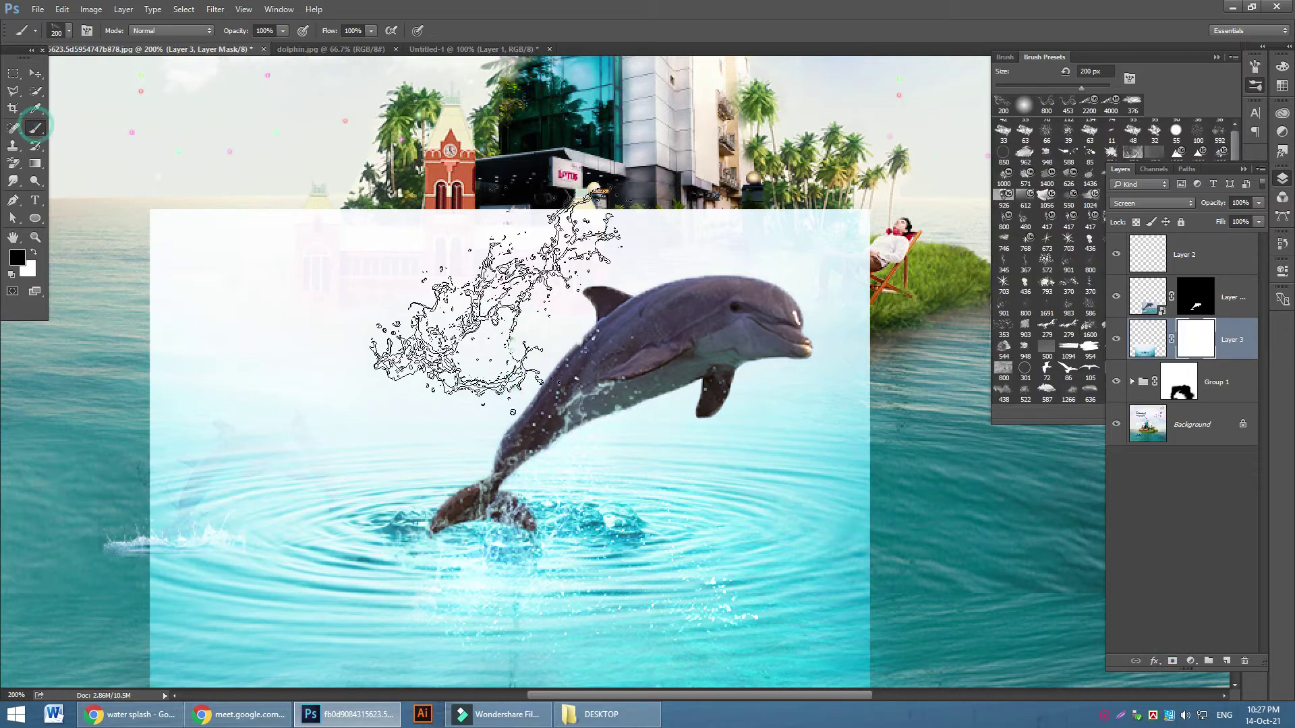
pyautogui.click(69, 30)
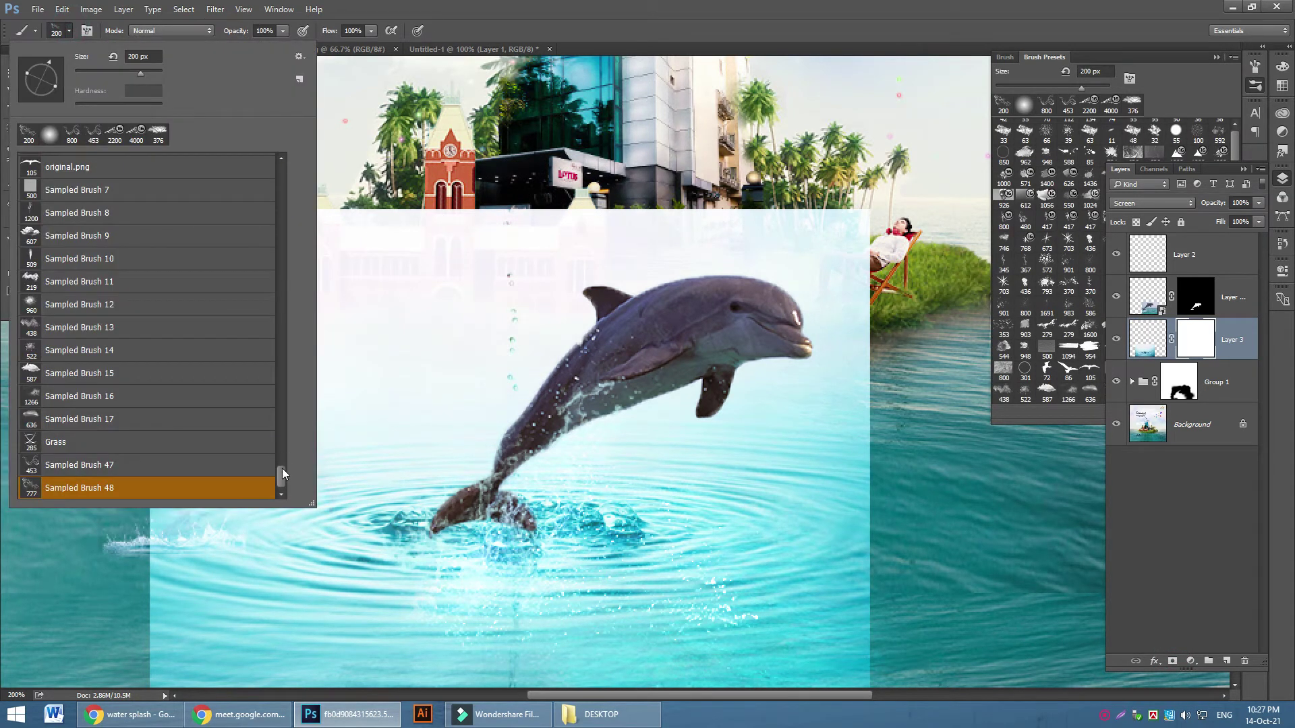
pyautogui.moveTo(282, 474); pyautogui.dragTo(282, 154)
pyautogui.click(127, 172)
# Mask out the white haze over the island, around the dolphin and along the bottom band, then nudge the layer down
pyautogui.moveTo(573, 202)
pyautogui.mouseDown()
pyautogui.moveTo(491, 246)
pyautogui.moveTo(776, 304)
pyautogui.moveTo(108, 323)
pyautogui.moveTo(159, 378)
pyautogui.moveTo(182, 560)
pyautogui.moveTo(149, 593)
pyautogui.mouseUp()
pyautogui.moveTo(671, 229)
pyautogui.mouseDown()
pyautogui.moveTo(451, 391)
pyautogui.moveTo(465, 411)
pyautogui.moveTo(439, 432)
pyautogui.moveTo(907, 381)
pyautogui.moveTo(978, 493)
pyautogui.moveTo(1025, 620)
pyautogui.moveTo(954, 434)
pyautogui.moveTo(566, 333)
pyautogui.moveTo(964, 431)
pyautogui.mouseUp()
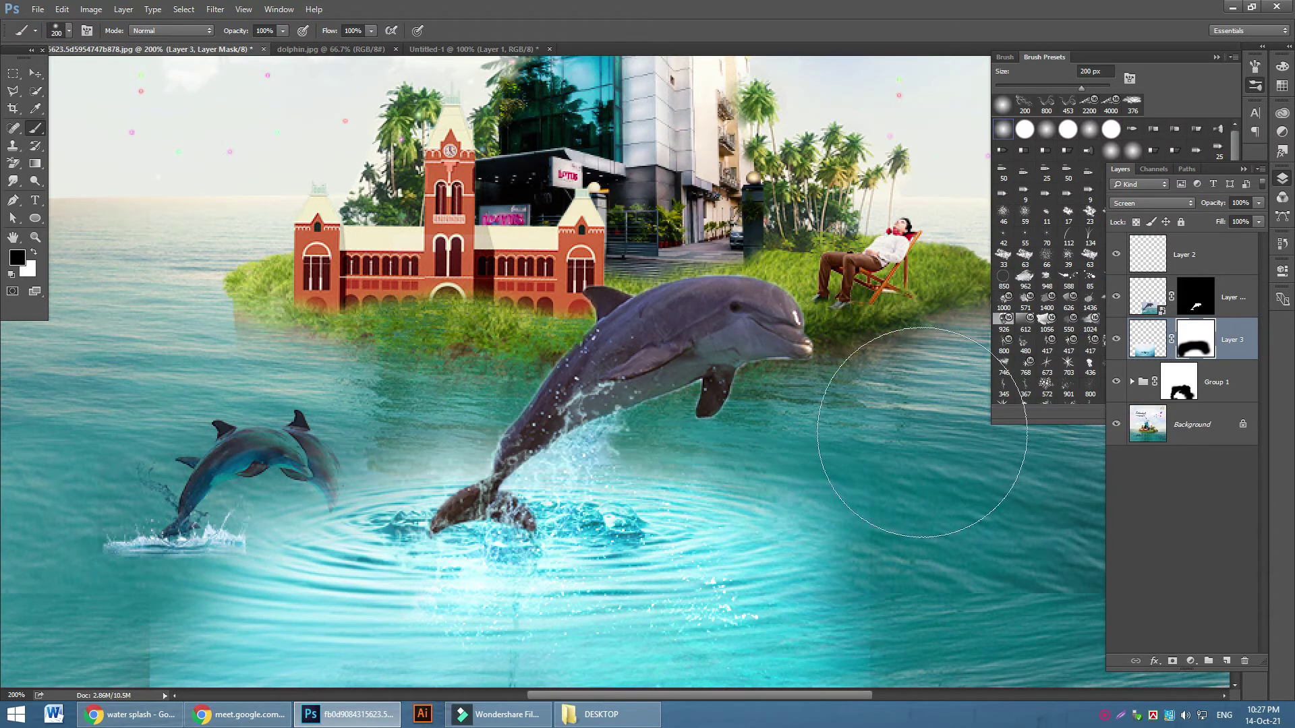
pyautogui.scroll(-3, 910, 566)
pyautogui.moveTo(852, 590)
pyautogui.mouseDown()
pyautogui.moveTo(139, 564)
pyautogui.moveTo(101, 431)
pyautogui.moveTo(427, 621)
pyautogui.mouseUp()
pyautogui.moveTo(982, 404)
pyautogui.mouseDown()
pyautogui.moveTo(598, 621)
pyautogui.moveTo(151, 535)
pyautogui.moveTo(685, 607)
pyautogui.mouseUp()
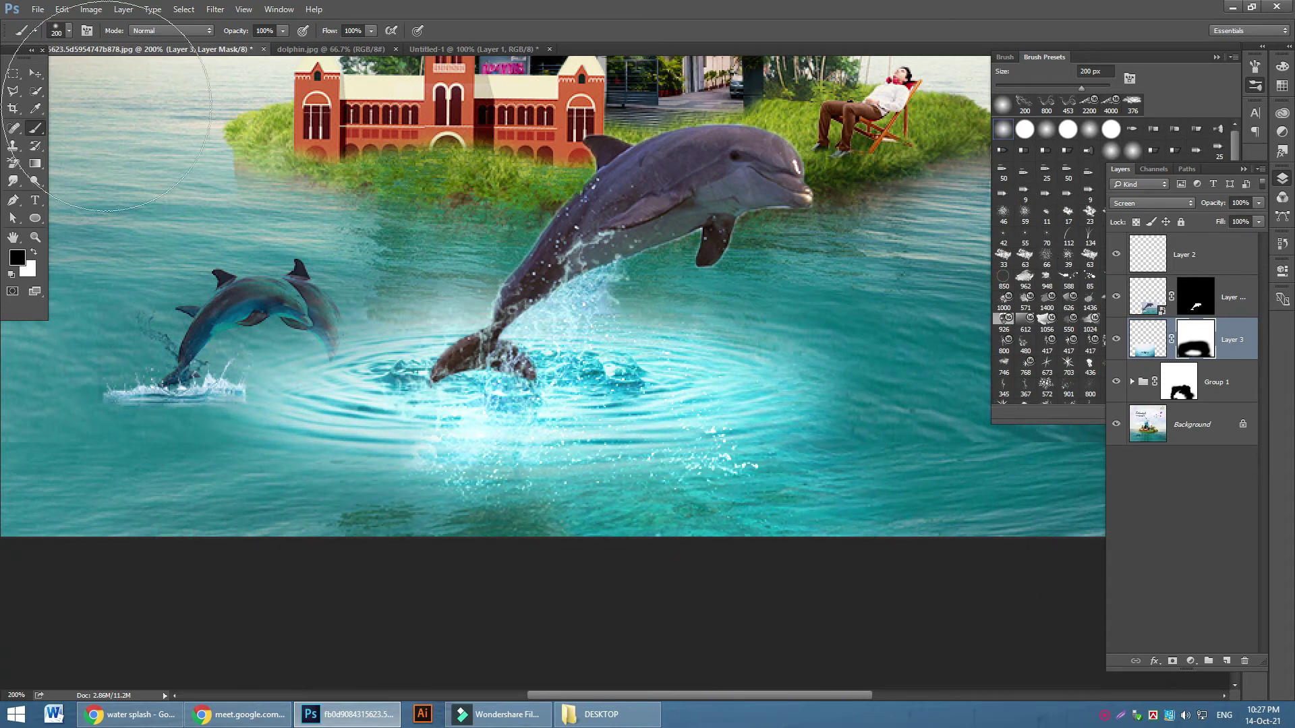
pyautogui.moveTo(717, 338); pyautogui.dragTo(709, 355)
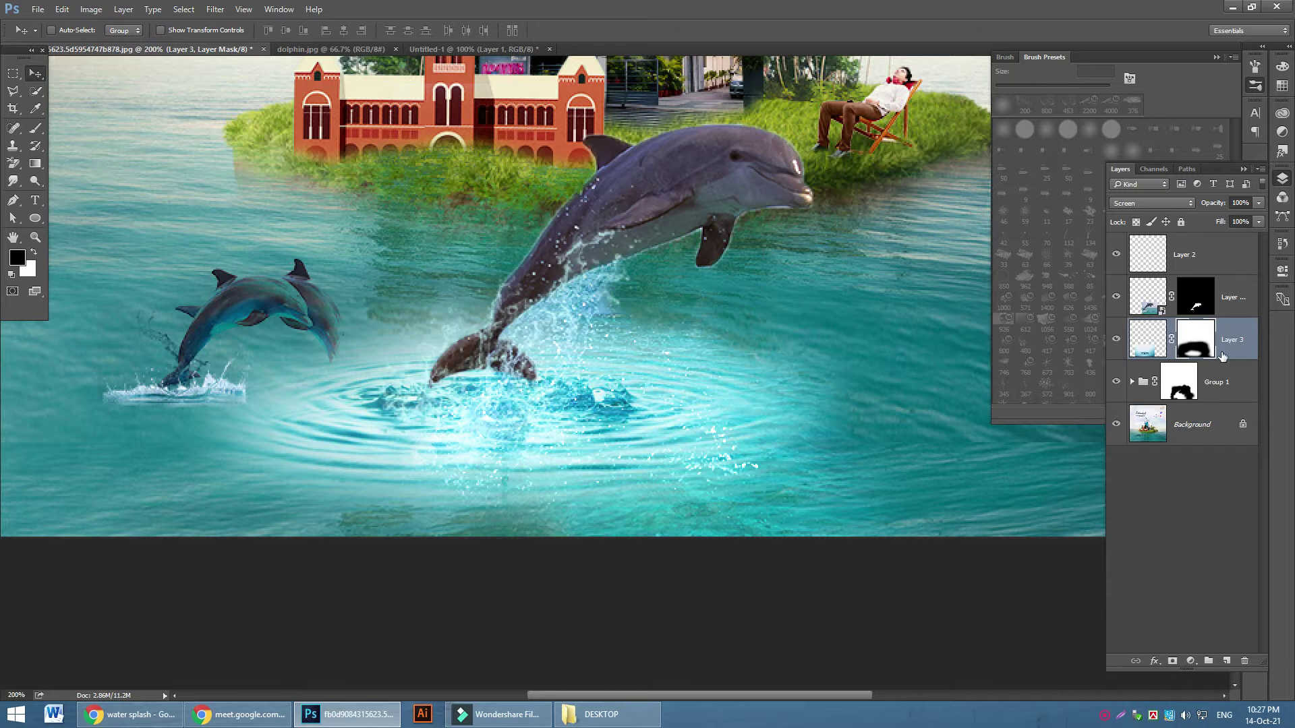
# Set Layer 3's Underlying Layer Blend If to 46/155 and 194/255, then nudge the layer down
pyautogui.rightClick(1224, 353)
pyautogui.click(1144, 147)
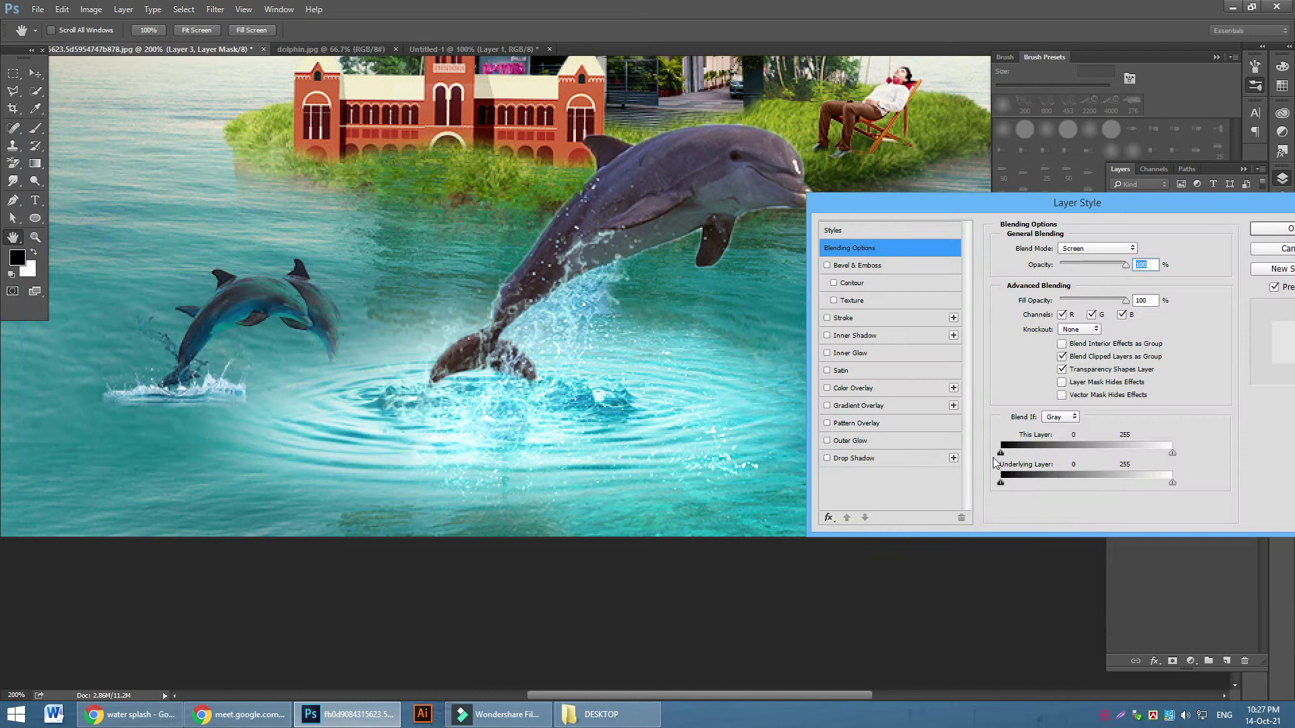
pyautogui.moveTo(1032, 487); pyautogui.dragTo(1104, 485)
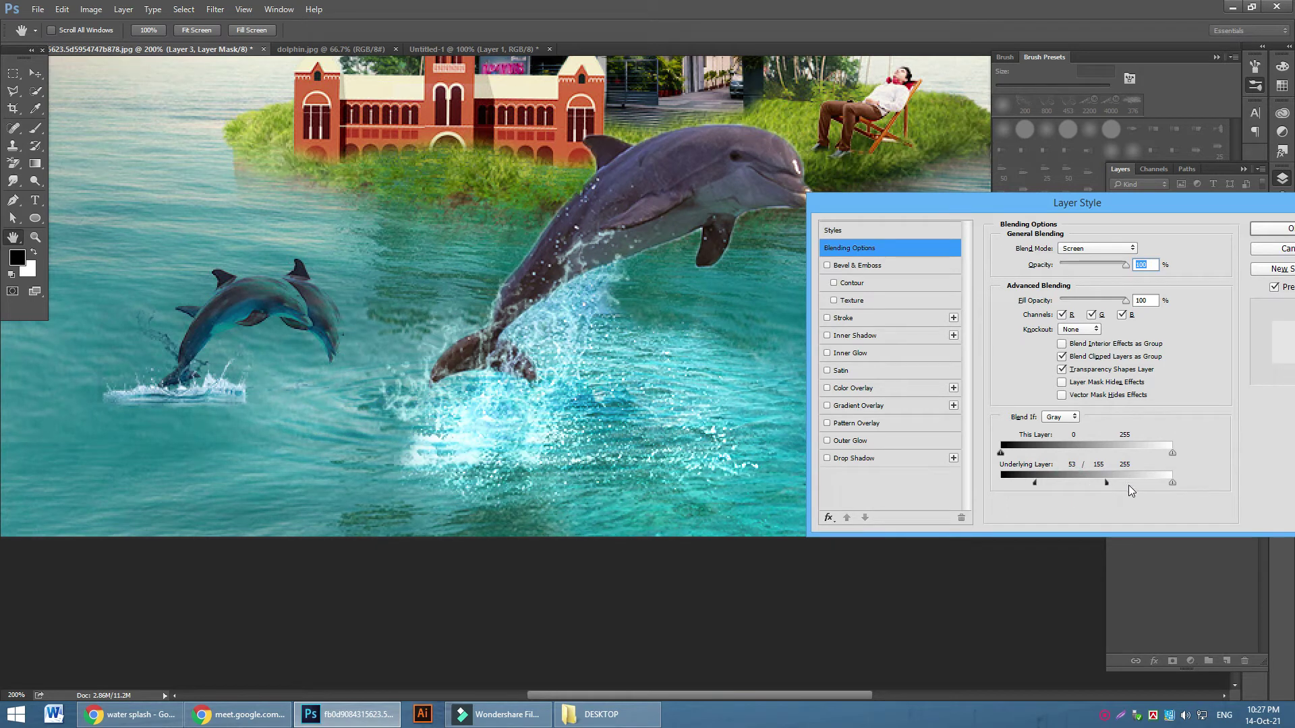
pyautogui.moveTo(1171, 484)
pyautogui.mouseDown()
pyautogui.moveTo(1136, 486)
pyautogui.moveTo(1174, 483)
pyautogui.mouseUp()
pyautogui.moveTo(1030, 483); pyautogui.dragTo(1041, 483)
pyautogui.click(1281, 228)
pyautogui.moveTo(604, 416); pyautogui.dragTo(672, 435)
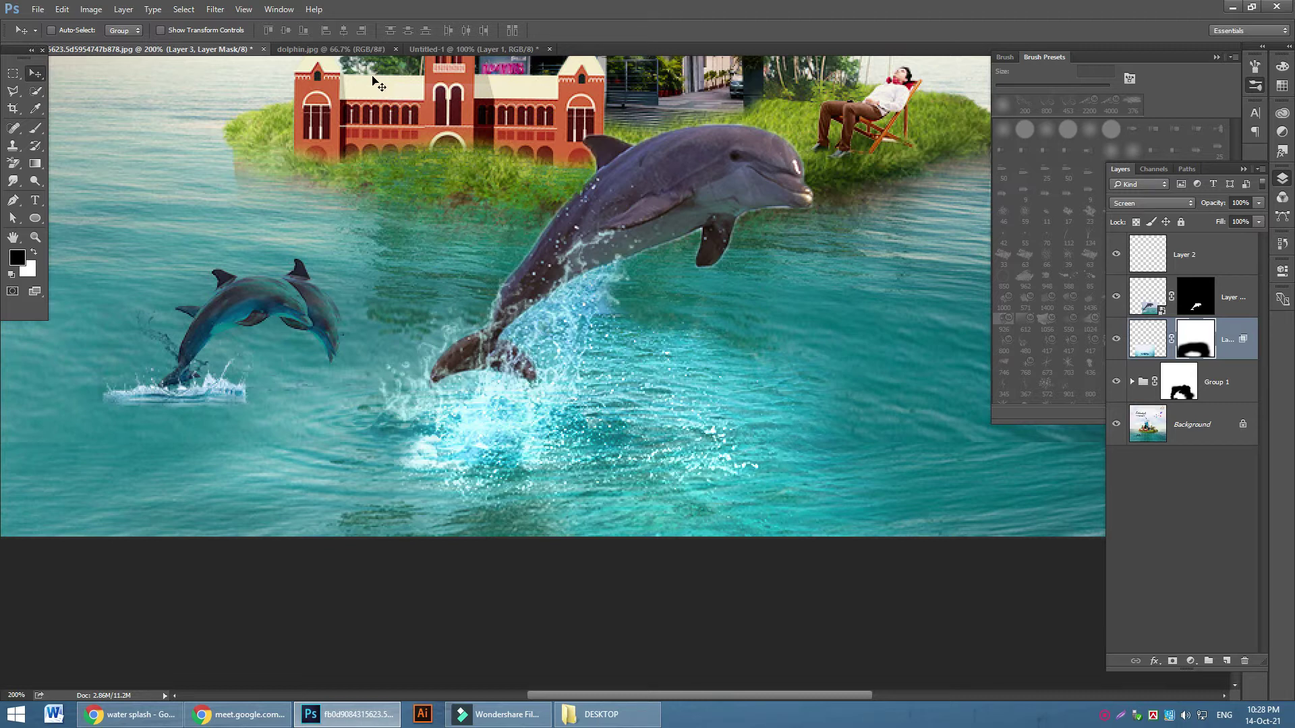
# Create a new Untitled-2 document and paste the splash image into it
pyautogui.click(452, 49)
pyautogui.click(330, 48)
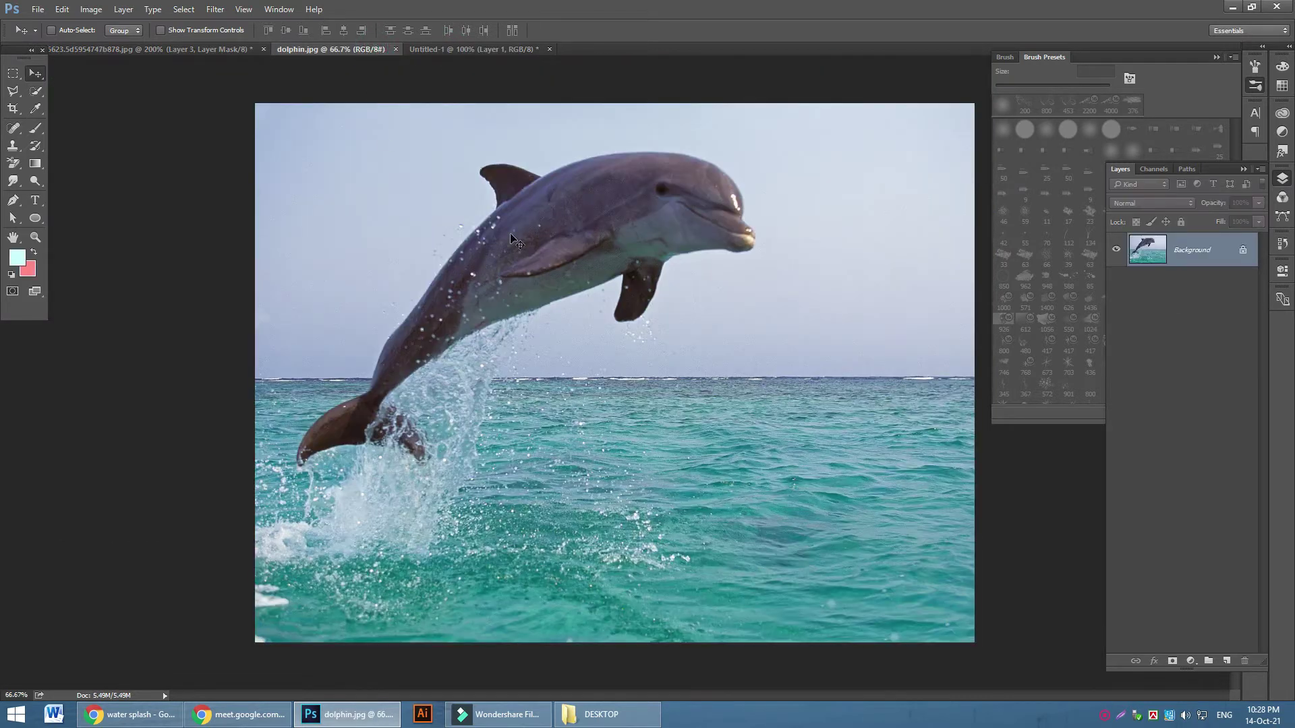
pyautogui.hotkey('ctrl', 'n')
pyautogui.click(760, 89)
pyautogui.hotkey('ctrl', 'v')
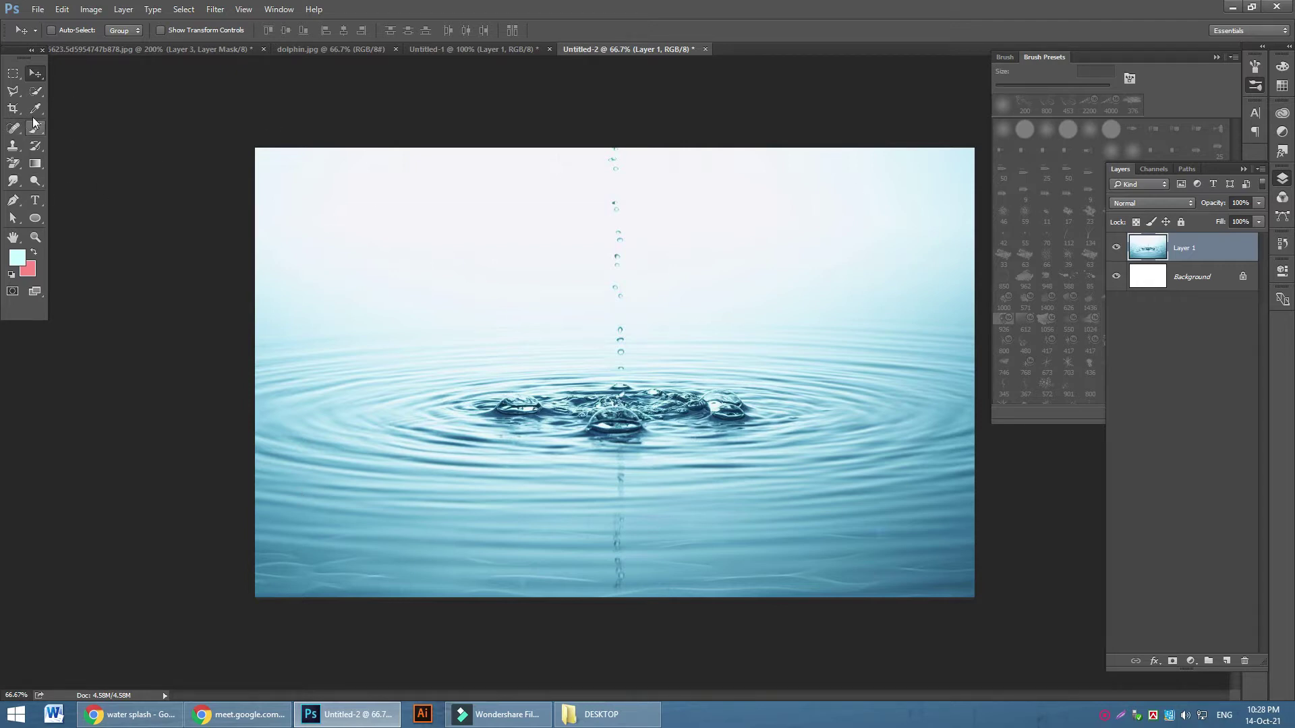
# Erase the sky, haze and edges around the ripples with the Eraser
pyautogui.rightClick(15, 161)
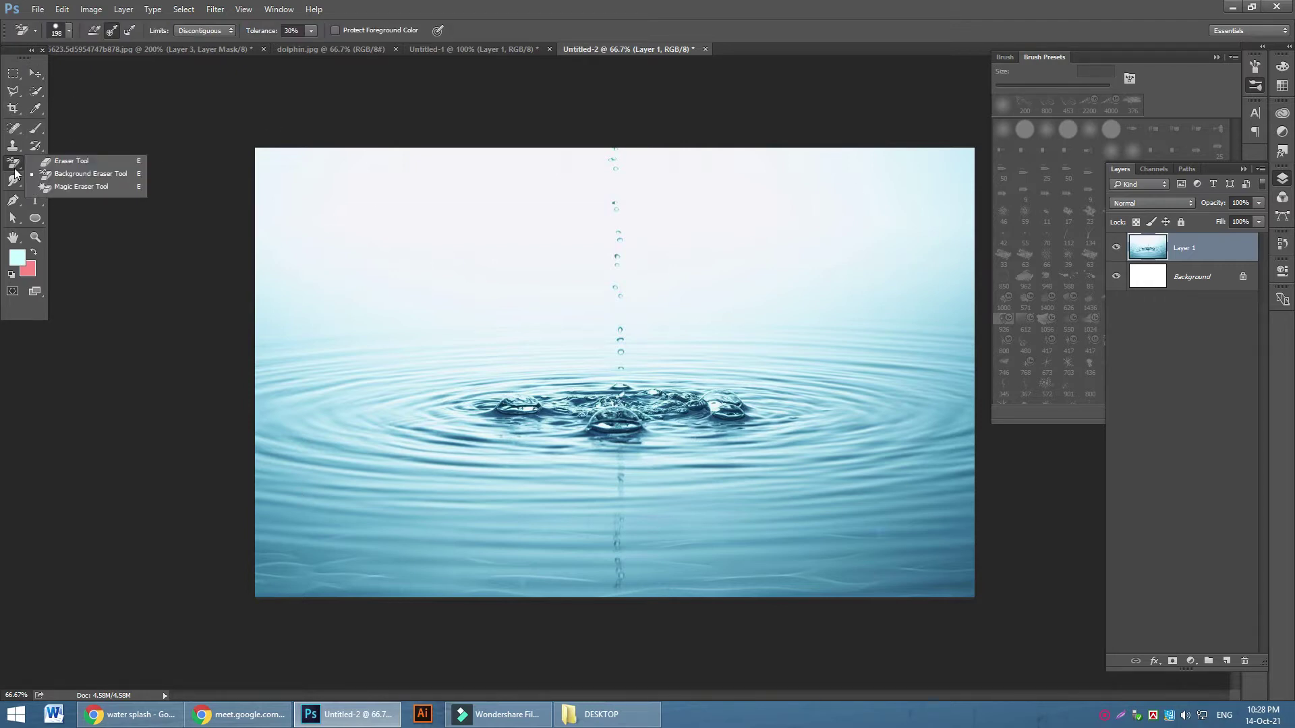
pyautogui.click(81, 162)
pyautogui.moveTo(627, 254)
pyautogui.mouseDown()
pyautogui.moveTo(691, 265)
pyautogui.moveTo(491, 202)
pyautogui.moveTo(928, 281)
pyautogui.moveTo(917, 298)
pyautogui.moveTo(980, 525)
pyautogui.moveTo(959, 535)
pyautogui.moveTo(1055, 434)
pyautogui.mouseUp()
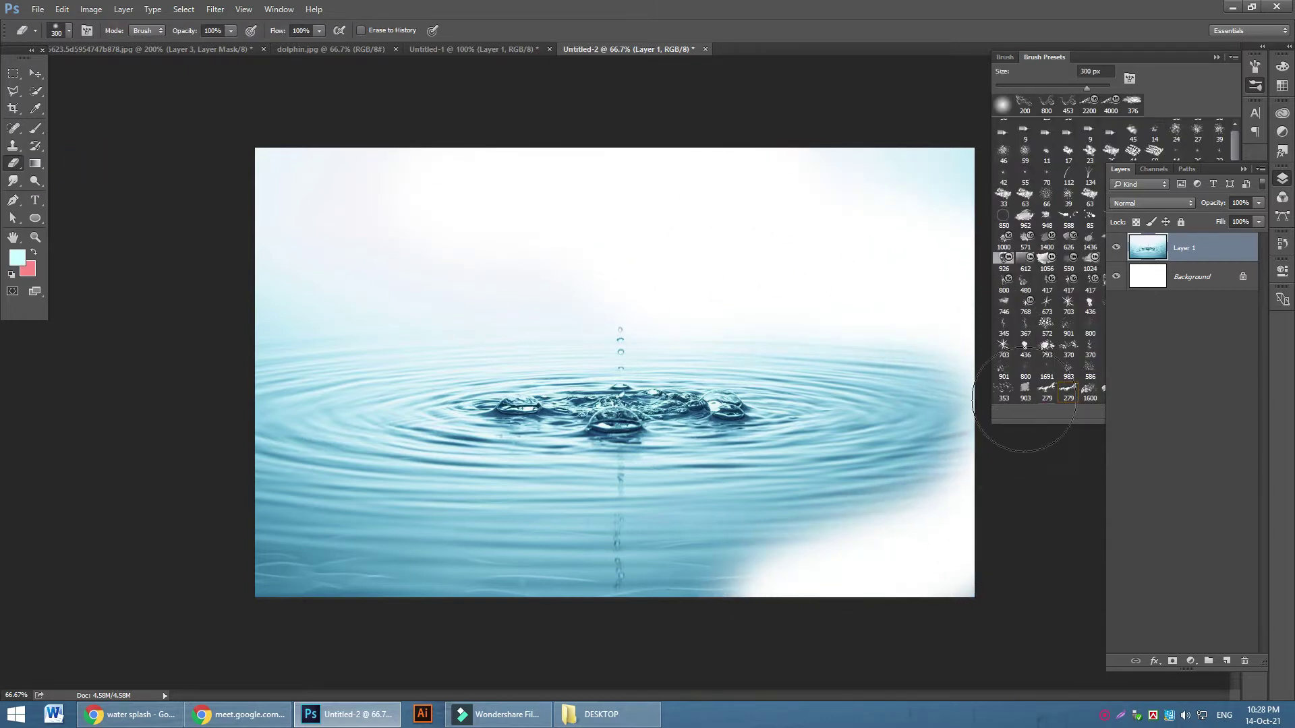
pyautogui.moveTo(704, 276)
pyautogui.mouseDown()
pyautogui.moveTo(333, 324)
pyautogui.moveTo(225, 457)
pyautogui.moveTo(601, 587)
pyautogui.moveTo(1070, 546)
pyautogui.moveTo(431, 558)
pyautogui.moveTo(185, 492)
pyautogui.moveTo(363, 540)
pyautogui.moveTo(867, 564)
pyautogui.moveTo(1035, 486)
pyautogui.moveTo(688, 573)
pyautogui.moveTo(220, 549)
pyautogui.moveTo(164, 427)
pyautogui.moveTo(269, 266)
pyautogui.moveTo(630, 130)
pyautogui.moveTo(944, 176)
pyautogui.mouseUp()
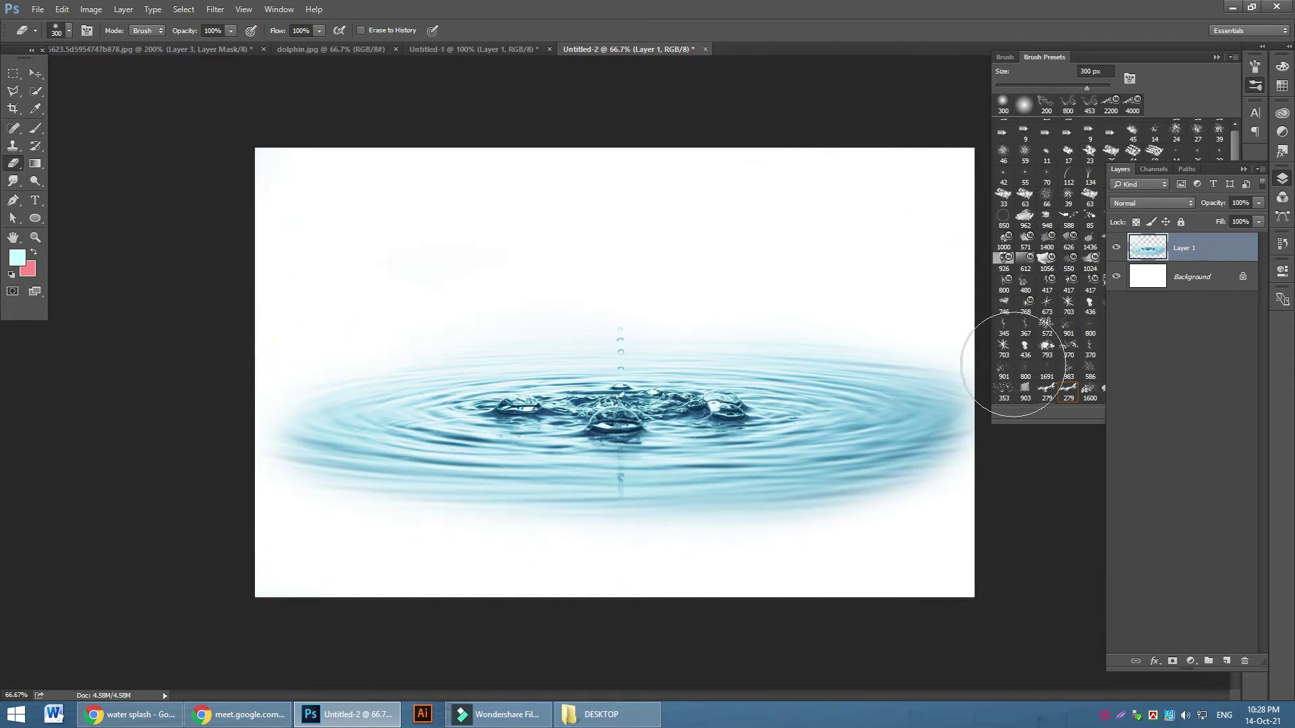
pyautogui.moveTo(838, 281)
pyautogui.mouseDown()
pyautogui.moveTo(969, 368)
pyautogui.moveTo(1018, 453)
pyautogui.moveTo(818, 549)
pyautogui.moveTo(428, 537)
pyautogui.moveTo(199, 443)
pyautogui.mouseUp()
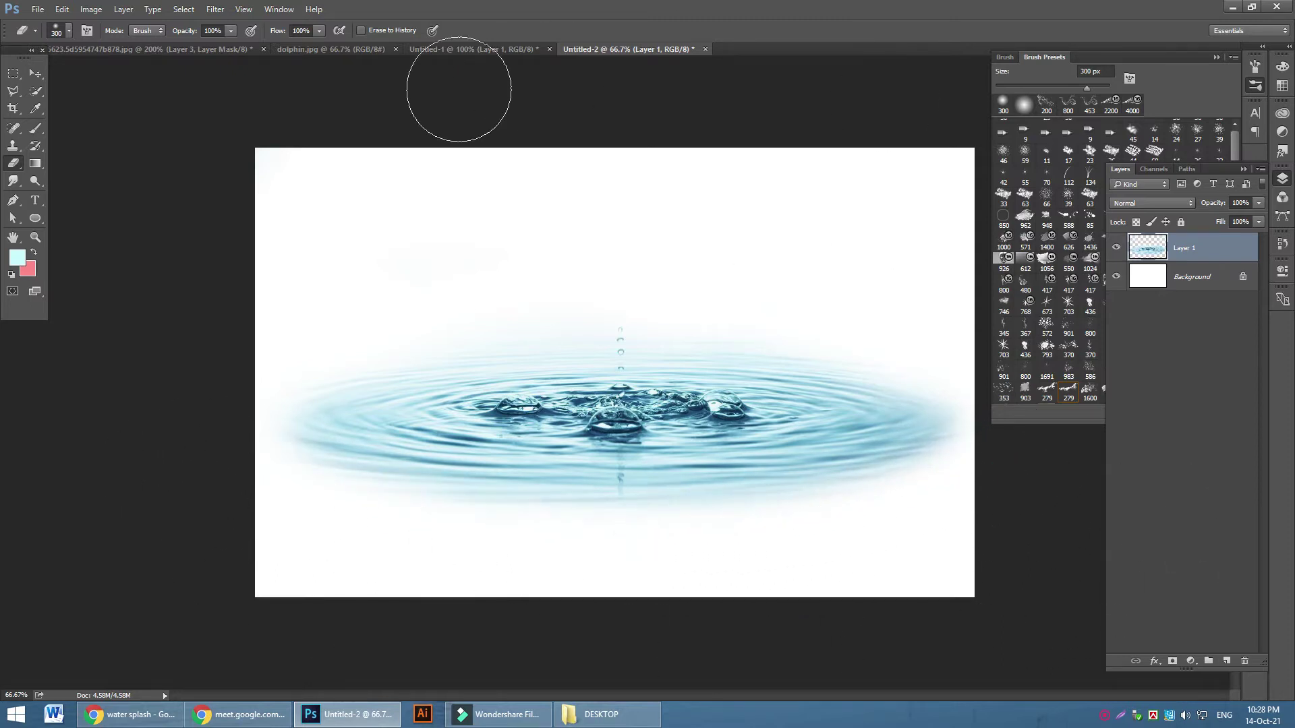
pyautogui.moveTo(269, 327)
pyautogui.mouseDown()
pyautogui.moveTo(234, 379)
pyautogui.moveTo(399, 596)
pyautogui.mouseUp()
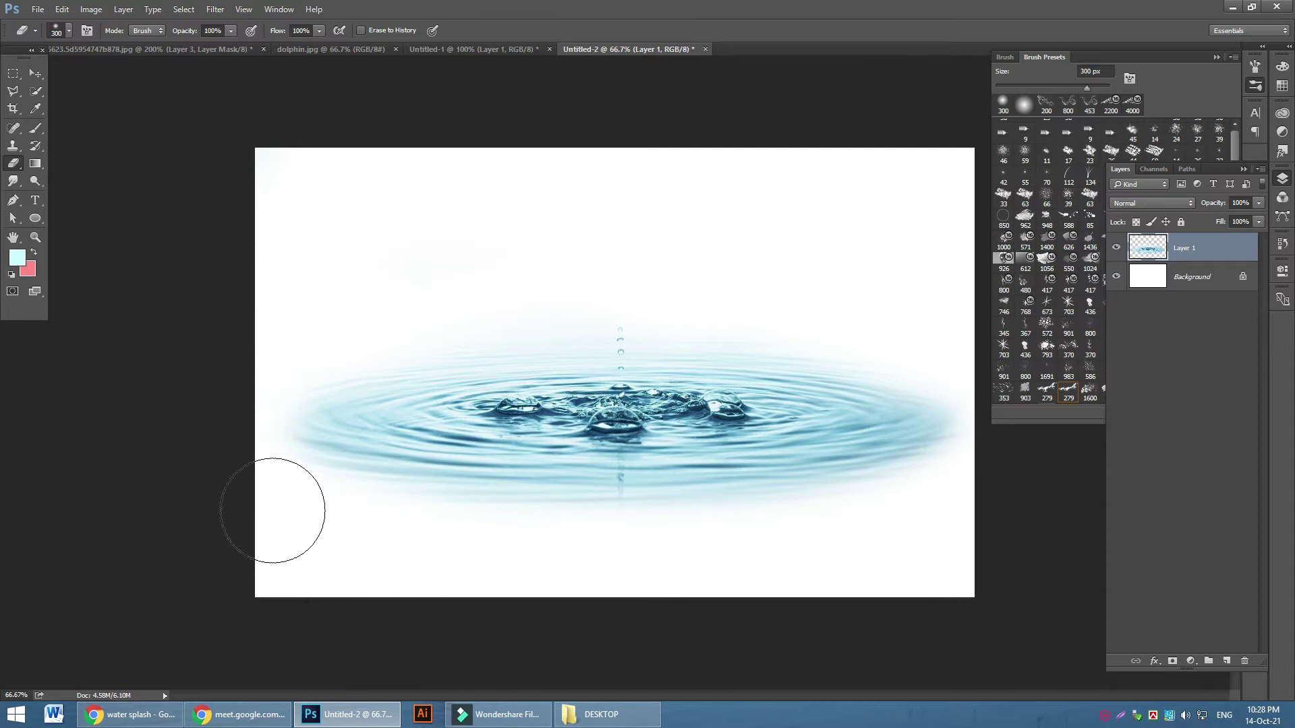
# Define the ripple image as the 1600 px brush preset Sampled Brush 49 and return to the composite
pyautogui.click(61, 10)
pyautogui.click(135, 328)
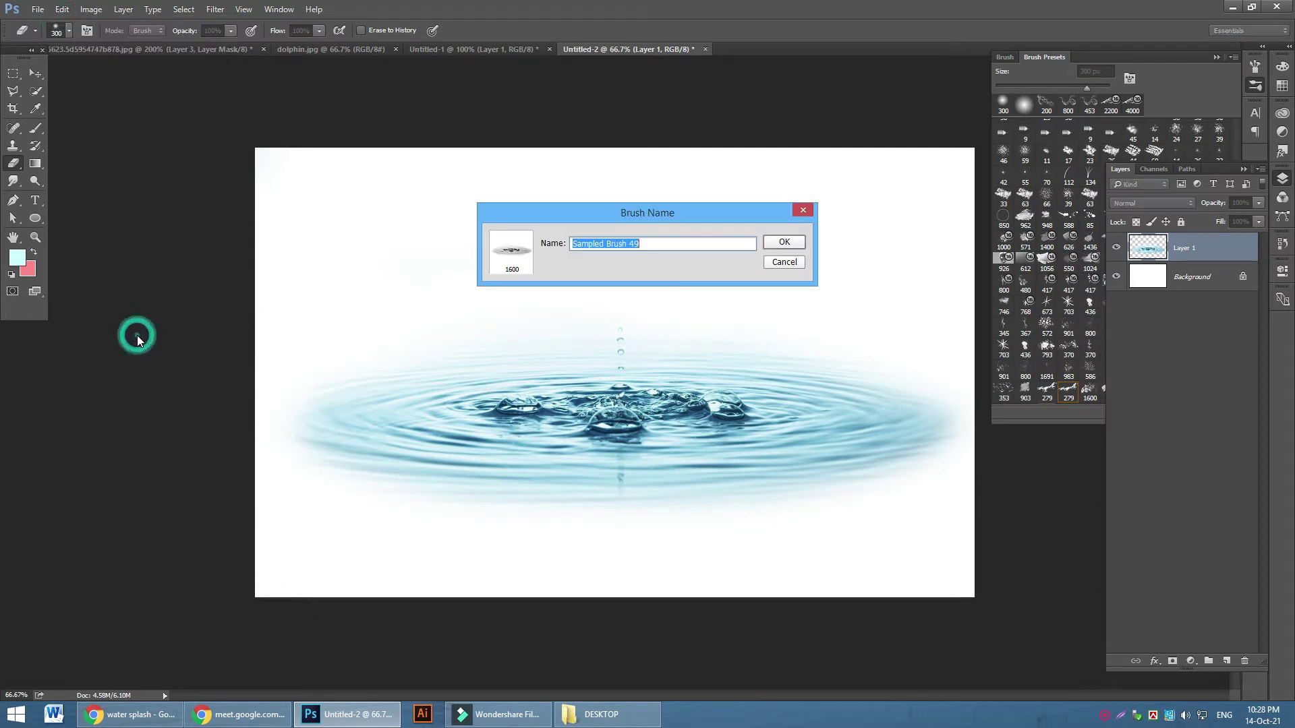
pyautogui.click(795, 242)
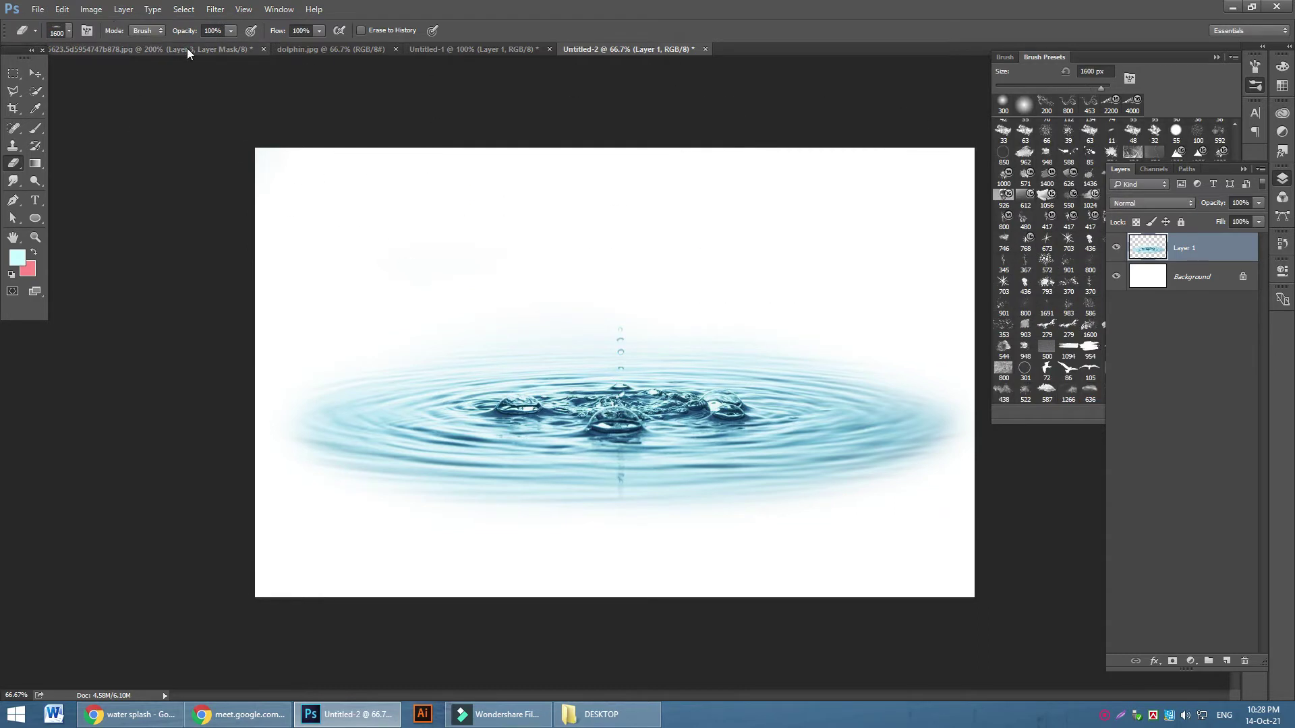
pyautogui.click(188, 49)
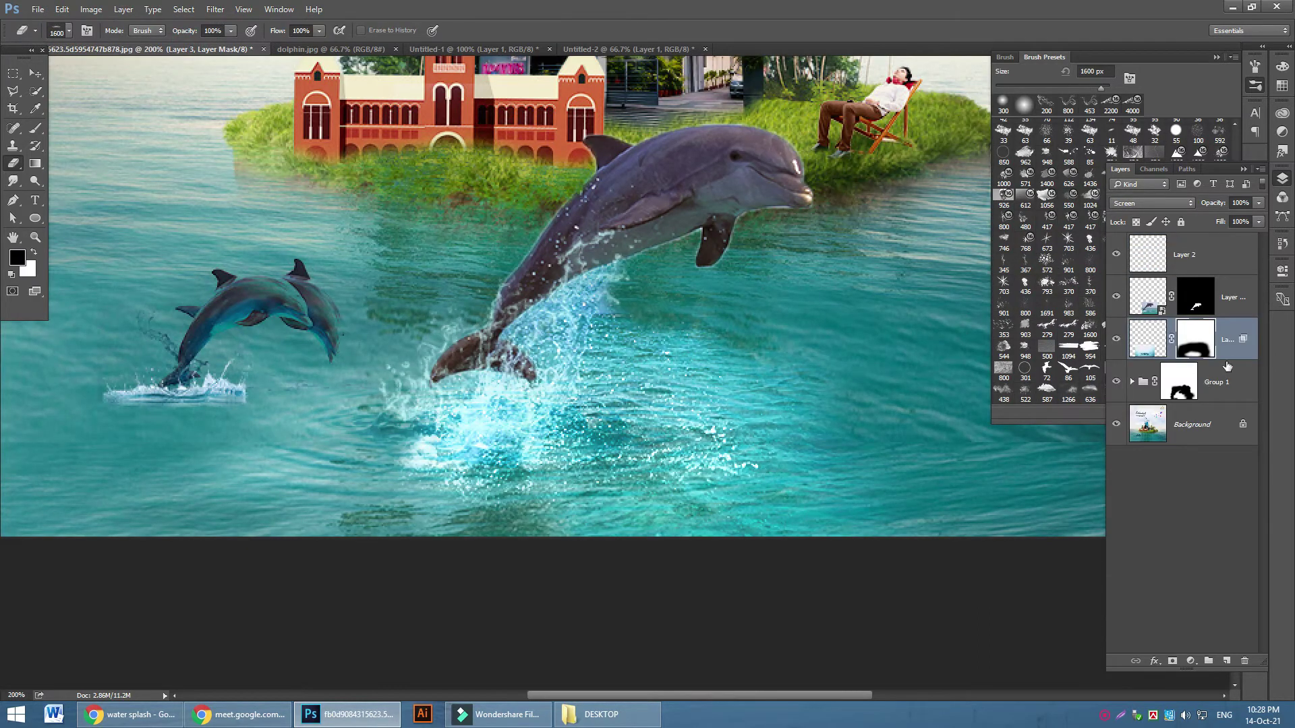
# Hide the splash layer, add new Layer 4, and set the foreground colour to white
pyautogui.click(1115, 339)
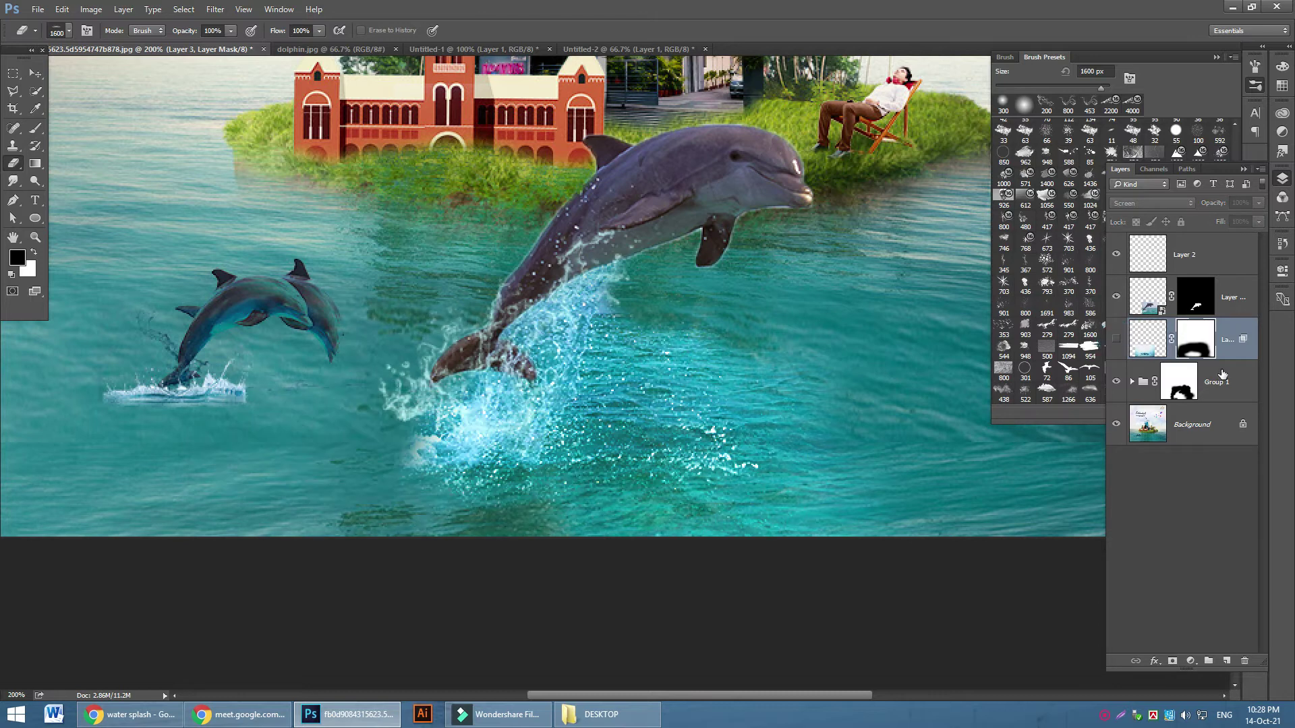
pyautogui.click(1226, 661)
pyautogui.click(17, 257)
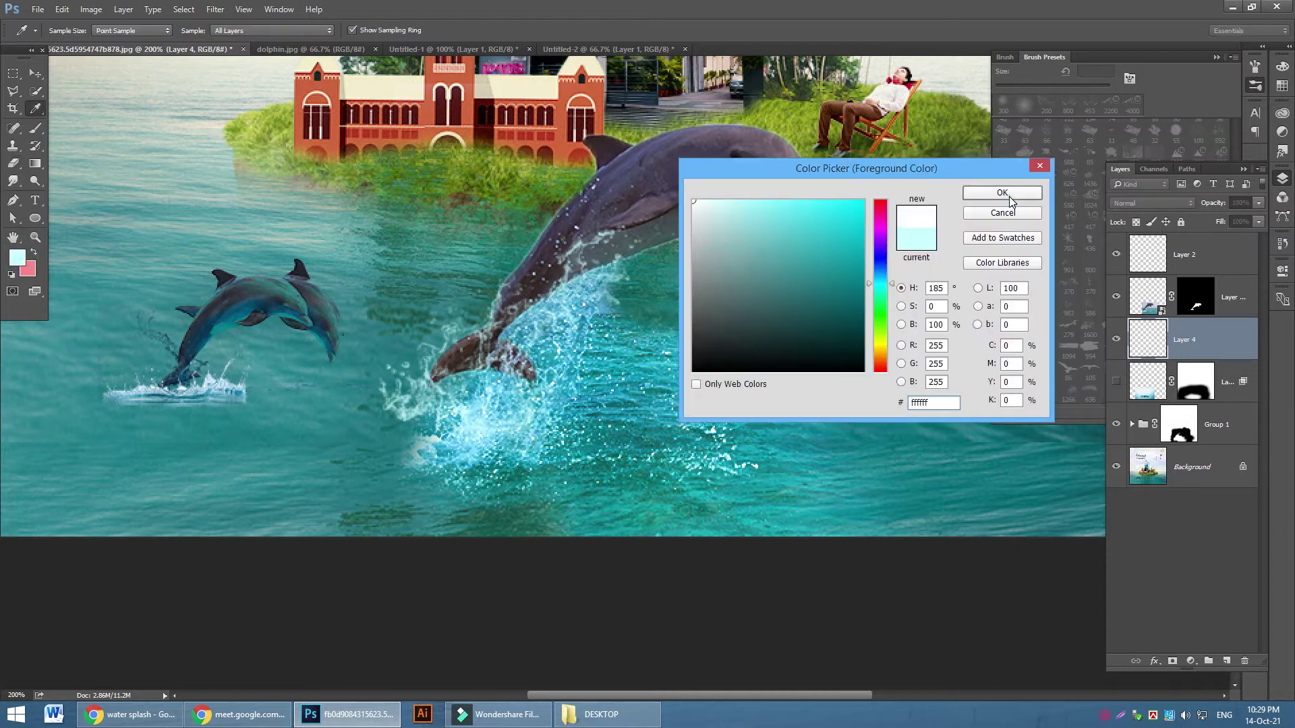
pyautogui.click(1009, 201)
# Select the Sampled Brush 49 ripple brush and shrink it to 500 px
pyautogui.click(36, 128)
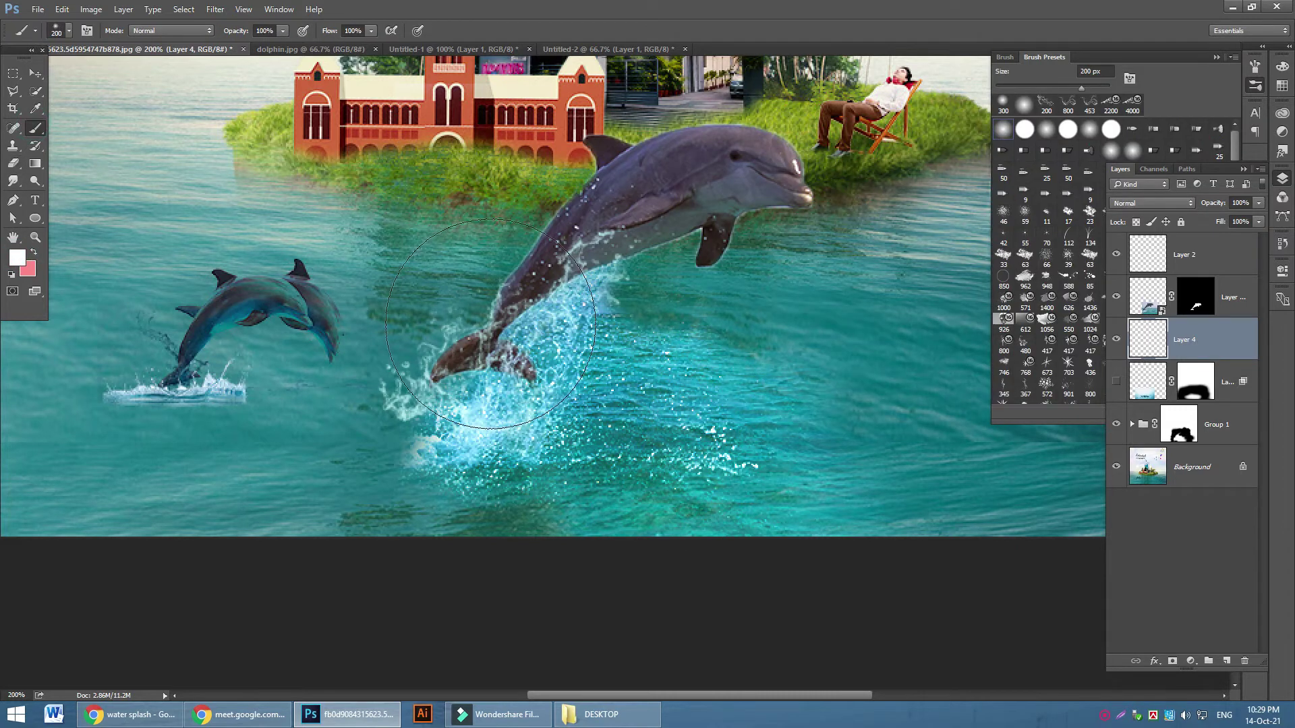
pyautogui.click(68, 31)
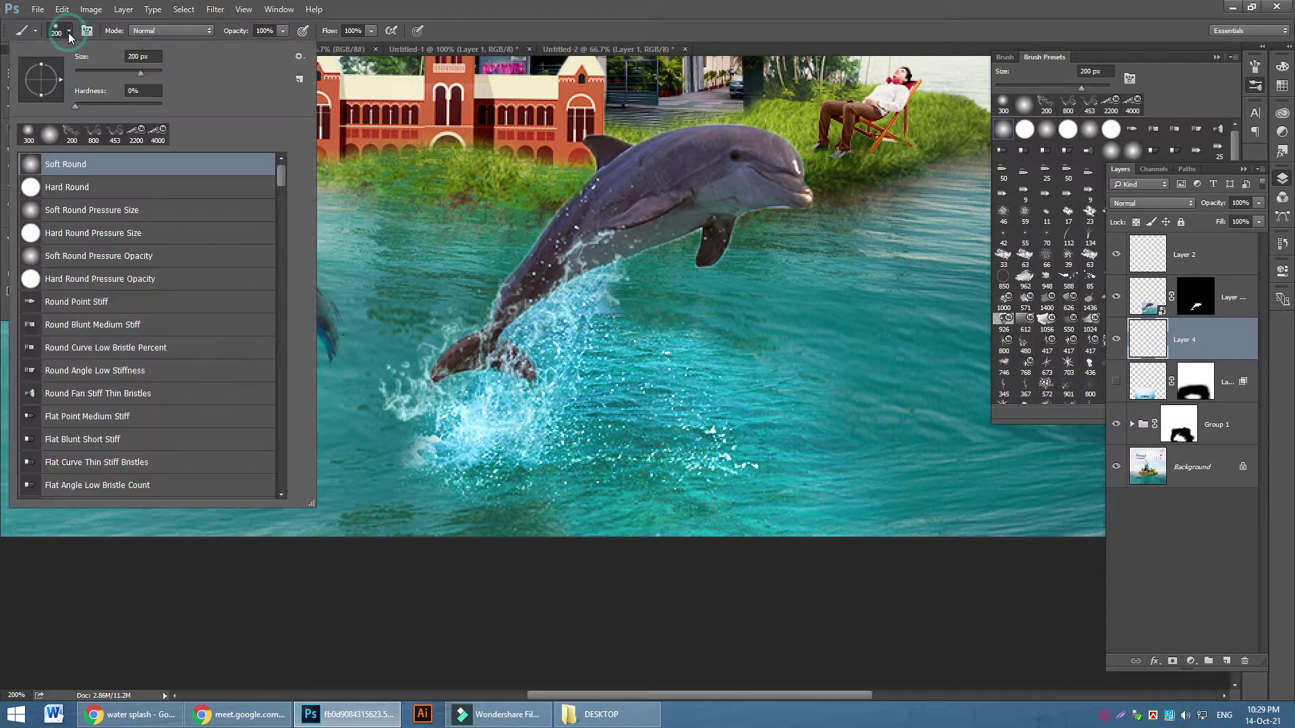
pyautogui.moveTo(279, 177); pyautogui.dragTo(298, 499)
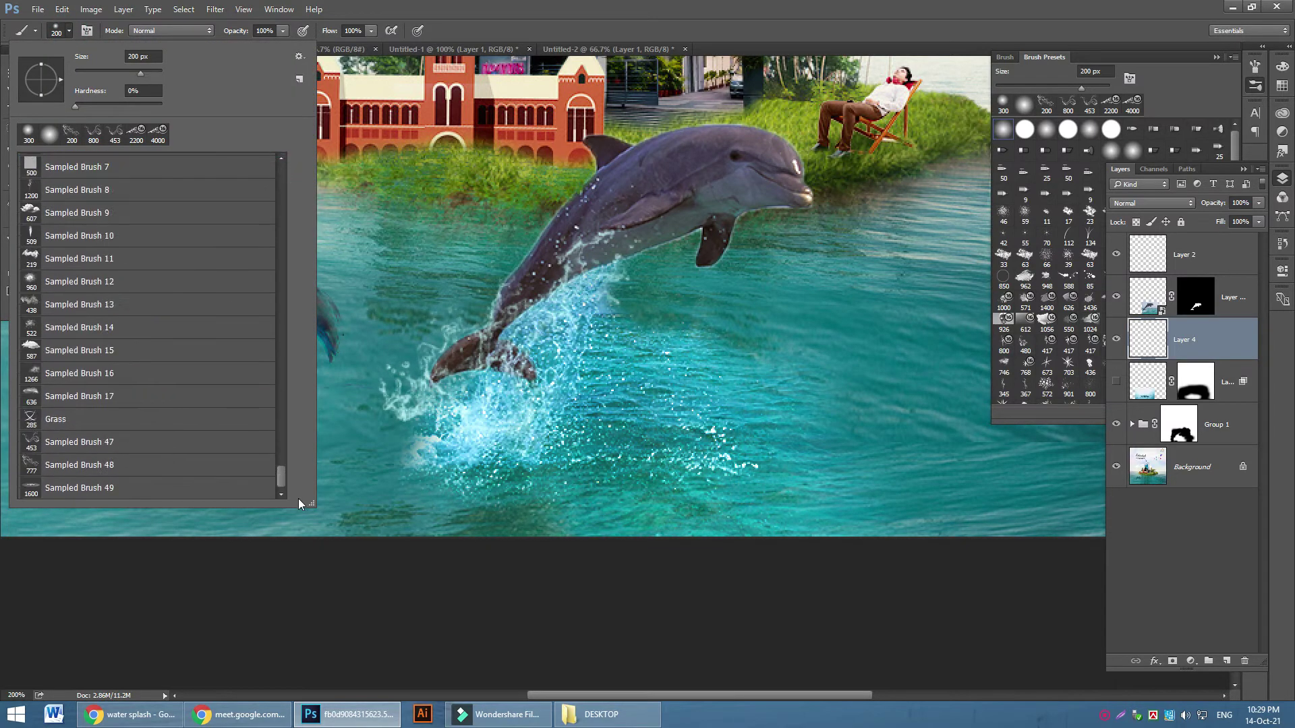
pyautogui.click(123, 486)
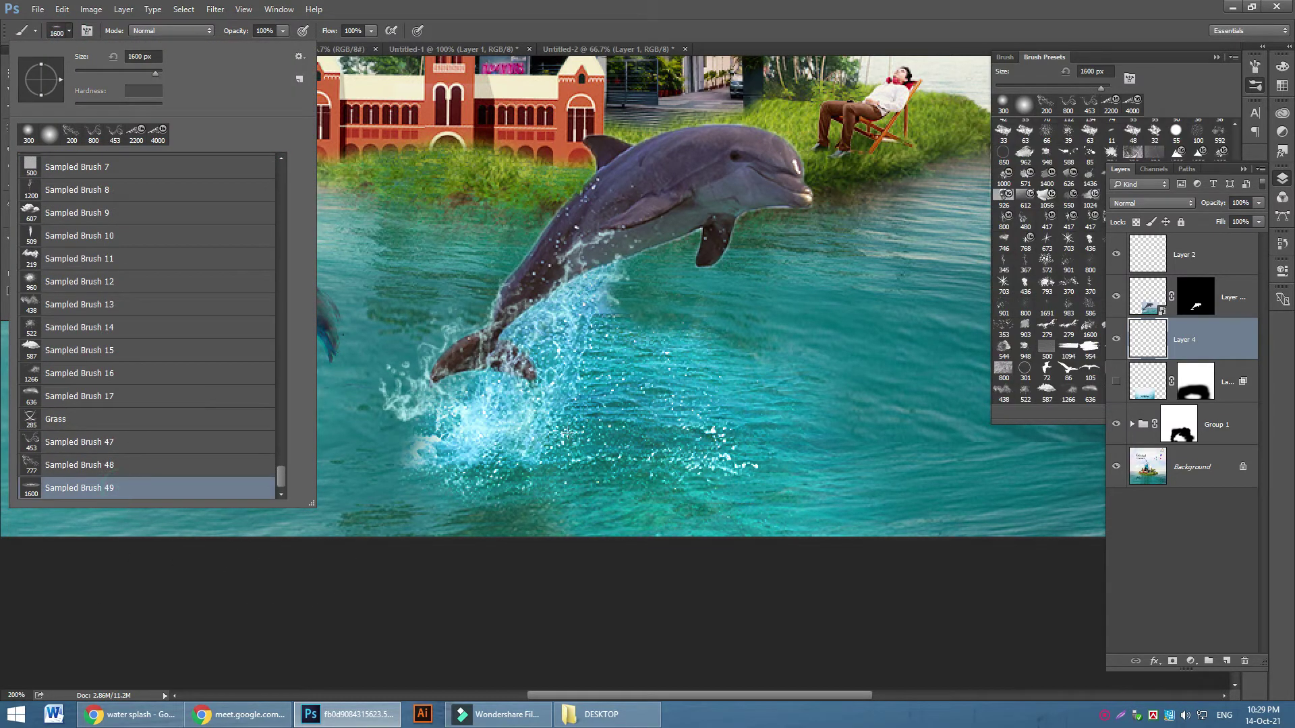
pyautogui.click(648, 408)
pyautogui.press('[')
pyautogui.press('[')
pyautogui.press('[')
pyautogui.press('[')
pyautogui.press('[')
pyautogui.press('[')
pyautogui.press('[')
pyautogui.press('[')
pyautogui.press('[')
pyautogui.press('[')
# Stamp white ripples beneath the two smaller dolphins on the left
pyautogui.click(483, 407)
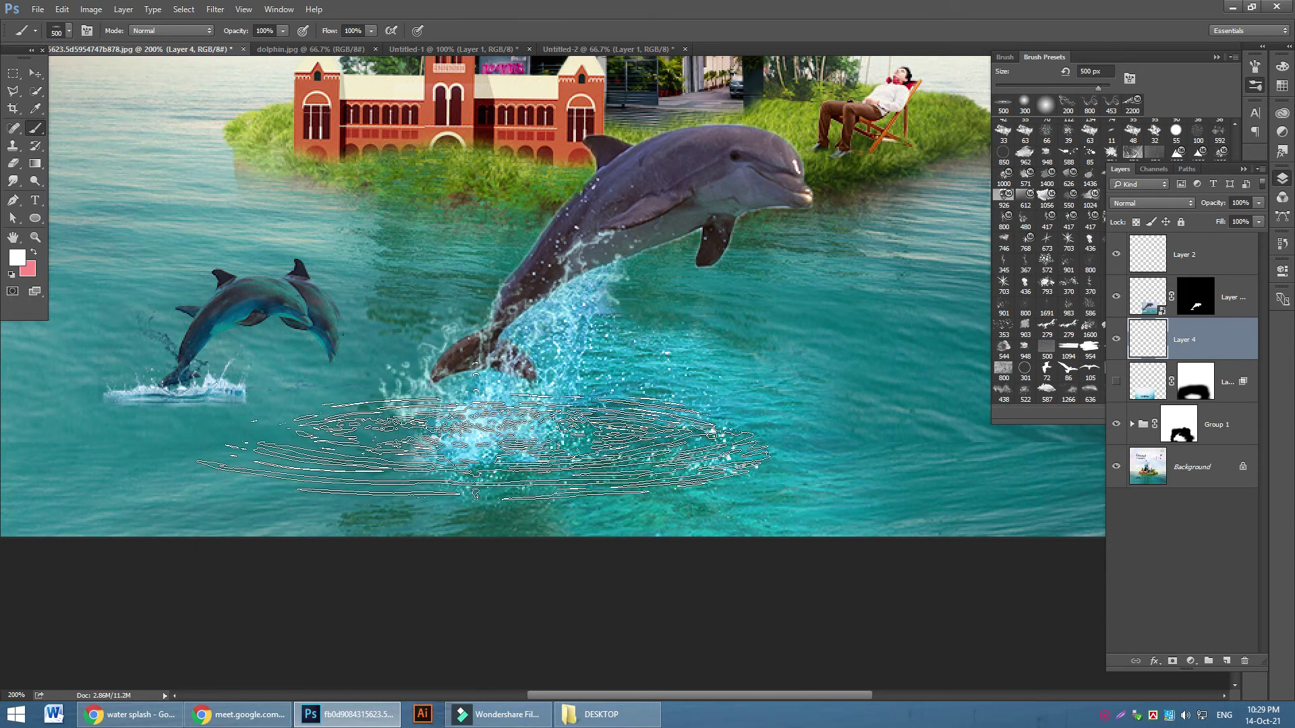
pyautogui.click(486, 445)
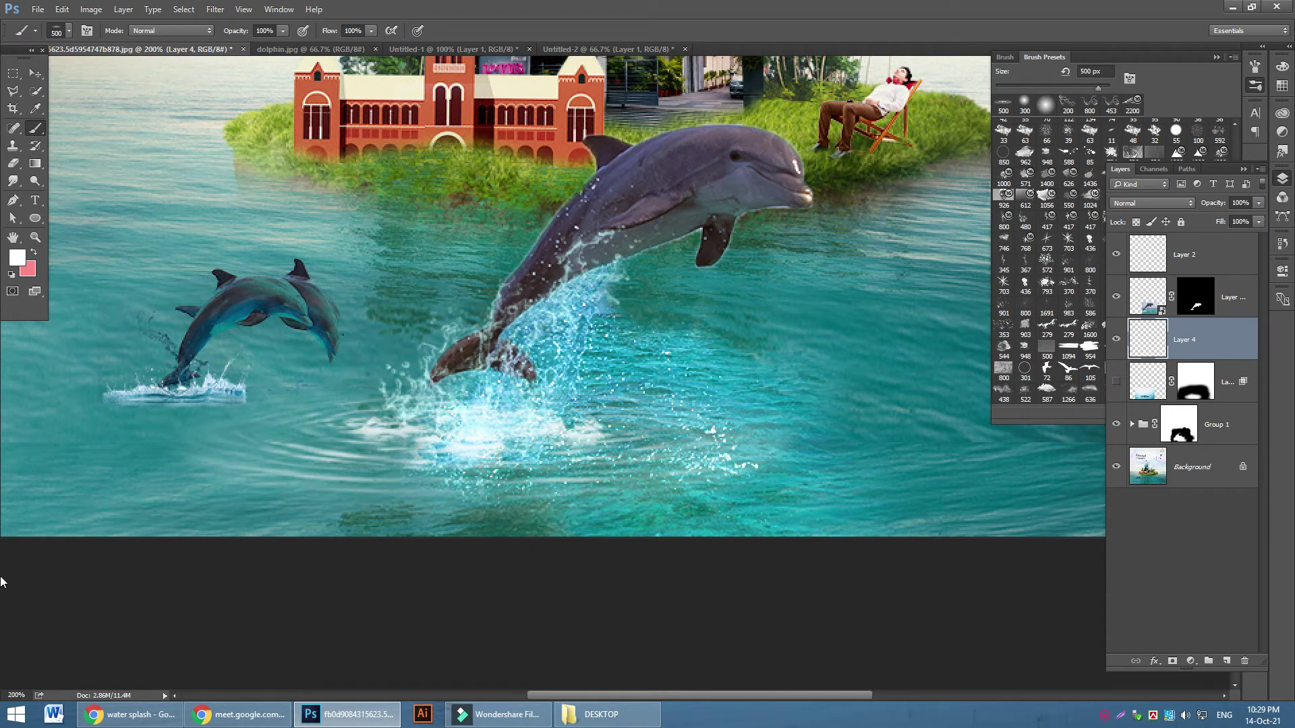
pyautogui.hotkey('ctrl', '-')
pyautogui.hotkey('ctrl', '-')
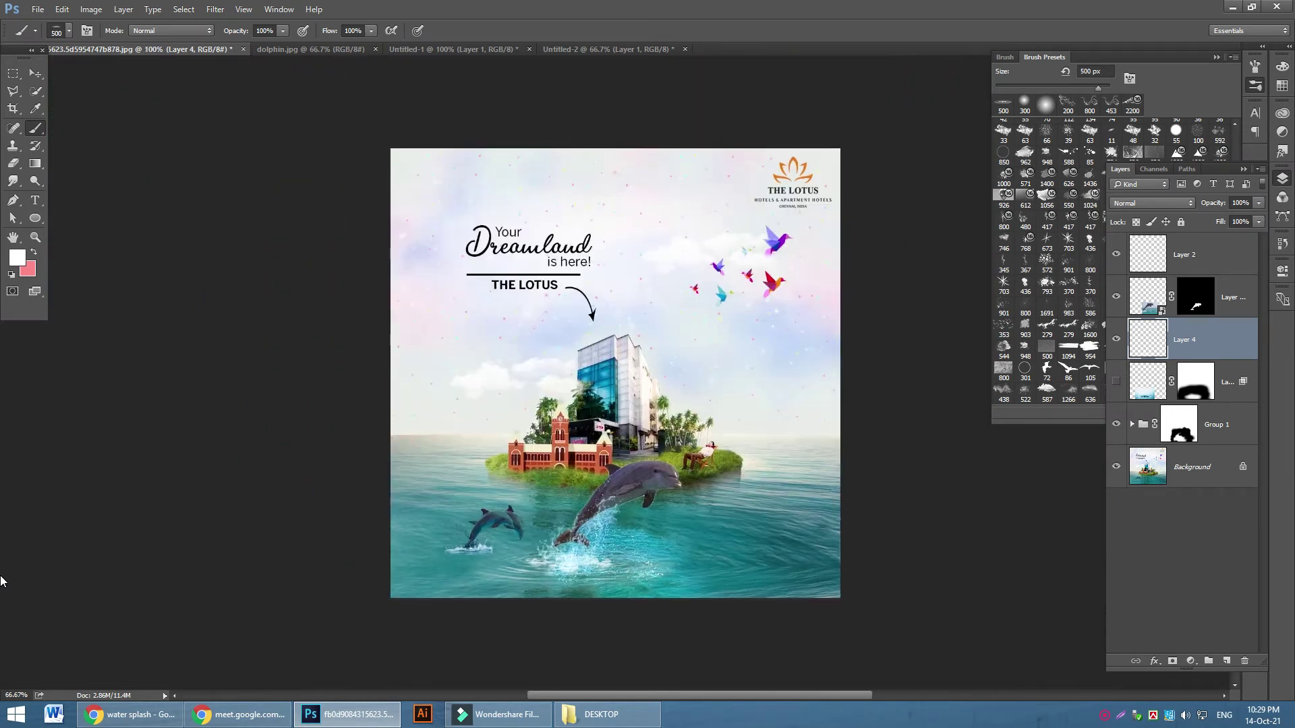
pyautogui.hotkey('ctrl', '+')
pyautogui.hotkey('ctrl', '+')
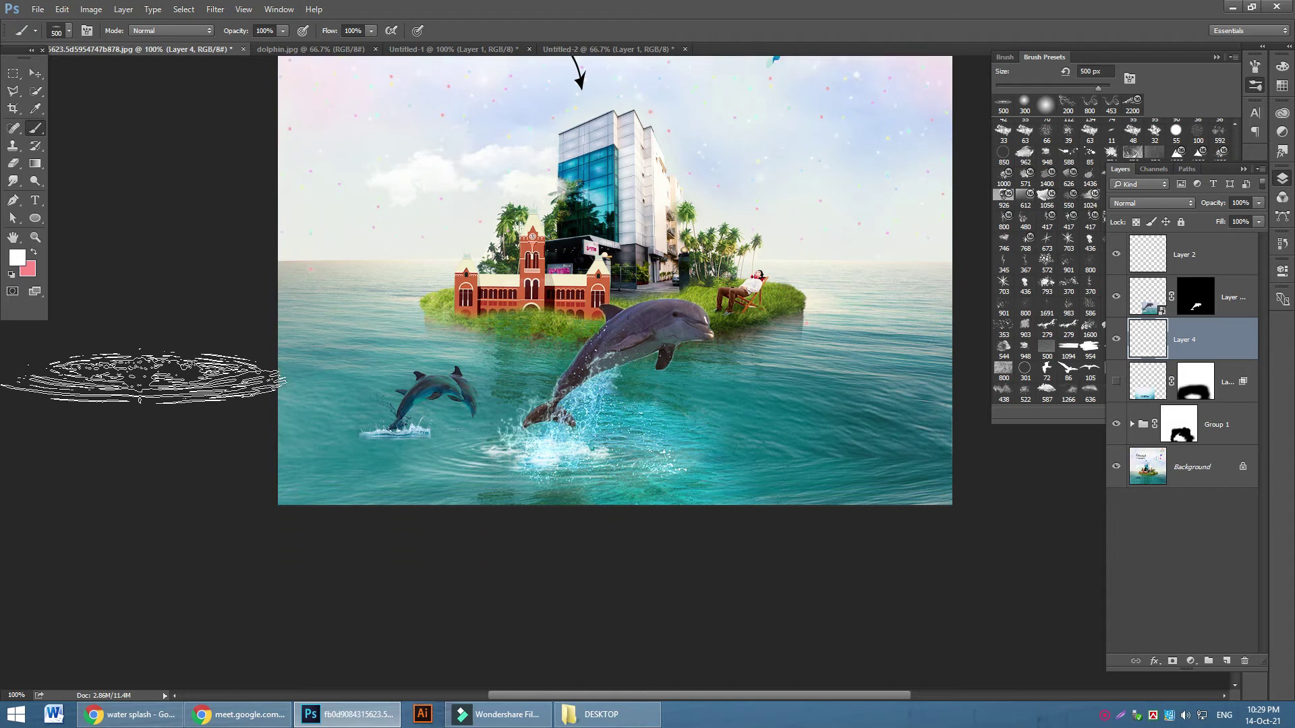
pyautogui.click(35, 73)
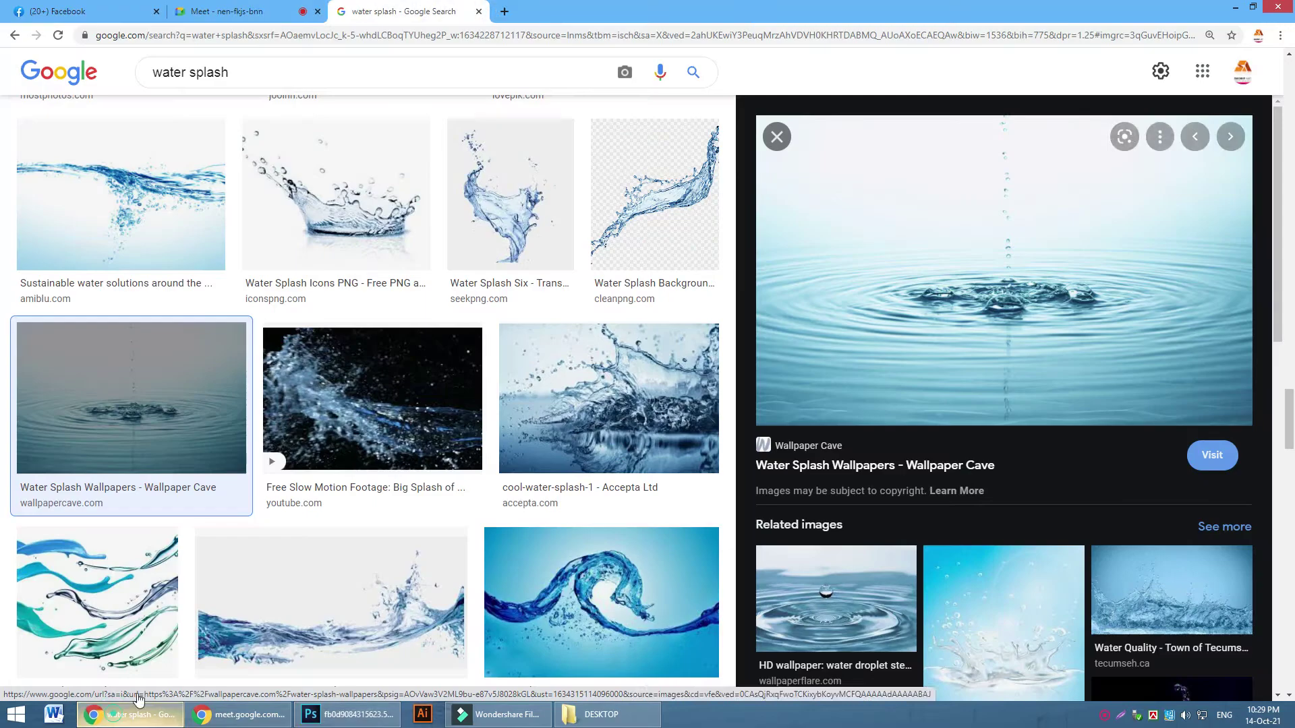
# Admit the waiting participant in the video call, then return to Photoshop and toggle the dolphin layer's visibility
pyautogui.click(130, 715)
pyautogui.click(322, 6)
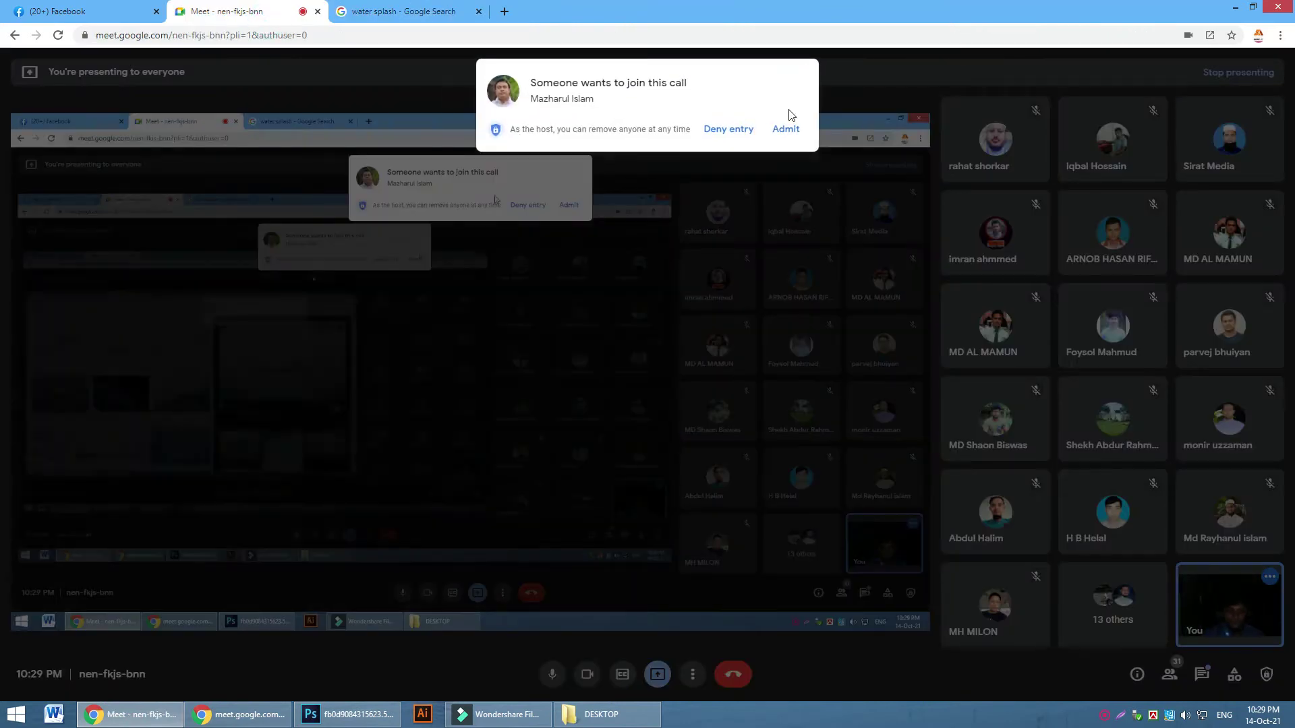
pyautogui.click(769, 135)
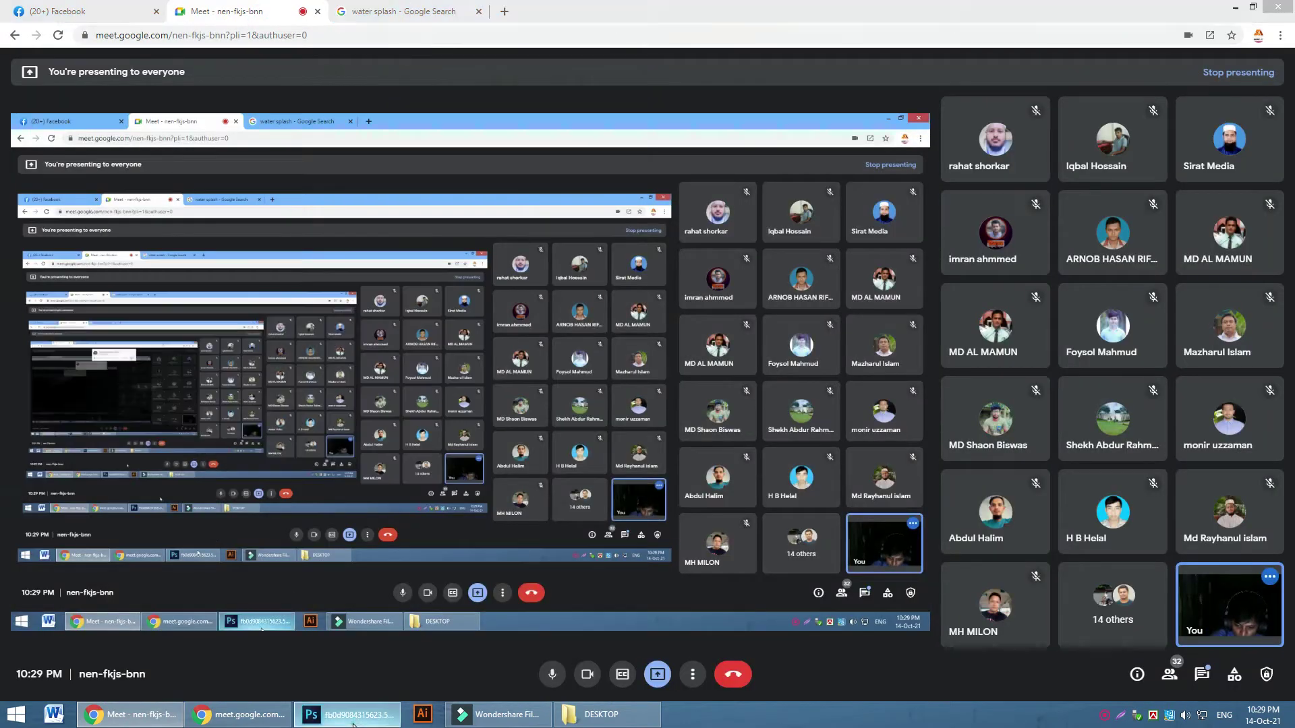
pyautogui.hotkey('alt', 'Tab')
pyautogui.click(1116, 296)
pyautogui.click(1116, 297)
# Add a Levels adjustment clipped to the dolphin layer with input levels 34, 1.06 and 167
pyautogui.click(1231, 296)
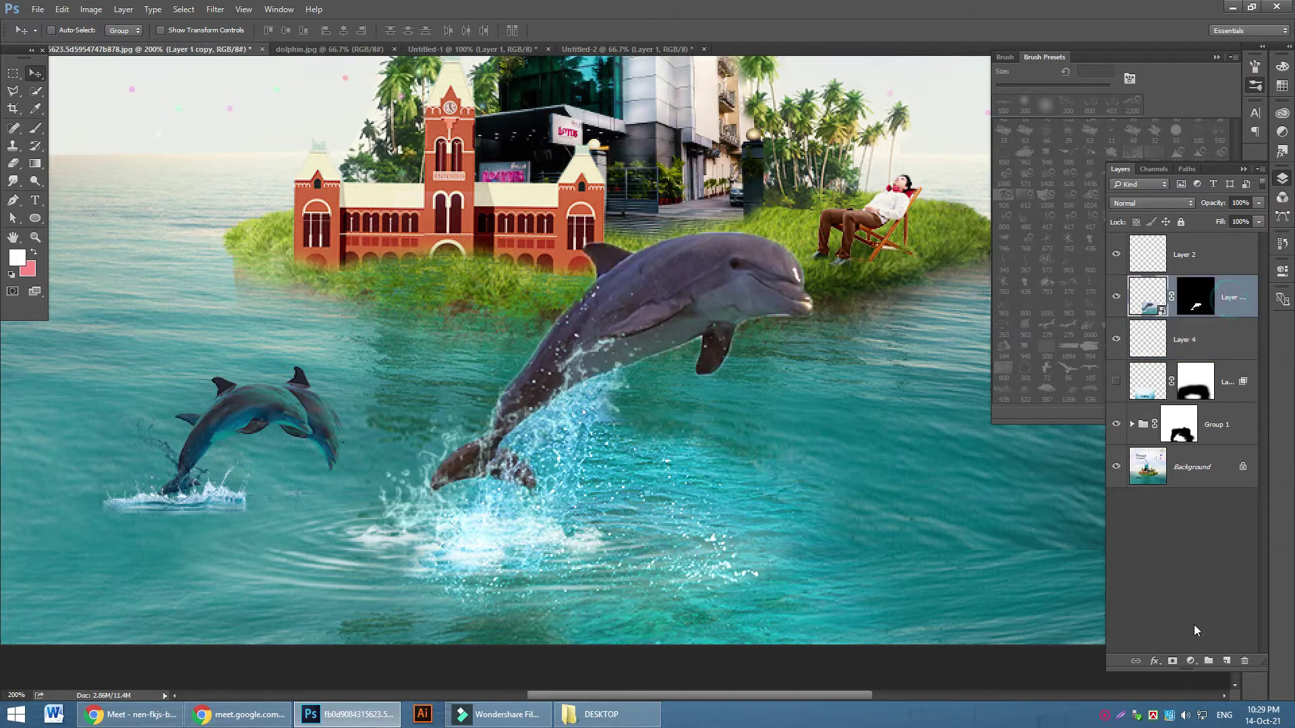
pyautogui.click(1190, 661)
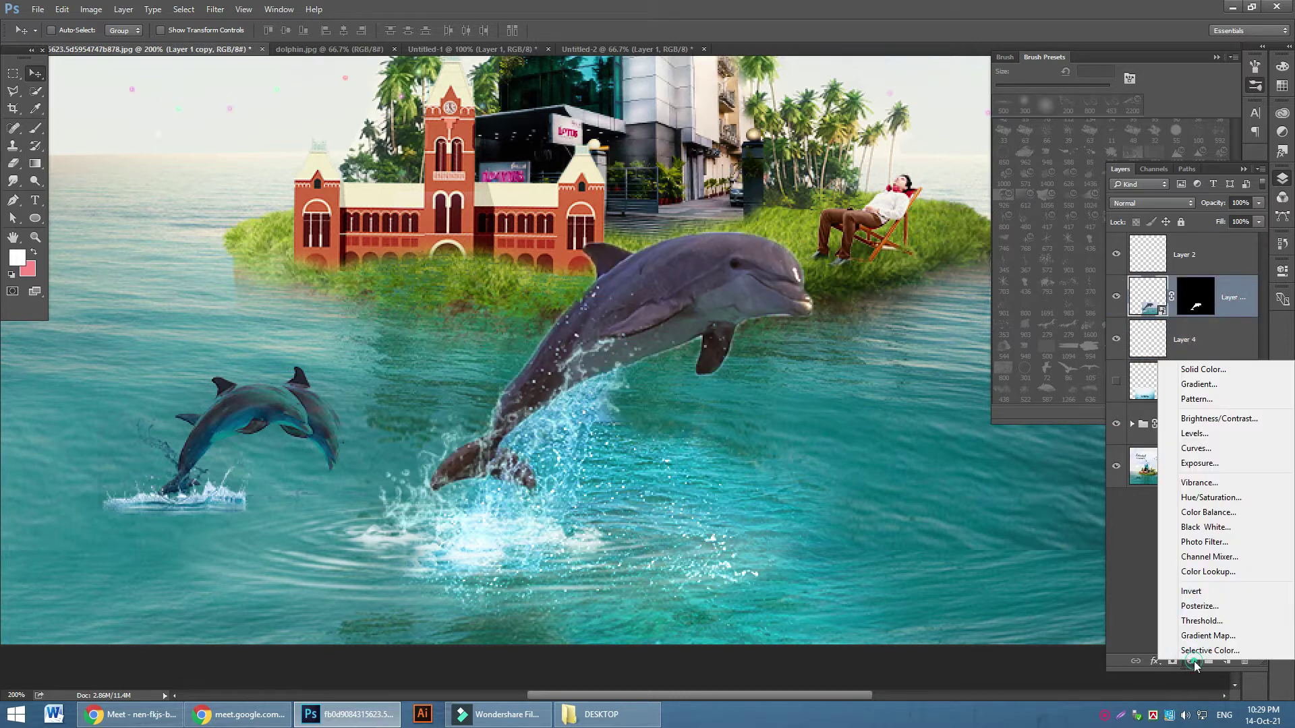
pyautogui.click(1192, 434)
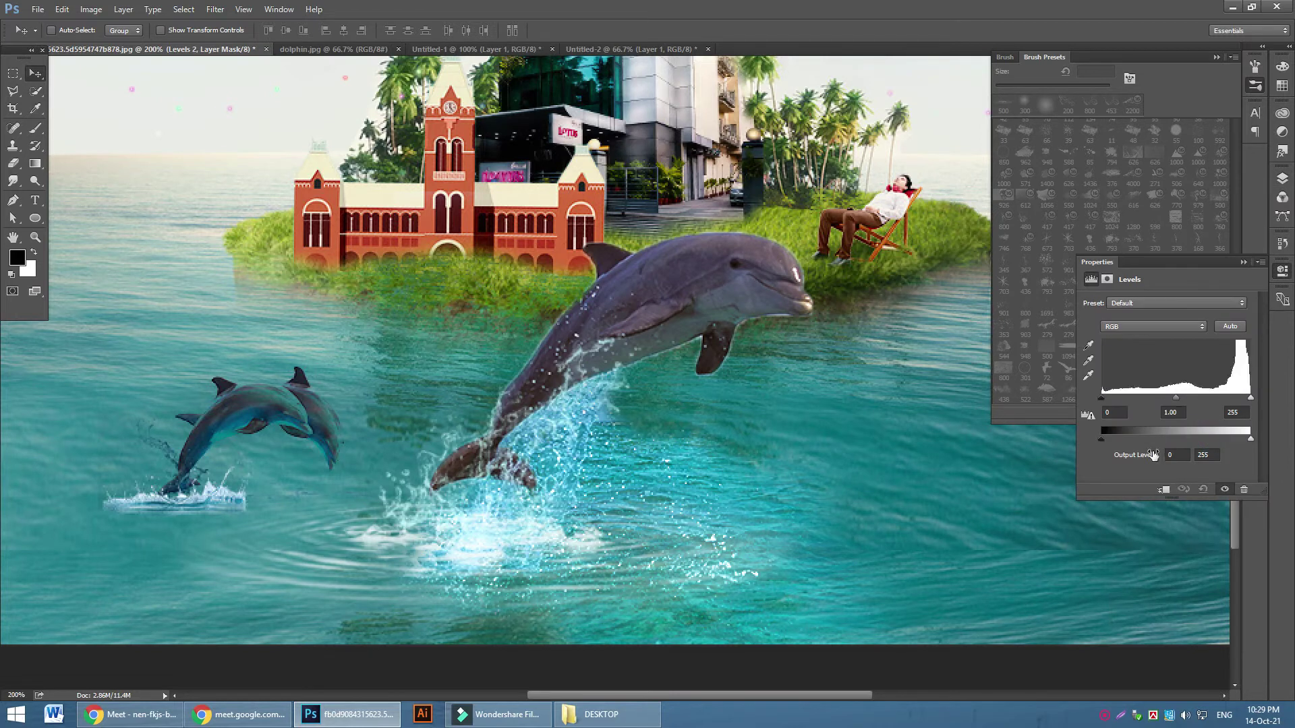
pyautogui.click(1165, 490)
pyautogui.moveTo(1102, 399); pyautogui.dragTo(1116, 399)
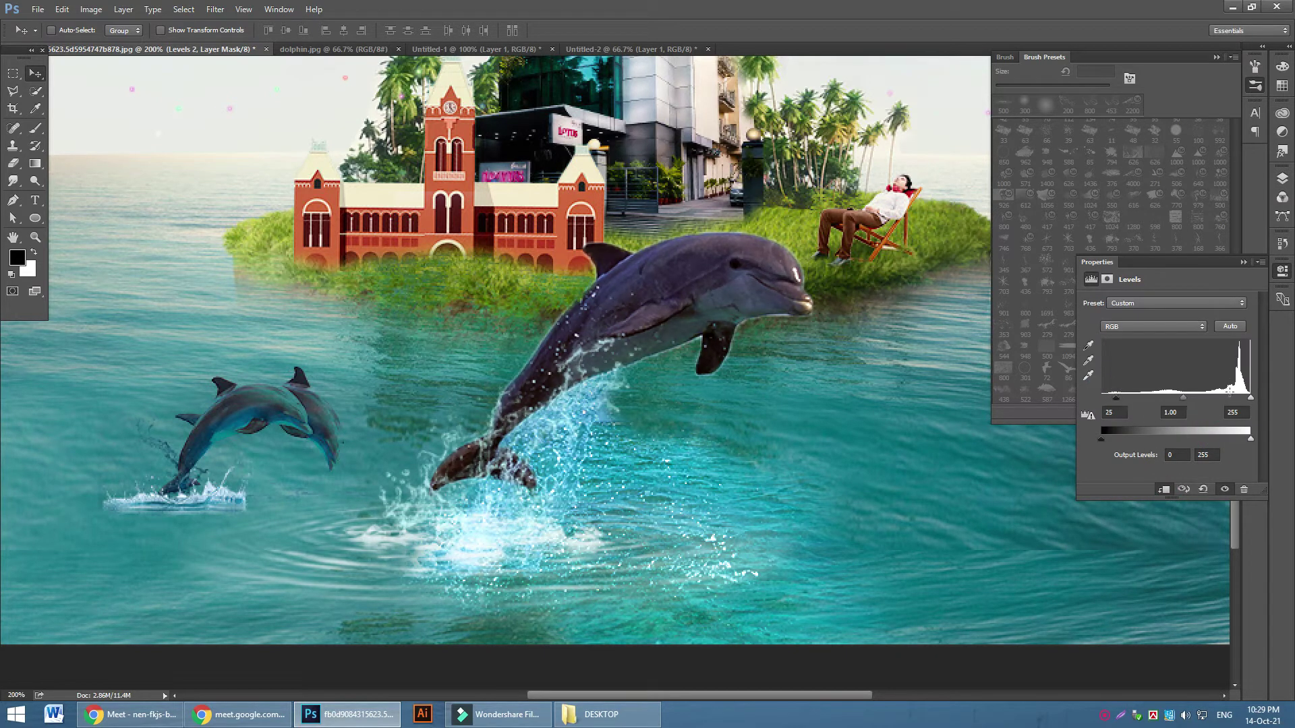
pyautogui.moveTo(1252, 400); pyautogui.dragTo(1178, 401)
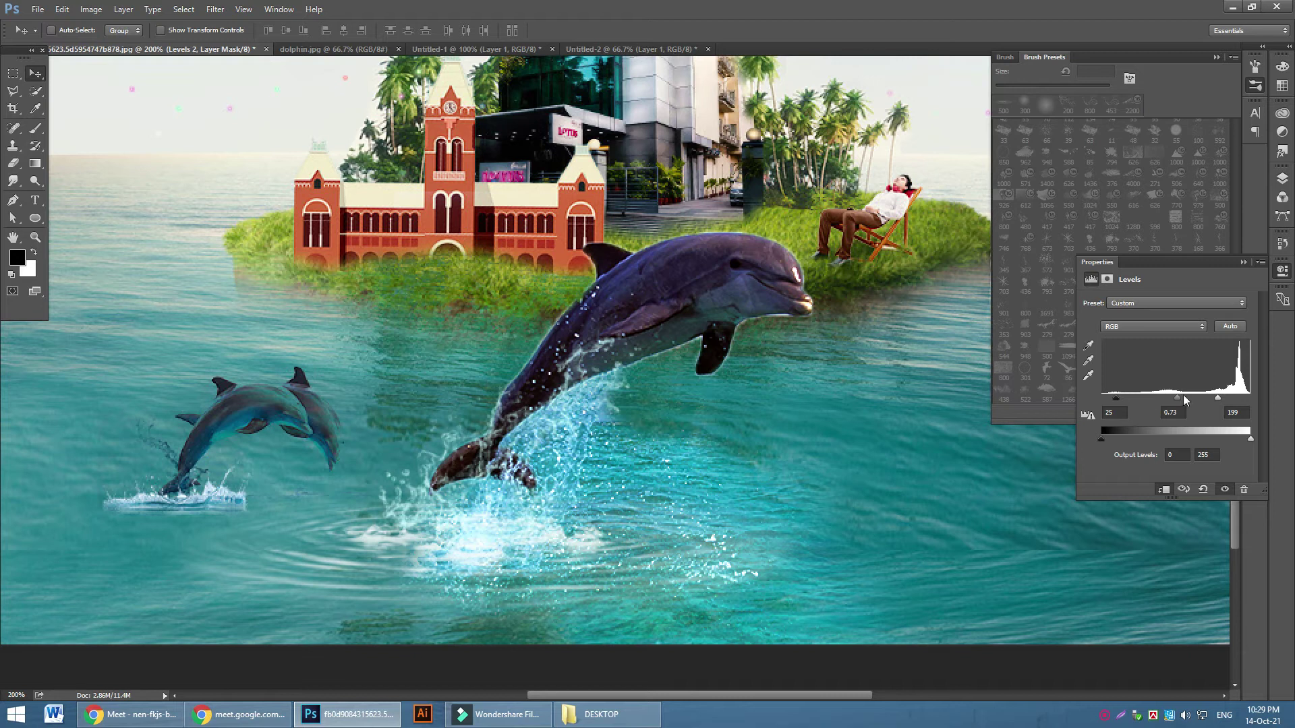
pyautogui.moveTo(1219, 402); pyautogui.dragTo(1166, 401)
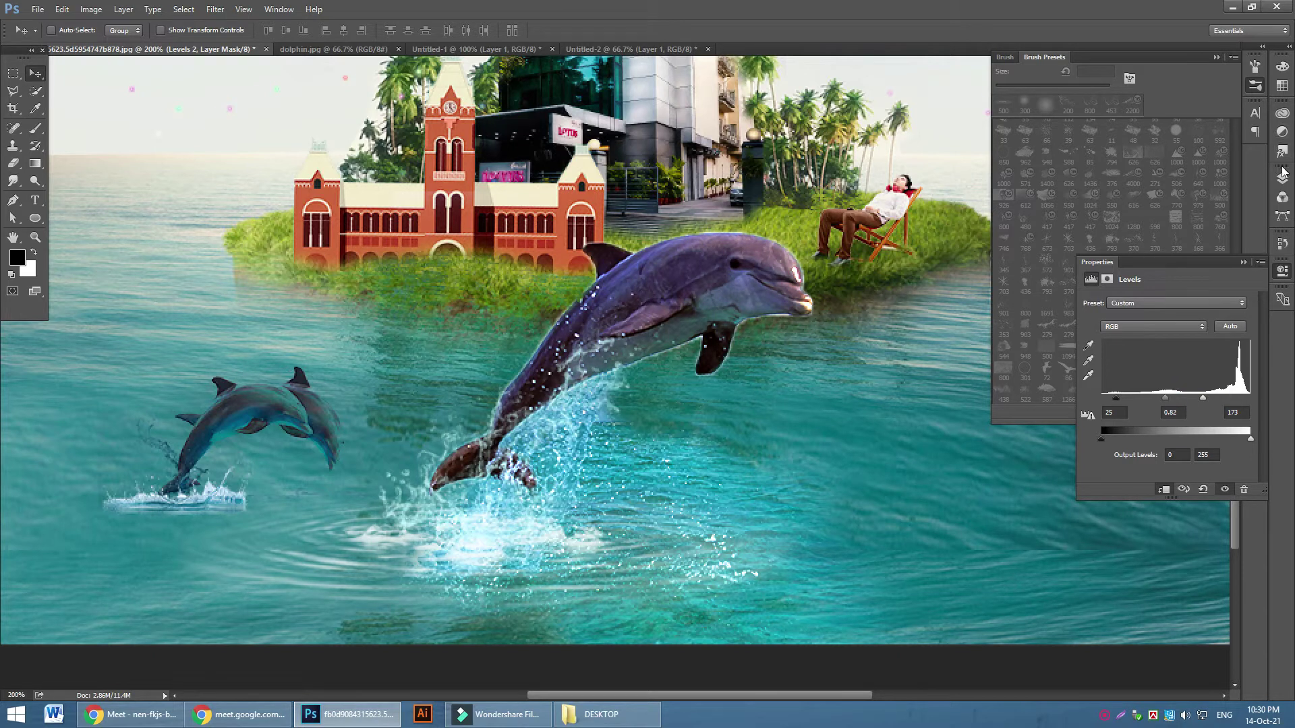
pyautogui.moveTo(1167, 399); pyautogui.dragTo(1158, 398)
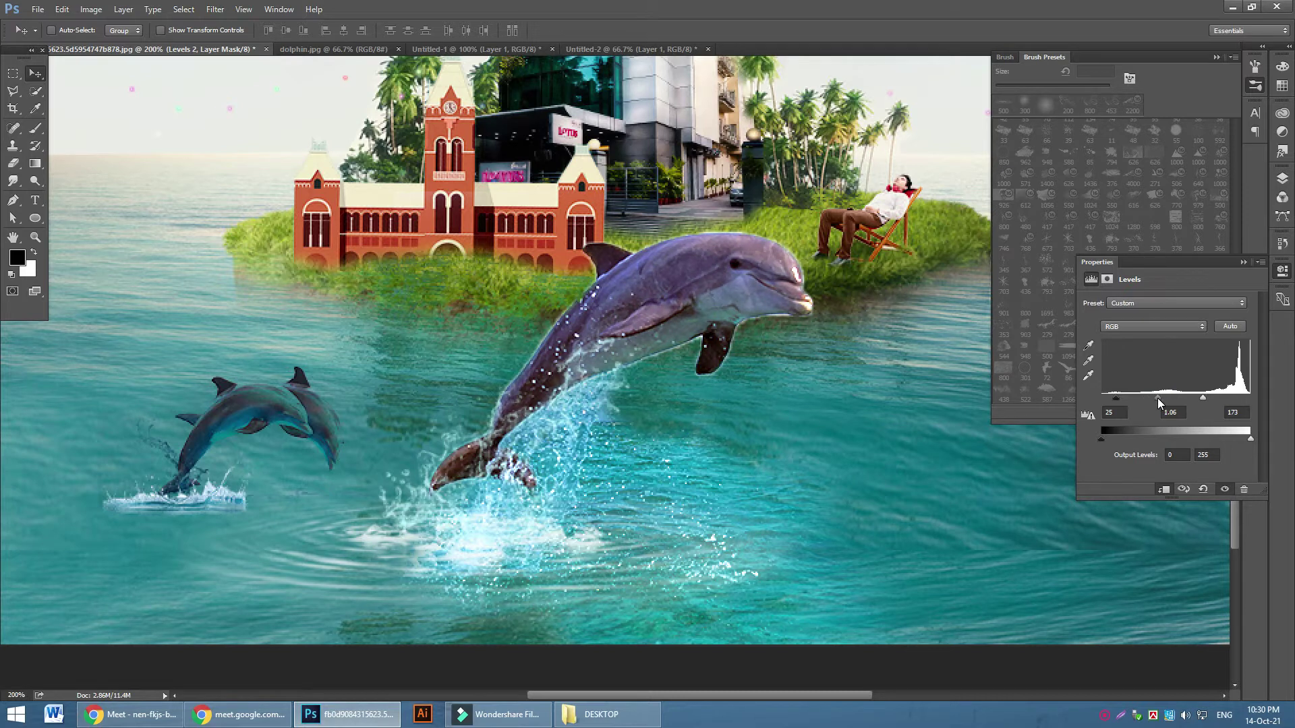
pyautogui.moveTo(1203, 398); pyautogui.dragTo(1199, 400)
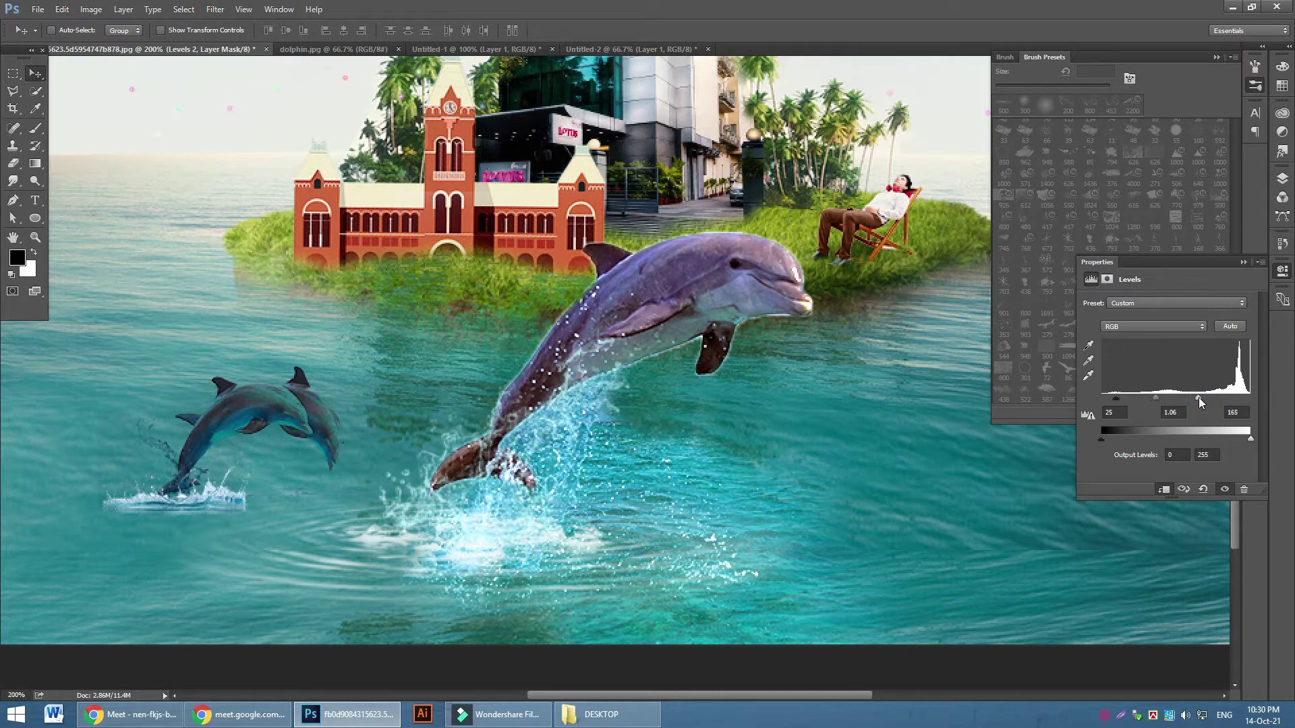
pyautogui.moveTo(1116, 402); pyautogui.dragTo(1121, 401)
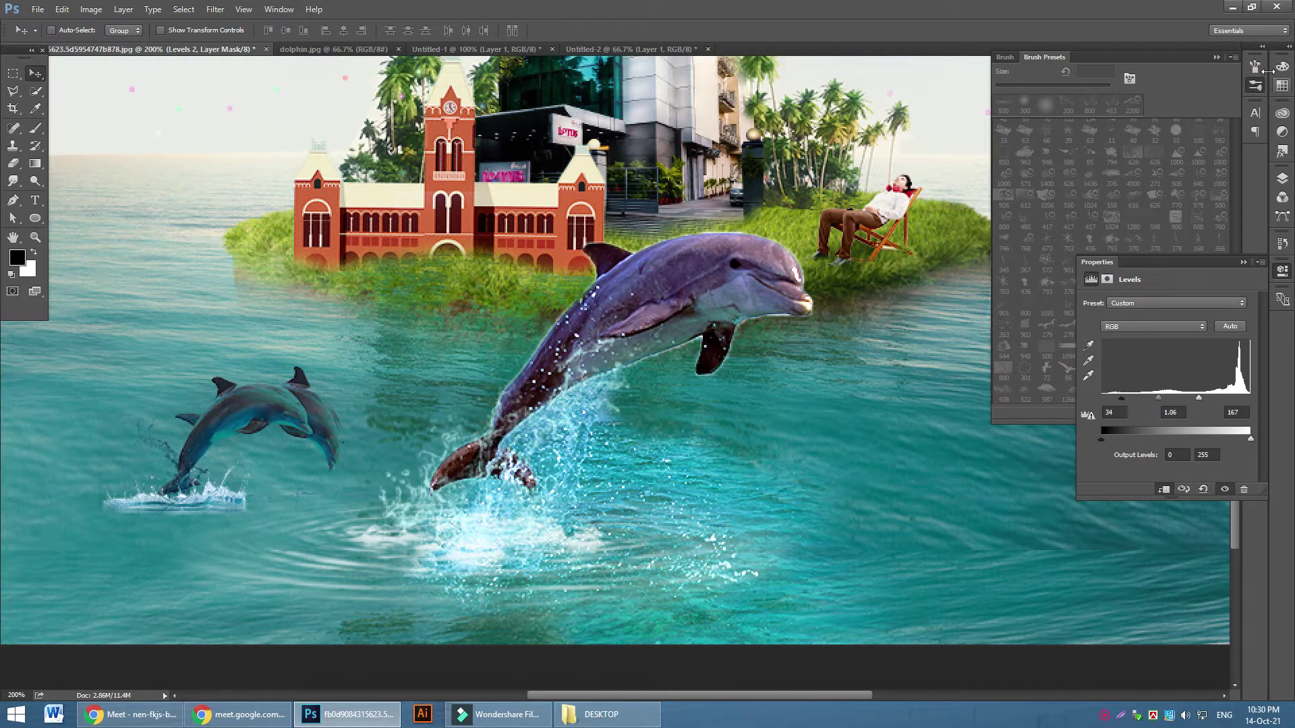
pyautogui.click(1282, 178)
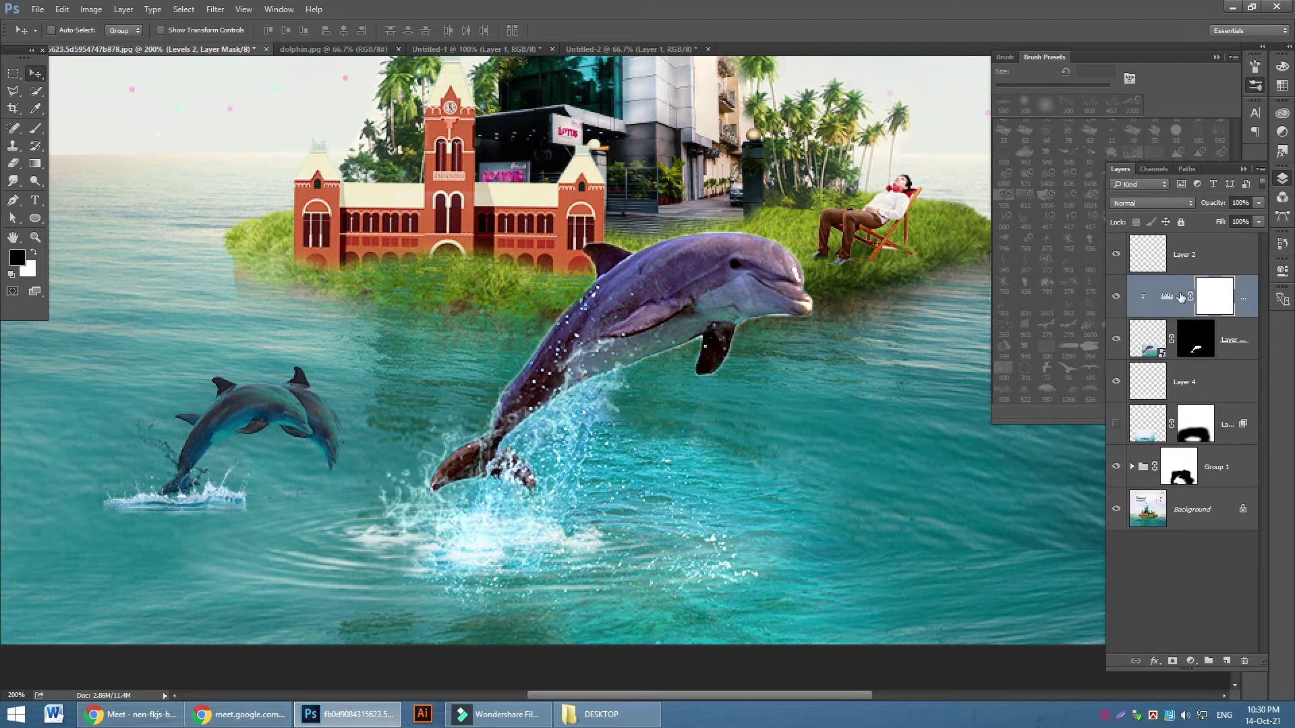
# Add new Layer 5 as a clipping mask above the dolphin's Levels adjustment
pyautogui.click(1227, 661)
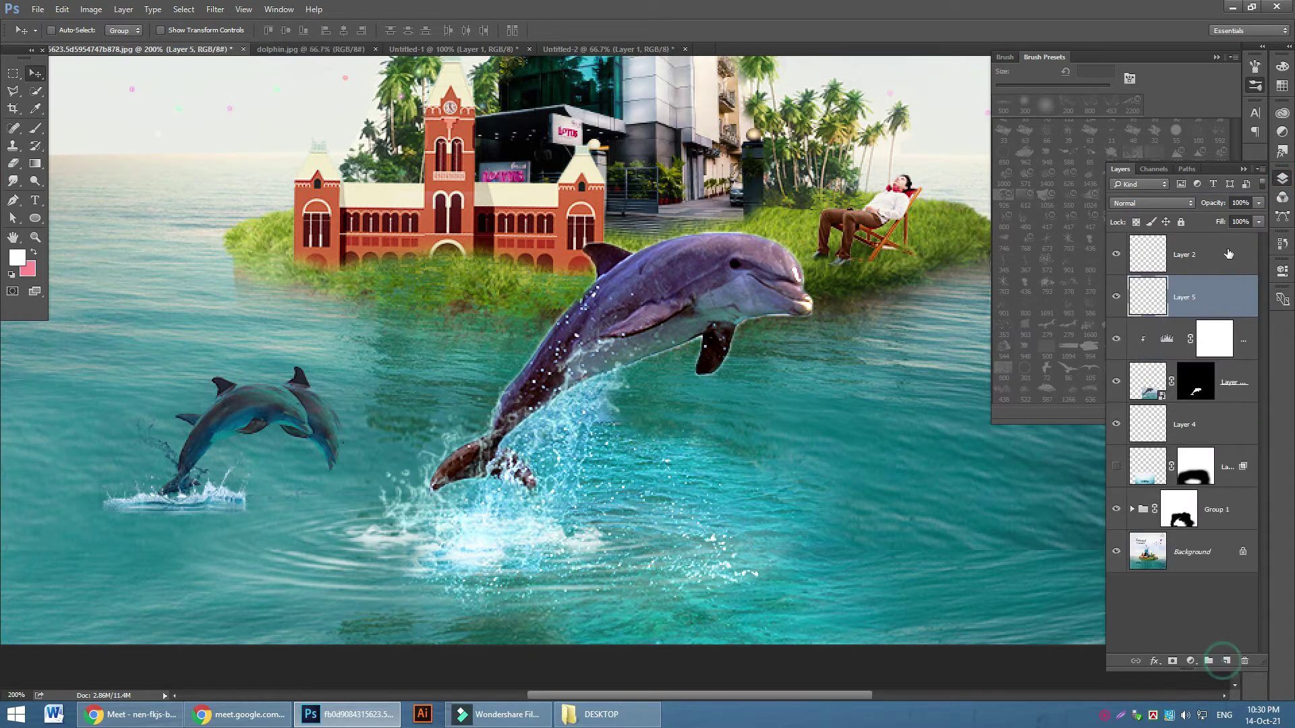
pyautogui.rightClick(1199, 299)
pyautogui.click(1111, 383)
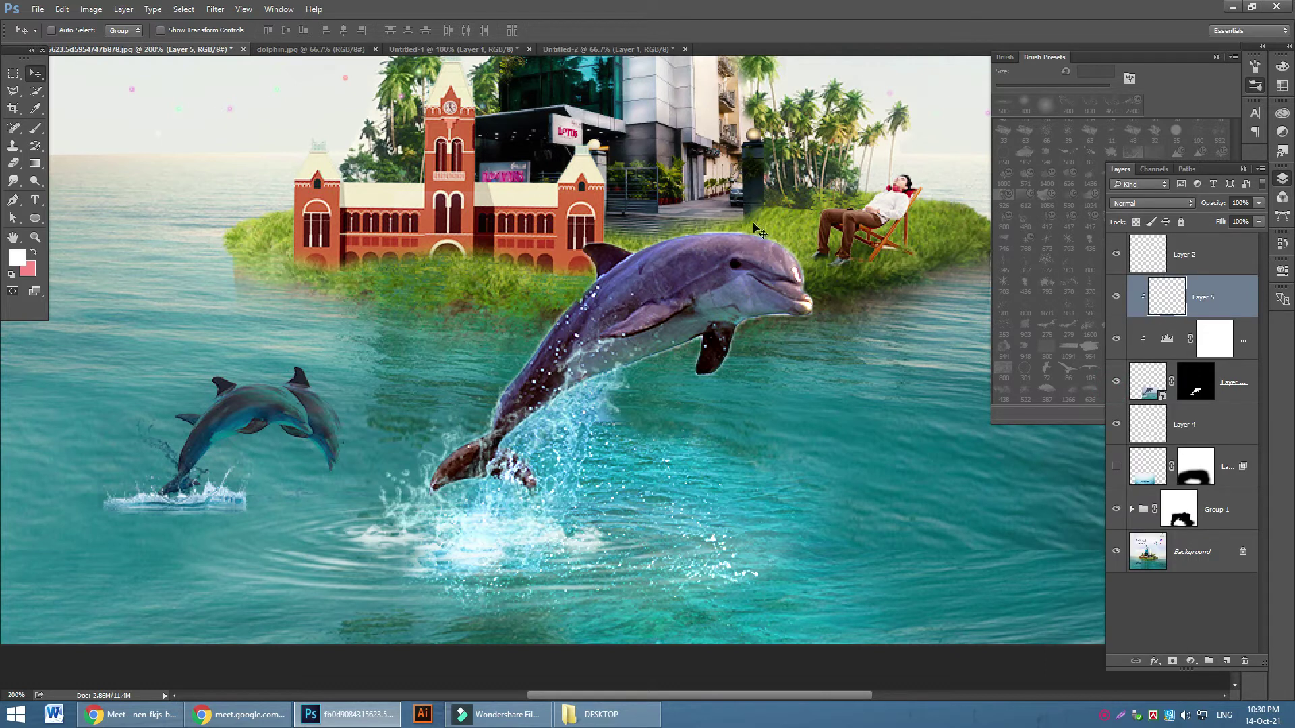
# Choose a soft round 125 px brush at 44% opacity
pyautogui.click(35, 128)
pyautogui.click(69, 30)
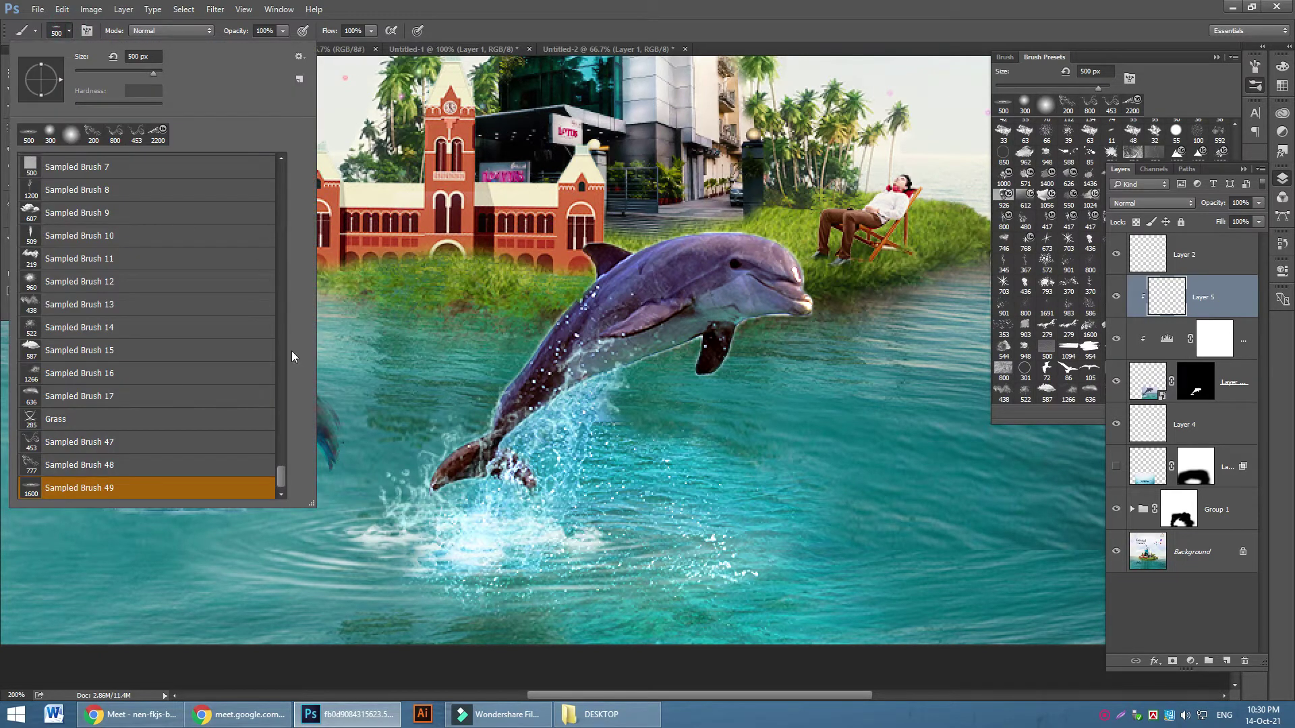
pyautogui.moveTo(277, 479); pyautogui.dragTo(285, 156)
pyautogui.click(122, 166)
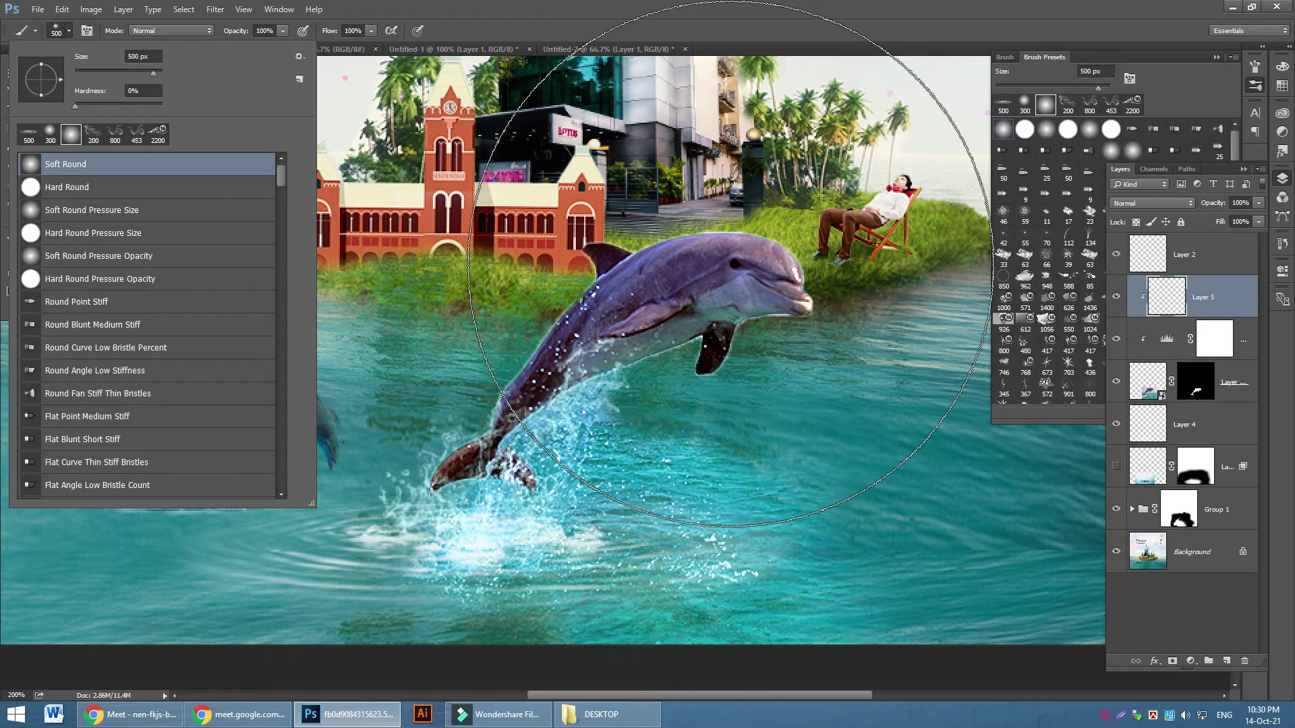
pyautogui.press('Return')
pyautogui.press('[')
pyautogui.press('[')
pyautogui.press('[')
pyautogui.press('[')
pyautogui.press('[')
pyautogui.press('[')
pyautogui.press('[')
pyautogui.press('[')
pyautogui.press('[')
pyautogui.click(282, 30)
pyautogui.moveTo(252, 48); pyautogui.dragTo(244, 47)
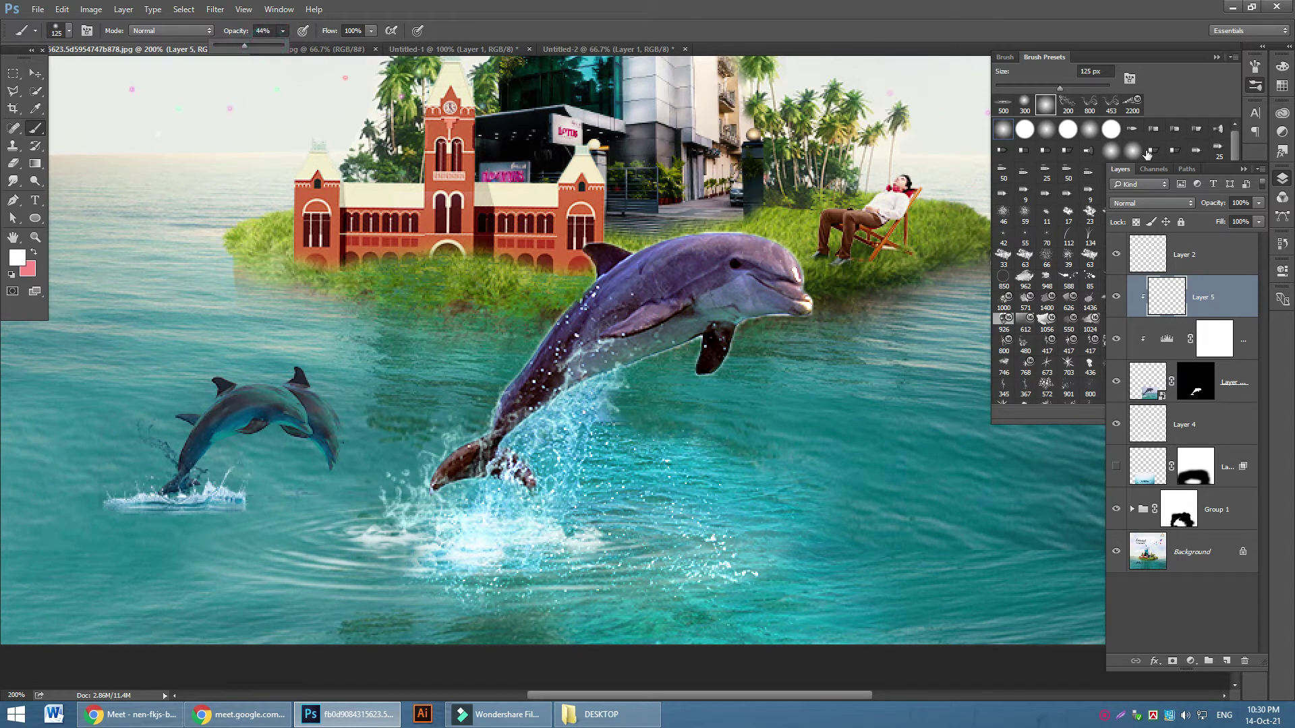
# Set Layer 5's blend mode to Screen
pyautogui.click(1161, 204)
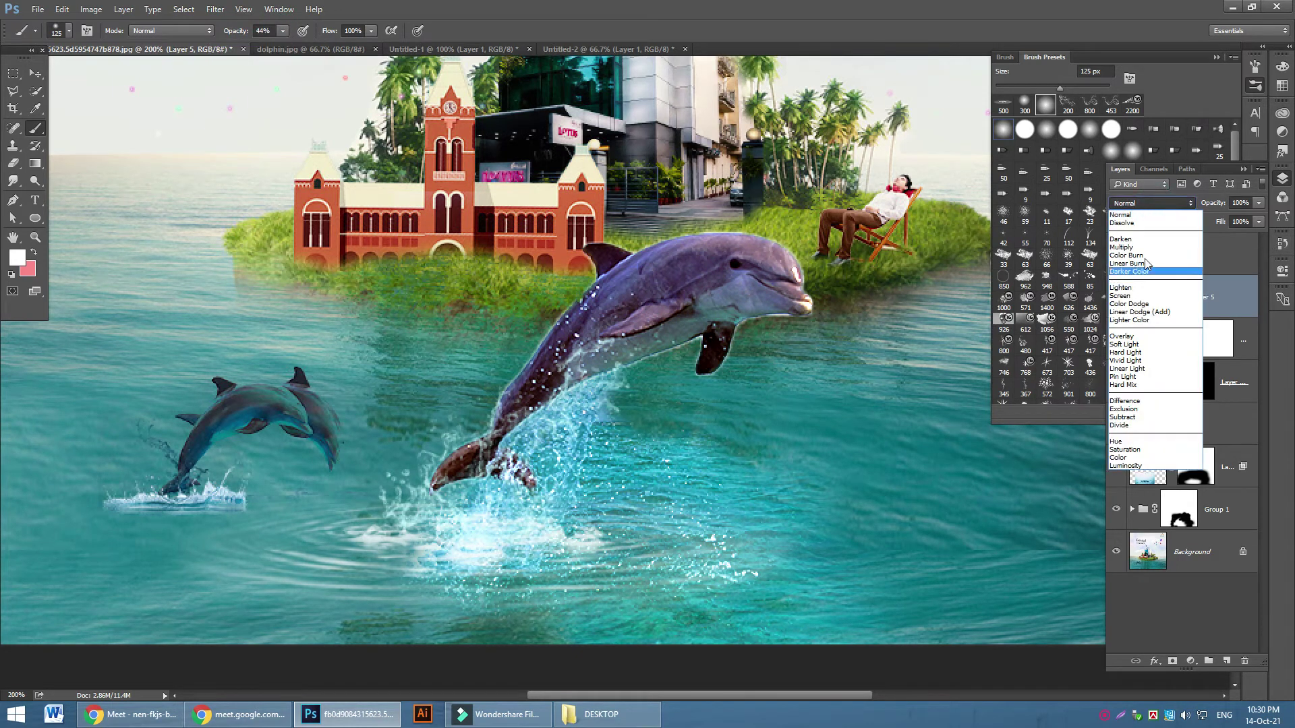
pyautogui.click(1123, 295)
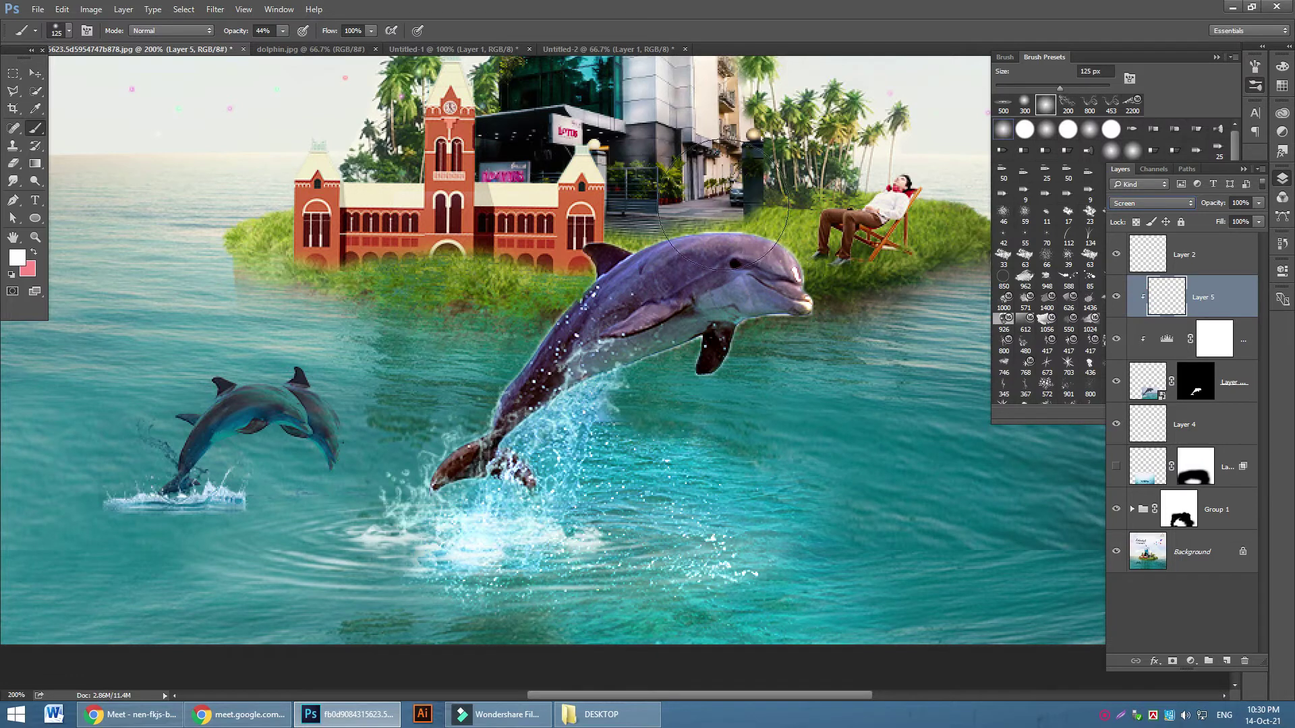
pyautogui.click(70, 30)
# Reduce the brush to 77 px and paint soft highlights along the dolphin's back and nose
pyautogui.moveTo(121, 76); pyautogui.dragTo(113, 70)
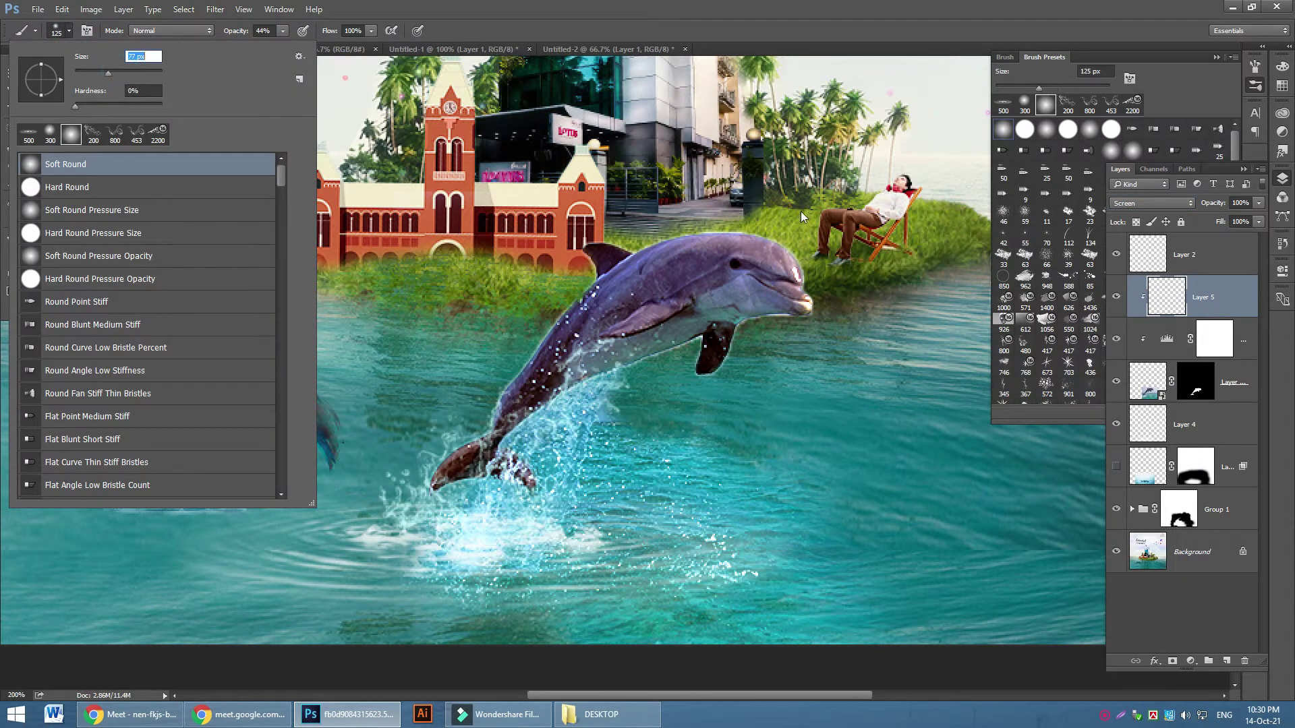
pyautogui.click(802, 202)
pyautogui.press('[')
pyautogui.press('[')
pyautogui.press('[')
pyautogui.press('[')
pyautogui.press('[')
pyautogui.press('[')
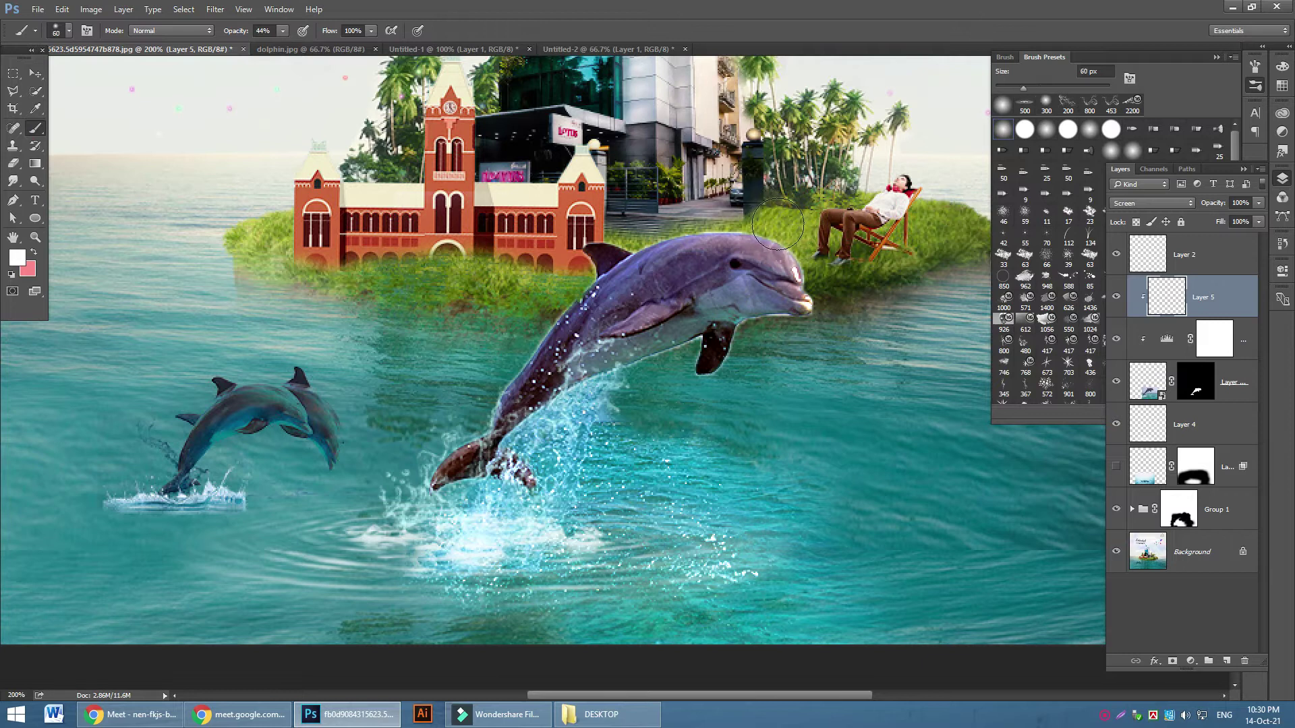
pyautogui.press(']')
pyautogui.press(']')
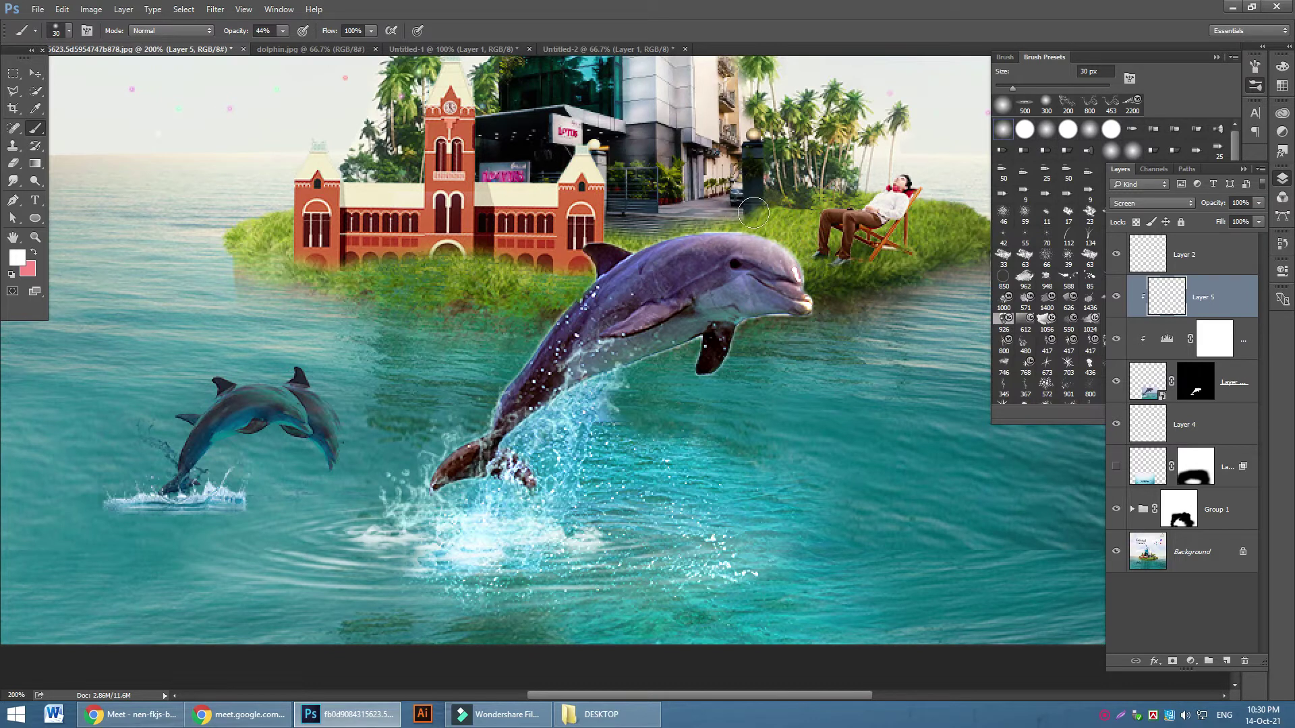
pyautogui.press('[')
pyautogui.press('[')
pyautogui.press('[')
pyautogui.press('[')
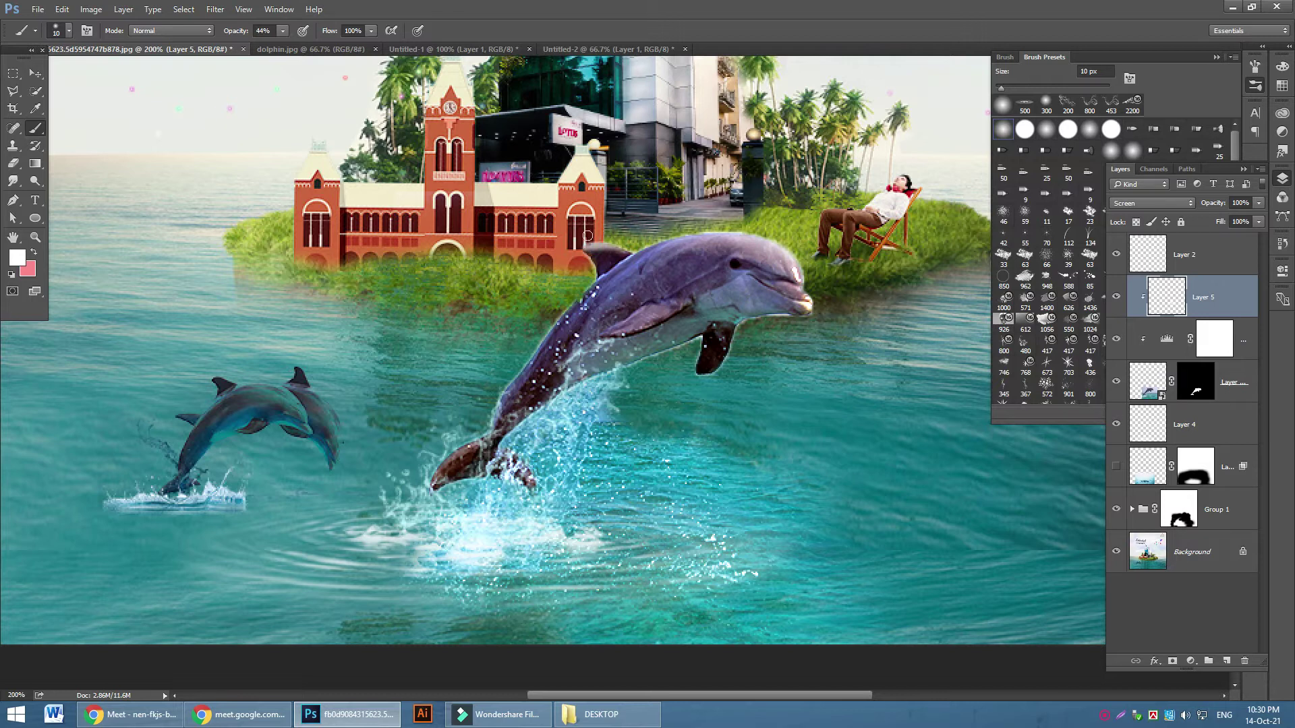
pyautogui.moveTo(593, 284); pyautogui.dragTo(490, 400)
pyautogui.moveTo(801, 292); pyautogui.dragTo(807, 290)
pyautogui.press('[')
pyautogui.press('[')
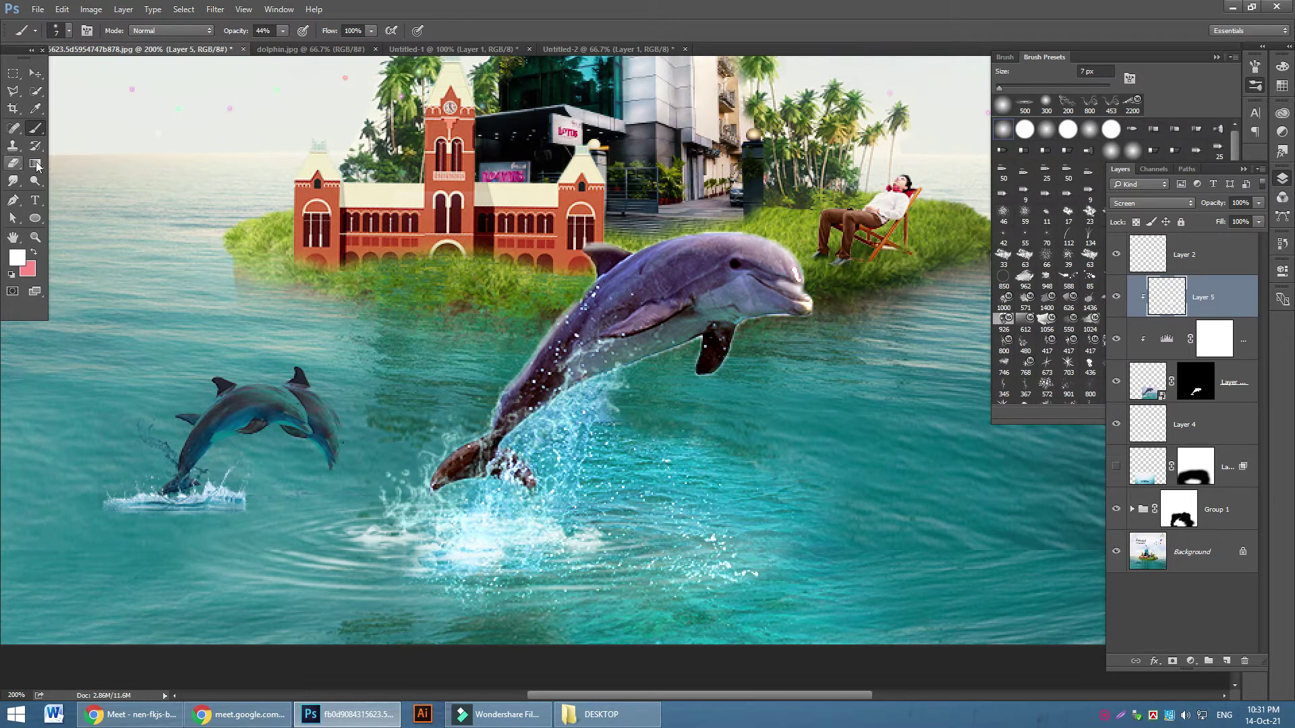
# Smudge the paint on the dolphin's head with the Smudge tool at 74% strength
pyautogui.rightClick(13, 180)
pyautogui.click(64, 206)
pyautogui.press('[')
pyautogui.press('[')
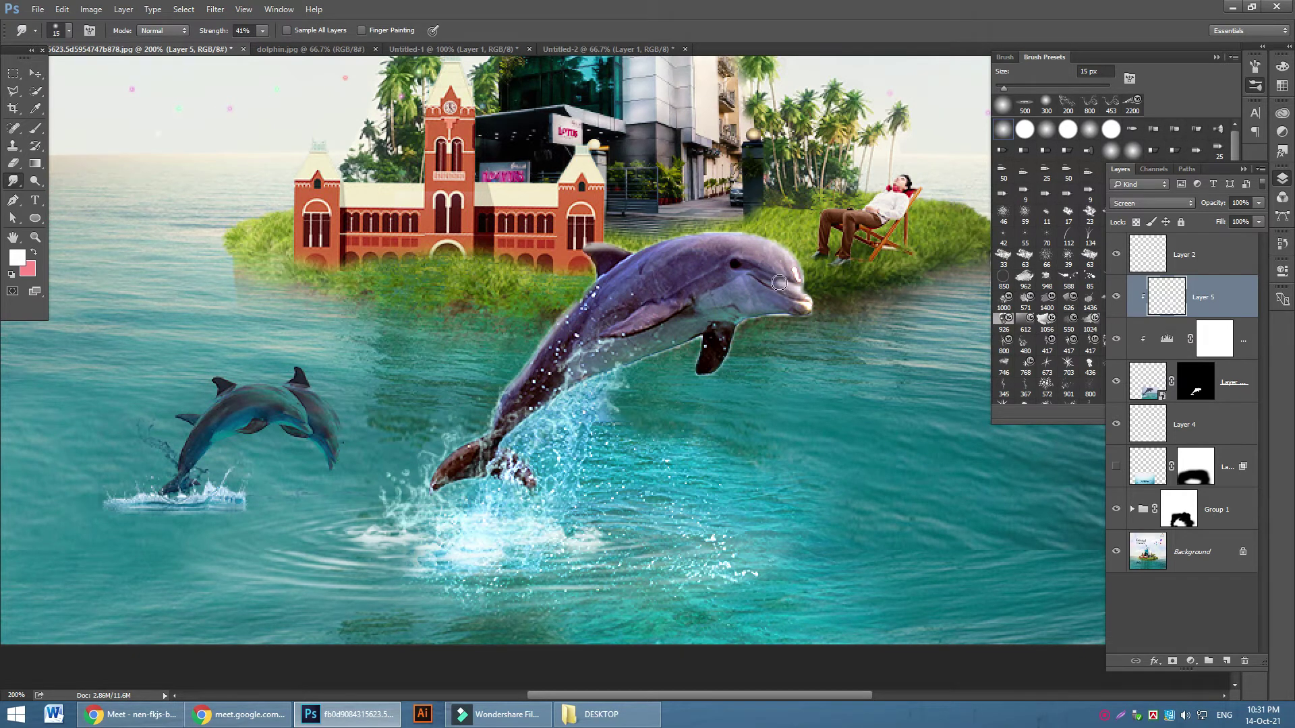
pyautogui.click(262, 31)
pyautogui.moveTo(271, 43); pyautogui.dragTo(287, 52)
pyautogui.click(772, 281)
pyautogui.moveTo(772, 283); pyautogui.dragTo(767, 272)
pyautogui.click(35, 128)
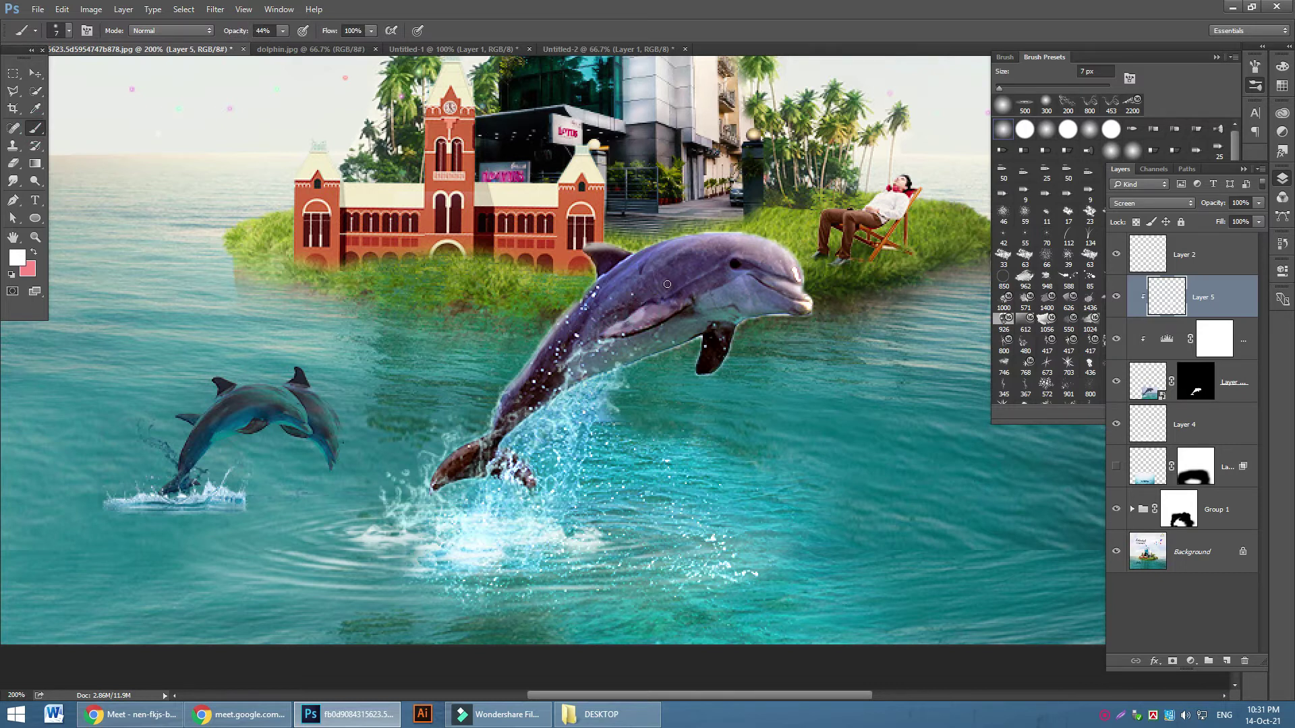
pyautogui.scroll(2, 668, 290)
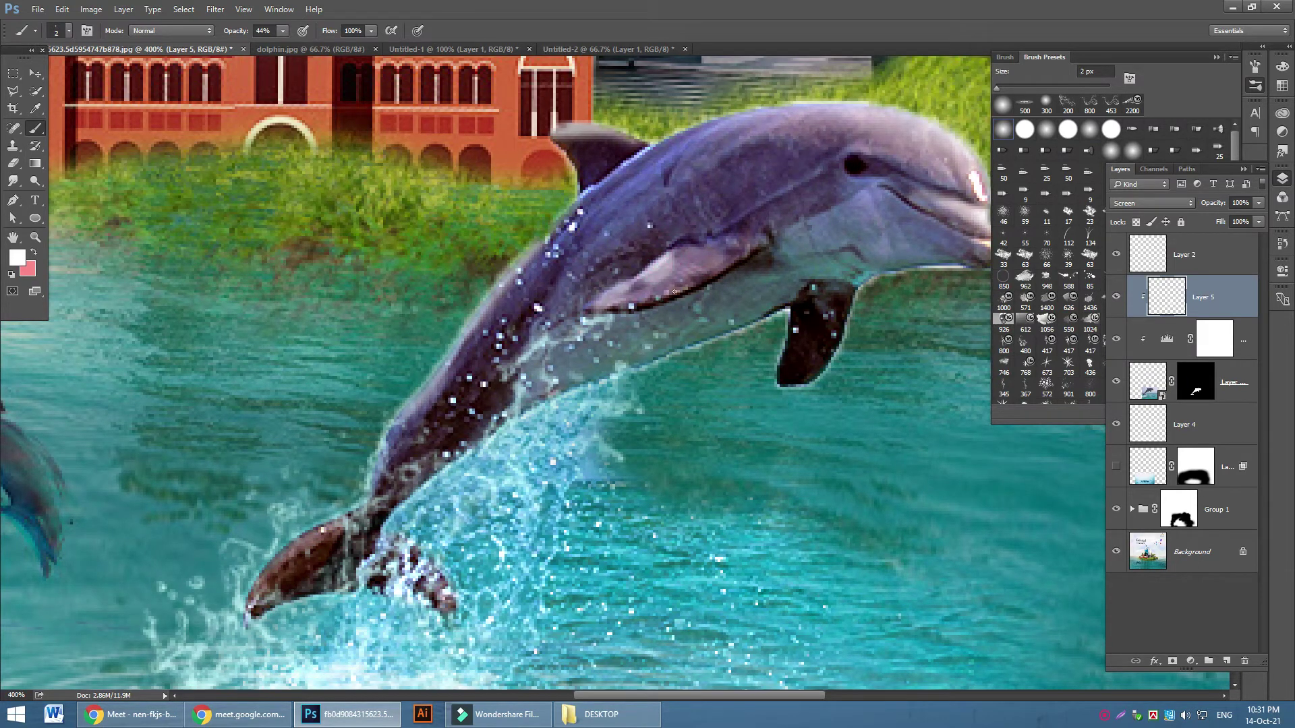
# Dab small white spray highlights on the dolphin's flipper, cheek, eye and side
pyautogui.click(694, 271)
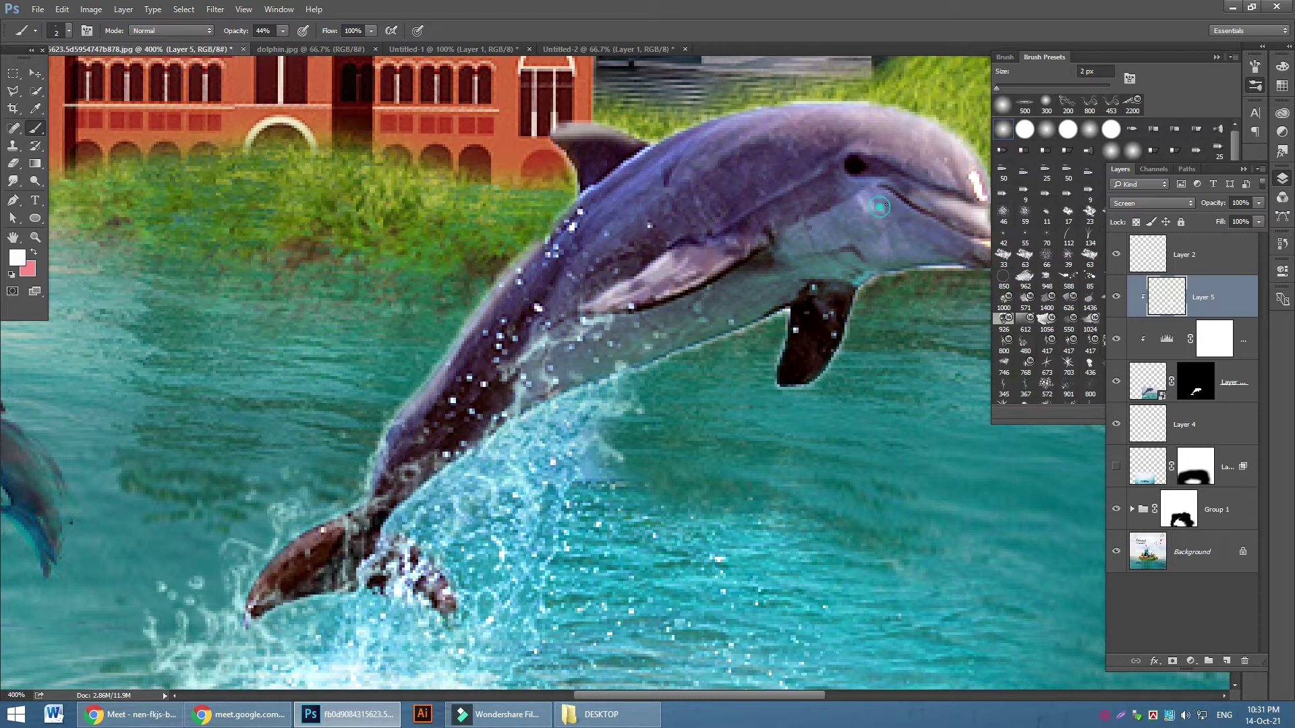
pyautogui.click(879, 203)
pyautogui.scroll(2, 883, 223)
pyautogui.click(861, 191)
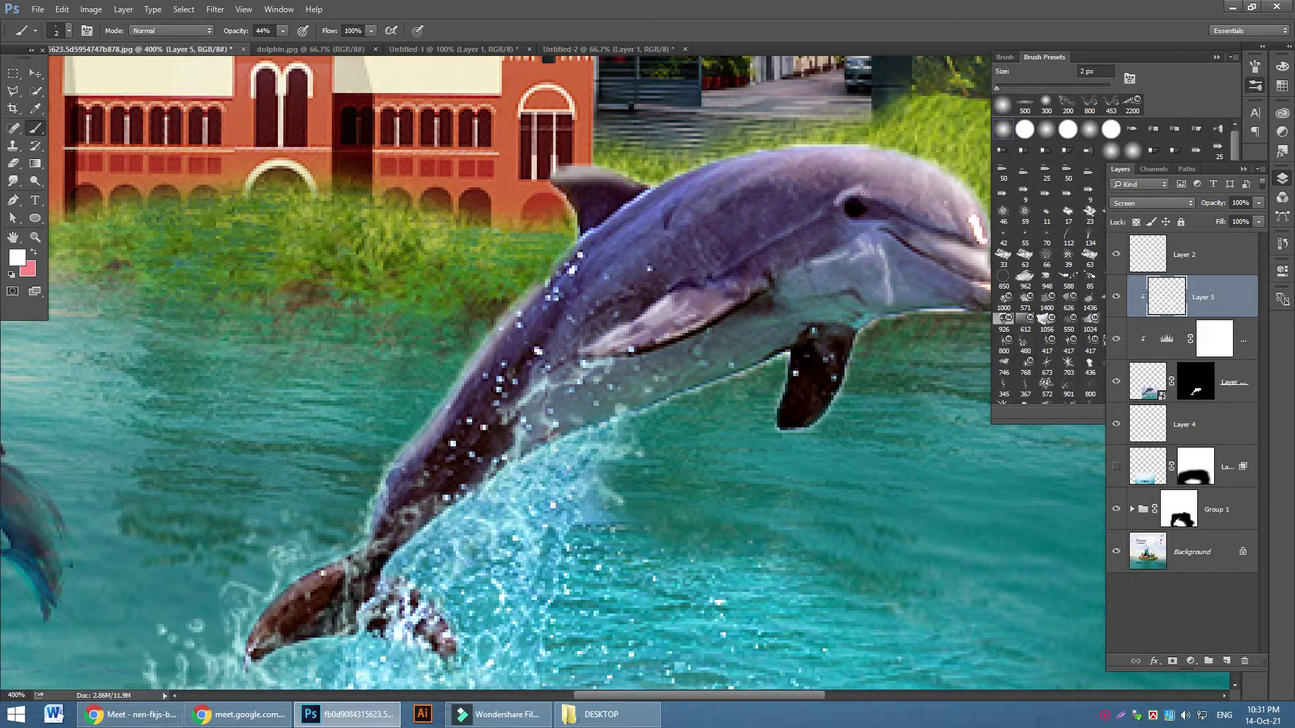
pyautogui.click(781, 236)
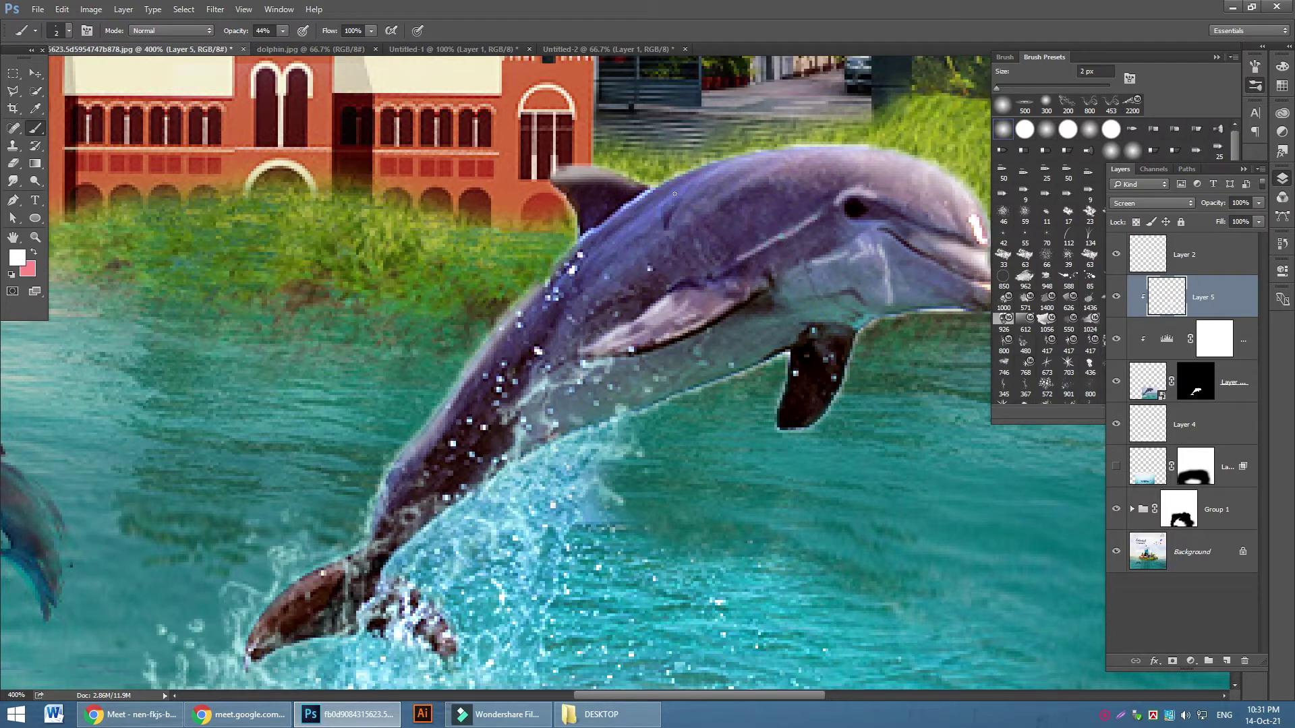
# Dab white highlights along the dolphin's back, then select the Levels 2 layer
pyautogui.click(709, 177)
pyautogui.click(707, 173)
pyautogui.click(651, 208)
pyautogui.click(612, 215)
pyautogui.click(592, 228)
pyautogui.scroll(-2, 362, 495)
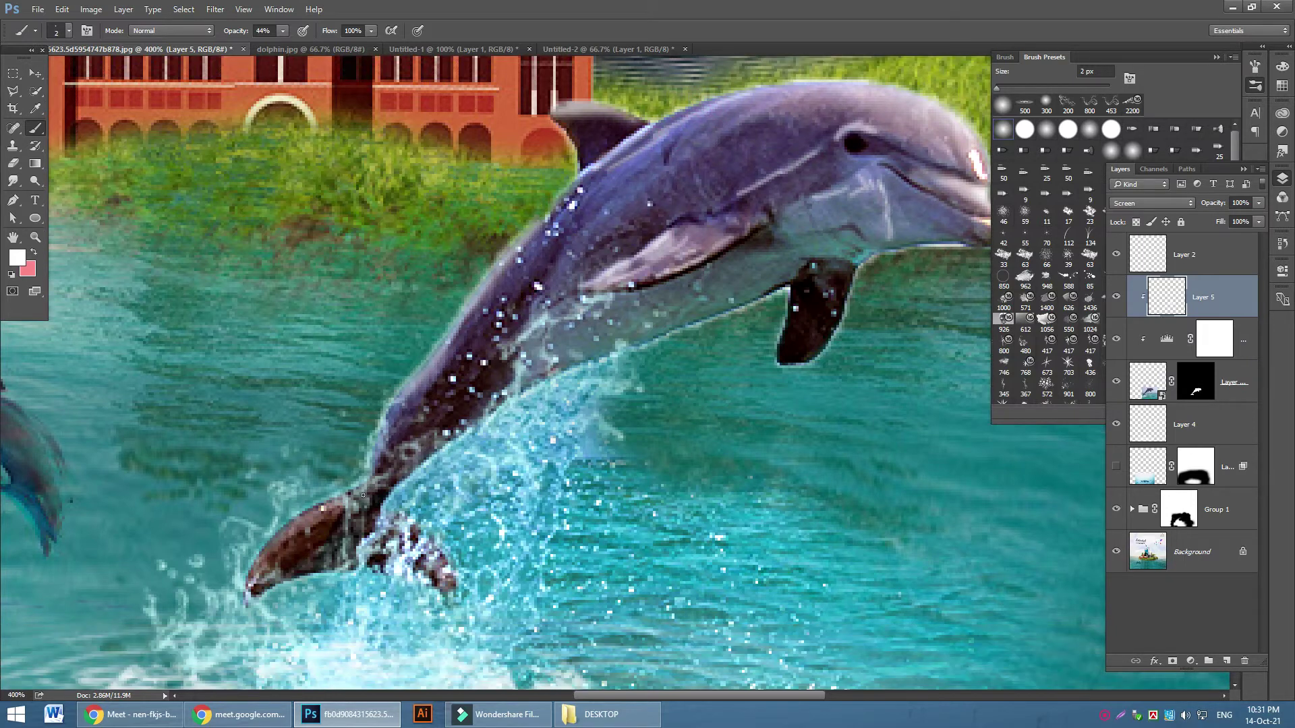
pyautogui.click(426, 364)
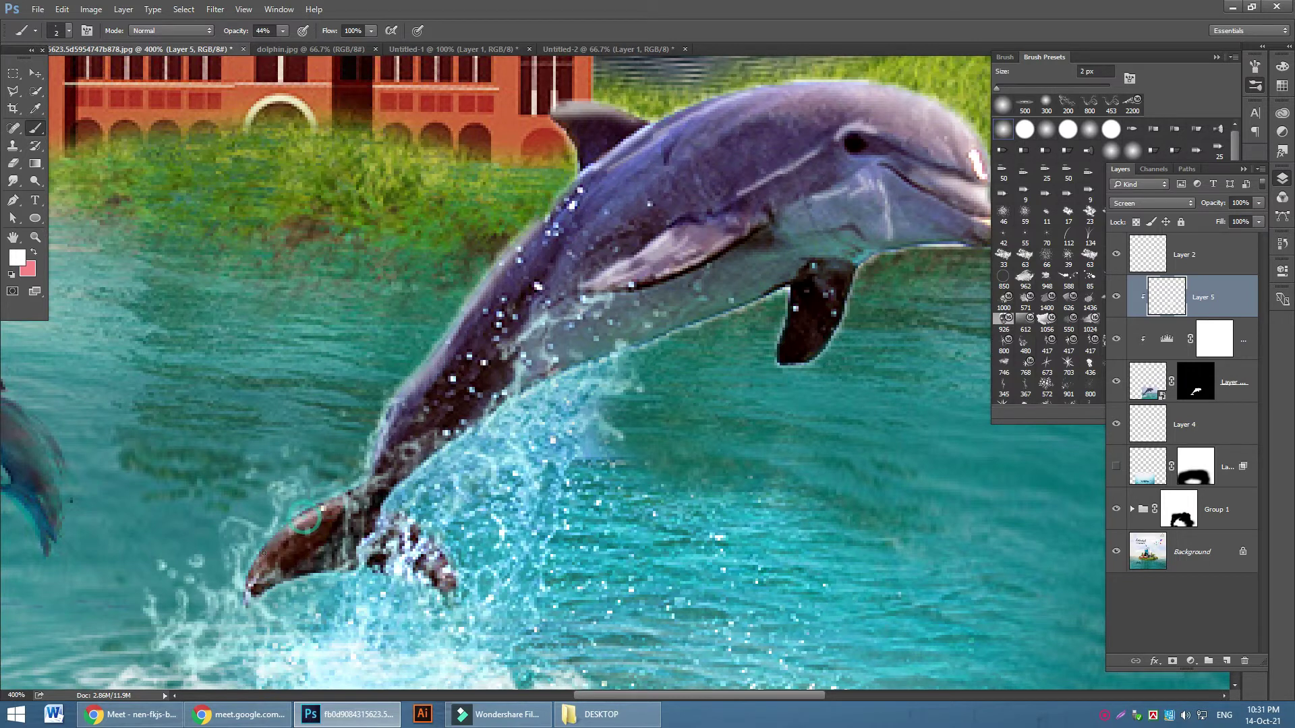
pyautogui.scroll(3, 582, 343)
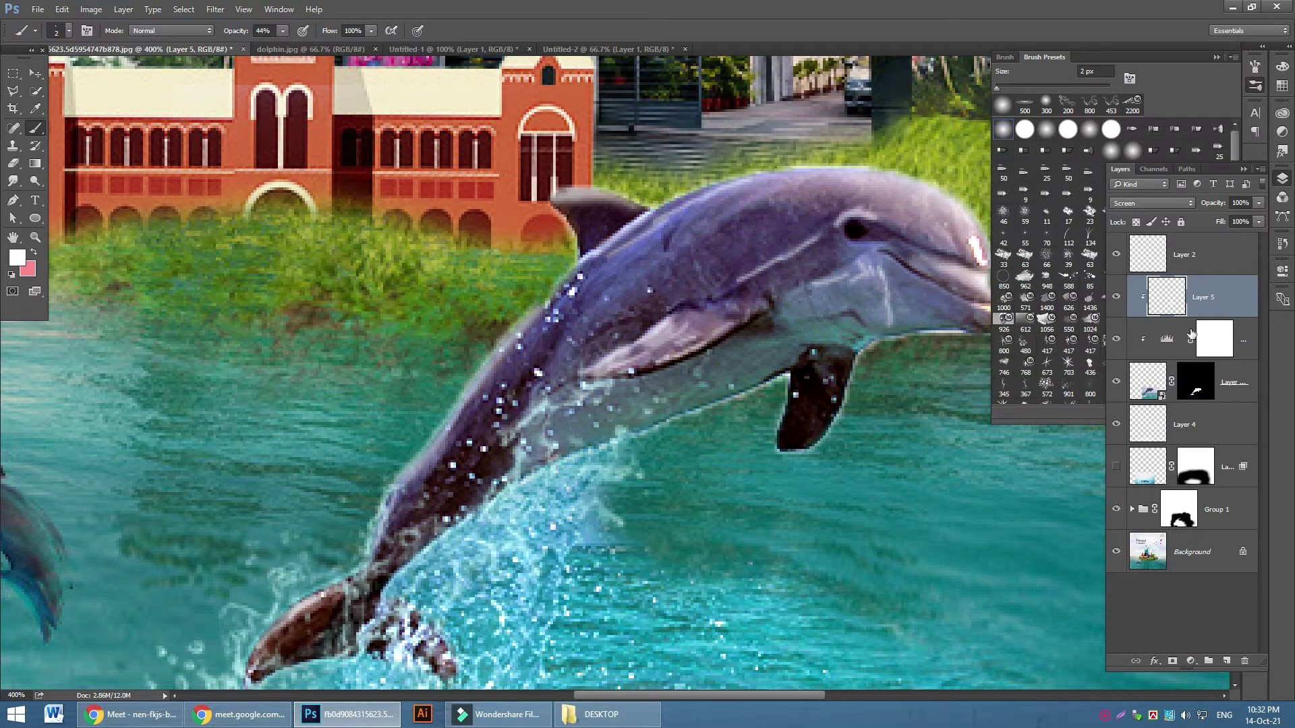
pyautogui.click(1244, 342)
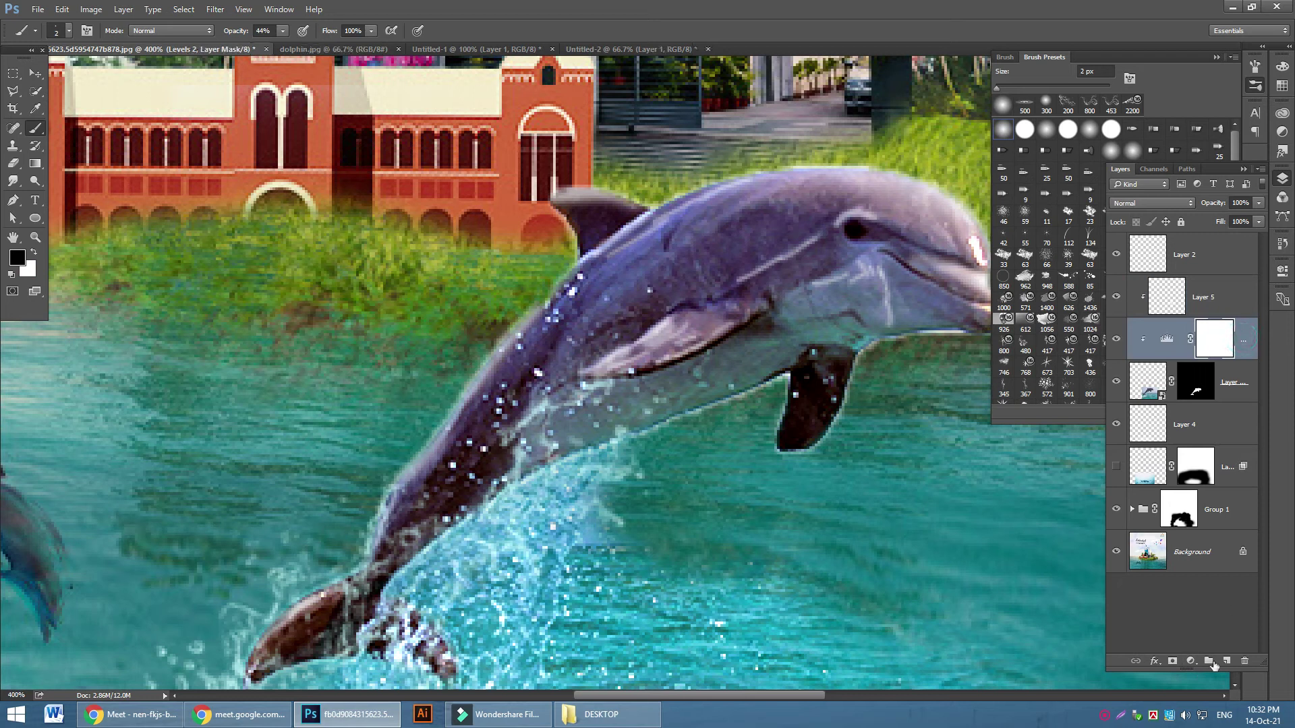
# Add Layer 6 in Multiply mode, sample a dark dolphin tone, and set brush opacity to 17%
pyautogui.click(1225, 663)
pyautogui.click(1151, 202)
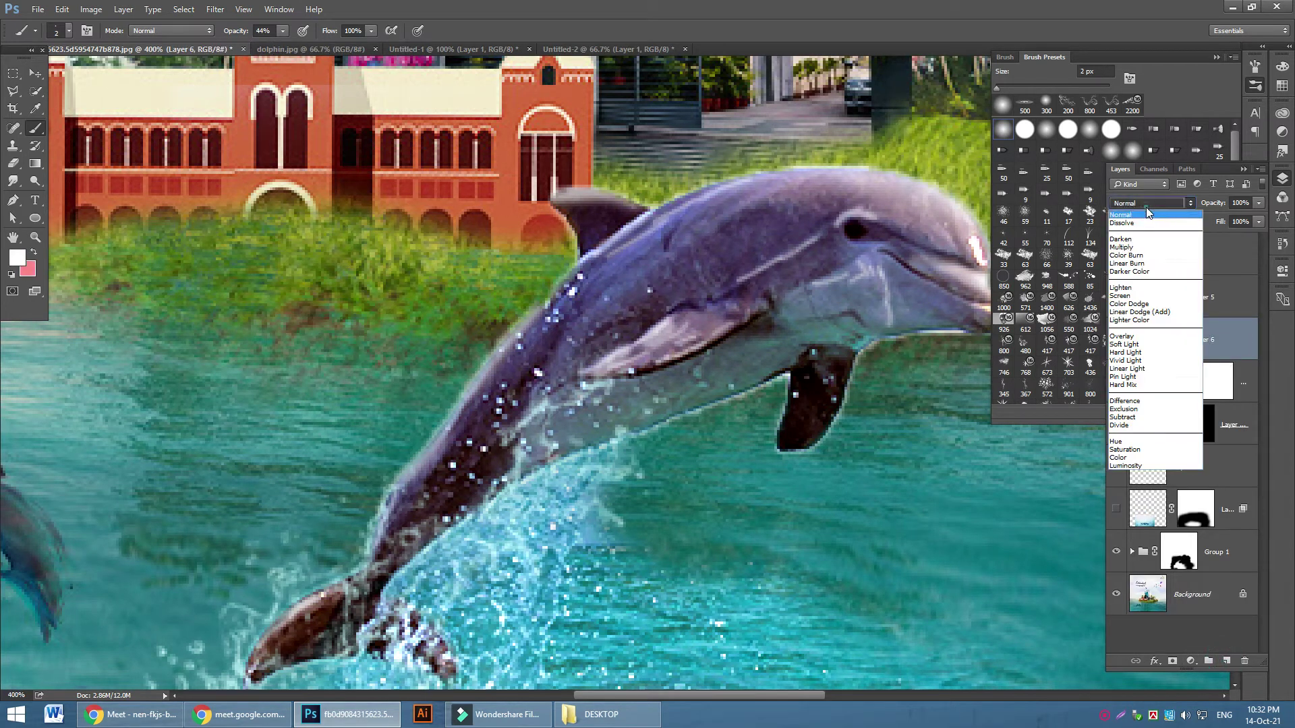
pyautogui.click(1146, 247)
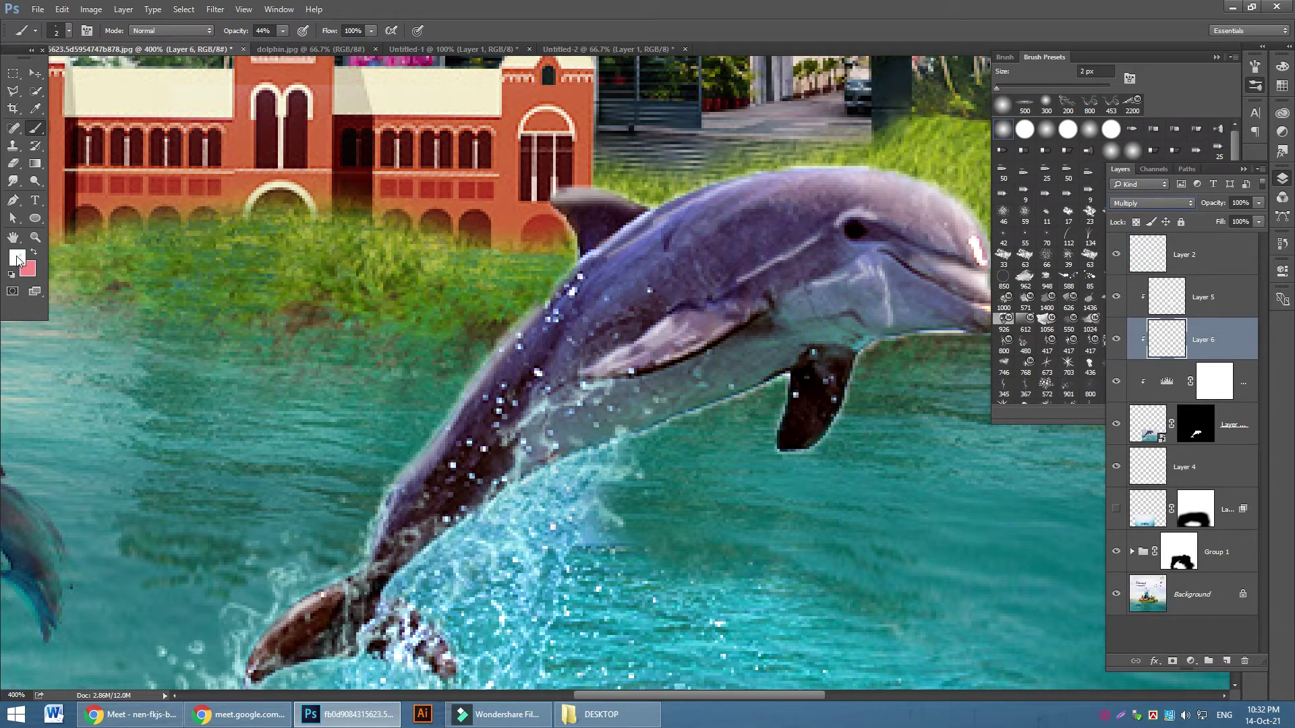
pyautogui.click(16, 257)
pyautogui.click(483, 429)
pyautogui.press(']')
pyautogui.press(']')
pyautogui.press(']')
pyautogui.press(']')
pyautogui.press(']')
pyautogui.press(']')
pyautogui.press(']')
pyautogui.moveTo(282, 30); pyautogui.dragTo(264, 44)
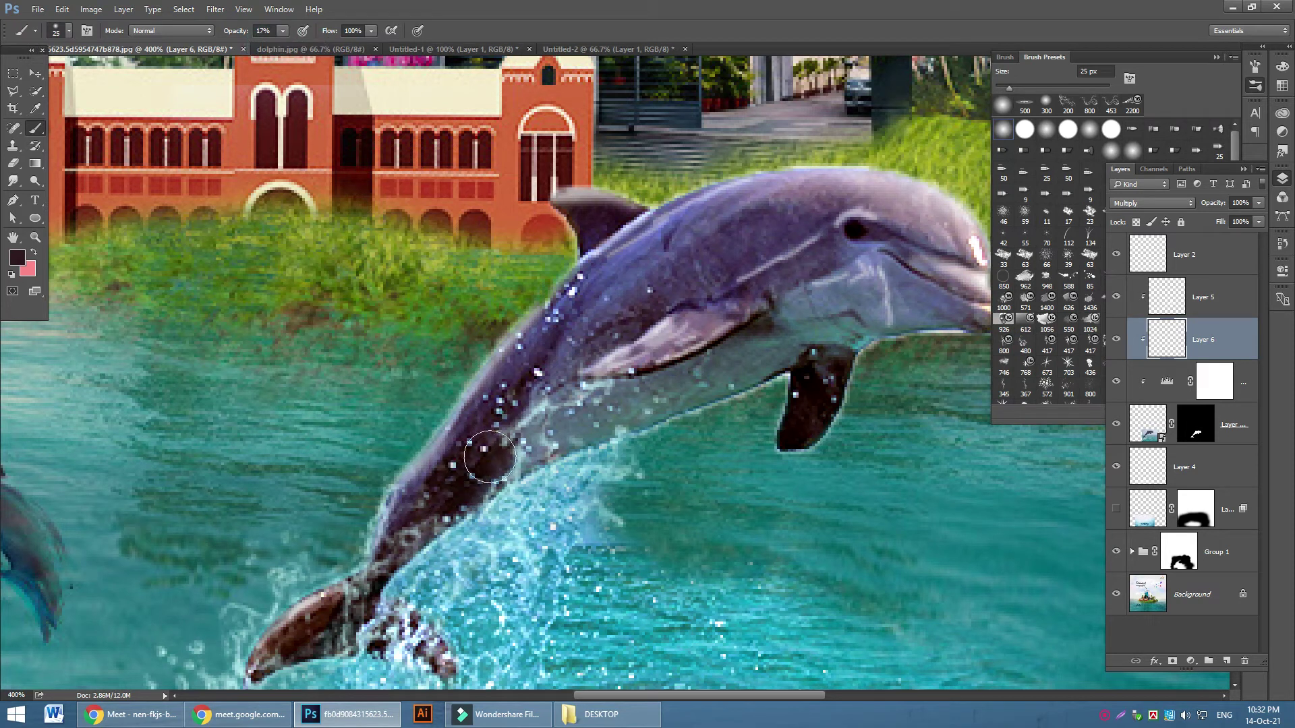
# Paint soft shadow along the dolphin's lower body, under the pectoral fin and along the belly
pyautogui.moveTo(416, 559)
pyautogui.mouseDown()
pyautogui.moveTo(388, 628)
pyautogui.moveTo(358, 628)
pyautogui.moveTo(270, 669)
pyautogui.mouseUp()
pyautogui.press('[')
pyautogui.press('[')
pyautogui.press('[')
pyautogui.press('[')
pyautogui.moveTo(745, 328)
pyautogui.mouseDown()
pyautogui.moveTo(791, 306)
pyautogui.moveTo(565, 454)
pyautogui.moveTo(720, 391)
pyautogui.mouseUp()
pyautogui.press(']')
pyautogui.press(']')
pyautogui.moveTo(769, 349)
pyautogui.mouseDown()
pyautogui.moveTo(527, 459)
pyautogui.moveTo(578, 356)
pyautogui.moveTo(742, 253)
pyautogui.moveTo(702, 280)
pyautogui.moveTo(819, 245)
pyautogui.moveTo(769, 229)
pyautogui.moveTo(549, 358)
pyautogui.mouseUp()
# Dab small 3–6 px shading strokes around the dolphin's eye and head
pyautogui.press('[')
pyautogui.press('[')
pyautogui.press('[')
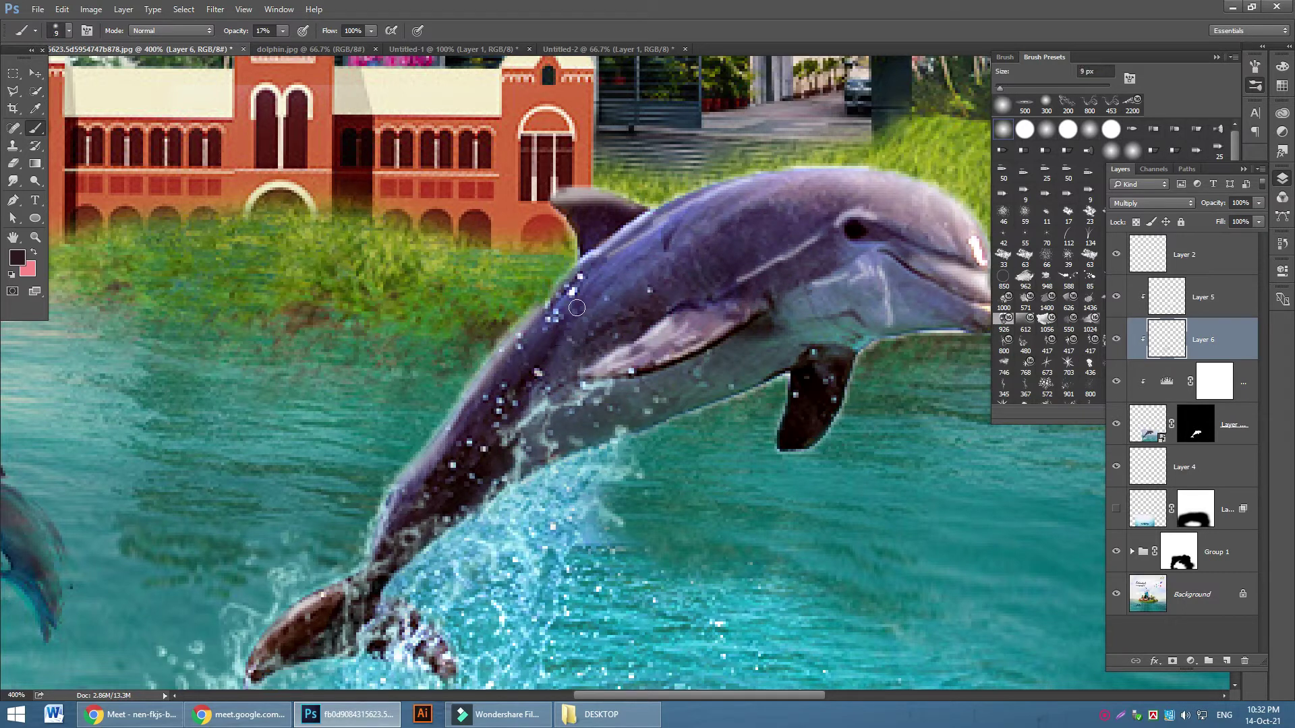
pyautogui.press(']')
pyautogui.press(']')
pyautogui.press(']')
pyautogui.press('[')
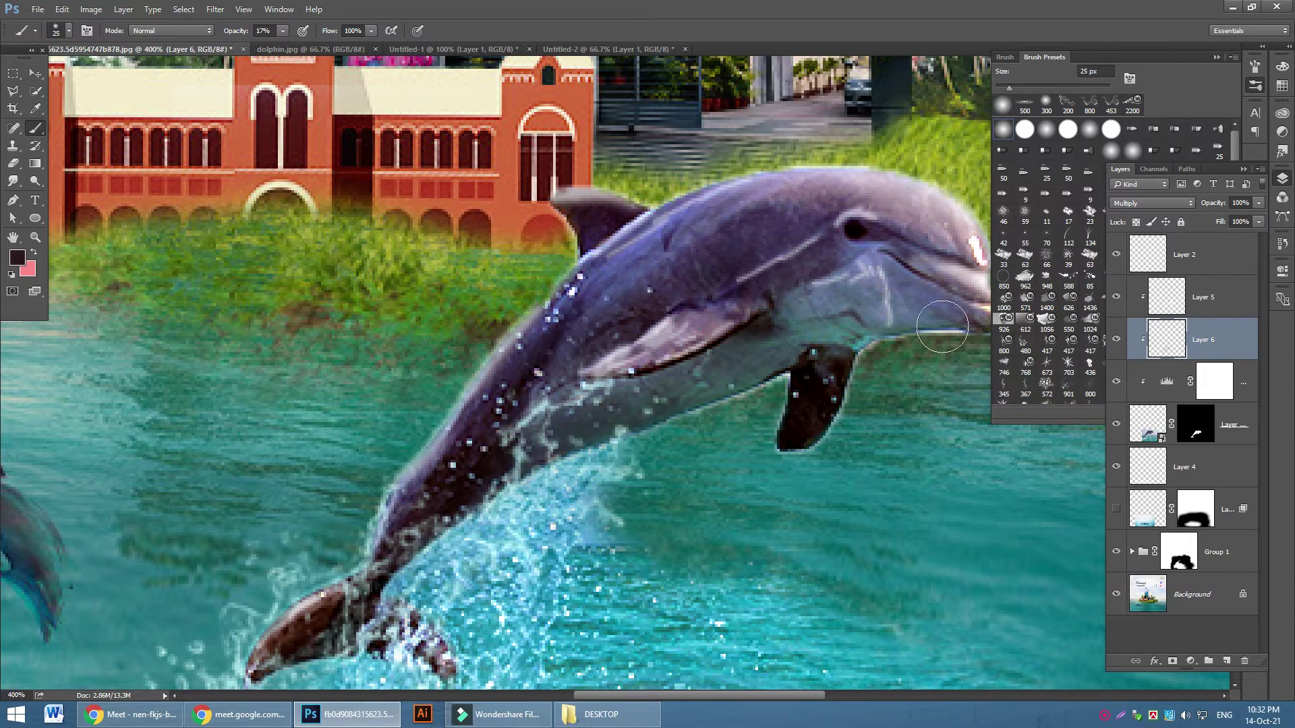
pyautogui.press('[')
pyautogui.press('[')
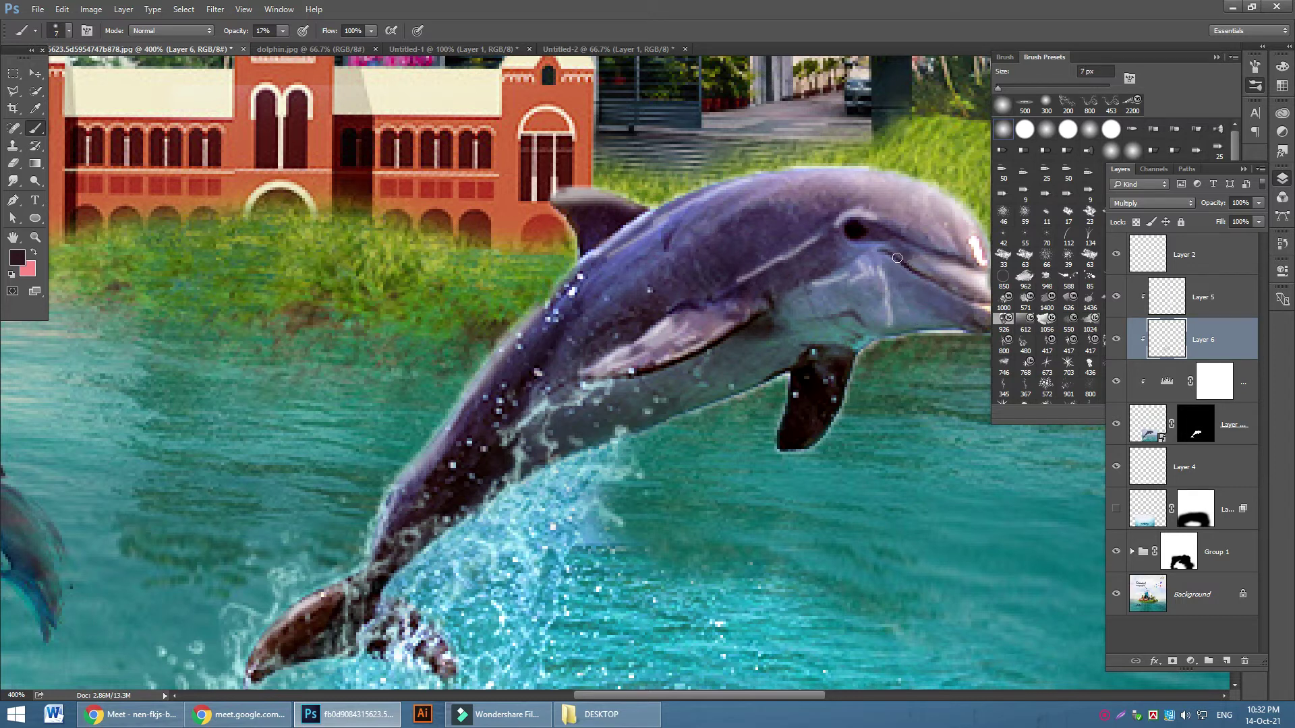
pyautogui.press('[')
pyautogui.click(877, 245)
pyautogui.press(']')
pyautogui.click(822, 259)
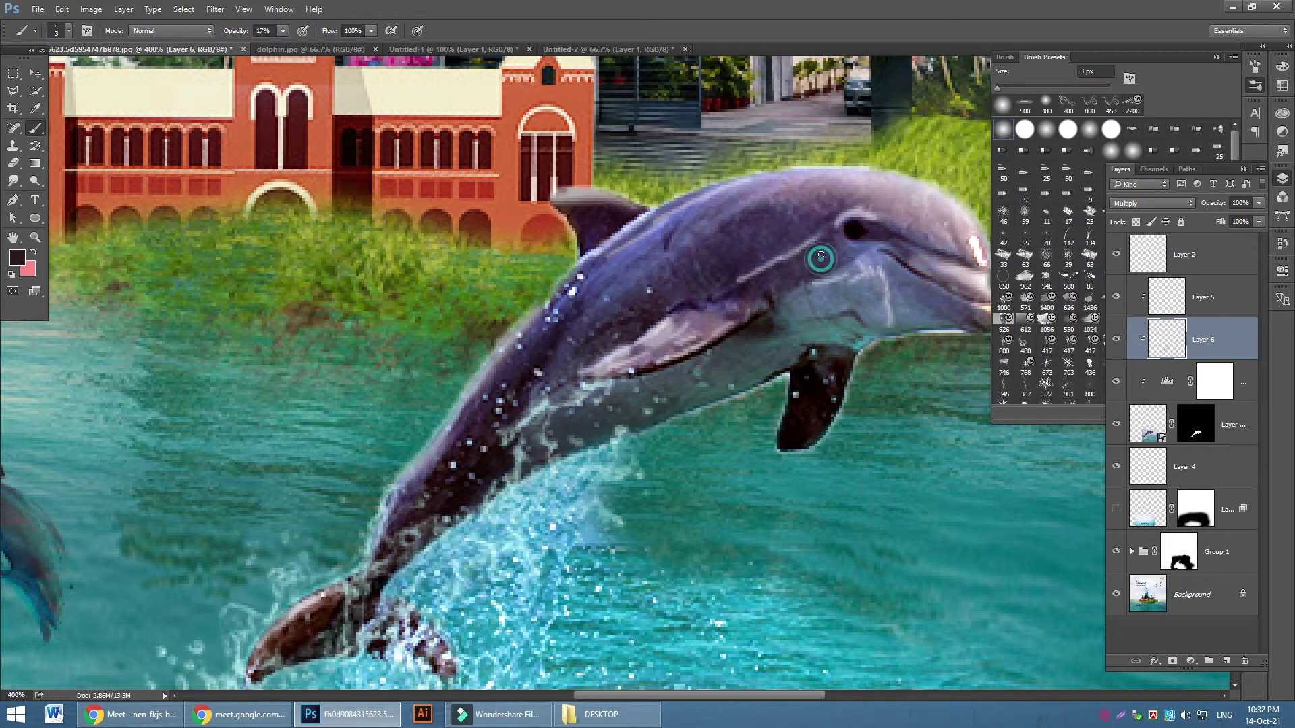
pyautogui.press(']')
pyautogui.press(']')
pyautogui.click(831, 260)
pyautogui.click(816, 248)
pyautogui.click(762, 291)
pyautogui.click(772, 240)
pyautogui.press('[')
pyautogui.press('[')
pyautogui.press('[')
pyautogui.click(722, 268)
pyautogui.click(714, 241)
pyautogui.click(703, 257)
# Shade the dolphin's chin, fin base and the fin's lower edge
pyautogui.click(686, 266)
pyautogui.click(678, 281)
pyautogui.click(844, 339)
pyautogui.click(828, 320)
pyautogui.click(844, 352)
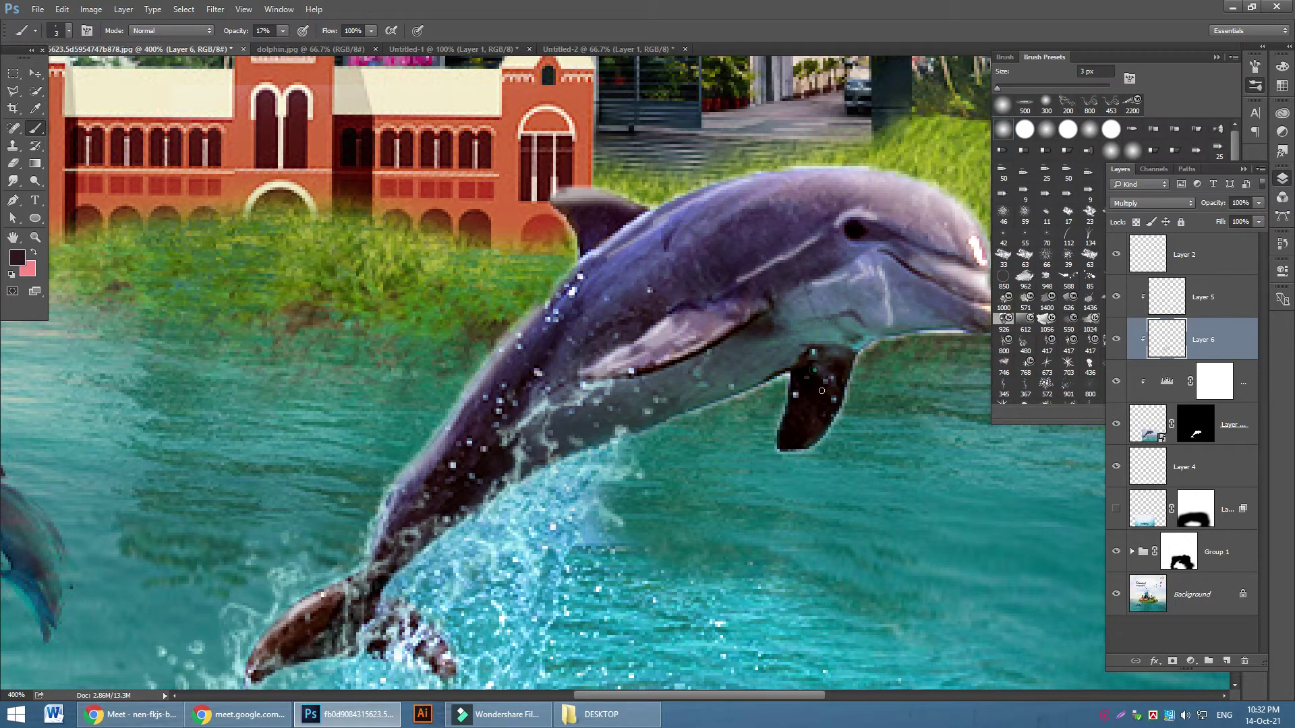
pyautogui.click(783, 418)
pyautogui.press(']')
pyautogui.press(']')
pyautogui.press(']')
pyautogui.press(']')
pyautogui.click(777, 451)
# Zoom out and toggle Layer 6 on and off to judge the shading
pyautogui.hotkey('ctrl', '-')
pyautogui.hotkey('ctrl', '-')
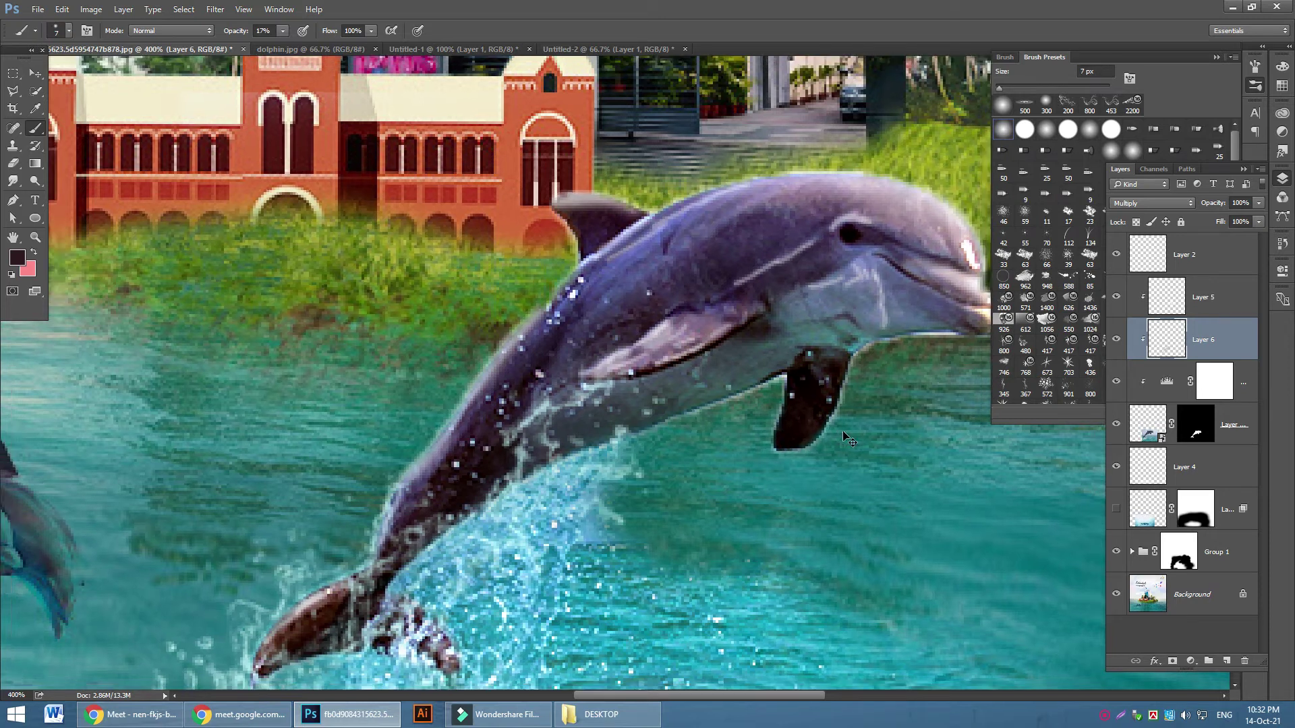
pyautogui.click(1118, 341)
pyautogui.click(1118, 341)
pyautogui.click(1118, 341)
pyautogui.click(1117, 340)
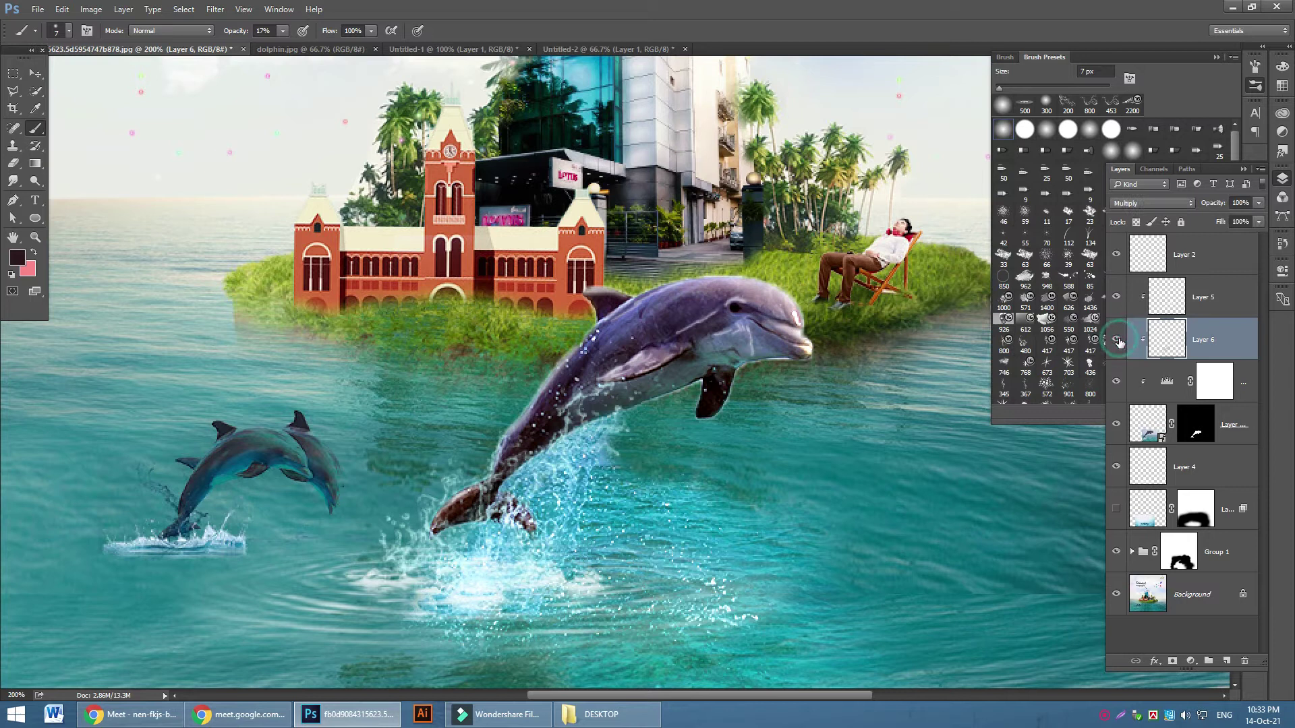
pyautogui.click(1118, 341)
pyautogui.click(1117, 340)
pyautogui.click(1116, 299)
pyautogui.click(1116, 299)
pyautogui.click(1116, 299)
pyautogui.click(1116, 299)
pyautogui.click(1116, 299)
pyautogui.click(1116, 299)
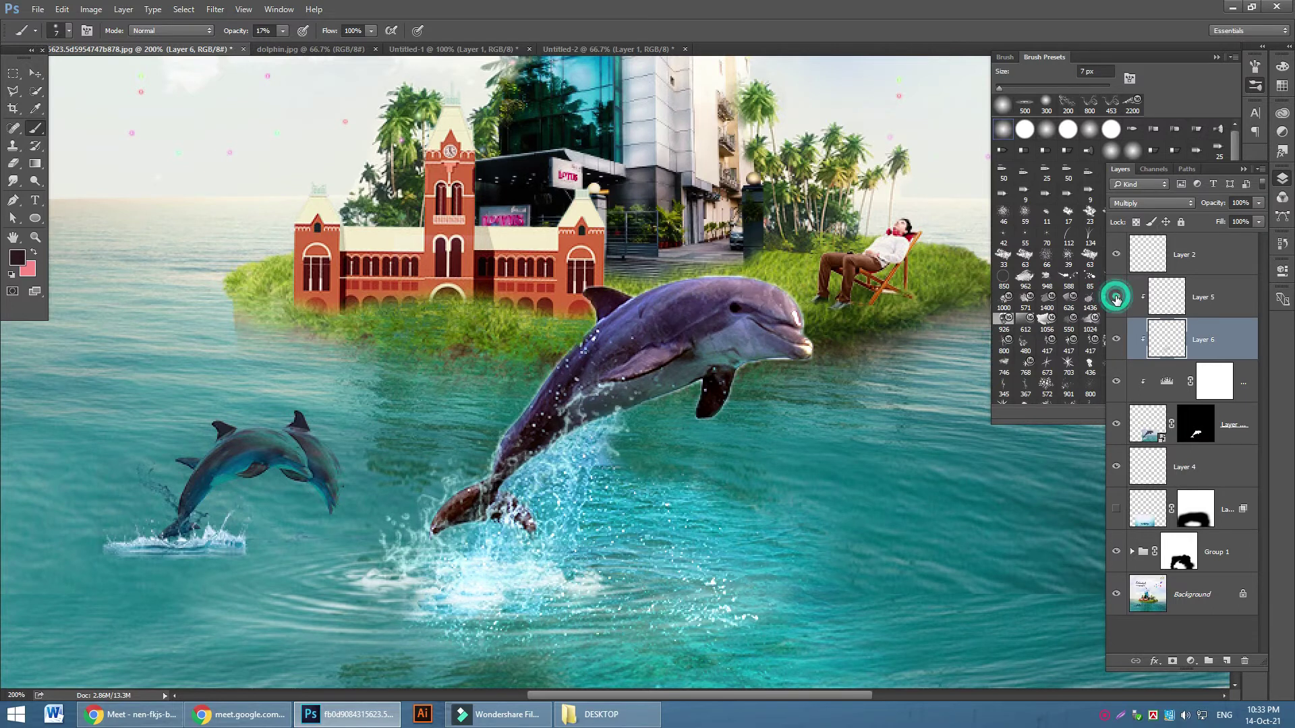
pyautogui.click(1116, 300)
pyautogui.click(1116, 300)
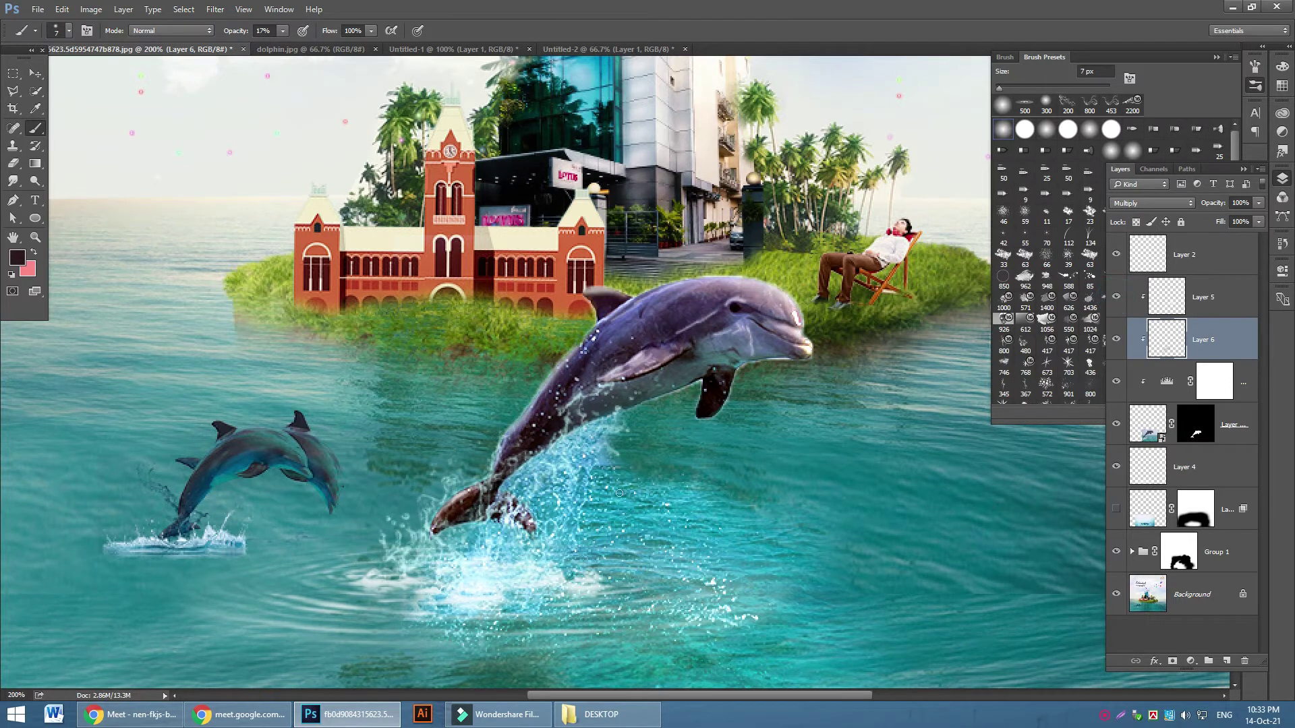
pyautogui.scroll(-2, 619, 493)
pyautogui.scroll(-2, 619, 493)
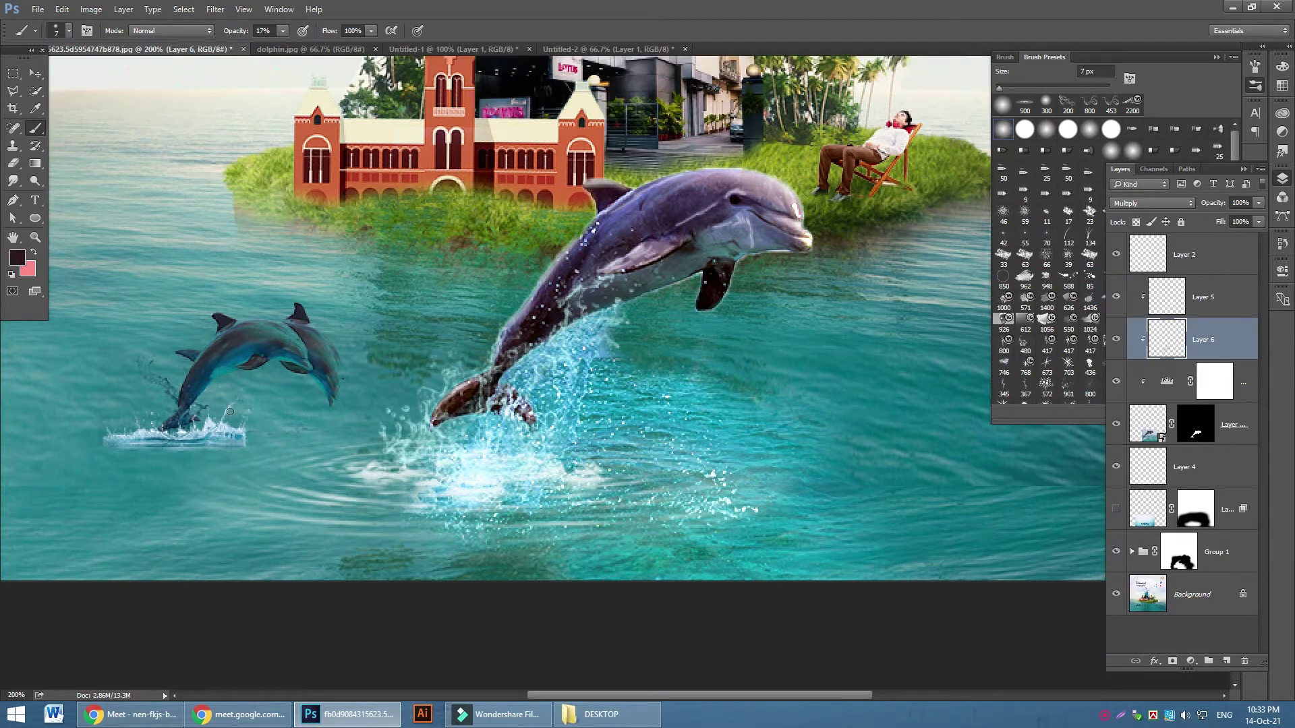
pyautogui.press('z')
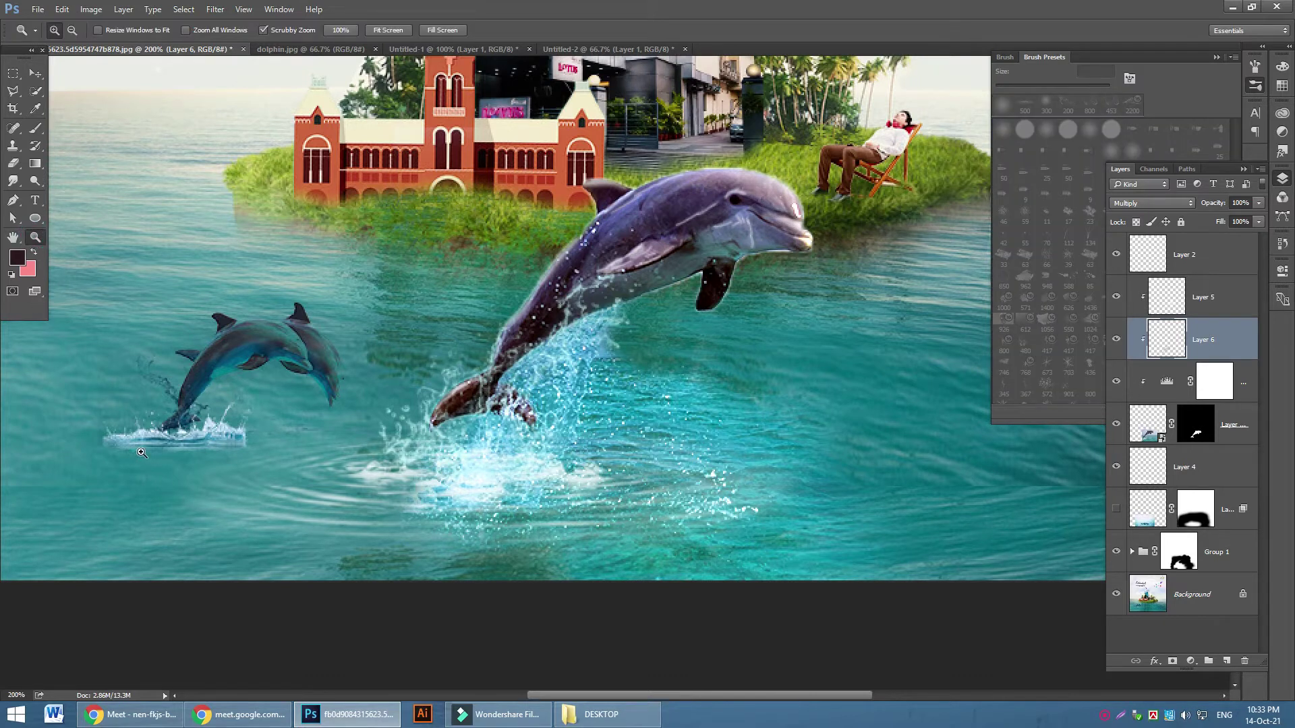
pyautogui.moveTo(133, 451); pyautogui.dragTo(170, 463)
pyautogui.moveTo(512, 445)
pyautogui.mouseDown()
pyautogui.moveTo(483, 451)
pyautogui.moveTo(526, 445)
pyautogui.mouseUp()
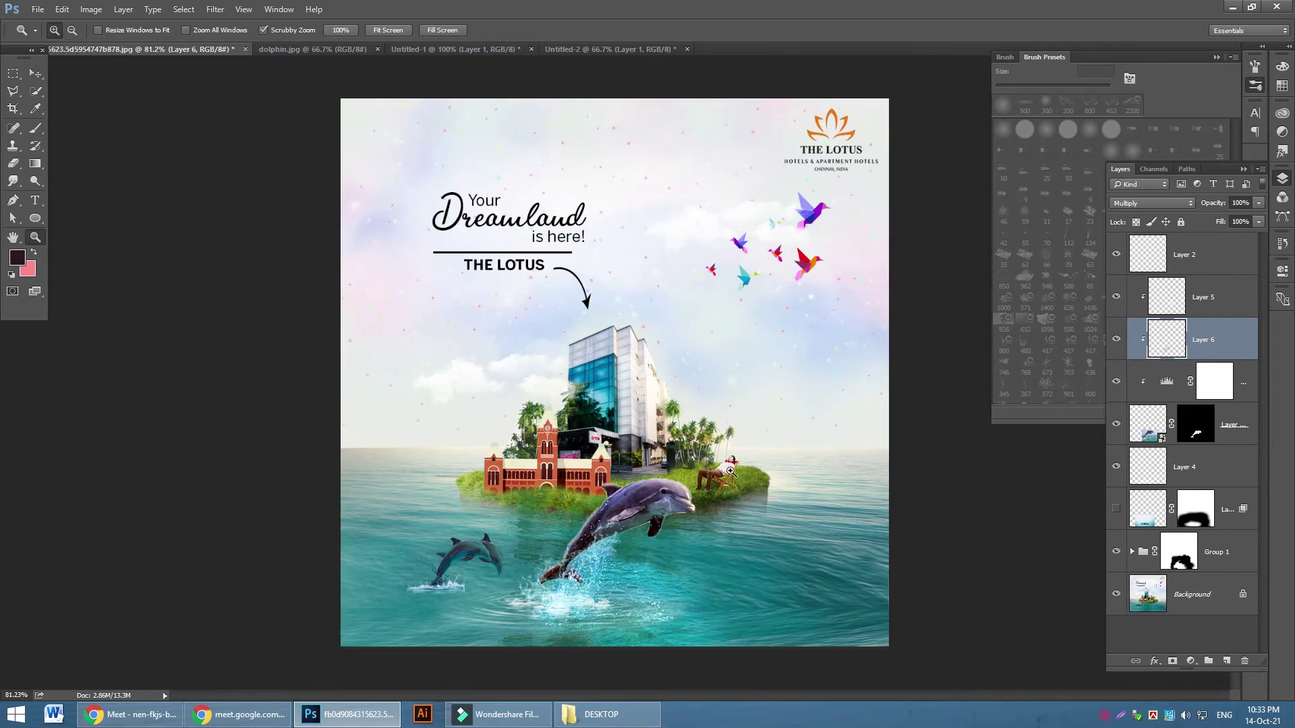
pyautogui.moveTo(730, 477); pyautogui.dragTo(696, 406)
# Group Layer 5 down through the dolphin layer with Ctrl+G, then toggle Group 2 to check it
pyautogui.click(696, 407)
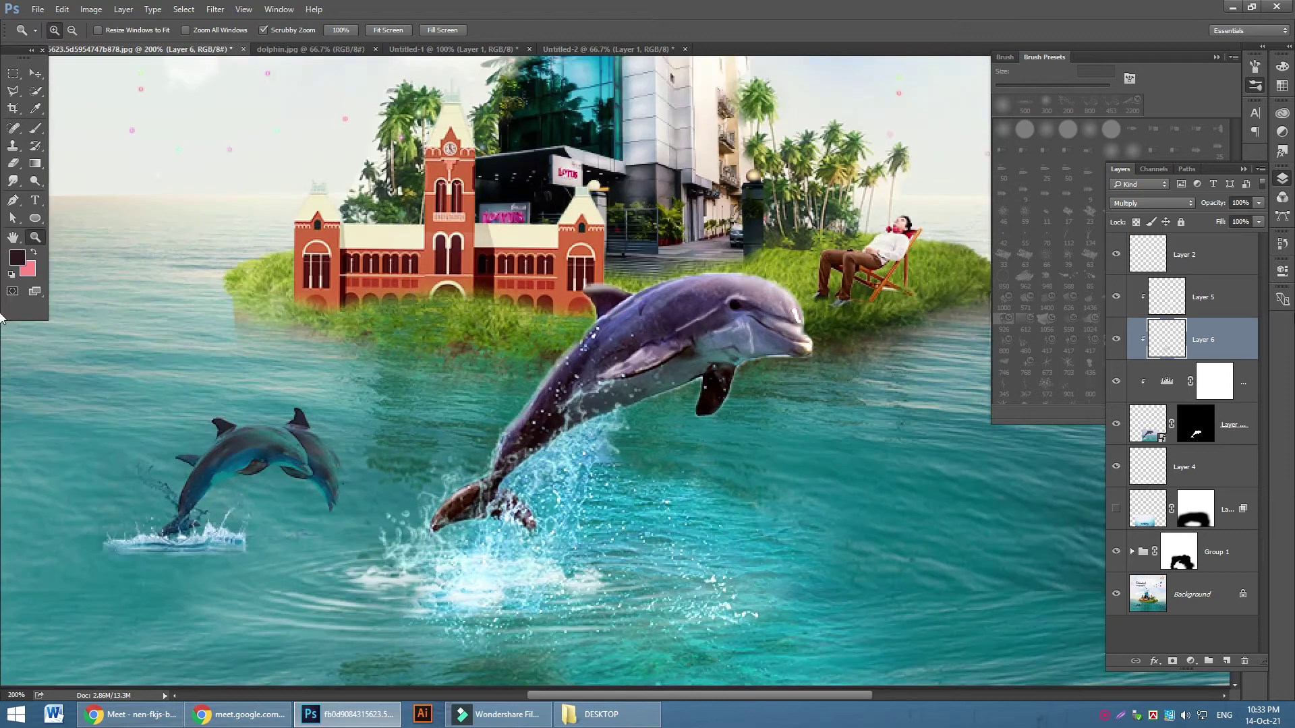
pyautogui.click(1207, 288)
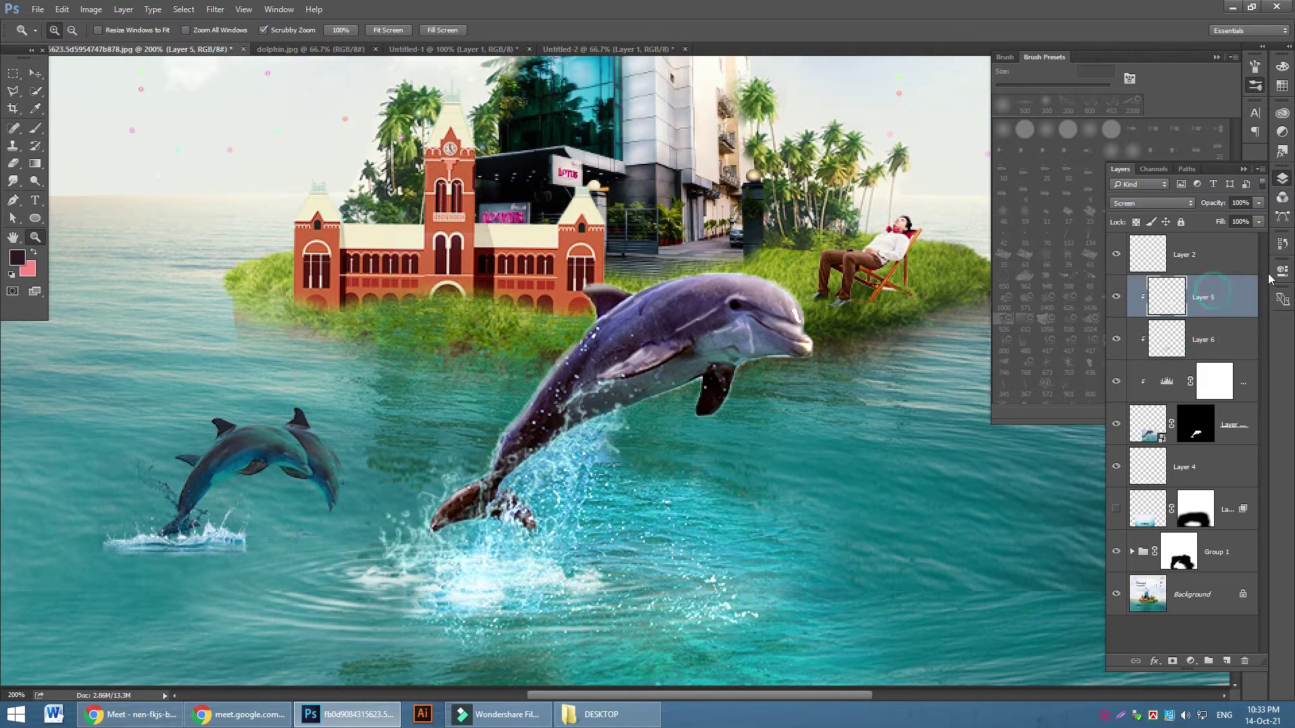
pyautogui.keyDown('shift'); pyautogui.click(1249, 424); pyautogui.keyUp('shift')
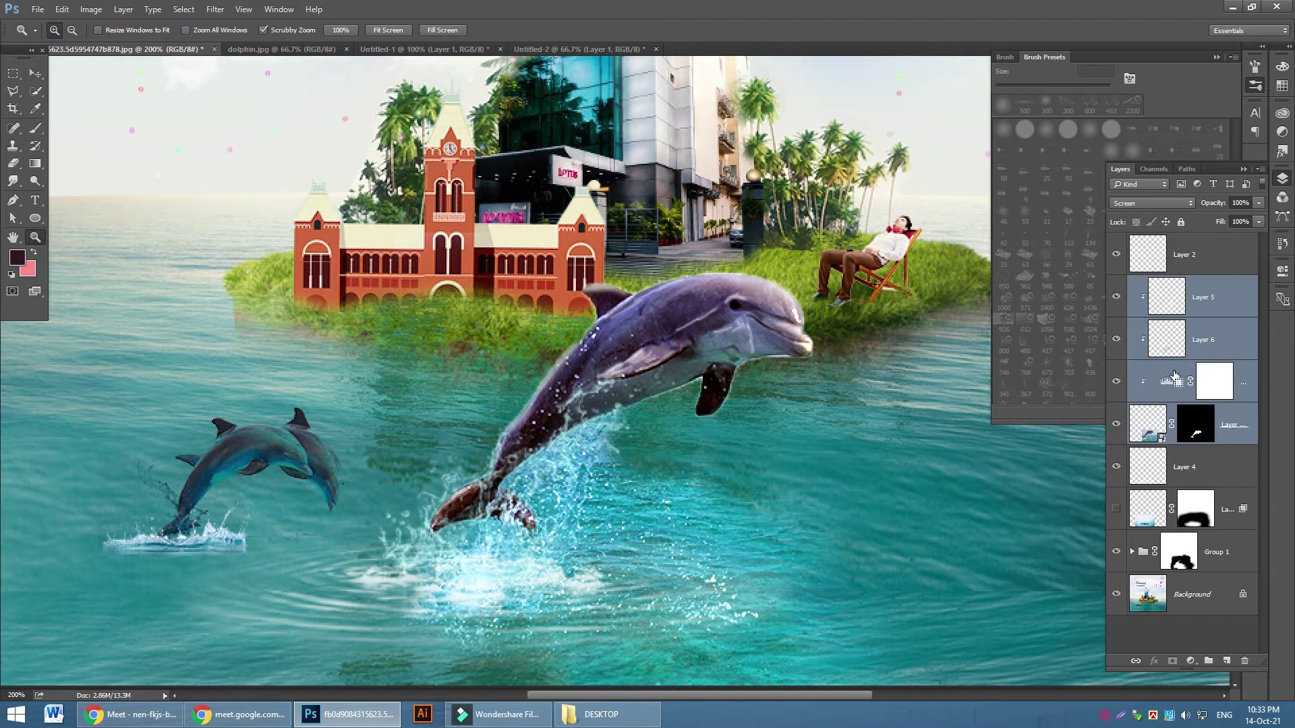
pyautogui.hotkey('ctrl', 'g')
pyautogui.click(1113, 284)
pyautogui.click(1113, 284)
pyautogui.click(1113, 283)
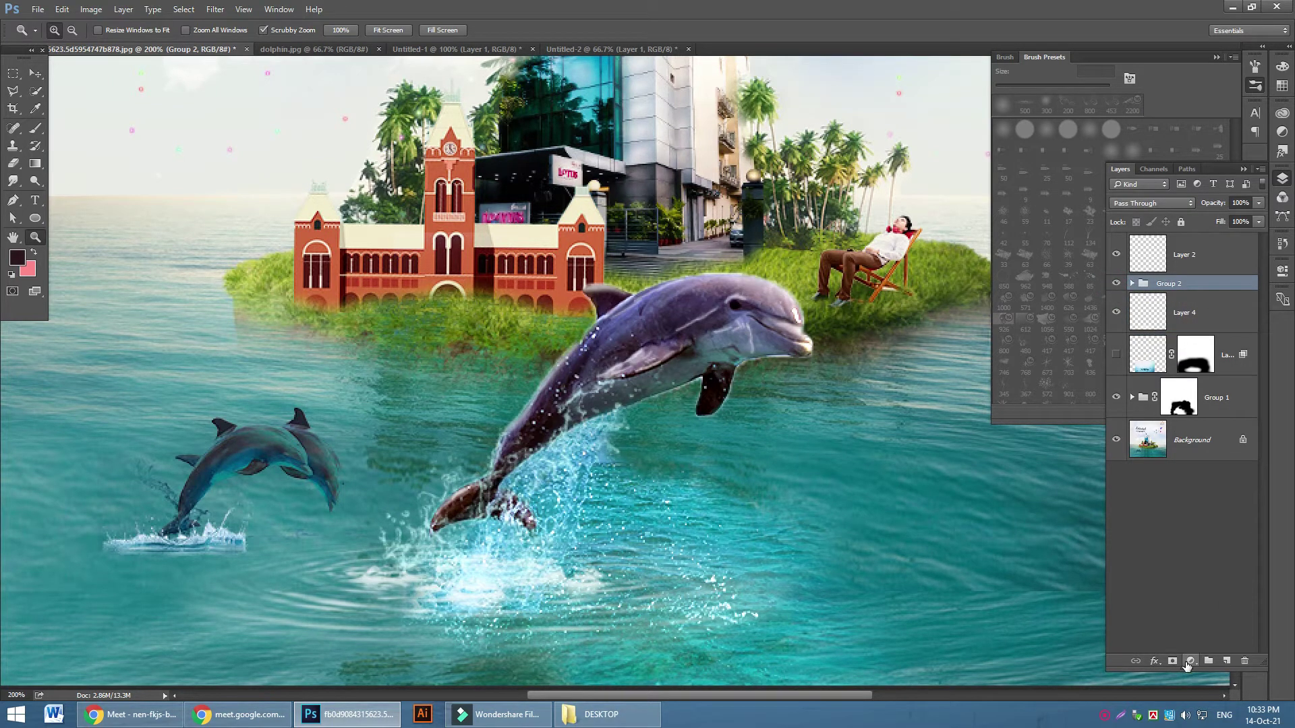
pyautogui.click(1188, 661)
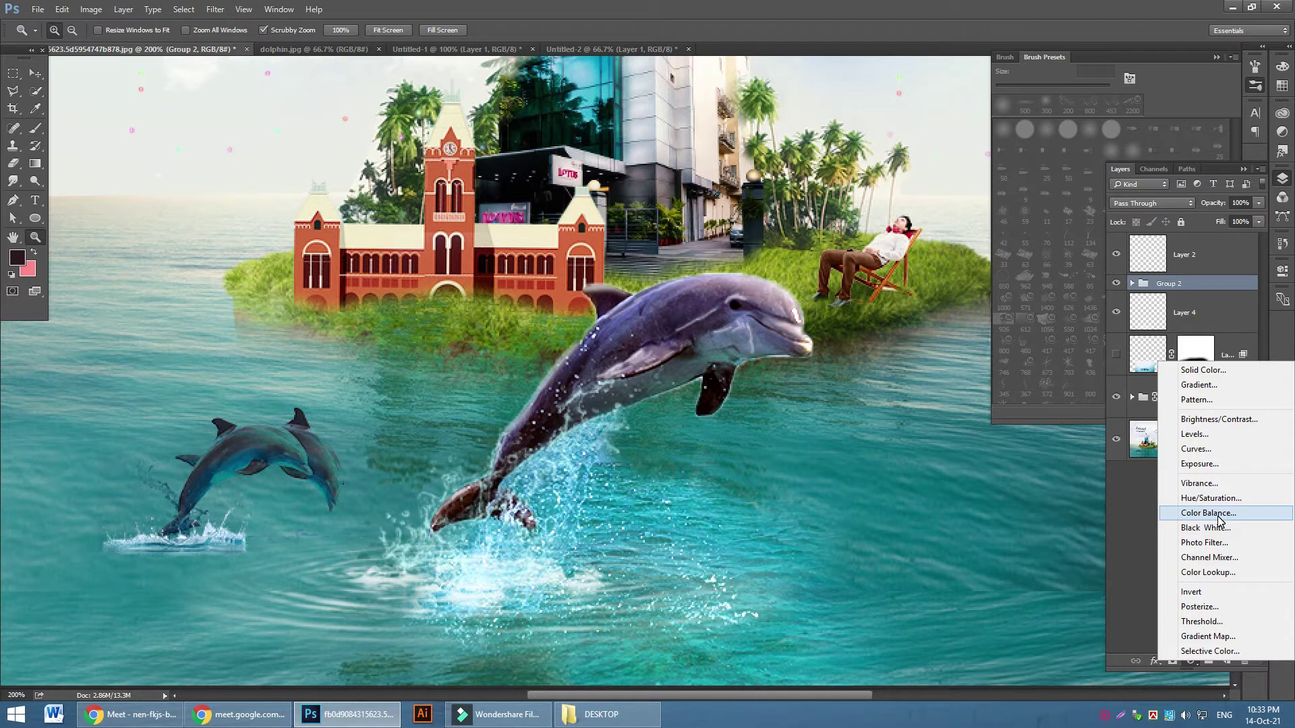
# Add a Color Balance clipped to Group 2, shifting midtones toward cyan and shadows to -22, -7, +19
pyautogui.click(1218, 516)
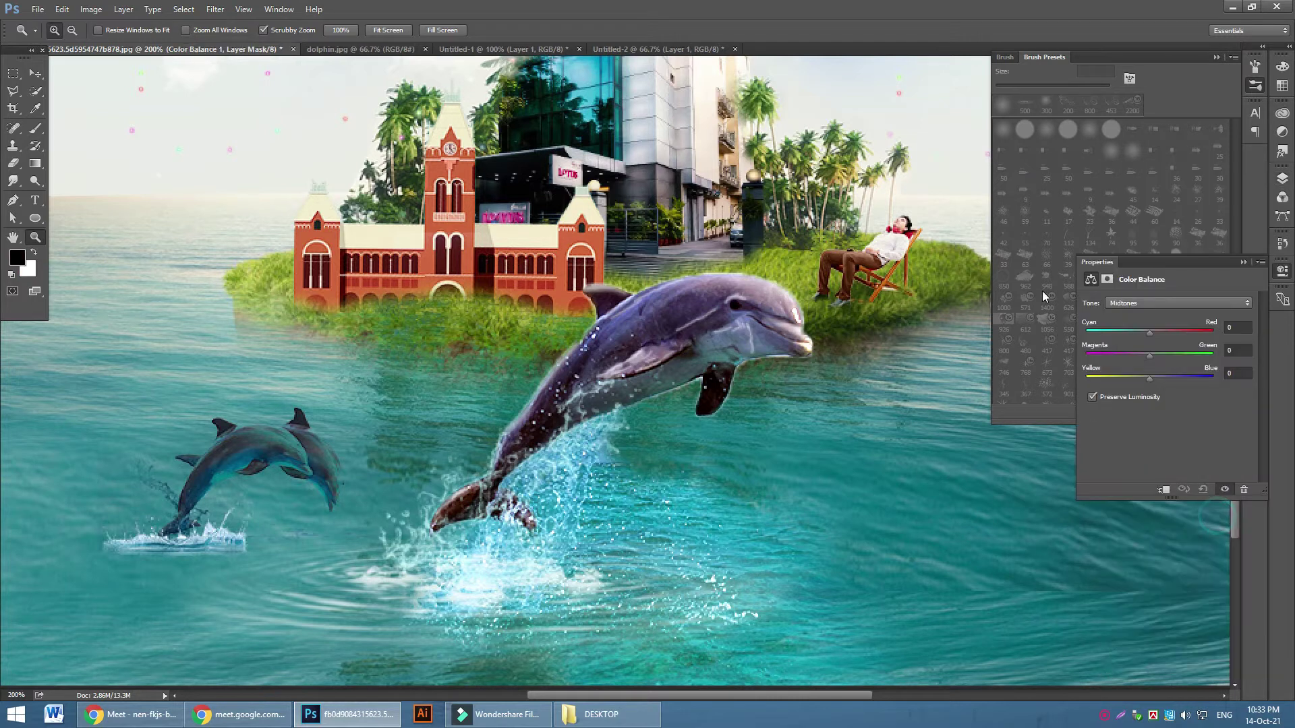
pyautogui.click(1164, 490)
pyautogui.moveTo(1147, 331); pyautogui.dragTo(1168, 383)
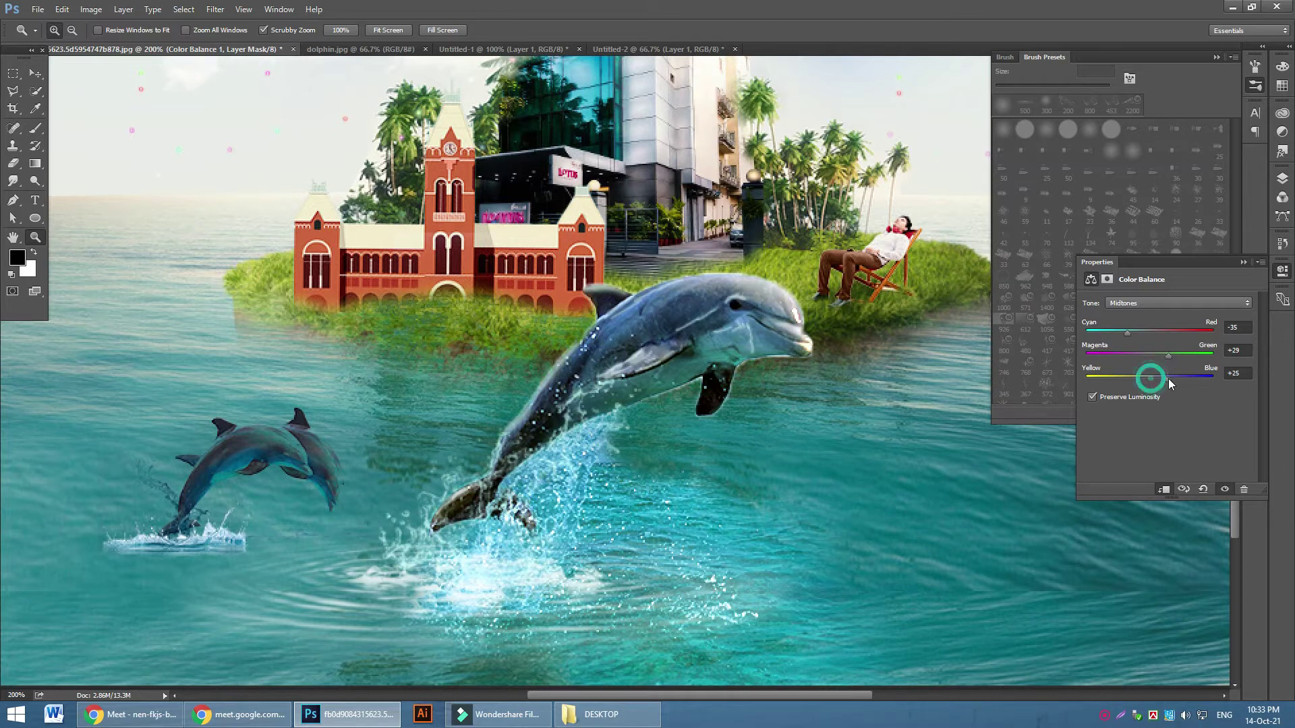
pyautogui.click(1143, 305)
pyautogui.click(1133, 313)
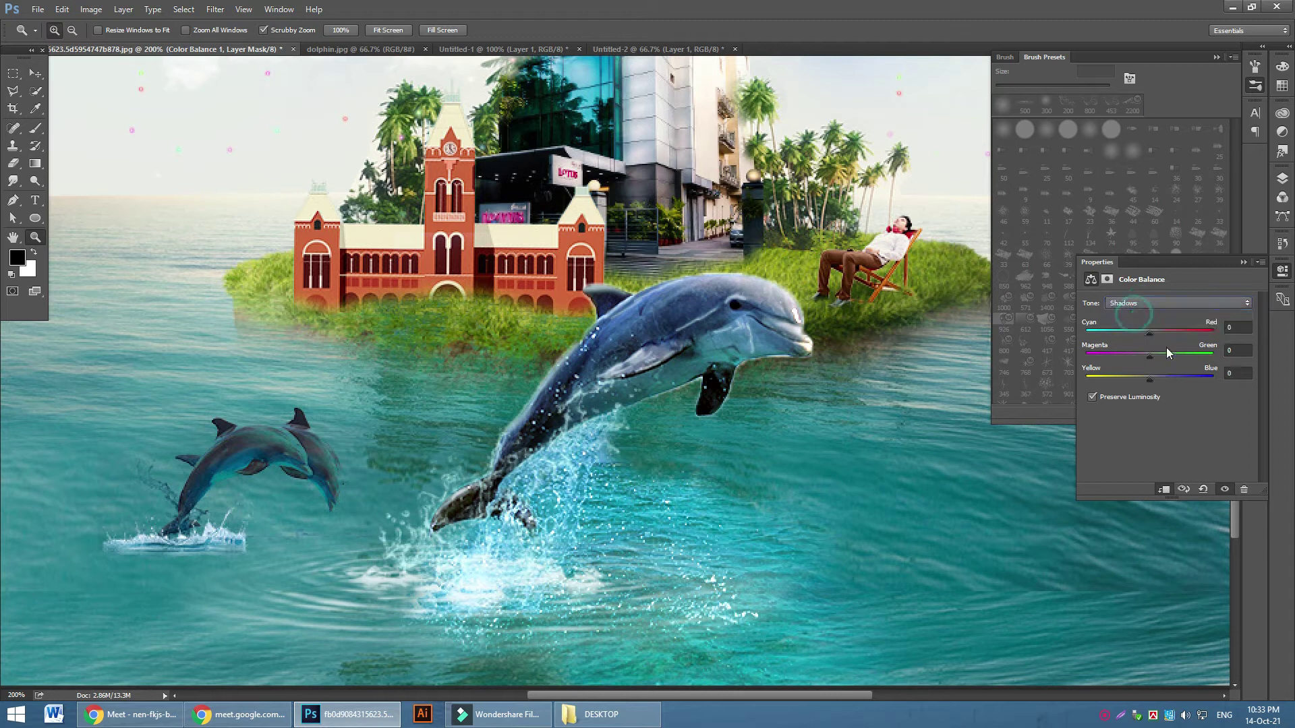
pyautogui.moveTo(1130, 333)
pyautogui.mouseDown()
pyautogui.moveTo(1164, 333)
pyautogui.moveTo(1151, 333)
pyautogui.mouseUp()
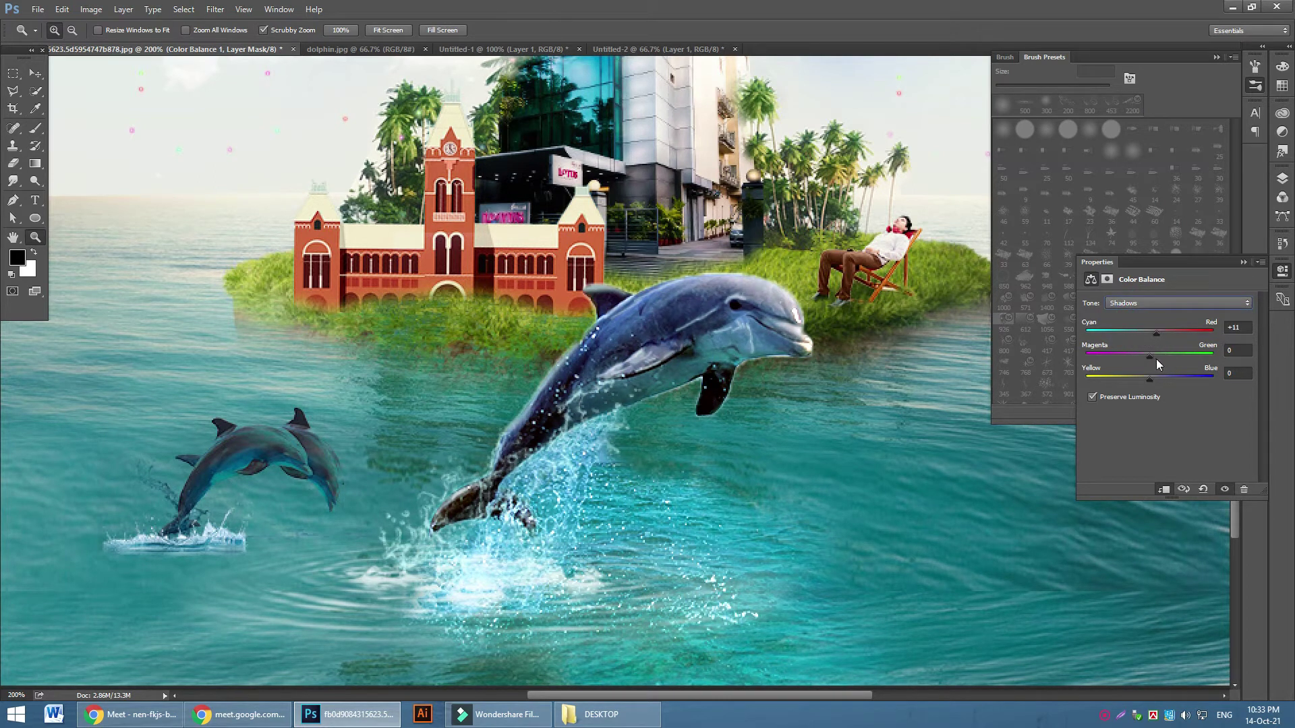
pyautogui.moveTo(1149, 381); pyautogui.dragTo(1160, 380)
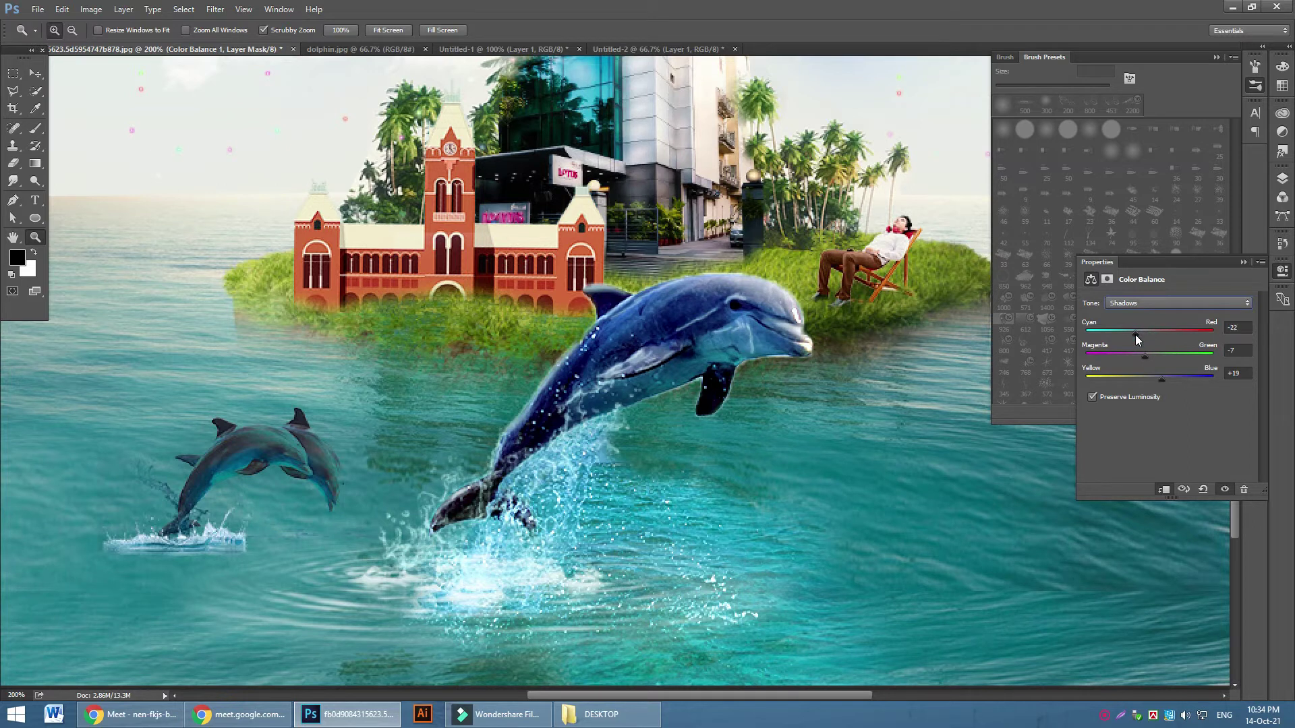
# Set the Color Balance highlights to +8, +38, -1 and return to the Layers panel
pyautogui.click(1163, 305)
pyautogui.click(1155, 330)
pyautogui.moveTo(1145, 332); pyautogui.dragTo(1147, 383)
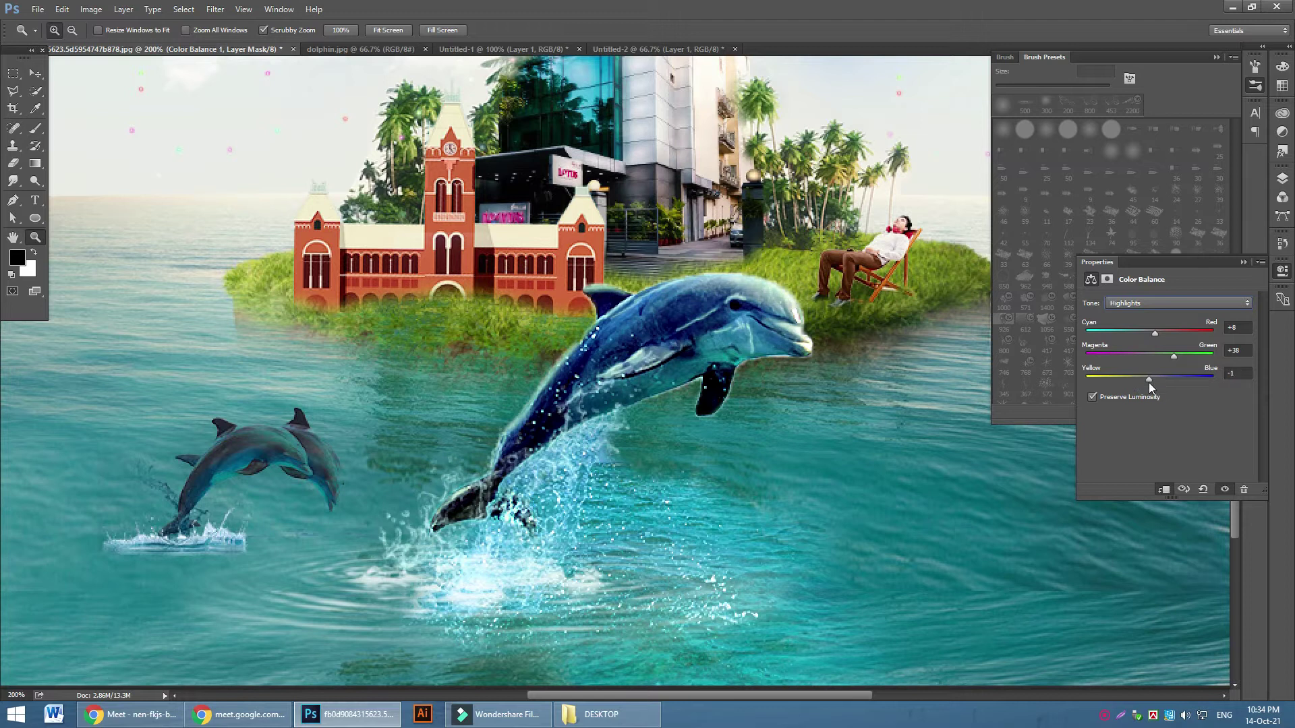
pyautogui.click(1243, 261)
pyautogui.click(1282, 177)
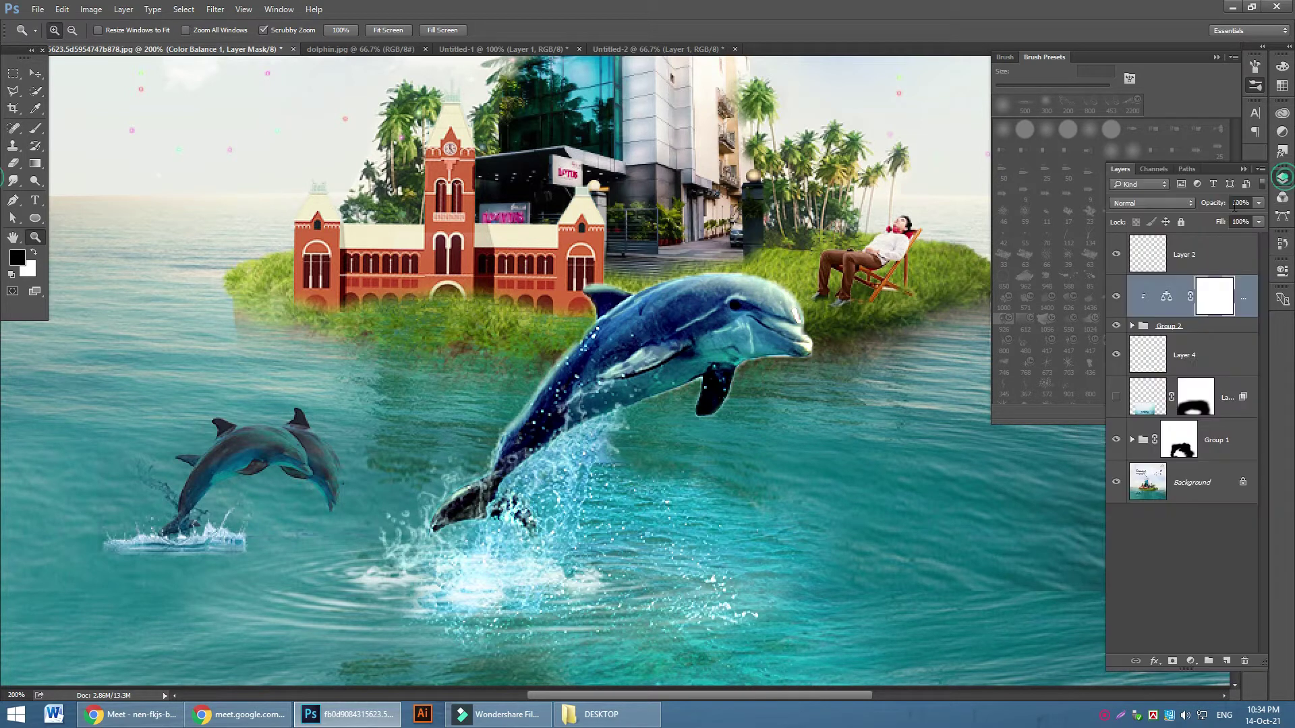
pyautogui.click(1117, 298)
pyautogui.click(1116, 298)
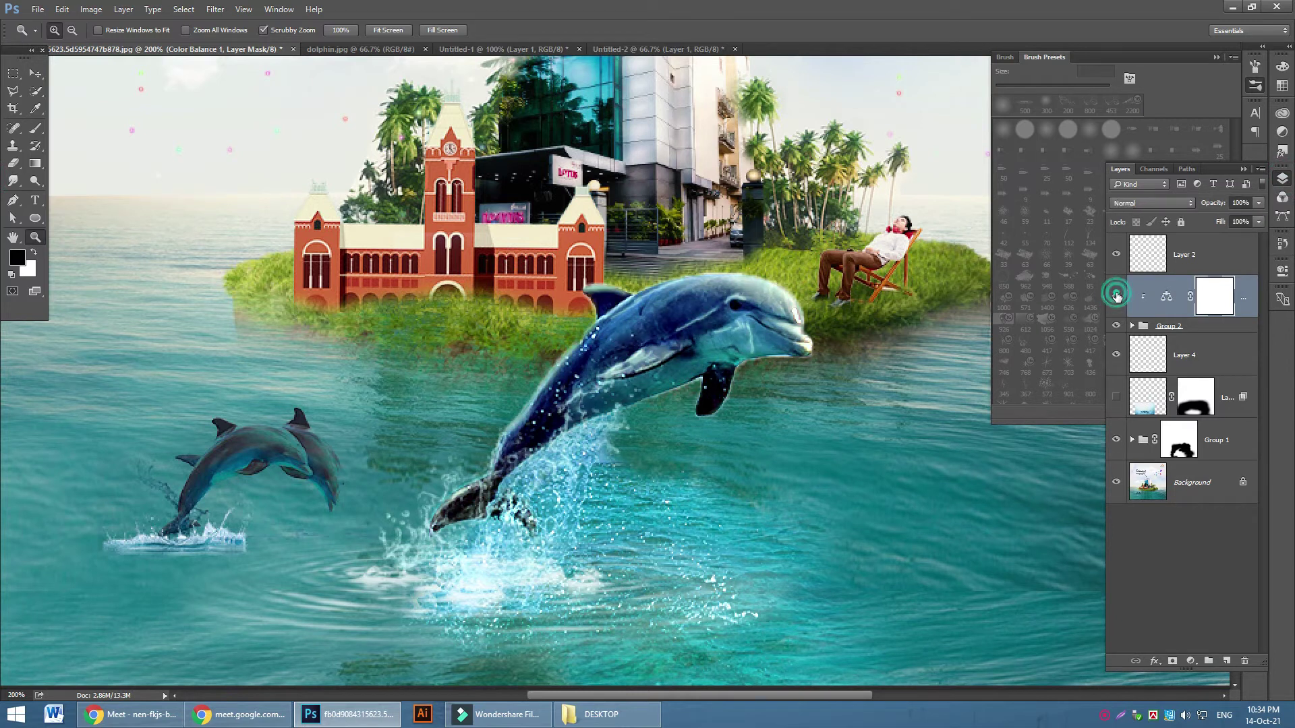
pyautogui.click(1117, 298)
pyautogui.click(1116, 297)
pyautogui.keyDown('alt'); pyautogui.click(497, 406); pyautogui.keyUp('alt')
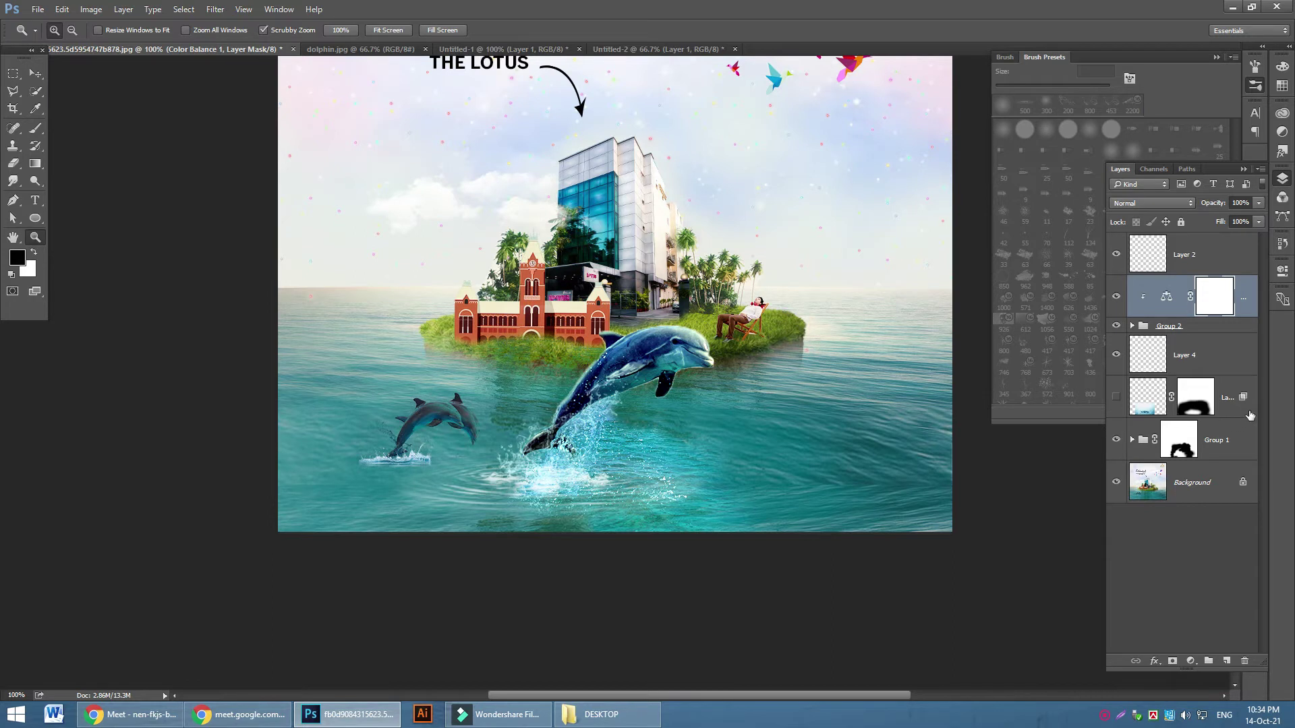
pyautogui.keyDown('shift'); pyautogui.click(1215, 360); pyautogui.keyUp('shift')
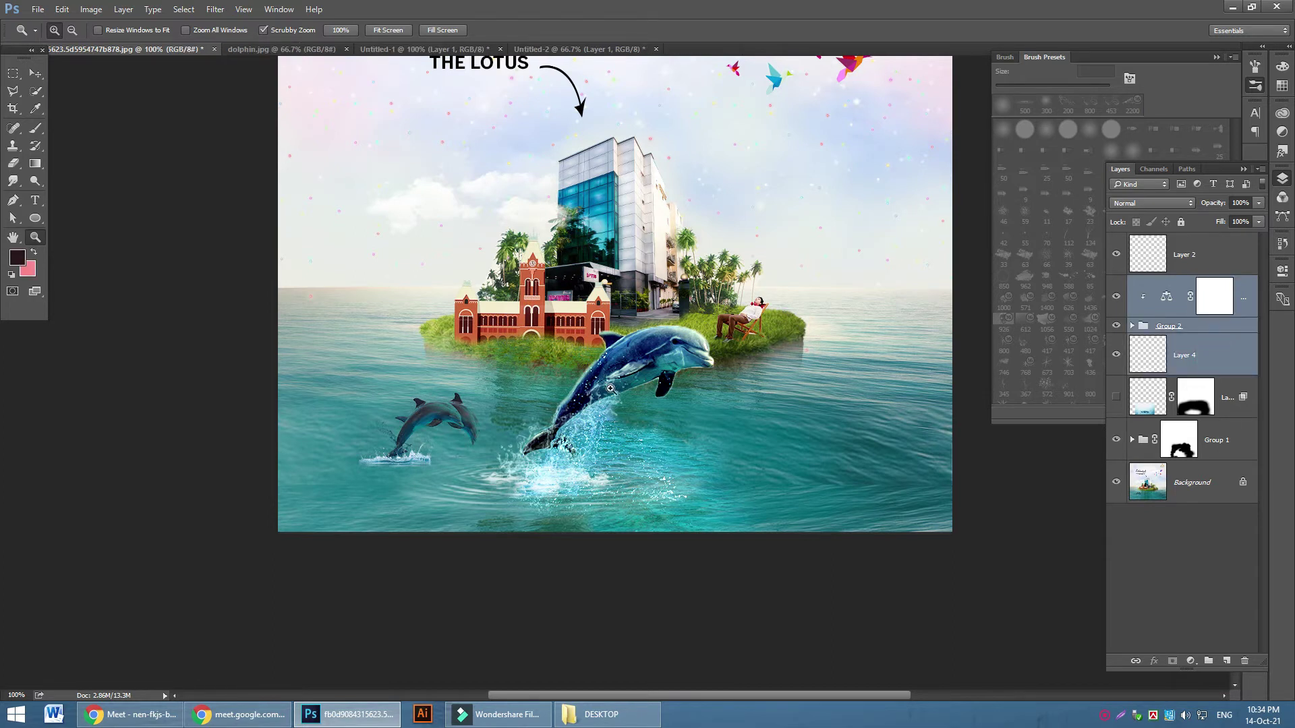
pyautogui.hotkey('ctrl', 't')
pyautogui.moveTo(828, 261); pyautogui.dragTo(809, 246)
pyautogui.hotkey('ctrl', 'z')
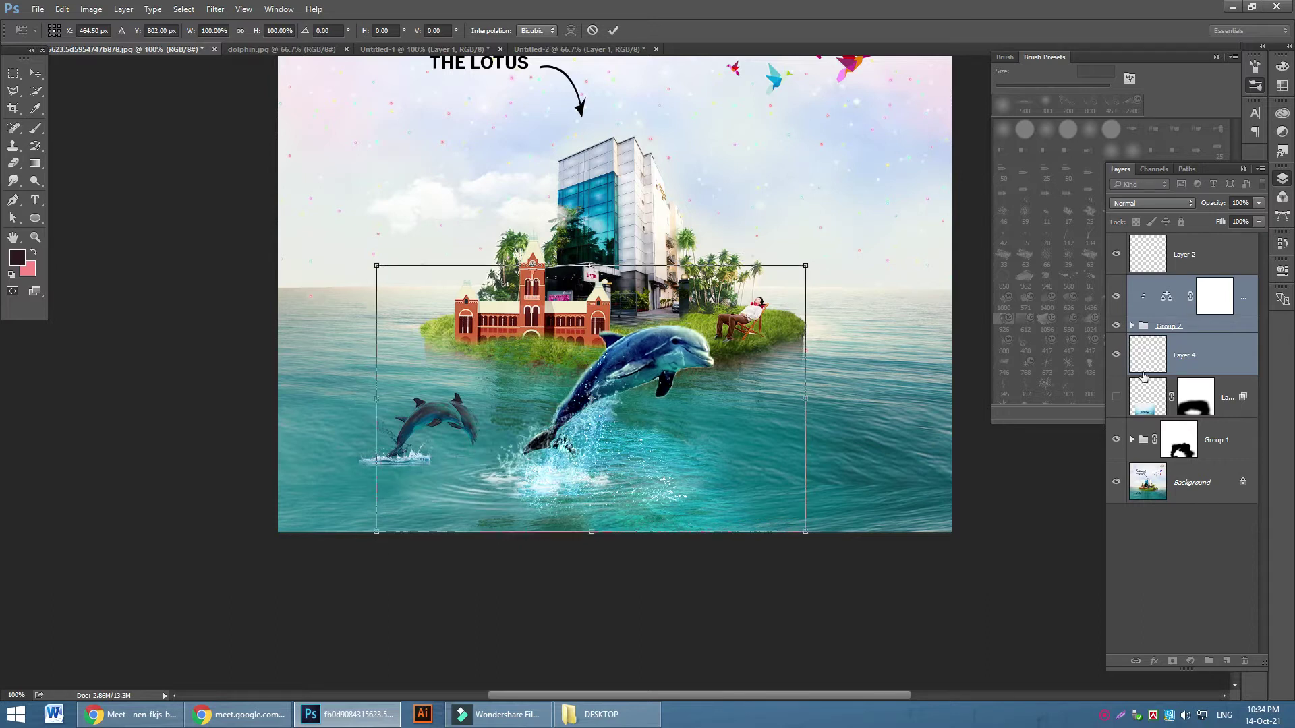
pyautogui.click(1116, 355)
pyautogui.press('Escape')
pyautogui.press('z')
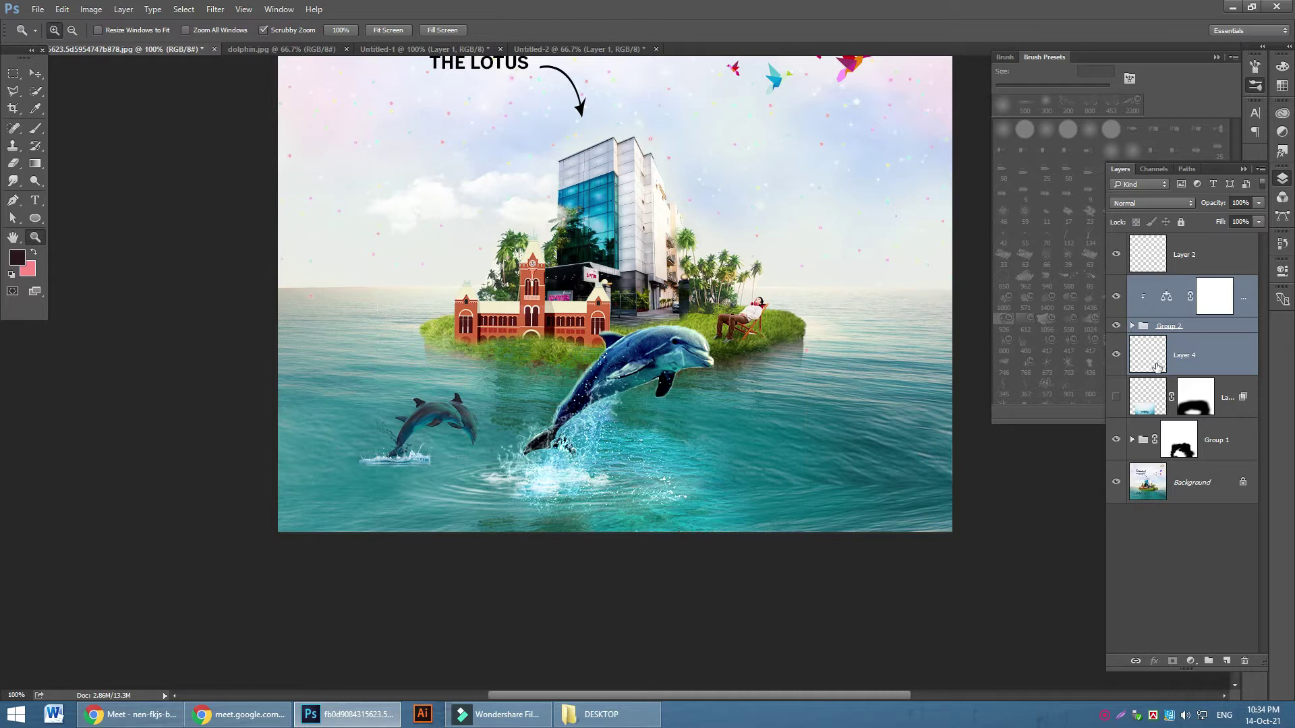
pyautogui.click(1115, 355)
pyautogui.click(1115, 354)
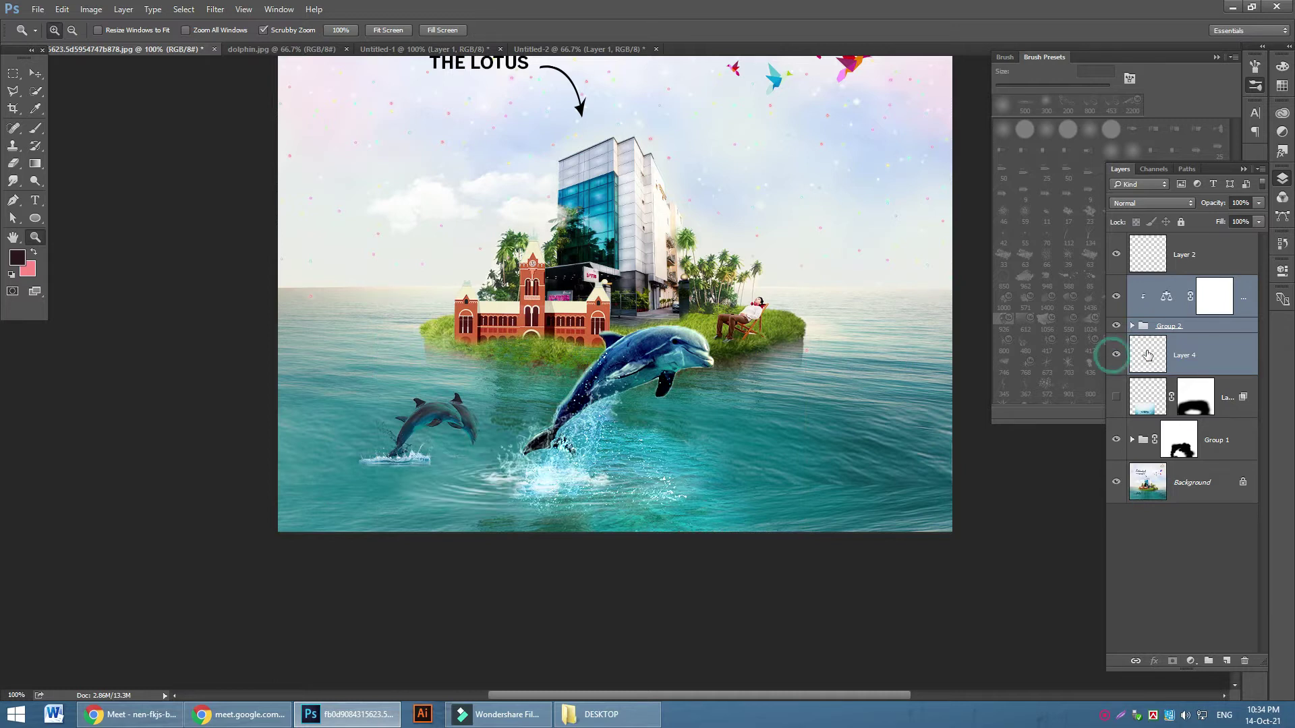
pyautogui.click(1223, 329)
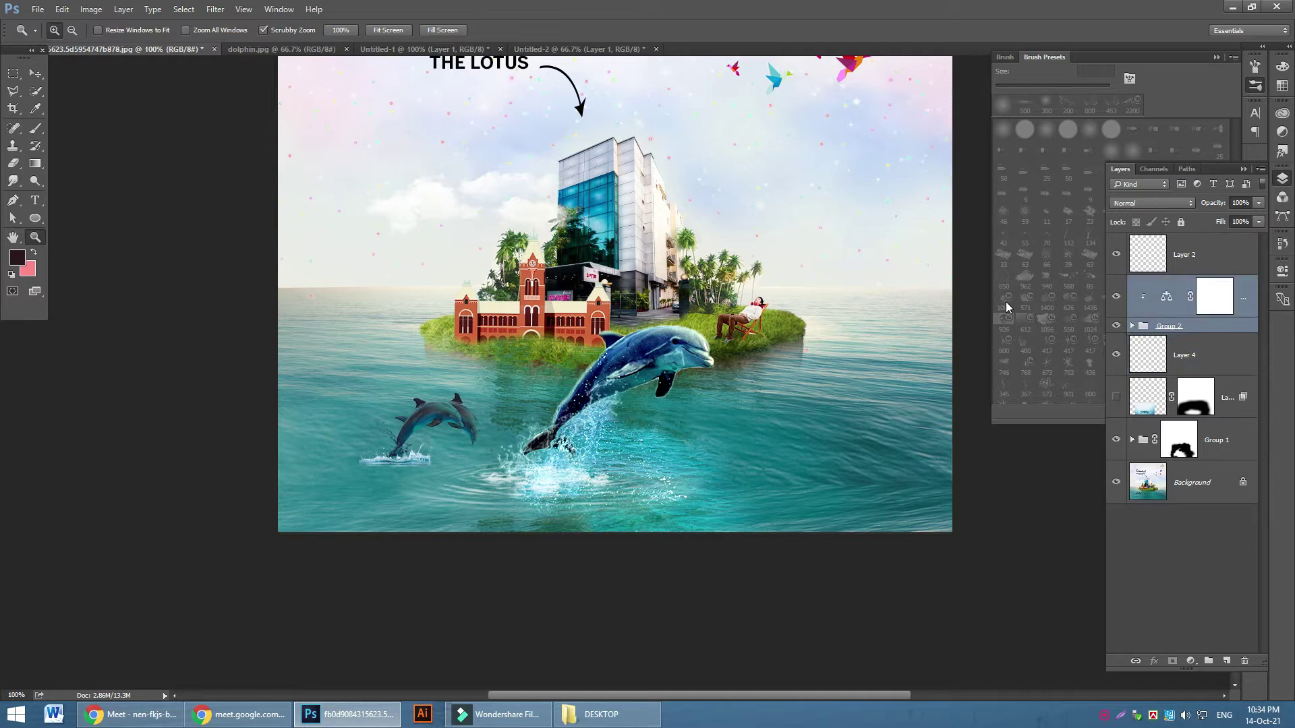
pyautogui.hotkey('ctrl', 't')
pyautogui.moveTo(841, 253); pyautogui.dragTo(821, 231)
pyautogui.hotkey('ctrl', 'z')
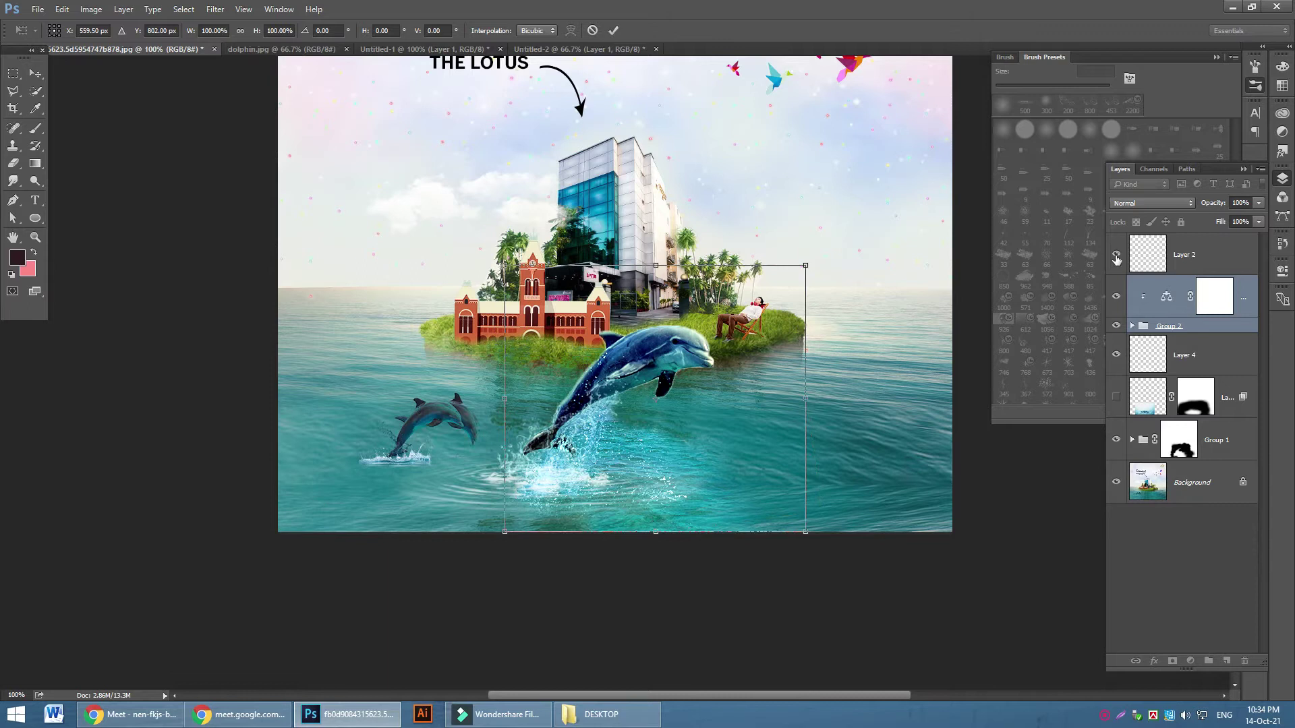
pyautogui.click(1116, 256)
pyautogui.click(1116, 257)
pyautogui.click(1116, 258)
pyautogui.press('z')
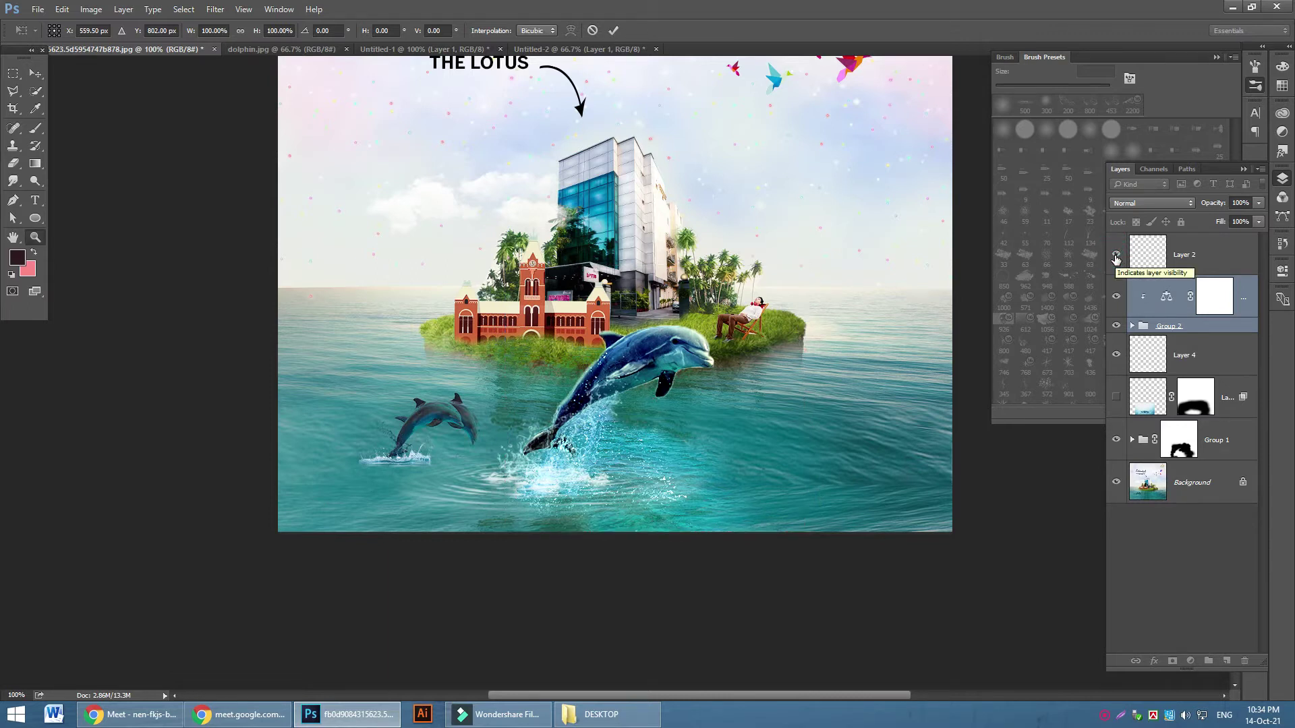
pyautogui.click(1117, 256)
pyautogui.click(1116, 256)
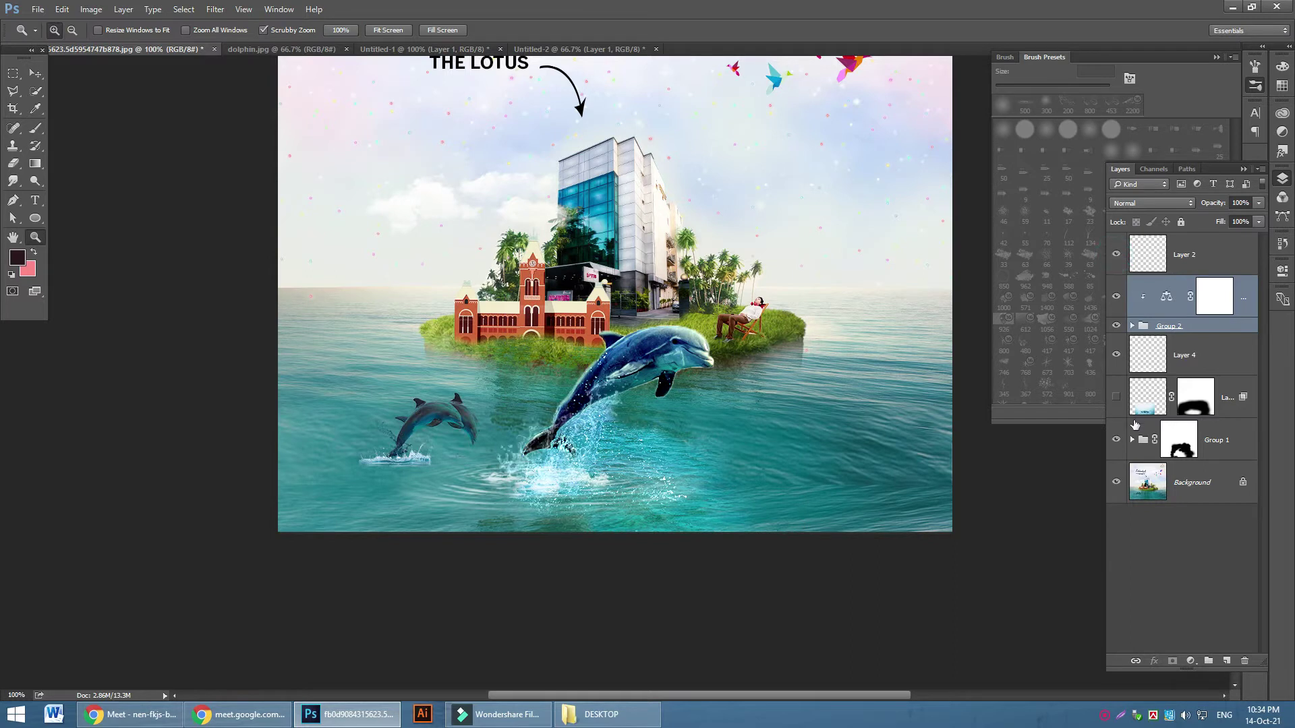
pyautogui.click(1116, 440)
pyautogui.click(1116, 440)
pyautogui.click(1235, 453)
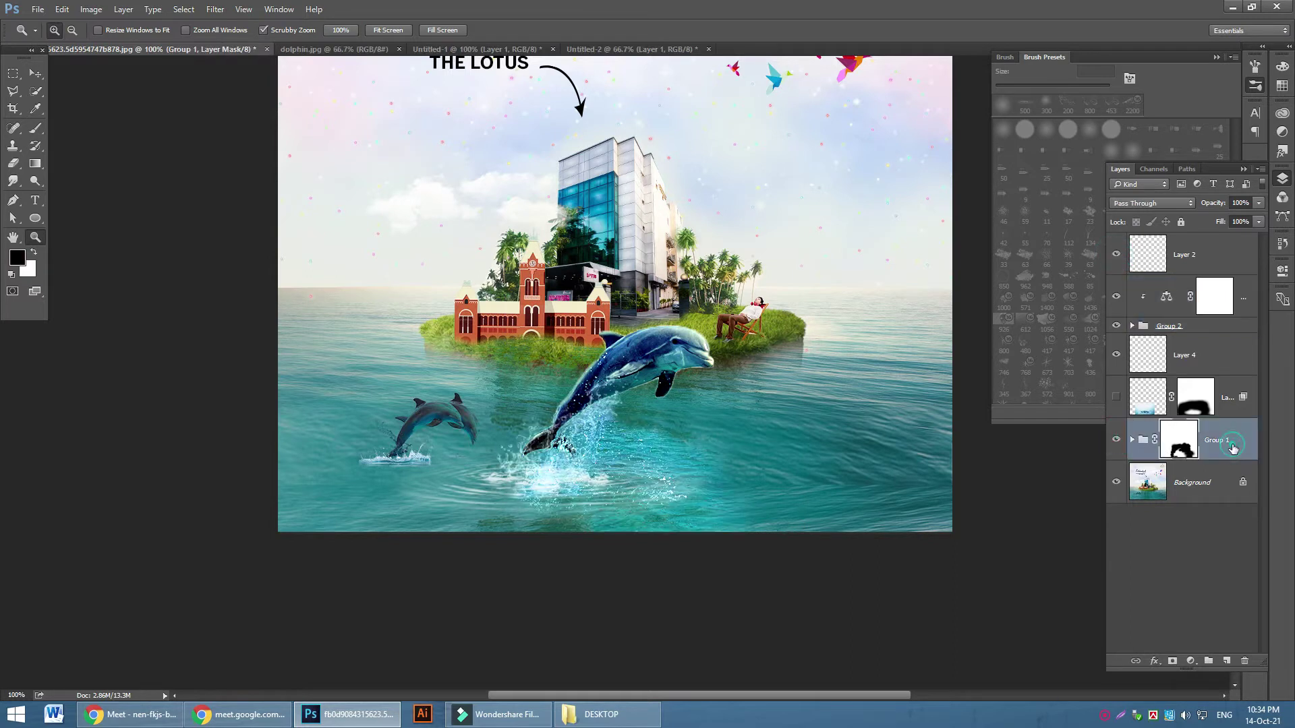
pyautogui.keyDown('ctrl'); pyautogui.click(1229, 326); pyautogui.keyUp('ctrl')
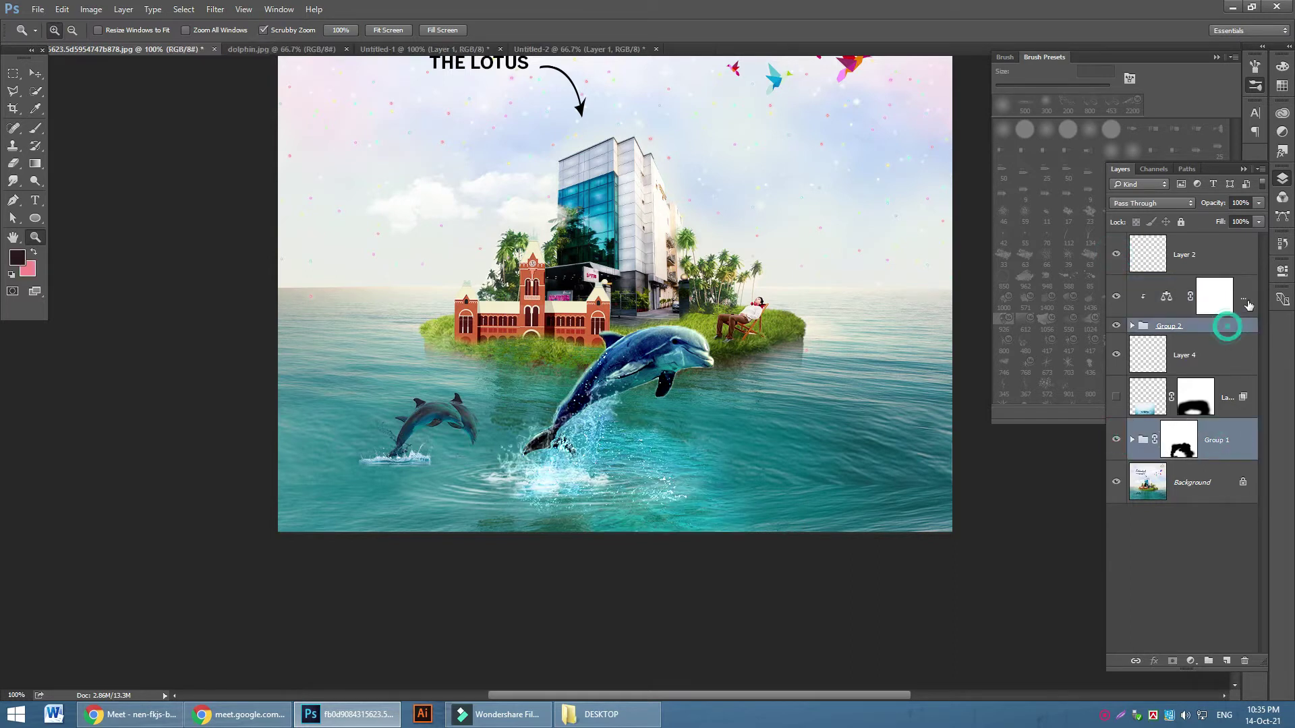
pyautogui.keyDown('ctrl'); pyautogui.click(1243, 295); pyautogui.keyUp('ctrl')
# Rotate the selected dolphin layers about 23° counterclockwise, move them up-left, and commit
pyautogui.moveTo(1243, 295); pyautogui.dragTo(1133, 263)
pyautogui.hotkey('ctrl', 't')
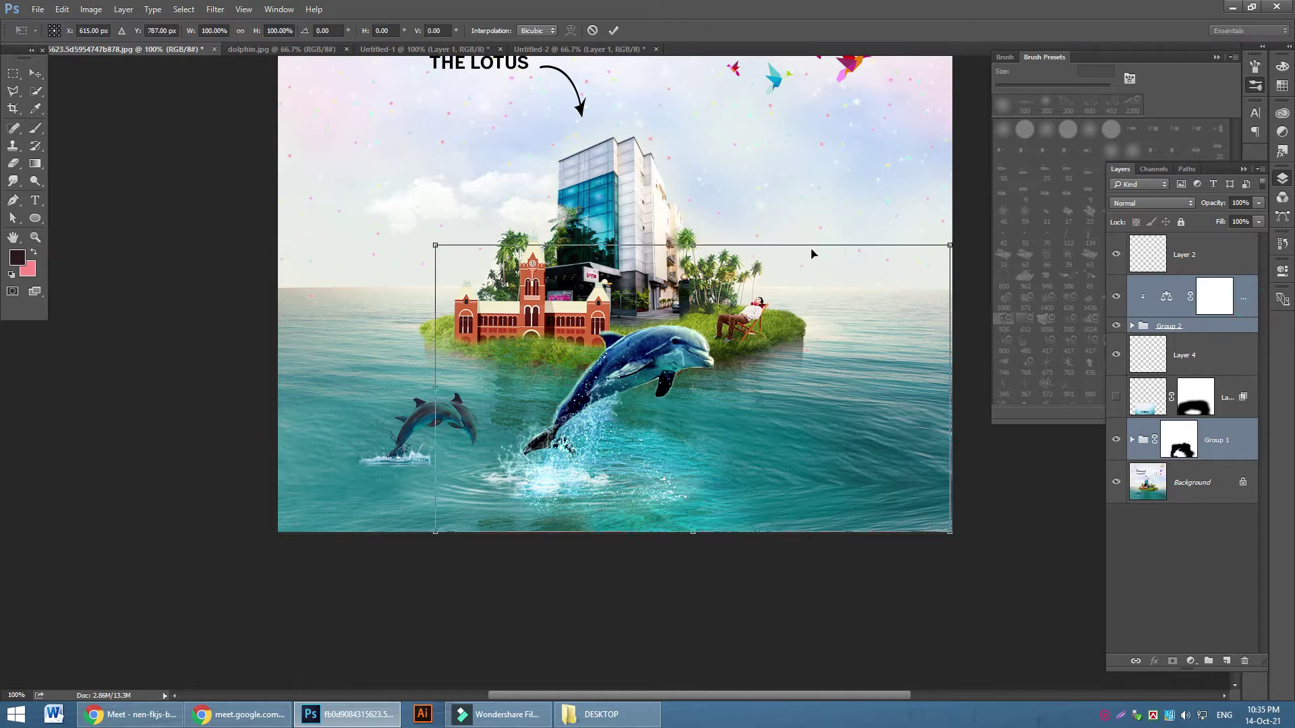
pyautogui.moveTo(429, 214); pyautogui.dragTo(435, 258)
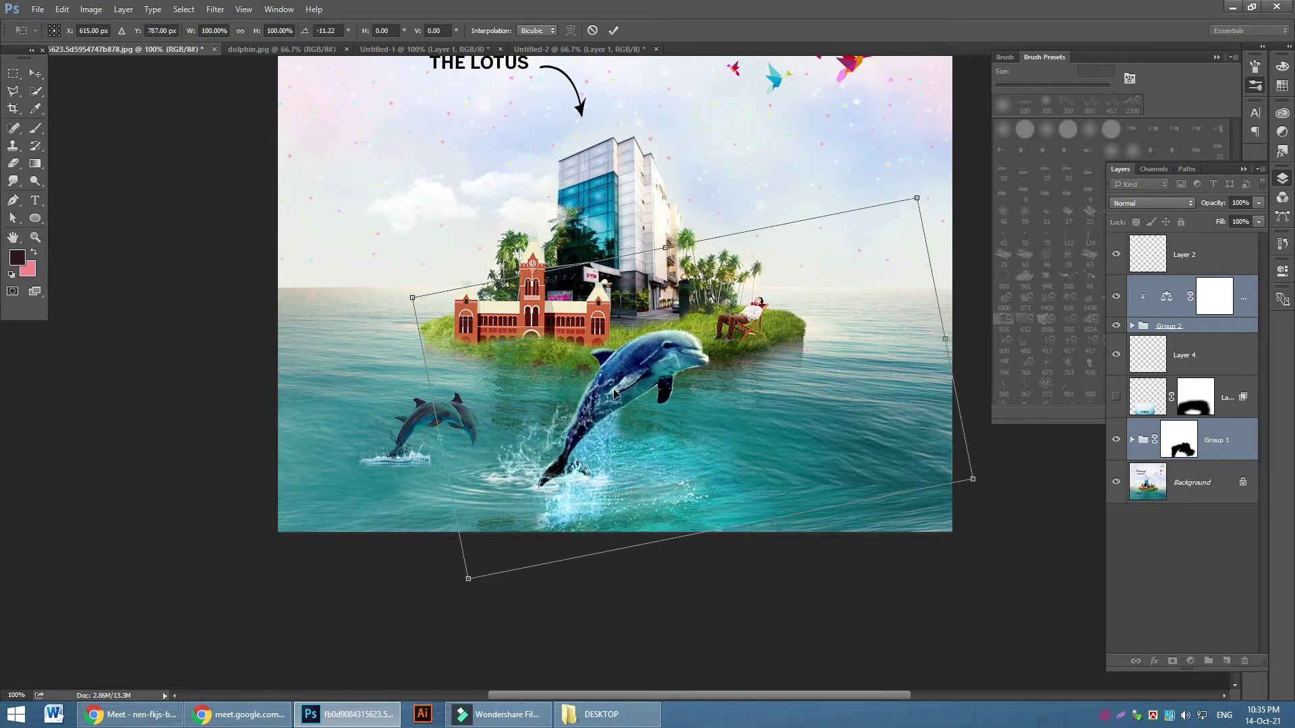
pyautogui.moveTo(624, 398); pyautogui.dragTo(604, 373)
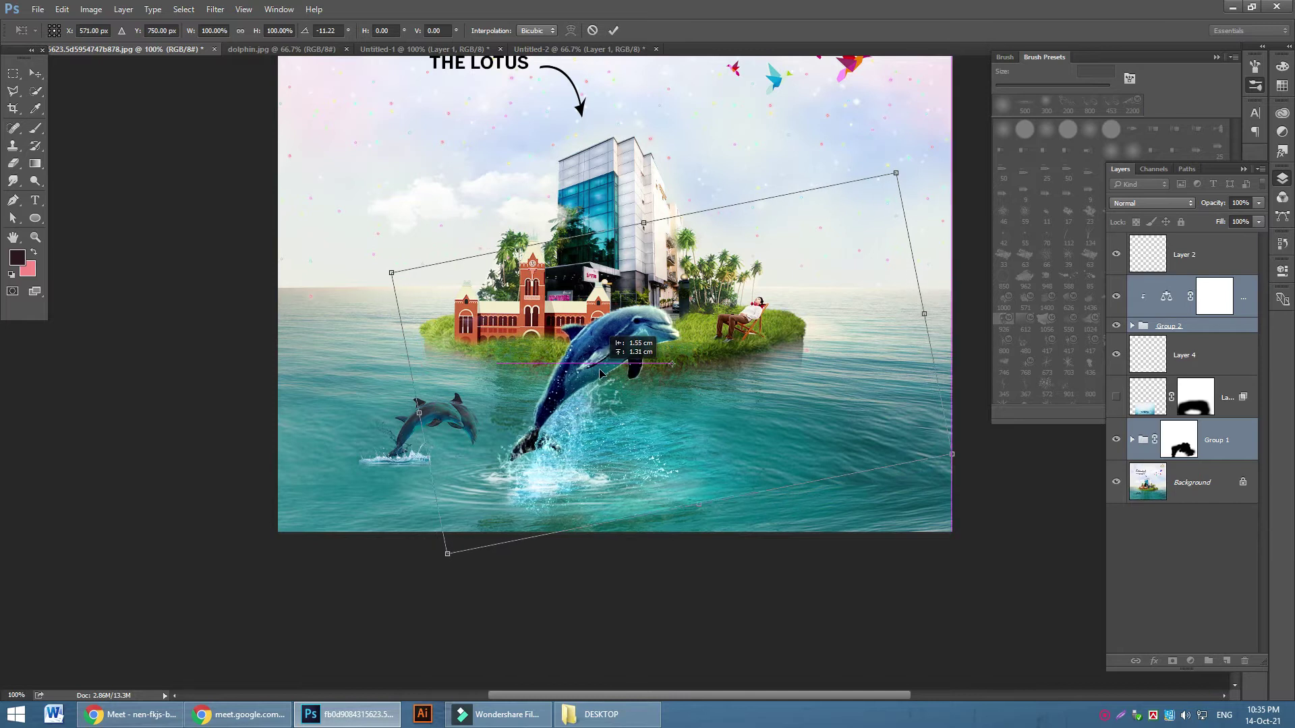
pyautogui.moveTo(695, 165); pyautogui.dragTo(654, 168)
pyautogui.moveTo(572, 421)
pyautogui.mouseDown()
pyautogui.moveTo(560, 403)
pyautogui.moveTo(570, 406)
pyautogui.mouseUp()
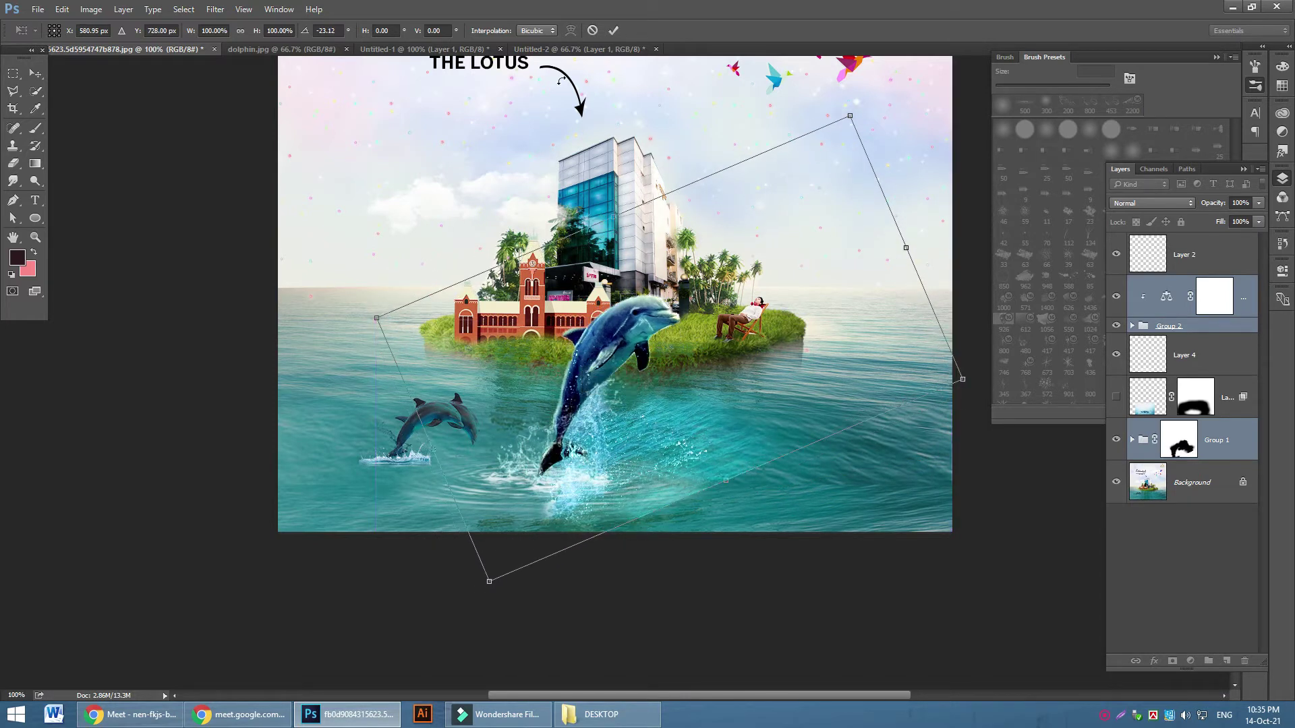
pyautogui.click(613, 31)
pyautogui.press('z')
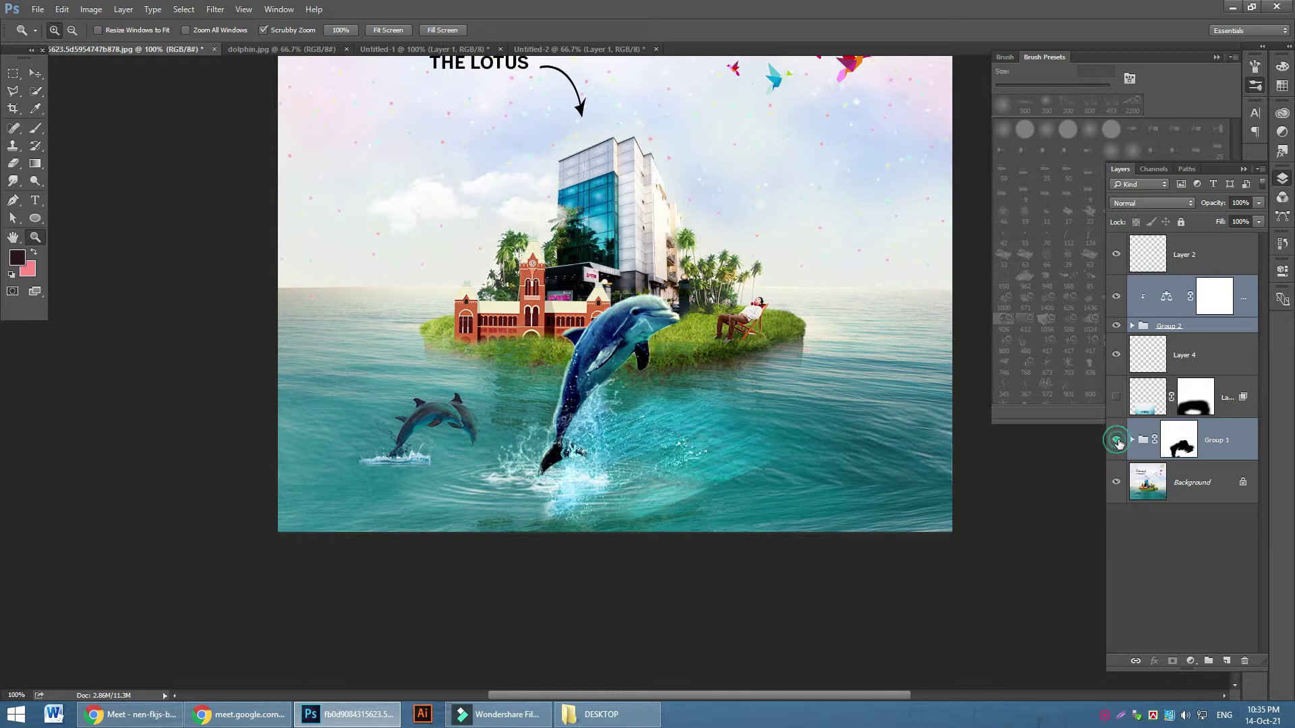
# Rotate Group 1's water patch Layer 1 to about 6.88°, shift it down-left, then target the group mask
pyautogui.click(1131, 439)
pyautogui.click(1203, 532)
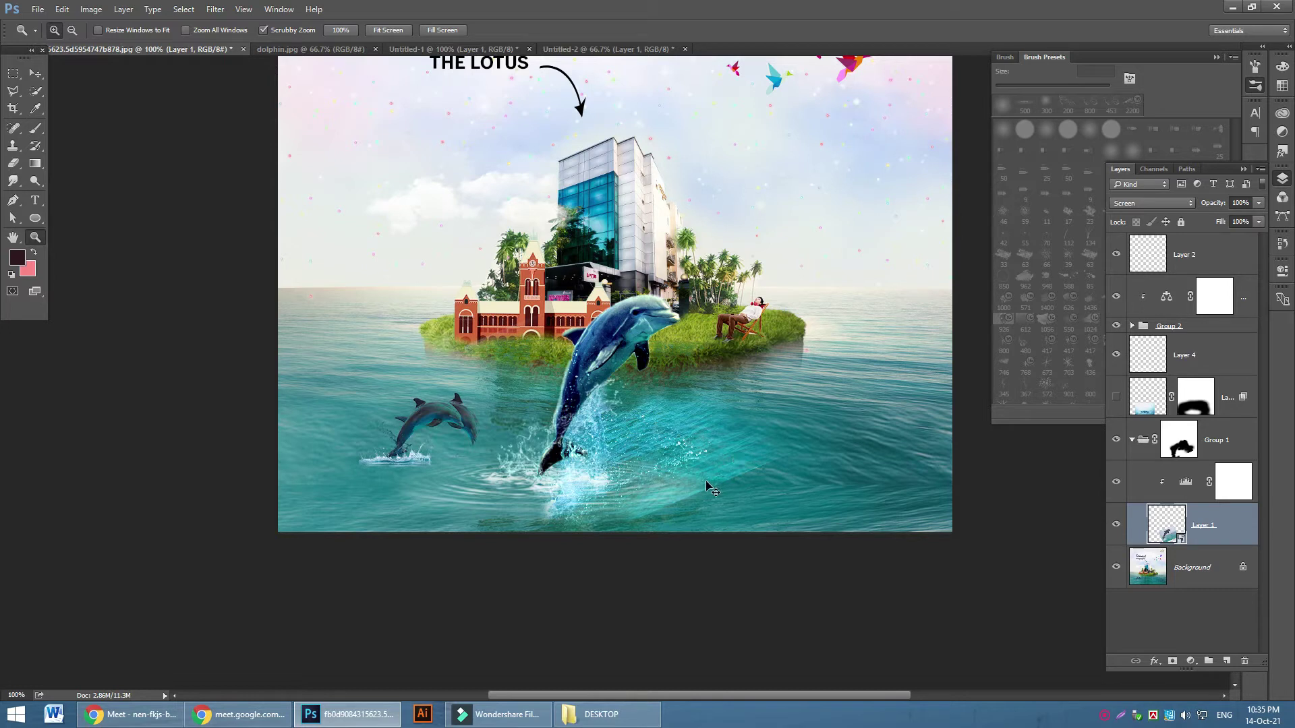
pyautogui.hotkey('ctrl', 't')
pyautogui.moveTo(810, 366); pyautogui.dragTo(832, 449)
pyautogui.moveTo(617, 471); pyautogui.dragTo(598, 491)
pyautogui.click(476, 31)
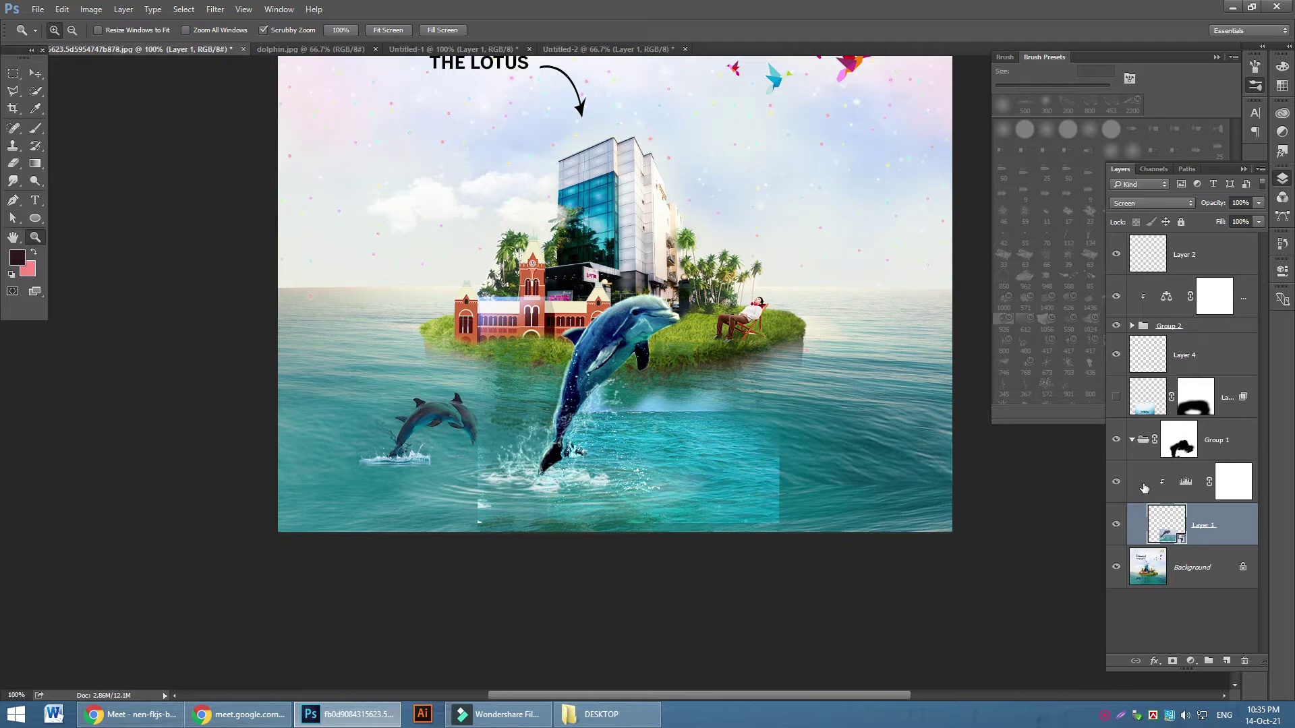
pyautogui.click(1133, 442)
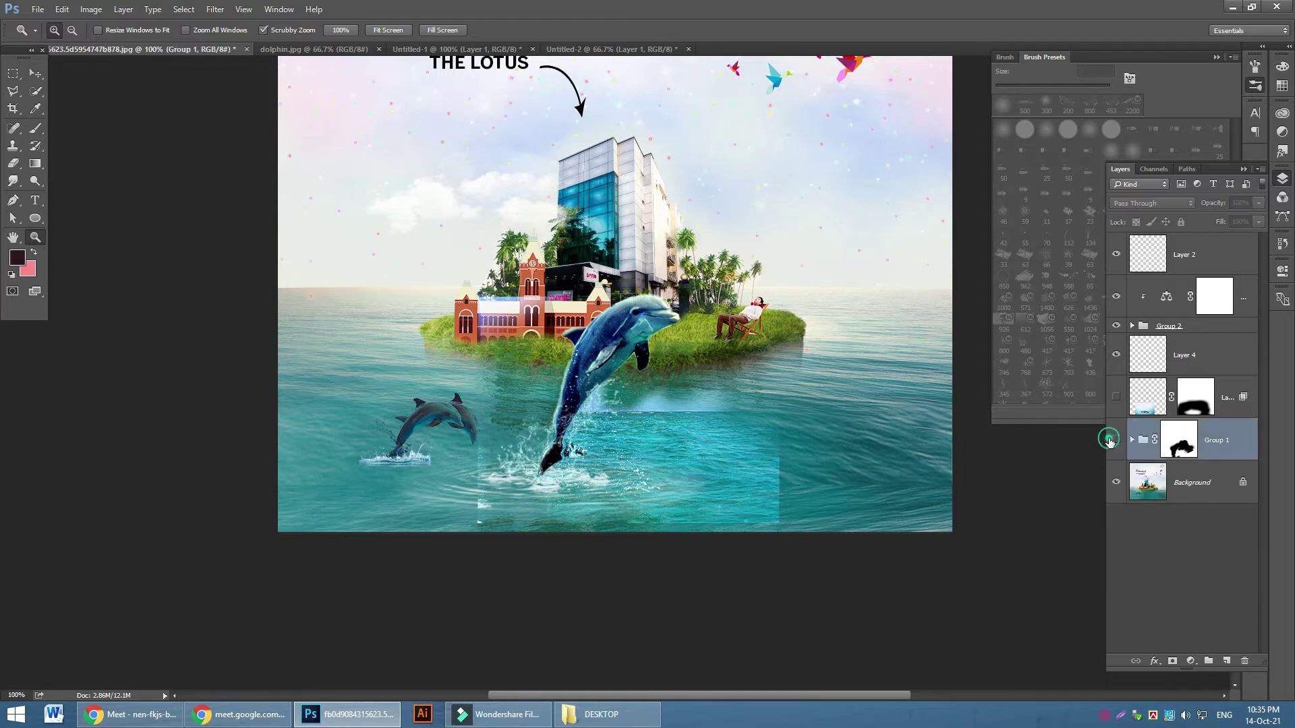
pyautogui.click(1178, 441)
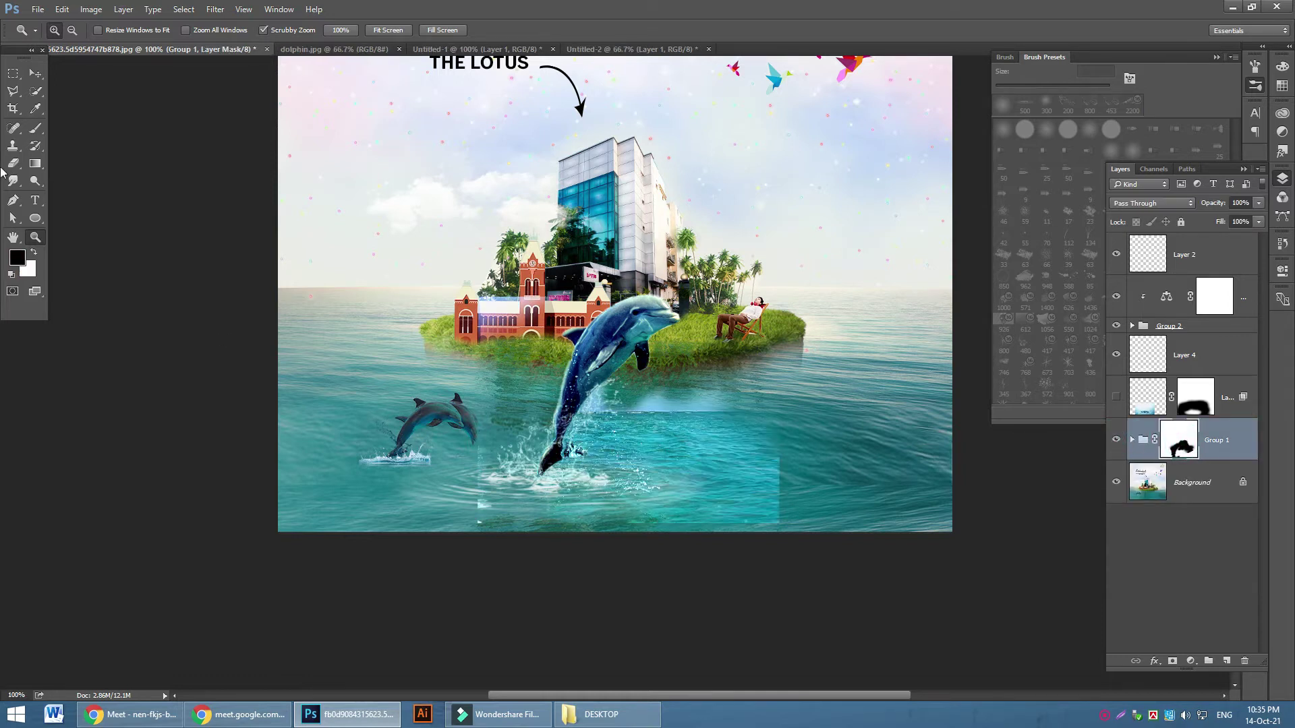
# Paint black at 100% brush opacity on Group 1's mask to hide the water patch's hard edges
pyautogui.click(35, 128)
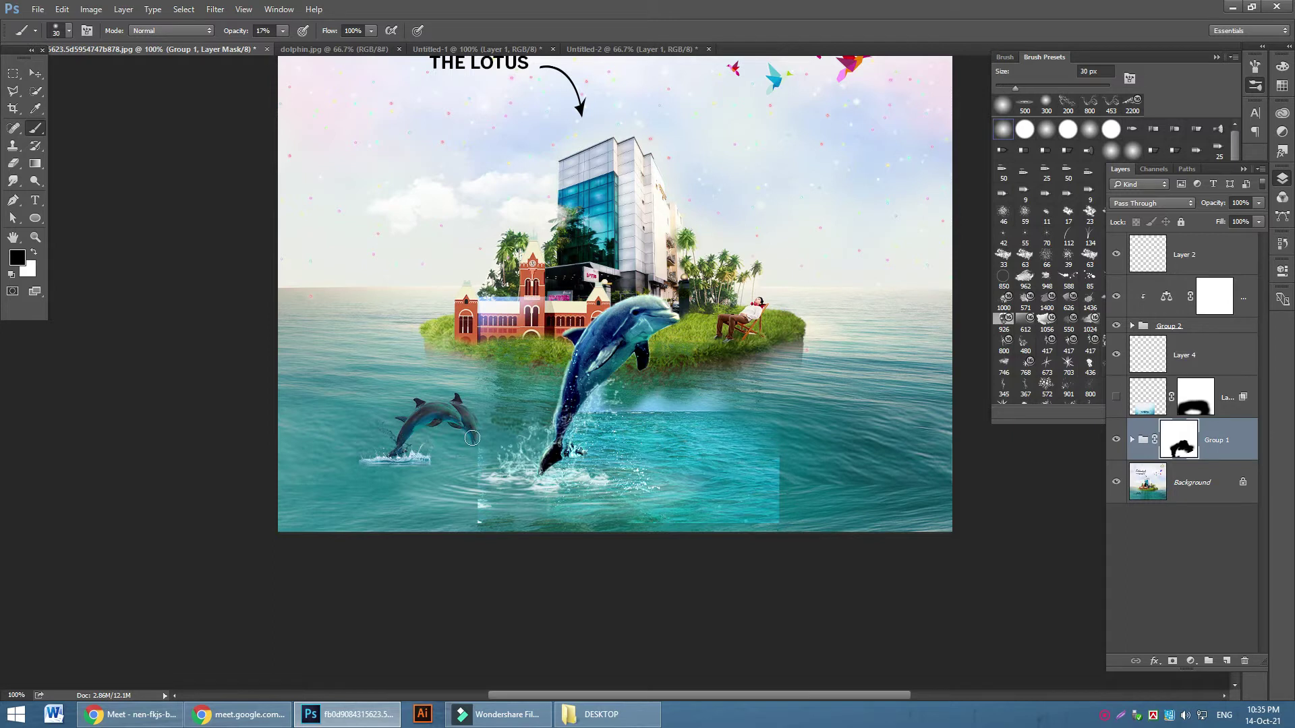
pyautogui.moveTo(491, 425); pyautogui.dragTo(475, 437)
pyautogui.moveTo(286, 32); pyautogui.dragTo(341, 46)
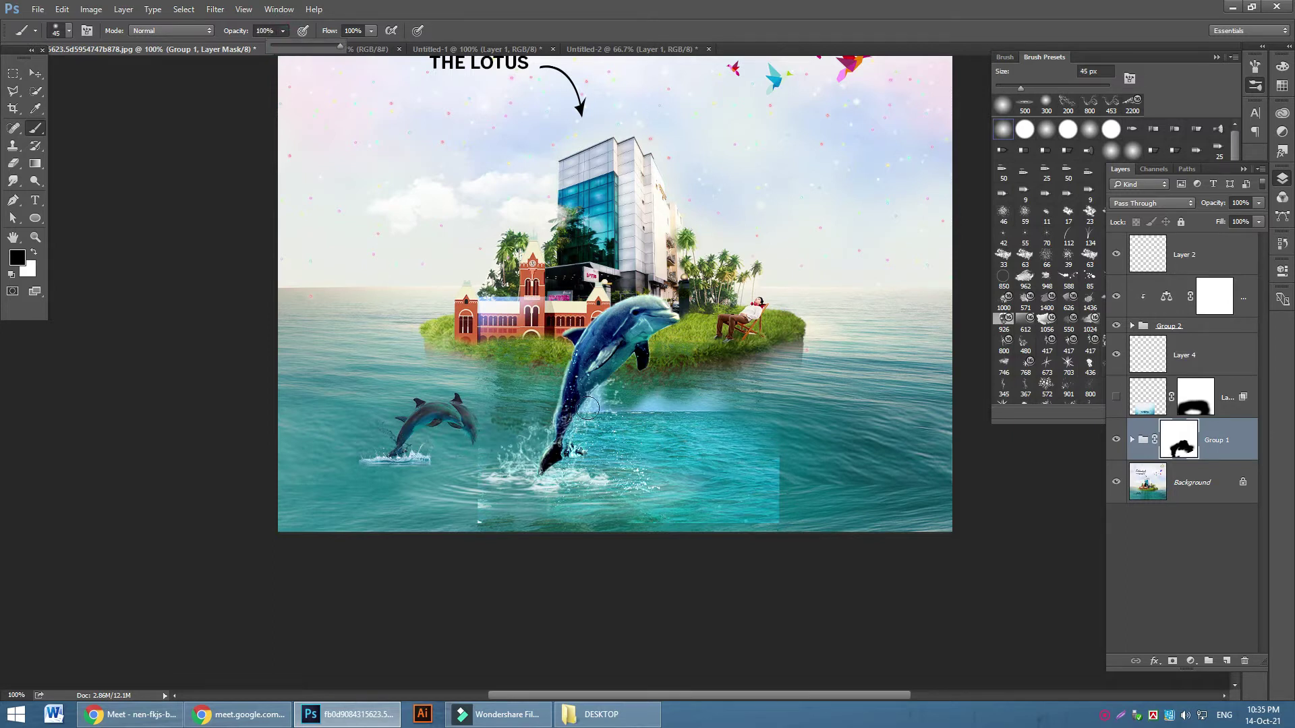
pyautogui.click(445, 438)
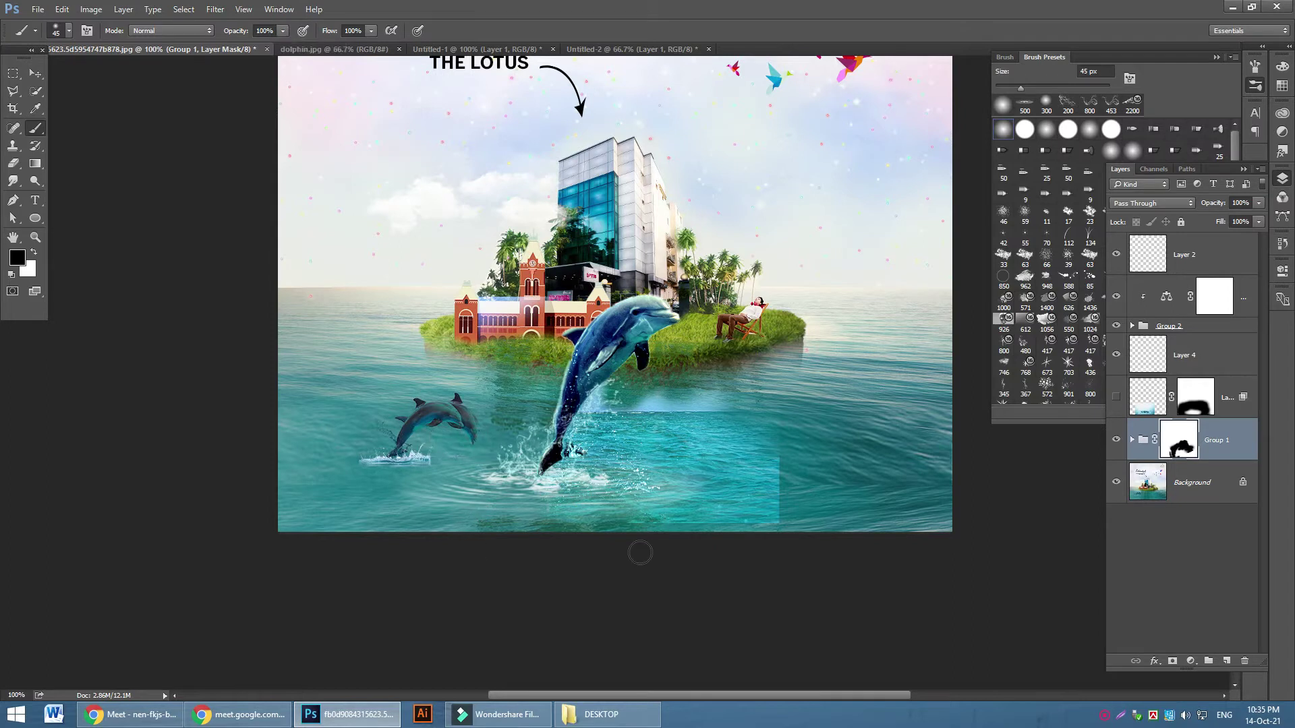
pyautogui.moveTo(782, 528); pyautogui.dragTo(727, 512)
pyautogui.press(']')
pyautogui.press(']')
pyautogui.press(']')
pyautogui.moveTo(653, 389)
pyautogui.mouseDown()
pyautogui.moveTo(811, 404)
pyautogui.moveTo(725, 386)
pyautogui.moveTo(793, 407)
pyautogui.moveTo(759, 444)
pyautogui.moveTo(756, 493)
pyautogui.moveTo(774, 467)
pyautogui.mouseUp()
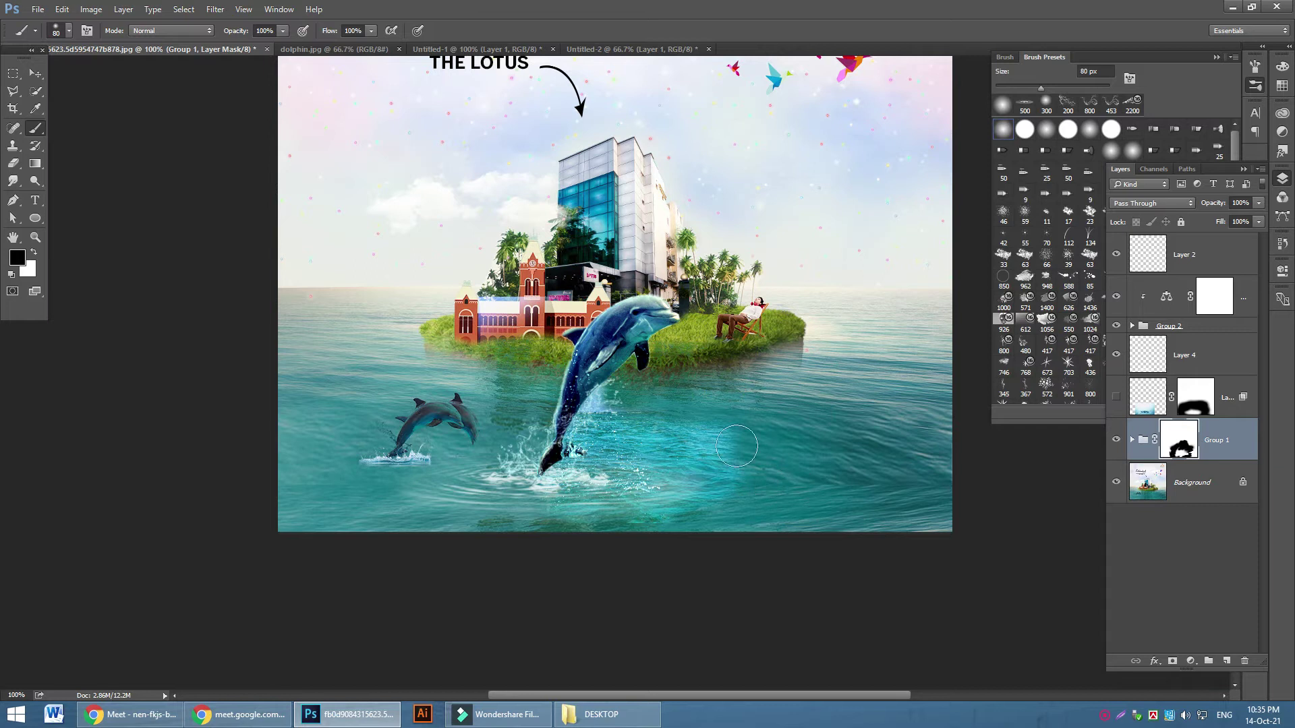
pyautogui.press(']')
pyautogui.press(']')
pyautogui.press(']')
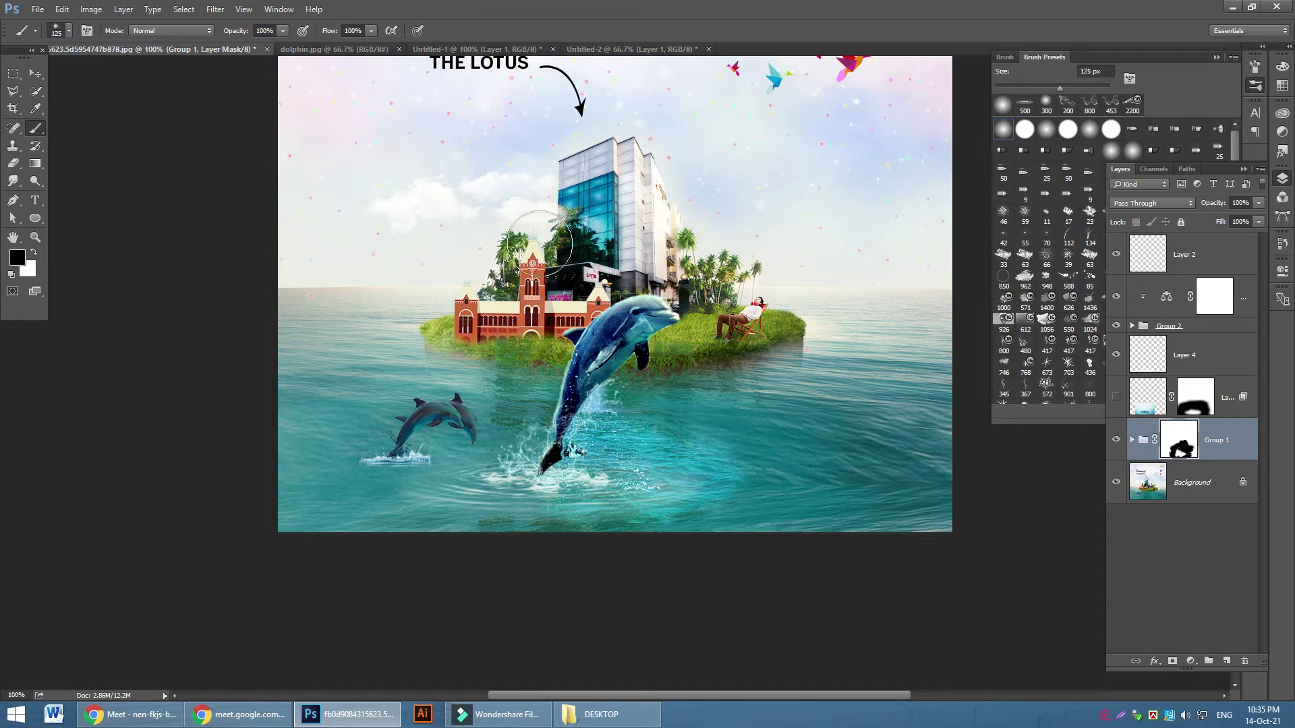
# Toggle Group 1, the ripple, dolphin group, Color Balance and tail splash layers to compare the blend
pyautogui.click(1116, 443)
pyautogui.click(1116, 443)
pyautogui.click(1117, 443)
pyautogui.click(1116, 443)
pyautogui.click(1115, 355)
pyautogui.click(1114, 355)
pyautogui.click(1114, 355)
pyautogui.click(1114, 356)
pyautogui.click(1116, 326)
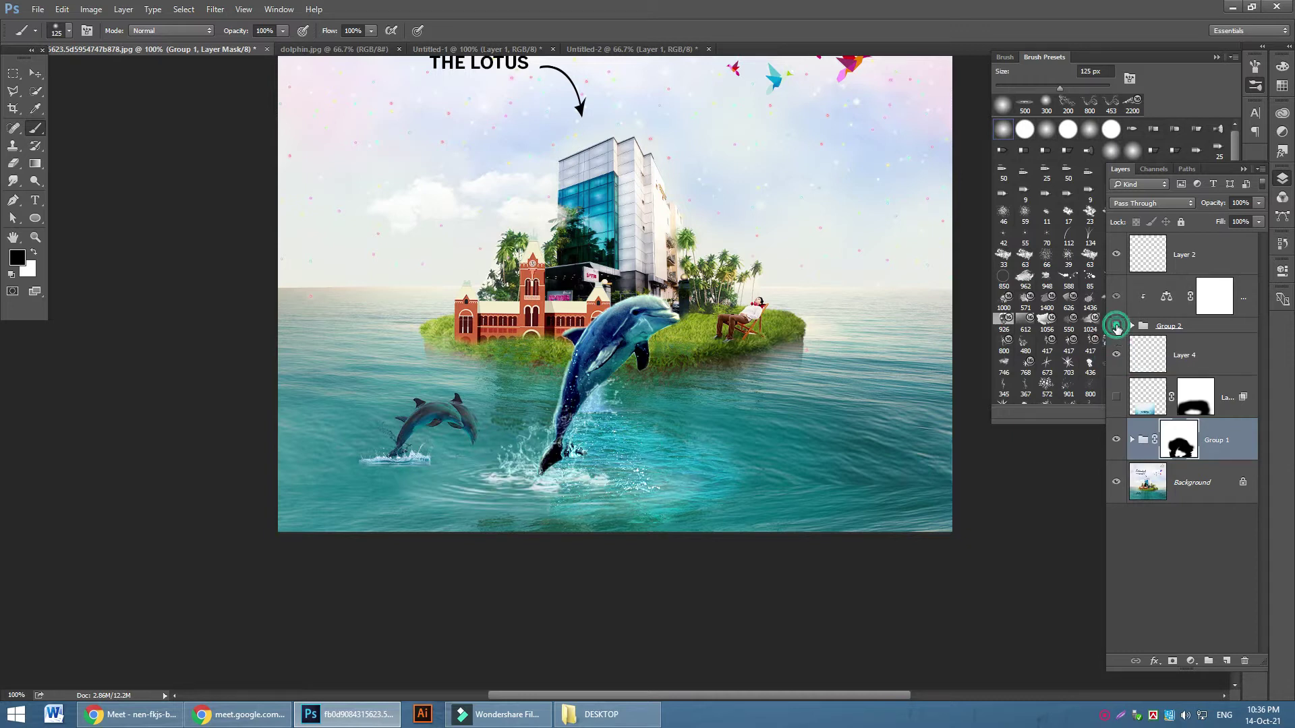
pyautogui.click(1116, 327)
pyautogui.click(1116, 326)
pyautogui.click(1117, 326)
pyautogui.click(1117, 294)
pyautogui.click(1117, 294)
pyautogui.click(1117, 294)
pyautogui.click(1117, 294)
pyautogui.click(1116, 256)
pyautogui.click(1116, 255)
pyautogui.click(1116, 255)
pyautogui.click(1116, 256)
pyautogui.click(1184, 257)
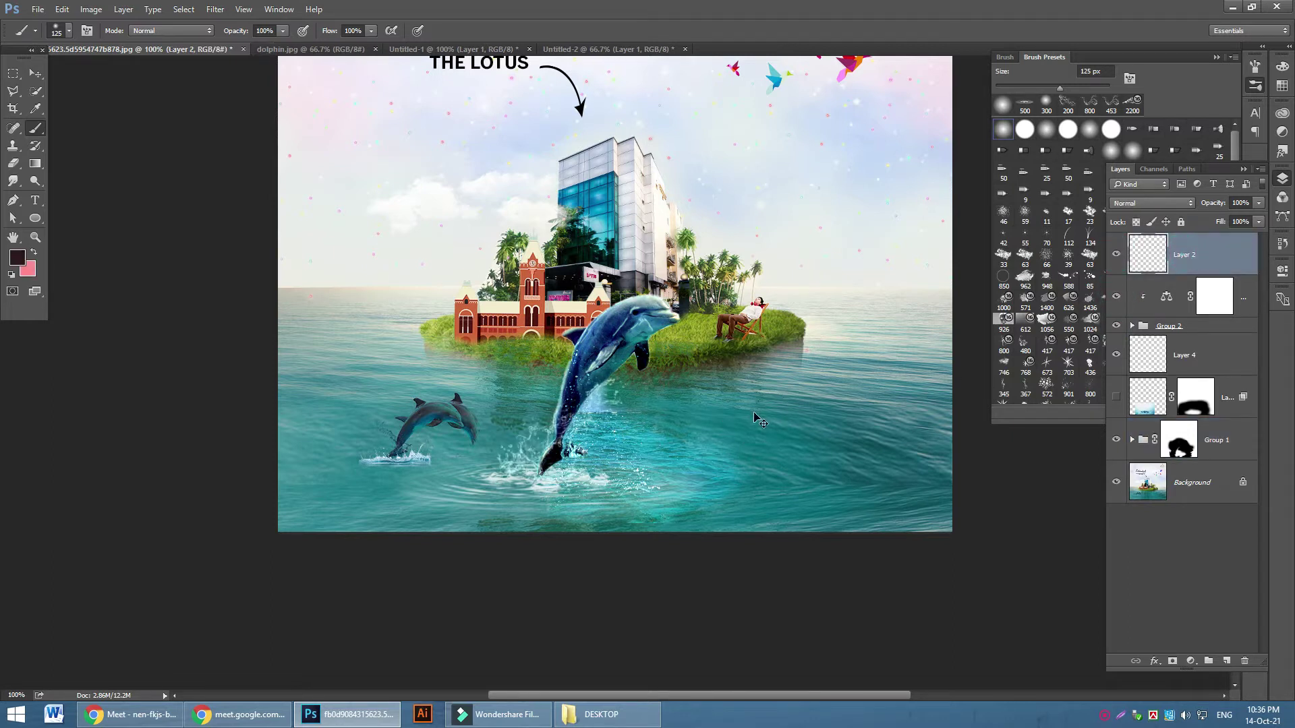
# Rotate the Layer 2 splash about 23° counterclockwise under the dolphin's tail, then inspect at 200%
pyautogui.hotkey('ctrl', 't')
pyautogui.moveTo(688, 354); pyautogui.dragTo(661, 292)
pyautogui.moveTo(578, 432)
pyautogui.mouseDown()
pyautogui.moveTo(590, 450)
pyautogui.moveTo(584, 421)
pyautogui.mouseUp()
pyautogui.click(612, 30)
pyautogui.press('b')
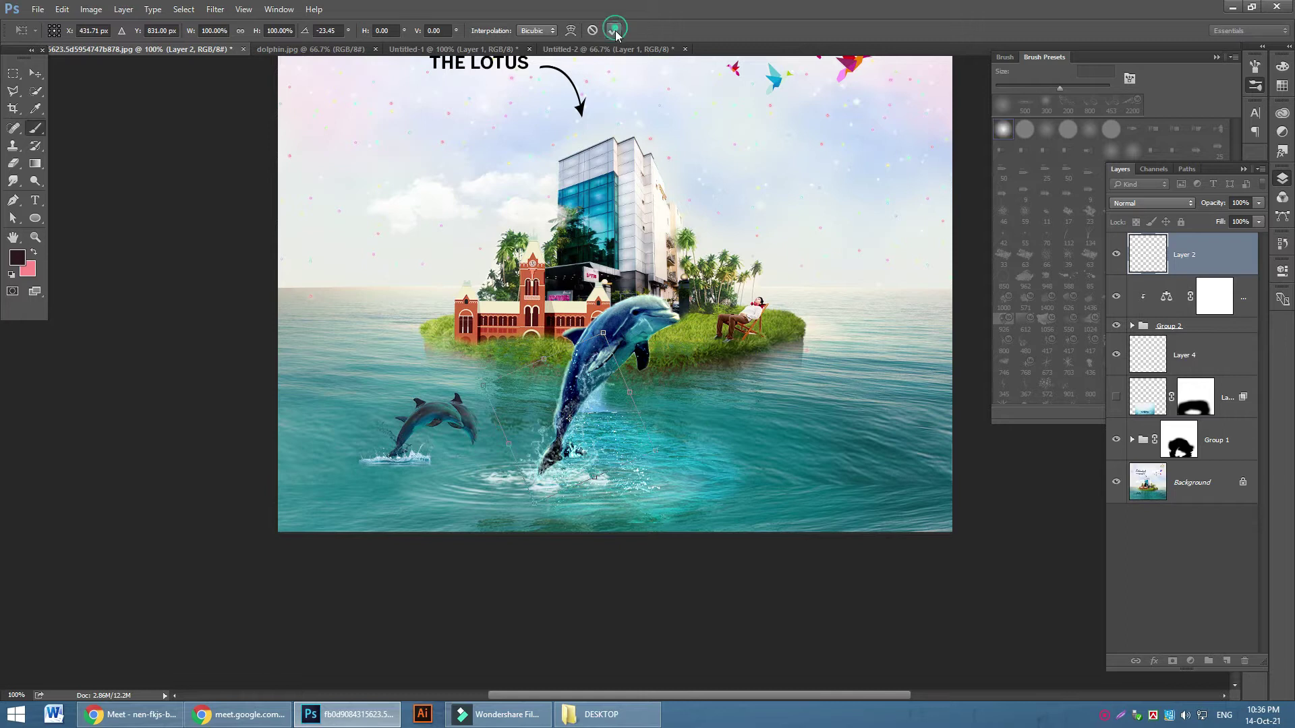
pyautogui.hotkey('ctrl', '+')
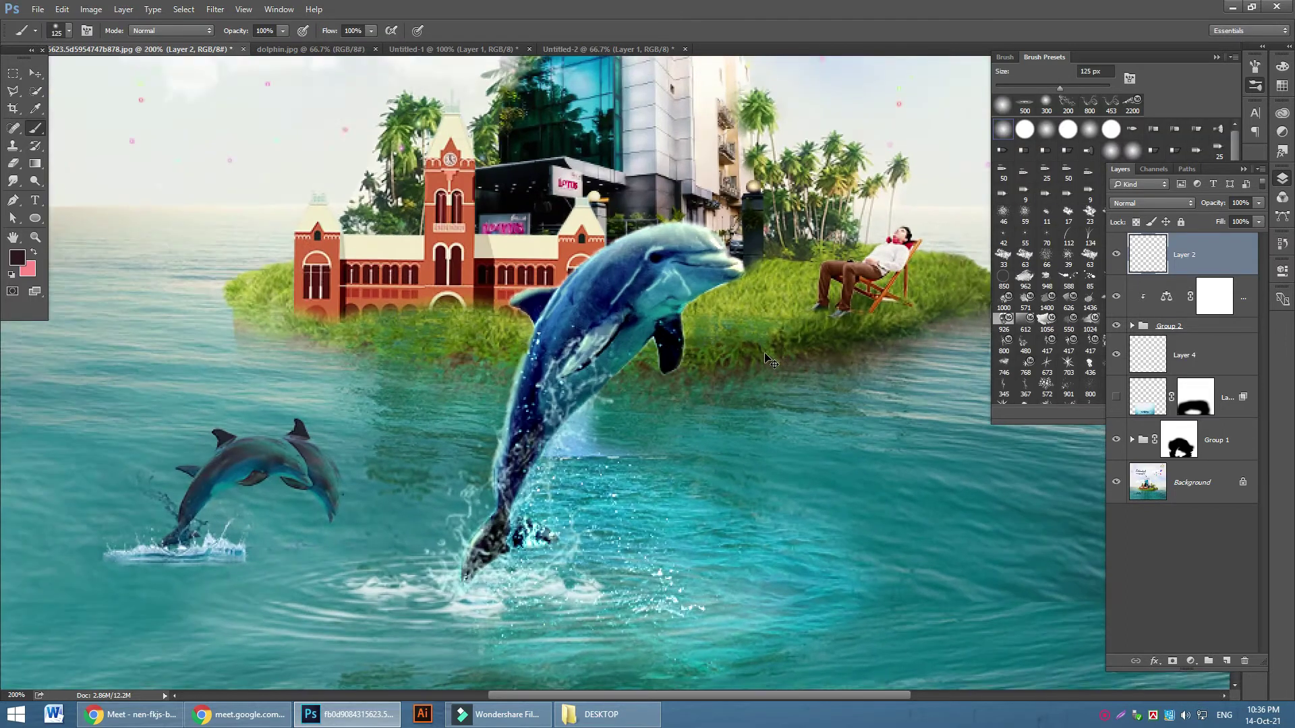
pyautogui.hotkey('ctrl', '-')
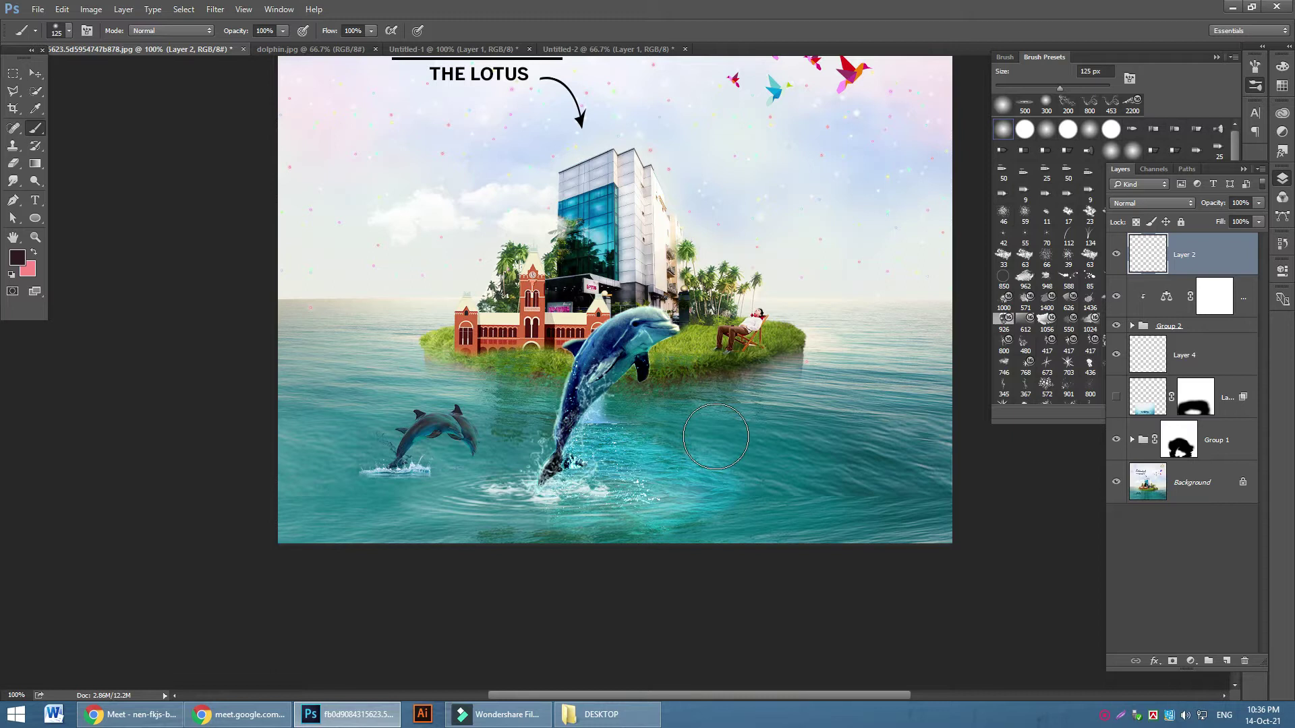
# Enlarge the Brush Presets panel to show every brush, then cancel saving the brush set
pyautogui.moveTo(1069, 423); pyautogui.dragTo(1050, 626)
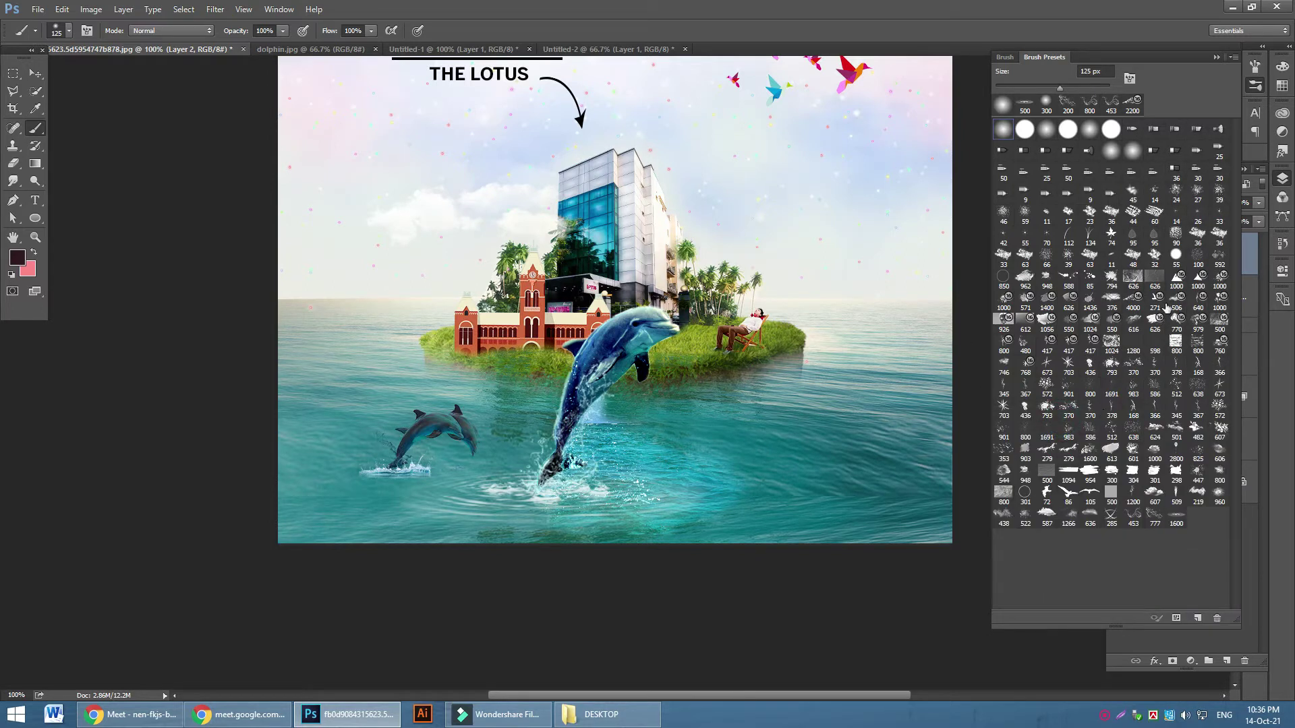
pyautogui.click(1233, 58)
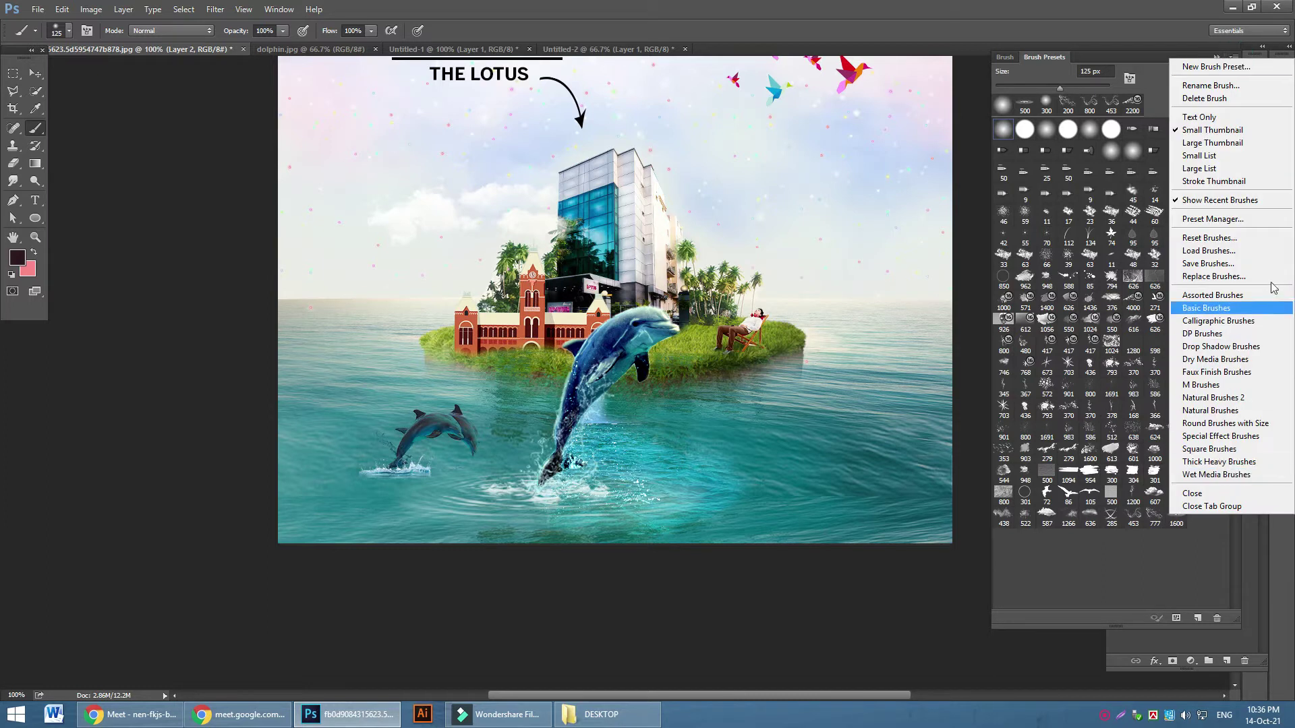
pyautogui.click(1235, 263)
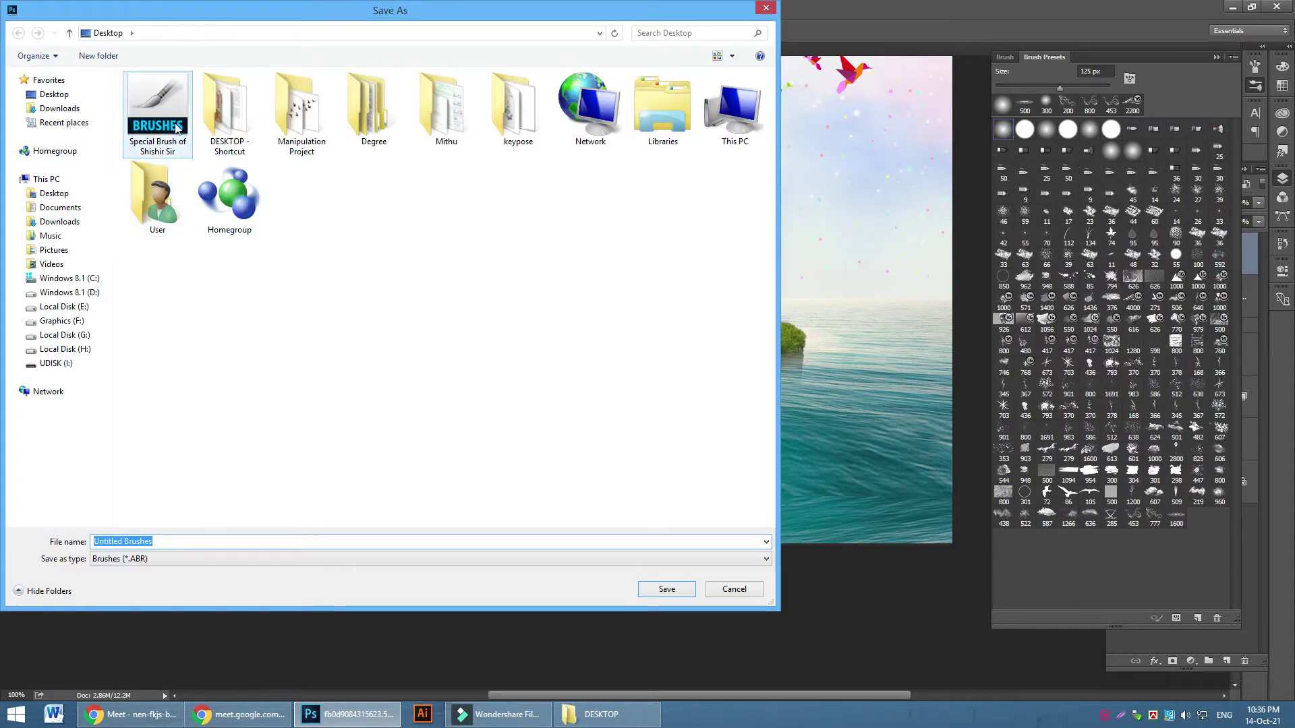
pyautogui.click(733, 588)
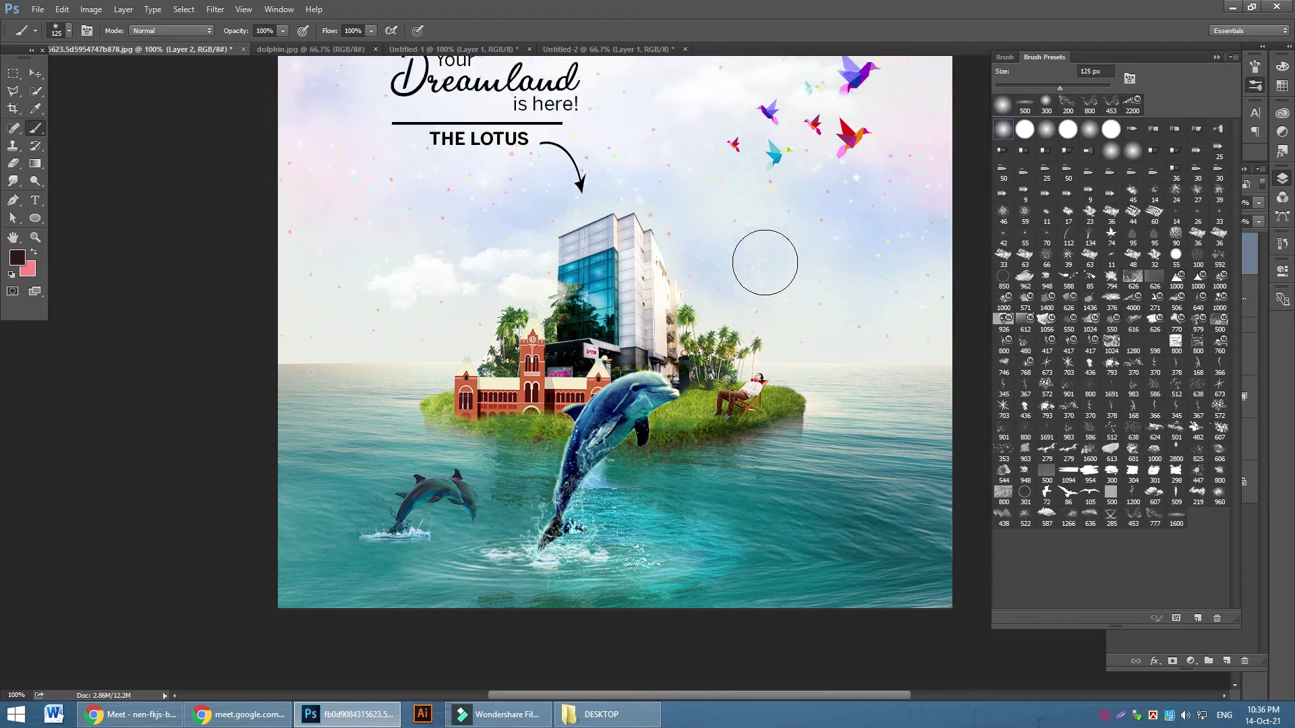
# Test the 624 px and 501 px cloud brushes in the sky, undoing each stamp
pyautogui.scroll(5, 762, 260)
pyautogui.scroll(2, 761, 343)
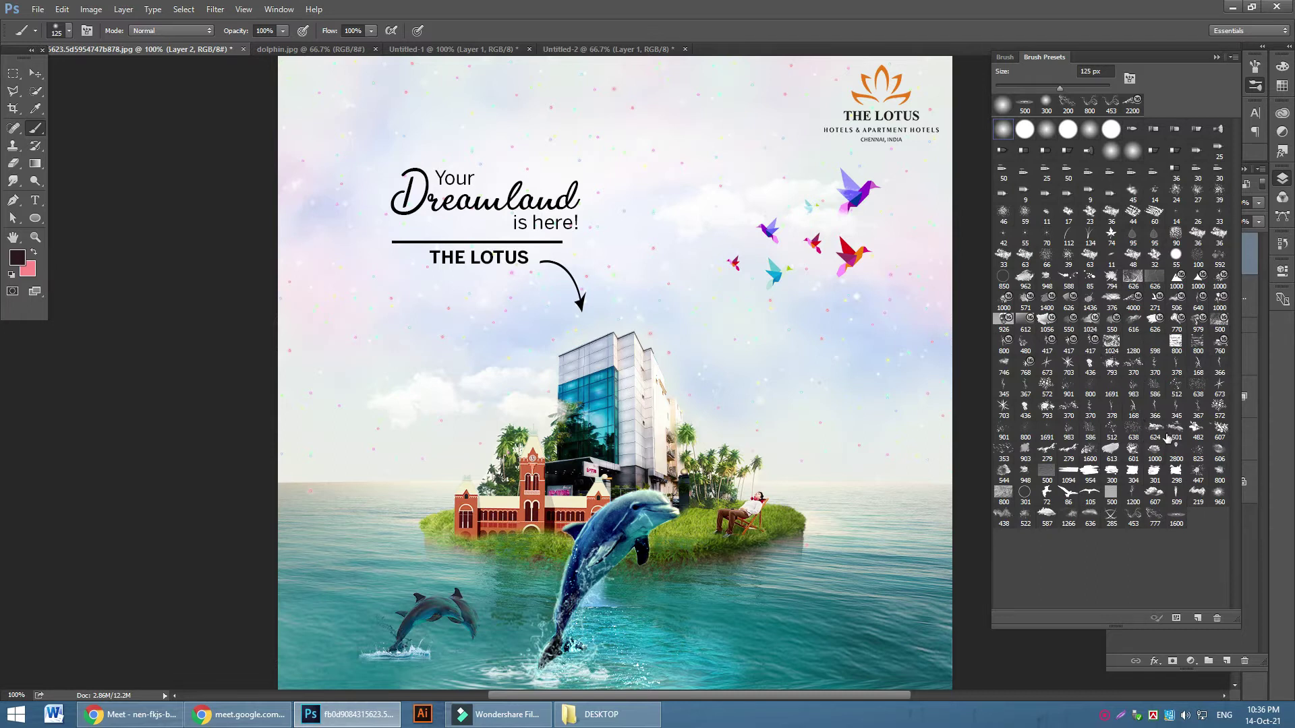
pyautogui.click(1156, 432)
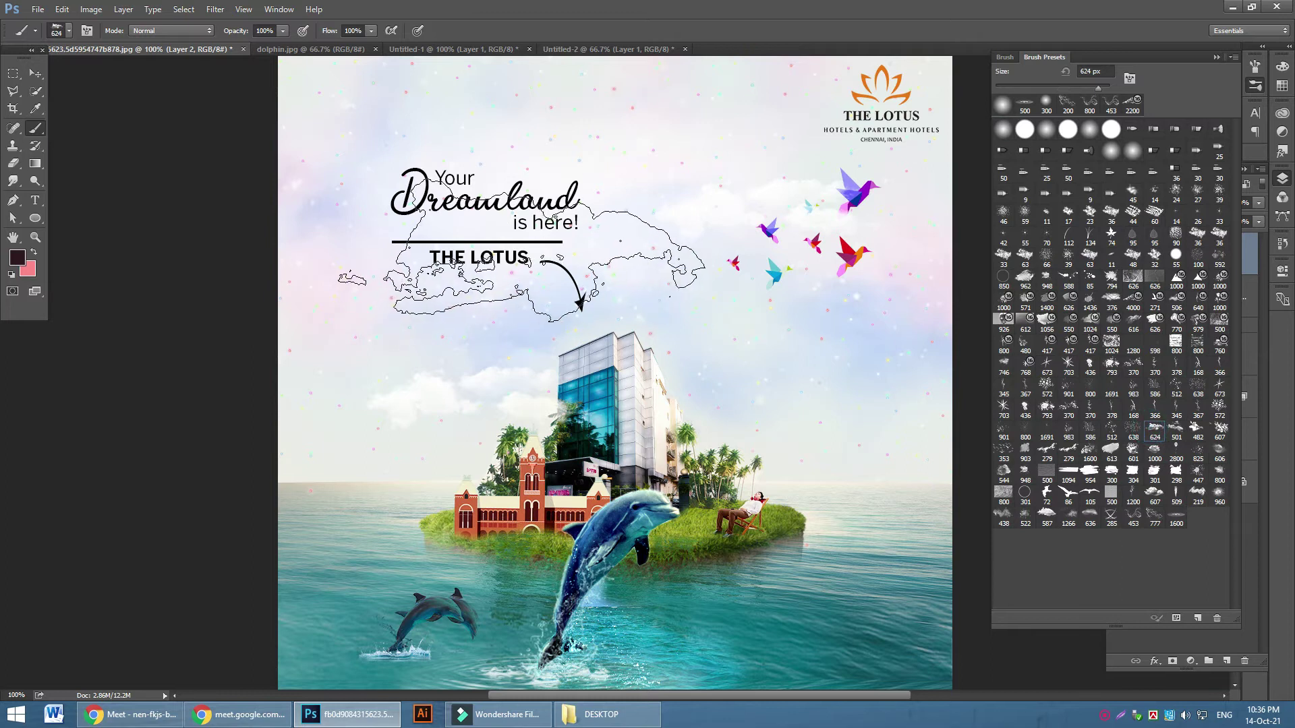
pyautogui.click(704, 197)
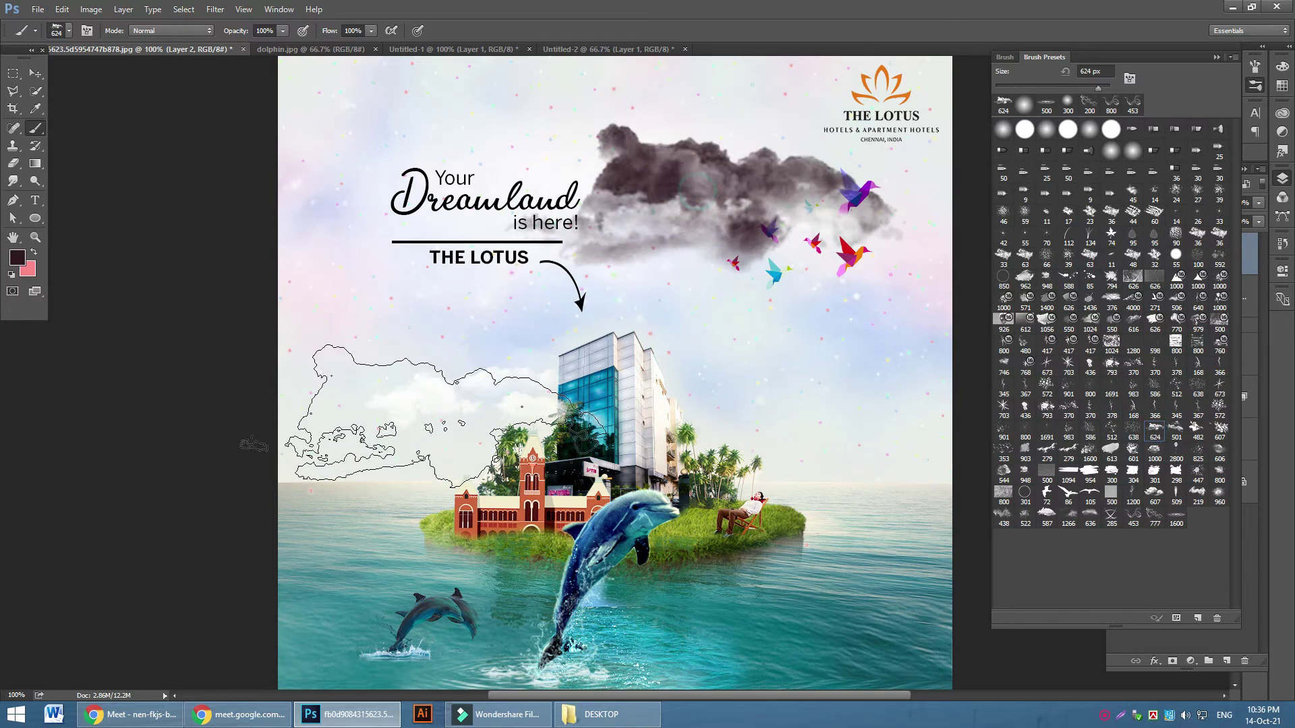
pyautogui.hotkey('ctrl', 'z')
pyautogui.click(1176, 431)
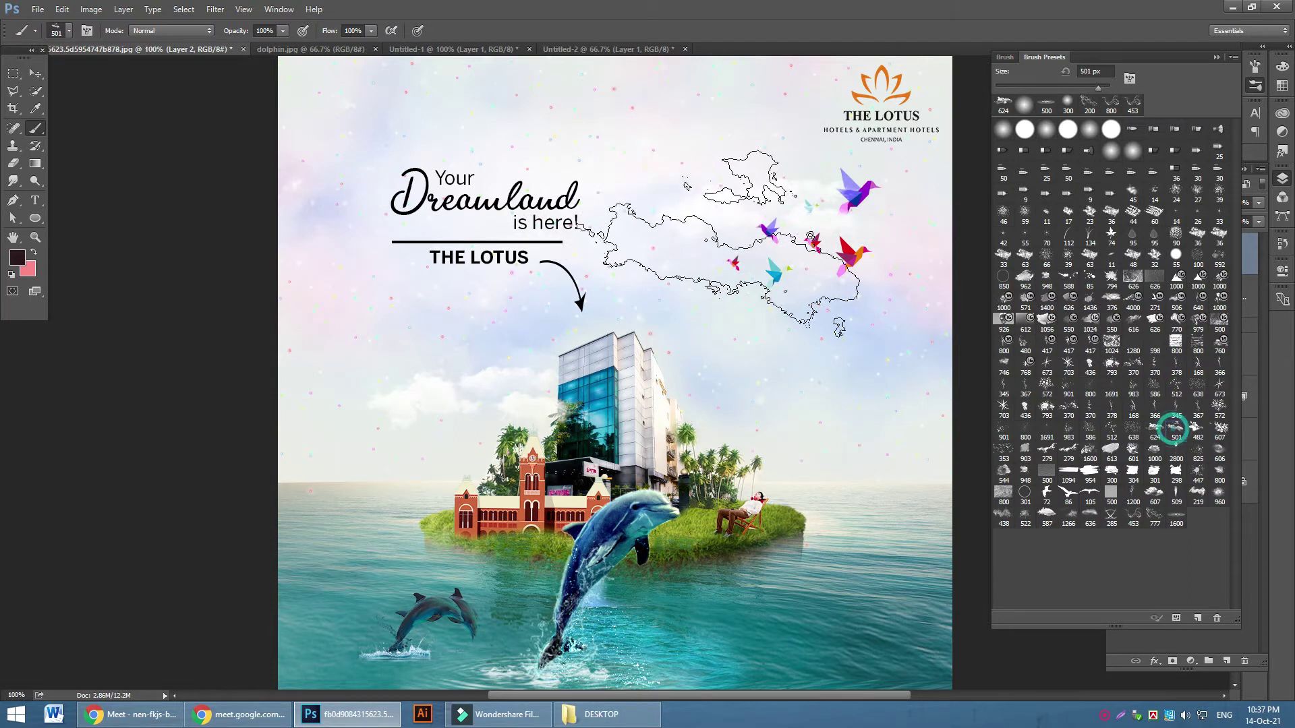
pyautogui.click(722, 243)
pyautogui.hotkey('ctrl', 'z')
# Test the 482 px and 279 px cloud brushes by the headline, undo them, and open the foreground colour picker
pyautogui.click(1198, 428)
pyautogui.click(586, 219)
pyautogui.hotkey('ctrl', 'z')
pyautogui.click(1047, 455)
pyautogui.hotkey('ctrl', 'z')
pyautogui.hotkey('ctrl', 'z')
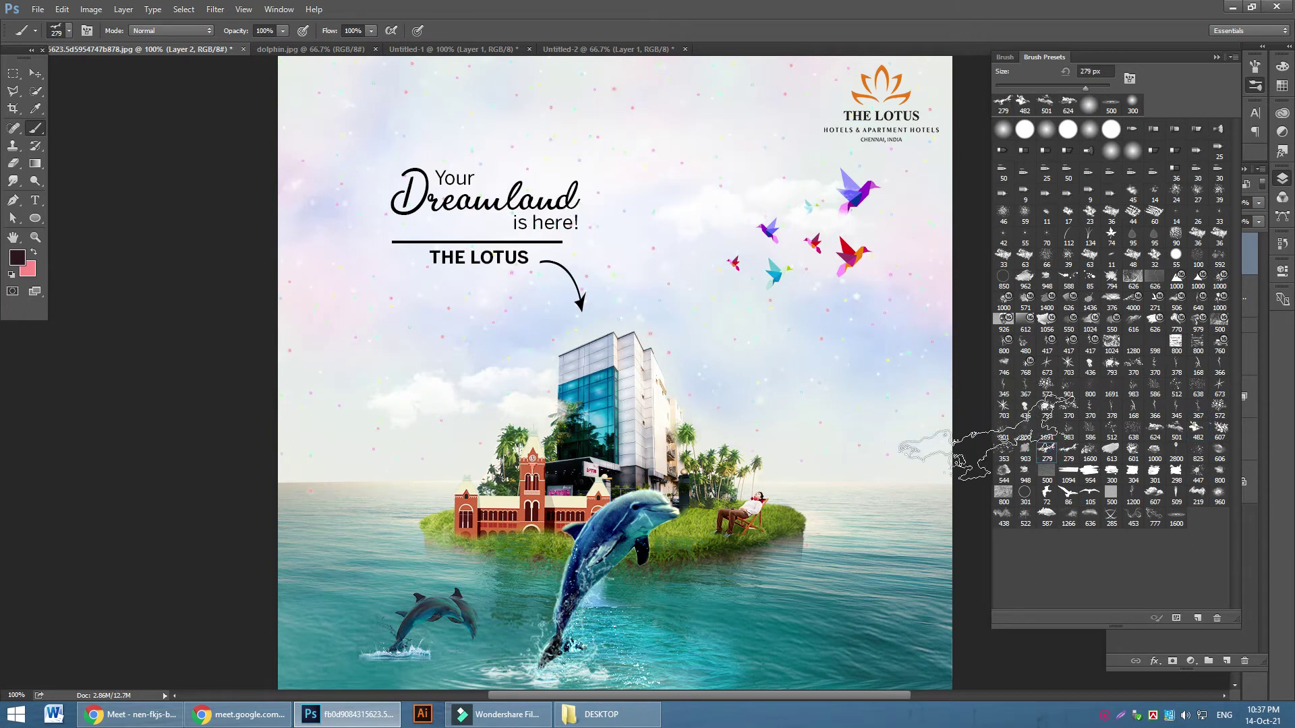
pyautogui.click(587, 177)
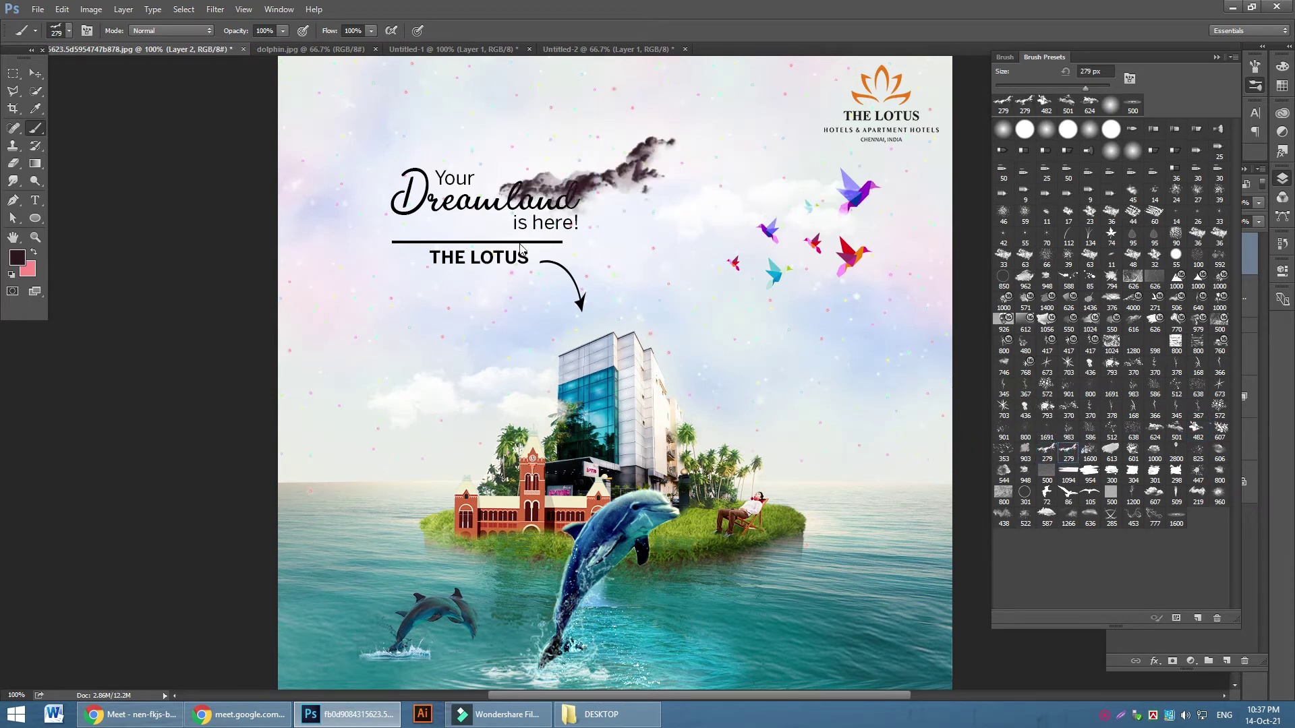
pyautogui.hotkey('ctrl', 'z')
pyautogui.click(17, 257)
# Set white as the foreground colour and try a white cloud stamp on the water, undoing it
pyautogui.click(672, 147)
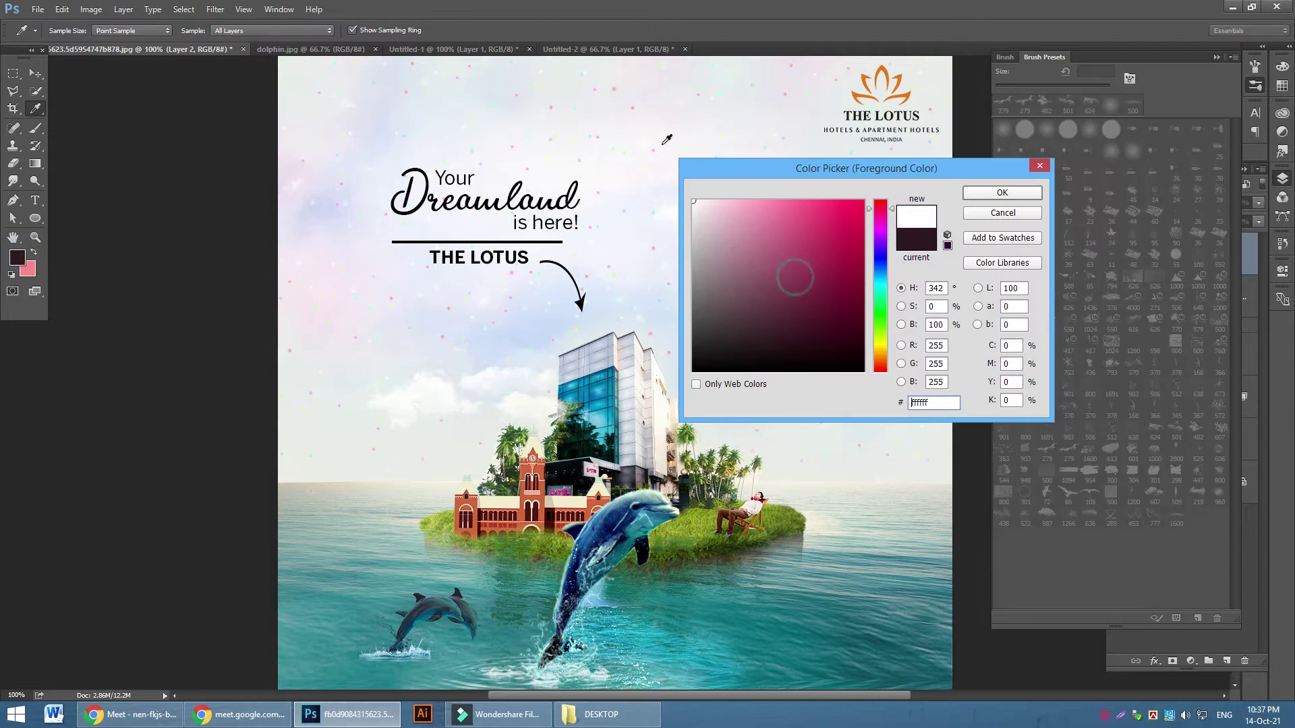
pyautogui.click(1002, 193)
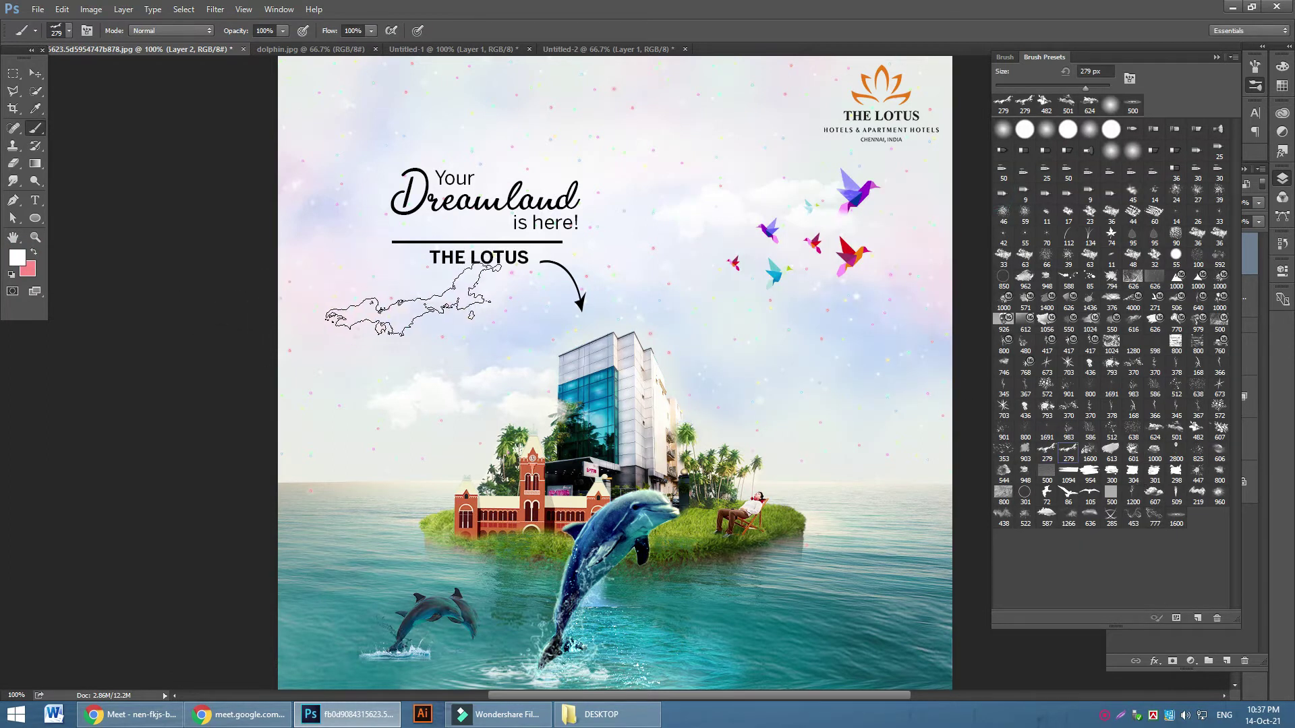
pyautogui.click(742, 604)
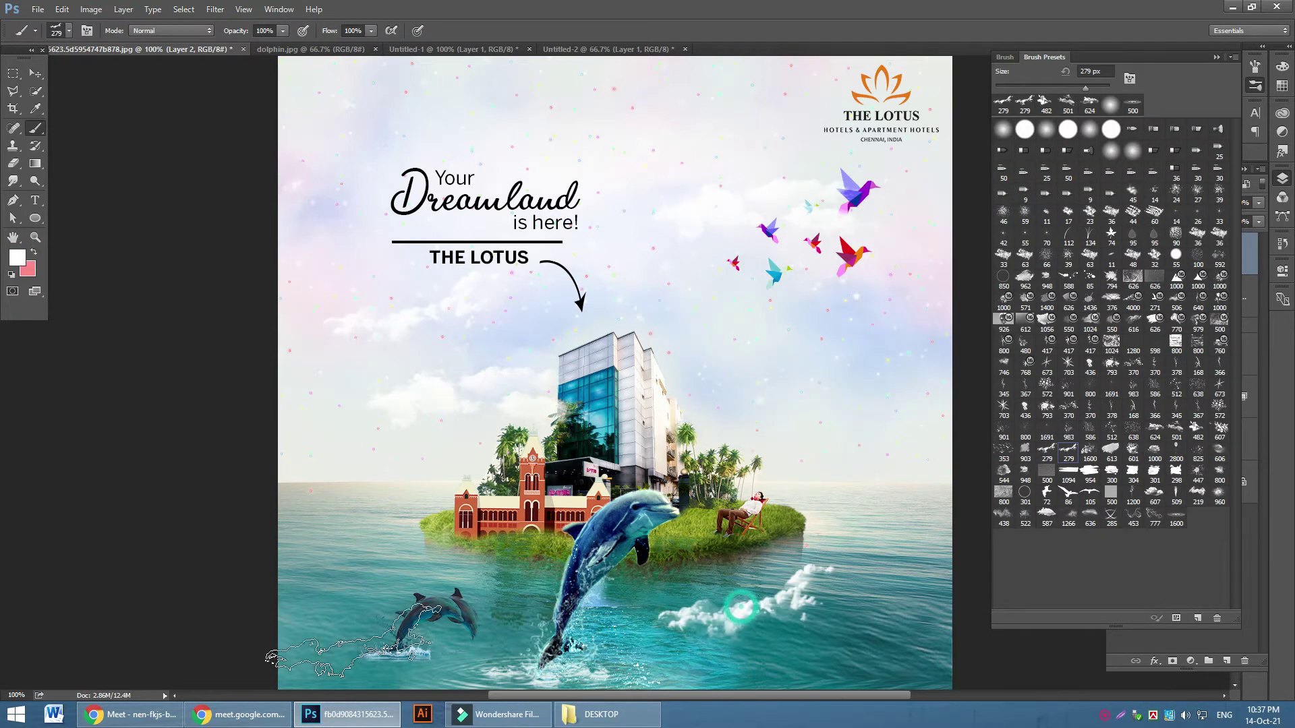
pyautogui.hotkey('ctrl', 'z')
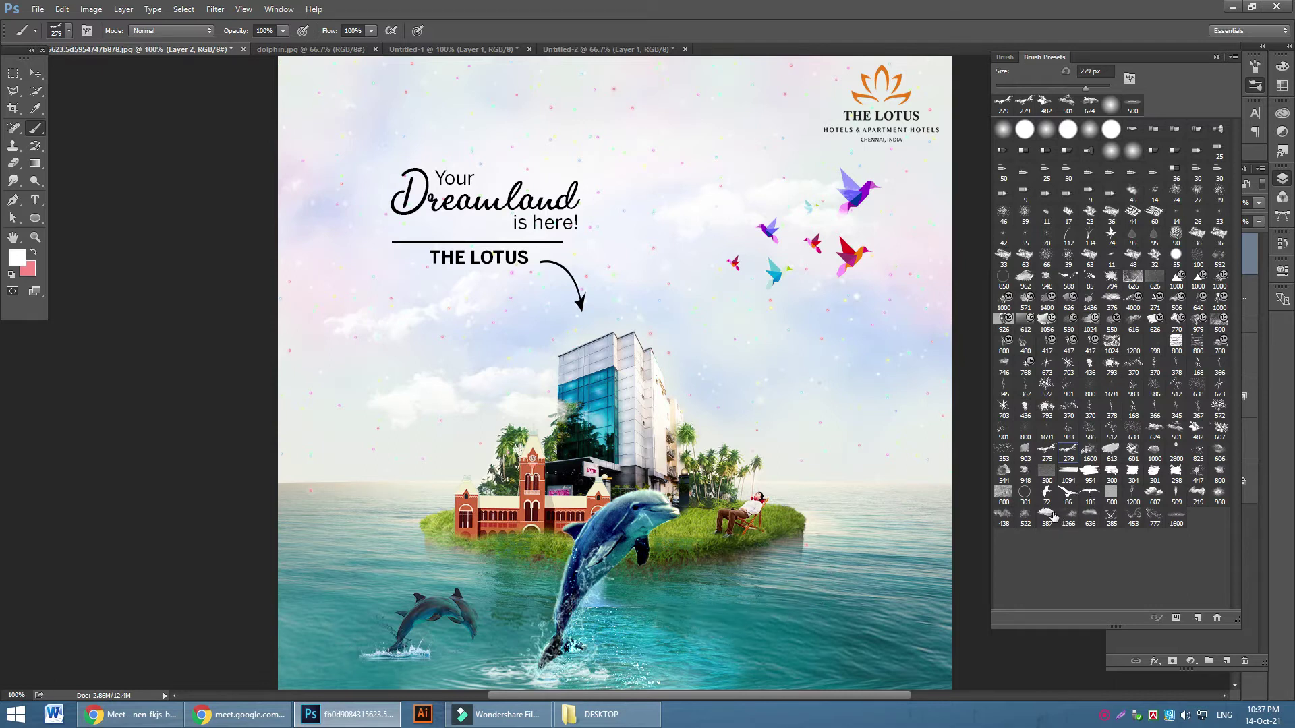
pyautogui.click(1198, 492)
pyautogui.hotkey('ctrl', 'z')
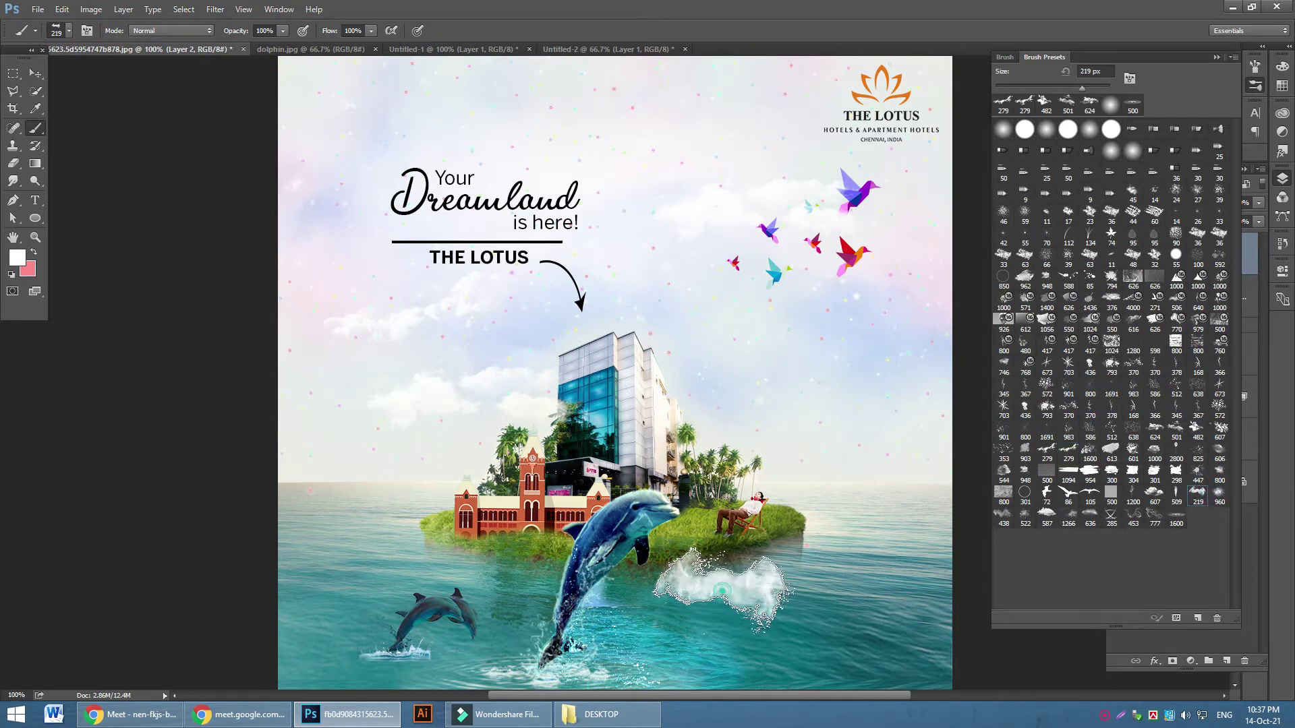
pyautogui.hotkey('ctrl', 'z')
# Try the 607, 506 and 4000 px cloud brushes on the water, undoing each stamp
pyautogui.click(1155, 492)
pyautogui.click(796, 604)
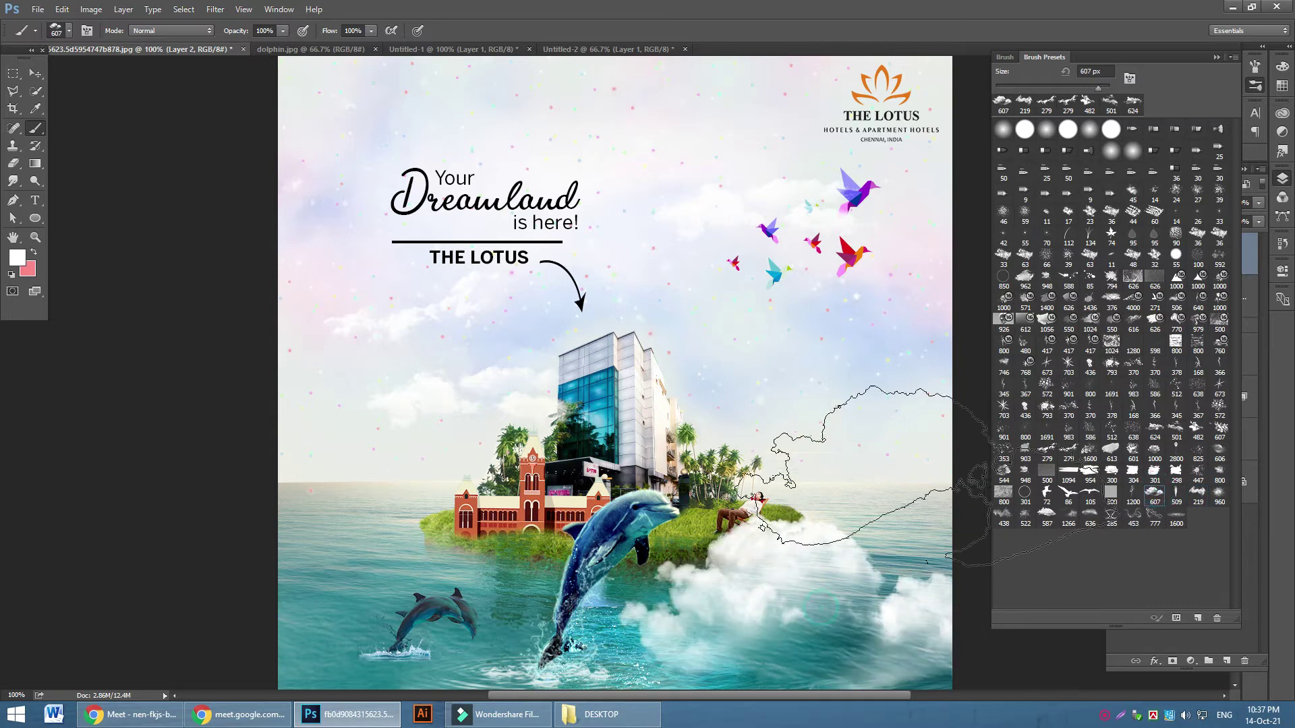
pyautogui.hotkey('ctrl', 'z')
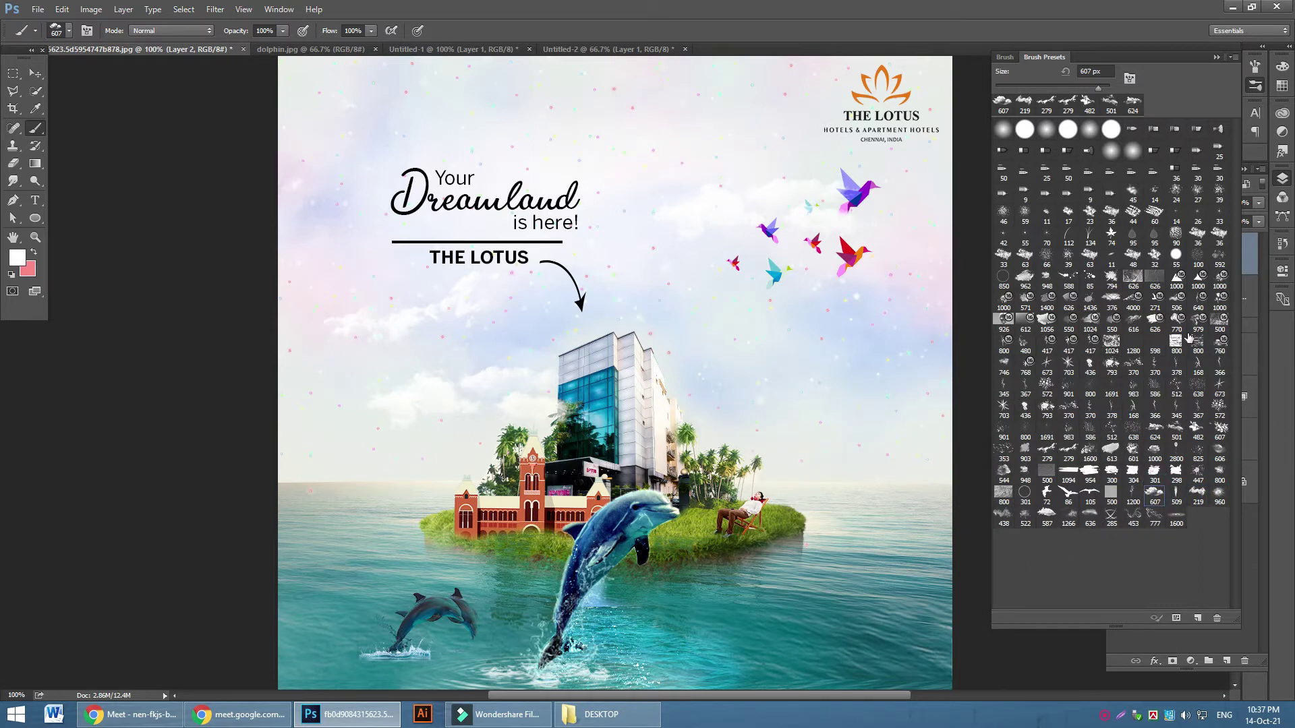
pyautogui.click(1178, 299)
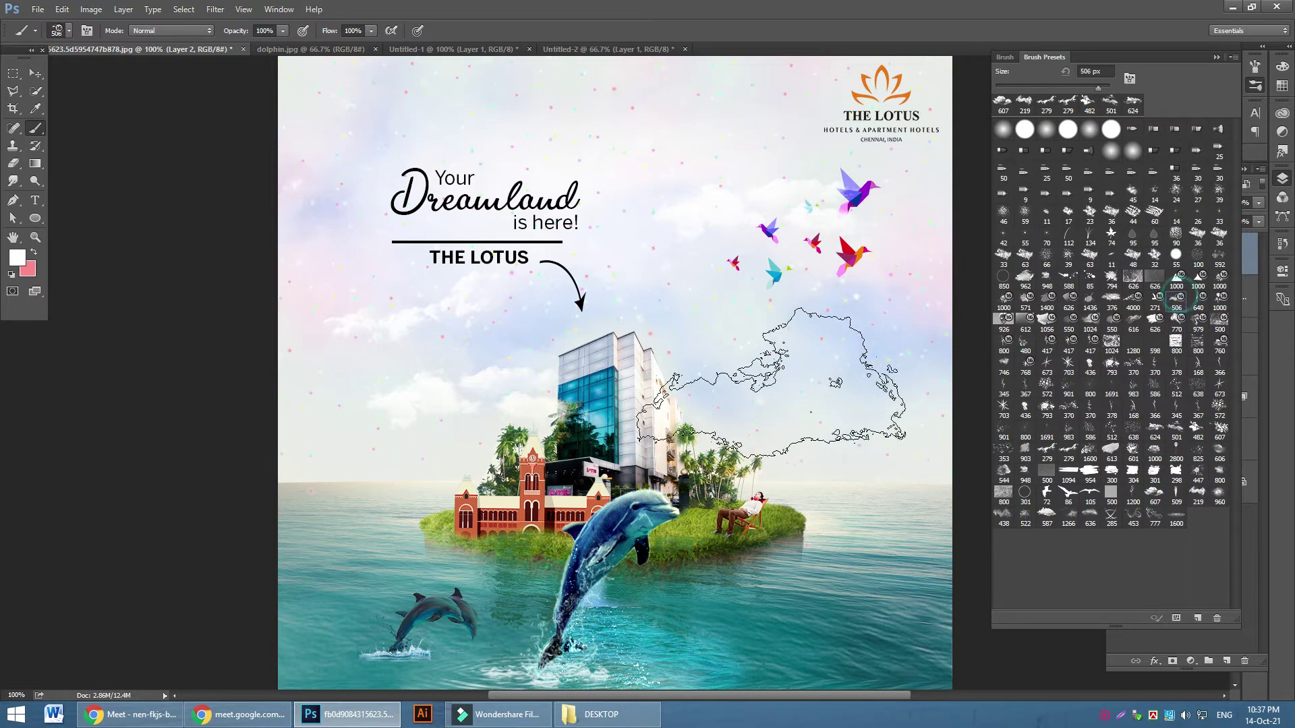
pyautogui.click(770, 619)
pyautogui.hotkey('ctrl', 'z')
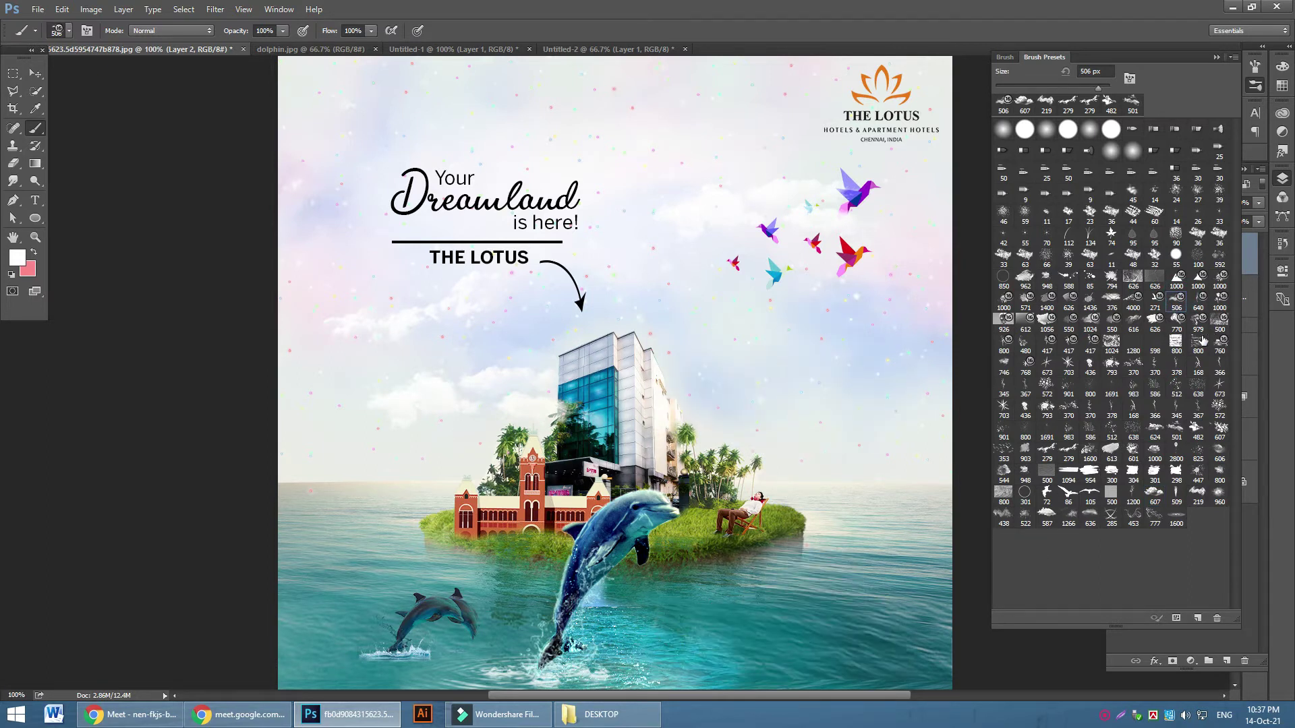
pyautogui.click(1131, 300)
pyautogui.click(807, 621)
pyautogui.hotkey('ctrl', 'z')
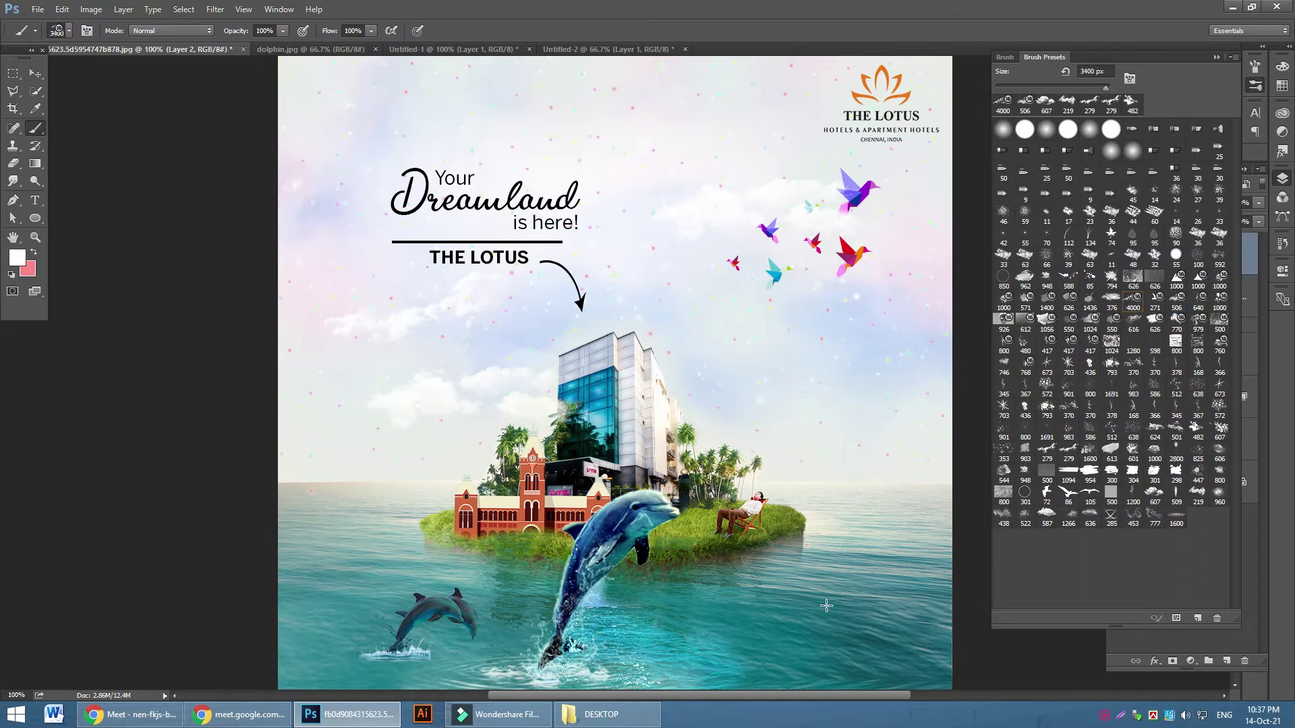
# Paint a 3300 px cloud, then stamp 400 px white waves on the sea and lower-left edge
pyautogui.press('[')
pyautogui.click(792, 626)
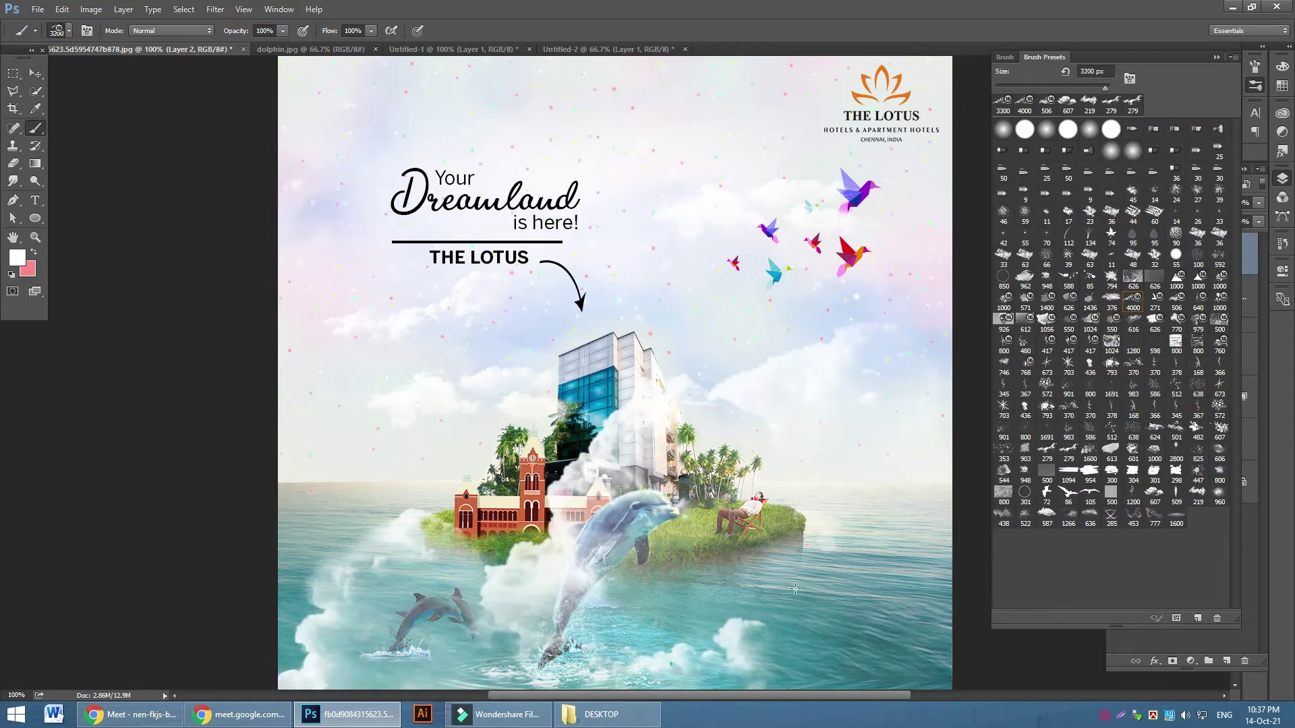
pyautogui.click(69, 31)
pyautogui.moveTo(121, 79); pyautogui.dragTo(93, 73)
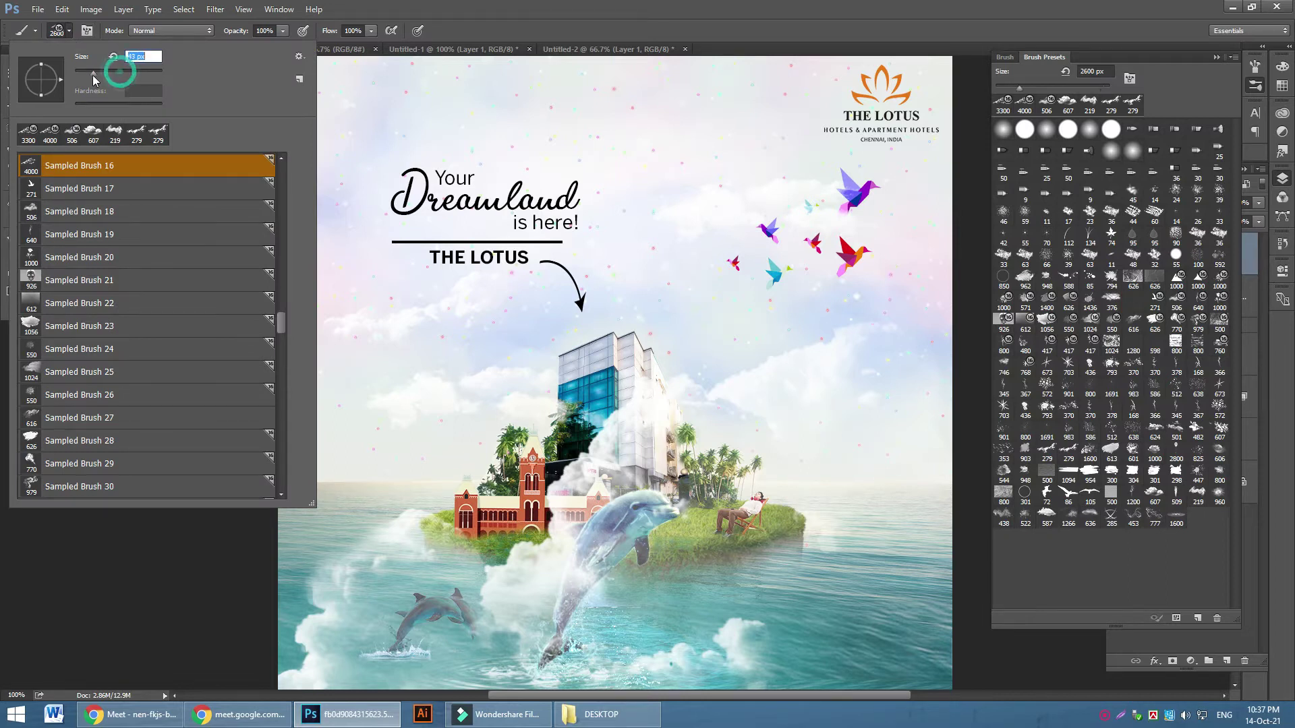
pyautogui.press('Return')
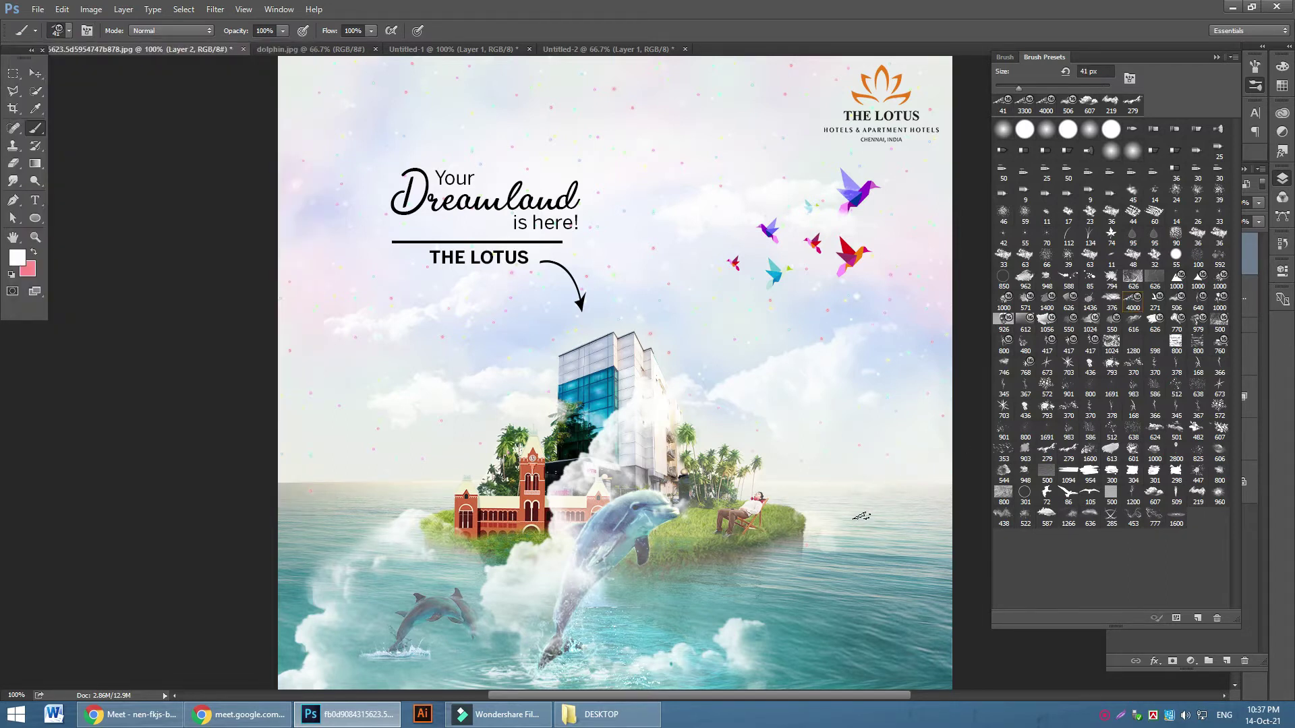
pyautogui.press(']')
pyautogui.press(']')
pyautogui.press(']')
pyautogui.press(']')
pyautogui.press(']')
pyautogui.press(']')
pyautogui.press(']')
pyautogui.press(']')
pyautogui.press(']')
pyautogui.press(']')
pyautogui.press(']')
pyautogui.press(']')
pyautogui.press(']')
pyautogui.press(']')
pyautogui.click(809, 591)
pyautogui.click(244, 610)
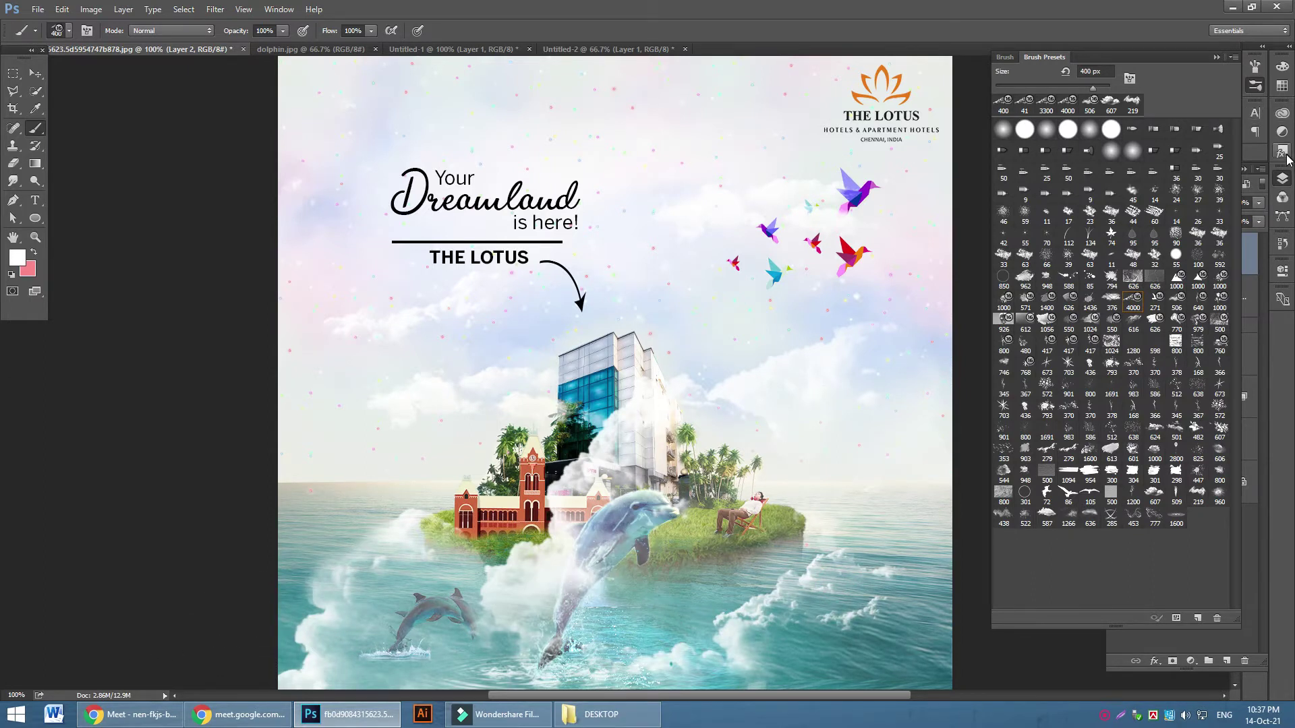
# Bring the Layers panel back and undo the white waves and clouds
pyautogui.click(1285, 188)
pyautogui.click(1282, 184)
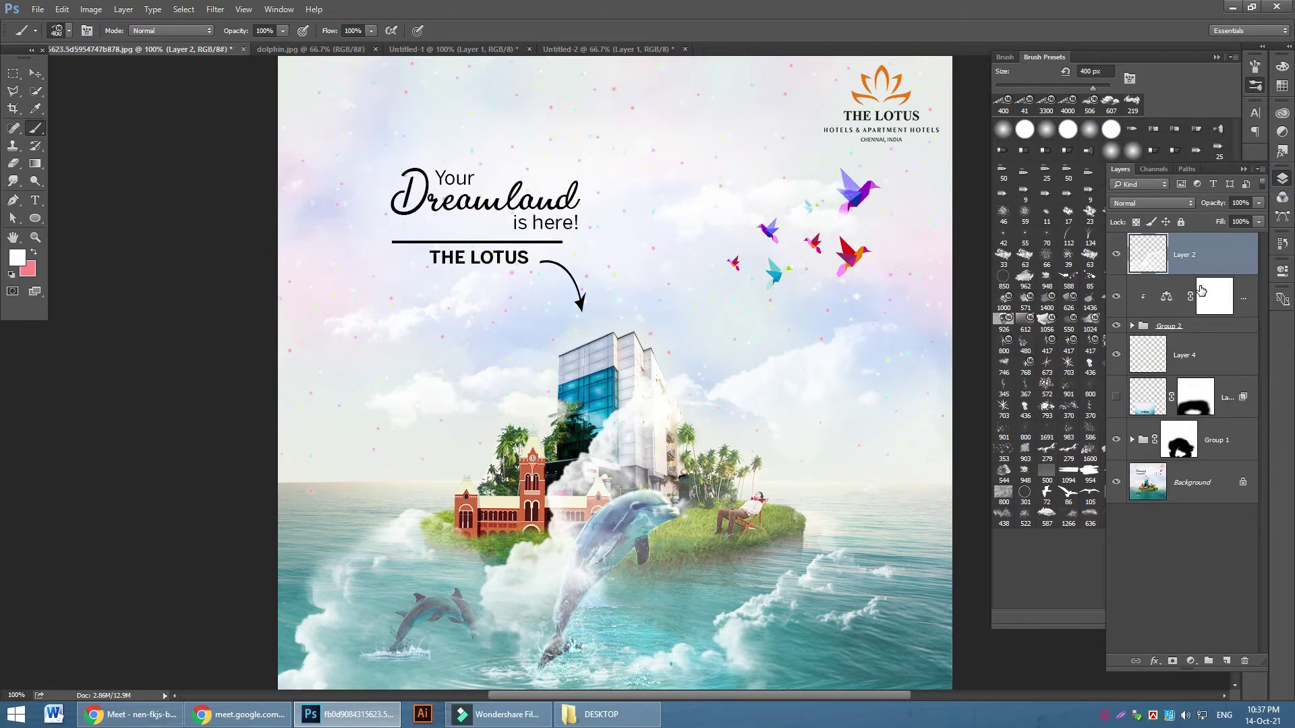
pyautogui.hotkey('ctrl', 'z')
pyautogui.hotkey('ctrl', 'z')
pyautogui.hotkey('ctrl', 'z')
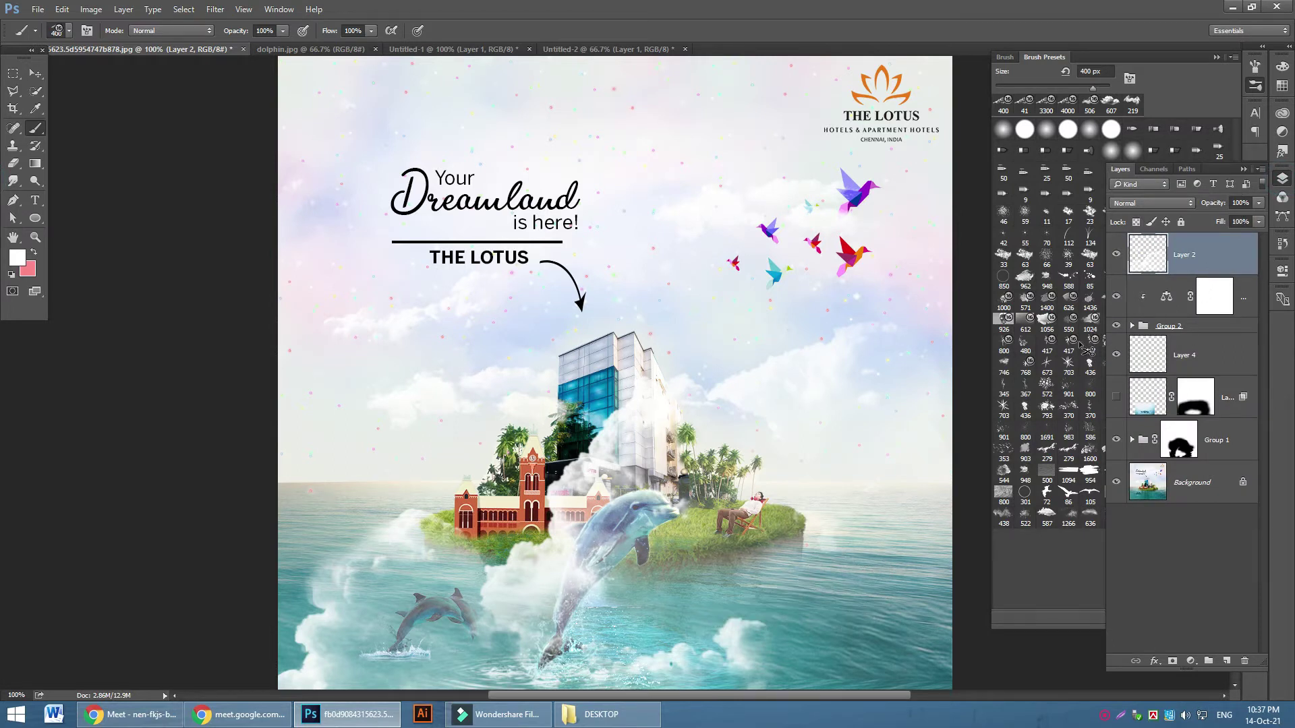
pyautogui.hotkey('ctrl', 'alt', 'z')
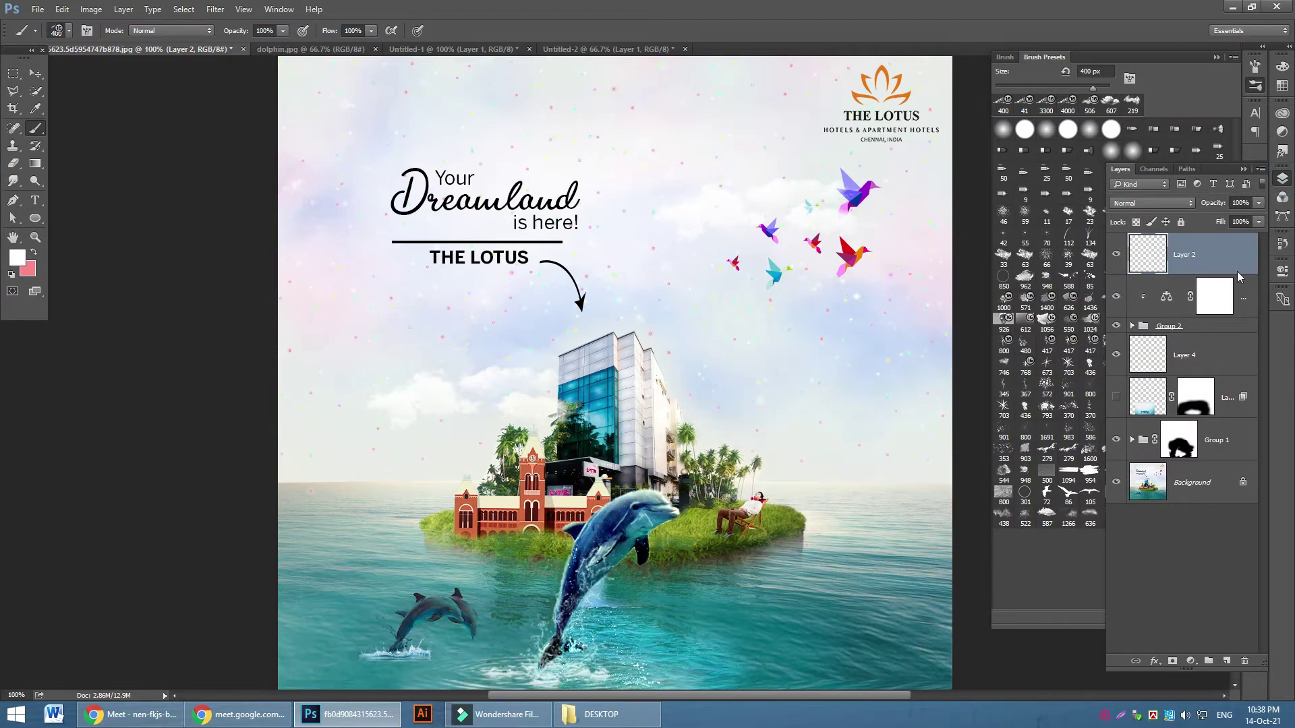
pyautogui.hotkey('ctrl', 'alt', 'z')
pyautogui.hotkey('ctrl', 'alt', 'z')
# Add a new layer and a light blue Solid Color fill layer at the top of the stack
pyautogui.click(1226, 661)
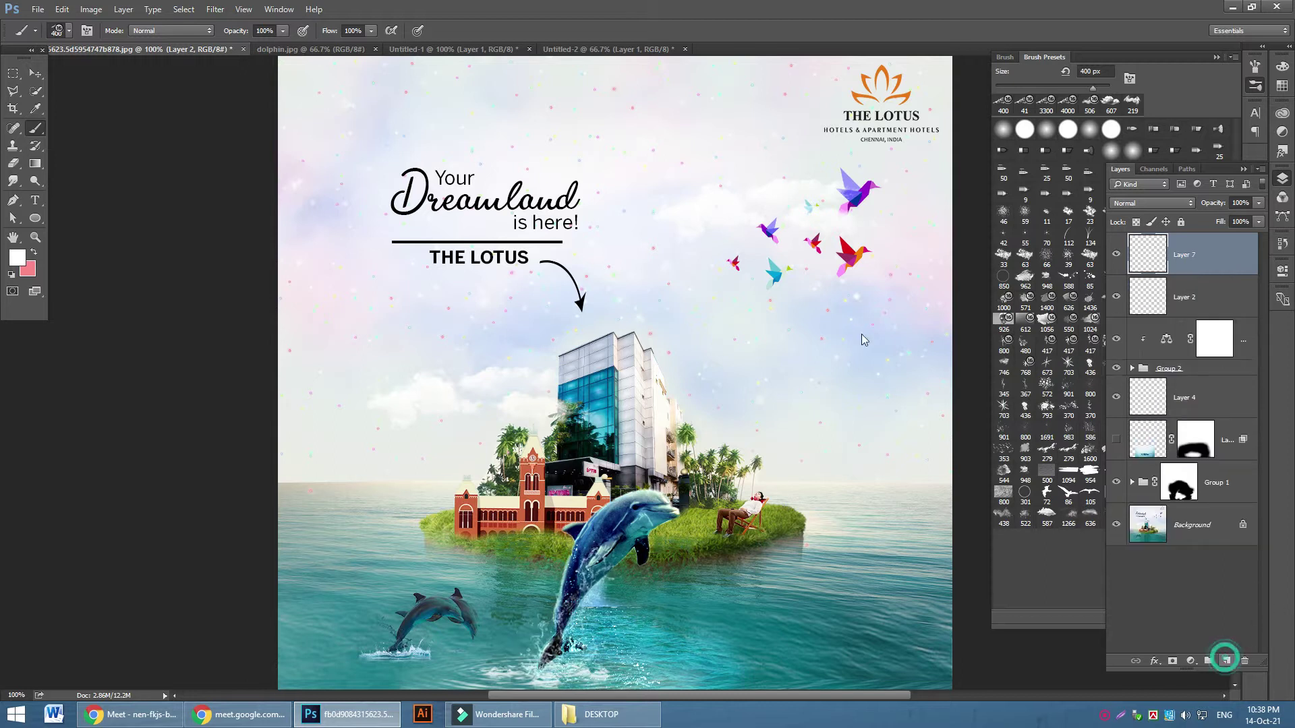
pyautogui.click(1191, 661)
pyautogui.click(1209, 370)
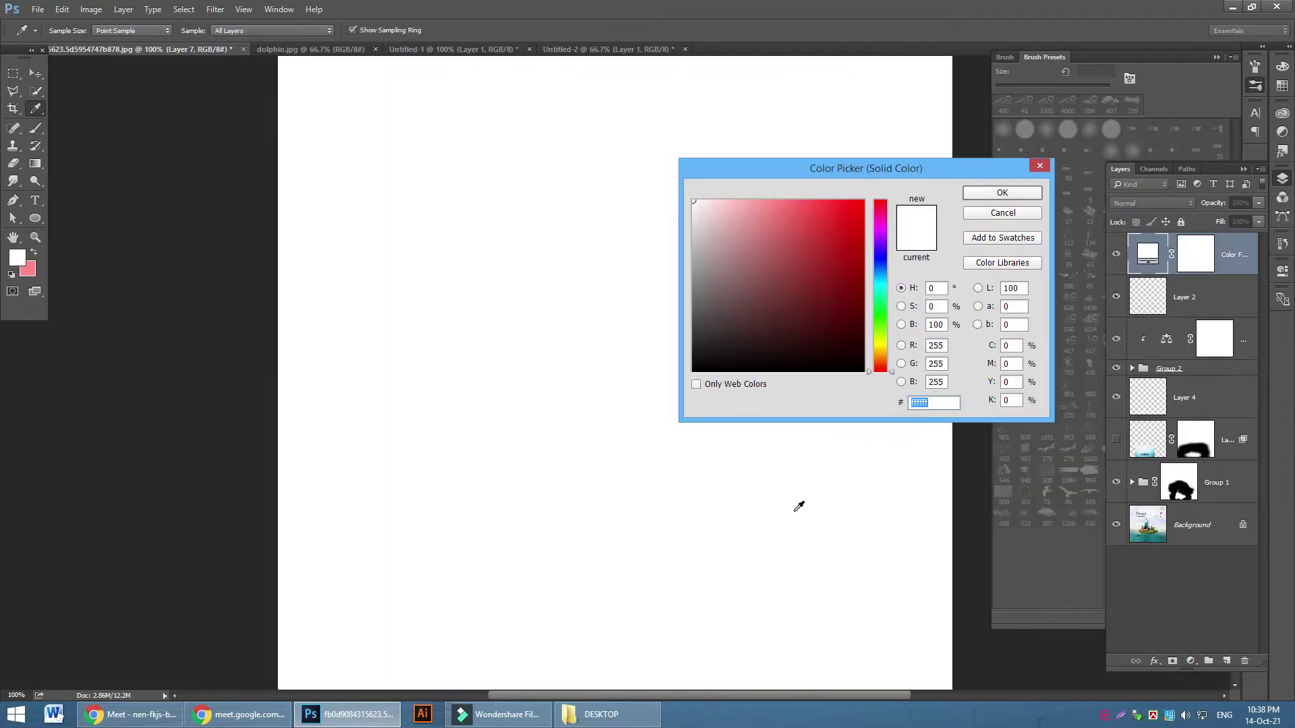
pyautogui.click(879, 273)
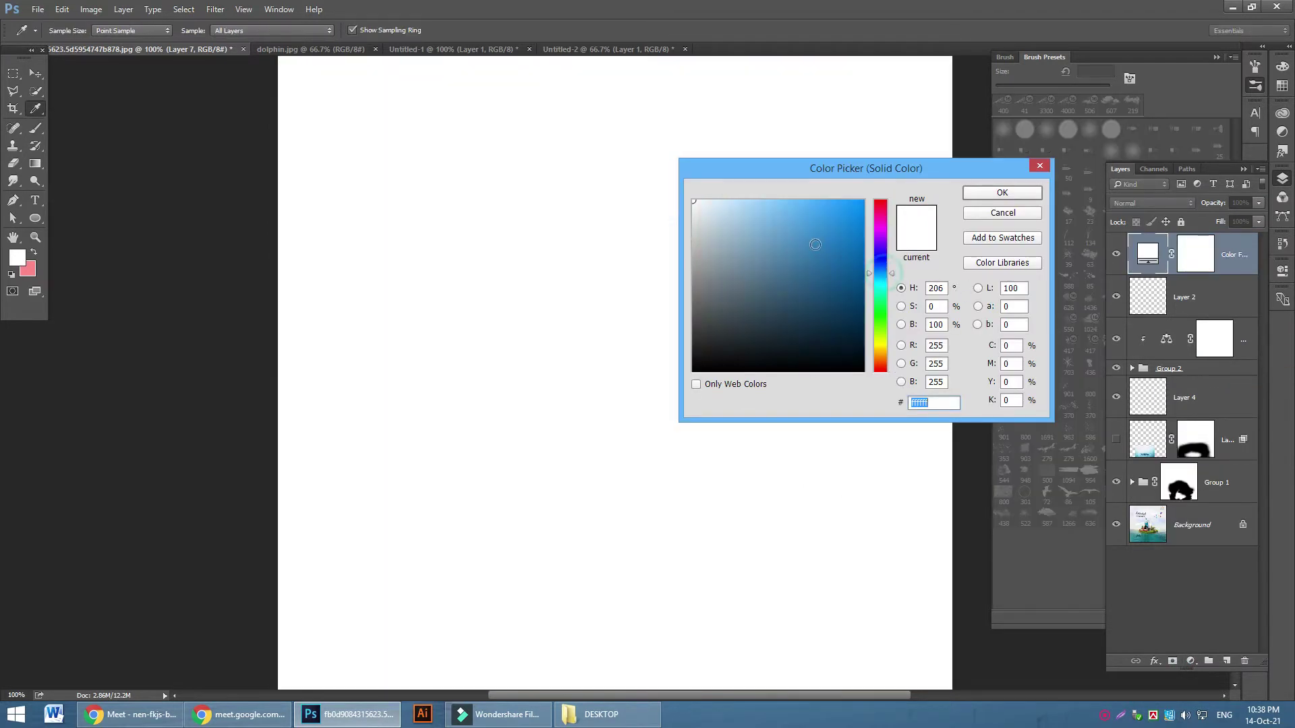
pyautogui.click(745, 197)
pyautogui.click(1002, 193)
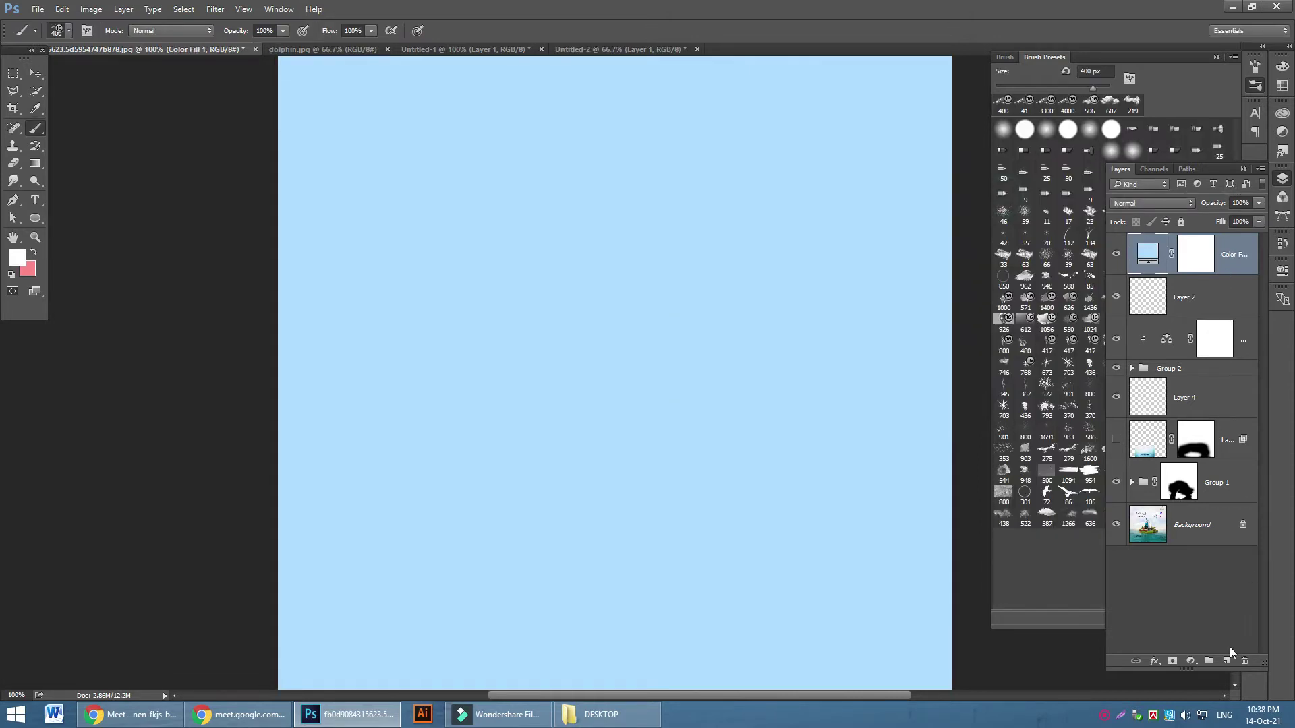
# On a new Layer 7, stamp a 700 px cloud and zoom in to check it
pyautogui.click(1226, 662)
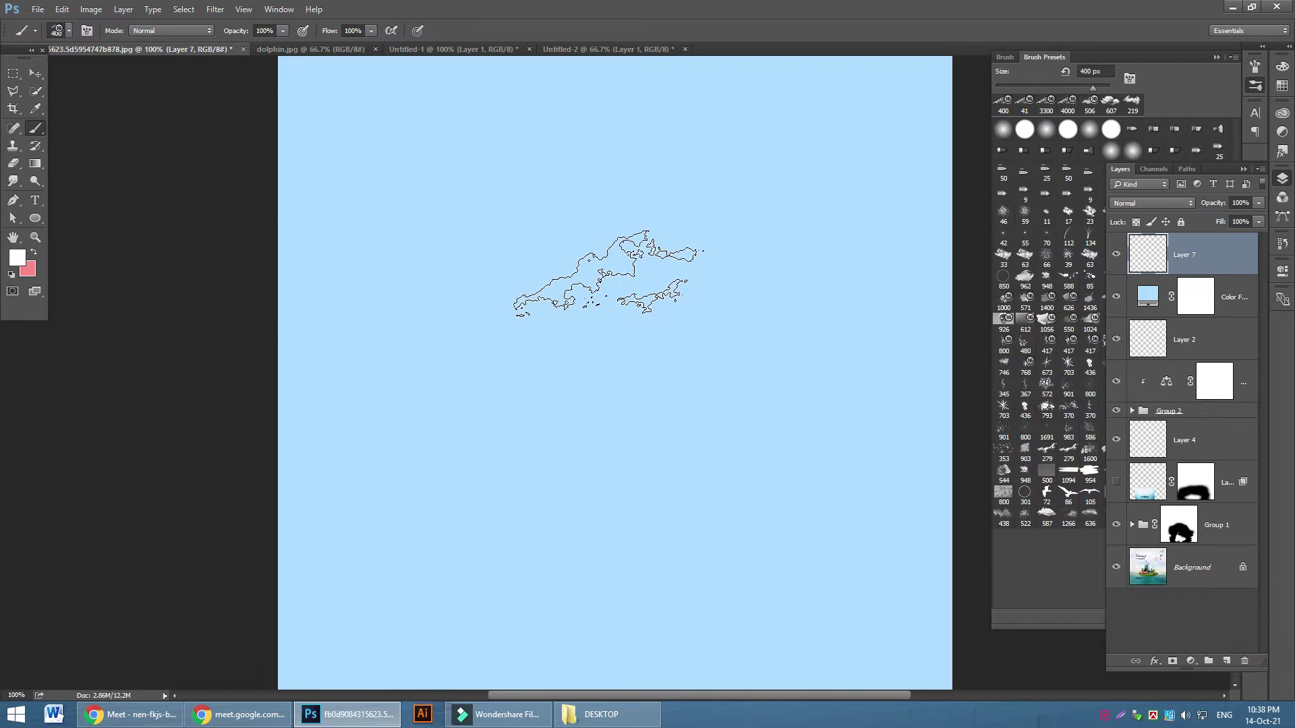
pyautogui.press(']')
pyautogui.press(']')
pyautogui.press(']')
pyautogui.click(609, 256)
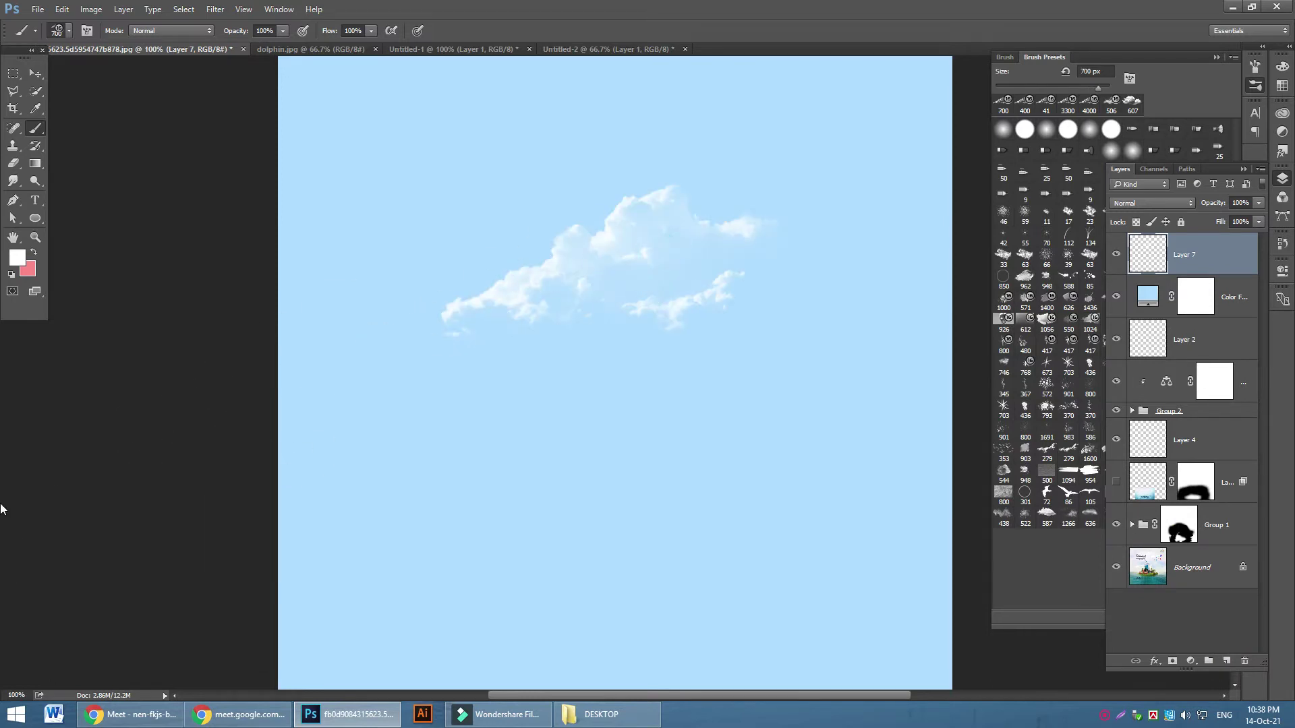
pyautogui.scroll(2, 101, 465)
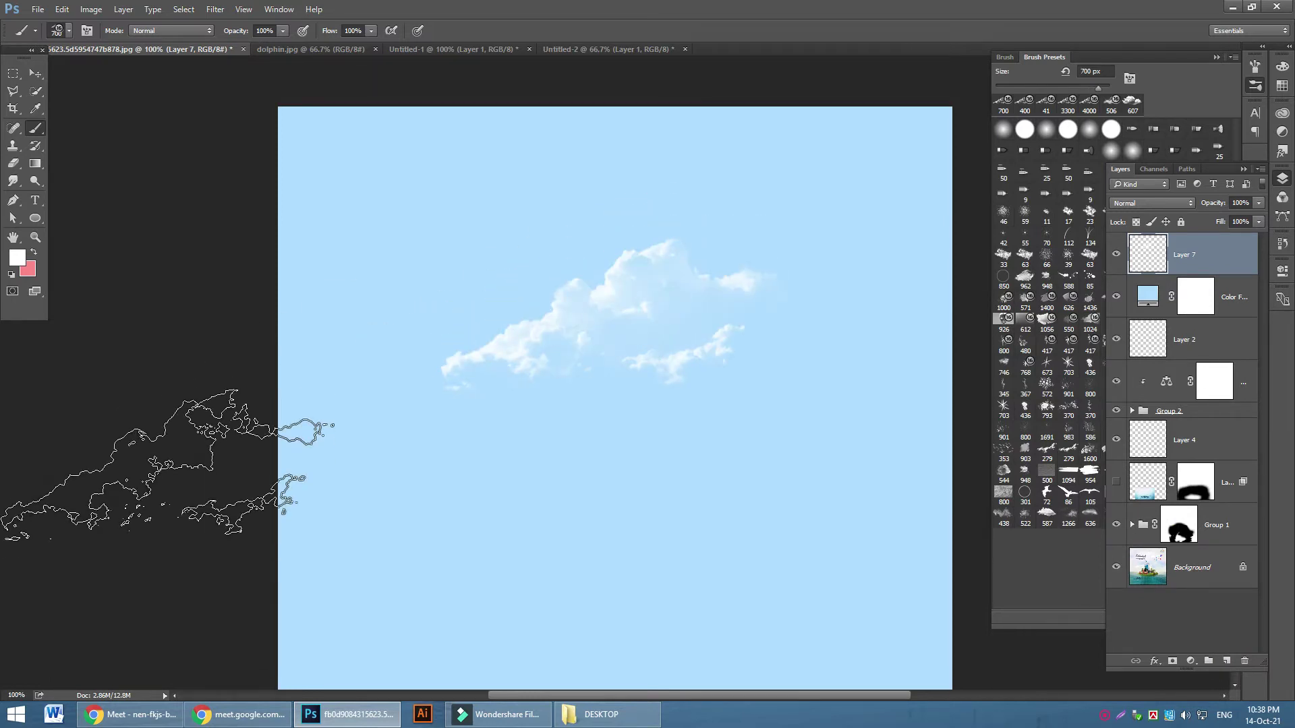
pyautogui.hotkey('ctrl', '+')
pyautogui.hotkey('ctrl', '+')
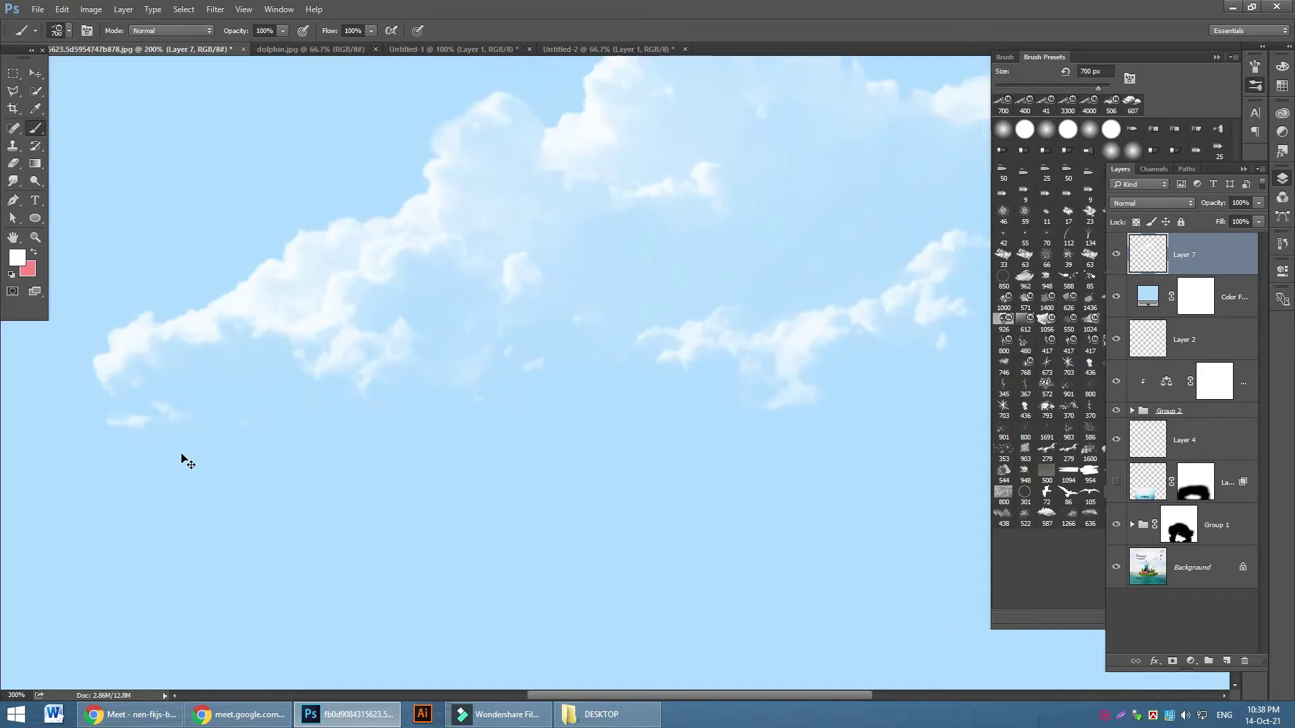
pyautogui.hotkey('ctrl', '-')
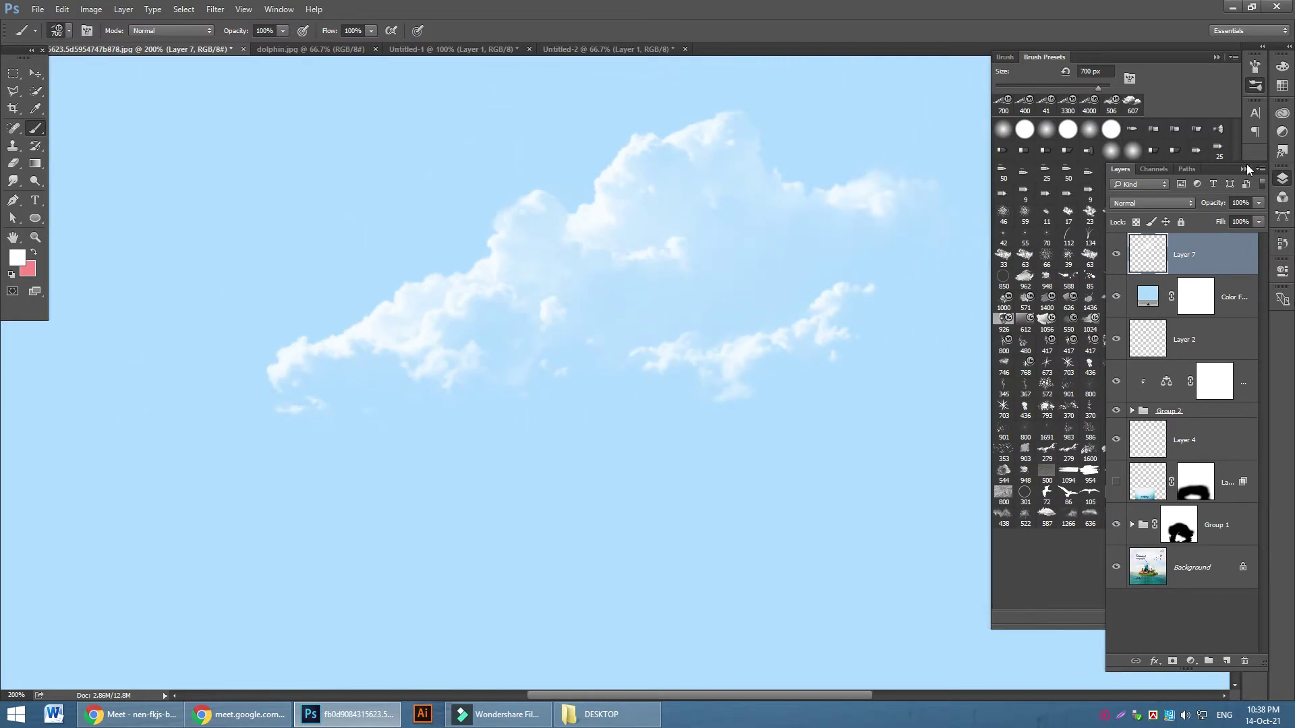
# Stamp a 506 px cloud at the upper left and try a 640 px wispy cloud, undoing it
pyautogui.click(1245, 169)
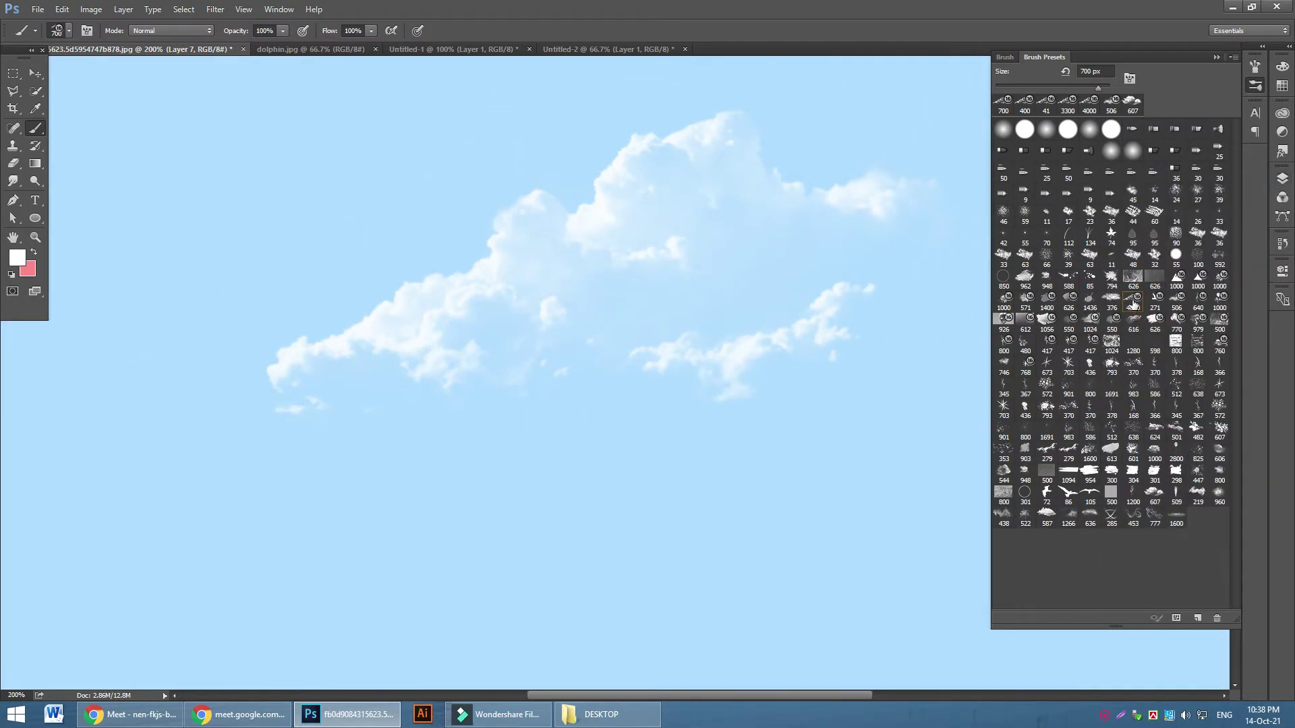
pyautogui.click(1177, 300)
pyautogui.click(429, 236)
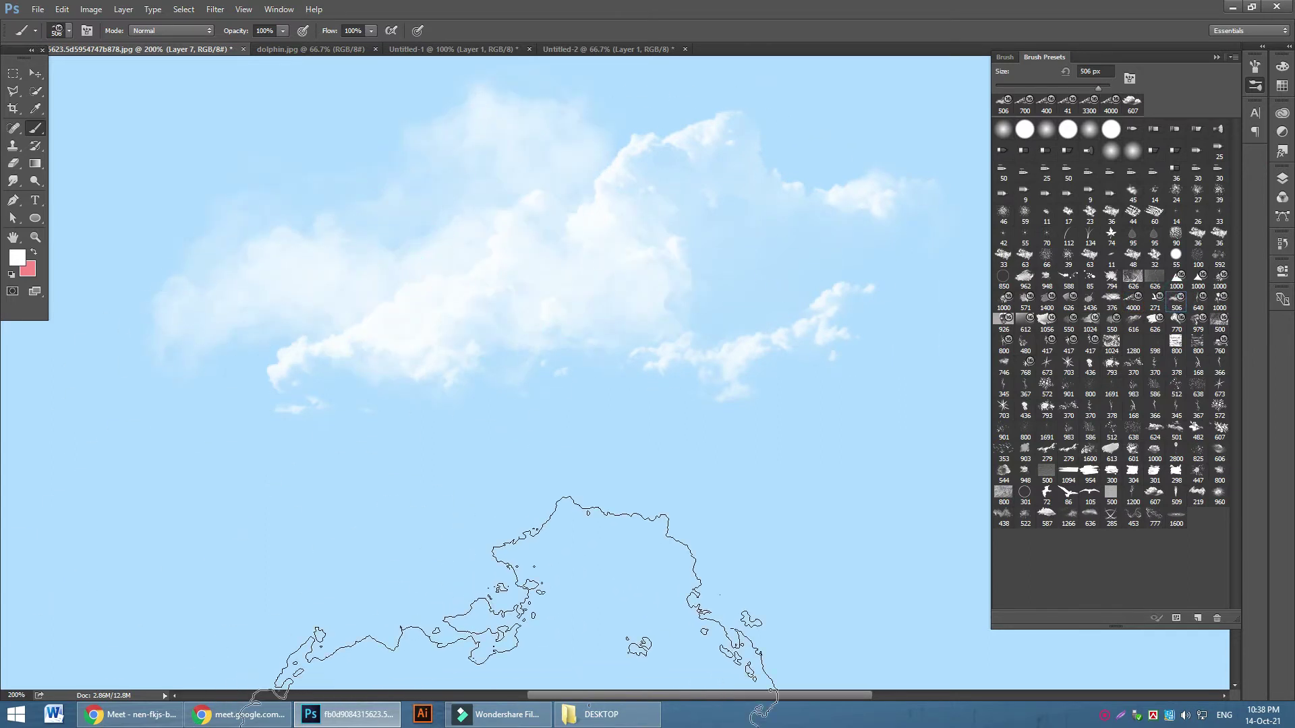
pyautogui.click(1198, 297)
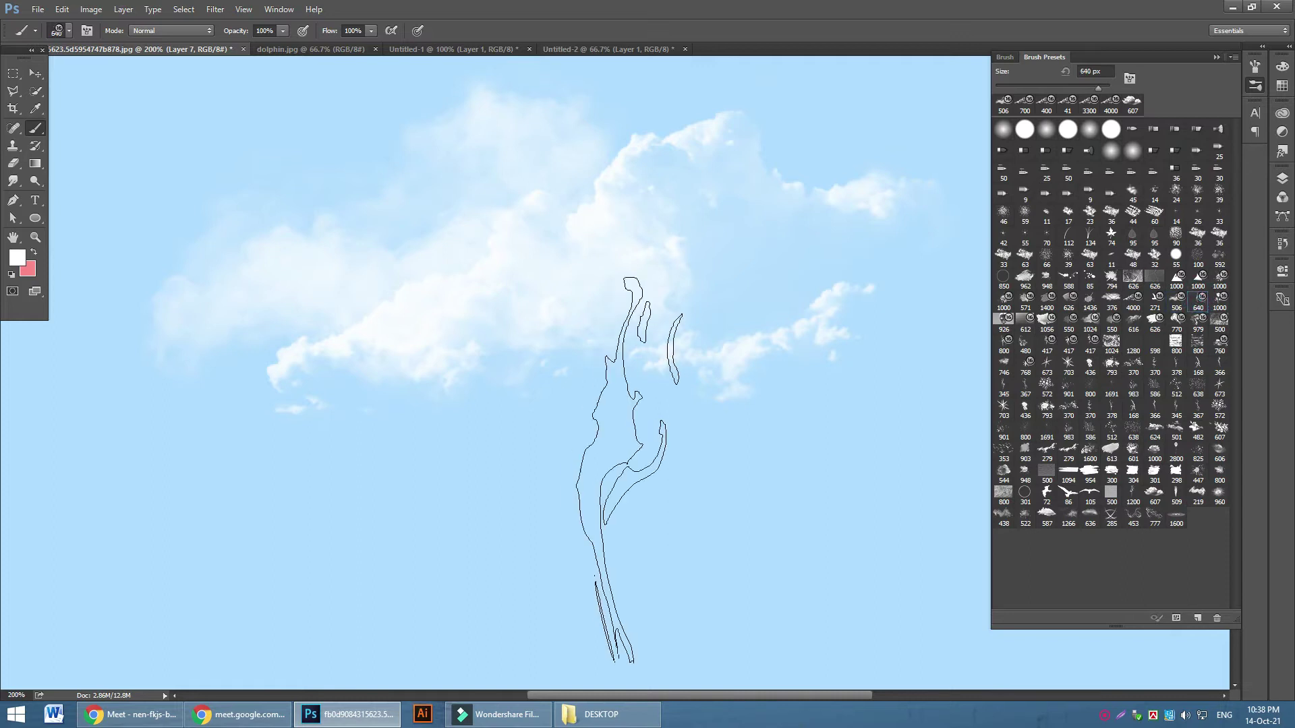
pyautogui.click(613, 485)
pyautogui.hotkey('ctrl', 'z')
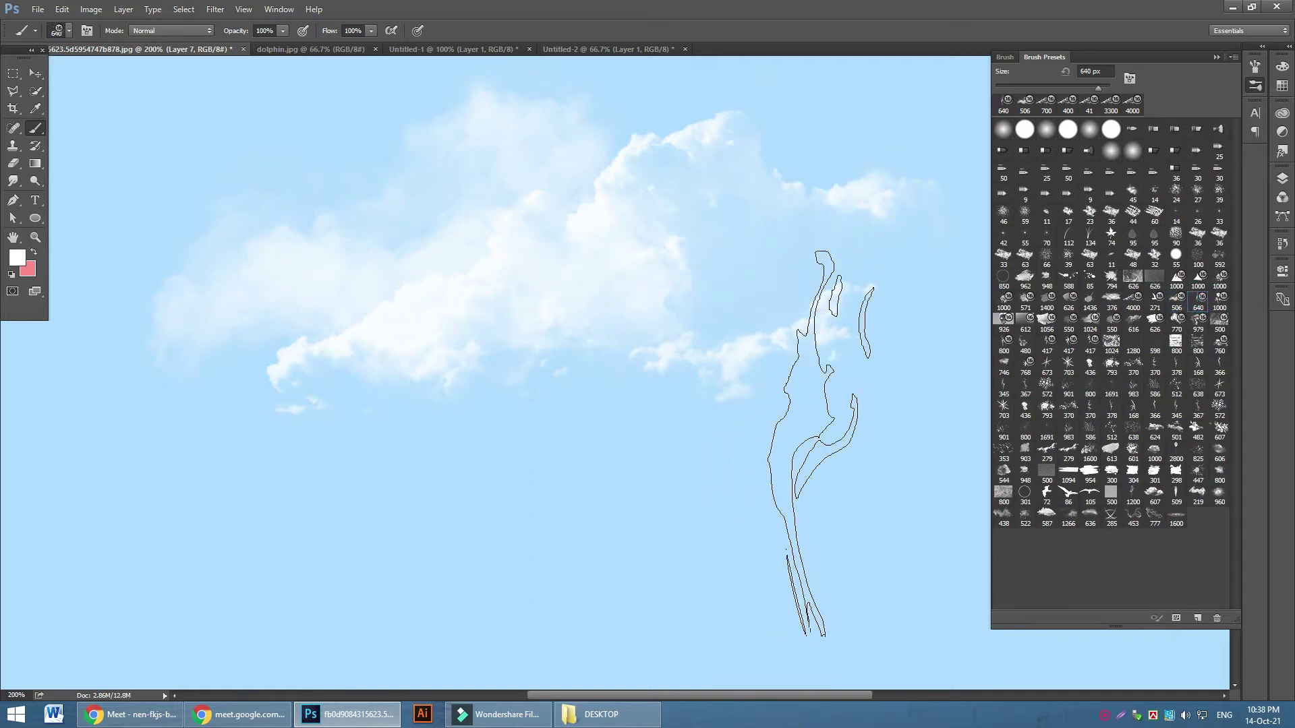
pyautogui.hotkey('ctrl', '-')
pyautogui.hotkey('ctrl', '-')
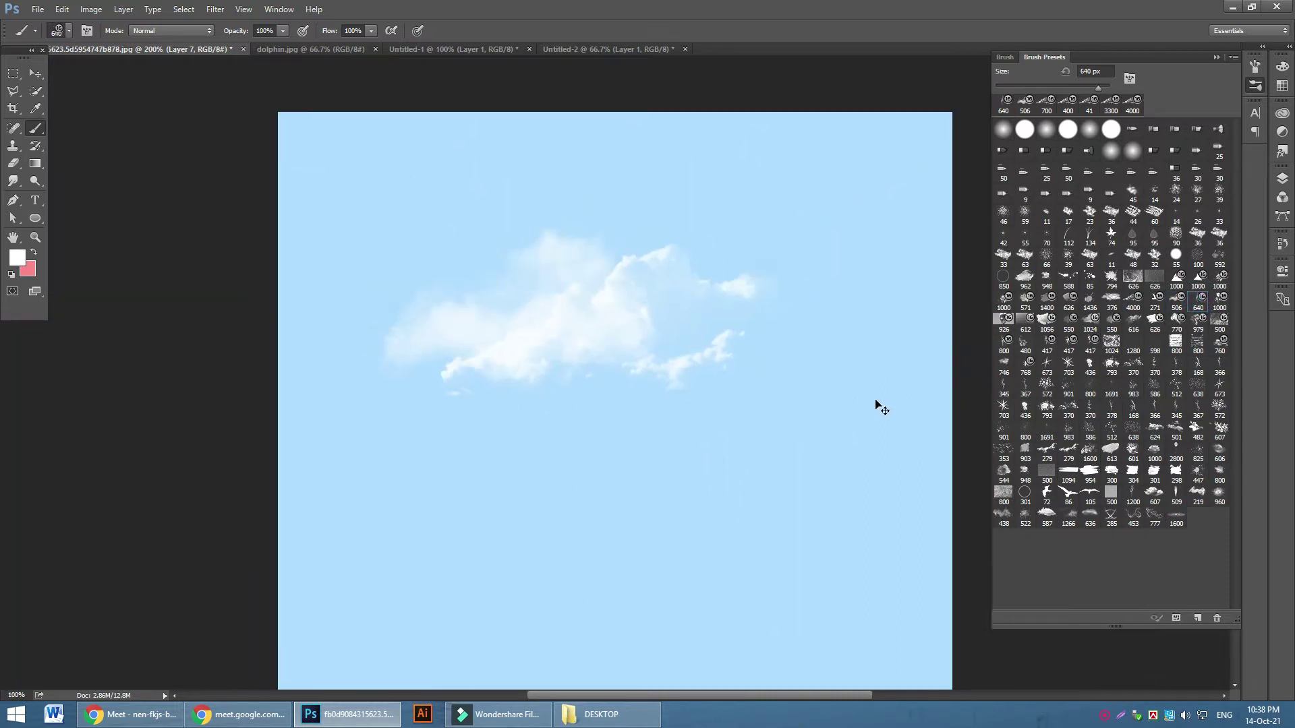
# Delete Layer 7 and the Color Fill layer, then check the poster at 100%
pyautogui.click(1282, 179)
pyautogui.press('Delete')
pyautogui.press('Delete')
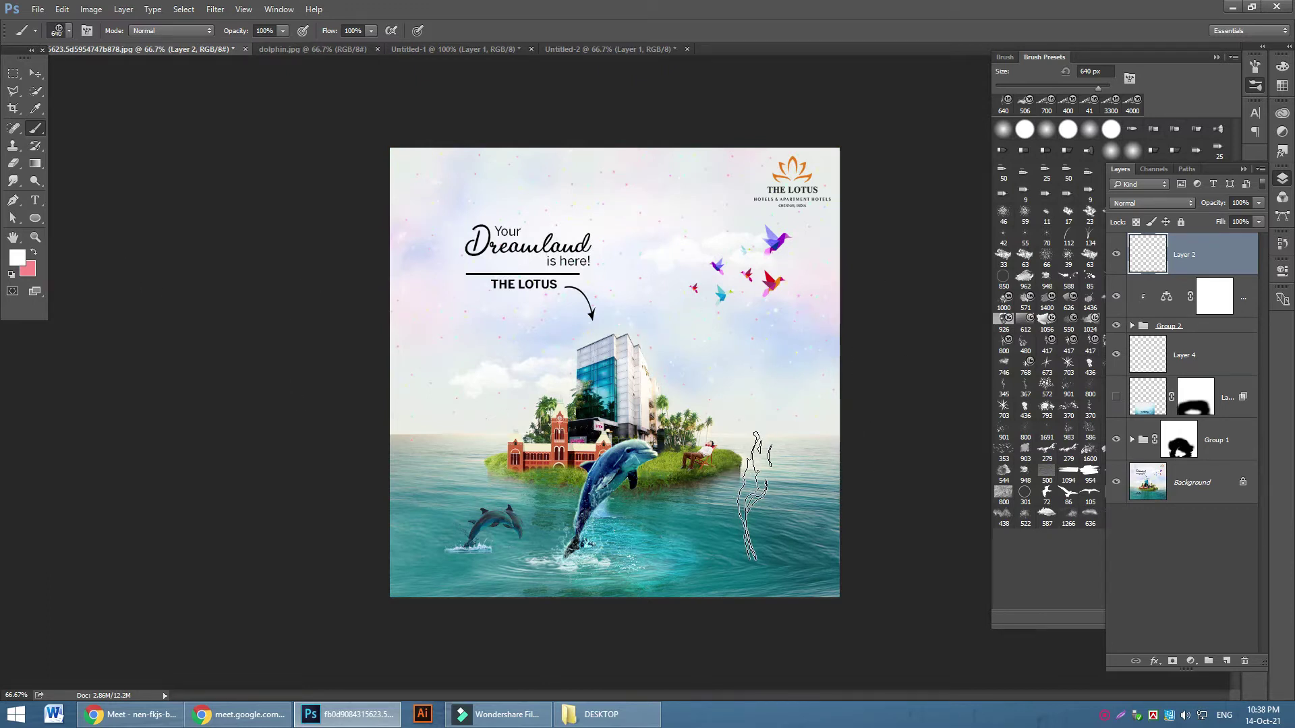
pyautogui.hotkey('ctrl', '+')
pyautogui.hotkey('ctrl', '+')
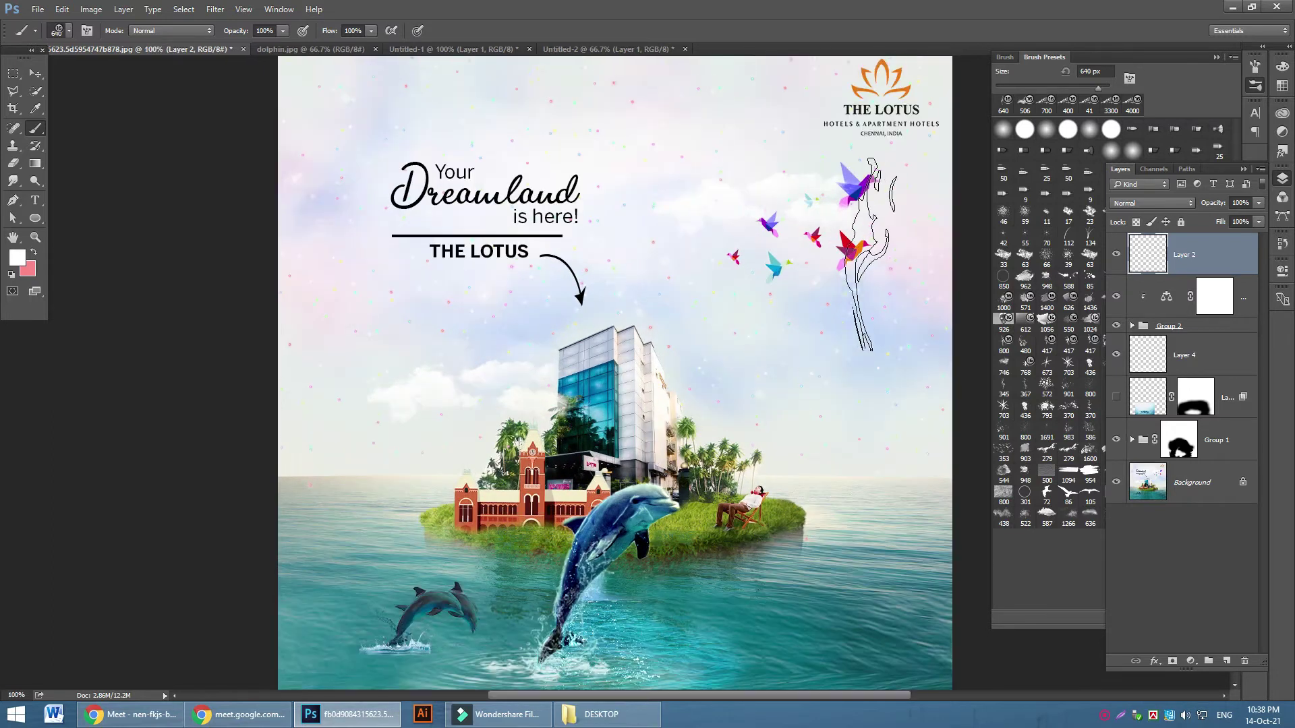
pyautogui.hotkey('ctrl', '+')
pyautogui.hotkey('ctrl', '-')
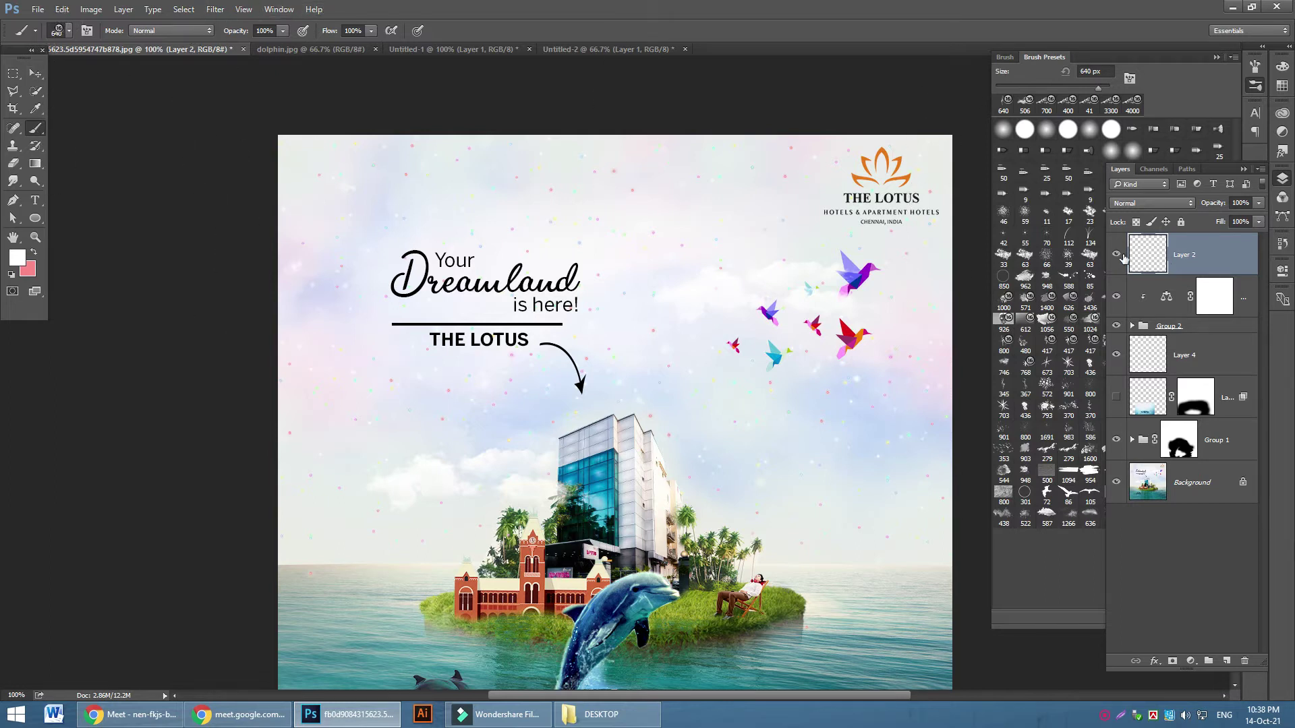
pyautogui.scroll(-2, 762, 364)
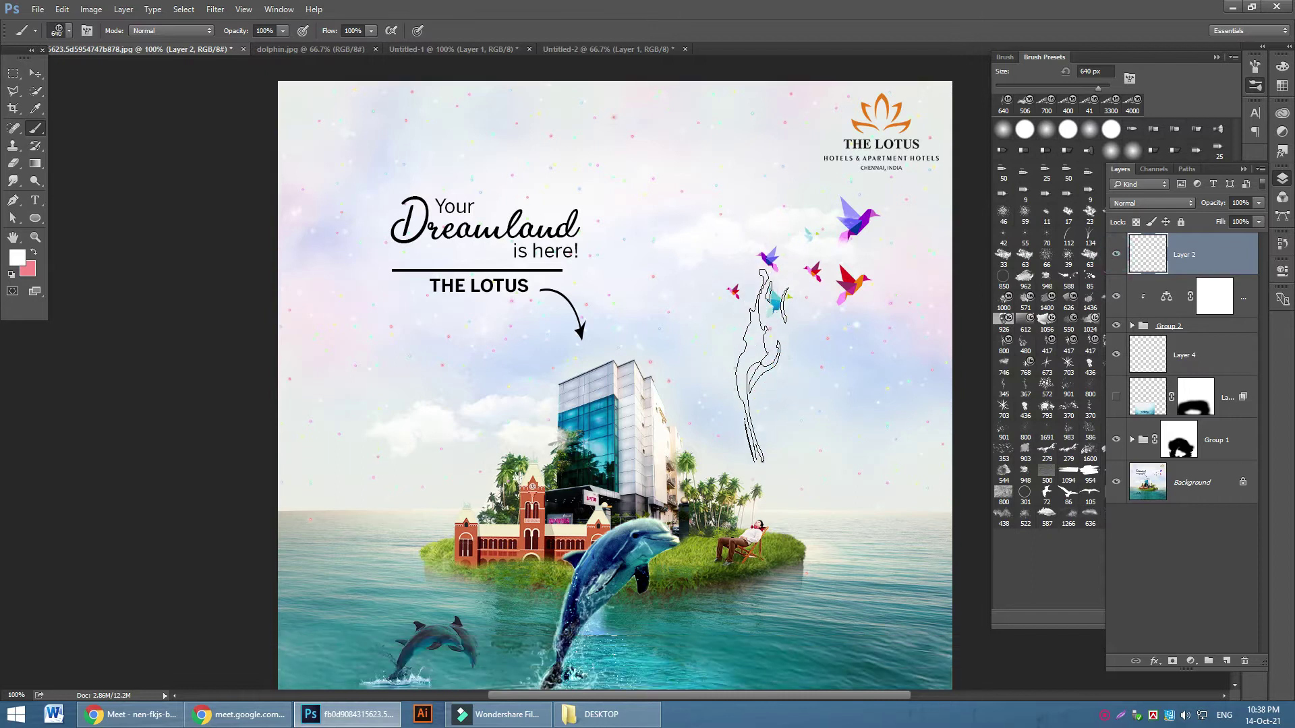
pyautogui.scroll(-5, 768, 367)
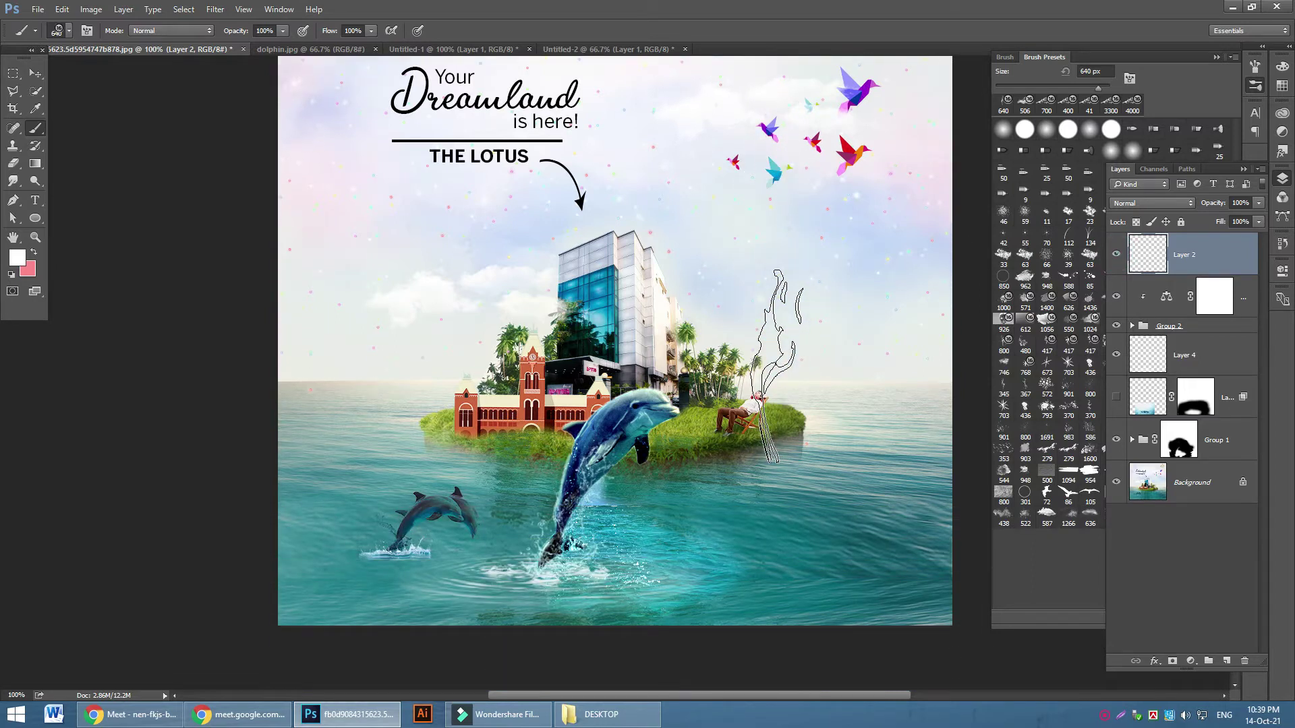
# Open grass image 1602398.jpg, unlock its background, and move it into the poster as Layer 7
pyautogui.click(37, 10)
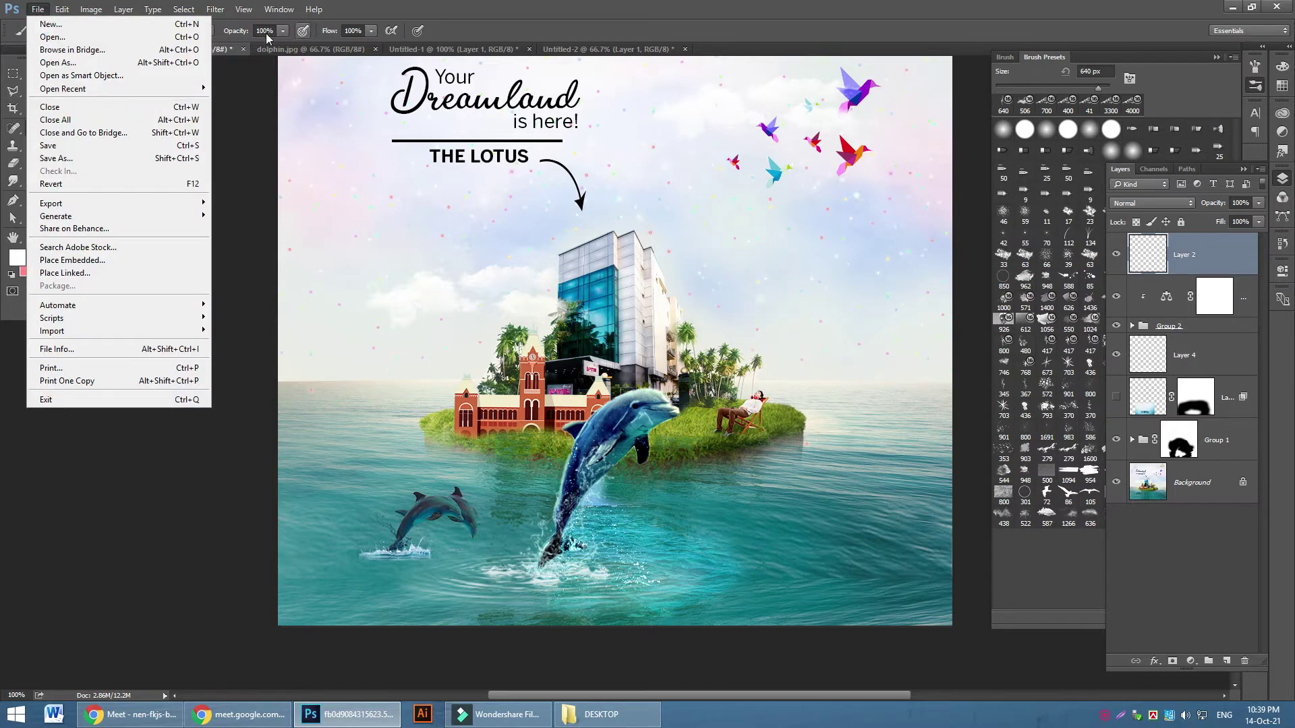
pyautogui.click(53, 37)
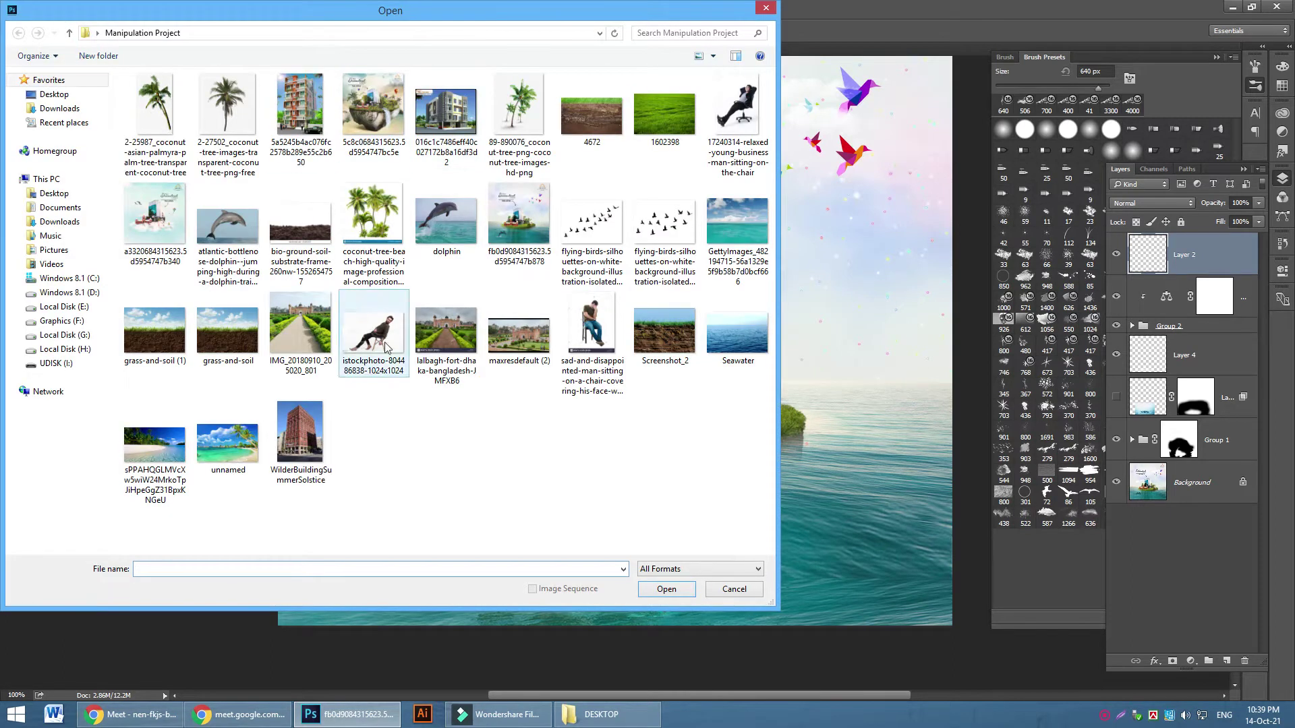
pyautogui.click(653, 122)
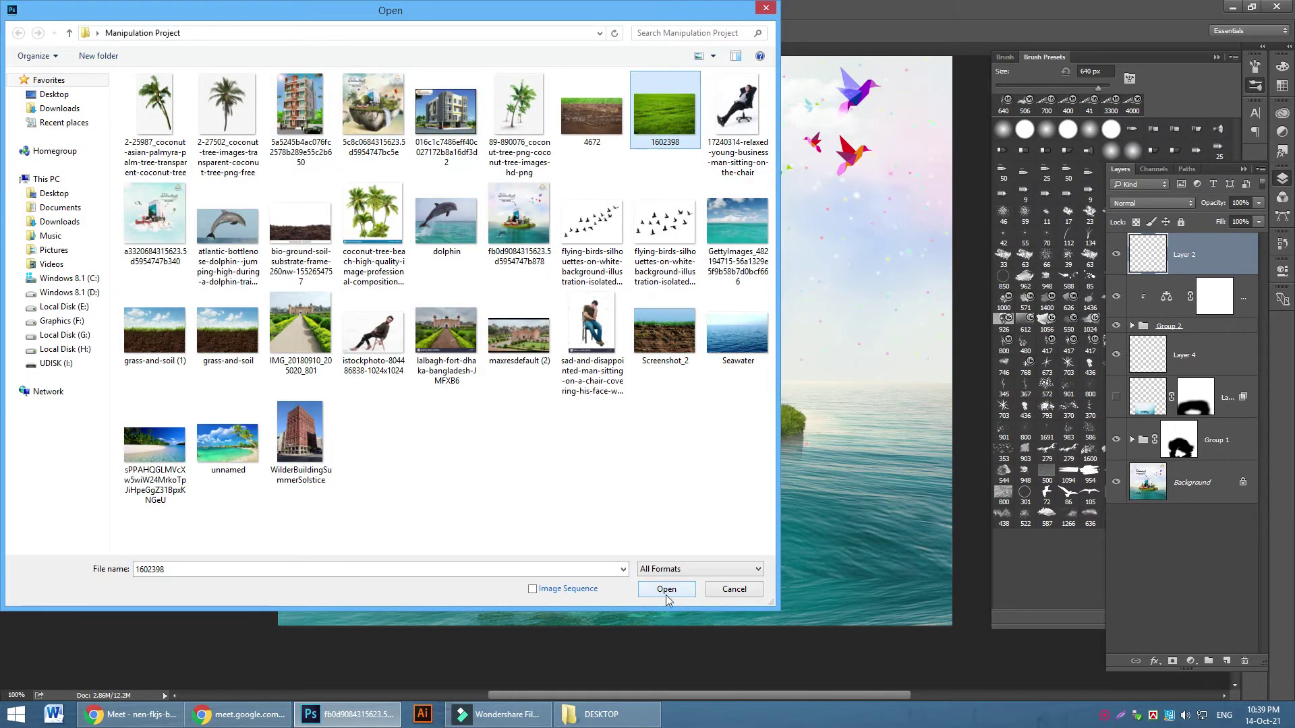
pyautogui.click(666, 595)
pyautogui.click(38, 76)
pyautogui.click(1243, 248)
pyautogui.moveTo(646, 412); pyautogui.dragTo(650, 376)
pyautogui.moveTo(637, 424); pyautogui.dragTo(622, 375)
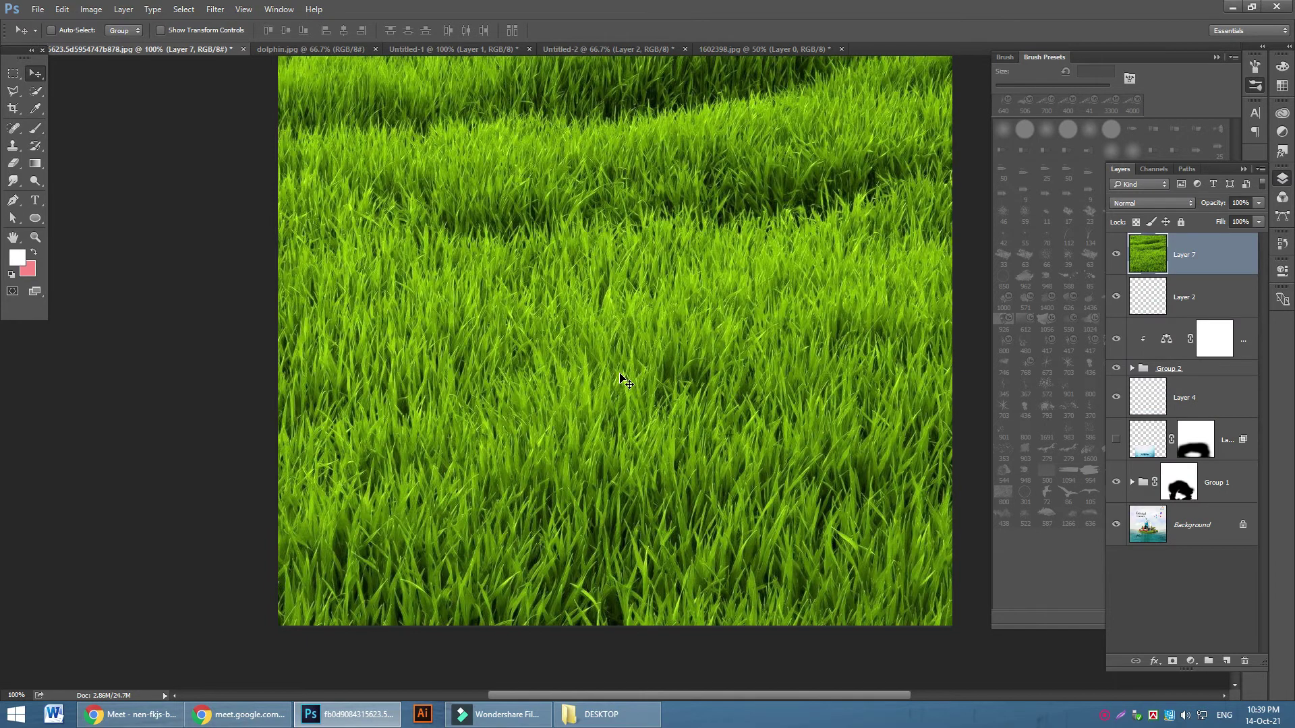
# Convert the grass Layer 7 into a smart object
pyautogui.hotkey('ctrl', '-')
pyautogui.hotkey('ctrl', '-')
pyautogui.hotkey('ctrl', '-')
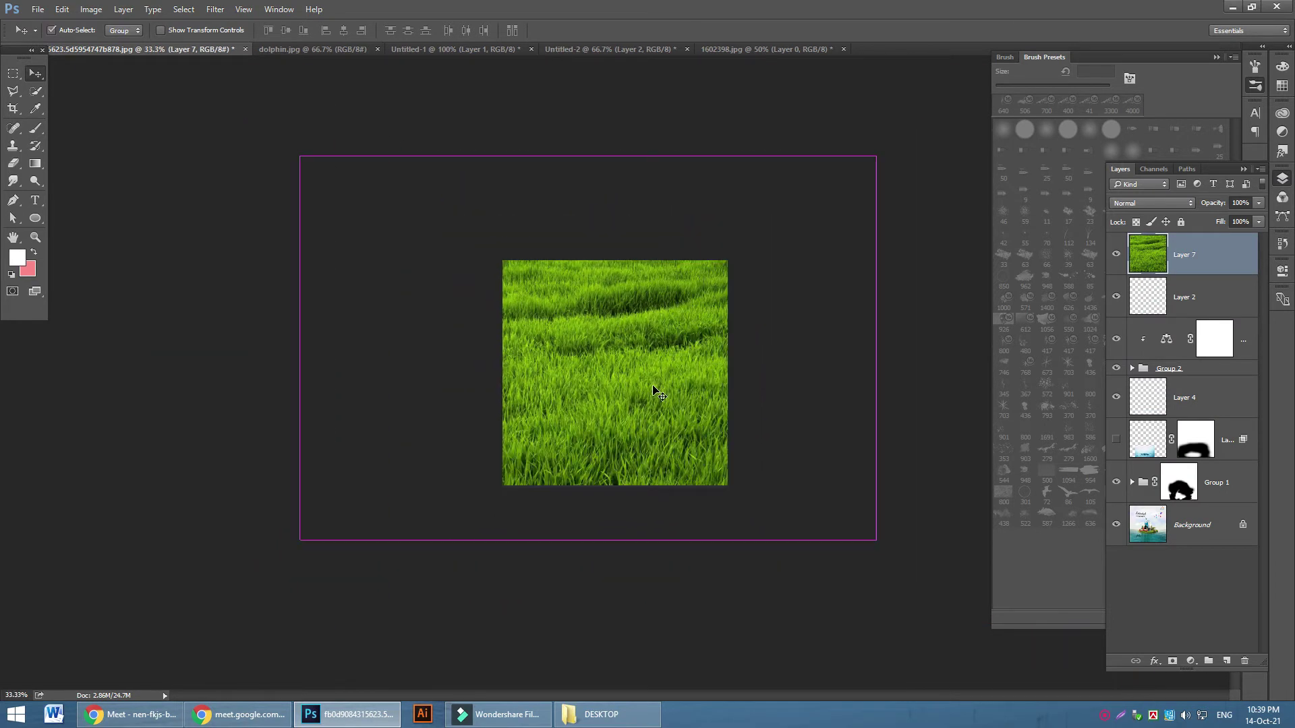
pyautogui.hotkey('ctrl', 't')
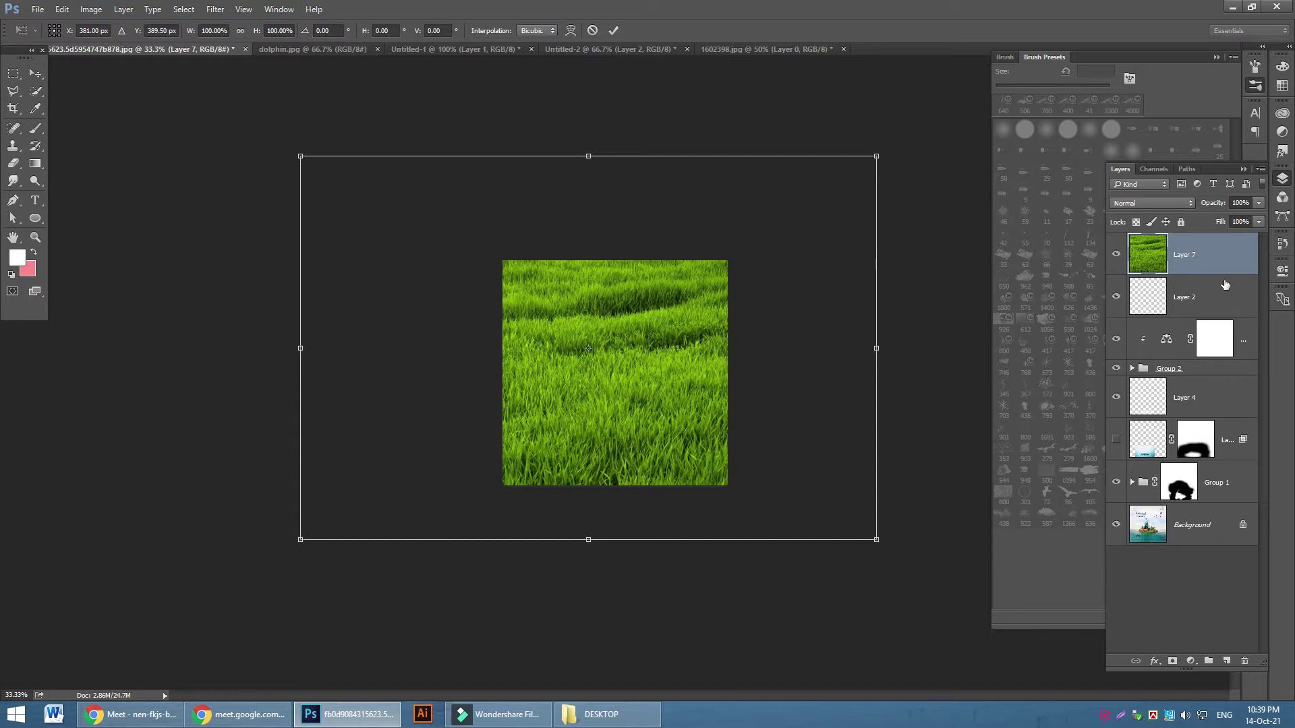
pyautogui.press('Return')
pyautogui.rightClick(1201, 260)
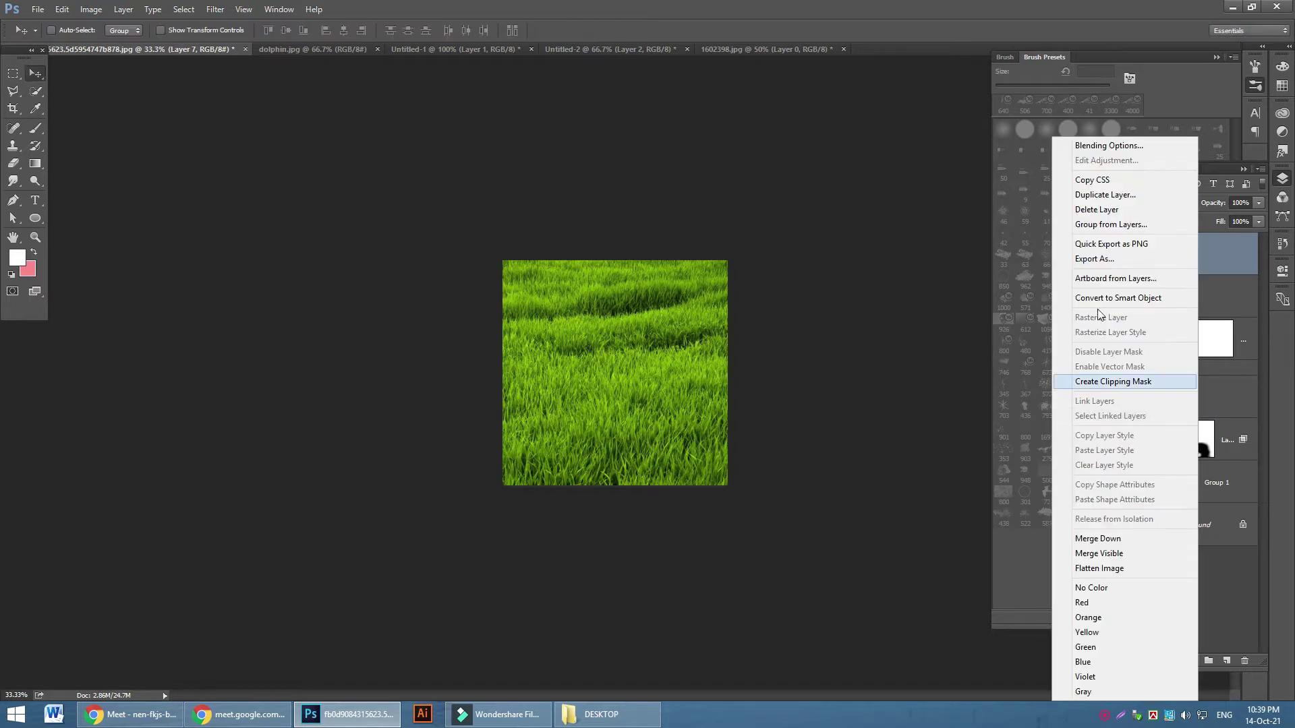
pyautogui.click(1094, 298)
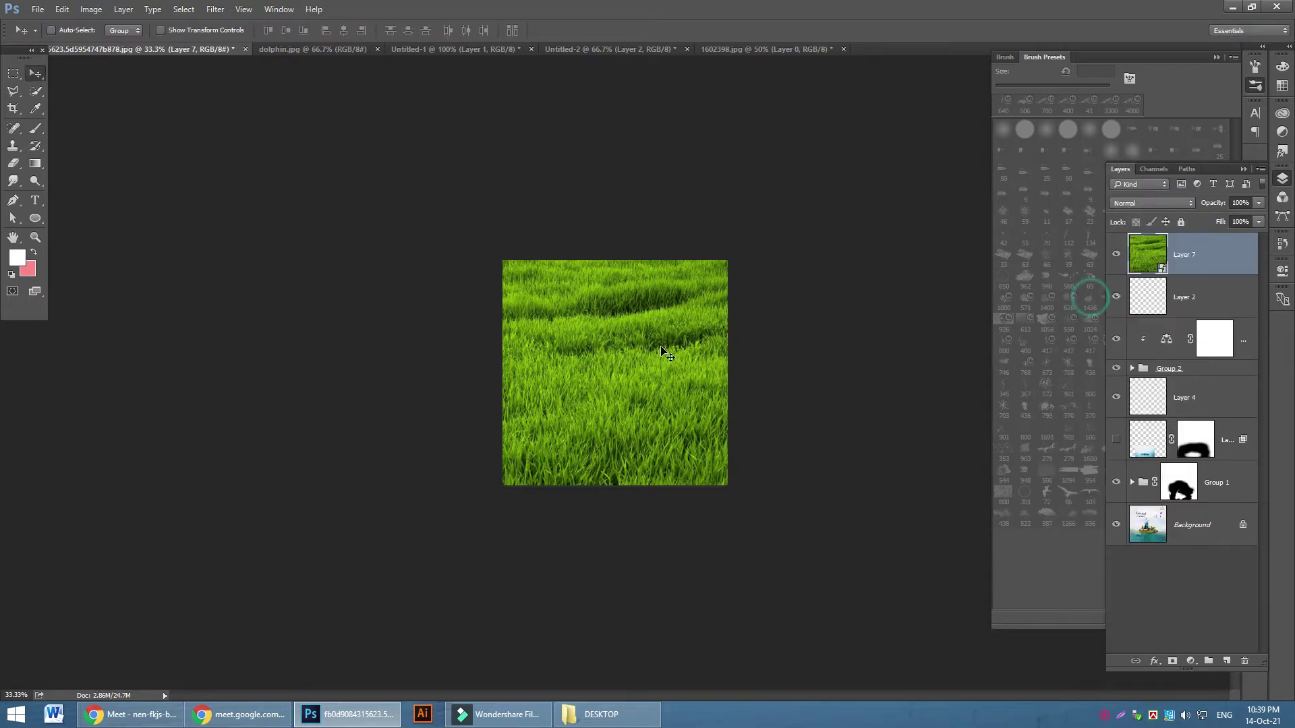
# Scale the grass smart object to 28.46% and place it over the sea below the headline
pyautogui.hotkey('ctrl', 't')
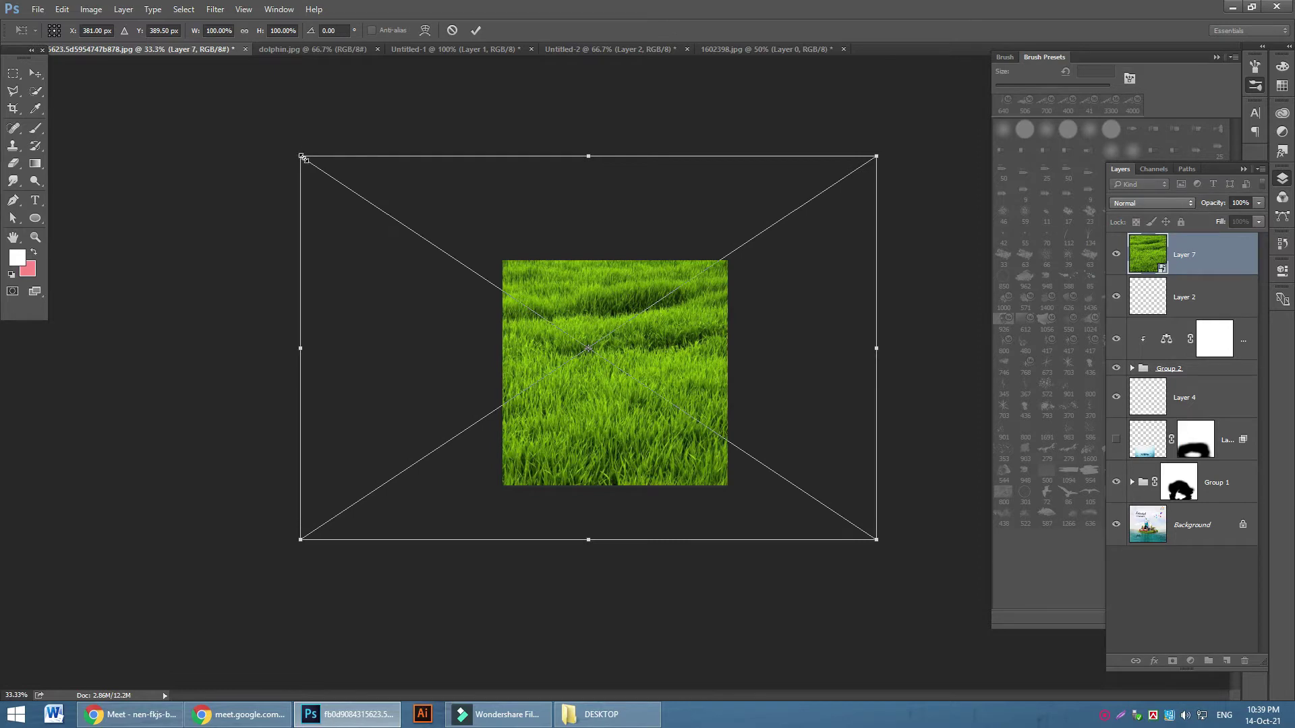
pyautogui.moveTo(300, 157); pyautogui.dragTo(684, 450)
pyautogui.moveTo(803, 504); pyautogui.dragTo(635, 427)
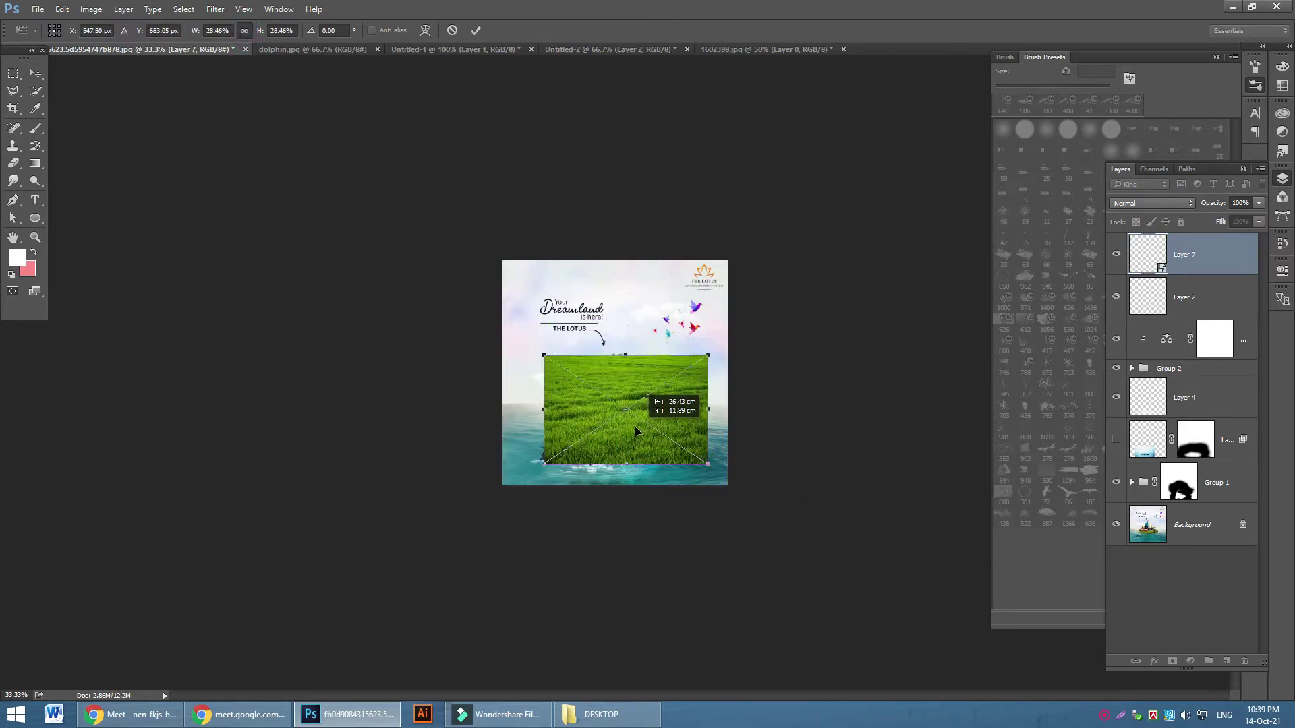
pyautogui.click(476, 31)
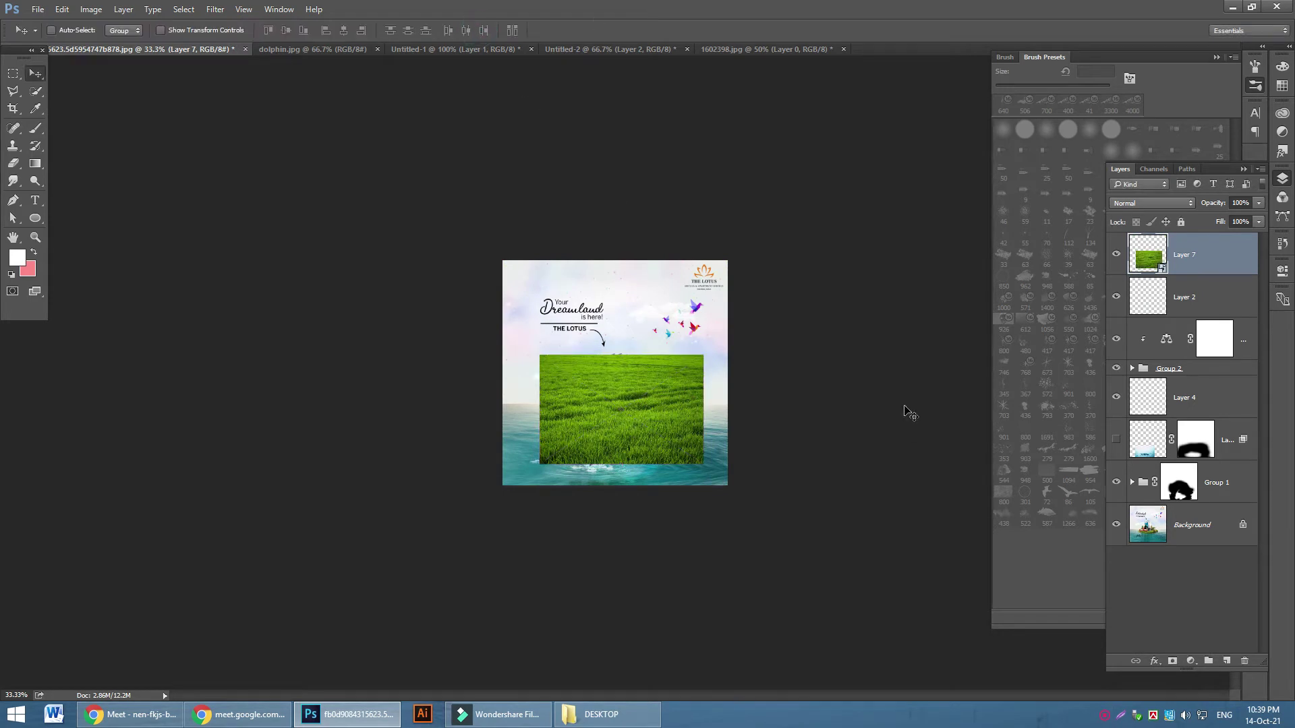
pyautogui.hotkey('ctrl', '1')
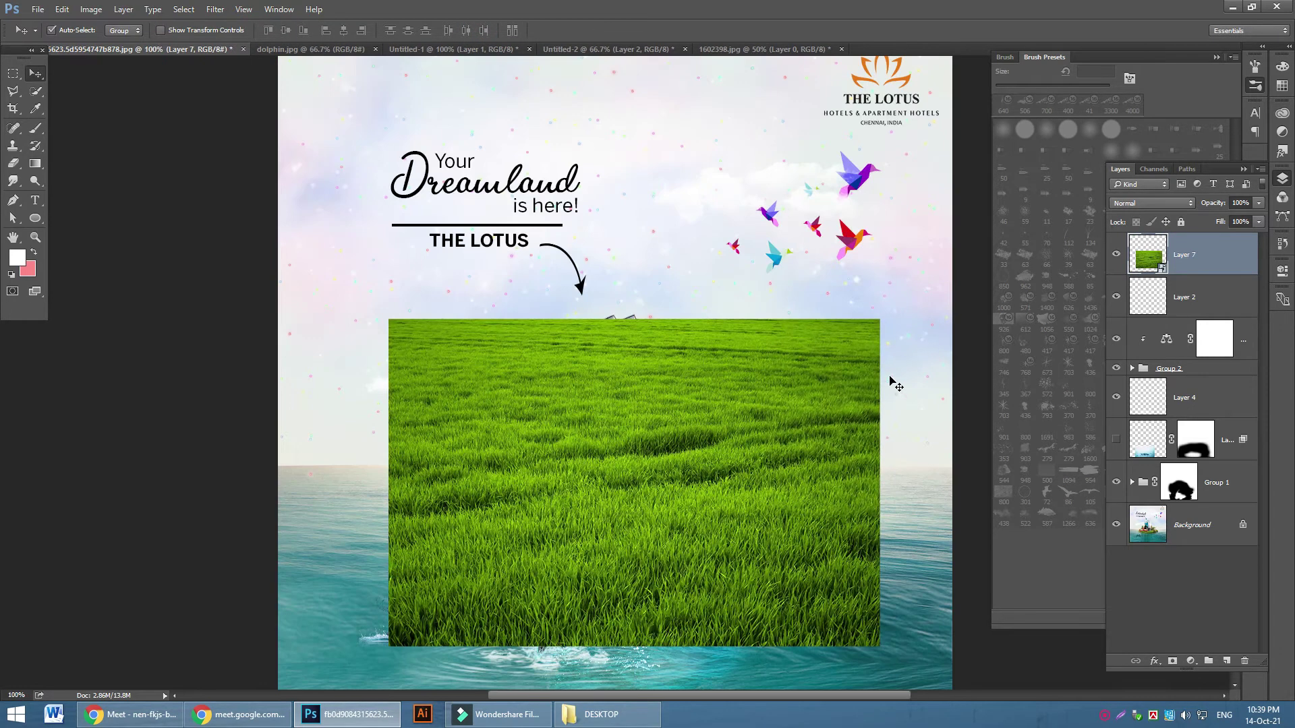
pyautogui.hotkey('ctrl', '+')
pyautogui.scroll(-3, 873, 377)
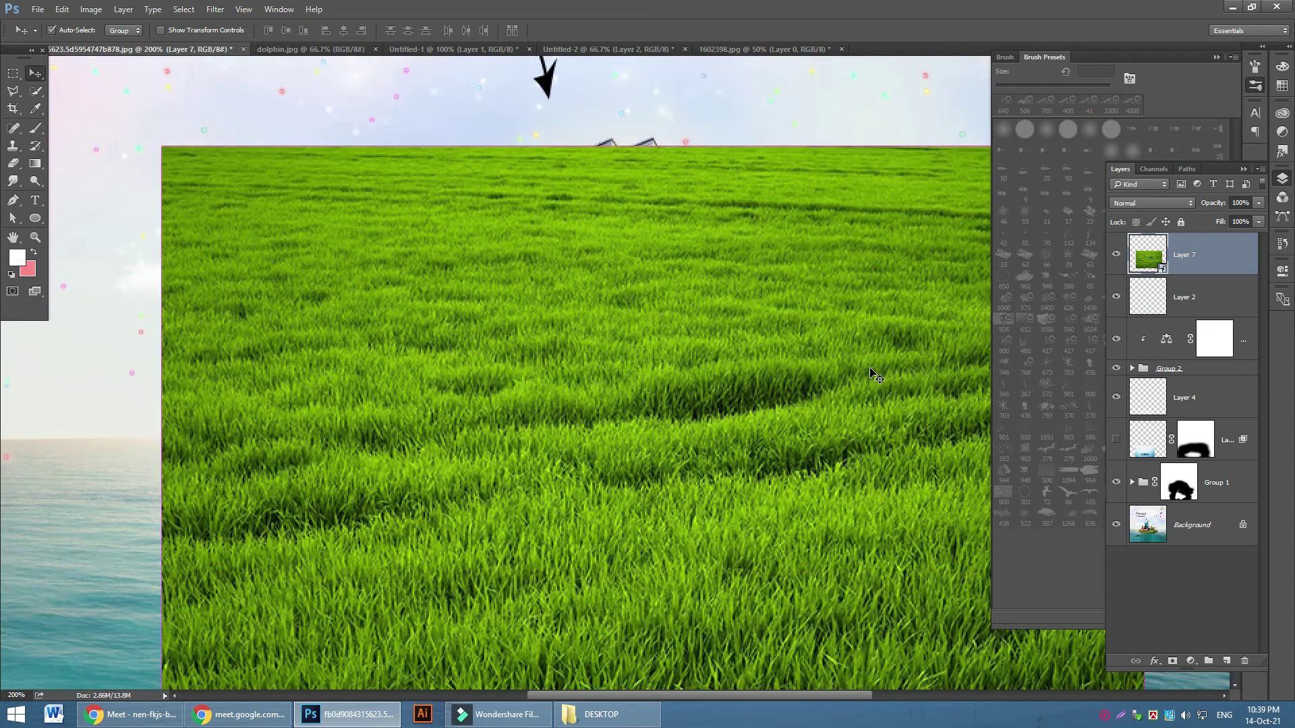
pyautogui.hotkey('ctrl', '-')
pyautogui.hotkey('ctrl', 't')
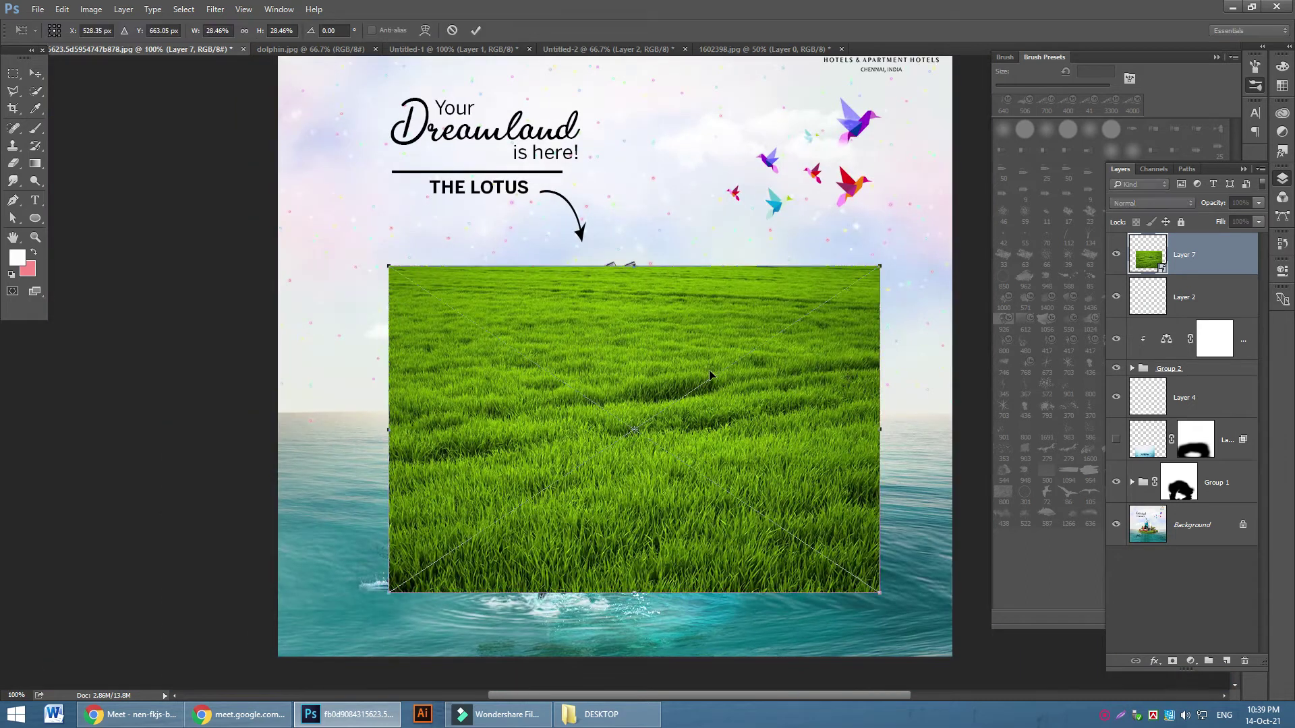
# Perspective-distort the grass into a trapezoid by narrowing its top edge
pyautogui.rightClick(648, 296)
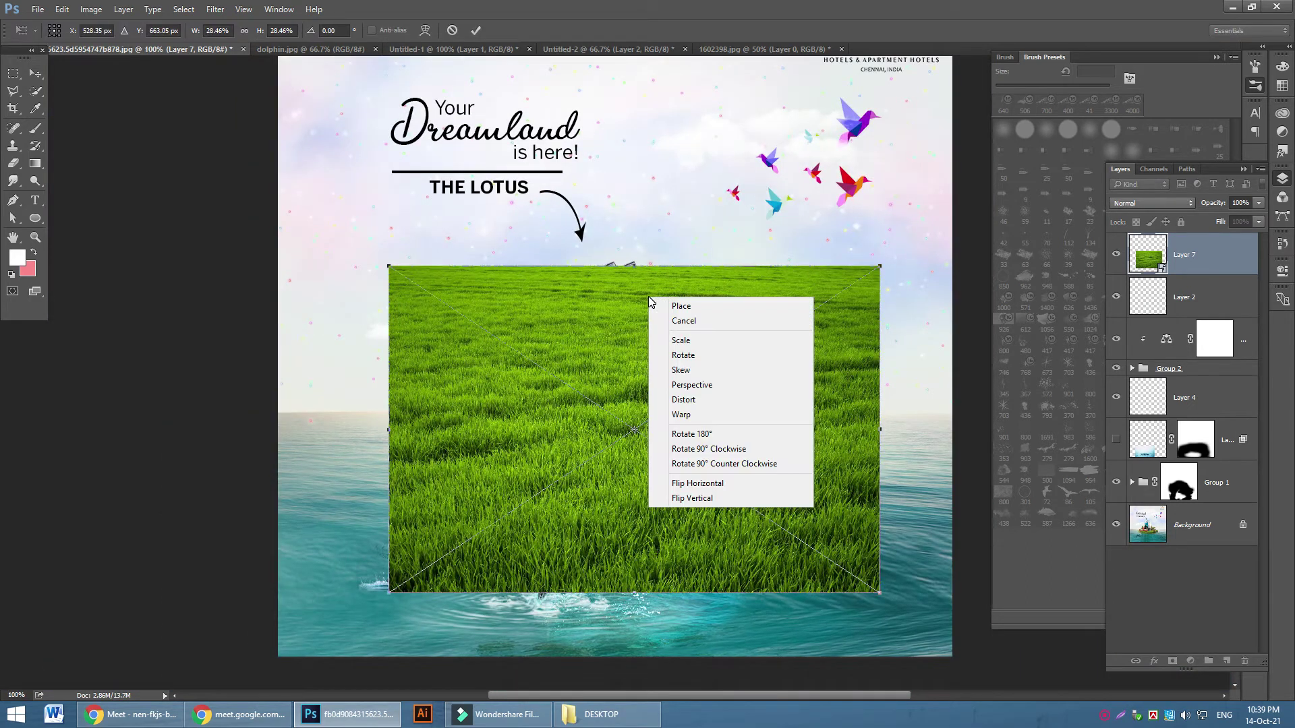
pyautogui.click(693, 390)
pyautogui.click(128, 714)
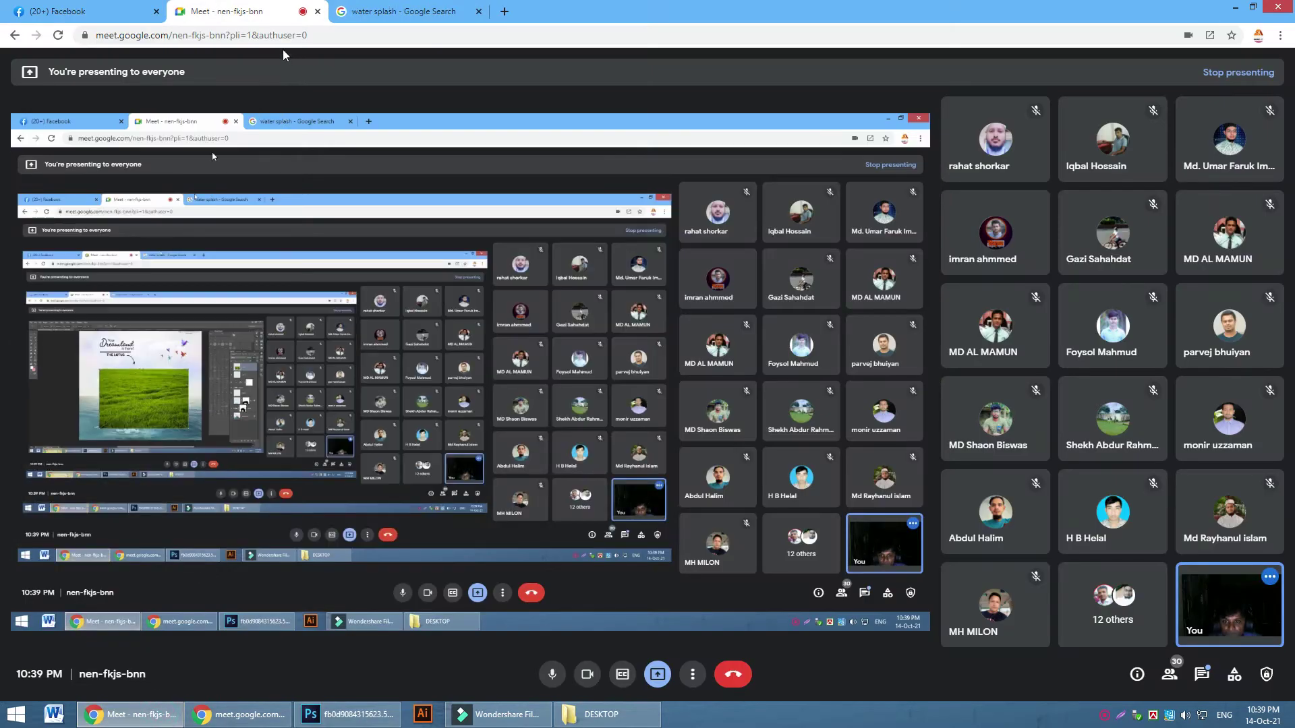
pyautogui.click(347, 714)
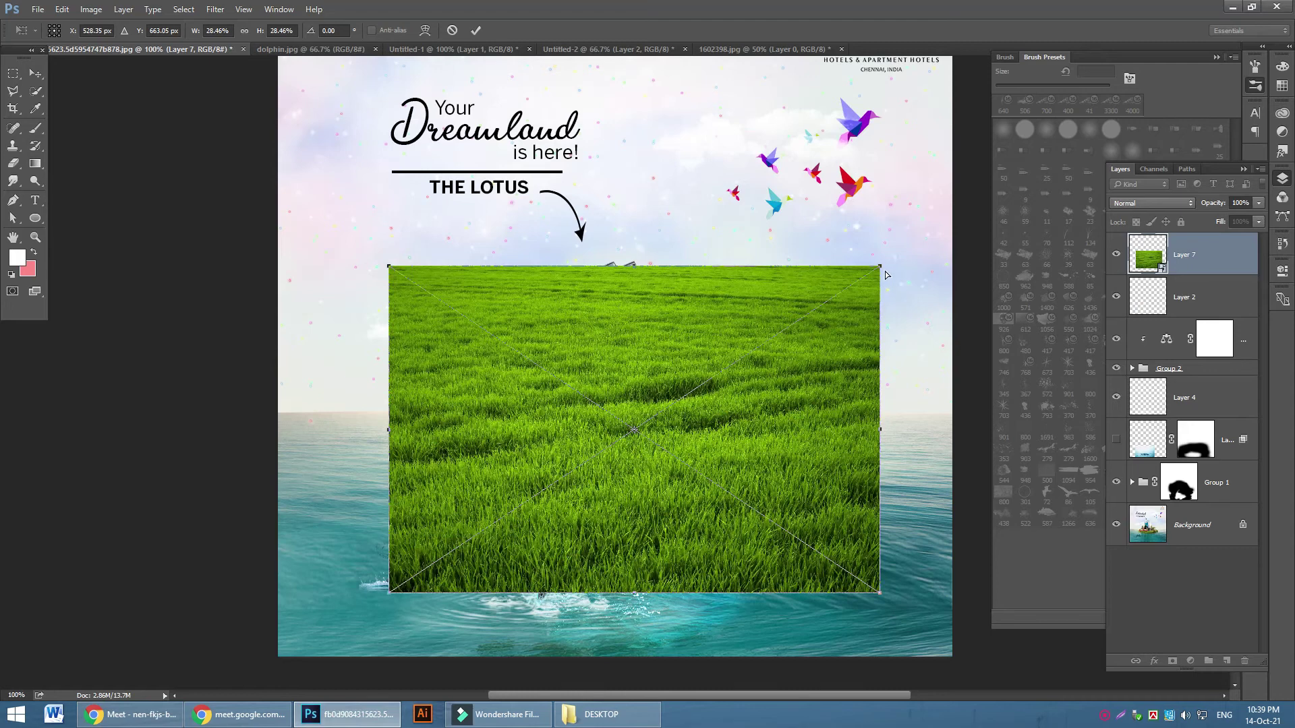
pyautogui.moveTo(881, 270); pyautogui.dragTo(670, 326)
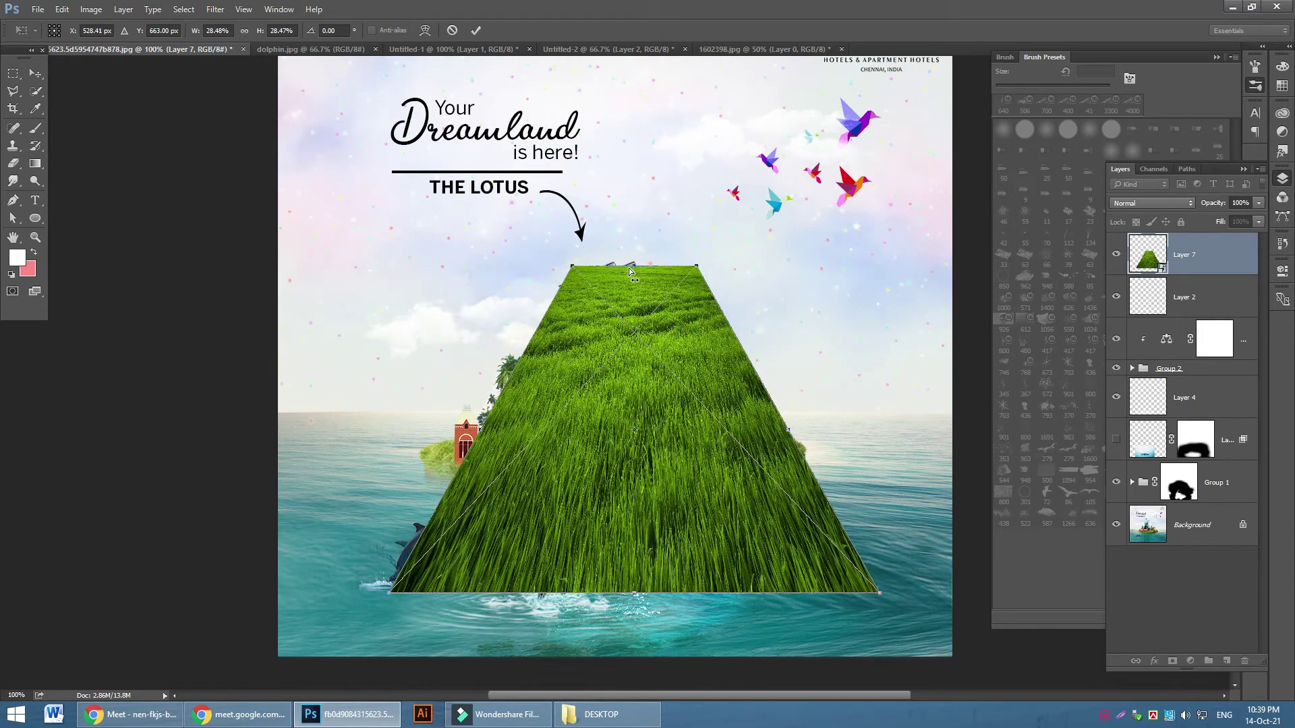
pyautogui.moveTo(632, 269); pyautogui.dragTo(628, 269)
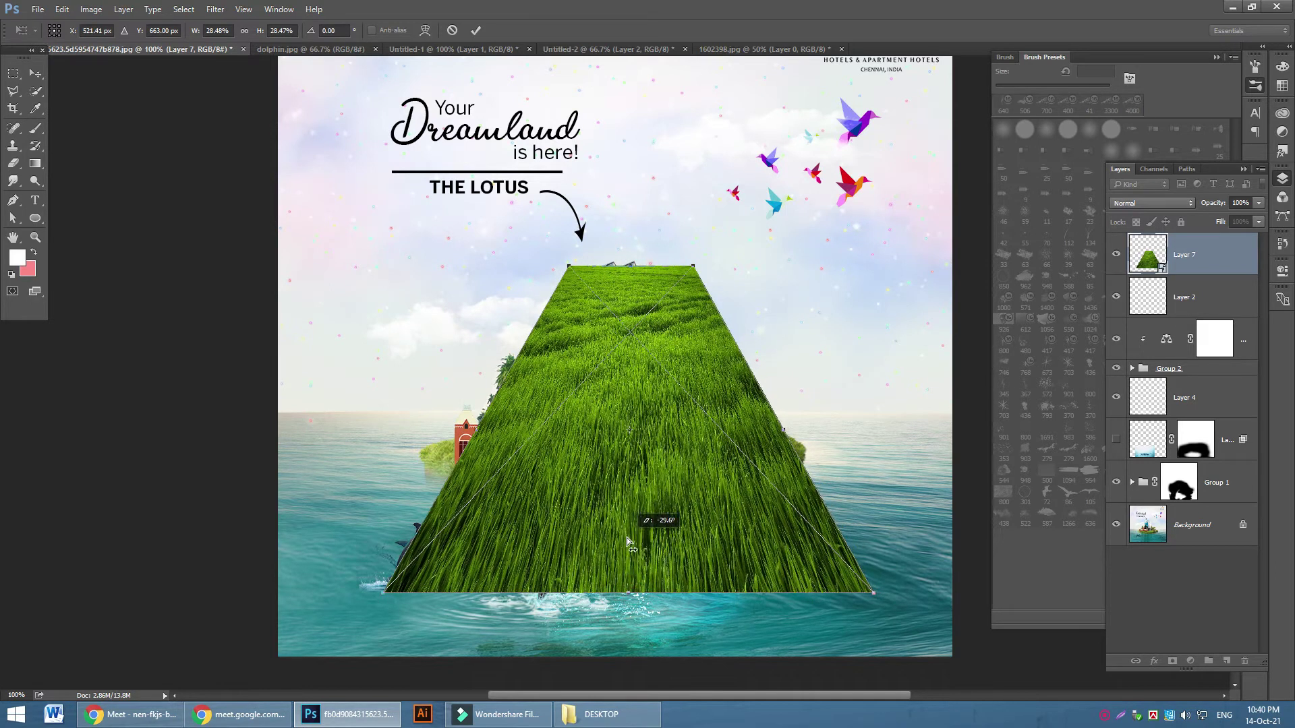
pyautogui.click(475, 30)
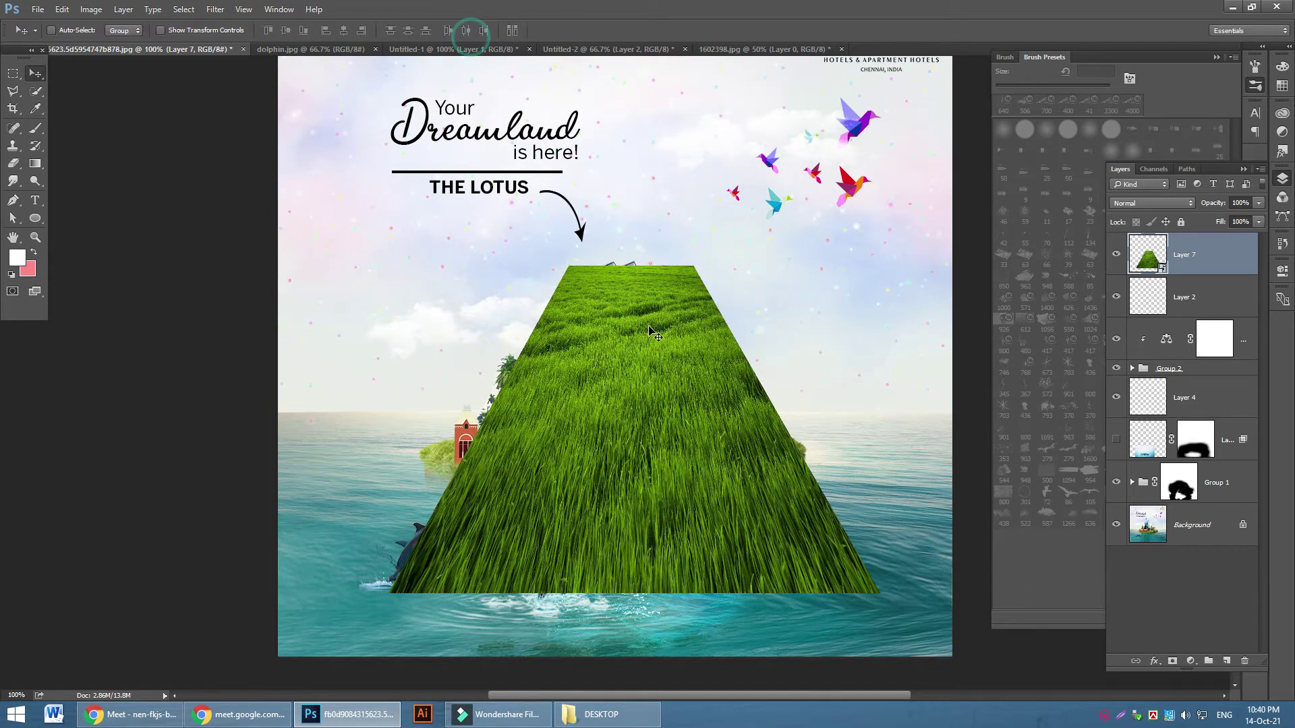
# Flatten and widen the grass slab, then move it up over the island beneath the hotel
pyautogui.hotkey('ctrl', 't')
pyautogui.moveTo(629, 268); pyautogui.dragTo(634, 470)
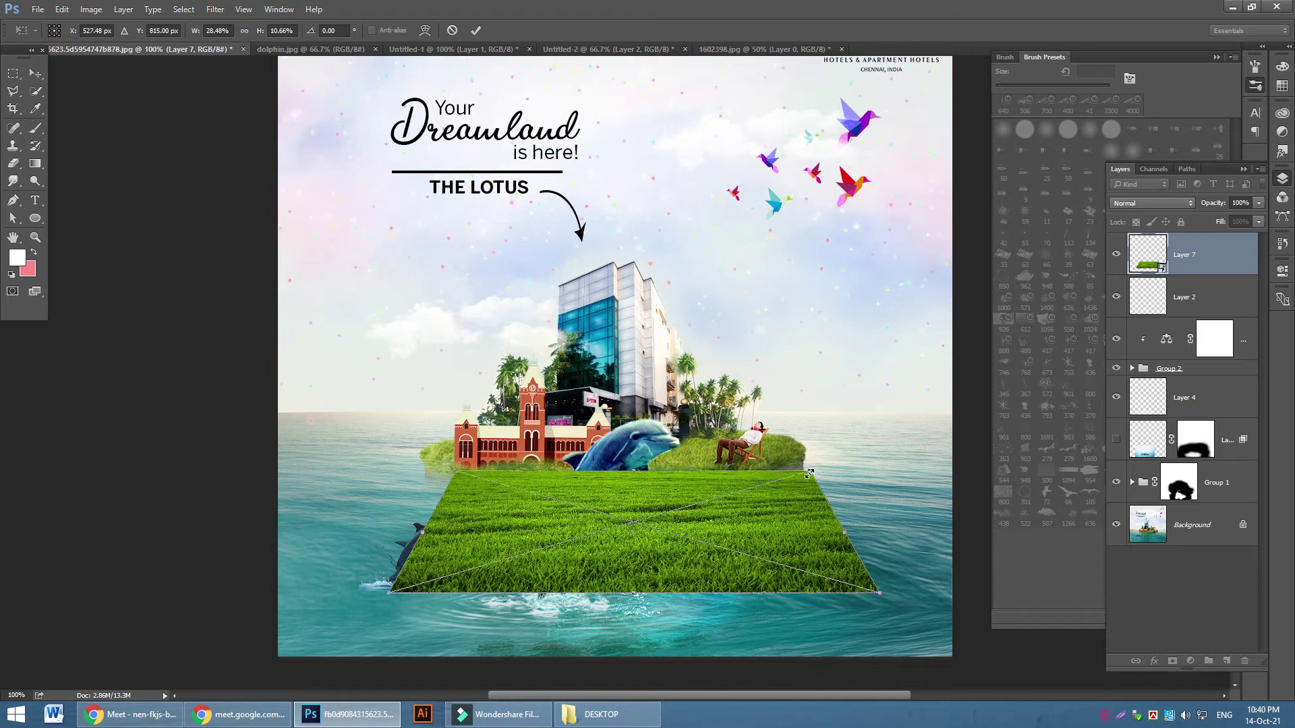
pyautogui.moveTo(812, 472); pyautogui.dragTo(742, 471)
pyautogui.moveTo(474, 476); pyautogui.dragTo(522, 473)
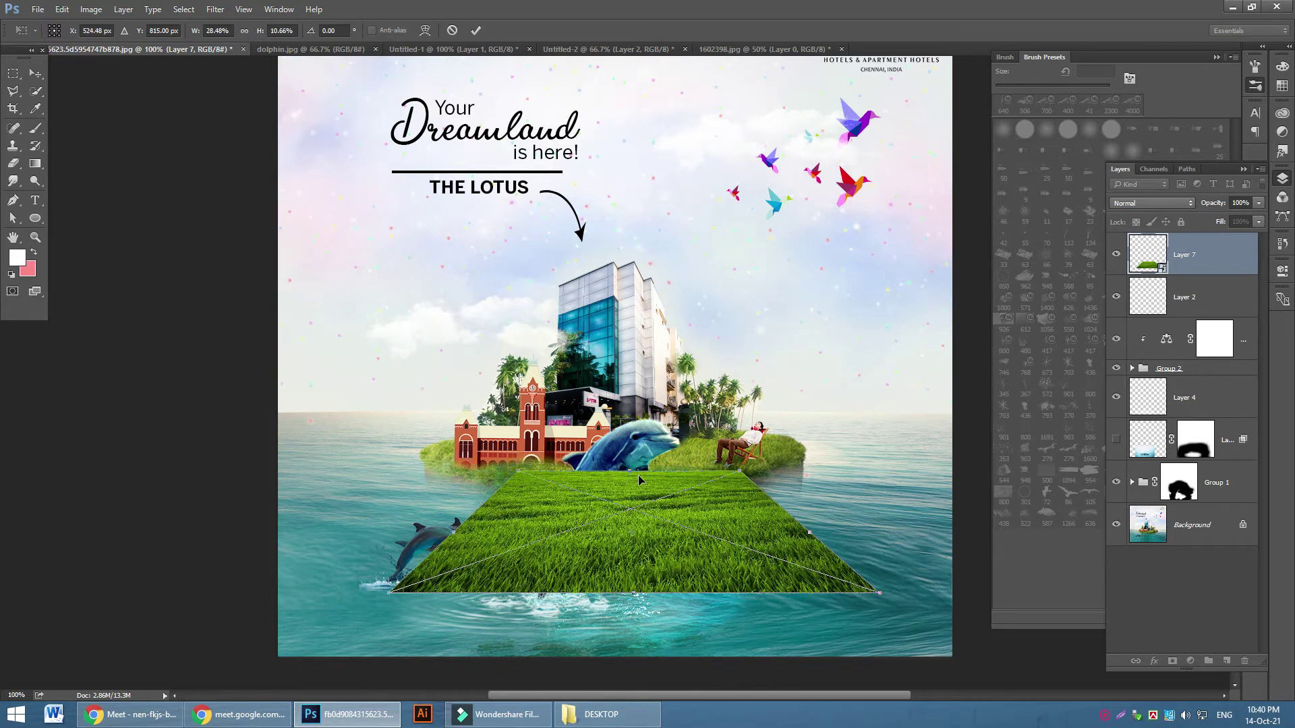
pyautogui.moveTo(630, 472); pyautogui.dragTo(630, 507)
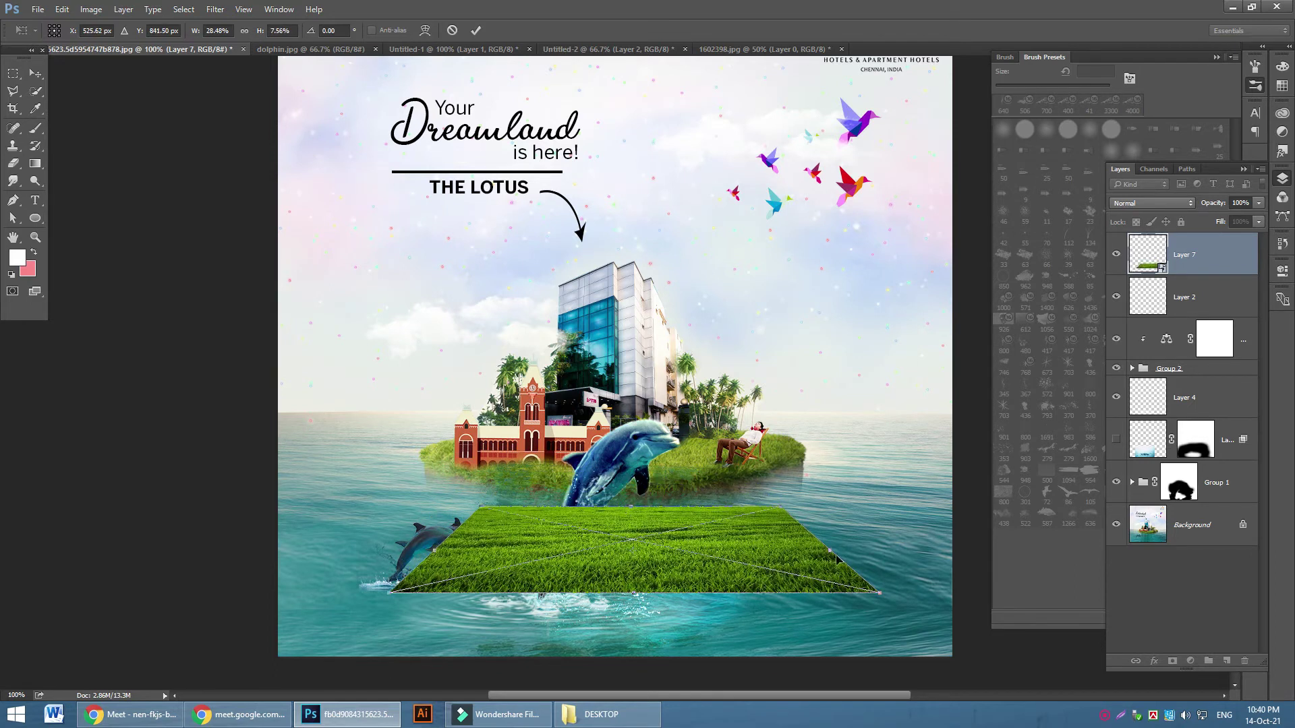
pyautogui.moveTo(831, 551); pyautogui.dragTo(884, 548)
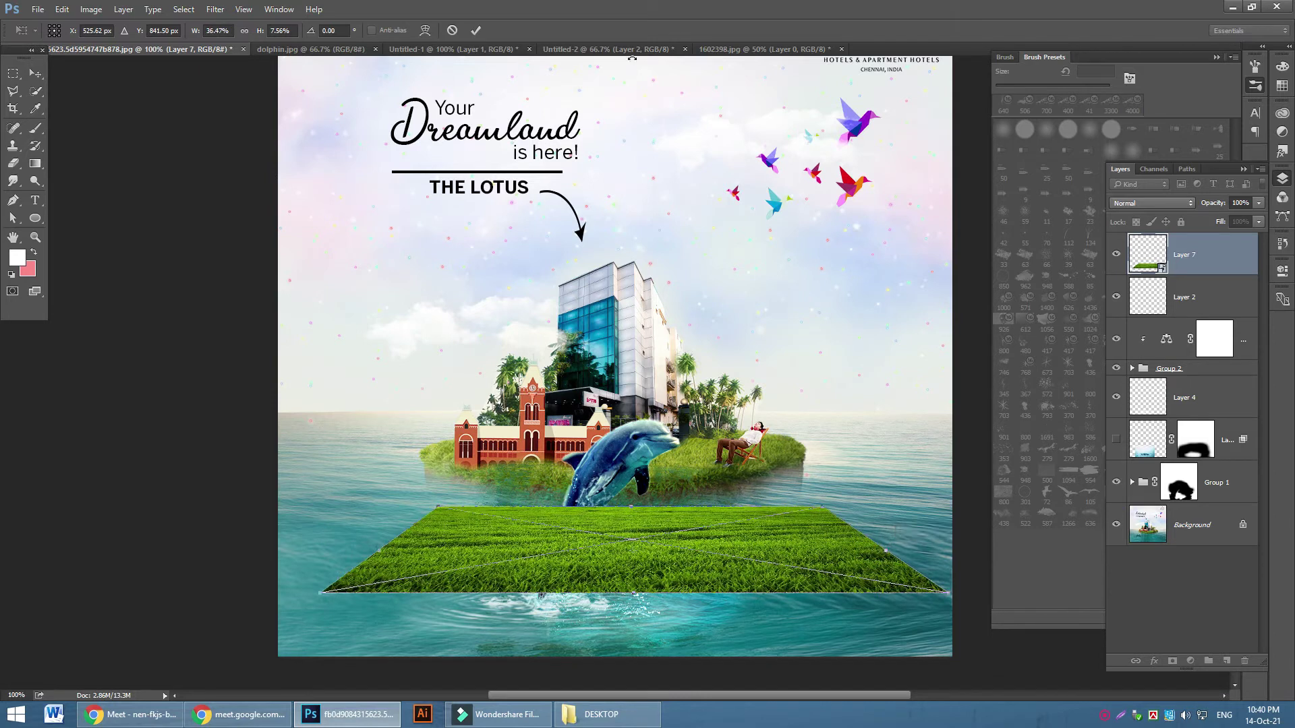
pyautogui.click(481, 33)
pyautogui.moveTo(710, 575); pyautogui.dragTo(694, 440)
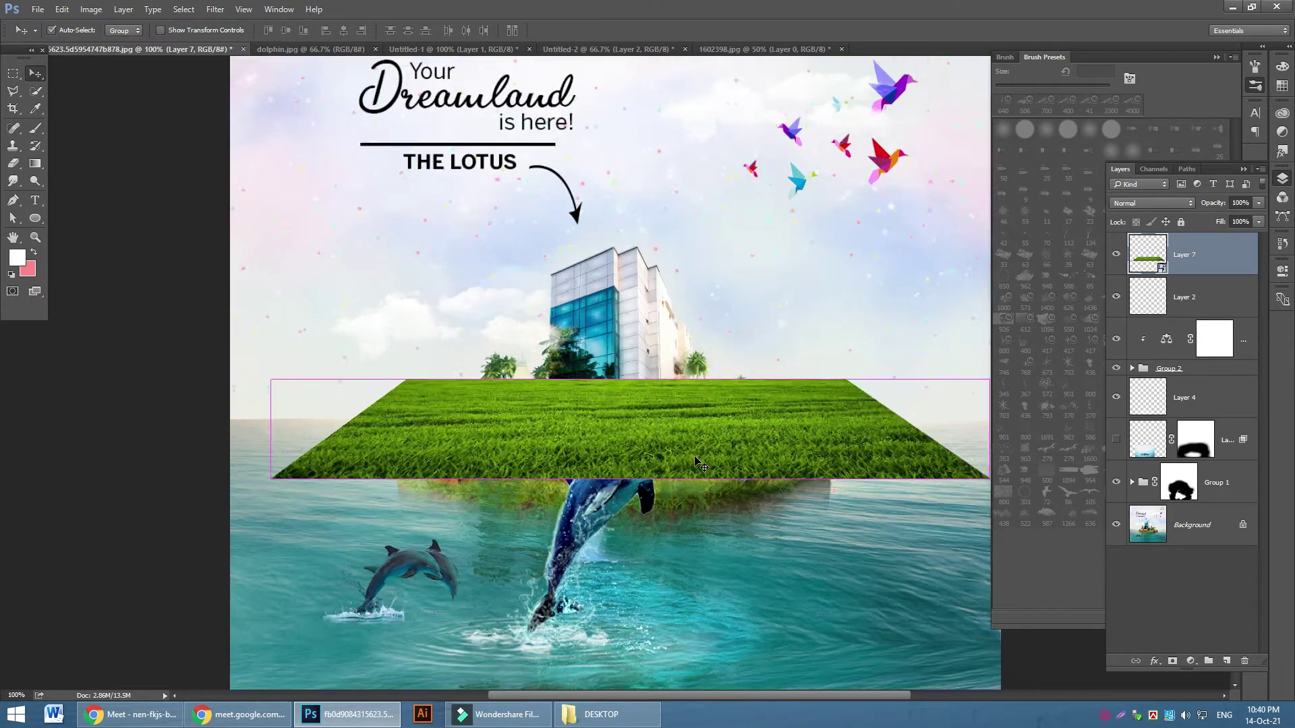
pyautogui.hotkey('ctrl', '+')
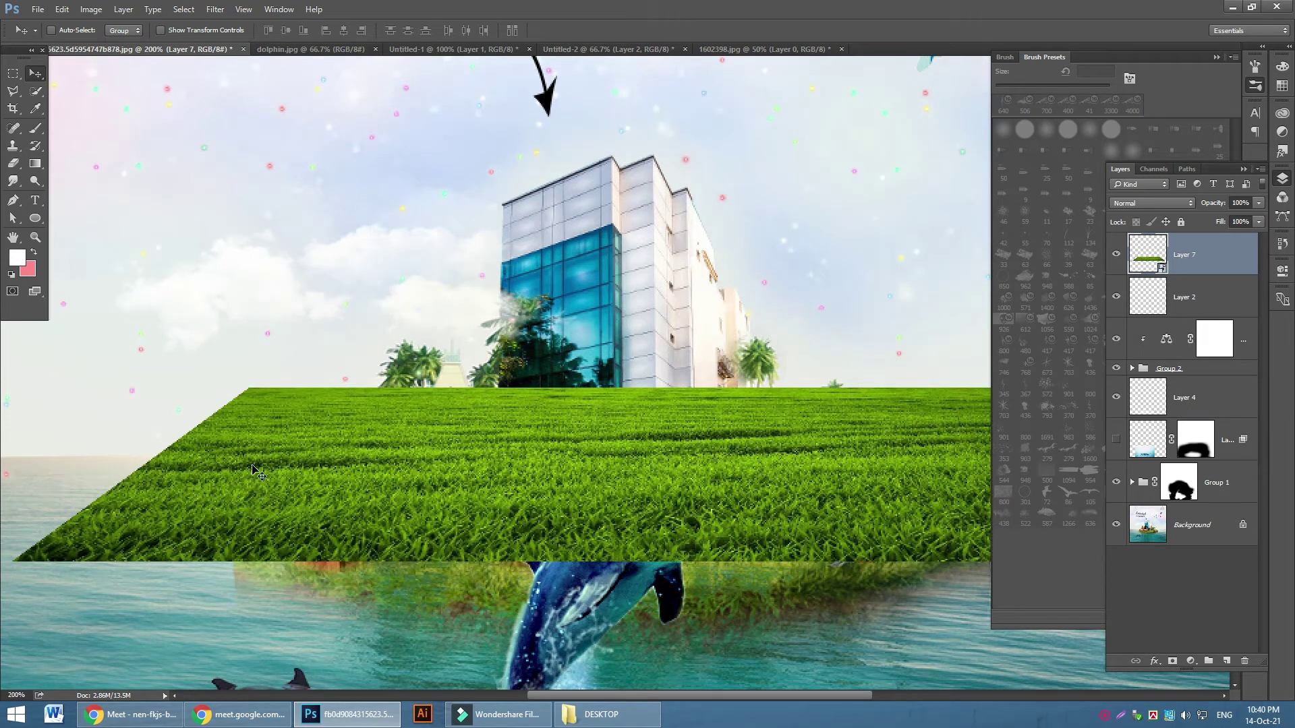
pyautogui.scroll(-1, 254, 472)
pyautogui.hotkey('ctrl', '-')
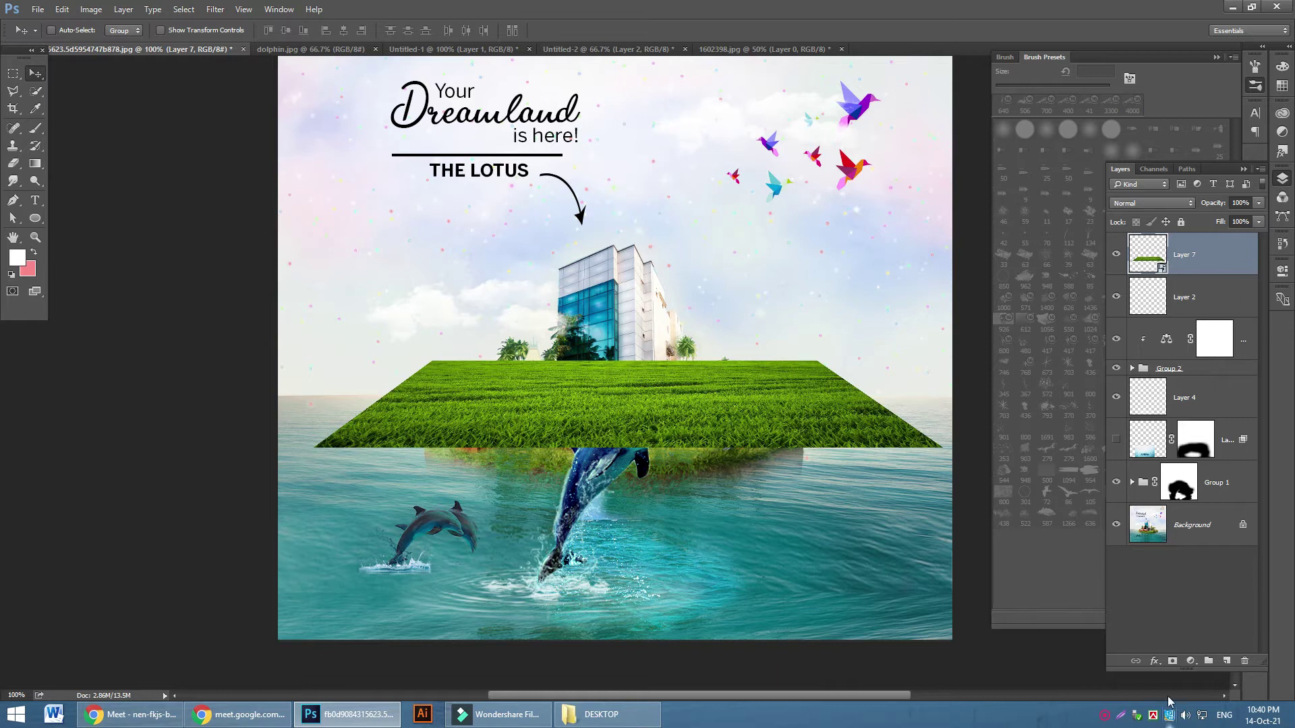
# Add a white layer mask to the grass layer and browse the brush tips
pyautogui.click(1173, 661)
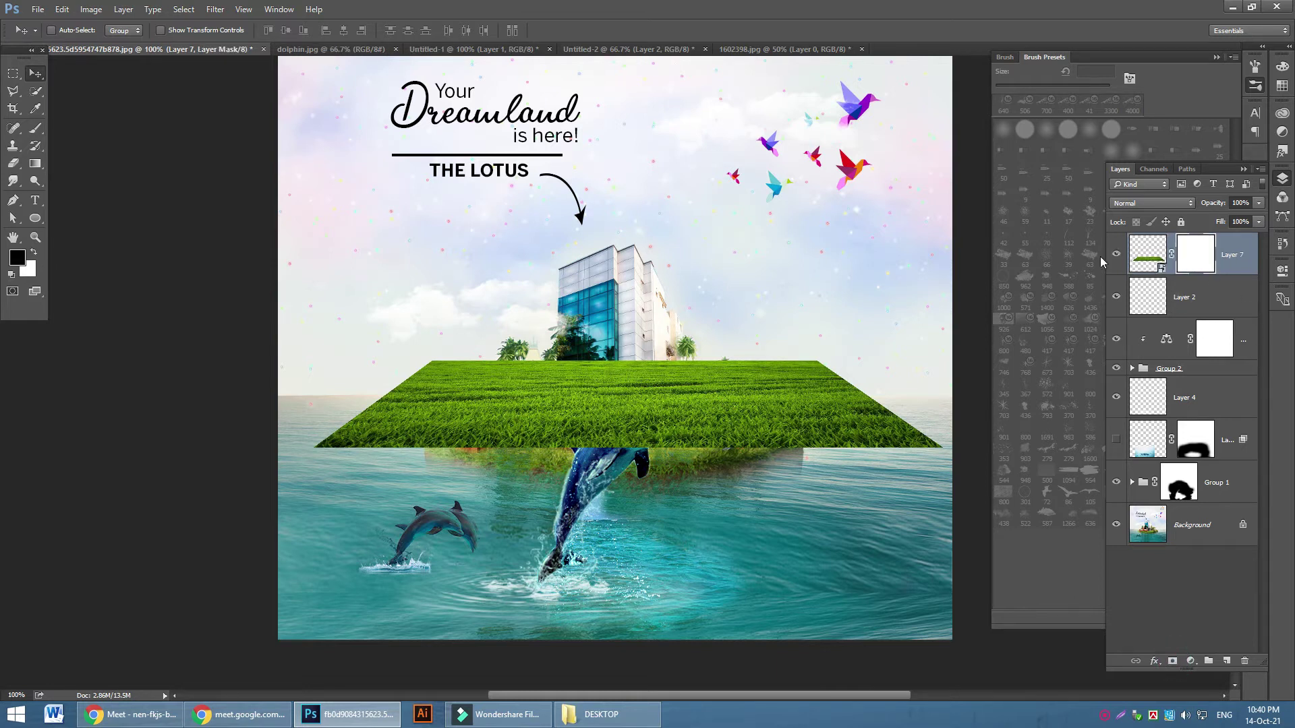
pyautogui.click(36, 127)
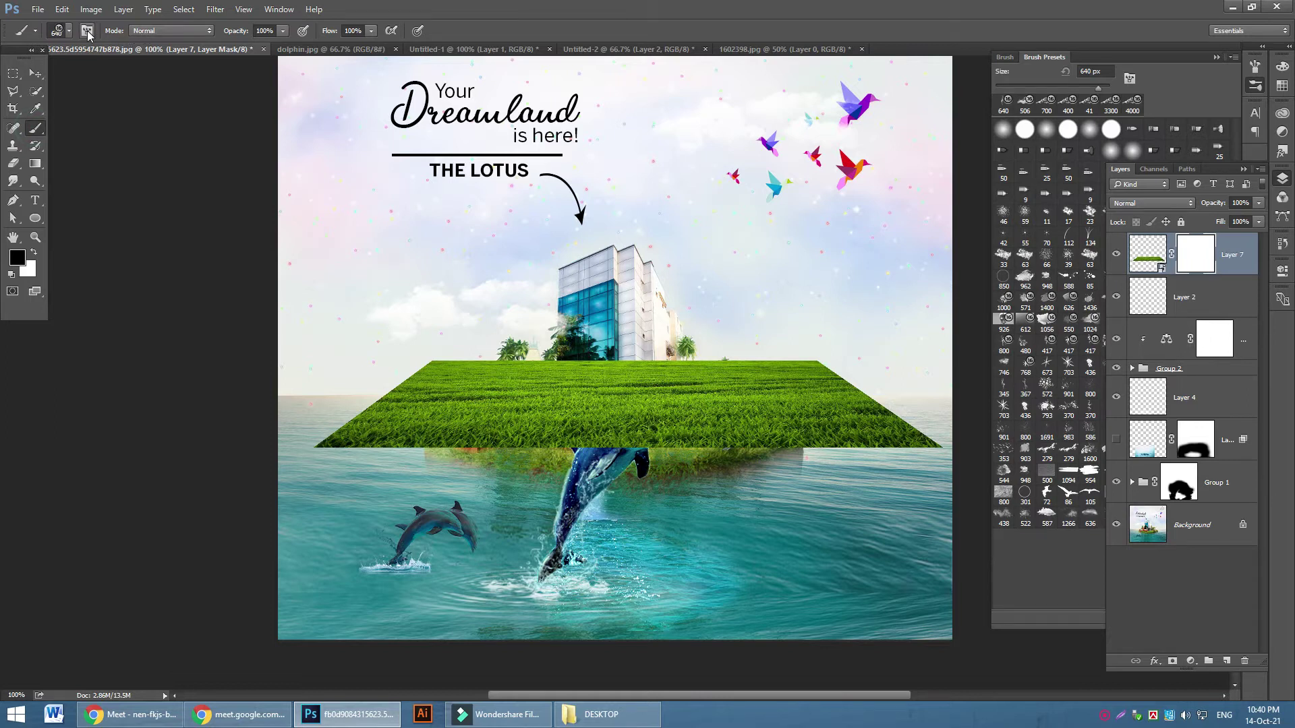
pyautogui.click(87, 31)
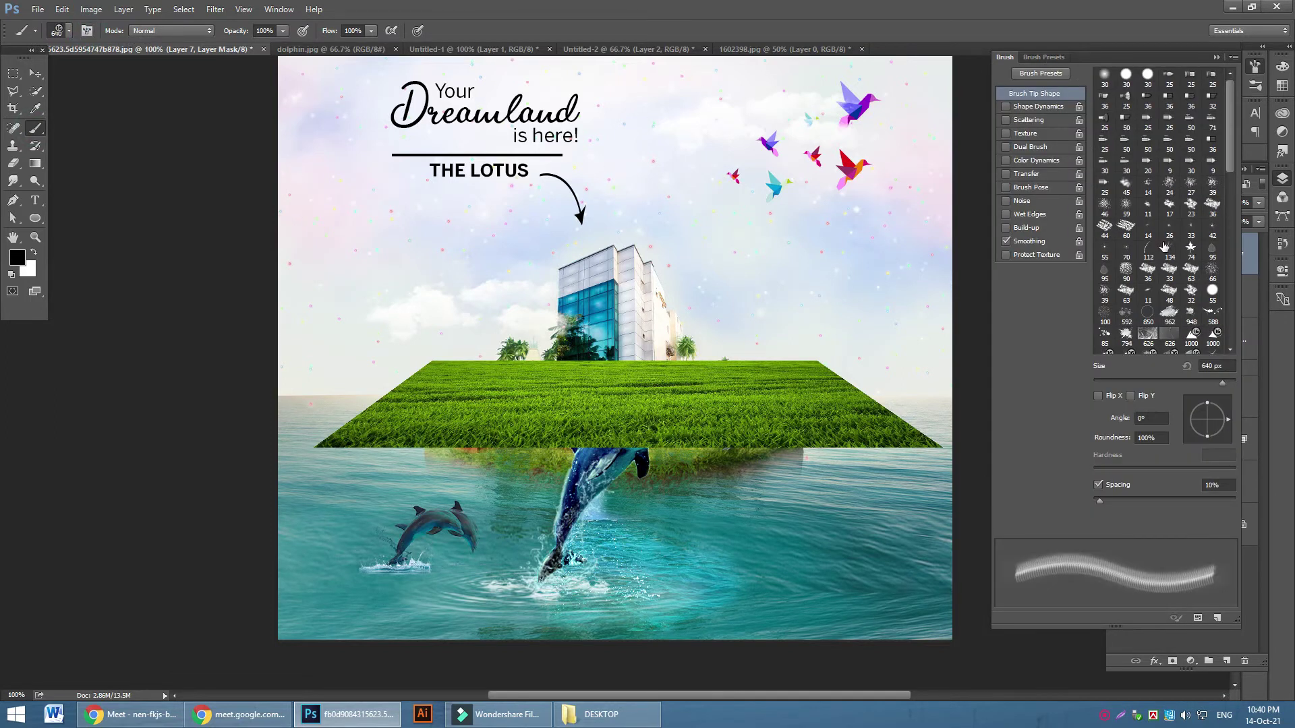
pyautogui.scroll(-5, 1164, 248)
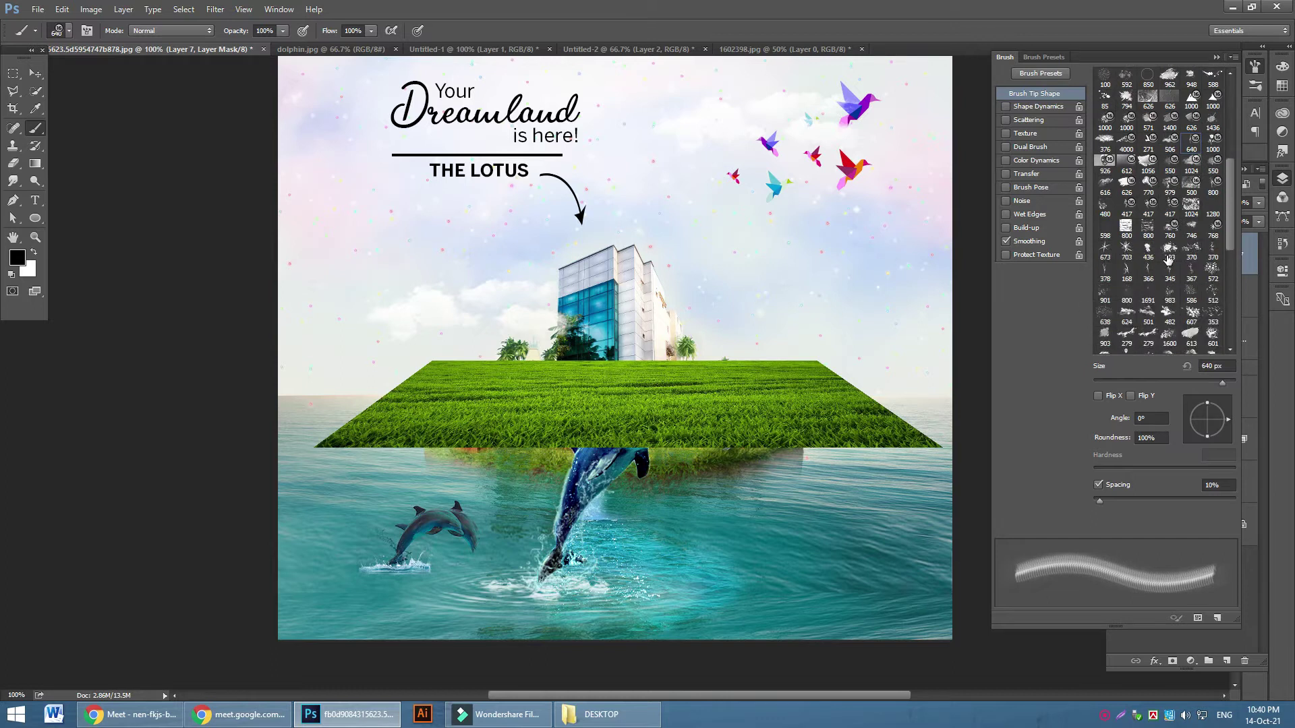
pyautogui.scroll(-4, 1147, 280)
pyautogui.scroll(-3, 1150, 282)
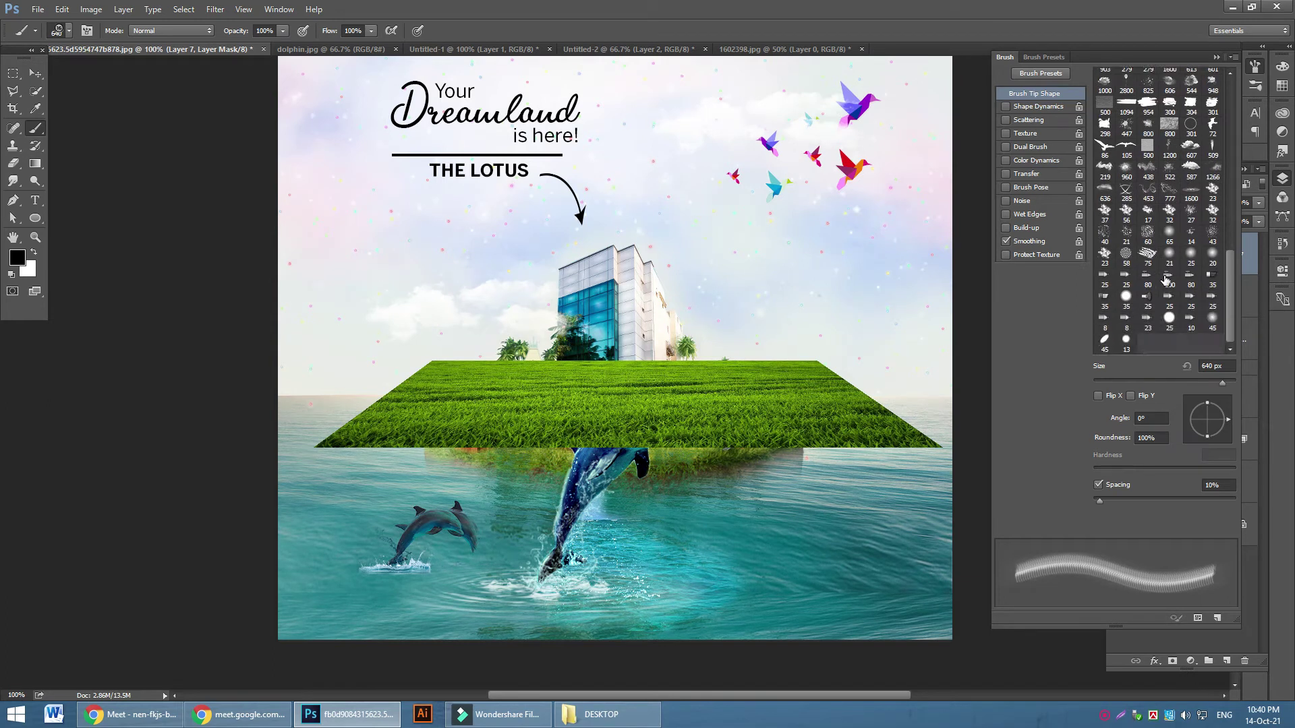
pyautogui.scroll(4, 1165, 280)
pyautogui.scroll(1, 1166, 280)
# Set up a 100 px grass-blade brush with 100% angle jitter
pyautogui.click(1126, 193)
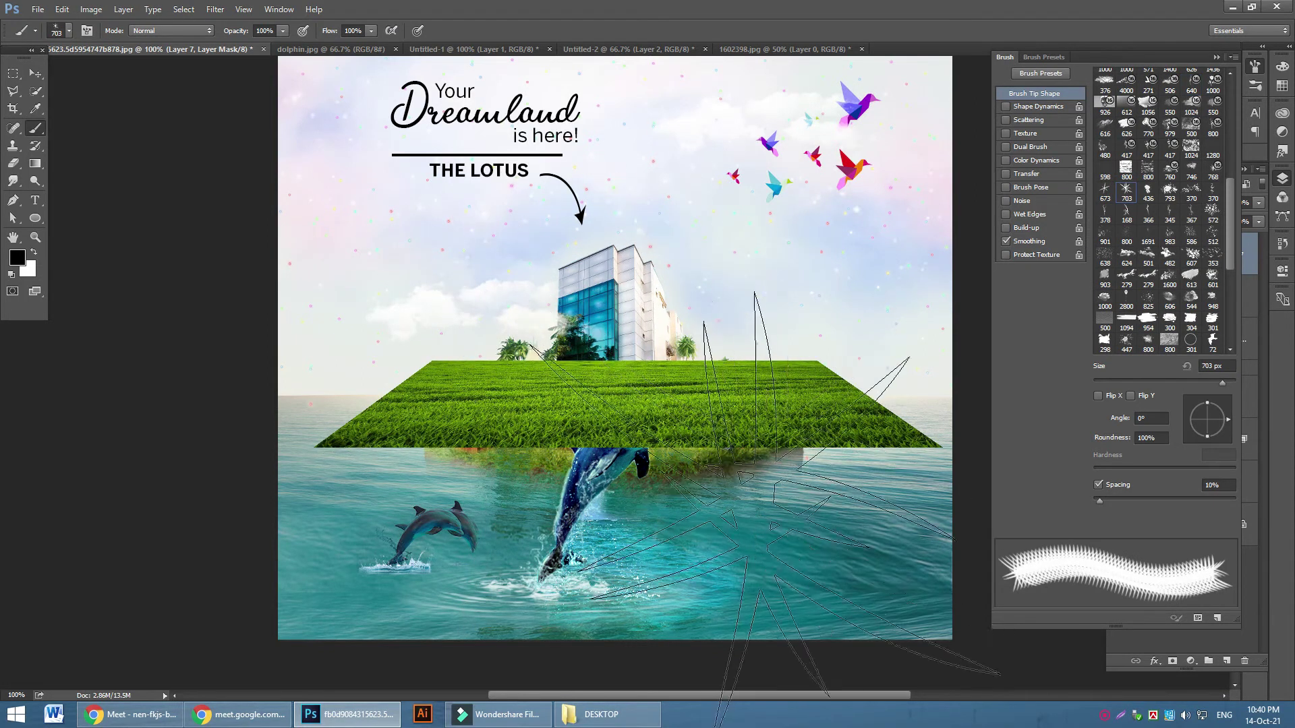
pyautogui.press('[')
pyautogui.press('[')
pyautogui.press('[')
pyautogui.press('[')
pyautogui.press('[')
pyautogui.press('[')
pyautogui.press('[')
pyautogui.press('[')
pyautogui.press('[')
pyautogui.press('[')
pyautogui.press('[')
pyautogui.press('[')
pyautogui.press('[')
pyautogui.press('[')
pyautogui.press('[')
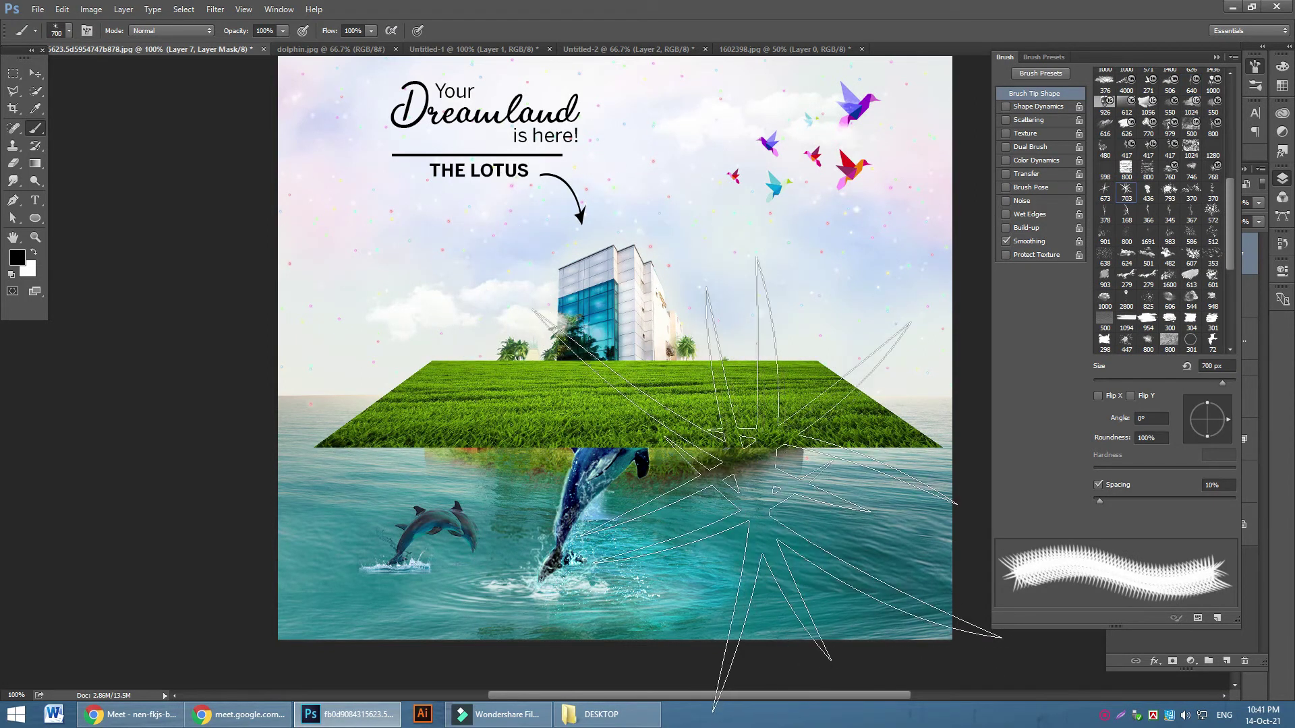
pyautogui.press('[')
pyautogui.press('[')
pyautogui.click(1028, 107)
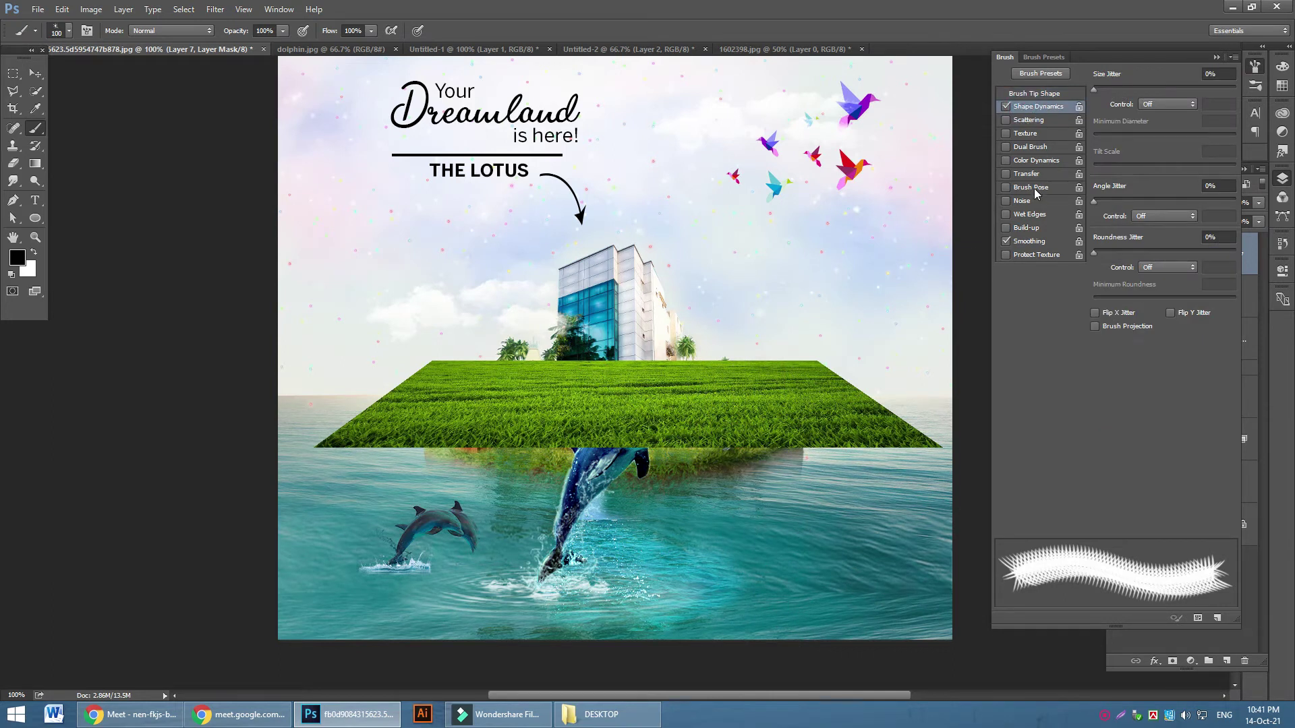
pyautogui.moveTo(1097, 200); pyautogui.dragTo(1284, 207)
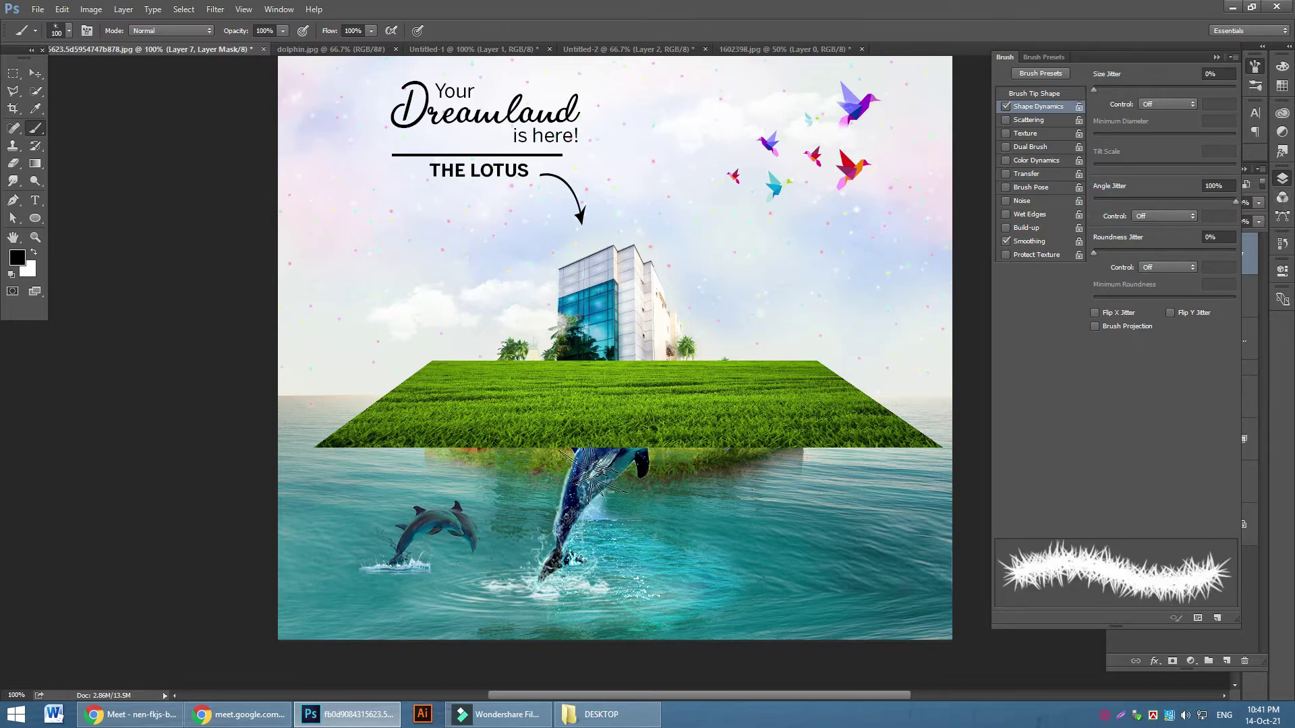
# Paint ragged grass fringes along the slab's bottom, diagonal and top edges on the mask
pyautogui.press('[')
pyautogui.press('[')
pyautogui.press('[')
pyautogui.press('[')
pyautogui.press('[')
pyautogui.press('[')
pyautogui.press('[')
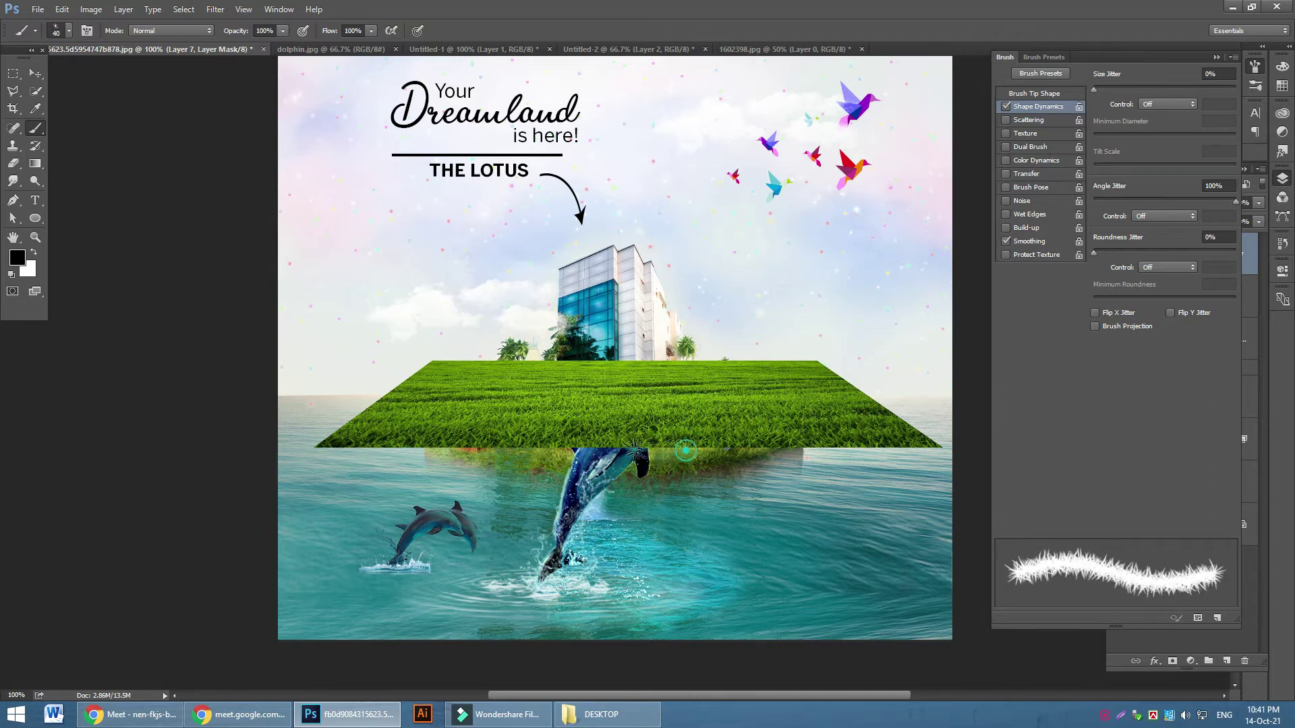
pyautogui.moveTo(398, 450); pyautogui.dragTo(315, 447)
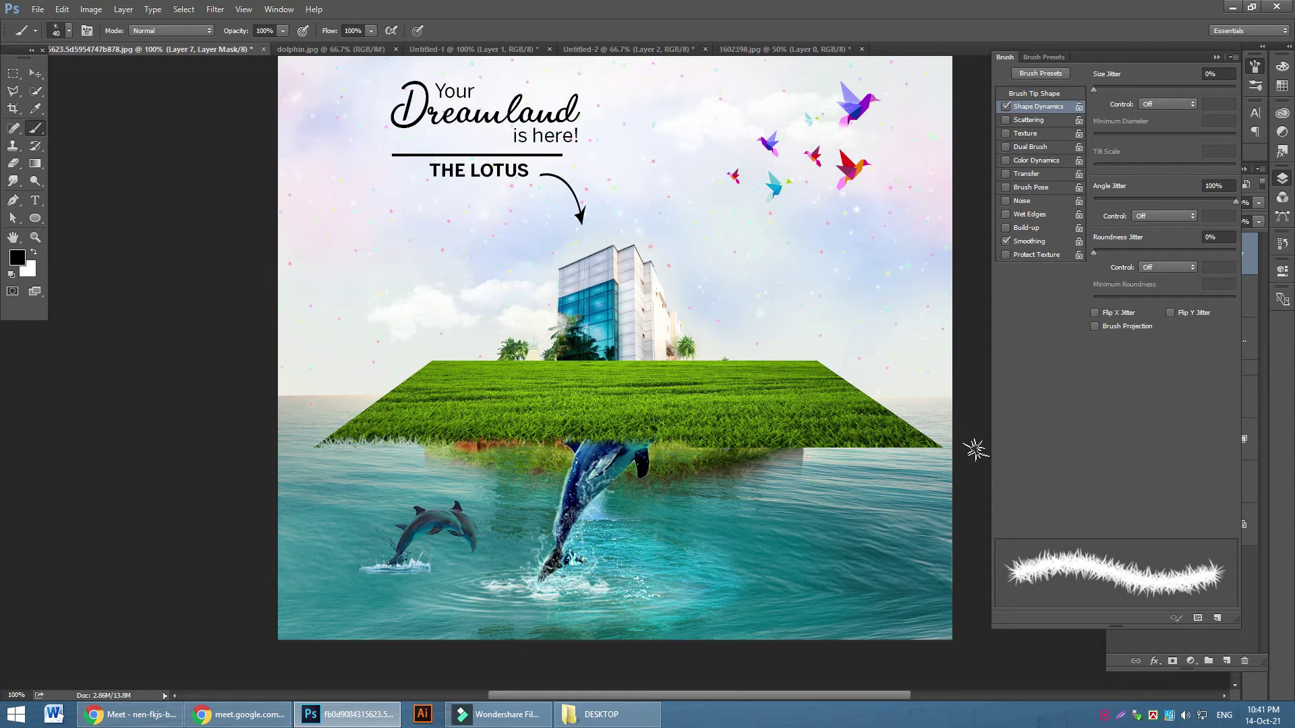
pyautogui.moveTo(941, 448); pyautogui.dragTo(803, 445)
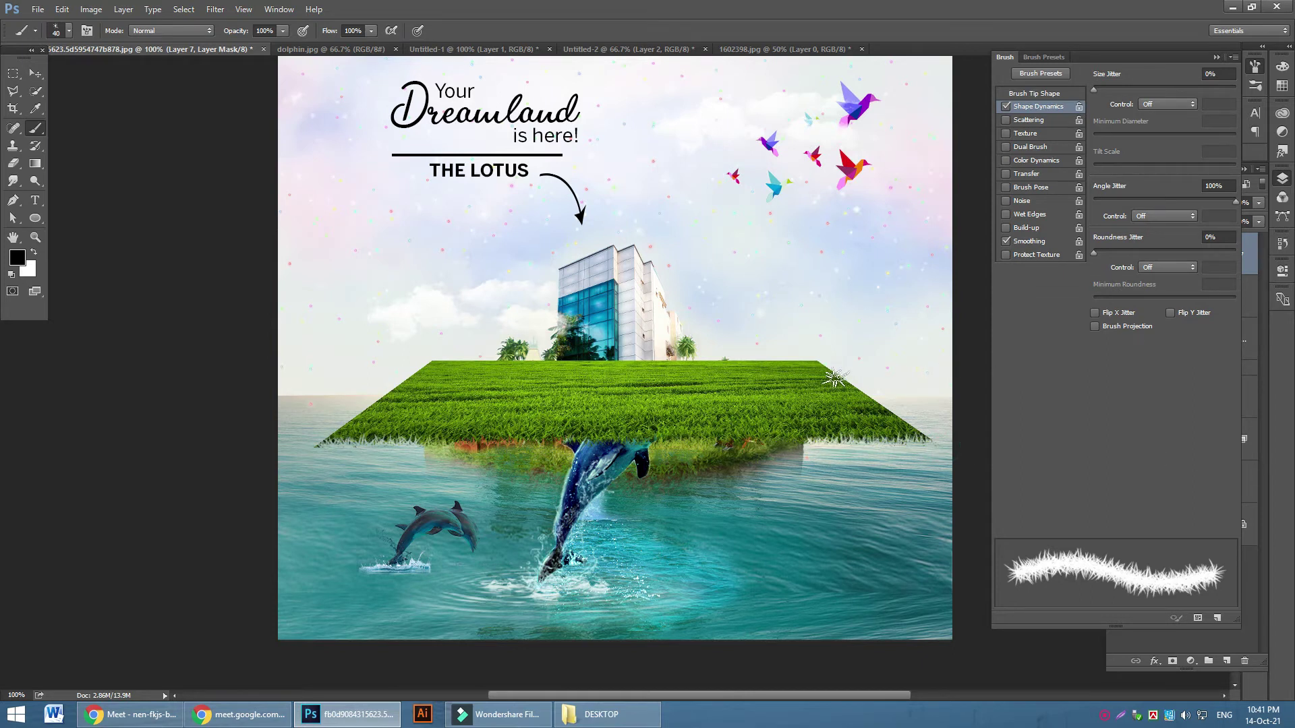
pyautogui.moveTo(817, 361); pyautogui.dragTo(934, 442)
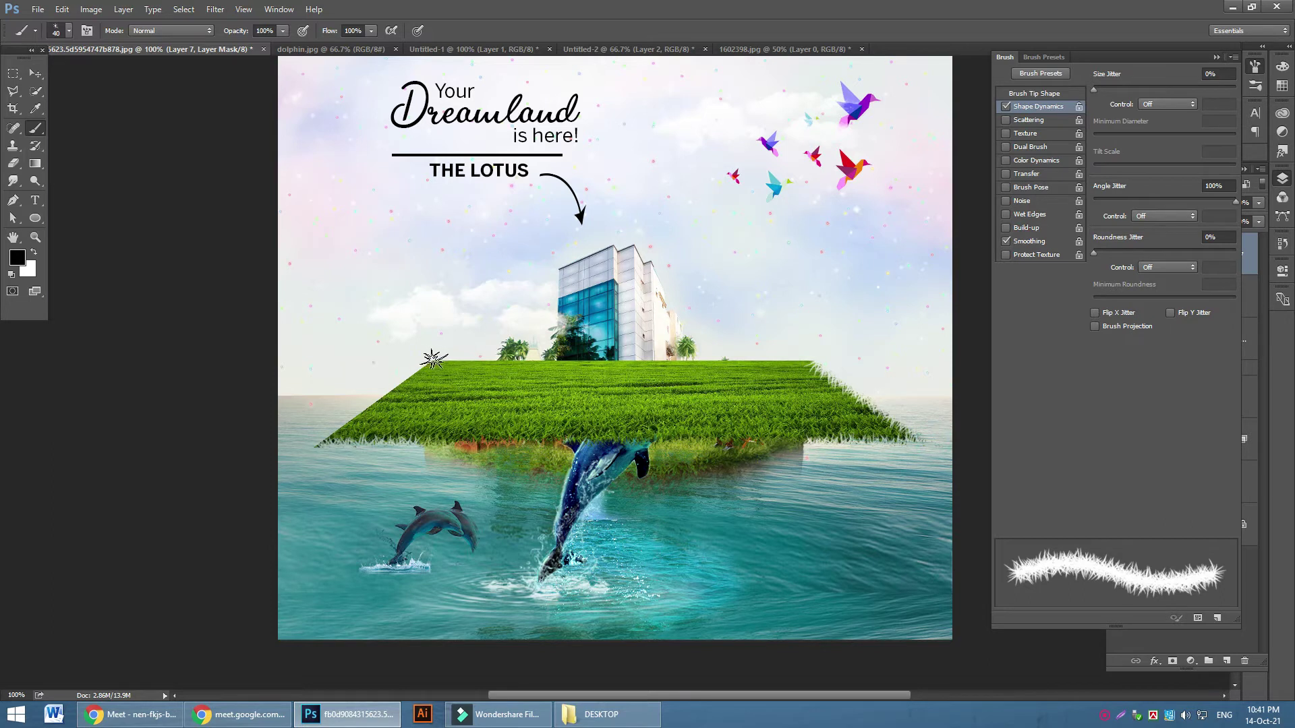
pyautogui.moveTo(433, 361); pyautogui.dragTo(320, 445)
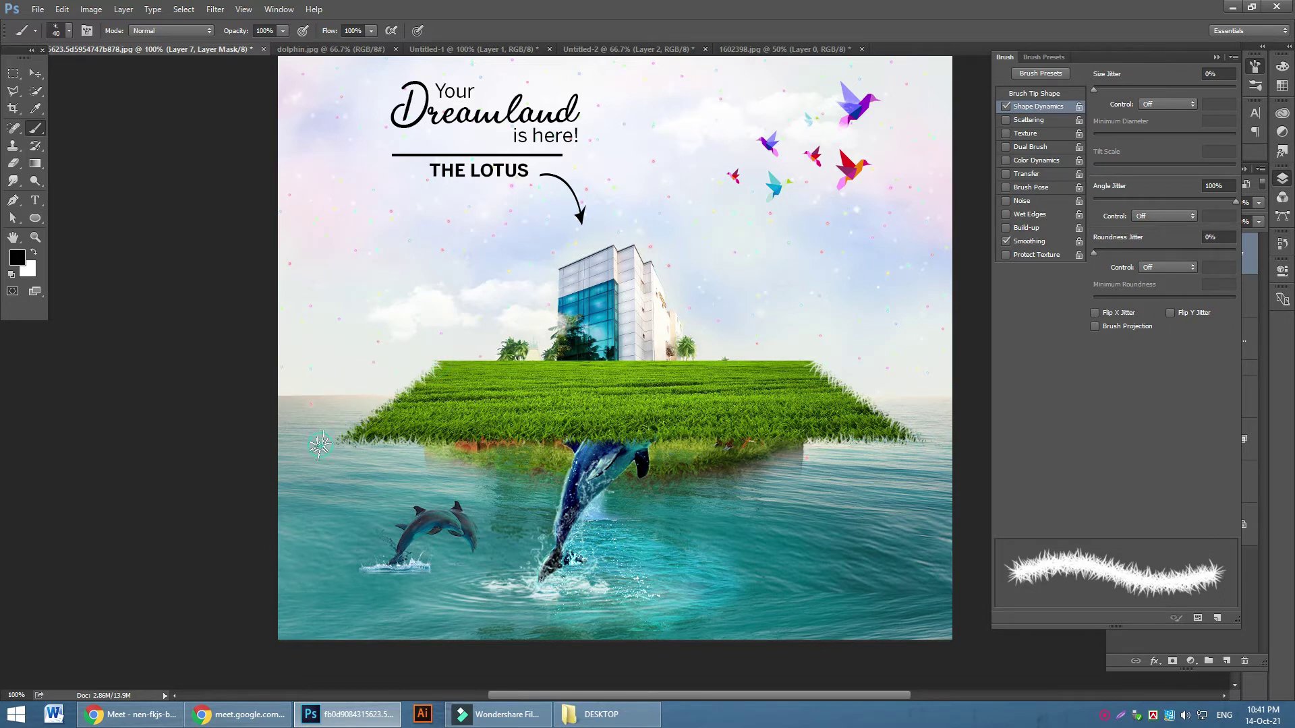
pyautogui.moveTo(437, 362)
pyautogui.mouseDown()
pyautogui.moveTo(836, 335)
pyautogui.moveTo(846, 344)
pyautogui.moveTo(810, 360)
pyautogui.moveTo(840, 360)
pyautogui.moveTo(835, 372)
pyautogui.moveTo(811, 367)
pyautogui.moveTo(924, 445)
pyautogui.mouseUp()
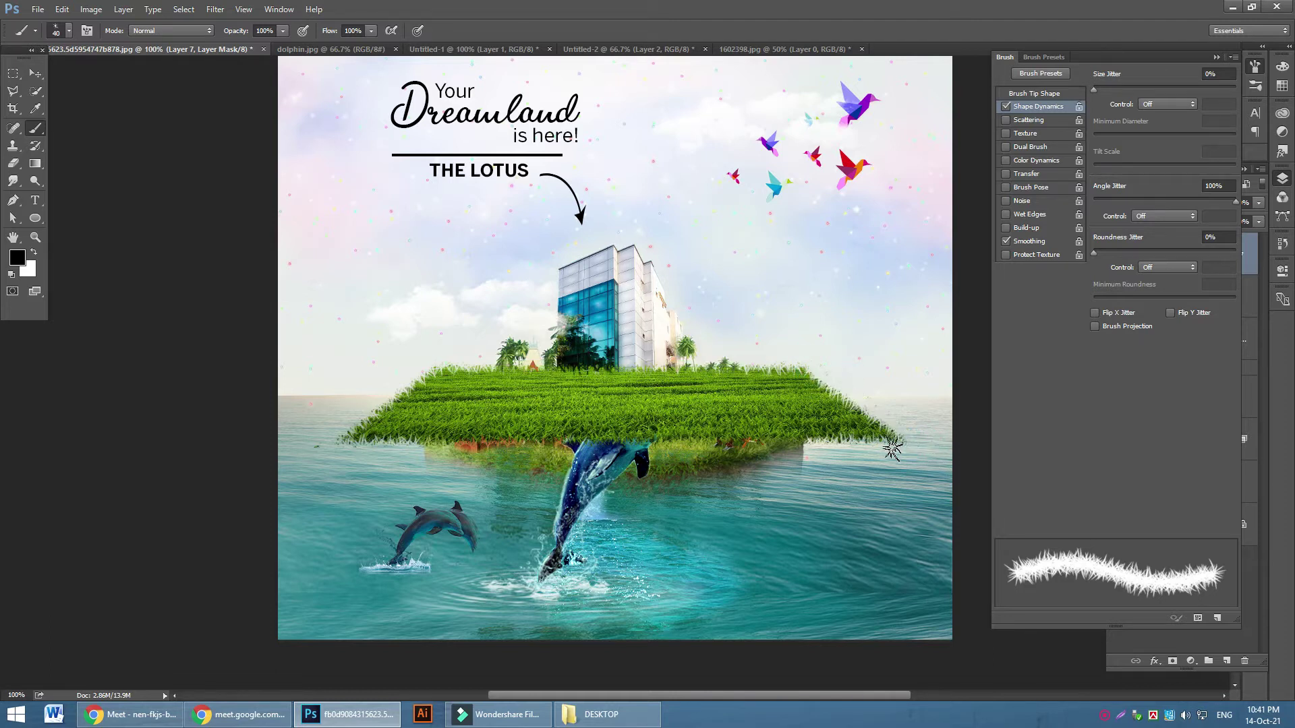
# Undo the last three grass fringe strokes and zoom in on the slab
pyautogui.hotkey('ctrl', 'z')
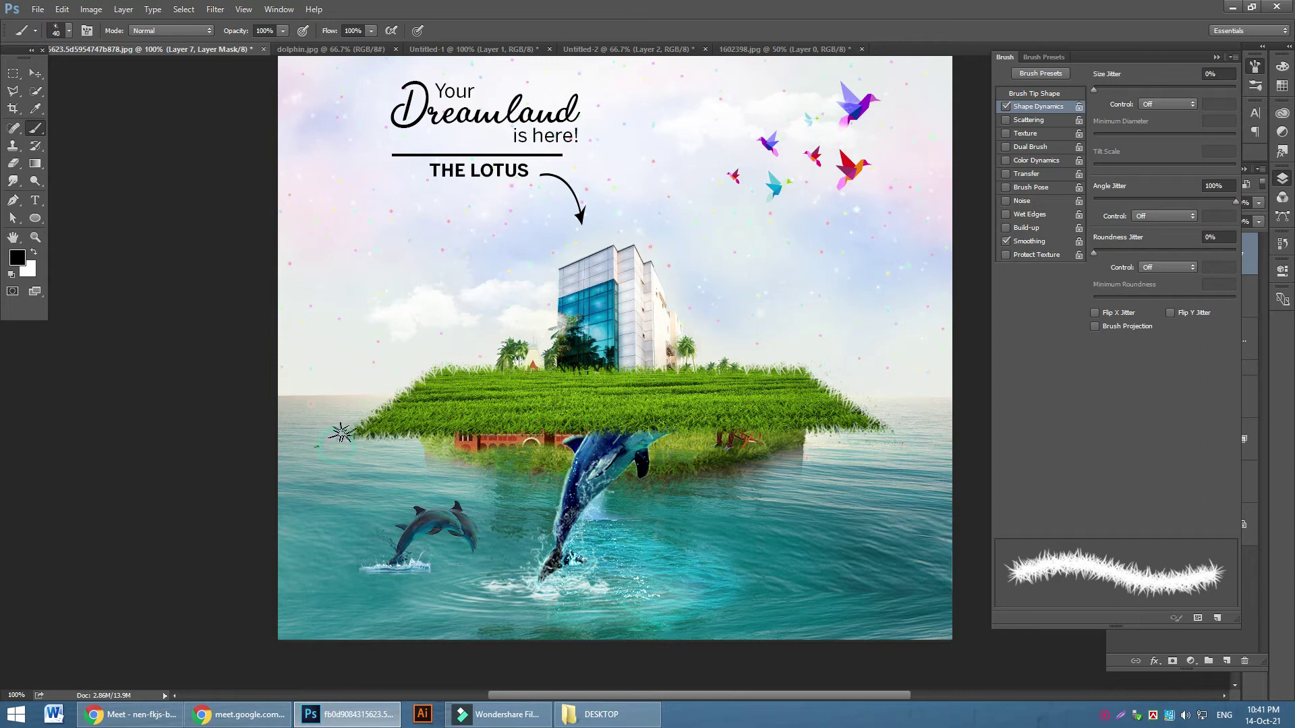
pyautogui.hotkey('ctrl', 'z')
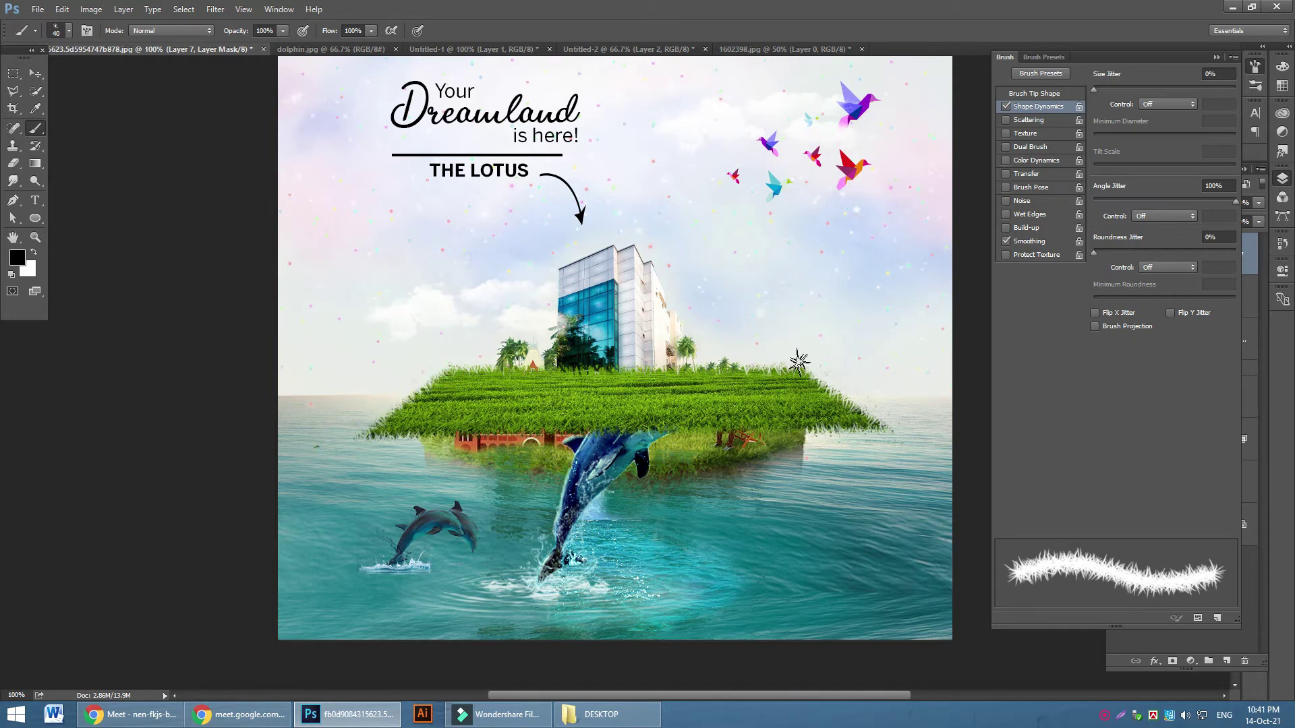
pyautogui.hotkey('ctrl', 'z')
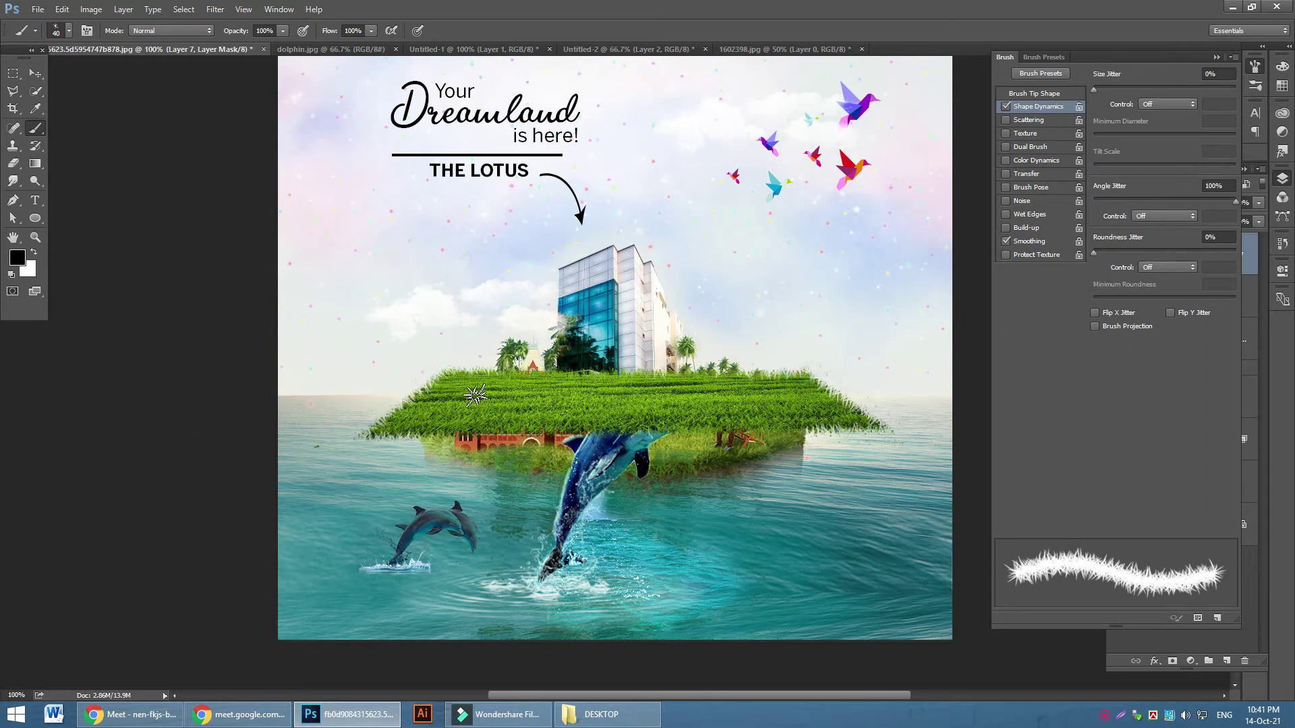
pyautogui.hotkey('ctrl', '+')
pyautogui.scroll(-1, 274, 433)
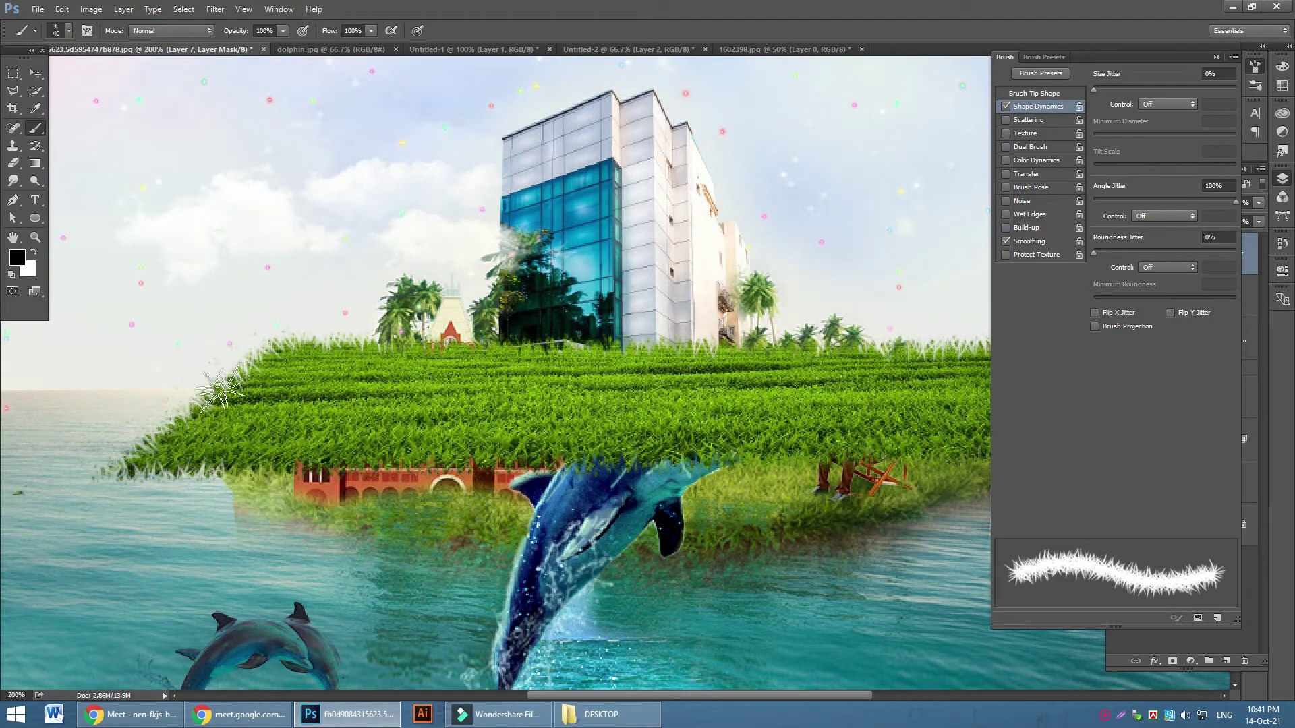
# Switch the mask brush to white at 25 px and restore grass along the slab's top edge
pyautogui.click(138, 715)
pyautogui.click(141, 716)
pyautogui.click(1218, 58)
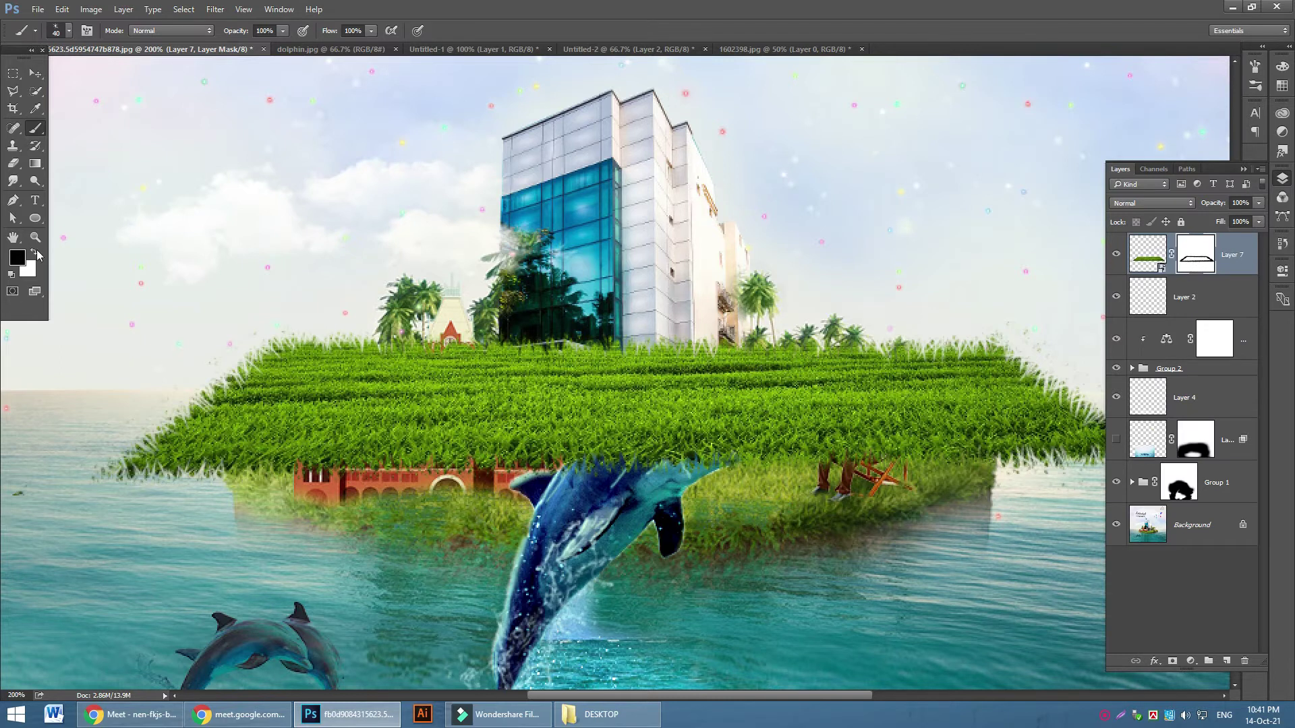
pyautogui.click(34, 253)
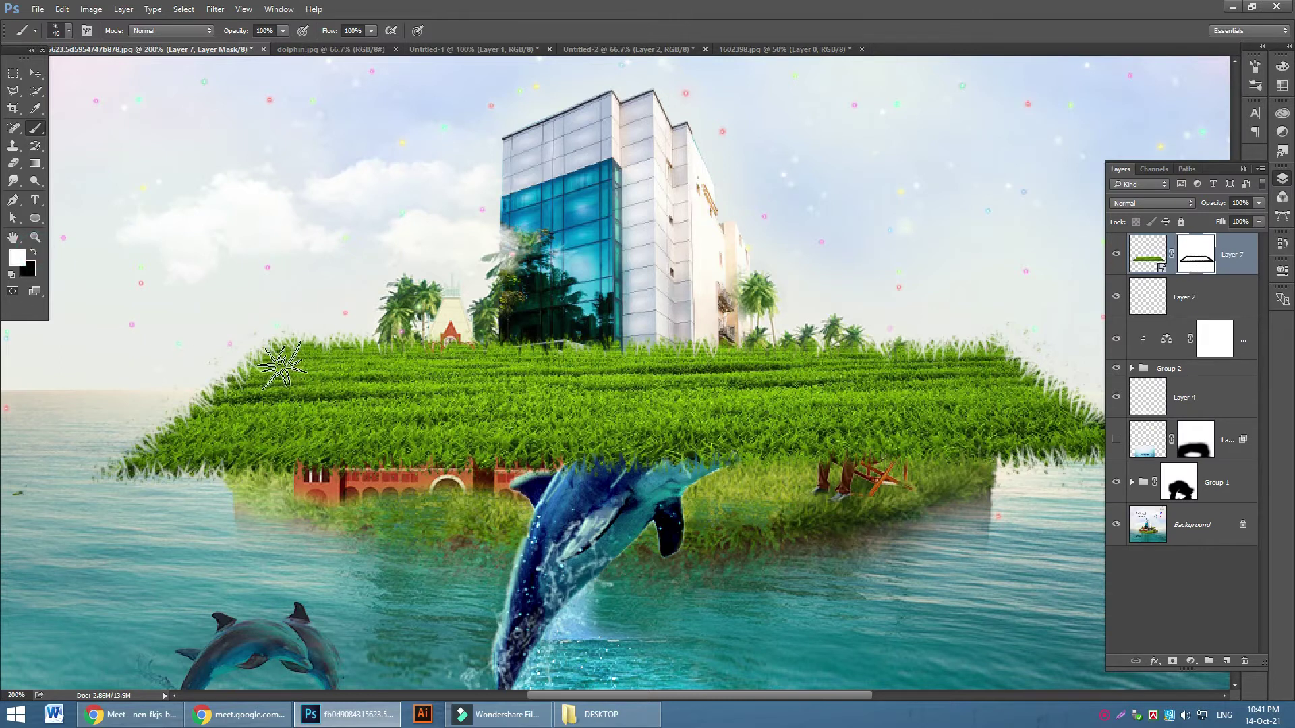
pyautogui.press('[')
pyautogui.press('[')
pyautogui.press('[')
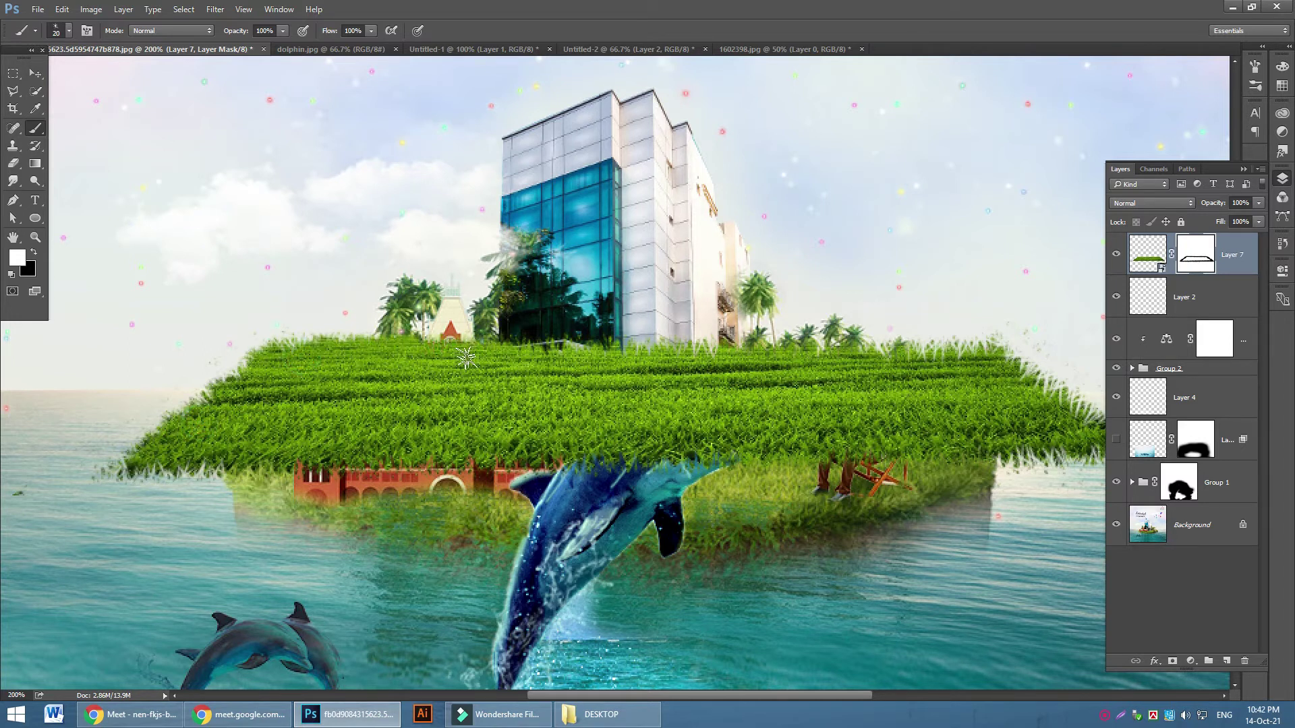
pyautogui.moveTo(295, 353); pyautogui.dragTo(352, 359)
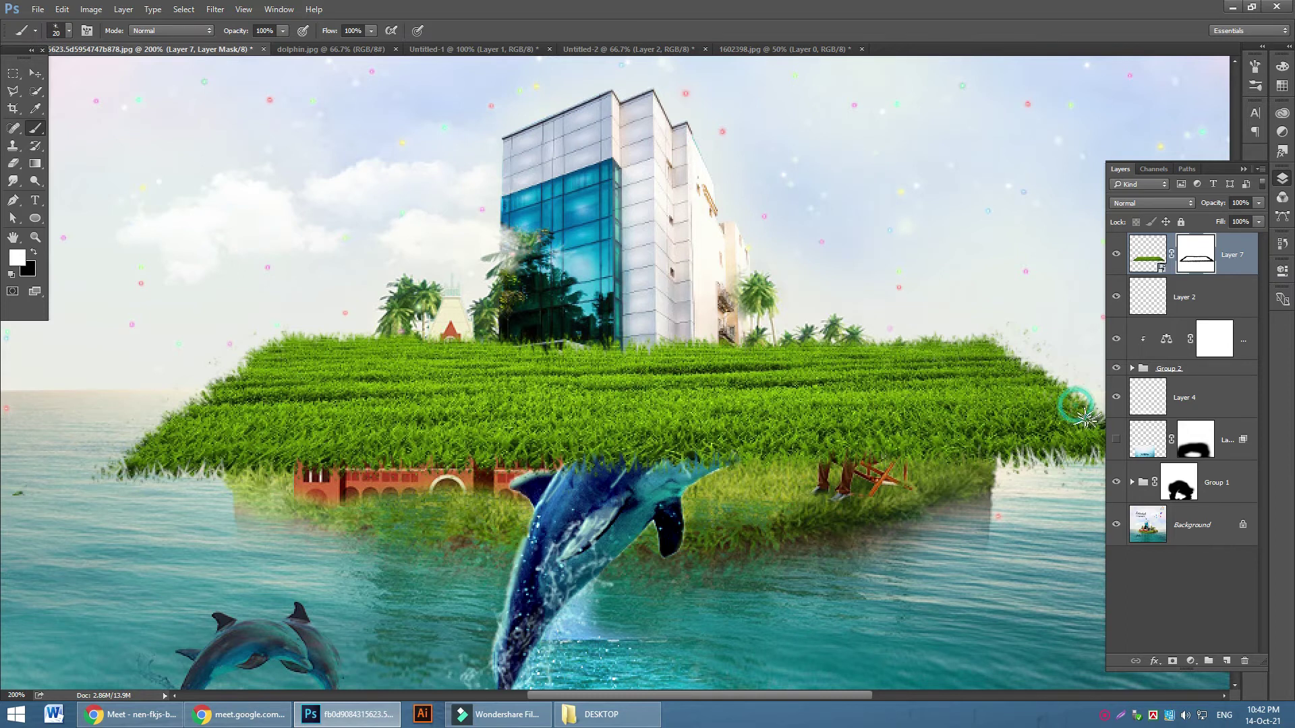
# Paint grass back in at the island's right tip and along its lower edge, then set black as foreground
pyautogui.scroll(-3, 1012, 377)
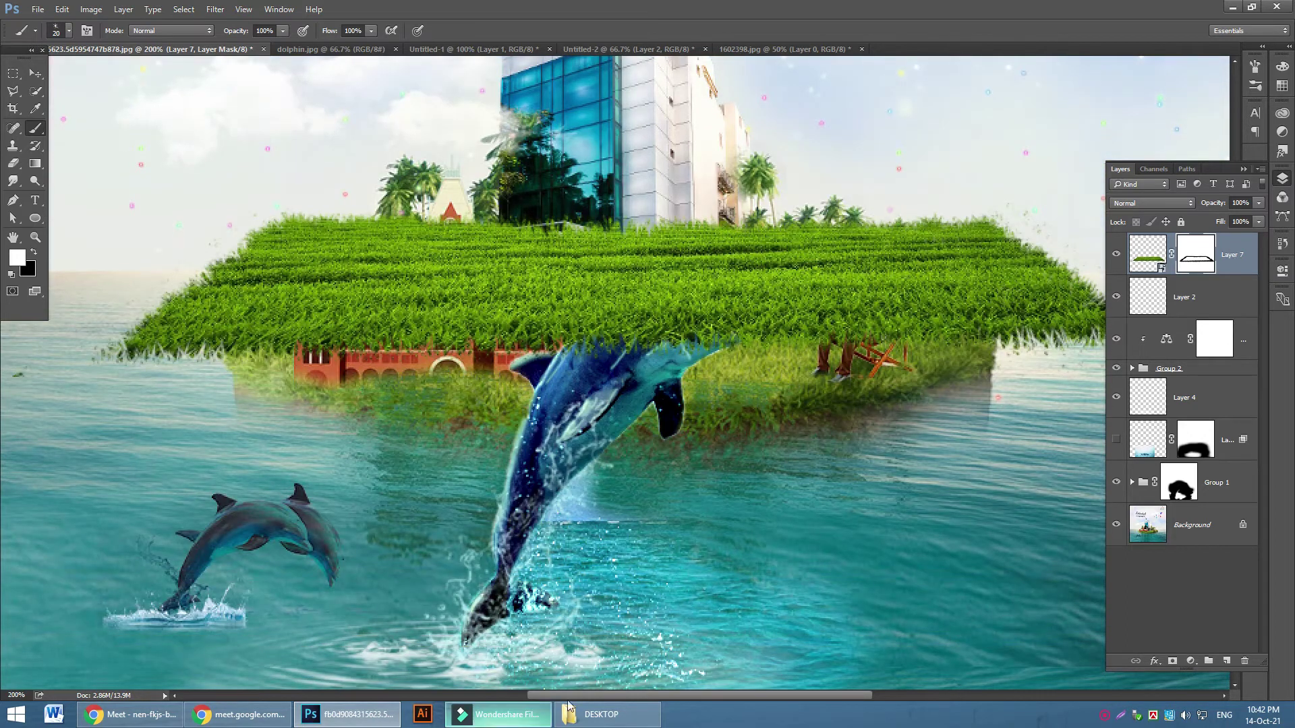
pyautogui.hscroll(5, 619, 698)
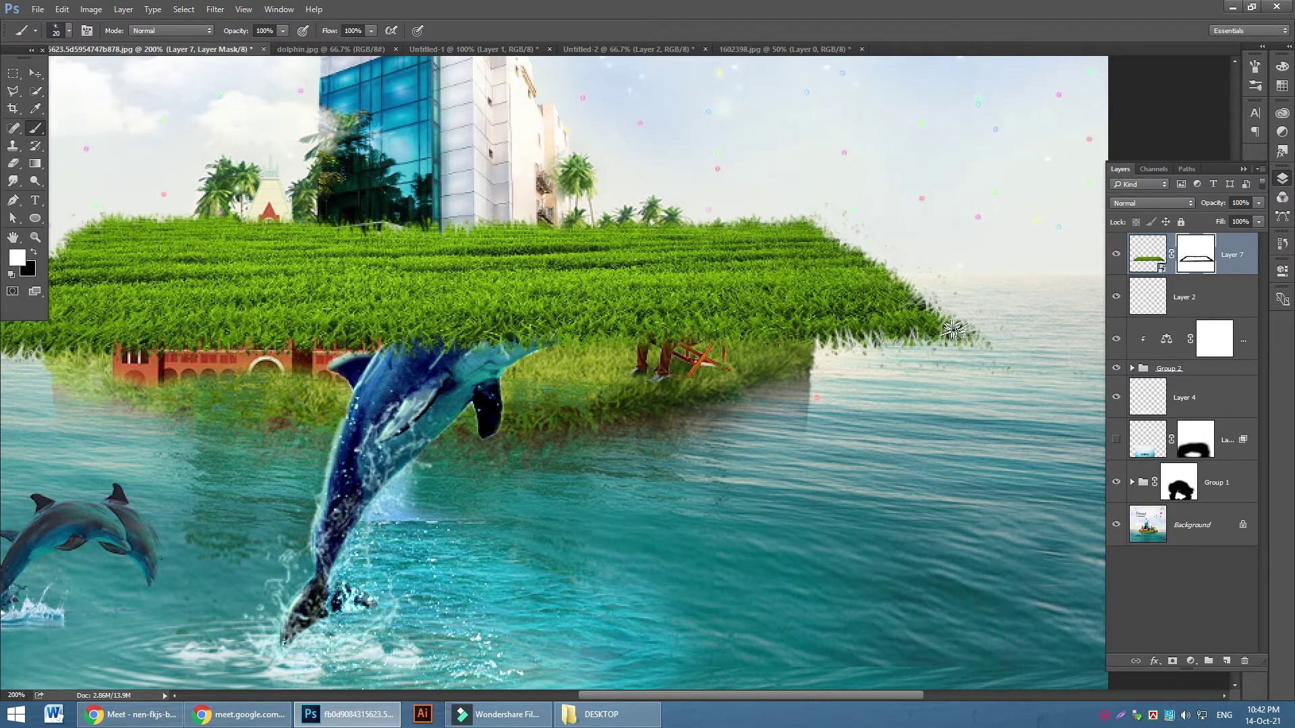
pyautogui.moveTo(964, 325); pyautogui.dragTo(978, 333)
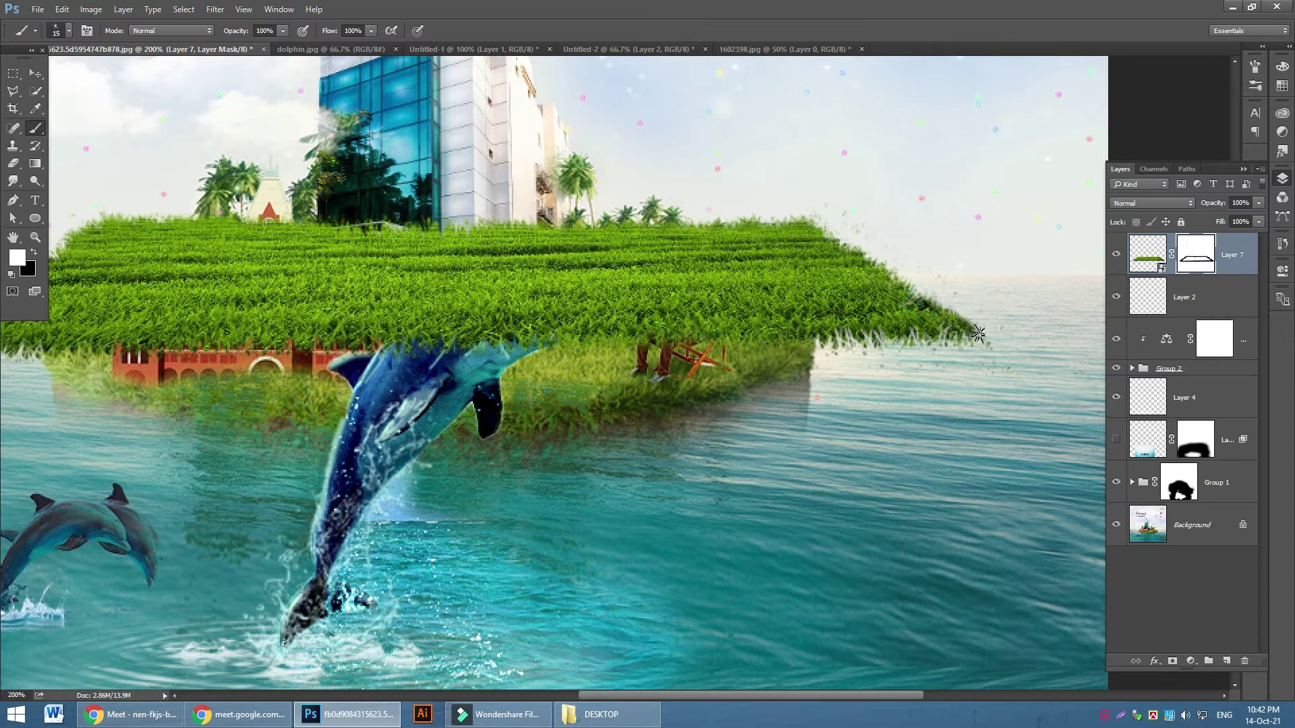
pyautogui.press(']')
pyautogui.click(958, 328)
pyautogui.moveTo(958, 327); pyautogui.dragTo(182, 318)
pyautogui.scroll(3, 526, 318)
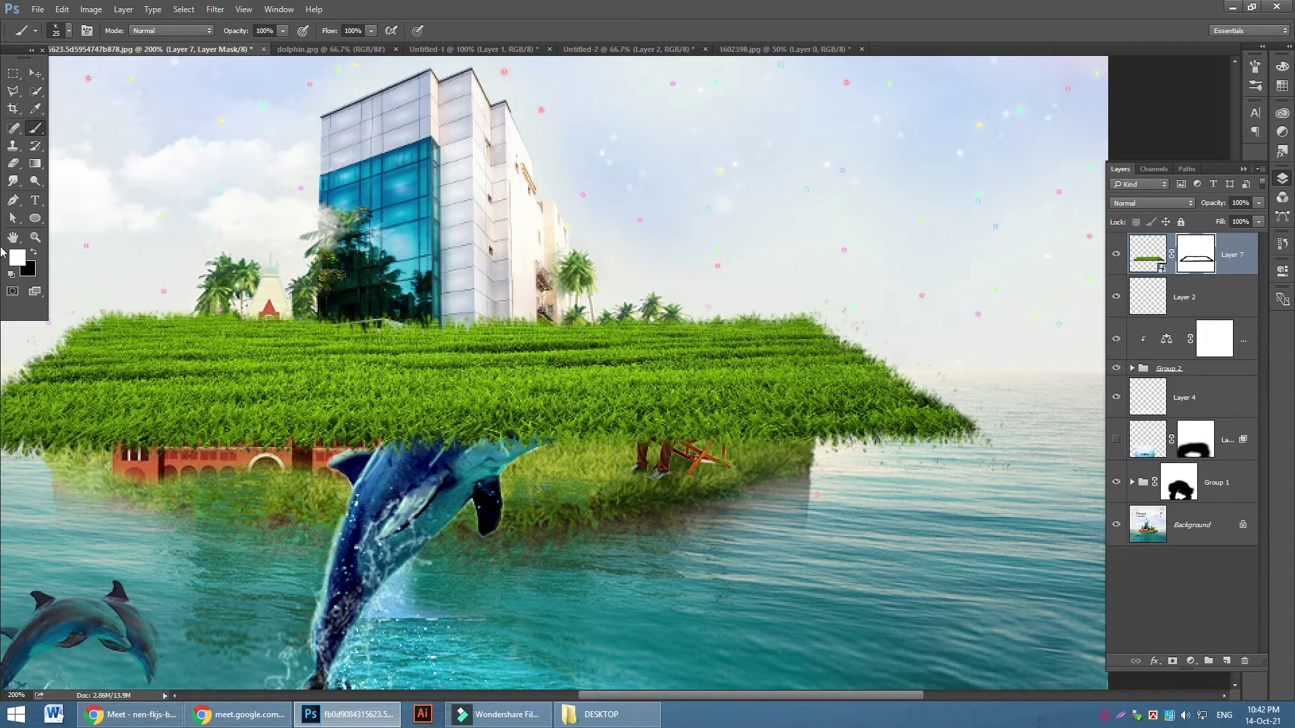
pyautogui.click(33, 251)
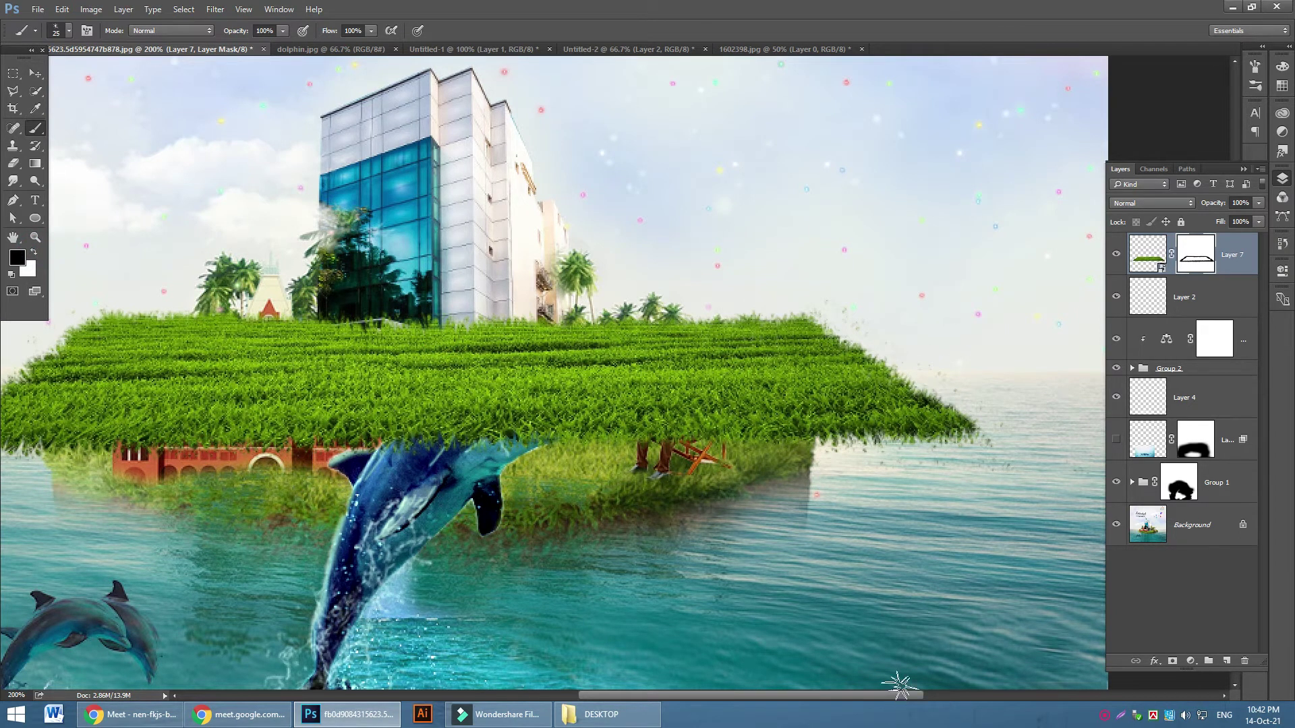
pyautogui.moveTo(835, 695); pyautogui.dragTo(778, 696)
# With a 15 px brush, hide a strip of grass along the platform's left edge
pyautogui.press('p')
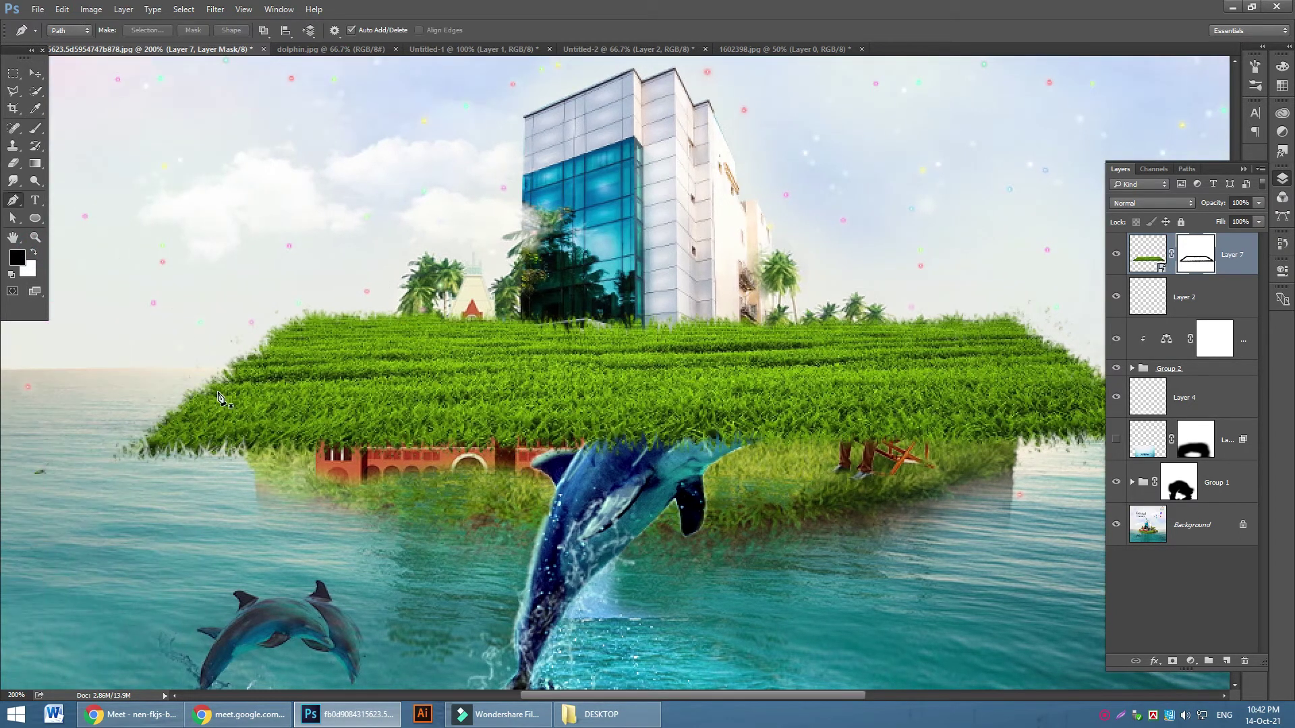
pyautogui.click(34, 133)
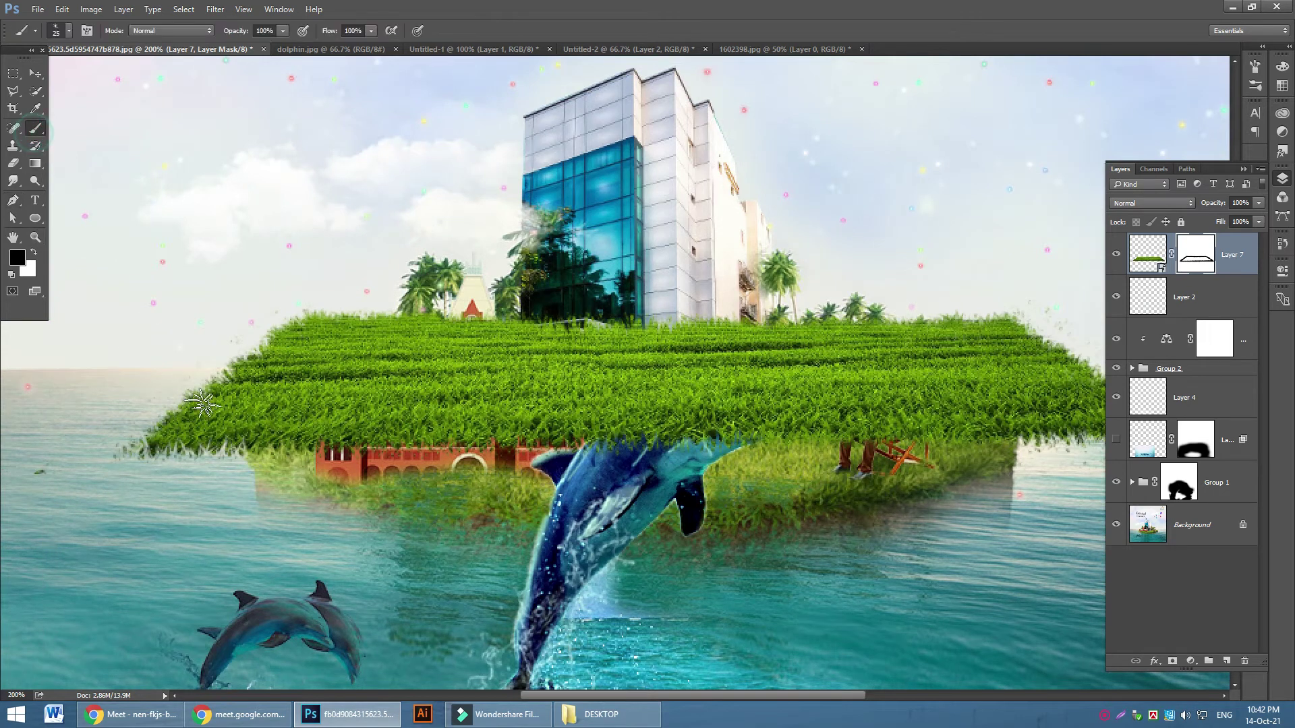
pyautogui.press('[')
pyautogui.moveTo(201, 391)
pyautogui.mouseDown()
pyautogui.moveTo(334, 386)
pyautogui.moveTo(150, 410)
pyautogui.moveTo(250, 388)
pyautogui.mouseUp()
pyautogui.moveTo(342, 383); pyautogui.dragTo(340, 387)
pyautogui.moveTo(242, 404); pyautogui.dragTo(200, 403)
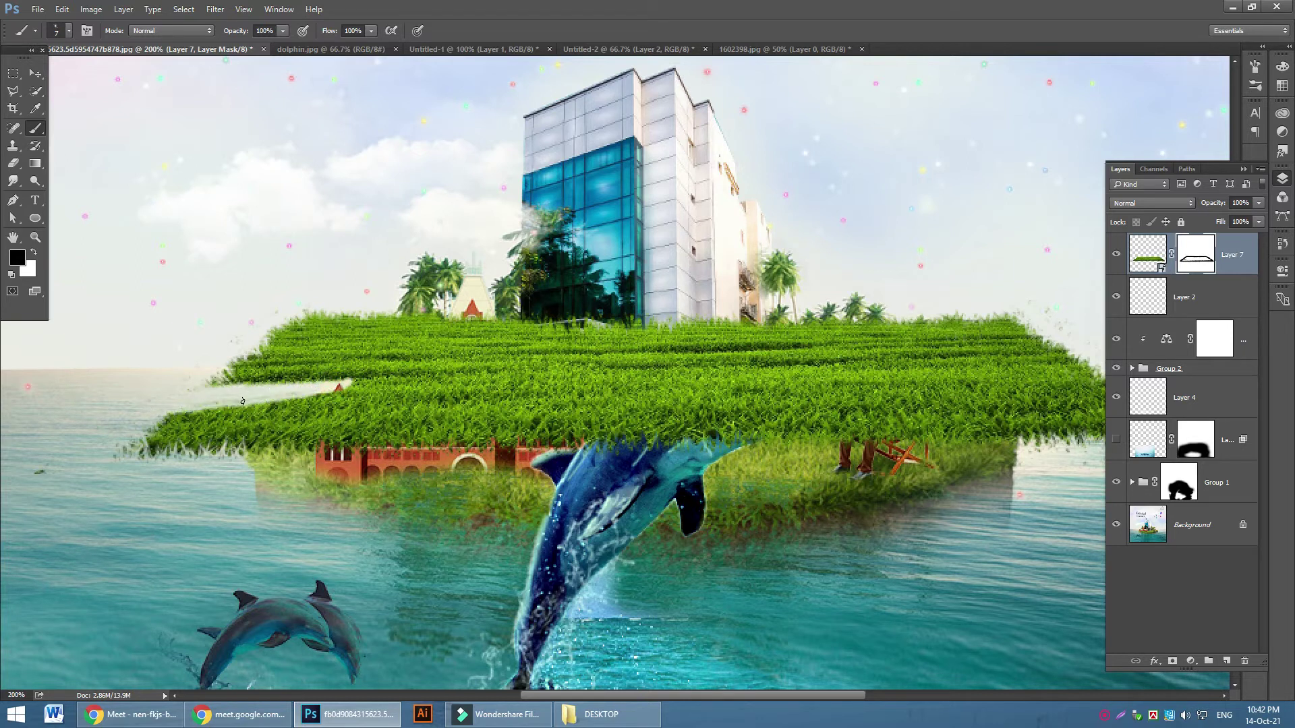
pyautogui.moveTo(331, 390)
pyautogui.mouseDown()
pyautogui.moveTo(193, 410)
pyautogui.moveTo(368, 383)
pyautogui.mouseUp()
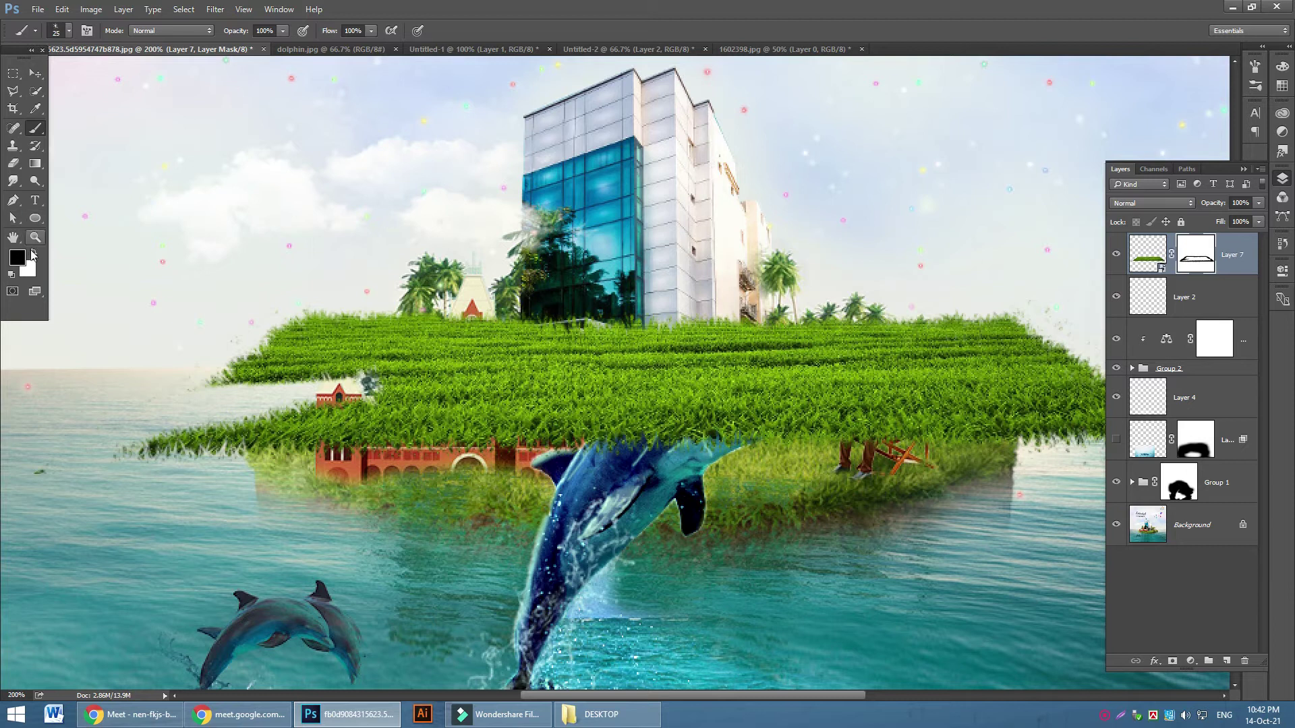
# Paint grass back in white over the pale blob, along the lower-left edge and near the red house
pyautogui.click(33, 251)
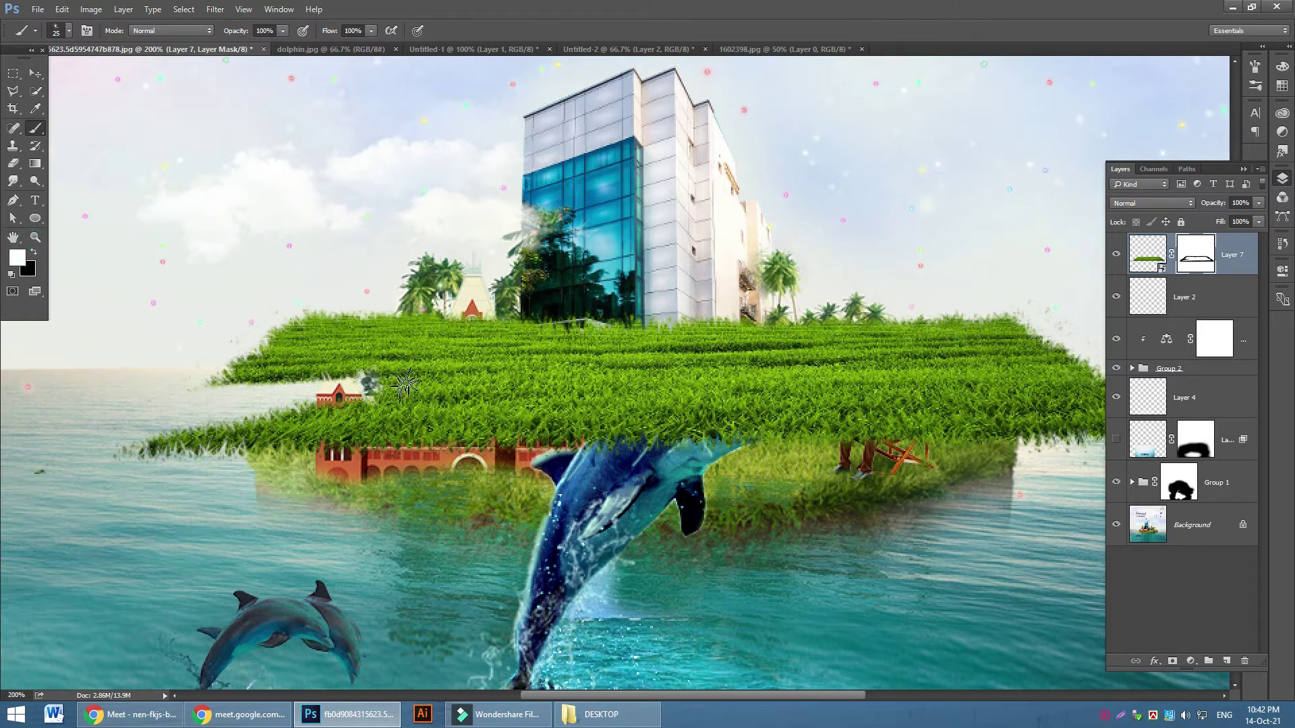
pyautogui.press('[')
pyautogui.moveTo(398, 391); pyautogui.dragTo(361, 368)
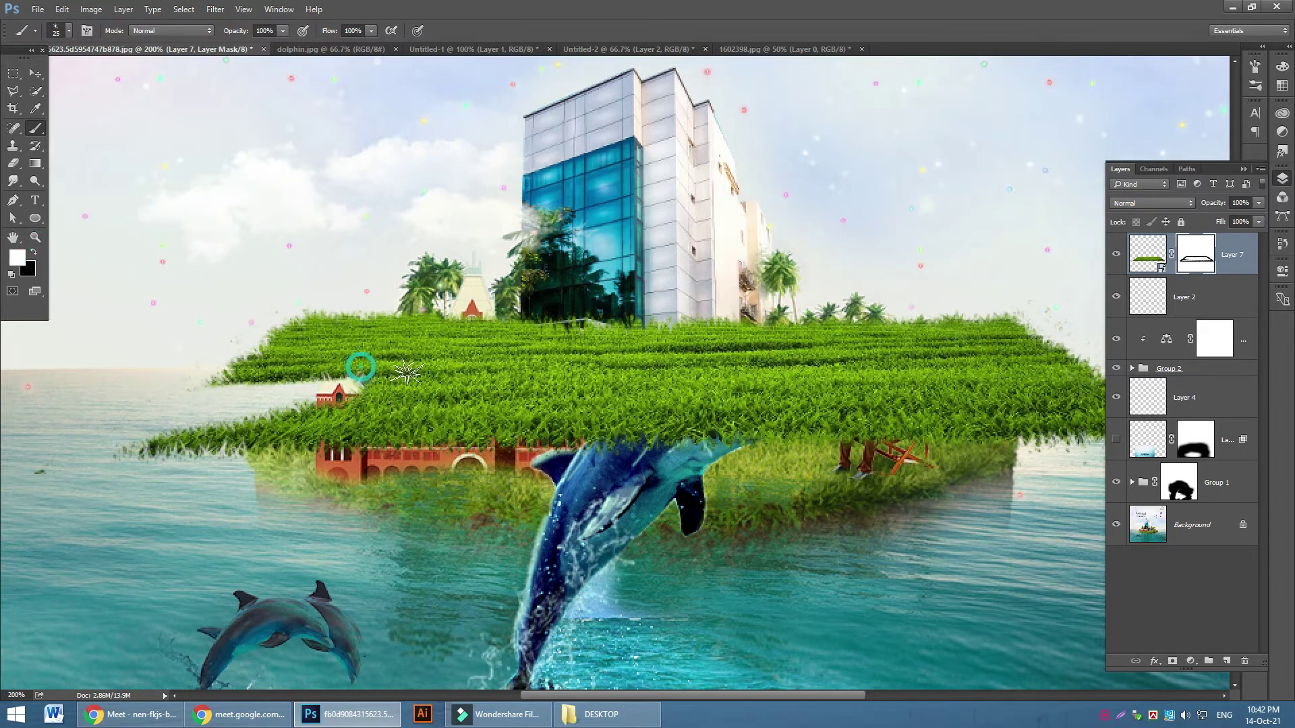
pyautogui.click(340, 408)
pyautogui.press('[')
pyautogui.click(255, 423)
pyautogui.moveTo(199, 436); pyautogui.dragTo(115, 448)
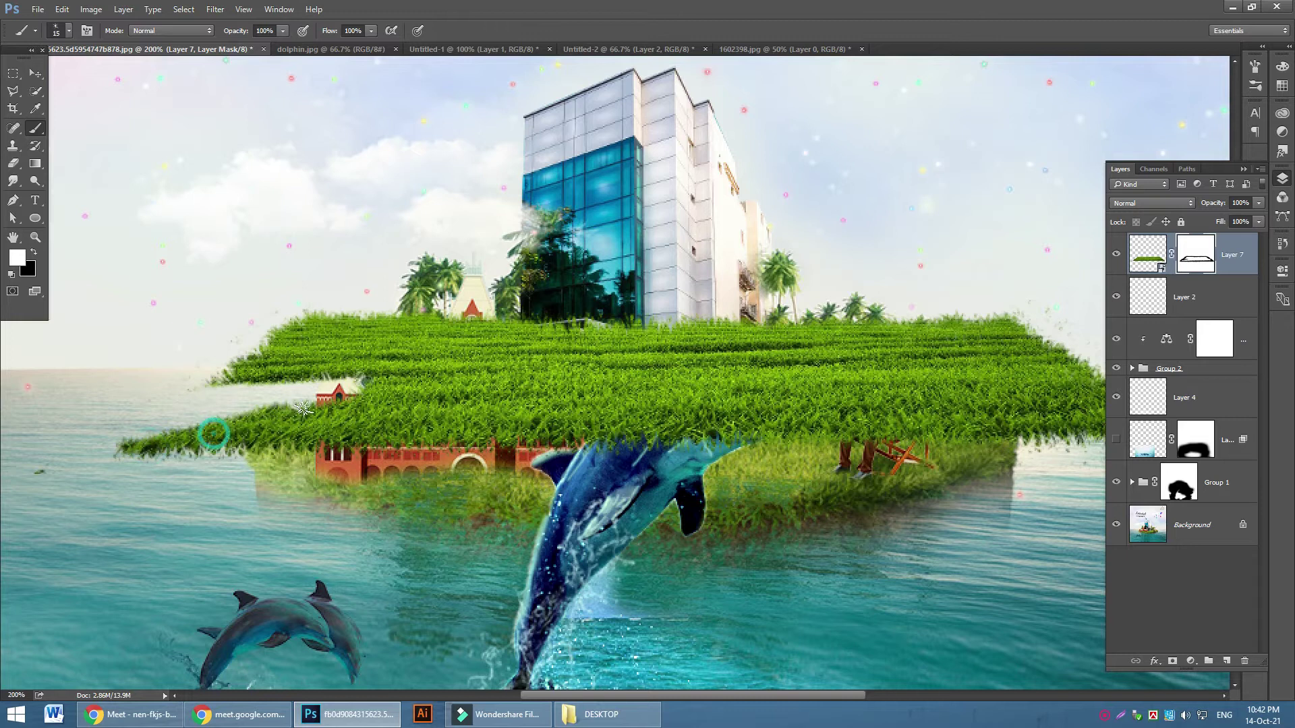
pyautogui.press(']')
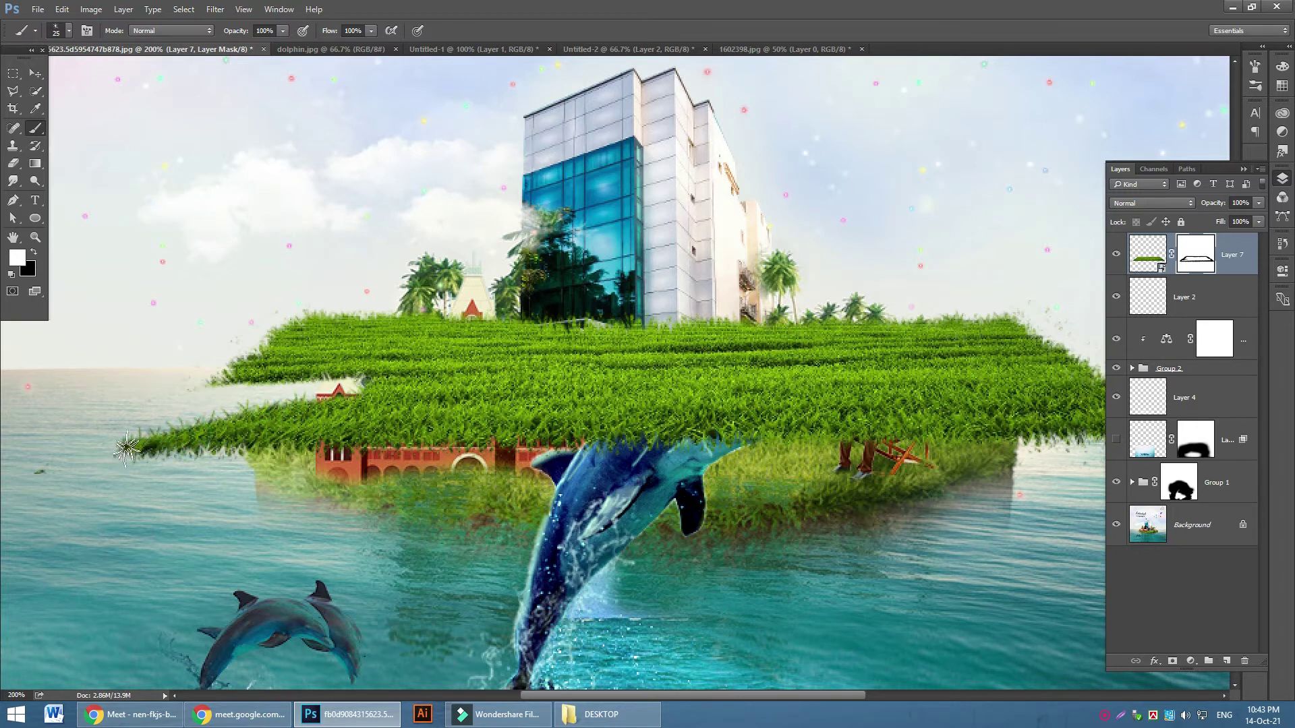
pyautogui.moveTo(338, 401); pyautogui.dragTo(372, 386)
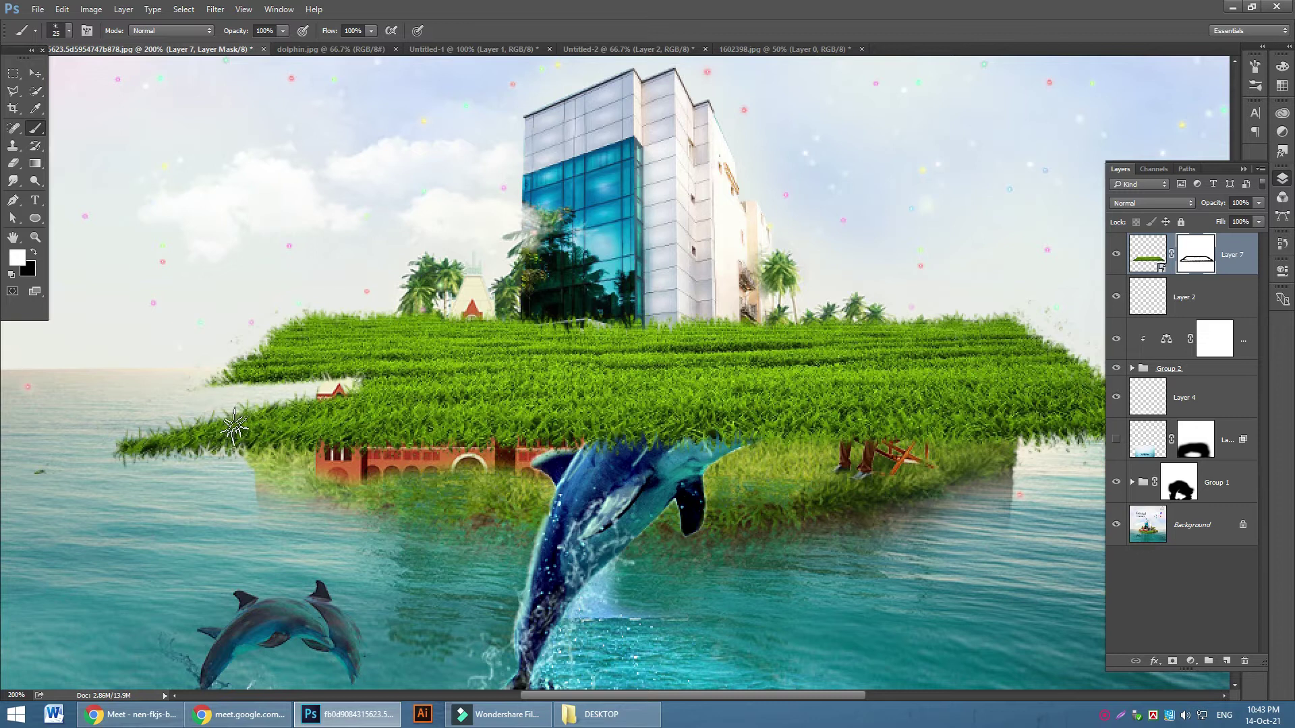
pyautogui.click(261, 418)
pyautogui.click(284, 410)
pyautogui.click(207, 435)
# Erase the upper-left grass tip in black to cut a notch showing sky
pyautogui.click(33, 253)
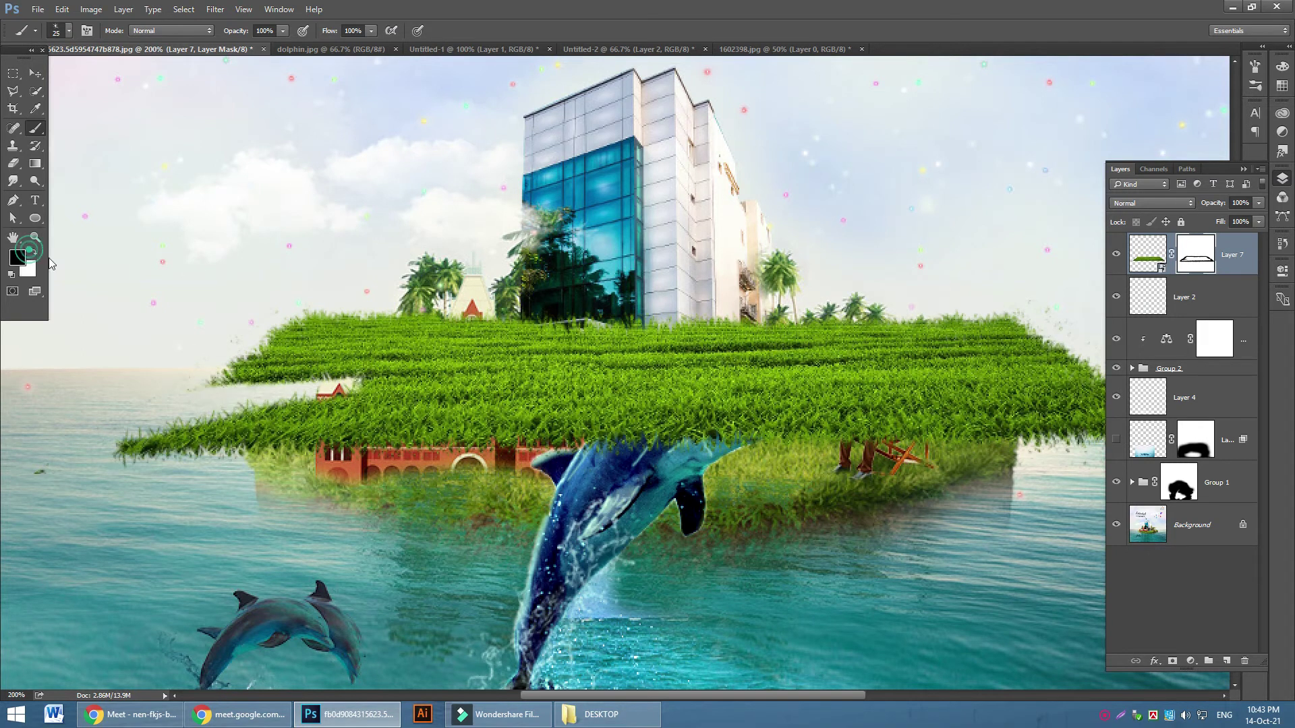
pyautogui.click(184, 382)
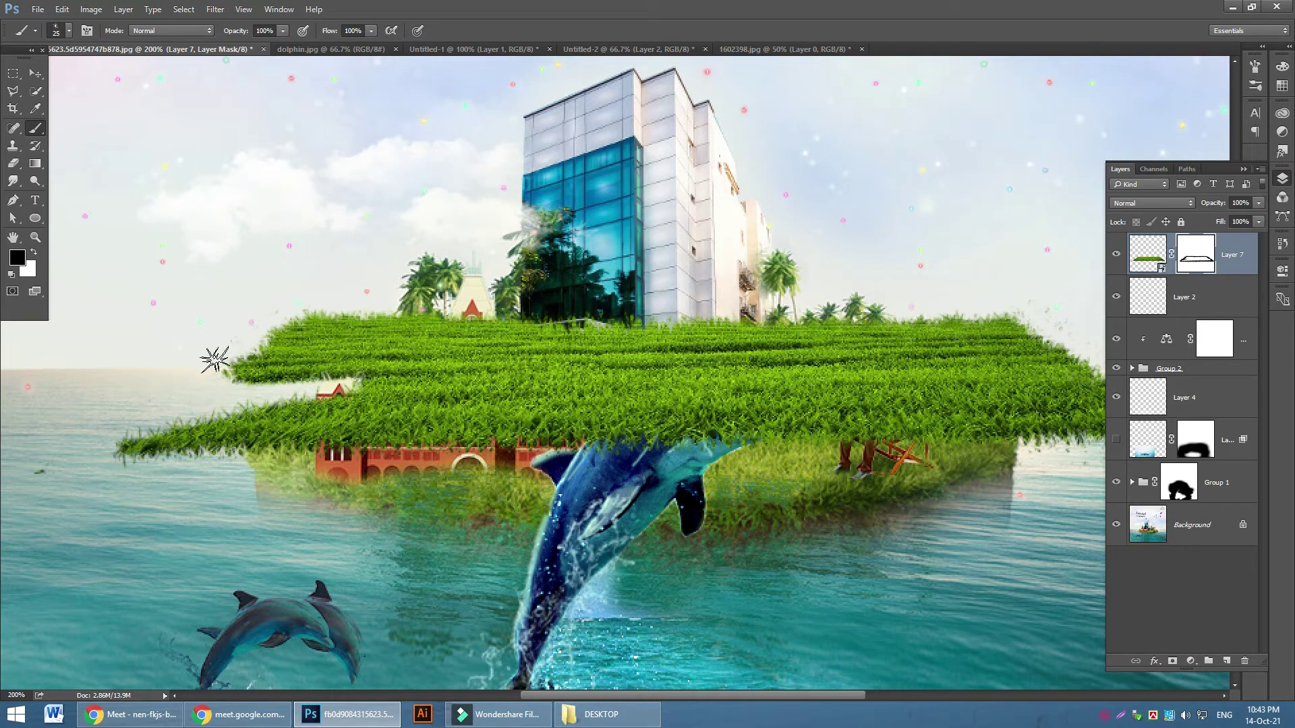
pyautogui.click(214, 360)
pyautogui.moveTo(298, 343)
pyautogui.mouseDown()
pyautogui.moveTo(333, 336)
pyautogui.moveTo(262, 326)
pyautogui.moveTo(382, 314)
pyautogui.moveTo(322, 314)
pyautogui.mouseUp()
# Restore grass in white along the upper-left edge and above the red house at size 20
pyautogui.click(33, 253)
pyautogui.click(278, 367)
pyautogui.moveTo(279, 367)
pyautogui.mouseDown()
pyautogui.moveTo(425, 331)
pyautogui.moveTo(291, 358)
pyautogui.mouseUp()
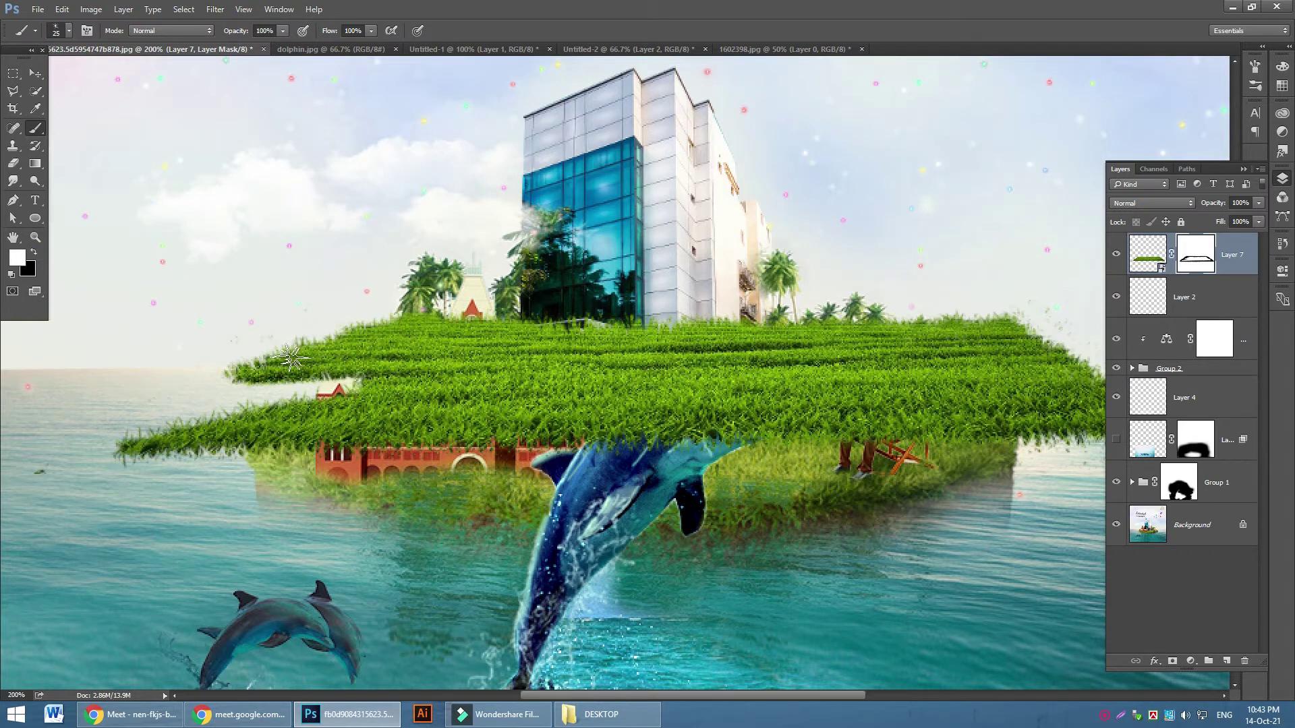
pyautogui.press('[')
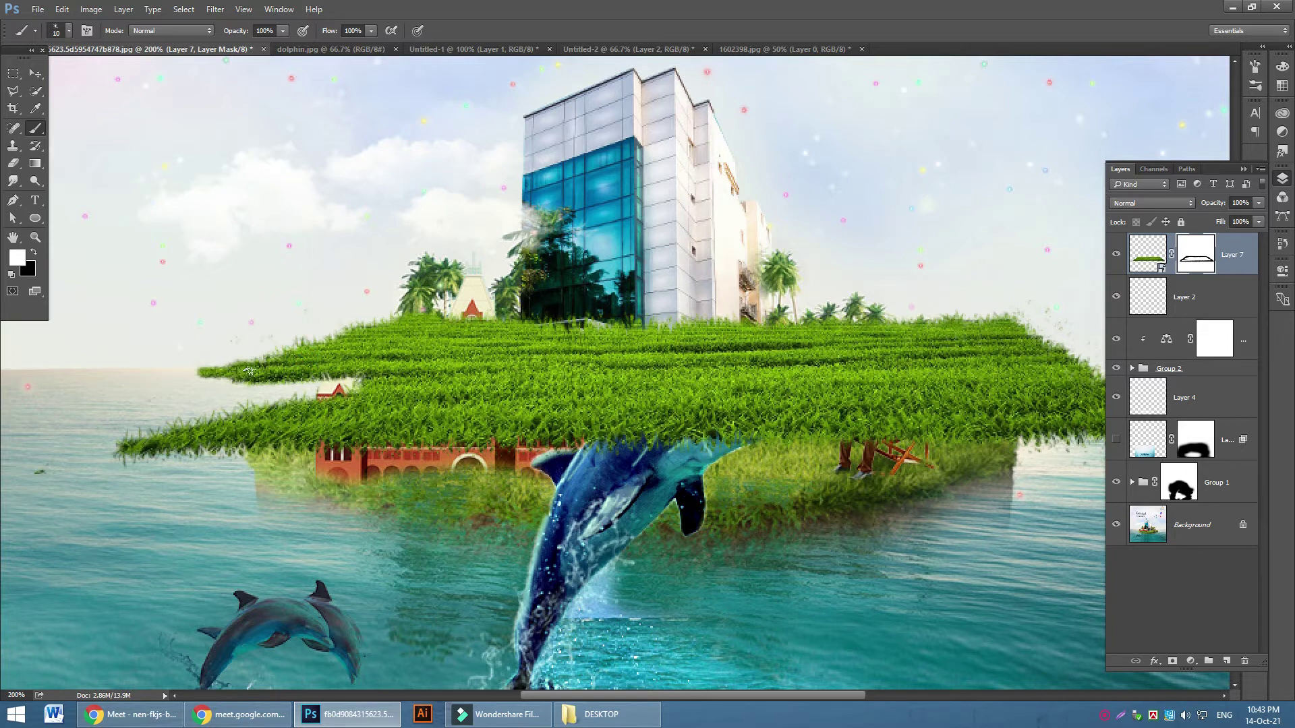
pyautogui.moveTo(255, 361); pyautogui.dragTo(223, 363)
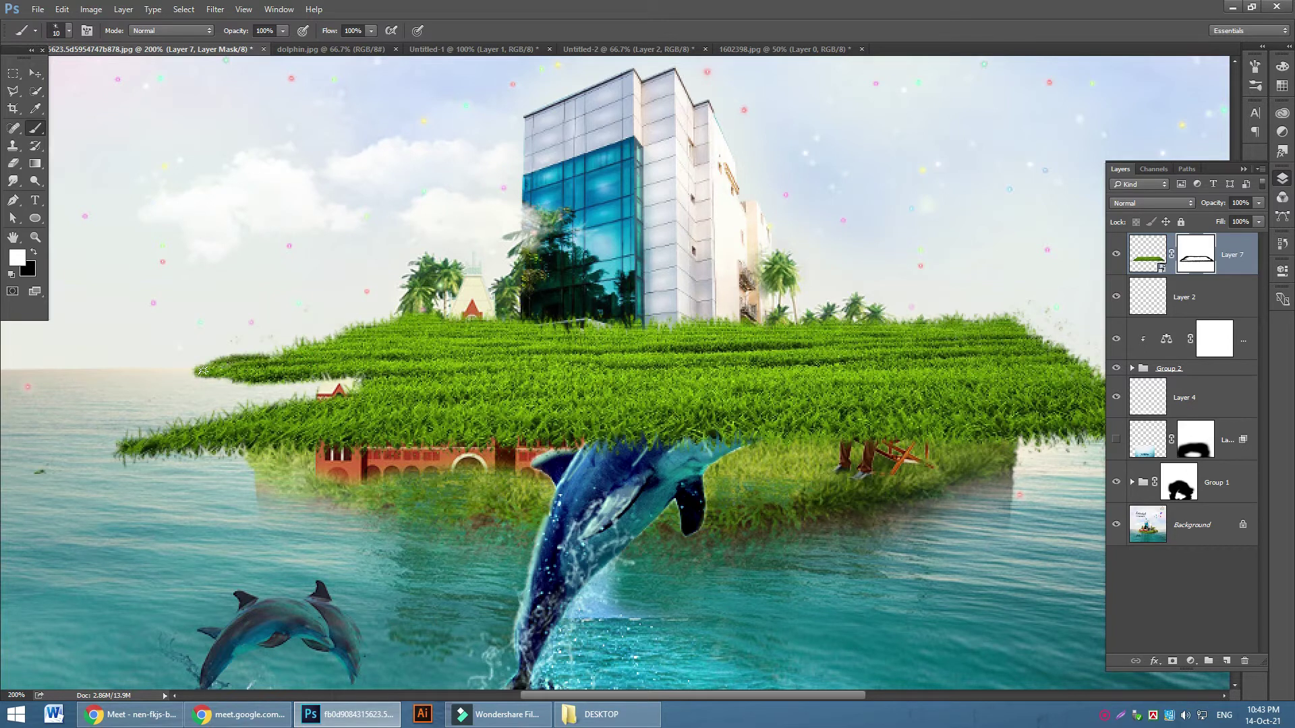
pyautogui.press(']')
pyautogui.moveTo(200, 373); pyautogui.dragTo(191, 372)
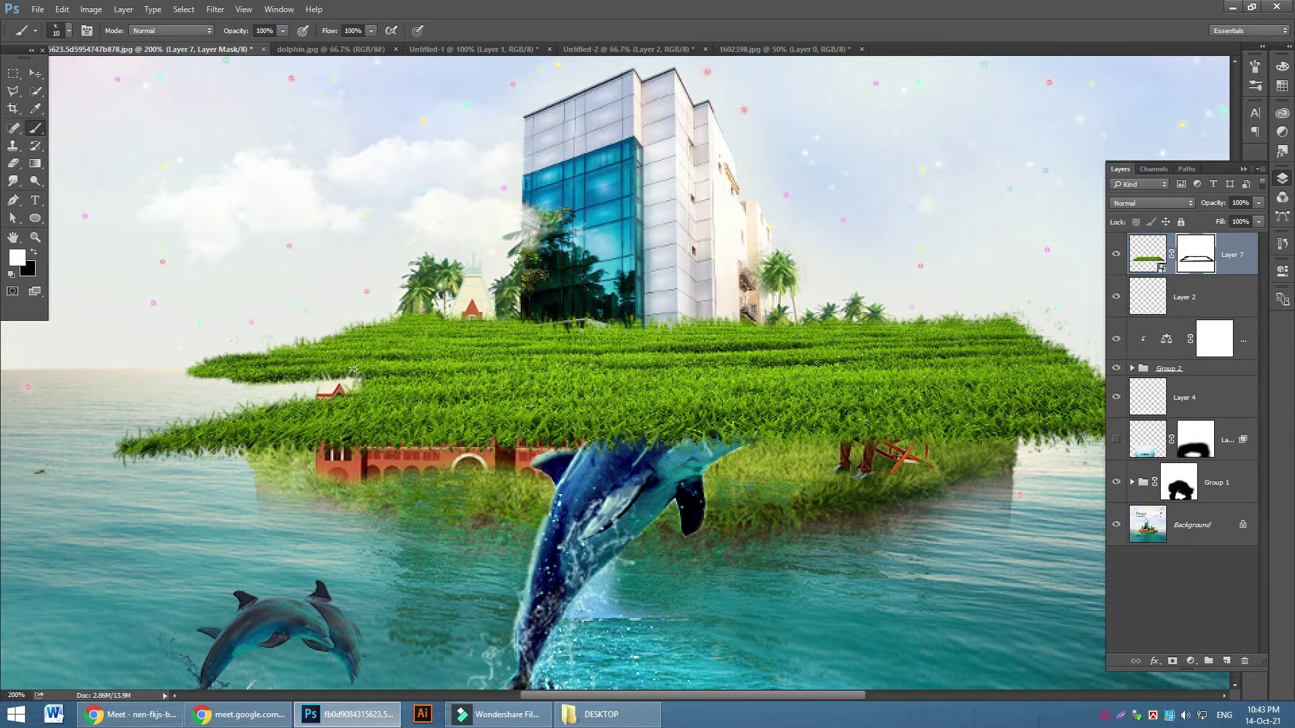
pyautogui.click(324, 373)
pyautogui.click(47, 11)
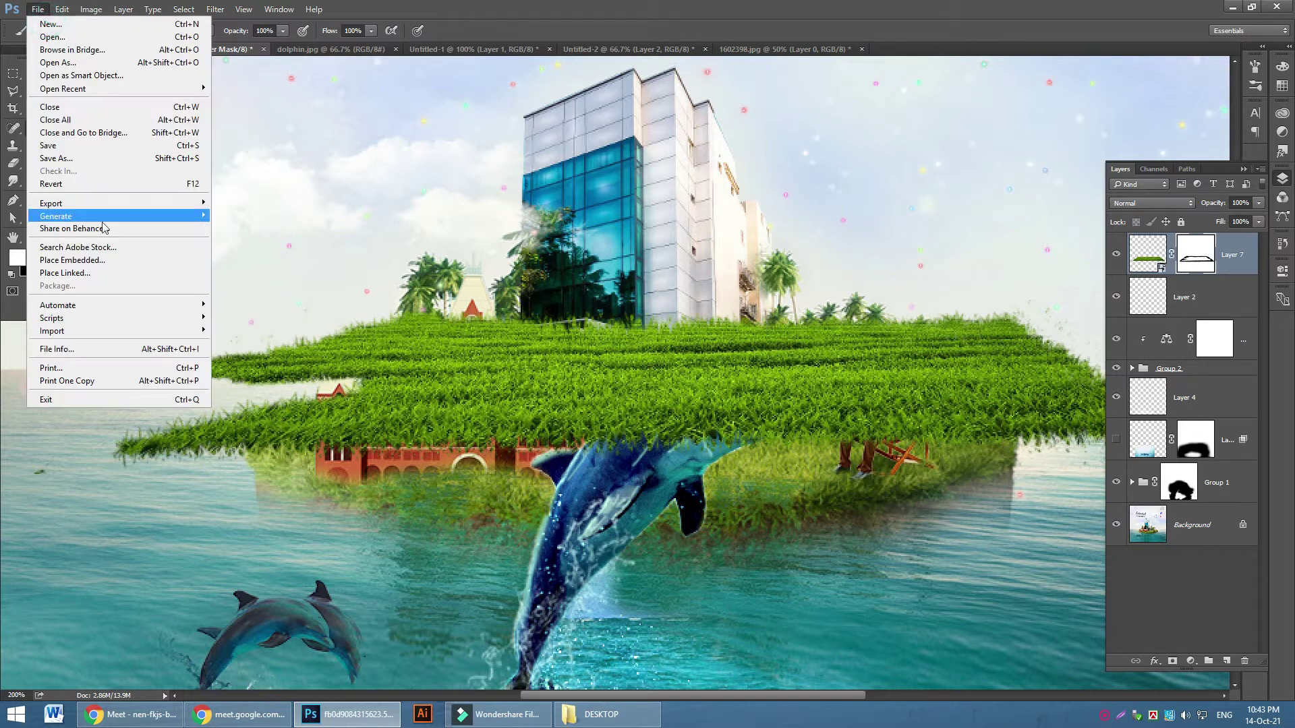
pyautogui.click(64, 37)
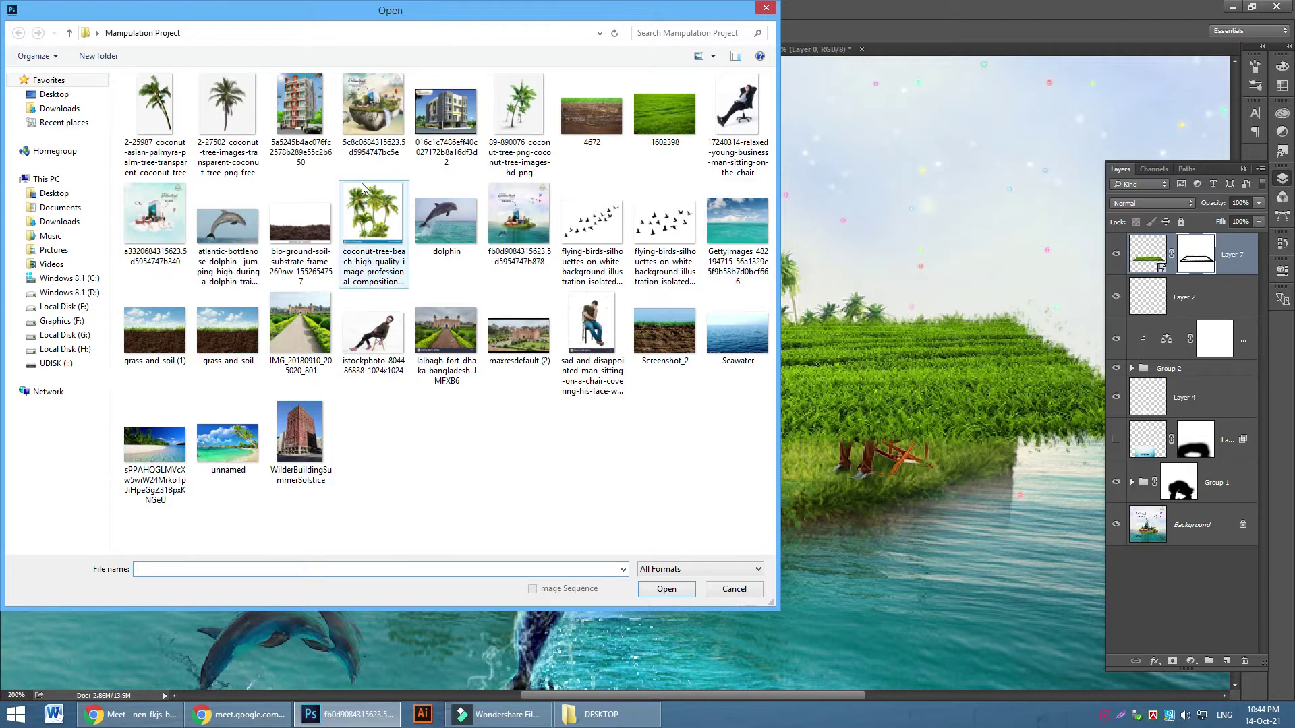
pyautogui.click(602, 113)
pyautogui.click(665, 589)
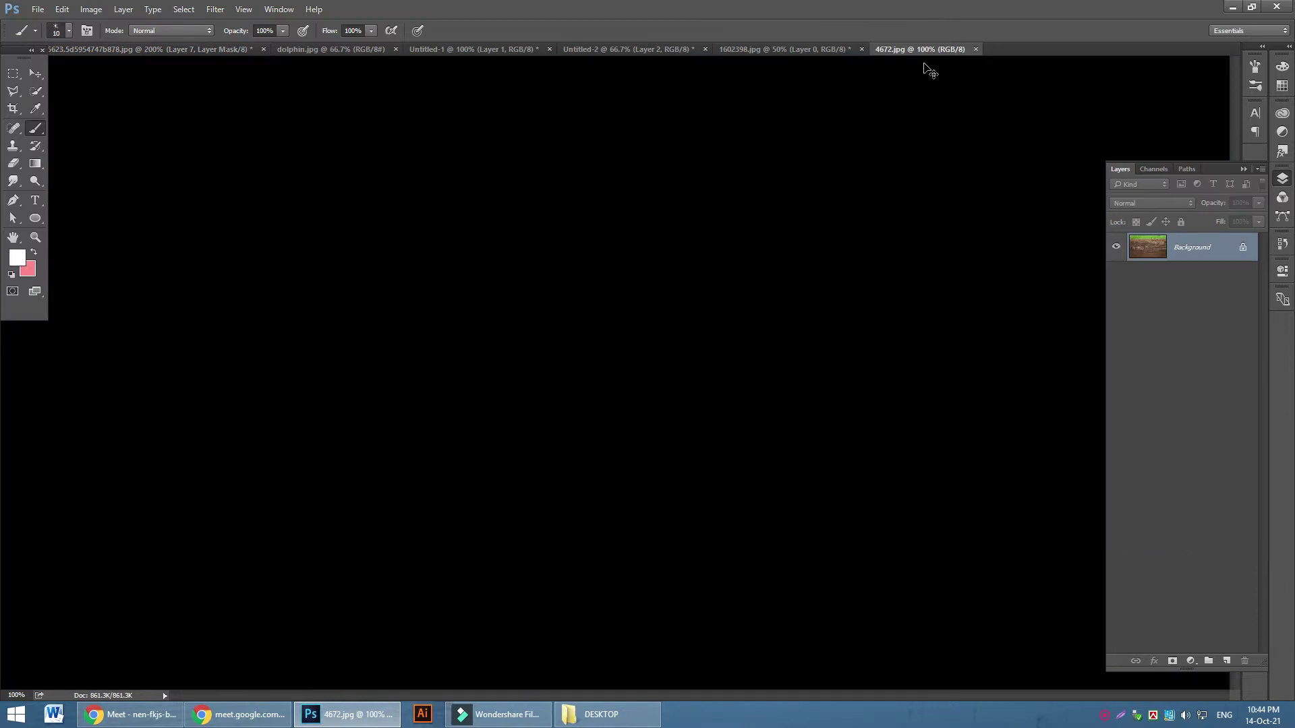
pyautogui.click(976, 49)
pyautogui.click(650, 268)
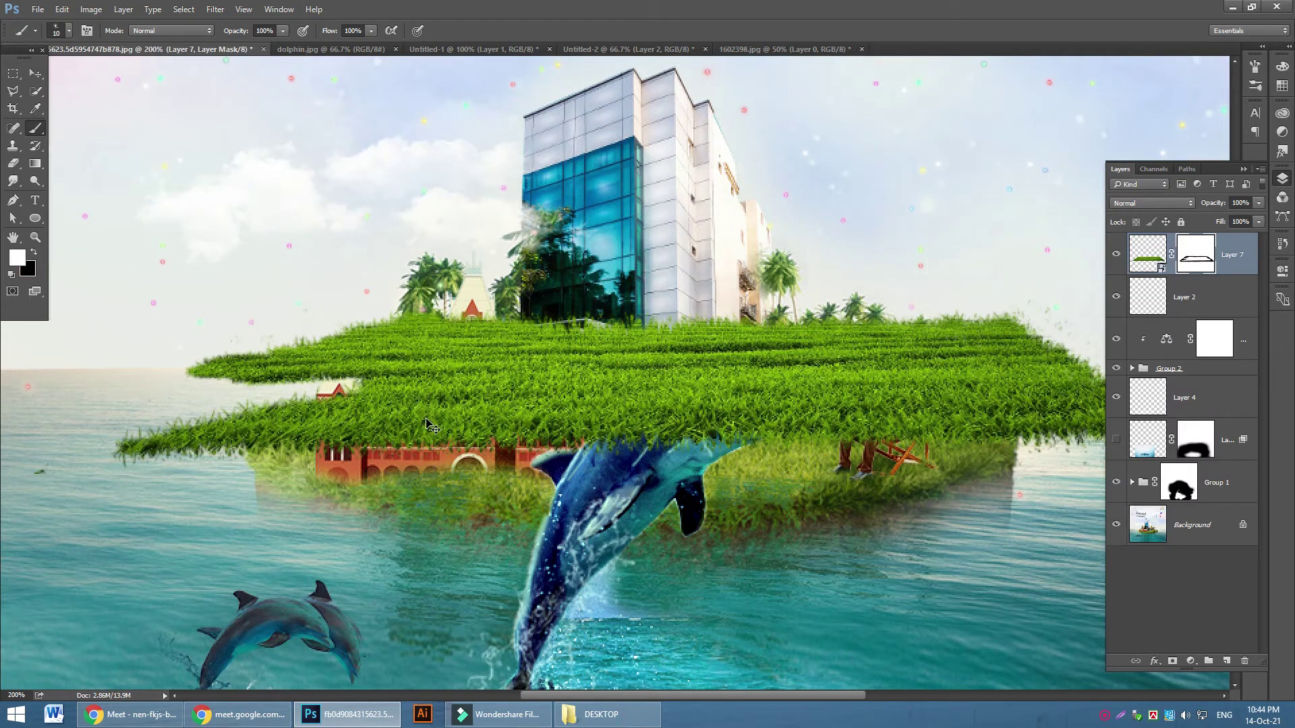
# Paste the soil image as smart-object Layer 8, scale it to about 19%, and place it under Layer 7's left end
pyautogui.hotkey('ctrl', 'v')
pyautogui.rightClick(1193, 257)
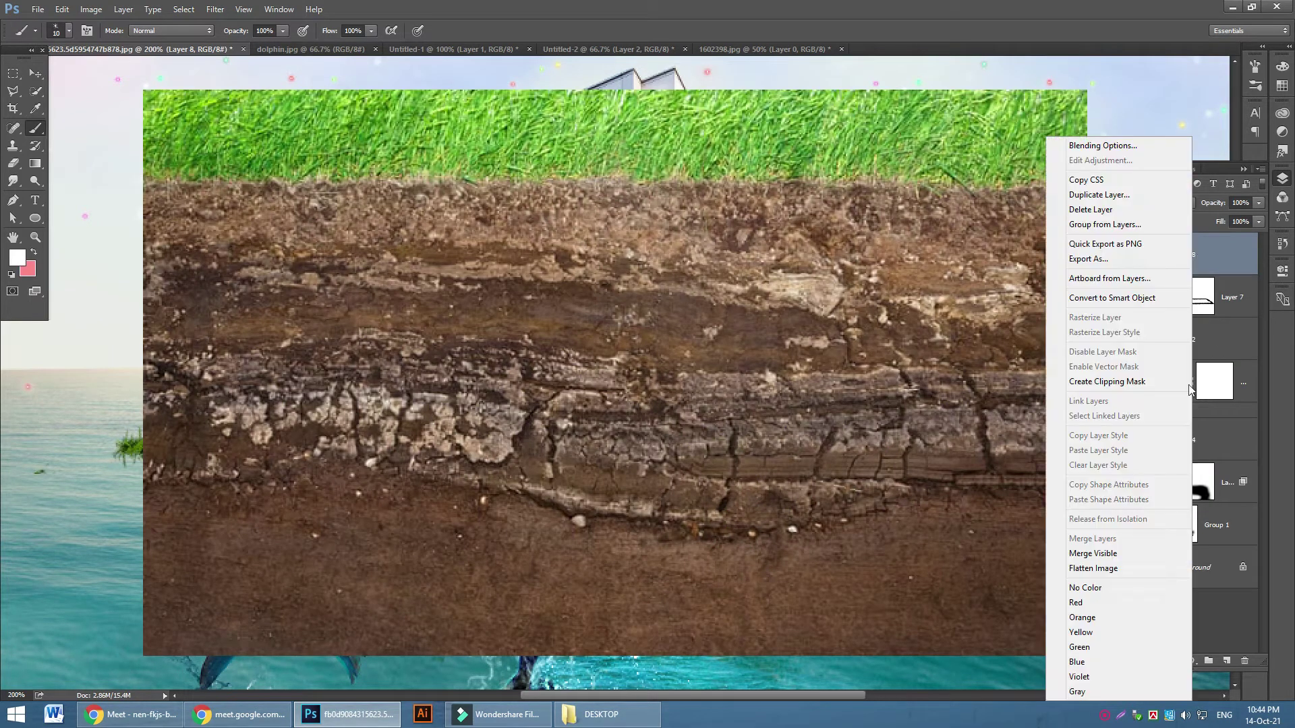
pyautogui.click(1108, 299)
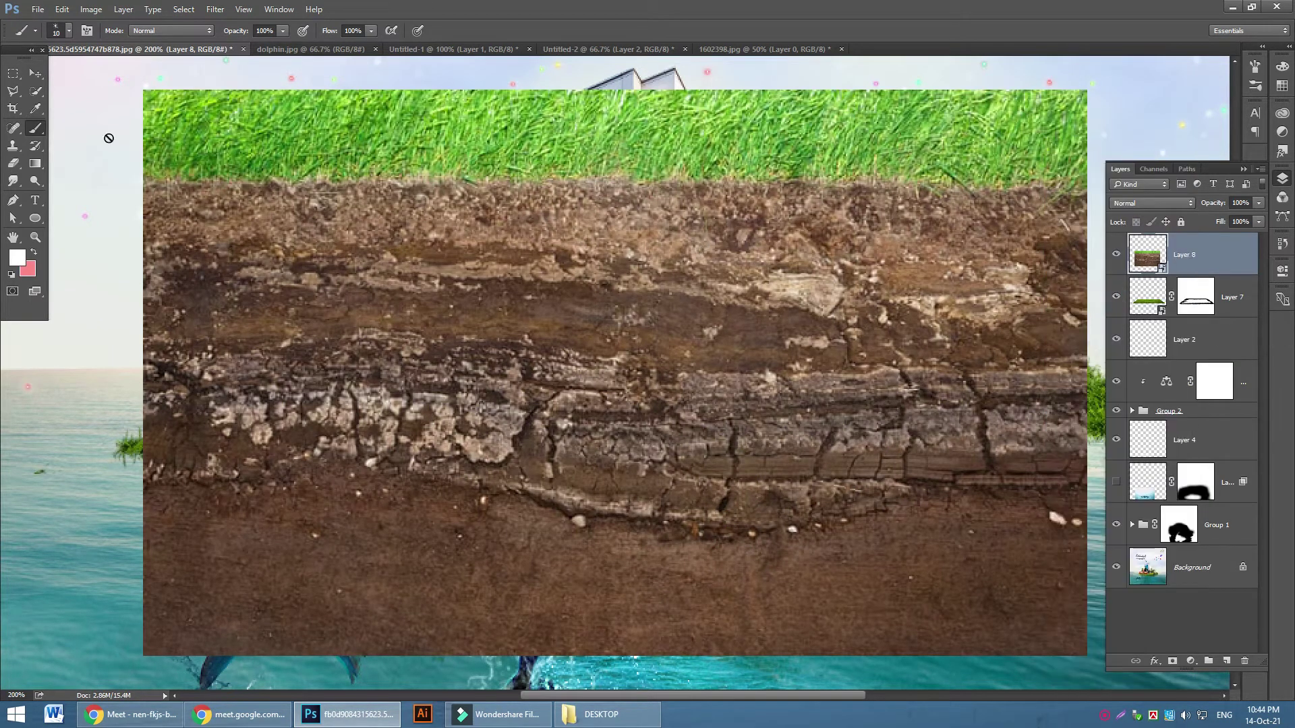
pyautogui.click(35, 73)
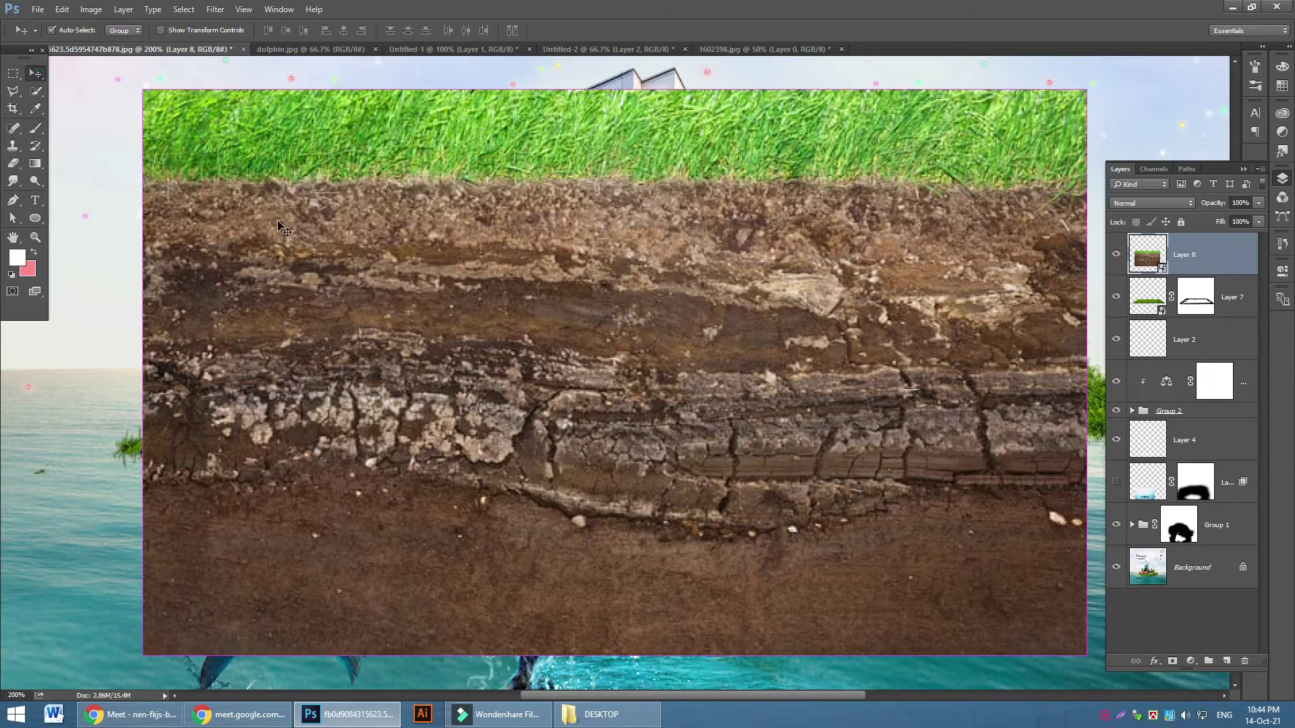
pyautogui.hotkey('ctrl', 't')
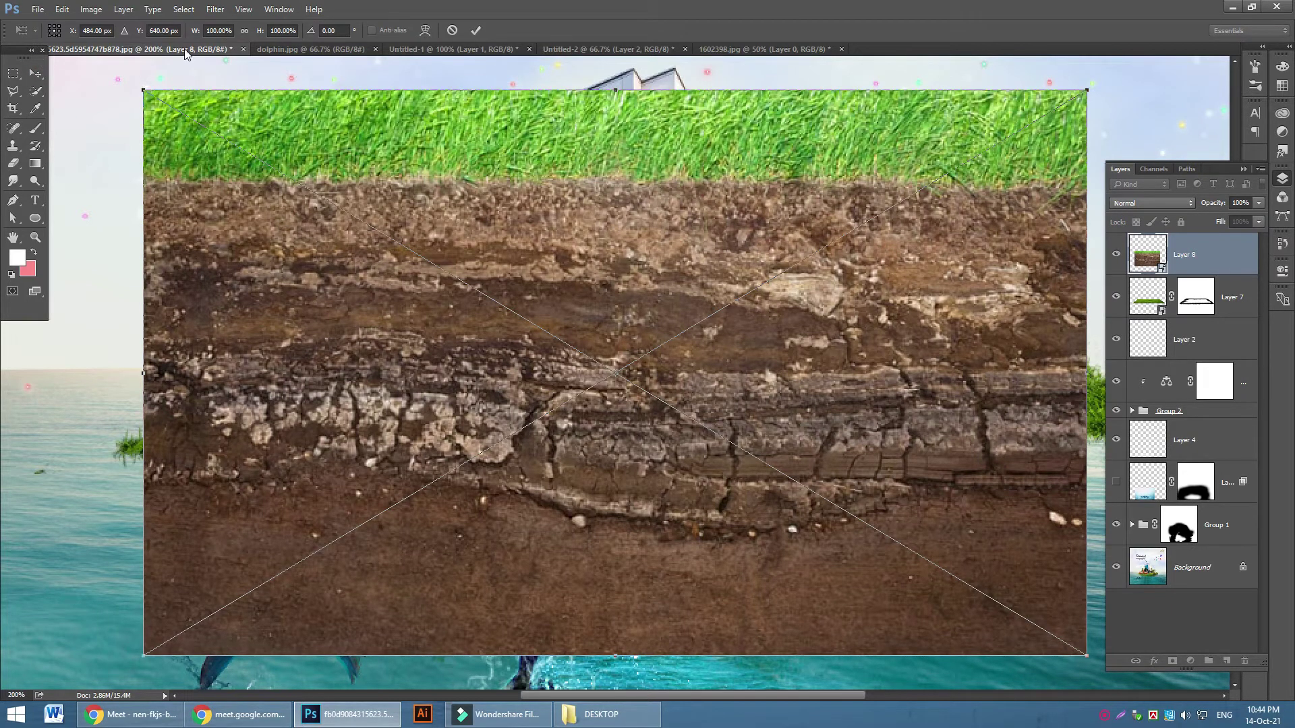
pyautogui.click(241, 31)
pyautogui.moveTo(151, 97); pyautogui.dragTo(911, 549)
pyautogui.moveTo(1010, 599); pyautogui.dragTo(283, 406)
pyautogui.click(476, 30)
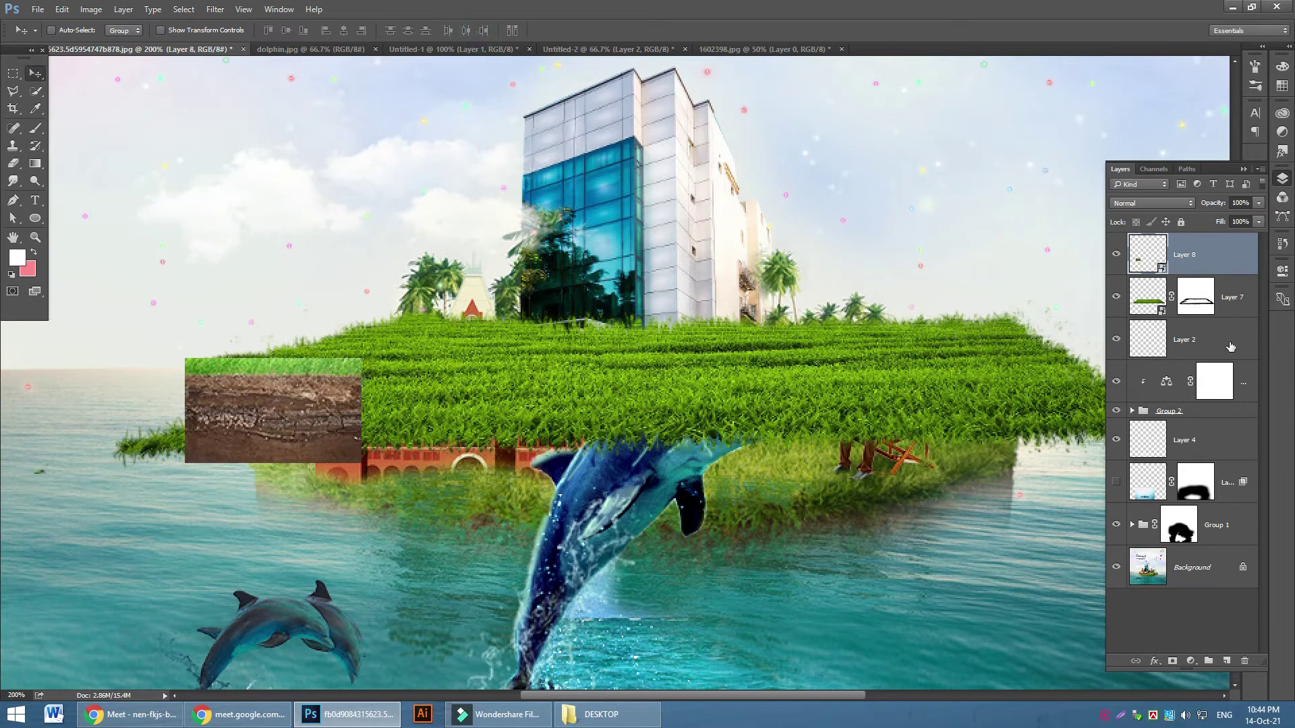
pyautogui.moveTo(1225, 261); pyautogui.dragTo(1219, 321)
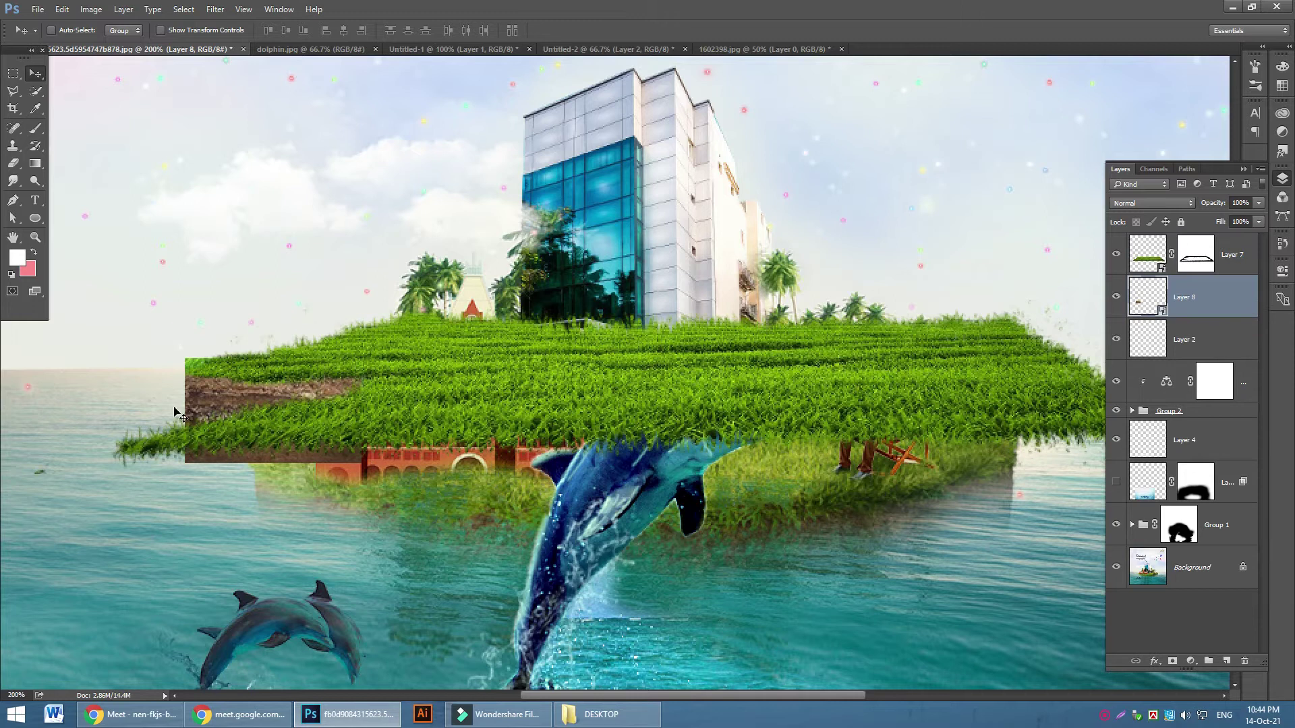
pyautogui.moveTo(209, 398); pyautogui.dragTo(222, 385)
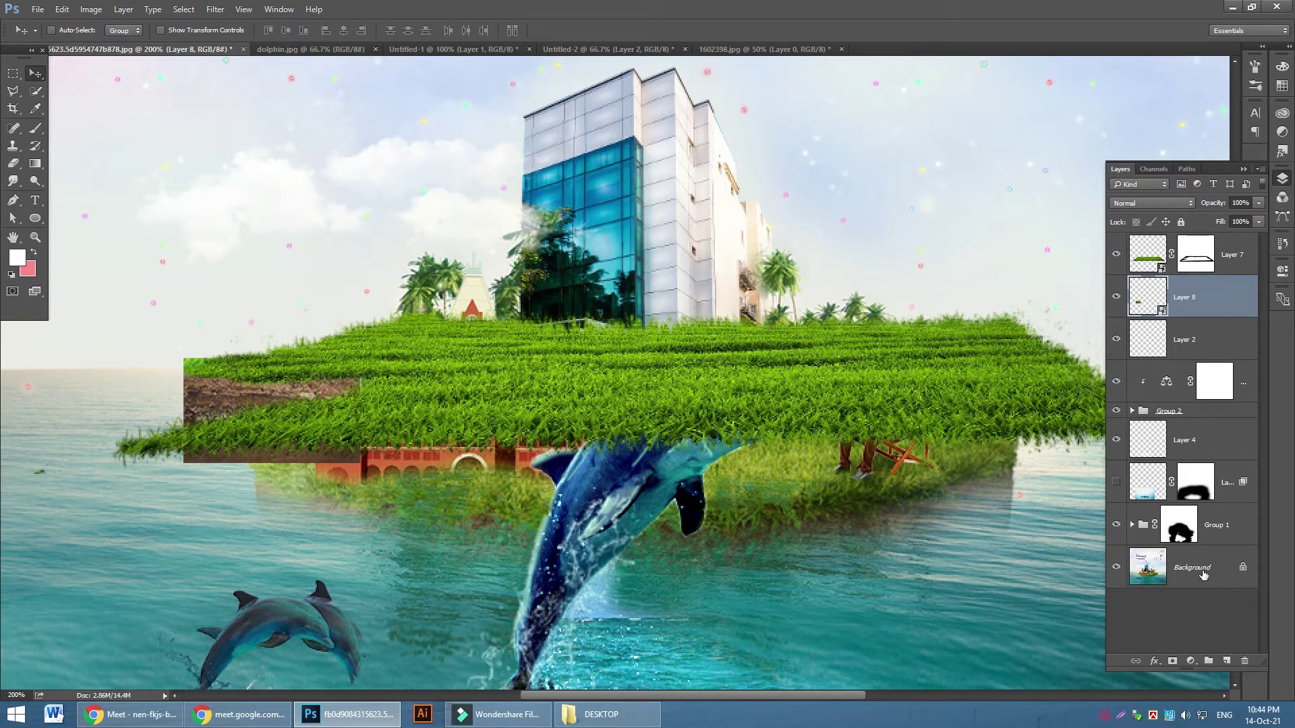
# Add a mask to Layer 8 and paint black to trim the dirt to a thin strip under the grass
pyautogui.click(1172, 662)
pyautogui.click(35, 128)
pyautogui.click(34, 252)
pyautogui.click(209, 356)
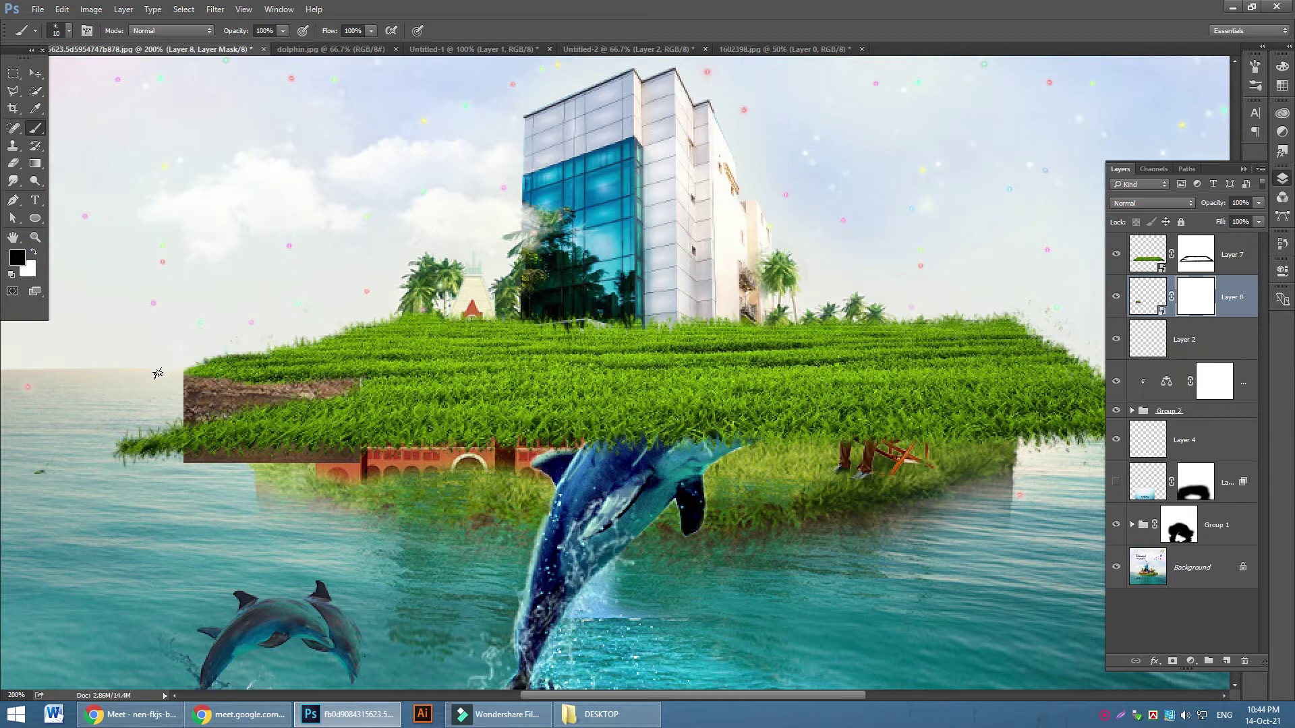
pyautogui.moveTo(184, 389)
pyautogui.mouseDown()
pyautogui.moveTo(334, 414)
pyautogui.moveTo(215, 407)
pyautogui.moveTo(412, 420)
pyautogui.moveTo(195, 414)
pyautogui.mouseUp()
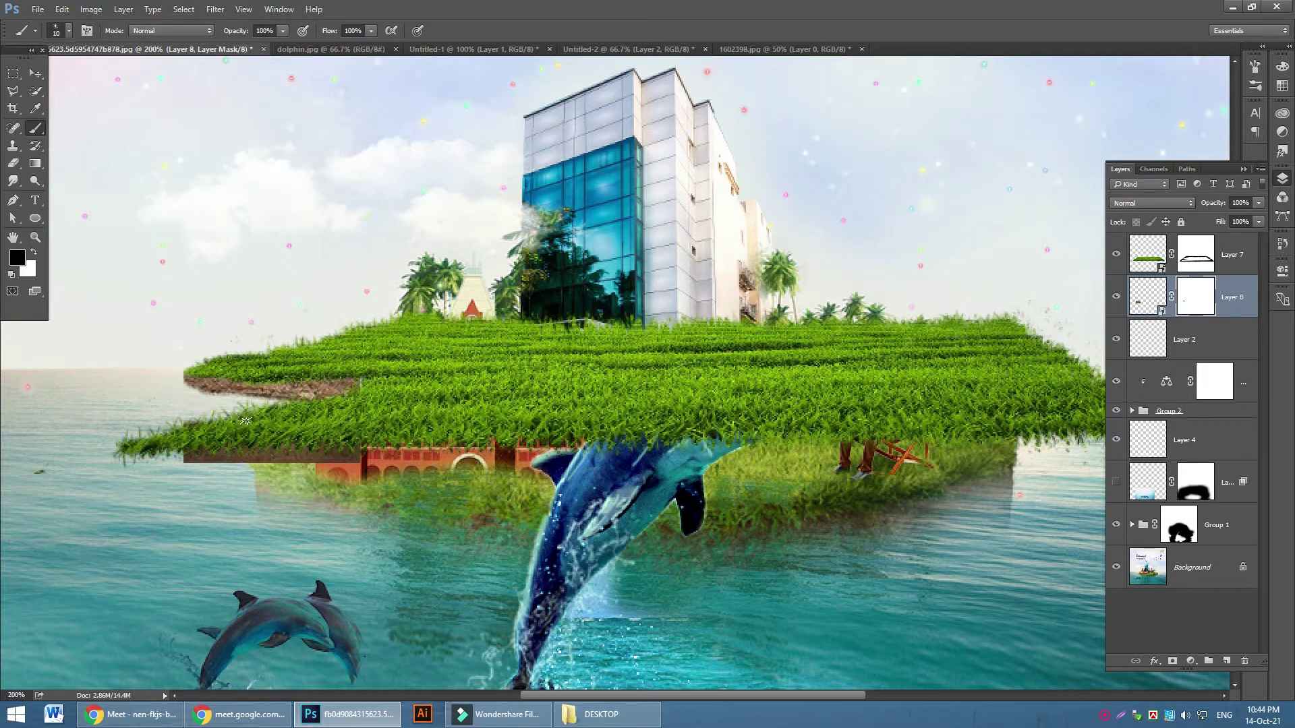
pyautogui.moveTo(308, 443); pyautogui.dragTo(364, 460)
pyautogui.press(']')
pyautogui.press(']')
pyautogui.moveTo(185, 449); pyautogui.dragTo(374, 459)
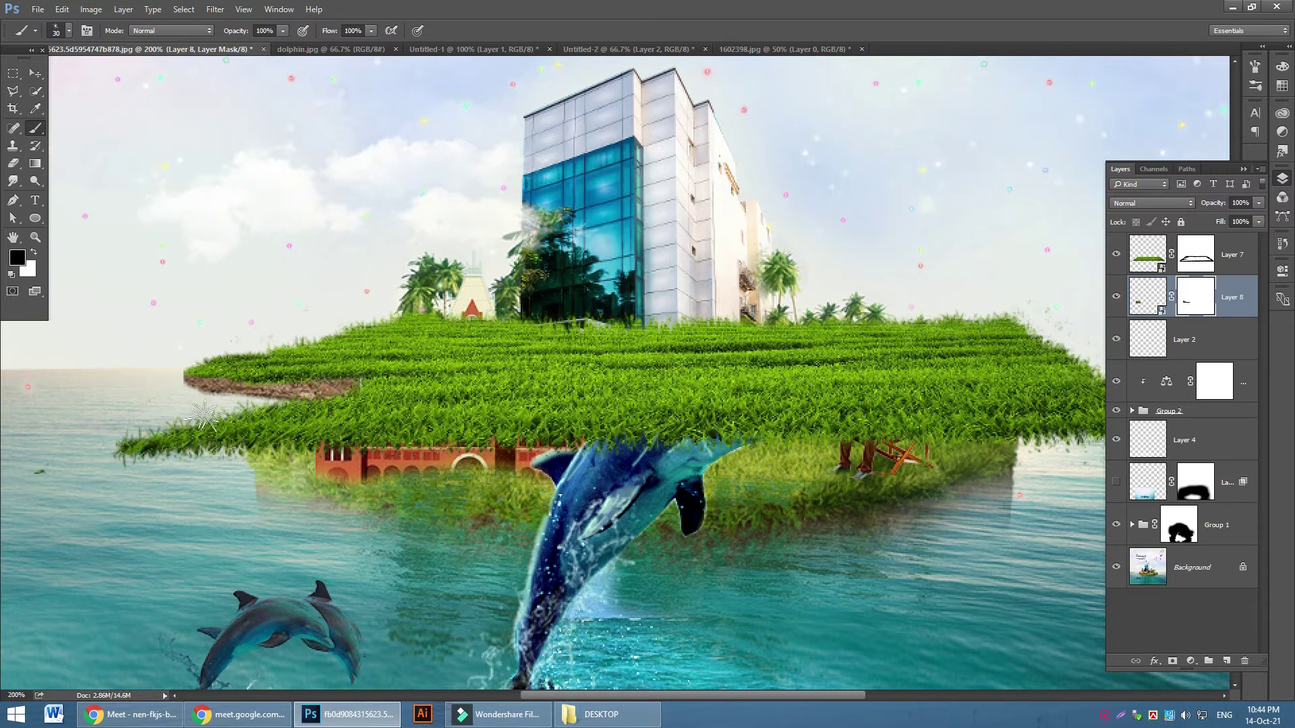
pyautogui.click(174, 373)
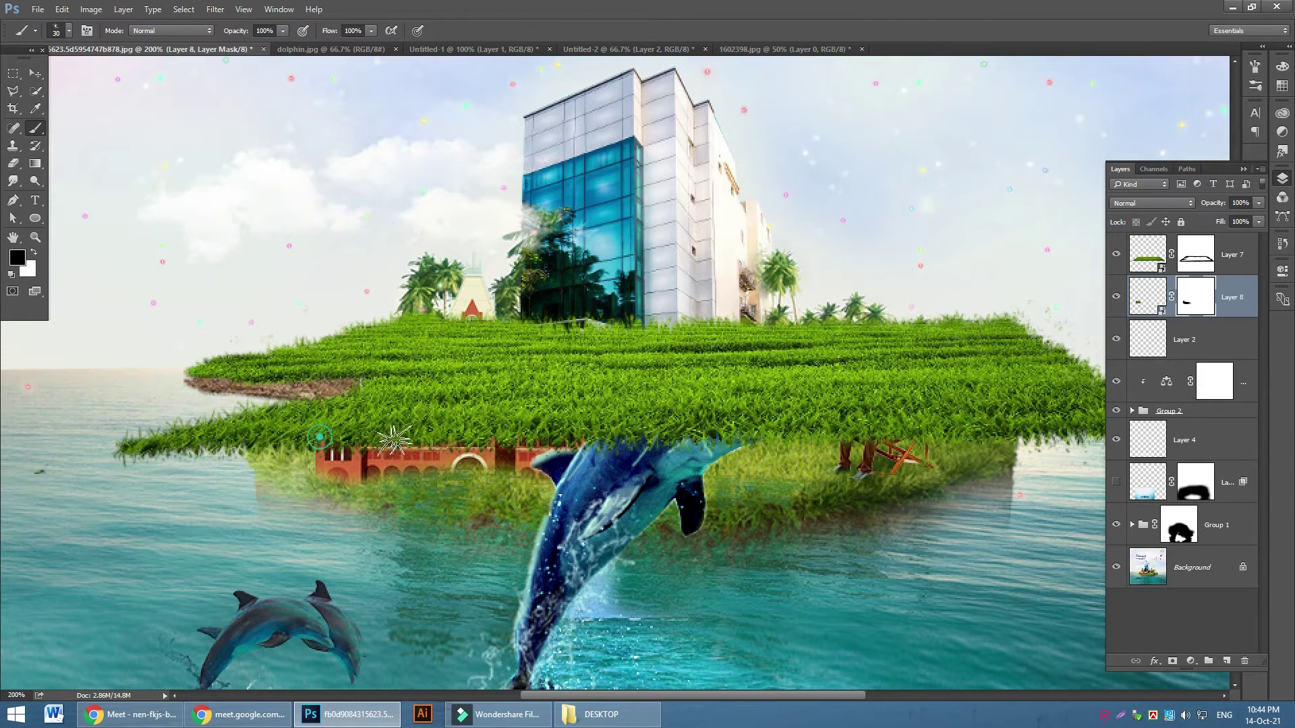
pyautogui.click(35, 73)
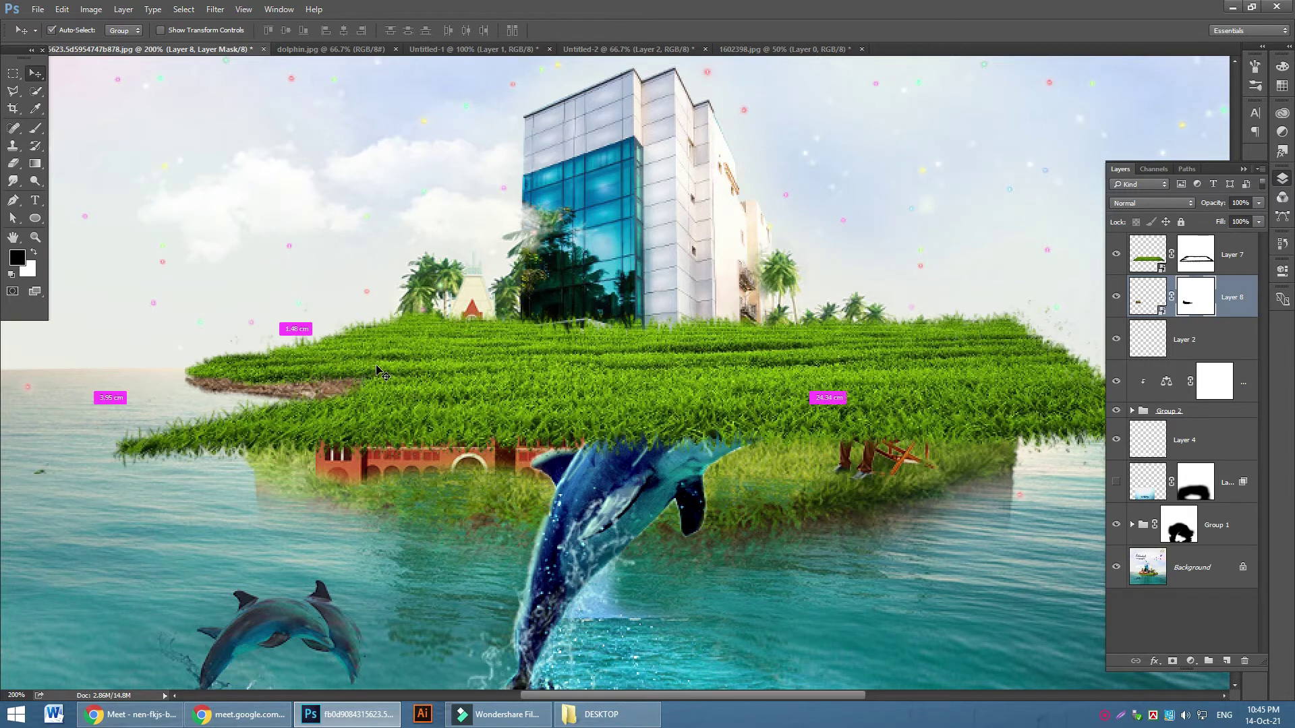
pyautogui.hotkey('ctrl', '+')
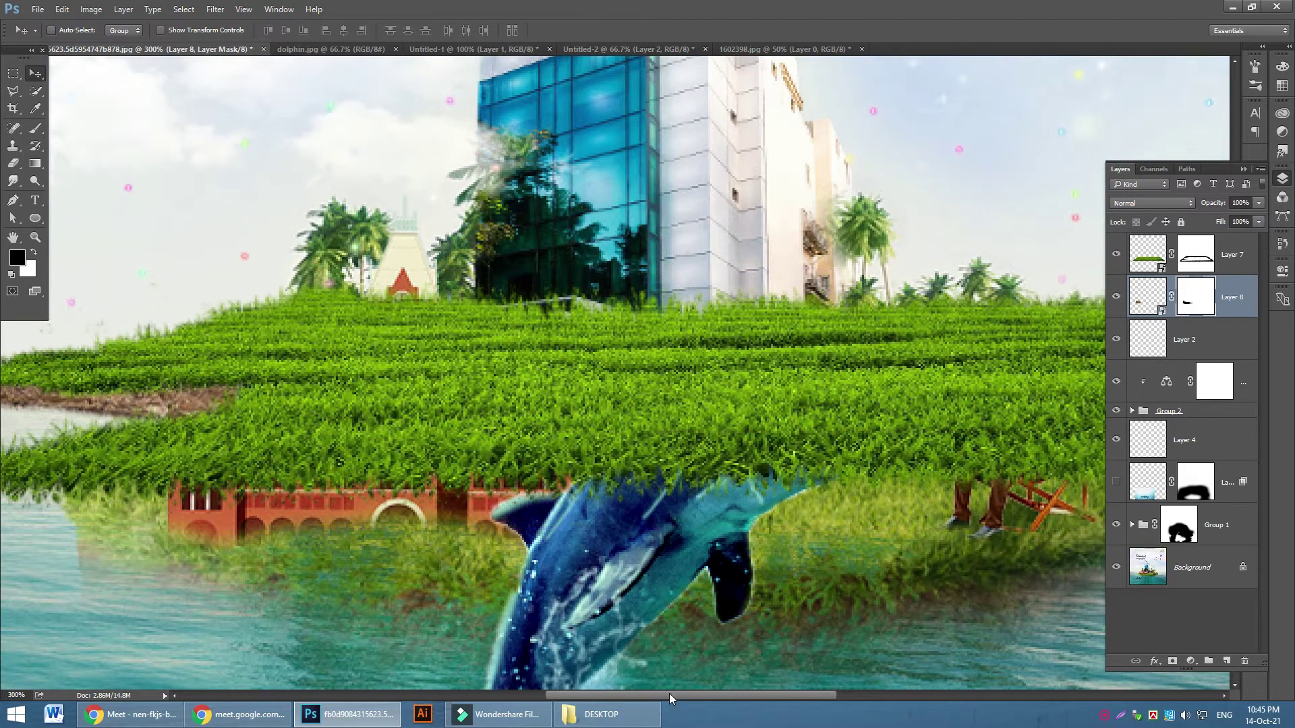
pyautogui.moveTo(669, 695); pyautogui.dragTo(604, 695)
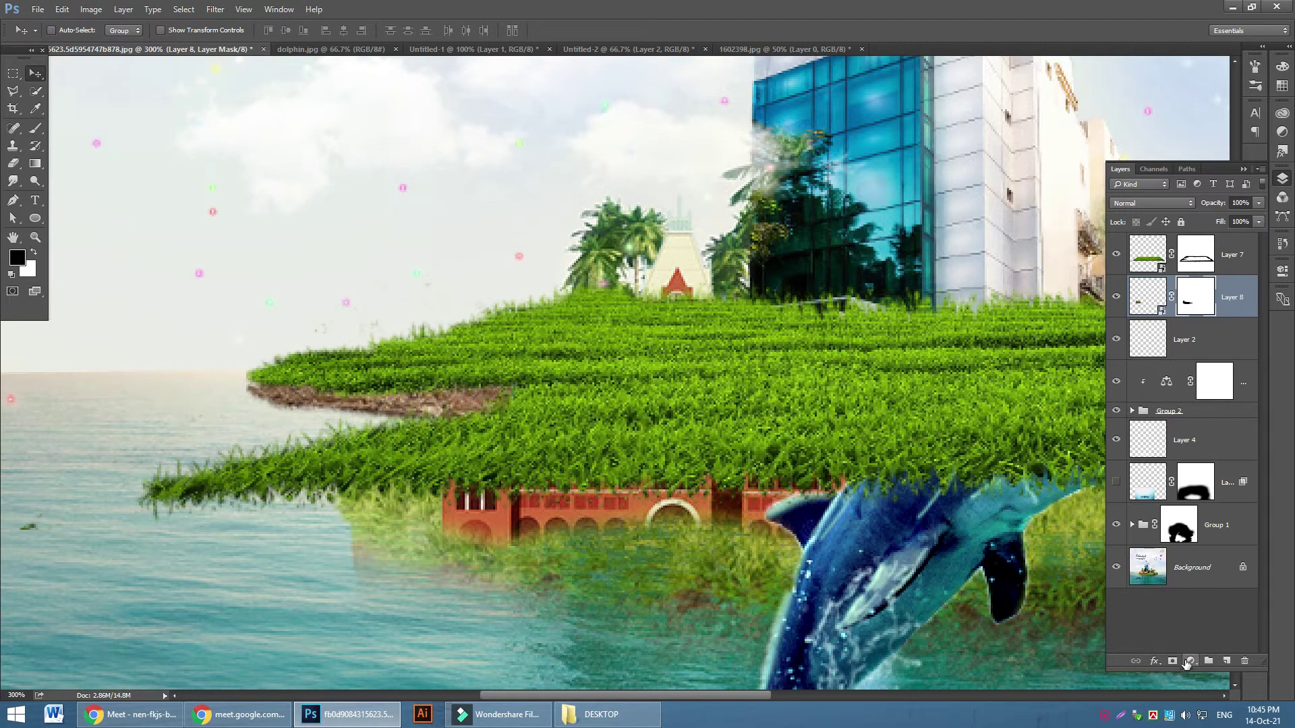
# Add a Levels adjustment clipped to Layer 8 with black input set to 105
pyautogui.click(1188, 663)
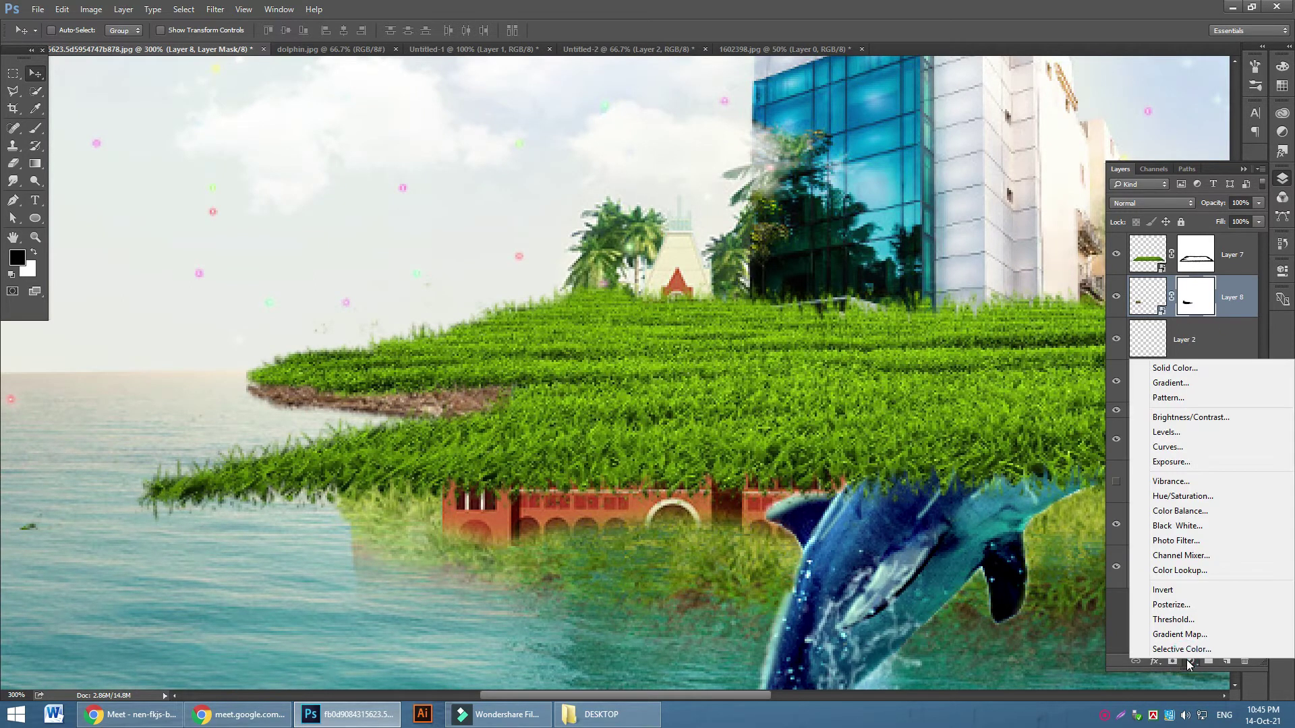
pyautogui.click(1196, 432)
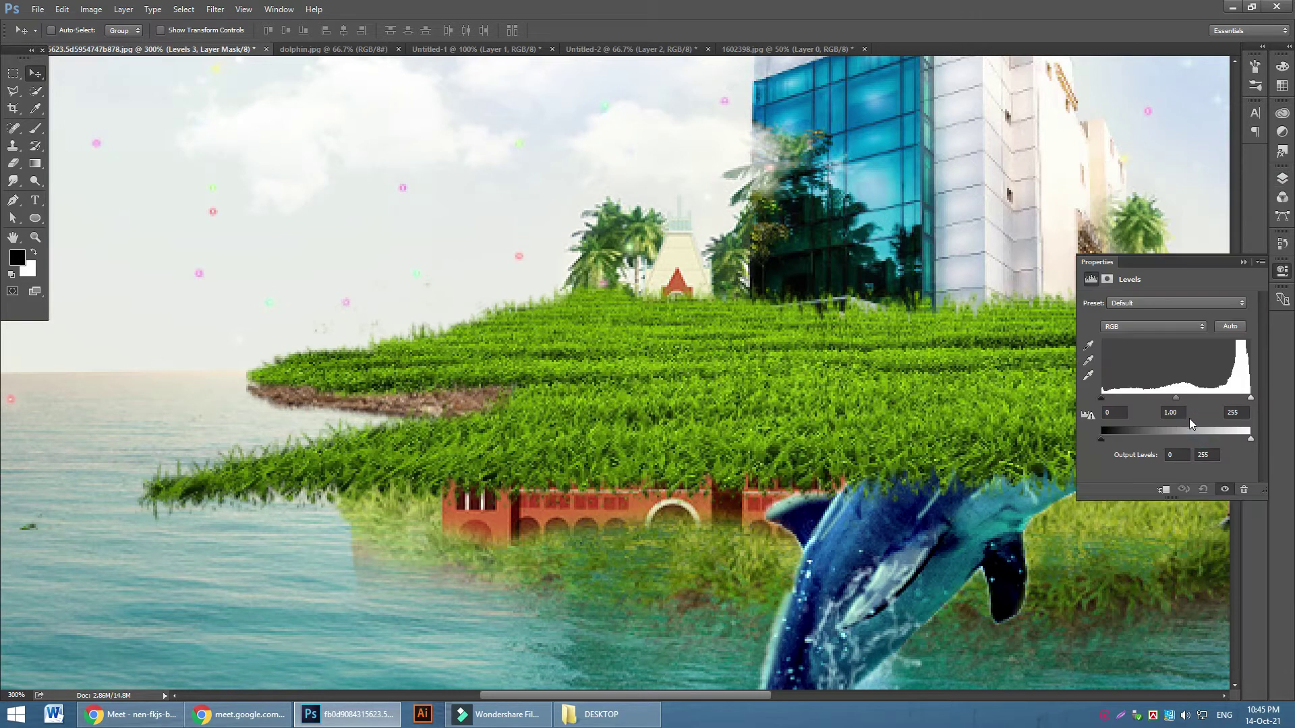
pyautogui.click(1164, 490)
pyautogui.moveTo(1103, 398); pyautogui.dragTo(1224, 403)
pyautogui.click(1244, 263)
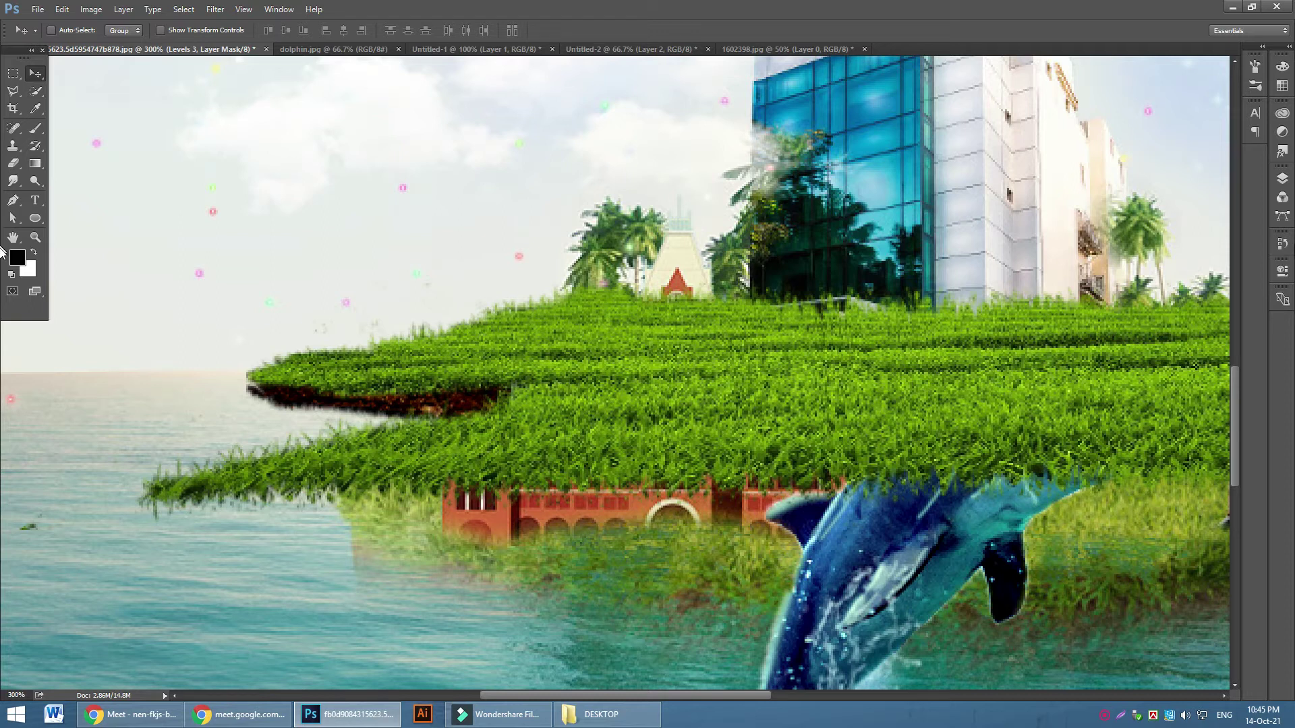
pyautogui.click(1282, 179)
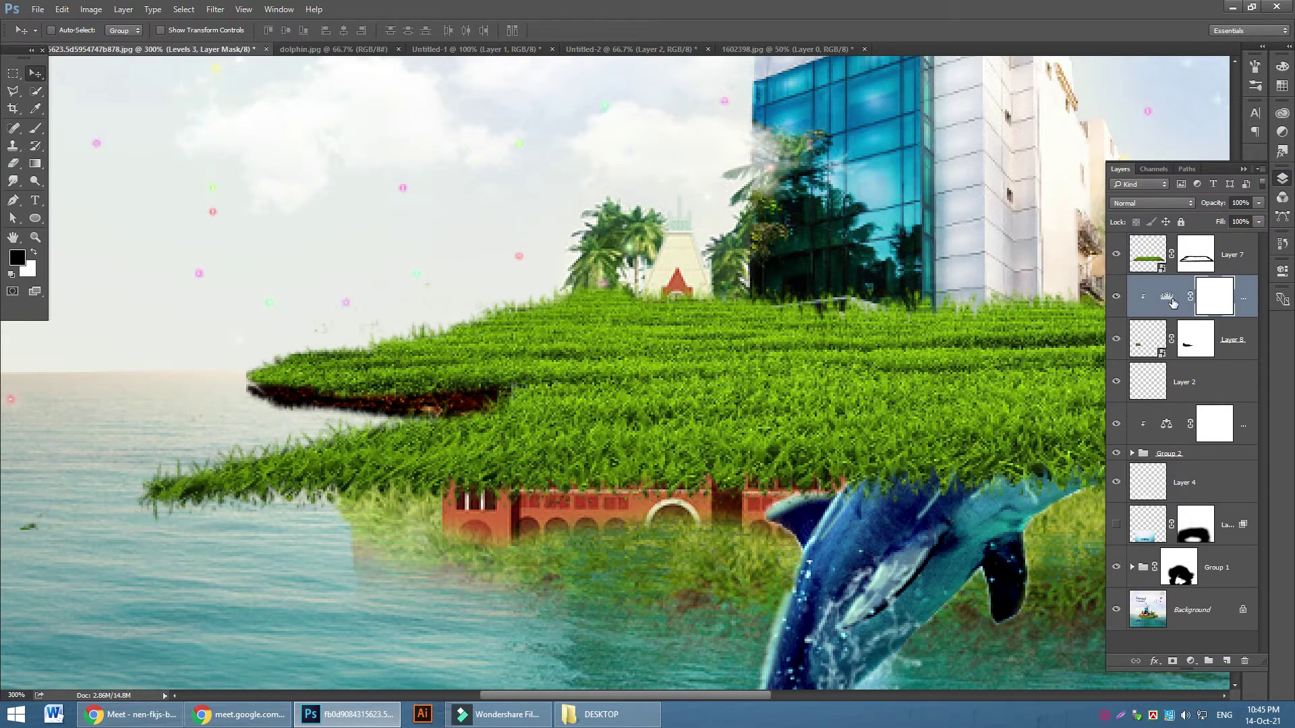
# Soften the Levels effect on the island's left edge with a soft round brush at 42% then 25% opacity
pyautogui.click(1221, 303)
pyautogui.click(37, 130)
pyautogui.click(70, 31)
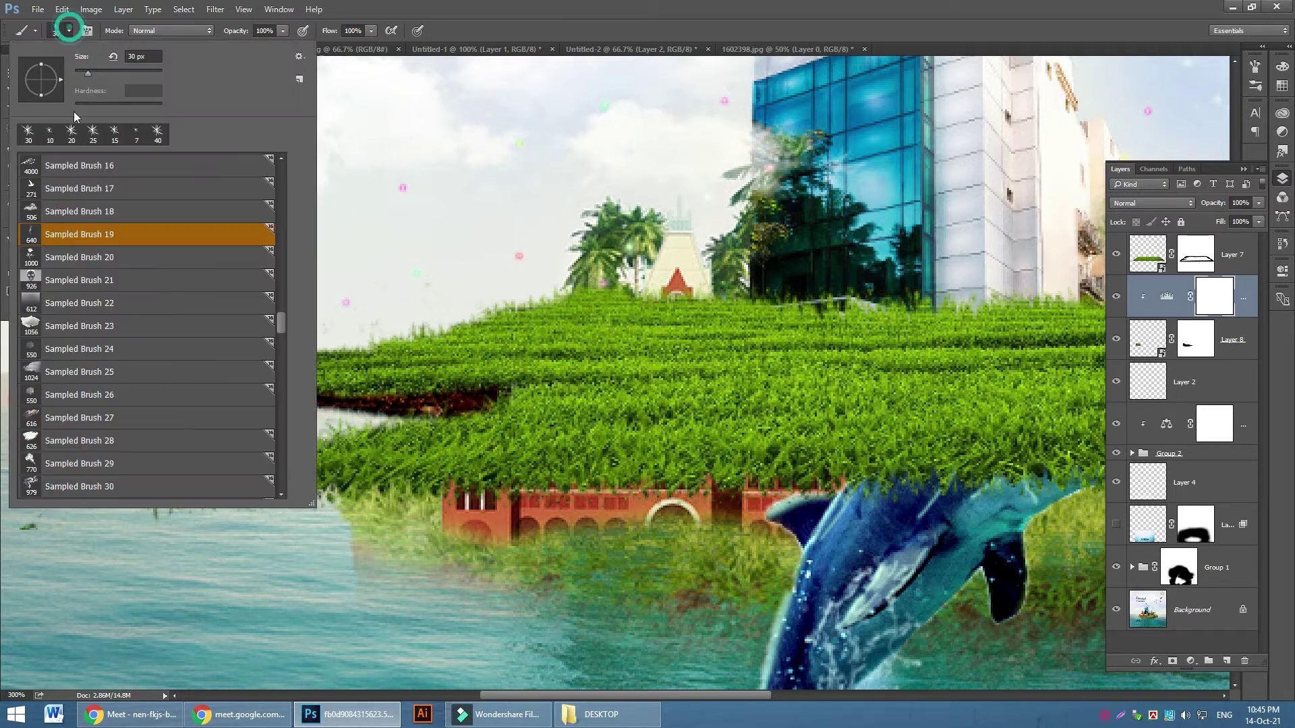
pyautogui.scroll(10, 283, 328)
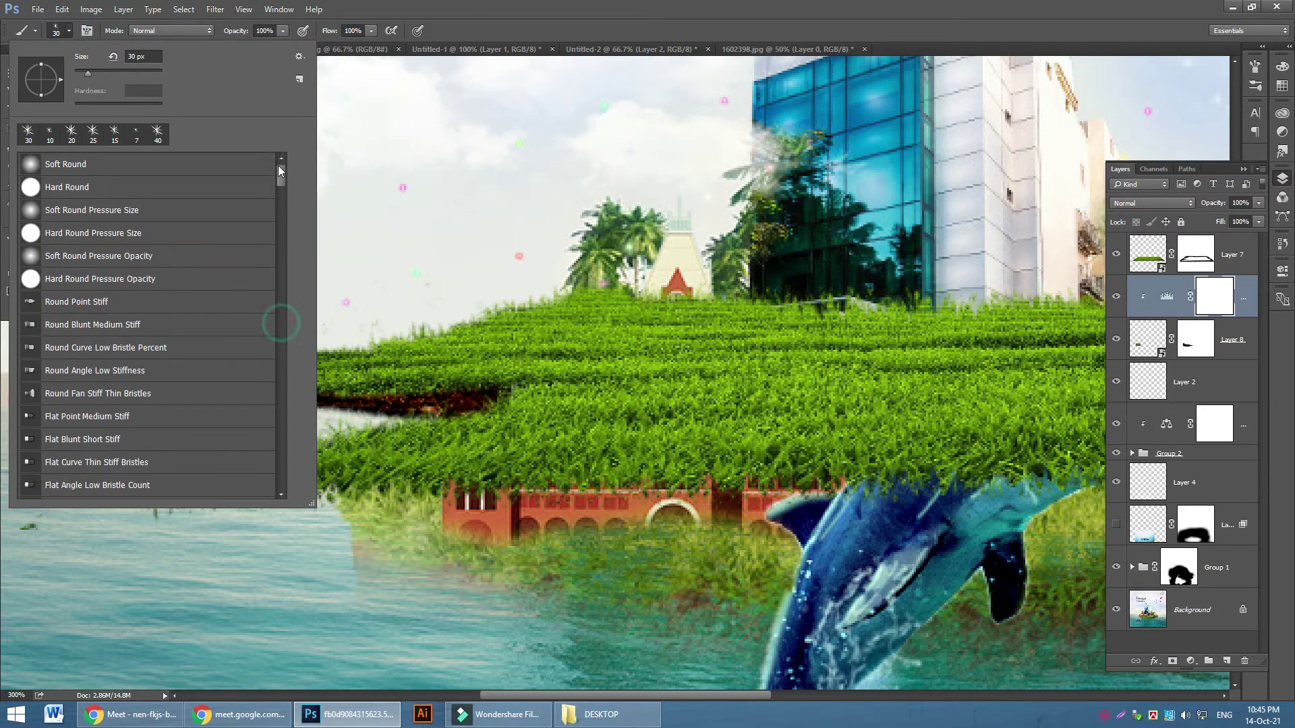
pyautogui.click(132, 164)
pyautogui.click(418, 364)
pyautogui.moveTo(404, 361); pyautogui.dragTo(193, 370)
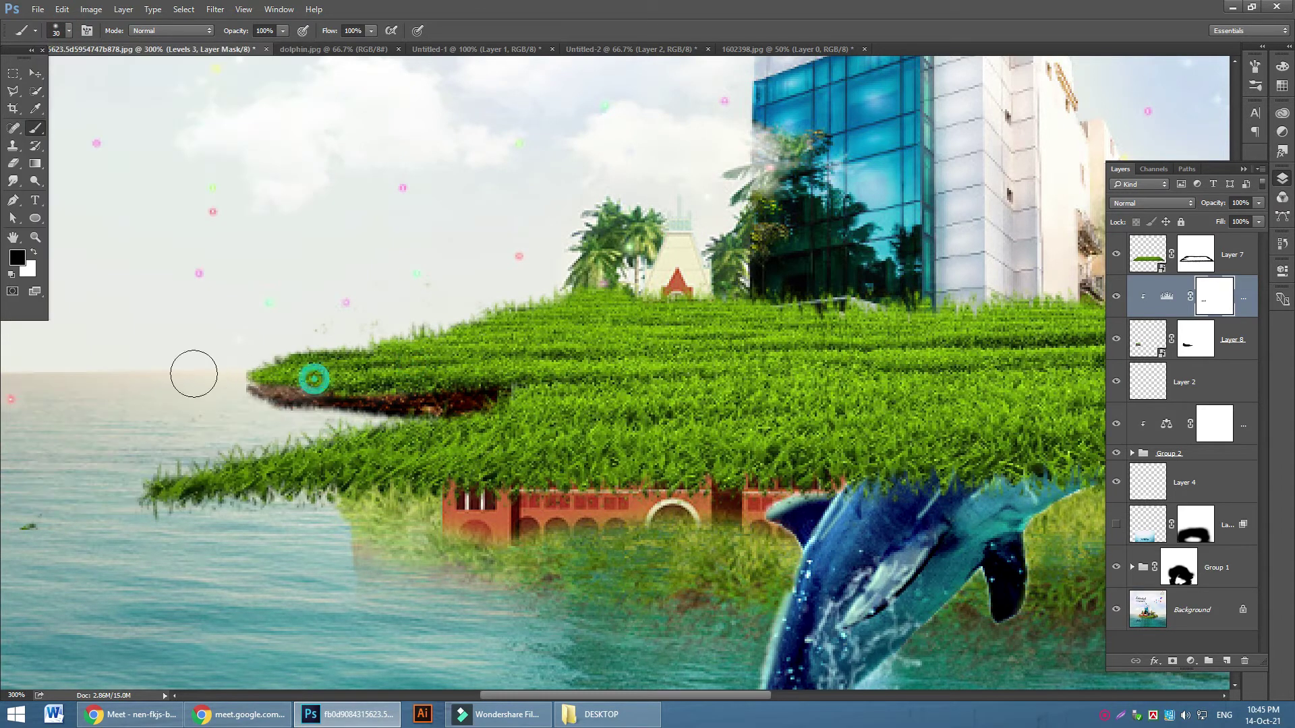
pyautogui.click(283, 31)
pyautogui.moveTo(294, 42); pyautogui.dragTo(245, 41)
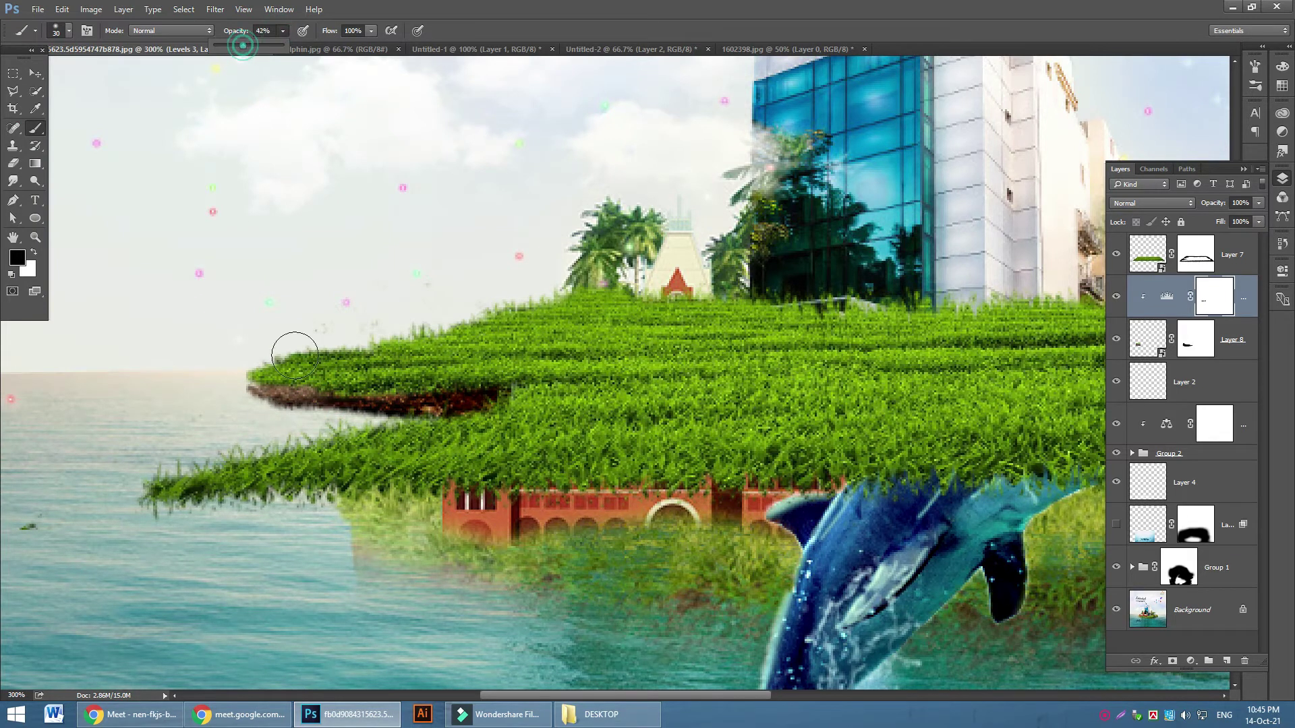
pyautogui.moveTo(375, 407); pyautogui.dragTo(418, 408)
pyautogui.click(283, 31)
pyautogui.moveTo(282, 46); pyautogui.dragTo(270, 45)
pyautogui.click(441, 382)
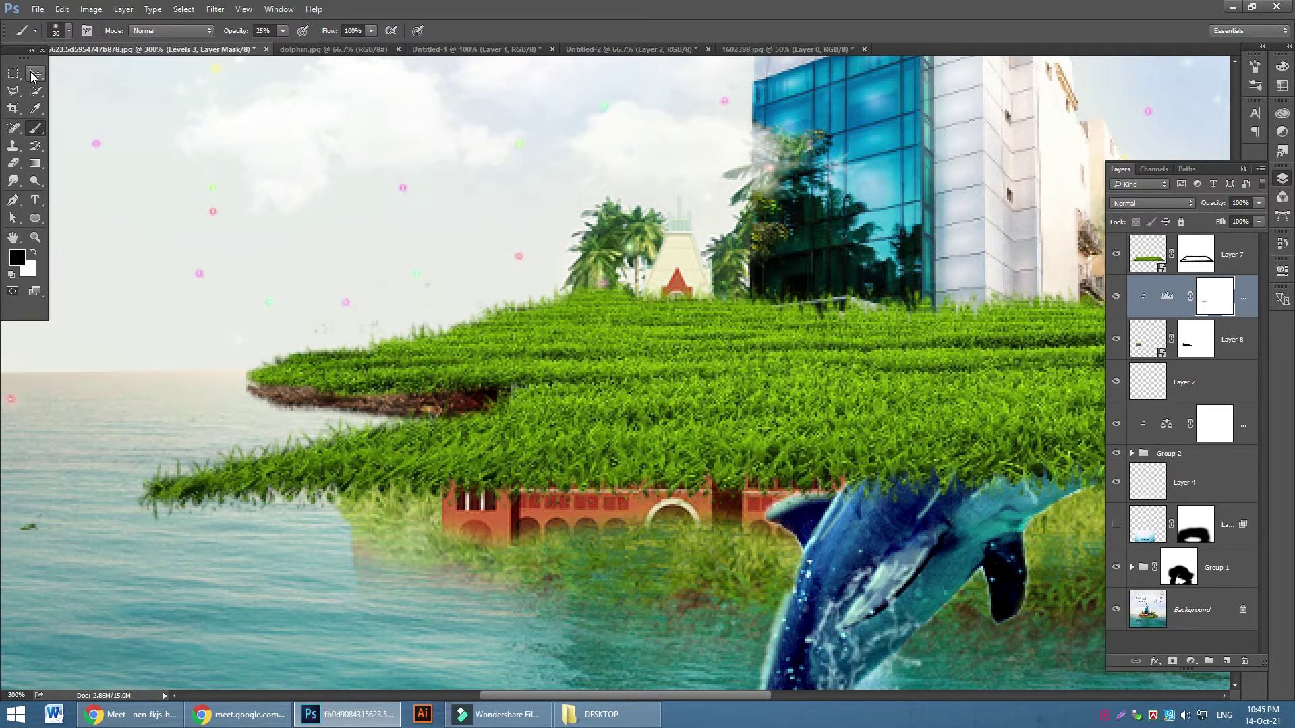
# Paint white on the Levels mask to restore the effect along the grass edge
pyautogui.click(33, 253)
pyautogui.click(368, 375)
pyautogui.click(382, 371)
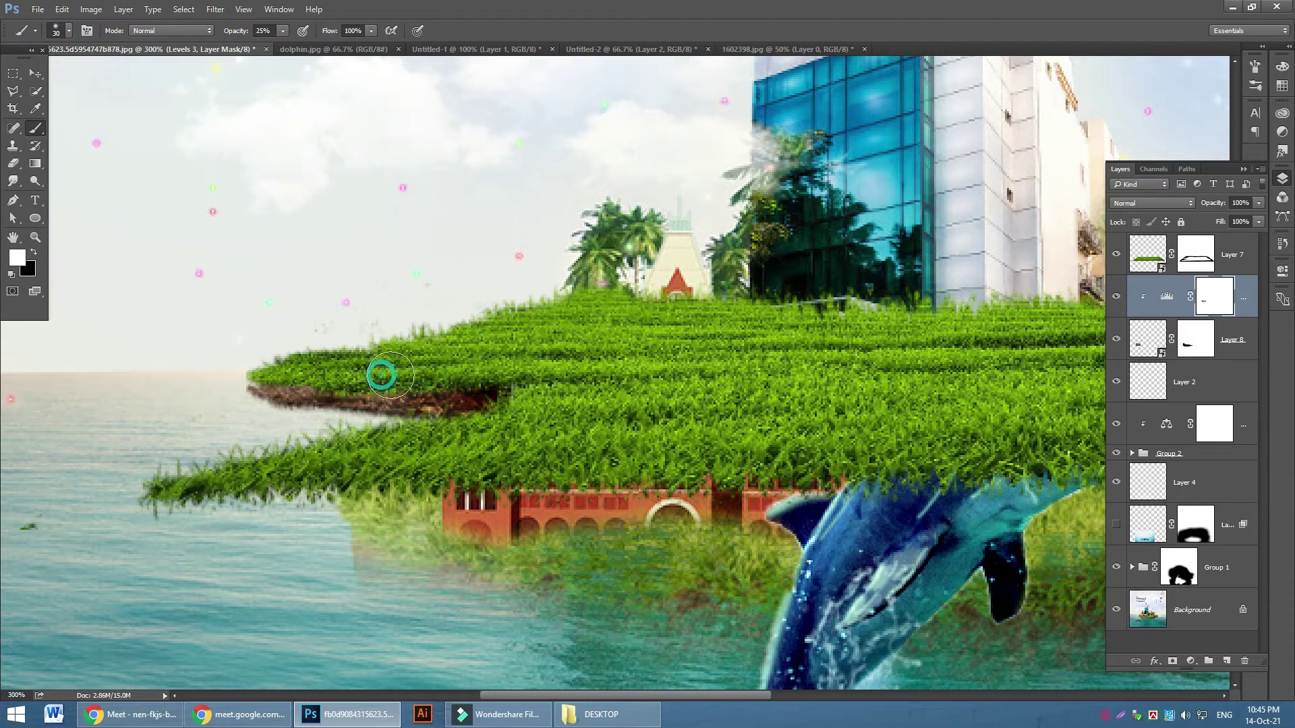
pyautogui.click(416, 367)
pyautogui.click(374, 372)
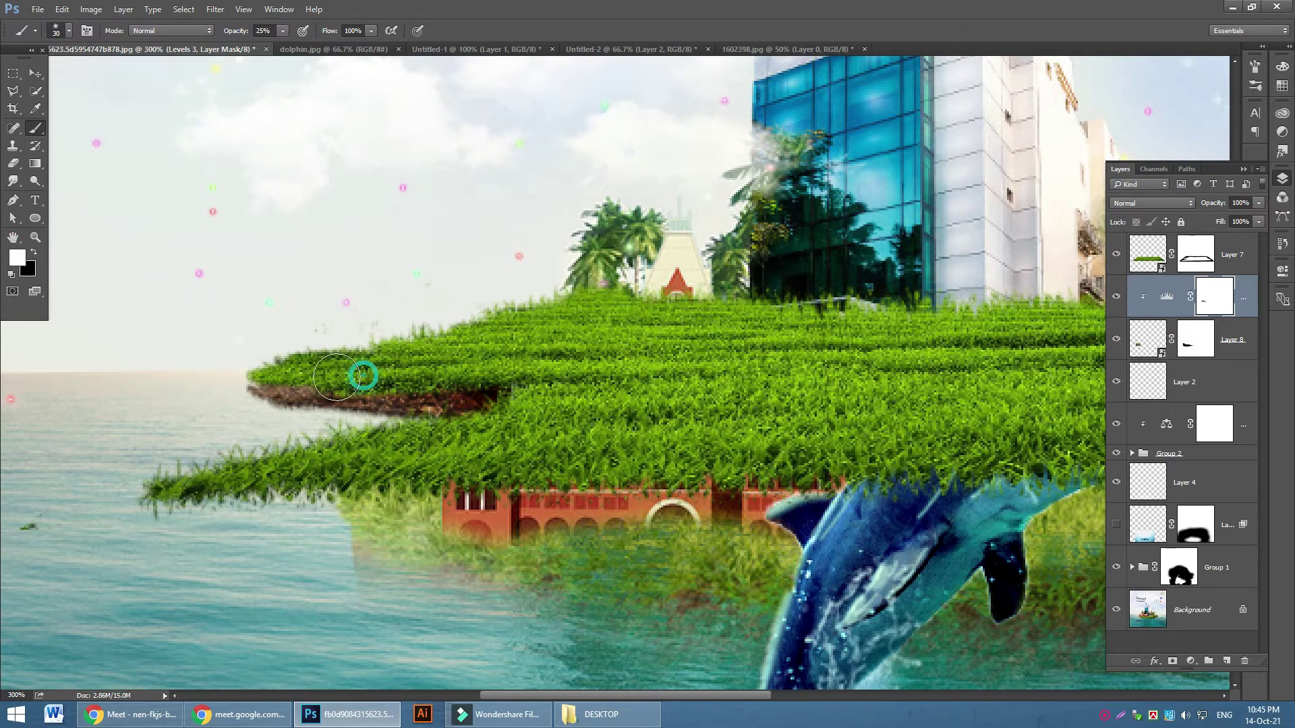
pyautogui.click(285, 363)
pyautogui.click(36, 73)
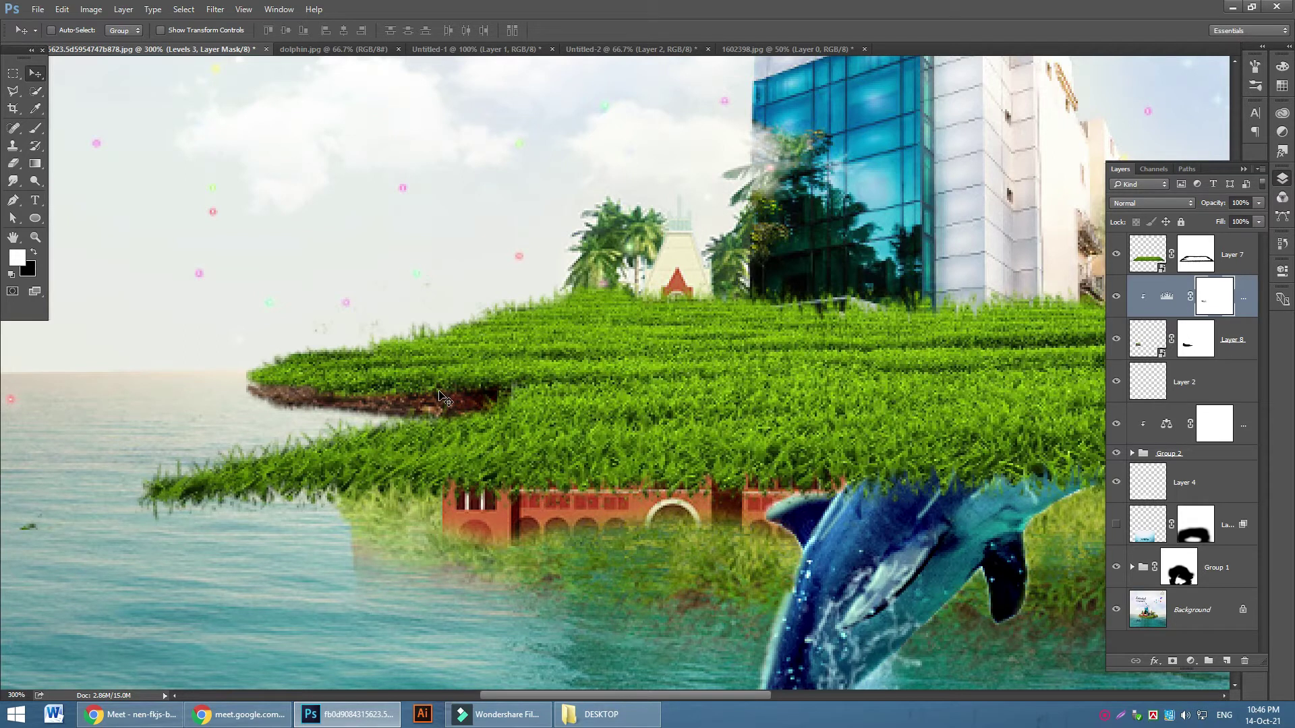
# Zoom out and duplicate Layer 8, checking the original and copy visibility
pyautogui.hotkey('ctrl', '-')
pyautogui.hotkey('ctrl', '-')
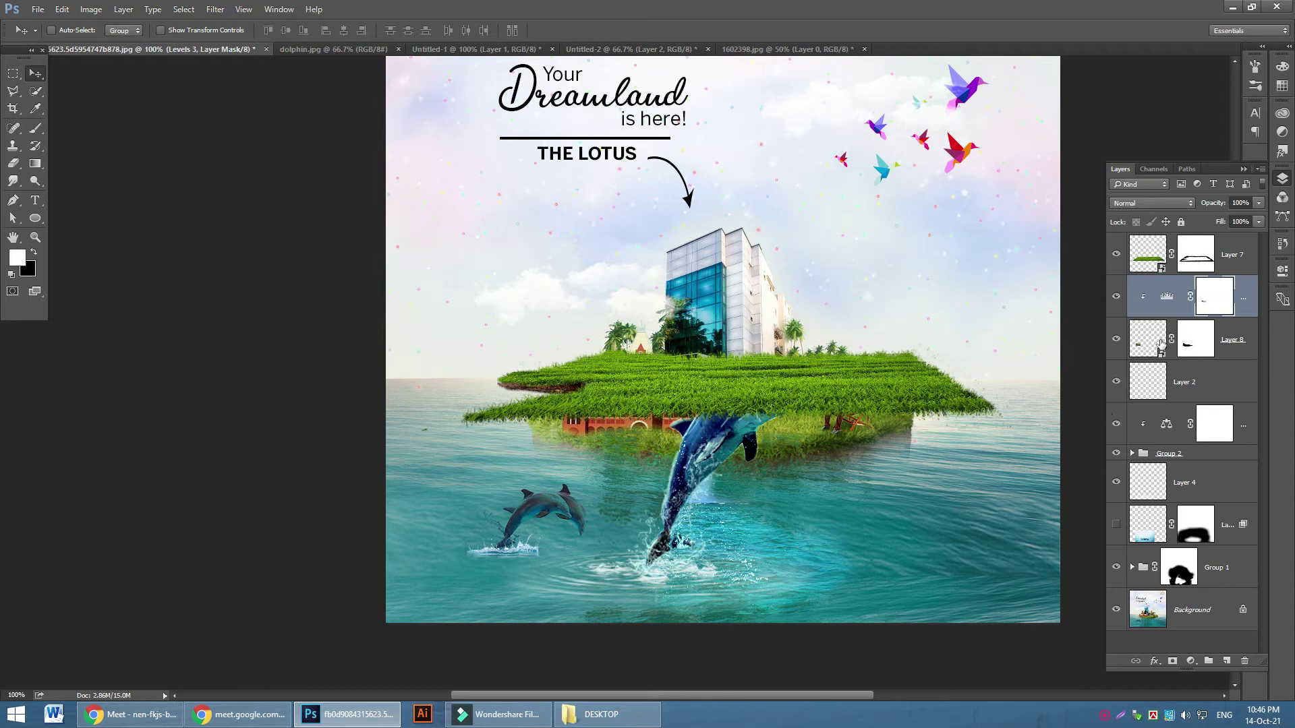
pyautogui.click(1223, 351)
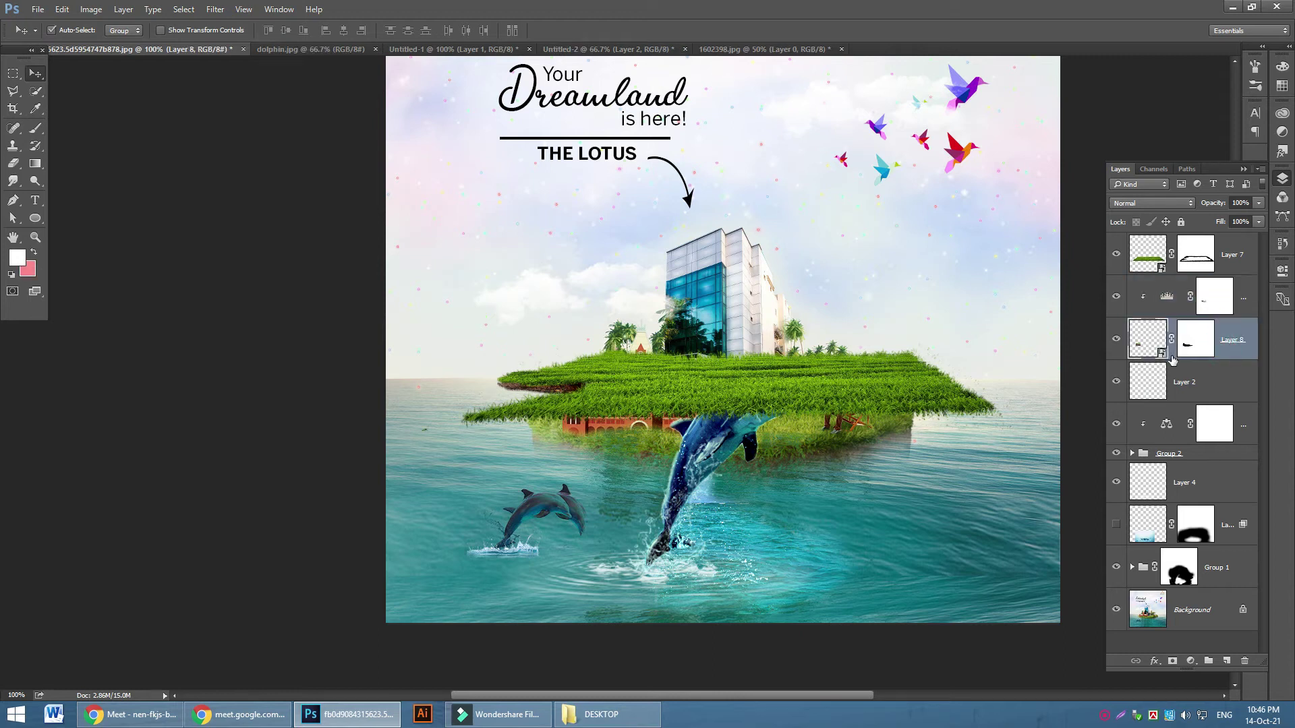
pyautogui.hotkey('ctrl', 'j')
pyautogui.click(1230, 388)
pyautogui.click(1115, 385)
pyautogui.click(1115, 384)
pyautogui.click(1115, 340)
pyautogui.click(1115, 340)
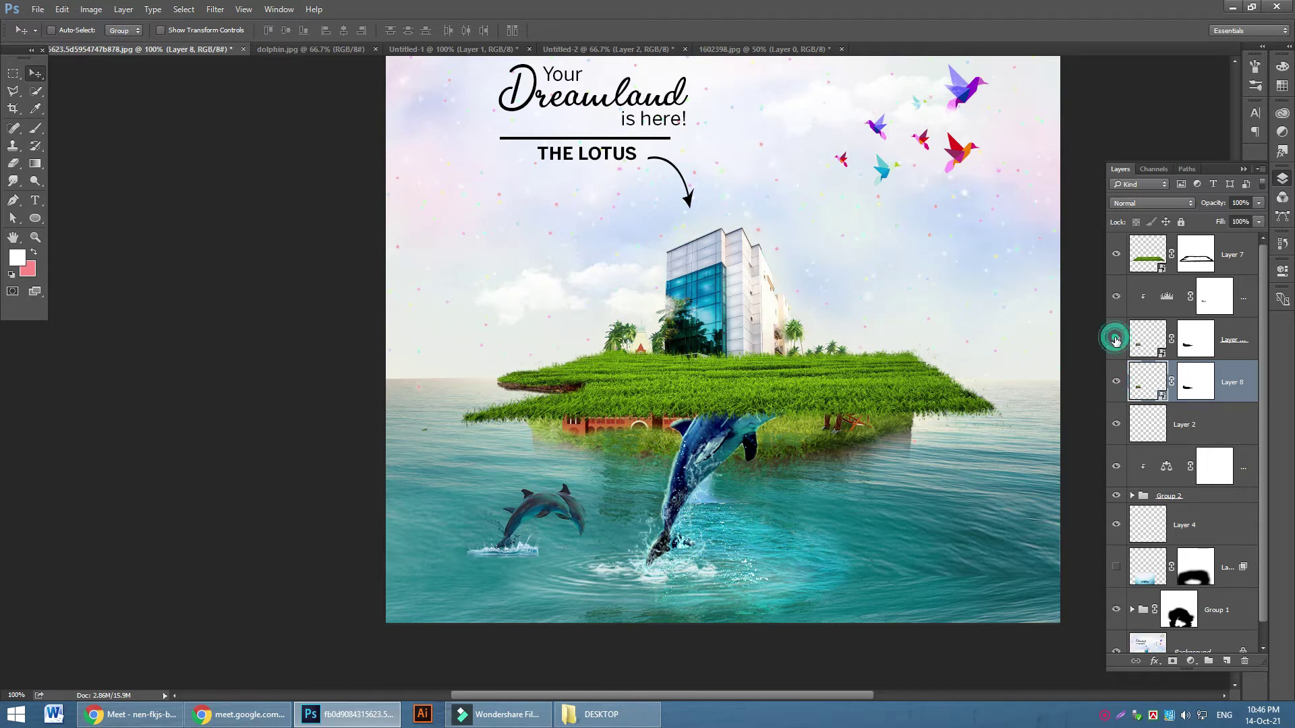
# Move the island-edge piece down and stretch it into a large soil slab under the grass
pyautogui.moveTo(744, 439); pyautogui.dragTo(671, 440)
pyautogui.hotkey('ctrl', 't')
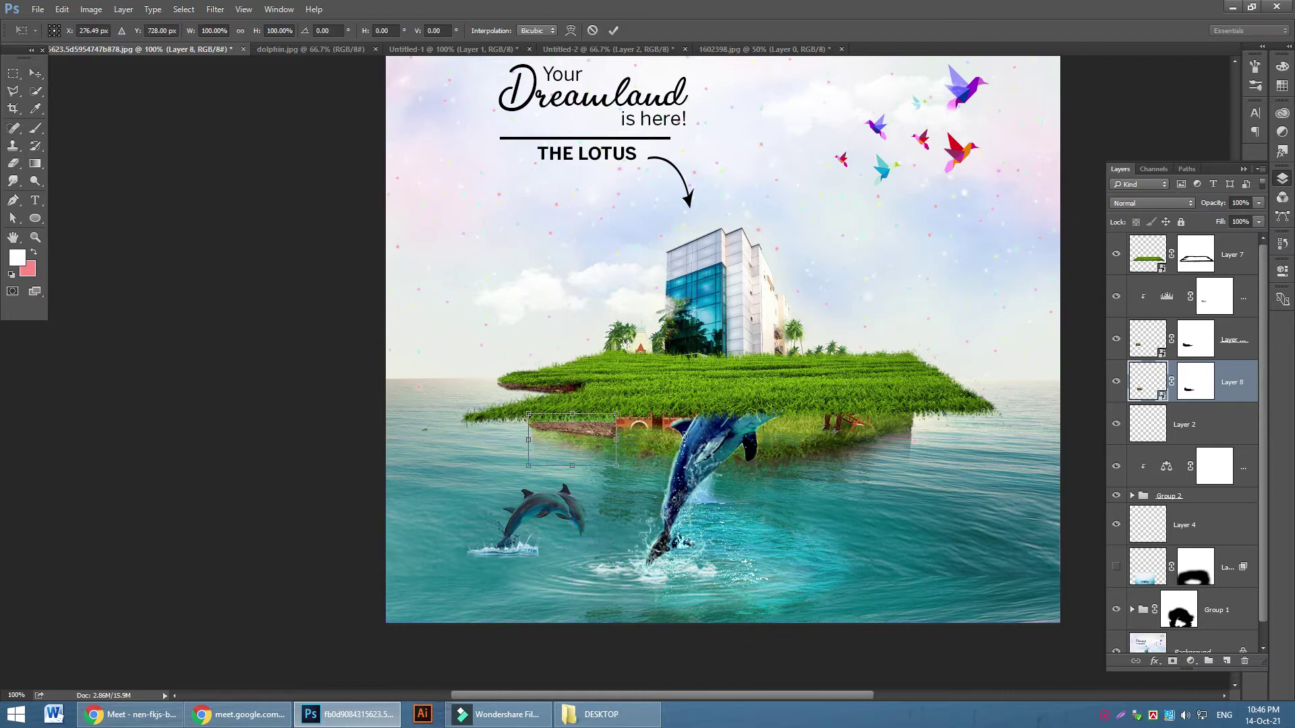
pyautogui.moveTo(617, 465); pyautogui.dragTo(961, 584)
pyautogui.moveTo(913, 447); pyautogui.dragTo(849, 417)
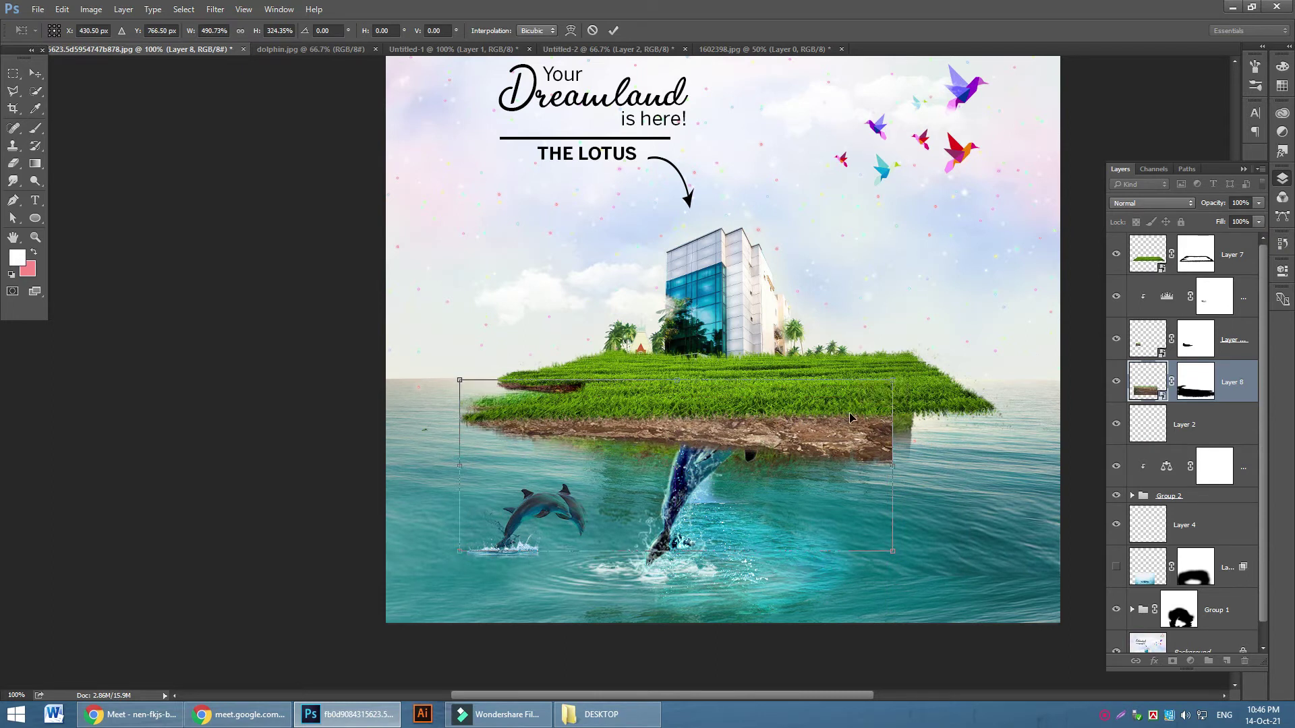
pyautogui.click(613, 32)
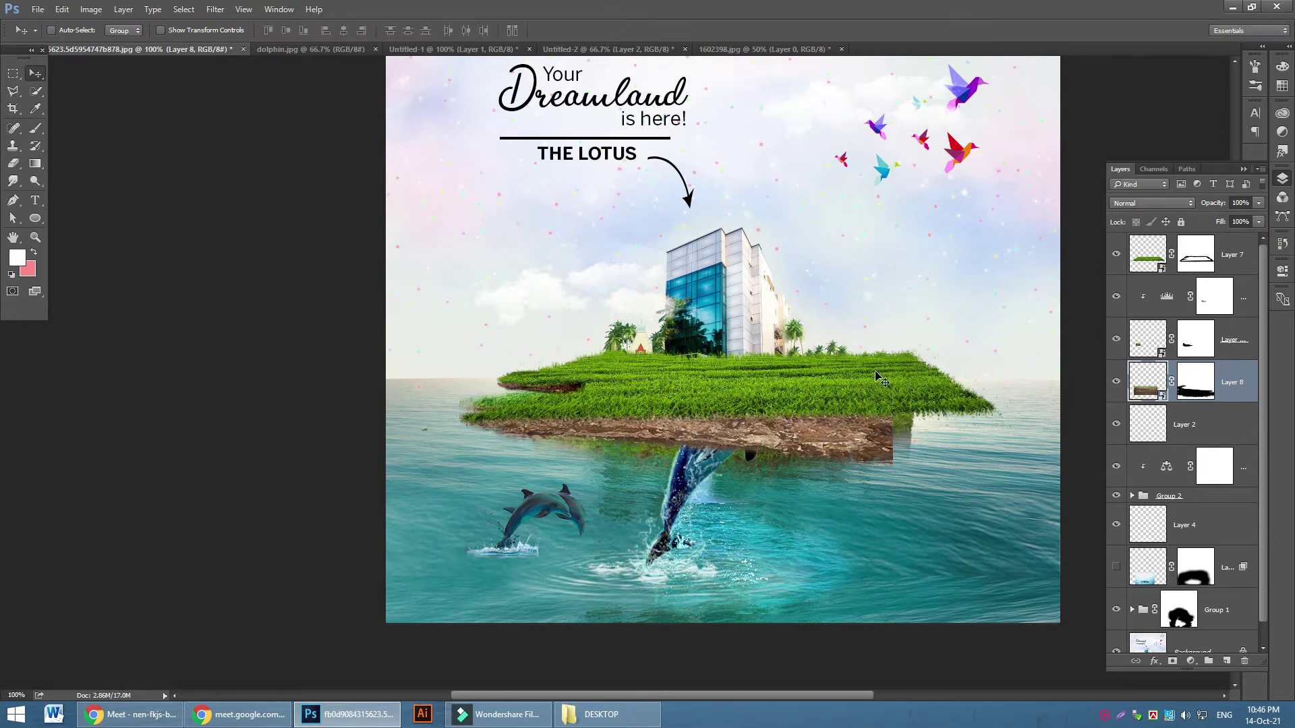
pyautogui.hotkey('ctrl', '+')
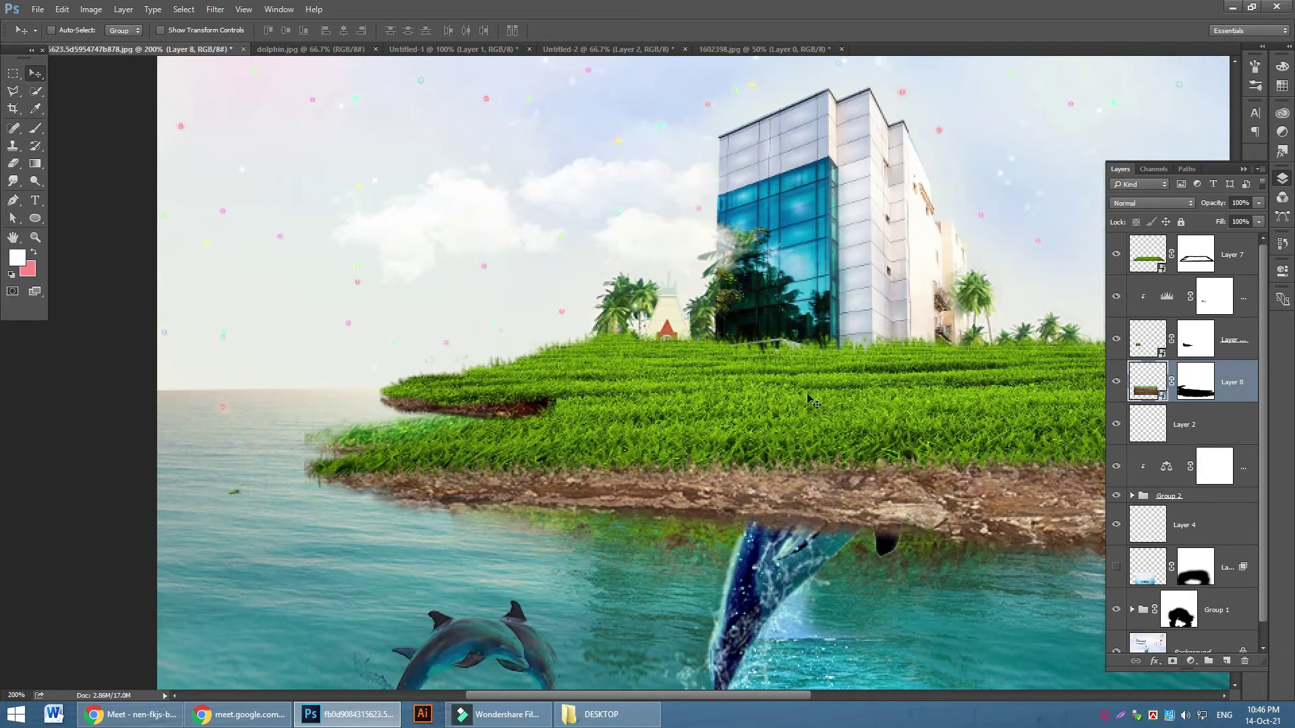
# Refine Layer 8's mask, hiding grass on the lower strip's left part at 100% opacity
pyautogui.click(1184, 397)
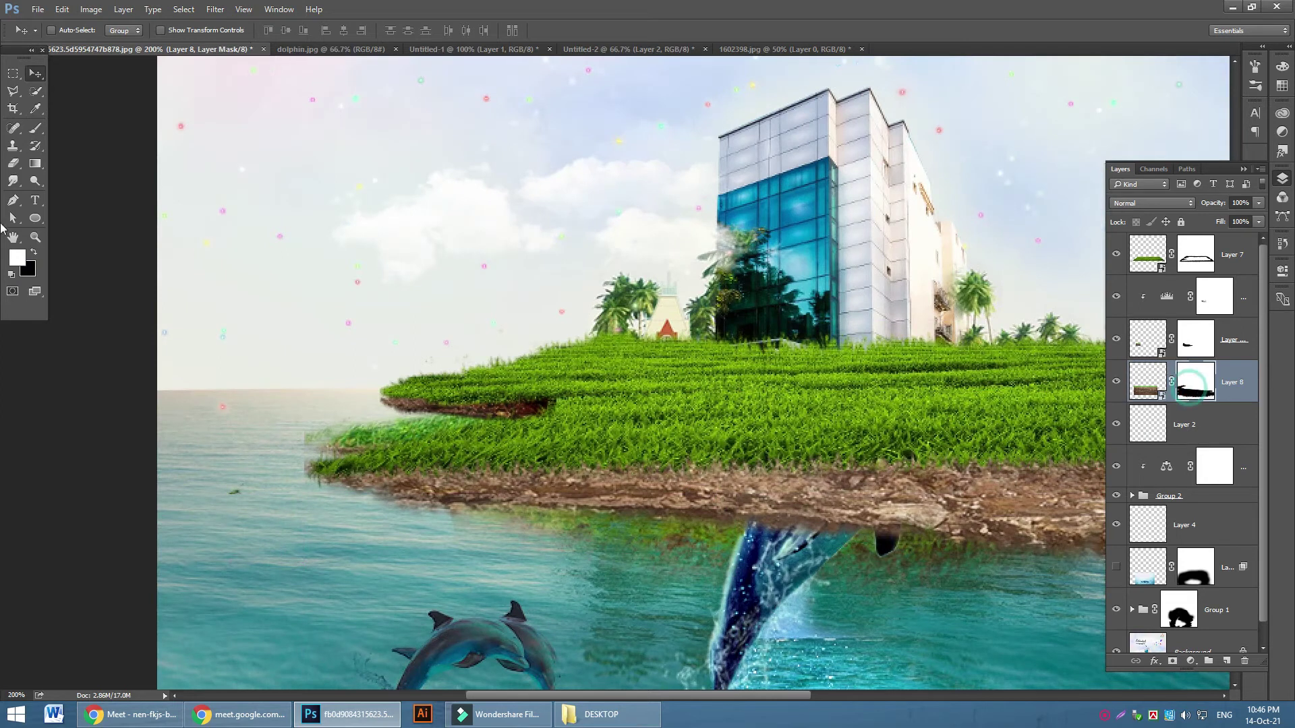
pyautogui.click(36, 128)
pyautogui.moveTo(418, 424); pyautogui.dragTo(404, 433)
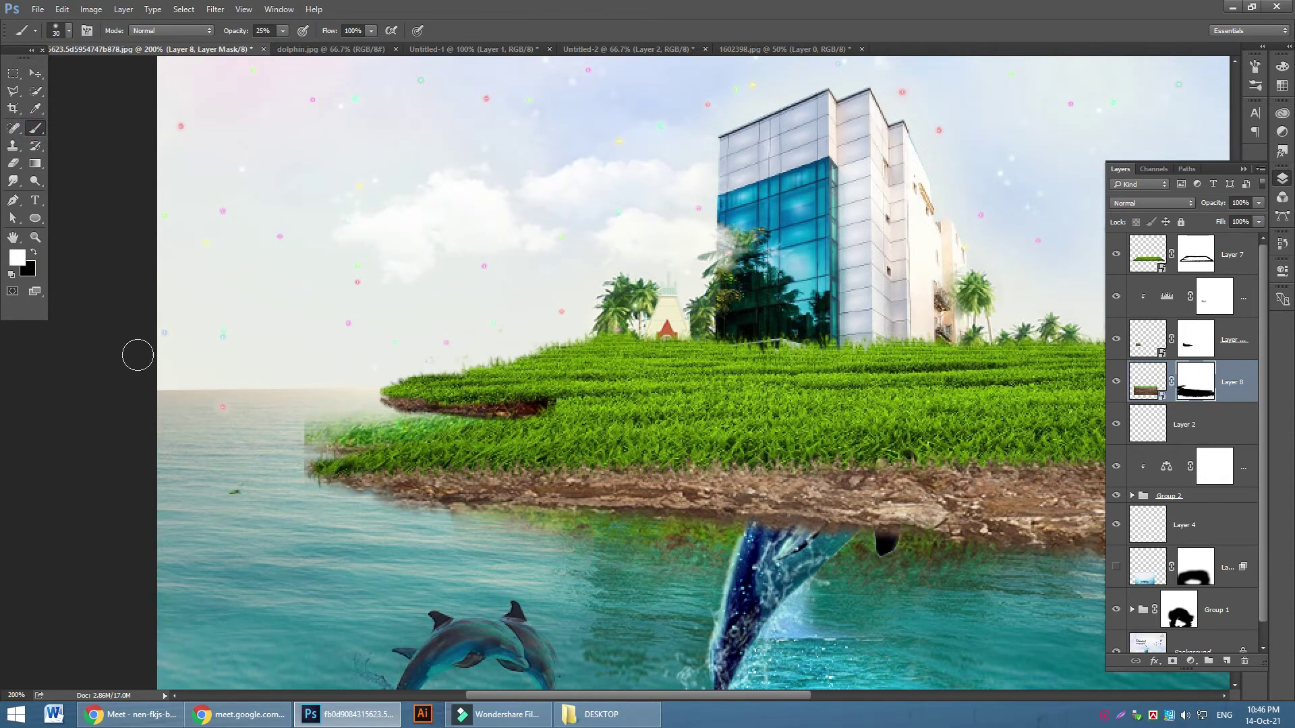
pyautogui.moveTo(341, 428)
pyautogui.mouseDown()
pyautogui.moveTo(314, 444)
pyautogui.moveTo(392, 439)
pyautogui.mouseUp()
pyautogui.click(31, 253)
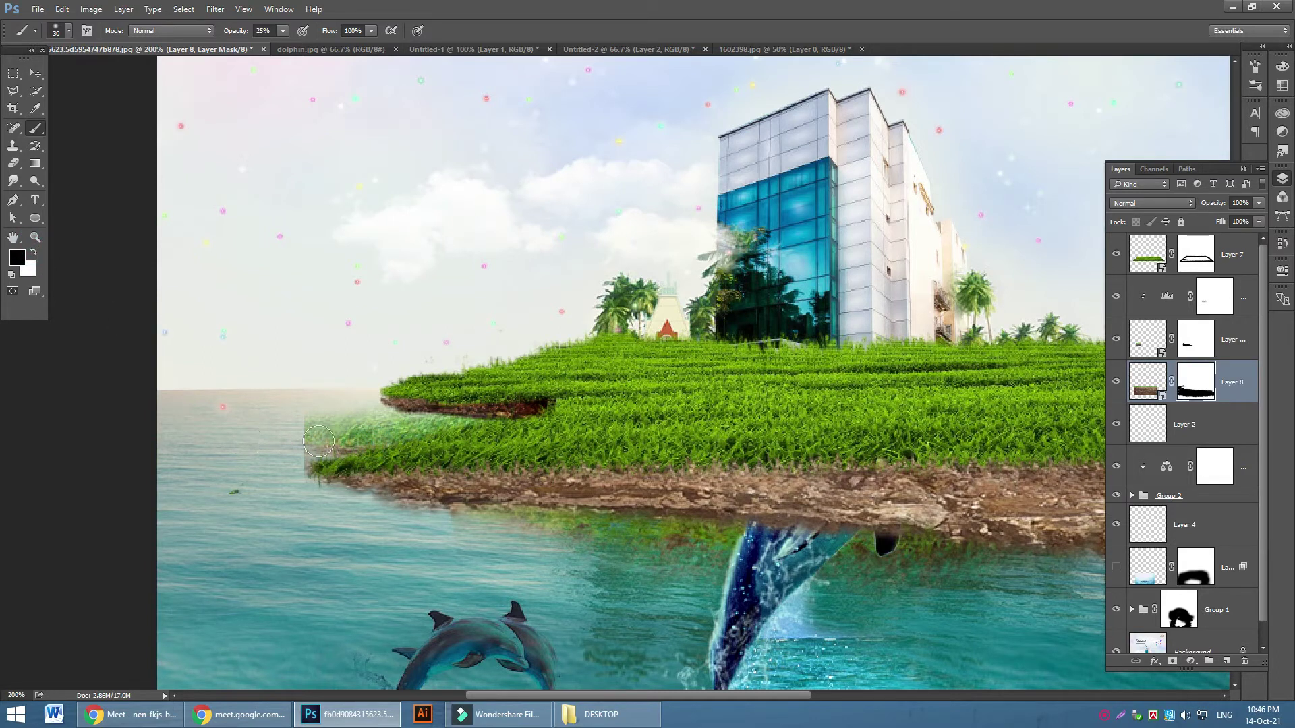
pyautogui.moveTo(283, 30); pyautogui.dragTo(616, 127)
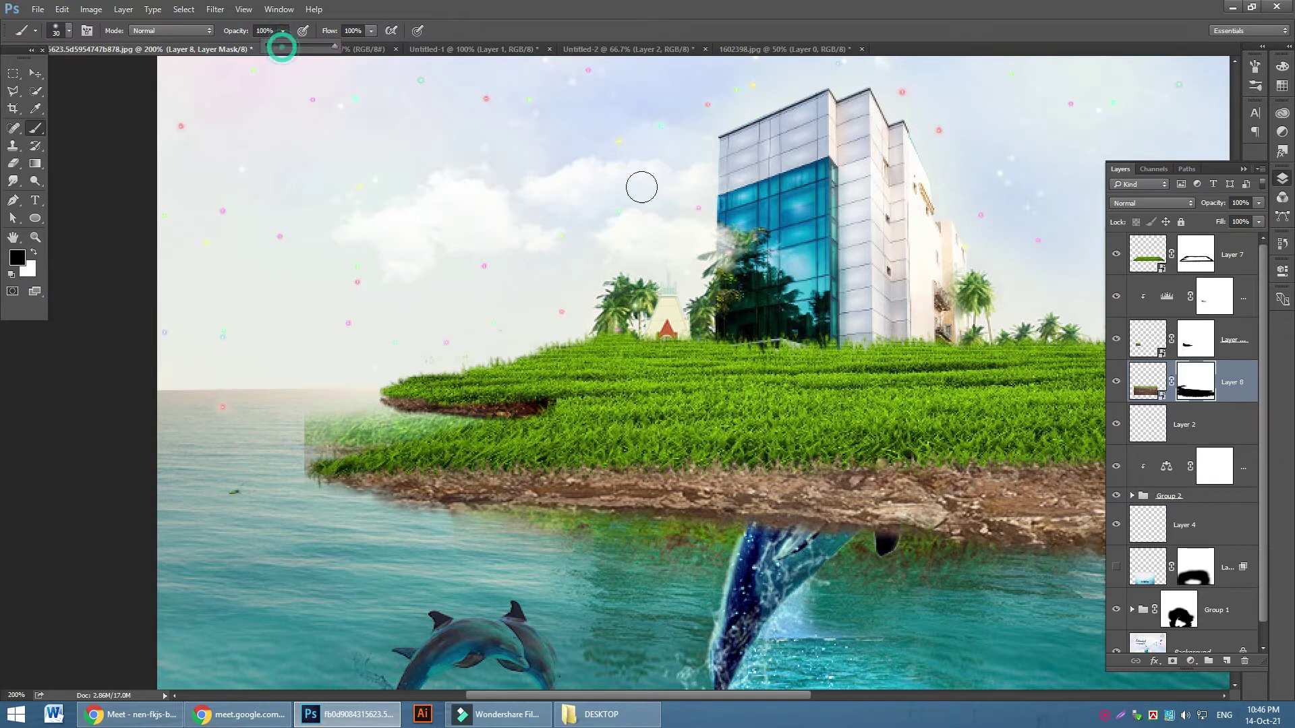
pyautogui.moveTo(292, 454); pyautogui.dragTo(455, 423)
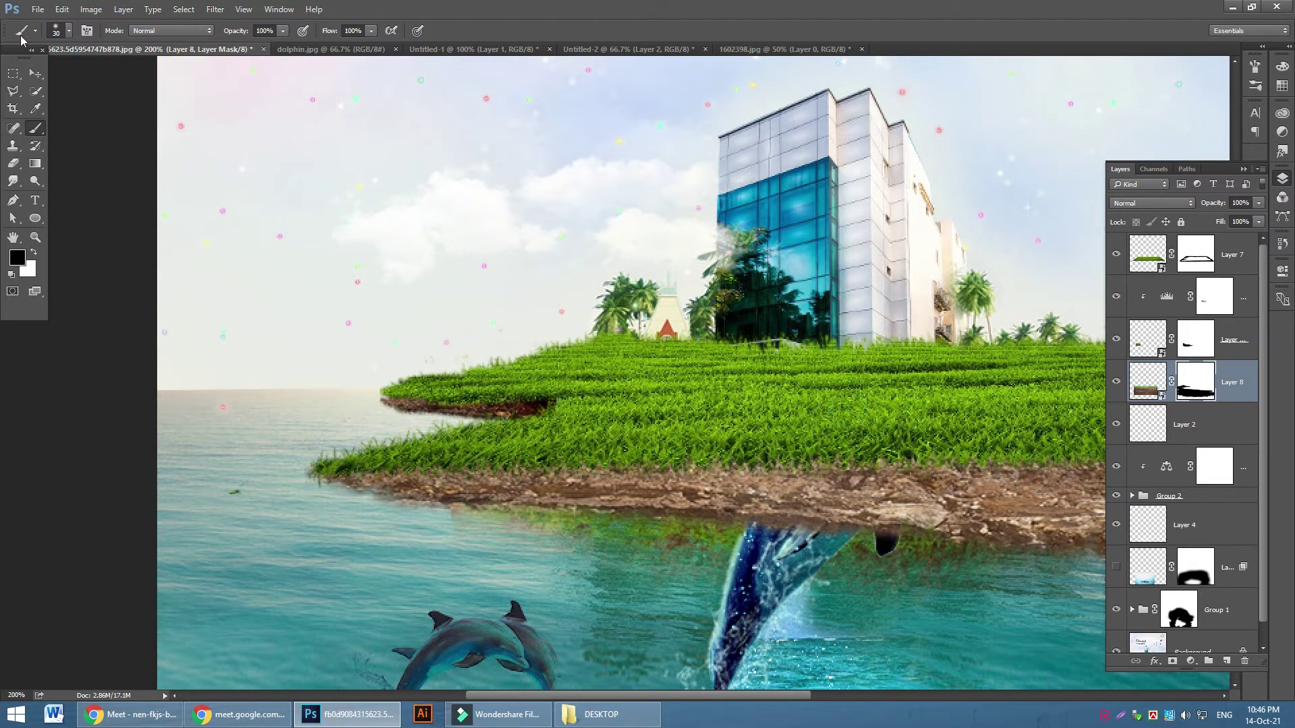
# Narrow the soil piece to 64.7% width and duplicate the layer
pyautogui.click(35, 74)
pyautogui.moveTo(705, 694); pyautogui.dragTo(774, 689)
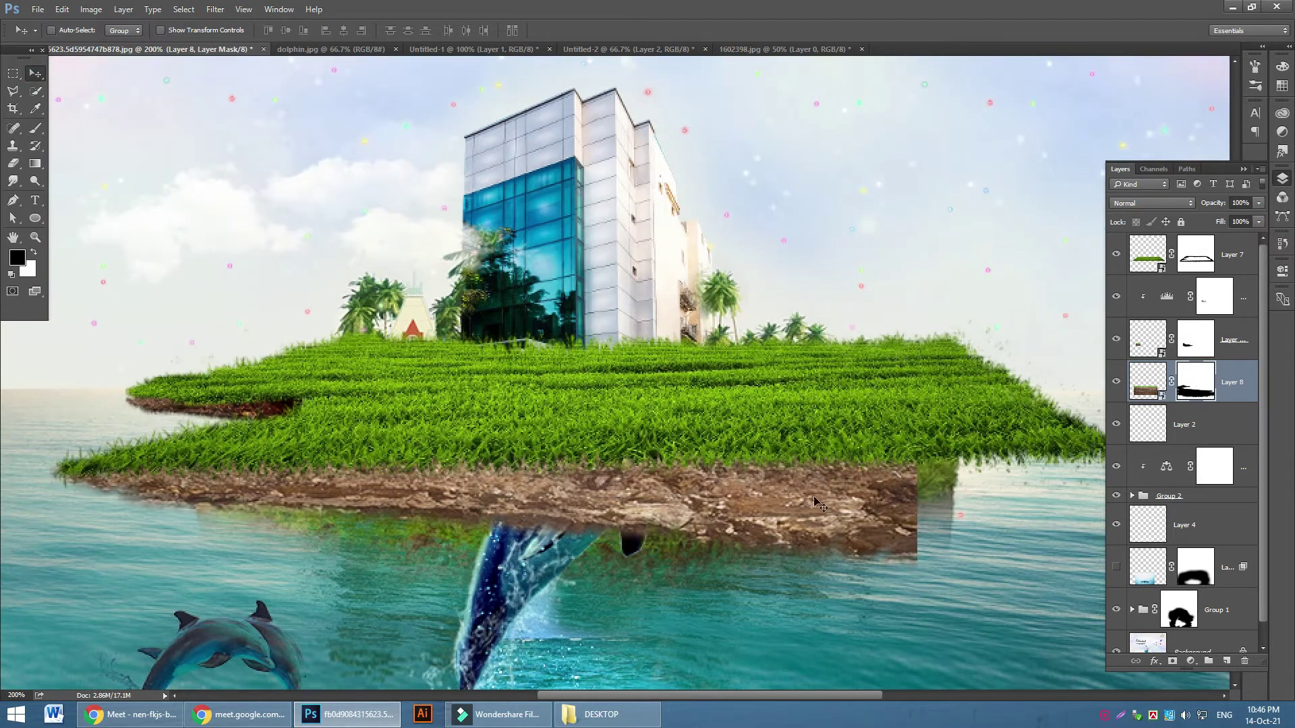
pyautogui.hotkey('ctrl', 't')
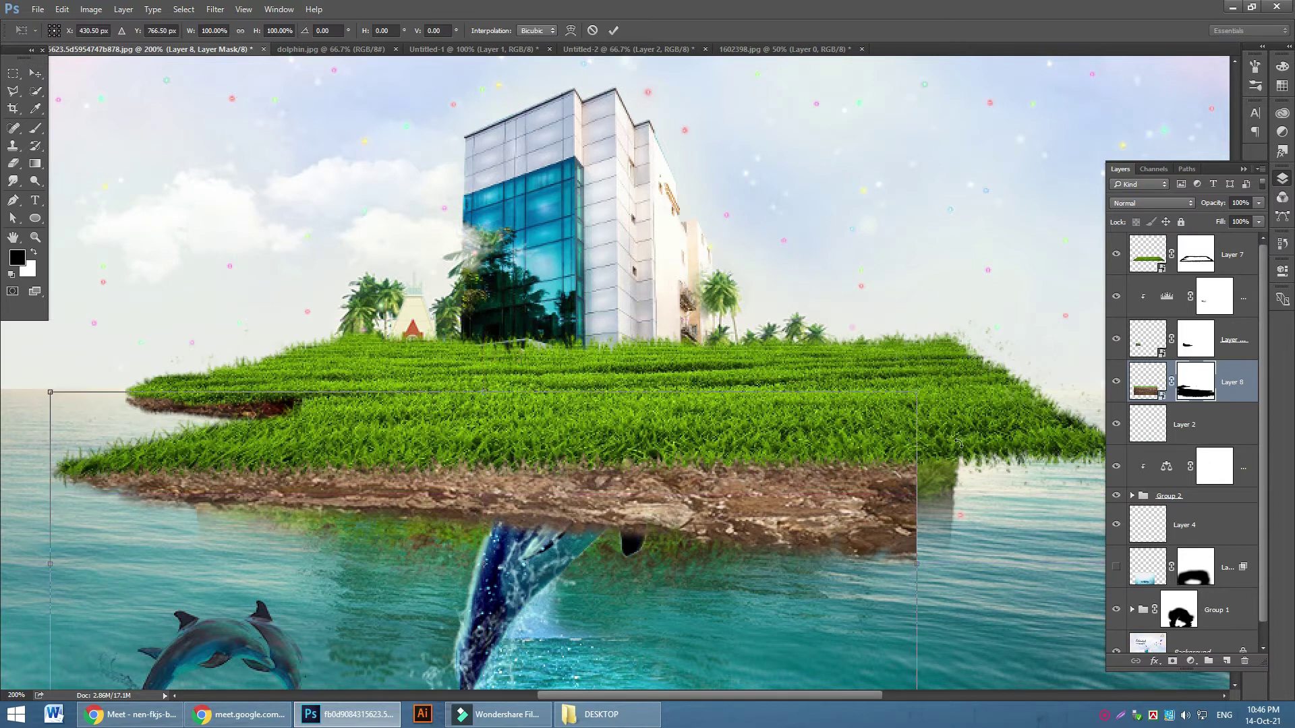
pyautogui.moveTo(919, 571); pyautogui.dragTo(613, 567)
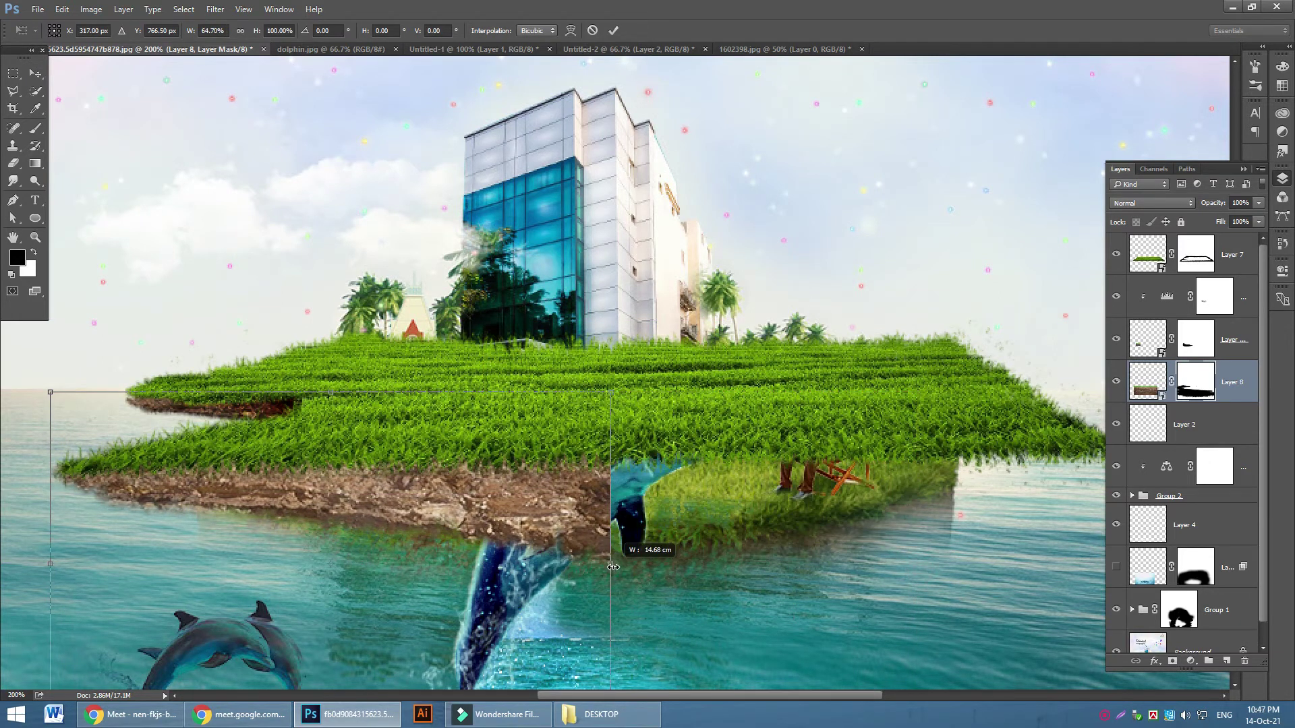
pyautogui.click(613, 30)
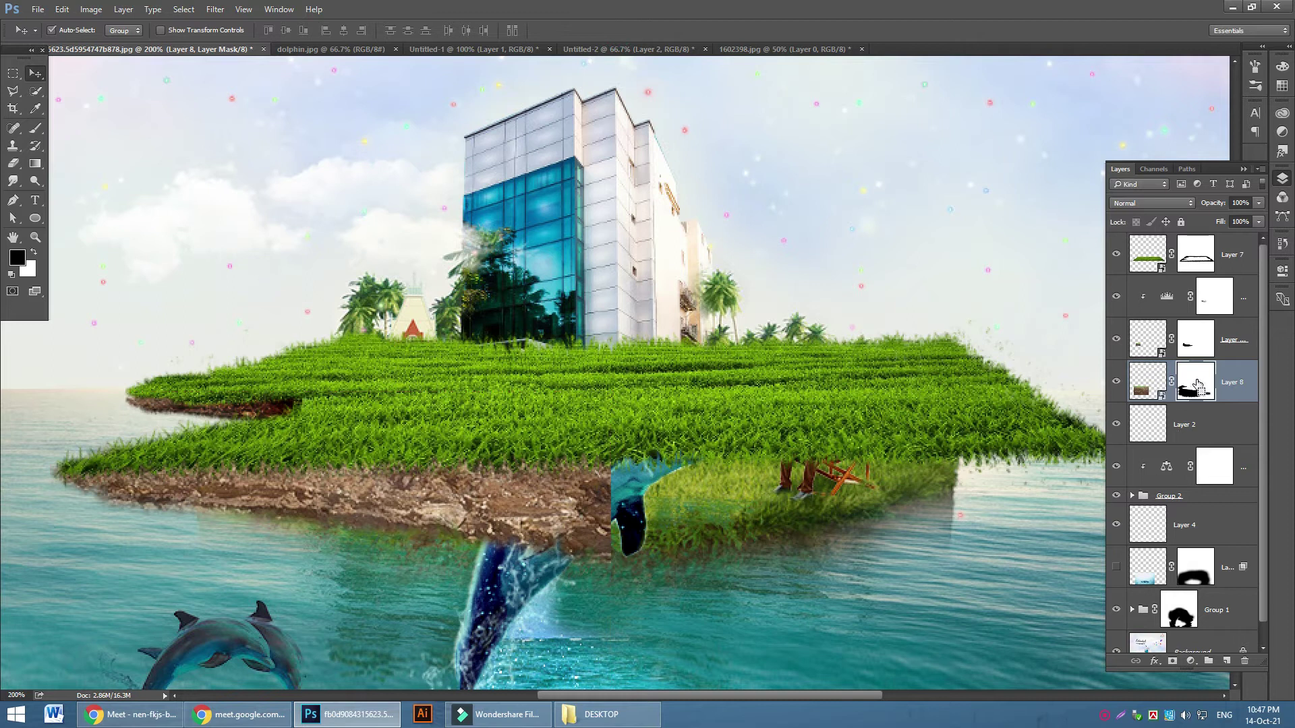
pyautogui.hotkey('ctrl', 'j')
# Flip the duplicated soil piece horizontally and move it to the island's right side
pyautogui.rightClick(575, 493)
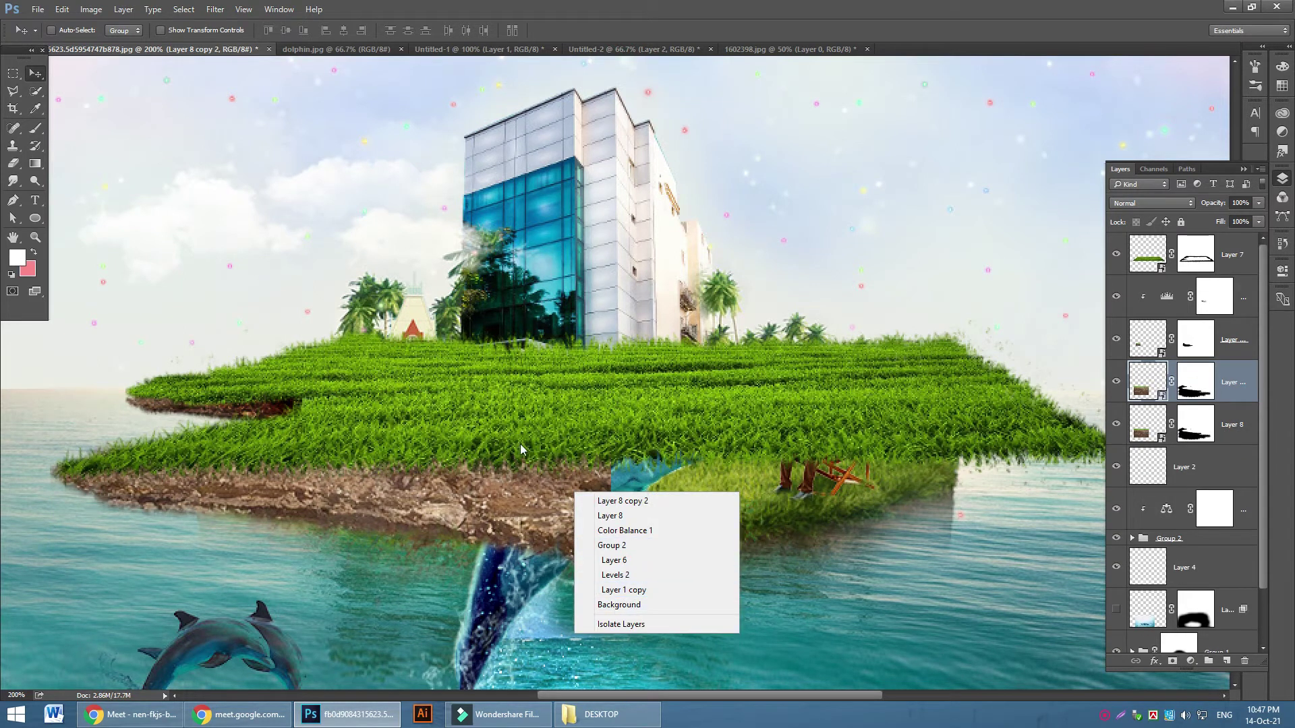
pyautogui.click(507, 481)
pyautogui.hotkey('ctrl', 't')
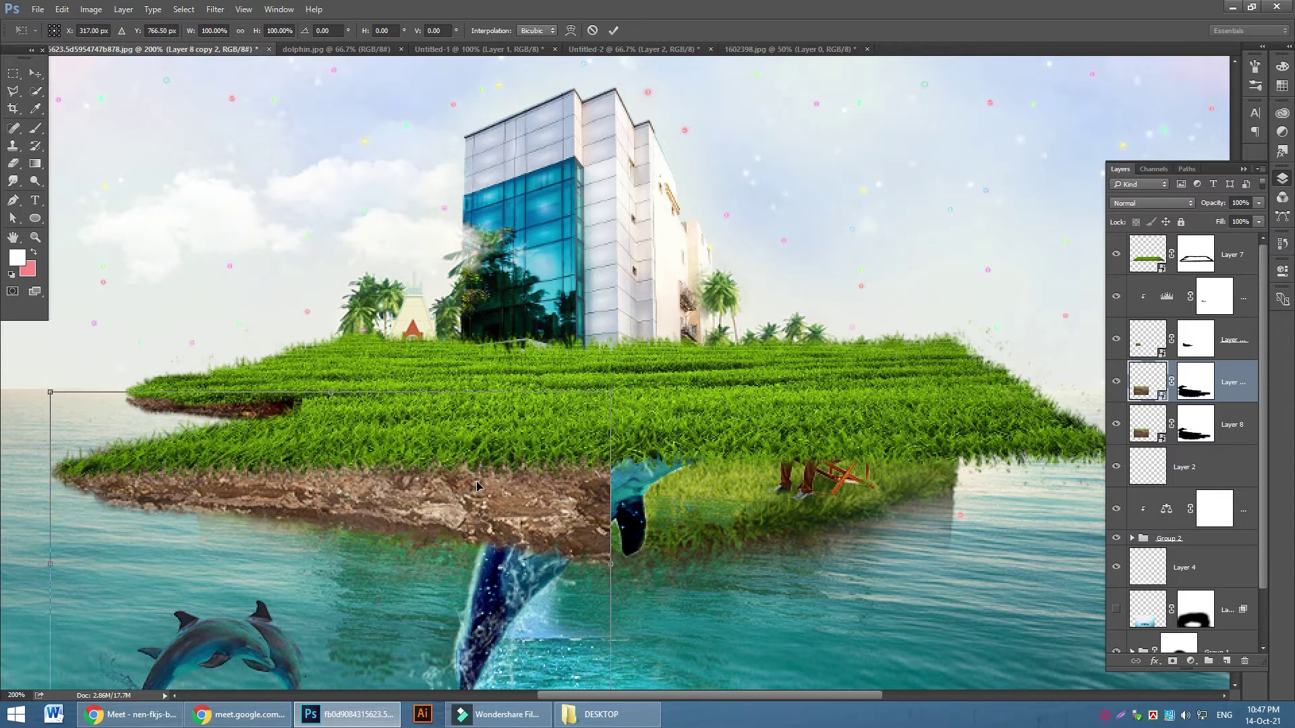
pyautogui.rightClick(478, 484)
pyautogui.click(524, 459)
pyautogui.moveTo(398, 499); pyautogui.dragTo(862, 497)
pyautogui.click(613, 30)
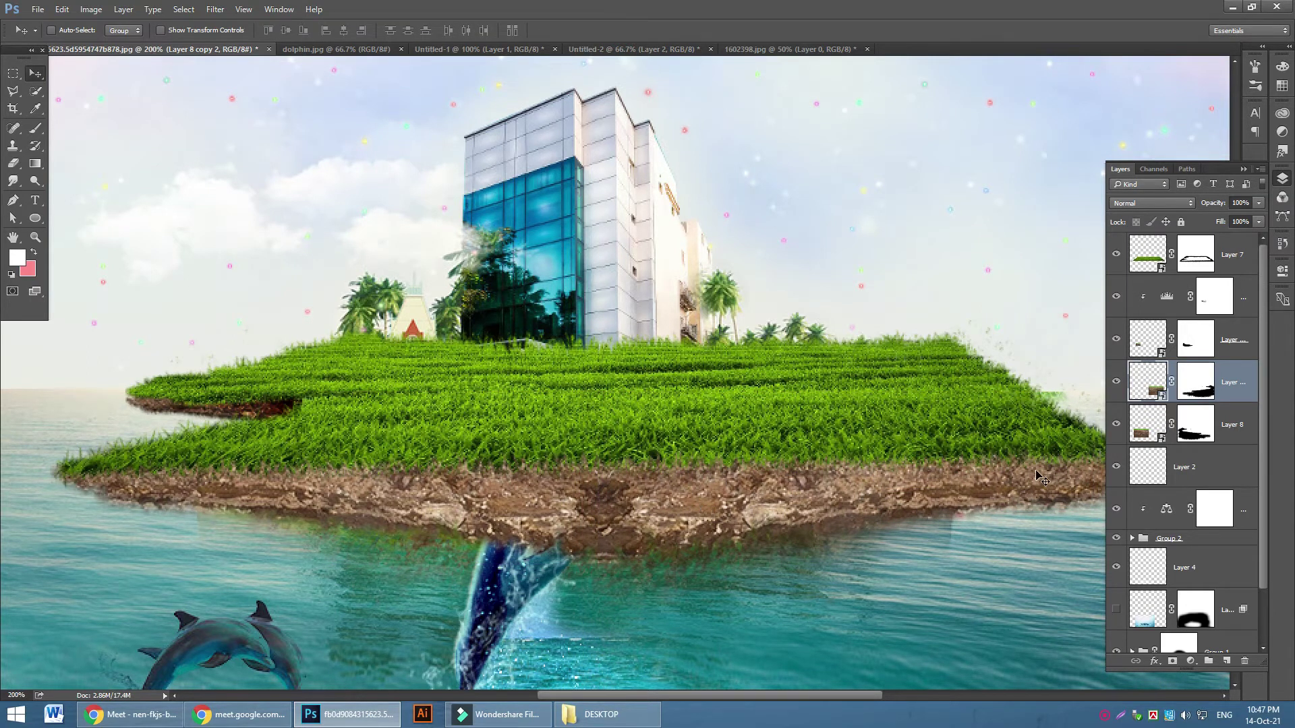
# Group both soil layers into Group 3
pyautogui.scroll(-4, 1042, 478)
pyautogui.scroll(3, 1025, 466)
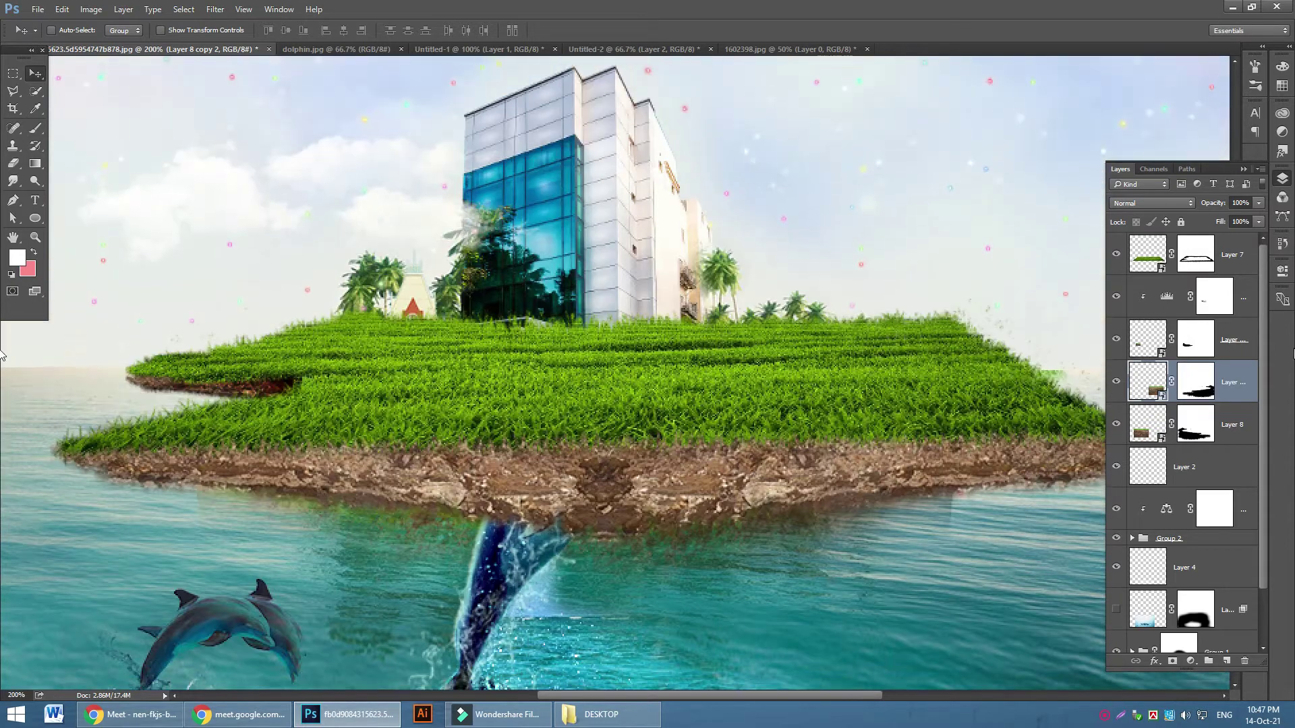
pyautogui.keyDown('shift'); pyautogui.click(1235, 433); pyautogui.keyUp('shift')
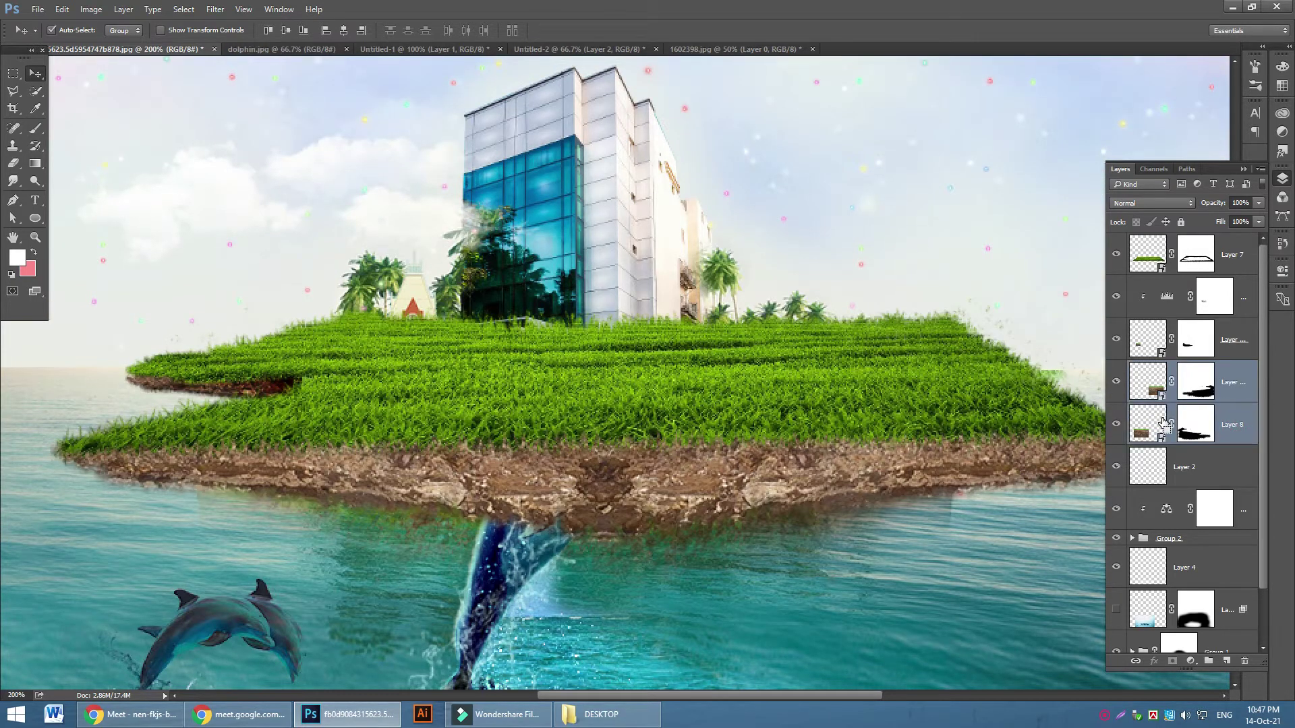
pyautogui.hotkey('ctrl', 'g')
# Add a Levels adjustment clipped to the soil group, with black input set to 74
pyautogui.click(1114, 368)
pyautogui.click(1115, 368)
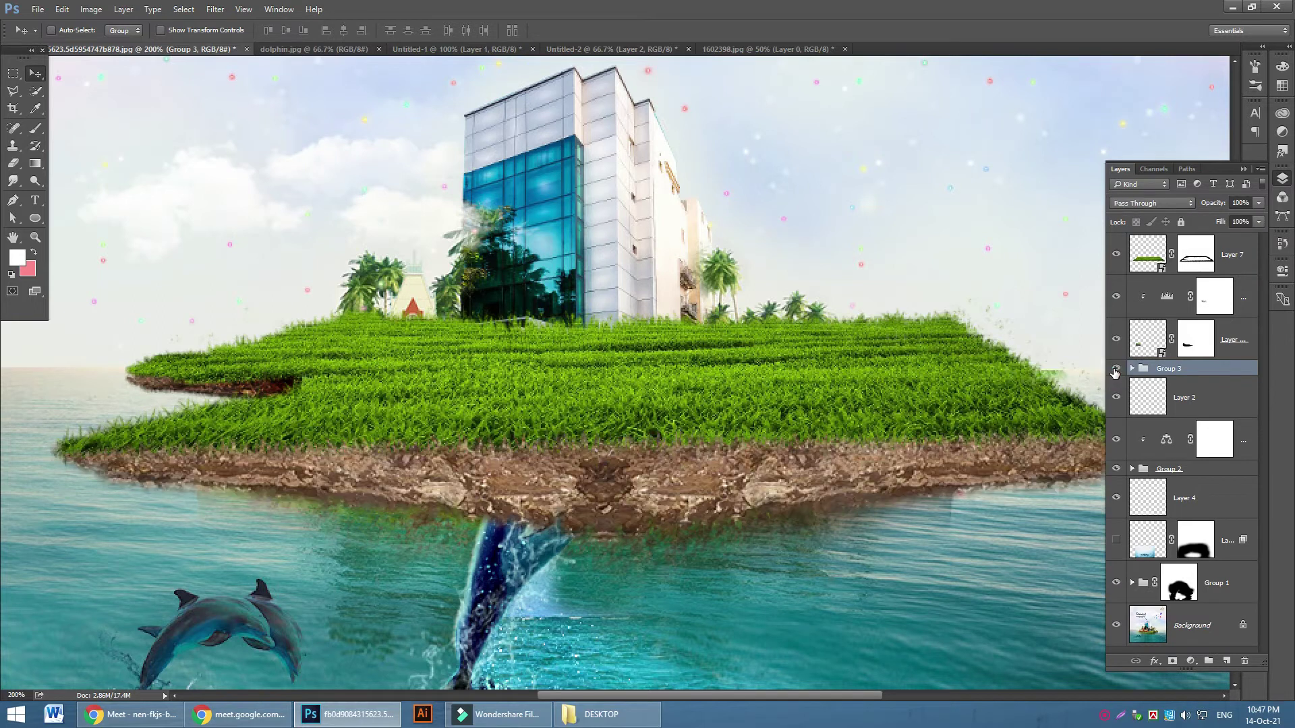
pyautogui.doubleClick(1115, 369)
pyautogui.scroll(-3, 685, 408)
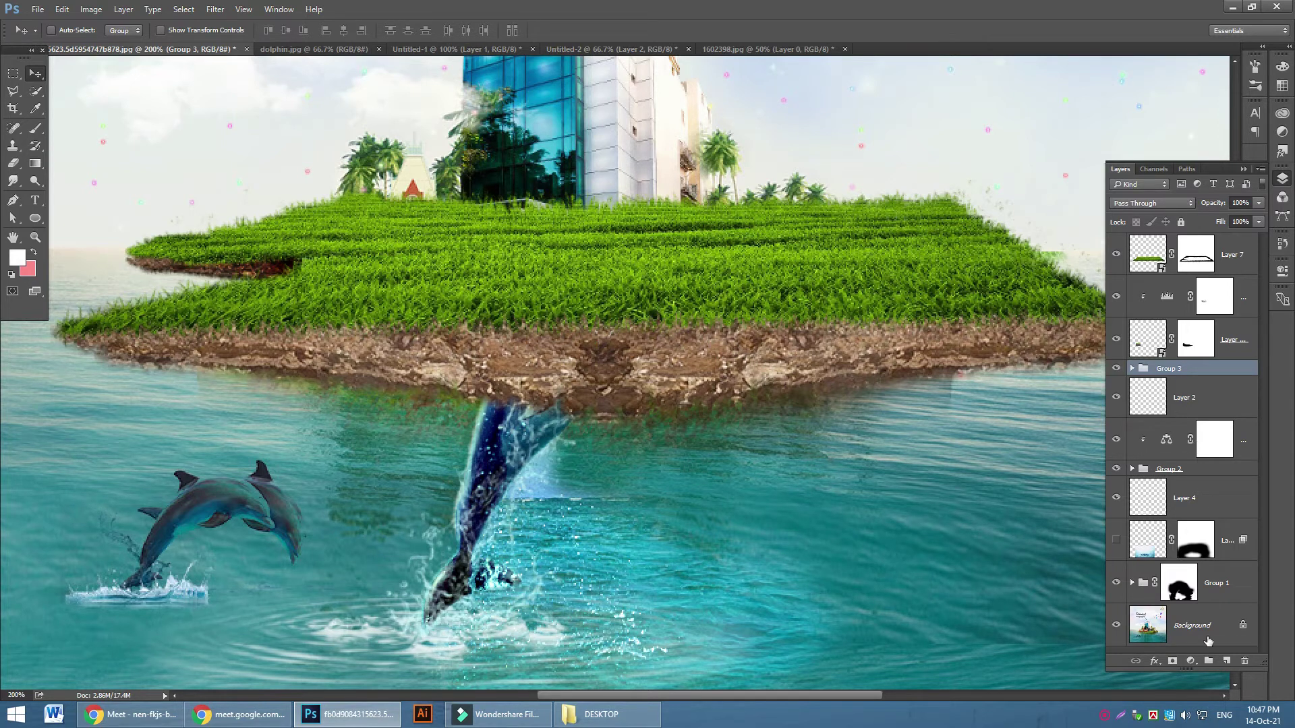
pyautogui.click(1189, 662)
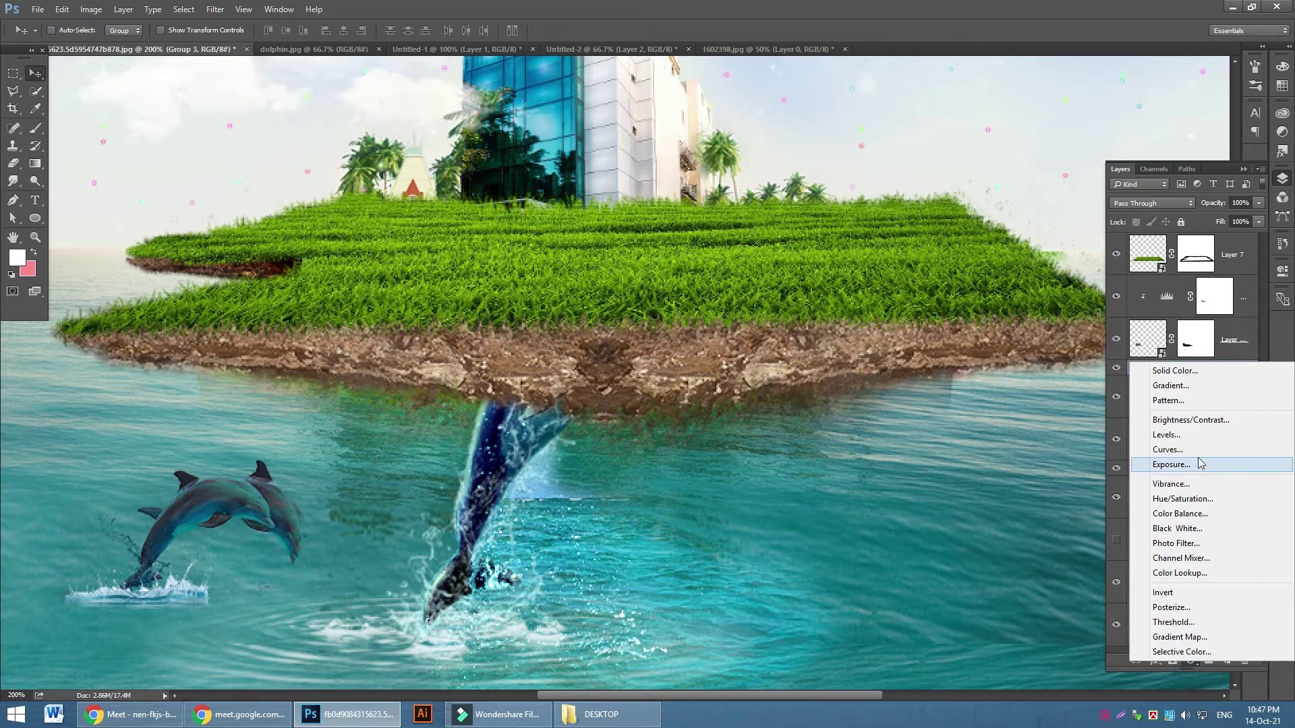
pyautogui.click(1184, 438)
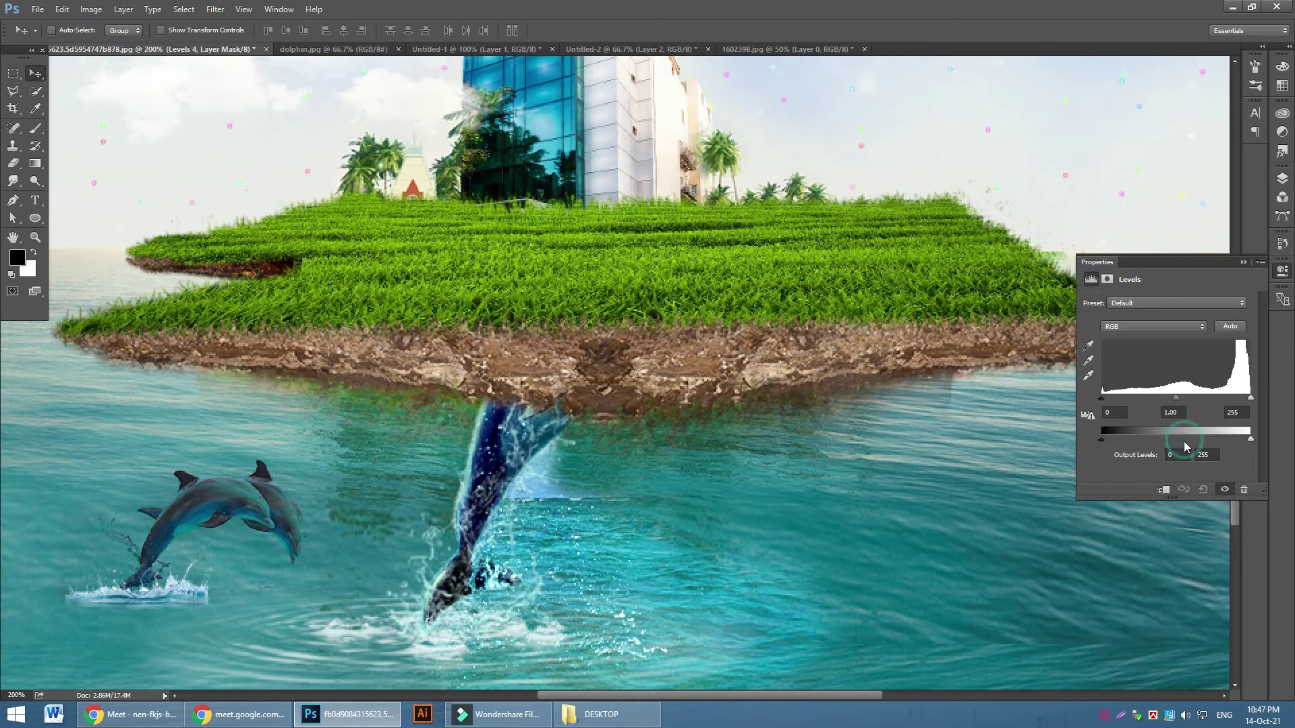
pyautogui.click(1166, 489)
pyautogui.moveTo(1106, 399); pyautogui.dragTo(1211, 405)
pyautogui.click(1243, 261)
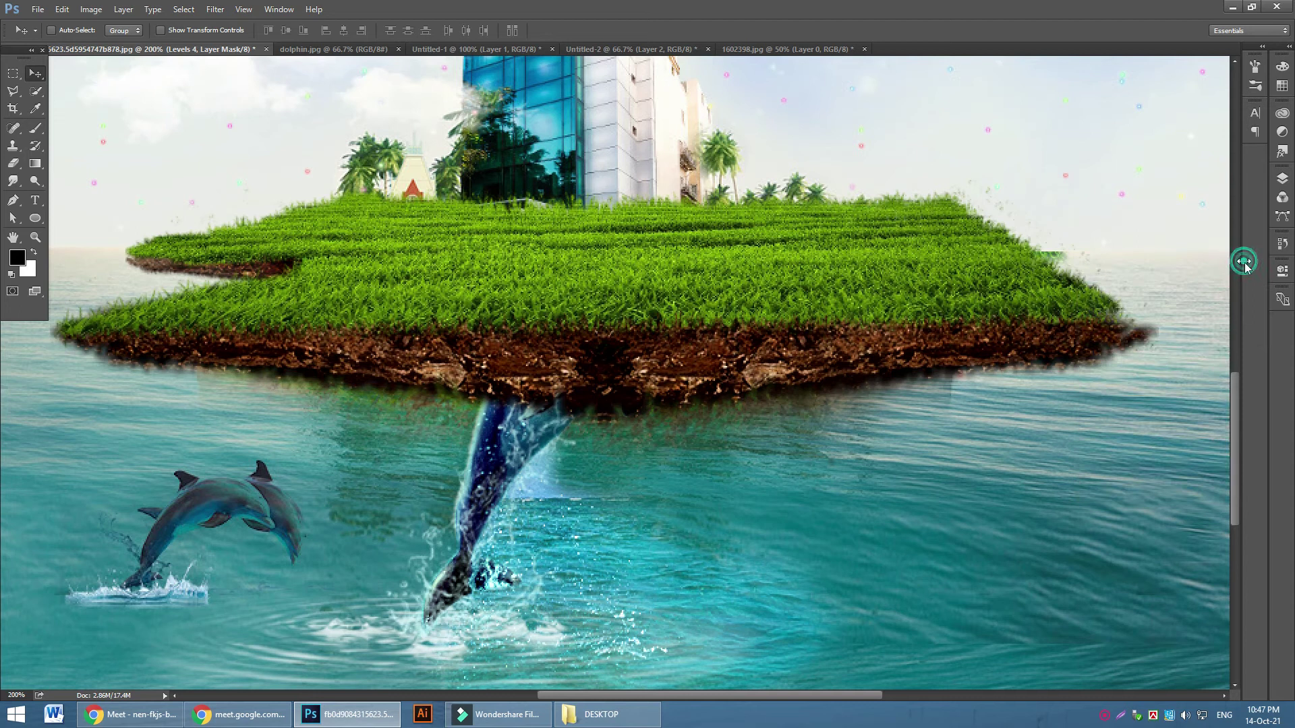
# Paint the Levels mask with a 47% opacity brush to ease back the darkening along the soil edges
pyautogui.click(1282, 177)
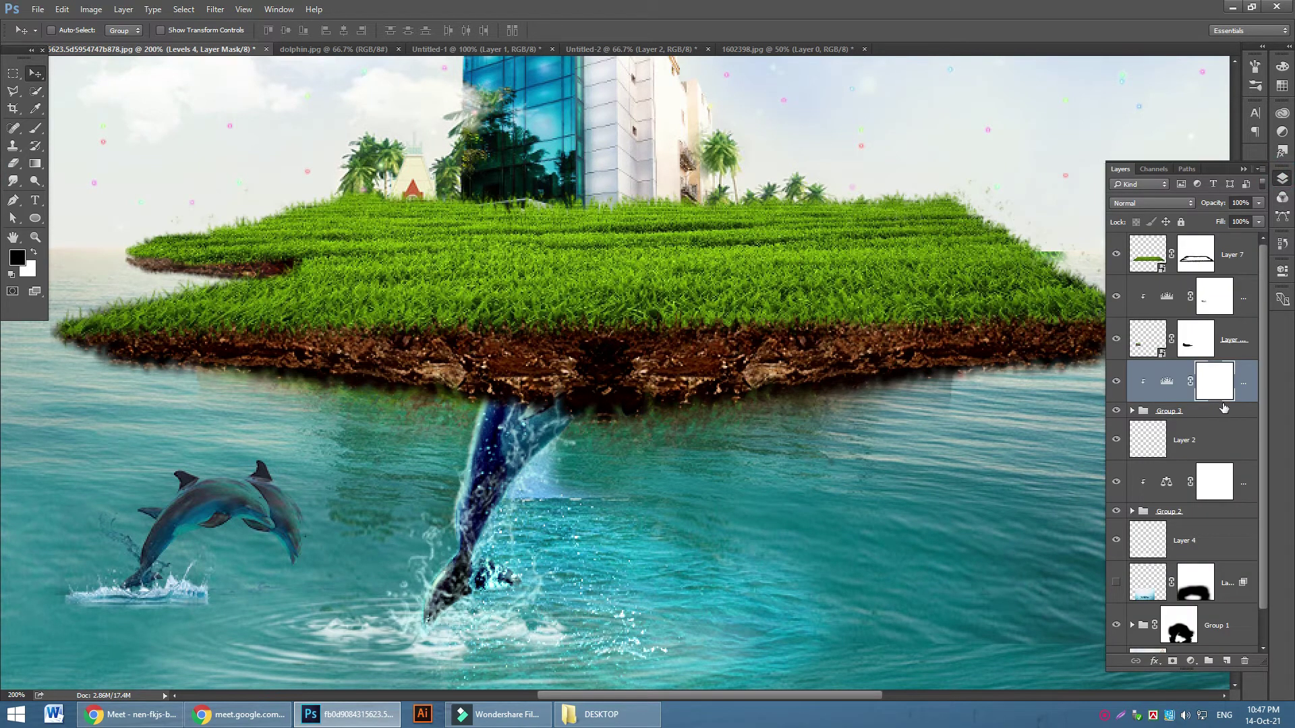
pyautogui.click(35, 129)
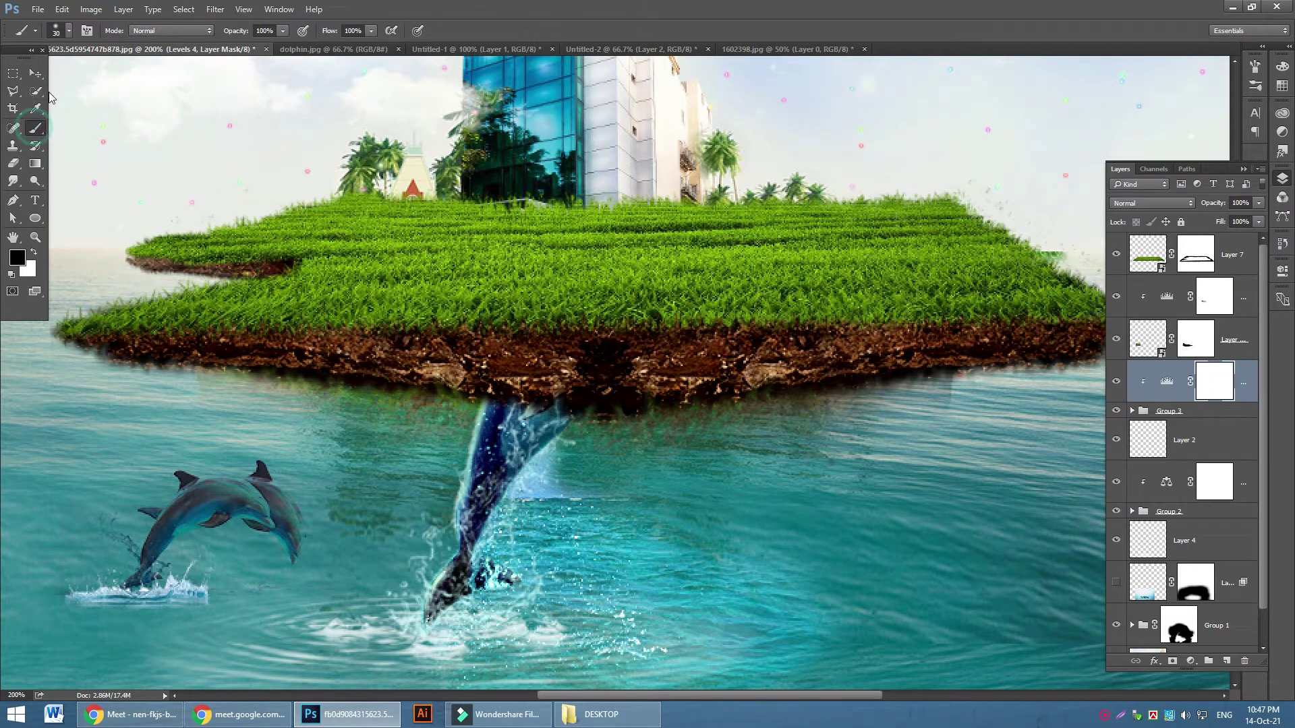
pyautogui.moveTo(458, 383)
pyautogui.mouseDown()
pyautogui.moveTo(438, 375)
pyautogui.moveTo(410, 390)
pyautogui.mouseUp()
pyautogui.click(283, 30)
pyautogui.moveTo(283, 45); pyautogui.dragTo(246, 45)
pyautogui.moveTo(162, 369)
pyautogui.mouseDown()
pyautogui.moveTo(112, 372)
pyautogui.moveTo(286, 365)
pyautogui.moveTo(264, 361)
pyautogui.moveTo(262, 376)
pyautogui.moveTo(340, 372)
pyautogui.moveTo(306, 358)
pyautogui.moveTo(277, 375)
pyautogui.moveTo(345, 363)
pyautogui.moveTo(378, 383)
pyautogui.moveTo(423, 372)
pyautogui.moveTo(561, 401)
pyautogui.moveTo(570, 393)
pyautogui.moveTo(555, 387)
pyautogui.moveTo(500, 392)
pyautogui.moveTo(671, 381)
pyautogui.moveTo(659, 368)
pyautogui.moveTo(659, 384)
pyautogui.moveTo(683, 382)
pyautogui.moveTo(576, 347)
pyautogui.moveTo(701, 396)
pyautogui.moveTo(849, 348)
pyautogui.moveTo(878, 379)
pyautogui.moveTo(861, 351)
pyautogui.moveTo(1000, 338)
pyautogui.moveTo(958, 362)
pyautogui.moveTo(1082, 348)
pyautogui.mouseUp()
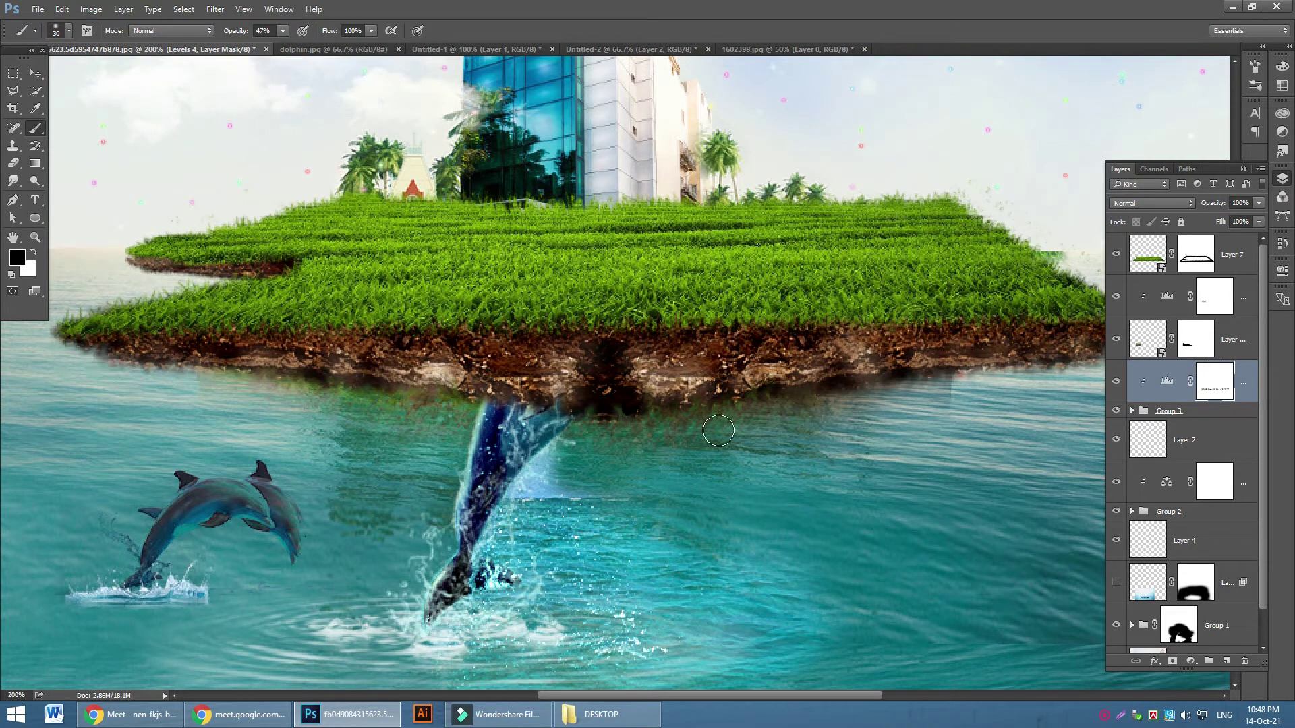
pyautogui.hotkey('ctrl', '-')
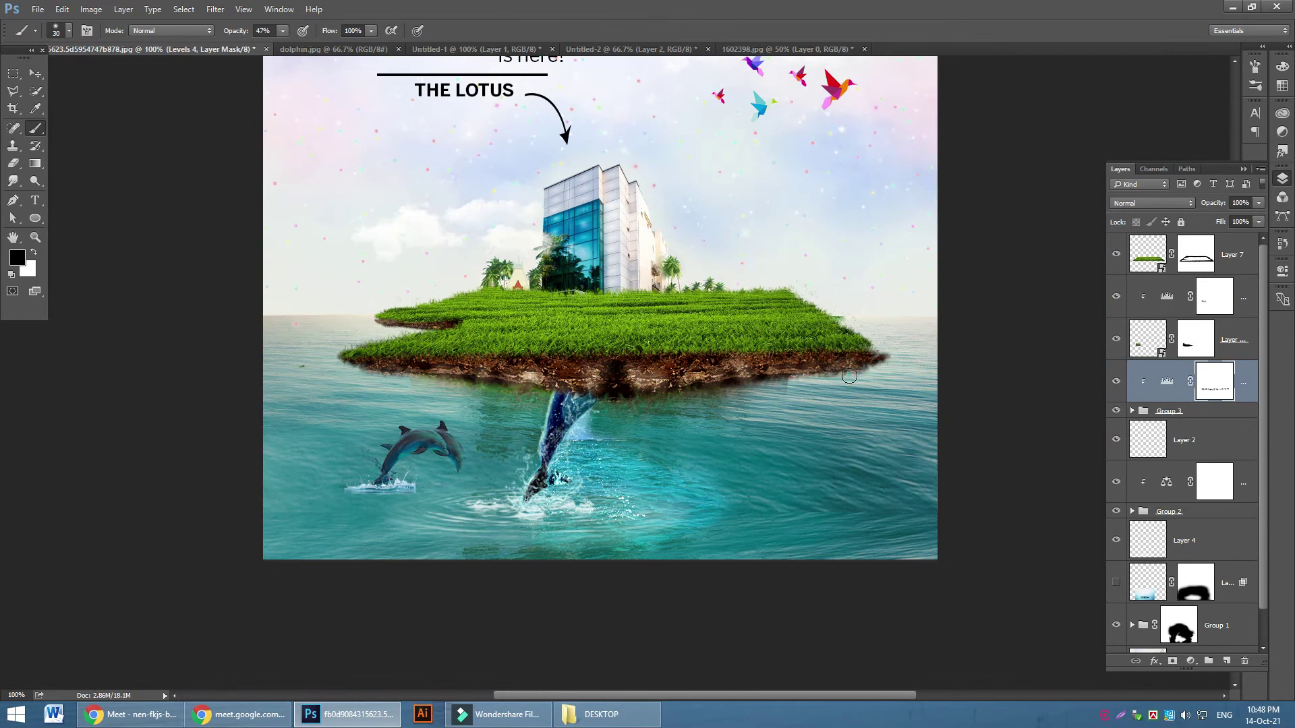
pyautogui.click(906, 351)
pyautogui.click(878, 353)
pyautogui.hotkey('ctrl', '+')
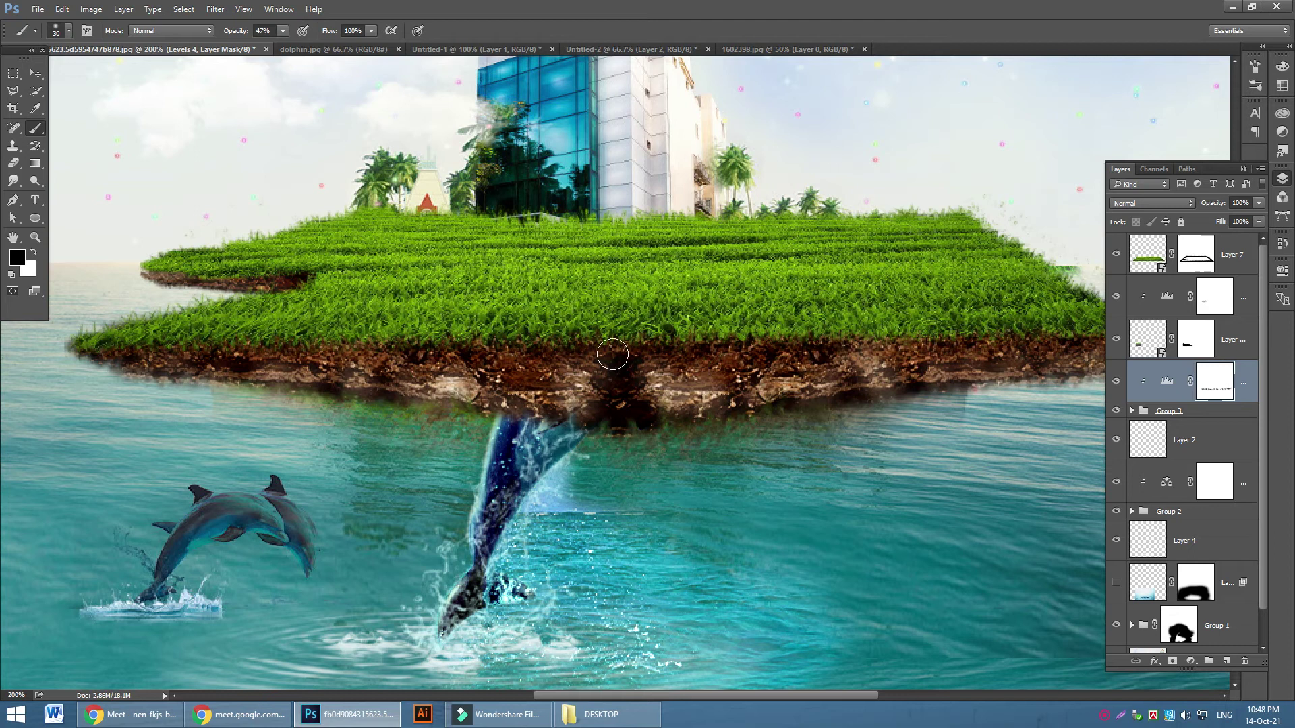
pyautogui.click(35, 73)
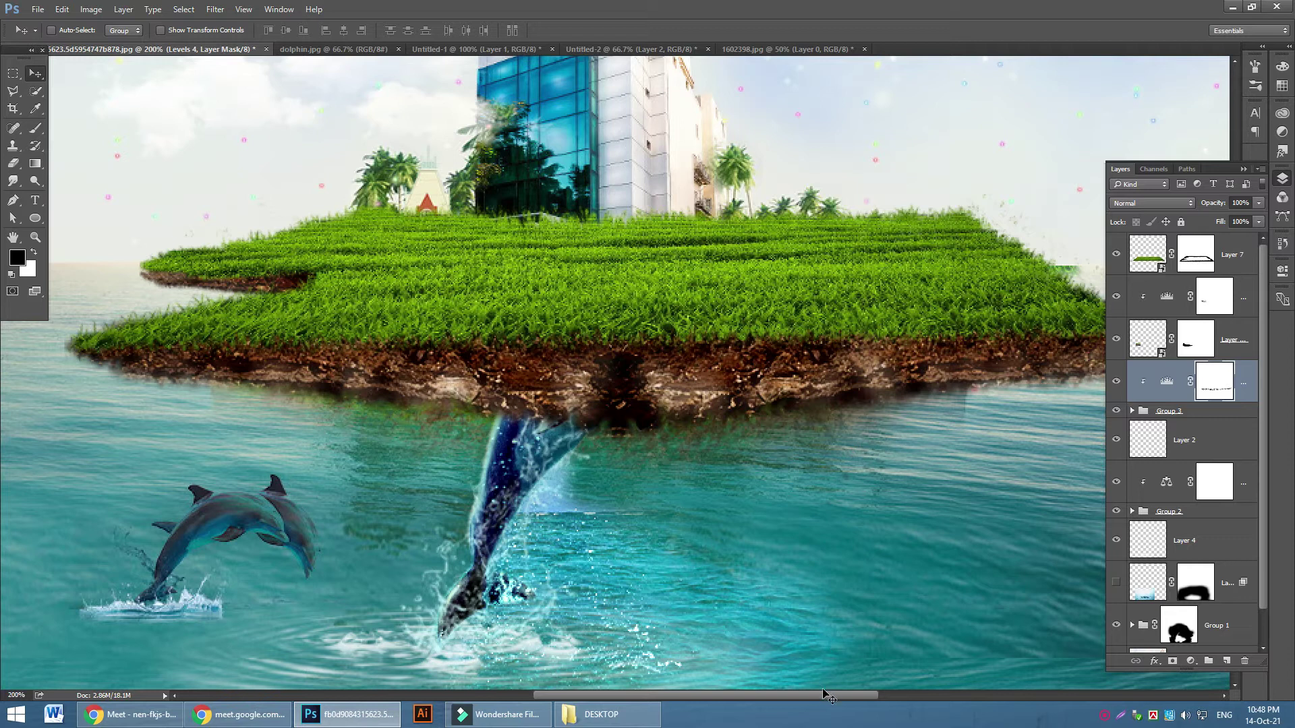
pyautogui.moveTo(822, 695); pyautogui.dragTo(873, 695)
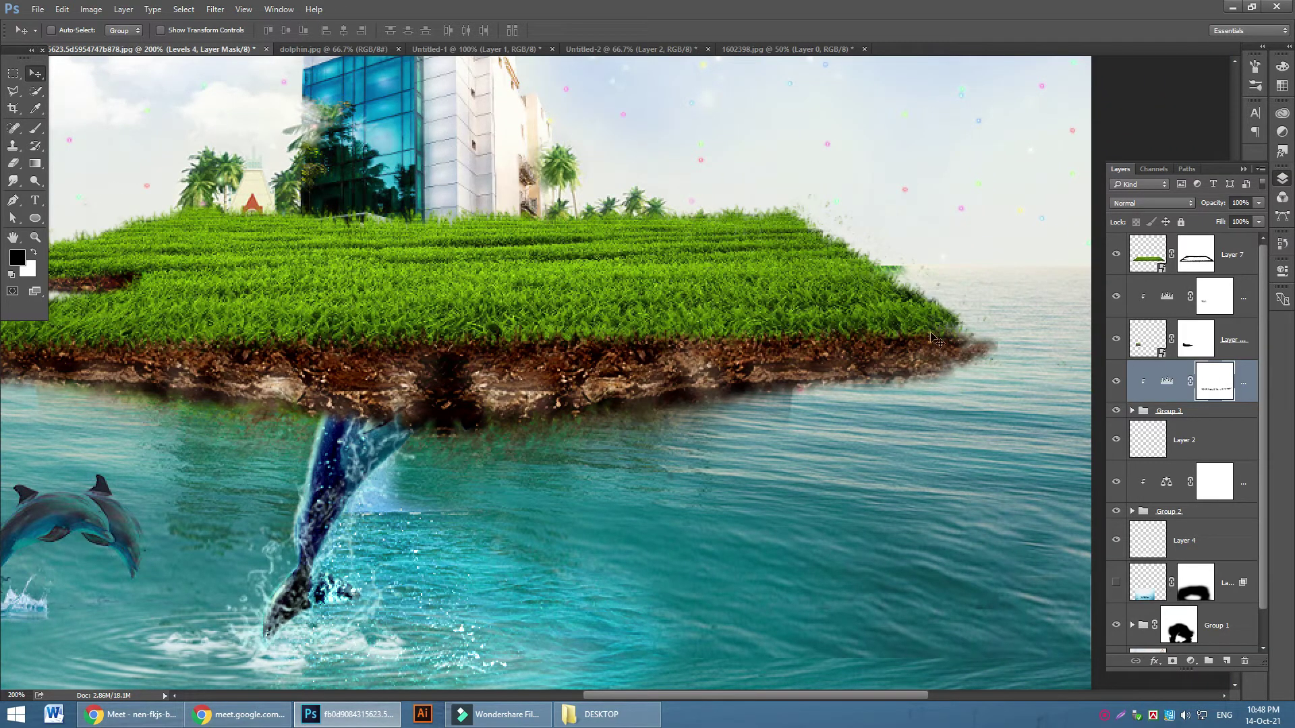
# Duplicate the top grass layer Layer 7 and shift the copy to the right
pyautogui.click(1235, 269)
pyautogui.click(1116, 254)
pyautogui.click(1116, 254)
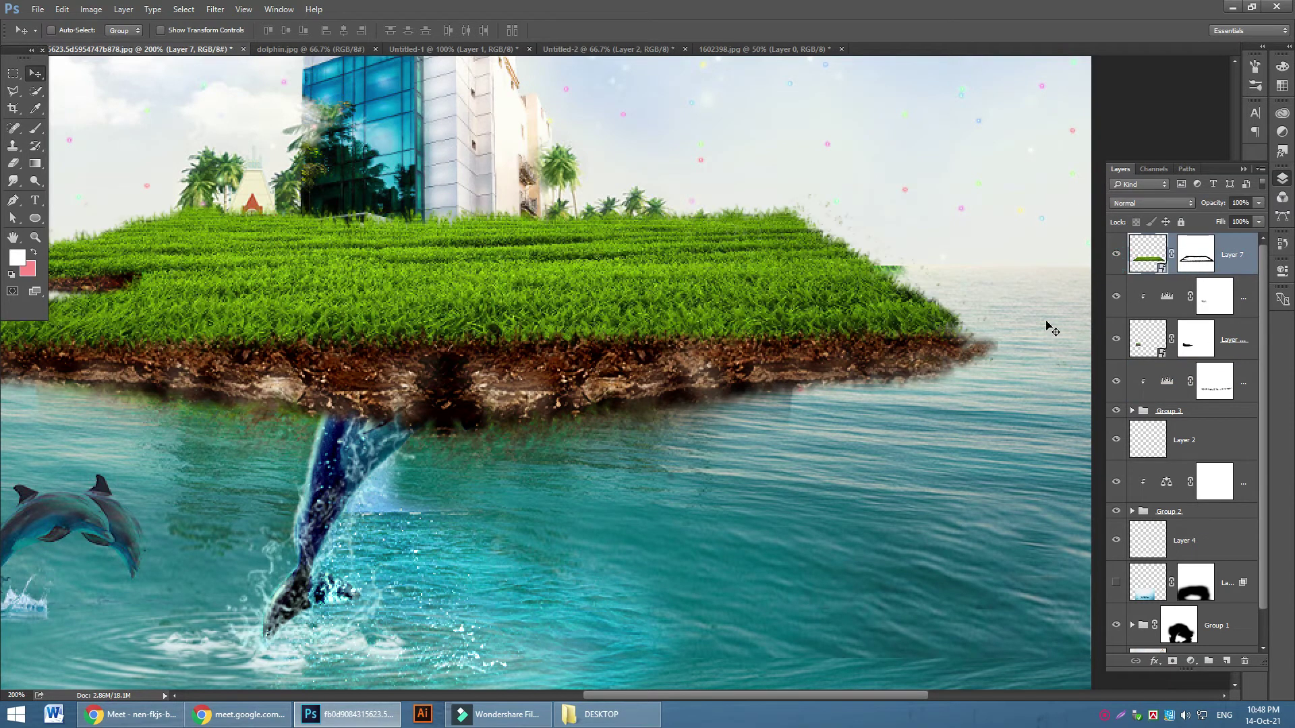
pyautogui.hotkey('ctrl', 'j')
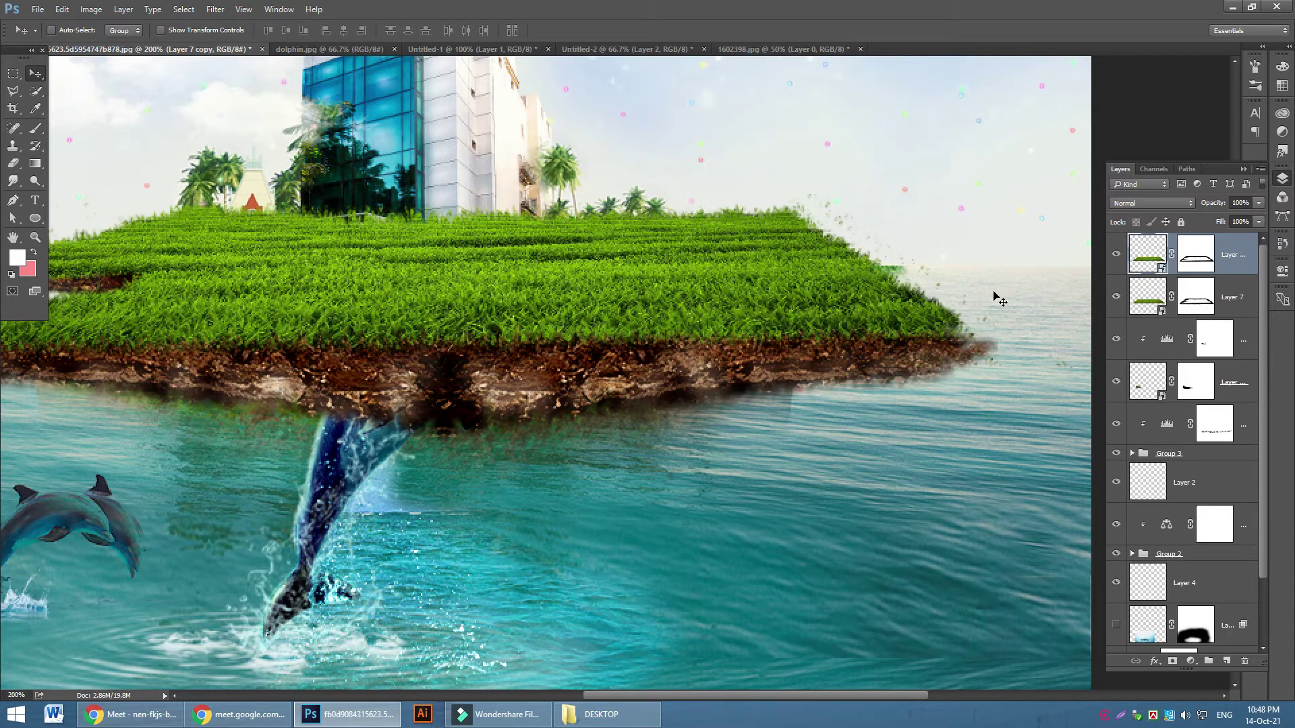
pyautogui.moveTo(782, 316); pyautogui.dragTo(934, 326)
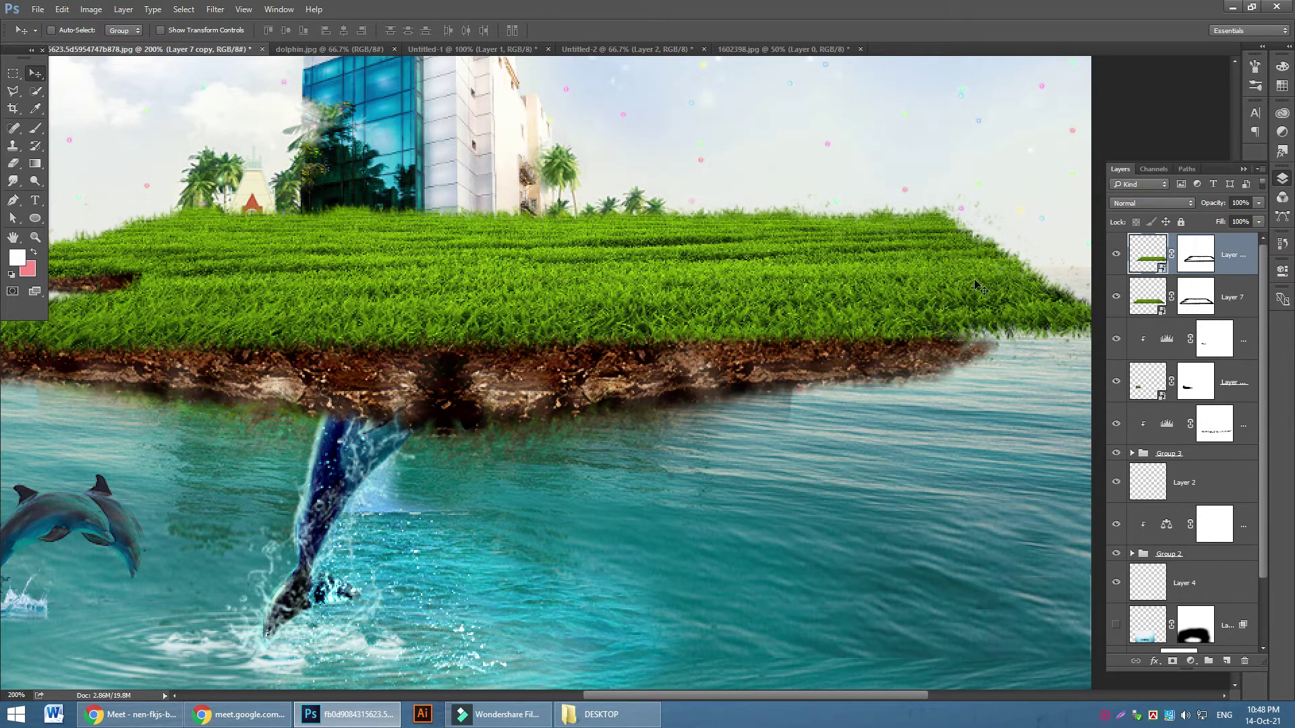
# Target the Layer 7 copy mask with a 30 px star brush at 100% opacity
pyautogui.click(1187, 274)
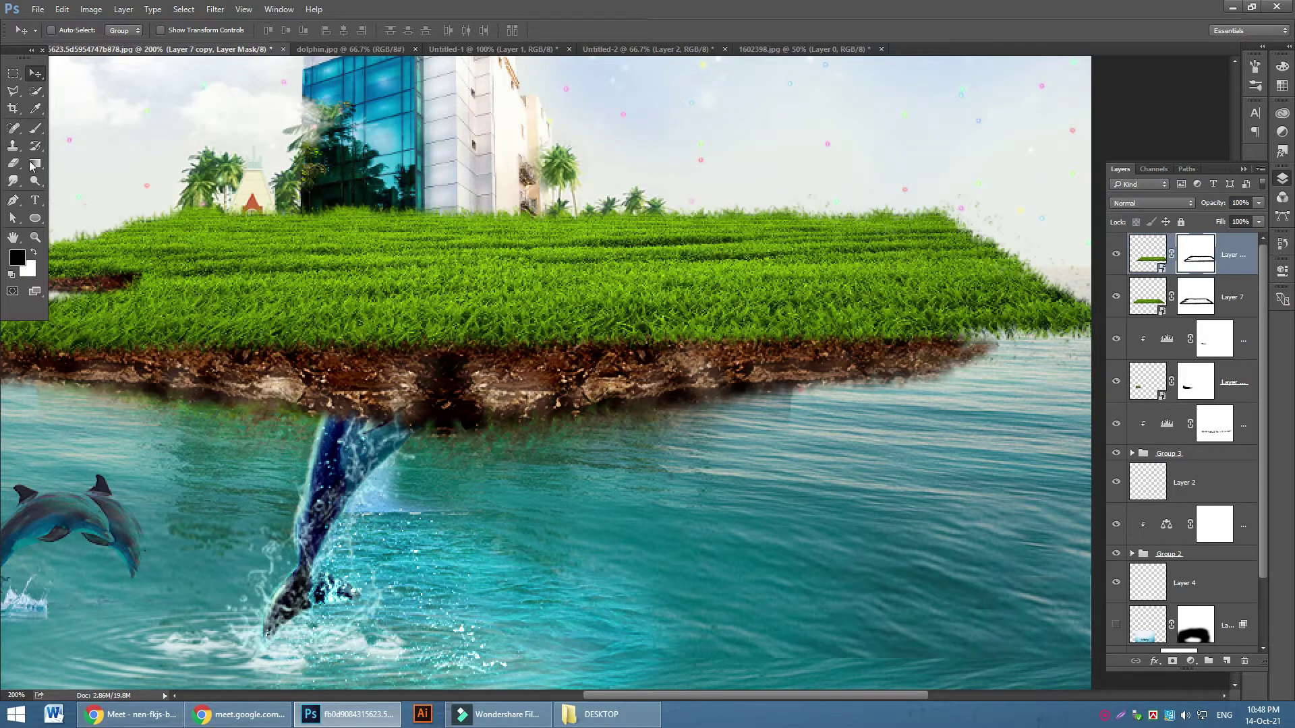
pyautogui.click(35, 128)
pyautogui.click(68, 30)
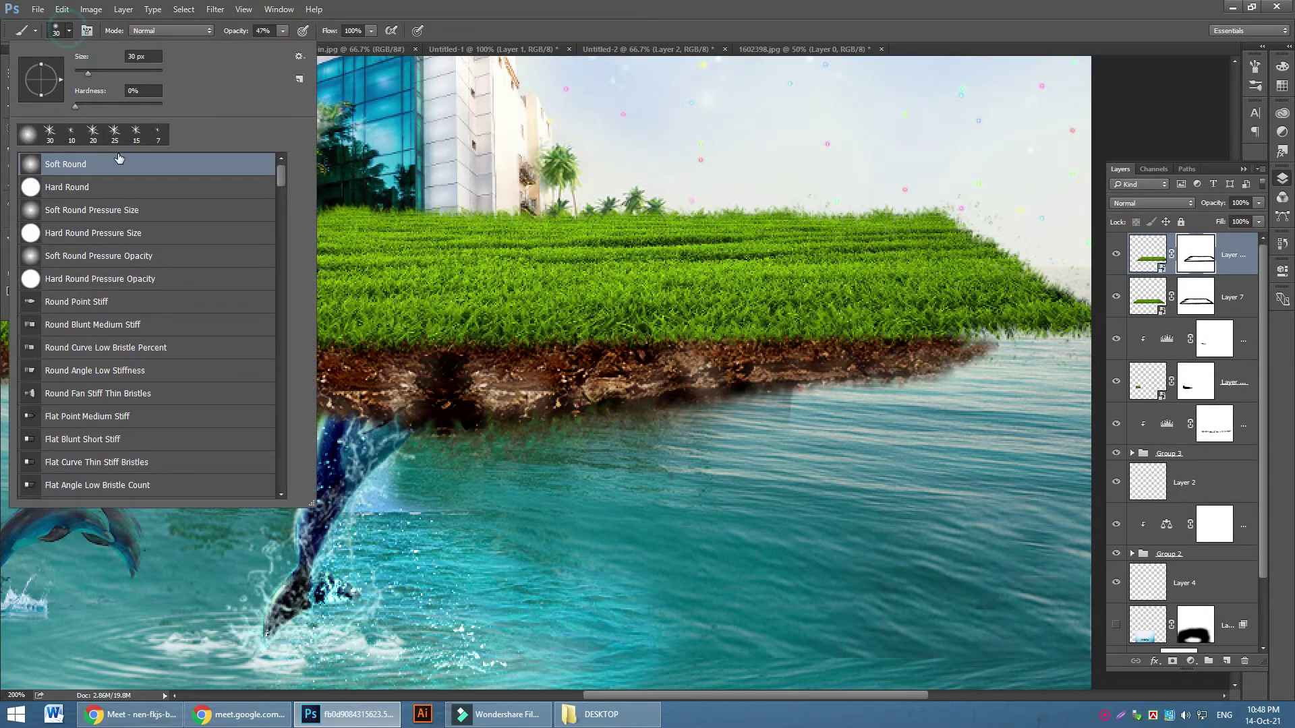
pyautogui.click(53, 138)
pyautogui.press('Return')
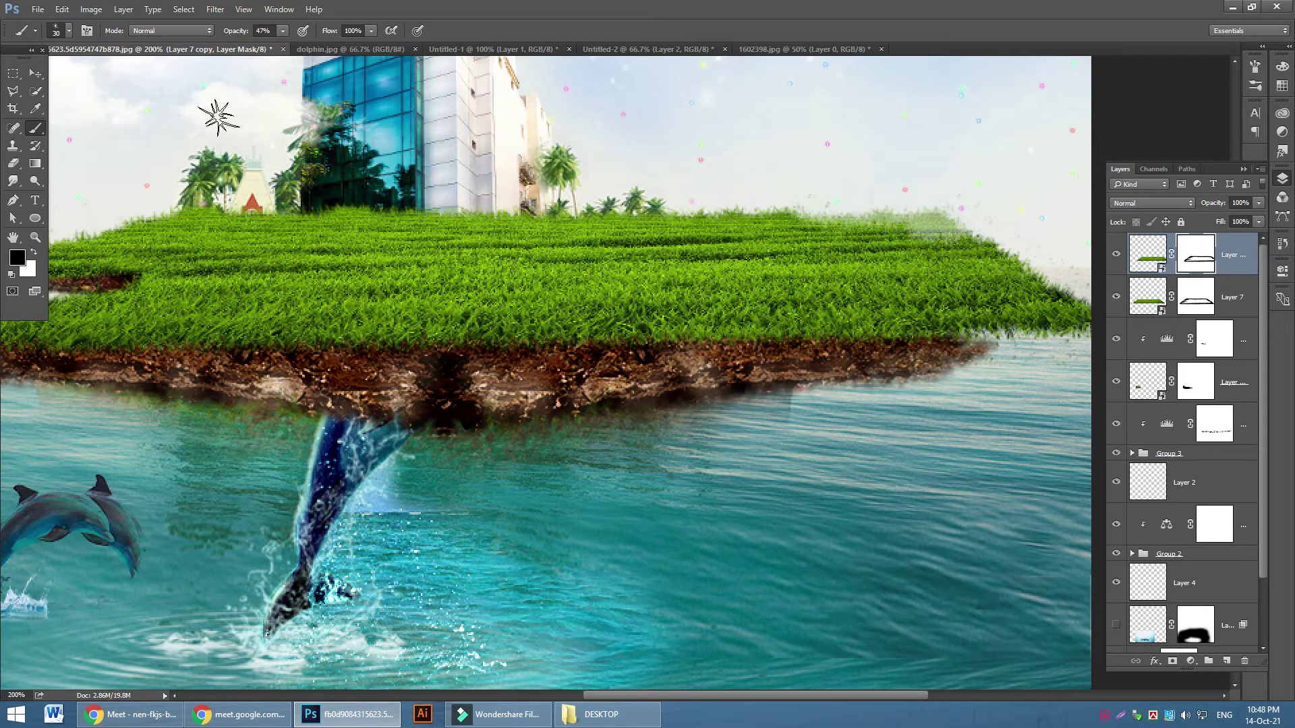
pyautogui.moveTo(283, 32); pyautogui.dragTo(317, 47)
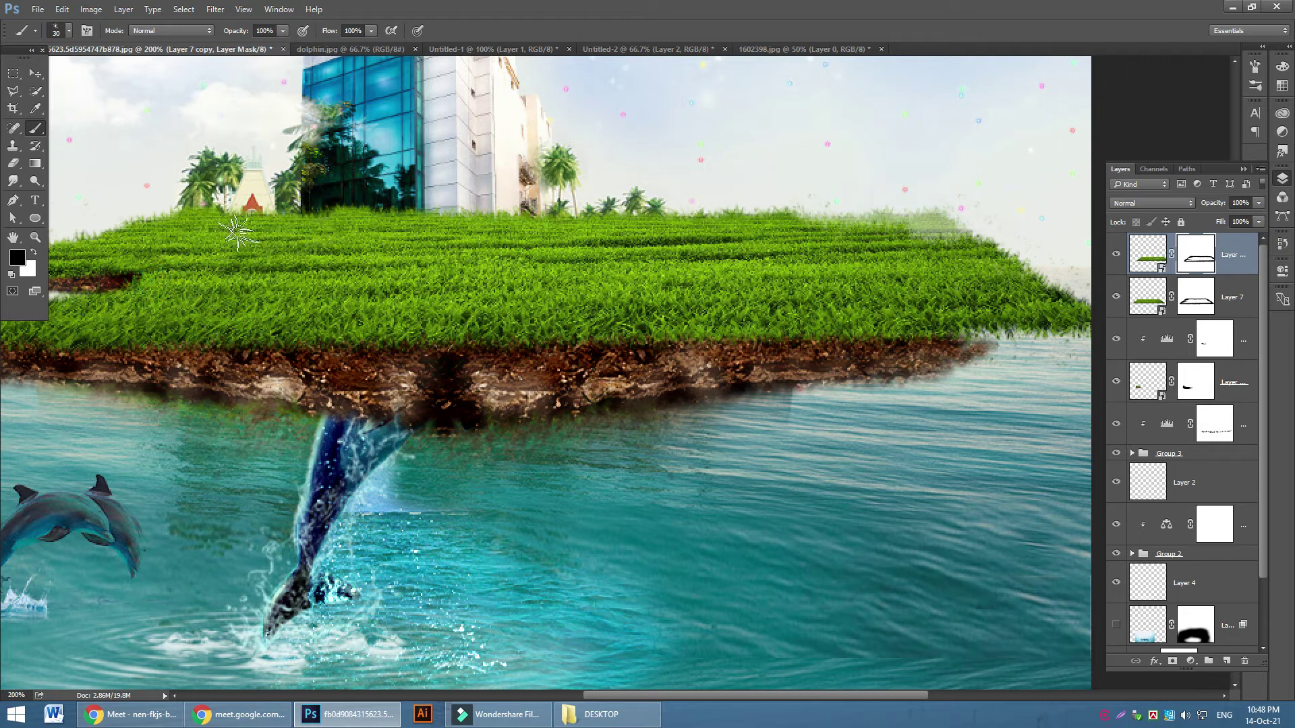
# Mask away faded, wispy grass along the copy's top-right edge, undoing and redoing strokes
pyautogui.moveTo(580, 209); pyautogui.dragTo(1032, 213)
pyautogui.moveTo(1005, 238)
pyautogui.mouseDown()
pyautogui.moveTo(1046, 254)
pyautogui.moveTo(911, 251)
pyautogui.moveTo(1058, 266)
pyautogui.moveTo(1089, 284)
pyautogui.moveTo(948, 260)
pyautogui.moveTo(938, 277)
pyautogui.moveTo(981, 284)
pyautogui.mouseUp()
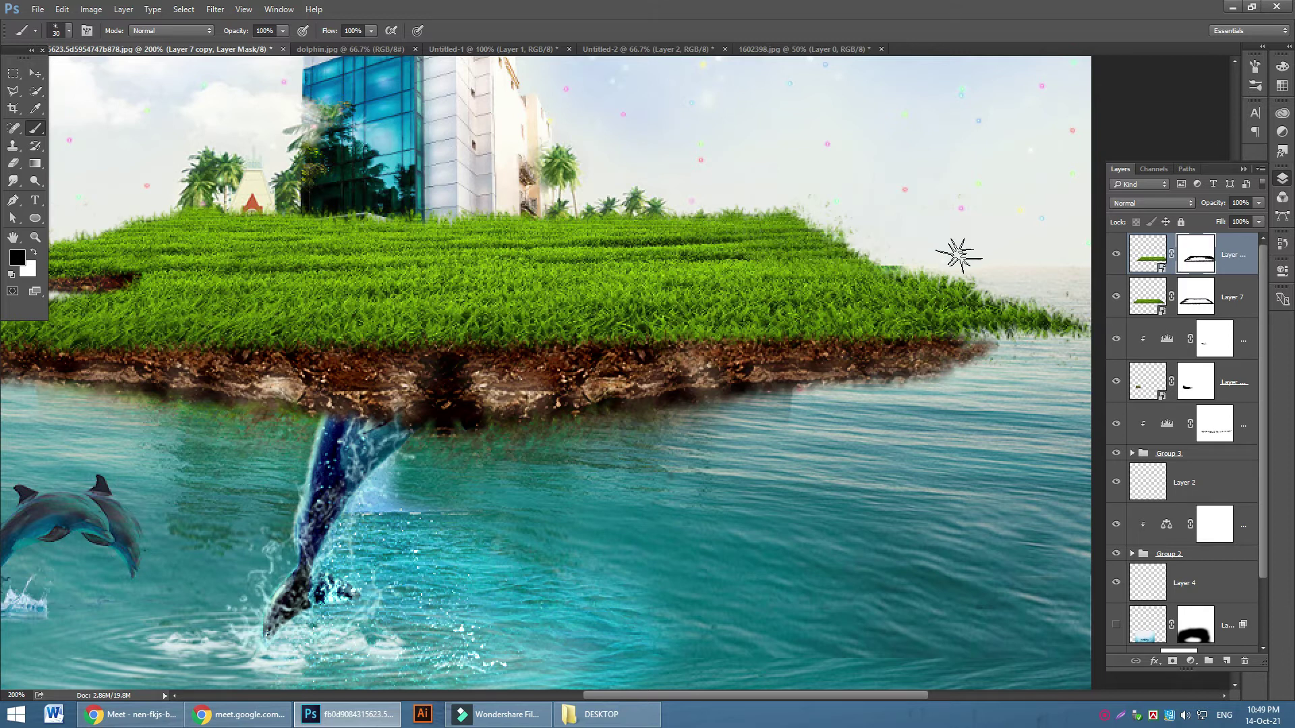
pyautogui.moveTo(920, 246); pyautogui.dragTo(931, 253)
pyautogui.hotkey('ctrl', 'alt', 'z')
pyautogui.hotkey('ctrl', 'alt', 'z')
pyautogui.hotkey('ctrl', 'alt', 'z')
pyautogui.hotkey('ctrl', 'alt', 'z')
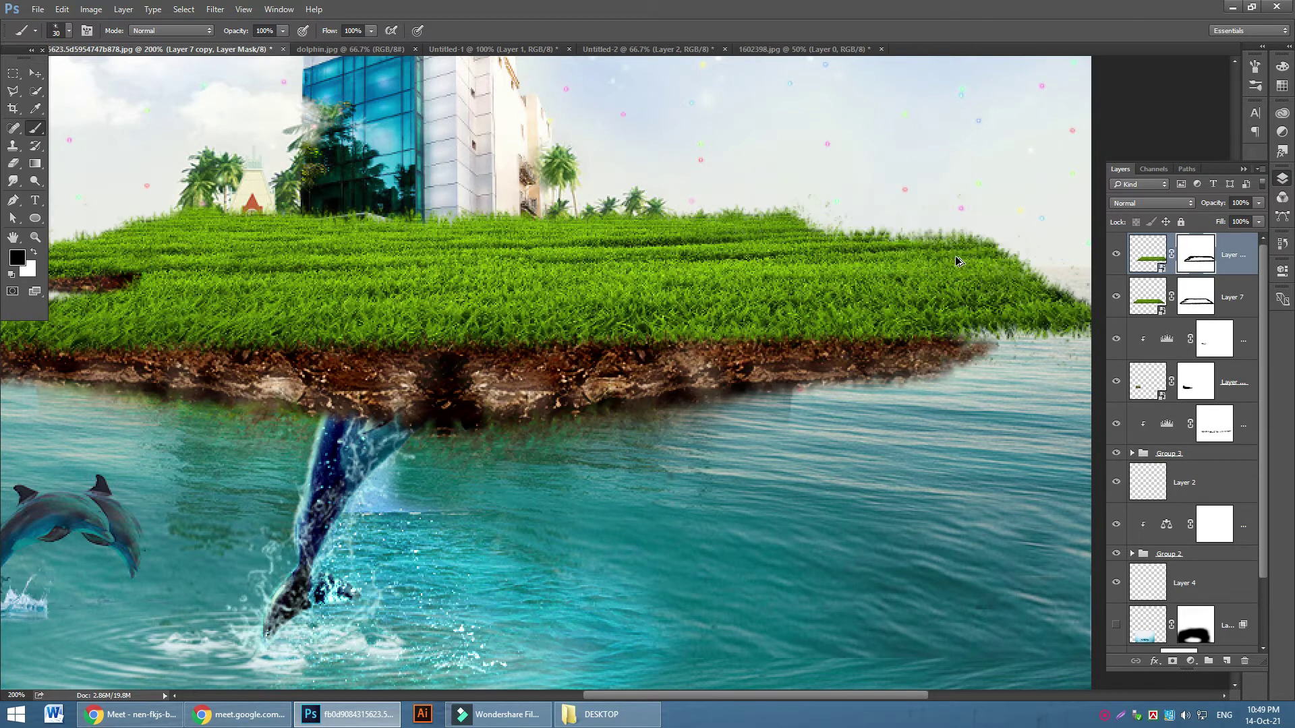
pyautogui.hotkey('ctrl', 'alt', 'z')
pyautogui.hotkey('ctrl', 'alt', 'z')
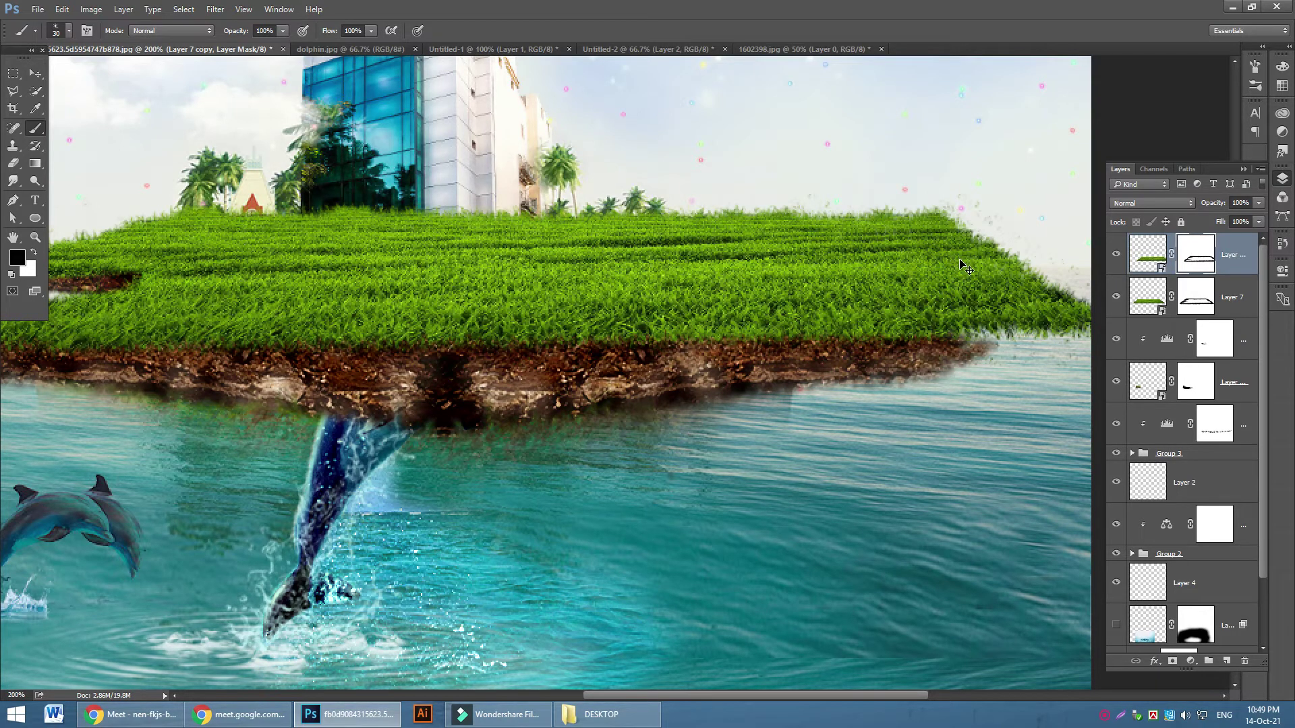
pyautogui.hotkey('ctrl', 'alt', 'z')
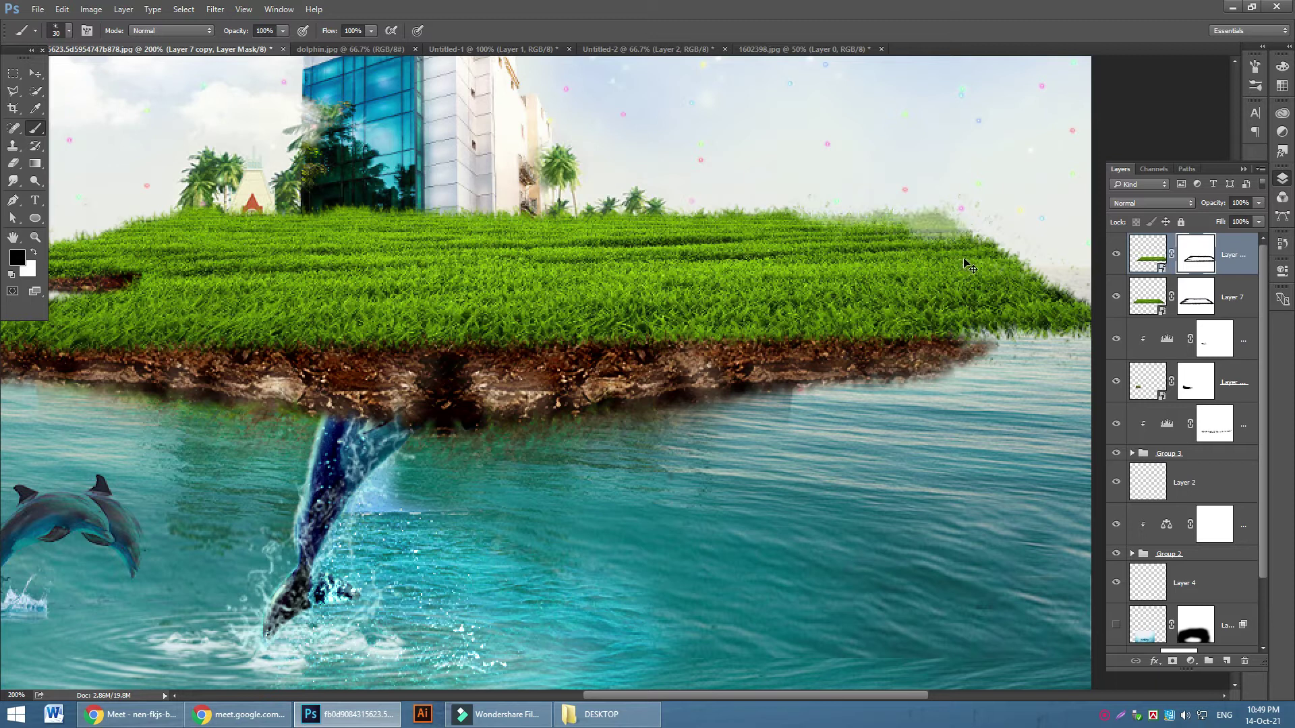
pyautogui.hotkey('ctrl', 'shift', 'z')
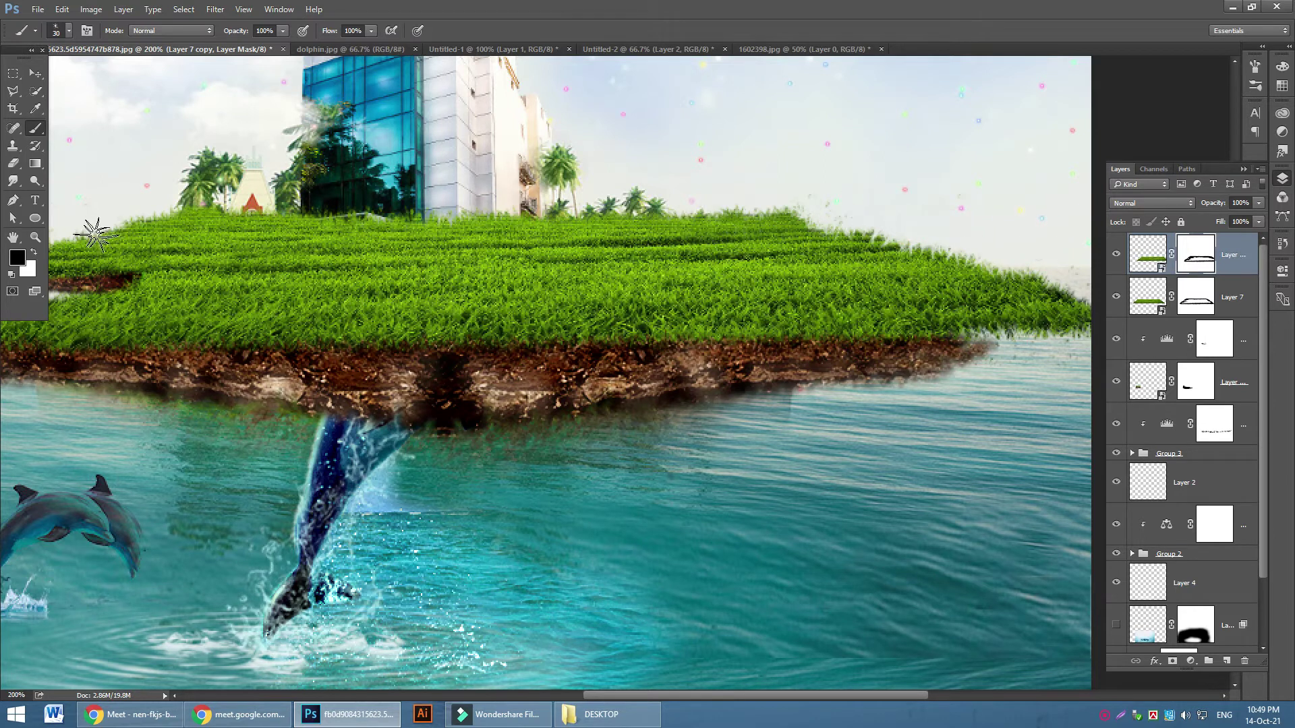
pyautogui.click(34, 253)
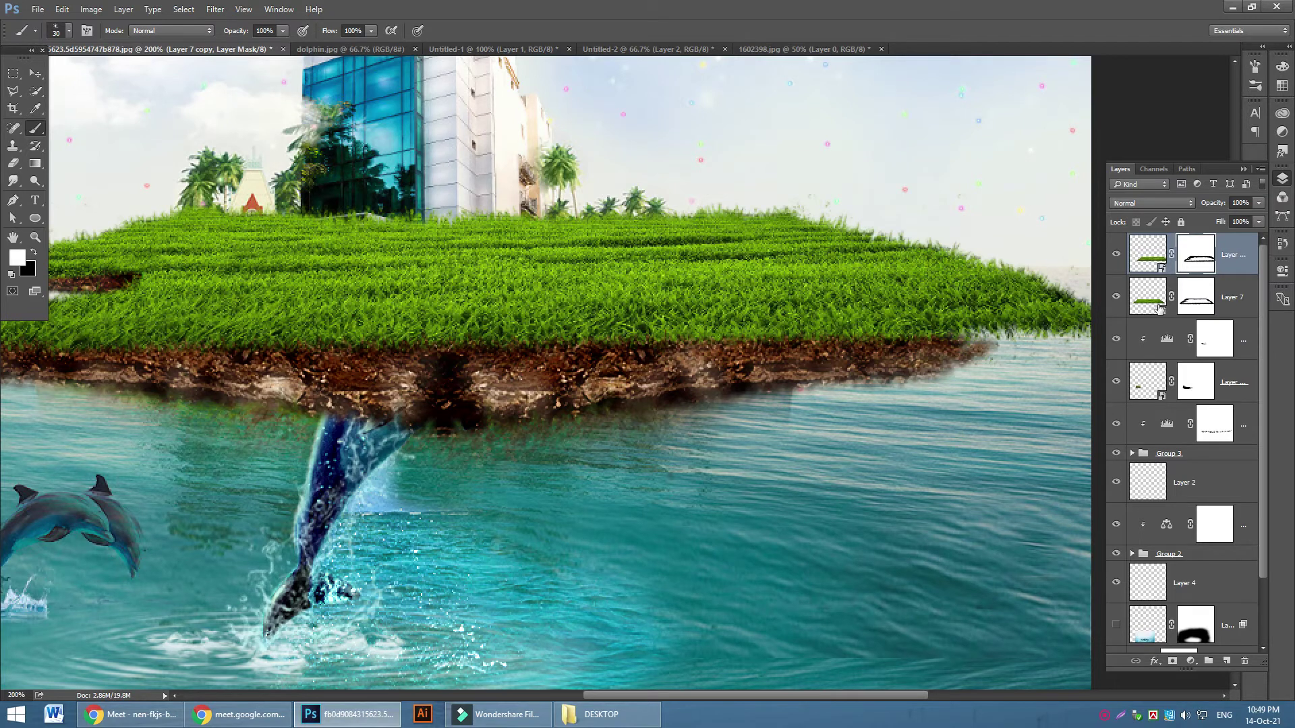
# Compare the Levels adjustment and Group 3 on and off, then expand Group 3 to check its soil layers
pyautogui.scroll(-2, 1224, 389)
pyautogui.click(1116, 345)
pyautogui.click(1116, 345)
pyautogui.click(1116, 346)
pyautogui.click(1116, 345)
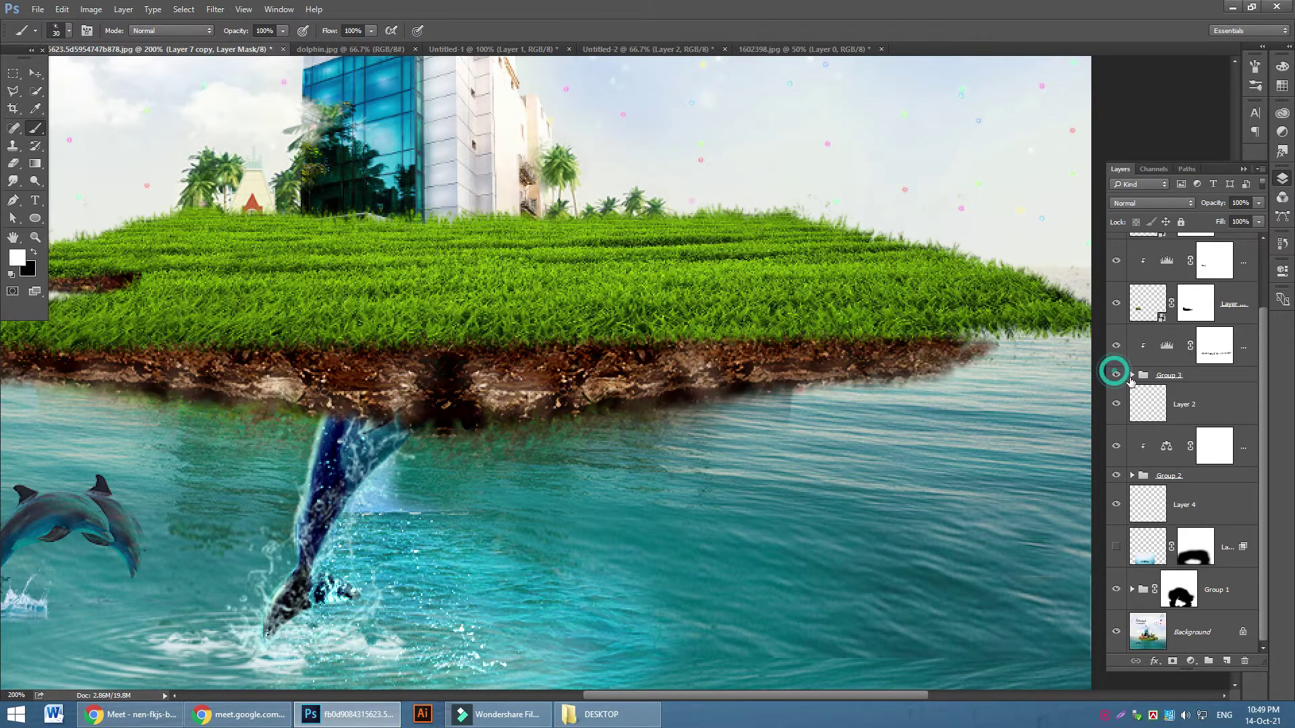
pyautogui.click(1132, 374)
pyautogui.click(1214, 447)
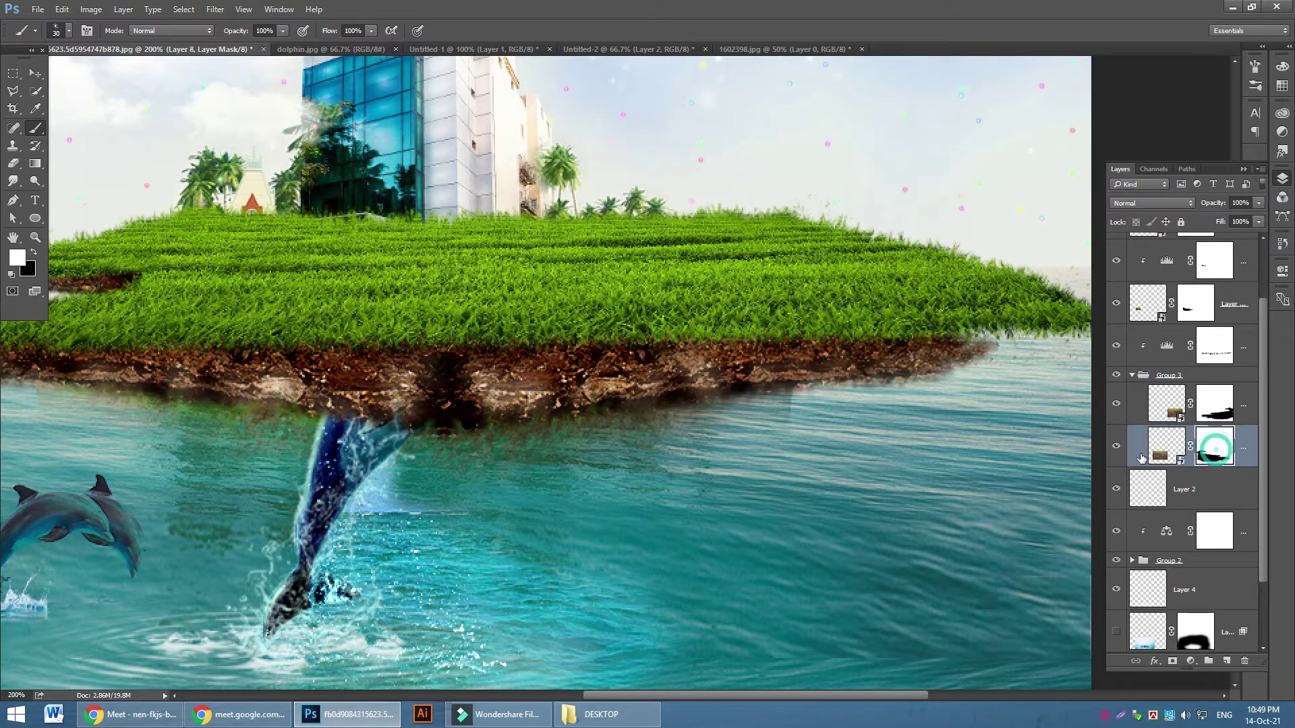
pyautogui.click(1116, 446)
pyautogui.click(1116, 446)
pyautogui.click(1116, 404)
pyautogui.click(1116, 403)
# Stretch Layer 8 copy 2 to 126.20% width so the soil reaches the island's right tip
pyautogui.click(1246, 409)
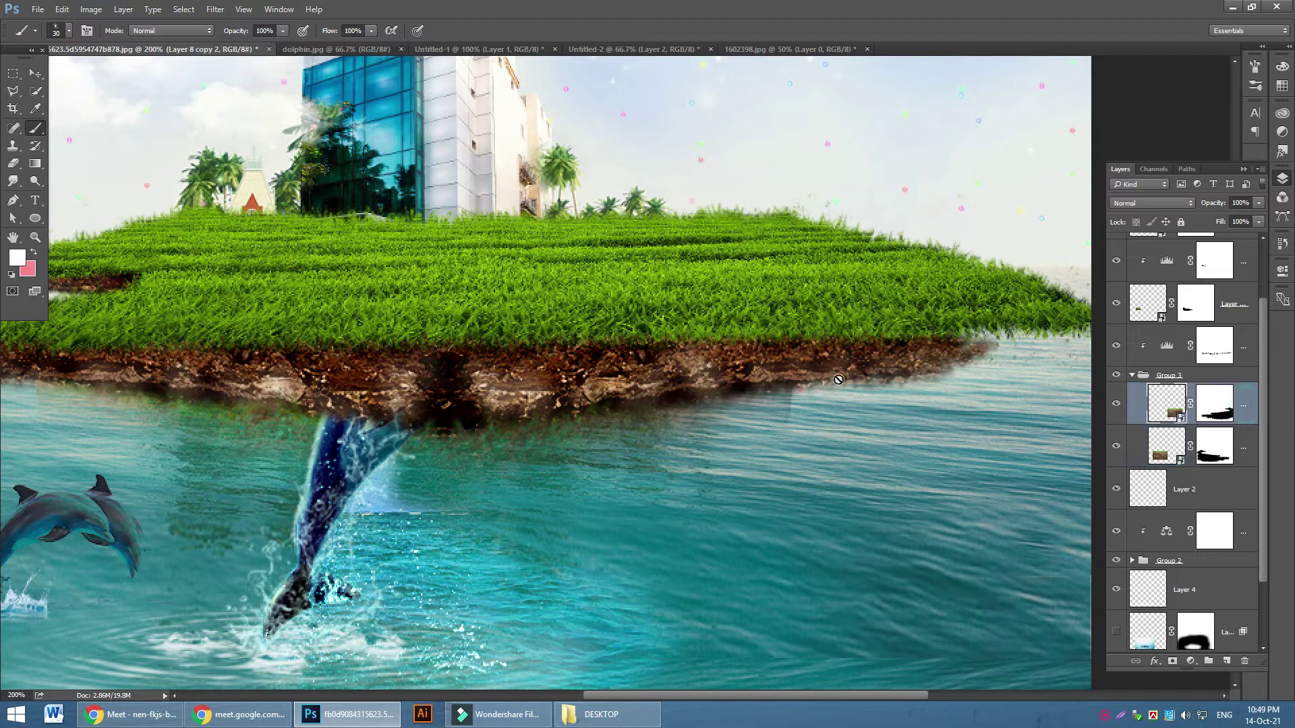
pyautogui.click(32, 74)
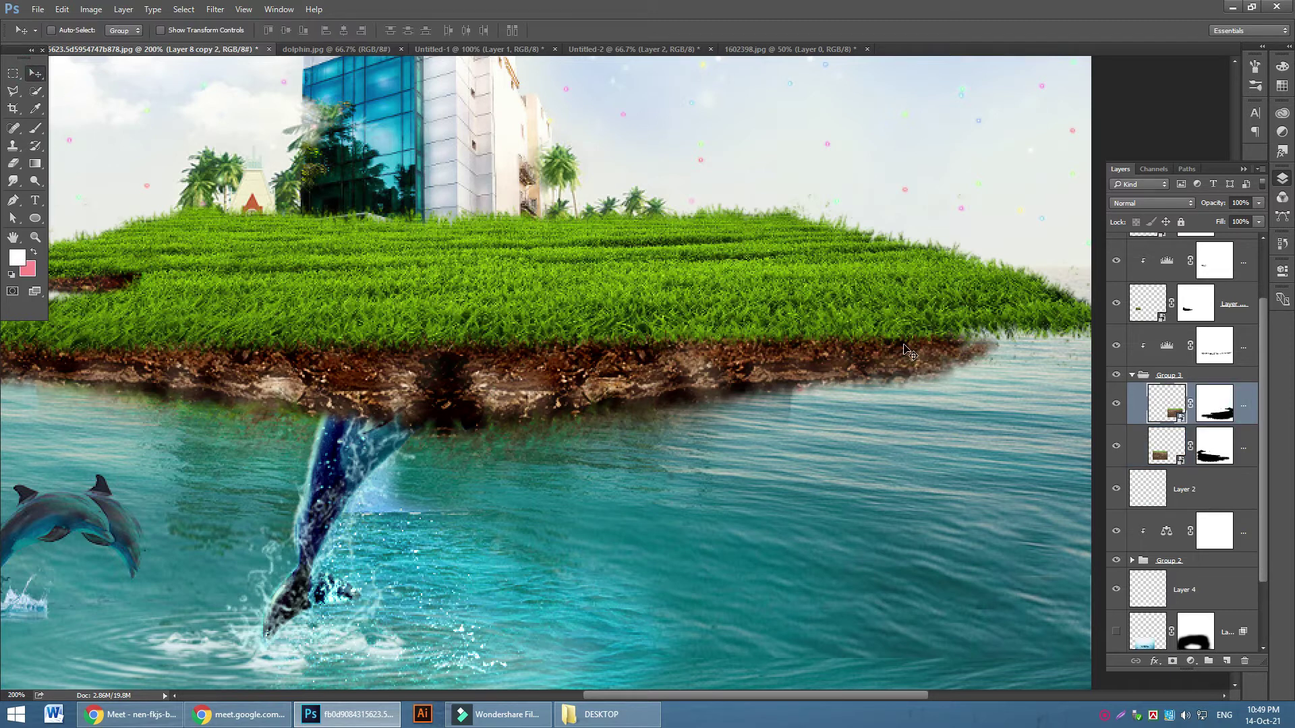
pyautogui.hotkey('ctrl', '-')
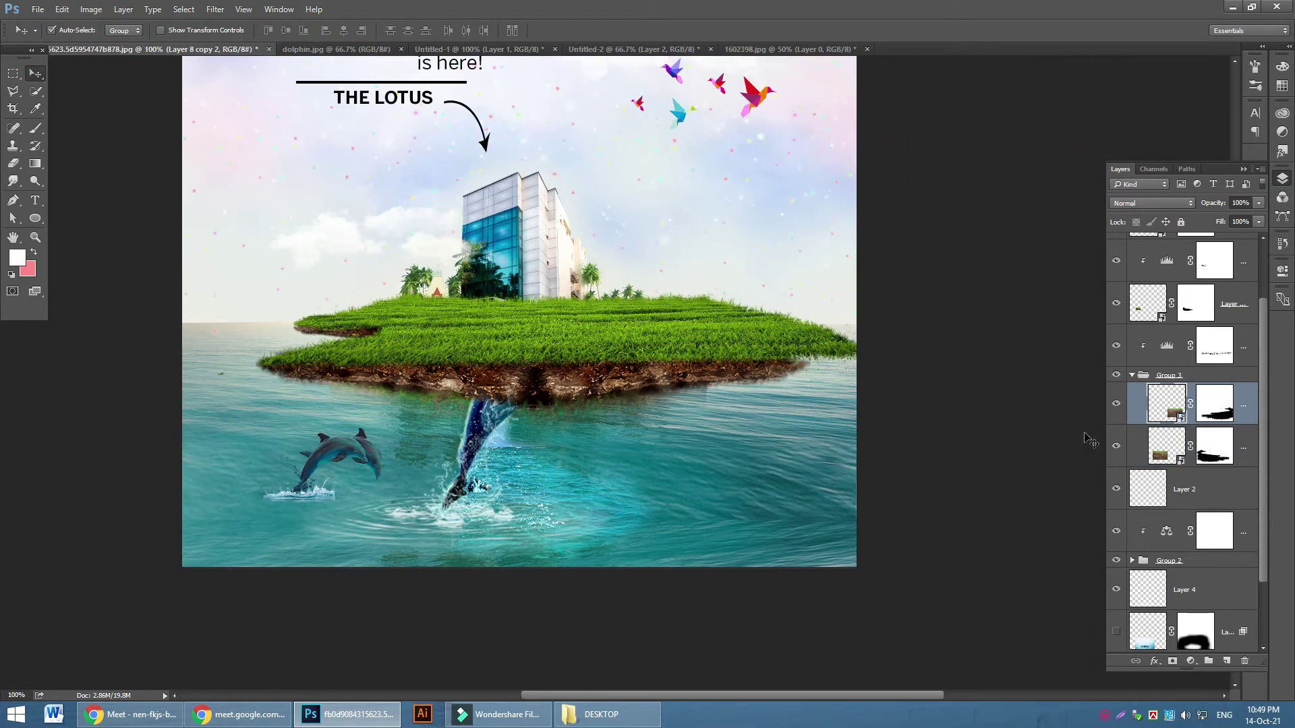
pyautogui.hotkey('ctrl', 't')
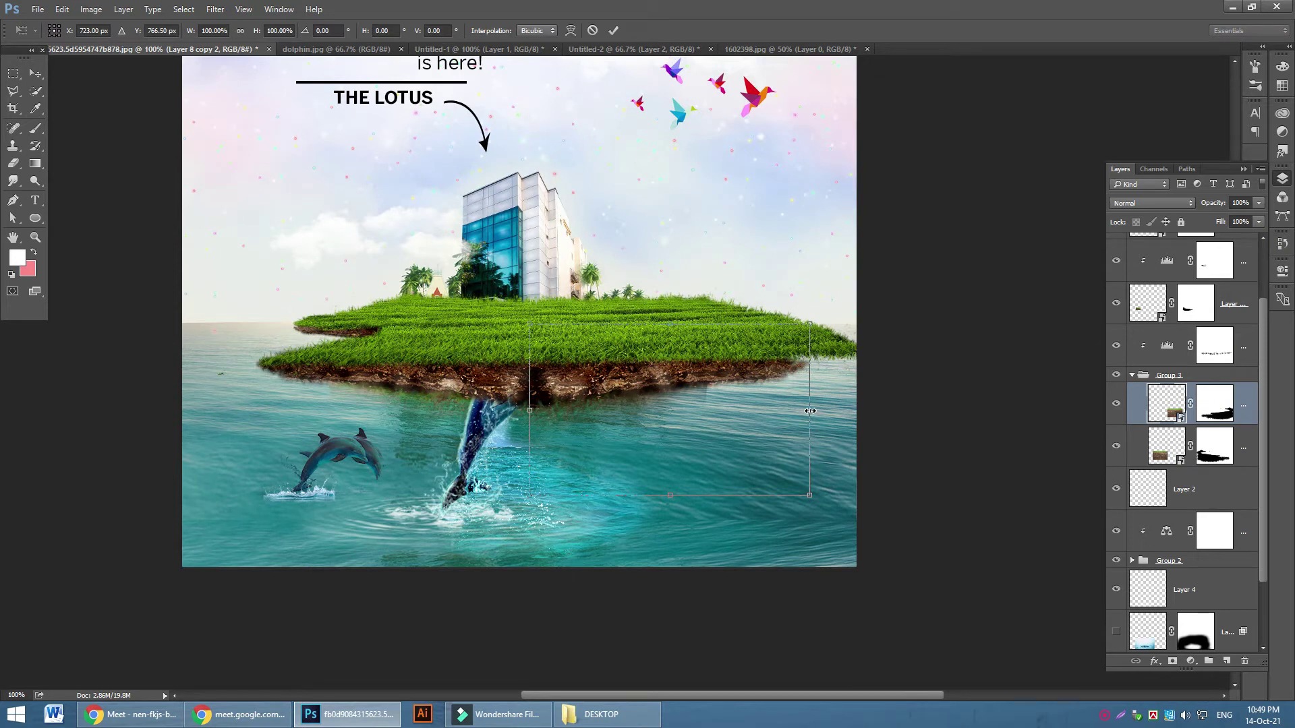
pyautogui.moveTo(811, 411); pyautogui.dragTo(884, 409)
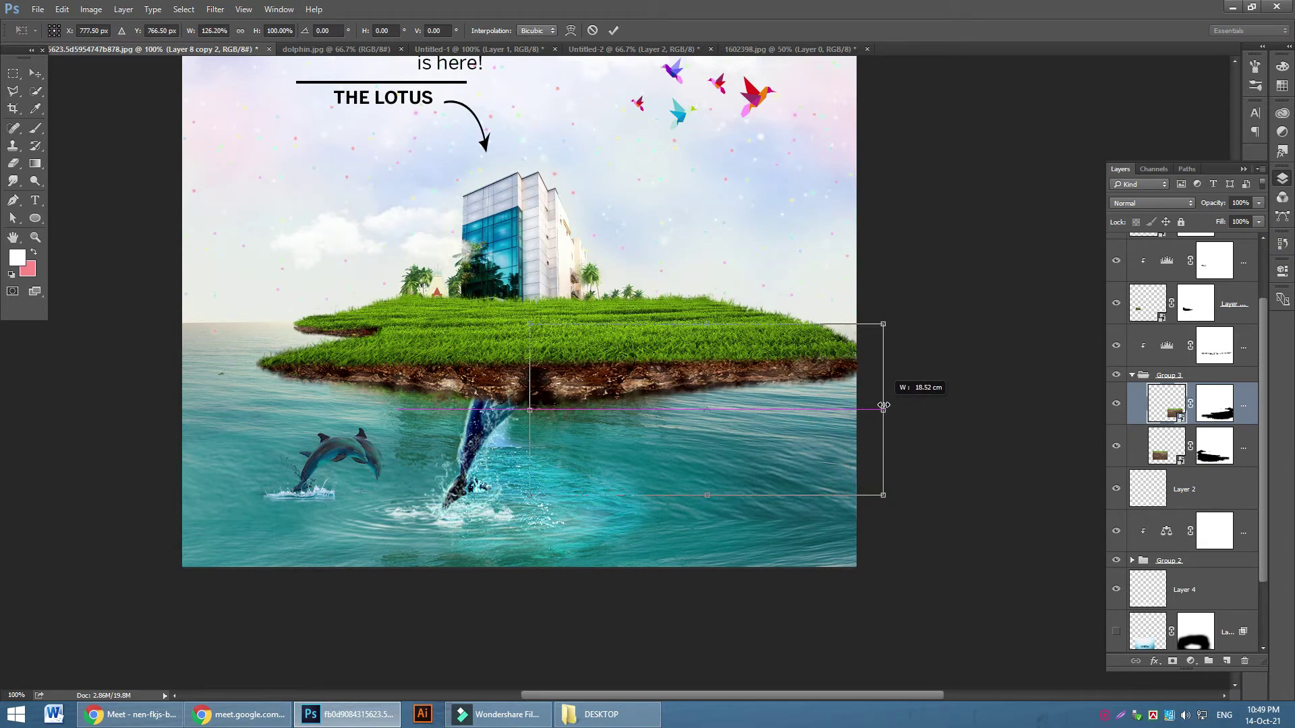
pyautogui.click(613, 30)
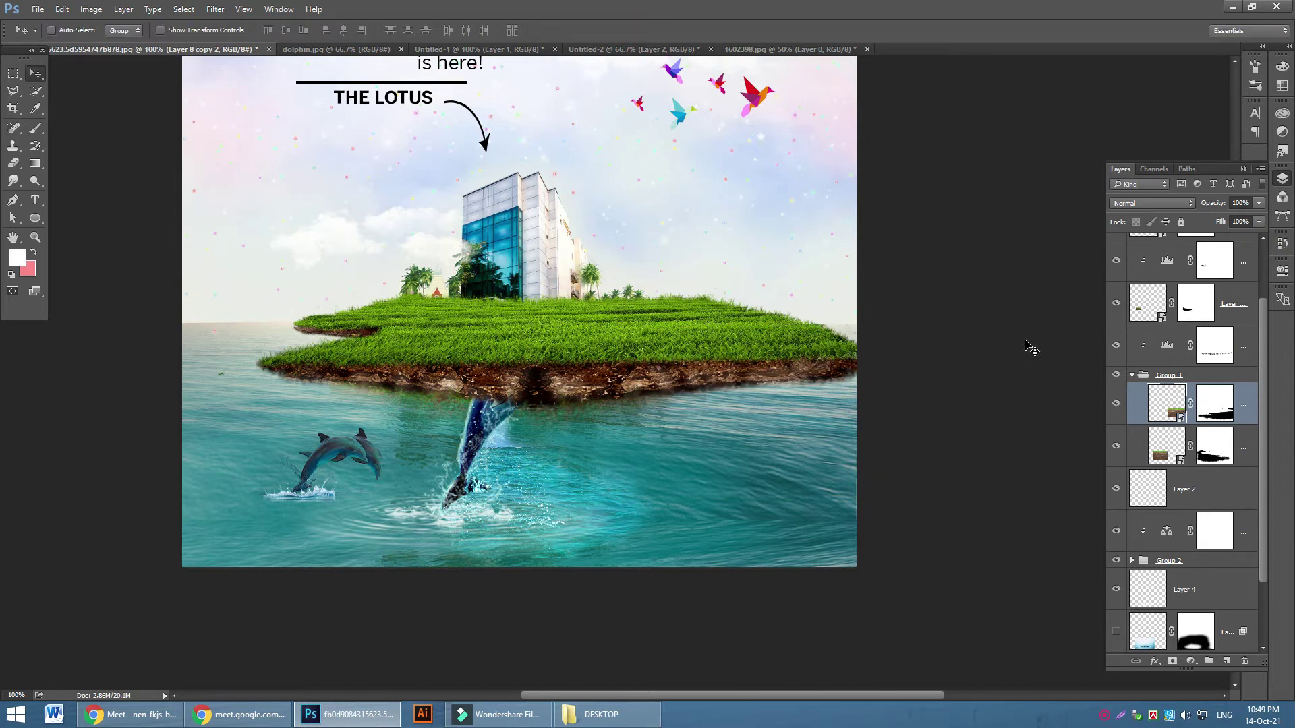
pyautogui.hotkey('ctrl', '+')
pyautogui.hotkey('ctrl', '+')
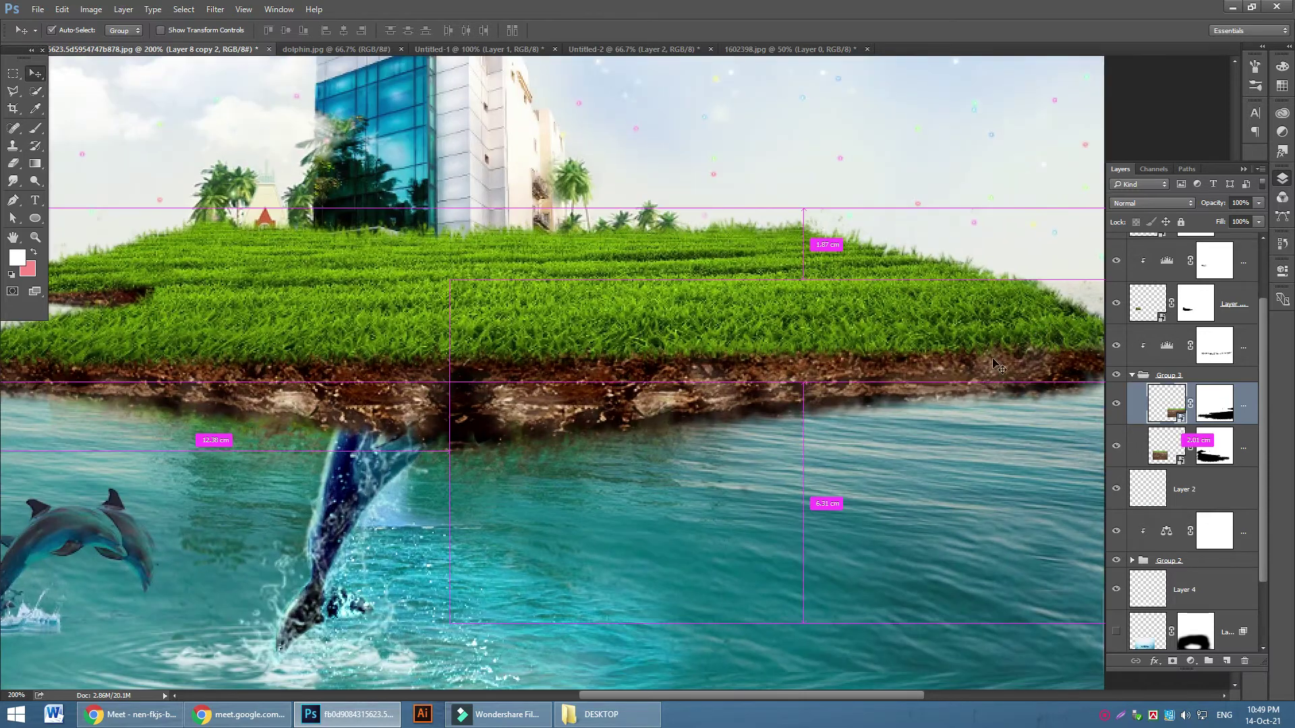
# Collapse Group 3 and compare the soil with its Levels adjustment hidden and shown
pyautogui.hotkey('ctrl', '-')
pyautogui.scroll(2, 849, 401)
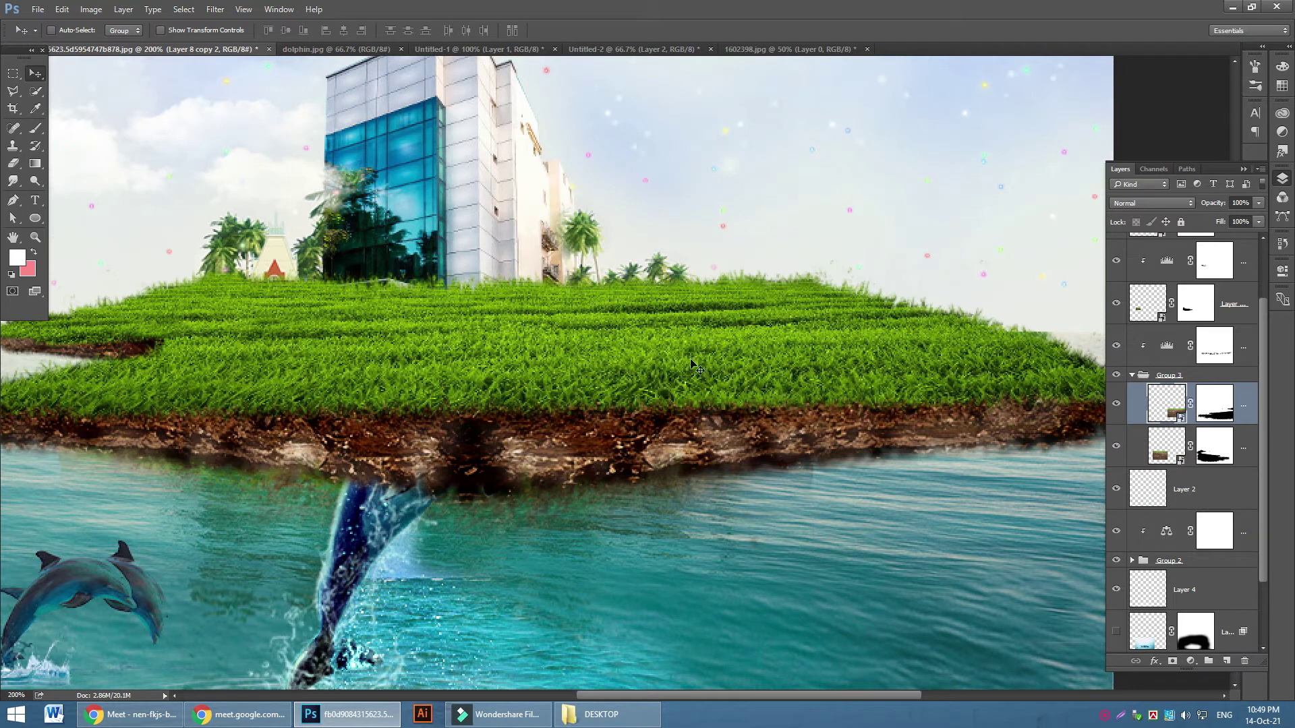
pyautogui.click(1133, 375)
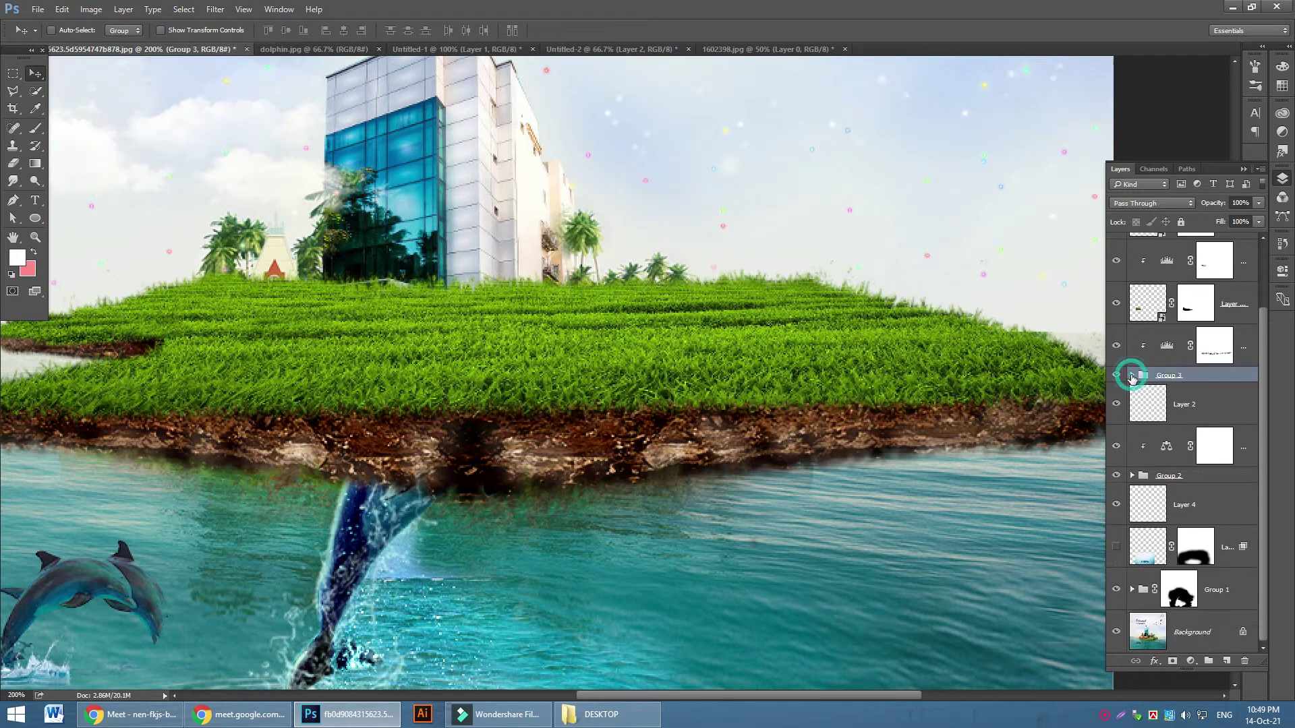
pyautogui.click(1117, 348)
pyautogui.click(1117, 349)
pyautogui.scroll(2, 1117, 343)
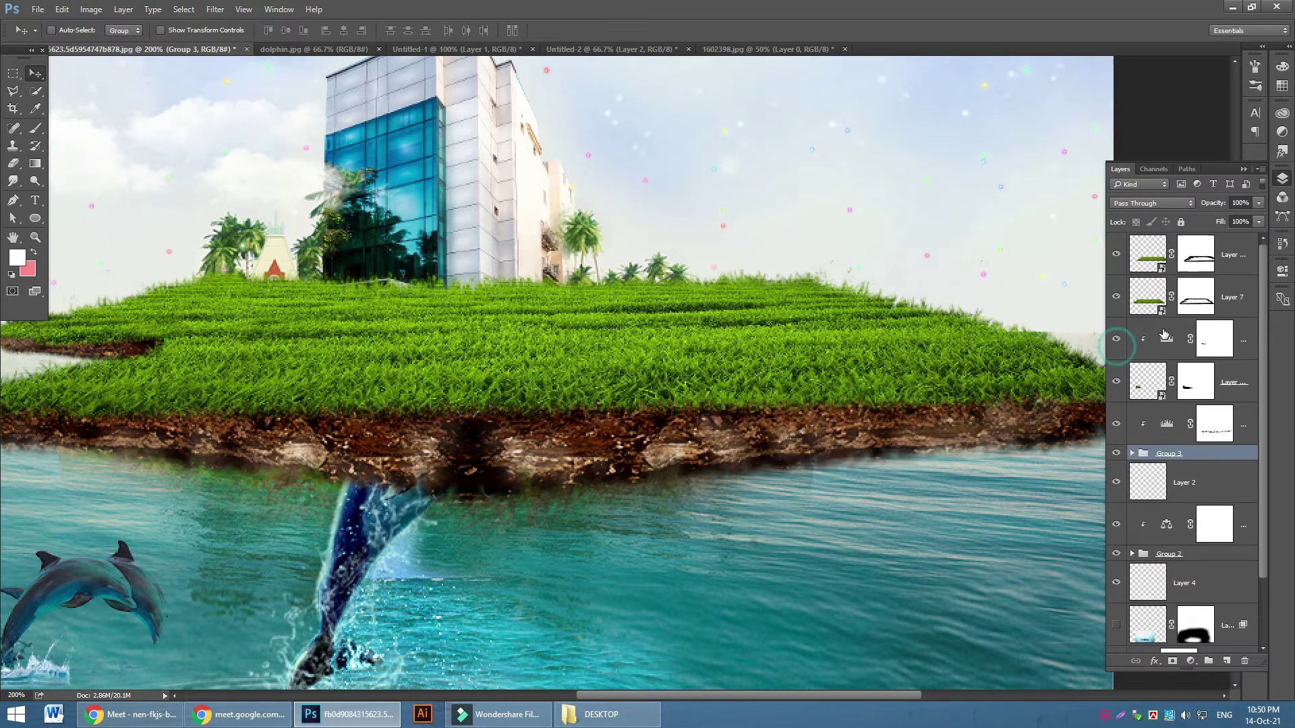
# Make Layer 7 visible and group it with Layer 7 copy into Group 4
pyautogui.click(1116, 300)
pyautogui.click(1231, 255)
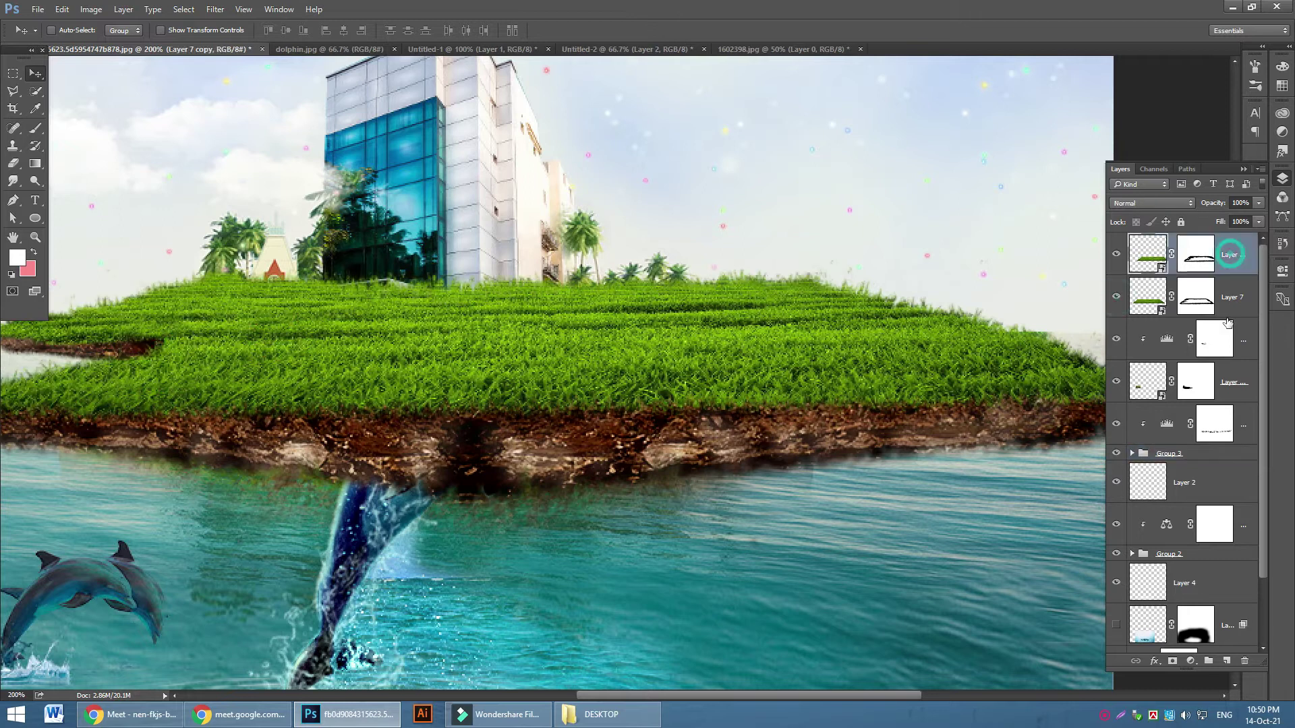
pyautogui.click(1237, 298)
pyautogui.click(1243, 255)
pyautogui.keyDown('ctrl'); pyautogui.click(1234, 299); pyautogui.keyUp('ctrl')
pyautogui.hotkey('ctrl', 'g')
pyautogui.click(1117, 241)
pyautogui.click(1117, 241)
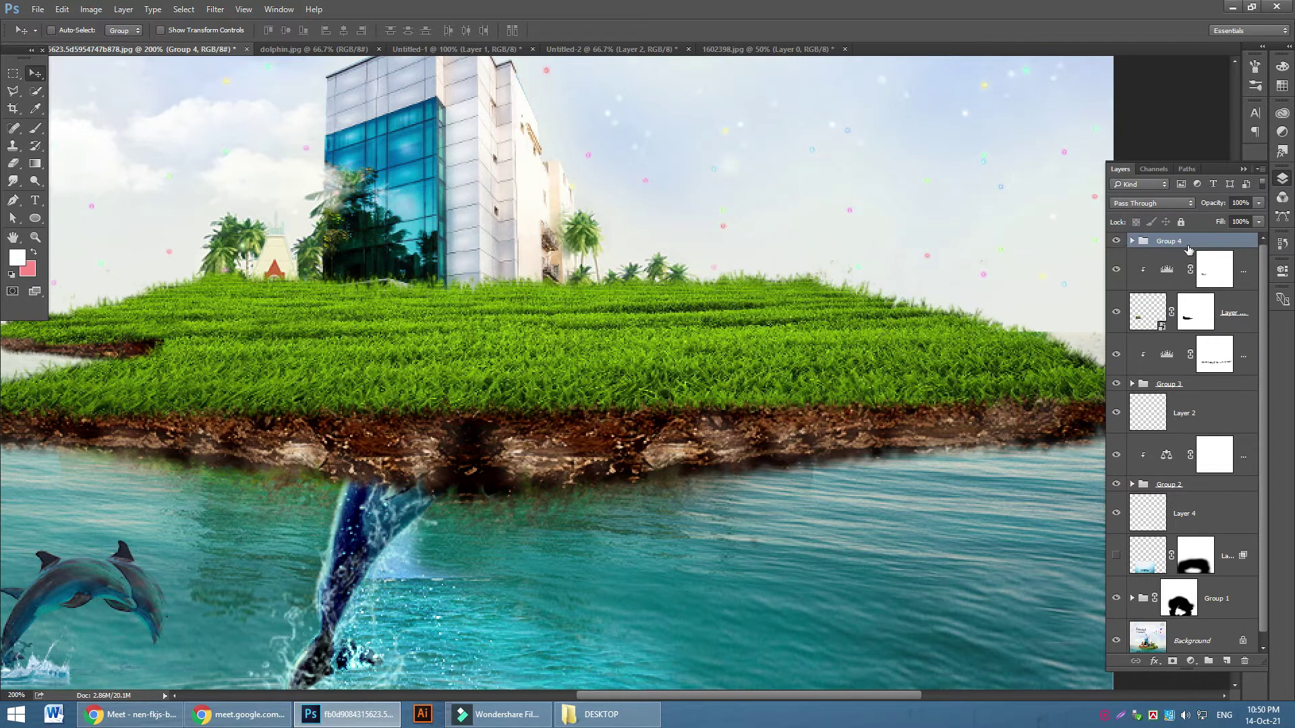
# Add a Levels adjustment clipped to Group 4 with the white point lowered to 199
pyautogui.click(1190, 663)
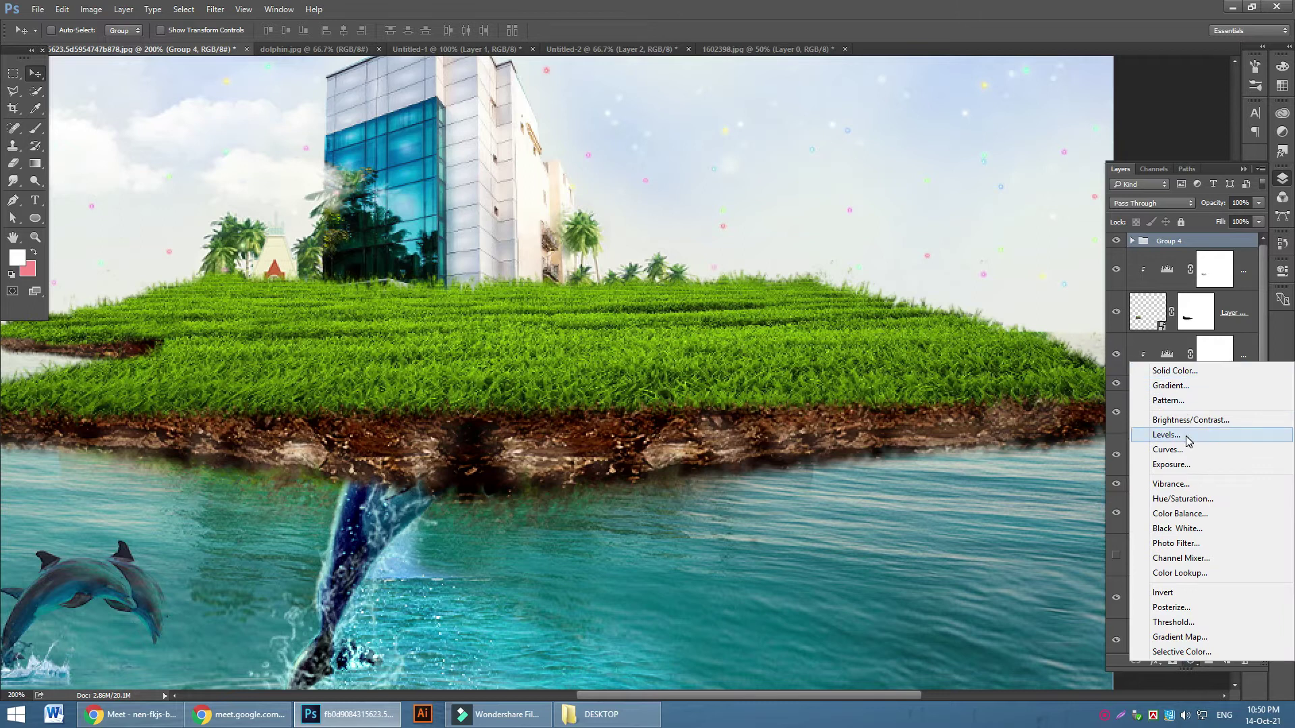
pyautogui.click(1187, 441)
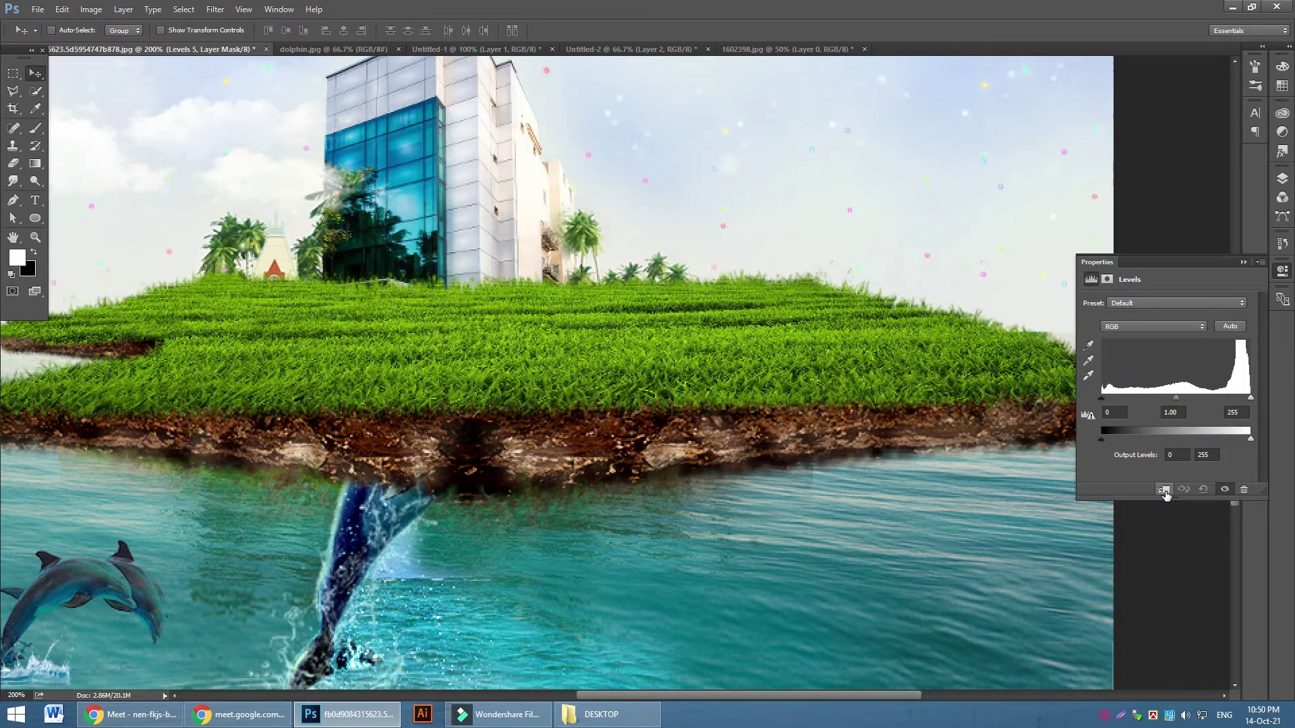
pyautogui.click(1164, 490)
pyautogui.moveTo(1248, 399); pyautogui.dragTo(1154, 400)
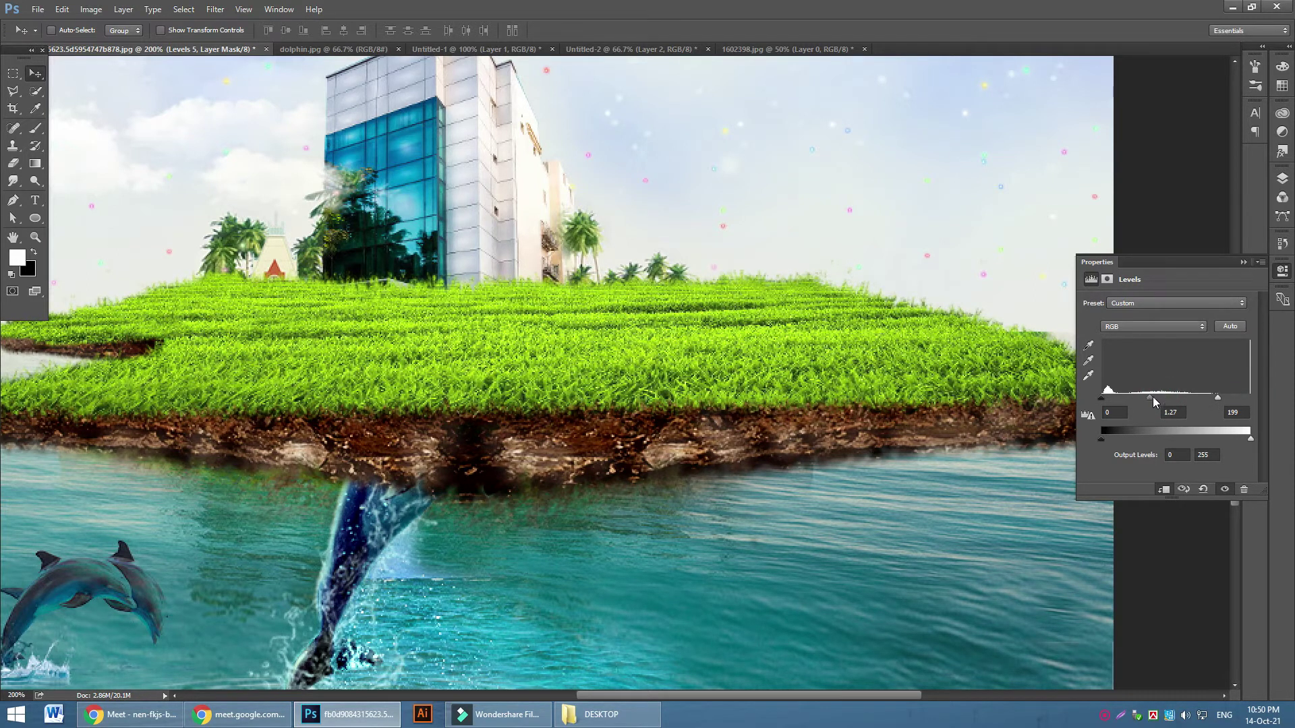
pyautogui.click(1238, 263)
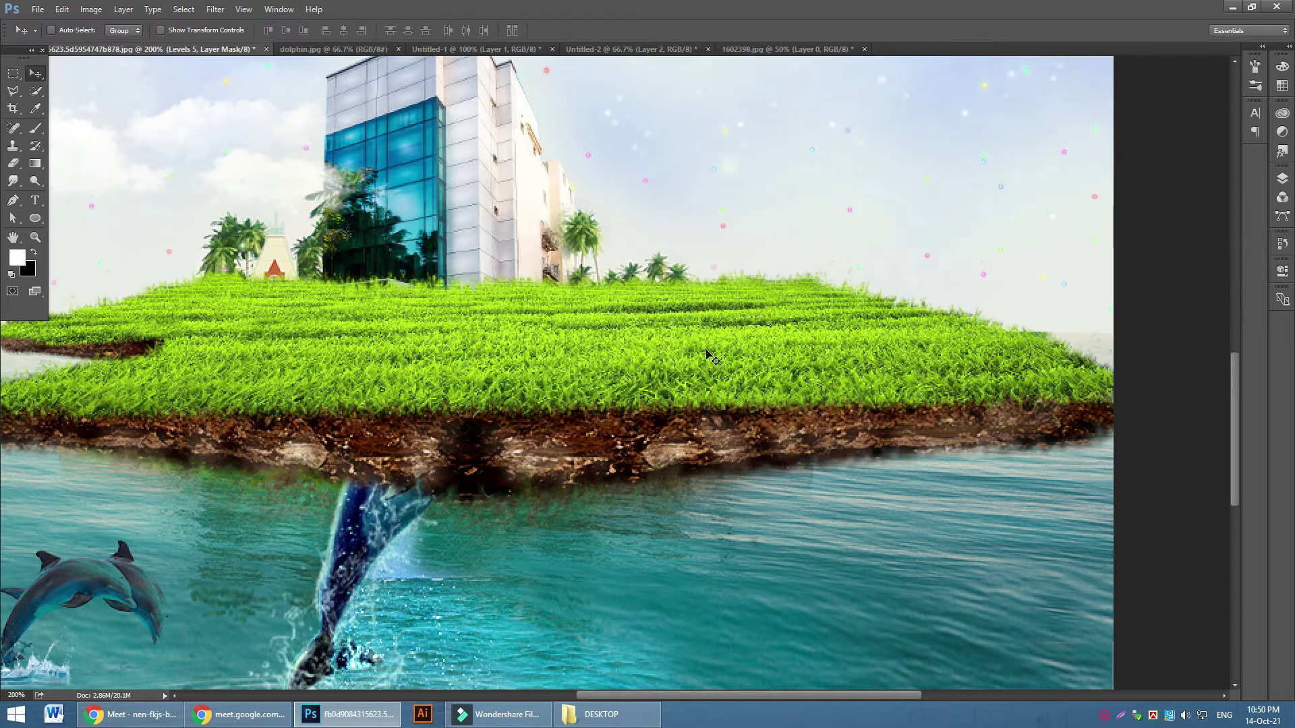
pyautogui.click(1283, 179)
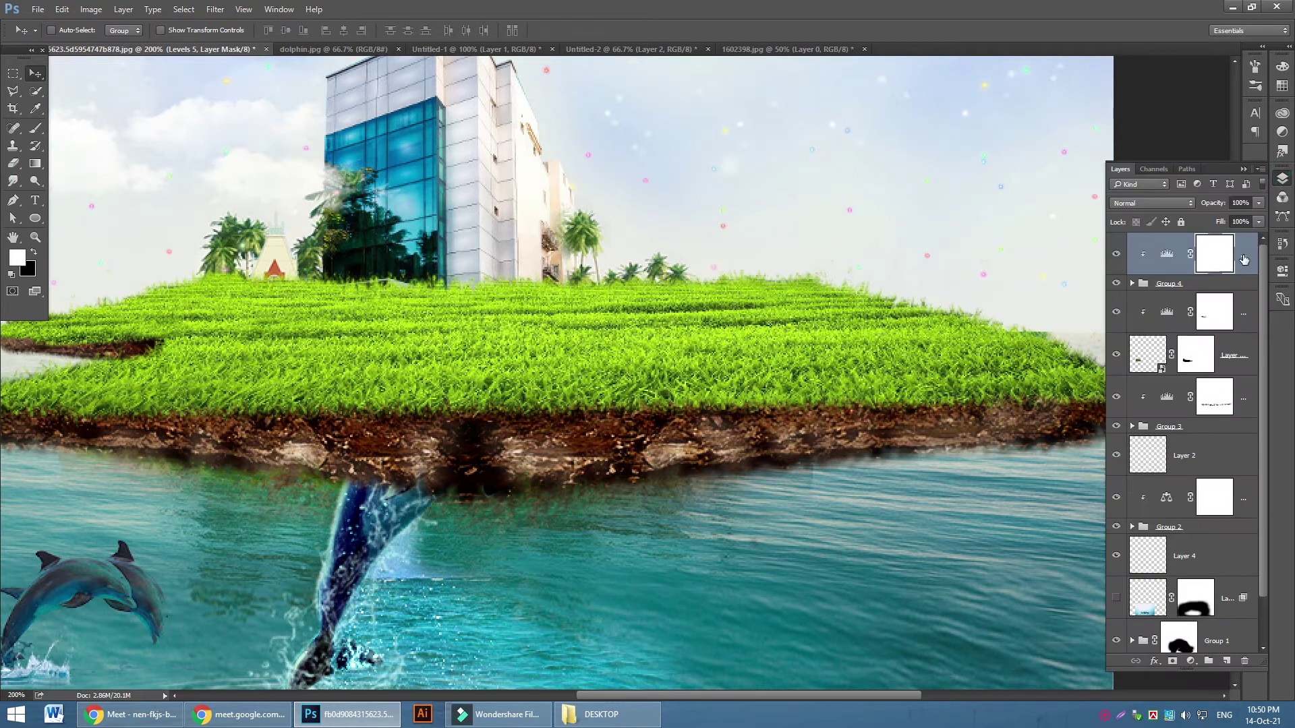
# Paint black on the Levels mask to remove the brightening from parts of the grass
pyautogui.click(36, 129)
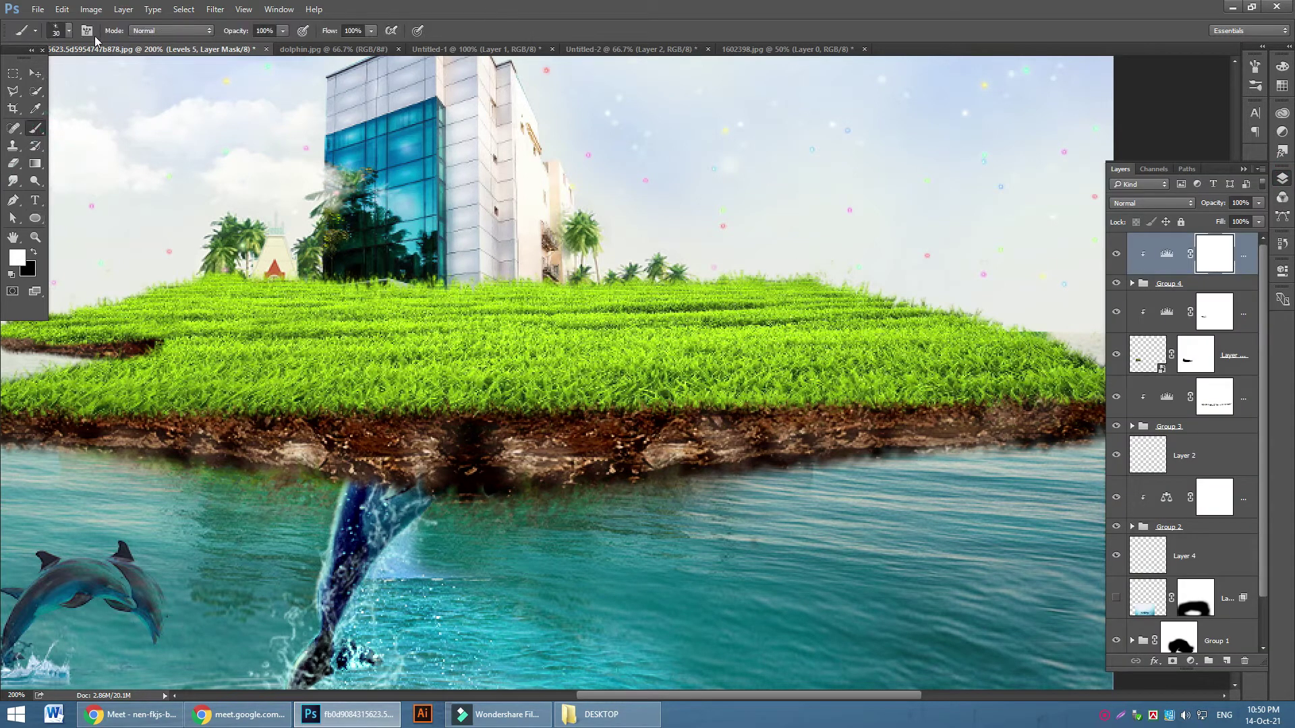
pyautogui.click(34, 252)
pyautogui.moveTo(335, 370)
pyautogui.mouseDown()
pyautogui.moveTo(550, 356)
pyautogui.moveTo(727, 376)
pyautogui.mouseUp()
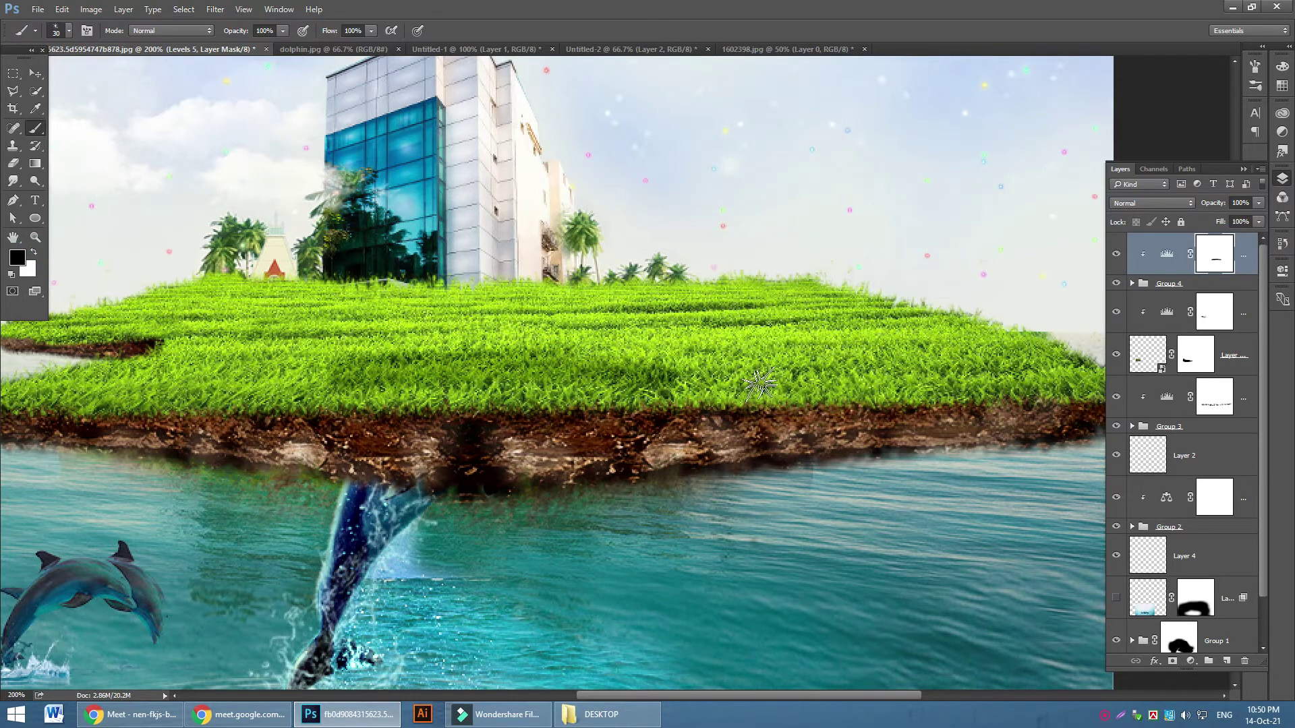
pyautogui.click(665, 370)
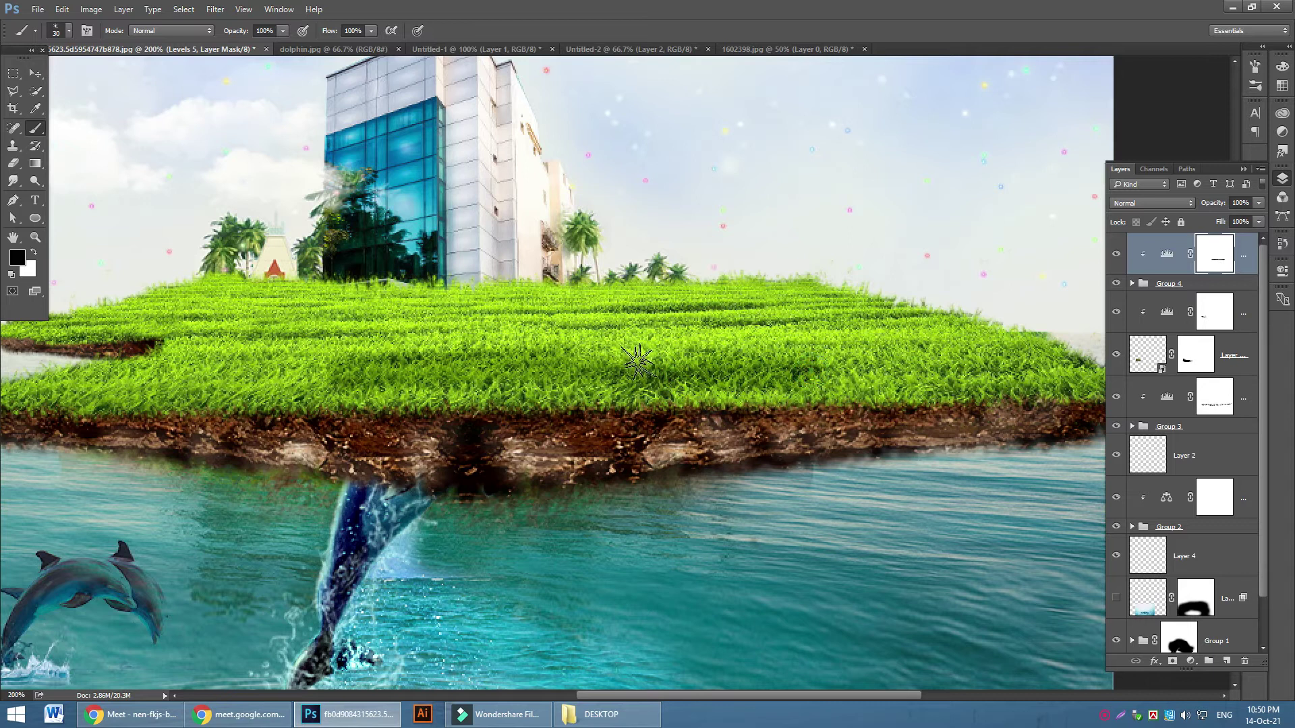
pyautogui.moveTo(781, 305); pyautogui.dragTo(677, 315)
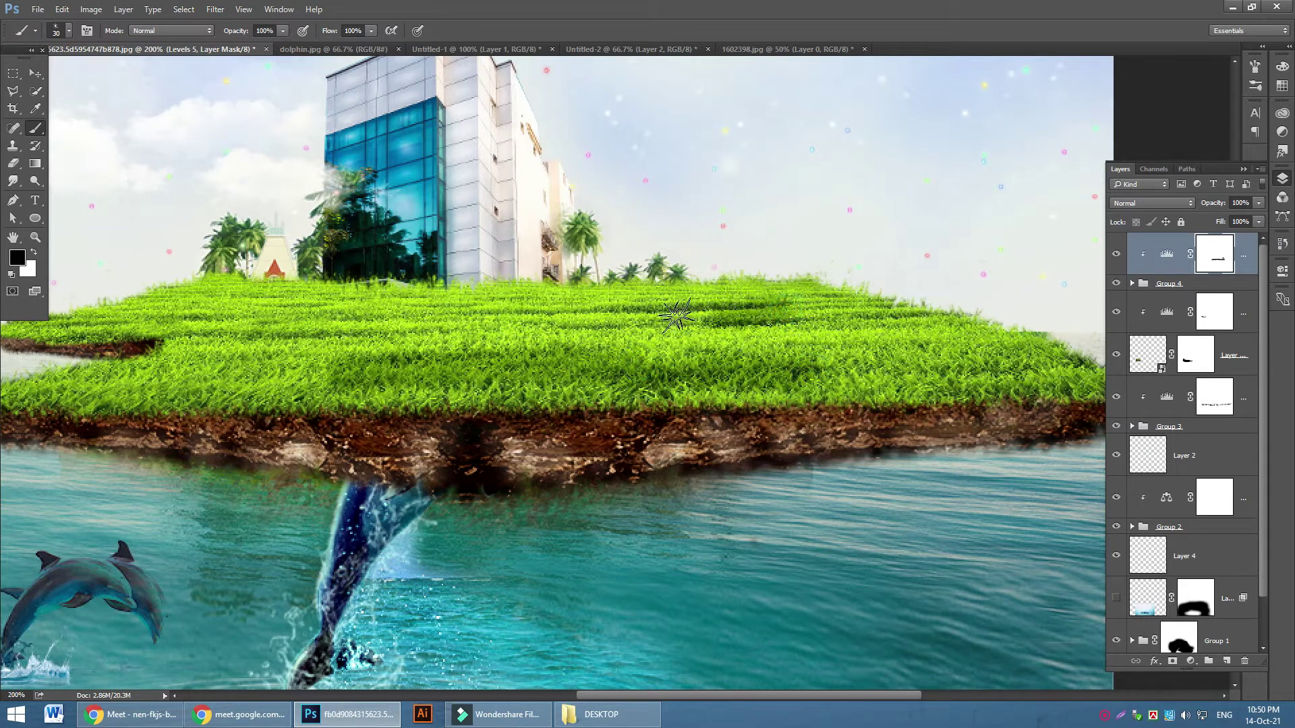
pyautogui.press('[')
pyautogui.press('[')
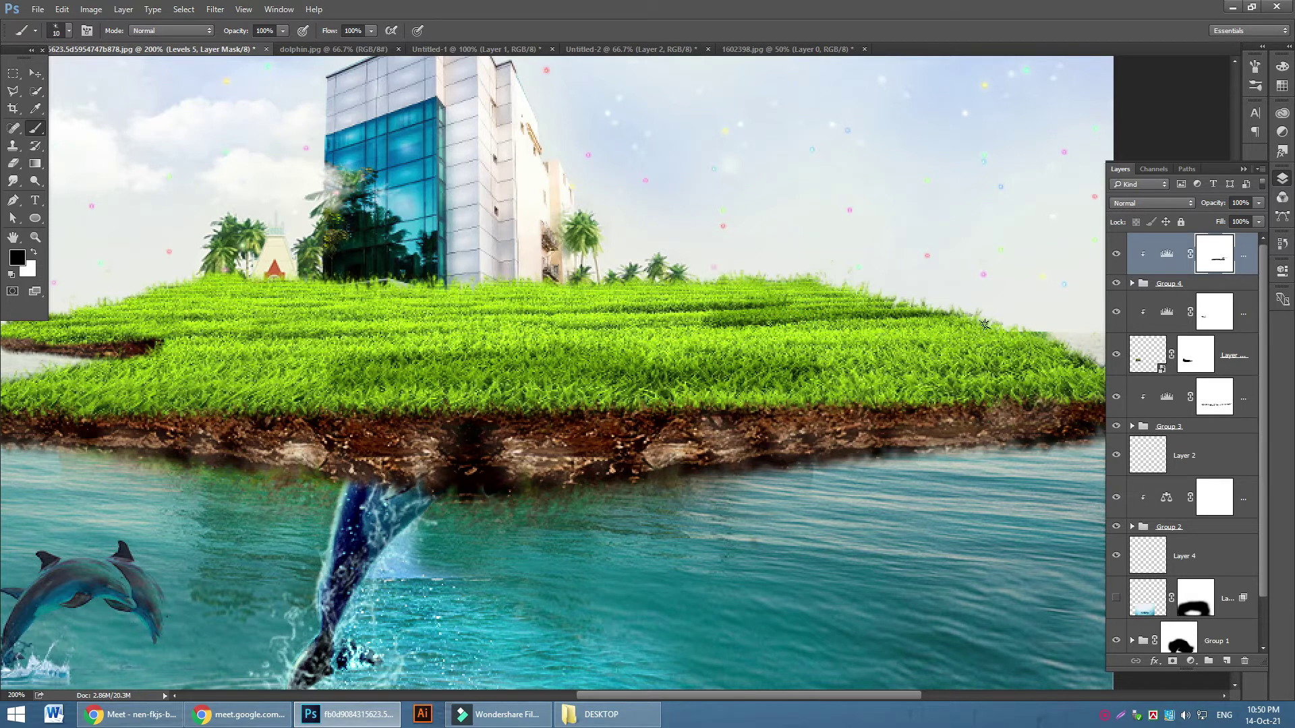
pyautogui.moveTo(1062, 363)
pyautogui.mouseDown()
pyautogui.moveTo(984, 372)
pyautogui.moveTo(815, 374)
pyautogui.mouseUp()
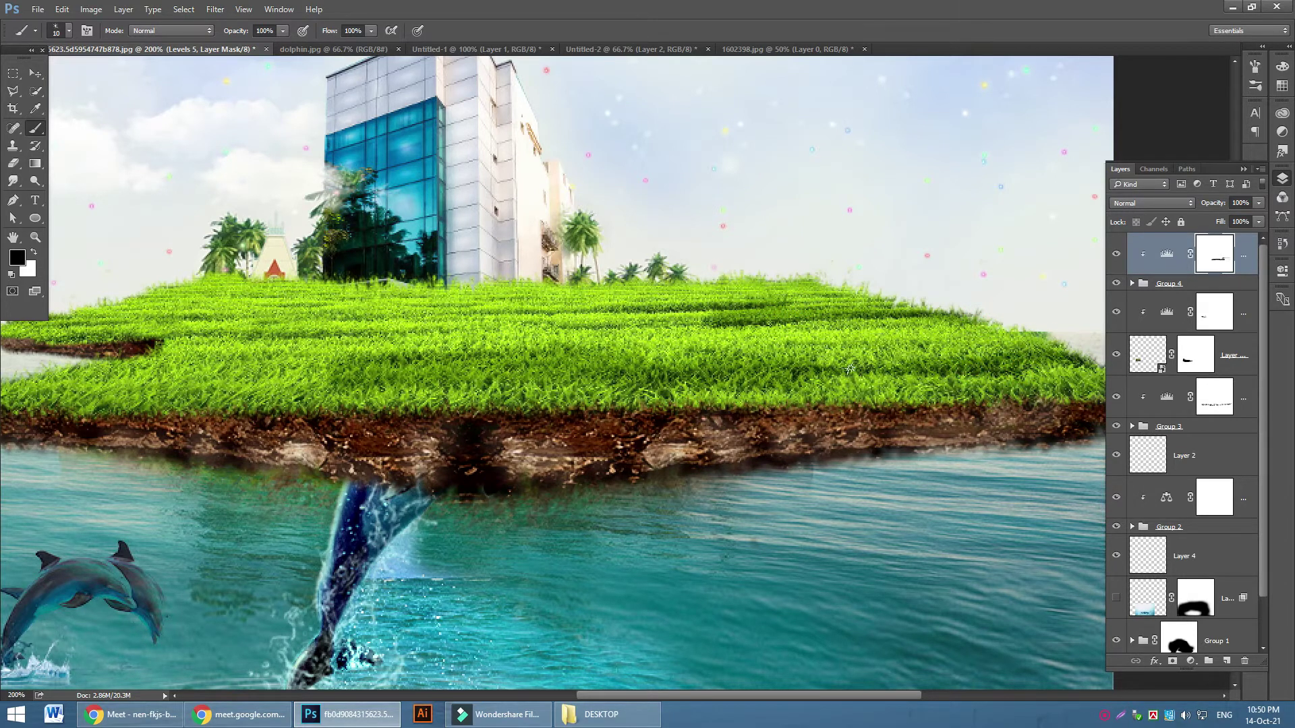
# With a size-10 brush, mask the brightening along grass rows and the left grass
pyautogui.press(']')
pyautogui.press(']')
pyautogui.press(']')
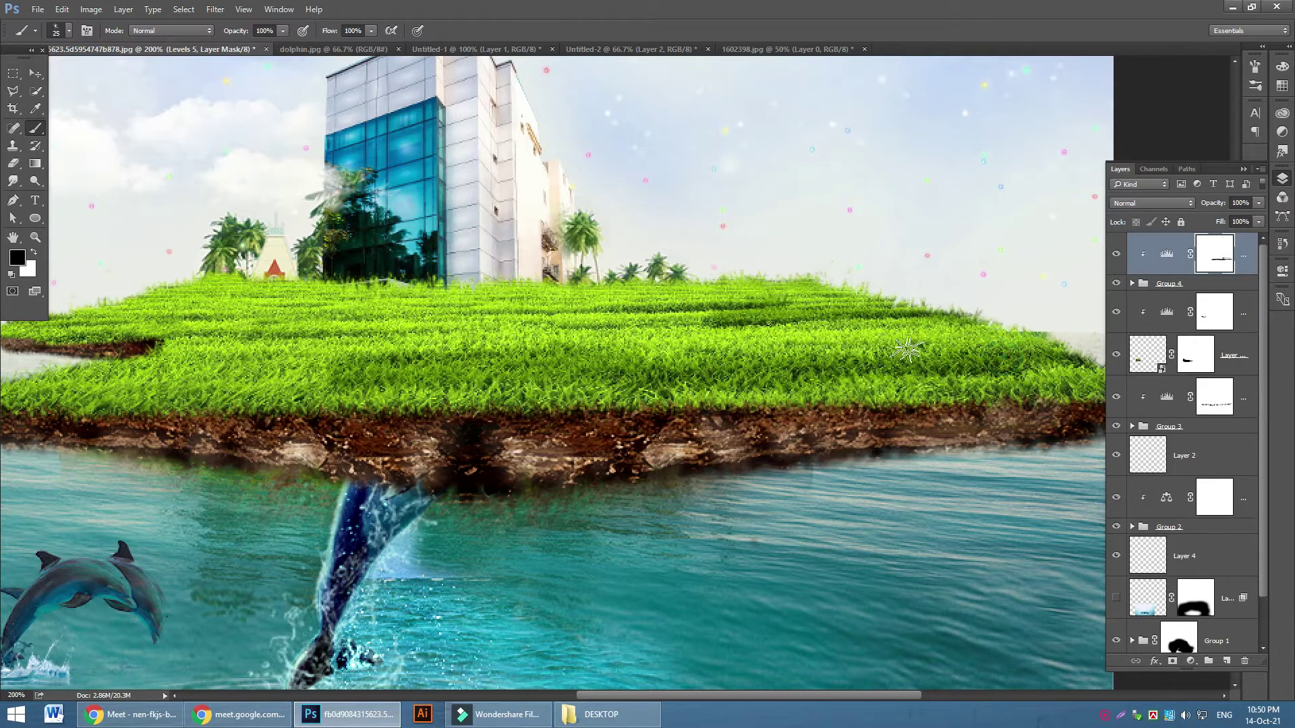
pyautogui.press('[')
pyautogui.press('[')
pyautogui.press('[')
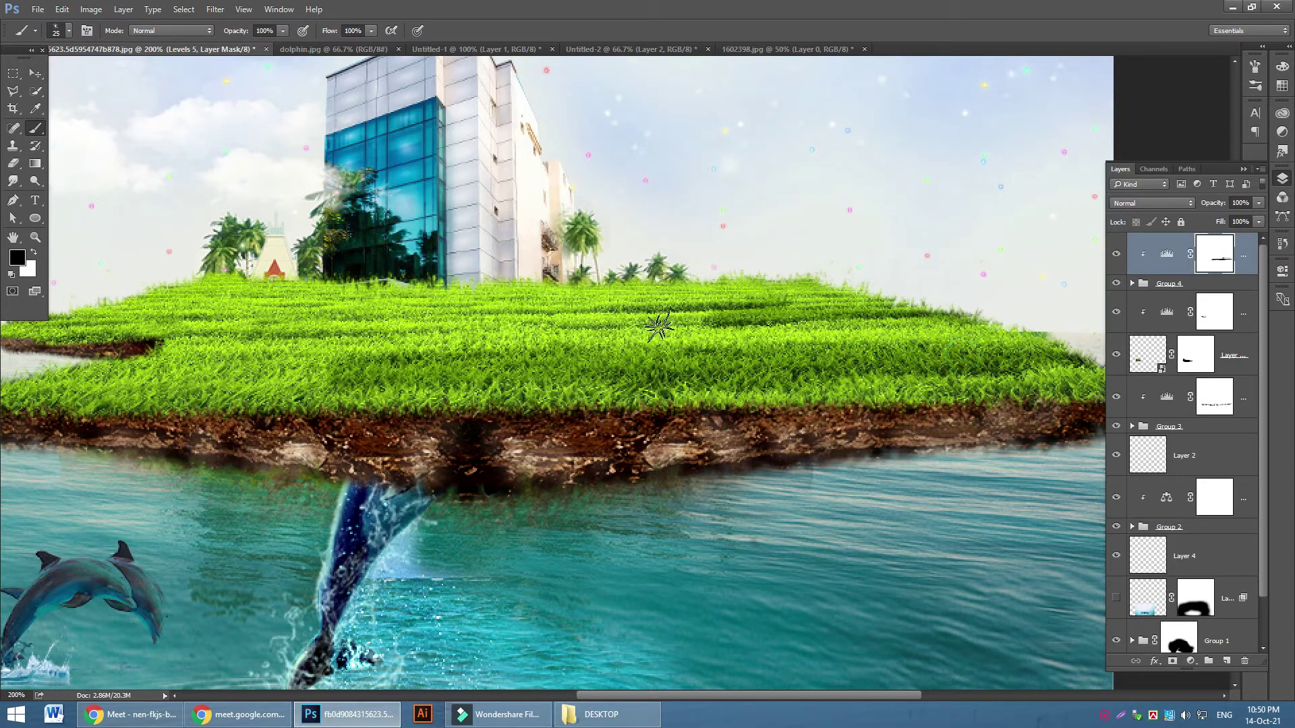
pyautogui.moveTo(722, 320); pyautogui.dragTo(513, 319)
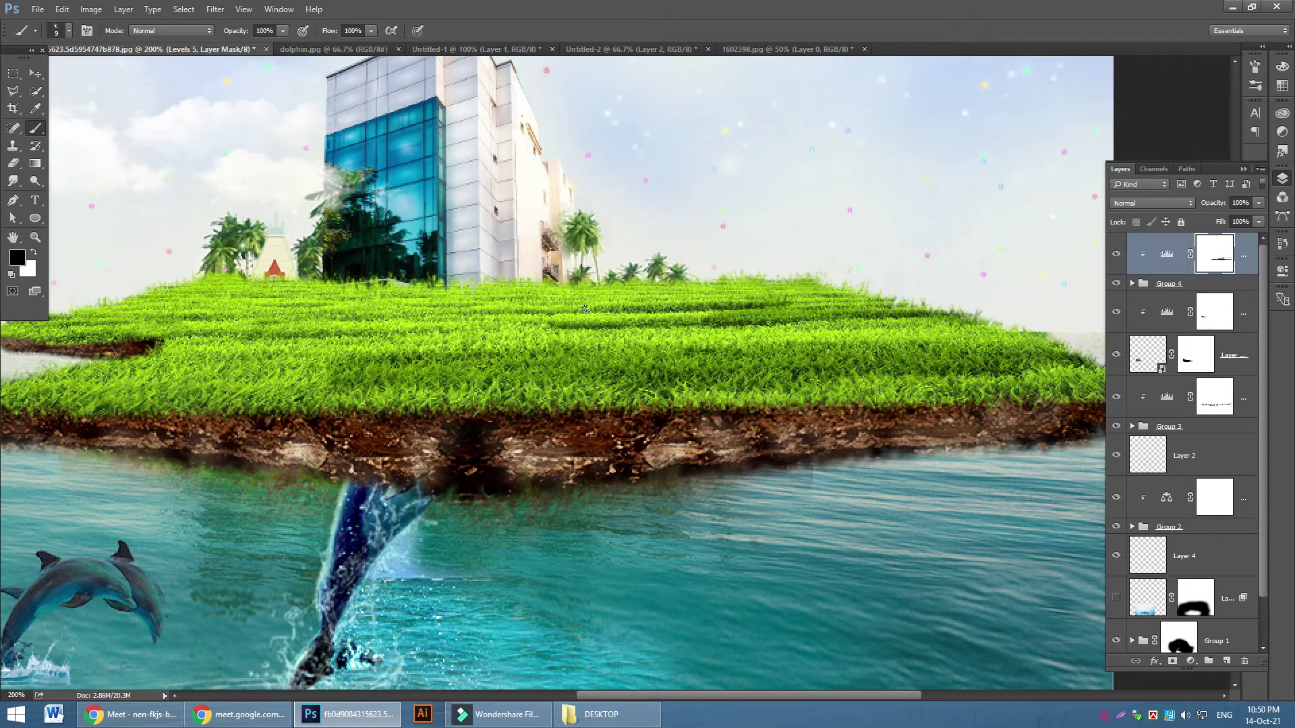
pyautogui.moveTo(630, 311); pyautogui.dragTo(350, 305)
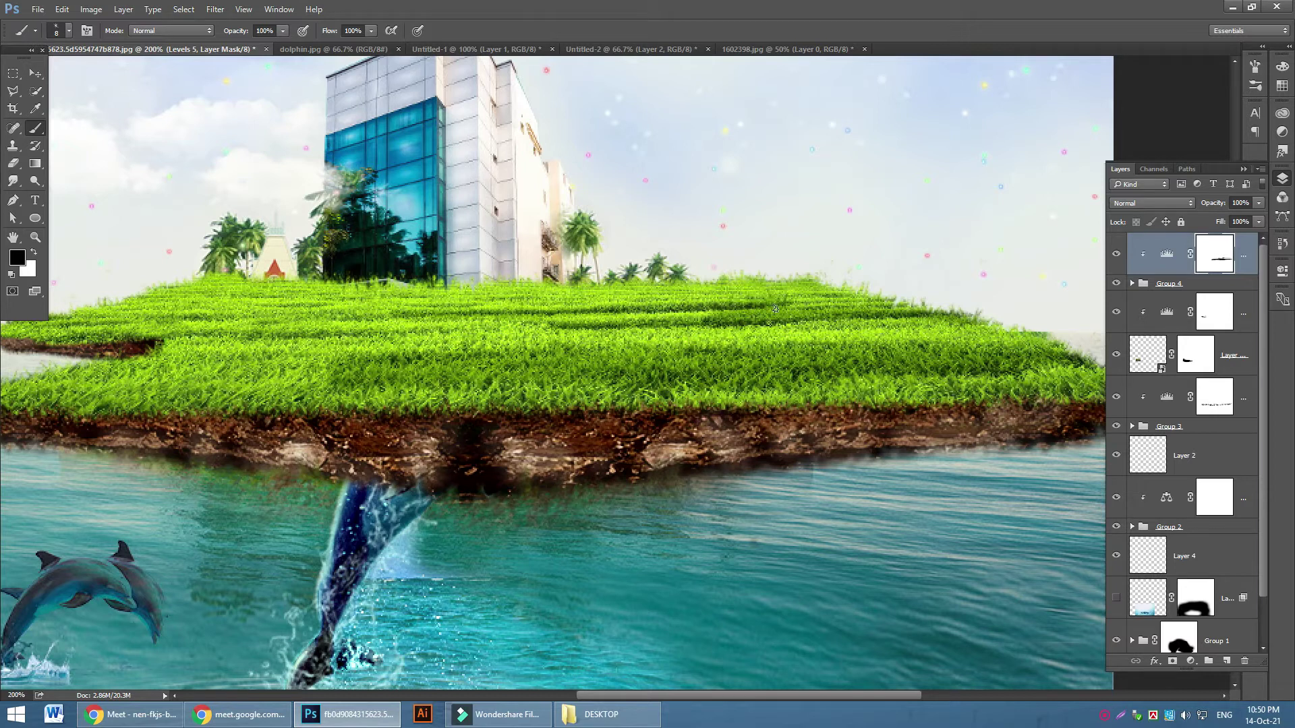
pyautogui.moveTo(889, 294); pyautogui.dragTo(796, 303)
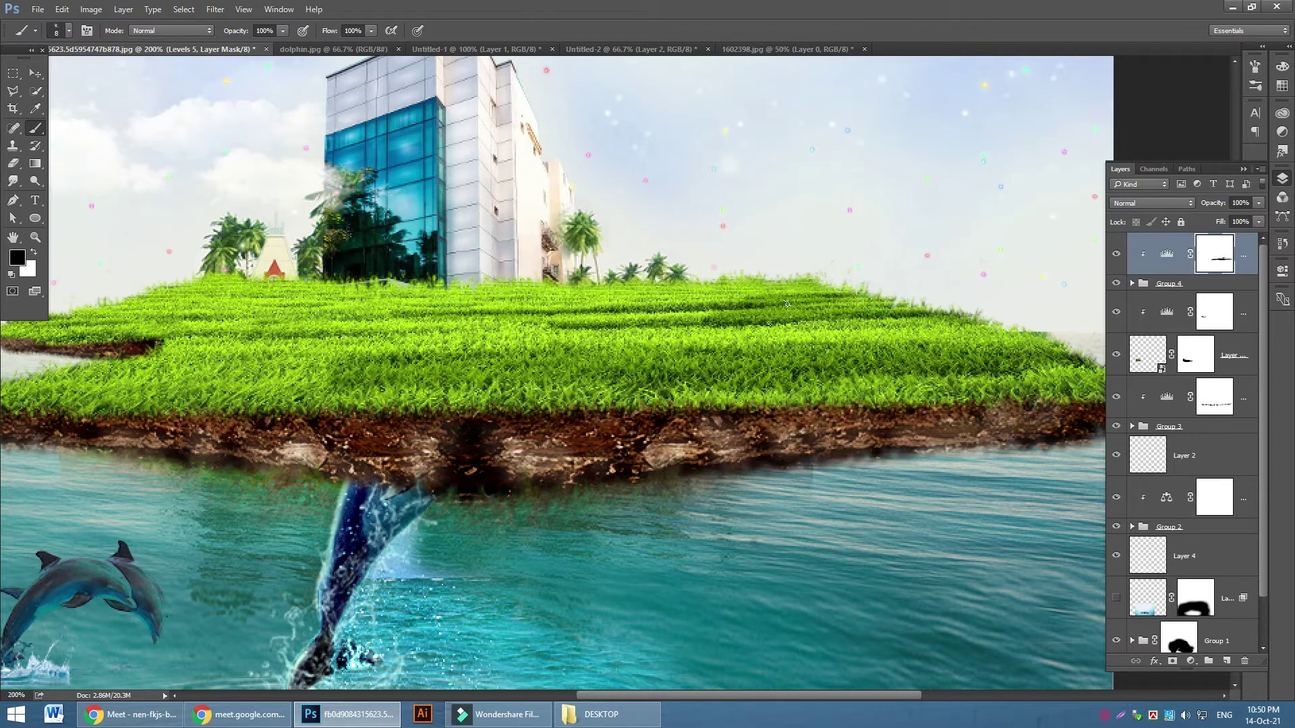
pyautogui.moveTo(154, 344)
pyautogui.mouseDown()
pyautogui.moveTo(378, 339)
pyautogui.moveTo(222, 365)
pyautogui.mouseUp()
pyautogui.moveTo(136, 360); pyautogui.dragTo(415, 364)
pyautogui.moveTo(161, 353)
pyautogui.mouseDown()
pyautogui.moveTo(186, 360)
pyautogui.moveTo(51, 371)
pyautogui.moveTo(141, 347)
pyautogui.moveTo(58, 346)
pyautogui.mouseUp()
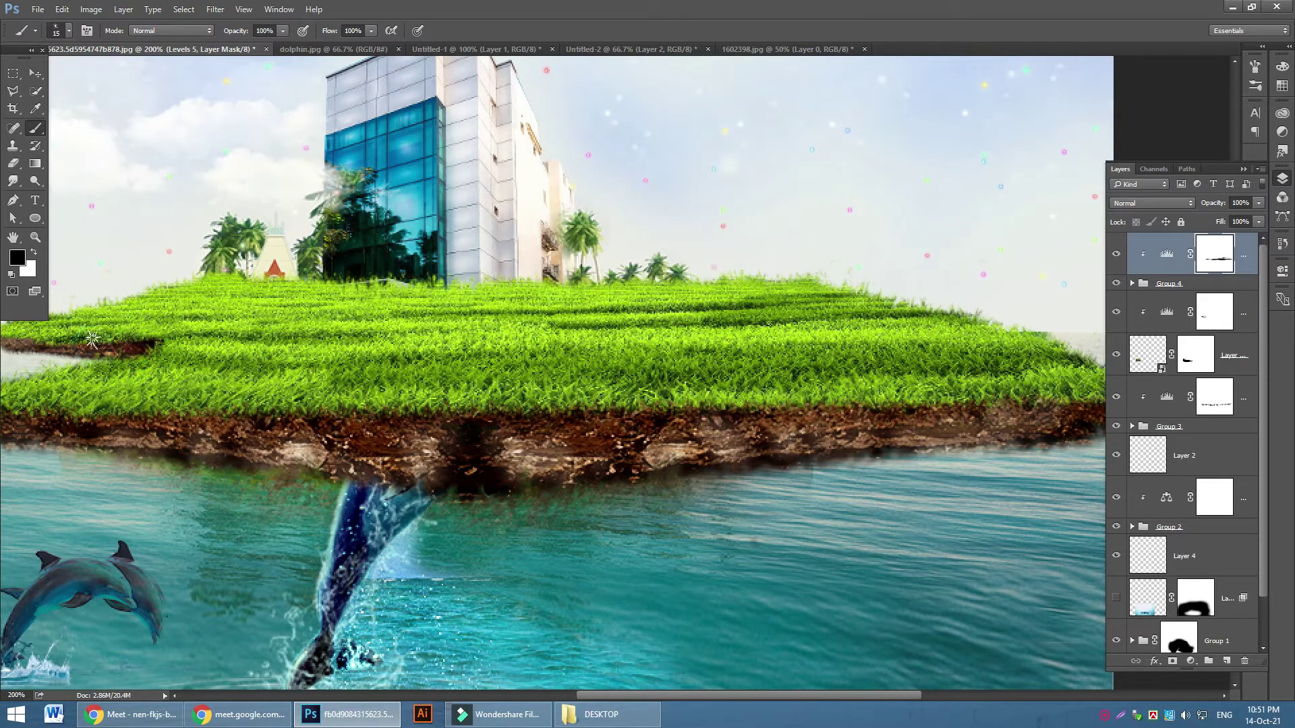
# With a size-30 brush, paint the mask along the grass/soil border to darken the soil edge
pyautogui.press(']')
pyautogui.press(']')
pyautogui.press(']')
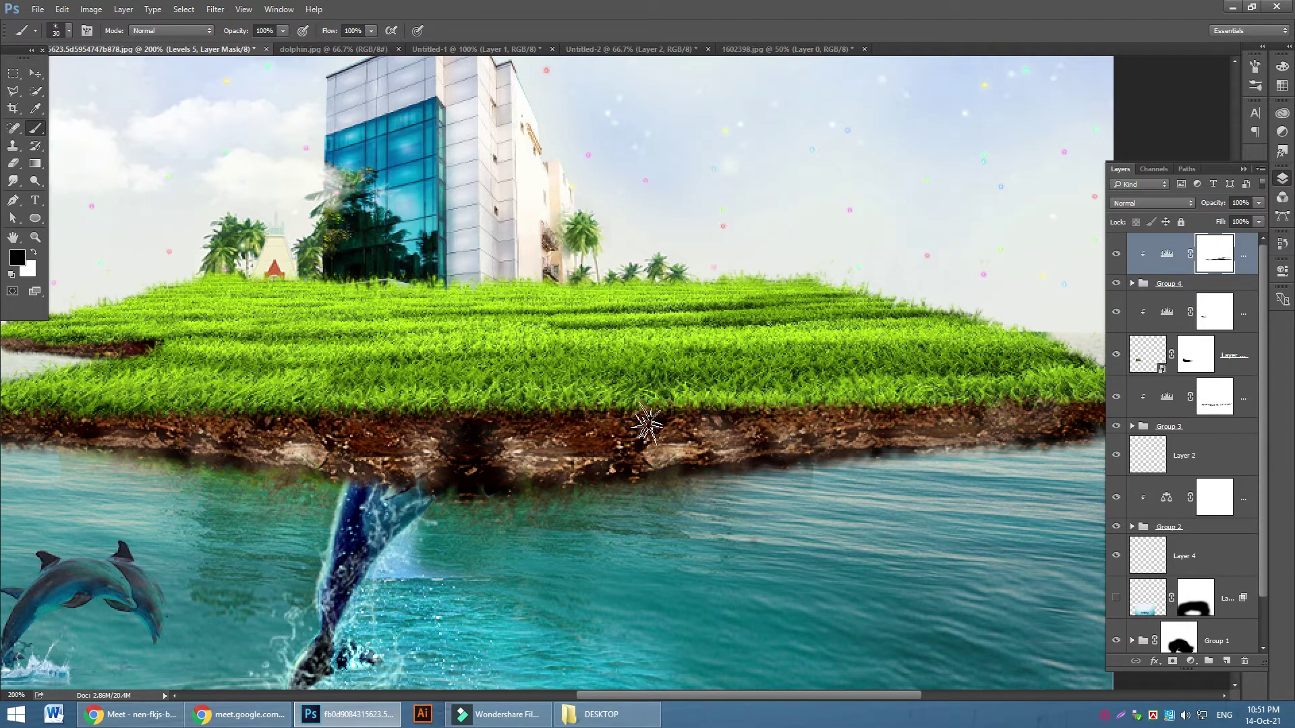
pyautogui.moveTo(865, 413); pyautogui.dragTo(1079, 402)
pyautogui.moveTo(650, 421); pyautogui.dragTo(16, 406)
pyautogui.moveTo(777, 695); pyautogui.dragTo(725, 695)
pyautogui.press('[')
pyautogui.press('[')
pyautogui.press('[')
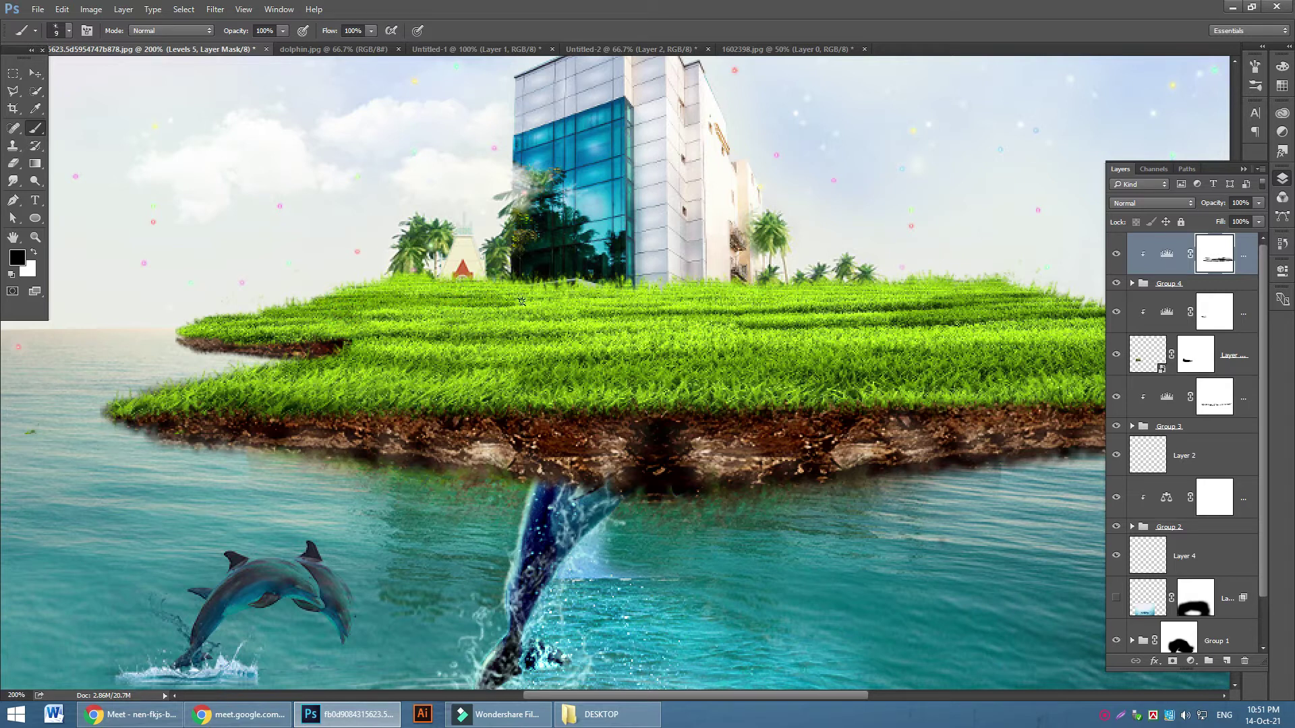
pyautogui.moveTo(532, 301); pyautogui.dragTo(554, 303)
pyautogui.moveTo(555, 332); pyautogui.dragTo(658, 331)
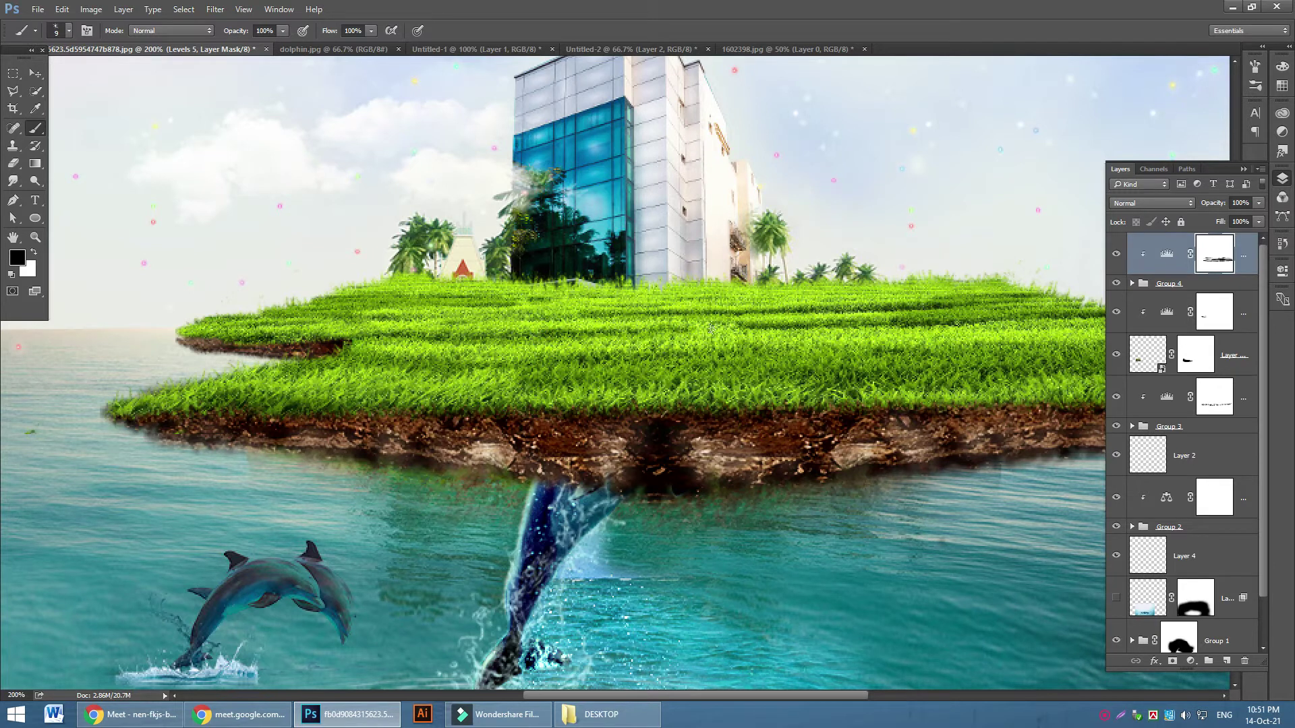
# Switch to white and dab the Levels 5 mask at several spots on the grass
pyautogui.click(35, 254)
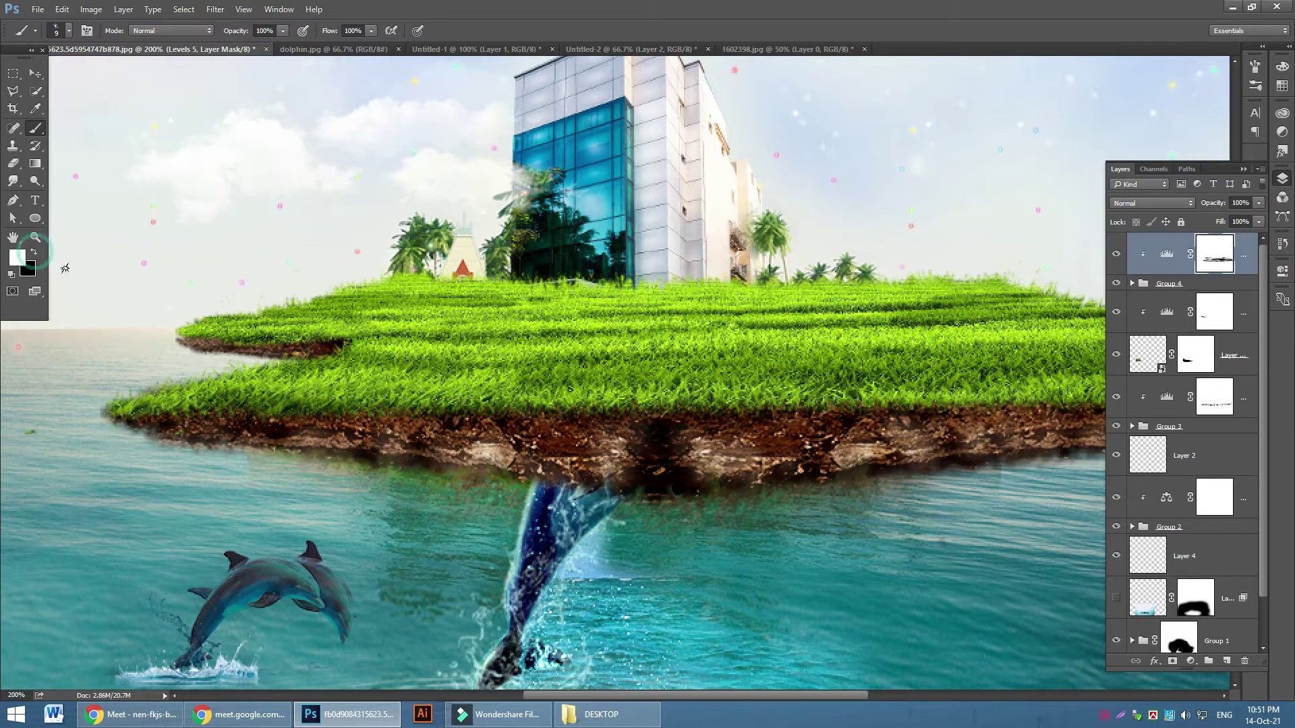
pyautogui.moveTo(517, 387); pyautogui.dragTo(606, 391)
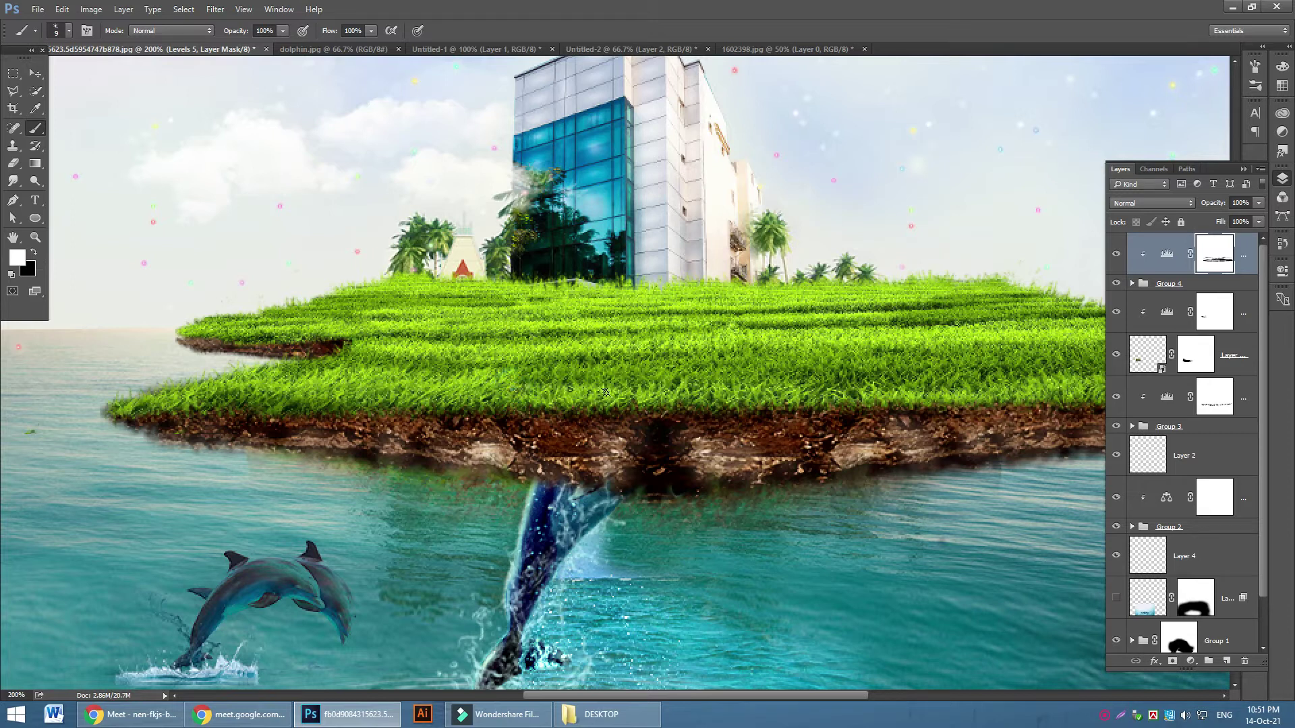
pyautogui.press(']')
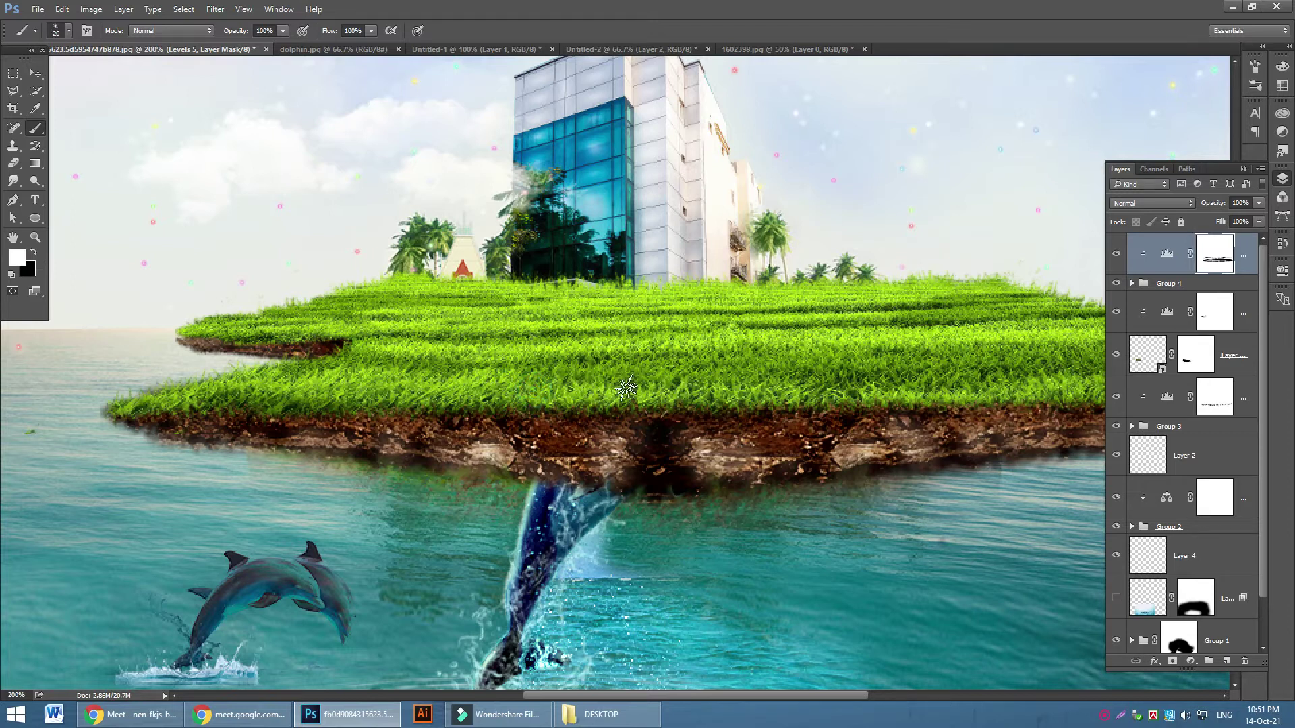
pyautogui.click(624, 388)
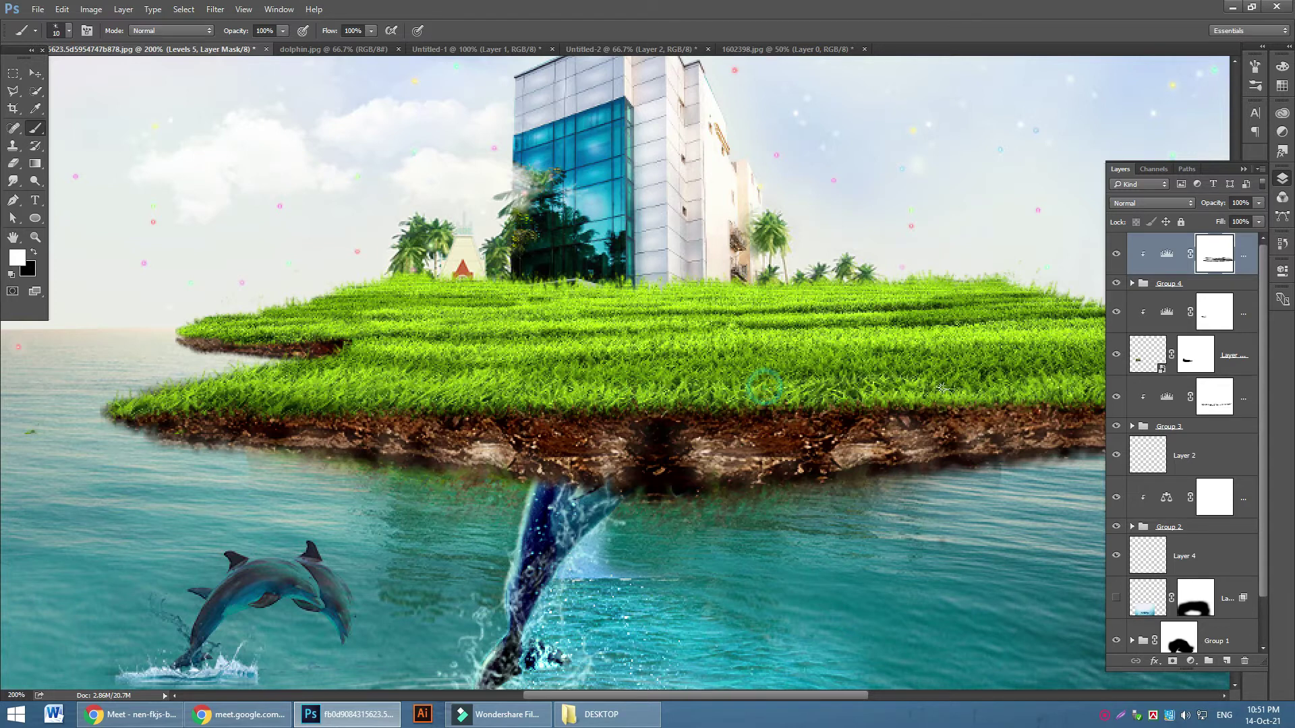
pyautogui.click(965, 330)
pyautogui.click(922, 295)
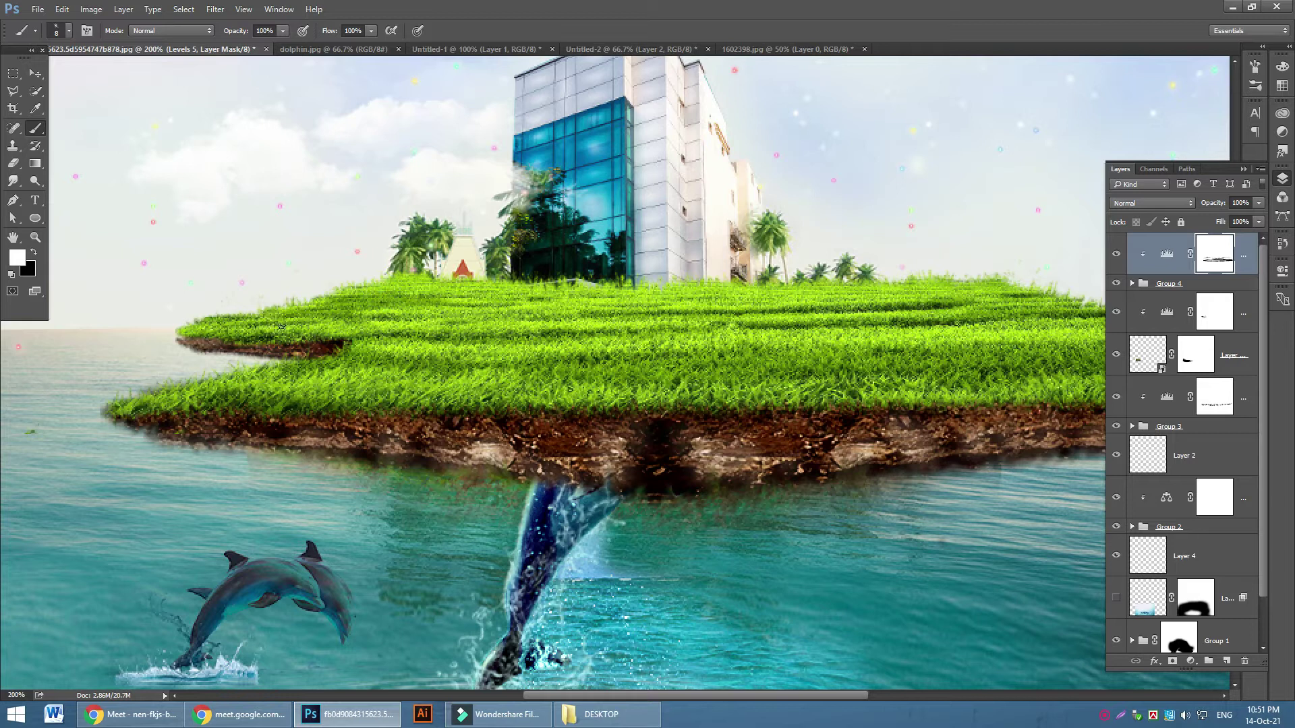
pyautogui.click(201, 314)
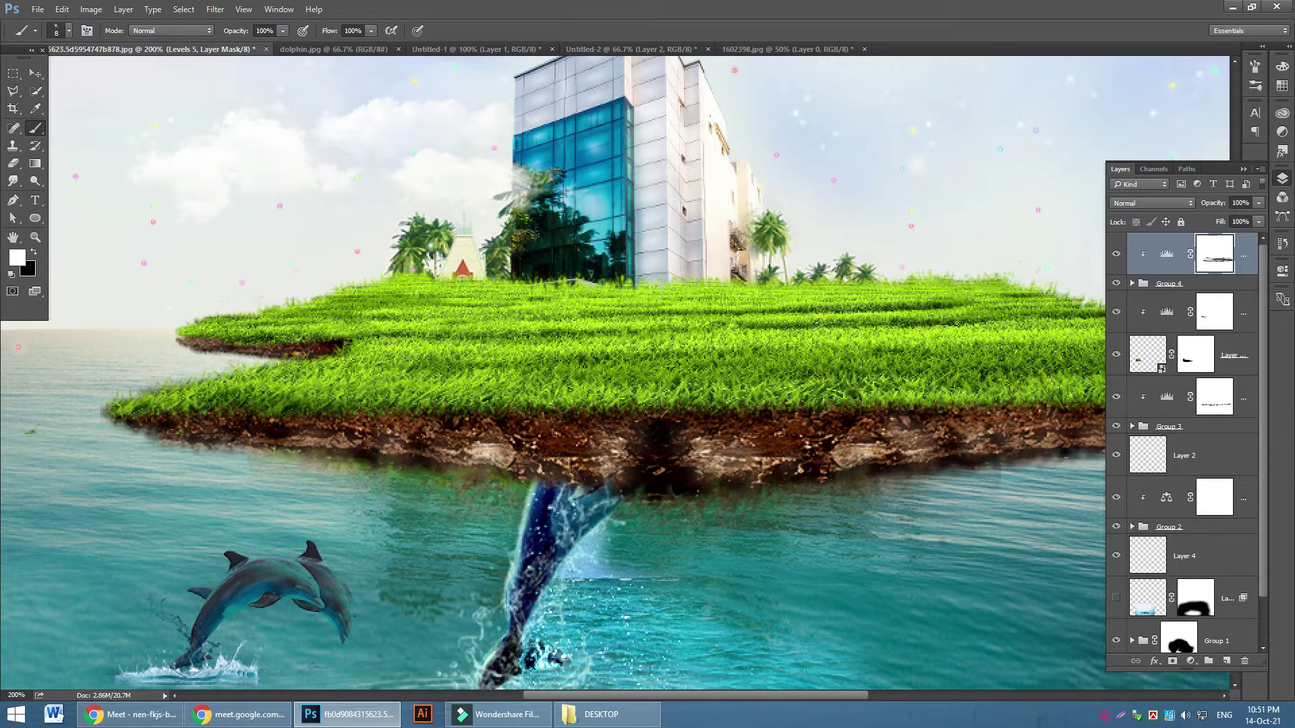
# Toggle Levels 5 on and off repeatedly to compare the grass with and without it
pyautogui.click(1116, 254)
pyautogui.click(1116, 255)
pyautogui.click(1116, 254)
pyautogui.click(1116, 255)
pyautogui.click(1116, 254)
pyautogui.click(1116, 255)
pyautogui.click(1116, 255)
pyautogui.click(1116, 255)
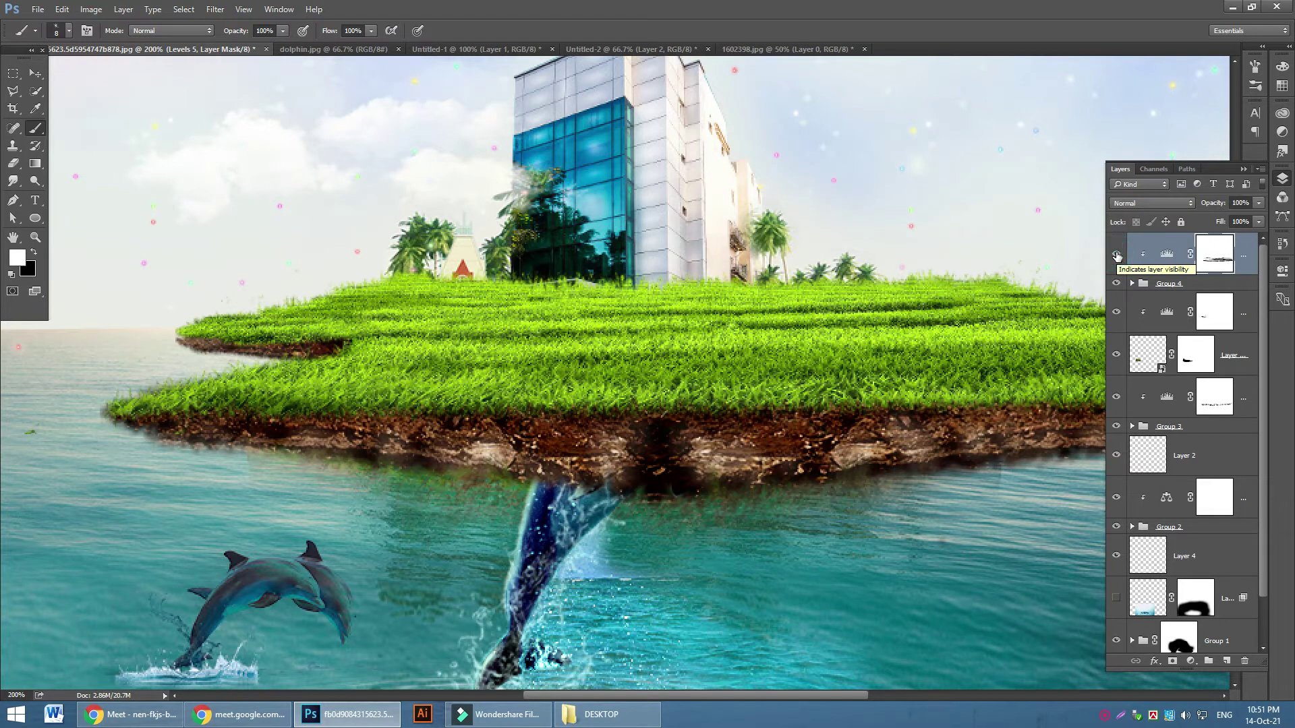
# Brush white across grass strips on the Levels 5 mask, extending to the right
pyautogui.click(1207, 259)
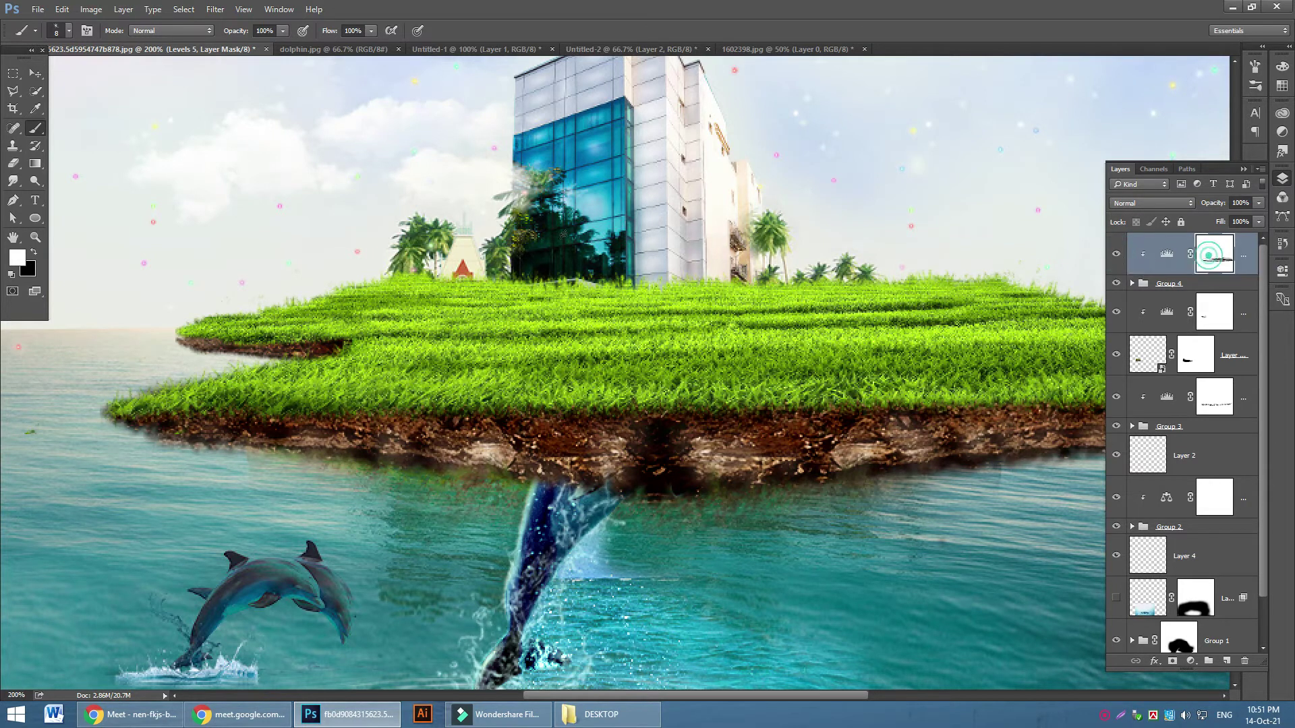
pyautogui.moveTo(651, 356); pyautogui.dragTo(742, 350)
pyautogui.moveTo(589, 380); pyautogui.dragTo(907, 355)
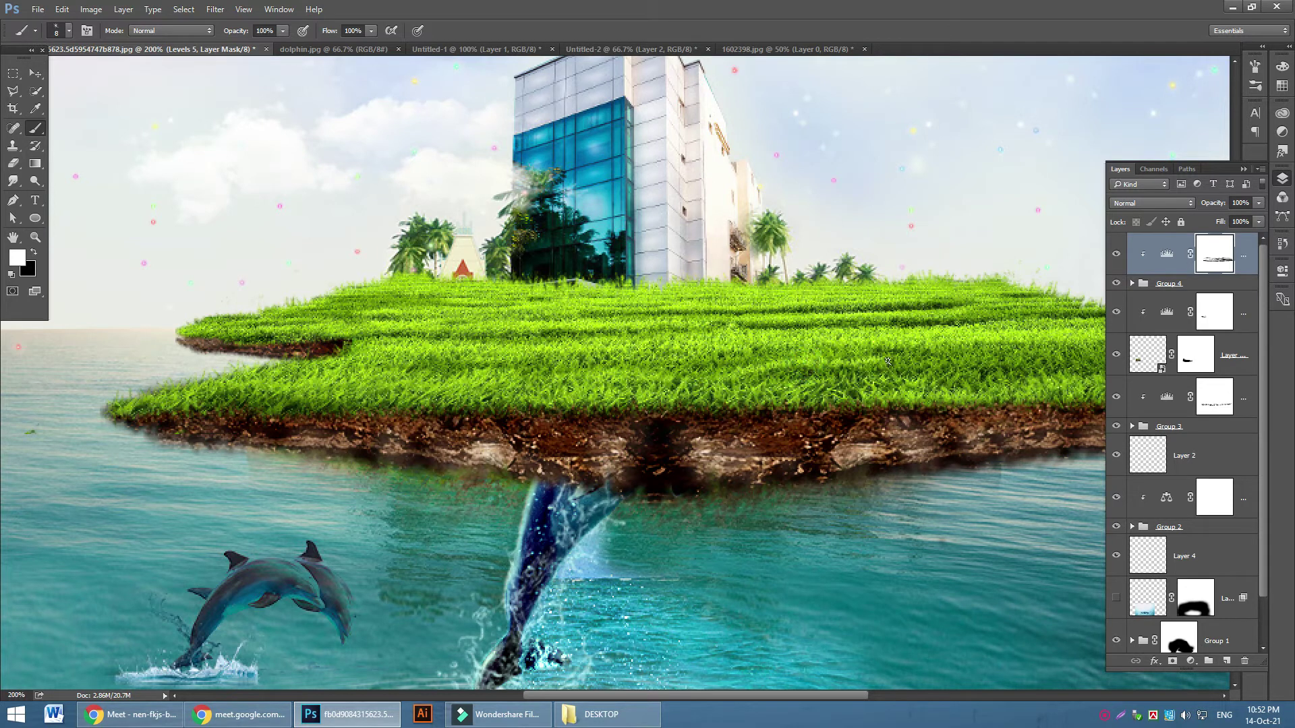
pyautogui.moveTo(890, 370)
pyautogui.mouseDown()
pyautogui.moveTo(1026, 344)
pyautogui.moveTo(1006, 357)
pyautogui.moveTo(1046, 354)
pyautogui.mouseUp()
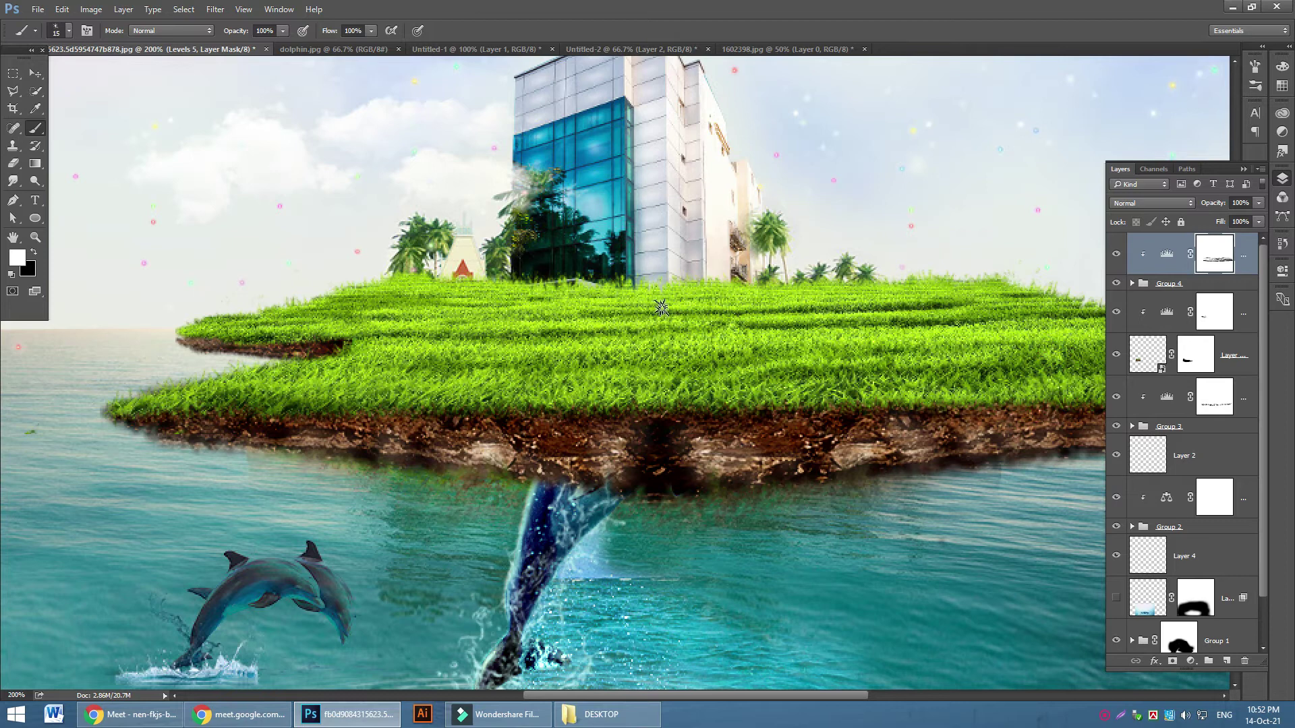
# Zoom out to review the whole poster and scroll through the Layers panel
pyautogui.hotkey('ctrl', '-')
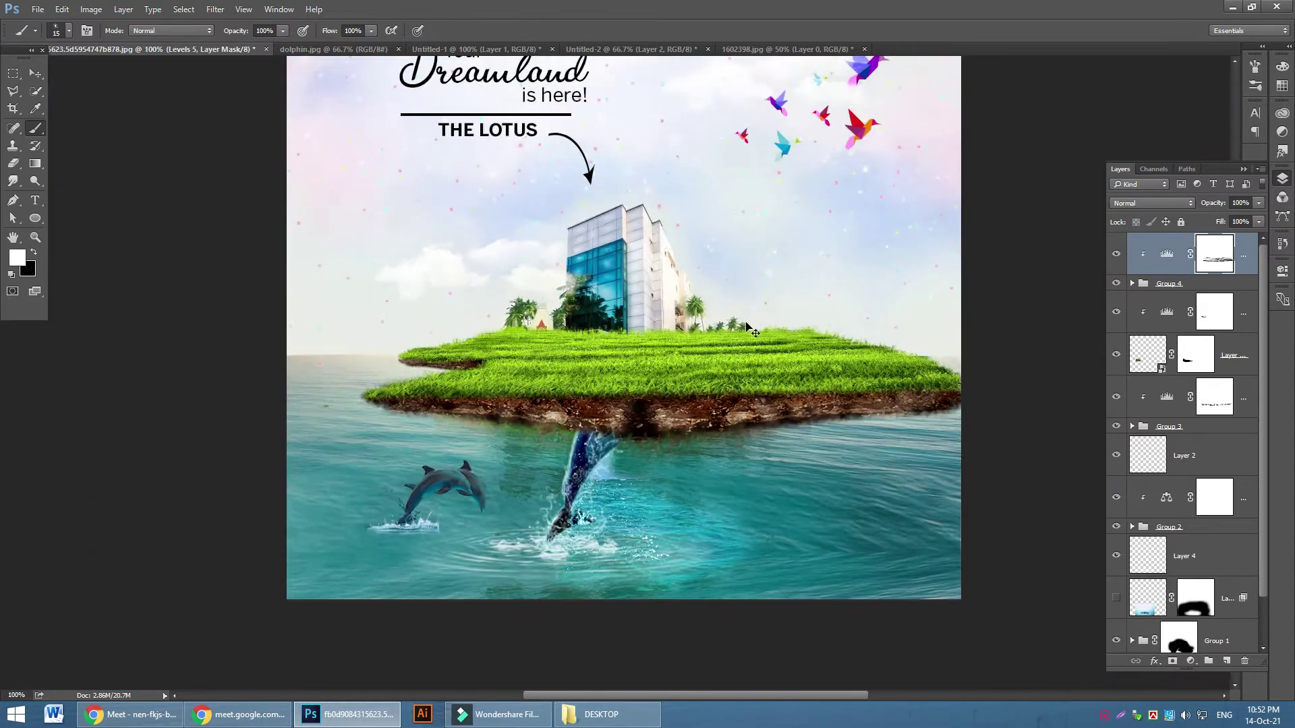
pyautogui.hotkey('ctrl', '-')
pyautogui.hotkey('ctrl', '+')
pyautogui.scroll(-4, 937, 398)
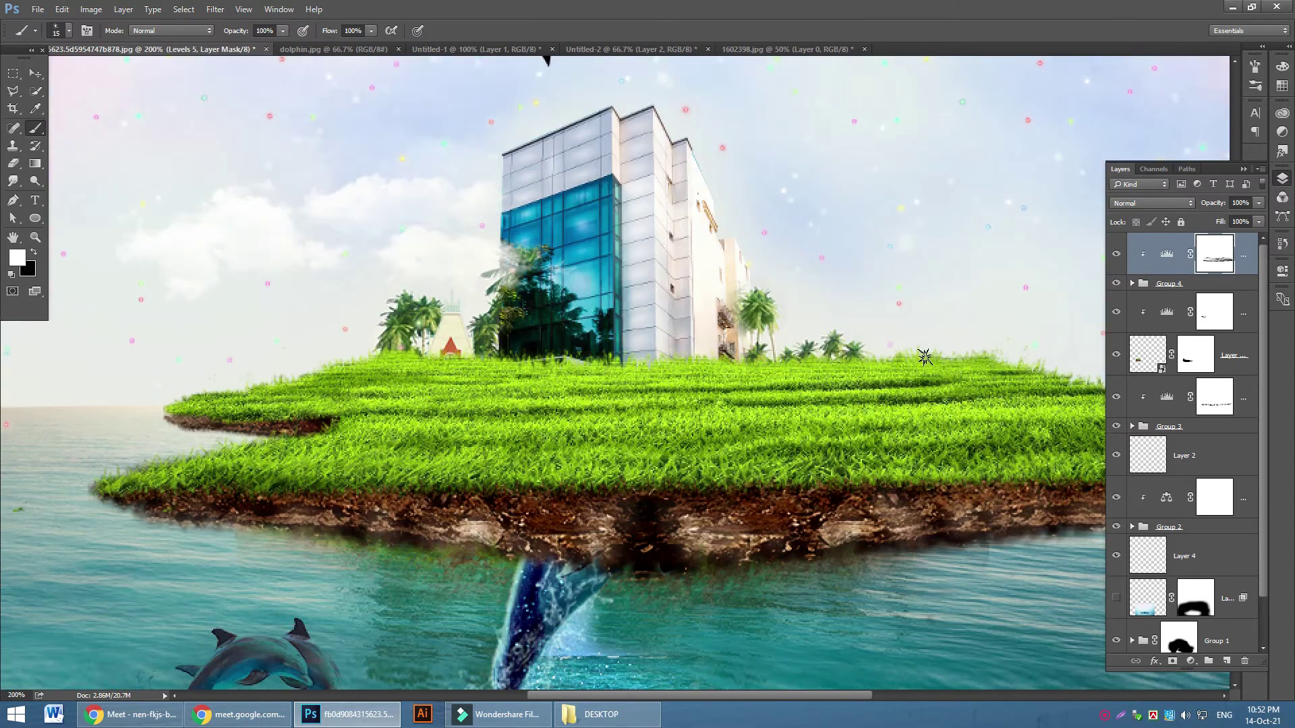
pyautogui.scroll(2, 917, 371)
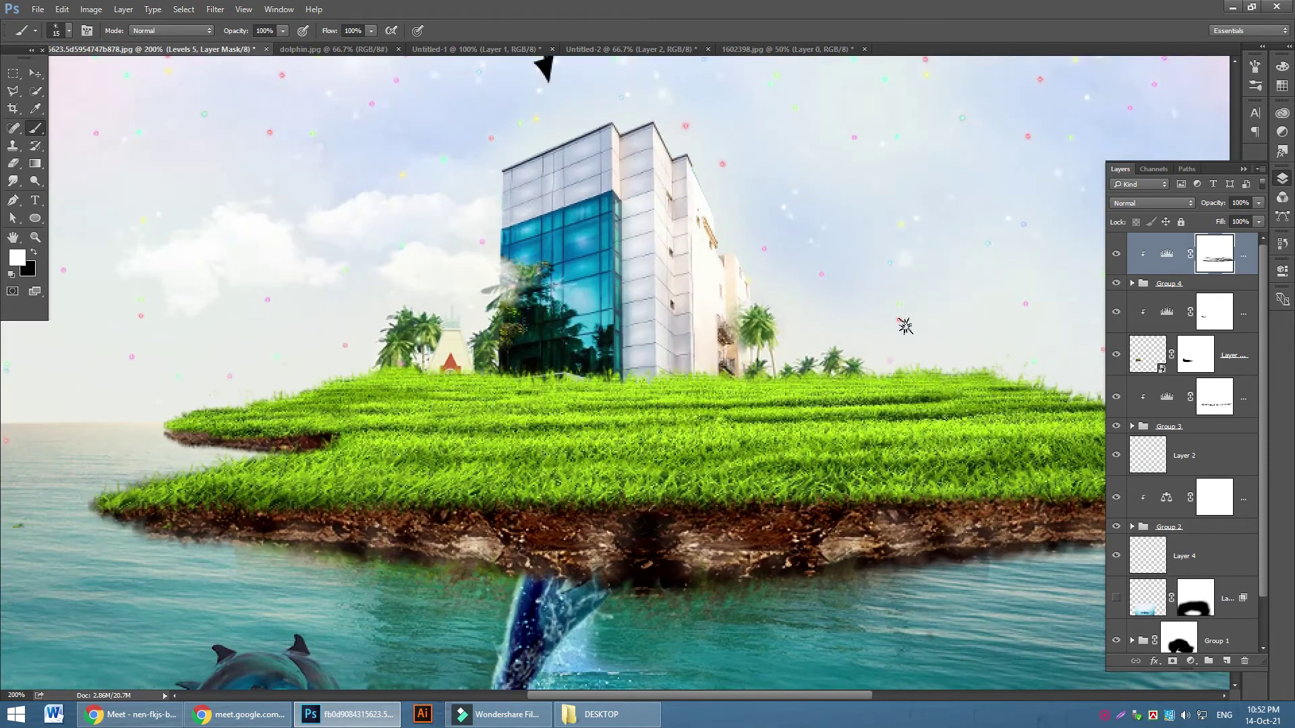
pyautogui.scroll(-5, 774, 396)
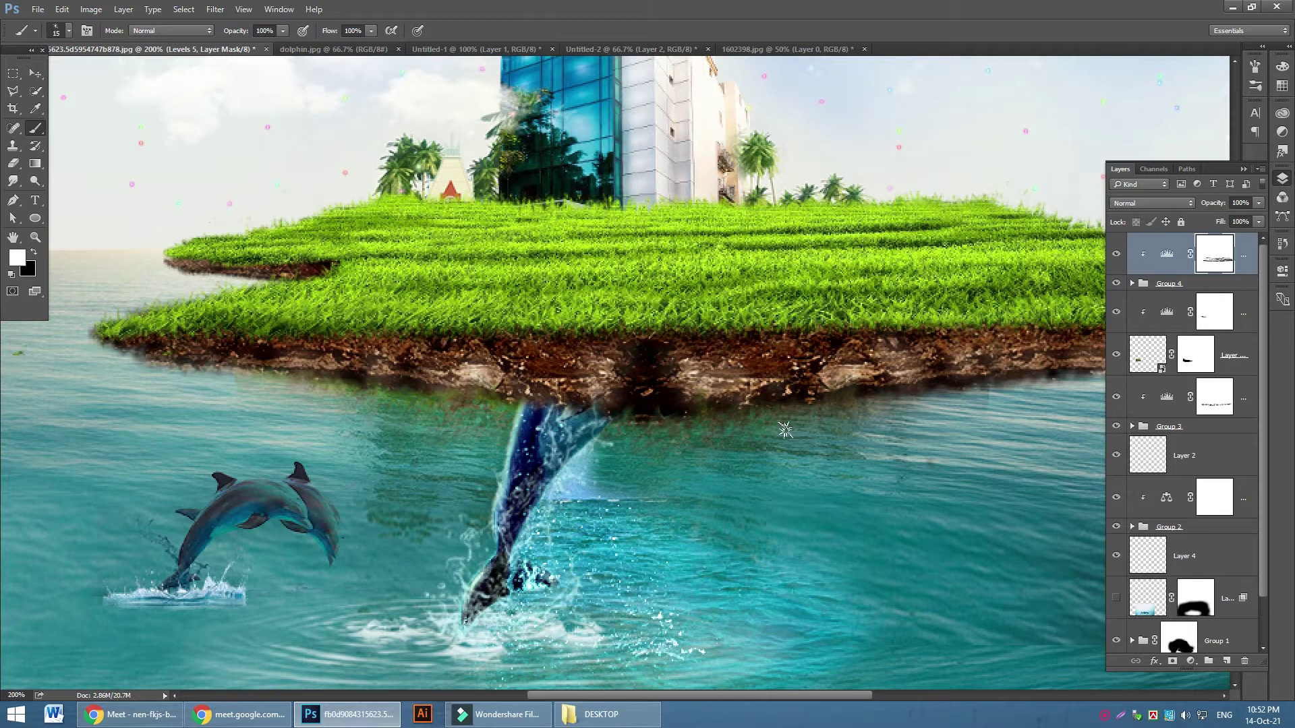
pyautogui.scroll(-2, 1245, 441)
pyautogui.scroll(2, 1195, 499)
# Briefly hide the island layers, Group 3 and Layer 2, then select Levels 5 through Group 3
pyautogui.click(1116, 354)
pyautogui.click(1116, 354)
pyautogui.click(1116, 396)
pyautogui.click(1116, 397)
pyautogui.click(1116, 427)
pyautogui.click(1116, 427)
pyautogui.click(1116, 457)
pyautogui.click(1116, 457)
pyautogui.click(1181, 427)
pyautogui.keyDown('shift'); pyautogui.click(1239, 255); pyautogui.keyUp('shift')
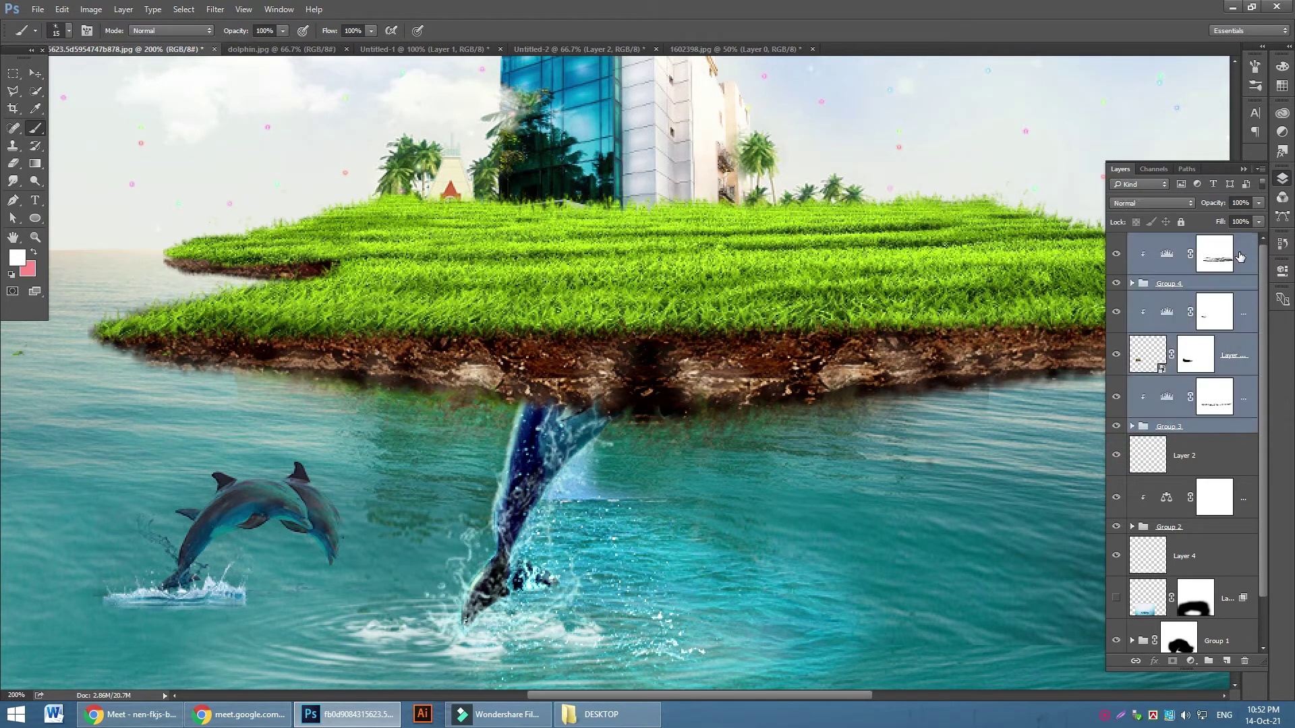
# Group the selected layers into Group 5, and Layer 2 through Group 1 into Group 6
pyautogui.hotkey('ctrl', 'g')
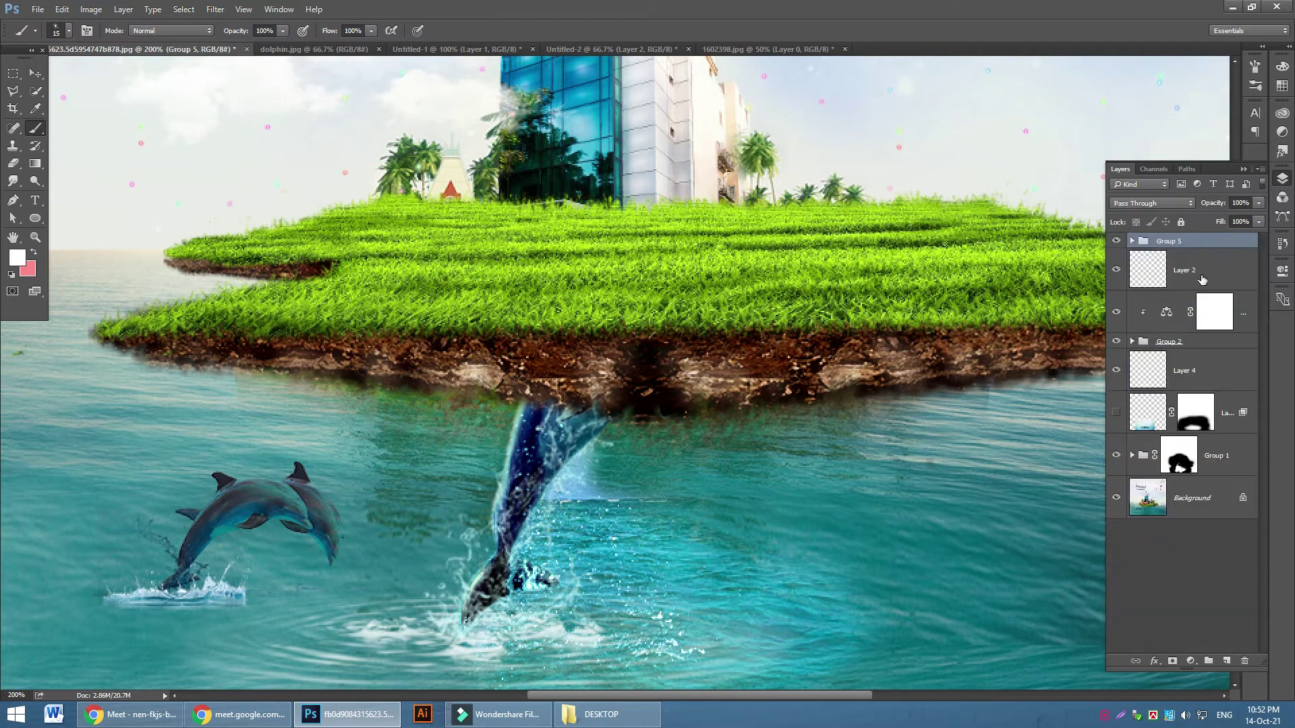
pyautogui.click(1234, 275)
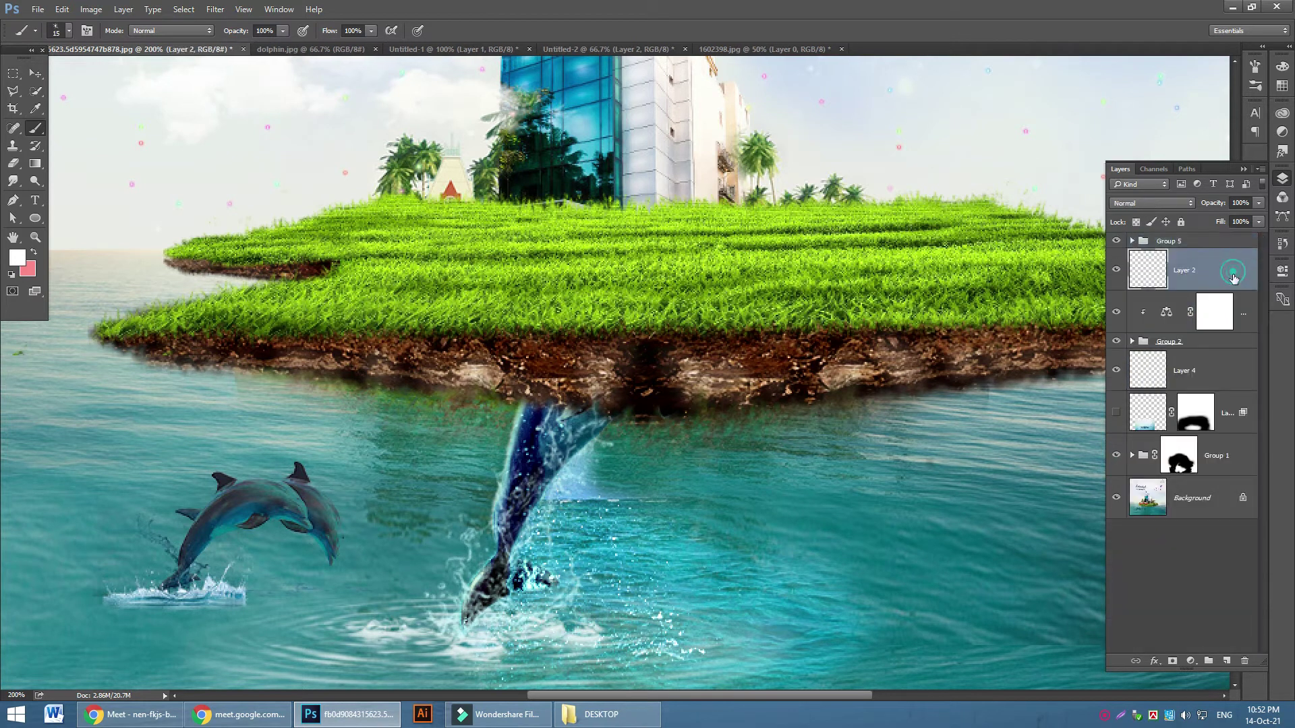
pyautogui.keyDown('shift'); pyautogui.click(1228, 458); pyautogui.keyUp('shift')
pyautogui.hotkey('ctrl', 'g')
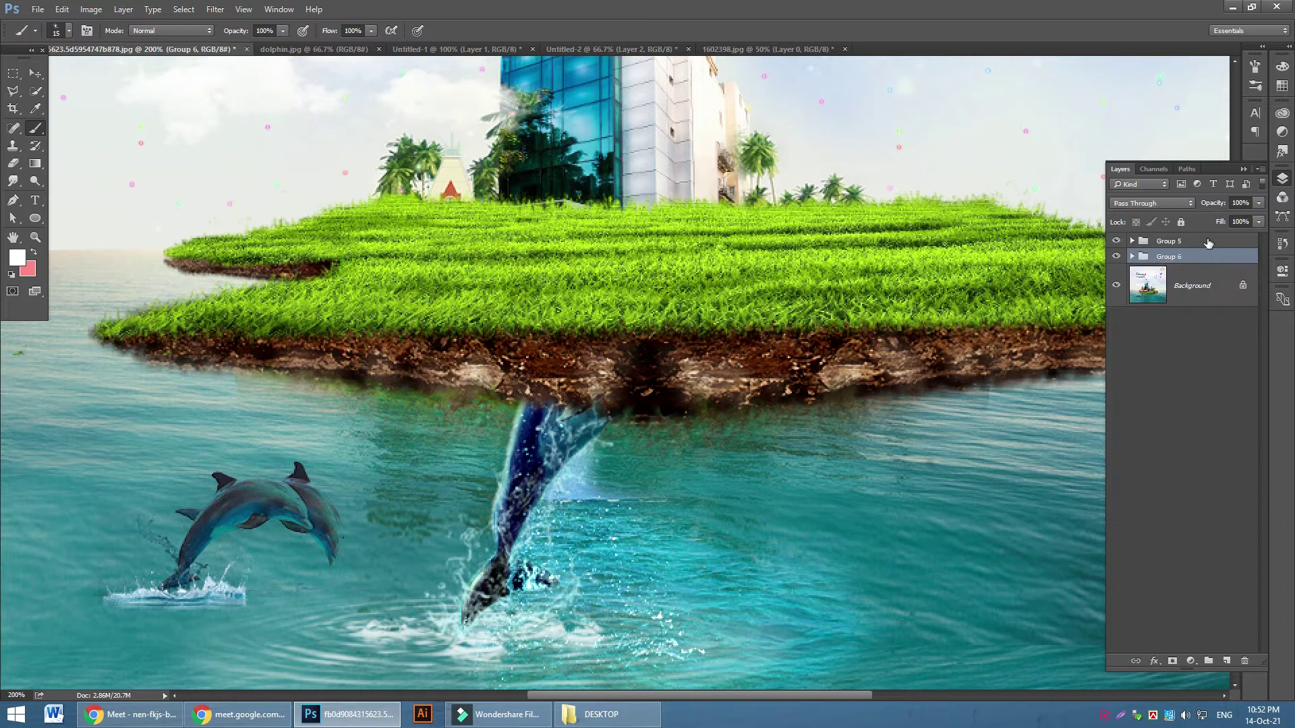
# Restack Group 5 so the dolphin sits in front of the island, toggling group visibility to check
pyautogui.click(1207, 242)
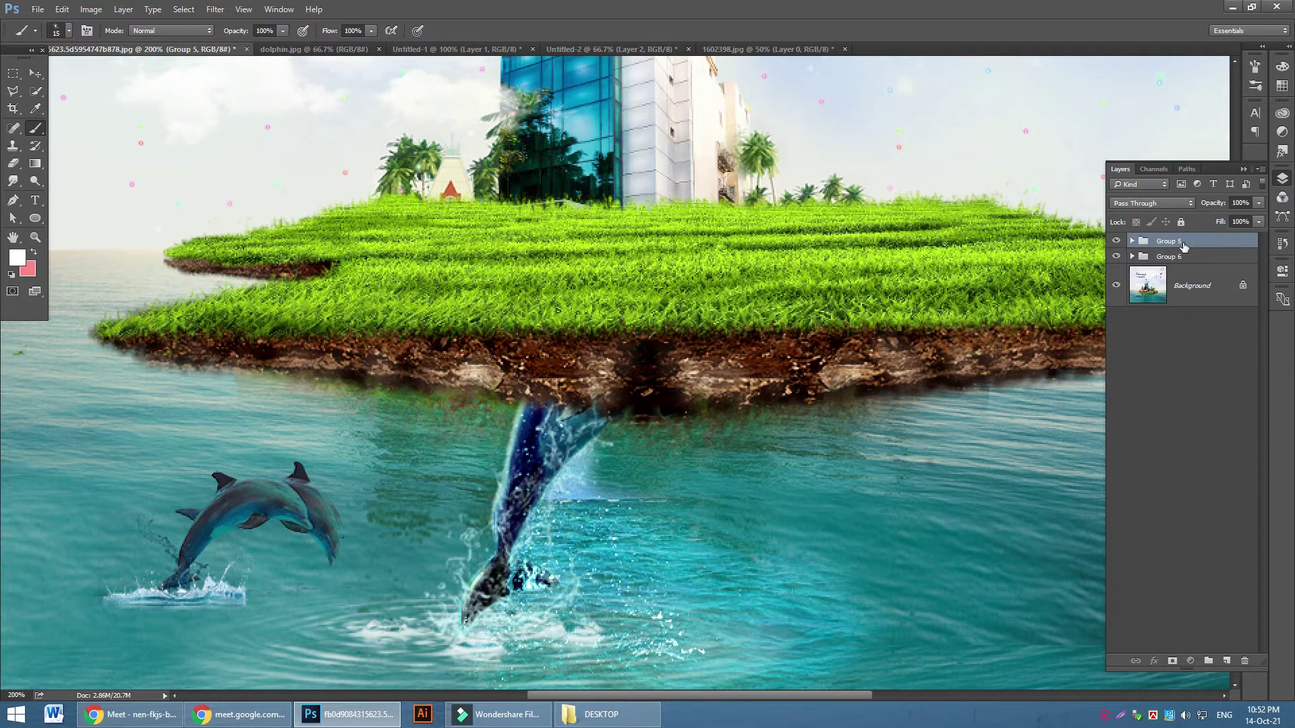
pyautogui.click(1200, 246)
pyautogui.moveTo(1171, 257); pyautogui.dragTo(1171, 256)
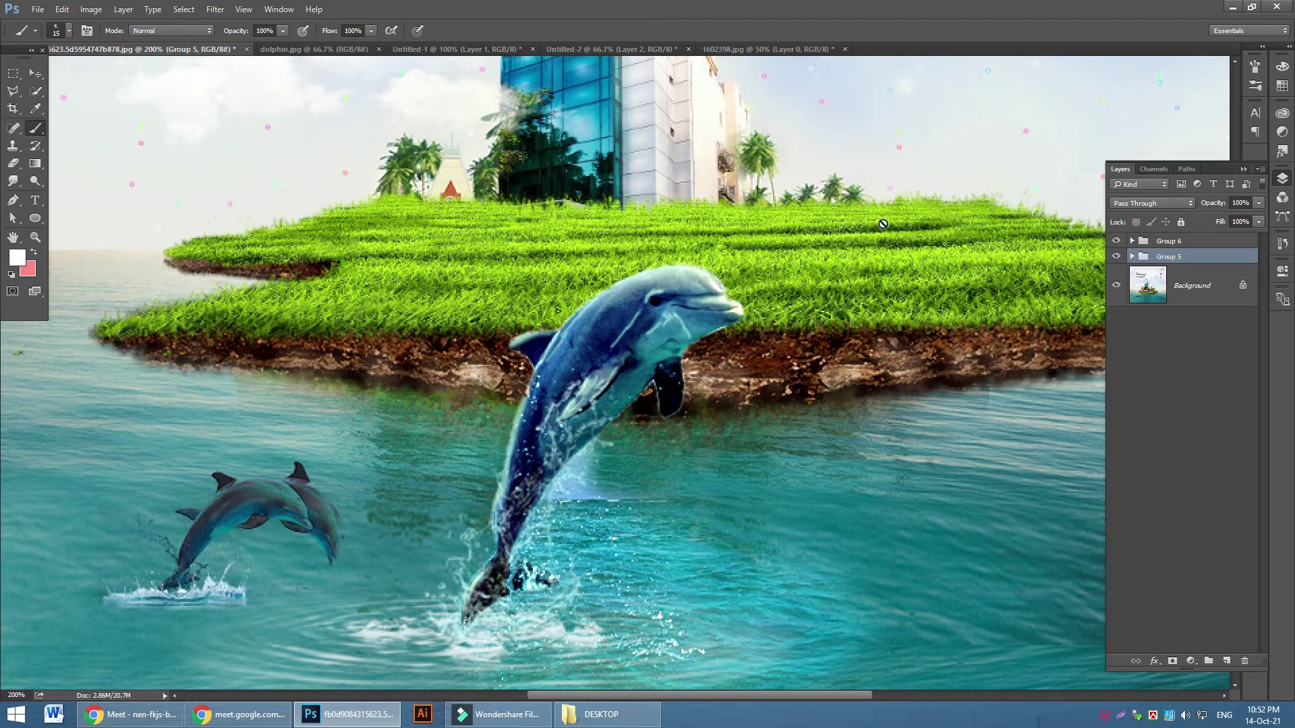
pyautogui.click(1112, 242)
pyautogui.click(1112, 241)
pyautogui.click(1112, 257)
pyautogui.click(1112, 257)
pyautogui.click(1112, 256)
pyautogui.click(1112, 256)
# Zoom out to view the whole poster with its title, then switch to the Google Meet call
pyautogui.hotkey('ctrl', '-')
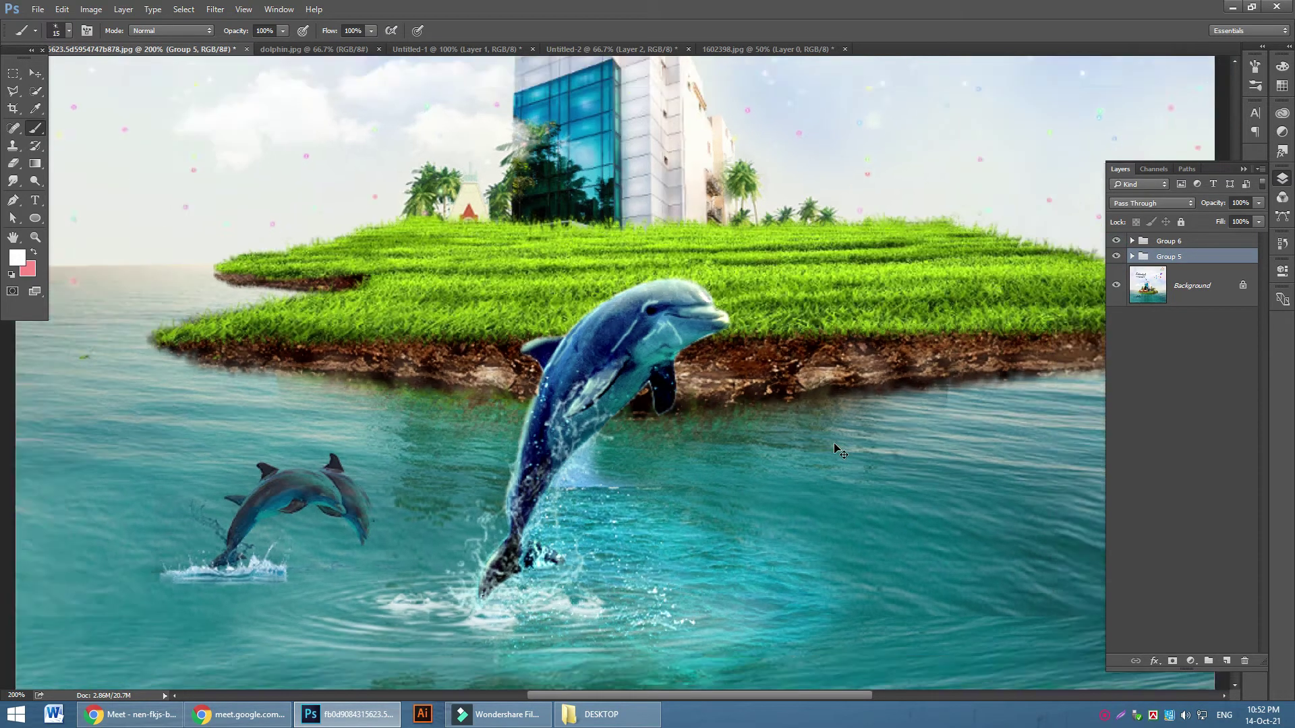
pyautogui.scroll(3, 840, 451)
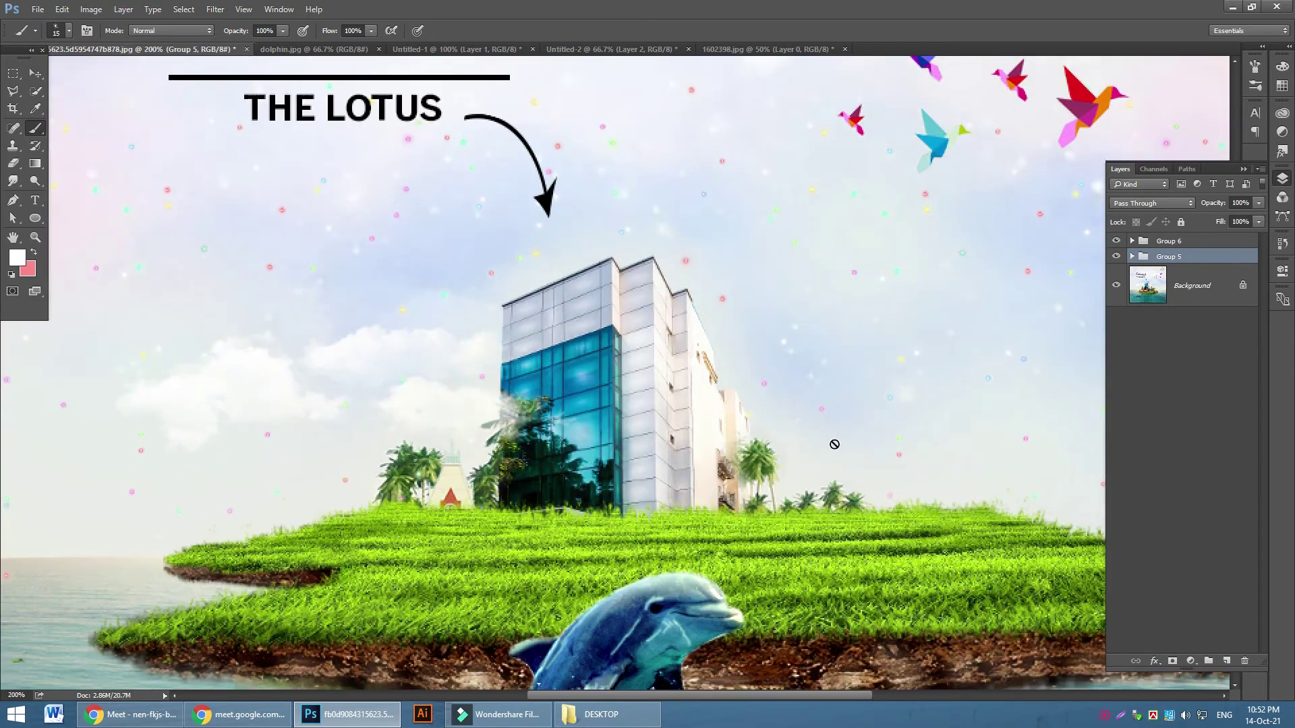
pyautogui.scroll(-2, 815, 381)
pyautogui.scroll(2, 817, 386)
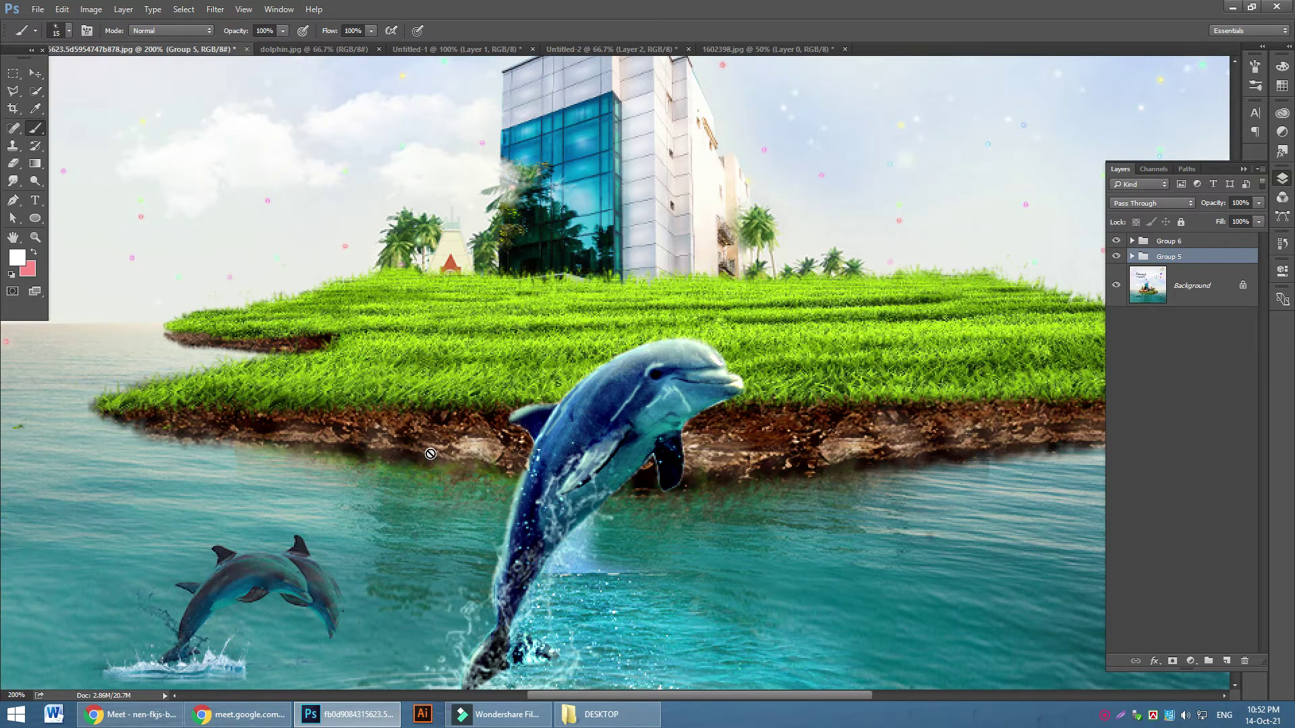
pyautogui.click(128, 714)
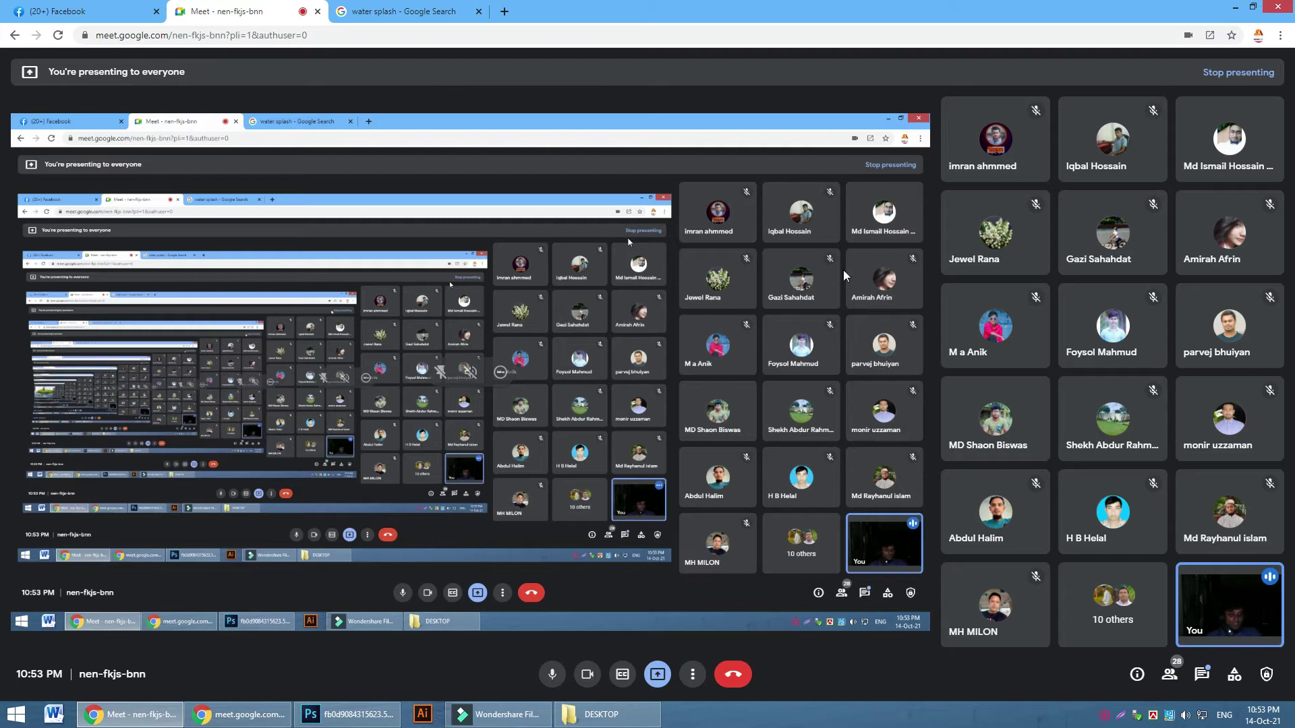
# Stop the current presentation and restart sharing your entire screen to the Meet call
pyautogui.click(1112, 719)
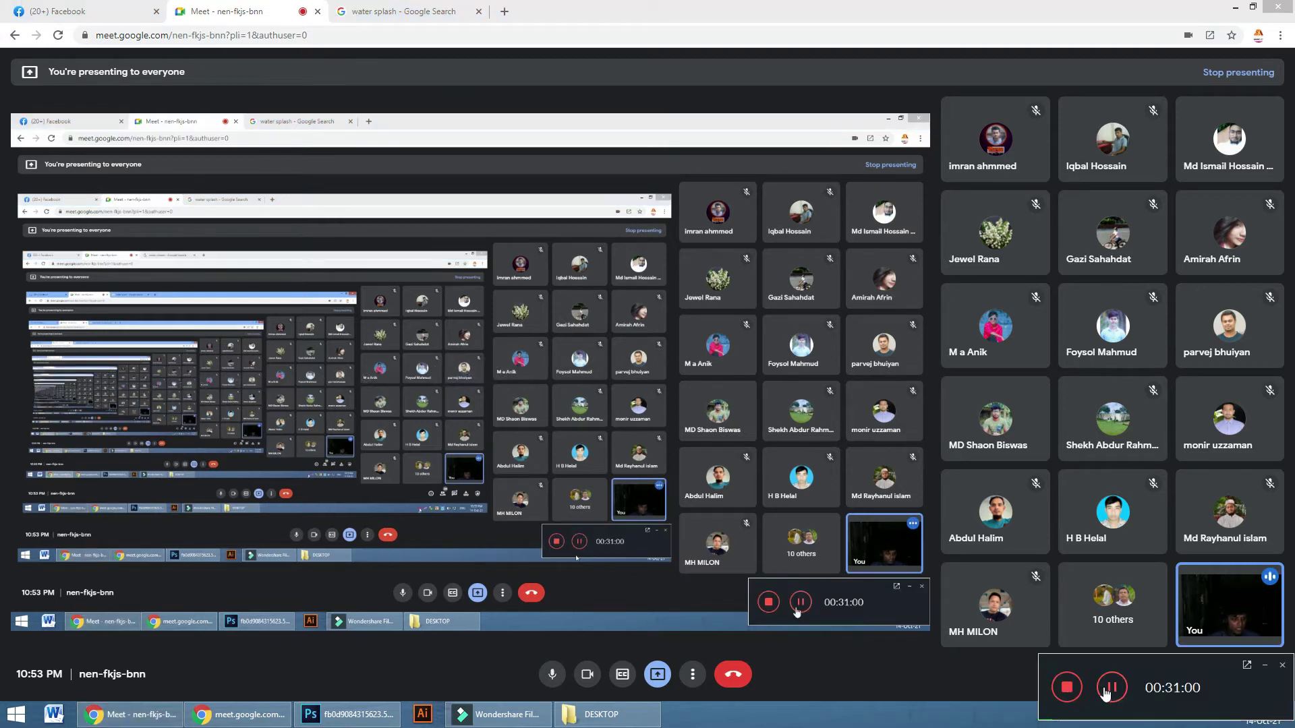
pyautogui.click(657, 674)
pyautogui.click(721, 577)
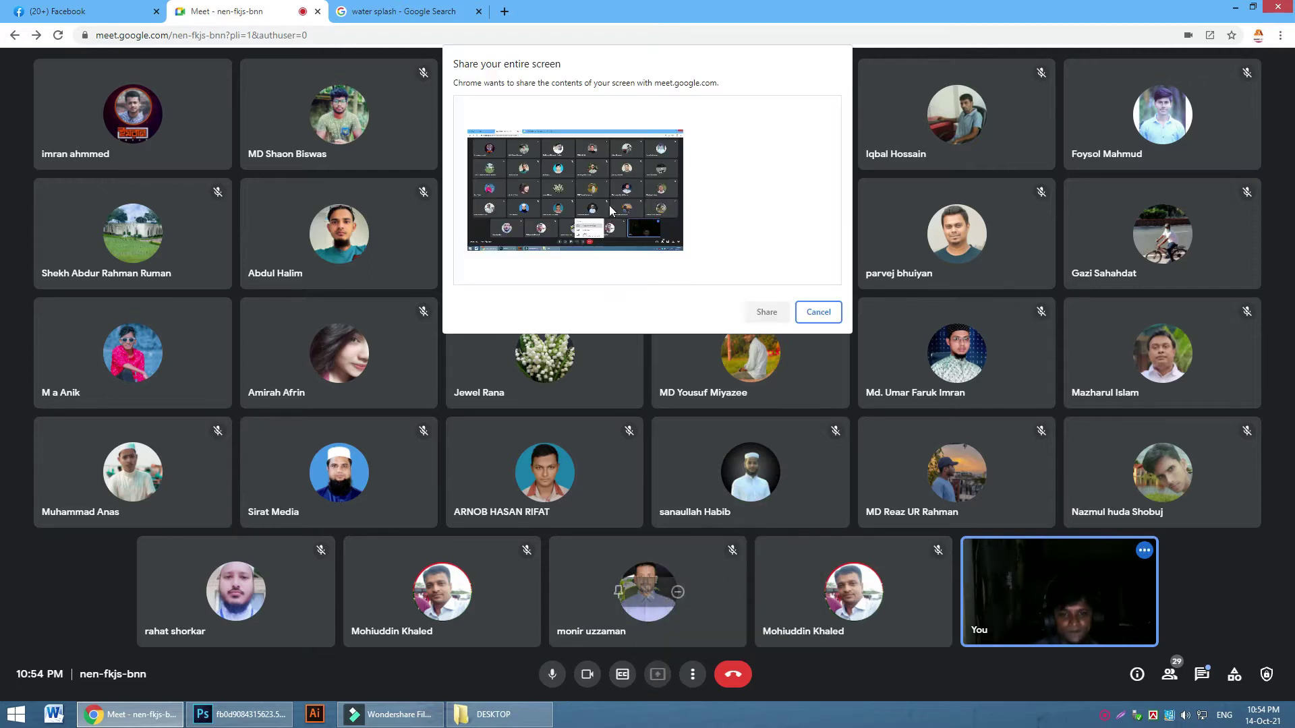
pyautogui.click(763, 311)
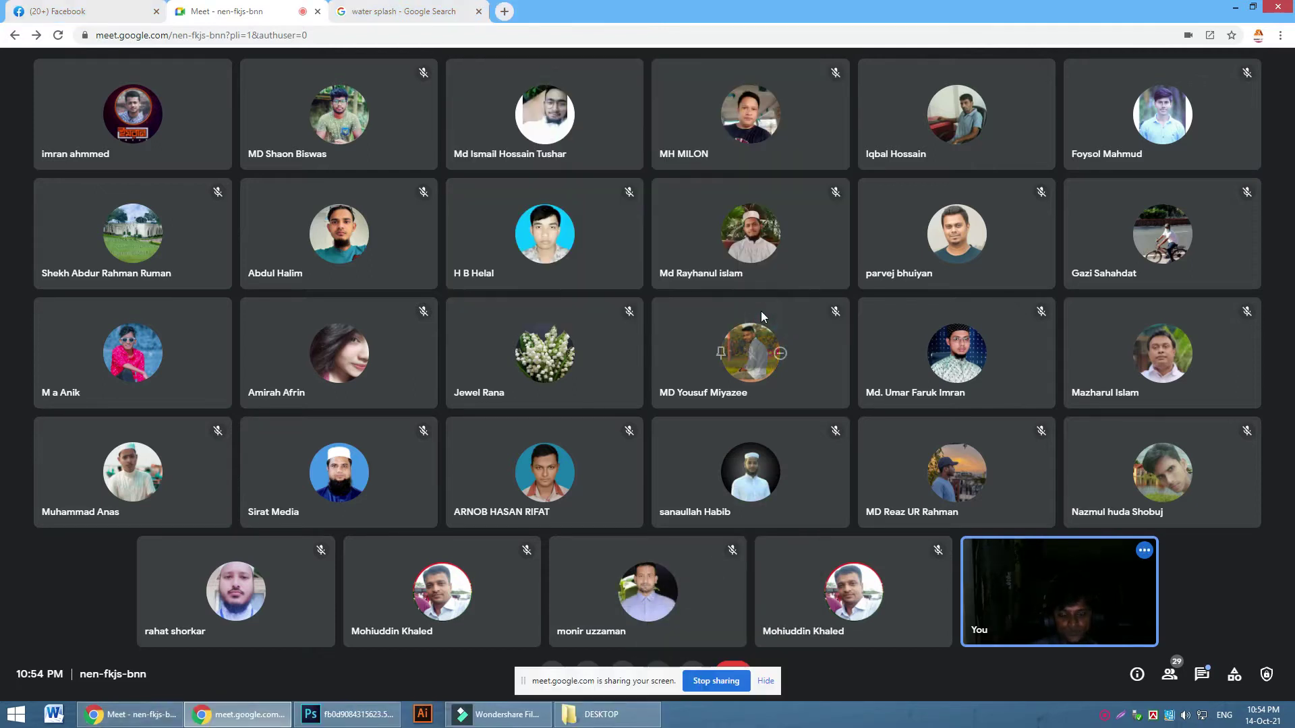
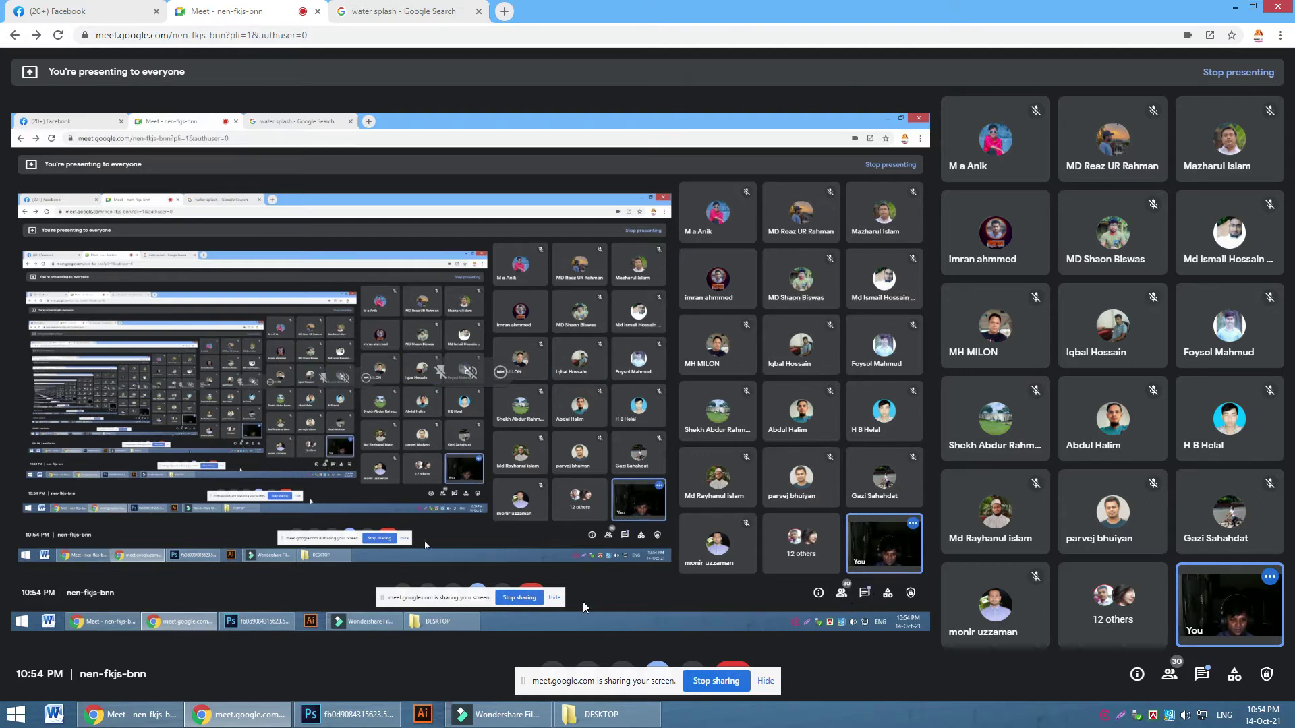
# Hide the Meet screen-sharing notice and bring the Photoshop dolphin island artwork to the front
pyautogui.click(765, 681)
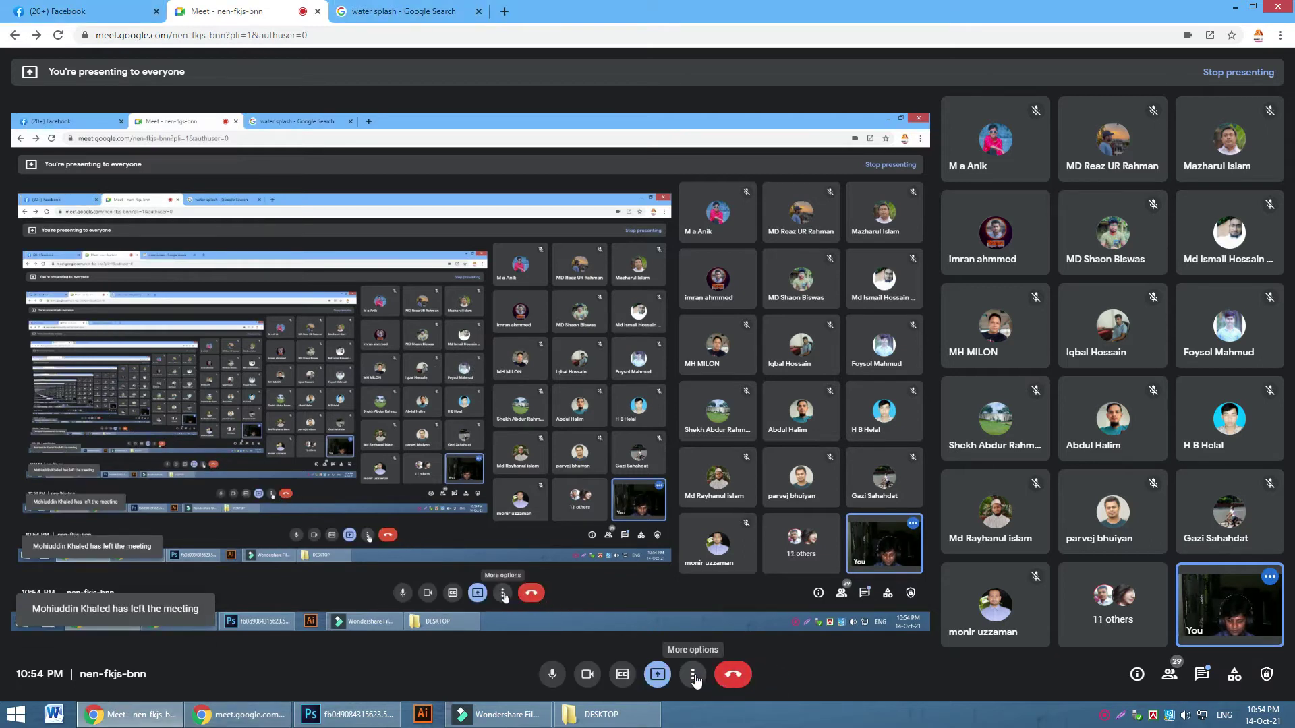
pyautogui.moveTo(370, 718)
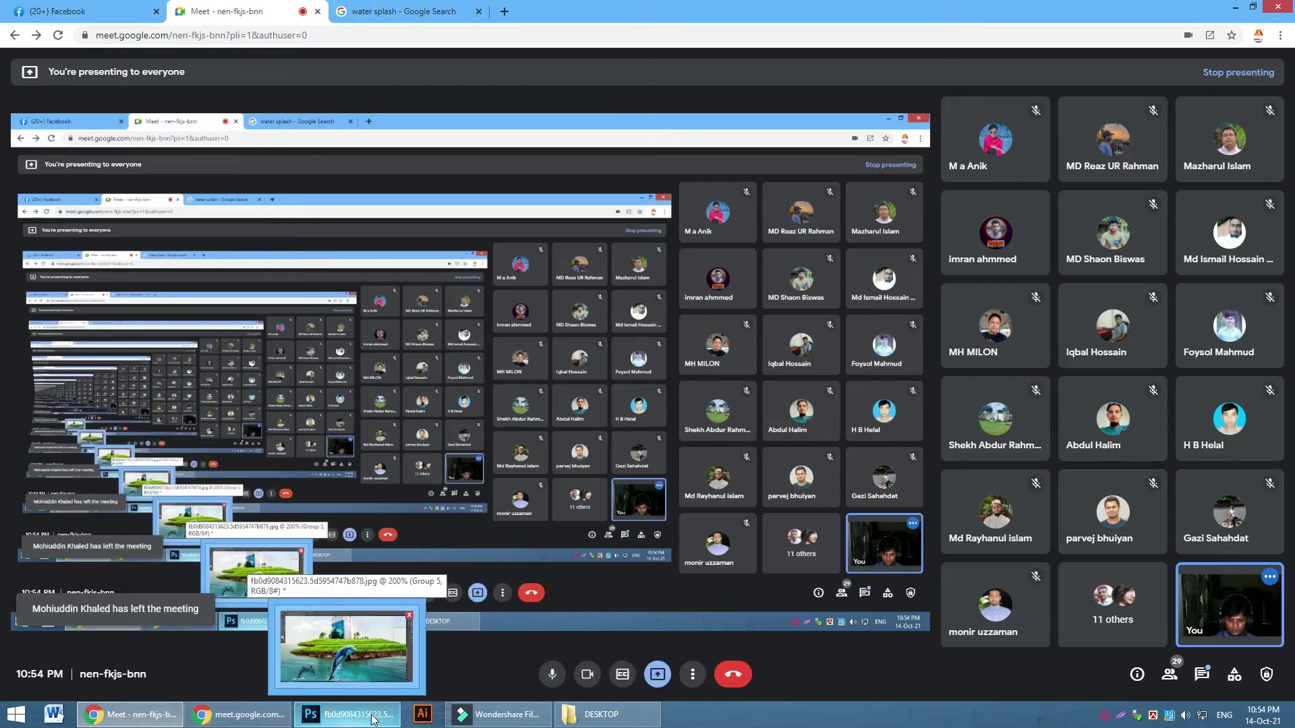
pyautogui.click(693, 674)
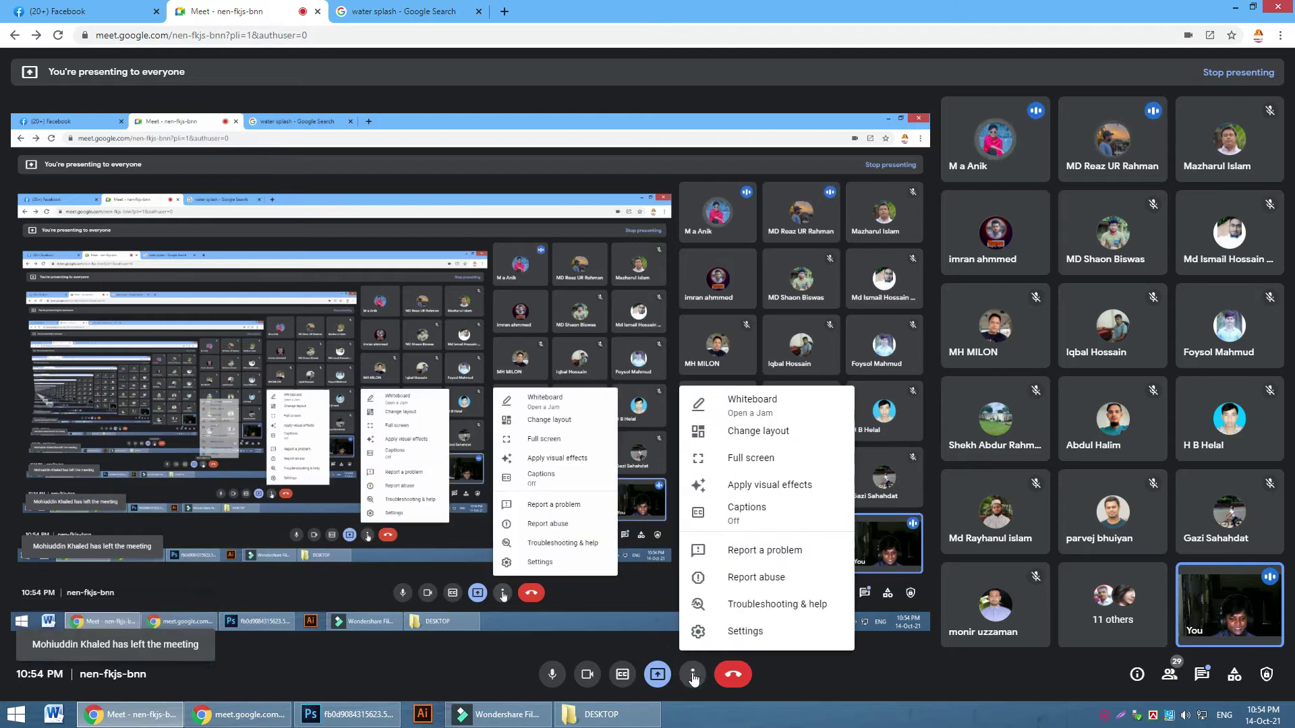
pyautogui.click(347, 714)
pyautogui.scroll(4, 205, 97)
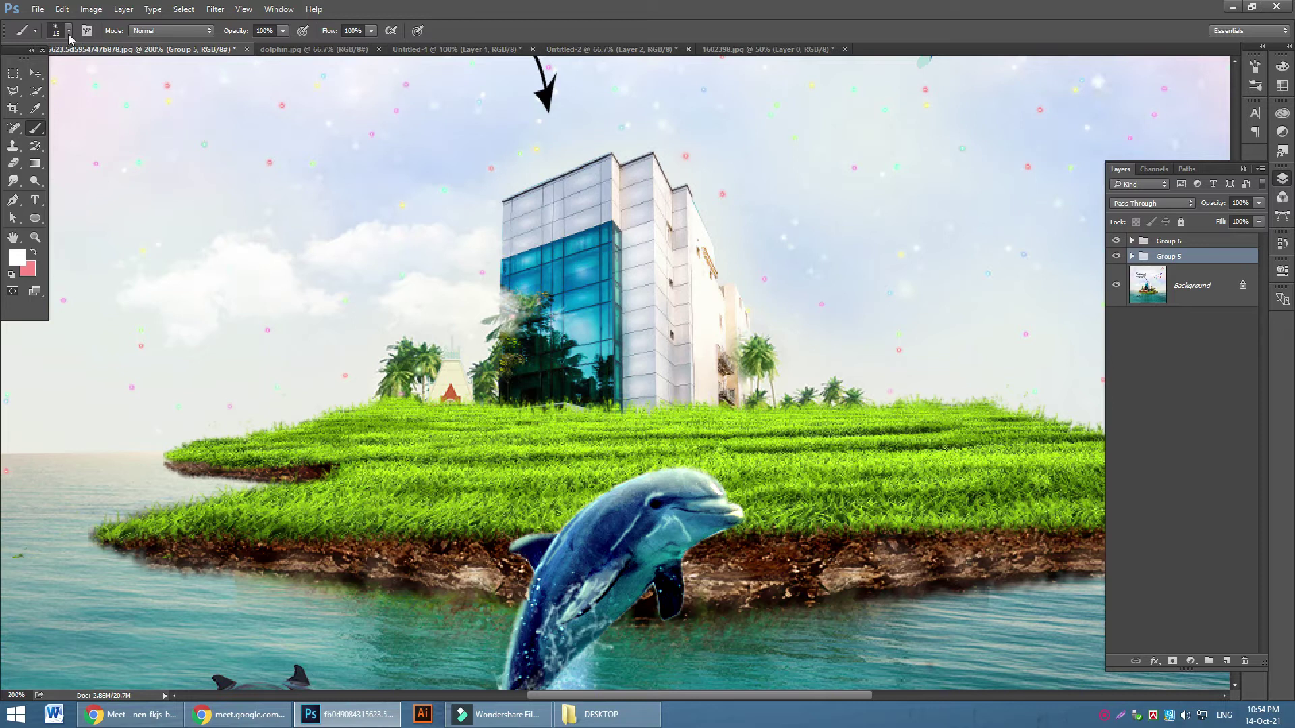
pyautogui.click(38, 10)
pyautogui.click(49, 37)
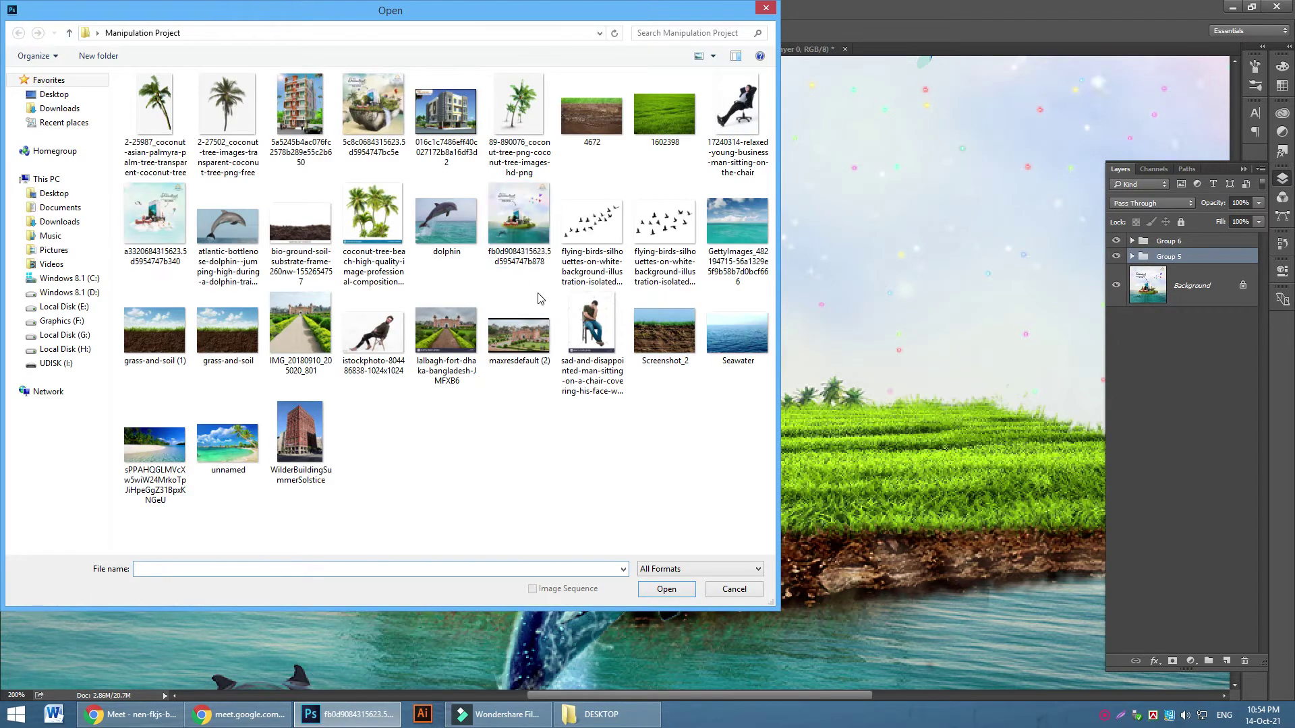
pyautogui.click(297, 441)
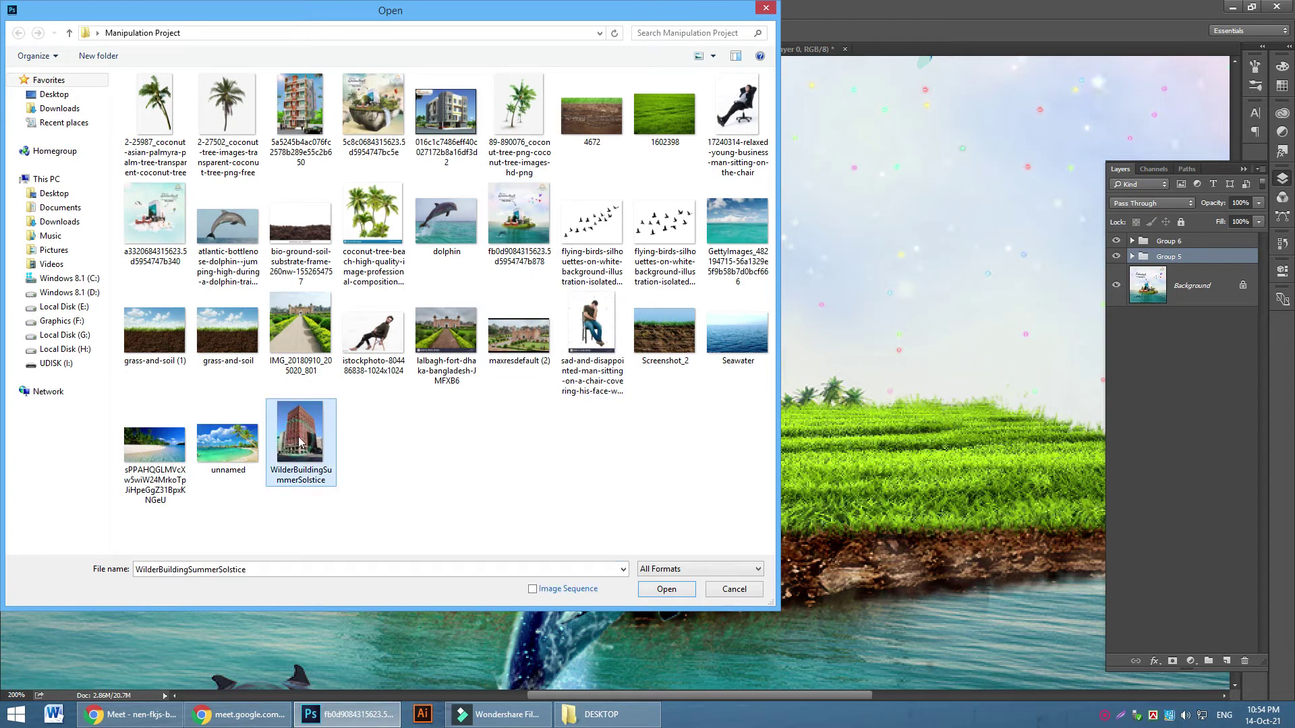
pyautogui.click(666, 589)
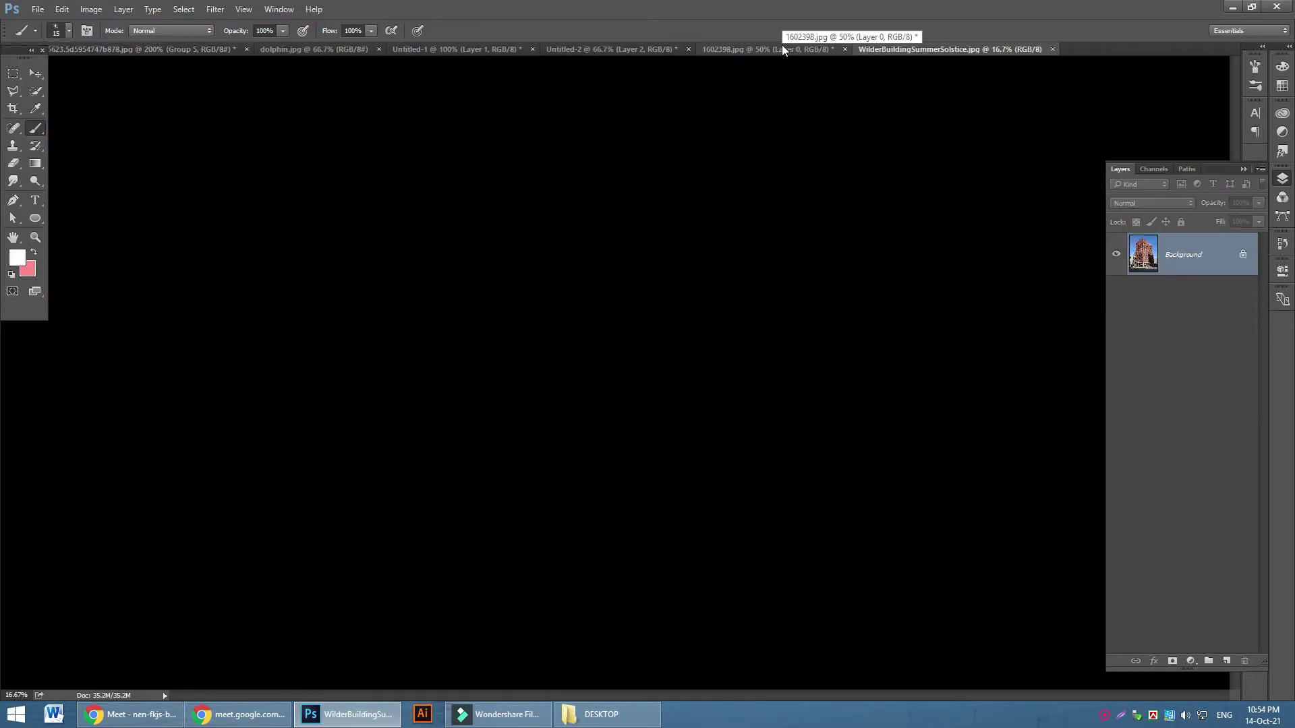
pyautogui.hotkey('ctrl', 'BackSpace')
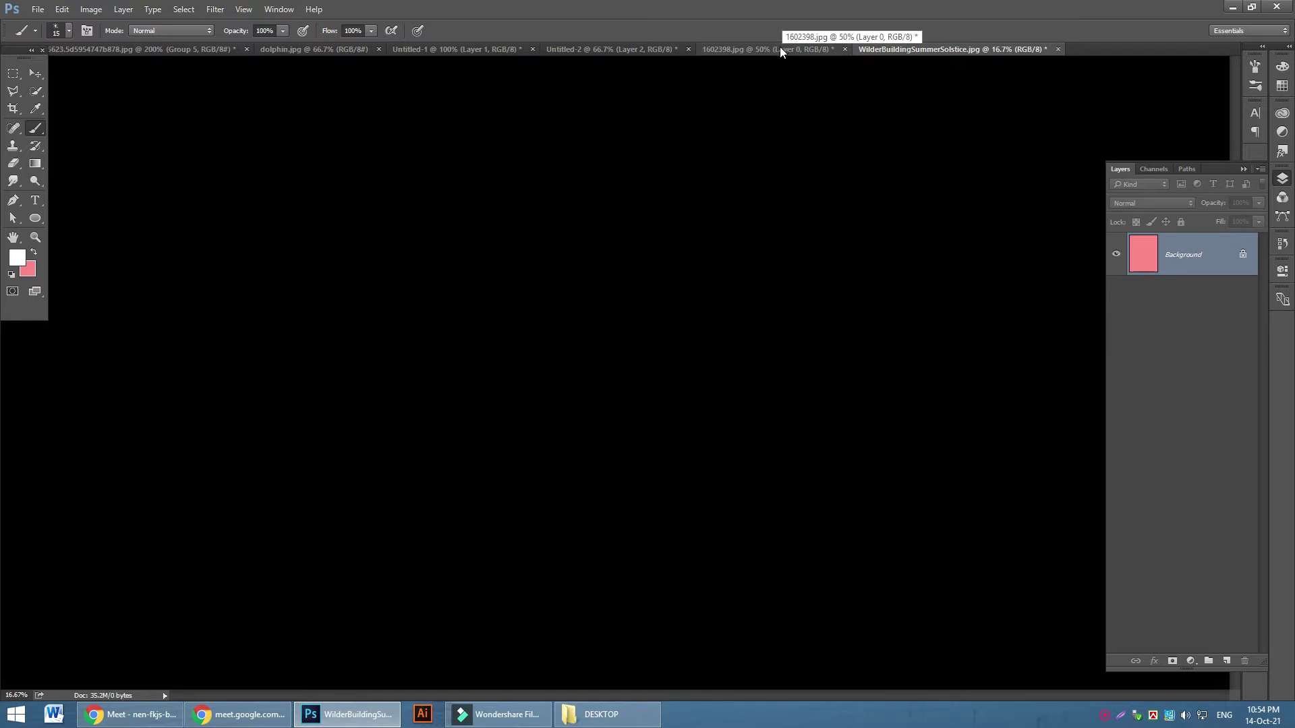
pyautogui.hotkey('ctrl', 'w')
pyautogui.click(649, 272)
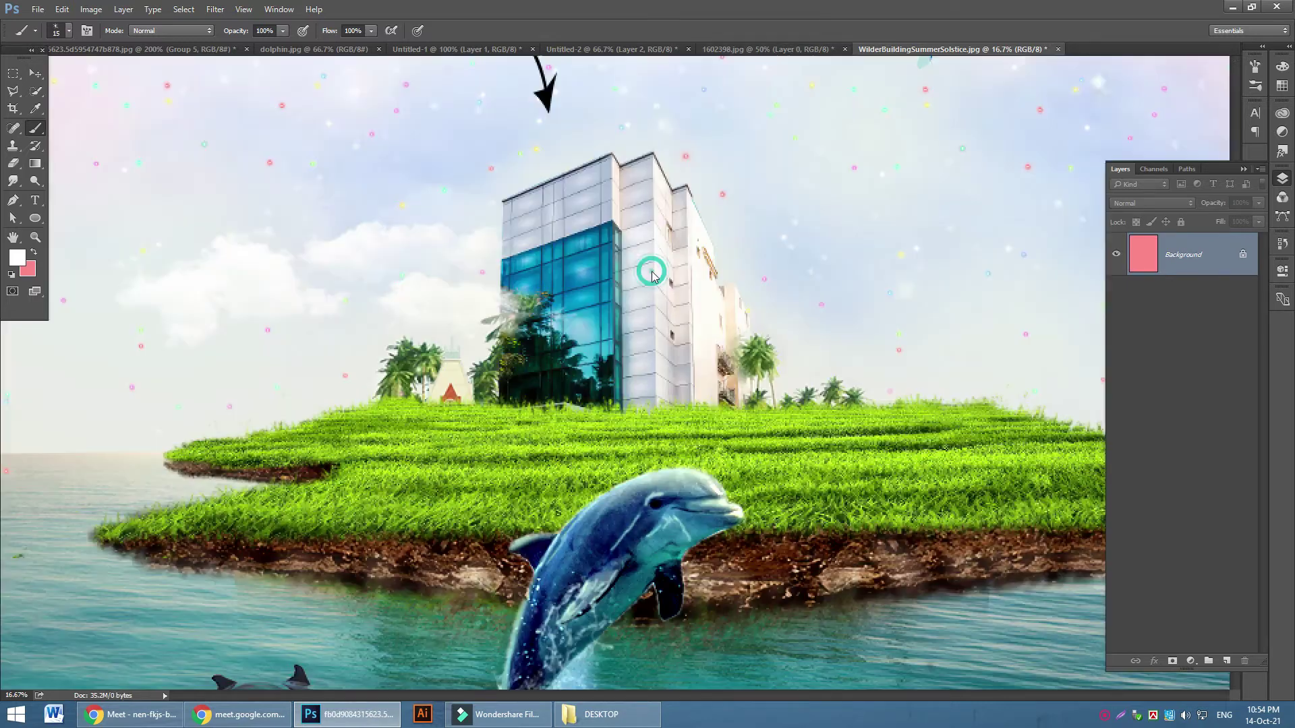
pyautogui.hotkey('ctrl', 'v')
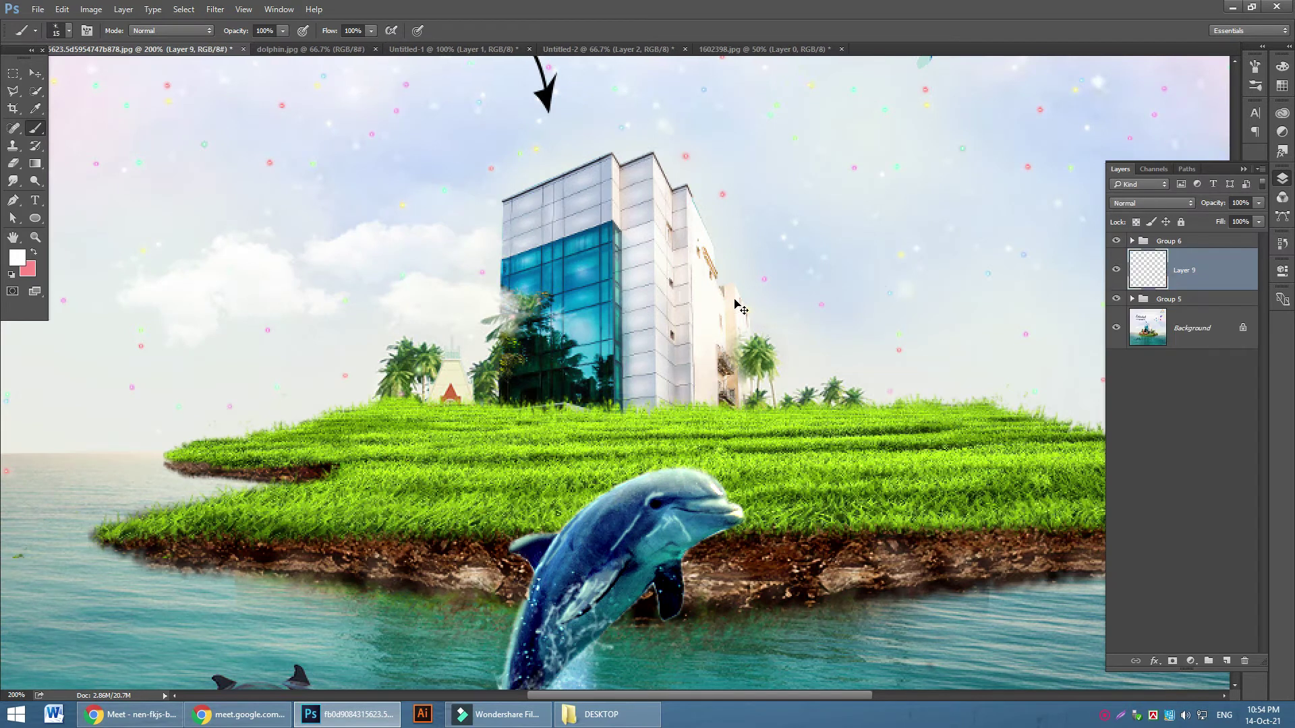
pyautogui.hotkey('ctrl', '-')
pyautogui.hotkey('ctrl', '-')
pyautogui.hotkey('ctrl', '-')
pyautogui.hotkey('ctrl', '-')
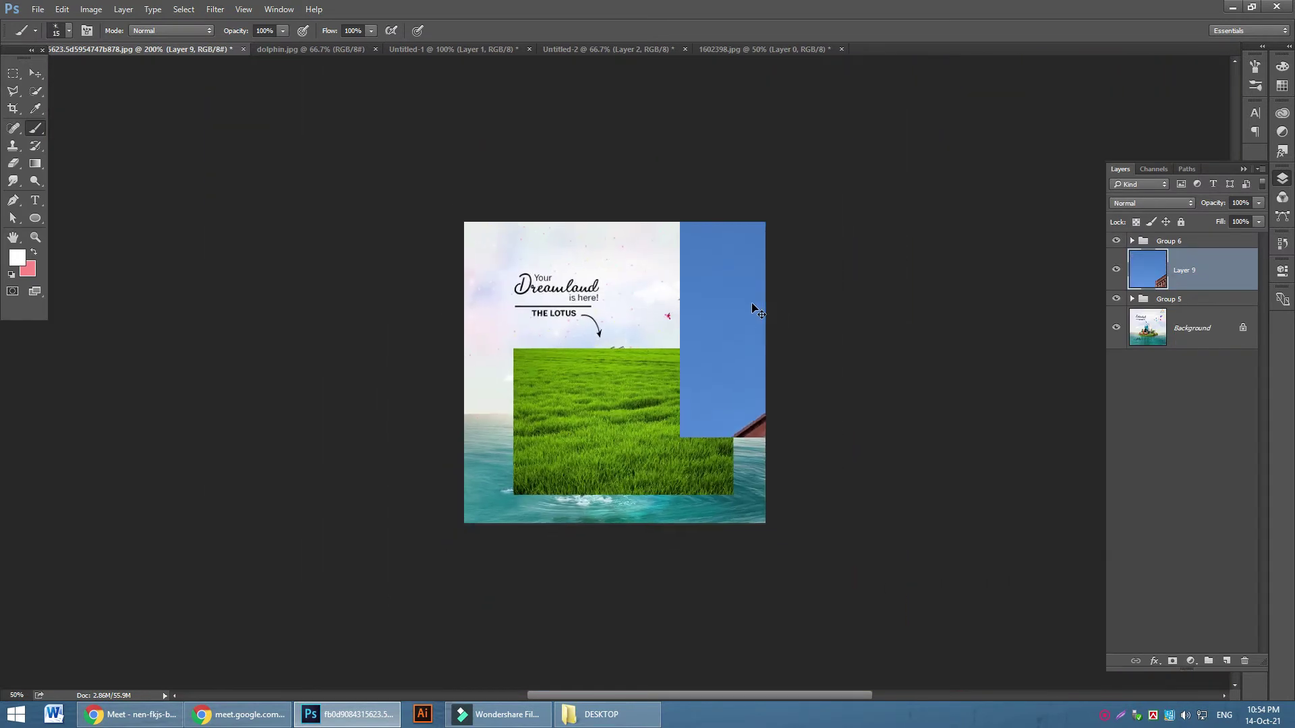
pyautogui.click(39, 74)
pyautogui.moveTo(676, 428); pyautogui.dragTo(477, 266)
pyautogui.moveTo(667, 365); pyautogui.dragTo(722, 347)
pyautogui.hotkey('ctrl', 't')
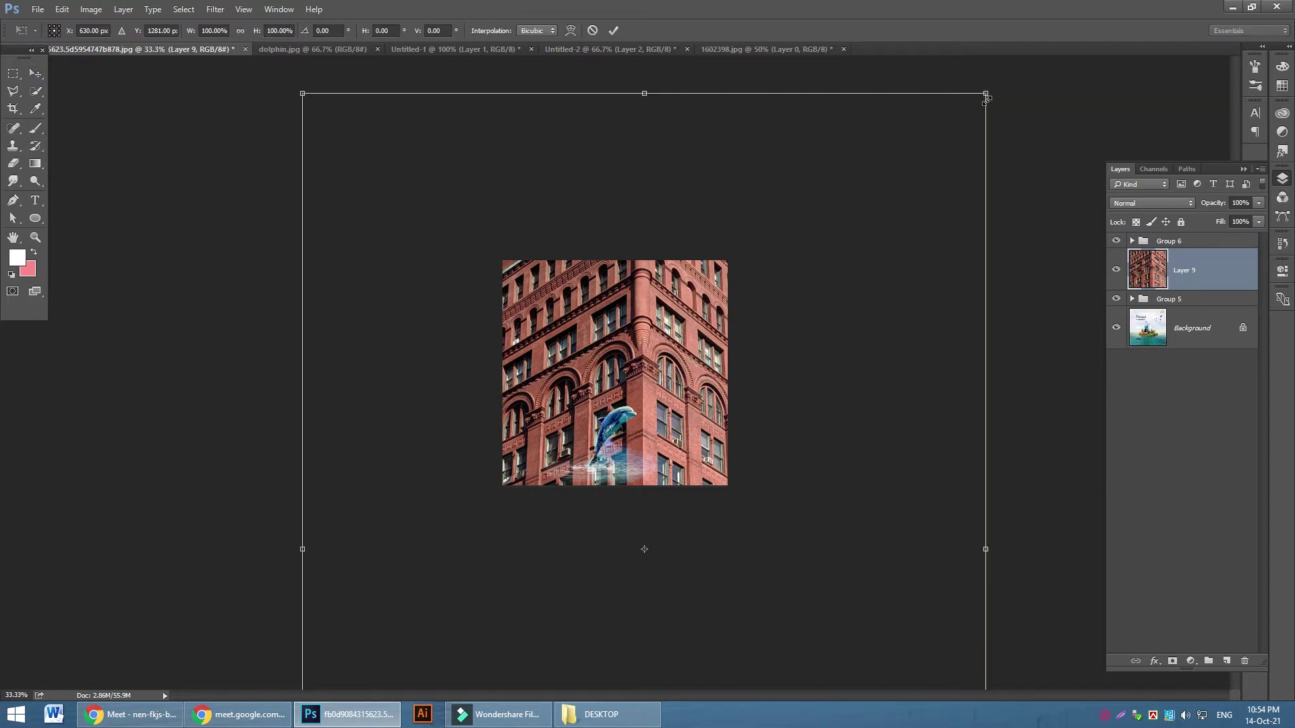
pyautogui.moveTo(986, 96); pyautogui.dragTo(522, 610)
pyautogui.moveTo(617, 301); pyautogui.dragTo(648, 252)
pyautogui.moveTo(771, 194); pyautogui.dragTo(648, 359)
pyautogui.moveTo(550, 503); pyautogui.dragTo(626, 369)
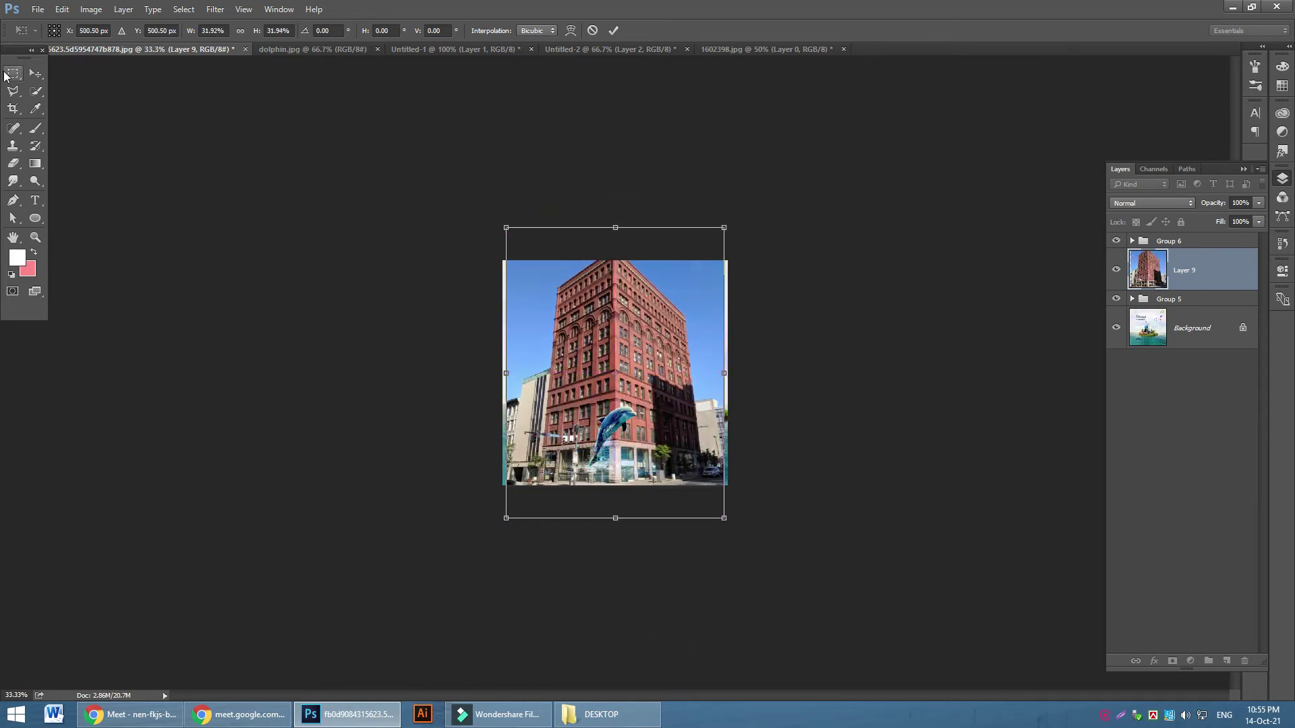
pyautogui.click(35, 72)
pyautogui.click(734, 277)
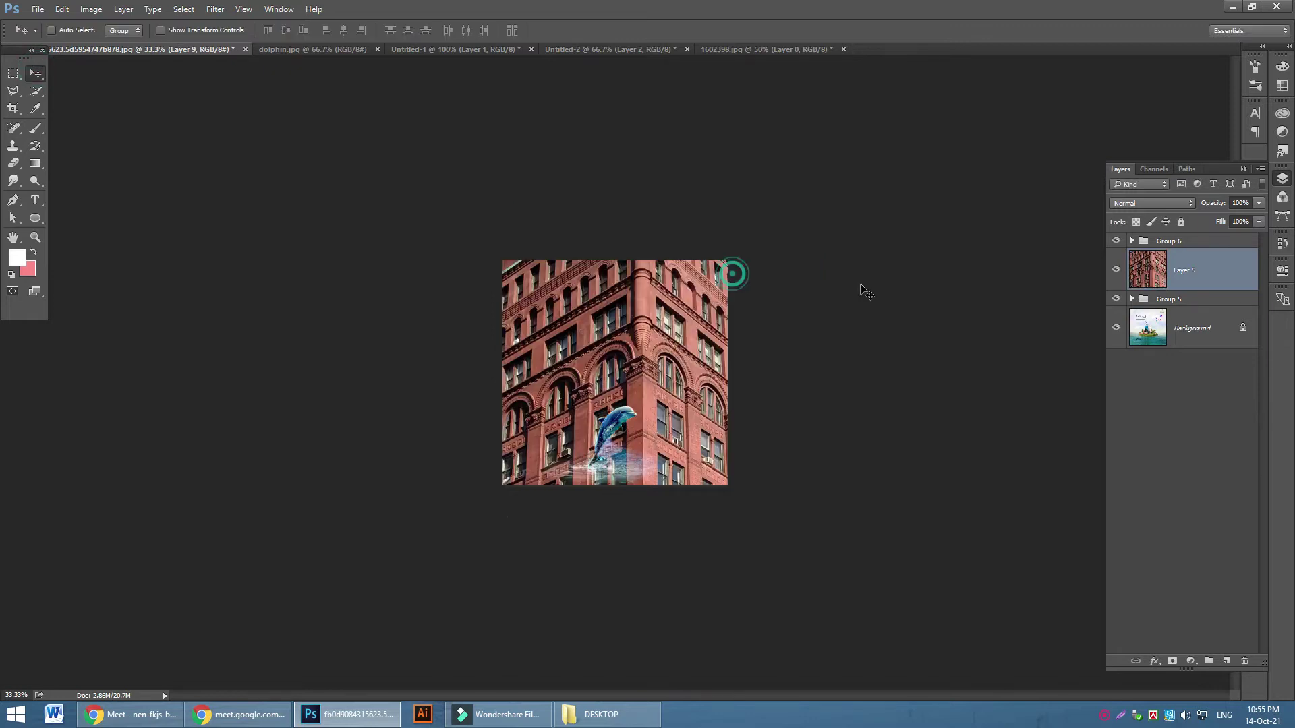
pyautogui.press('Delete')
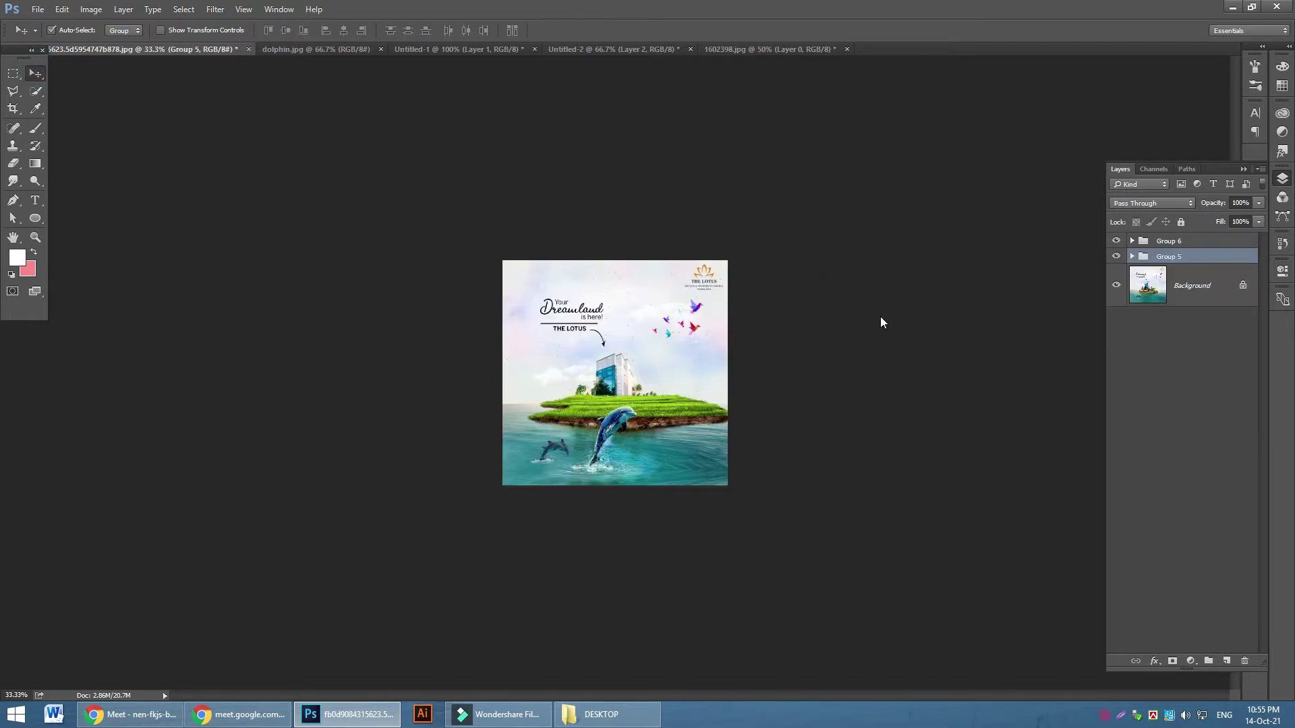
pyautogui.hotkey('ctrl', 'shift', 's')
# Save the dolphin poster to the Desktop as a PSD named 'Mani' with maximum compatibility
pyautogui.click(54, 94)
pyautogui.click(263, 538)
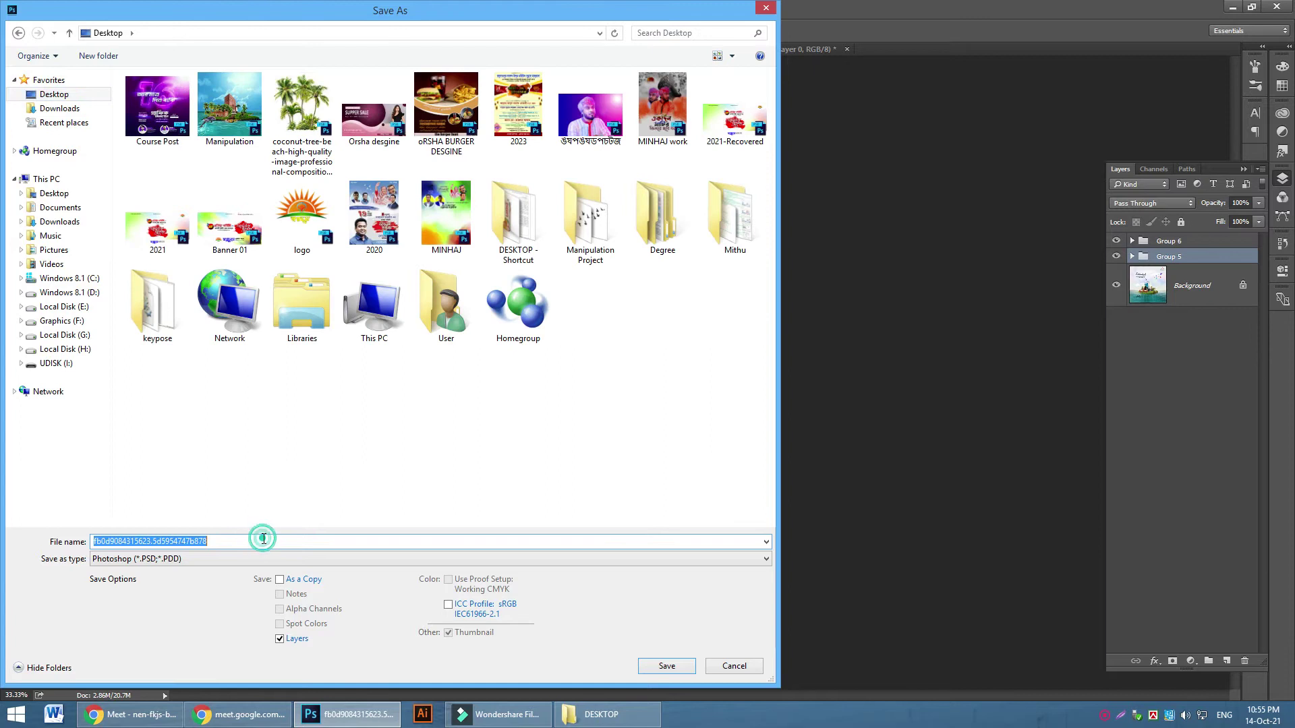
pyautogui.write('Mani')
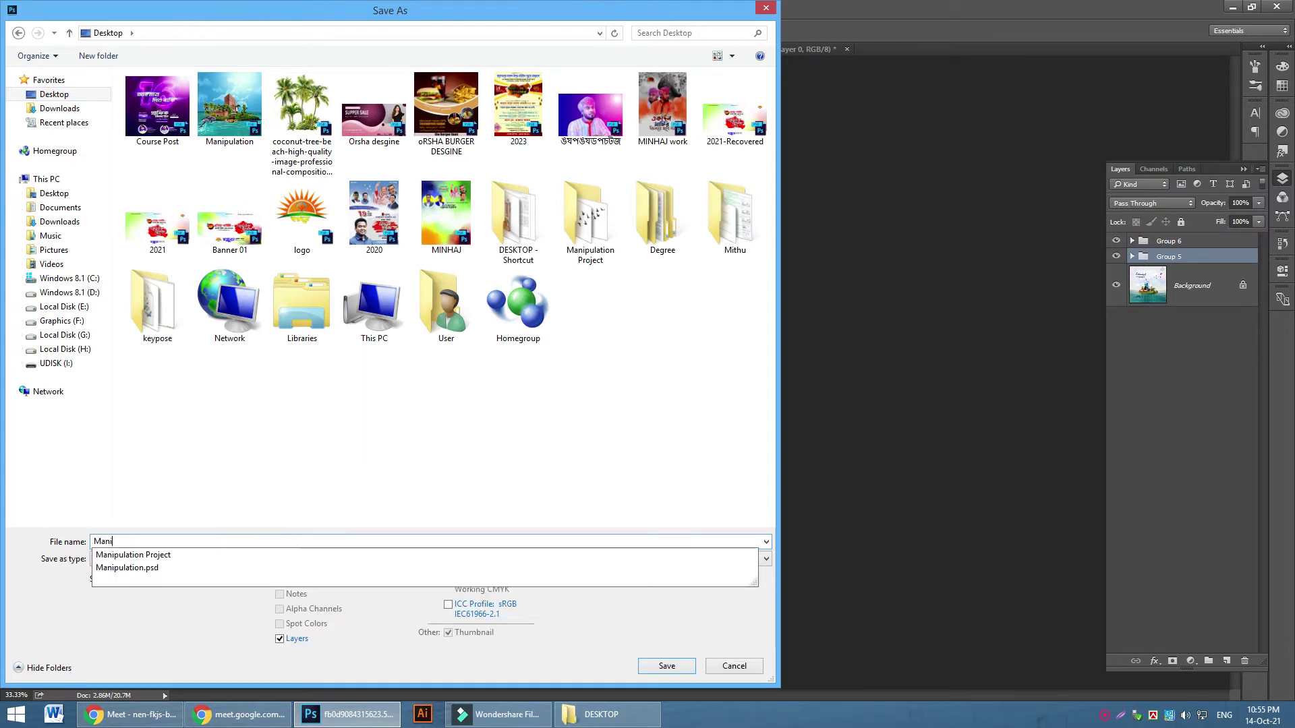
pyautogui.press('Return')
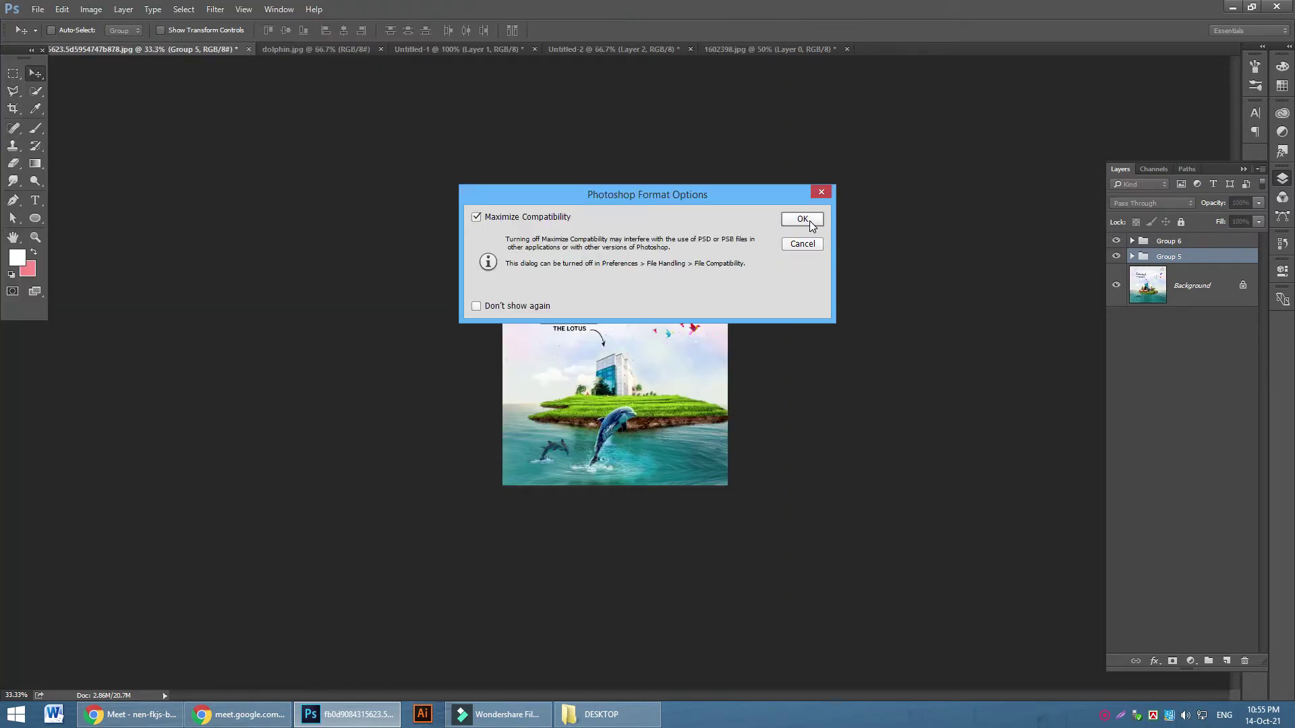
pyautogui.click(802, 219)
# Close every open document without saving the untitled ones, then minimize Photoshop
pyautogui.hotkey('ctrl', 'w')
pyautogui.hotkey('ctrl', 'alt', 'w')
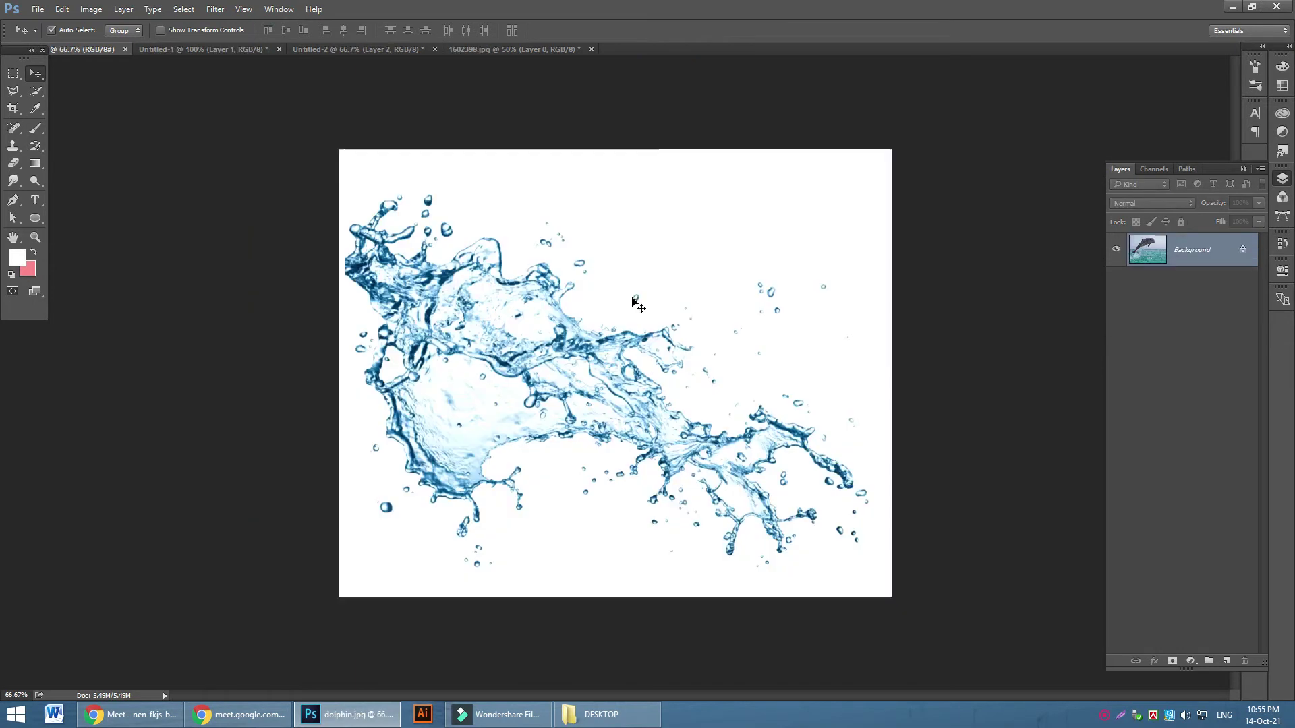
pyautogui.click(648, 270)
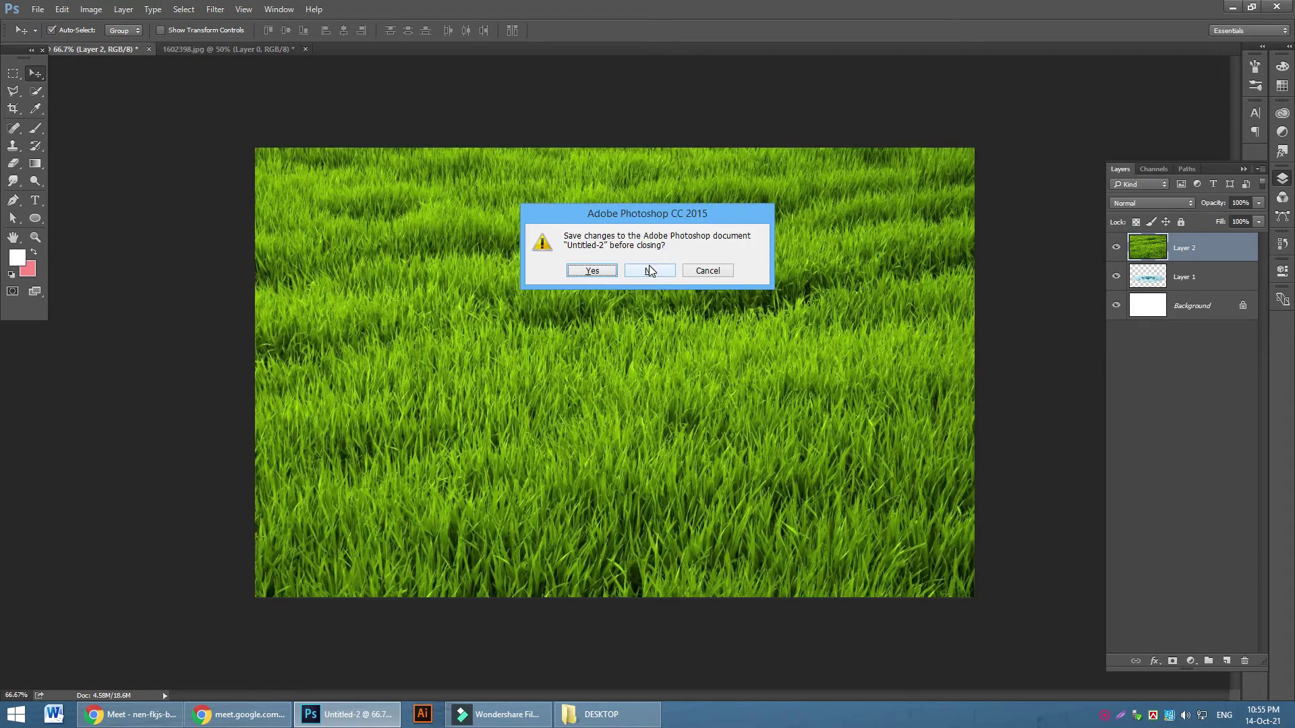
pyautogui.click(649, 270)
pyautogui.click(649, 271)
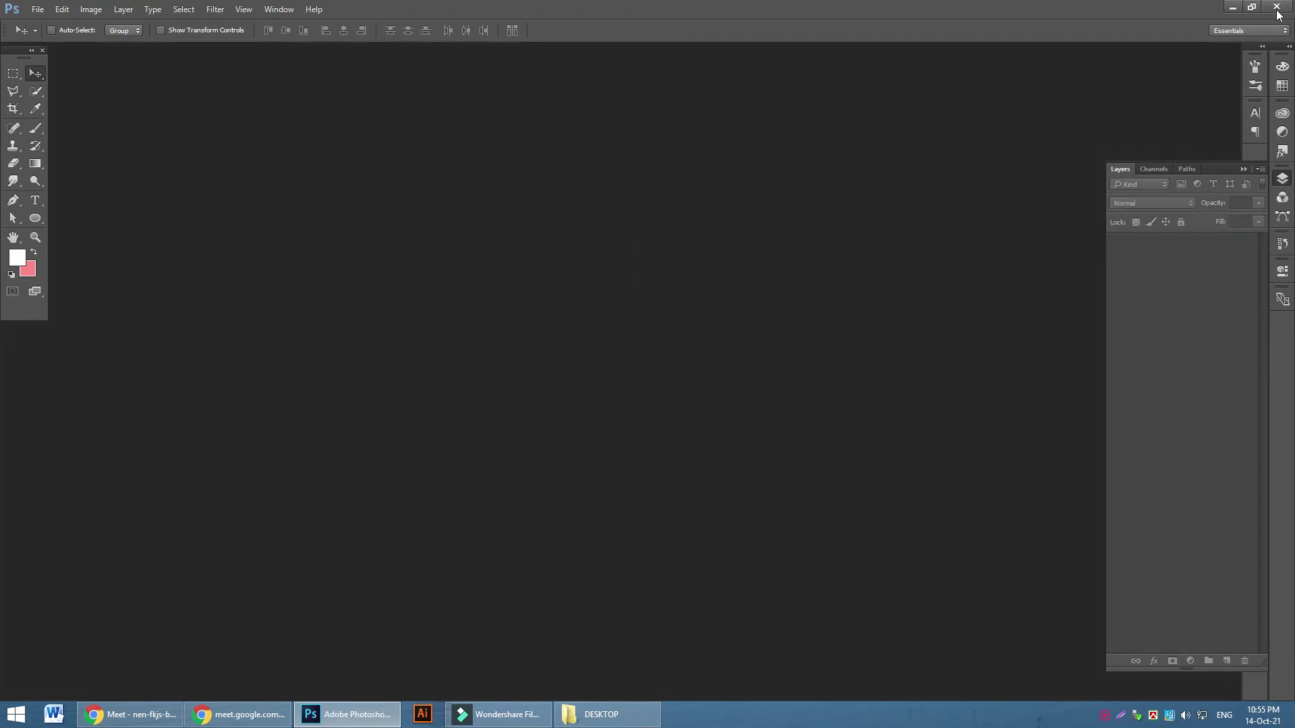
pyautogui.click(1234, 8)
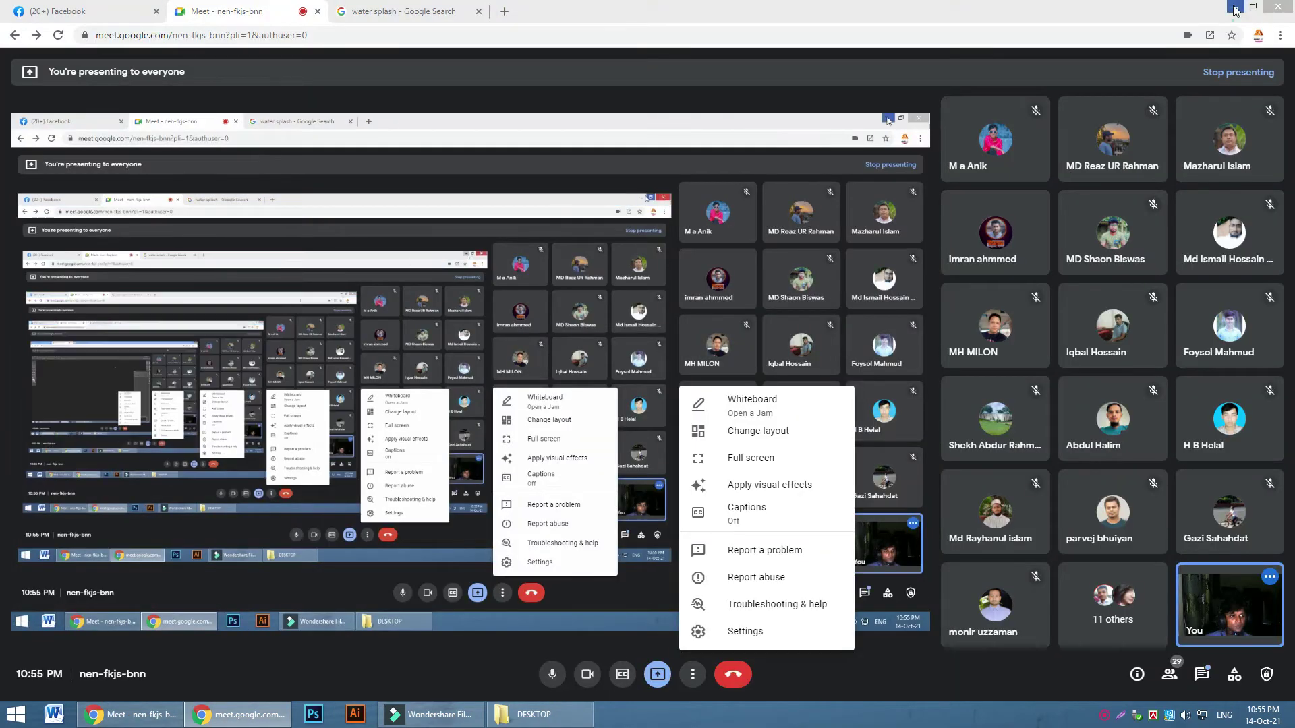
# Minimize the browser and folder windows, dismiss the Filmora message, and refresh the desktop
pyautogui.click(1233, 8)
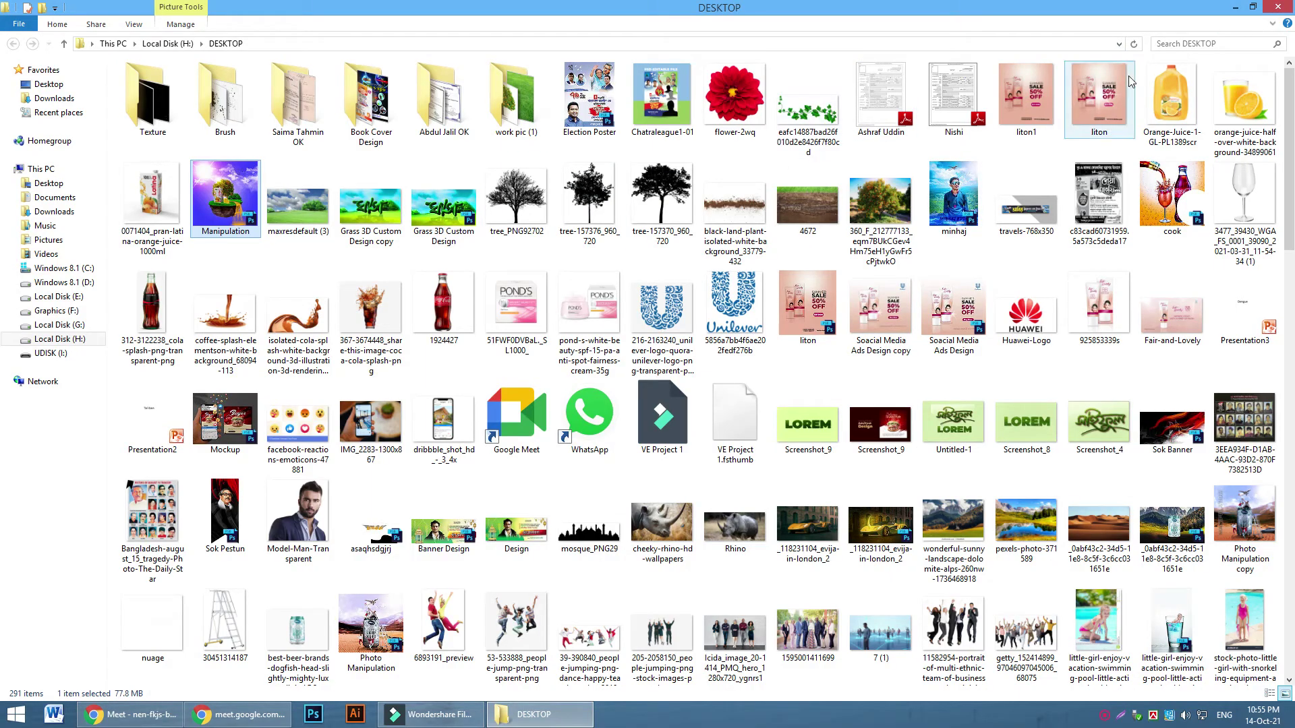
pyautogui.click(1233, 8)
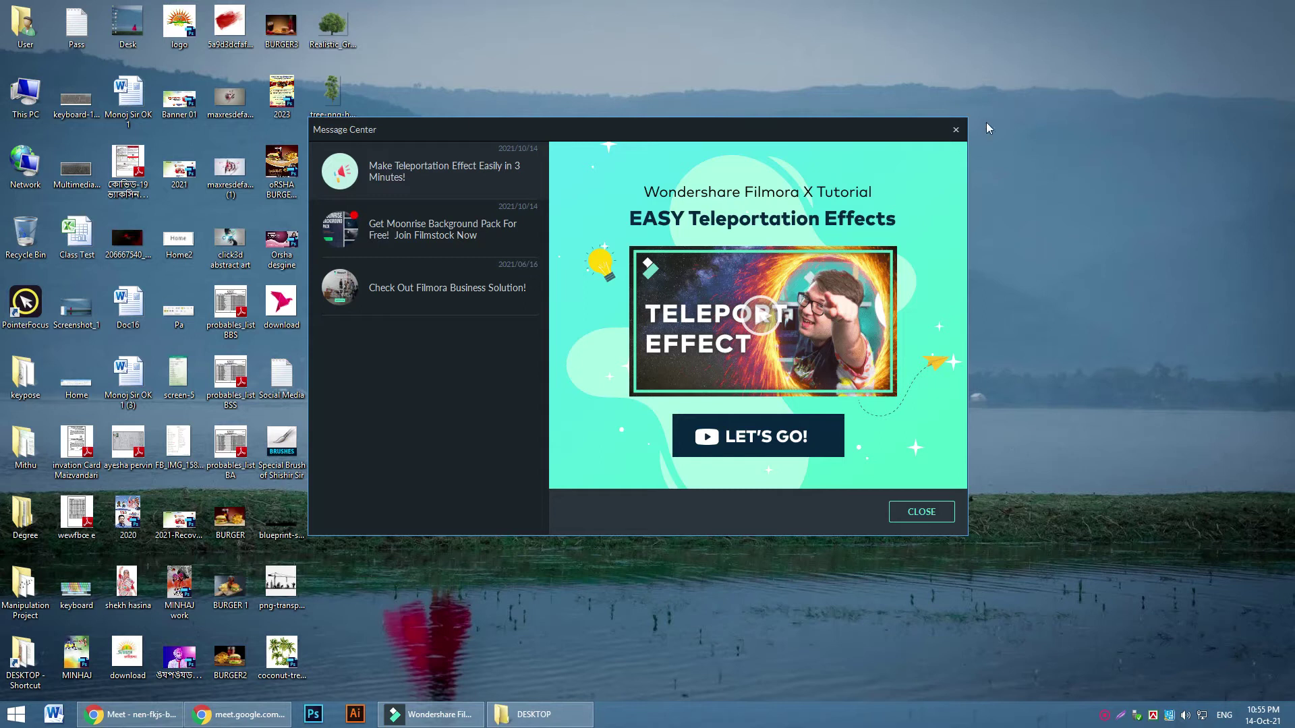
pyautogui.click(956, 131)
pyautogui.rightClick(587, 133)
pyautogui.click(633, 172)
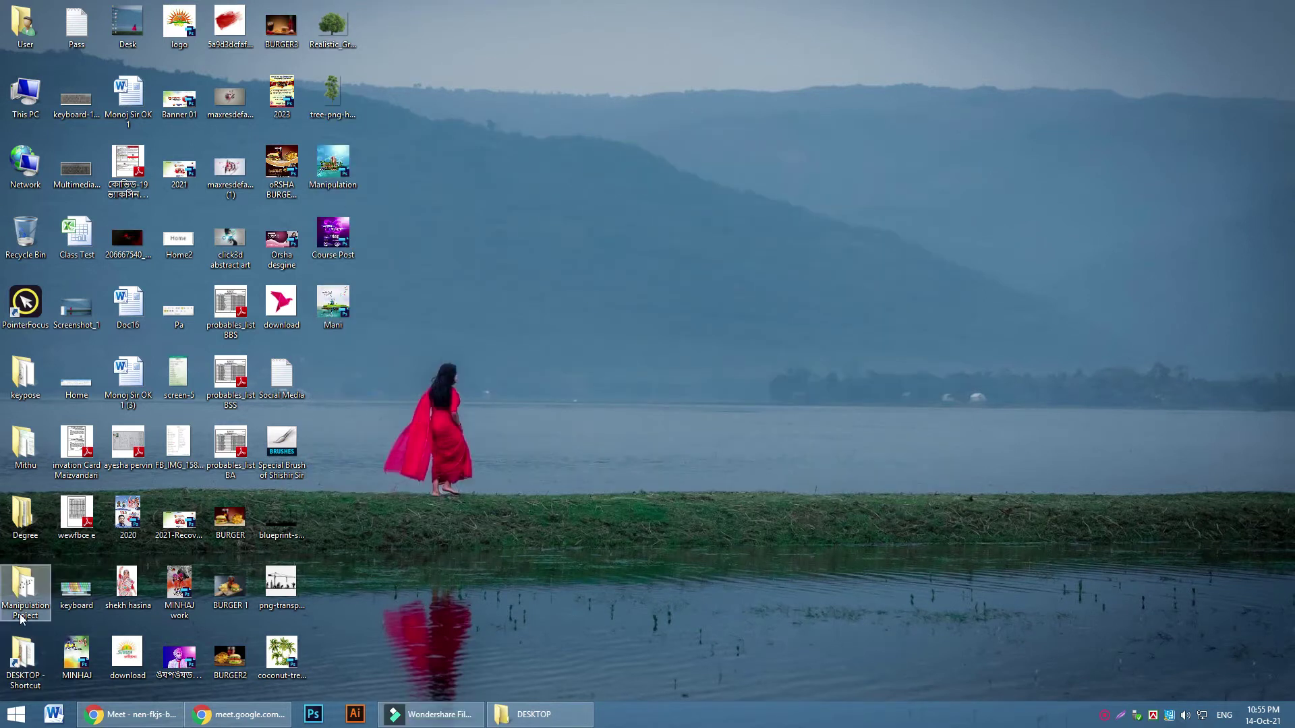
# Open WilderBuildingSummerSolstice.jpg from the Manipulation Project folder in Photoshop via Open with
pyautogui.doubleClick(26, 592)
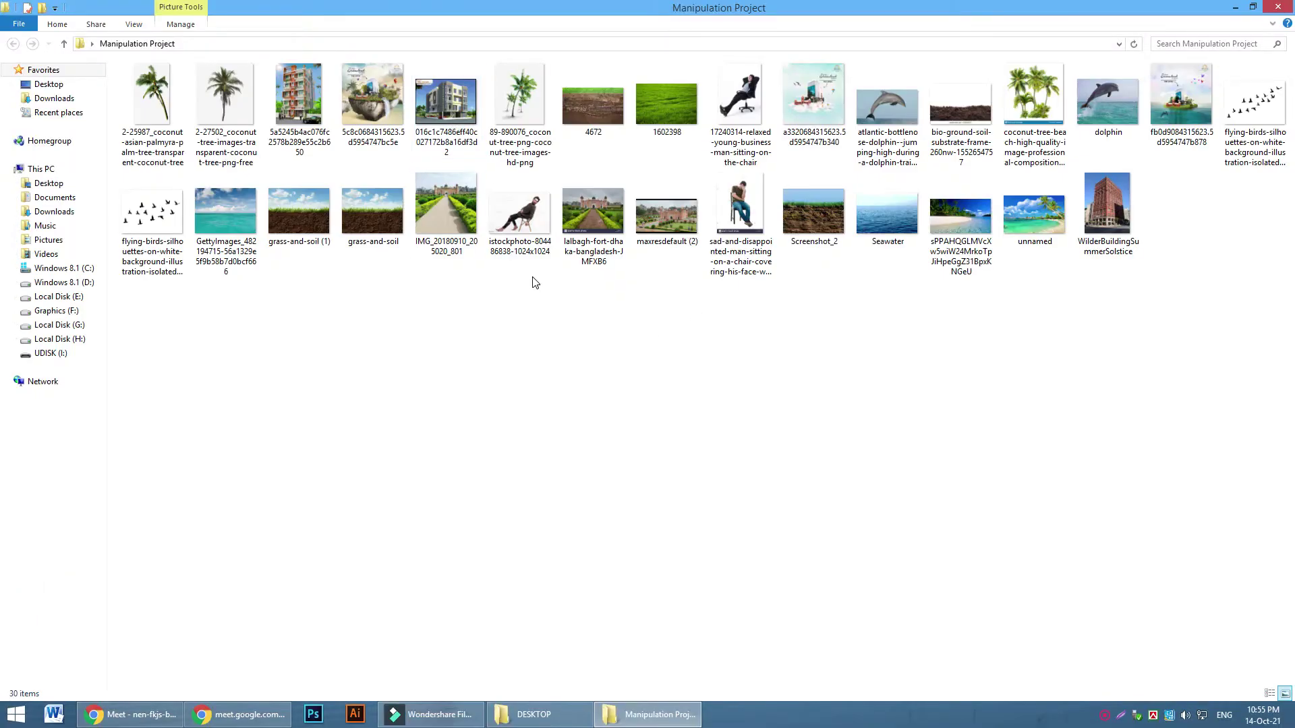
pyautogui.doubleClick(1120, 209)
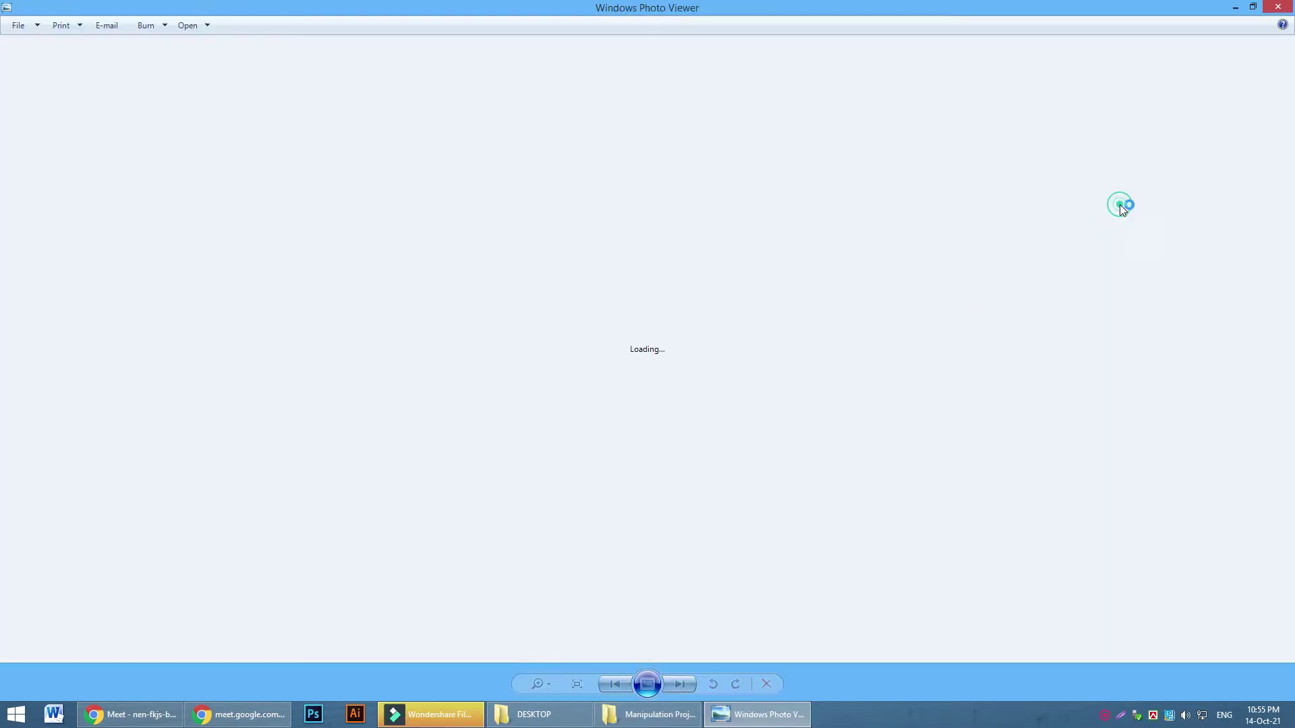
pyautogui.rightClick(637, 311)
pyautogui.click(683, 318)
pyautogui.click(879, 346)
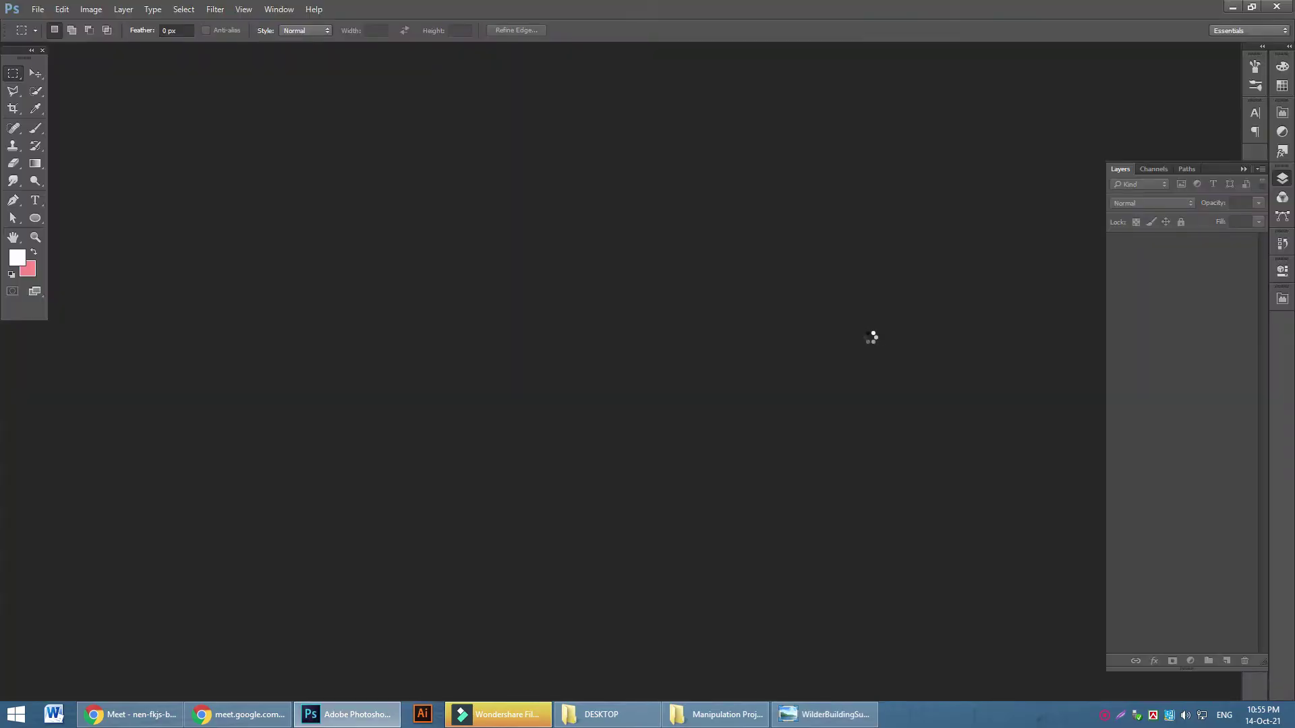
pyautogui.click(14, 109)
pyautogui.rightClick(14, 109)
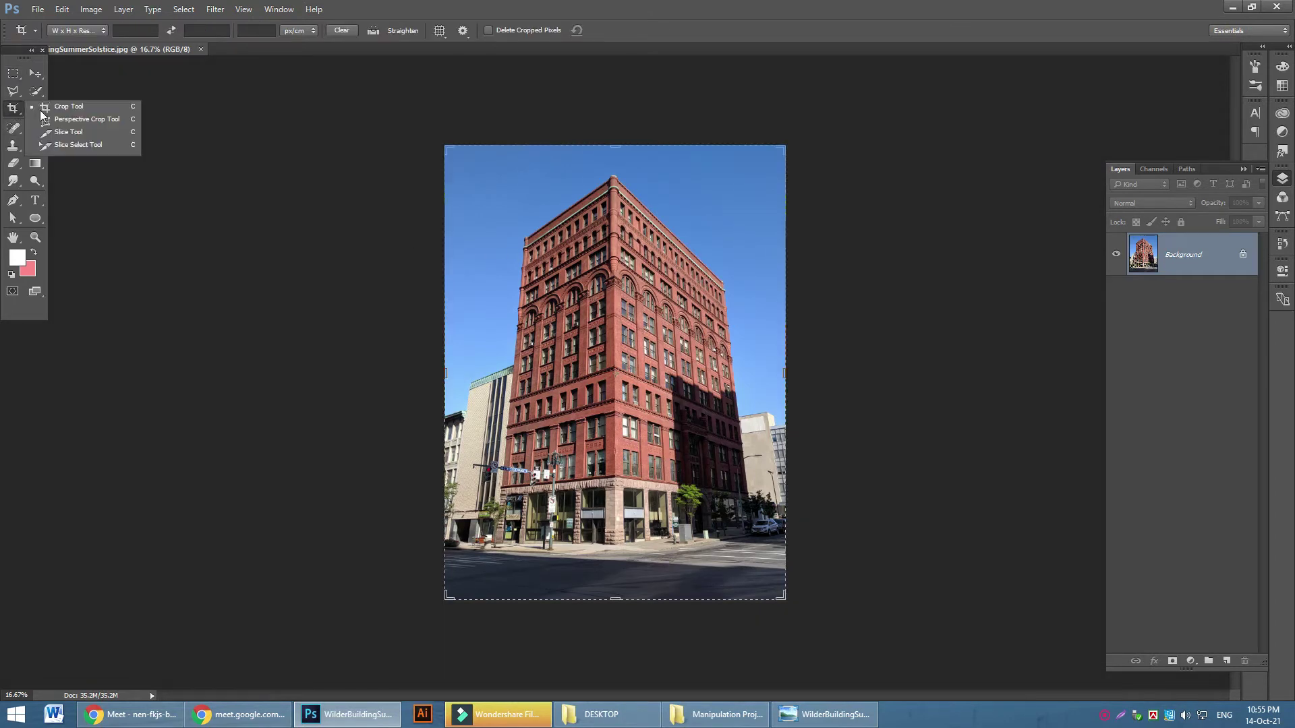
pyautogui.click(75, 119)
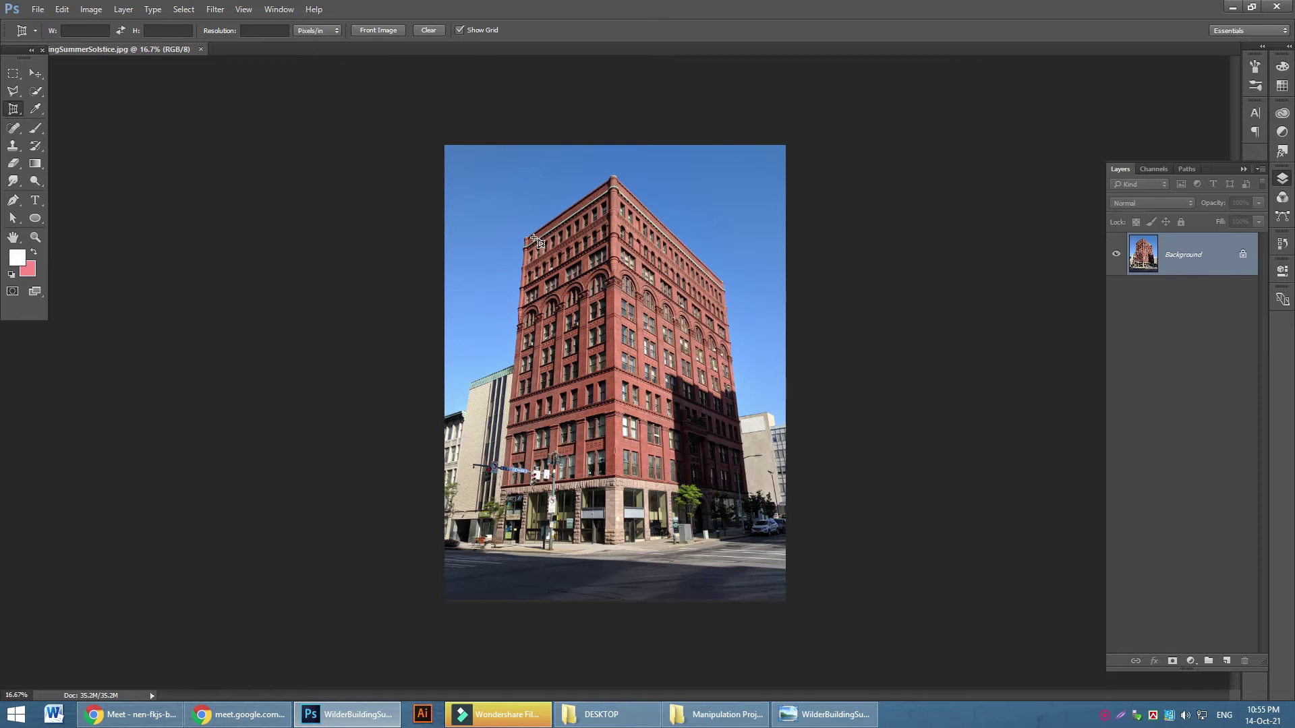
pyautogui.hotkey('ctrl', '+')
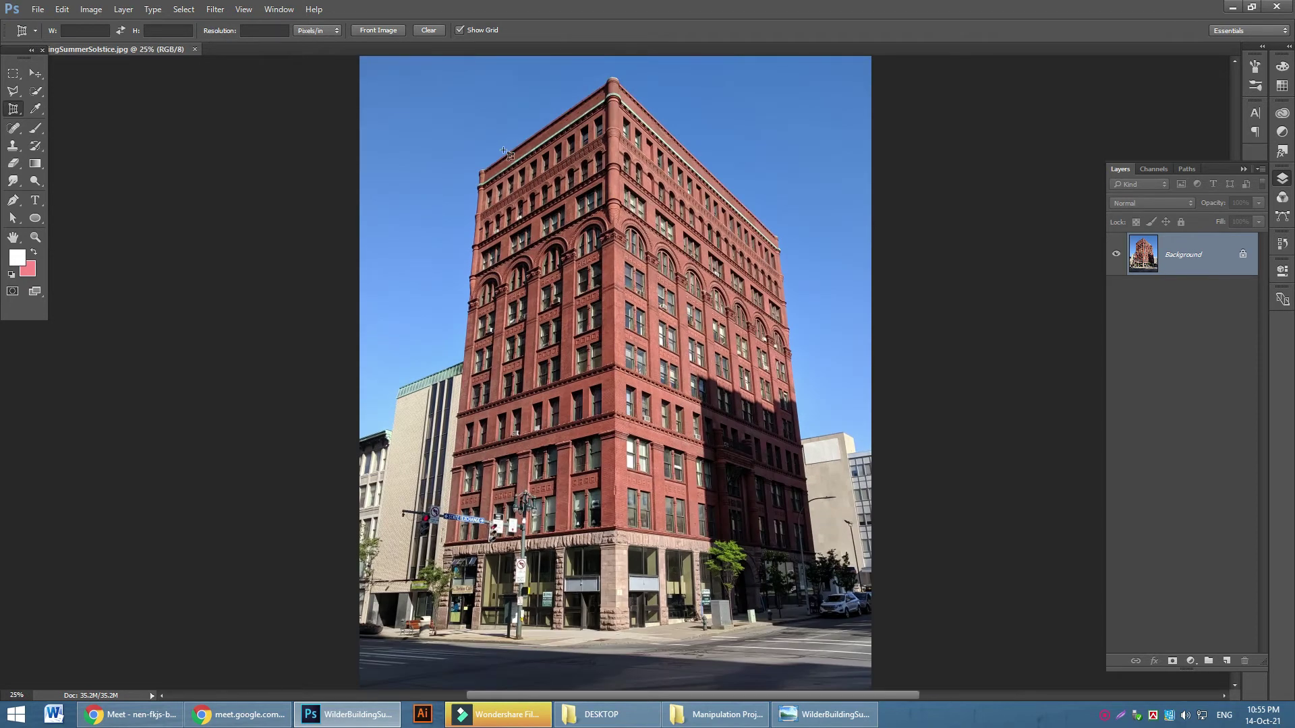
pyautogui.click(477, 170)
pyautogui.click(425, 637)
pyautogui.click(615, 641)
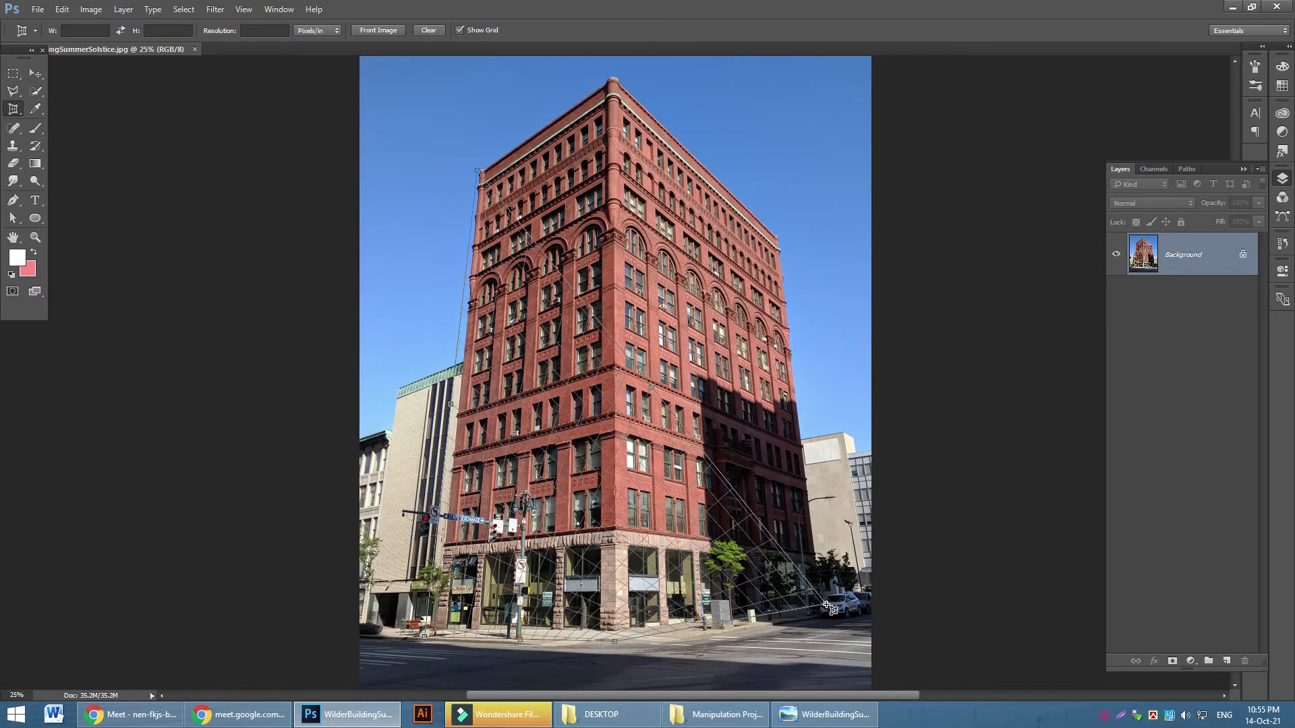
pyautogui.click(825, 603)
pyautogui.click(781, 232)
pyautogui.click(827, 606)
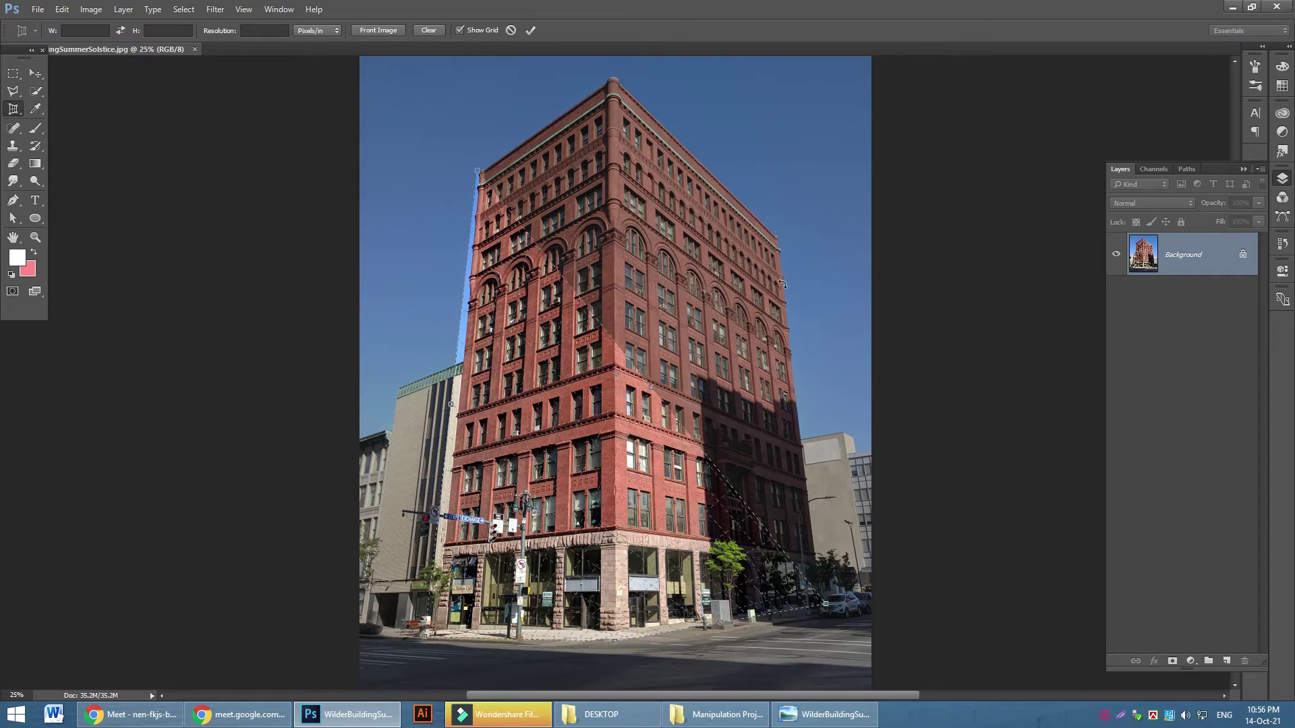
pyautogui.click(35, 72)
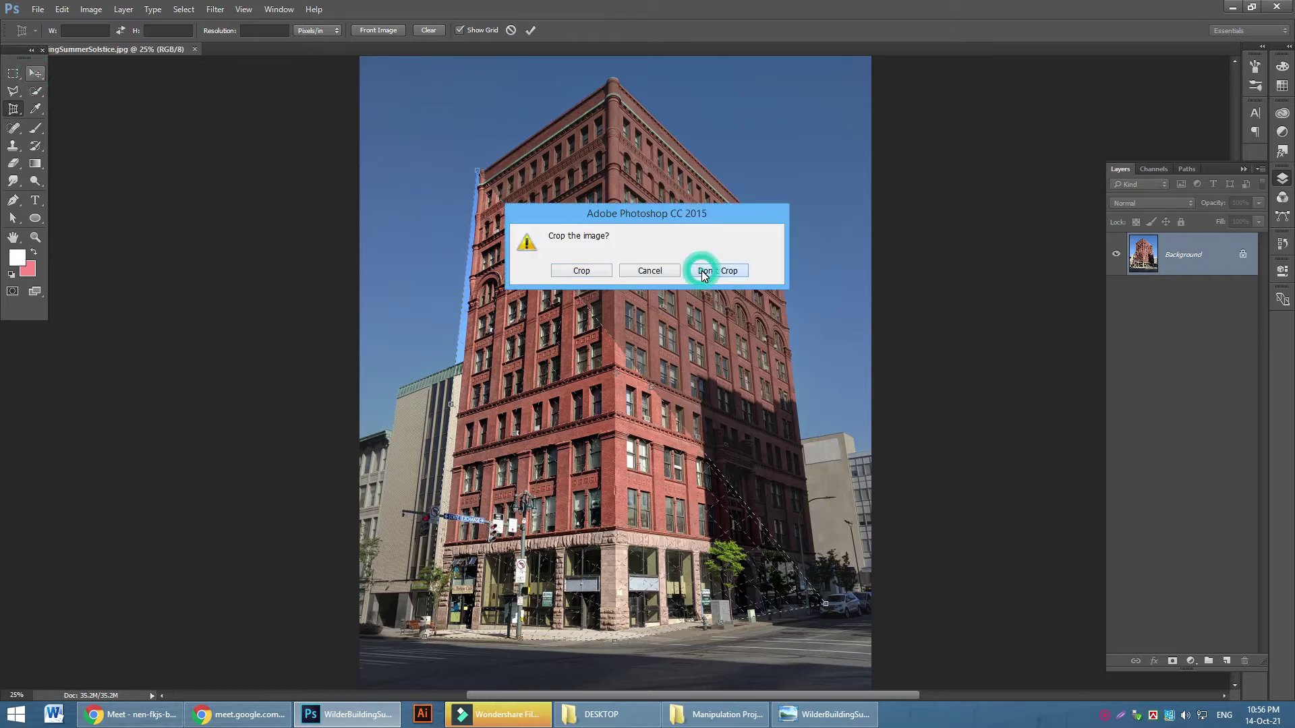
pyautogui.click(650, 271)
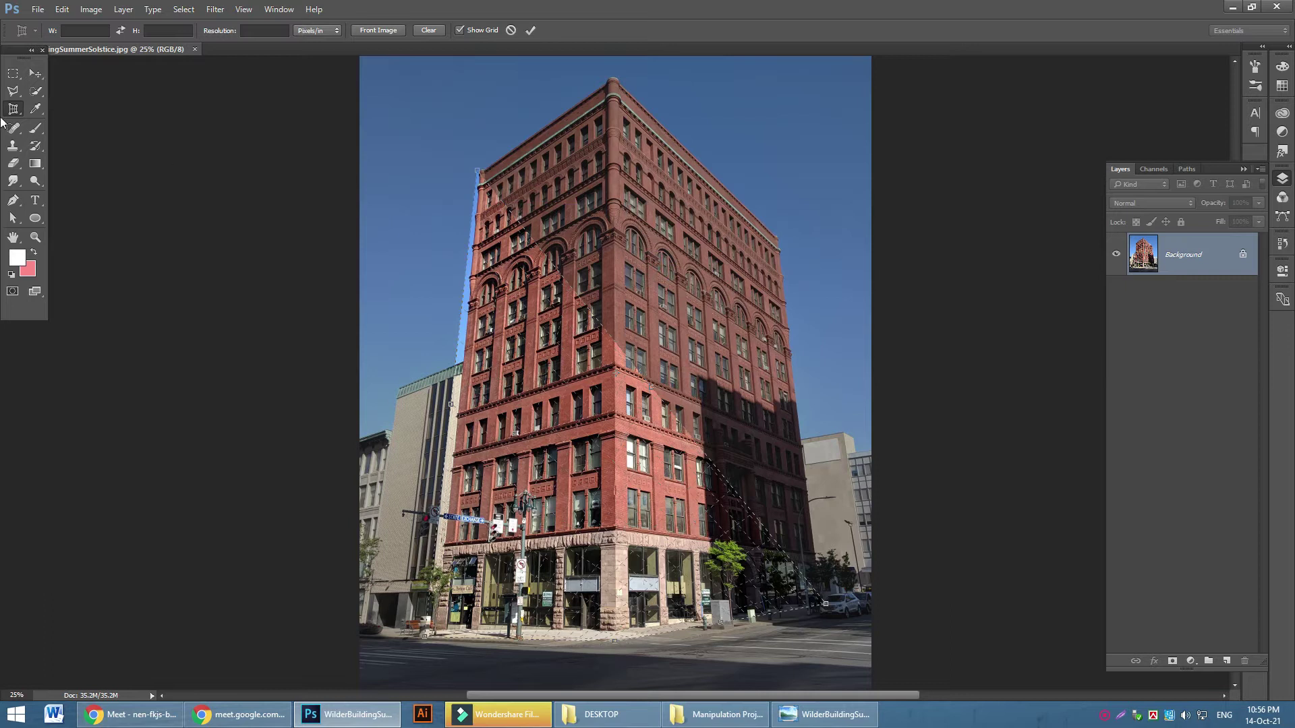
pyautogui.rightClick(22, 113)
pyautogui.click(96, 119)
pyautogui.click(338, 30)
pyautogui.moveTo(652, 386)
pyautogui.mouseDown()
pyautogui.moveTo(682, 350)
pyautogui.moveTo(667, 361)
pyautogui.mouseUp()
pyautogui.click(699, 278)
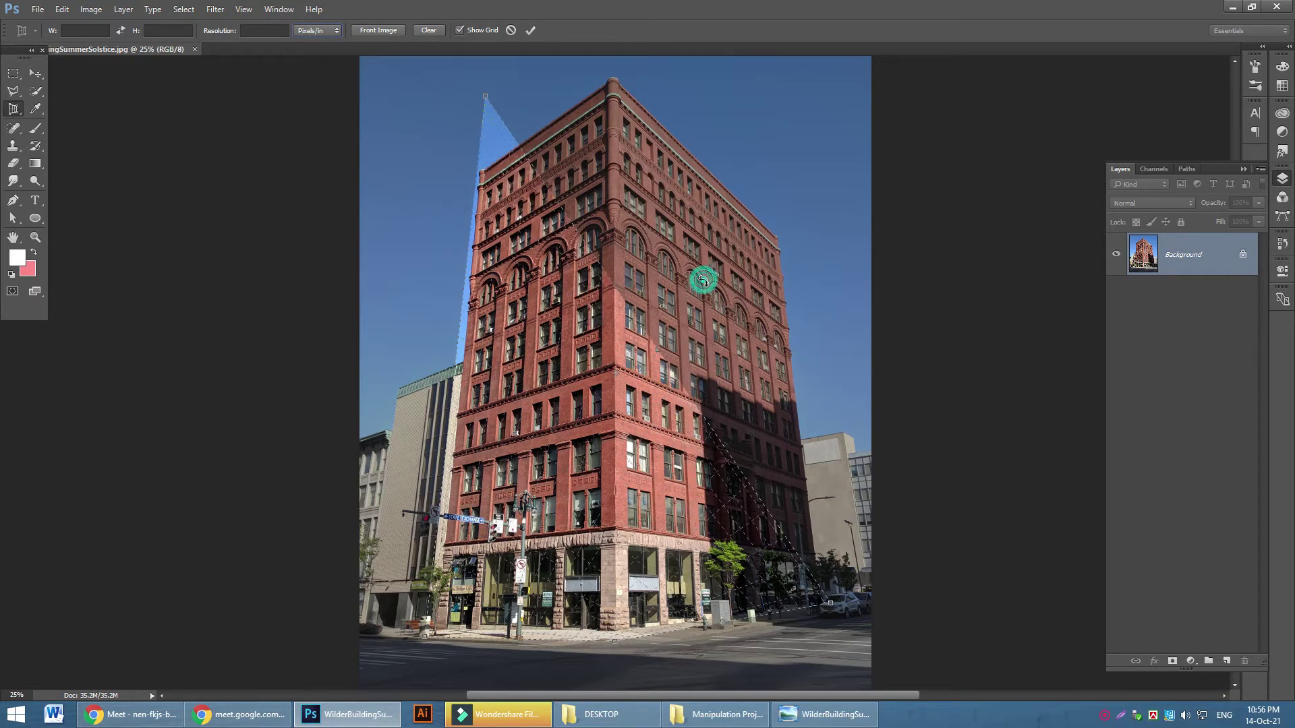
pyautogui.press('m')
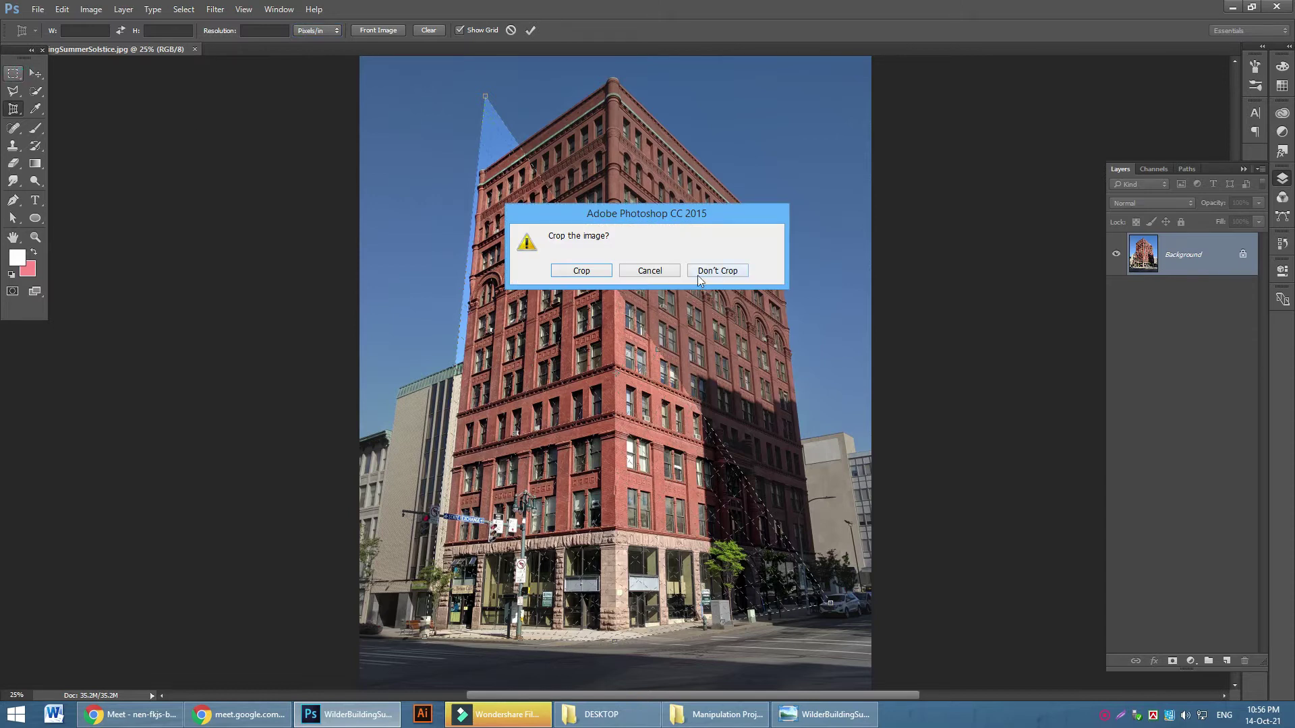
pyautogui.click(717, 270)
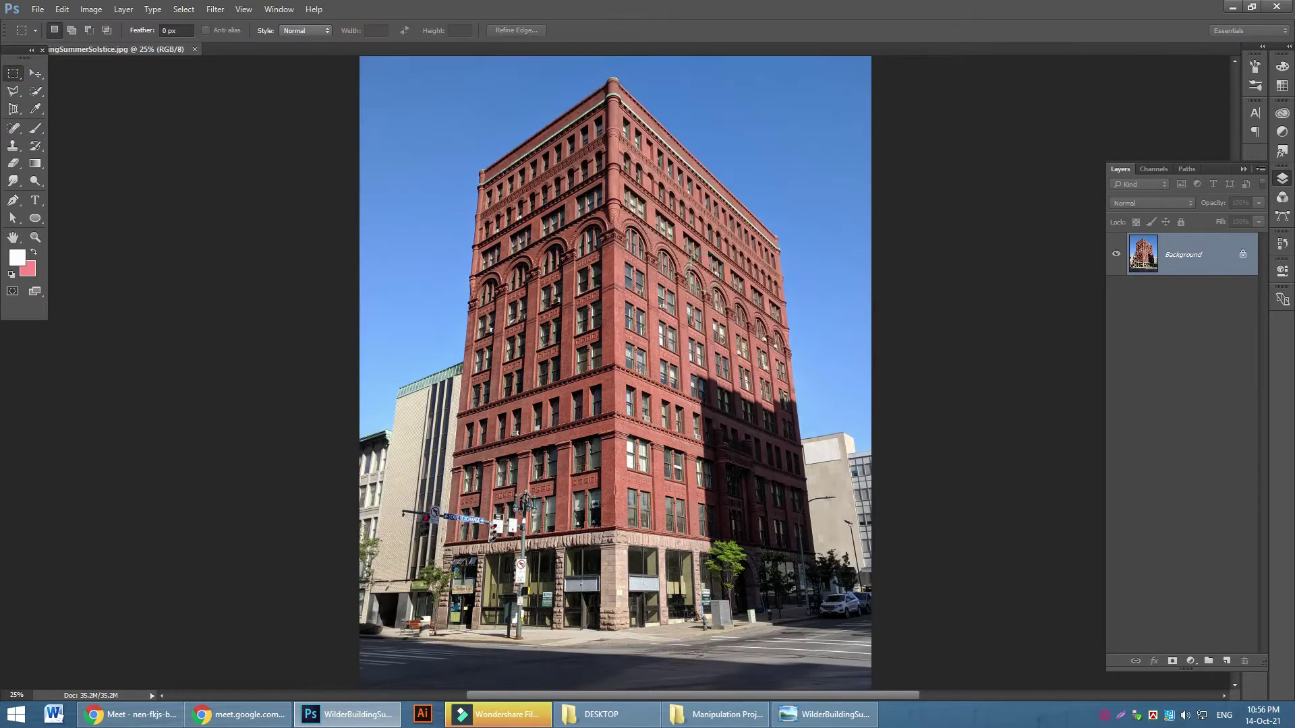
pyautogui.click(13, 110)
pyautogui.click(480, 171)
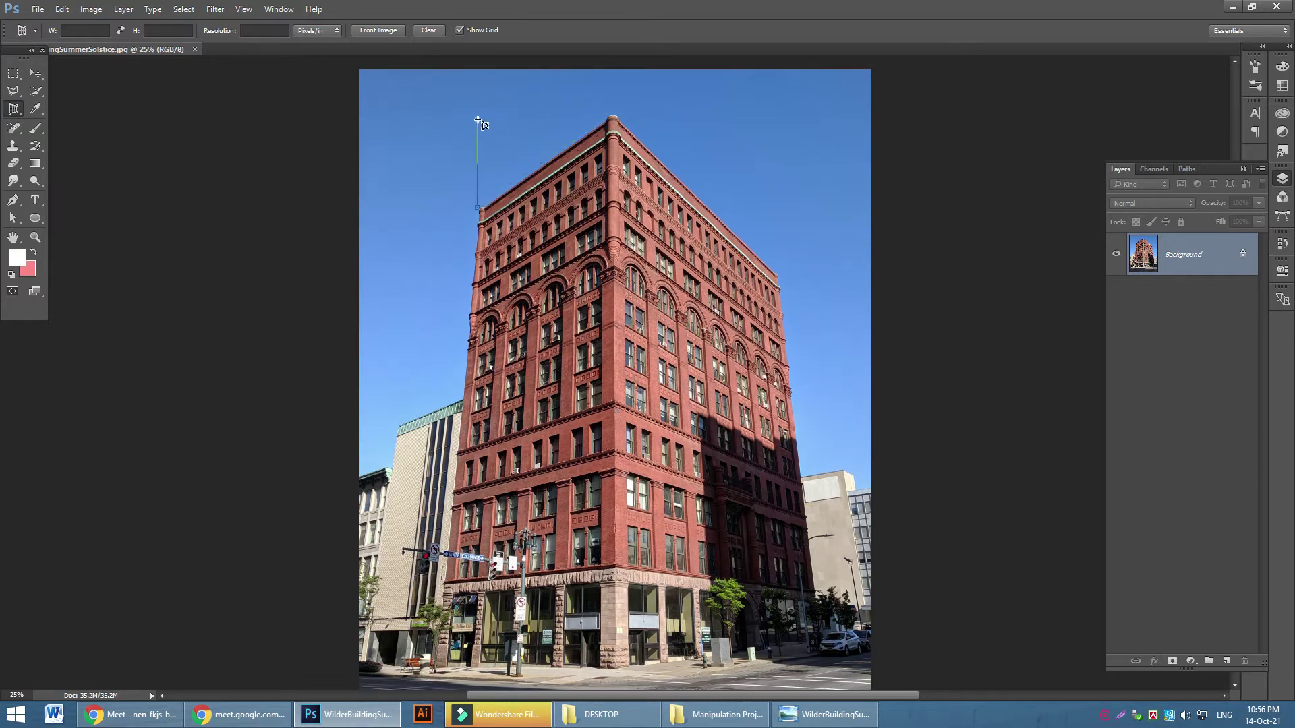
pyautogui.click(447, 174)
pyautogui.click(421, 250)
pyautogui.click(476, 208)
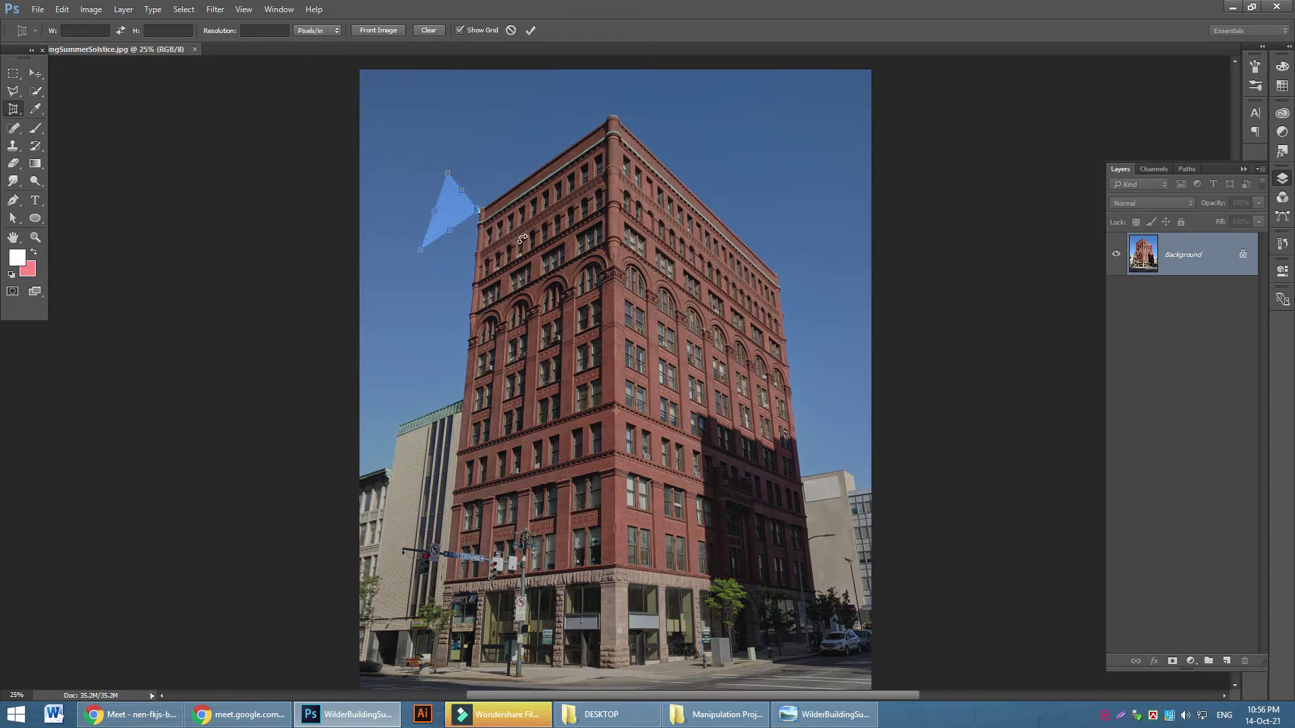
pyautogui.press('Return')
pyautogui.hotkey('ctrl', 'z')
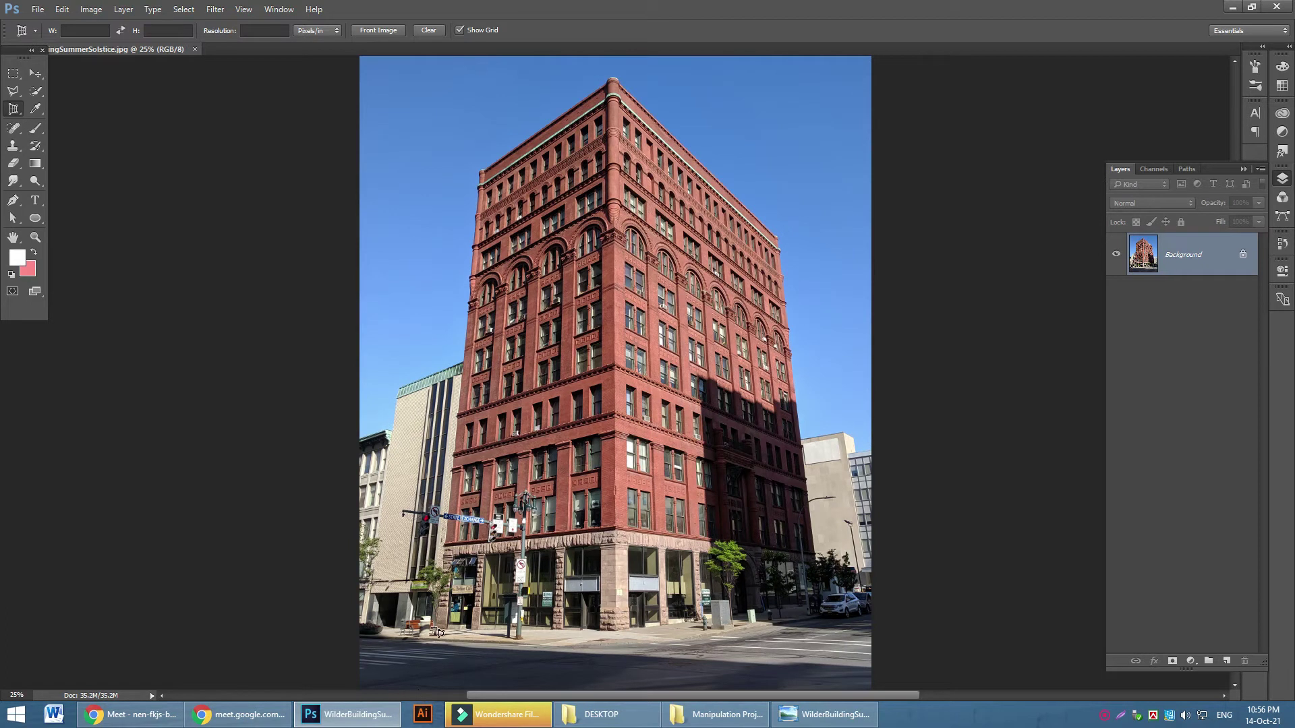
pyautogui.scroll(-2, 437, 632)
# Zoom out to fit the photo, select the Brush tool, and add a new empty layer
pyautogui.hotkey('ctrl', '-')
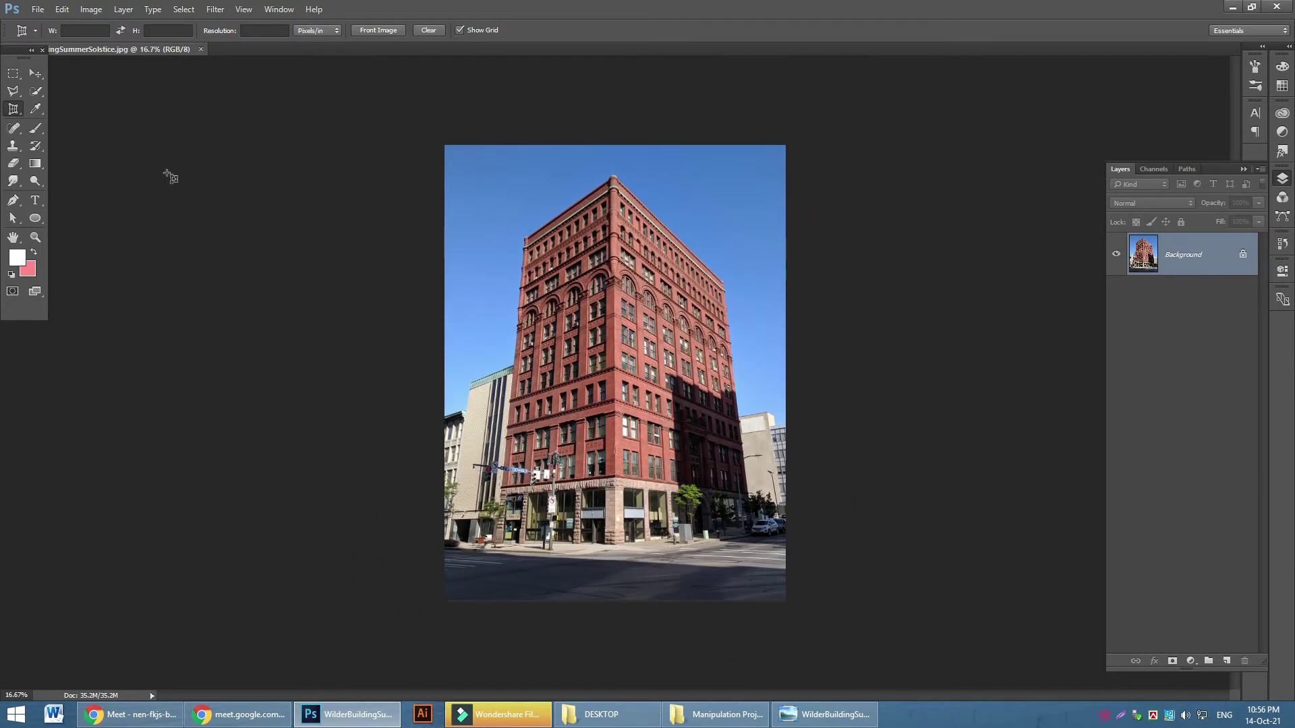
pyautogui.click(35, 130)
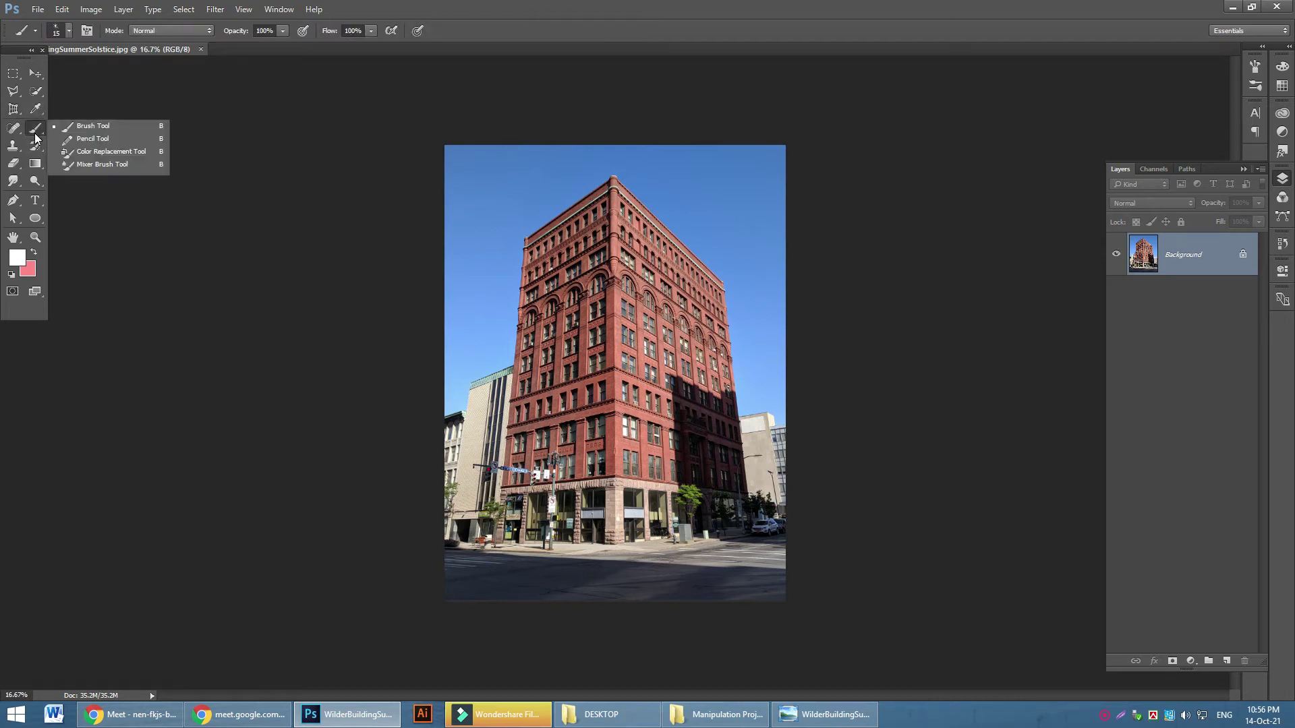
pyautogui.click(92, 126)
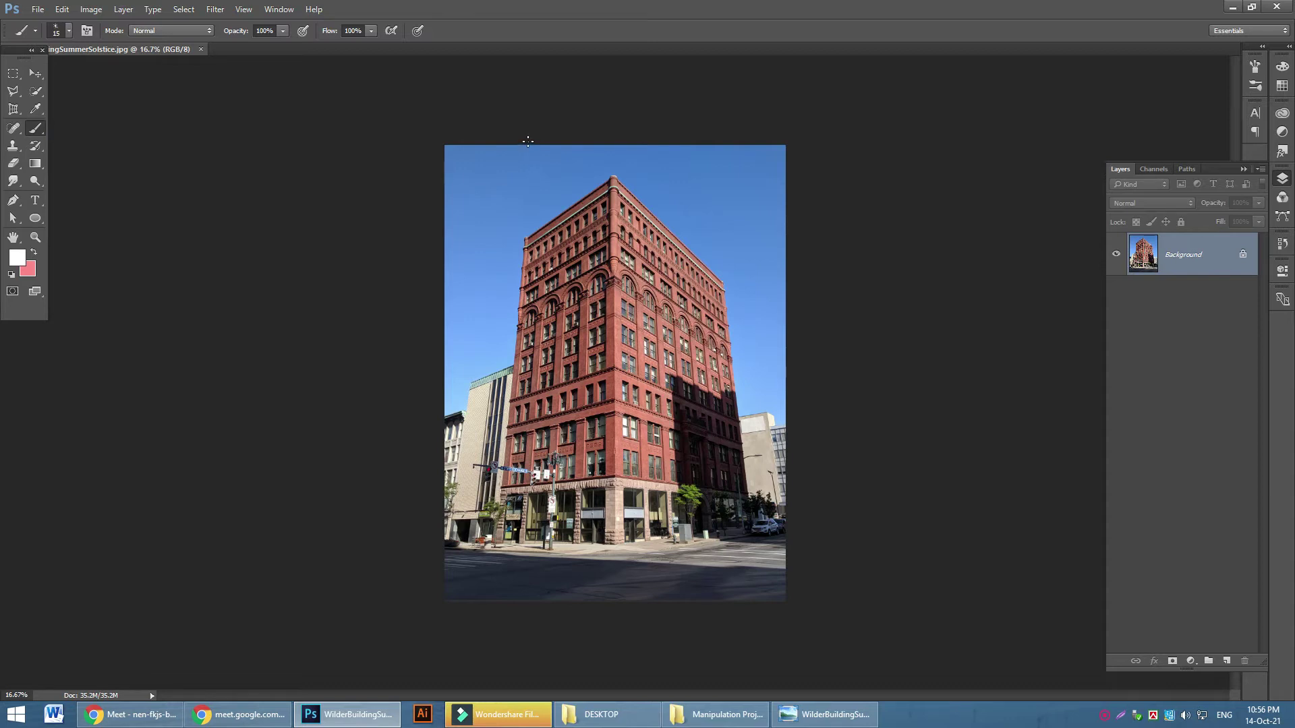
pyautogui.click(1226, 661)
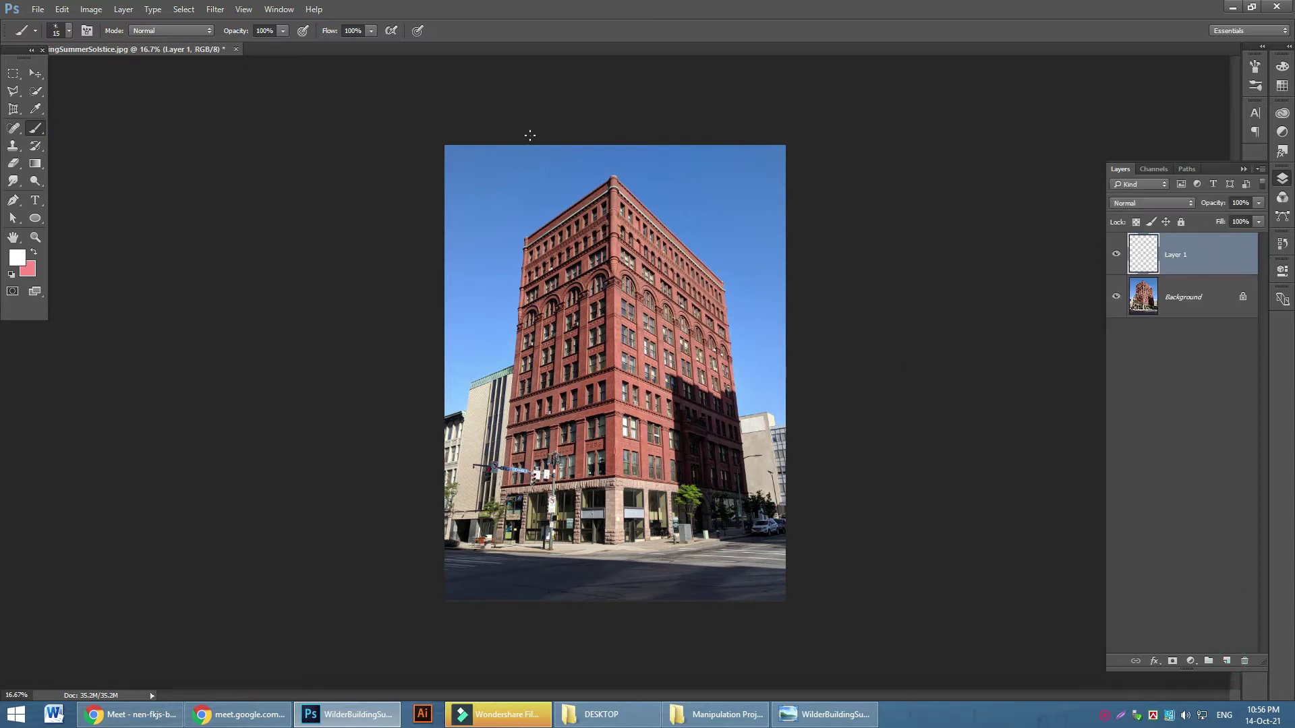
# Draw straight white guide lines down the building's left and right edges, redrawing the right one
pyautogui.click(530, 145)
pyautogui.keyDown('shift'); pyautogui.click(481, 602); pyautogui.keyUp('shift')
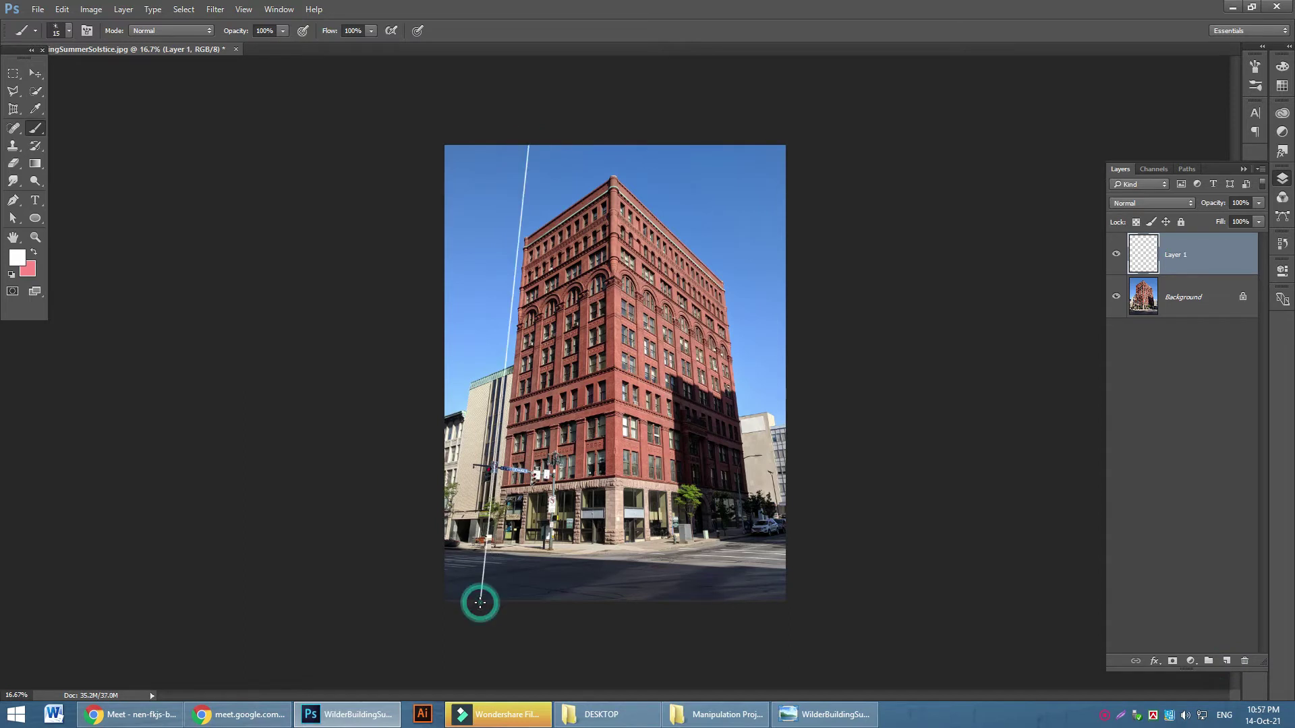
pyautogui.click(716, 145)
pyautogui.keyDown('shift'); pyautogui.click(774, 600); pyautogui.keyUp('shift')
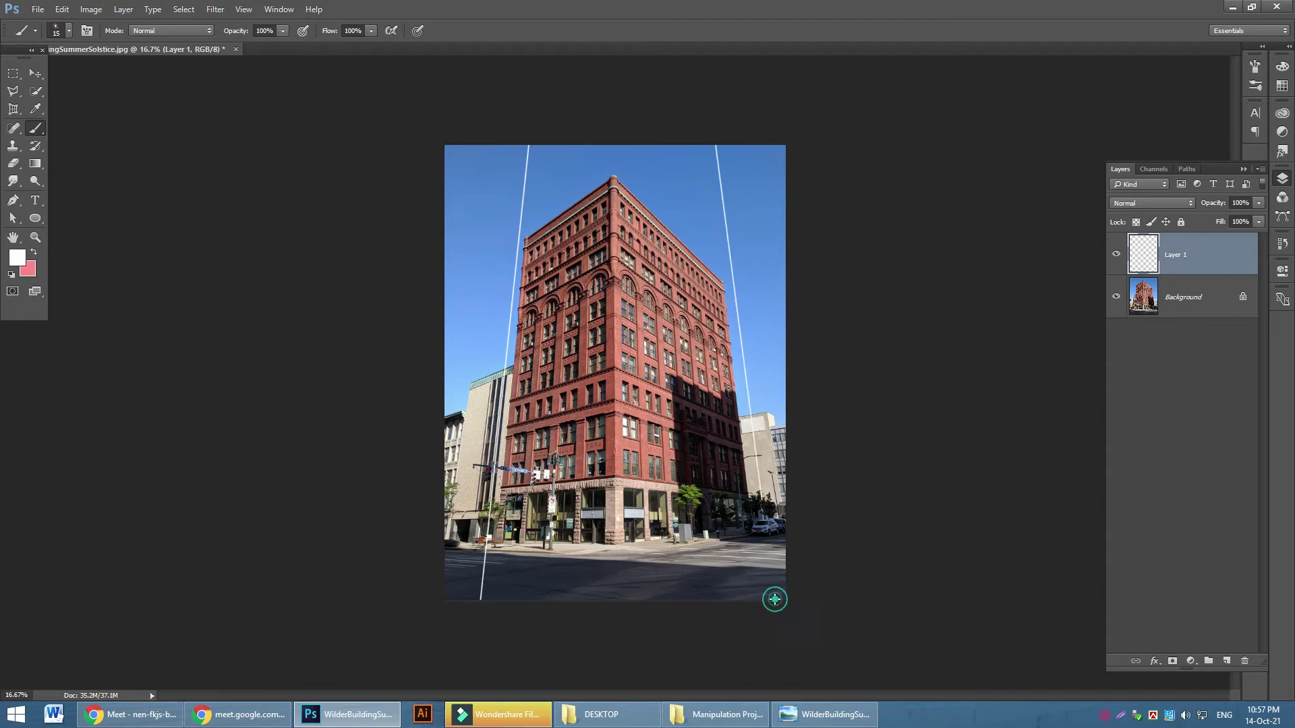
pyautogui.hotkey('ctrl', 'z')
pyautogui.click(784, 600)
pyautogui.keyDown('shift'); pyautogui.click(713, 144); pyautogui.keyUp('shift')
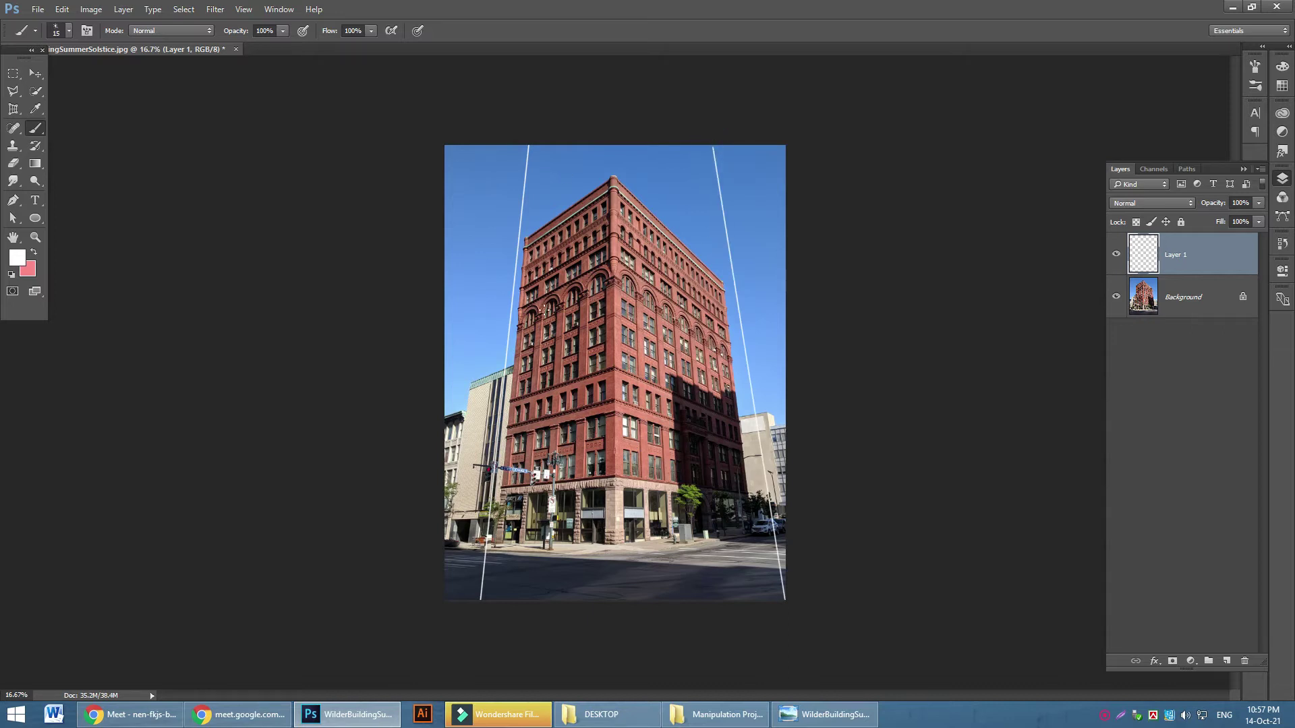
# Perspective-crop the photo to the guide lines' four endpoints and unlock the Background as Layer 0
pyautogui.click(13, 109)
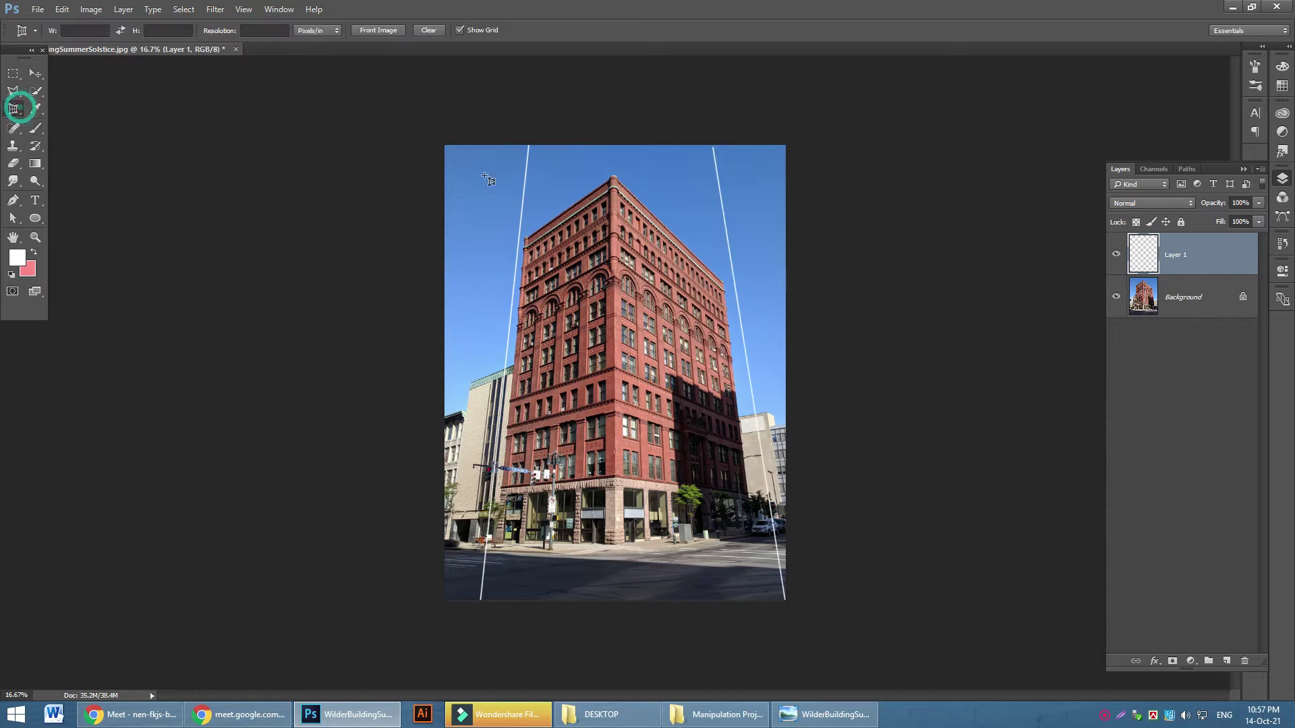
pyautogui.click(528, 145)
pyautogui.click(713, 145)
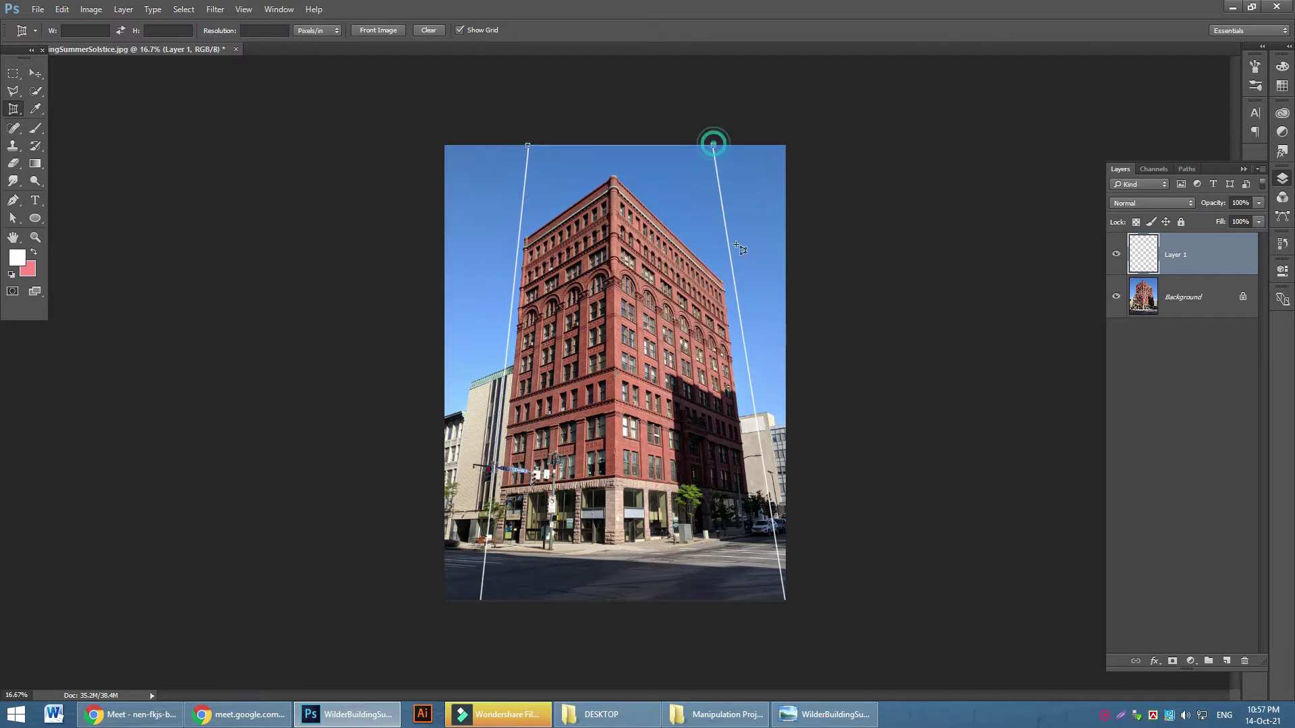
pyautogui.click(785, 598)
pyautogui.click(490, 607)
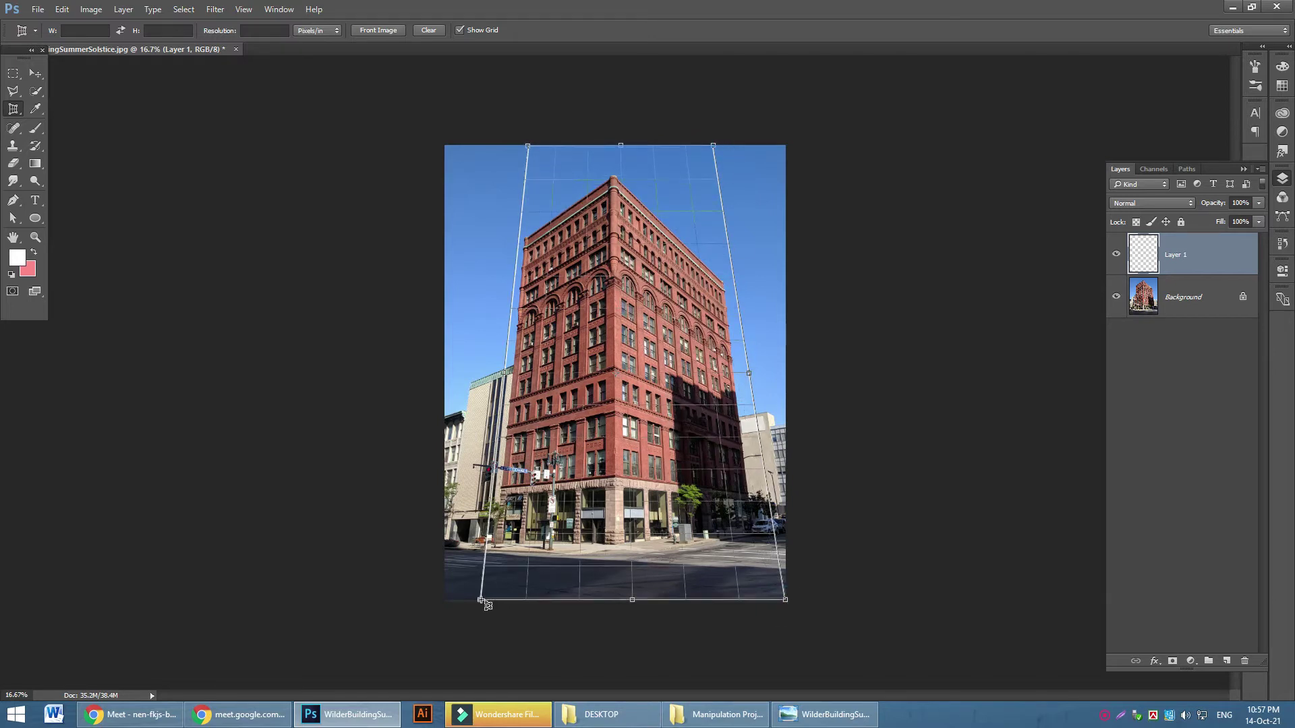
pyautogui.click(481, 599)
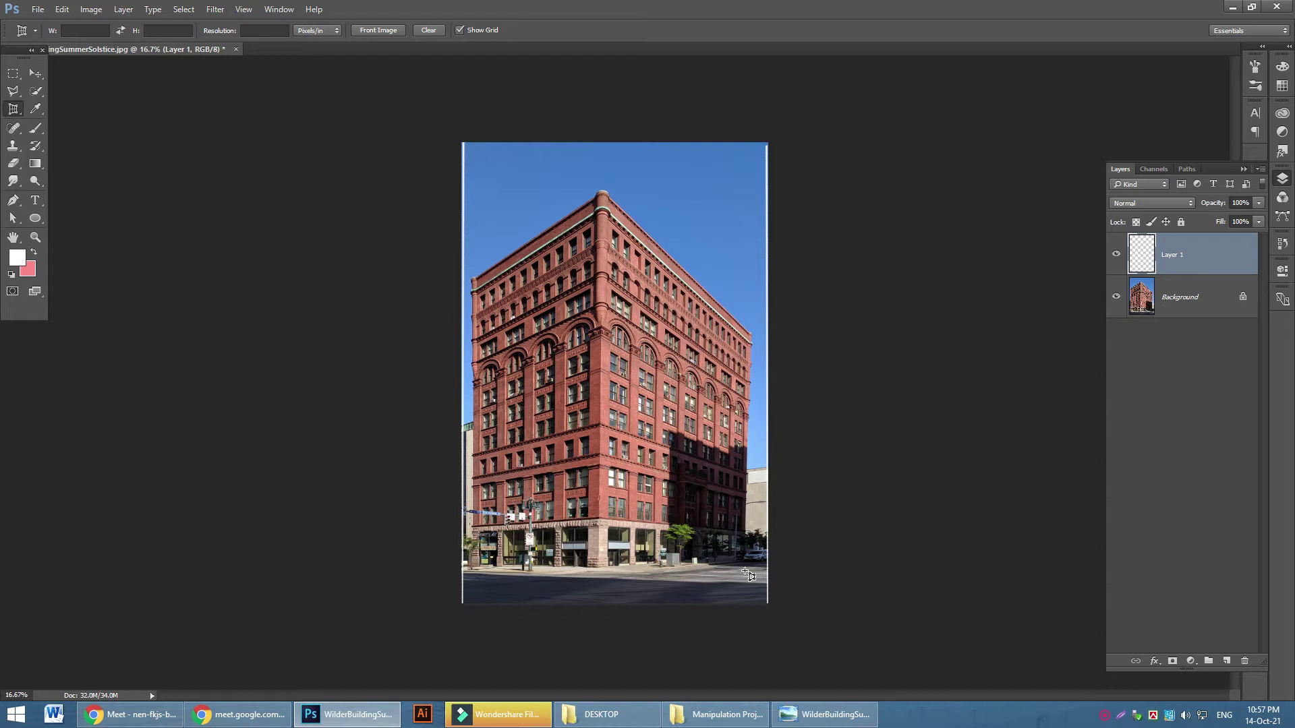
pyautogui.click(1191, 303)
pyautogui.click(1243, 297)
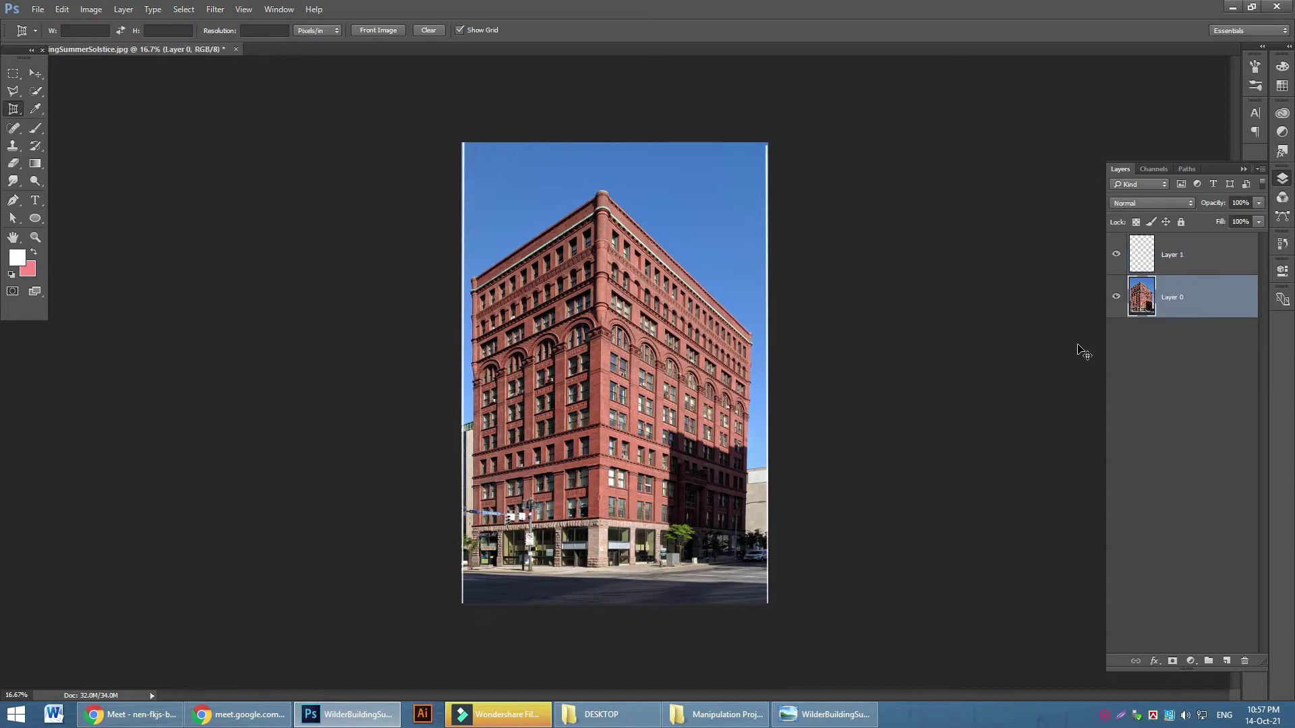
# Free-transform the photo layer, adjusting its top corners and lowering its top edge to straighten the building
pyautogui.hotkey('ctrl', 't')
pyautogui.moveTo(767, 143); pyautogui.dragTo(755, 144)
pyautogui.moveTo(464, 146); pyautogui.dragTo(478, 145)
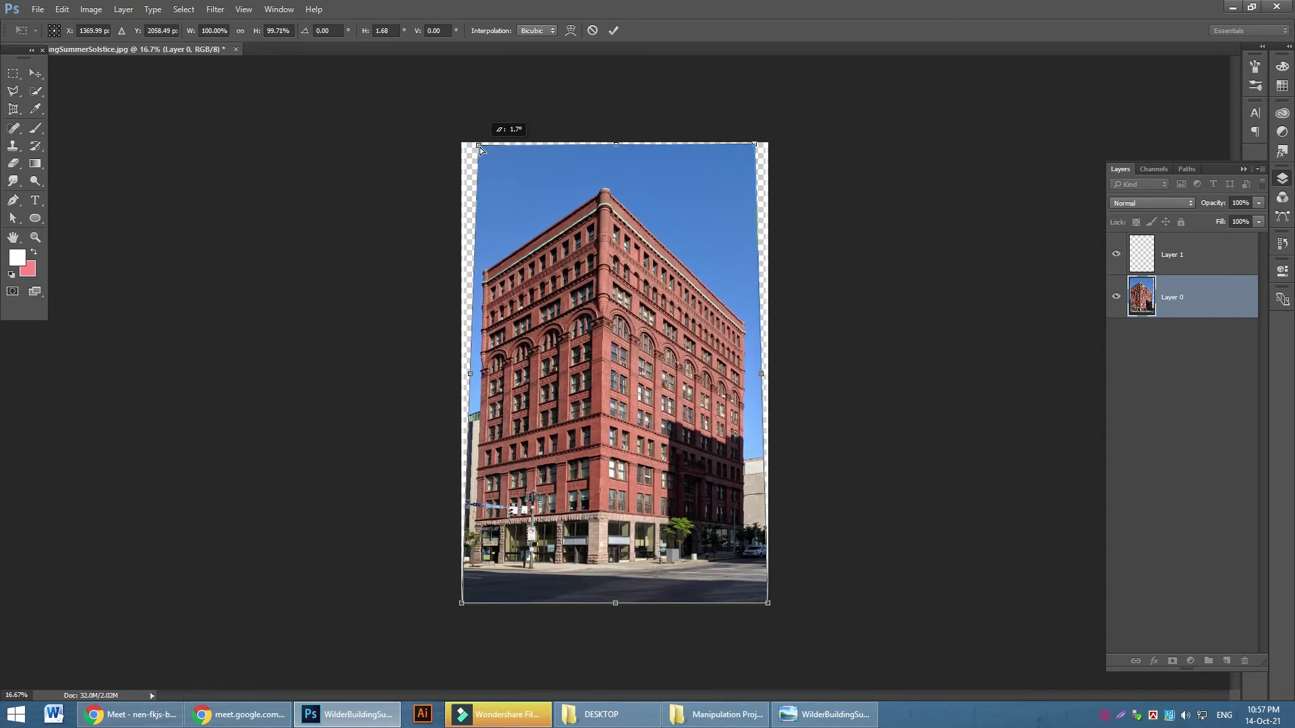
pyautogui.moveTo(769, 376)
pyautogui.mouseDown()
pyautogui.moveTo(704, 381)
pyautogui.moveTo(768, 373)
pyautogui.mouseUp()
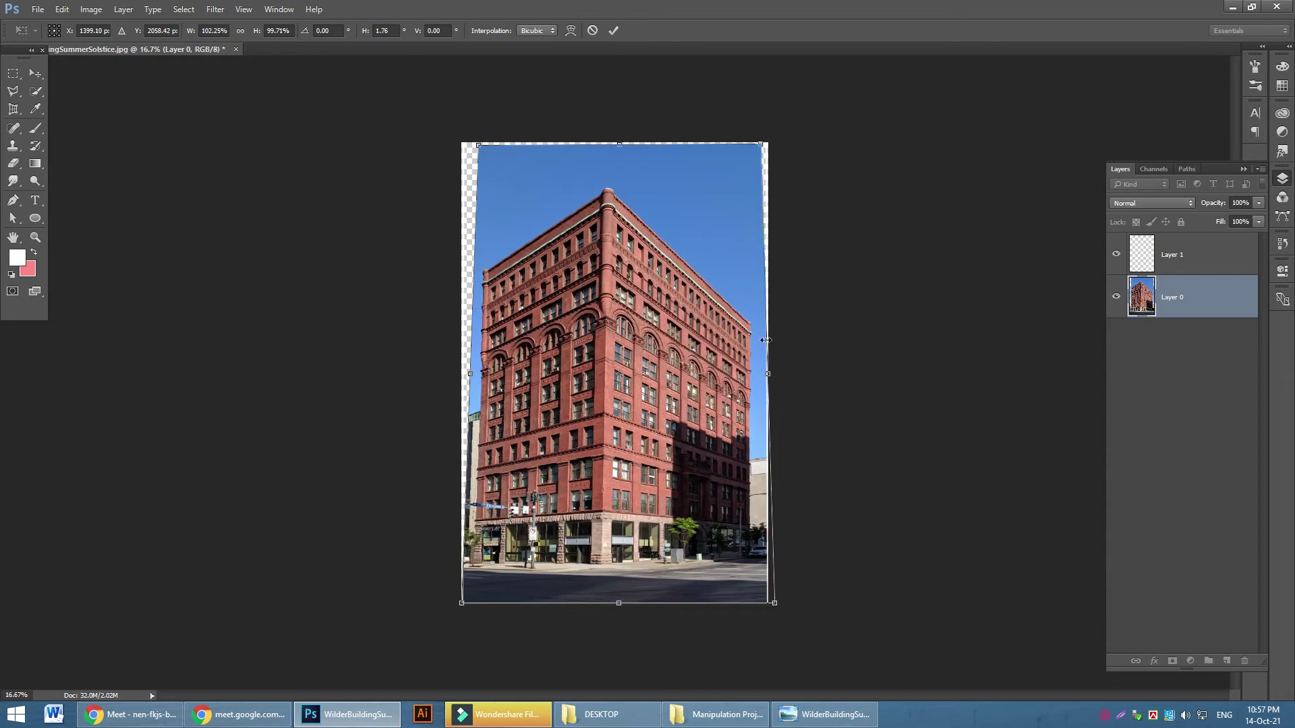
pyautogui.moveTo(619, 143); pyautogui.dragTo(626, 258)
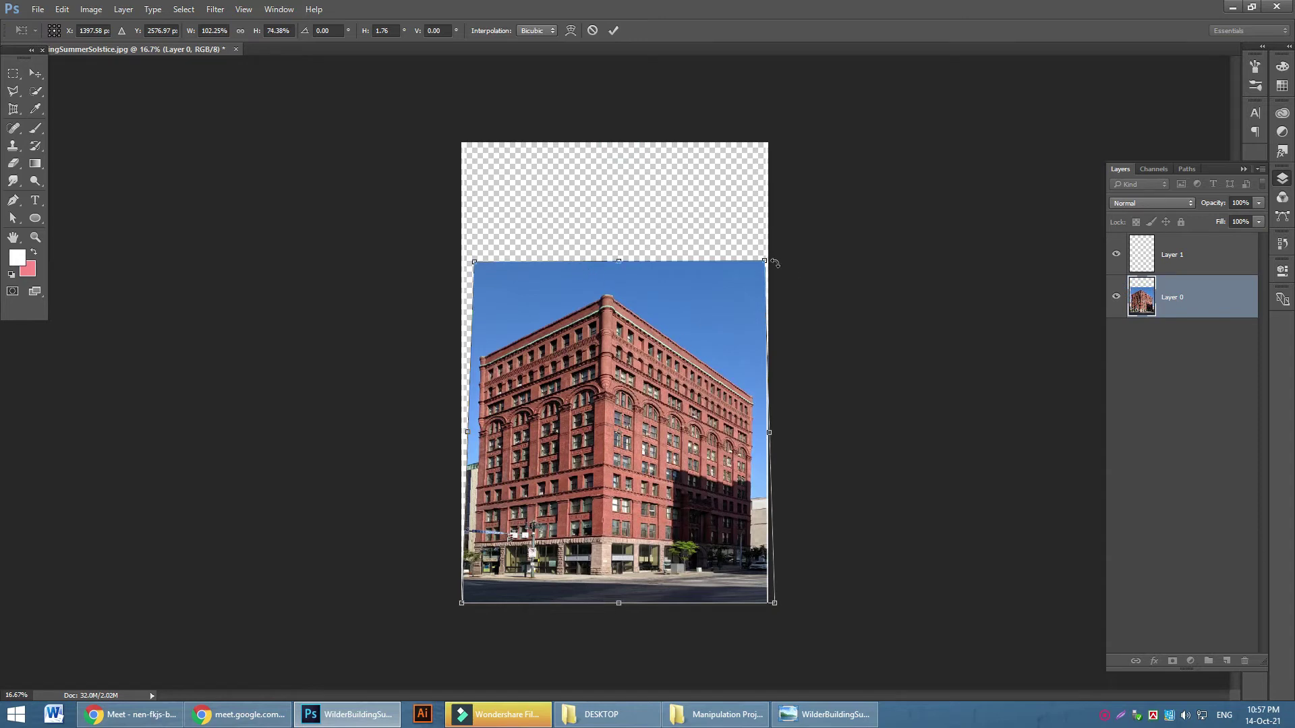
pyautogui.moveTo(767, 262); pyautogui.dragTo(751, 264)
pyautogui.moveTo(474, 267); pyautogui.dragTo(478, 264)
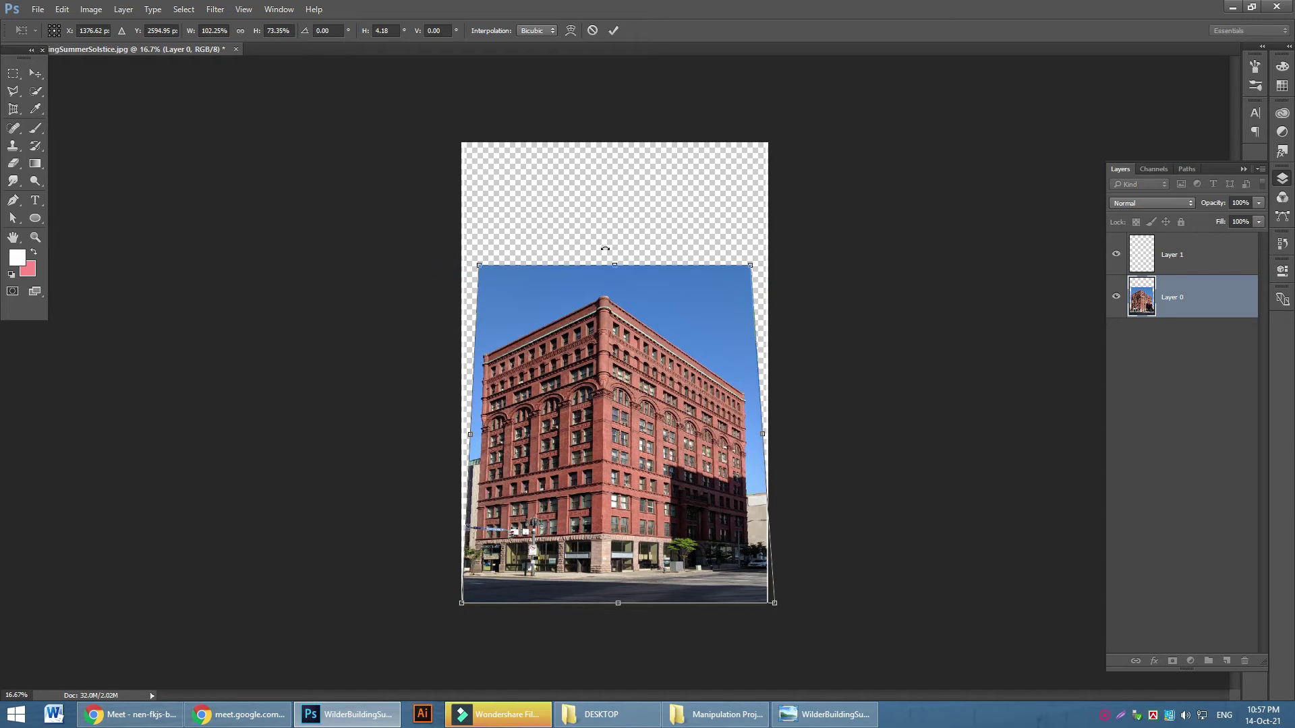
pyautogui.moveTo(617, 257); pyautogui.dragTo(616, 276)
pyautogui.click(41, 81)
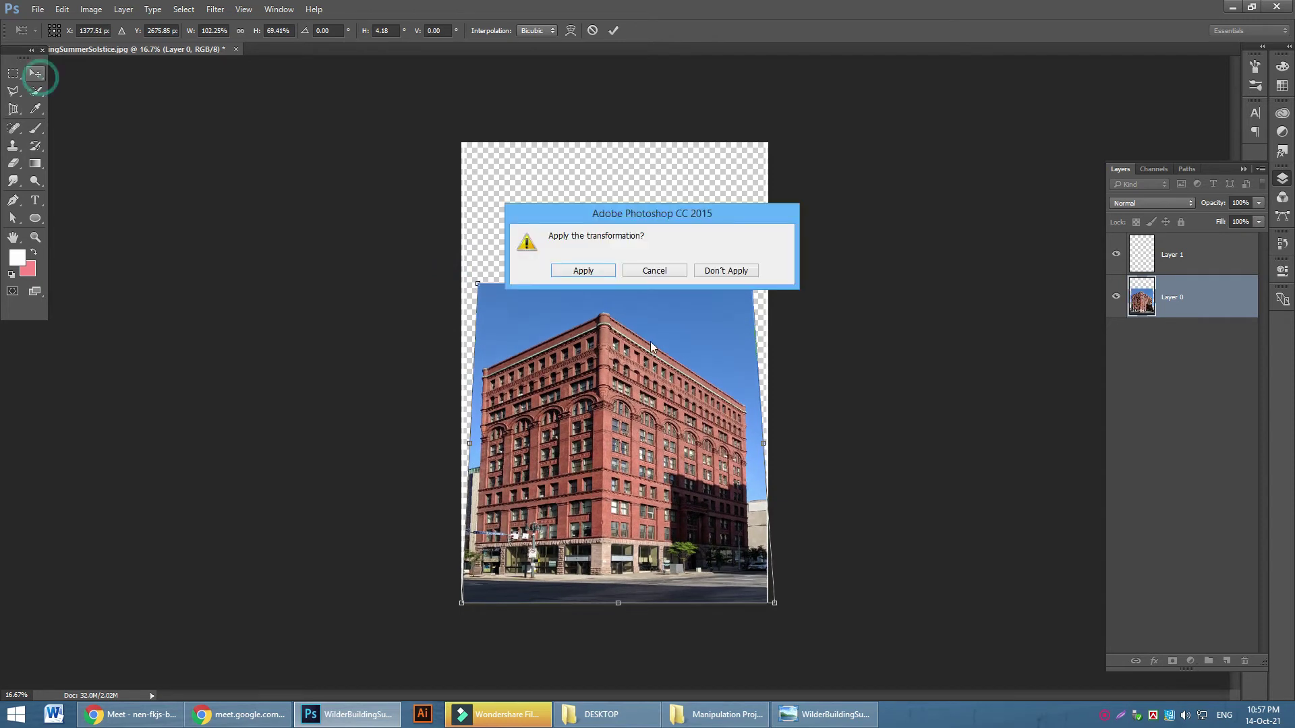
pyautogui.click(583, 273)
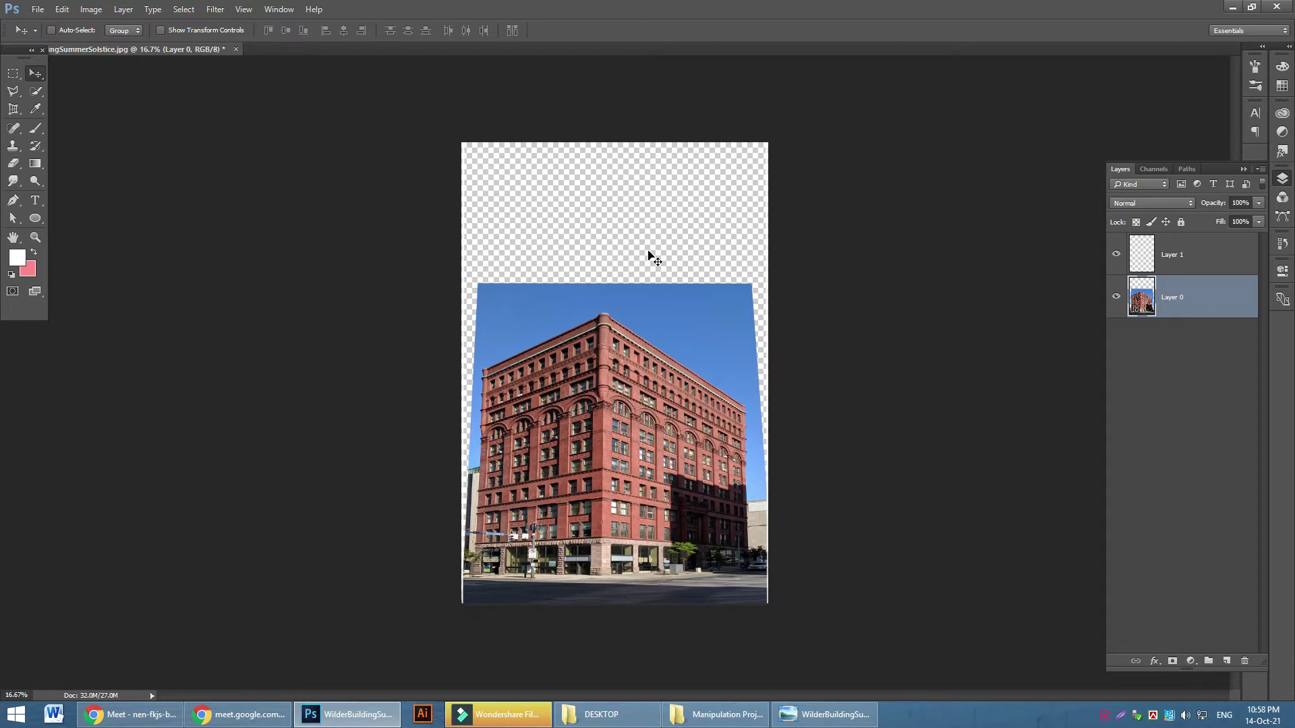
# Inspect the corrected building at different zoom levels, then minimize Photoshop to reach the original photo
pyautogui.hotkey('ctrl', '+')
pyautogui.hotkey('ctrl', '+')
pyautogui.hotkey('ctrl', '+')
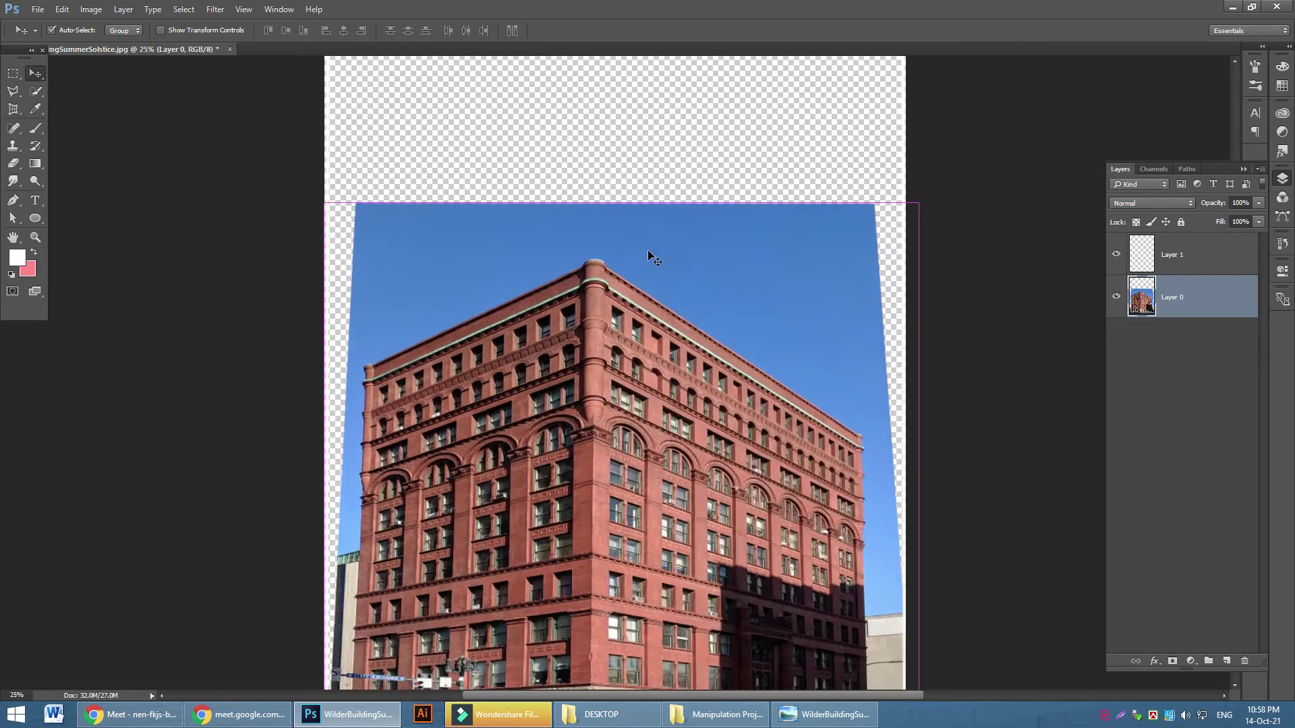
pyautogui.hotkey('ctrl', '+')
pyautogui.hotkey('ctrl', '-')
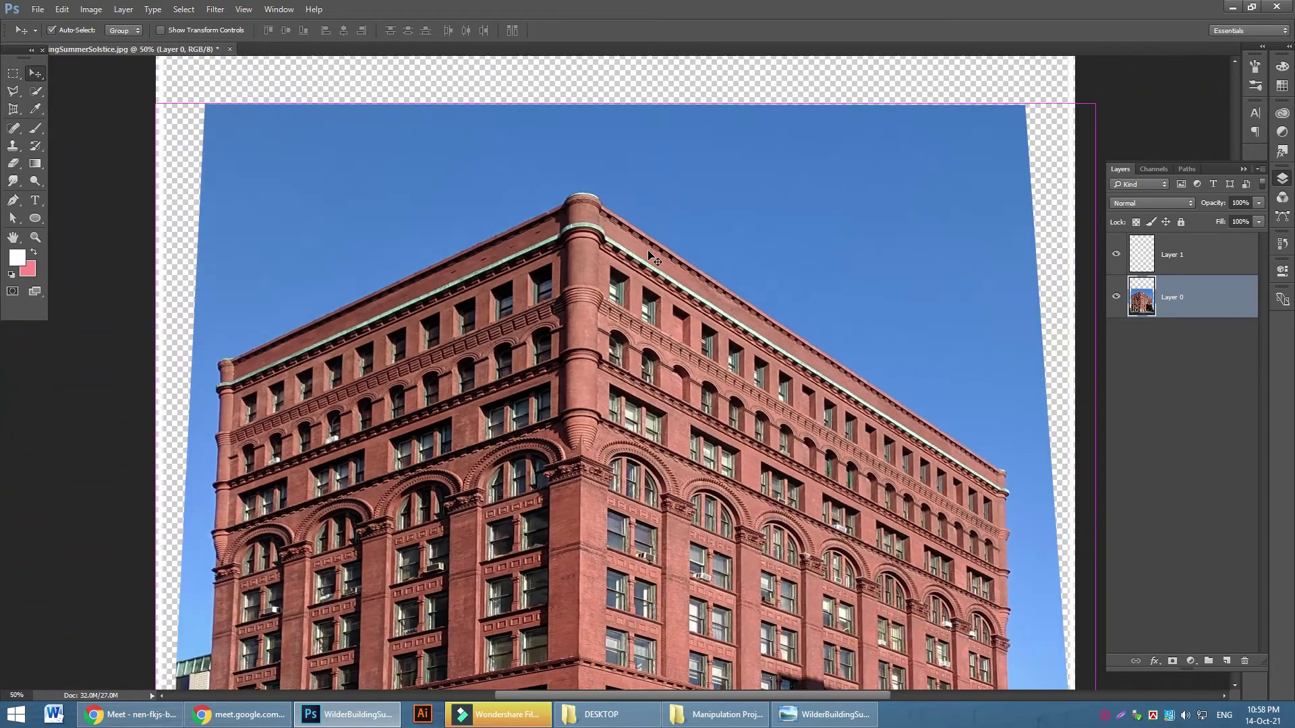
pyautogui.hotkey('ctrl', '-')
pyautogui.scroll(-6, 680, 289)
pyautogui.scroll(3, 668, 307)
pyautogui.scroll(-2, 665, 311)
pyautogui.scroll(1, 597, 320)
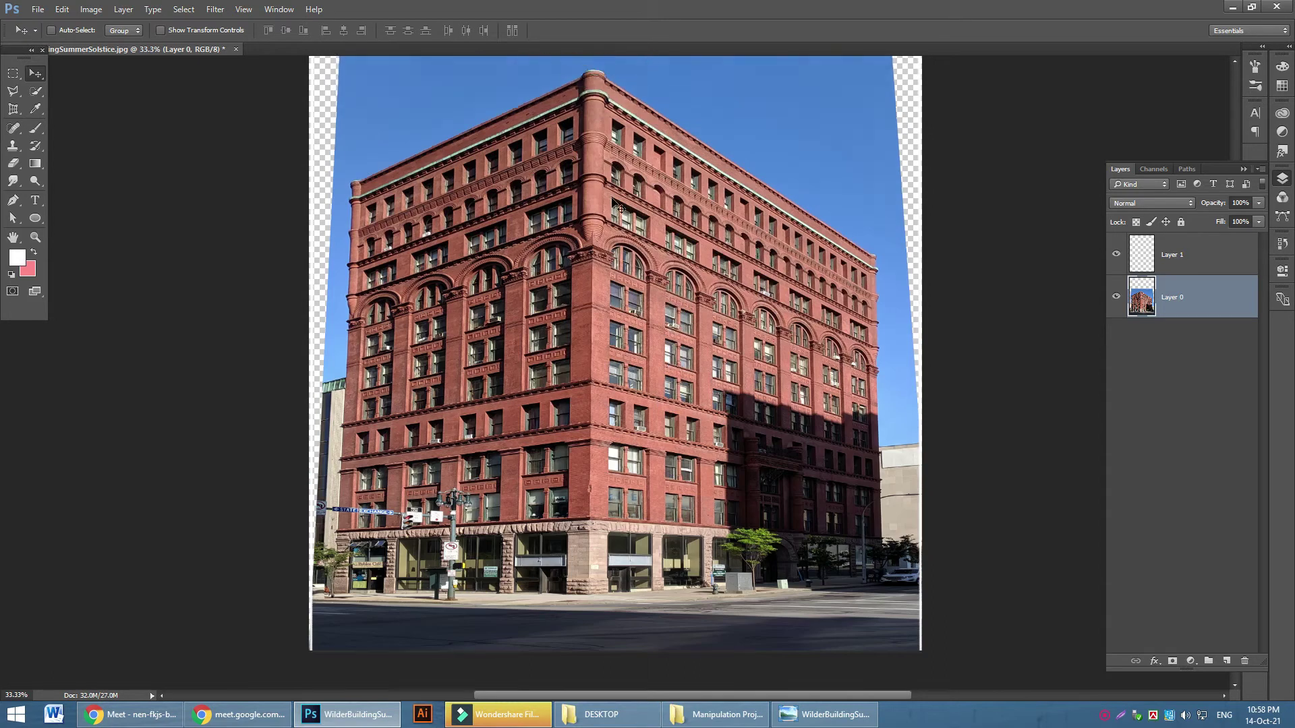
pyautogui.scroll(3, 640, 205)
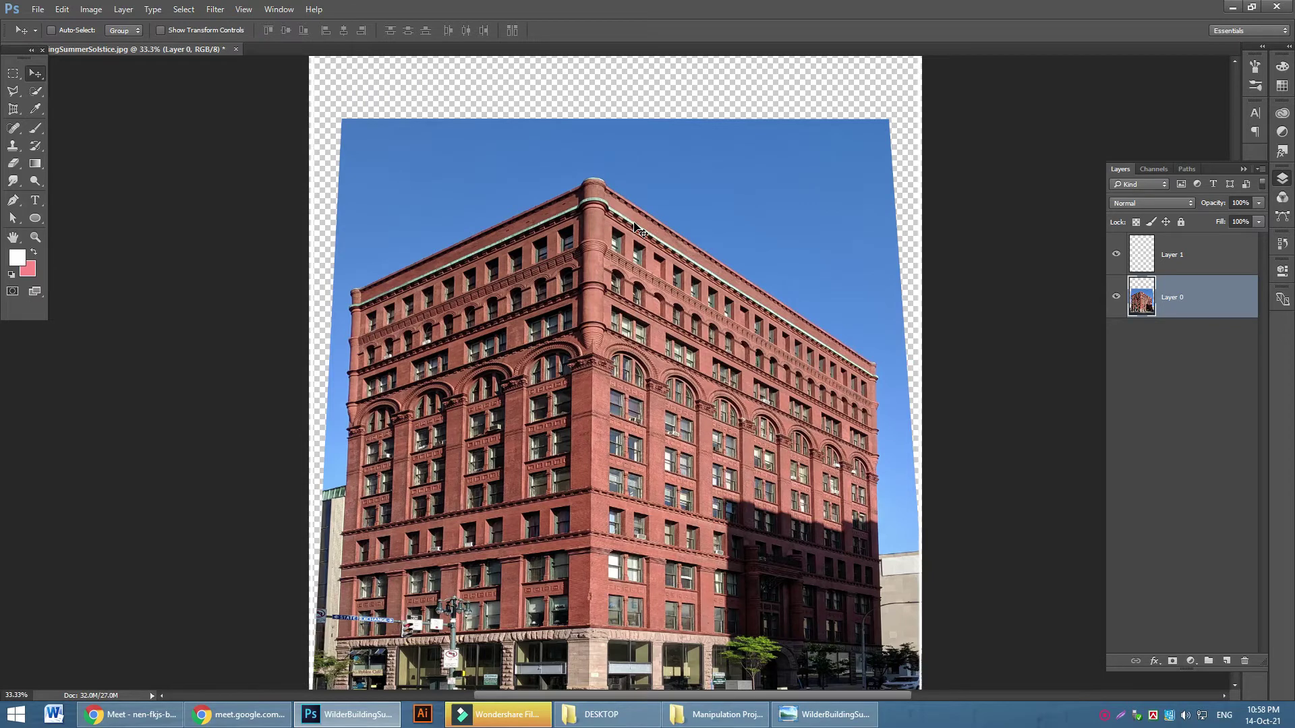
pyautogui.press('Delete')
pyautogui.click(1231, 7)
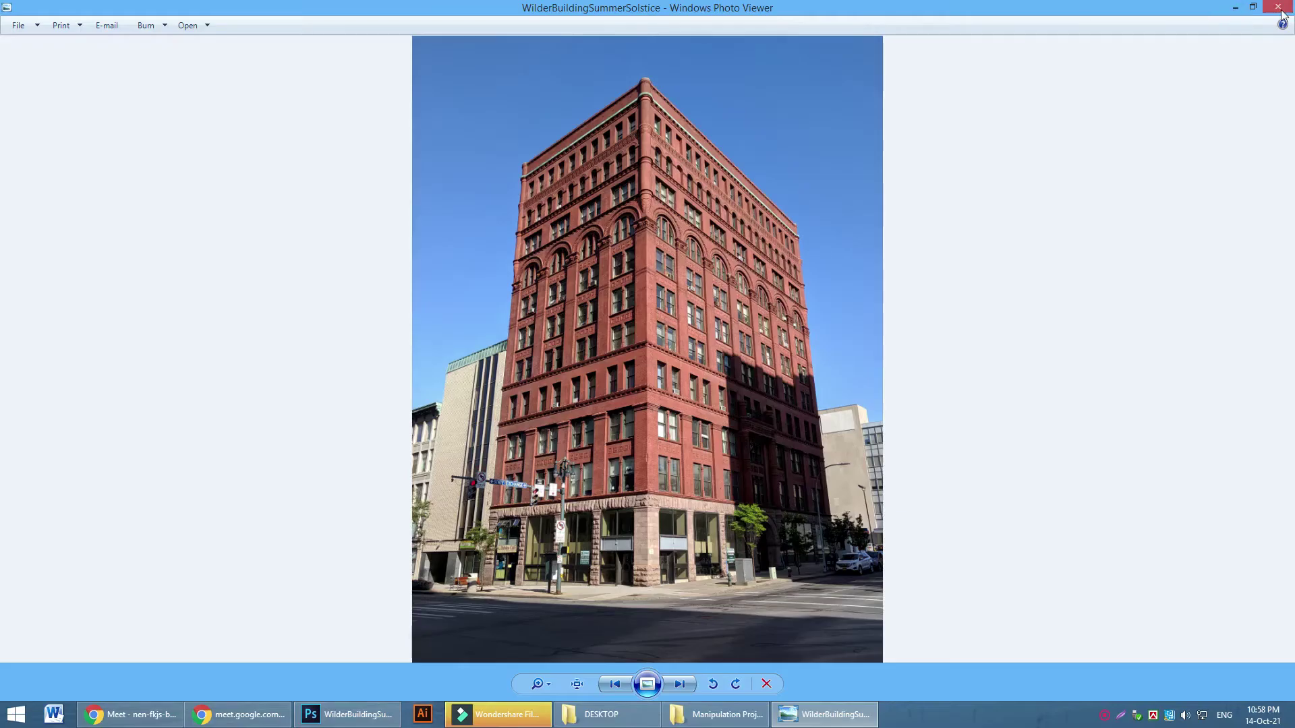
pyautogui.click(1280, 8)
pyautogui.click(1277, 10)
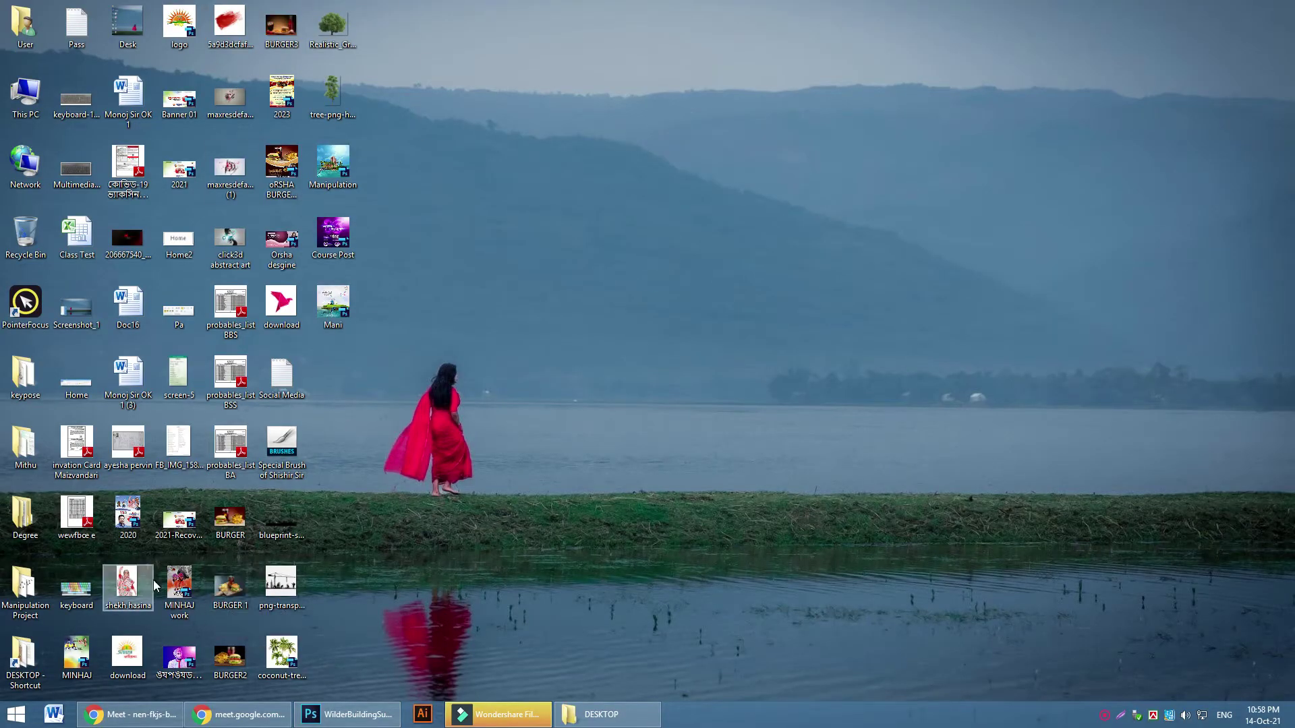
pyautogui.doubleClick(25, 651)
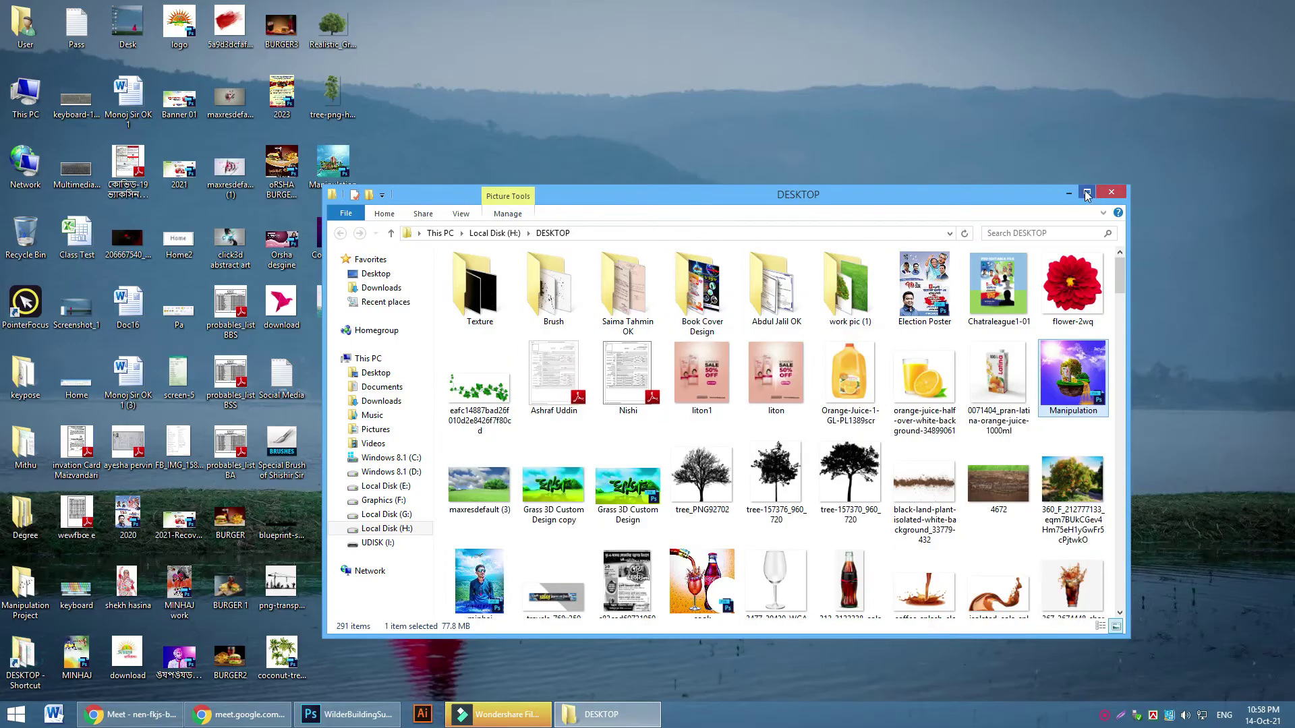
pyautogui.click(1086, 194)
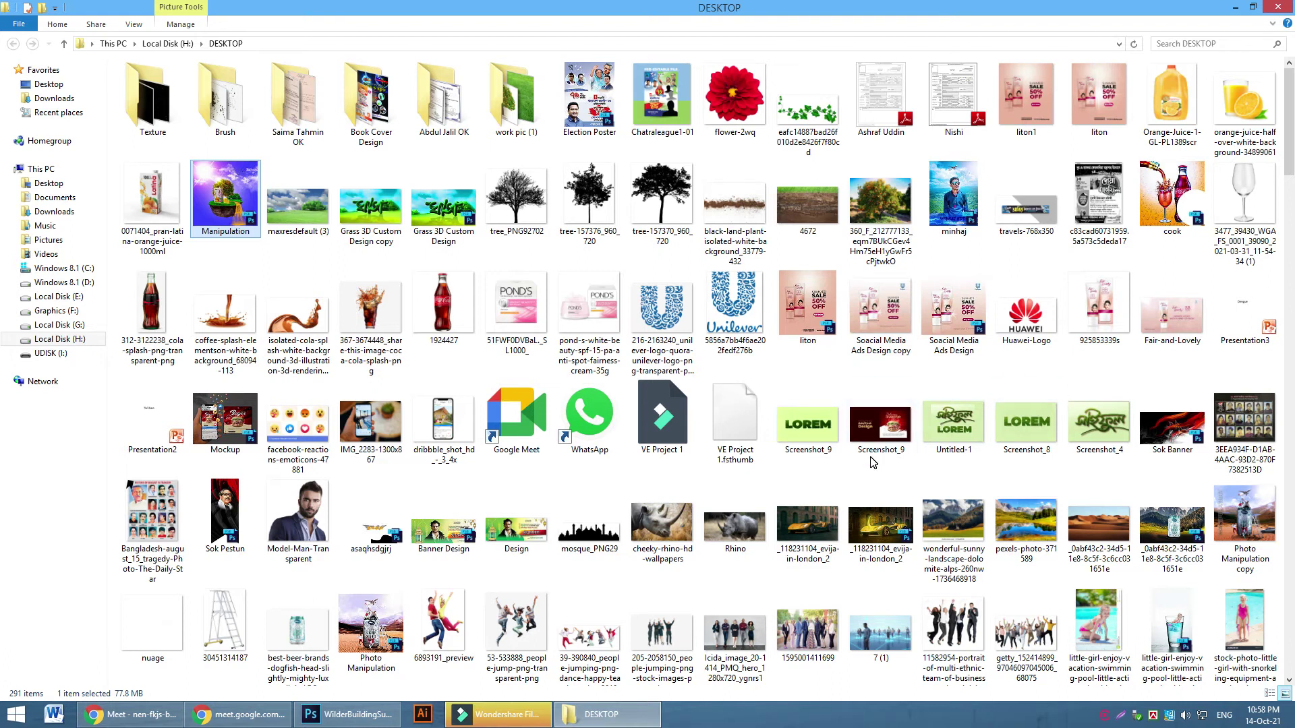
pyautogui.scroll(-3, 872, 462)
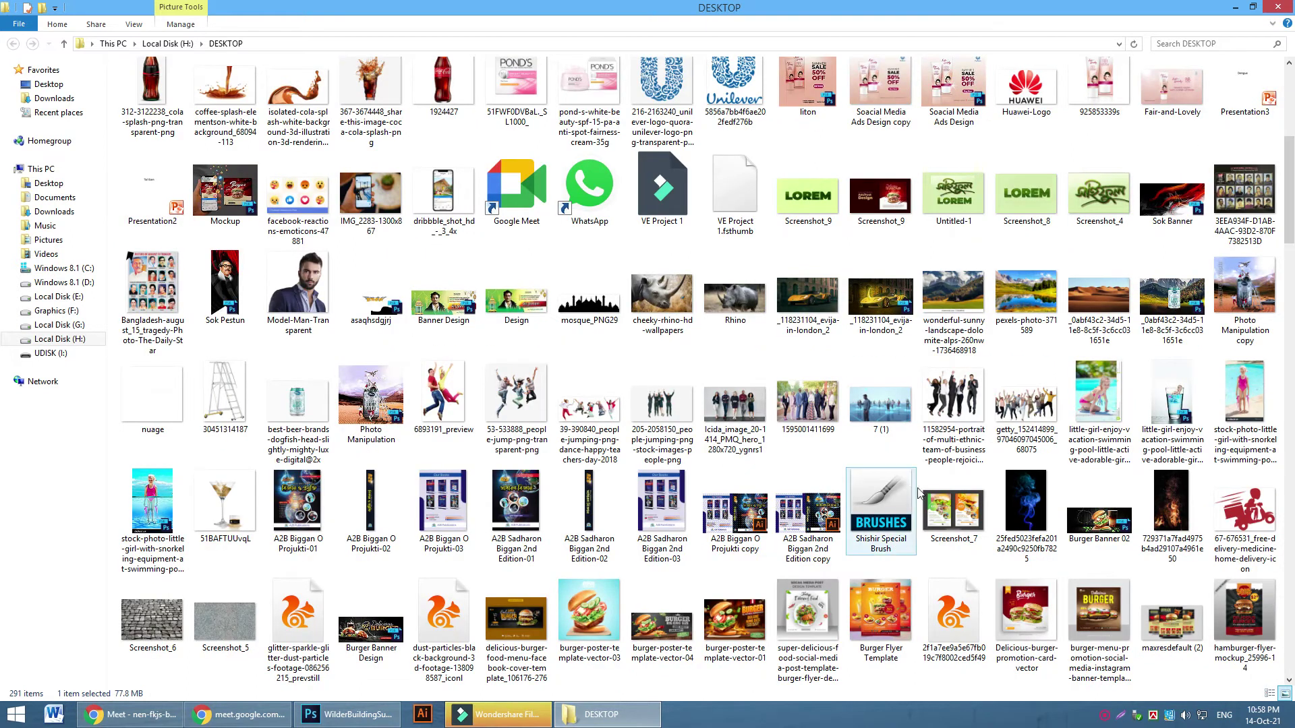
pyautogui.scroll(-4, 1008, 518)
pyautogui.scroll(-9, 1007, 517)
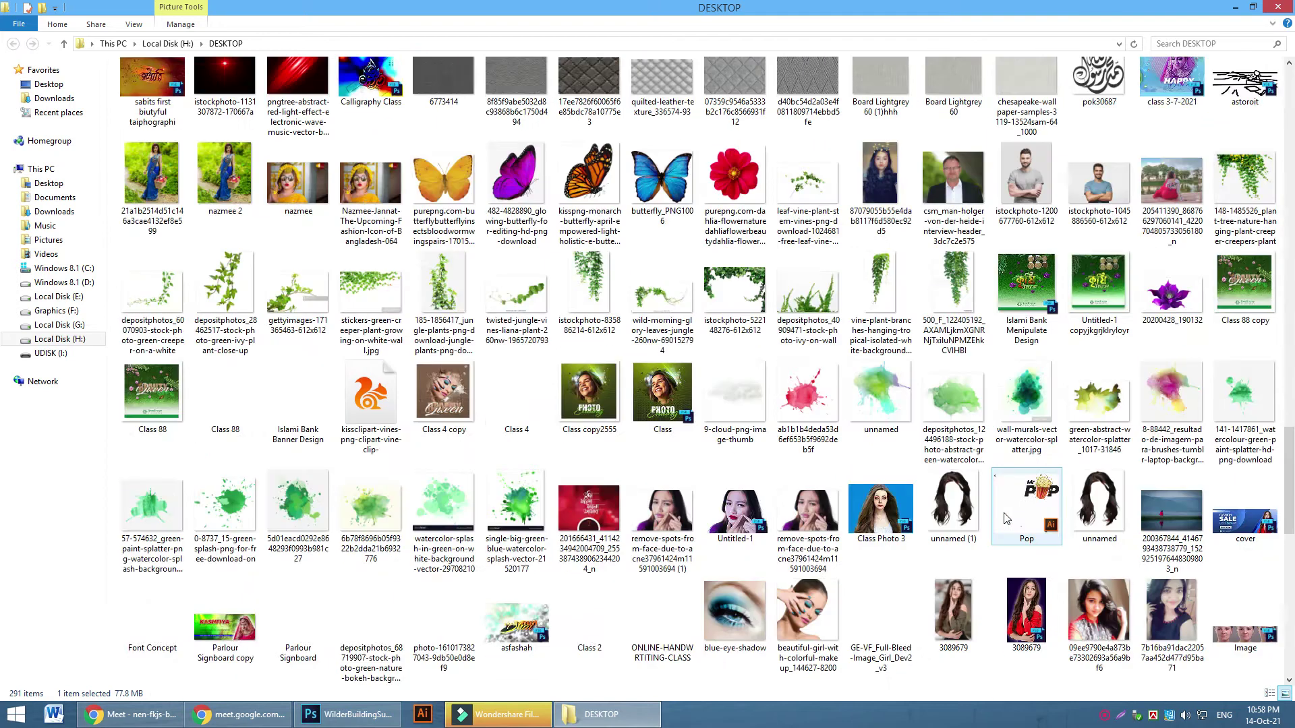
pyautogui.scroll(7, 1005, 520)
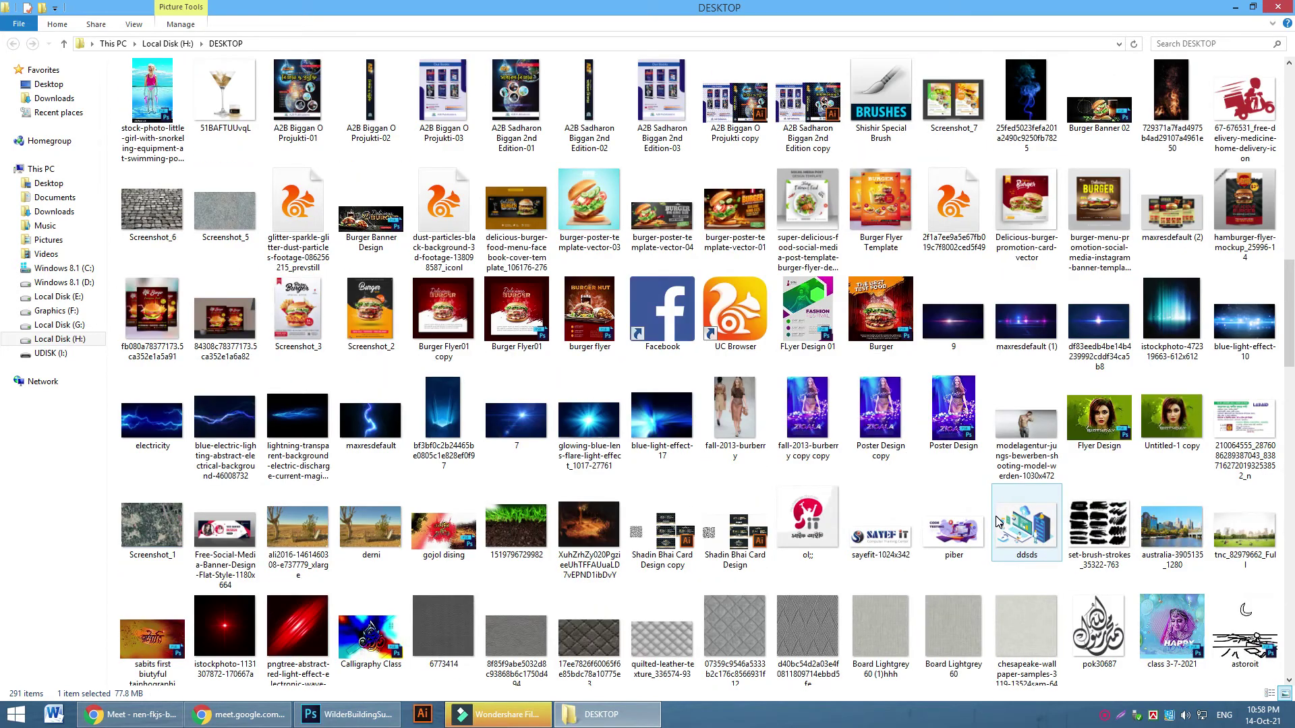
pyautogui.scroll(-3, 998, 522)
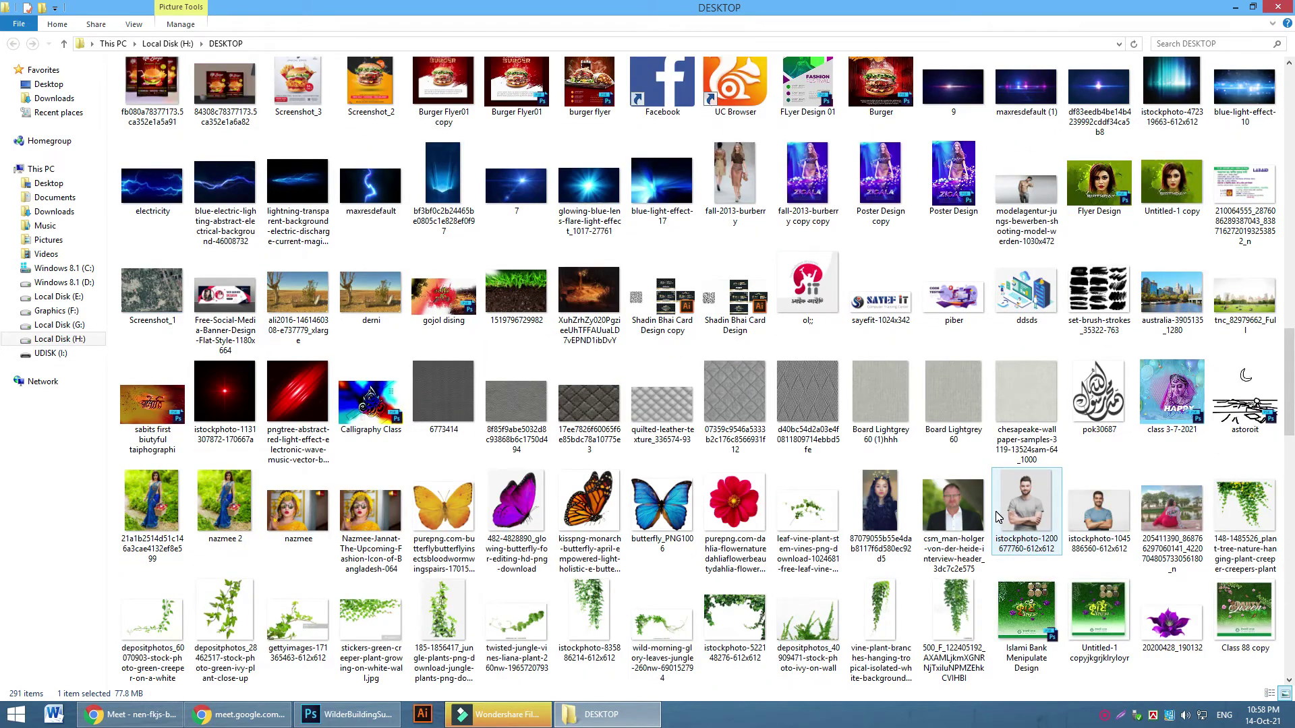
pyautogui.scroll(4, 998, 518)
pyautogui.doubleClick(1096, 324)
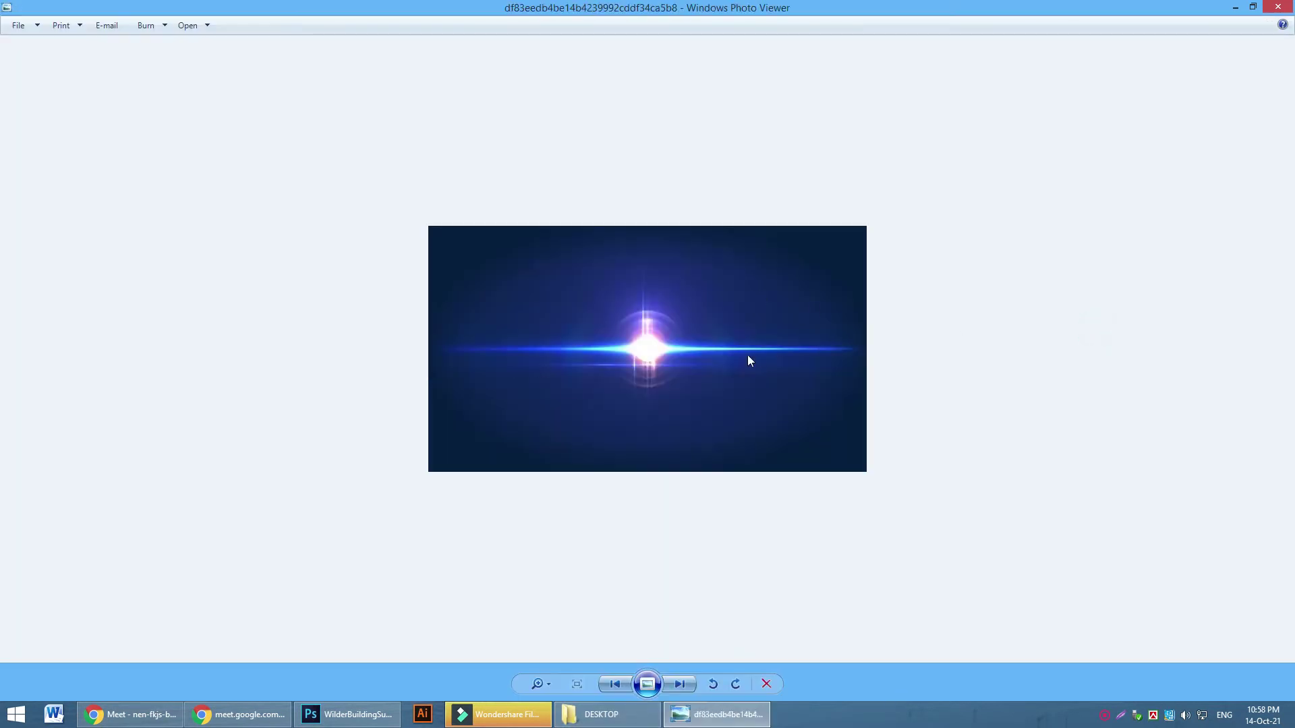
pyautogui.scroll(-1, 558, 358)
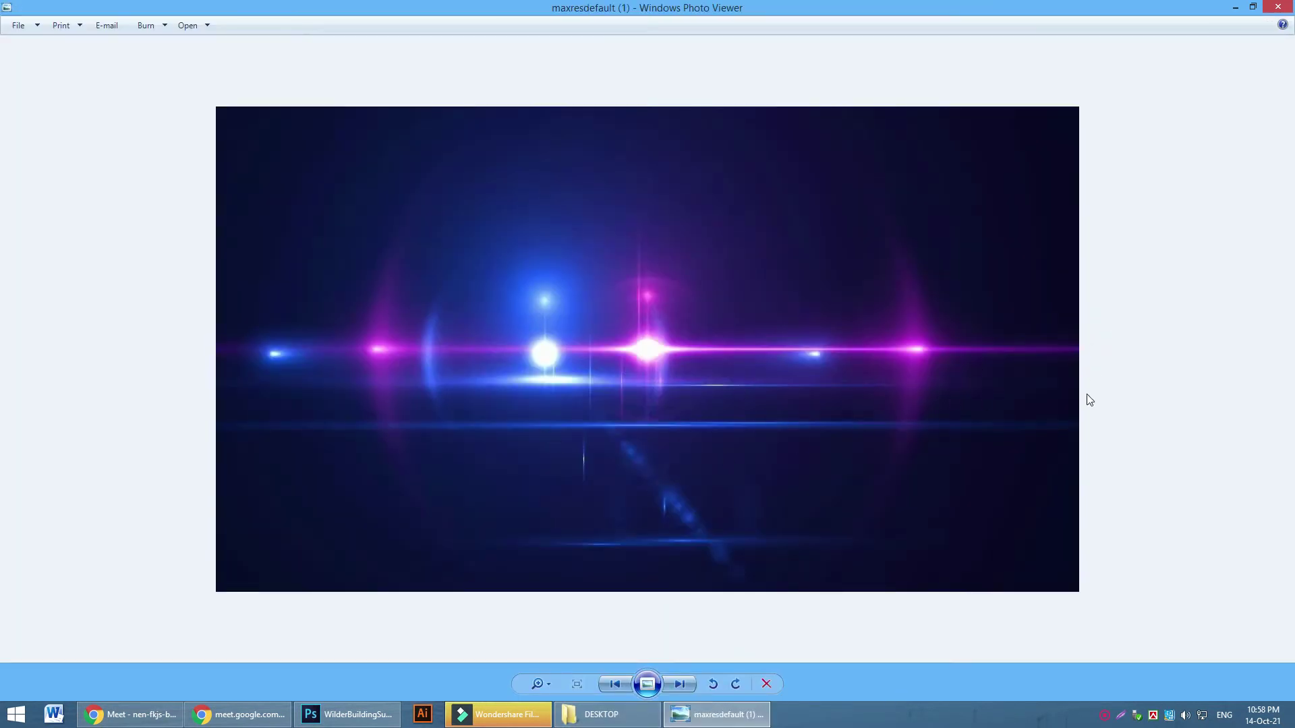
pyautogui.scroll(-1, 586, 391)
pyautogui.scroll(1, 587, 391)
pyautogui.click(1278, 8)
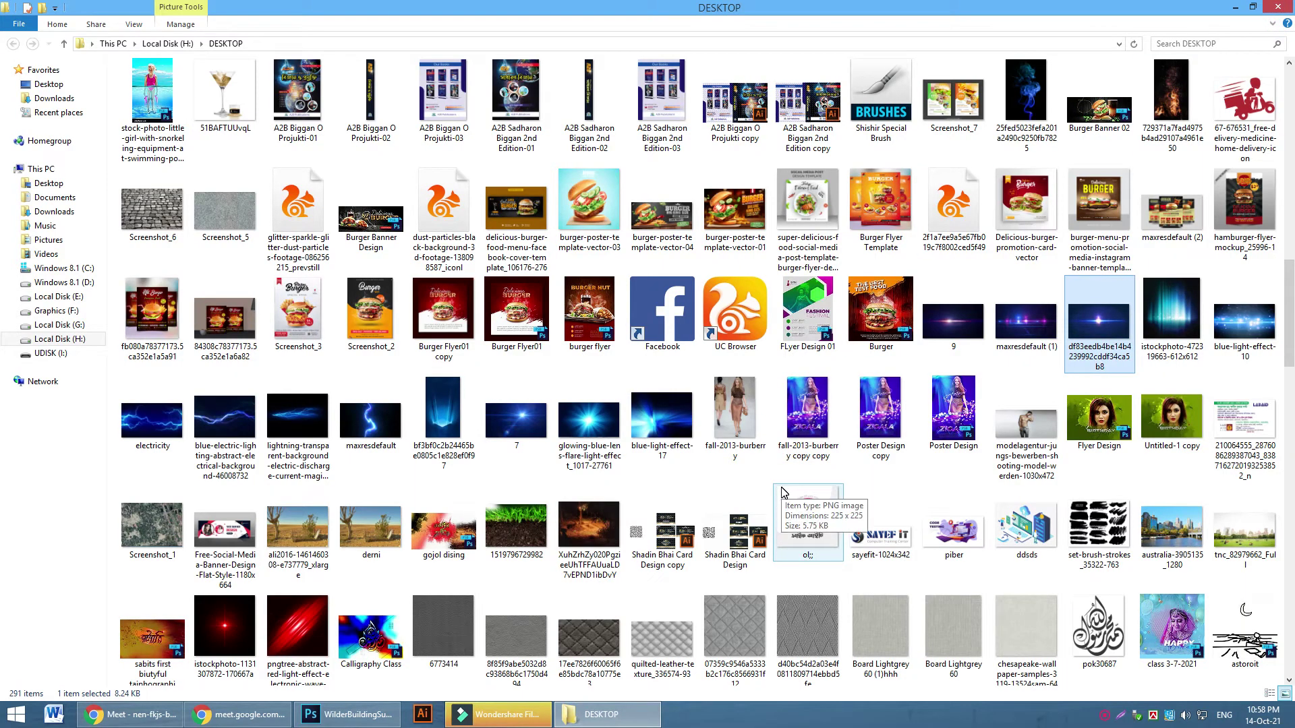
pyautogui.click(452, 425)
pyautogui.doubleClick(452, 425)
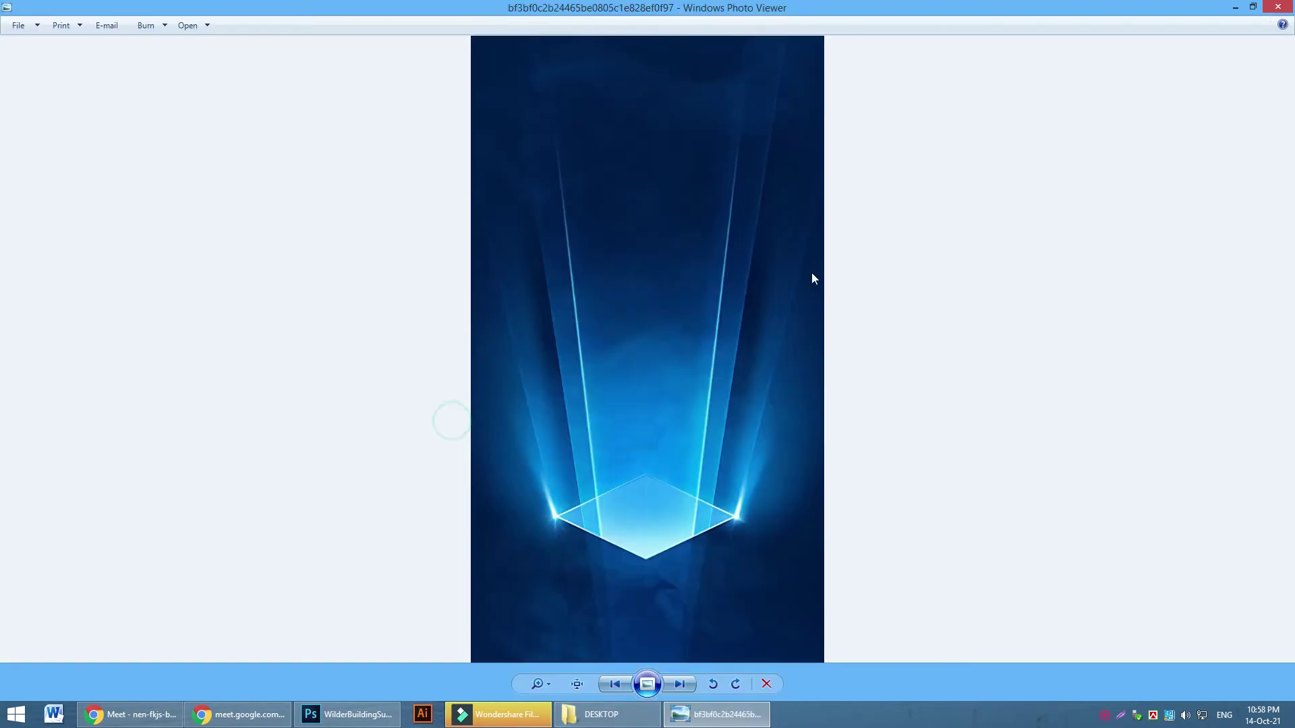
pyautogui.click(1279, 8)
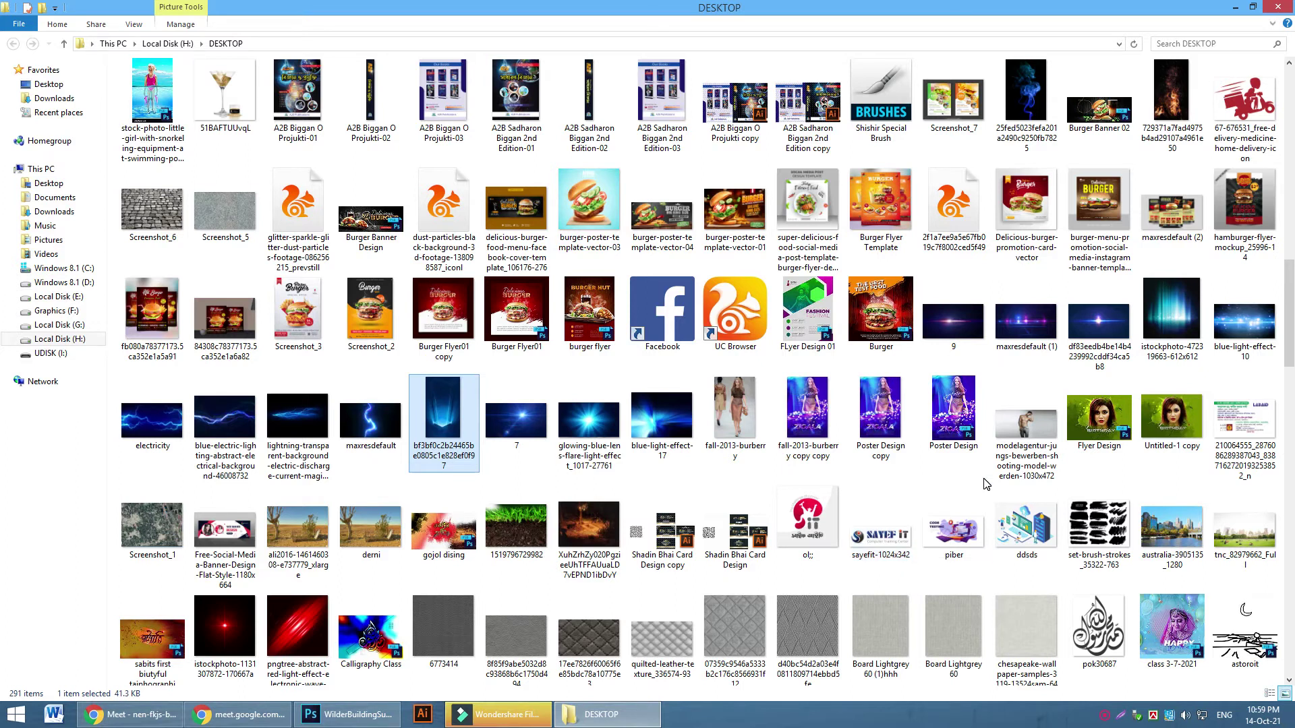
pyautogui.scroll(3, 942, 476)
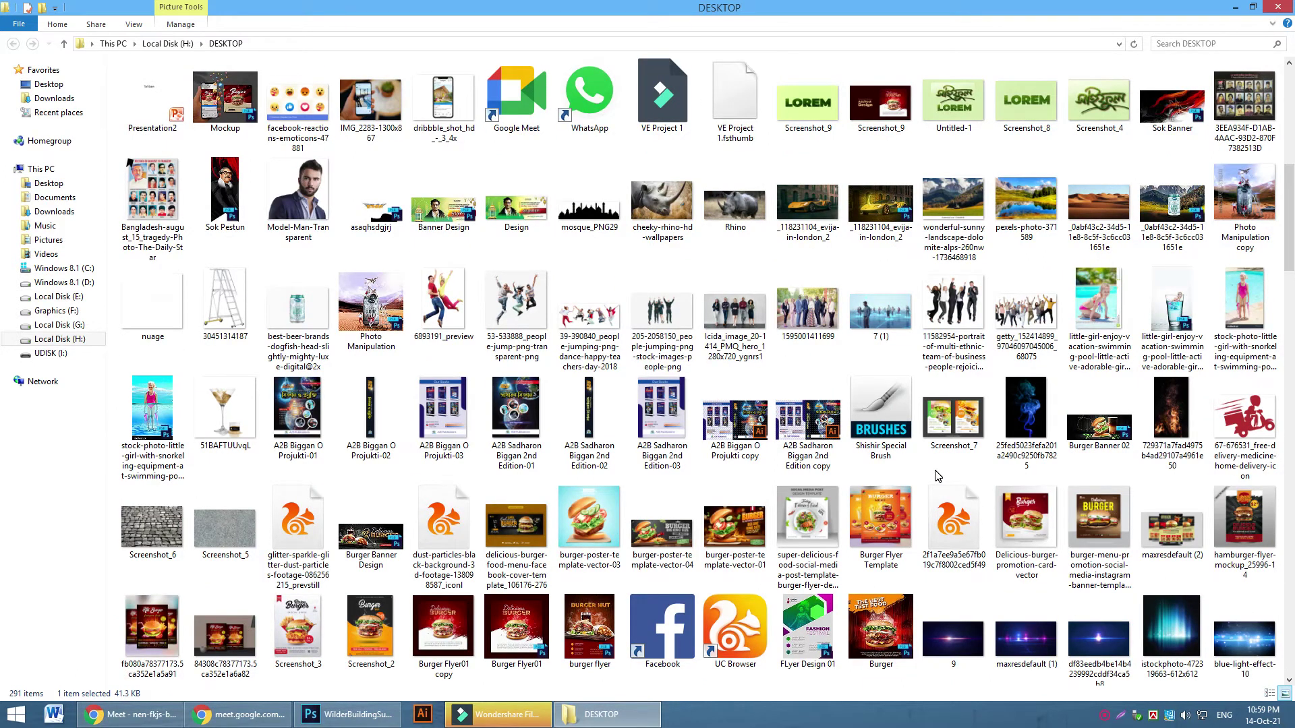
pyautogui.scroll(-6, 937, 476)
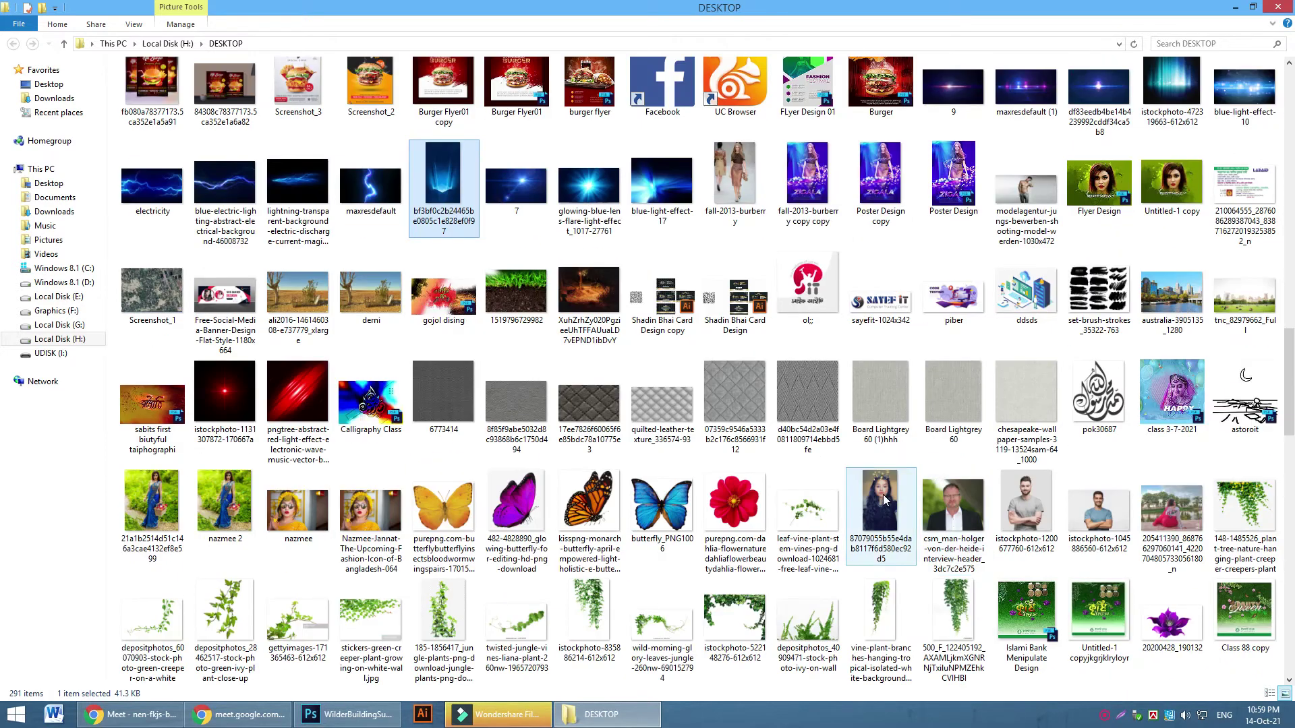
pyautogui.scroll(-3, 891, 492)
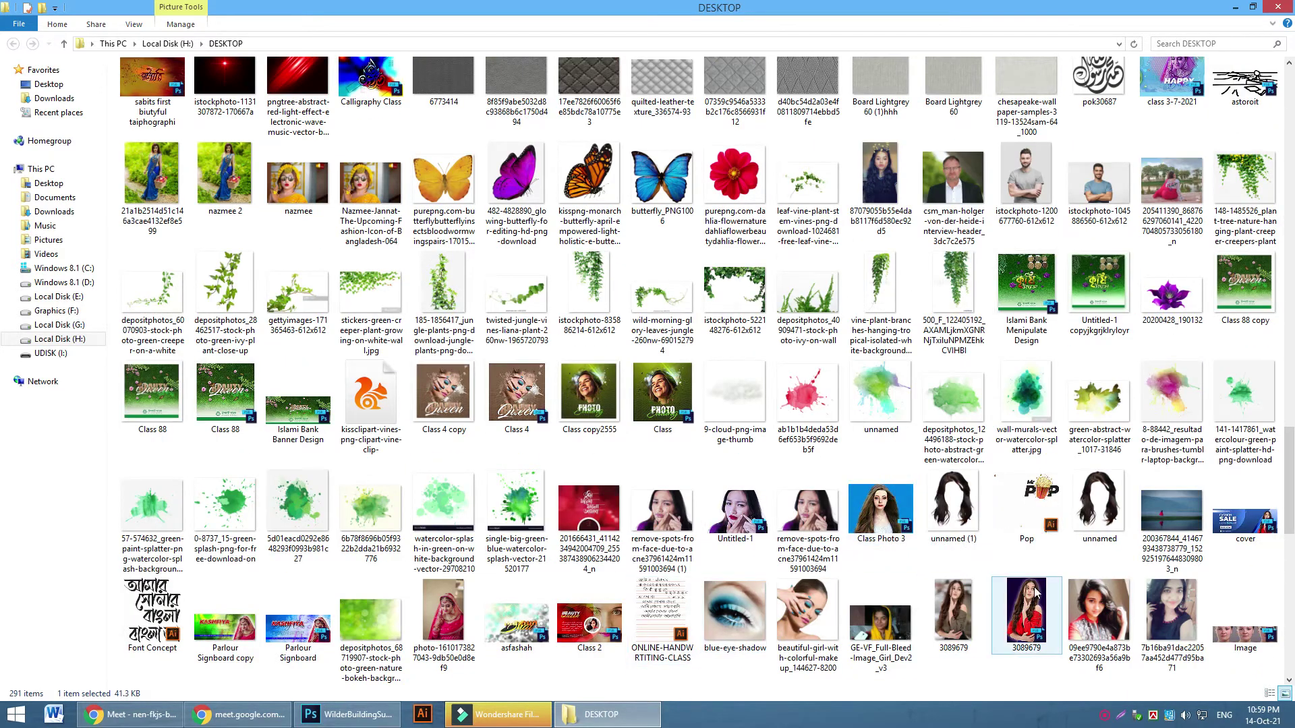
pyautogui.scroll(5, 1083, 628)
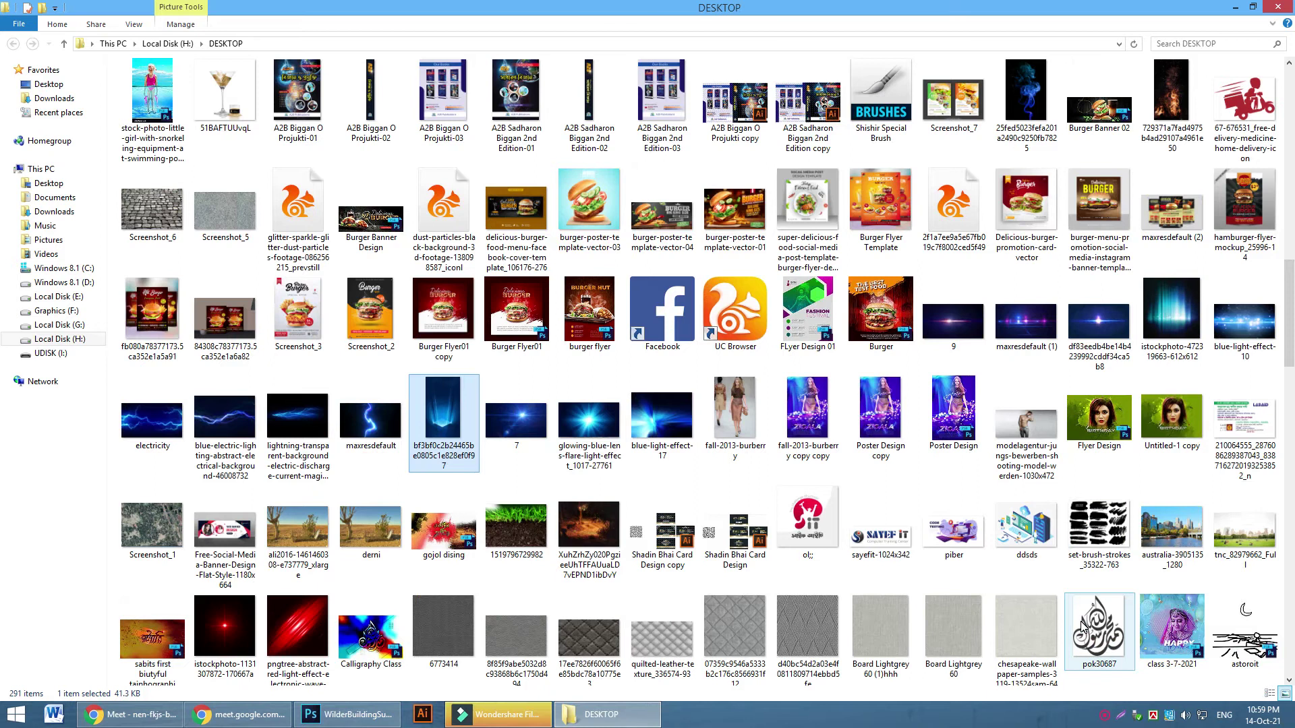
pyautogui.scroll(3, 1080, 621)
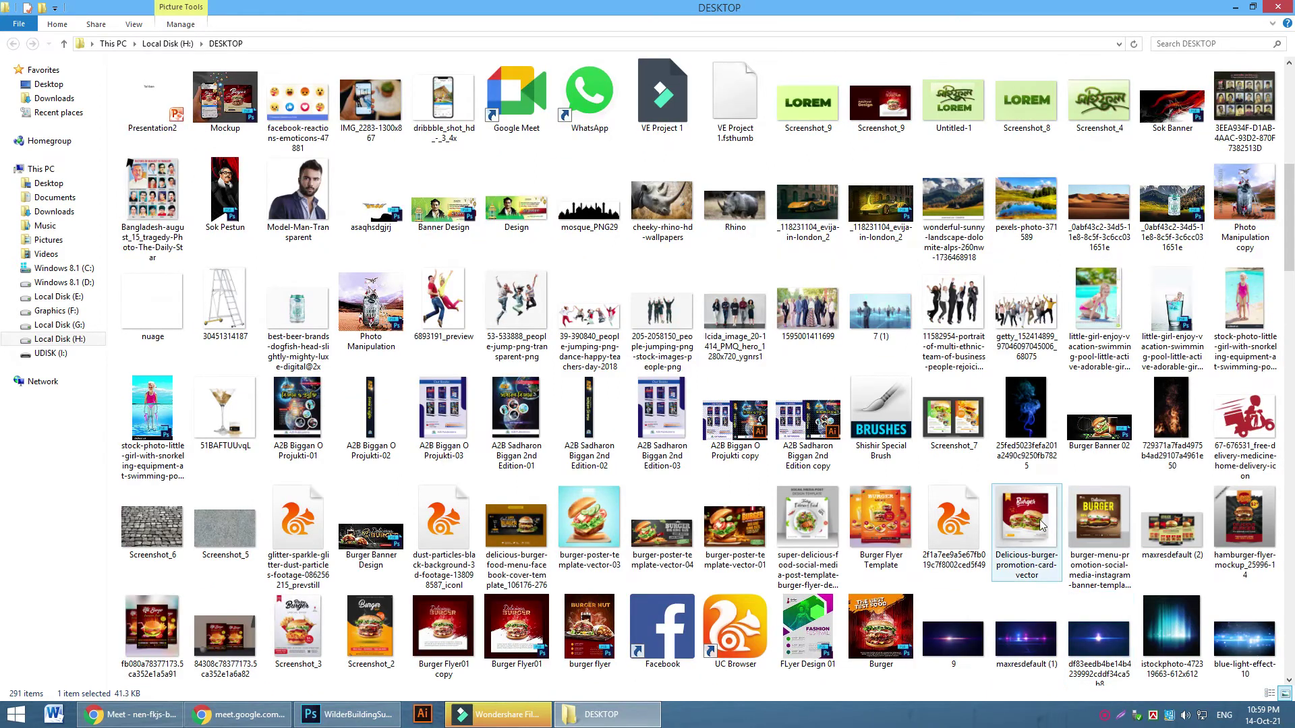
pyautogui.scroll(3, 1042, 526)
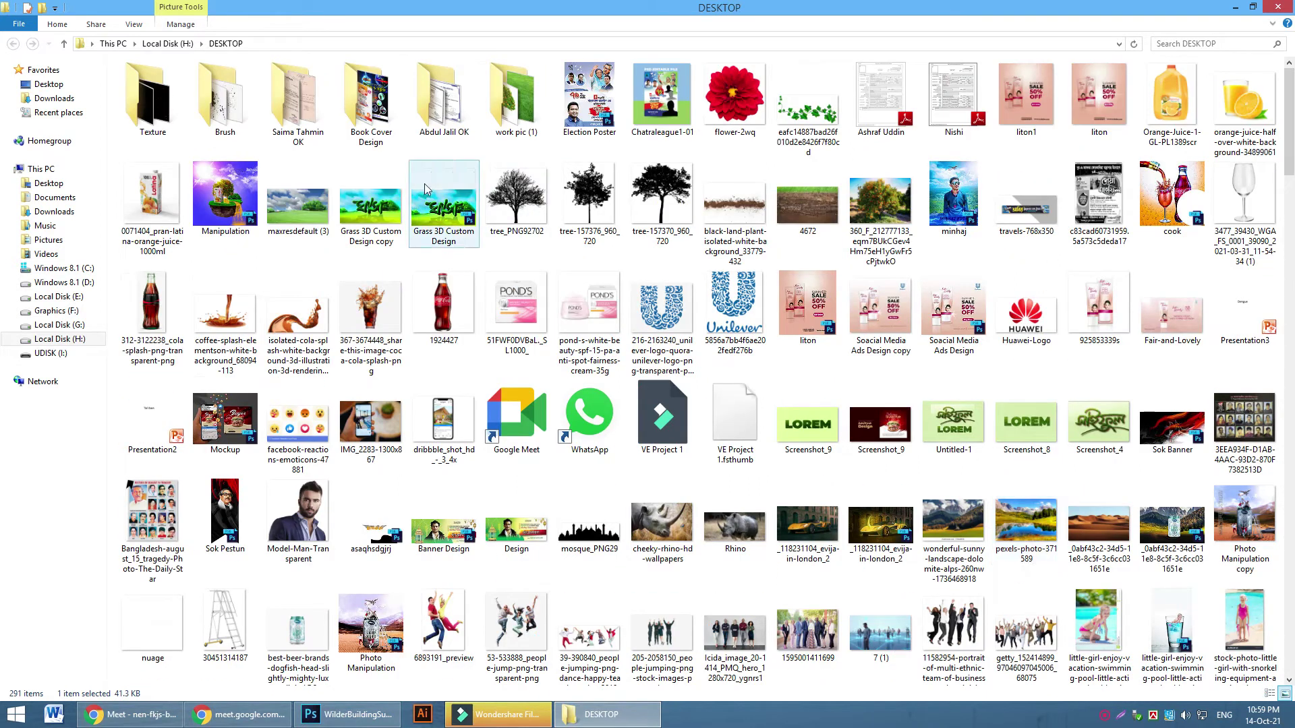
pyautogui.doubleClick(504, 126)
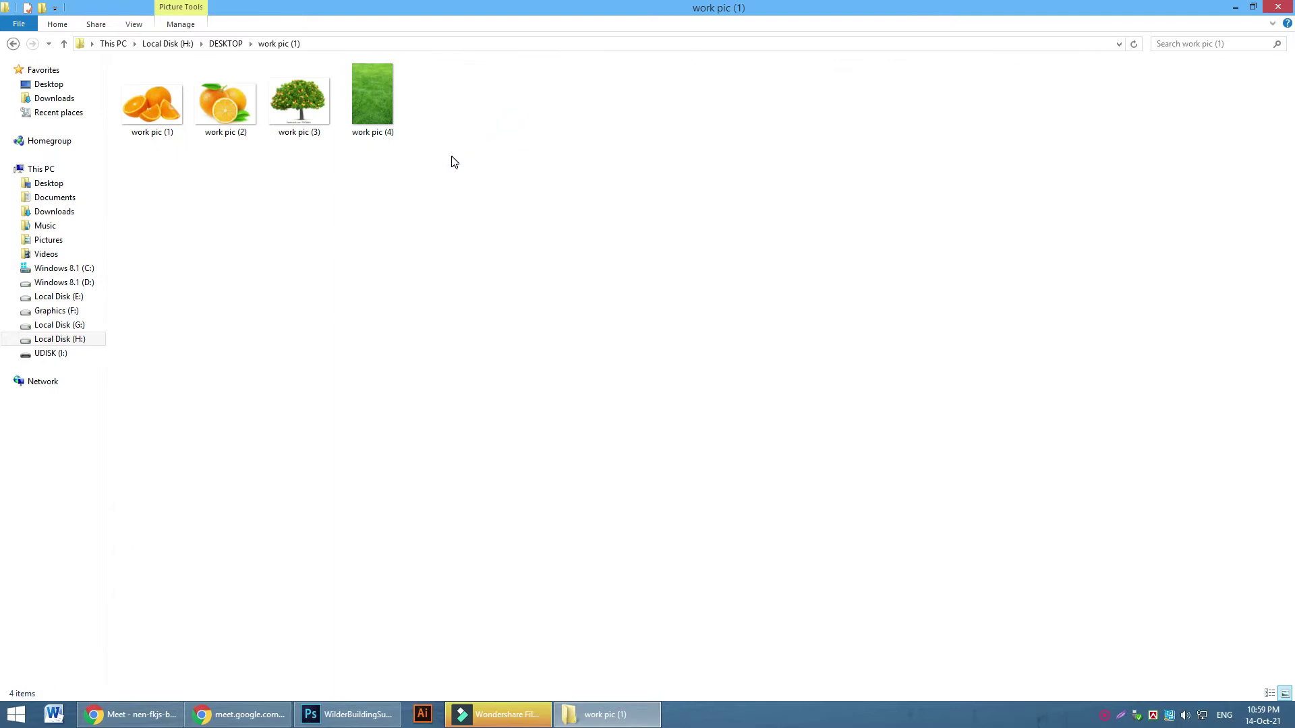
pyautogui.press('BackSpace')
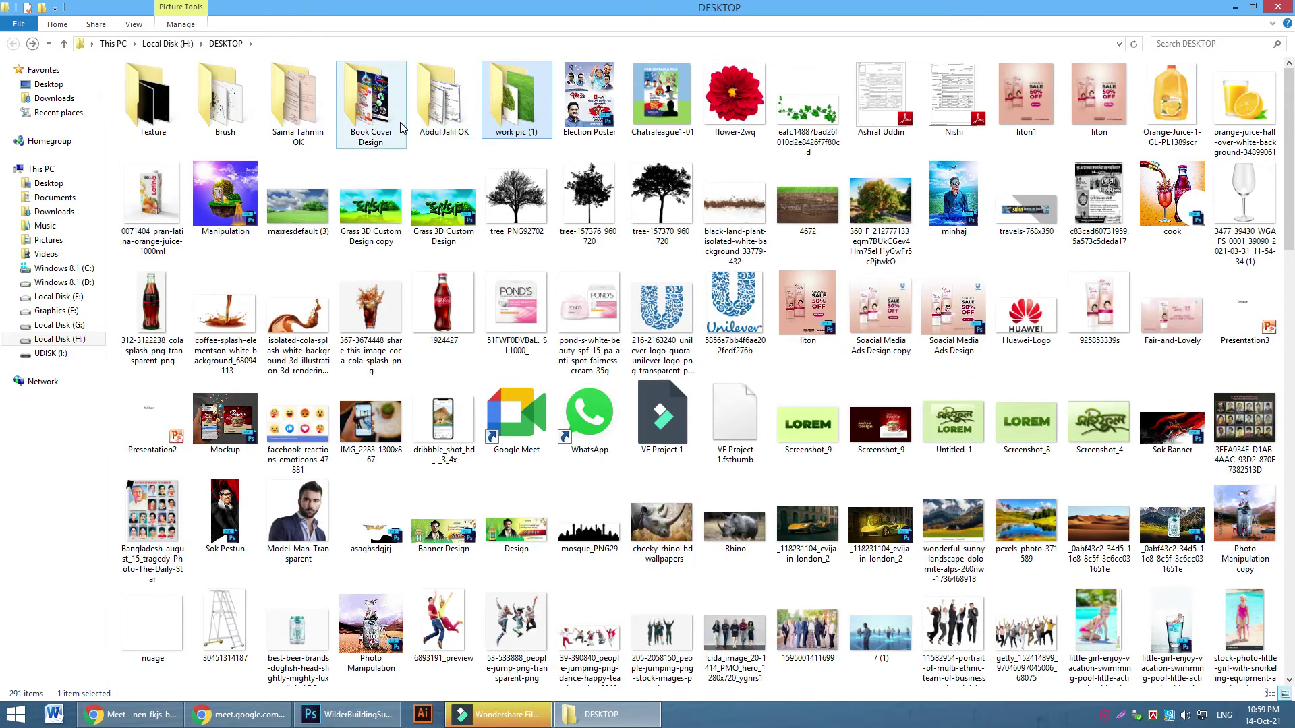
pyautogui.doubleClick(381, 124)
pyautogui.press('BackSpace')
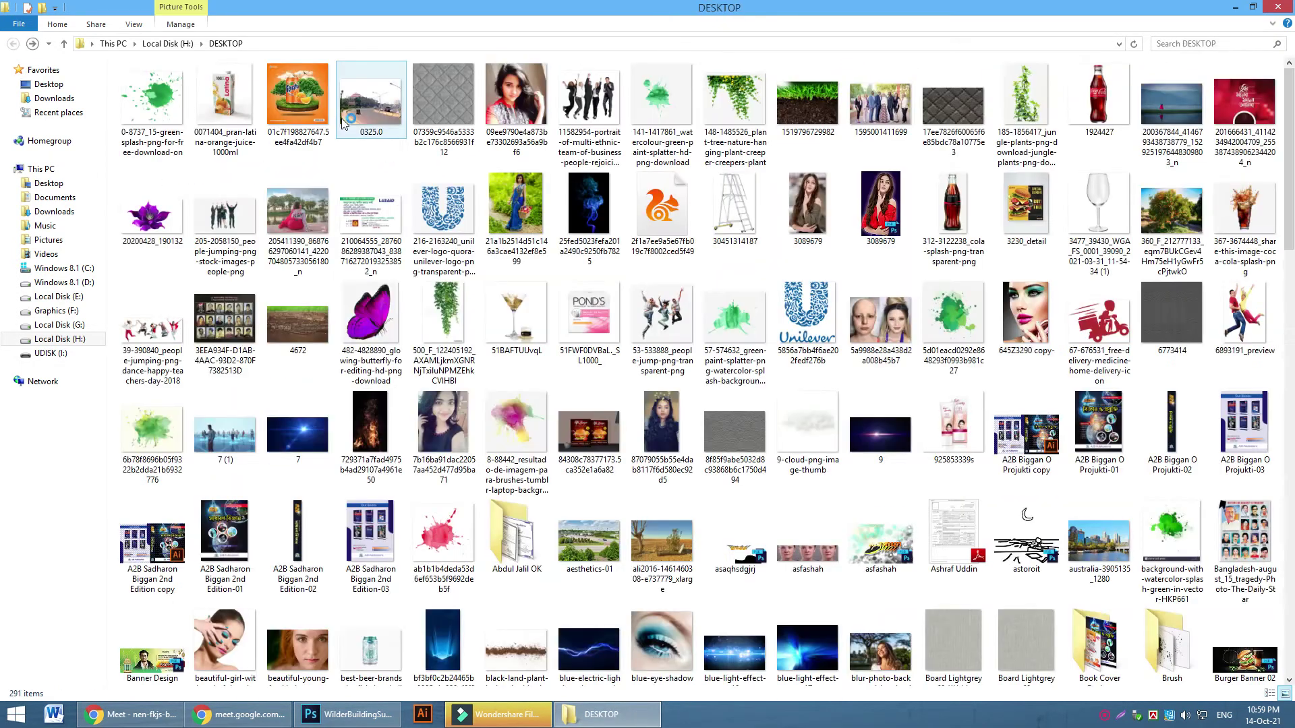
pyautogui.doubleClick(226, 101)
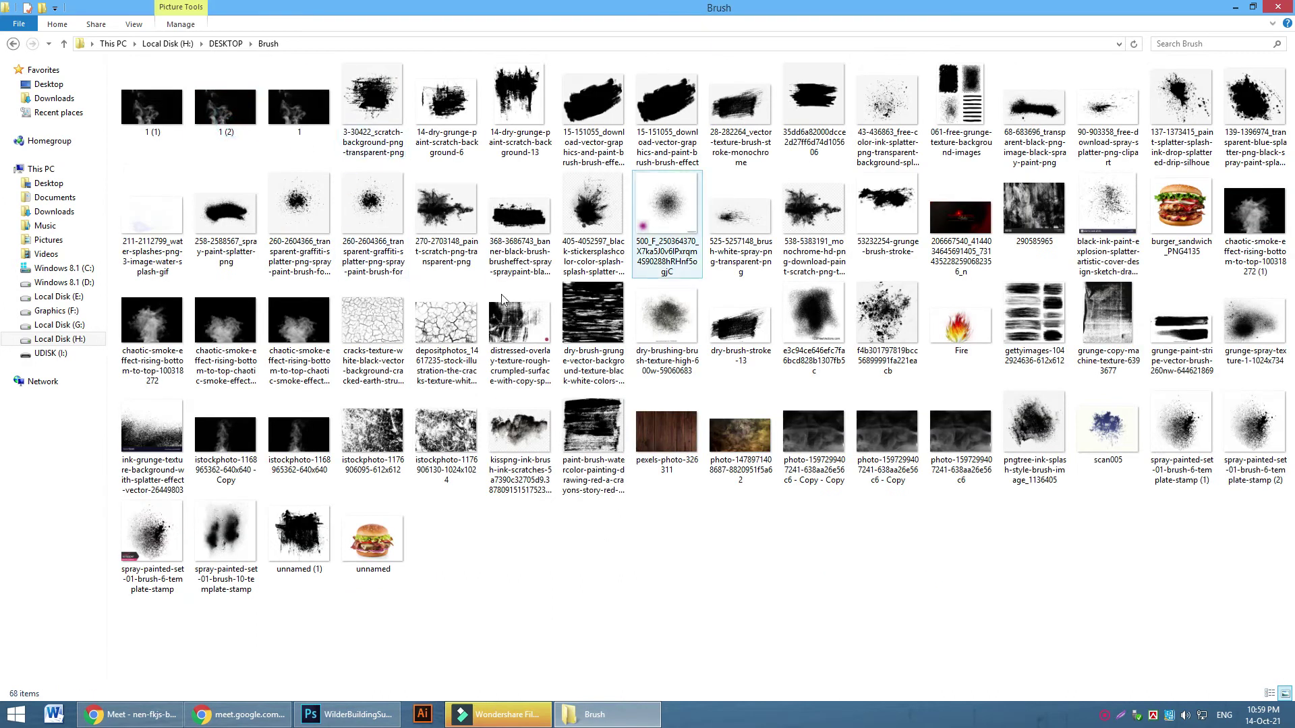
pyautogui.press('BackSpace')
pyautogui.doubleClick(142, 125)
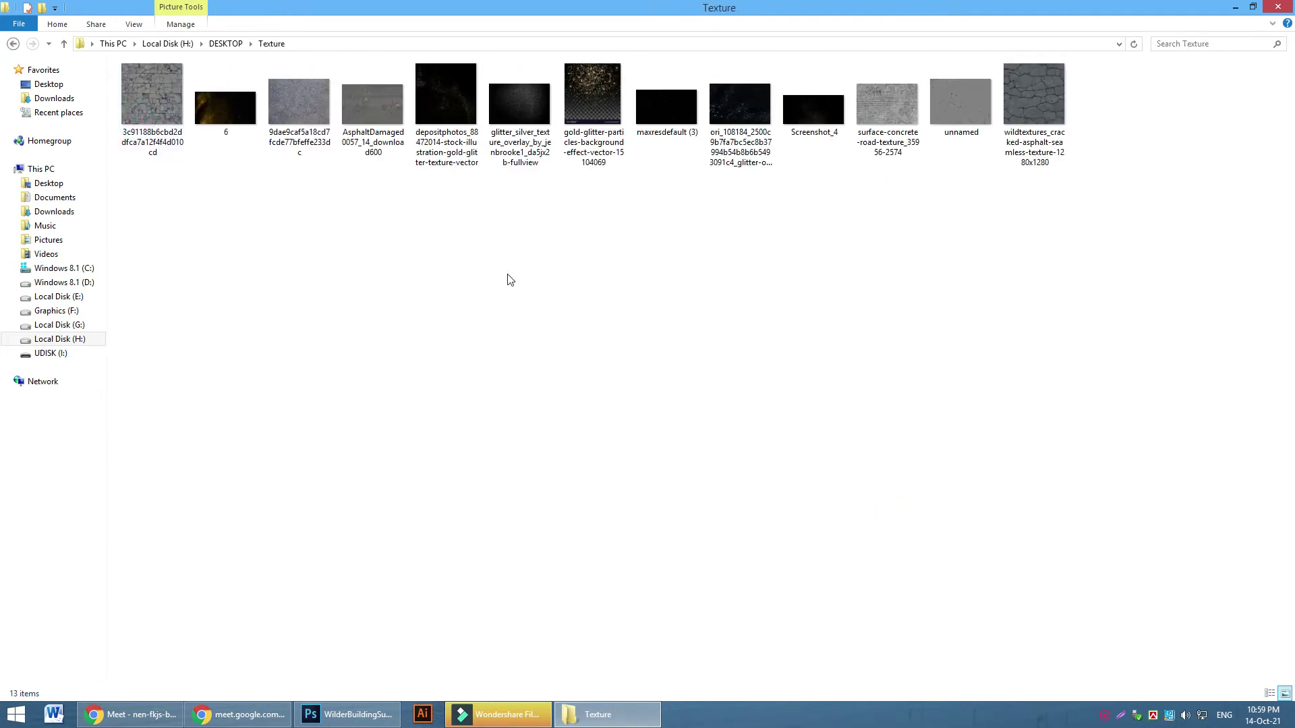
pyautogui.press('BackSpace')
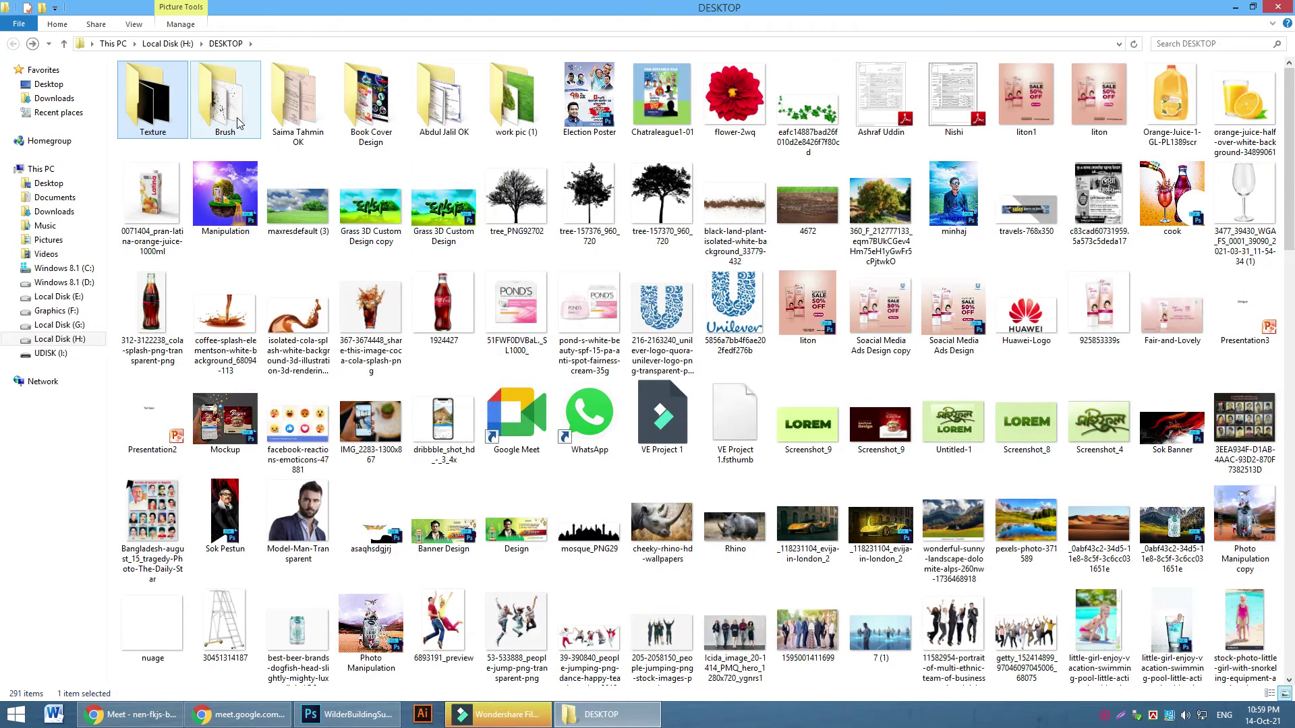
pyautogui.doubleClick(226, 108)
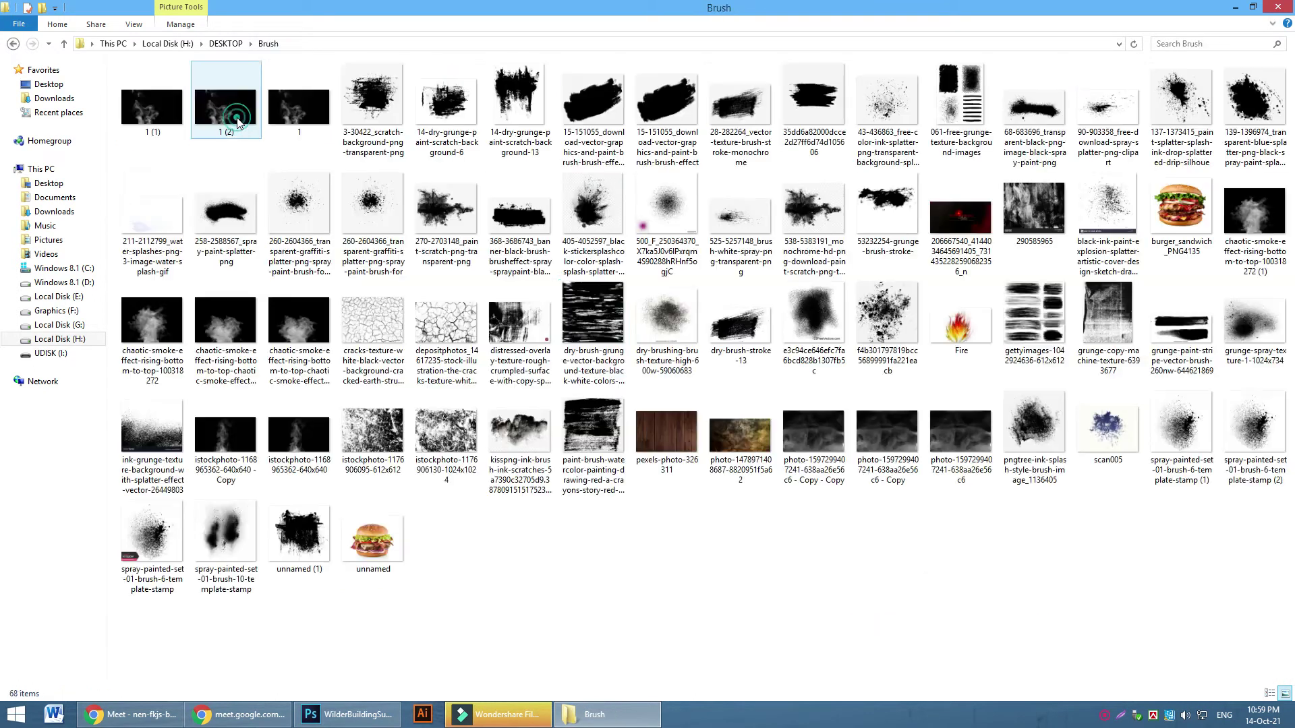
pyautogui.click(817, 599)
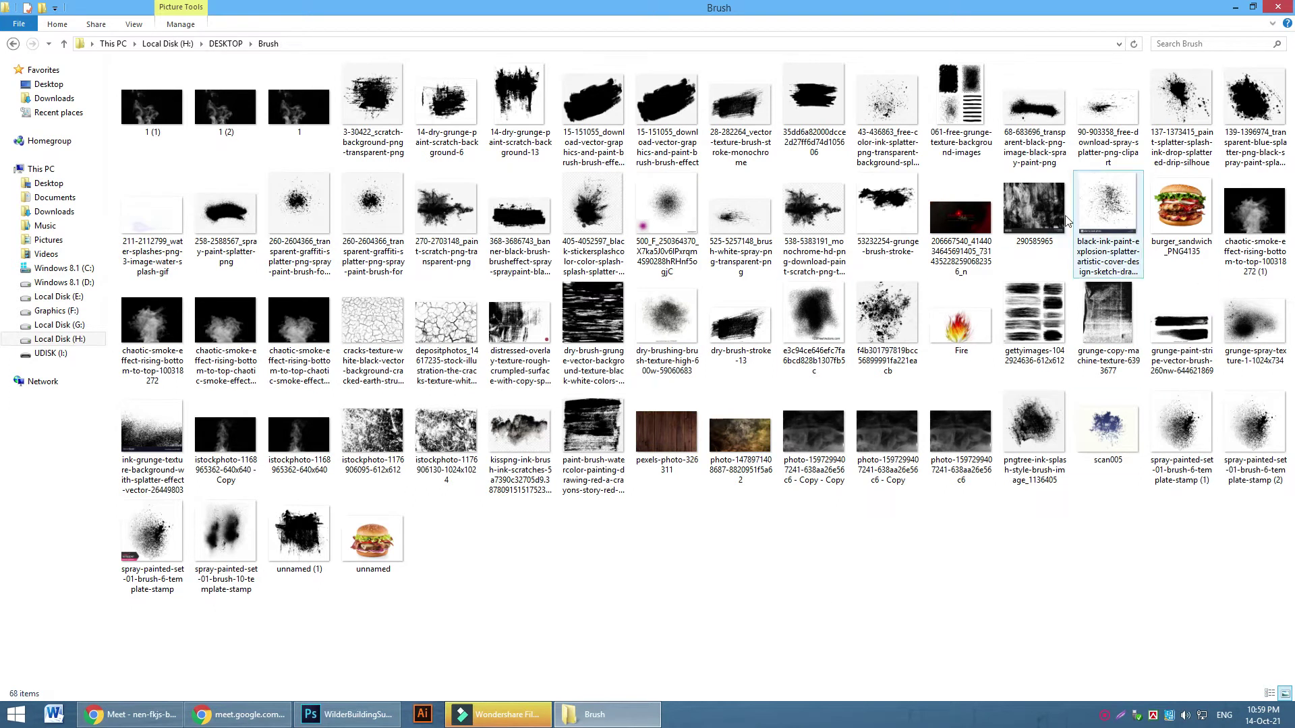
pyautogui.doubleClick(211, 303)
pyautogui.press('Right')
pyautogui.press('Right')
pyautogui.press('Right')
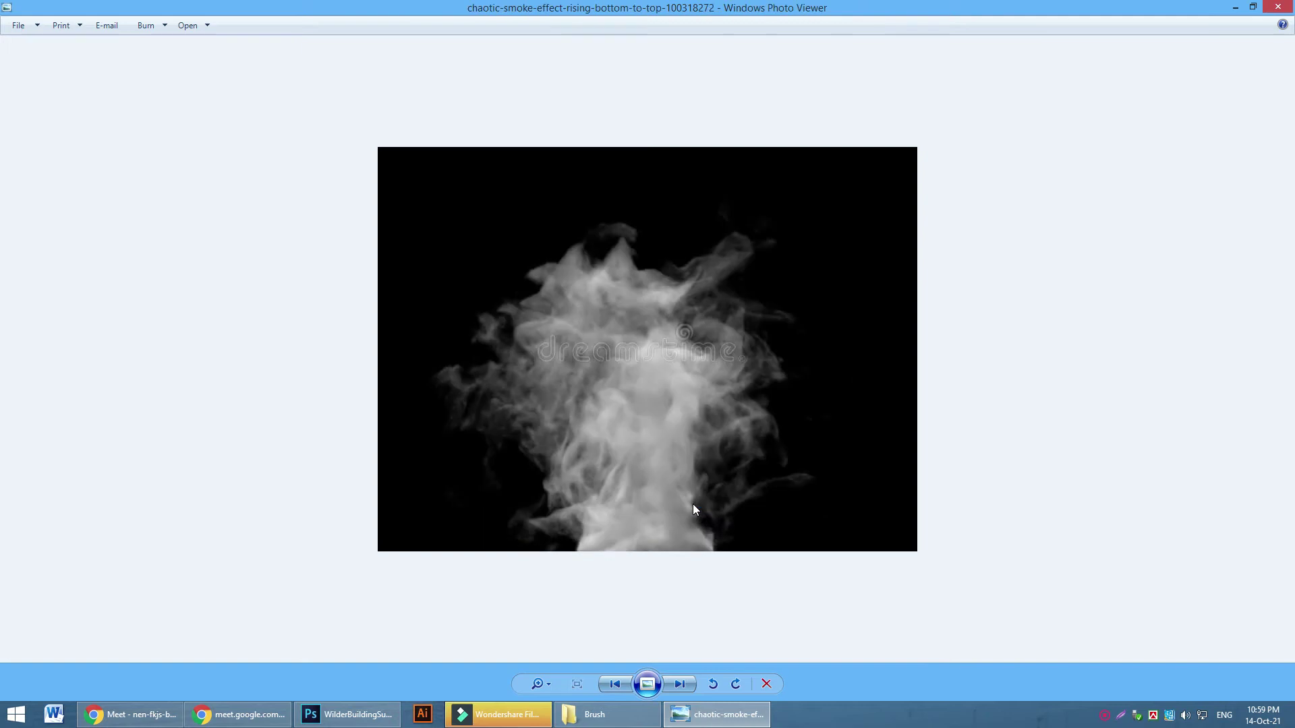
pyautogui.press('Right')
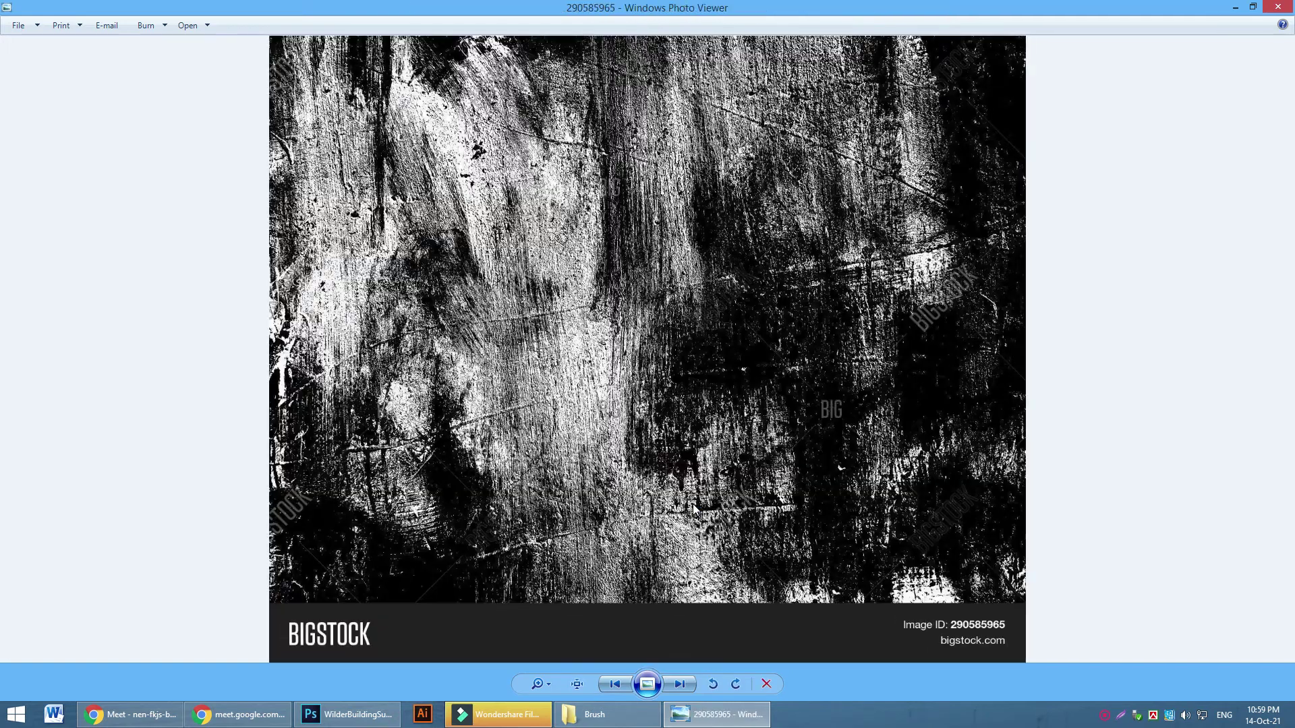
pyautogui.press('Right')
pyautogui.press('Right')
pyautogui.press('Right')
pyautogui.press('Right')
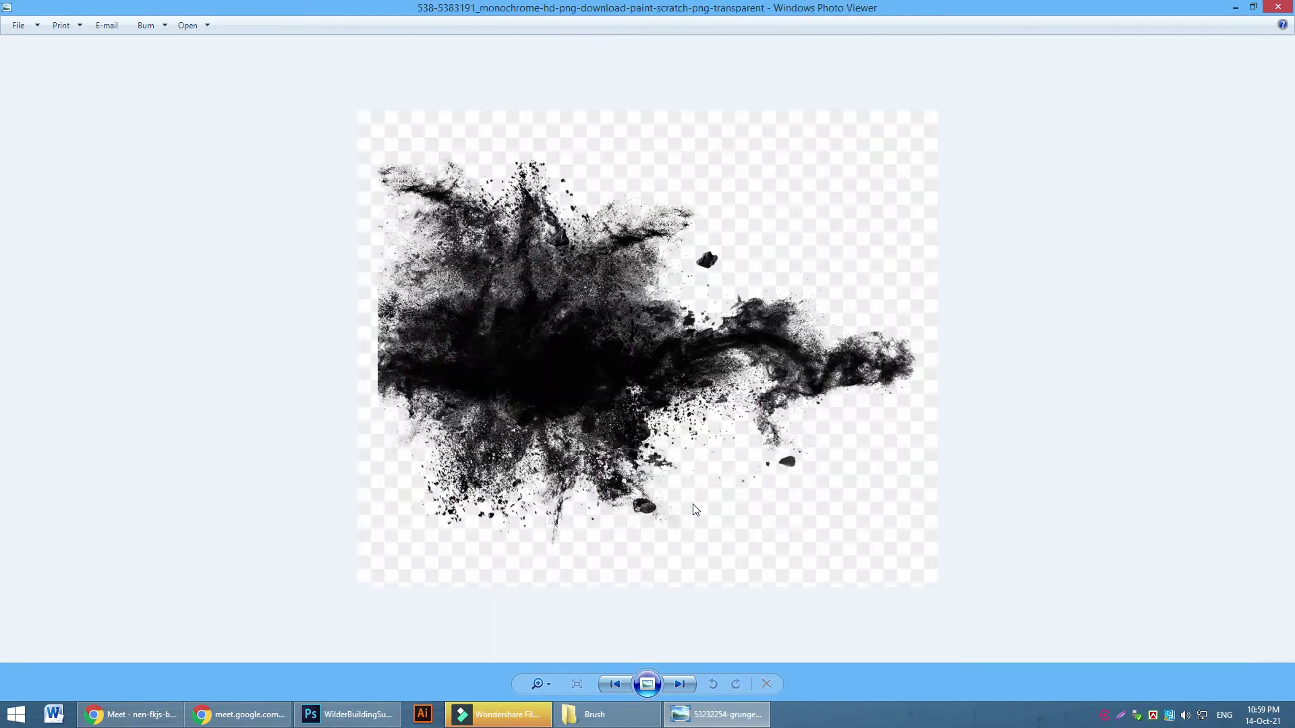
pyautogui.press('Right')
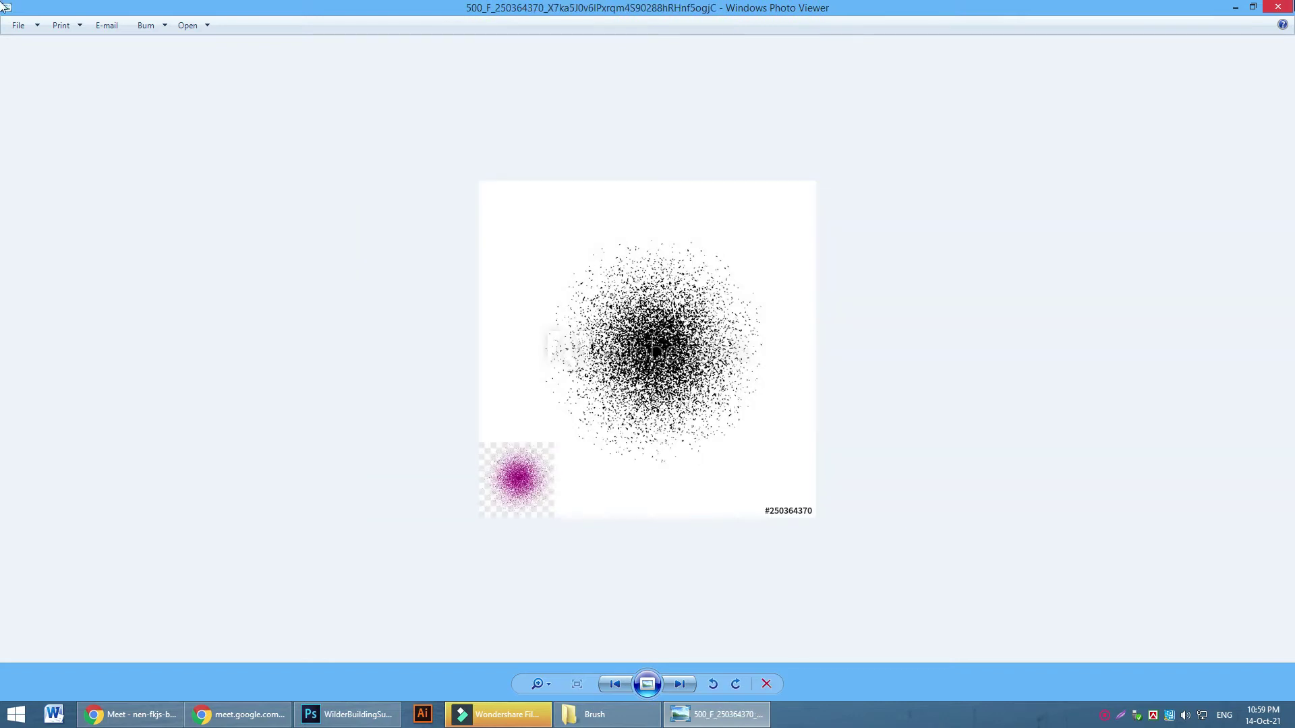
pyautogui.click(1280, 7)
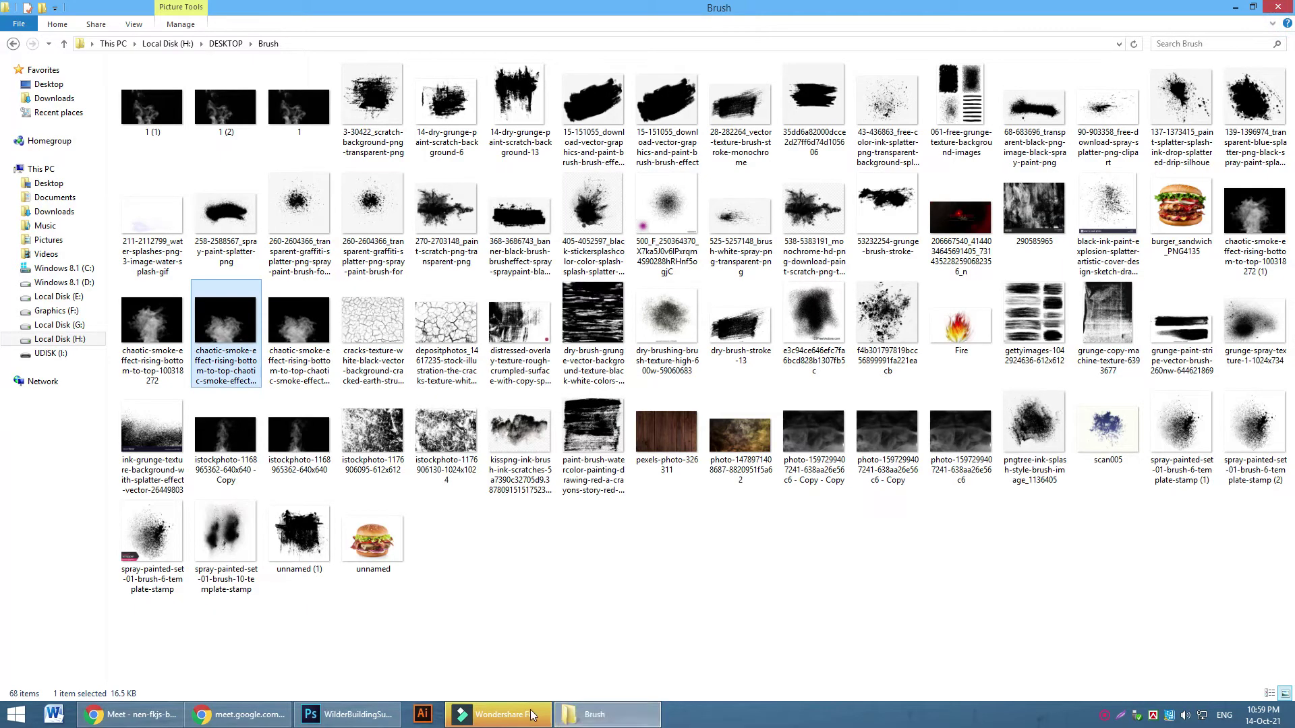
pyautogui.click(522, 718)
pyautogui.click(523, 719)
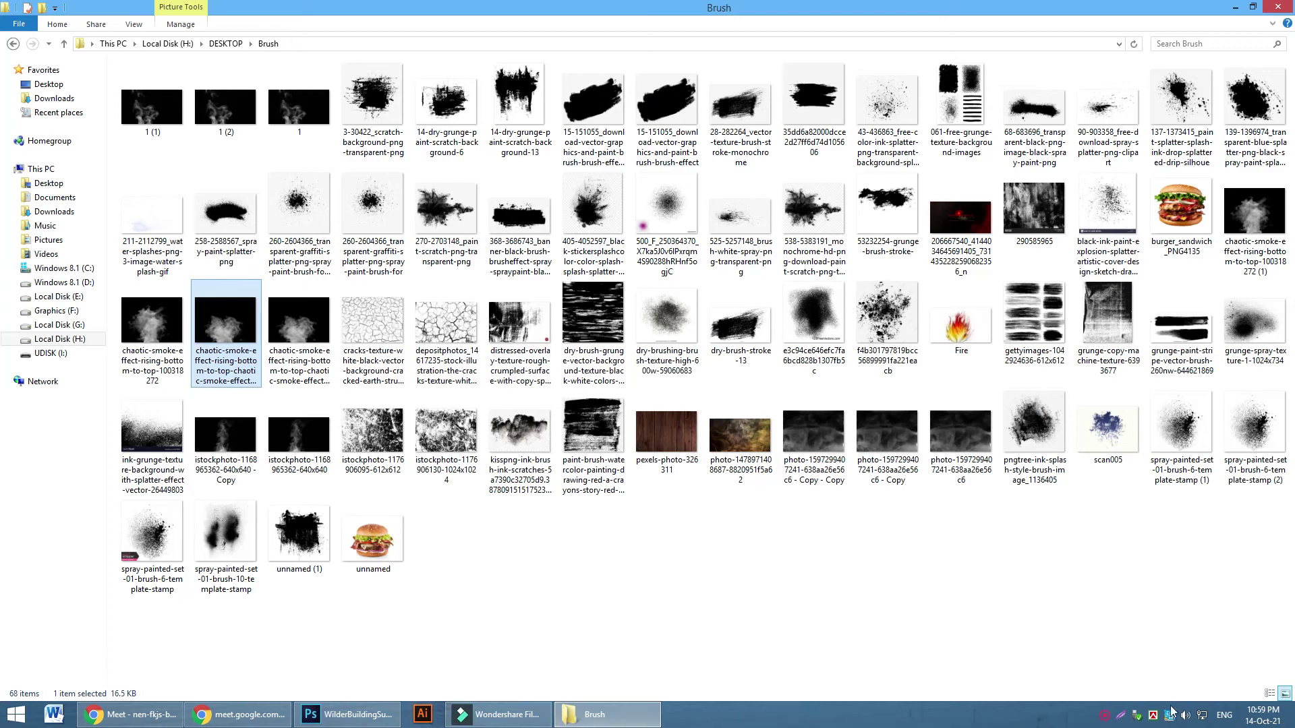
pyautogui.click(1104, 717)
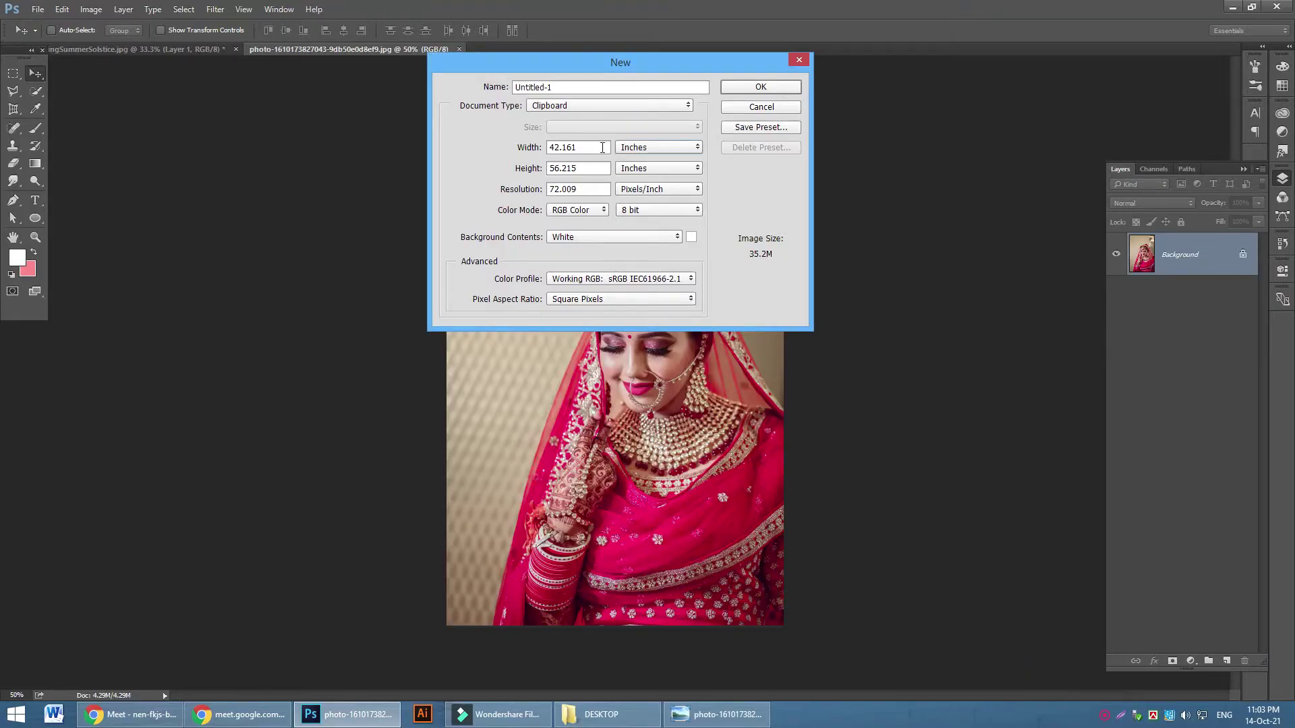
# Create a new 8 × 3 inch document at 400 pixels/inch in CMYK Color mode
pyautogui.doubleClick(602, 147)
pyautogui.write('8')
pyautogui.press('Tab')
pyautogui.write('3')
pyautogui.doubleClick(603, 190)
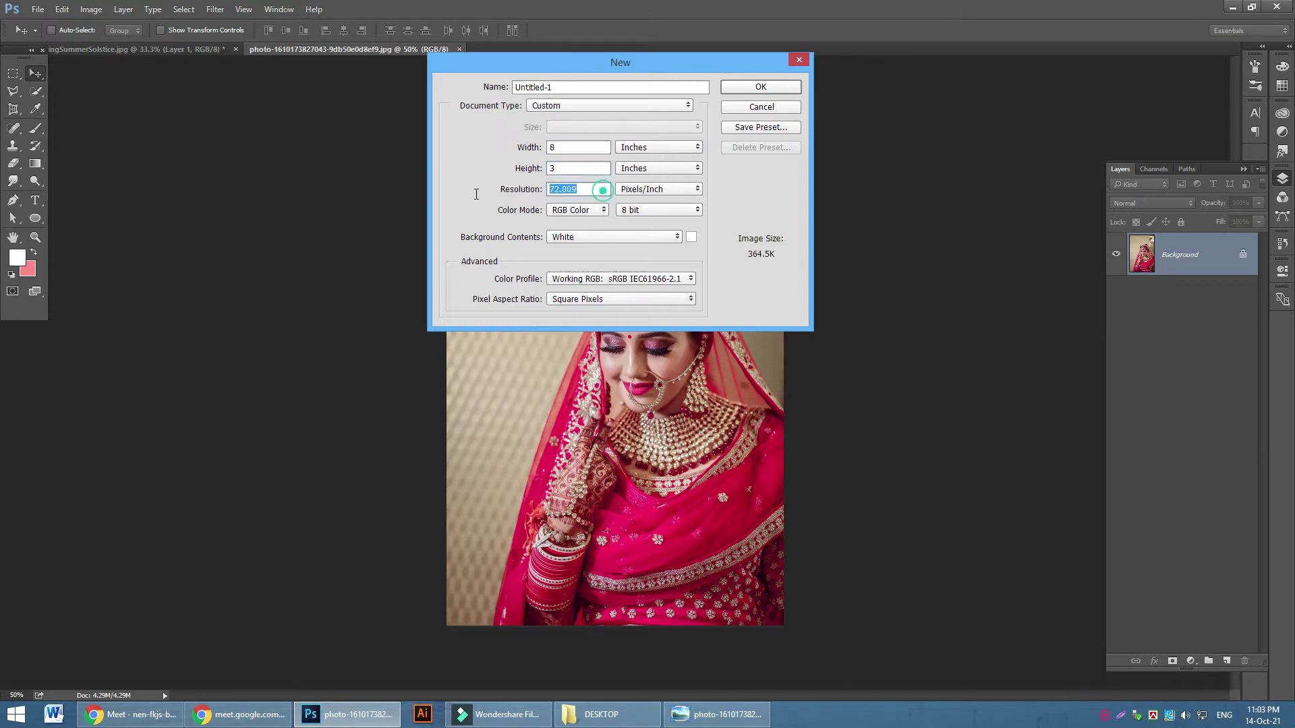
pyautogui.write('40')
pyautogui.click(582, 210)
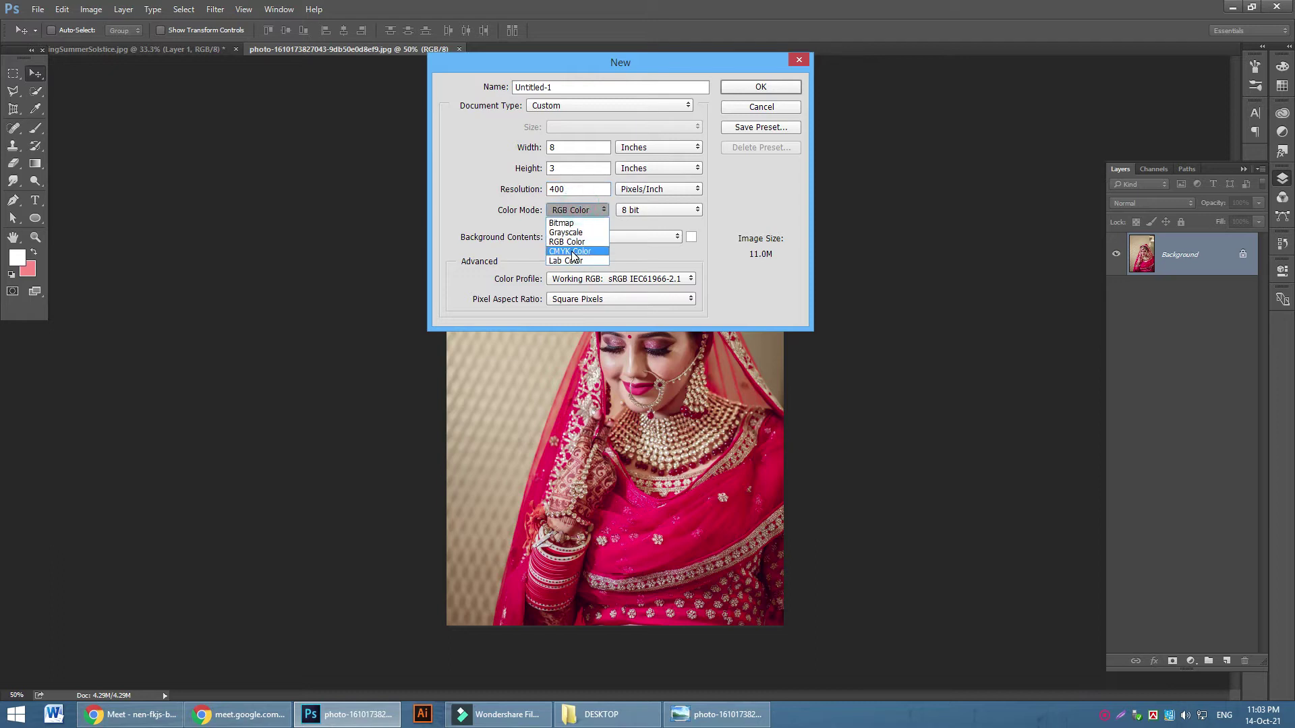
pyautogui.click(569, 252)
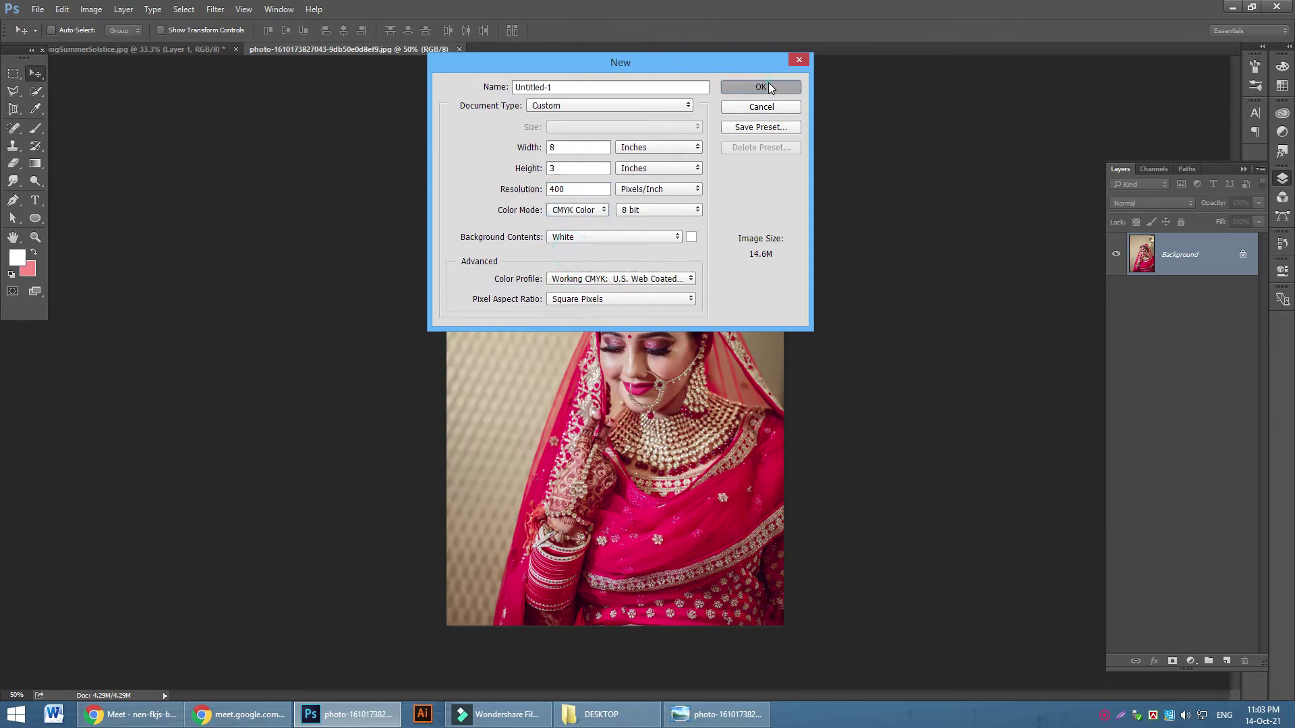
pyautogui.click(768, 87)
# Drag the bride photo onto the new banner and place it on the right side
pyautogui.click(362, 49)
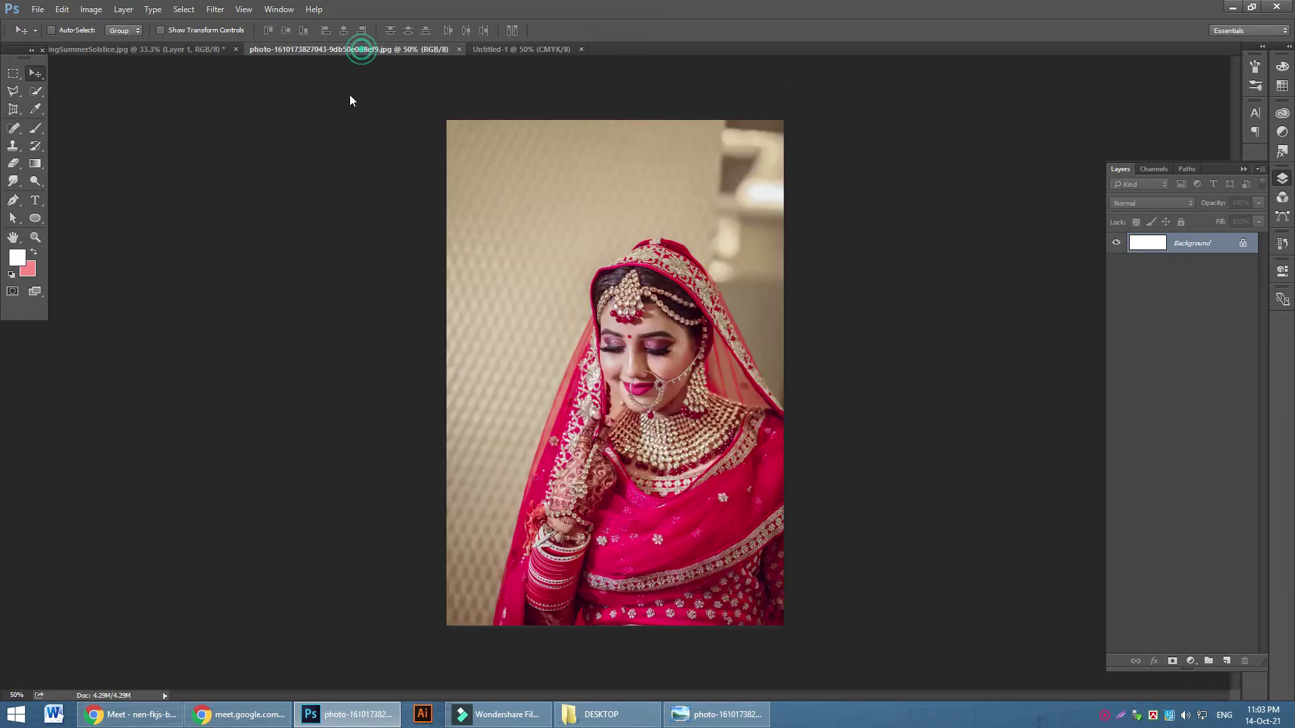
pyautogui.moveTo(634, 331); pyautogui.dragTo(651, 300)
pyautogui.moveTo(654, 344); pyautogui.dragTo(867, 330)
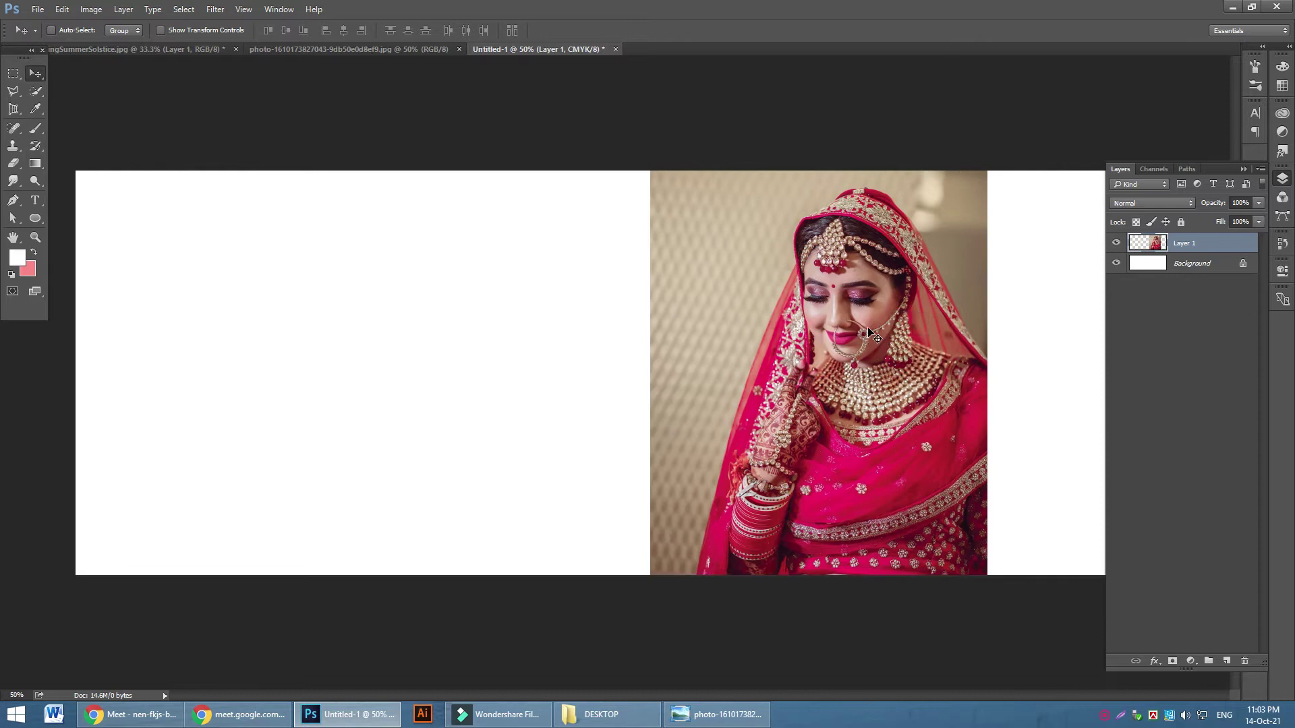
# Select the bride and veil with Quick Selection and mask out the photo's background
pyautogui.click(36, 91)
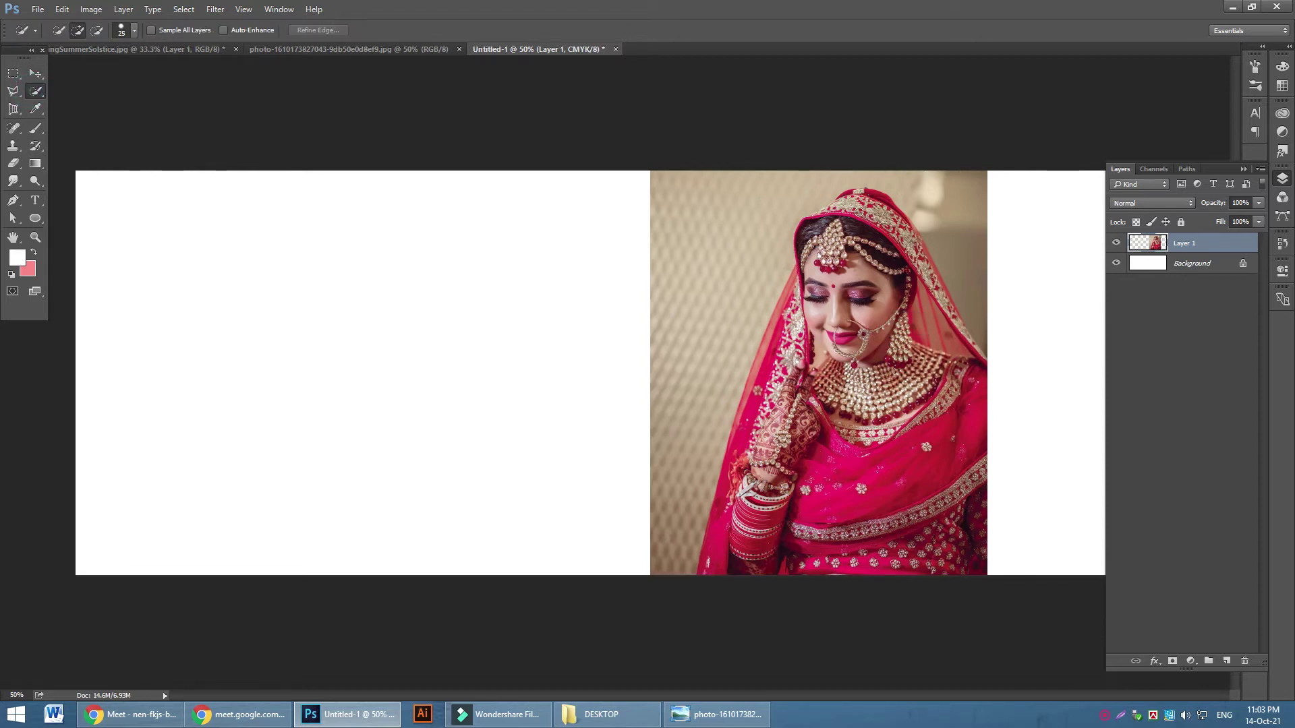
pyautogui.moveTo(857, 199)
pyautogui.mouseDown()
pyautogui.moveTo(904, 233)
pyautogui.moveTo(940, 326)
pyautogui.mouseUp()
pyautogui.moveTo(912, 239); pyautogui.dragTo(946, 294)
pyautogui.moveTo(978, 358); pyautogui.dragTo(965, 399)
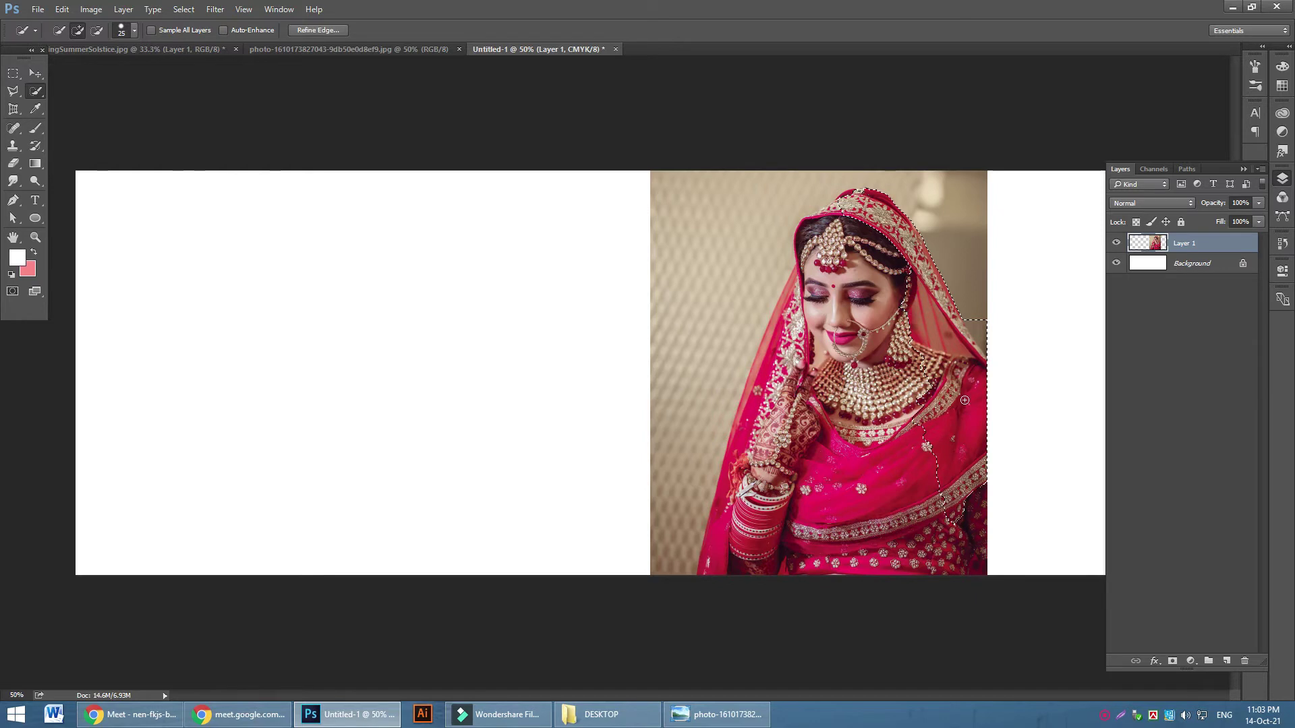
pyautogui.moveTo(966, 535)
pyautogui.mouseDown()
pyautogui.moveTo(948, 492)
pyautogui.moveTo(885, 553)
pyautogui.moveTo(822, 577)
pyautogui.moveTo(829, 491)
pyautogui.moveTo(763, 555)
pyautogui.moveTo(731, 554)
pyautogui.moveTo(719, 574)
pyautogui.moveTo(859, 194)
pyautogui.moveTo(799, 229)
pyautogui.moveTo(784, 311)
pyautogui.moveTo(836, 307)
pyautogui.moveTo(855, 349)
pyautogui.moveTo(888, 302)
pyautogui.moveTo(860, 429)
pyautogui.mouseUp()
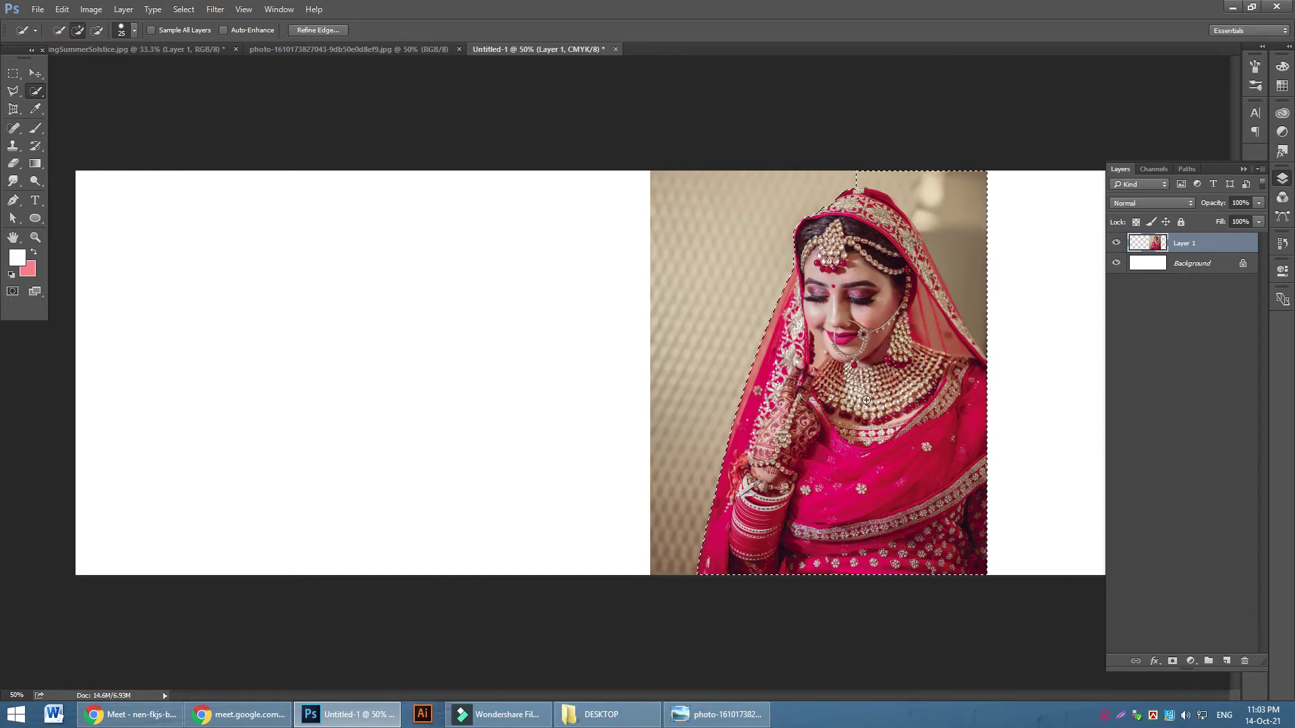
pyautogui.moveTo(844, 164)
pyautogui.mouseDown()
pyautogui.moveTo(917, 209)
pyautogui.moveTo(970, 280)
pyautogui.mouseUp()
pyautogui.press('alt')
pyautogui.click(812, 220)
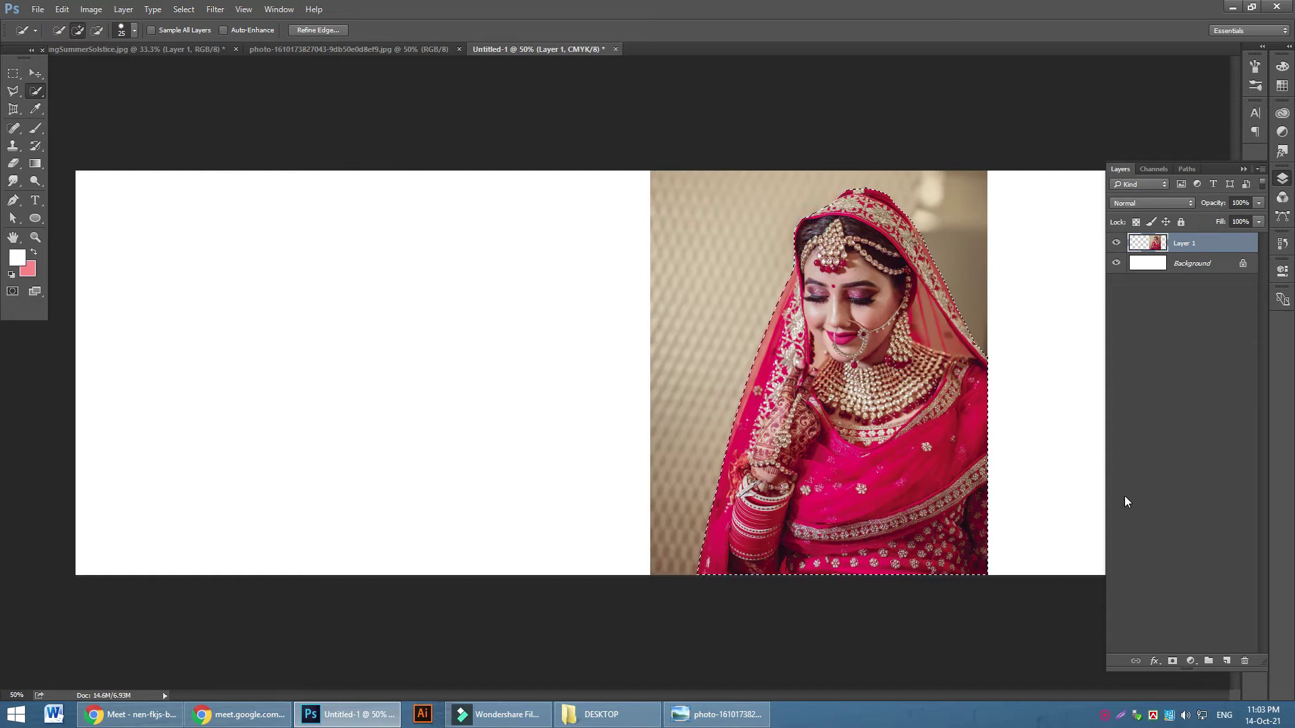
pyautogui.click(1172, 661)
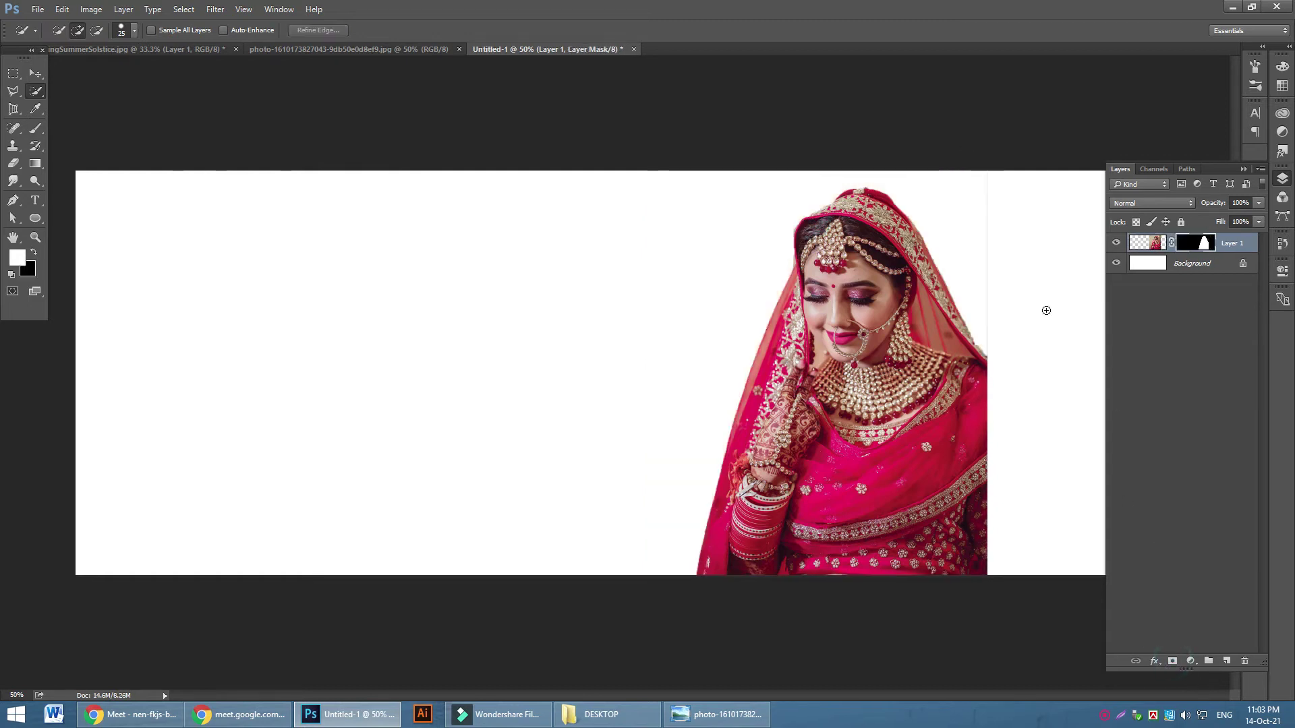
# Refine the bride's mask with Shift Edge -7 and Radius 0.3 px
pyautogui.rightClick(1192, 248)
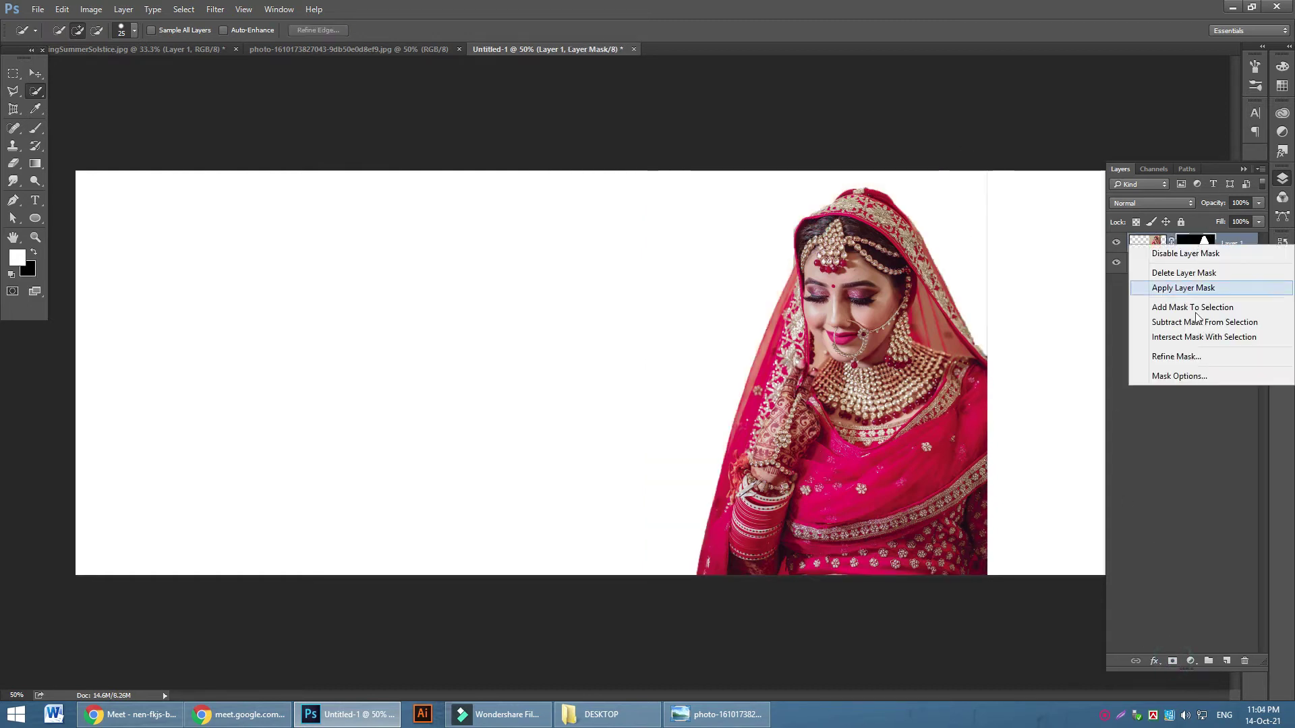
pyautogui.click(1176, 357)
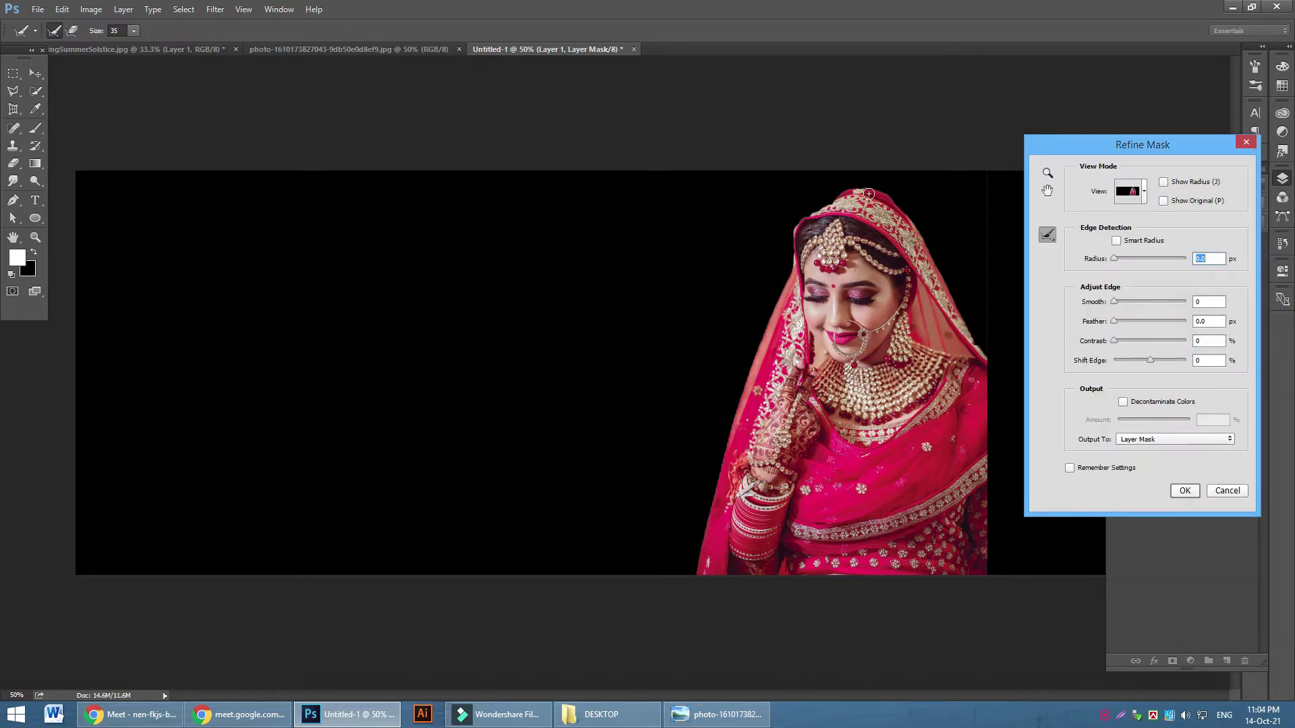
pyautogui.moveTo(855, 189)
pyautogui.mouseDown()
pyautogui.moveTo(838, 182)
pyautogui.moveTo(804, 209)
pyautogui.moveTo(780, 276)
pyautogui.mouseUp()
pyautogui.hotkey('ctrl', 'z')
pyautogui.hotkey('ctrl', '+')
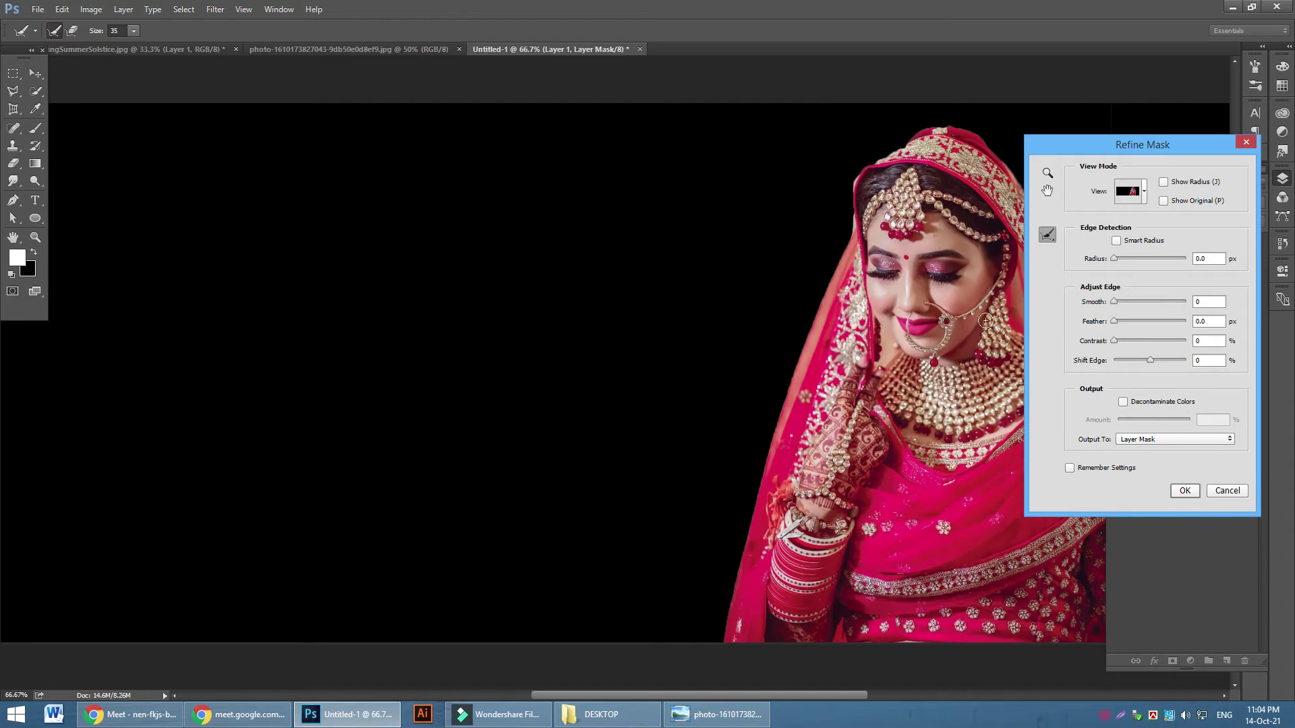
pyautogui.moveTo(1151, 360); pyautogui.dragTo(1148, 362)
pyautogui.click(1116, 345)
pyautogui.moveTo(1113, 263); pyautogui.dragTo(1118, 263)
pyautogui.click(1185, 491)
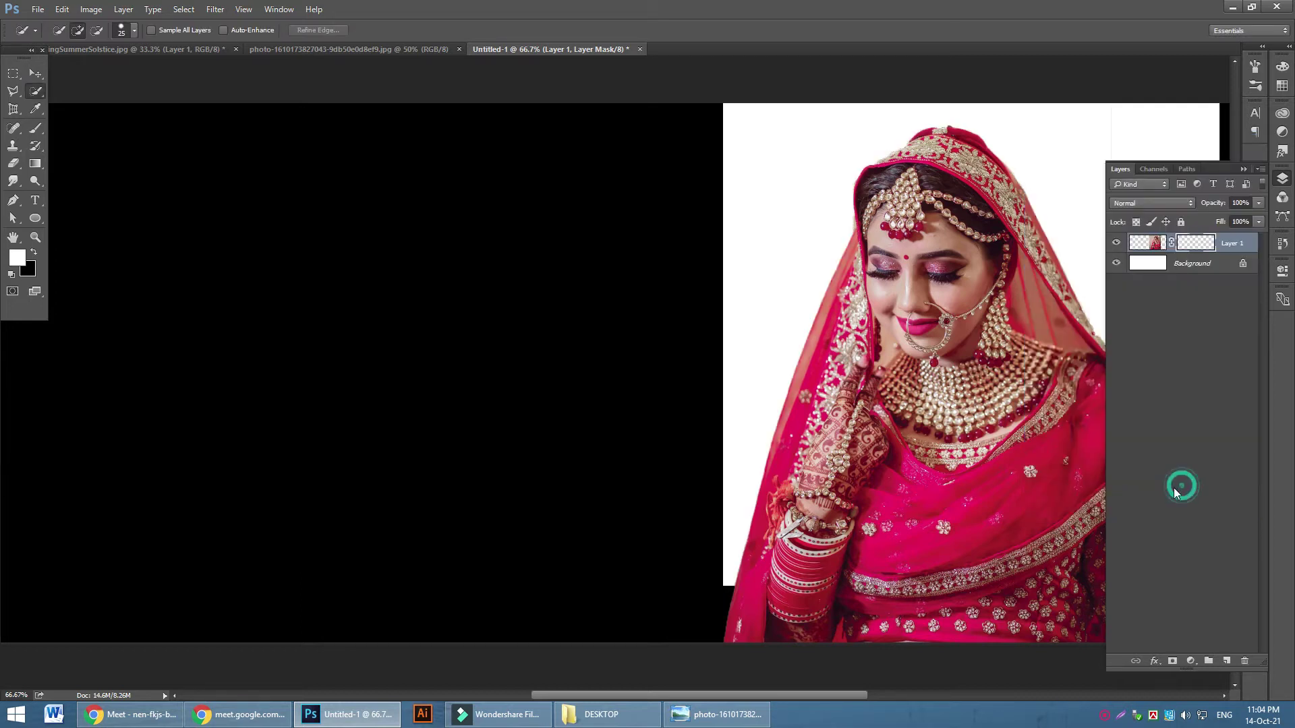
pyautogui.click(35, 73)
pyautogui.hotkey('ctrl', '-')
pyautogui.hotkey('ctrl', '-')
# Move the bride right, scale her to about 131%, raise her slightly, then return to the browser
pyautogui.moveTo(775, 396); pyautogui.dragTo(894, 397)
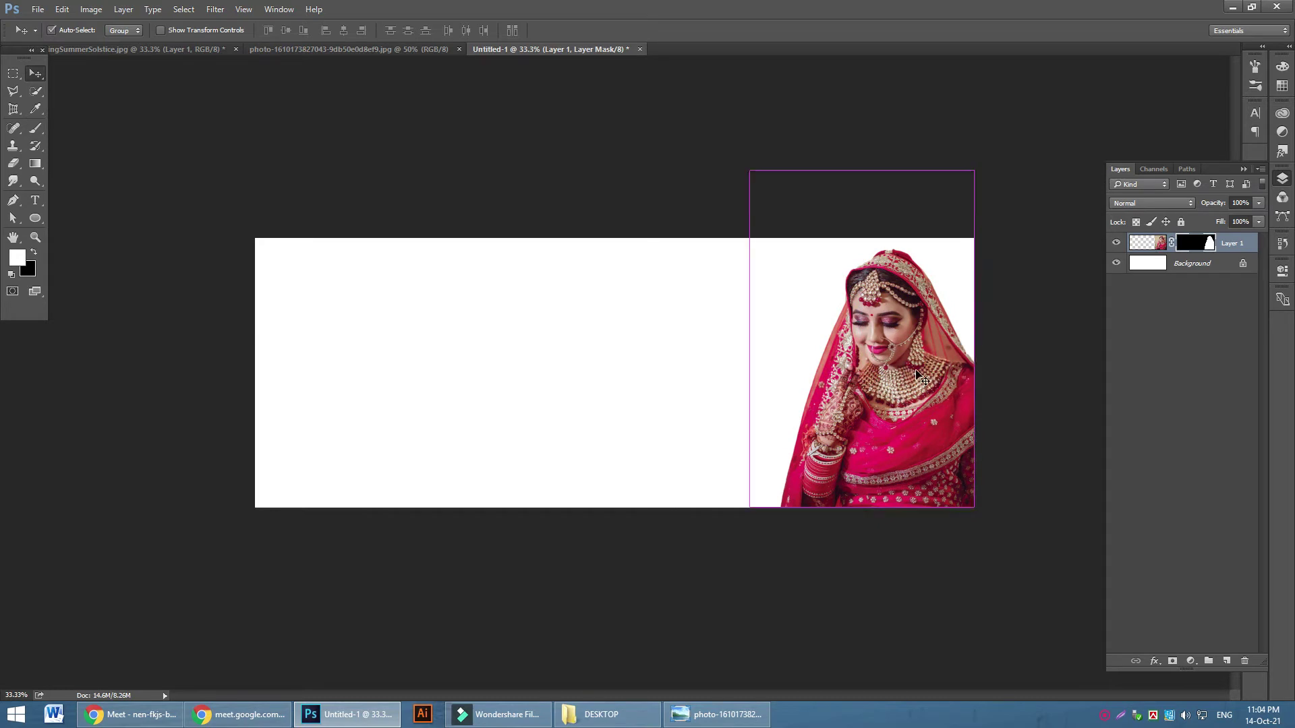
pyautogui.hotkey('ctrl', 't')
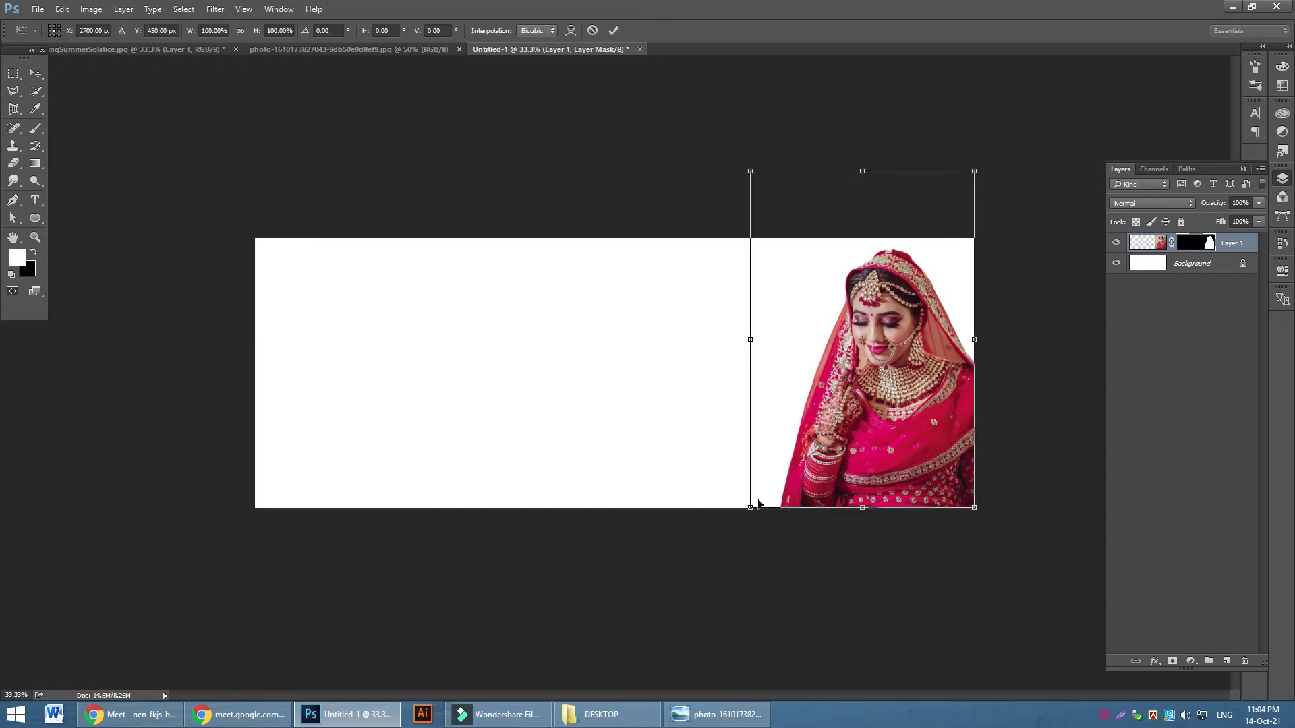
pyautogui.moveTo(750, 507); pyautogui.dragTo(650, 589)
pyautogui.moveTo(935, 433); pyautogui.dragTo(936, 405)
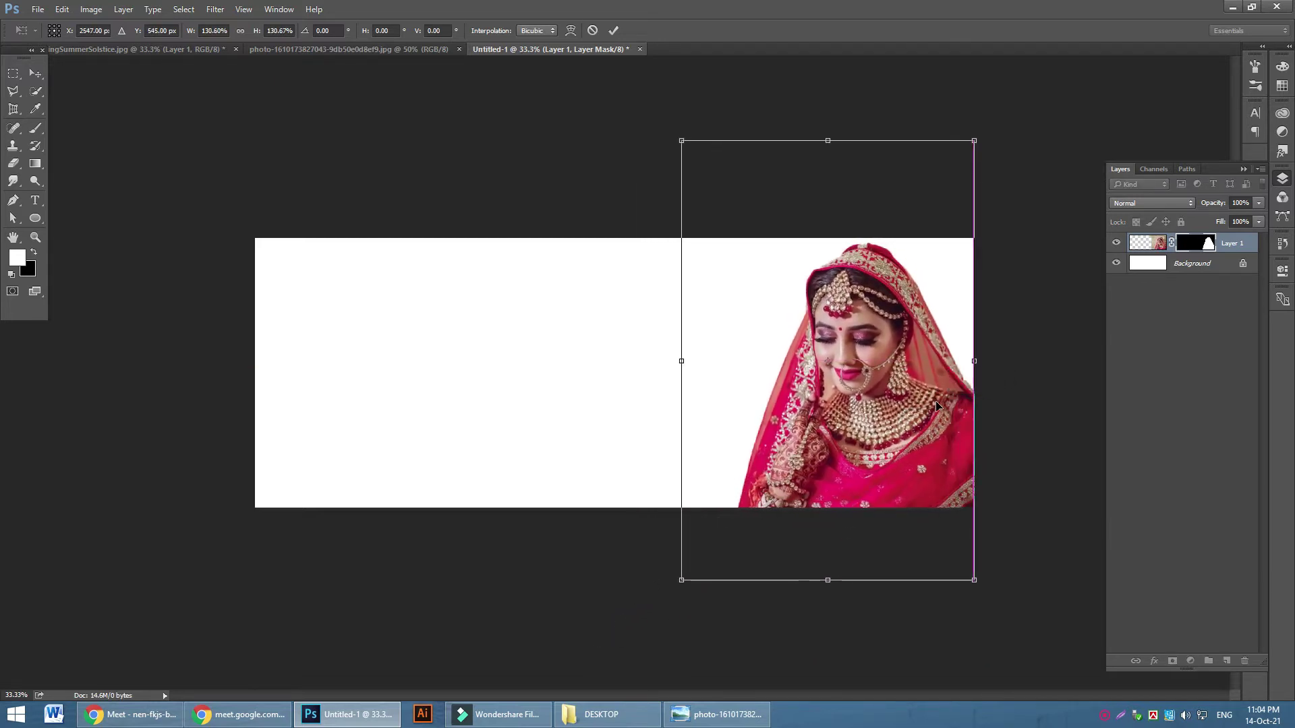
pyautogui.click(613, 31)
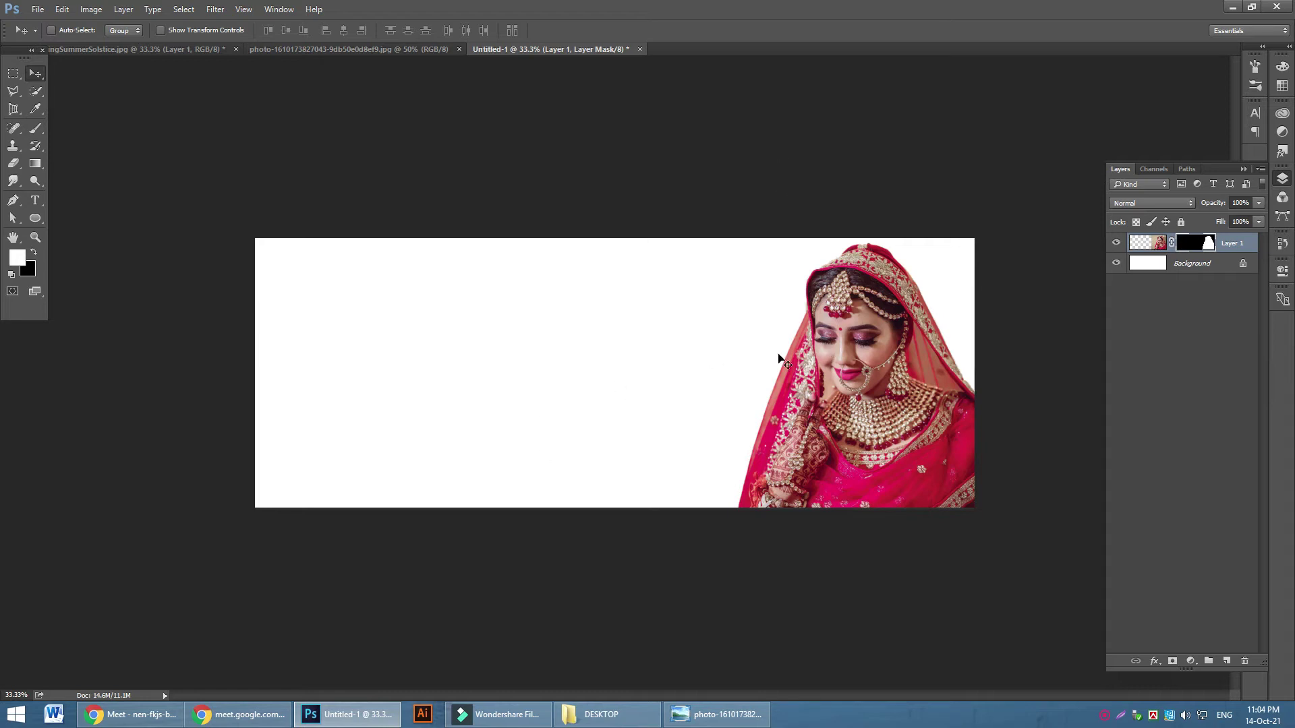
pyautogui.click(131, 714)
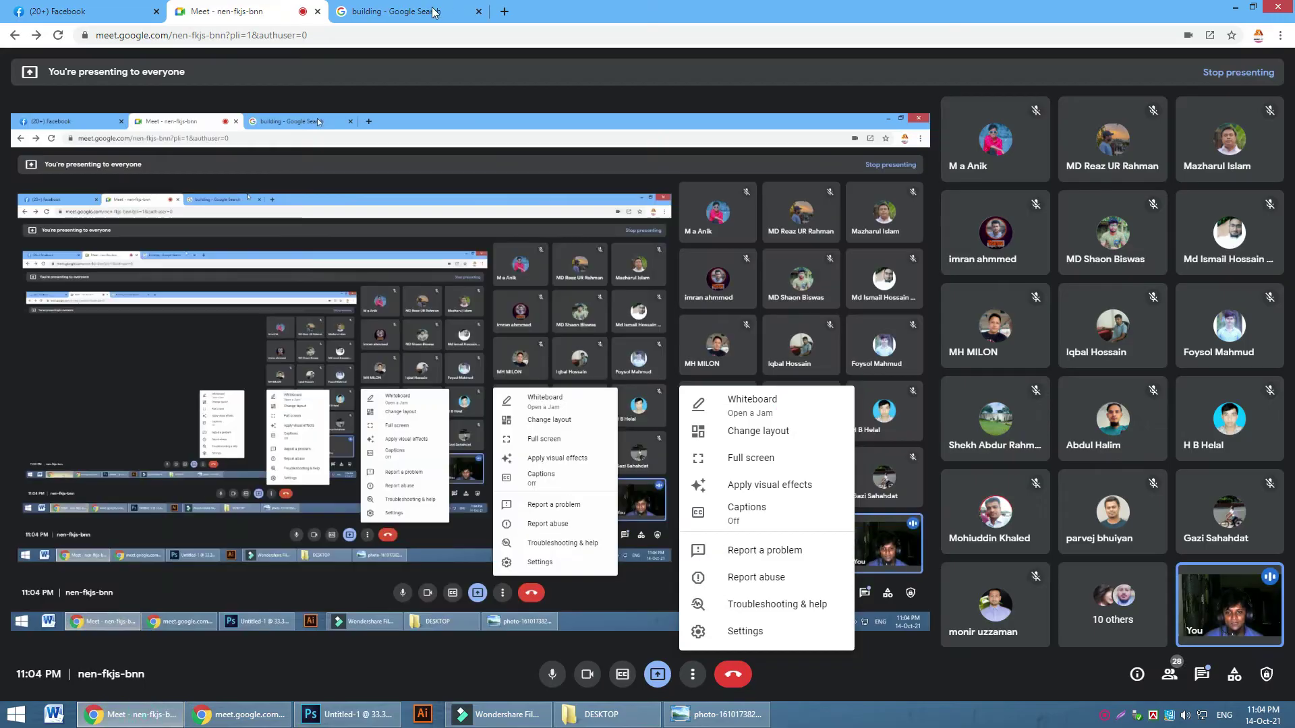
# Replace the old Google Images search with 'background' and browse the results
pyautogui.click(397, 11)
pyautogui.doubleClick(254, 70)
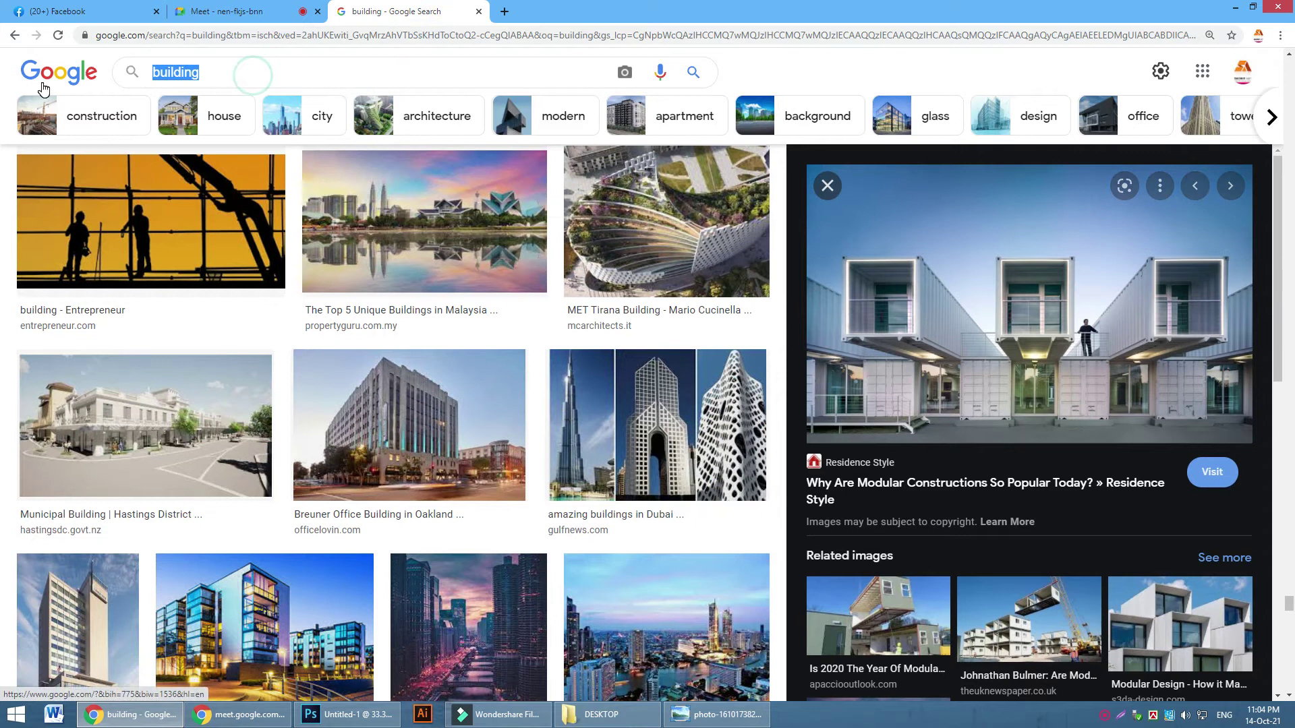
pyautogui.write('background')
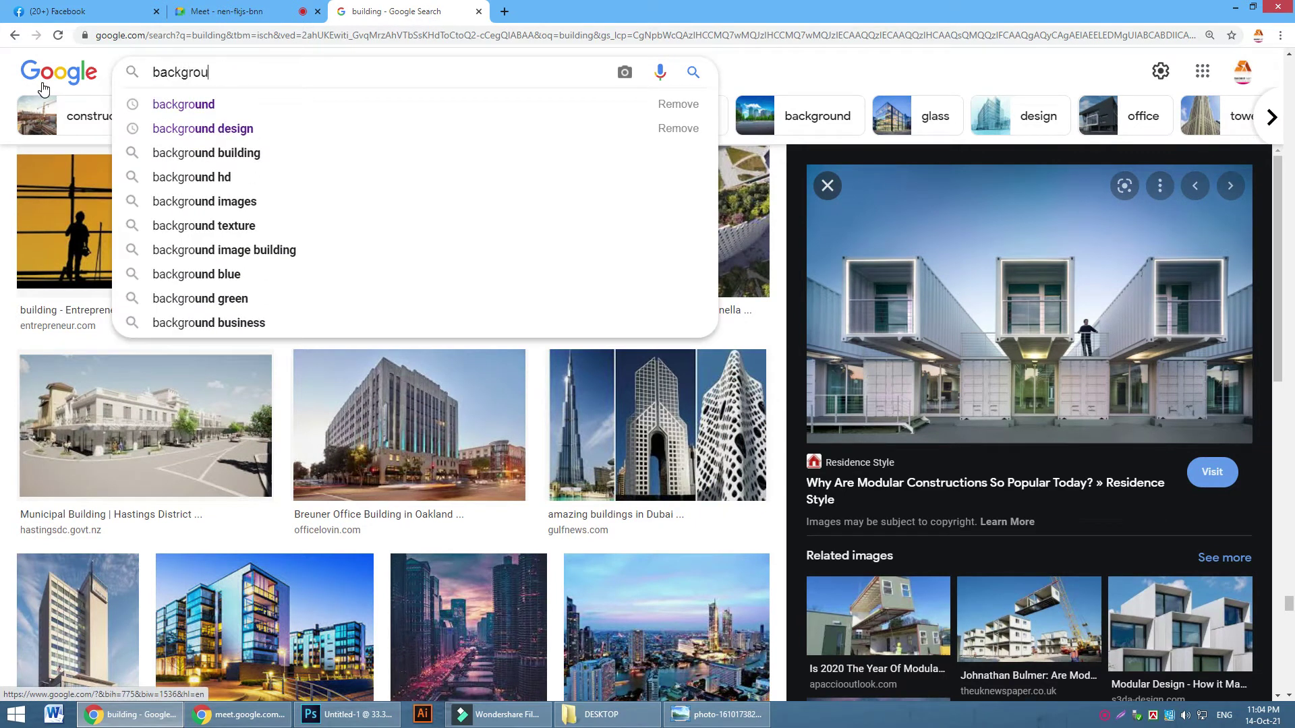
pyautogui.press('Return')
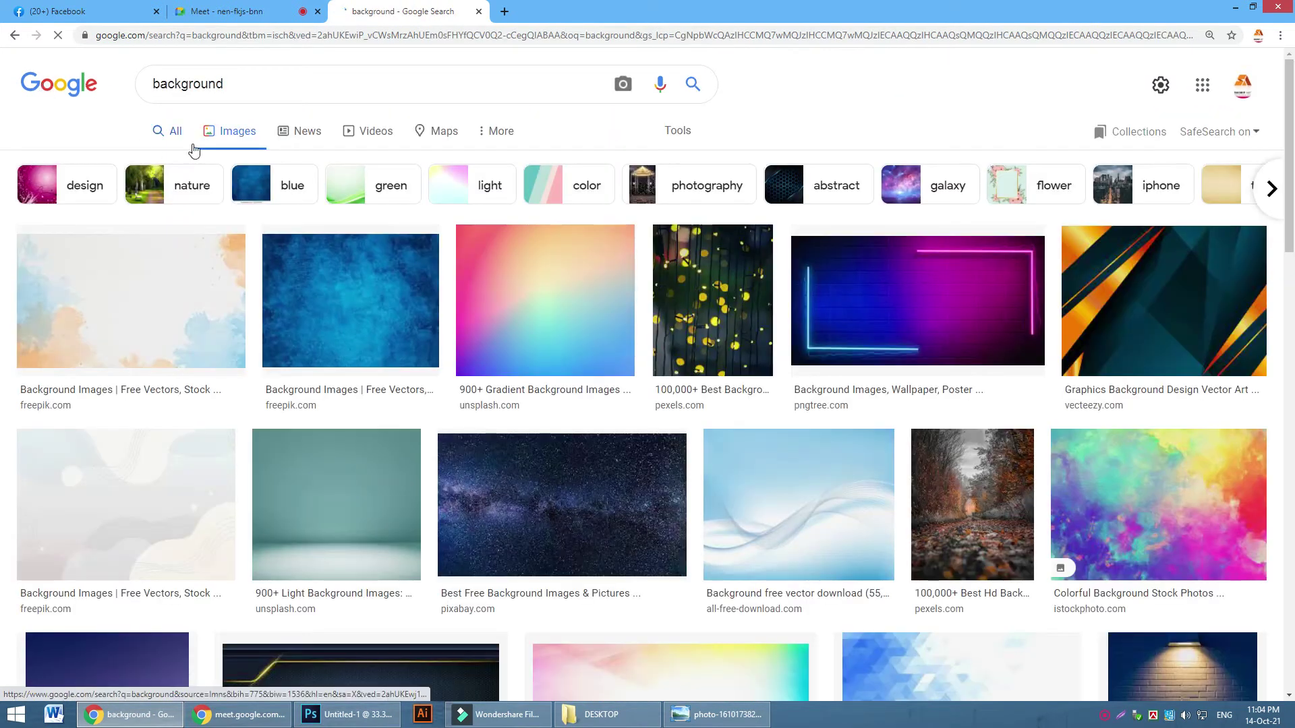
pyautogui.click(337, 716)
pyautogui.click(337, 716)
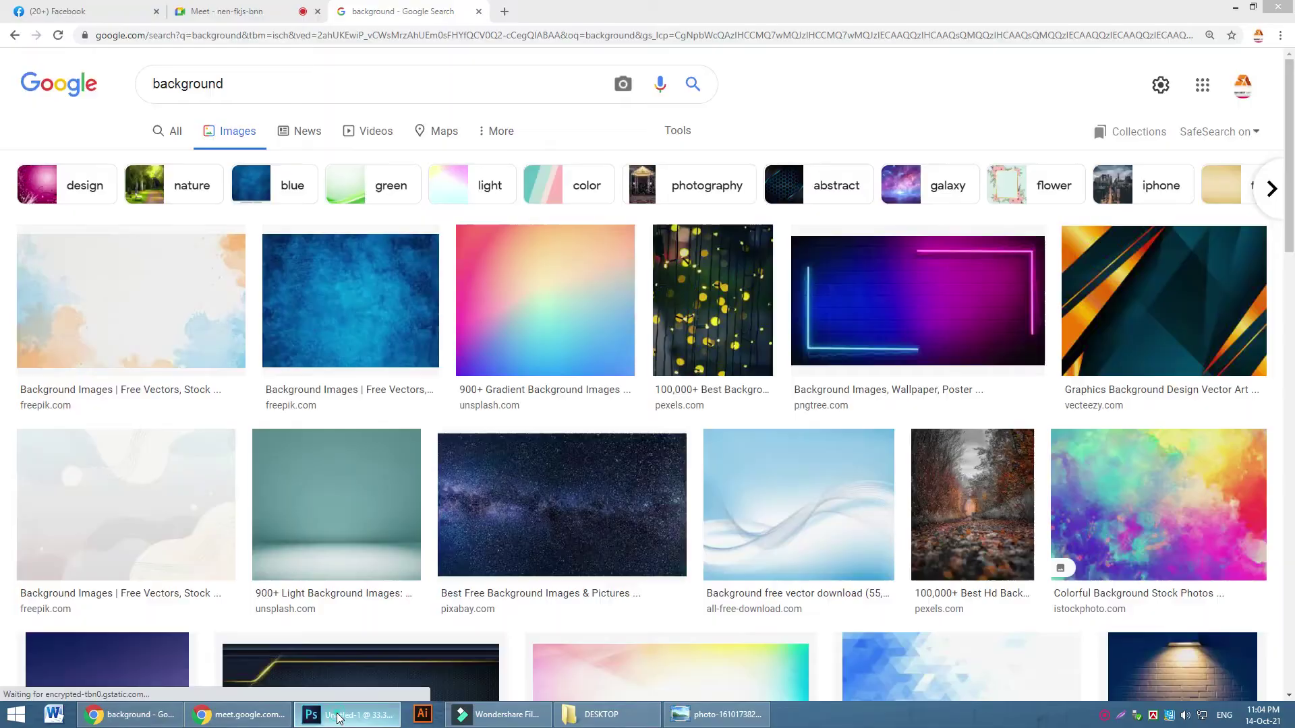
pyautogui.scroll(-10, 785, 575)
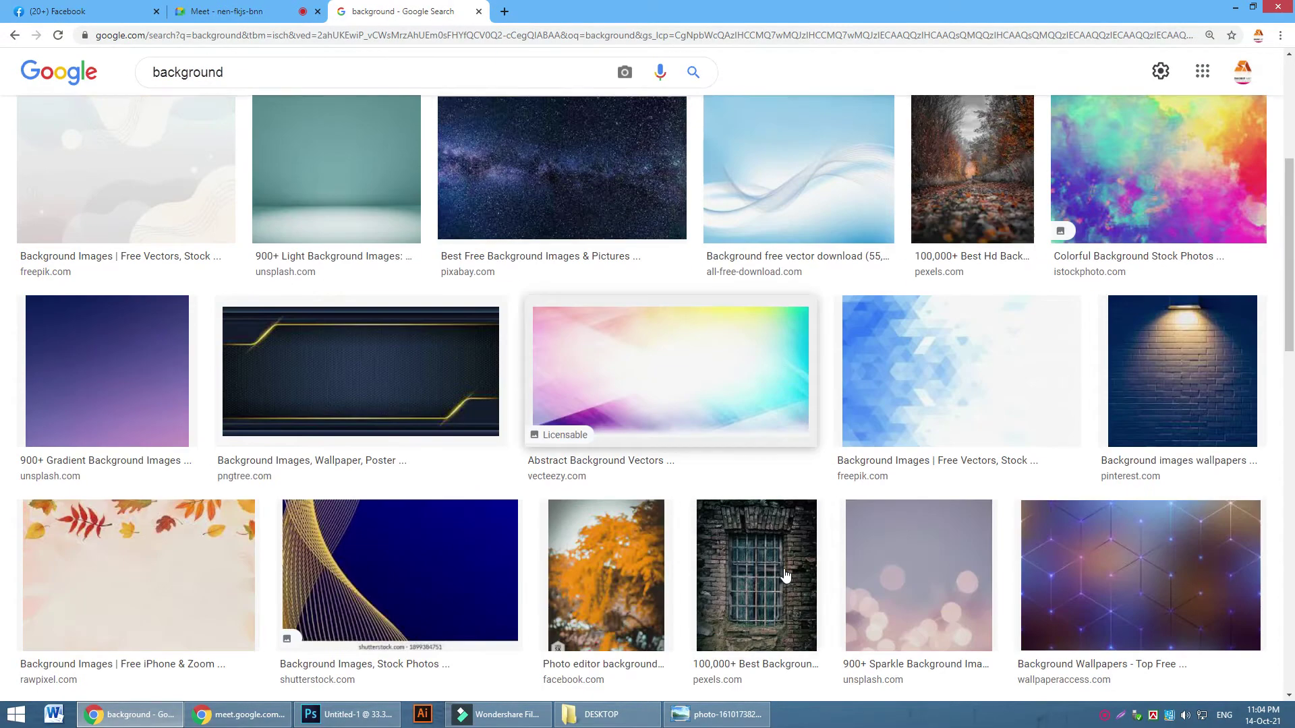
pyautogui.scroll(-4, 821, 562)
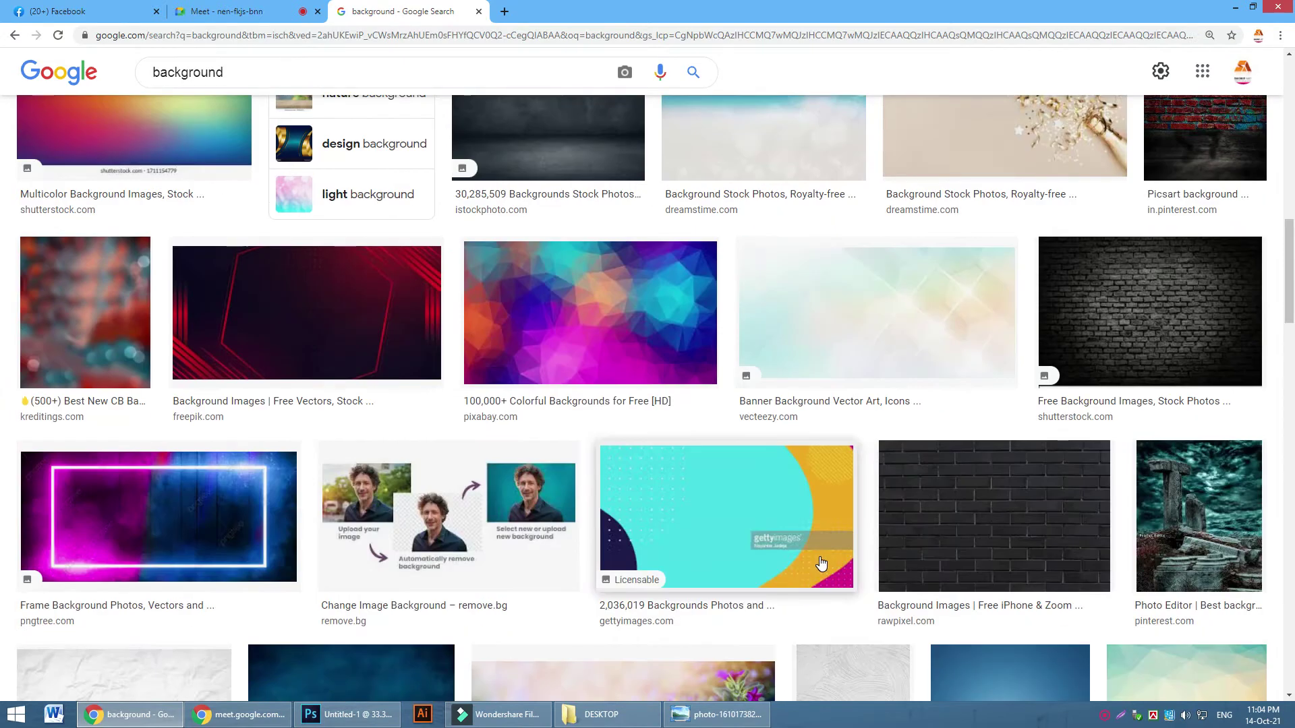
pyautogui.scroll(15, 821, 562)
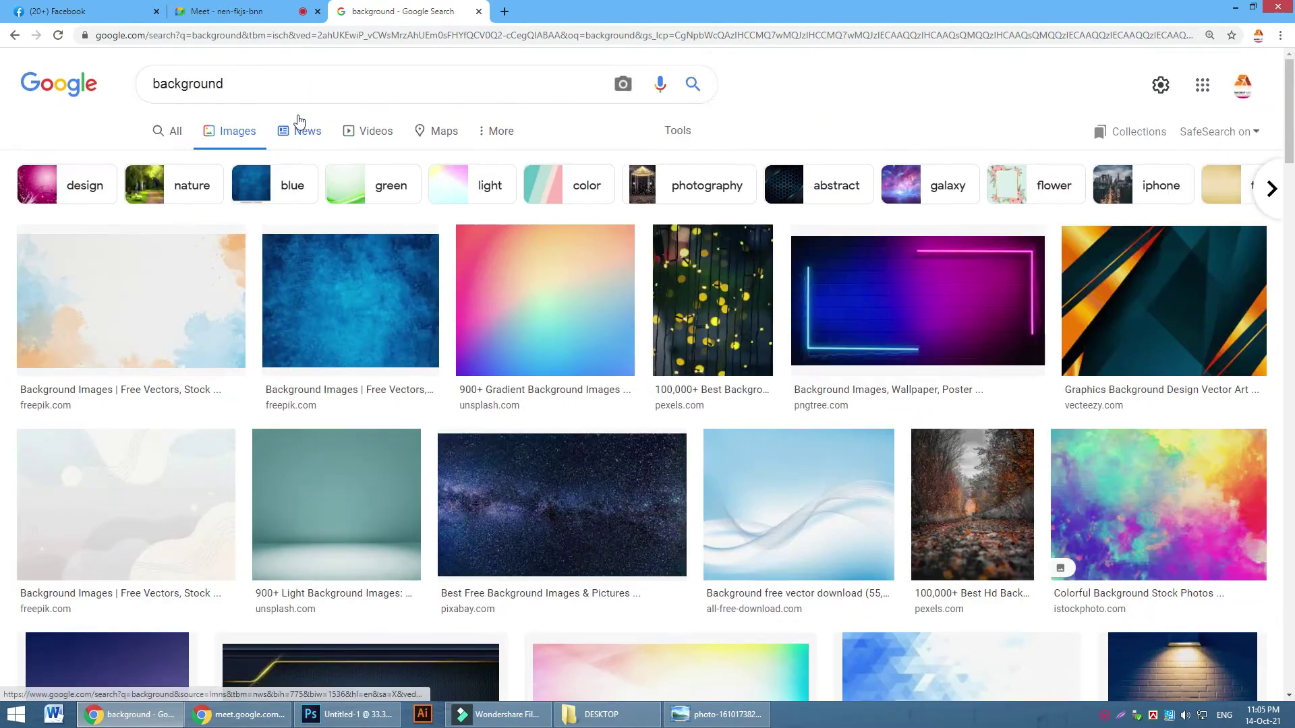
# Refine the image search to 'background pink' and scroll through the results
pyautogui.click(290, 85)
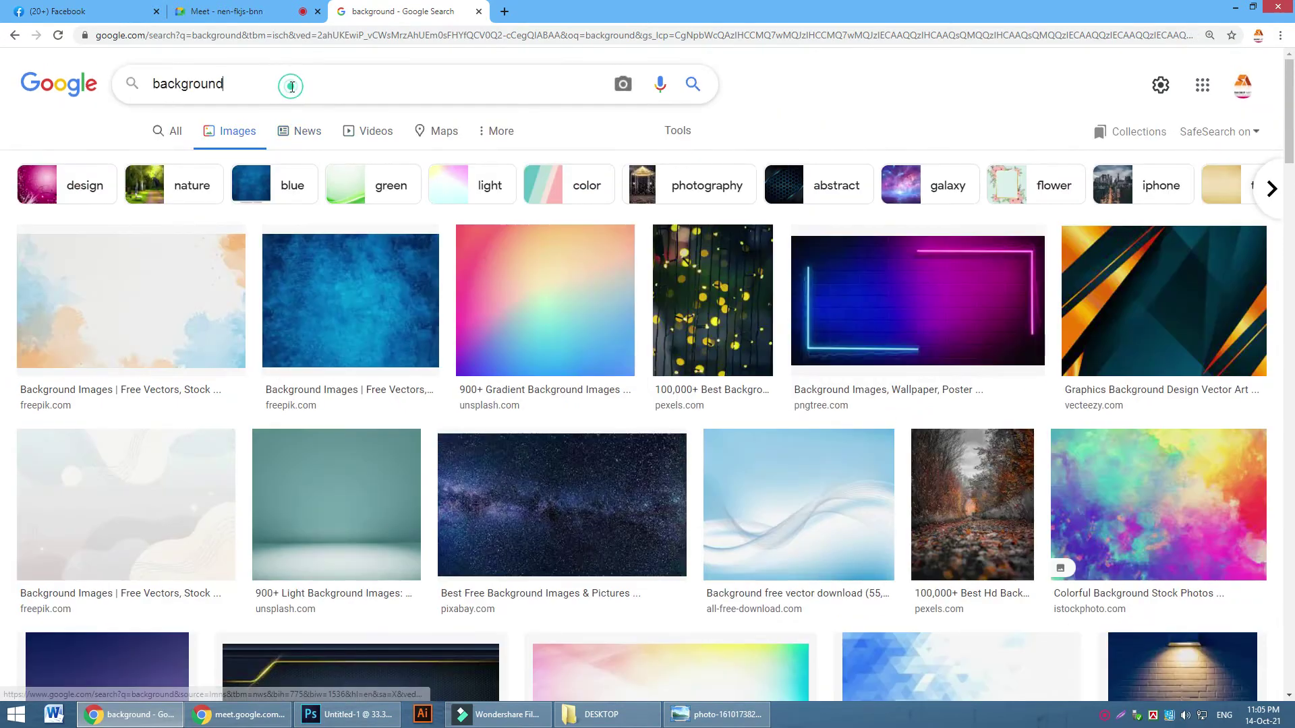
pyautogui.write('pink')
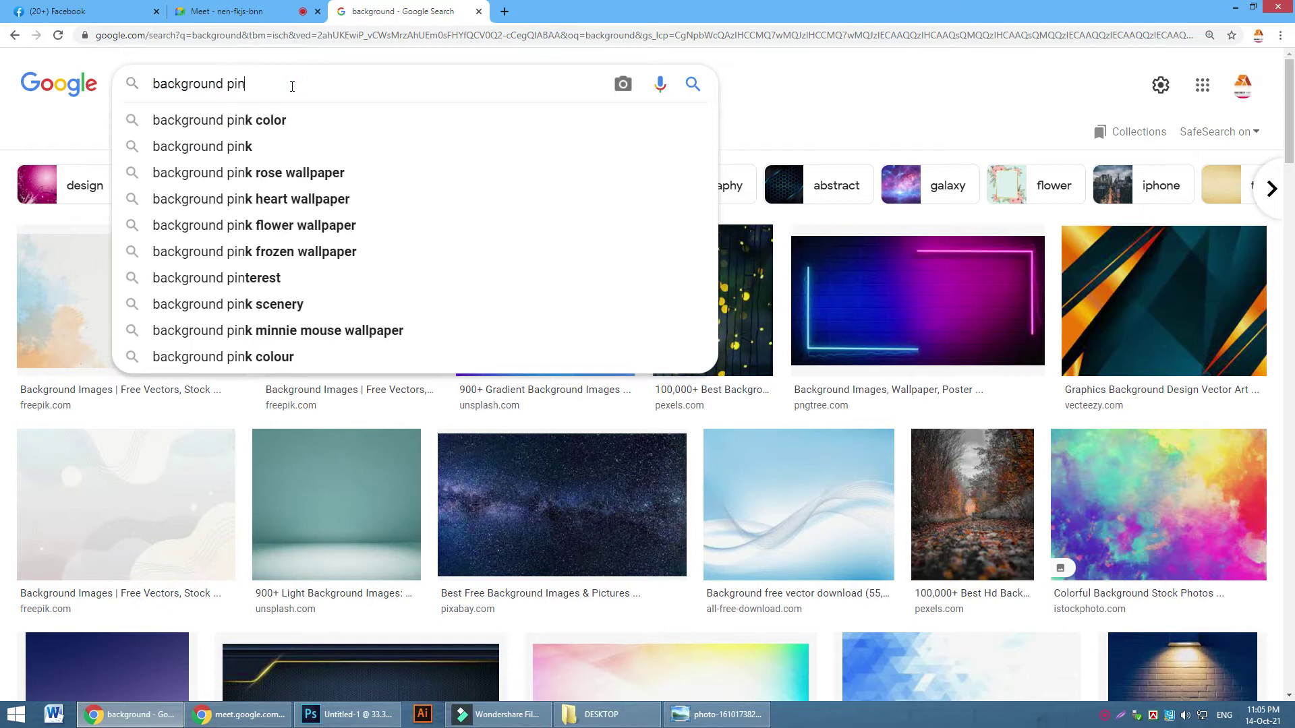
pyautogui.press('Return')
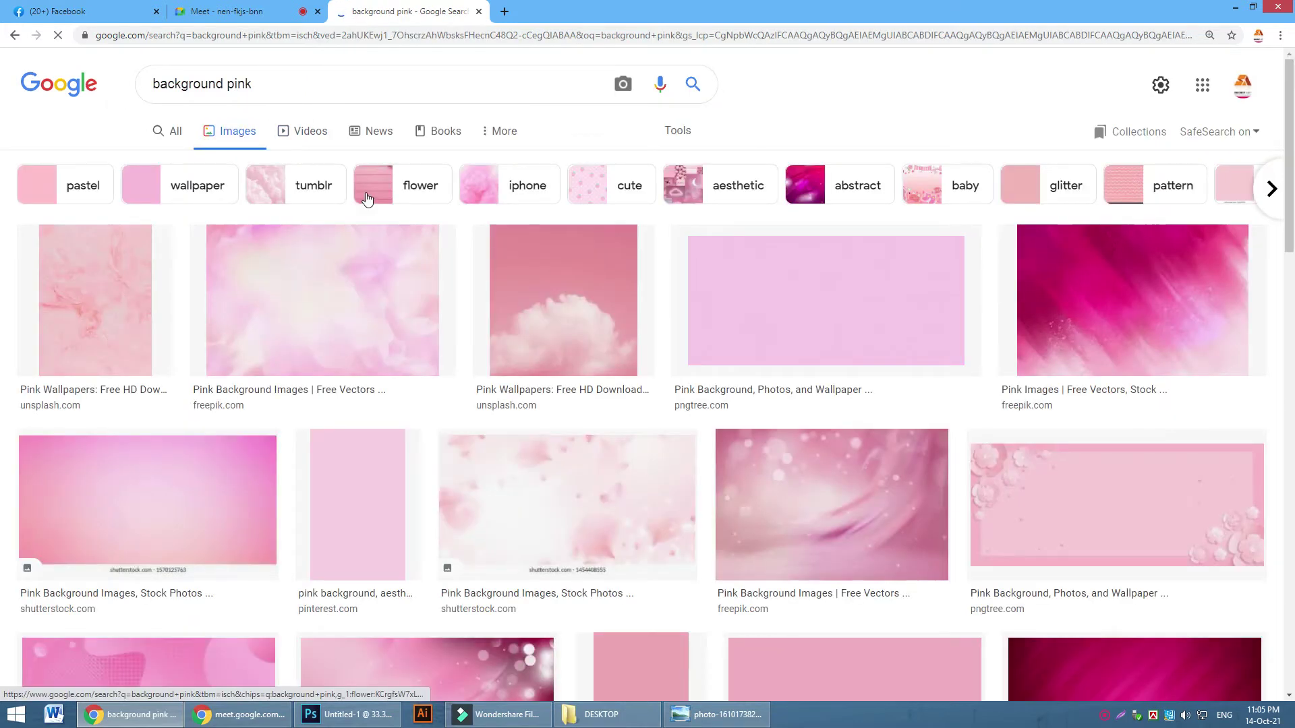
pyautogui.scroll(-5, 1069, 375)
pyautogui.scroll(-3, 1070, 375)
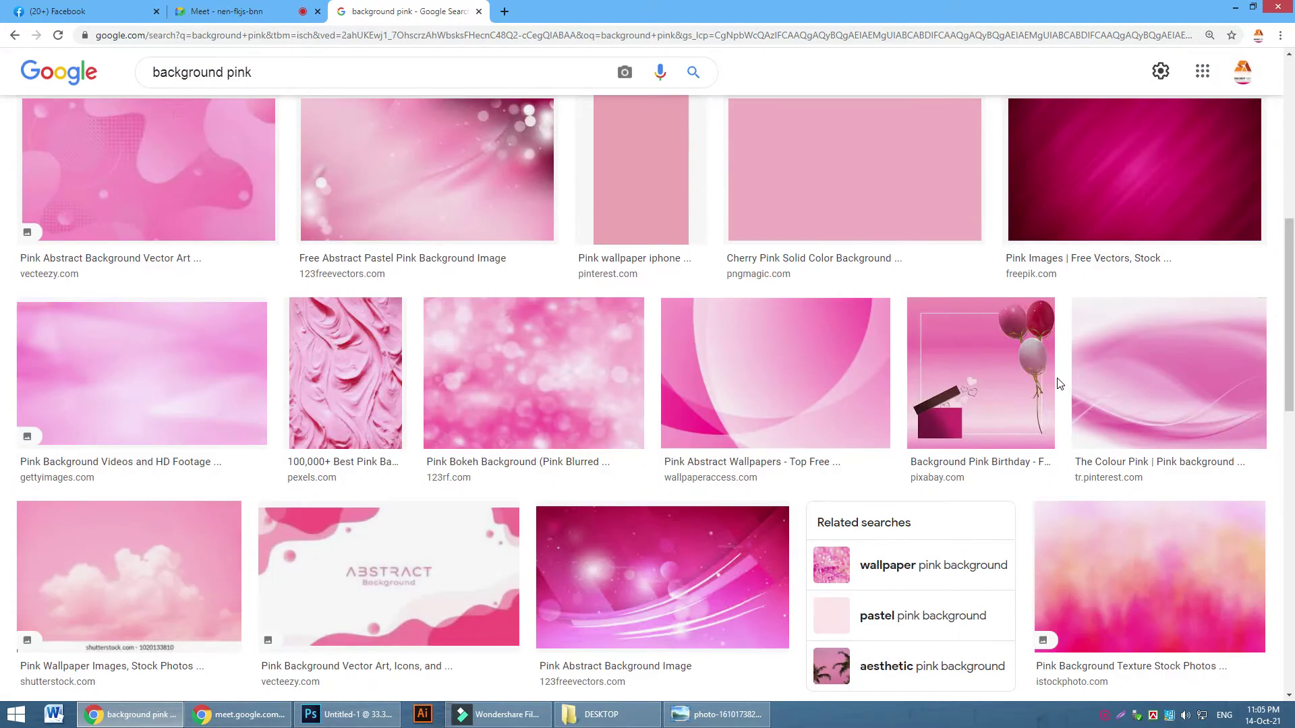
pyautogui.scroll(4, 1055, 391)
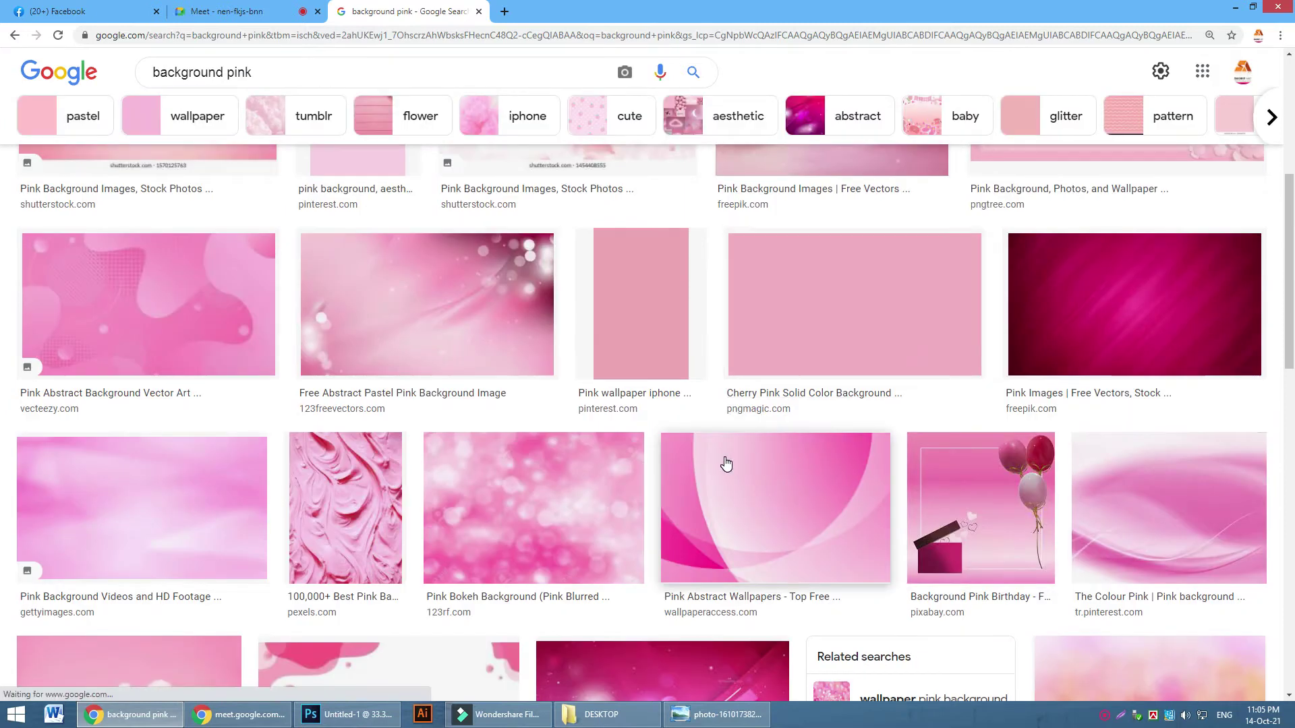
pyautogui.scroll(-3, 727, 462)
pyautogui.scroll(-2, 913, 467)
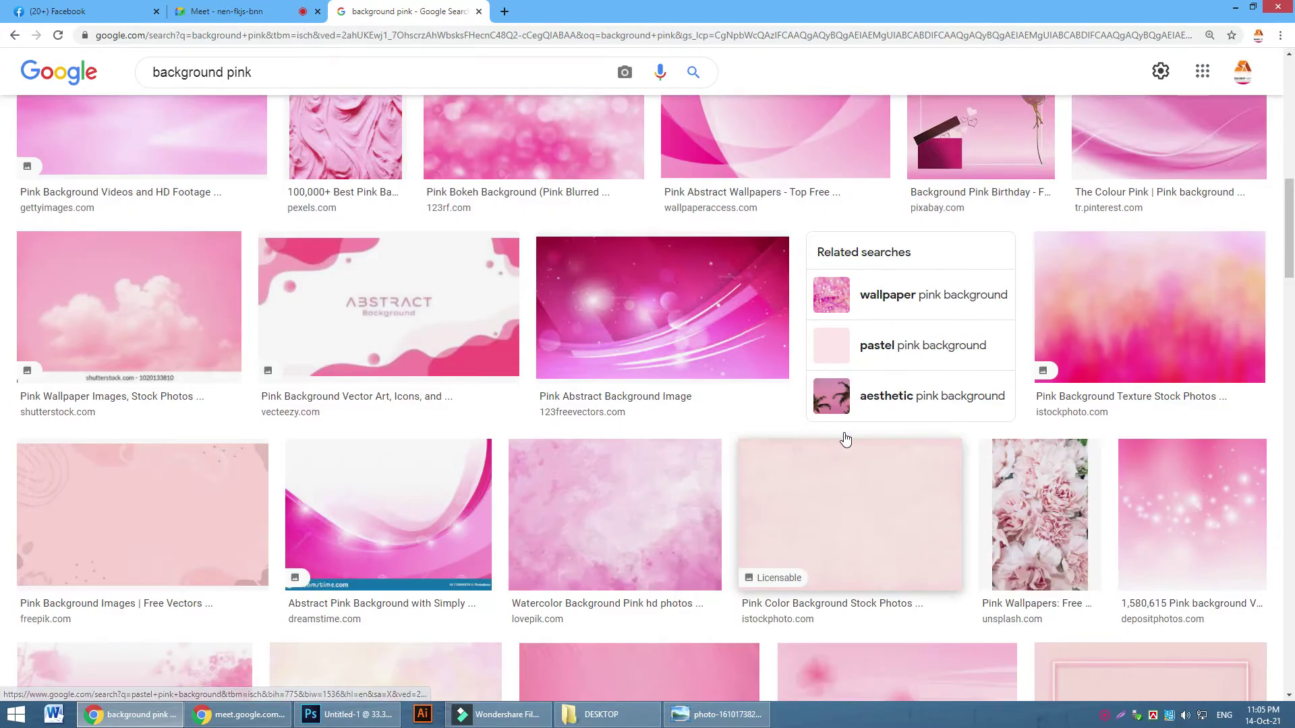
# Copy the Pink Abstract Background Image preview, then undo a wrong paste in the banner
pyautogui.click(698, 317)
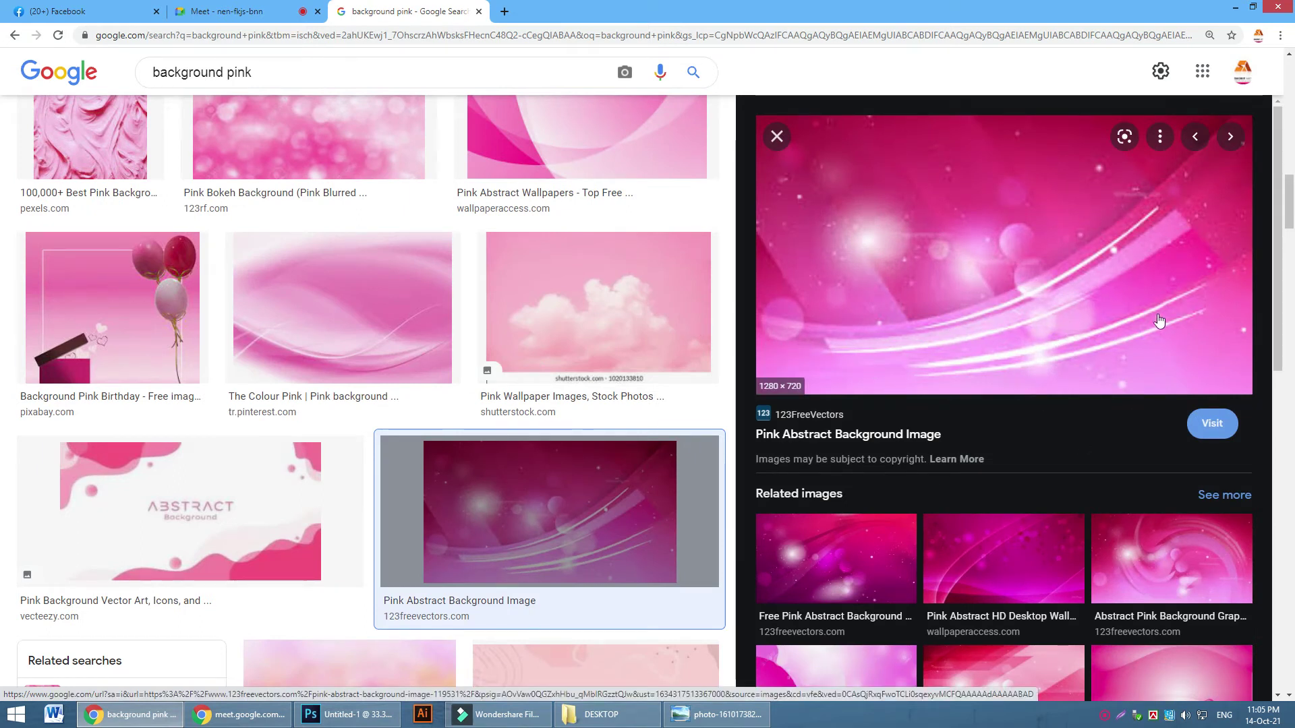
pyautogui.rightClick(1001, 273)
pyautogui.click(1043, 411)
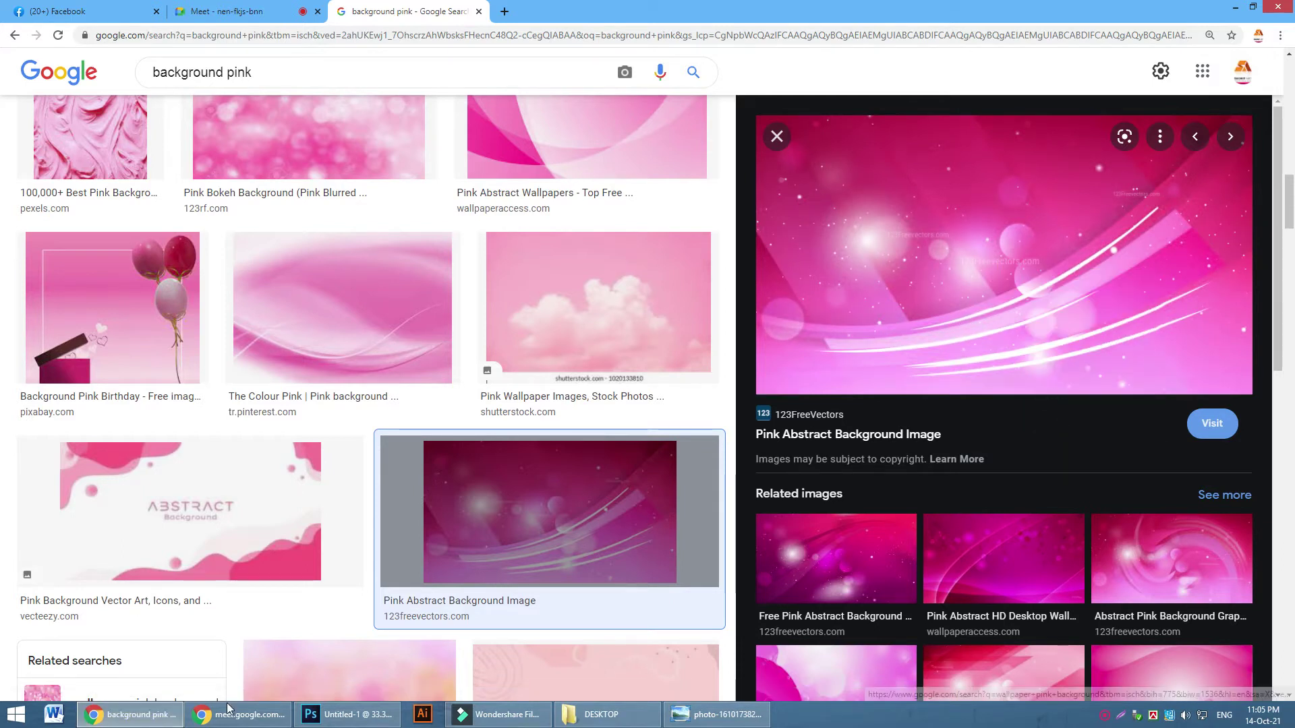
pyautogui.click(347, 714)
pyautogui.hotkey('ctrl', 'v')
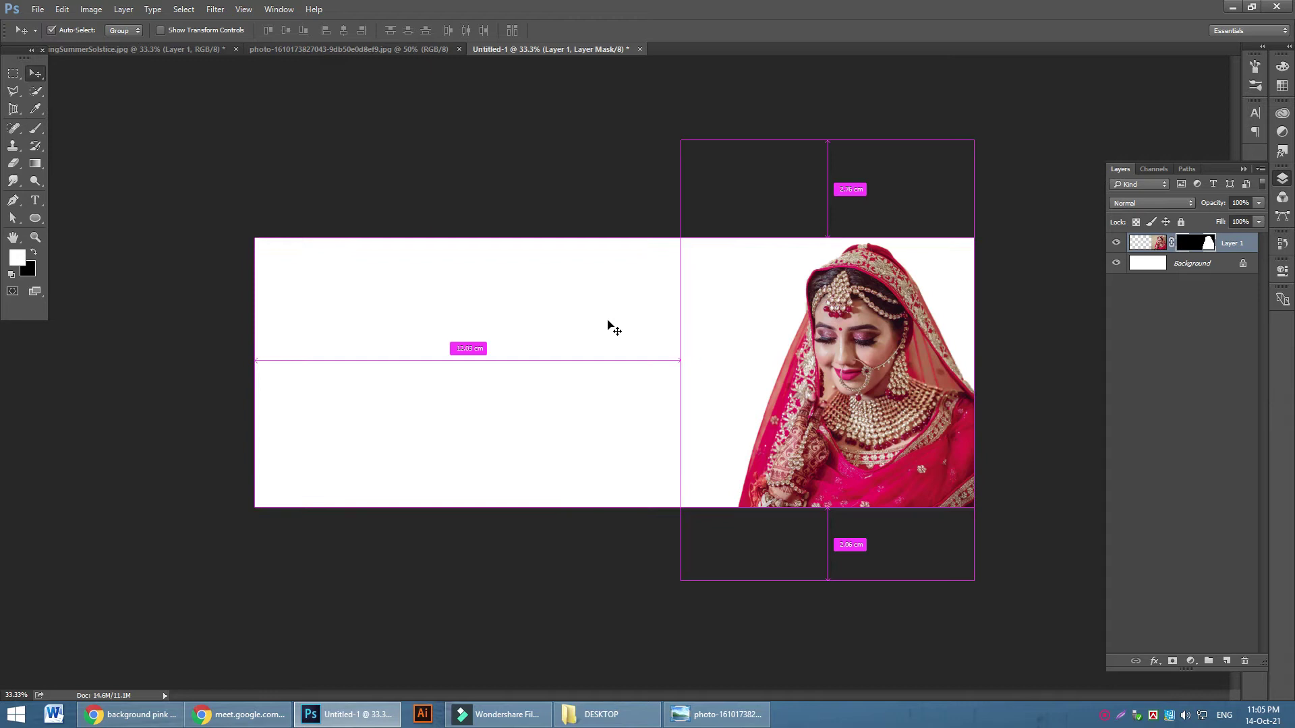
pyautogui.hotkey('ctrl', 'z')
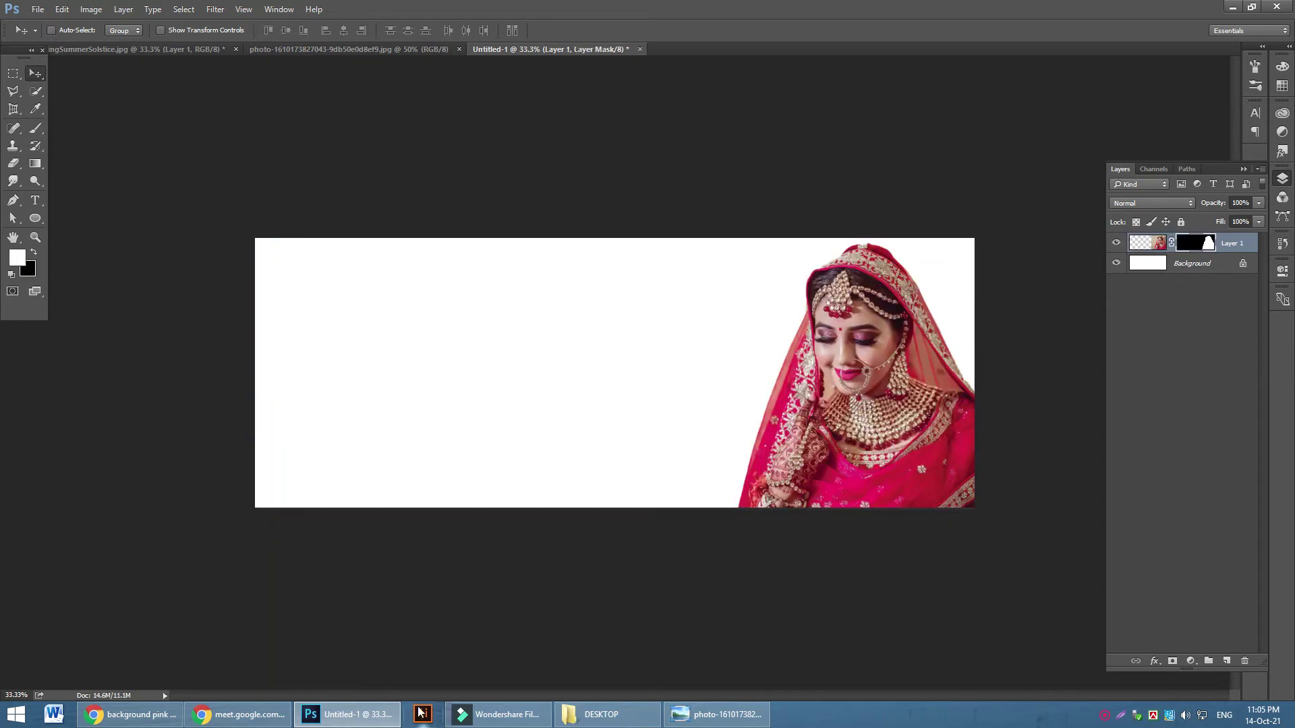
# Copy the pink abstract image again and return to the Photoshop bride banner
pyautogui.click(130, 714)
pyautogui.rightClick(927, 263)
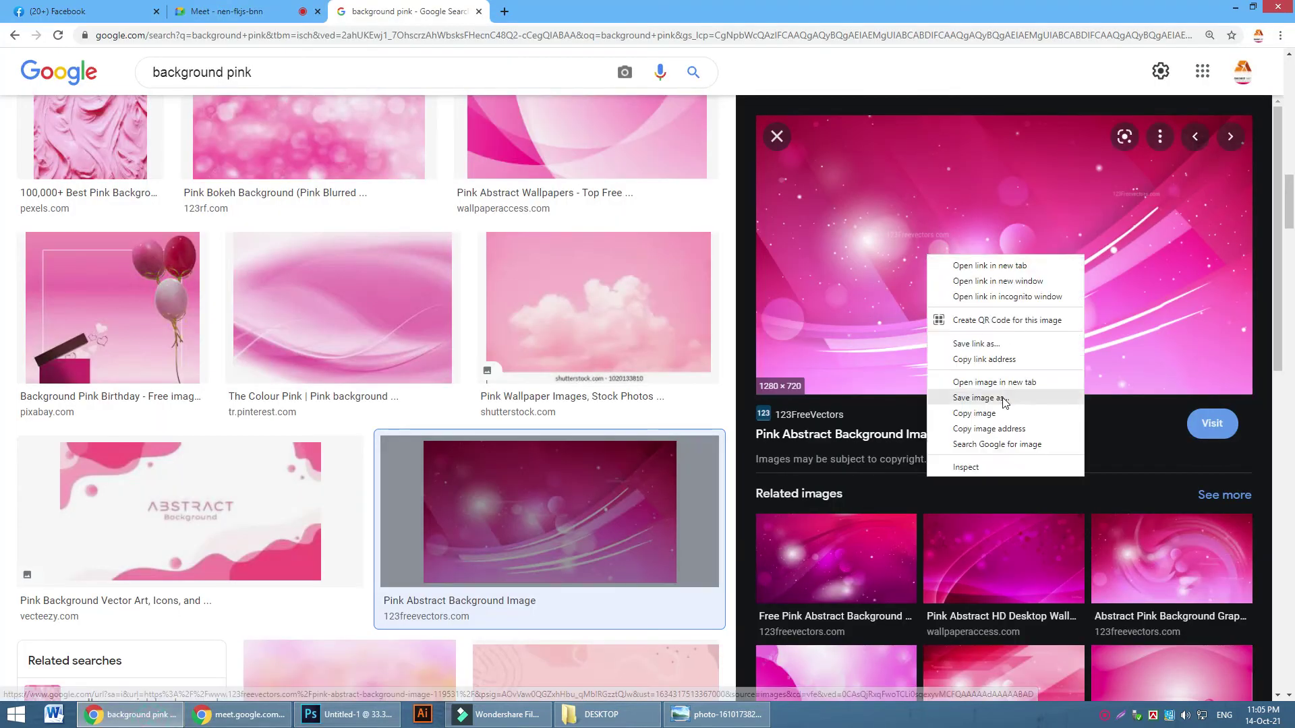
pyautogui.click(981, 416)
pyautogui.click(368, 710)
# Paste the pink image, scale it to cover the banner, and move it below the bride
pyautogui.hotkey('ctrl', 'v')
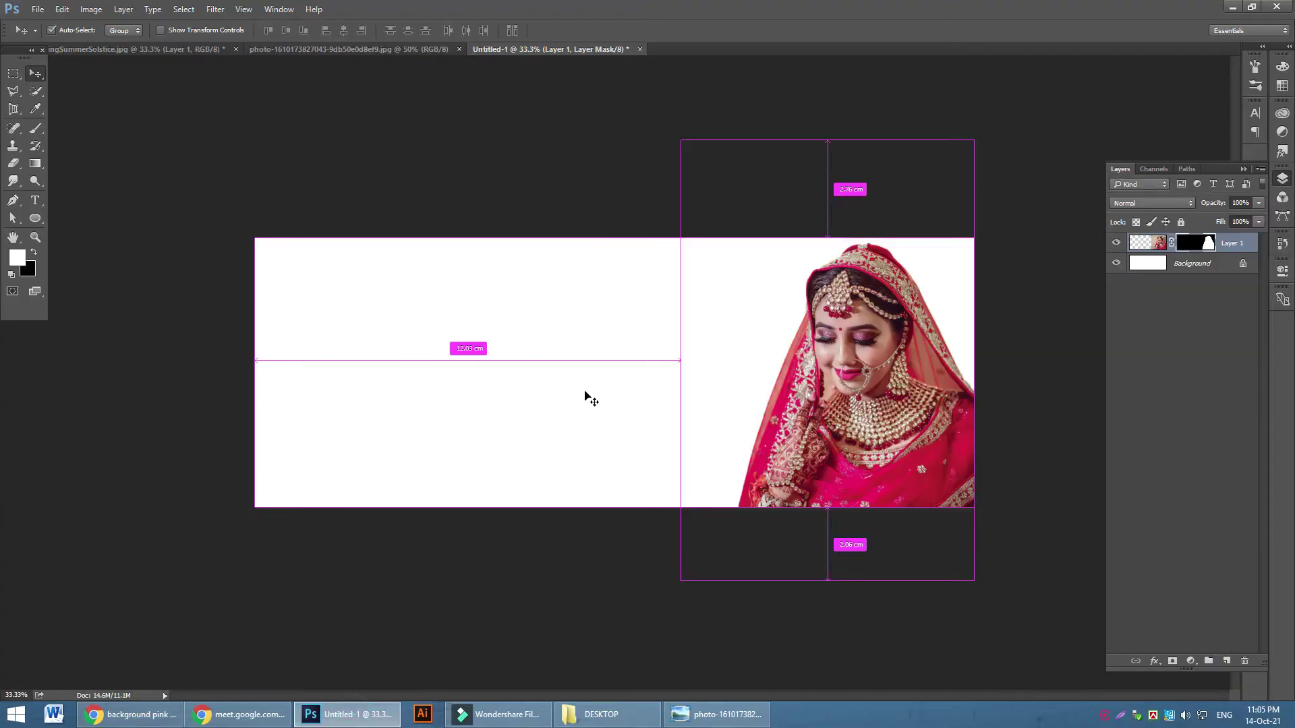
pyautogui.hotkey('ctrl', 't')
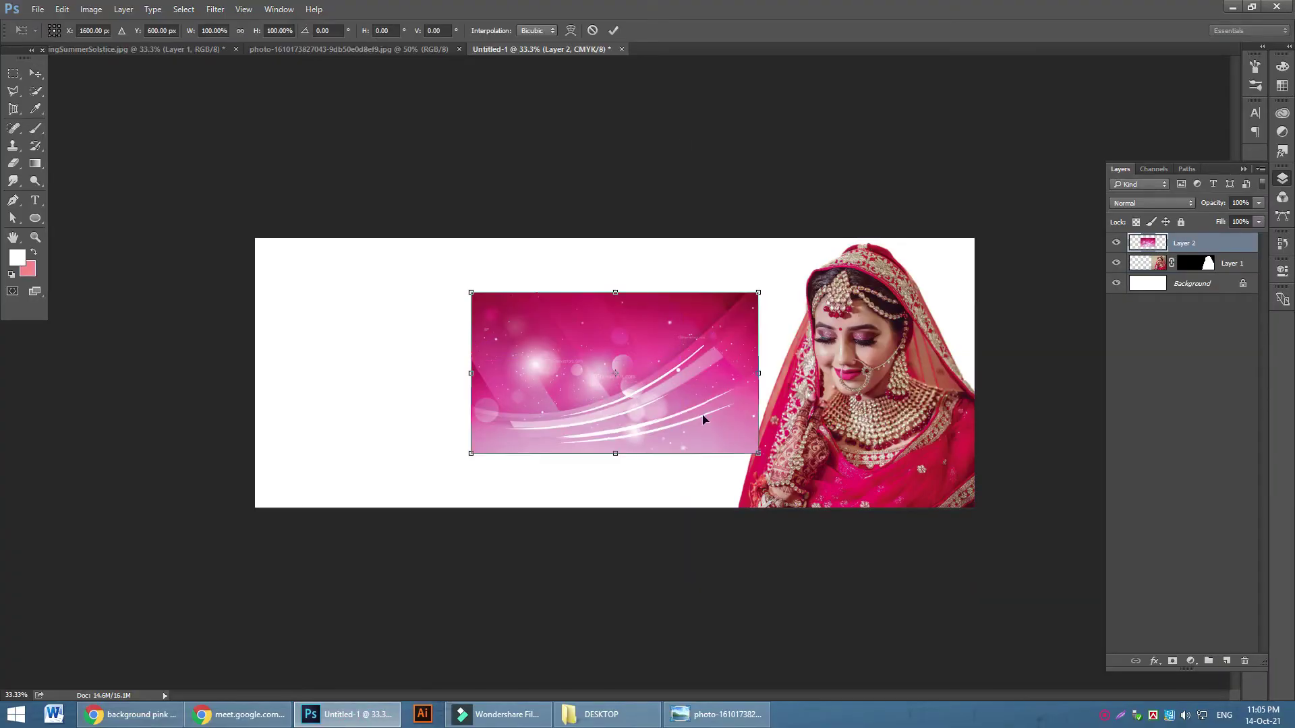
pyautogui.moveTo(767, 458); pyautogui.dragTo(1118, 570)
pyautogui.moveTo(902, 488); pyautogui.dragTo(656, 418)
pyautogui.moveTo(843, 558); pyautogui.dragTo(1063, 607)
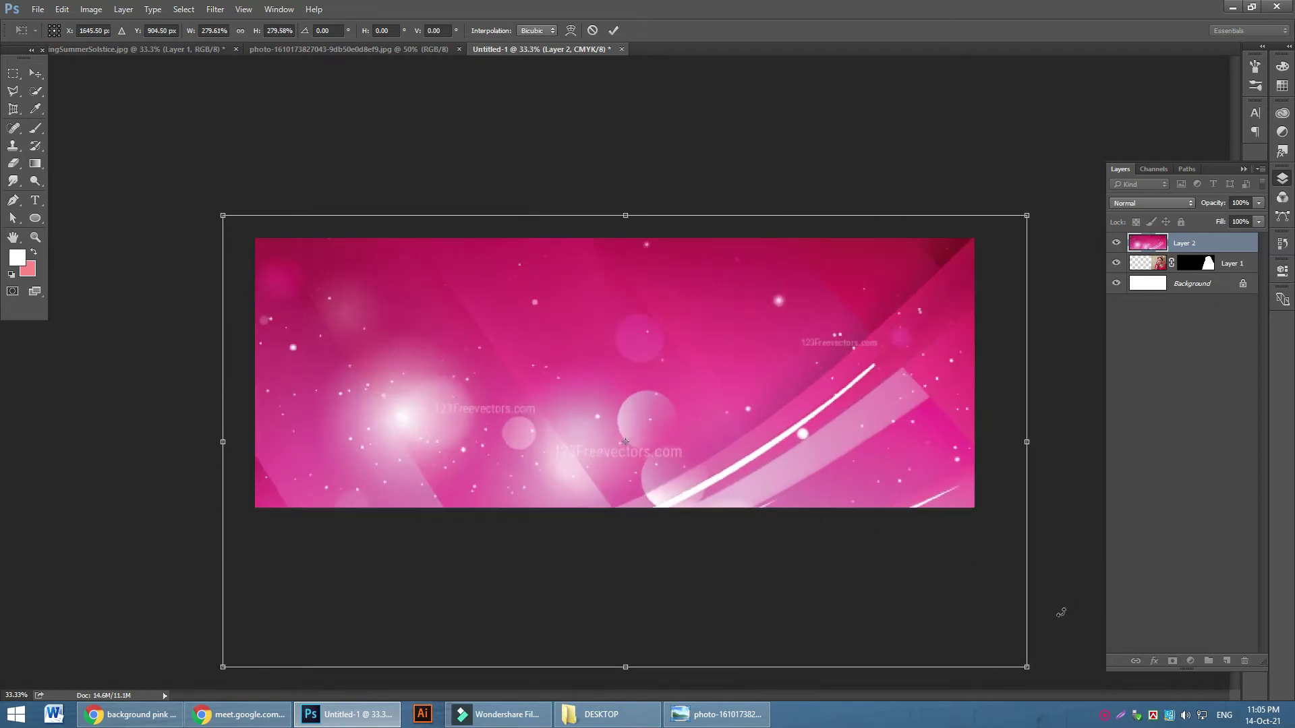
pyautogui.click(613, 31)
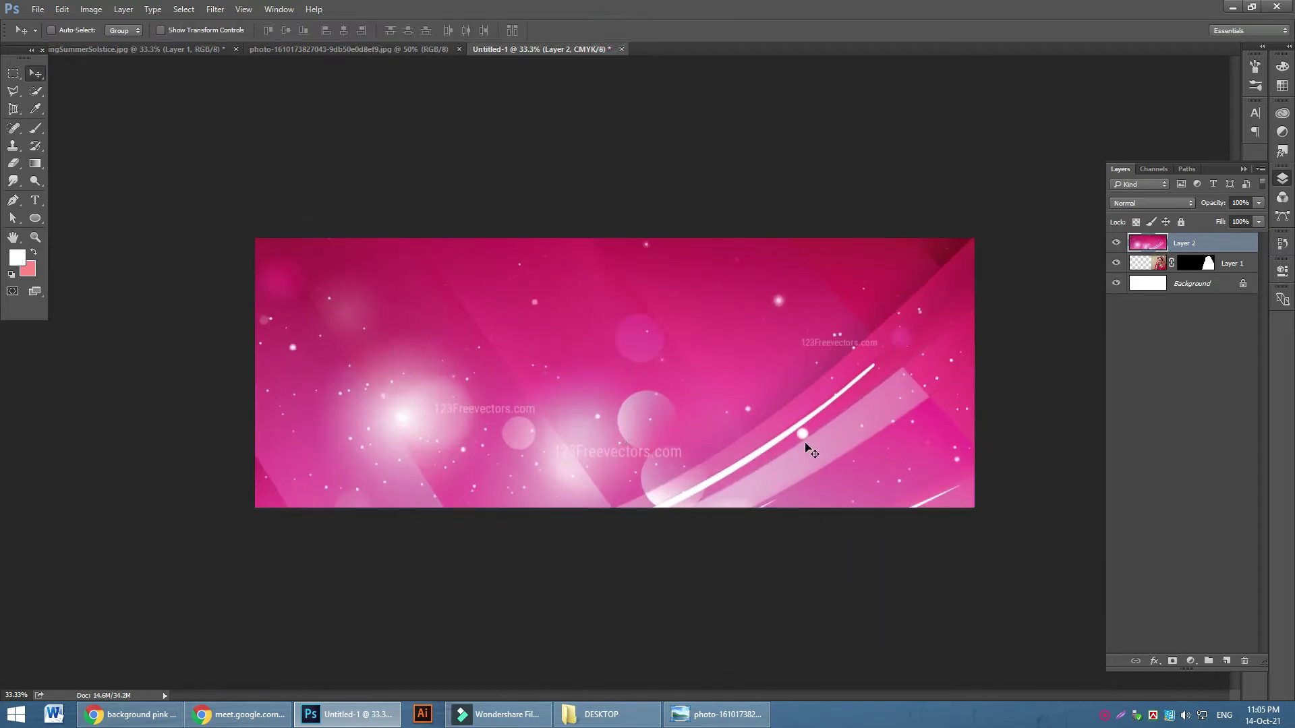
pyautogui.hotkey('ctrl', '[')
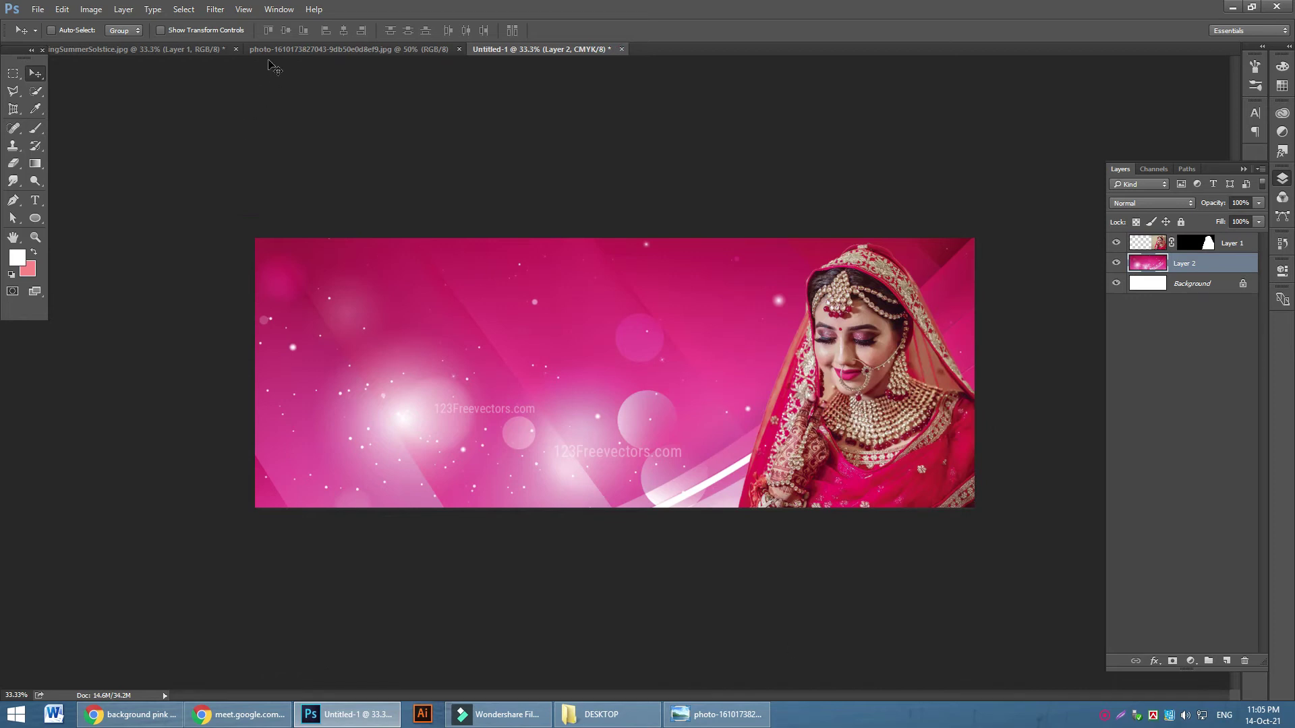
# Apply a Gaussian Blur of about 31.9 radius to the pink background and reposition it
pyautogui.click(215, 8)
pyautogui.moveTo(325, 156)
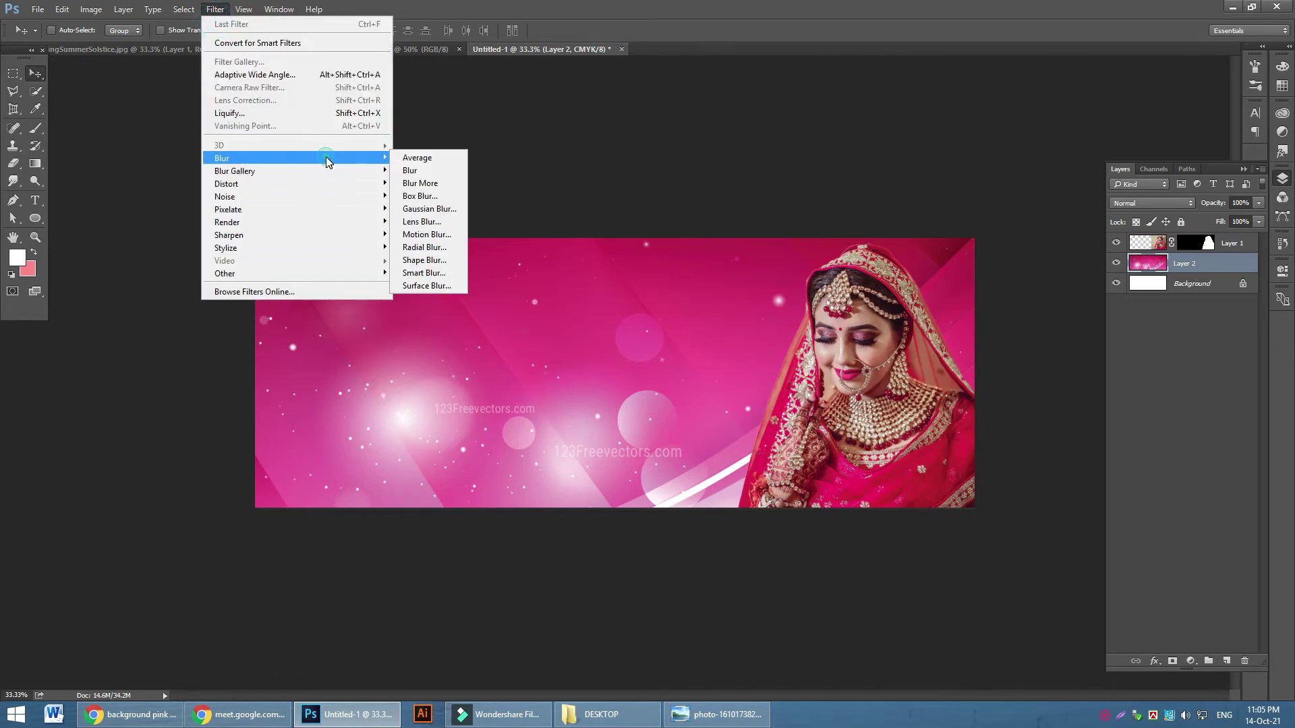
pyautogui.click(453, 209)
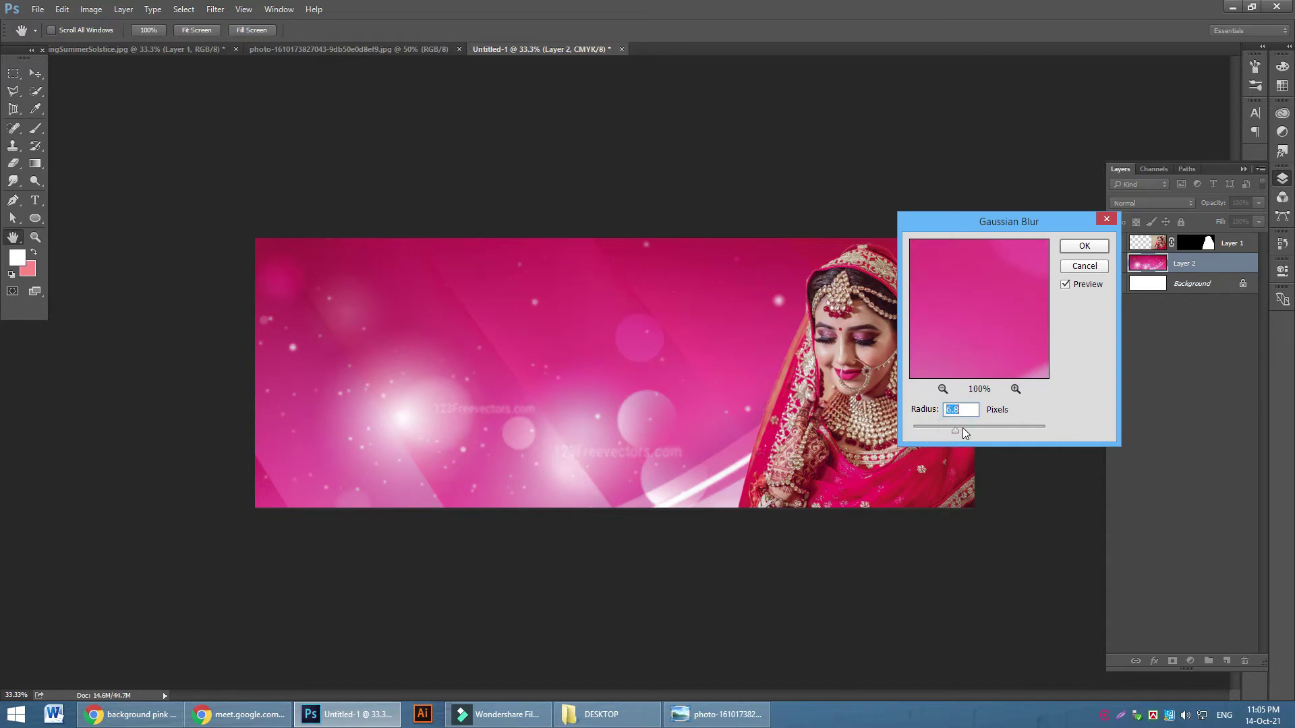
pyautogui.moveTo(979, 432); pyautogui.dragTo(984, 430)
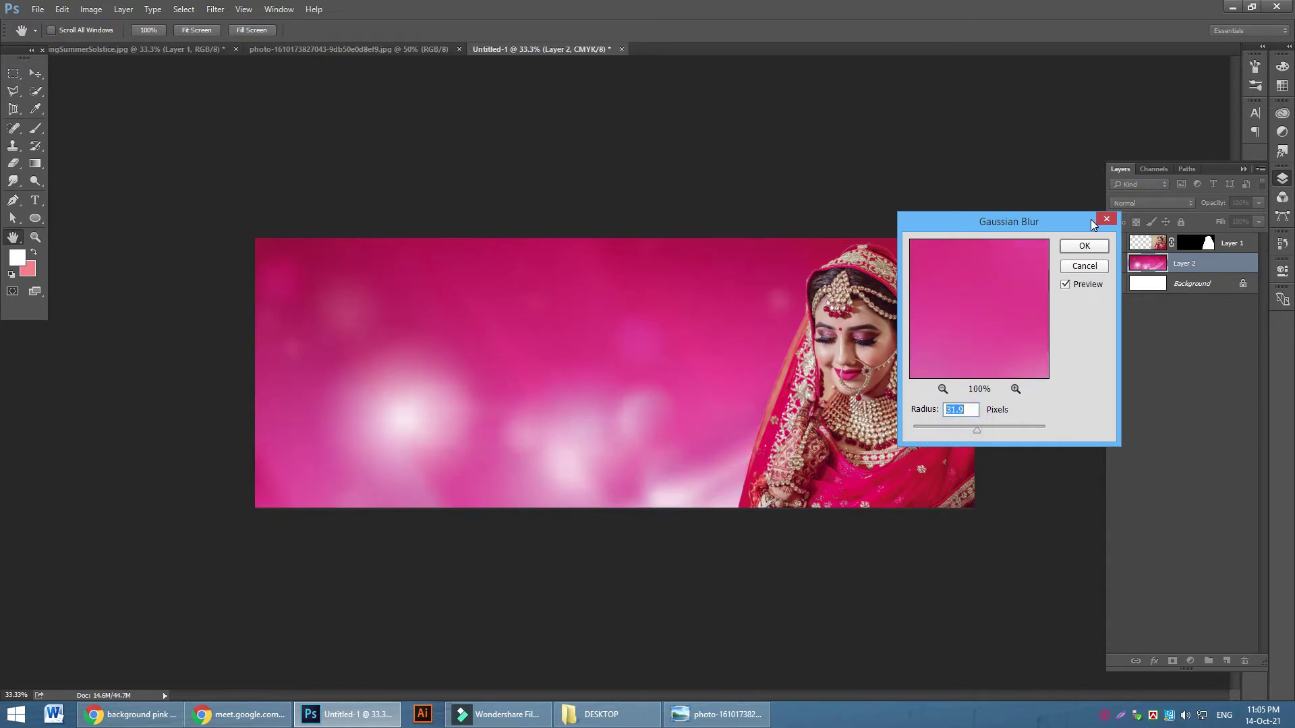
pyautogui.click(1083, 246)
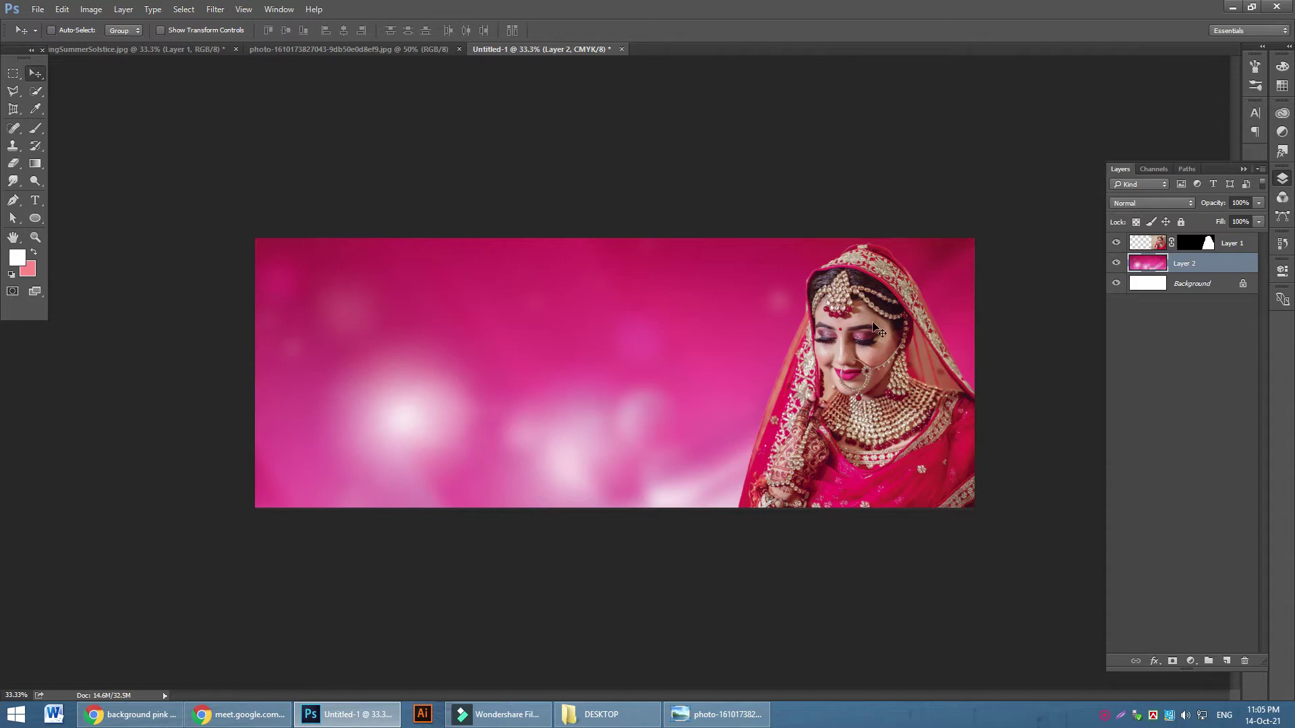
pyautogui.moveTo(377, 416); pyautogui.dragTo(364, 375)
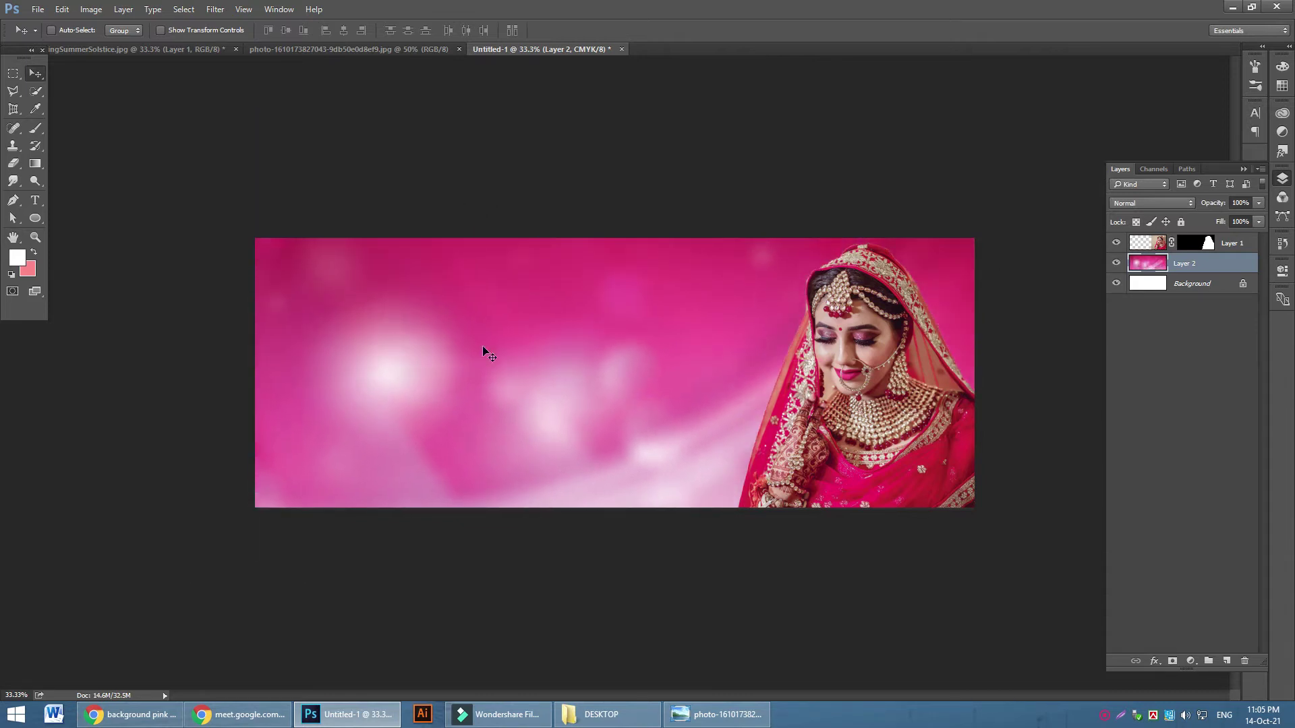
# Add a layer mask to Layer 2 and set up a black Soft Round brush
pyautogui.click(1174, 660)
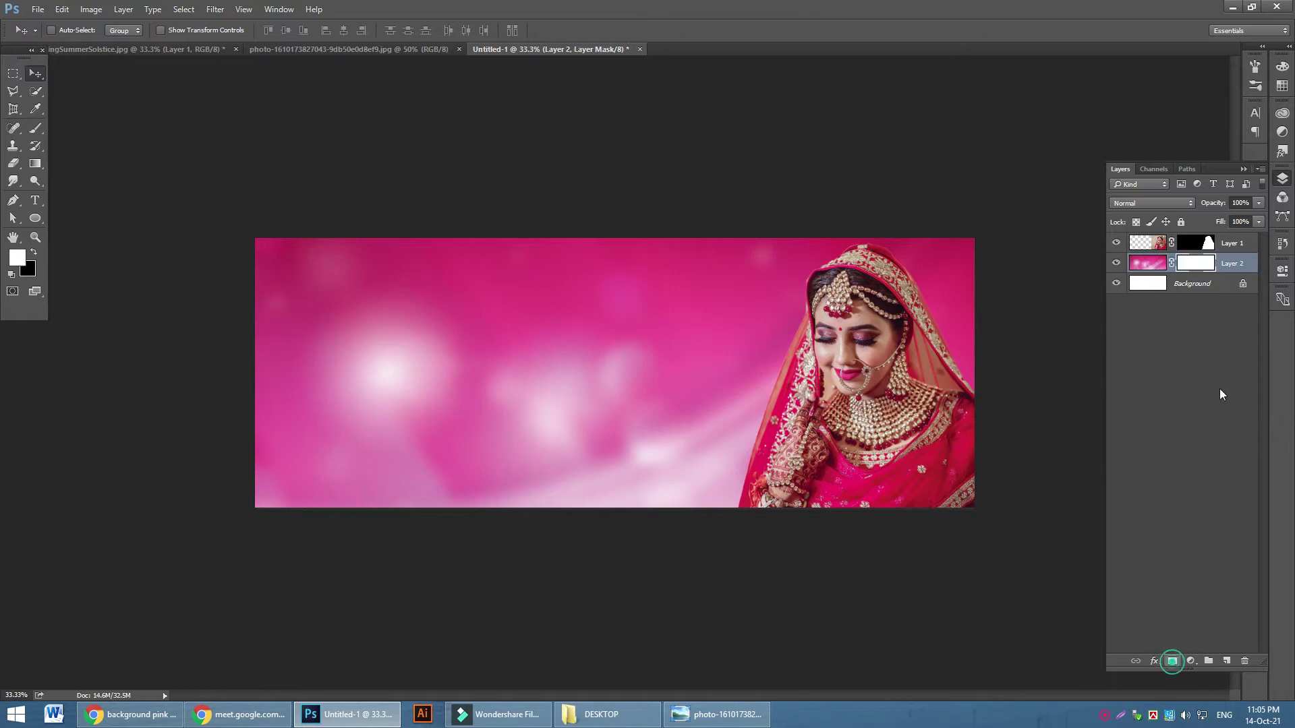
pyautogui.click(35, 128)
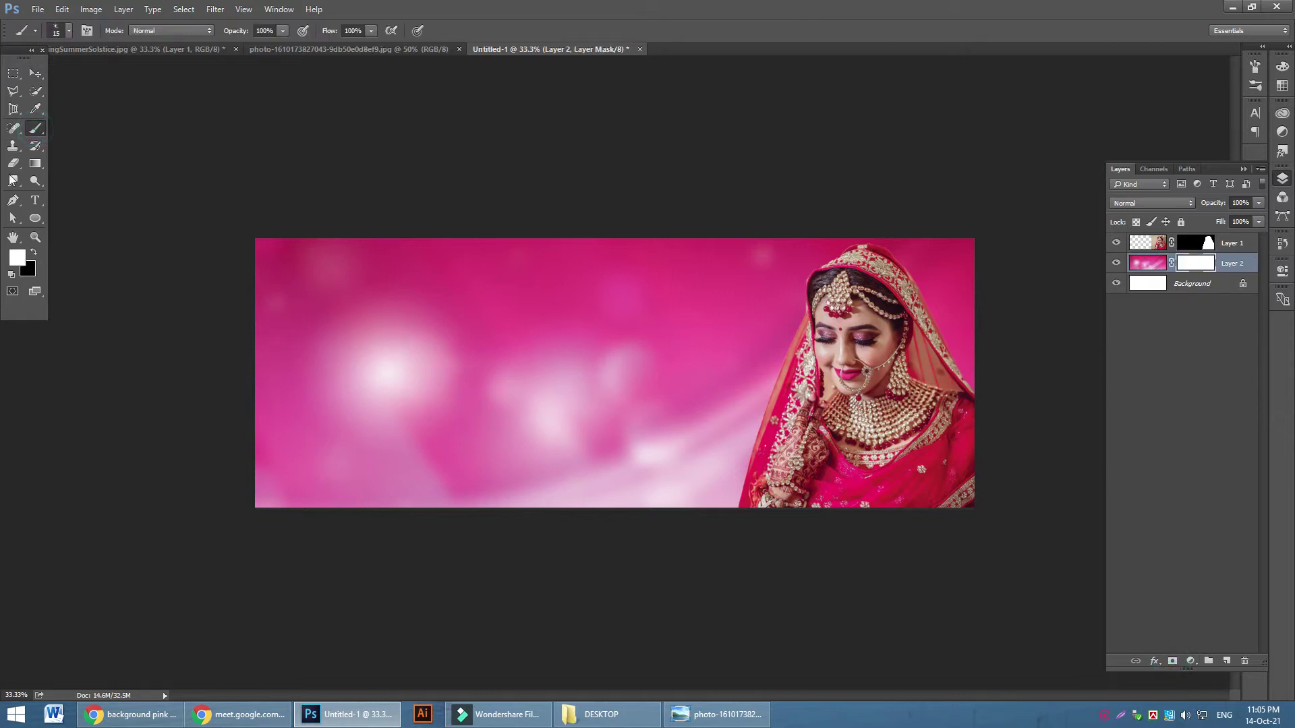
pyautogui.click(34, 252)
pyautogui.click(87, 31)
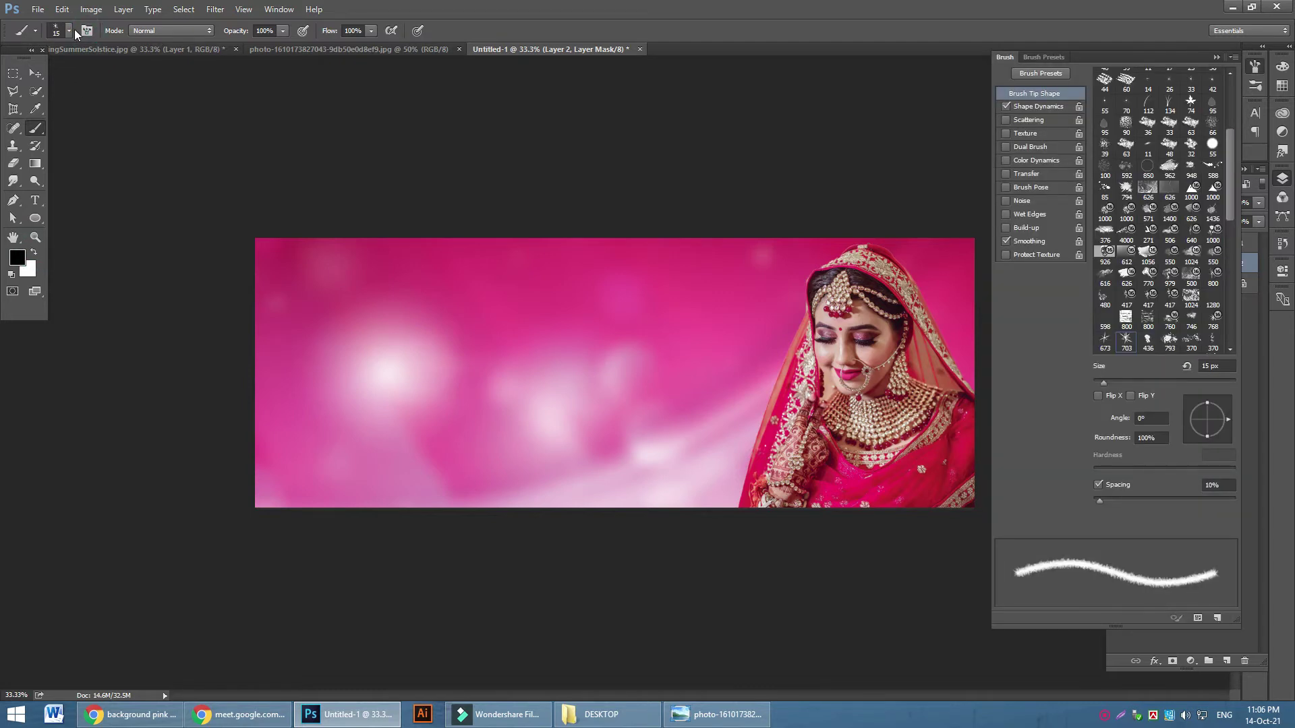
pyautogui.click(69, 31)
pyautogui.click(60, 164)
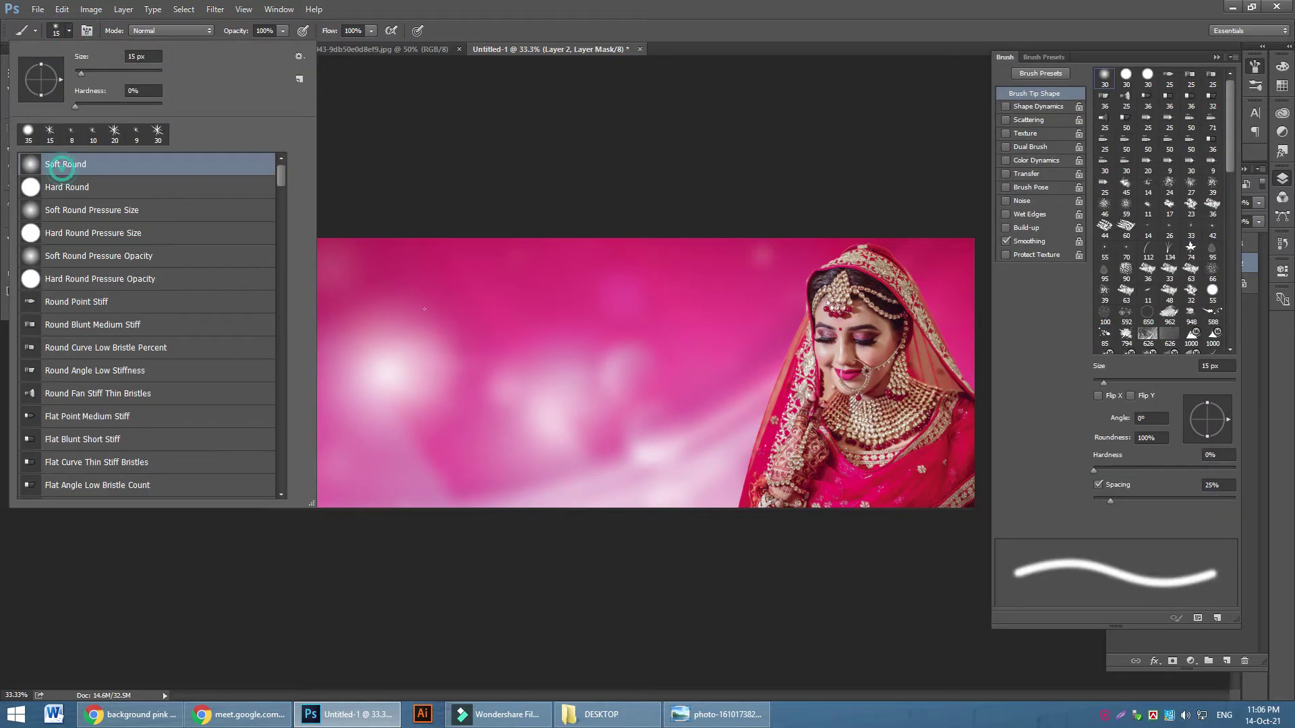
pyautogui.press('Return')
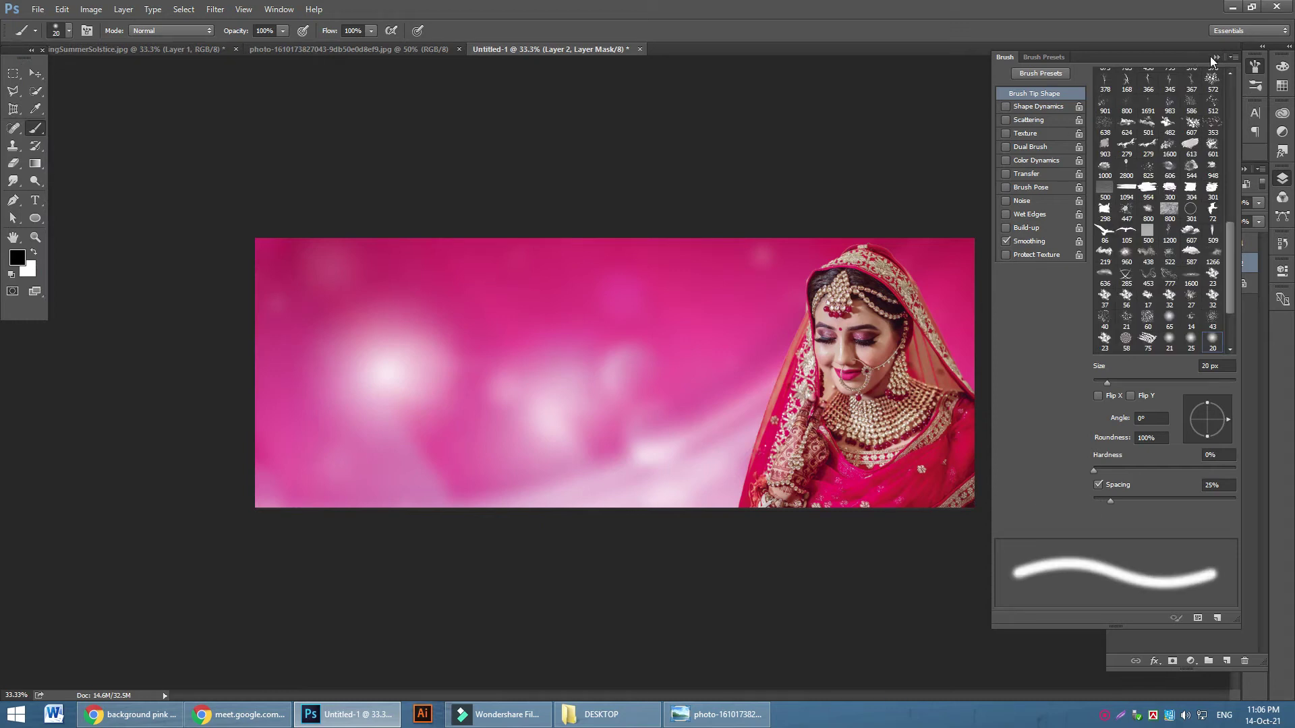
pyautogui.click(1213, 58)
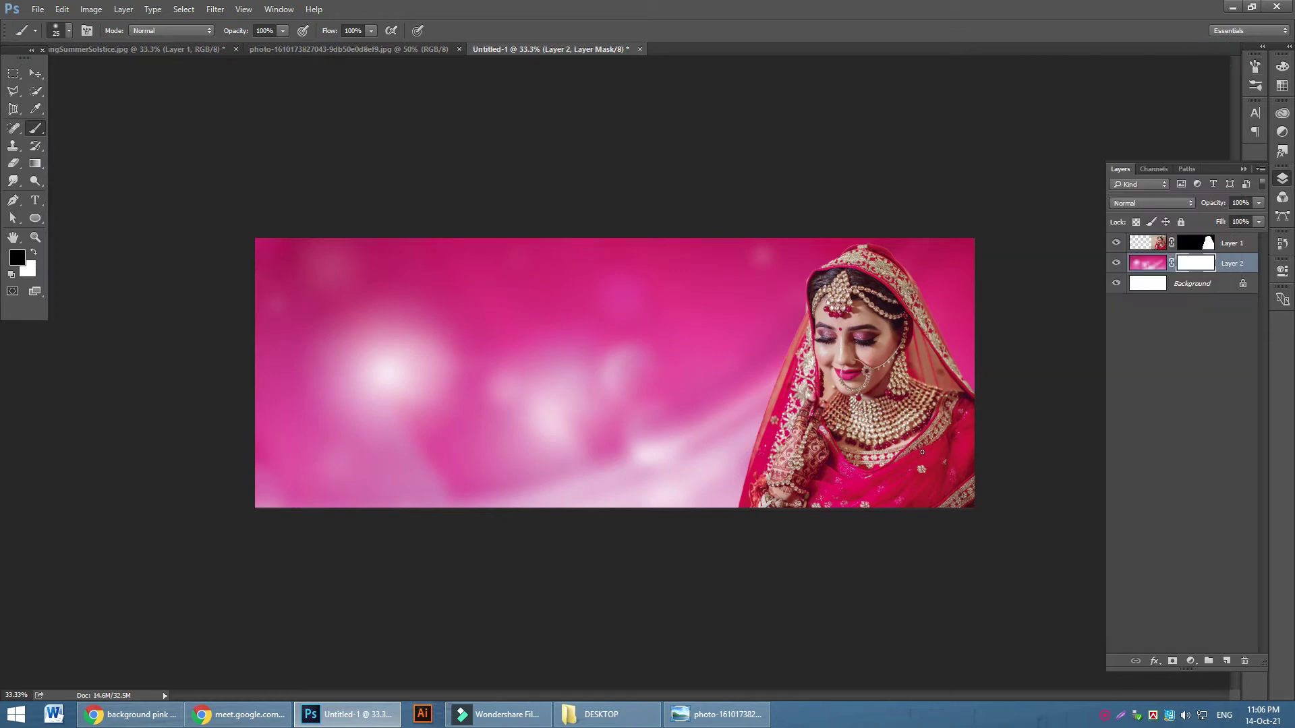
# Paint Layer 2's mask with a very large brush so the background fades along the bottom
pyautogui.press(']')
pyautogui.press(']')
pyautogui.press(']')
pyautogui.press(']')
pyautogui.press(']')
pyautogui.press(']')
pyautogui.press(']')
pyautogui.press(']')
pyautogui.press(']')
pyautogui.press(']')
pyautogui.press(']')
pyautogui.press(']')
pyautogui.press(']')
pyautogui.press(']')
pyautogui.press(']')
pyautogui.press(']')
pyautogui.press(']')
pyautogui.press(']')
pyautogui.click(980, 467)
pyautogui.moveTo(419, 516)
pyautogui.mouseDown()
pyautogui.moveTo(271, 518)
pyautogui.moveTo(104, 549)
pyautogui.mouseUp()
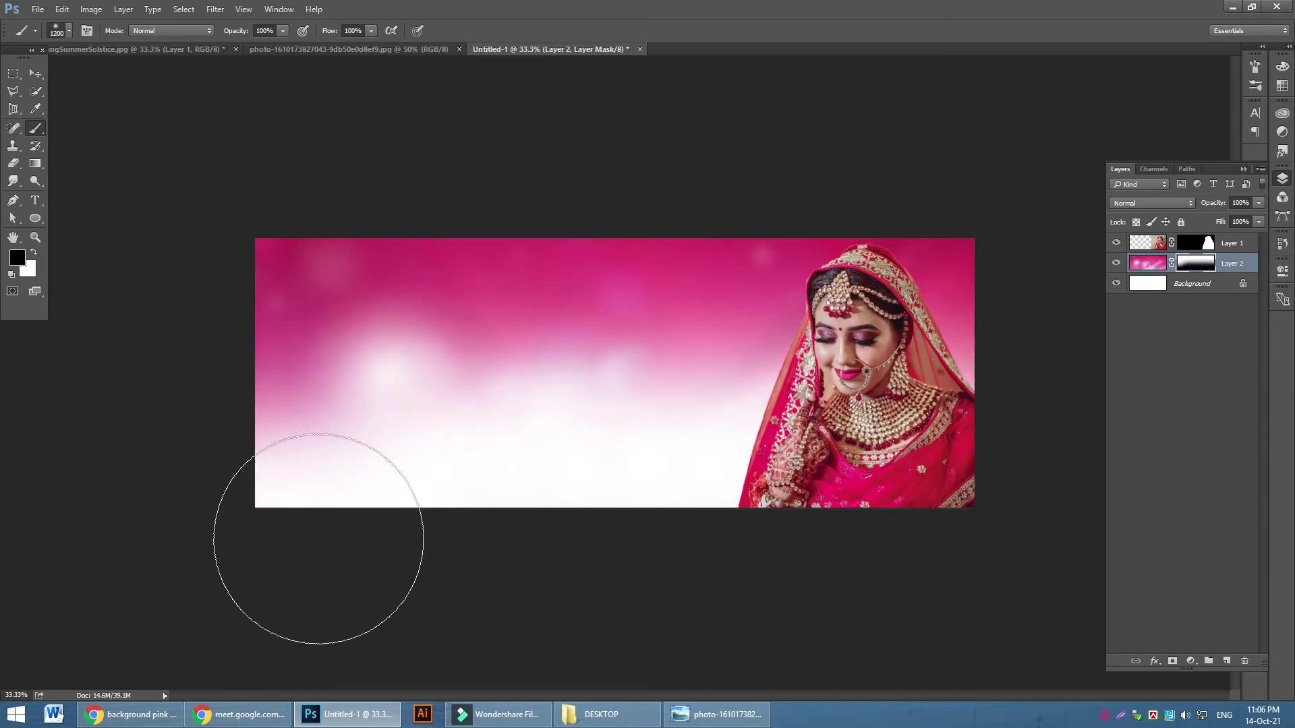
pyautogui.moveTo(230, 459); pyautogui.dragTo(1155, 472)
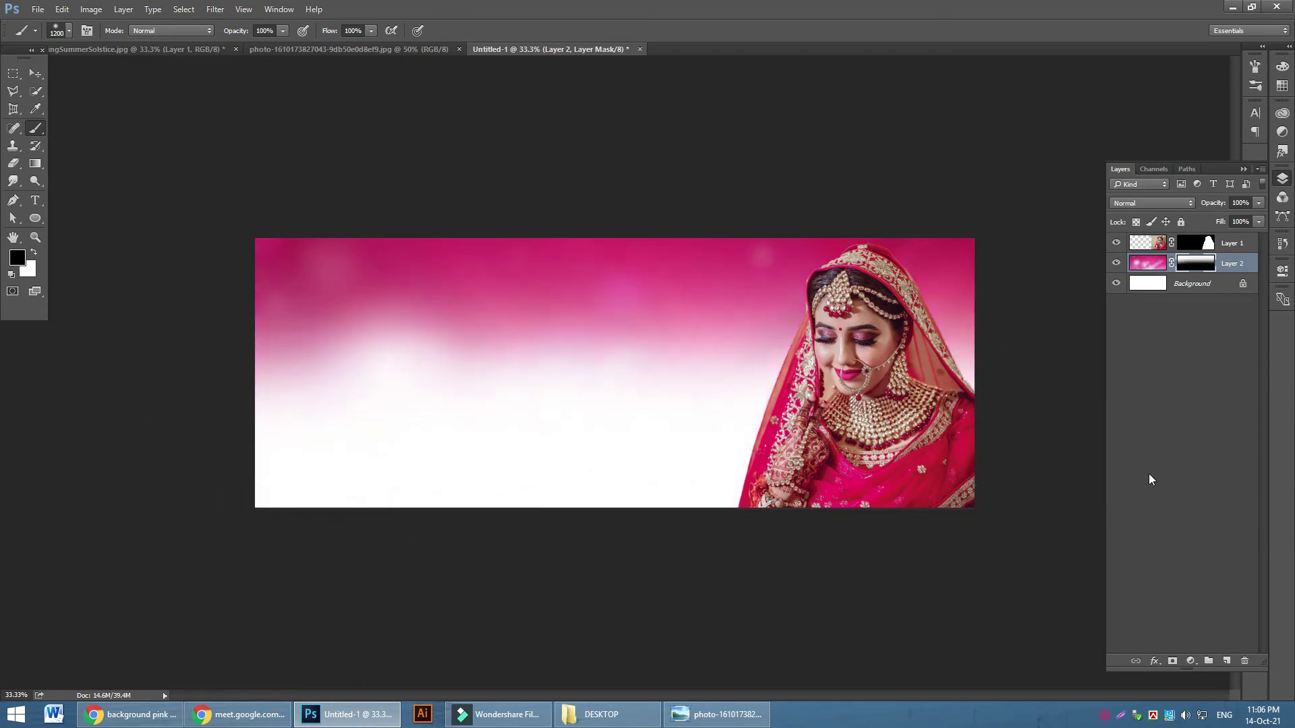
pyautogui.hotkey('ctrl', 'z')
pyautogui.click(231, 513)
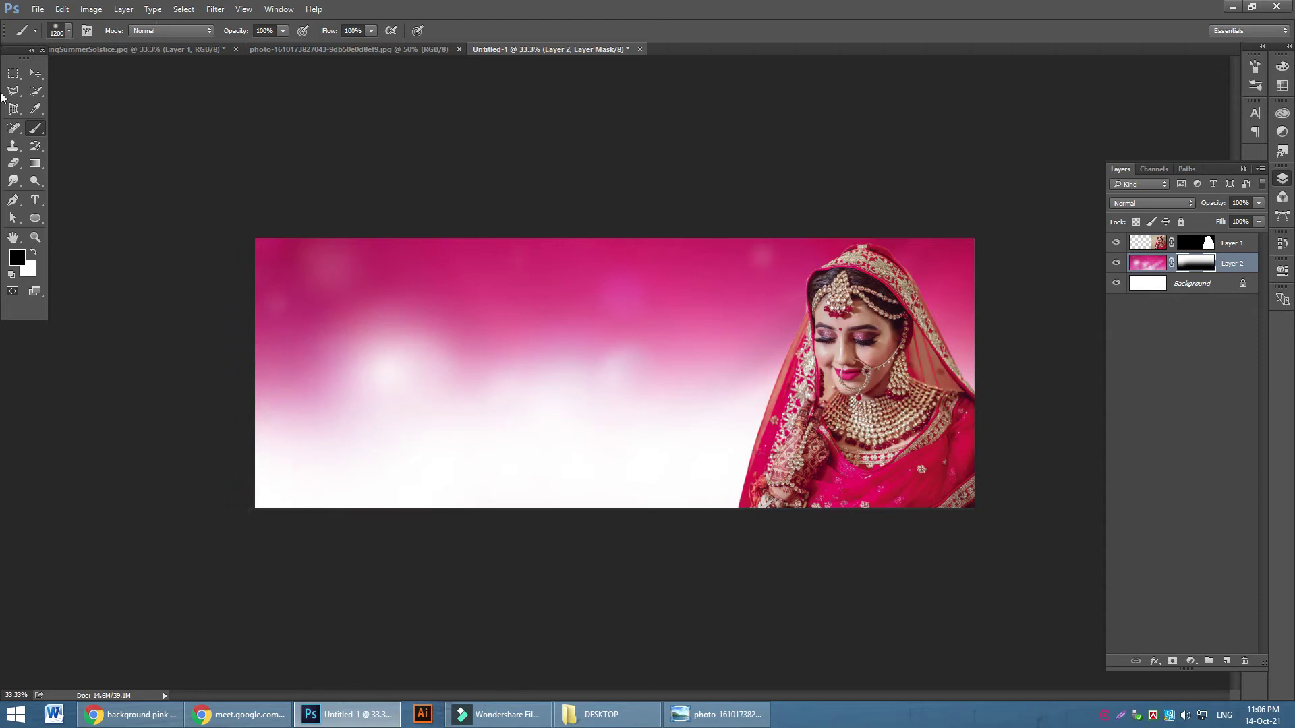
pyautogui.click(36, 74)
pyautogui.moveTo(680, 386); pyautogui.dragTo(634, 350)
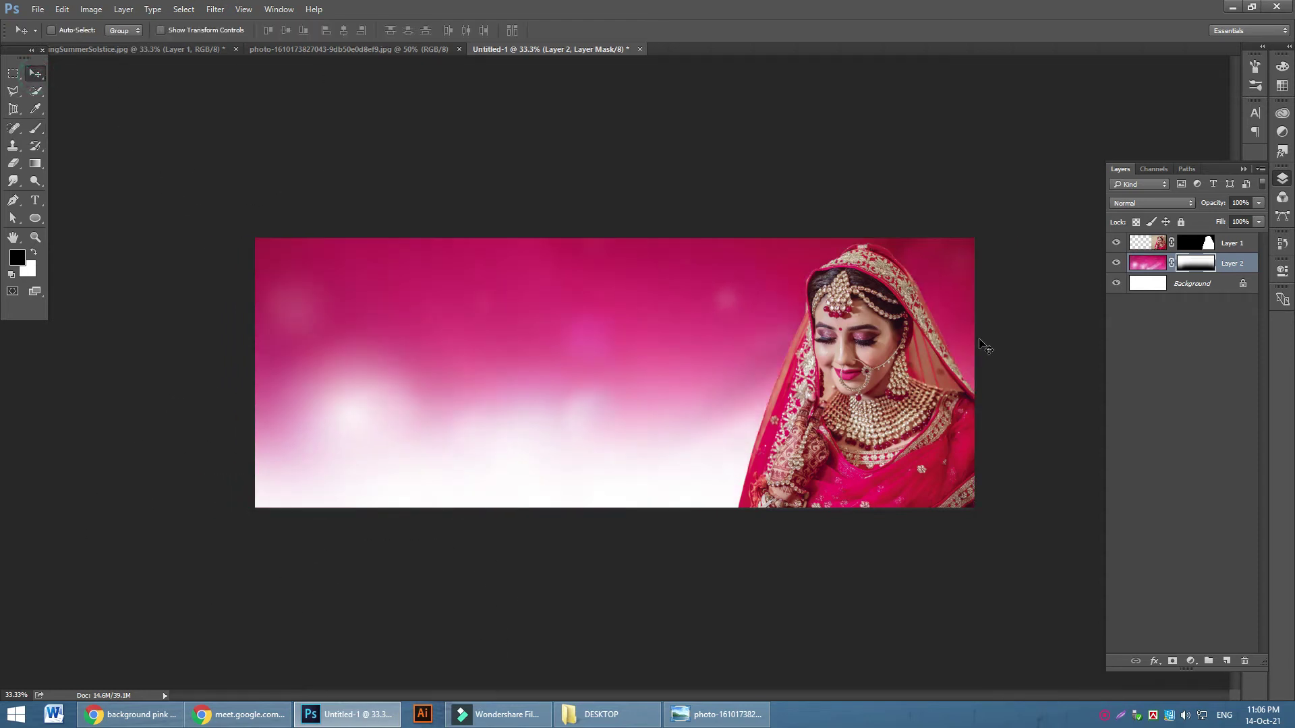
pyautogui.click(1166, 244)
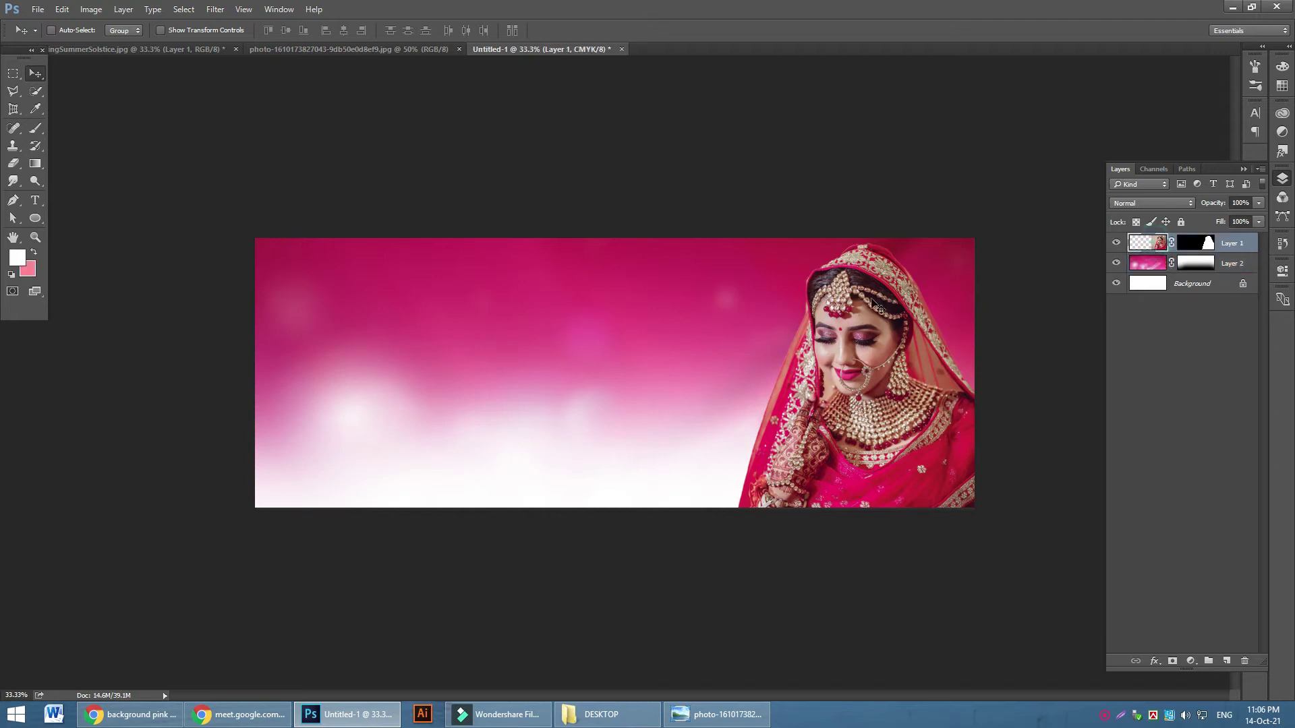
# Give Layer 1 (the bride) an Outer Glow with 100% opacity and 131 px size
pyautogui.click(1155, 662)
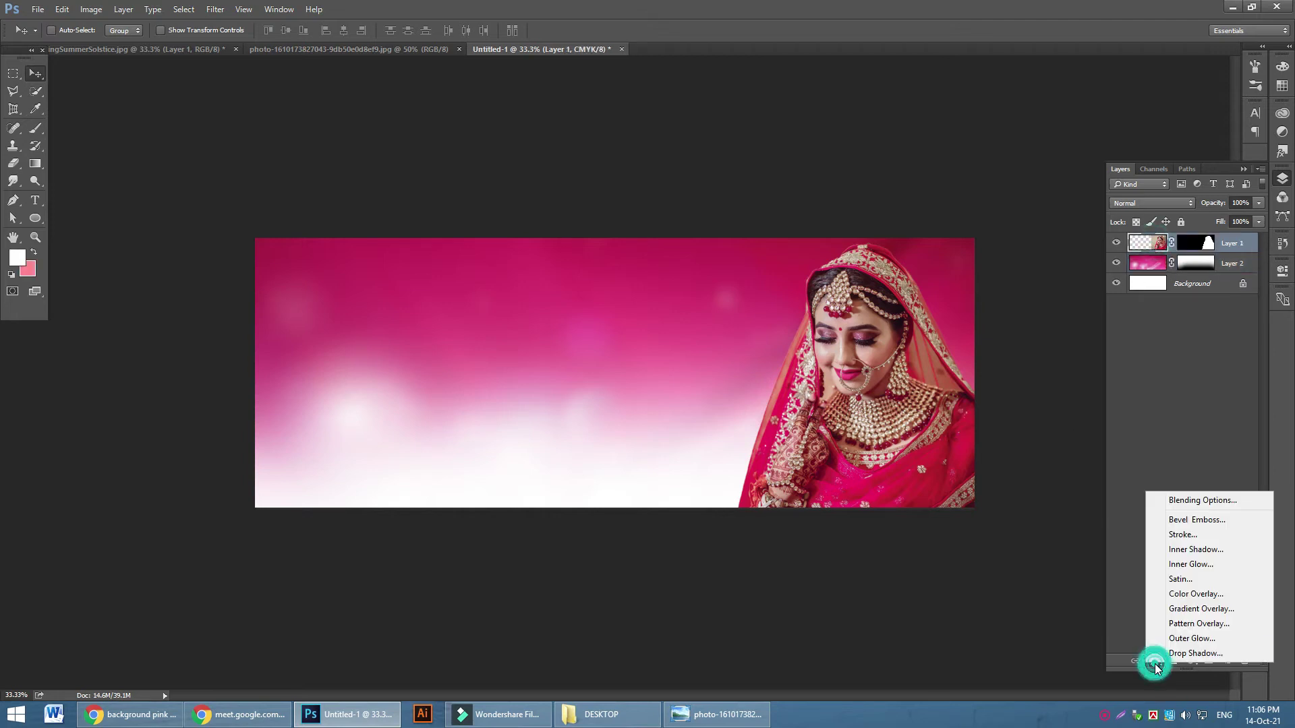
pyautogui.click(1180, 636)
pyautogui.moveTo(769, 127); pyautogui.dragTo(431, 145)
pyautogui.moveTo(303, 214); pyautogui.dragTo(338, 220)
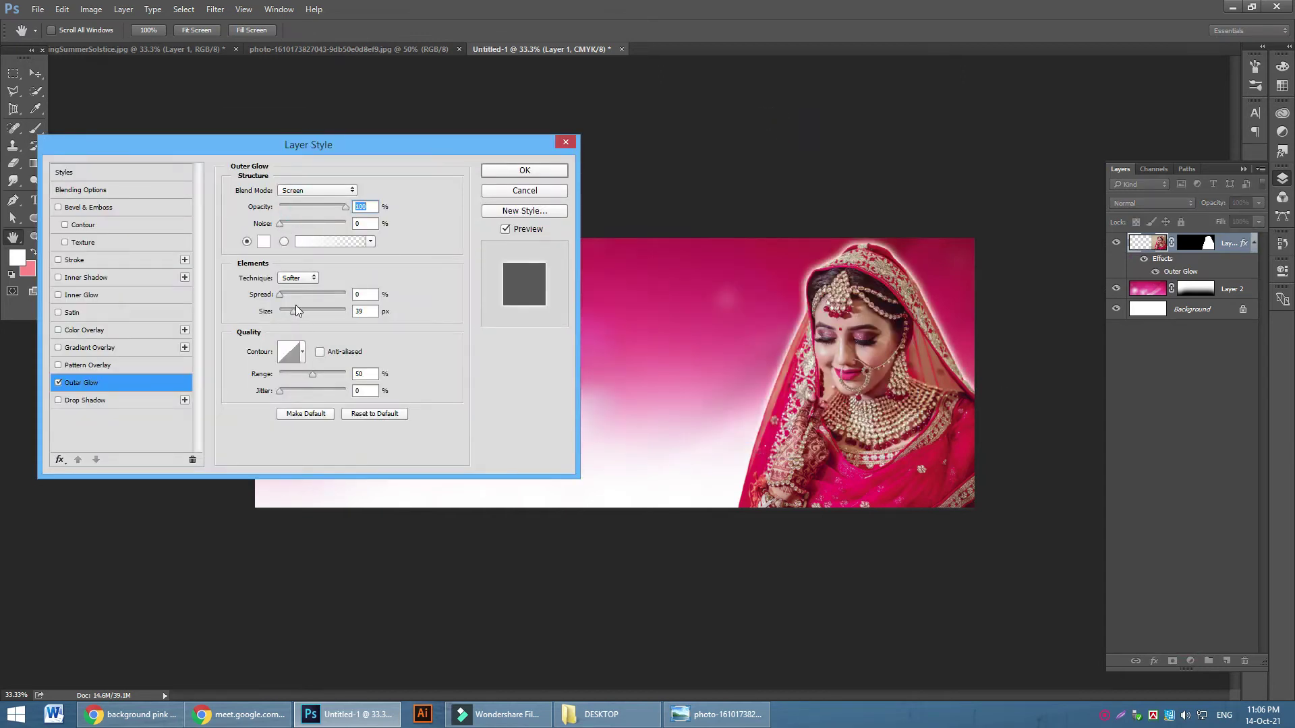
pyautogui.moveTo(294, 311); pyautogui.dragTo(338, 319)
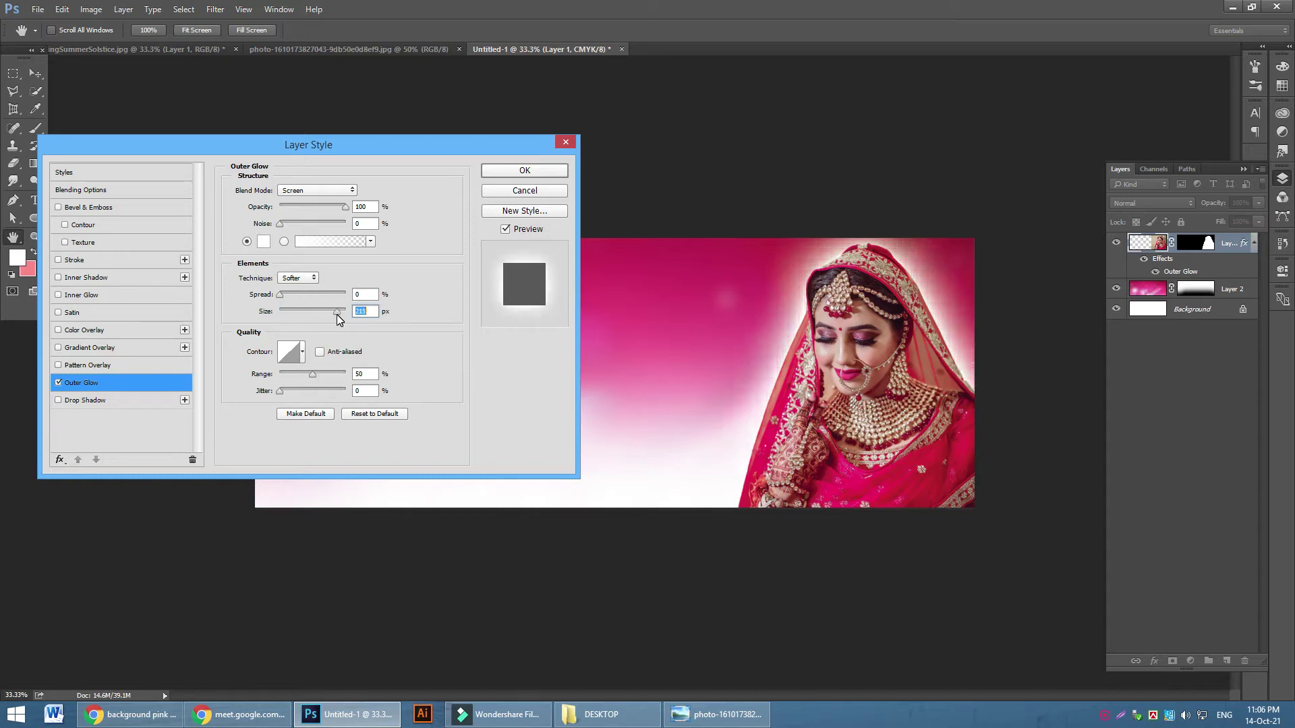
pyautogui.click(525, 172)
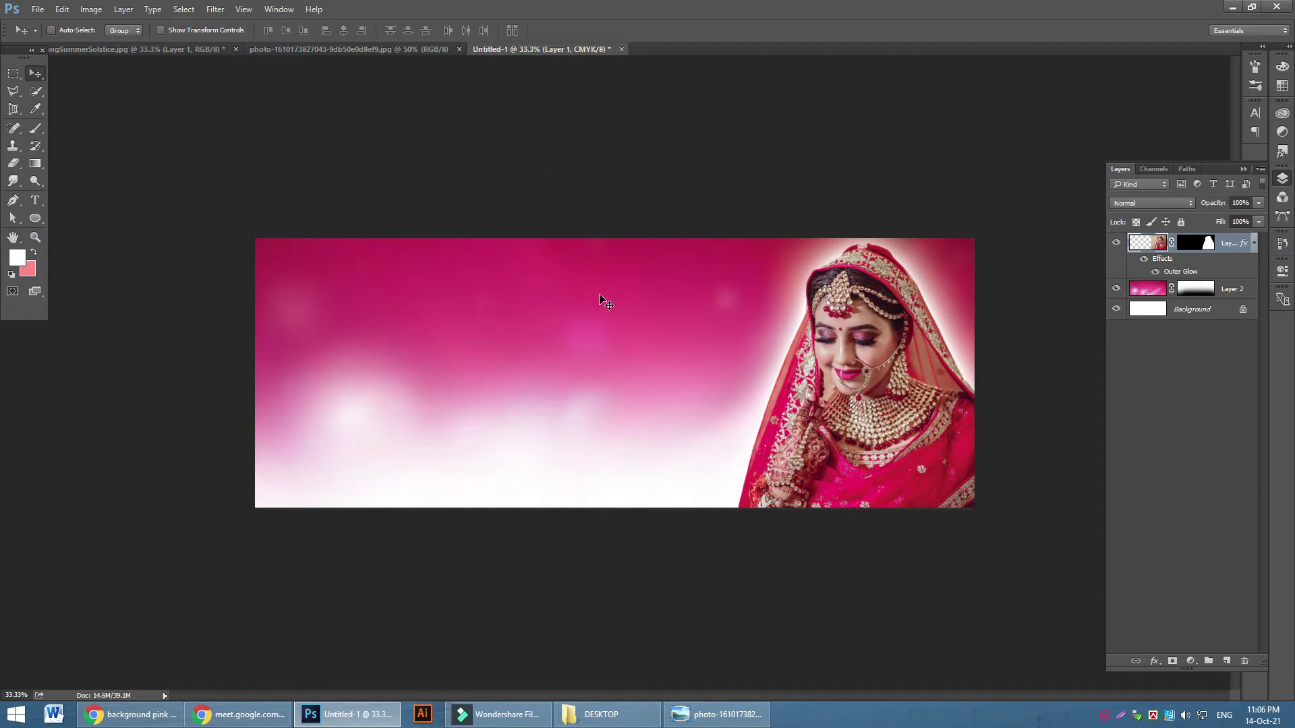
pyautogui.hotkey('ctrl', '+')
pyautogui.hotkey('ctrl', '-')
# Add a layer above Layer 2 and draw a rectangle band across the banner's bottom
pyautogui.click(1234, 290)
pyautogui.click(1227, 660)
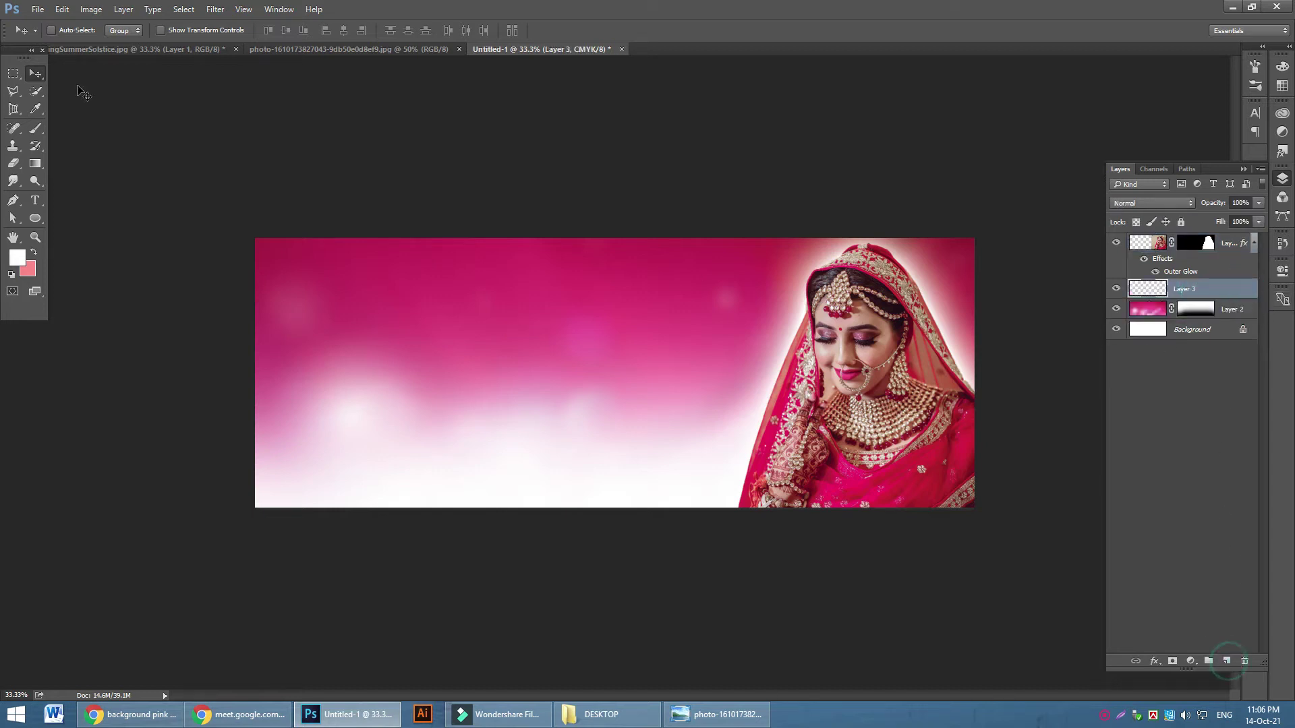
pyautogui.click(37, 219)
pyautogui.click(87, 216)
pyautogui.moveTo(247, 474); pyautogui.dragTo(977, 509)
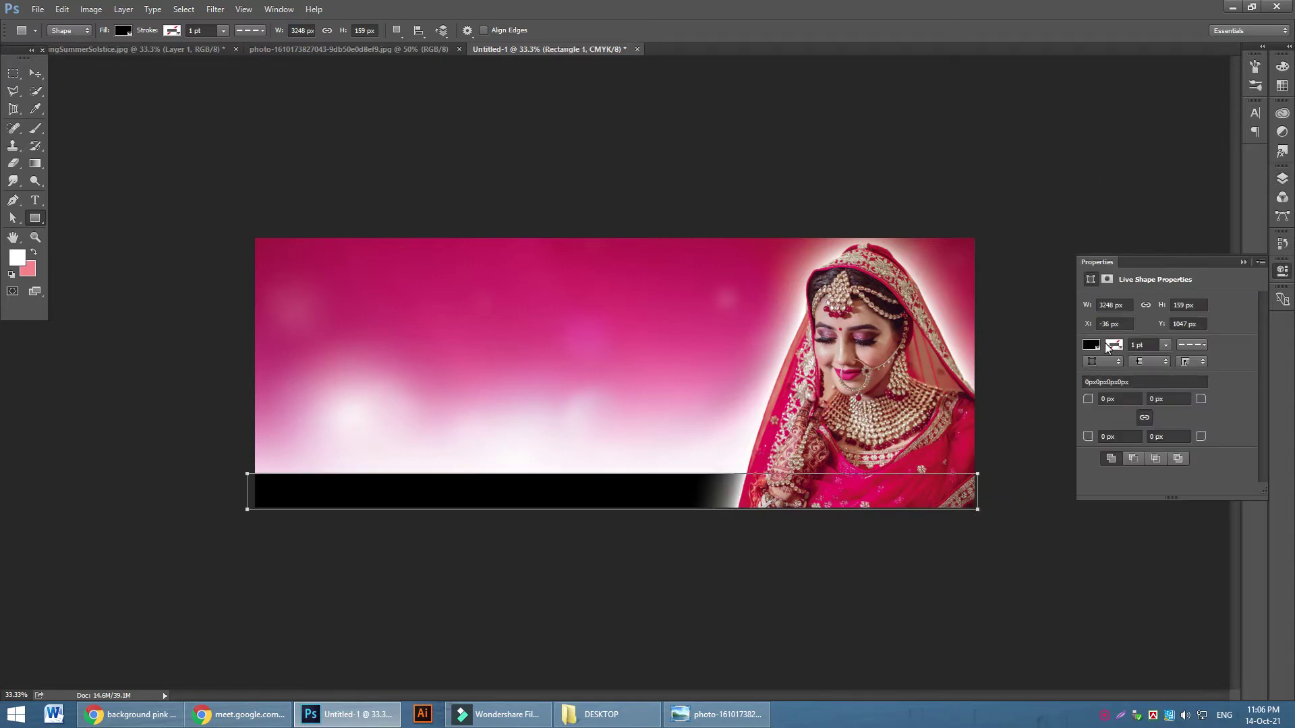
pyautogui.click(1282, 179)
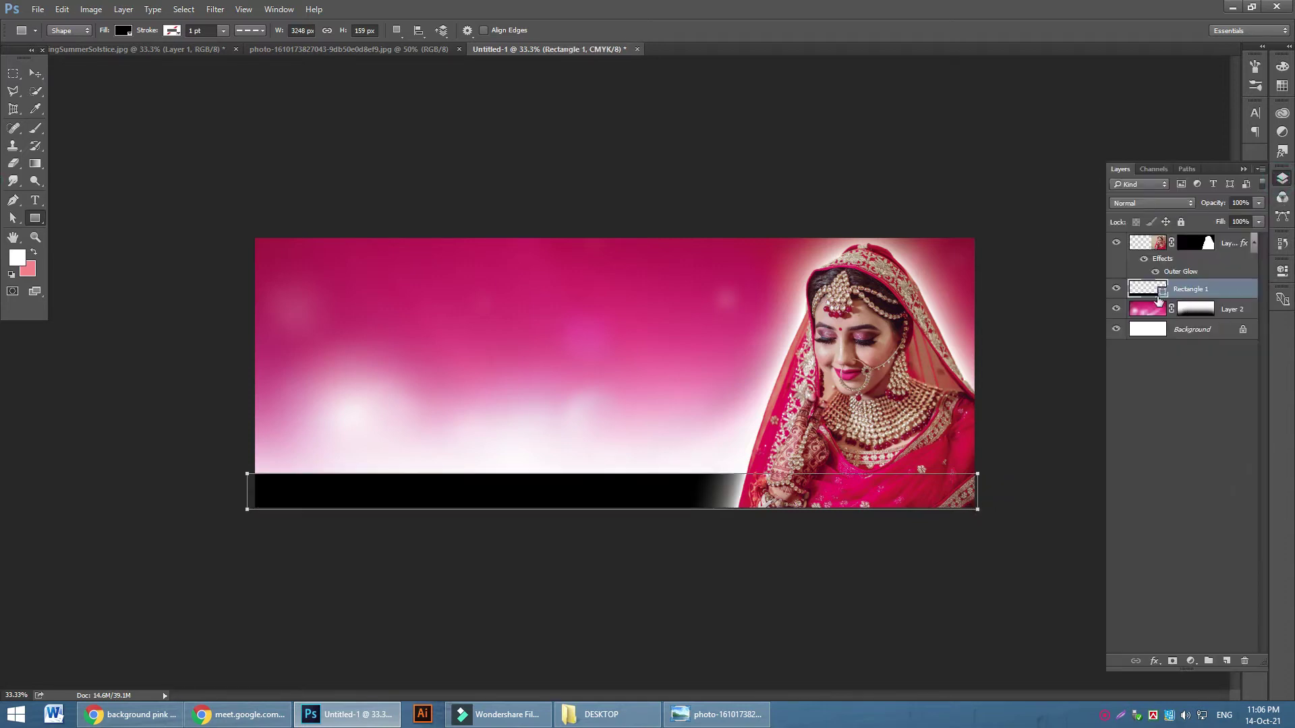
# Fill the band with deep pink #bf0043 and add an empty layer above Layer 1
pyautogui.doubleClick(1165, 295)
pyautogui.click(492, 256)
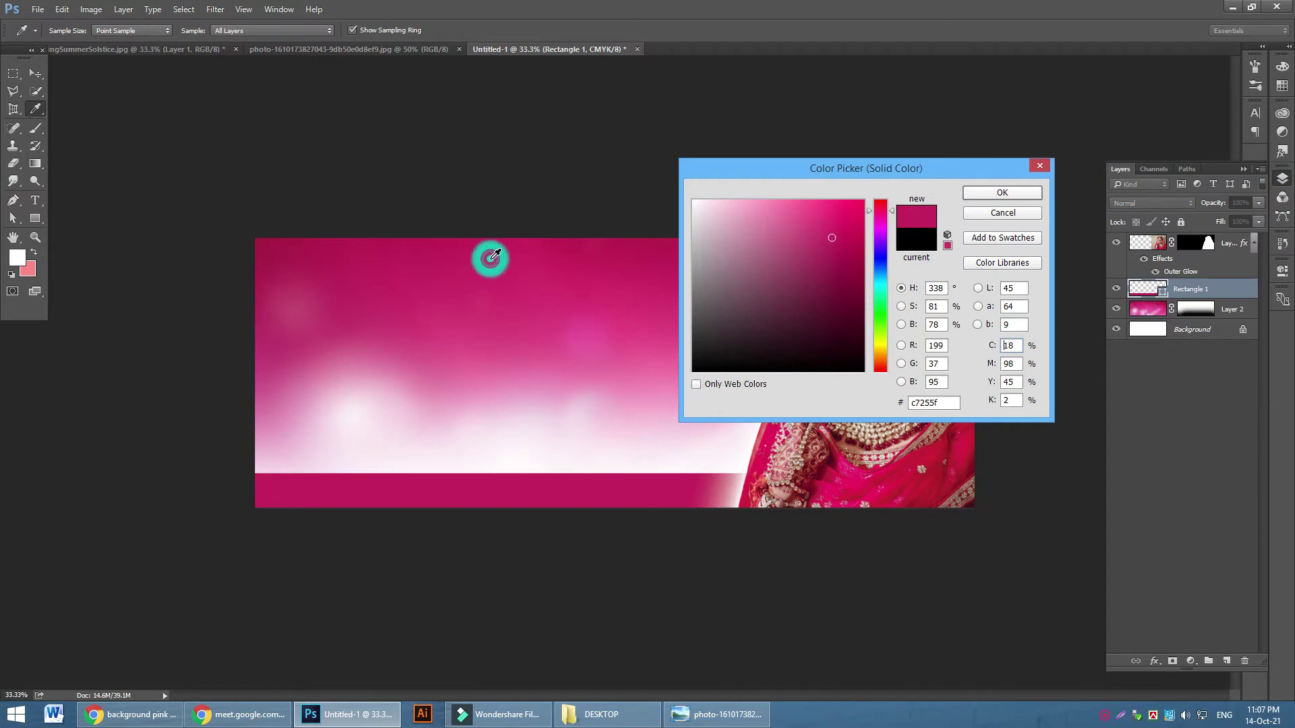
pyautogui.click(431, 263)
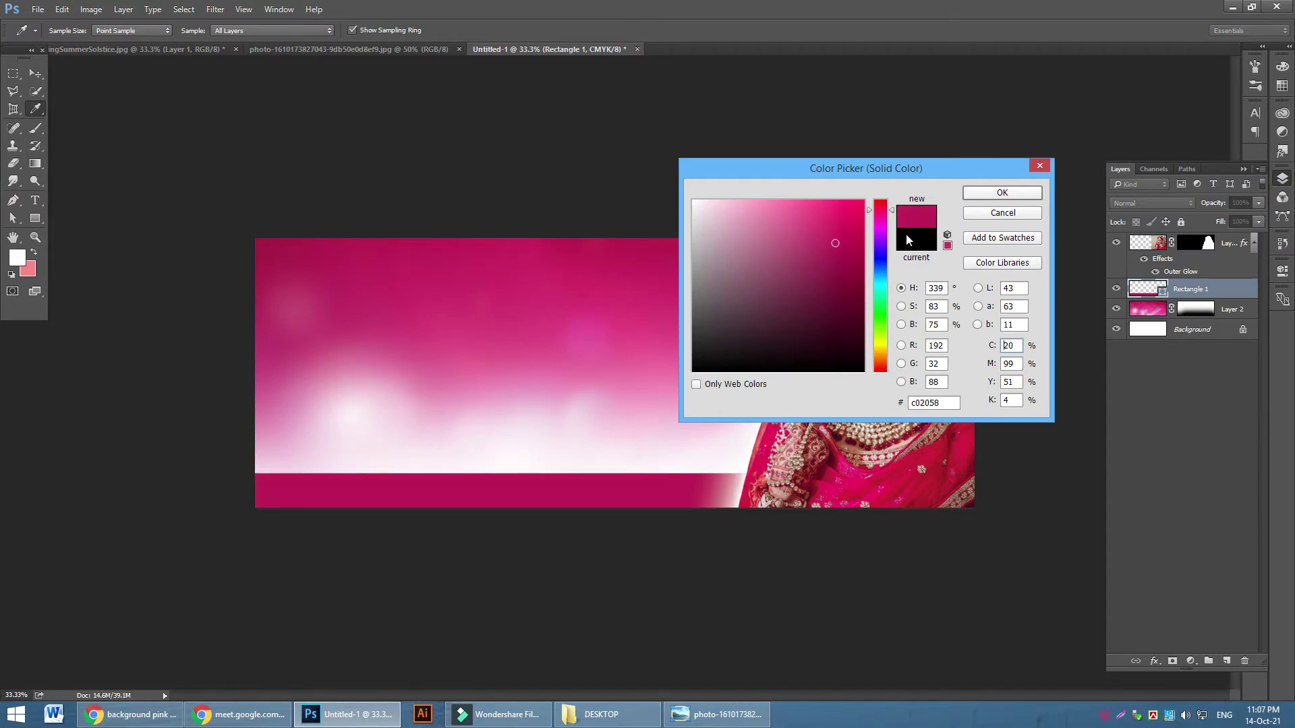
pyautogui.moveTo(849, 240); pyautogui.dragTo(870, 244)
pyautogui.click(1000, 195)
pyautogui.click(36, 75)
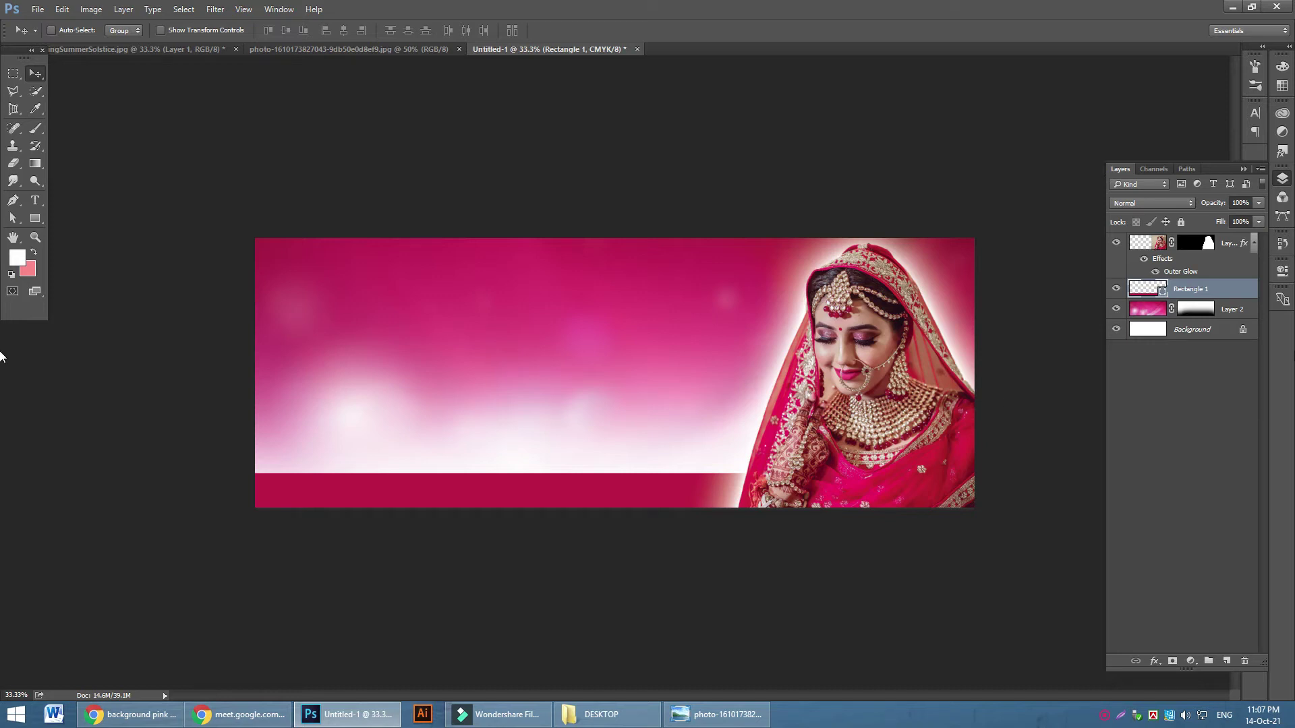
pyautogui.click(1237, 254)
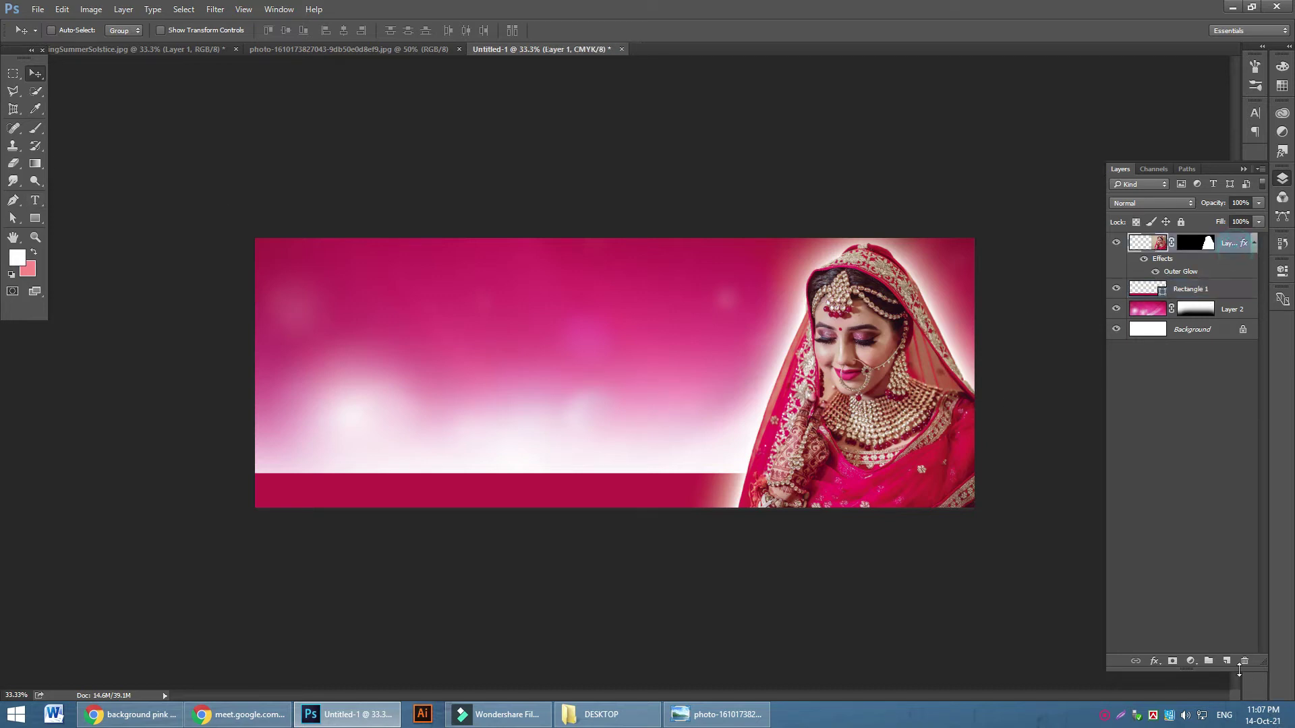
pyautogui.click(1227, 661)
# Add the white Bengali title in Aayat 56 Regular and enlarge it to about 1470%
pyautogui.click(35, 200)
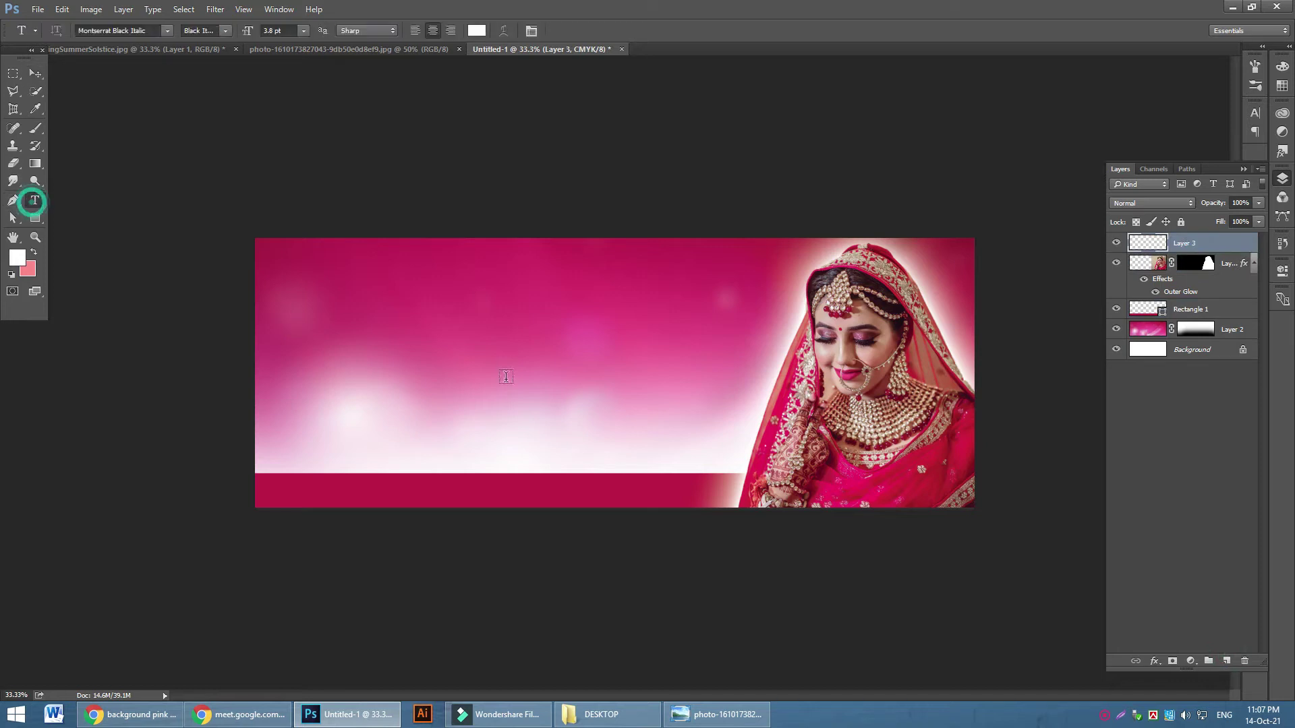
pyautogui.click(433, 355)
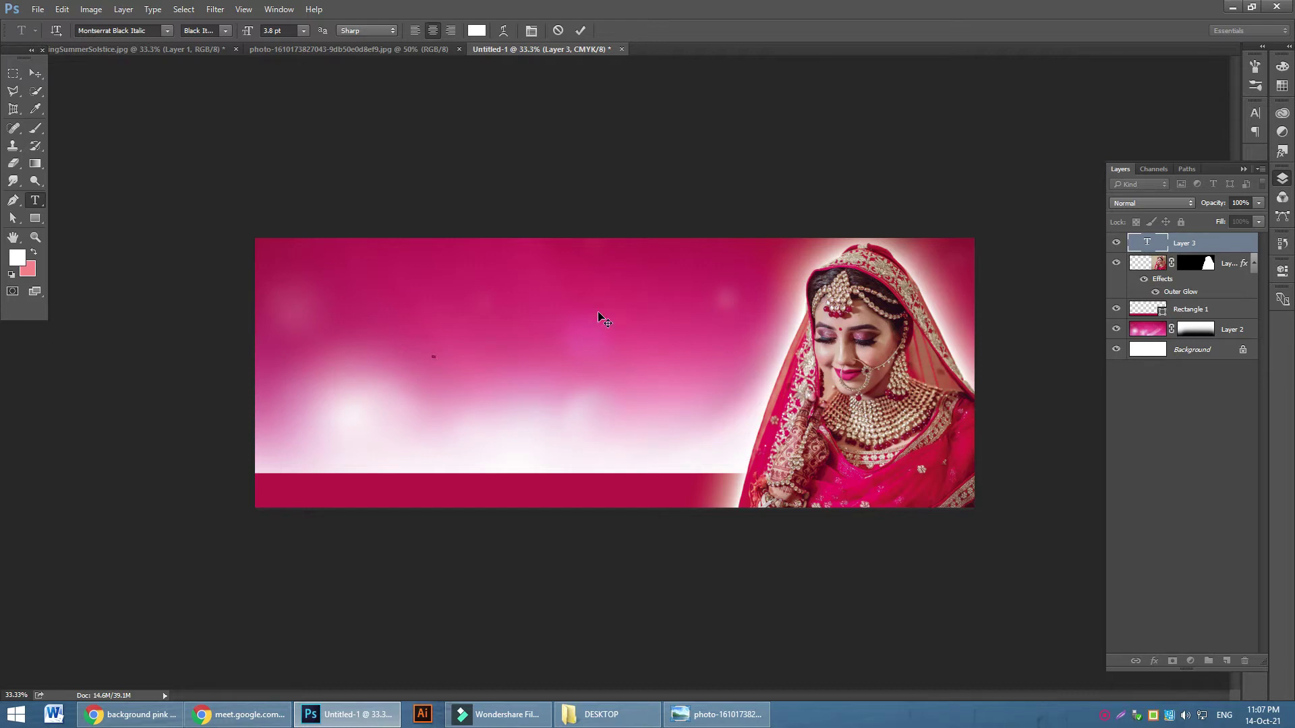
pyautogui.press('Home')
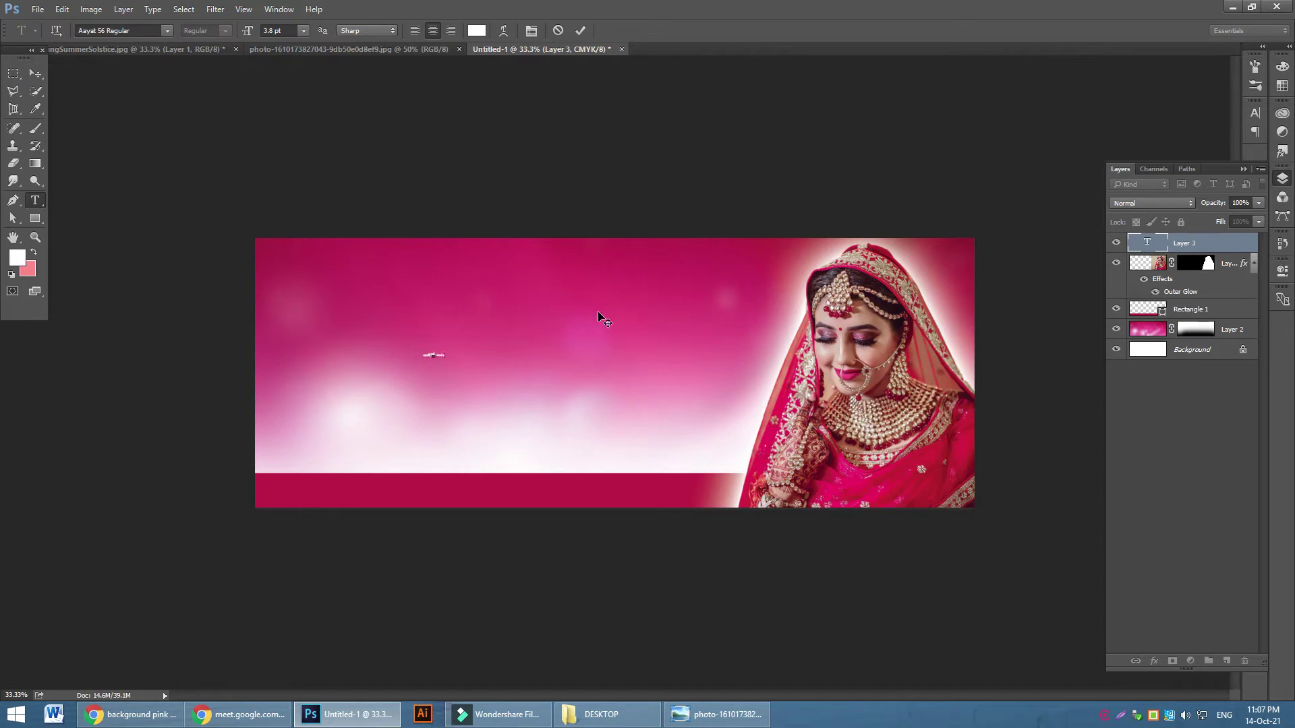
pyautogui.click(36, 73)
pyautogui.click(399, 318)
pyautogui.hotkey('ctrl', 't')
pyautogui.moveTo(450, 359); pyautogui.dragTo(584, 362)
pyautogui.click(613, 30)
# Delete 'বিউটি পার্লার' from the title, leaving only 'তমা'
pyautogui.click(35, 201)
pyautogui.click(404, 329)
pyautogui.hotkey('shift', 'End')
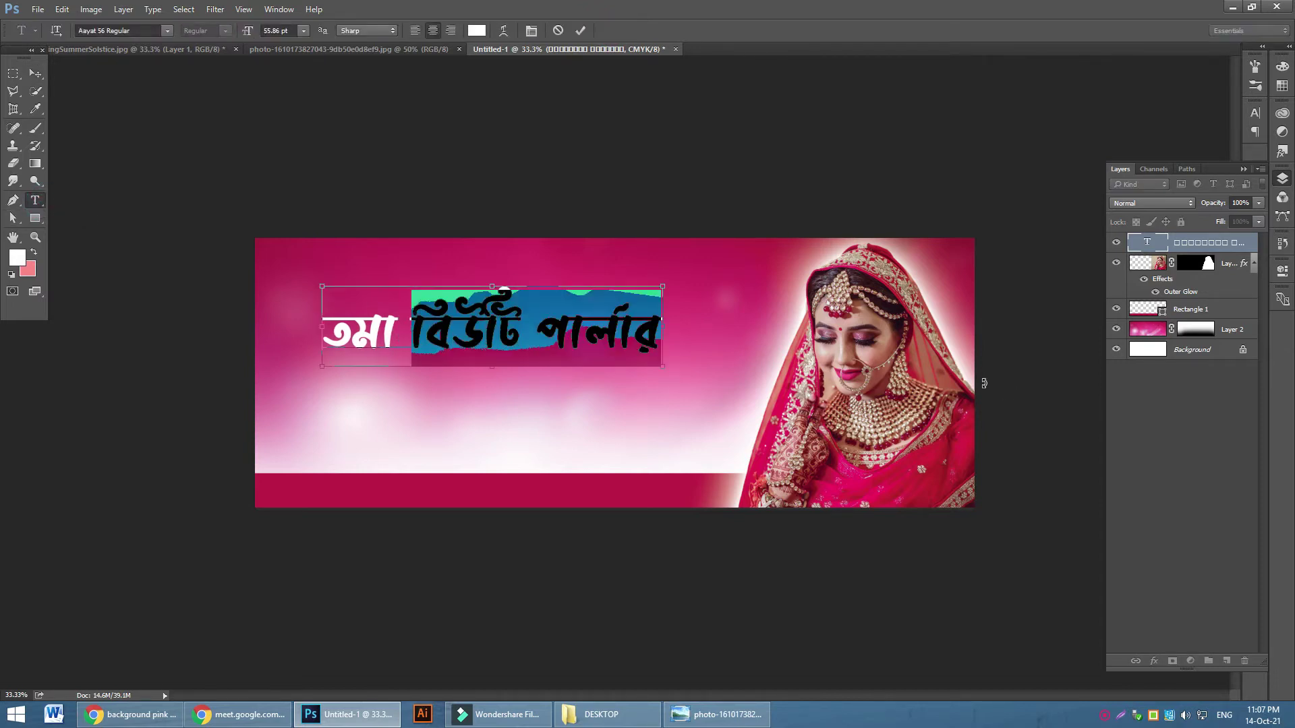
pyautogui.press('BackSpace')
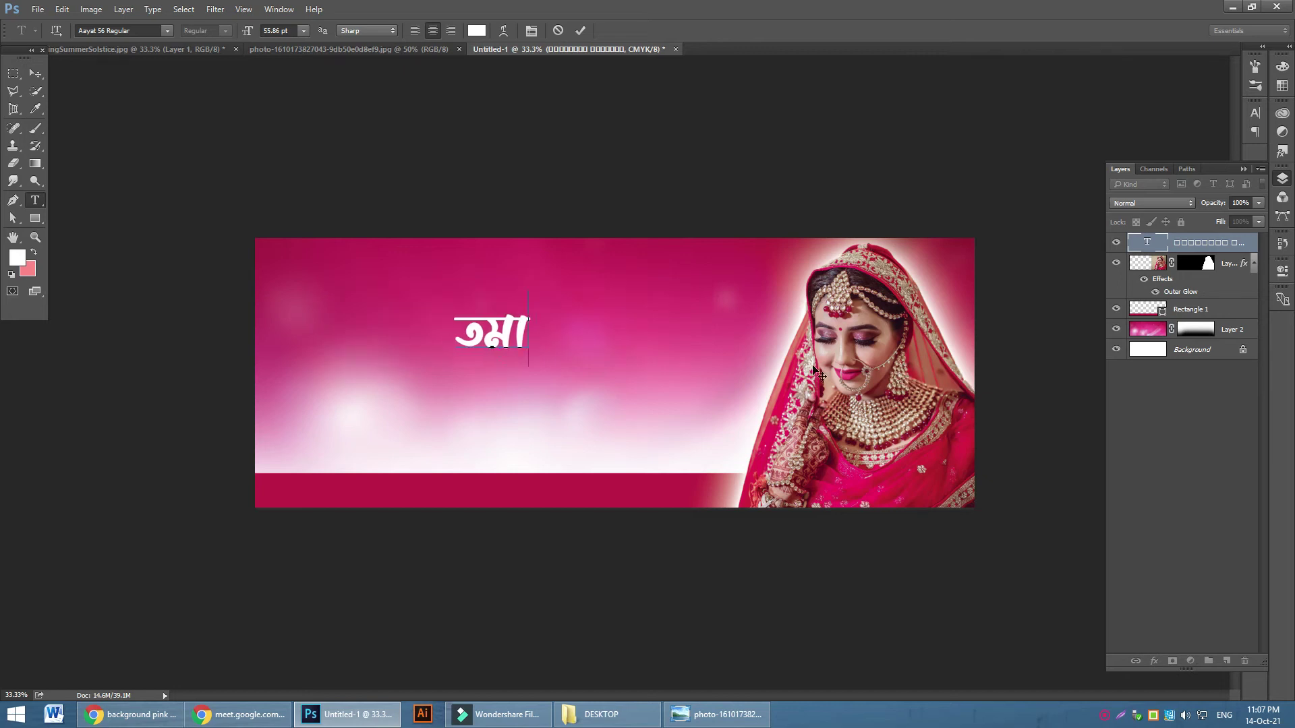
pyautogui.click(35, 73)
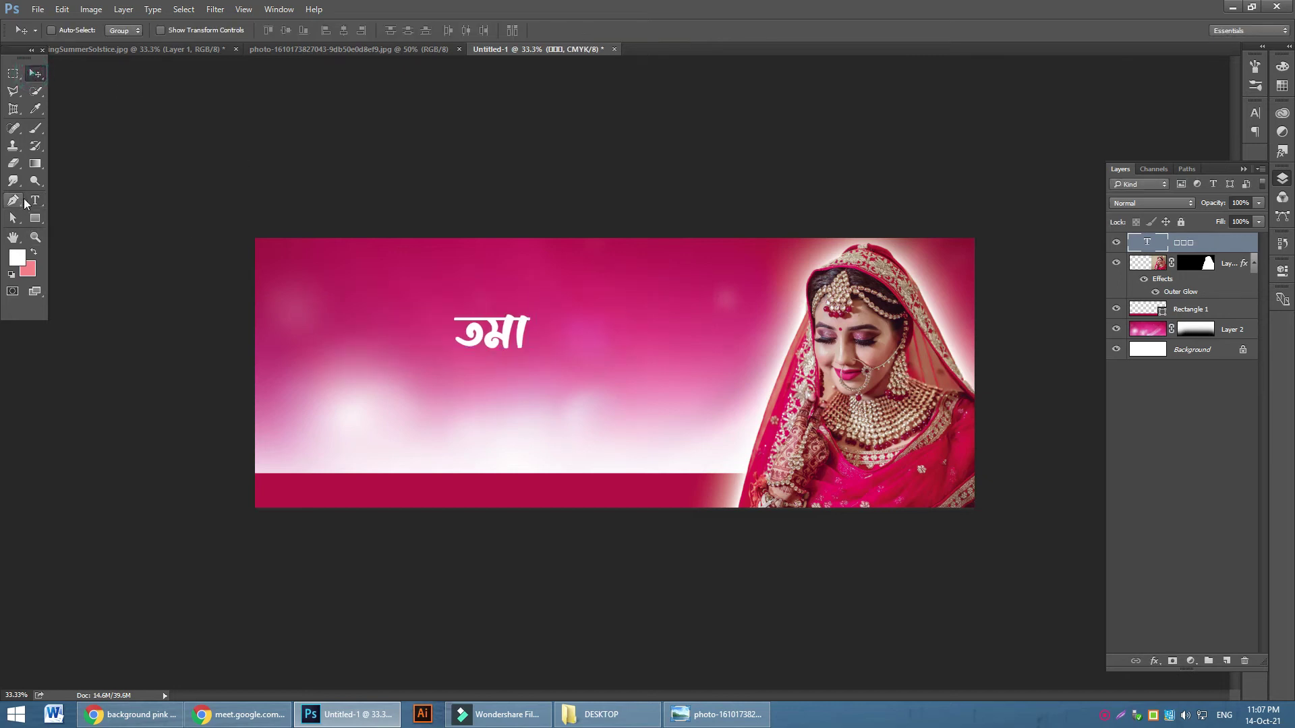
# Paste 'বিউটি পার্লার' as a new text layer and enlarge it beside 'তমা'
pyautogui.click(35, 199)
pyautogui.click(570, 337)
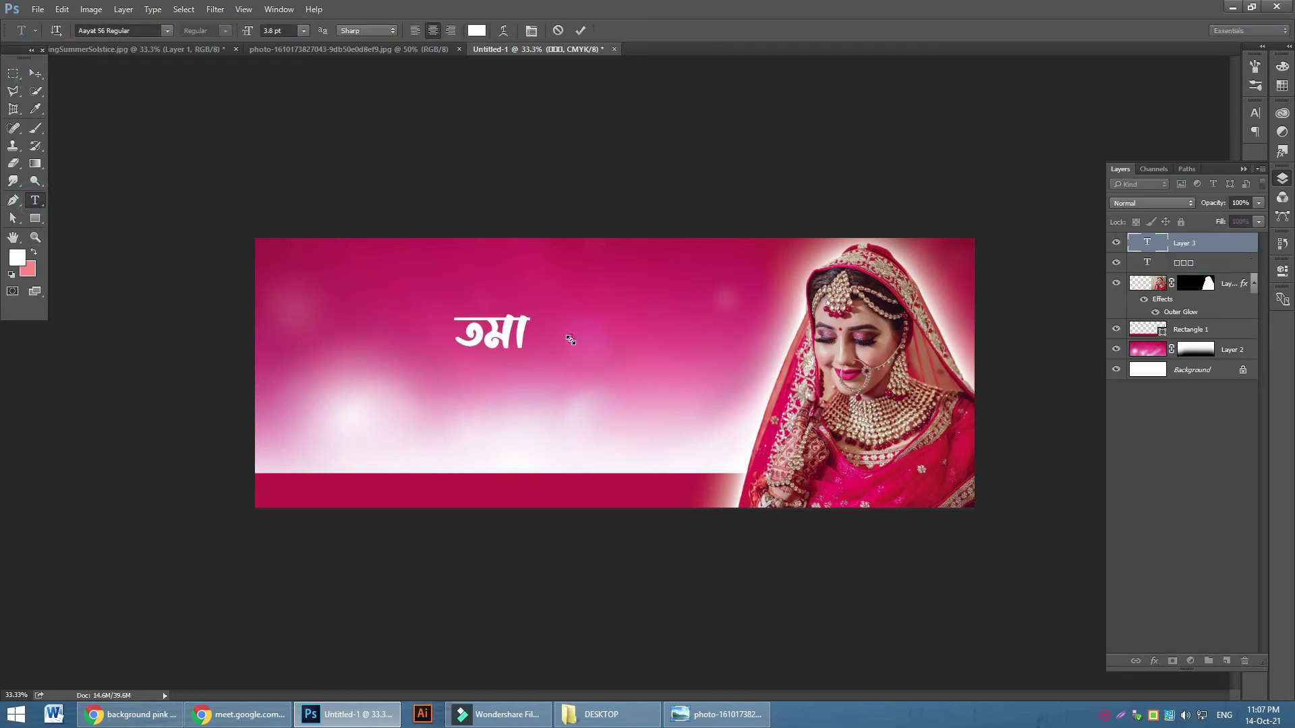
pyautogui.hotkey('ctrl', 'v')
pyautogui.click(36, 73)
pyautogui.hotkey('ctrl', 't')
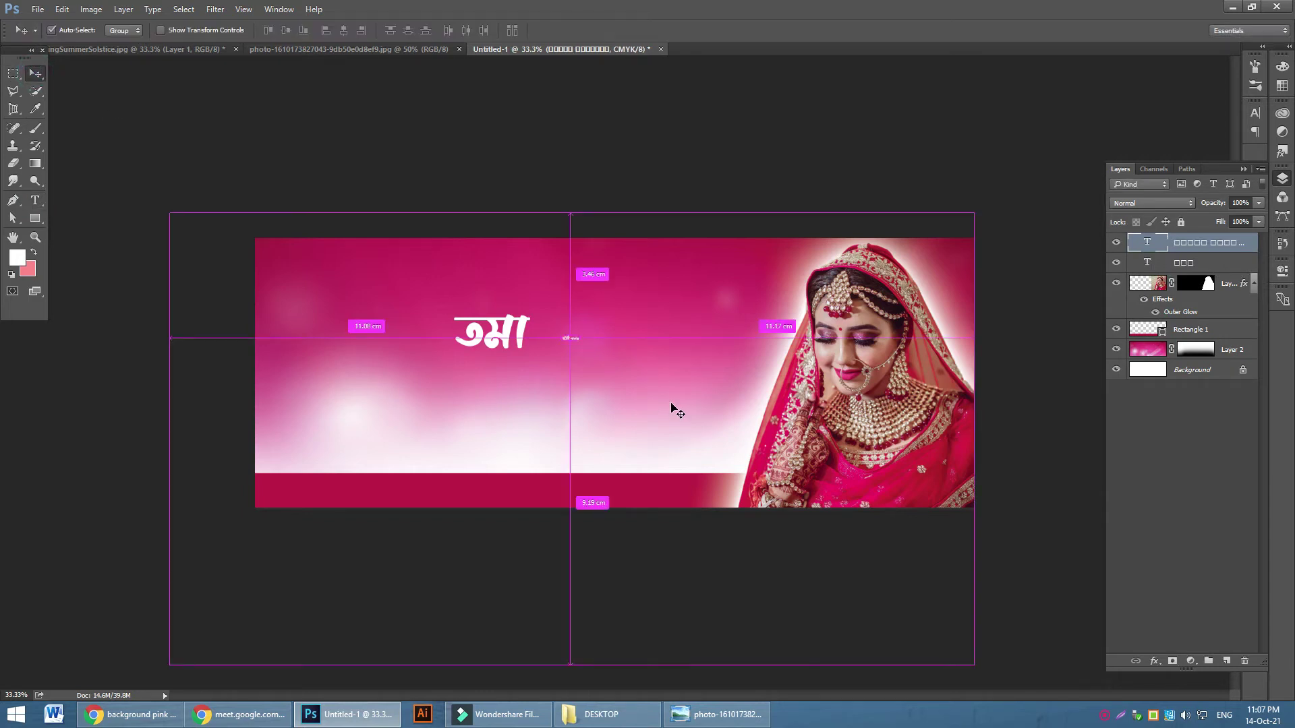
pyautogui.moveTo(581, 347); pyautogui.dragTo(695, 349)
pyautogui.press('Return')
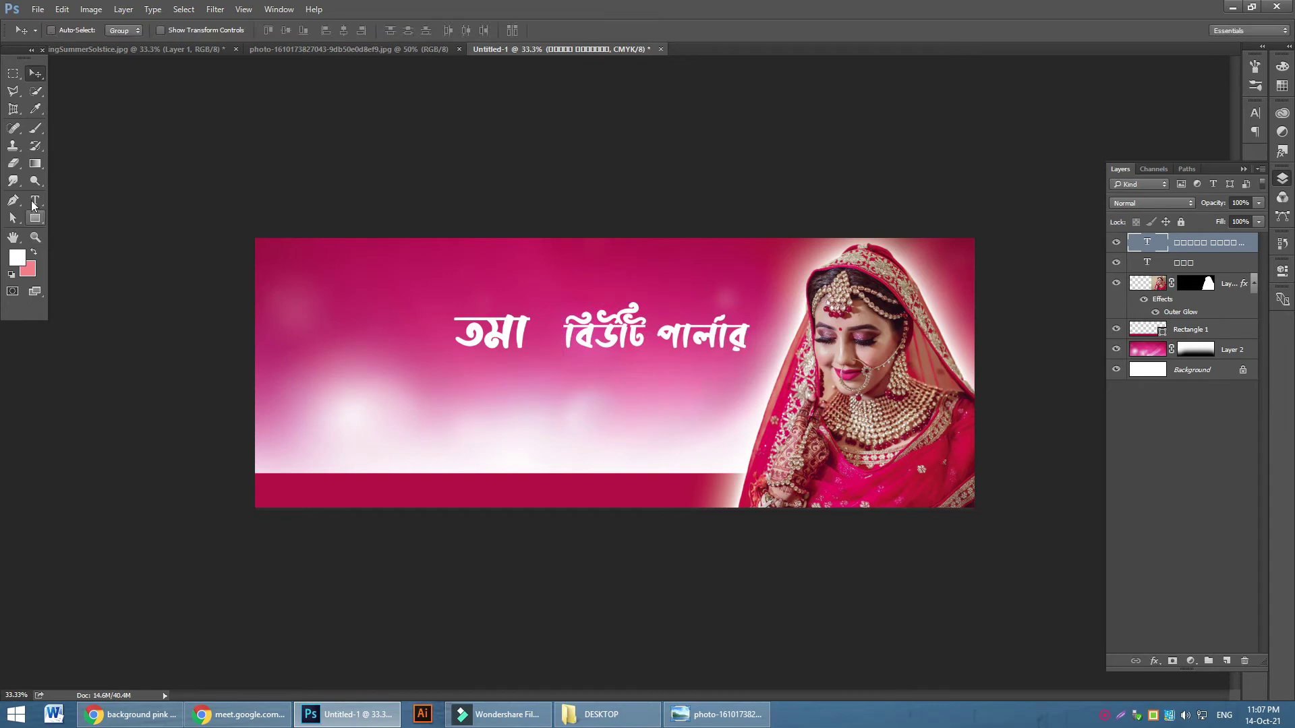
# Set the title's font to Shorif Shishir Unicode
pyautogui.click(35, 201)
pyautogui.click(146, 29)
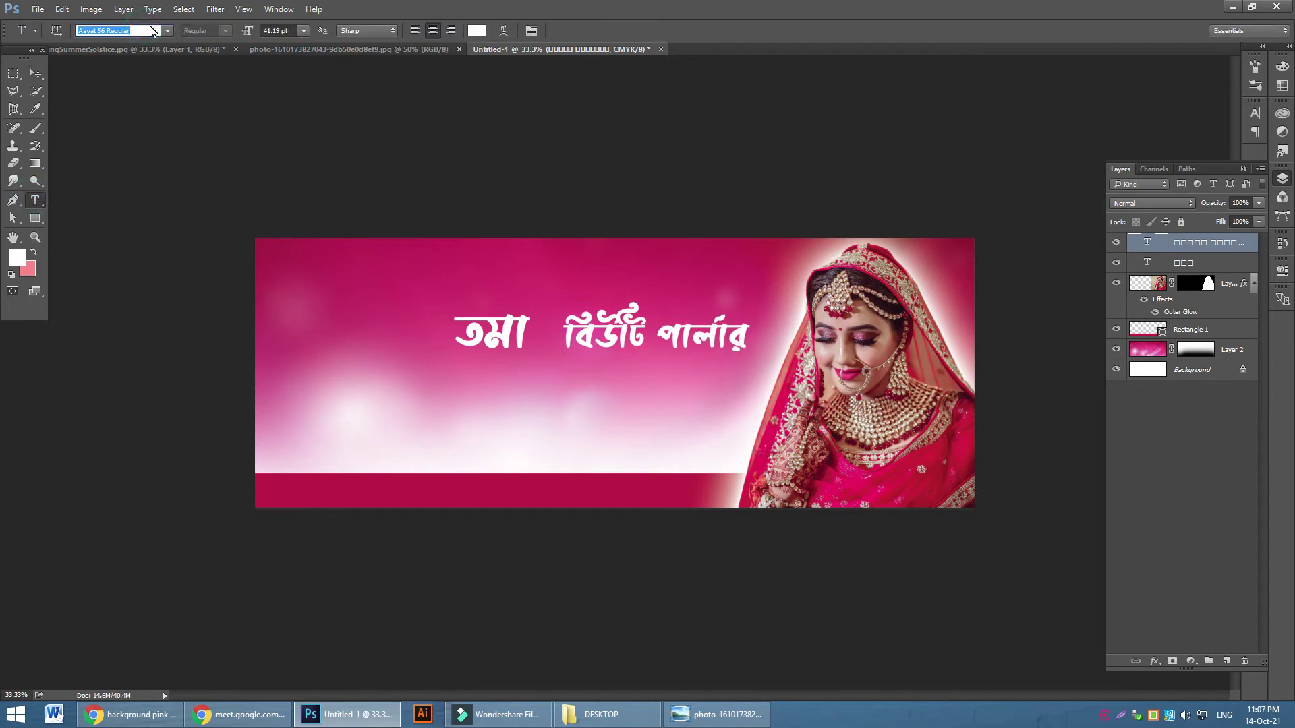
pyautogui.press('BackSpace')
pyautogui.write('shorif sh')
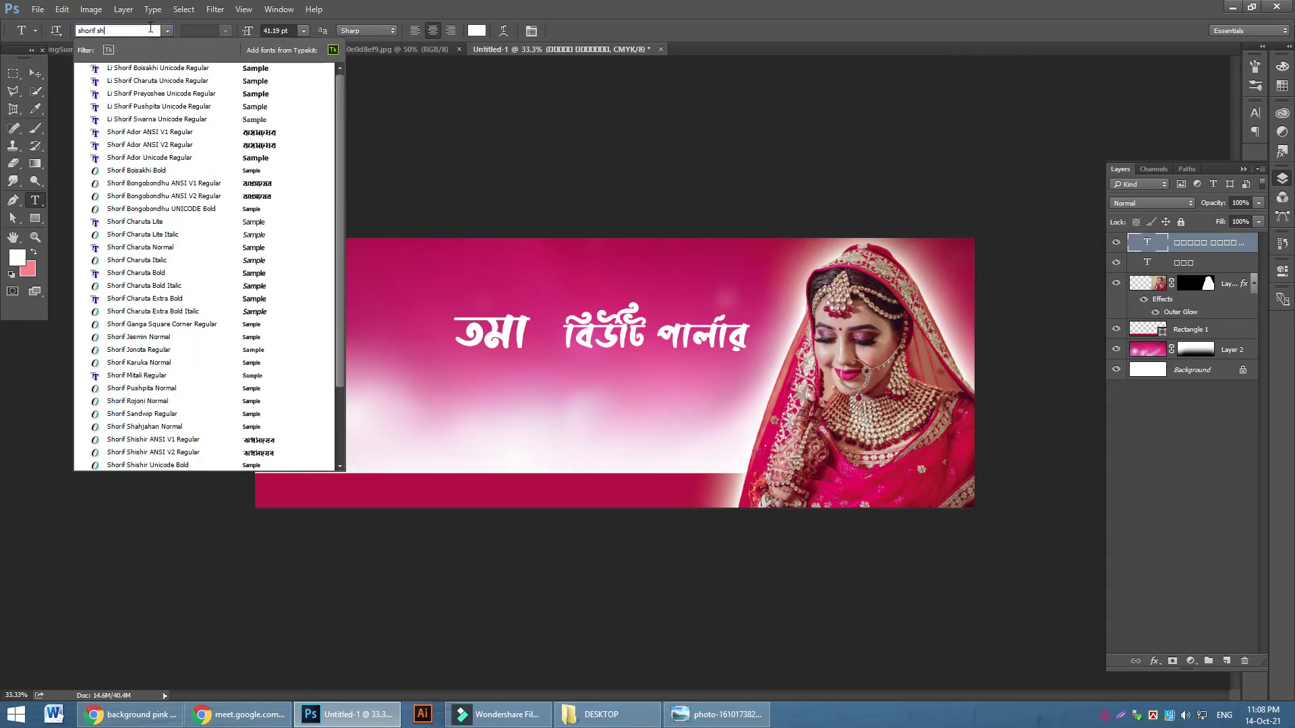
pyautogui.write('ish')
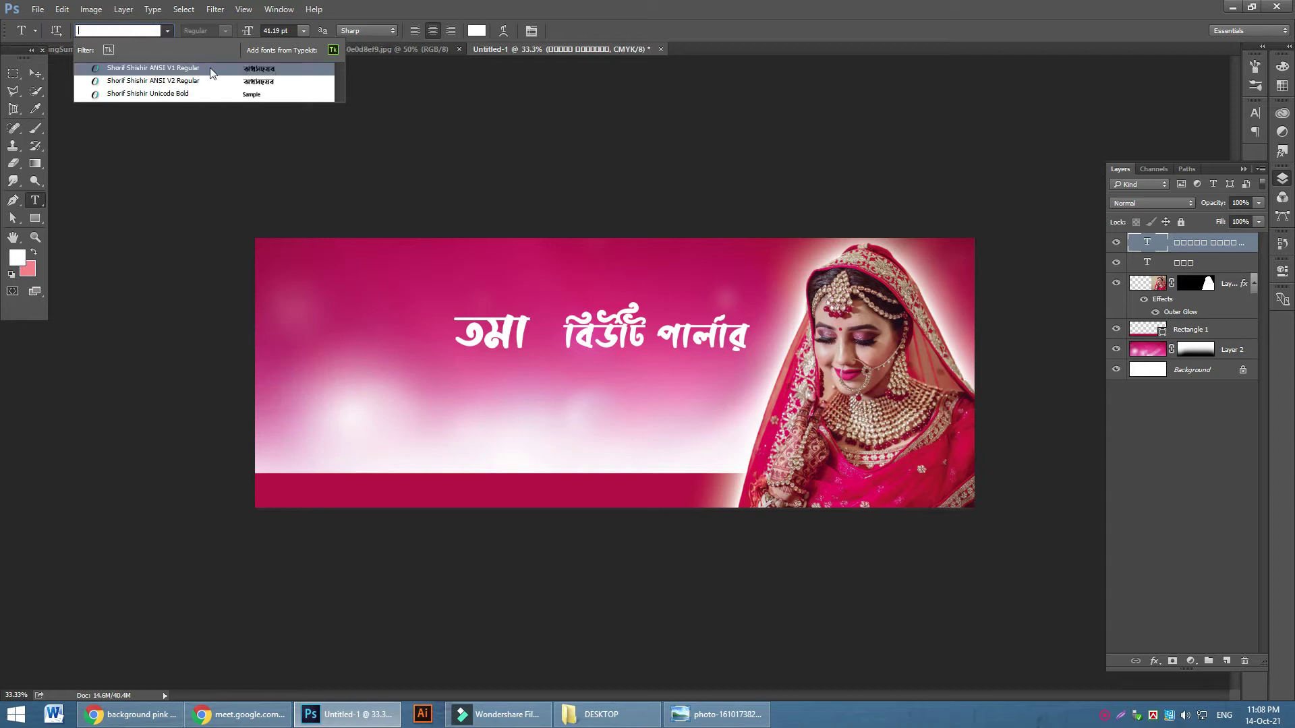
pyautogui.click(225, 95)
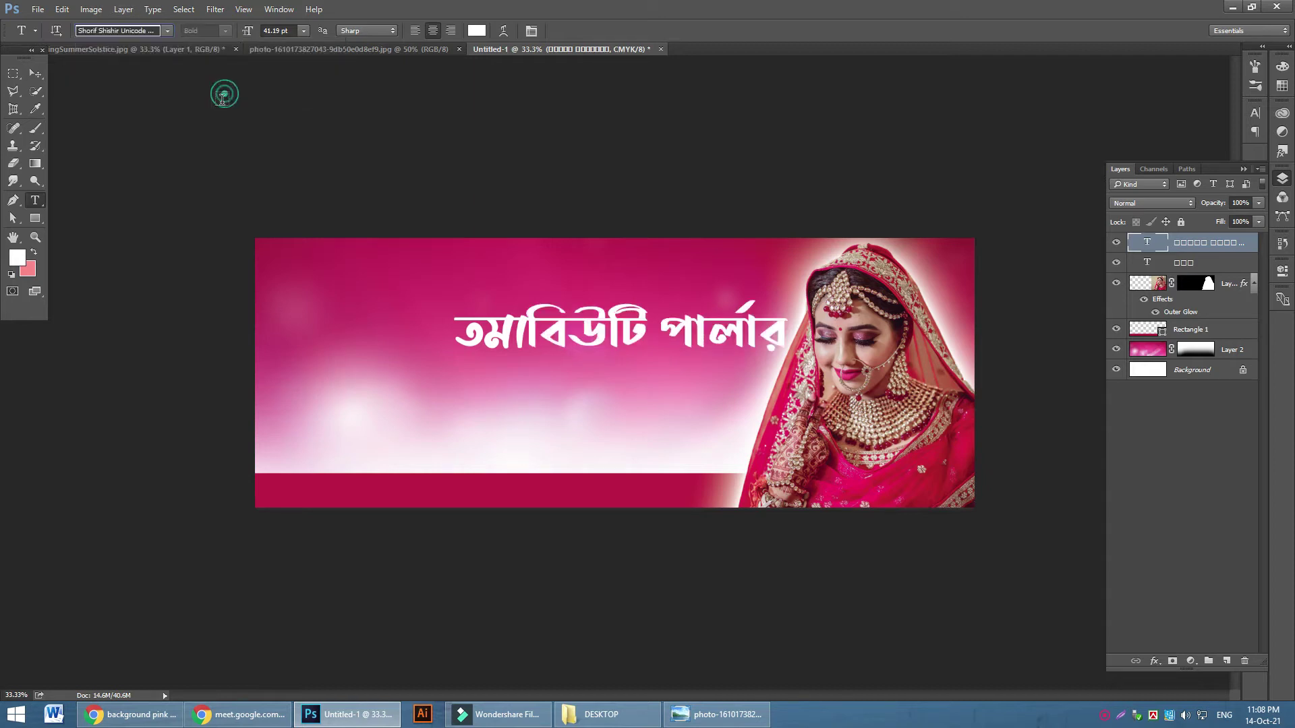
pyautogui.click(35, 73)
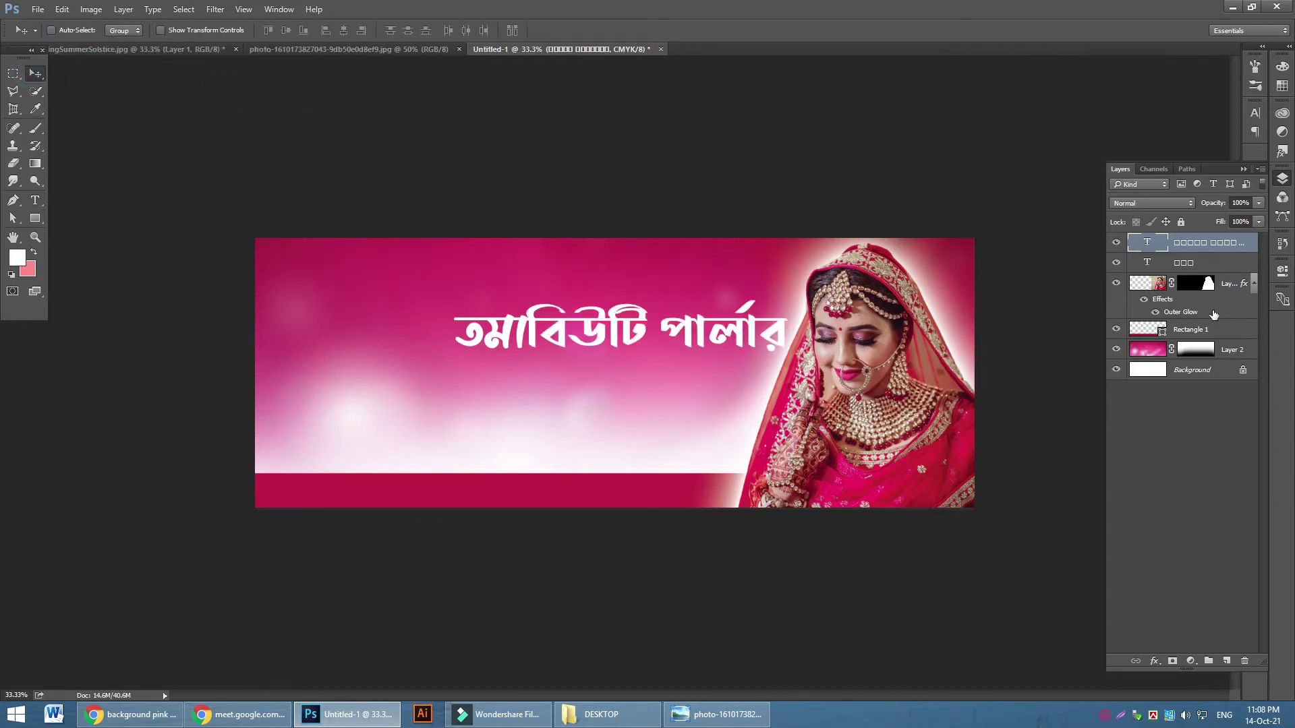
# Move the 'তমা' layer above the other title, shift it left, and enlarge it about 231%
pyautogui.moveTo(1190, 263); pyautogui.dragTo(1154, 285)
pyautogui.hotkey('ctrl', ']')
pyautogui.moveTo(634, 361); pyautogui.dragTo(510, 371)
pyautogui.hotkey('ctrl', 't')
pyautogui.moveTo(410, 375); pyautogui.dragTo(448, 300)
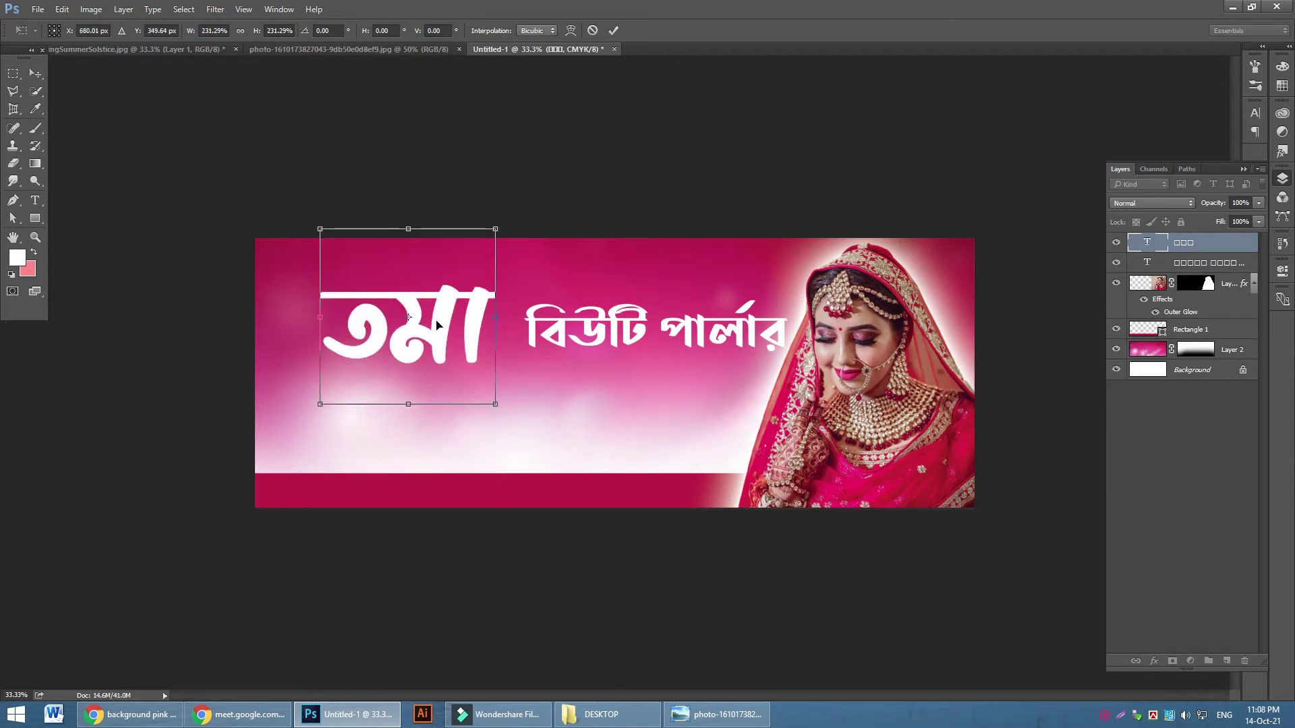
pyautogui.click(613, 30)
# Change the font of 'তমা' to Shorif Jesmin Normal
pyautogui.click(35, 201)
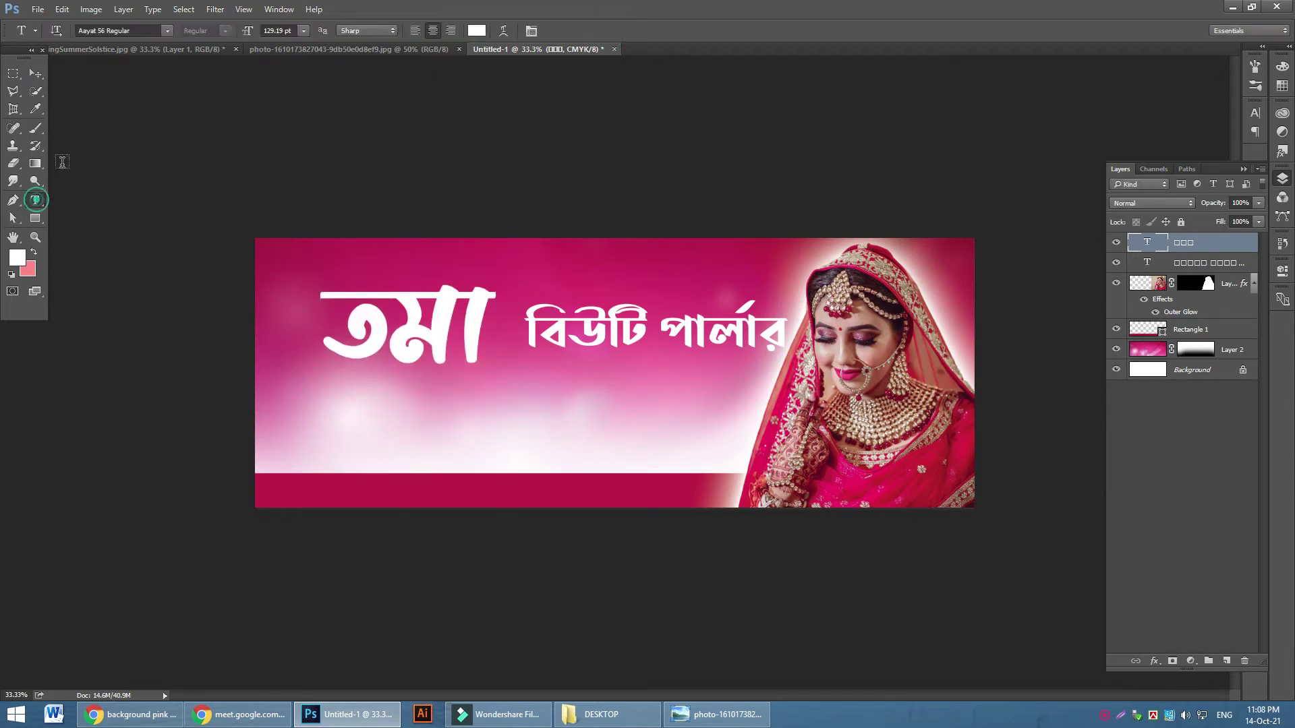
pyautogui.click(139, 31)
pyautogui.write('s')
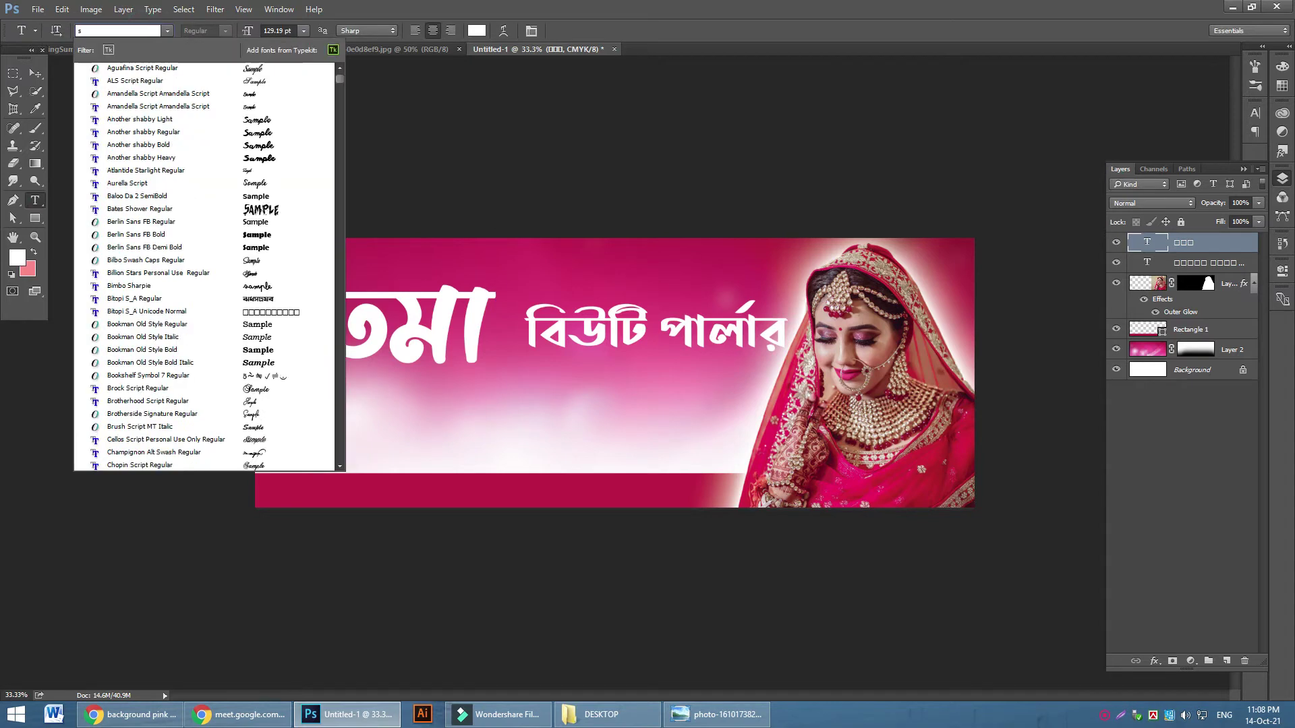
pyautogui.write('horif')
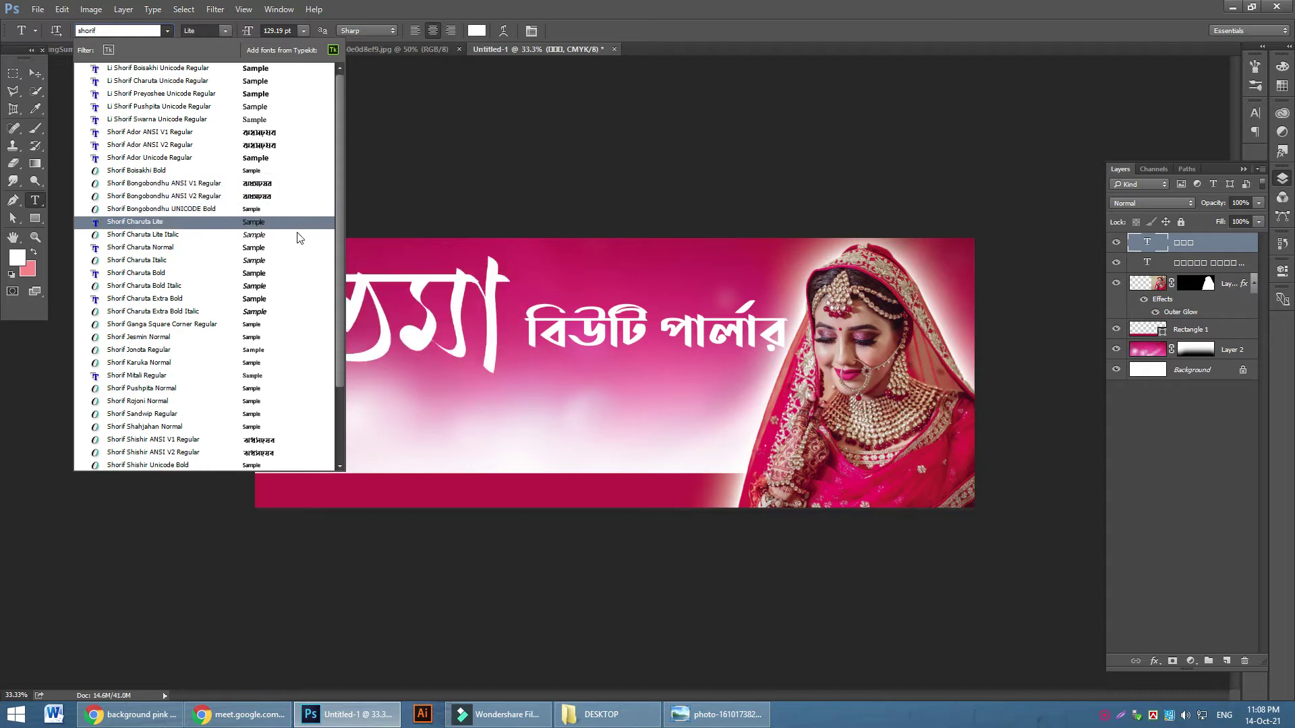
pyautogui.click(265, 336)
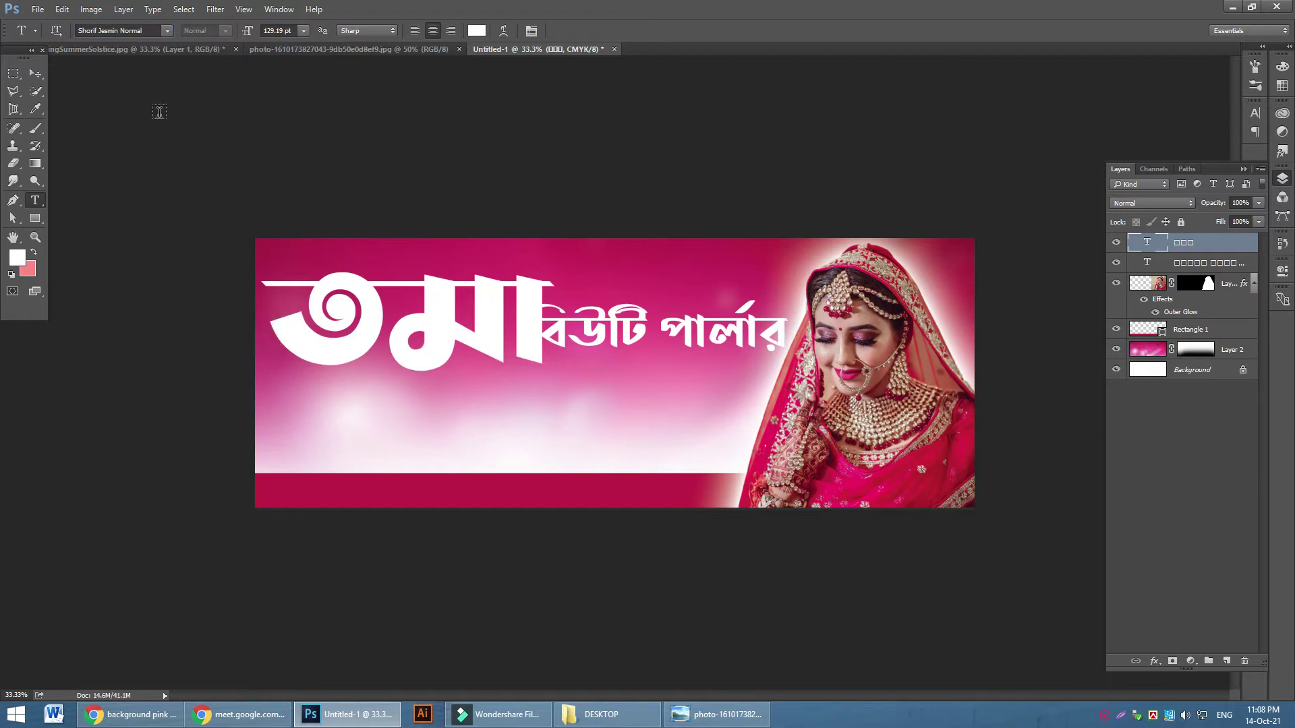
pyautogui.click(33, 74)
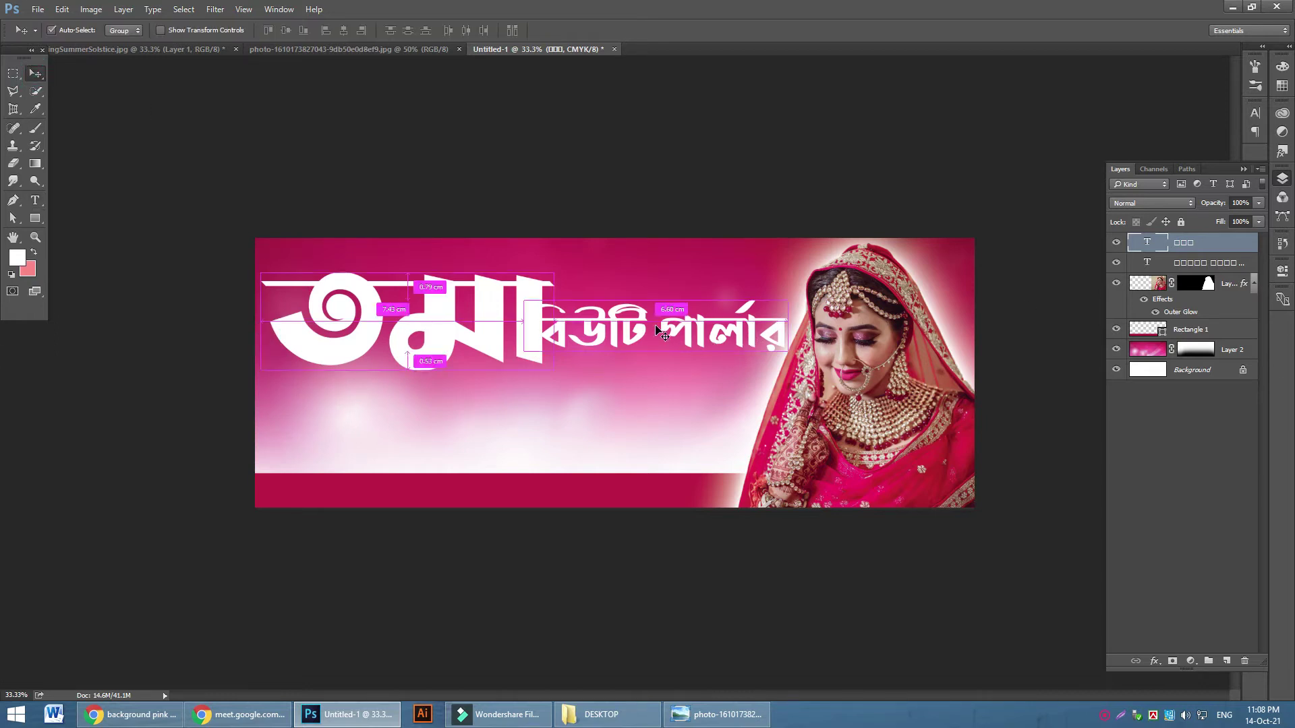
# Scale 'তমা' to about 79.5% with locked proportions and place it beside 'বিউটি পার্লার'
pyautogui.hotkey('ctrl', 't')
pyautogui.moveTo(554, 413); pyautogui.dragTo(496, 377)
pyautogui.click(240, 30)
pyautogui.moveTo(401, 278); pyautogui.dragTo(422, 300)
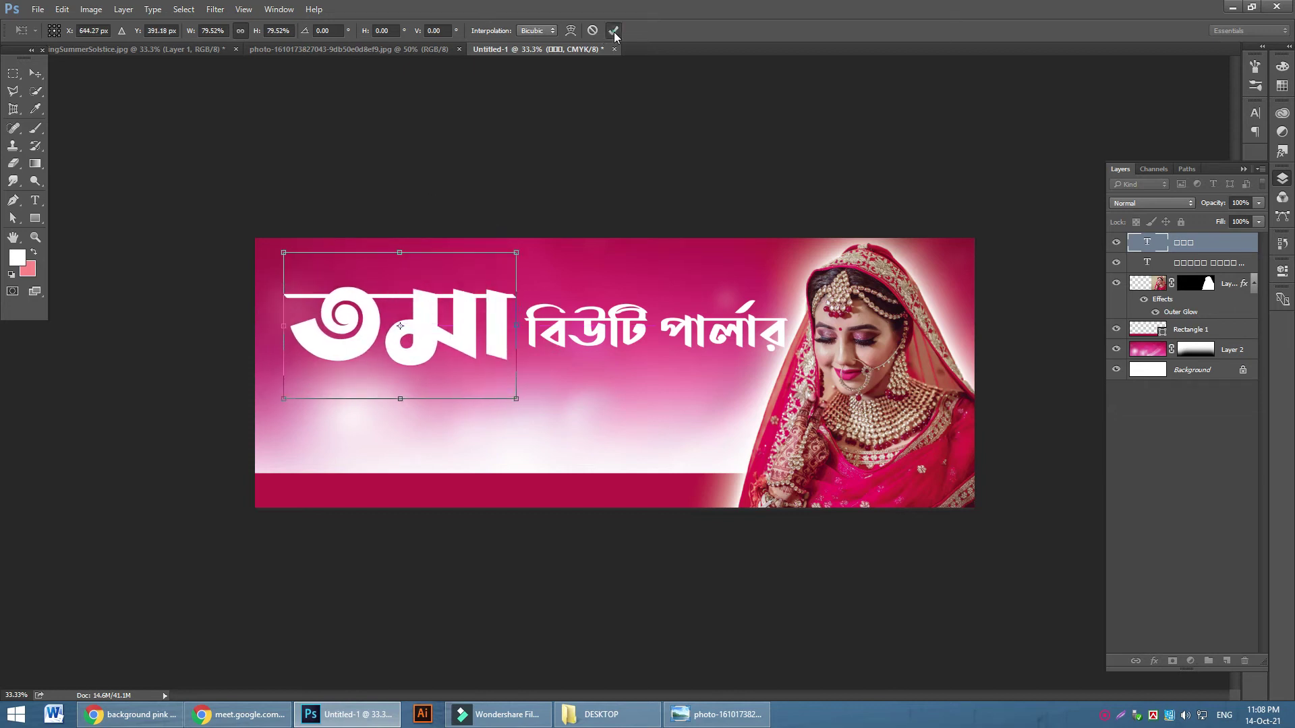
pyautogui.click(613, 31)
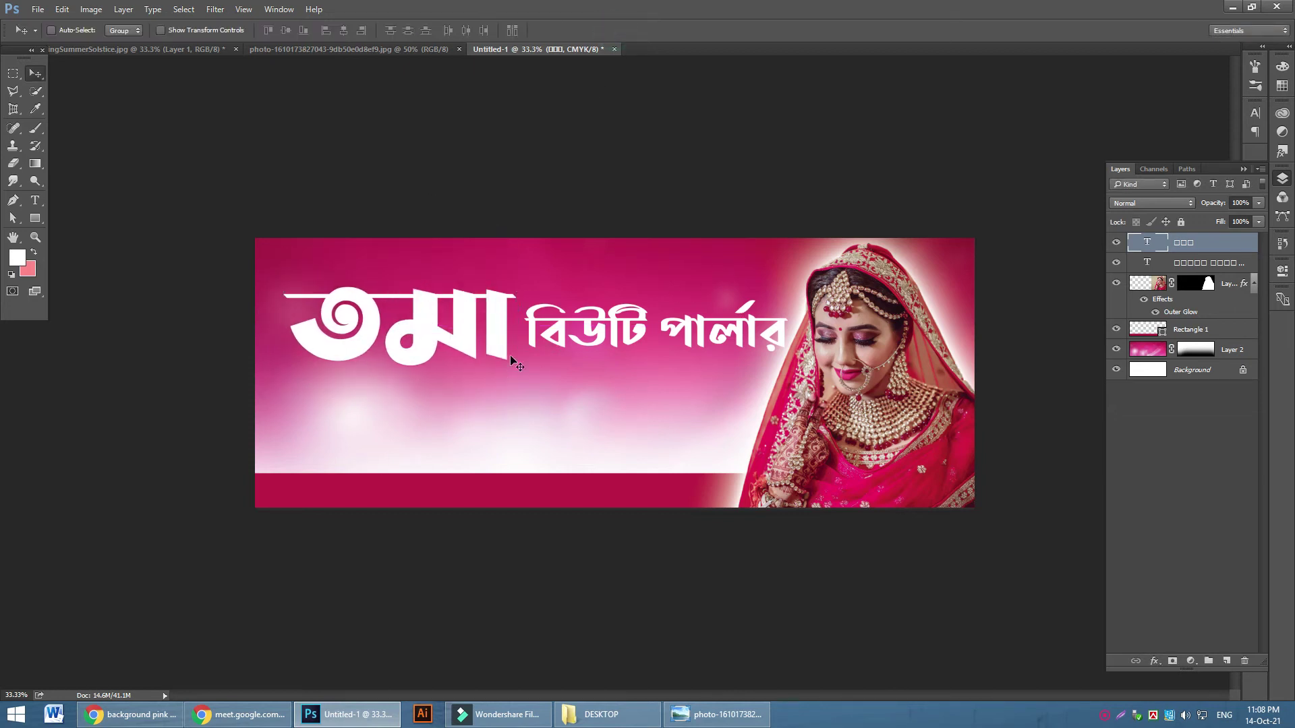
pyautogui.click(419, 717)
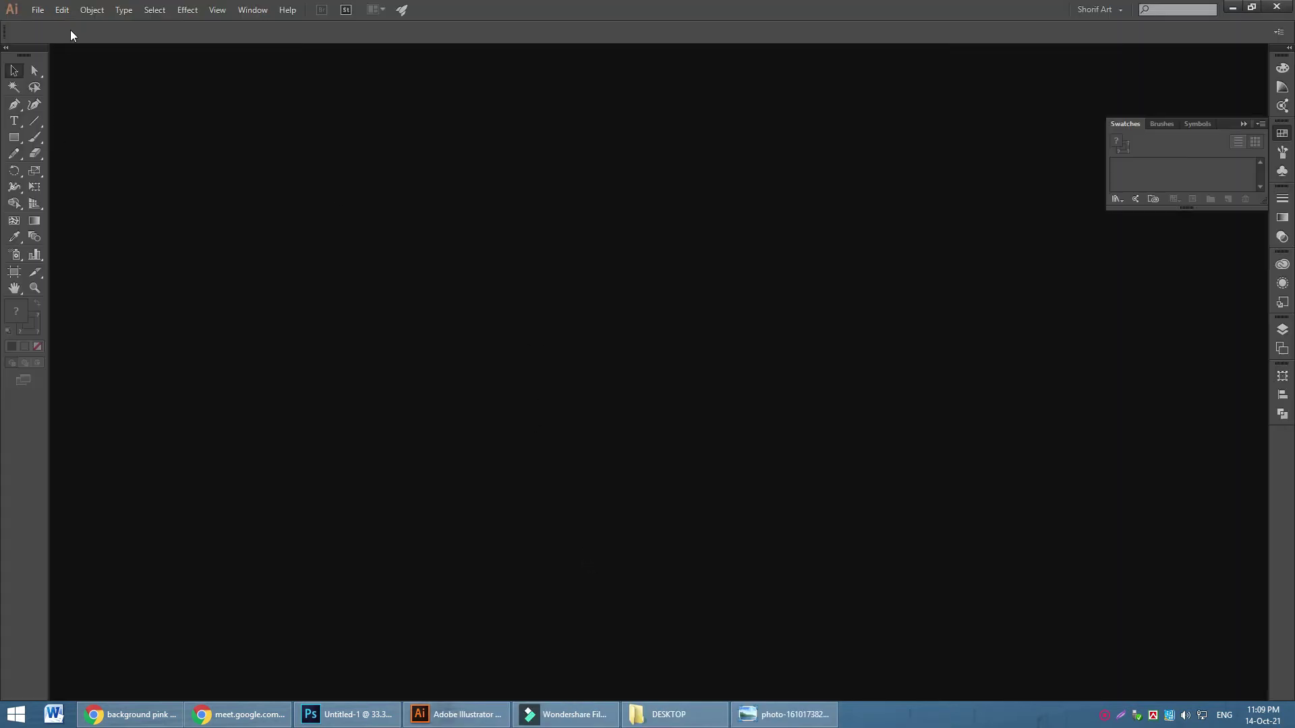
# Create a blank new Illustrator document and try out the Blob Brush
pyautogui.click(38, 9)
pyautogui.click(78, 34)
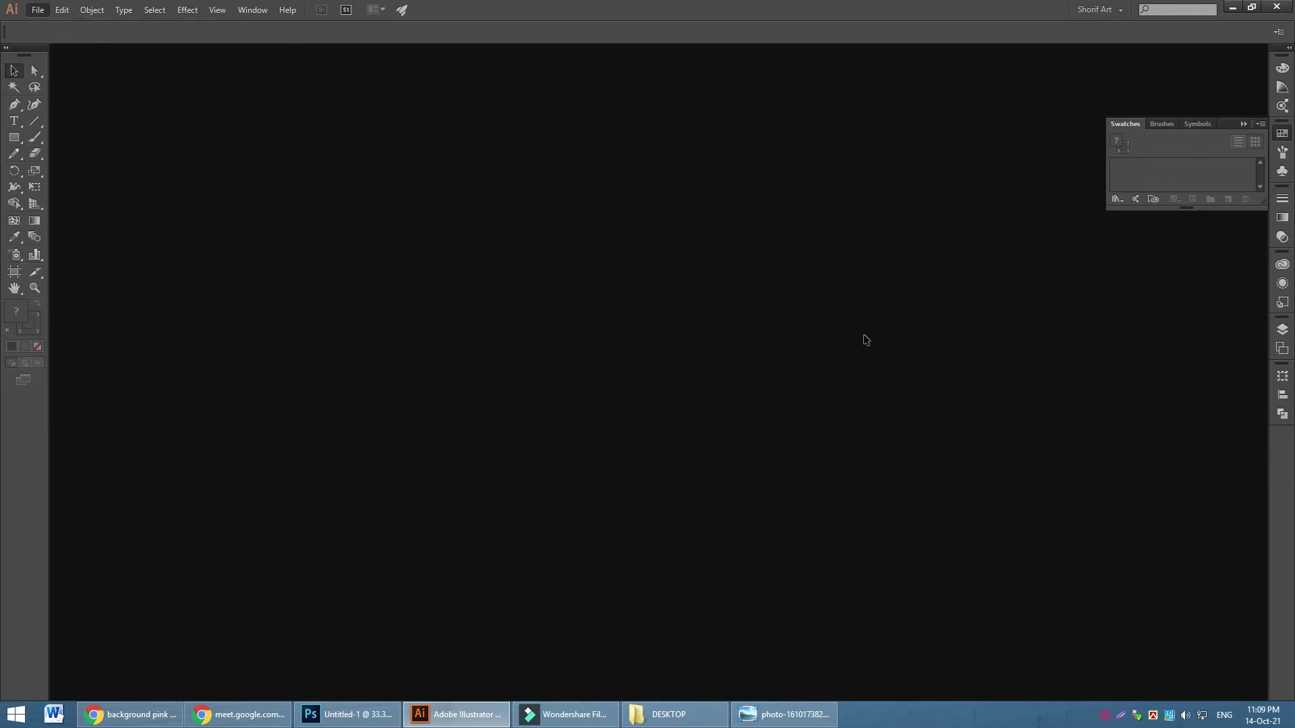
pyautogui.click(558, 413)
pyautogui.moveTo(33, 136); pyautogui.dragTo(86, 154)
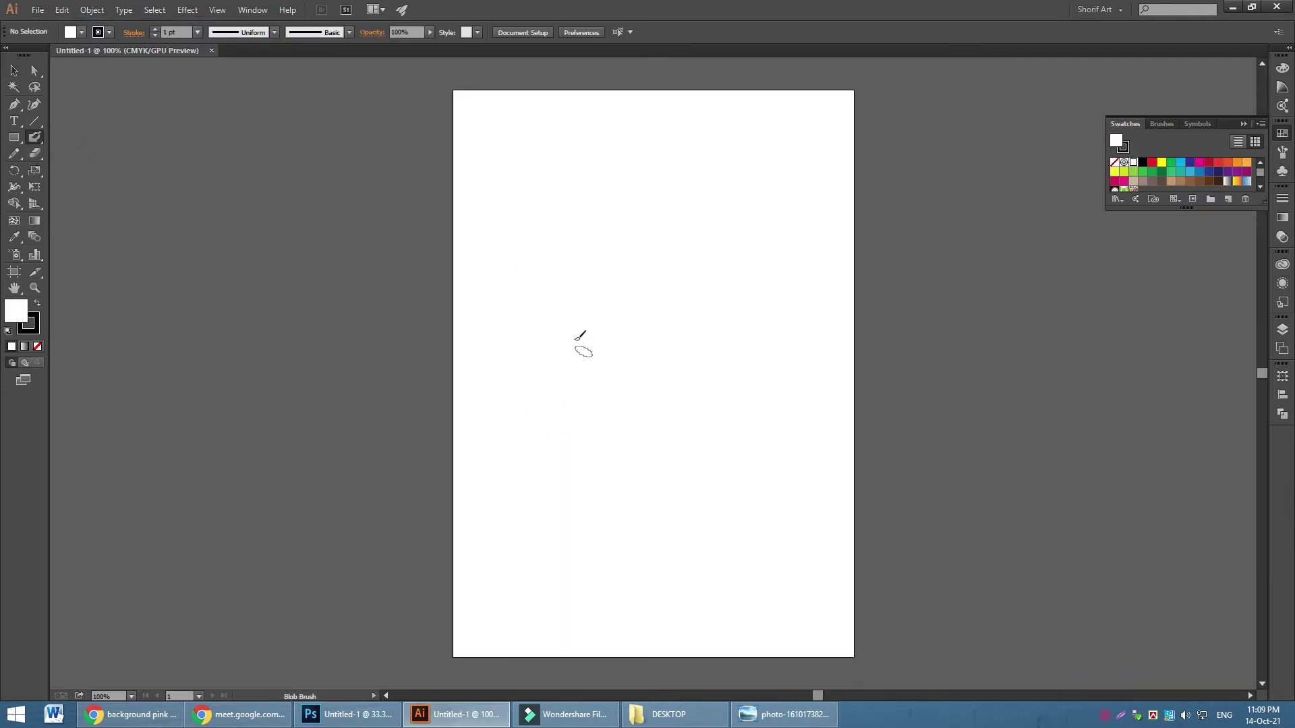
pyautogui.moveTo(575, 310); pyautogui.dragTo(593, 174)
pyautogui.hotkey('ctrl', 'z')
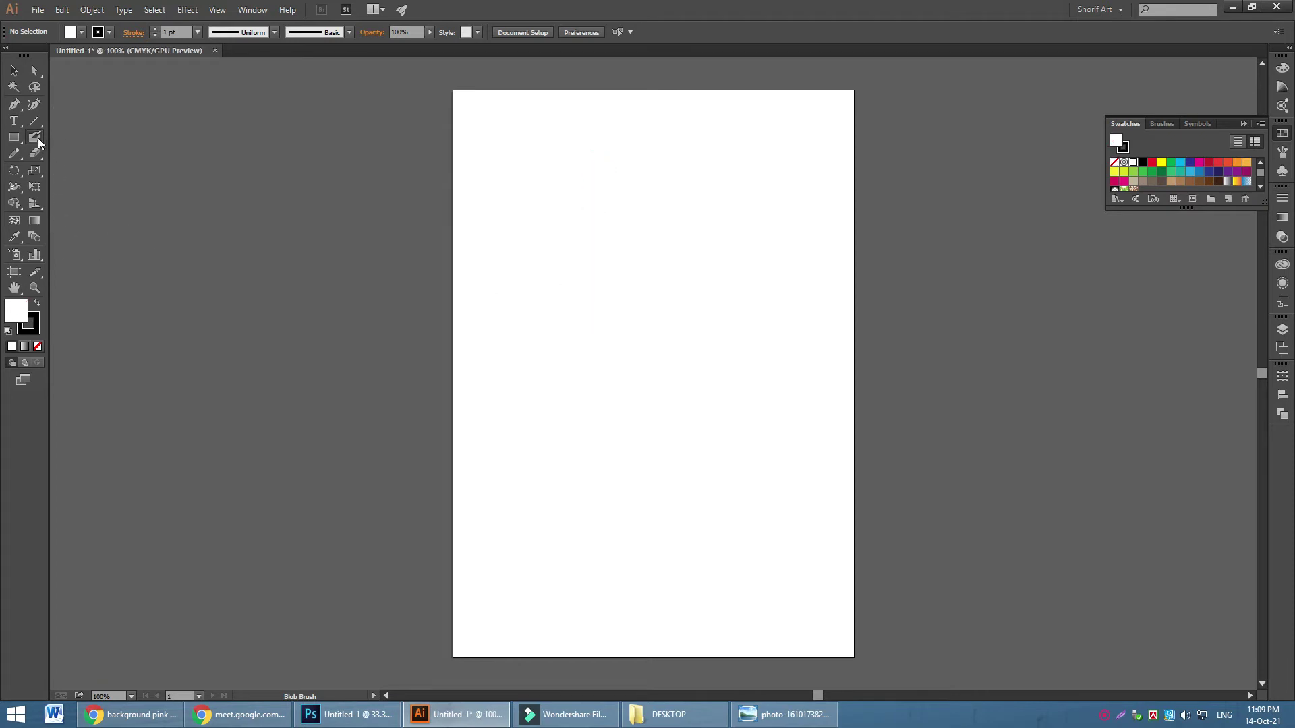
# Set the Blob Brush to 28 pt, -27° angle and 26% roundness, then test it
pyautogui.doubleClick(37, 138)
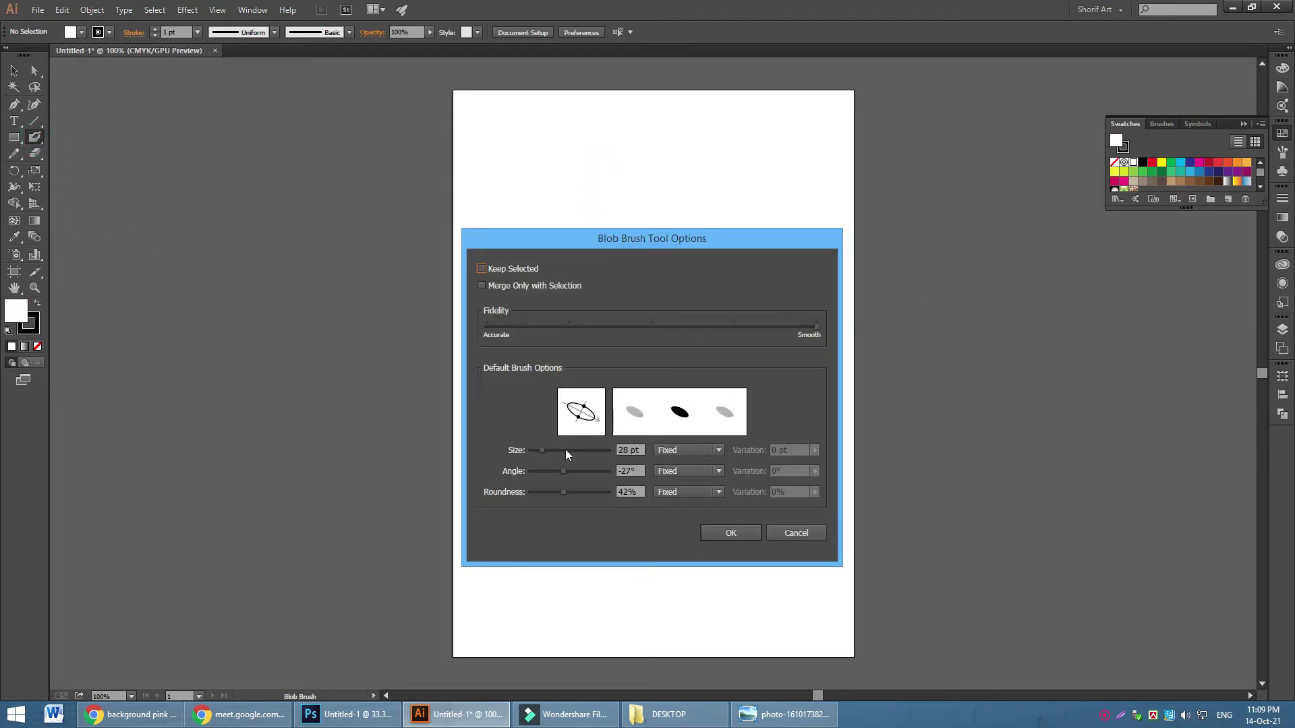
pyautogui.click(565, 492)
pyautogui.moveTo(554, 493); pyautogui.dragTo(551, 491)
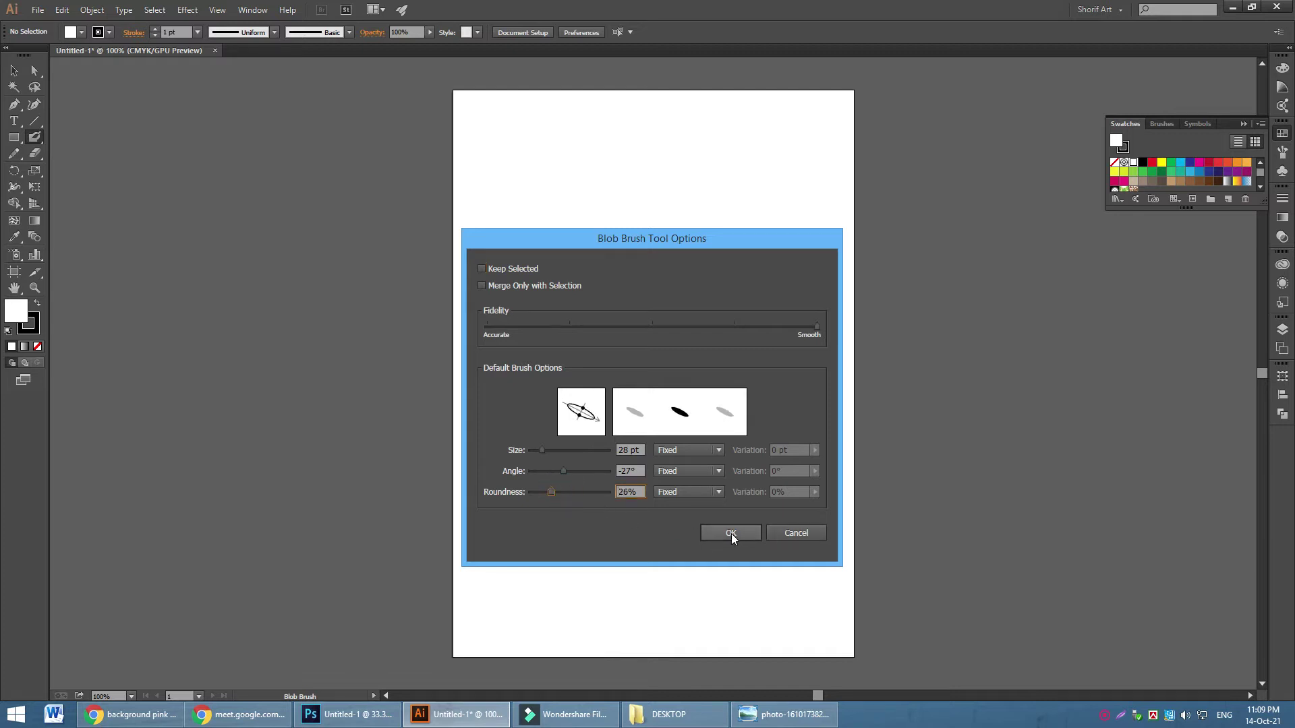
pyautogui.click(731, 533)
pyautogui.moveTo(551, 188); pyautogui.dragTo(570, 182)
pyautogui.hotkey('ctrl', 'z')
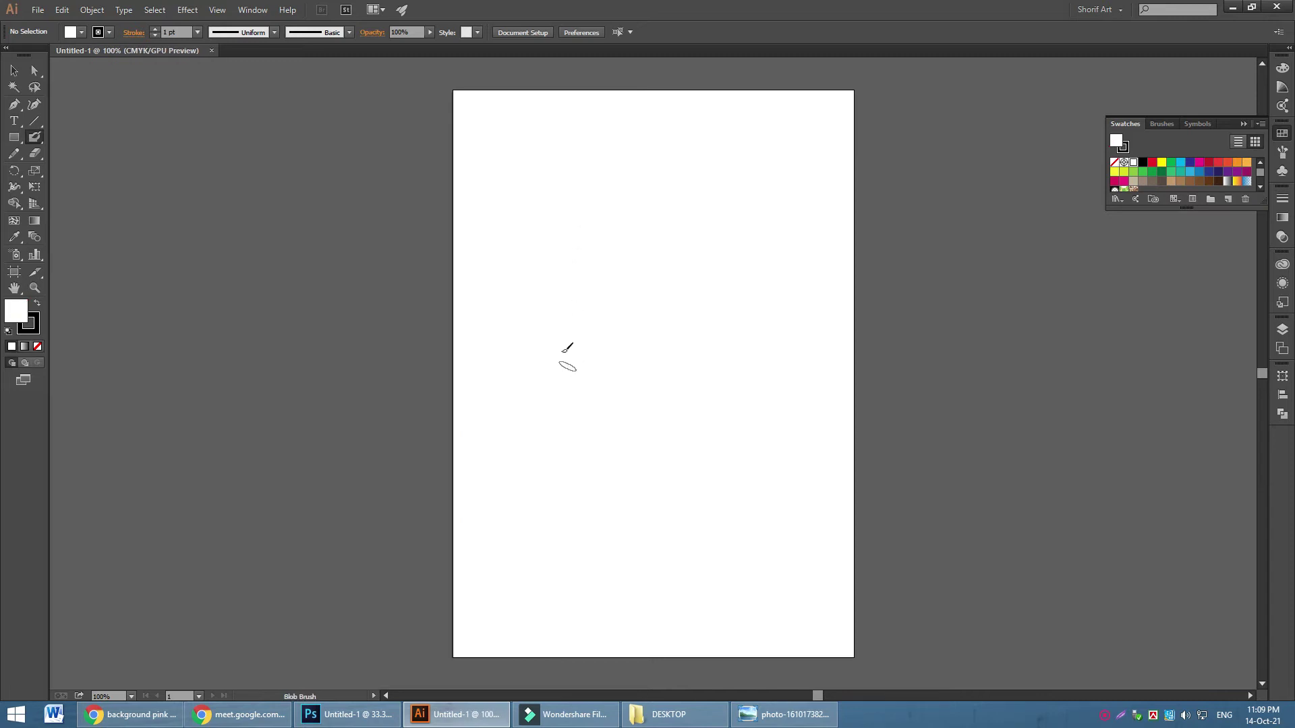
# Zoom to 400% and Blob-Brush the loop and long sweeping tail of ত
pyautogui.press('v')
pyautogui.hotkey('ctrl', '+')
pyautogui.hotkey('ctrl', '+')
pyautogui.hotkey('ctrl', '+')
pyautogui.hotkey('ctrl', '+')
pyautogui.hotkey('shift', 'b')
pyautogui.moveTo(477, 223)
pyautogui.mouseDown()
pyautogui.moveTo(505, 288)
pyautogui.moveTo(397, 327)
pyautogui.moveTo(394, 296)
pyautogui.moveTo(453, 128)
pyautogui.mouseUp()
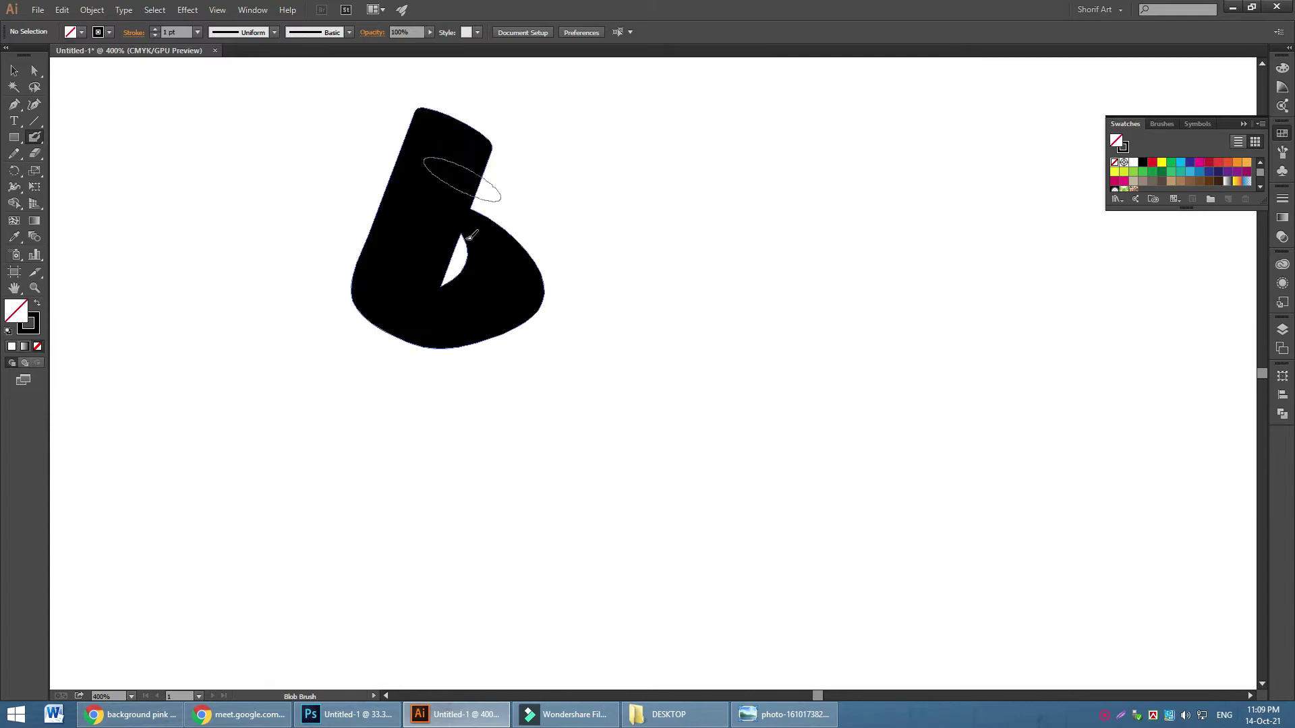
pyautogui.moveTo(470, 266); pyautogui.dragTo(450, 266)
pyautogui.moveTo(459, 127)
pyautogui.mouseDown()
pyautogui.moveTo(640, 232)
pyautogui.moveTo(630, 355)
pyautogui.moveTo(404, 505)
pyautogui.moveTo(213, 317)
pyautogui.moveTo(177, 305)
pyautogui.mouseUp()
# Thicken ত's arms and edges and fill its small white gaps
pyautogui.moveTo(481, 161); pyautogui.dragTo(565, 200)
pyautogui.click(535, 196)
pyautogui.moveTo(611, 248)
pyautogui.mouseDown()
pyautogui.moveTo(594, 362)
pyautogui.moveTo(506, 497)
pyautogui.moveTo(401, 530)
pyautogui.mouseUp()
pyautogui.moveTo(231, 328)
pyautogui.mouseDown()
pyautogui.moveTo(220, 326)
pyautogui.moveTo(290, 418)
pyautogui.moveTo(393, 482)
pyautogui.moveTo(475, 497)
pyautogui.moveTo(246, 353)
pyautogui.moveTo(249, 375)
pyautogui.moveTo(332, 477)
pyautogui.moveTo(405, 532)
pyautogui.moveTo(499, 550)
pyautogui.moveTo(540, 526)
pyautogui.moveTo(540, 497)
pyautogui.mouseUp()
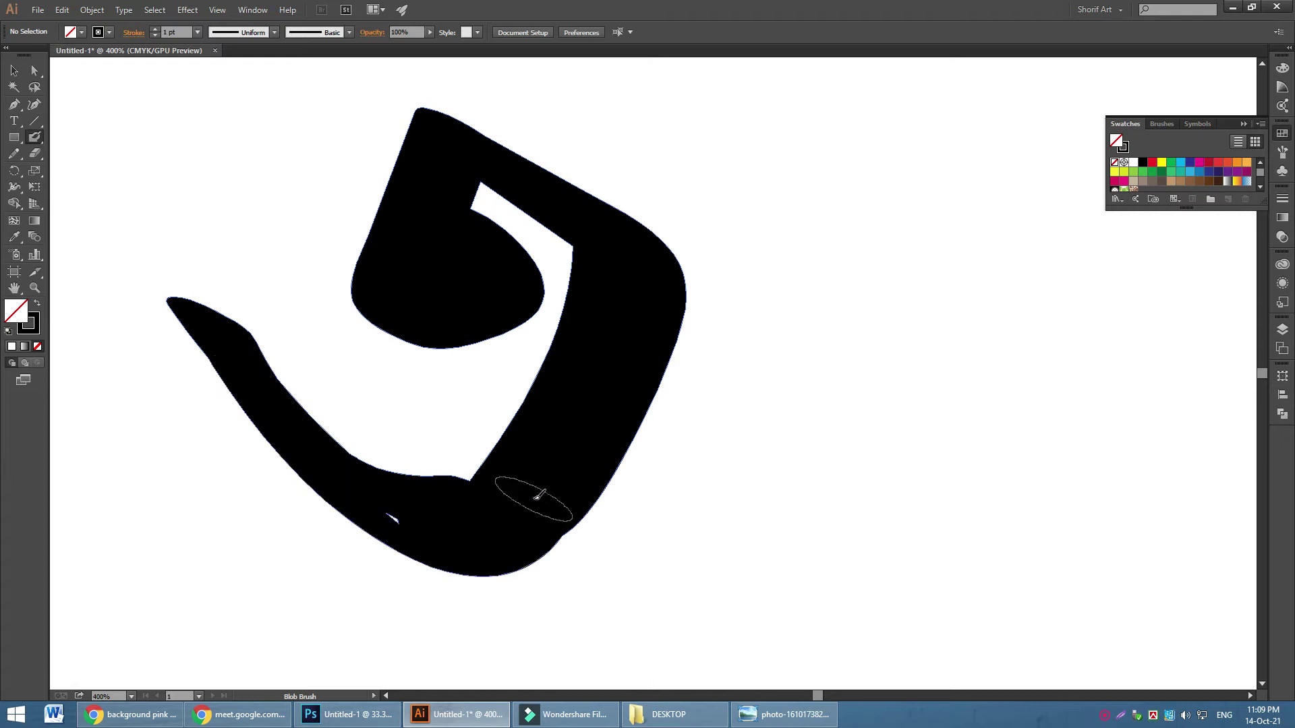
pyautogui.moveTo(404, 520); pyautogui.dragTo(395, 525)
pyautogui.moveTo(615, 256); pyautogui.dragTo(602, 346)
pyautogui.moveTo(561, 412)
pyautogui.mouseDown()
pyautogui.moveTo(495, 488)
pyautogui.moveTo(465, 499)
pyautogui.mouseUp()
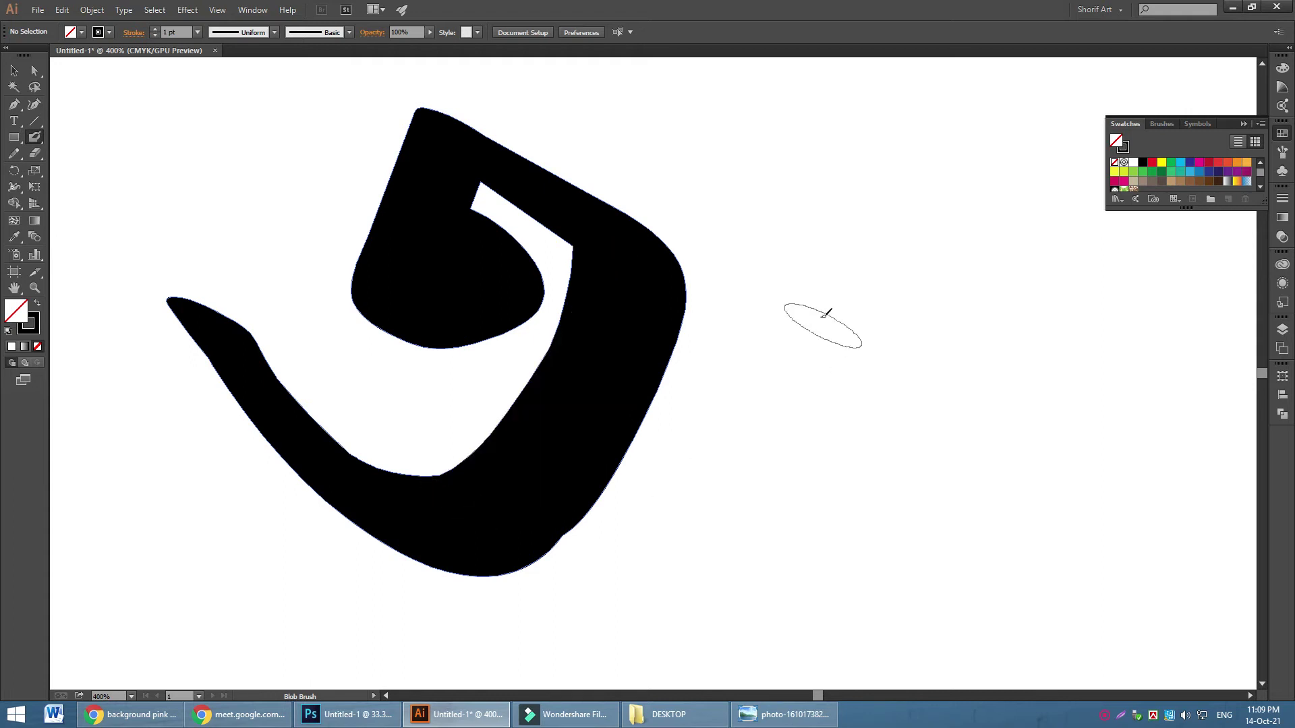
# Paint ম beside ত: its rounded body, right stem and a widened crossbar
pyautogui.scroll(2, 823, 398)
pyautogui.scroll(-2, 823, 399)
pyautogui.hscroll(3, 674, 270)
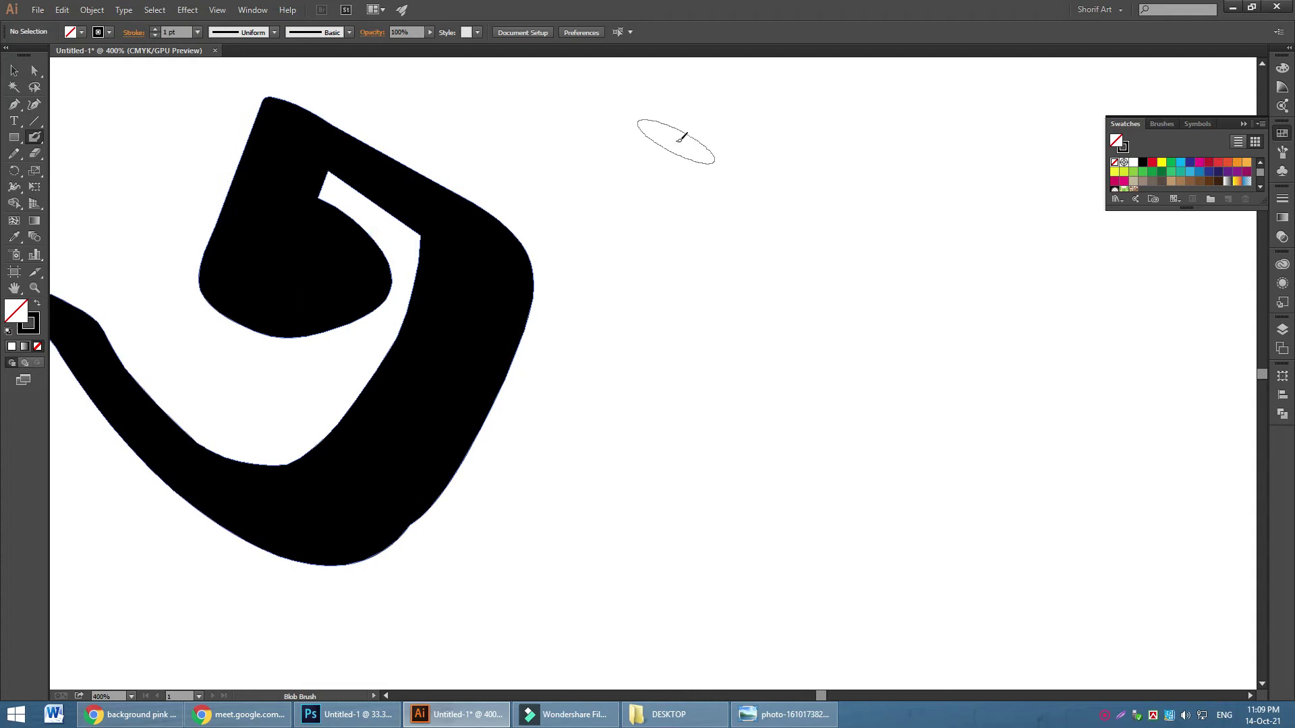
pyautogui.moveTo(678, 108)
pyautogui.mouseDown()
pyautogui.moveTo(645, 162)
pyautogui.moveTo(700, 300)
pyautogui.moveTo(701, 462)
pyautogui.moveTo(644, 533)
pyautogui.moveTo(590, 542)
pyautogui.moveTo(568, 522)
pyautogui.moveTo(588, 329)
pyautogui.moveTo(703, 366)
pyautogui.moveTo(590, 520)
pyautogui.mouseUp()
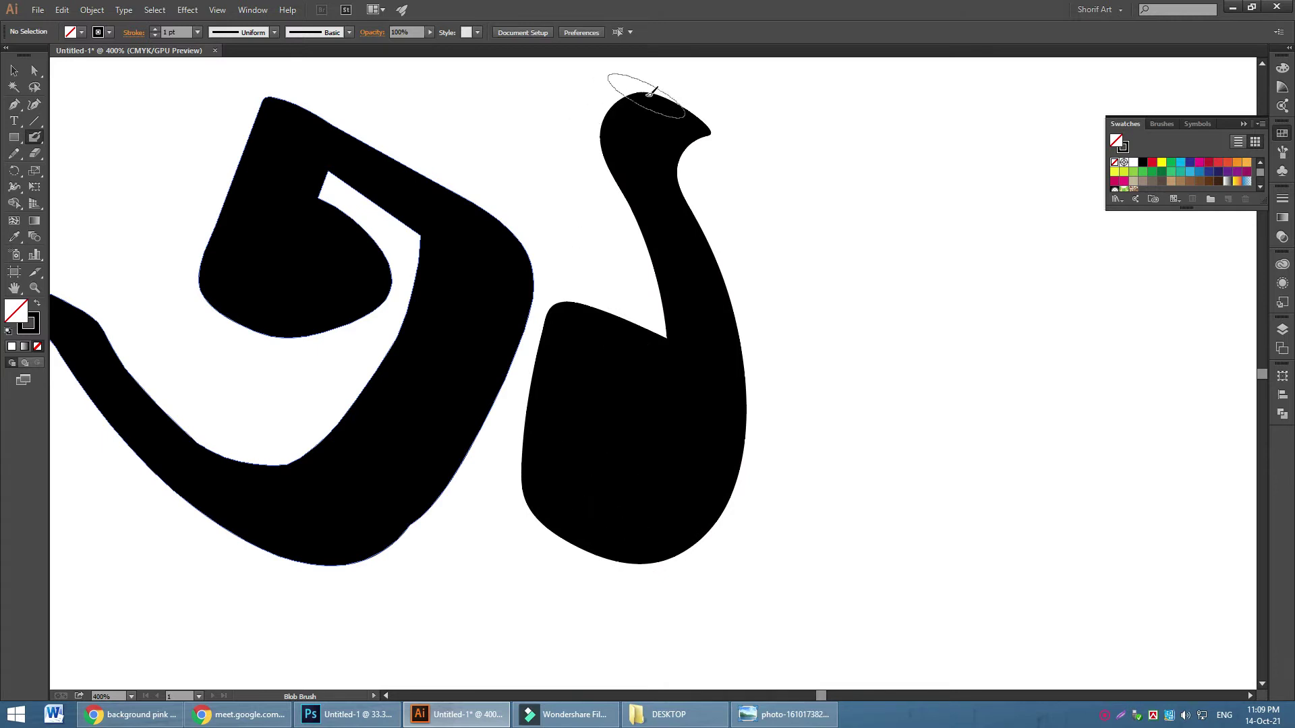
pyautogui.moveTo(654, 105)
pyautogui.mouseDown()
pyautogui.moveTo(614, 145)
pyautogui.moveTo(691, 349)
pyautogui.moveTo(965, 506)
pyautogui.mouseUp()
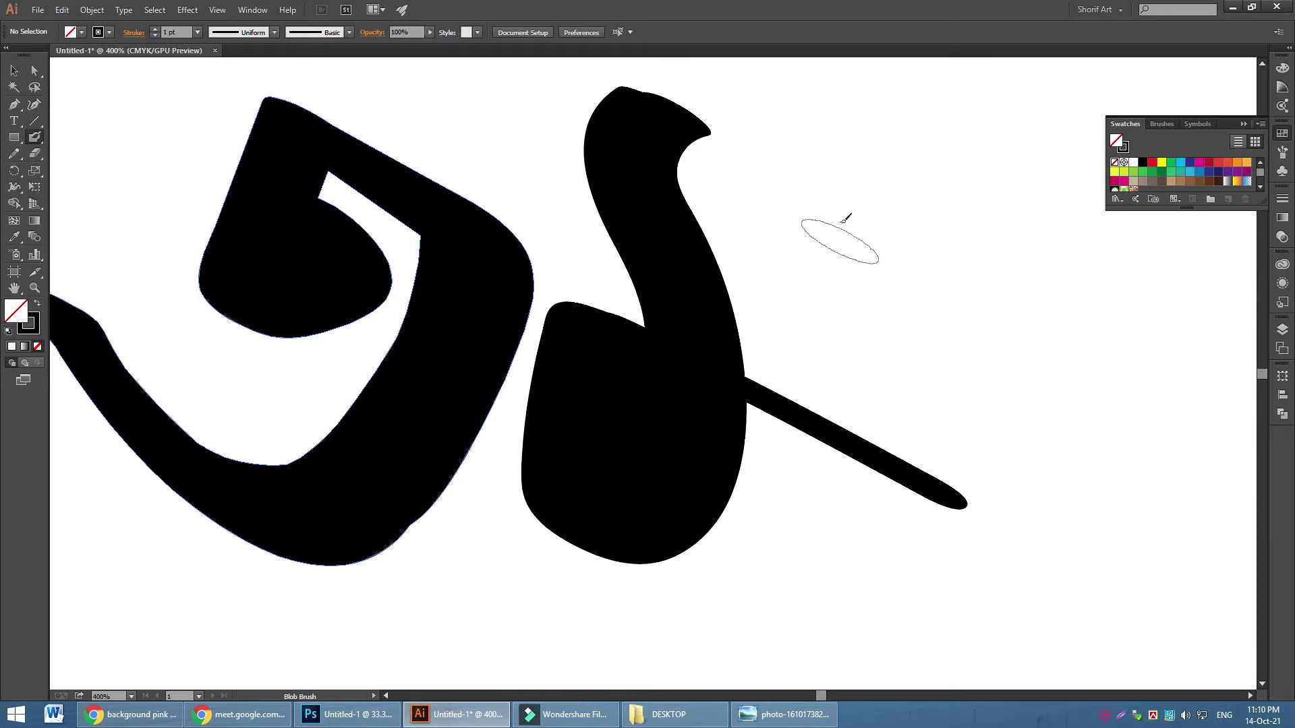
pyautogui.moveTo(870, 141); pyautogui.dragTo(866, 431)
pyautogui.moveTo(916, 137)
pyautogui.mouseDown()
pyautogui.moveTo(919, 425)
pyautogui.moveTo(946, 561)
pyautogui.moveTo(901, 564)
pyautogui.moveTo(876, 411)
pyautogui.mouseUp()
pyautogui.moveTo(747, 397)
pyautogui.mouseDown()
pyautogui.moveTo(731, 398)
pyautogui.moveTo(887, 474)
pyautogui.mouseUp()
pyautogui.moveTo(702, 388)
pyautogui.mouseDown()
pyautogui.moveTo(965, 520)
pyautogui.moveTo(973, 546)
pyautogui.moveTo(945, 556)
pyautogui.mouseUp()
# Zoom out to the whole artboard, thicken the tall া bar, and curve a hook up-right
pyautogui.hotkey('ctrl', '0')
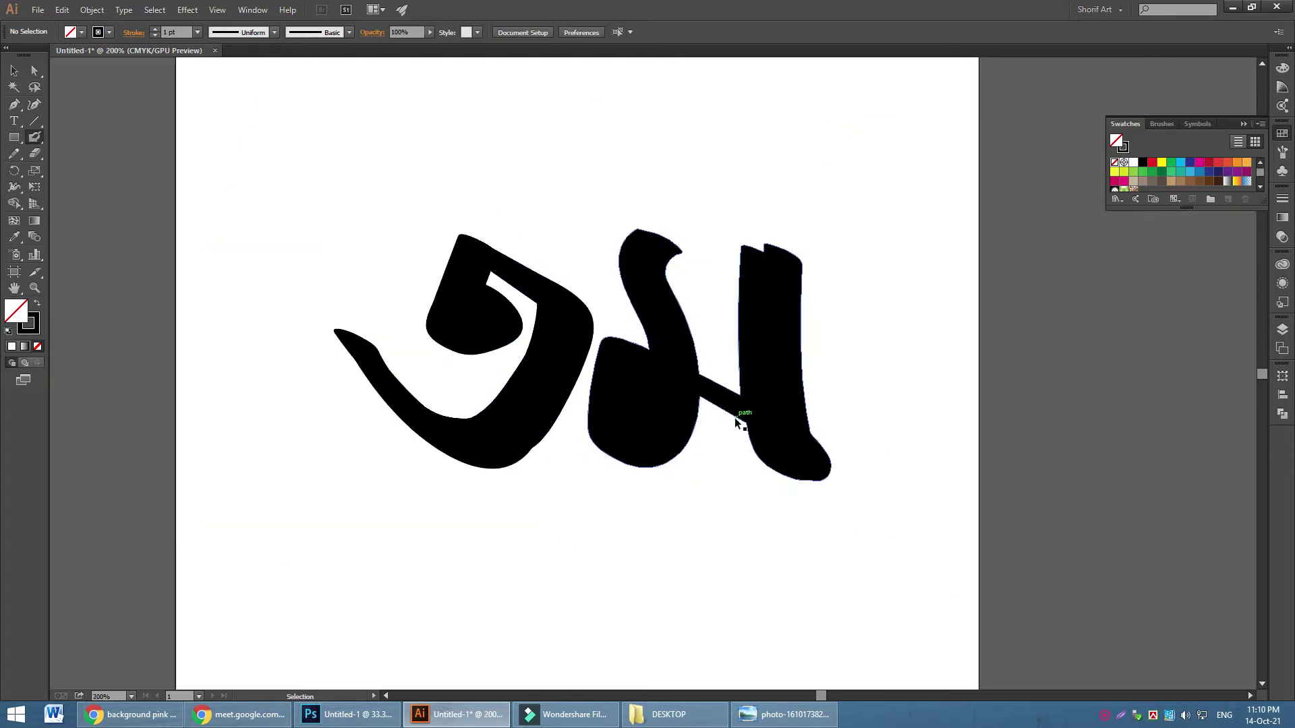
pyautogui.moveTo(823, 246)
pyautogui.mouseDown()
pyautogui.moveTo(796, 280)
pyautogui.moveTo(832, 274)
pyautogui.moveTo(829, 496)
pyautogui.mouseUp()
pyautogui.hotkey('ctrl', 'z')
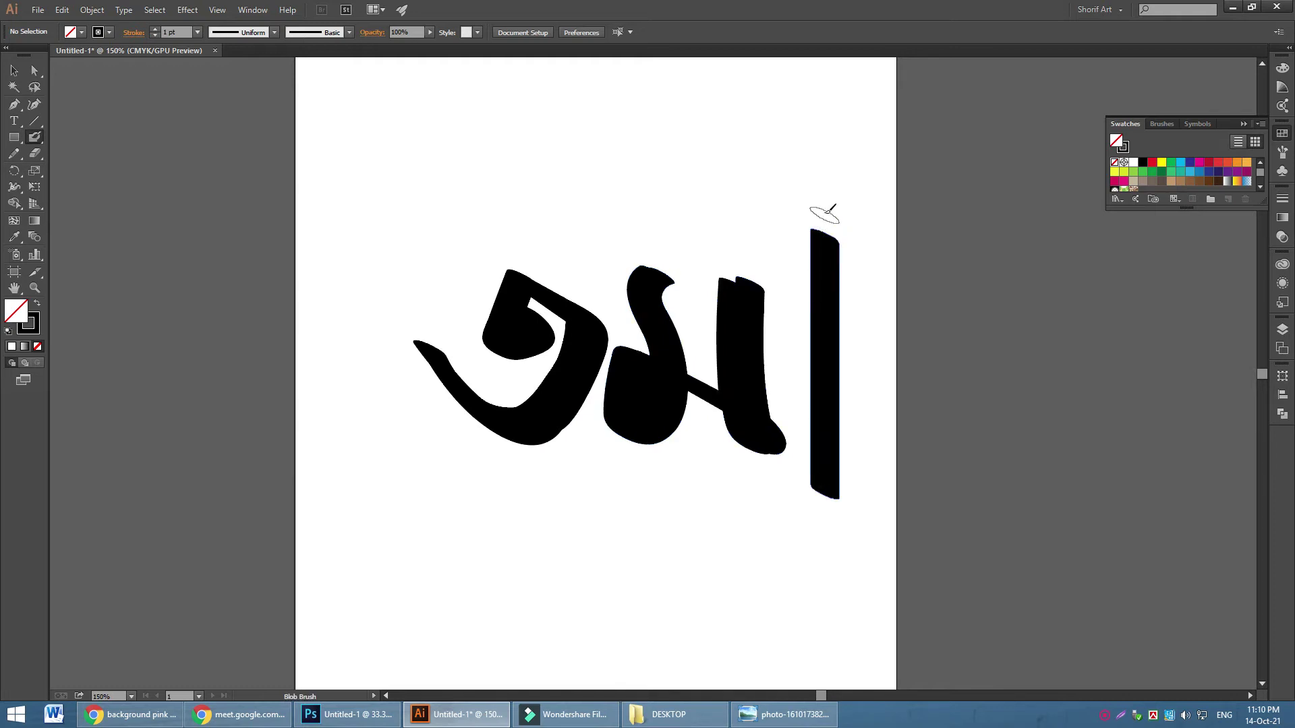
pyautogui.moveTo(825, 237); pyautogui.dragTo(849, 500)
pyautogui.moveTo(822, 238); pyautogui.dragTo(822, 317)
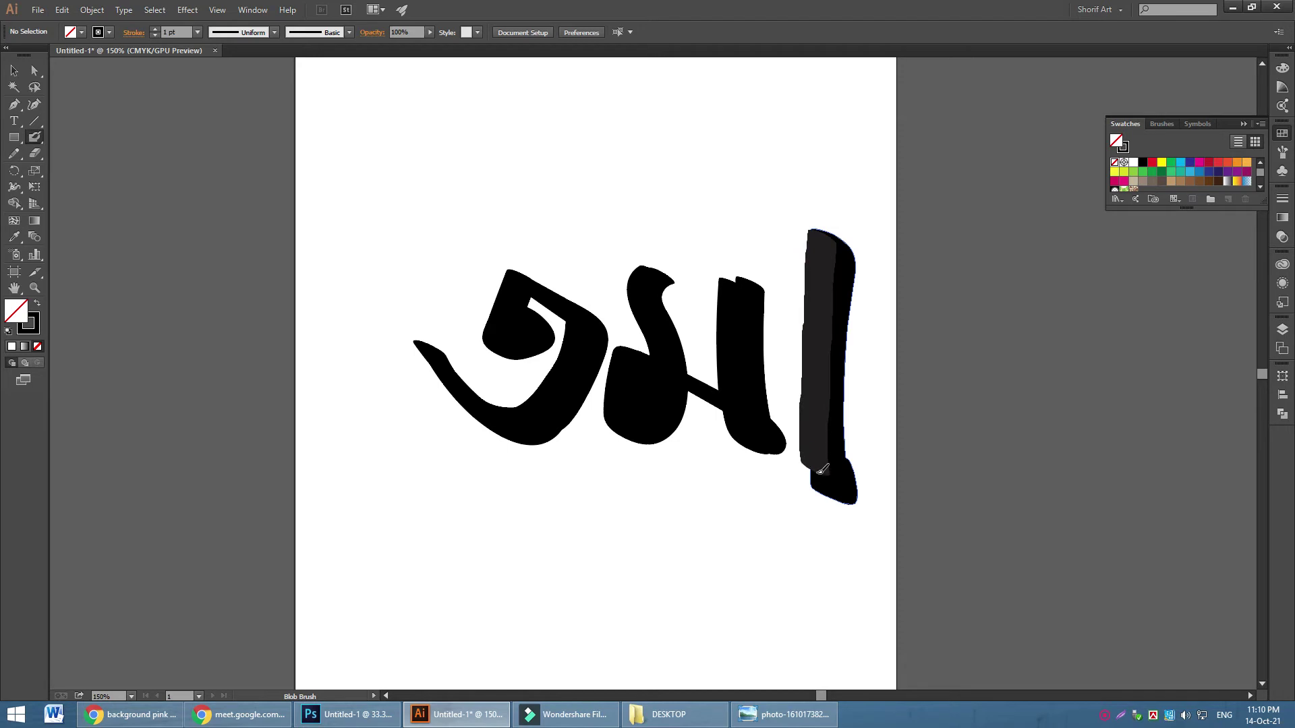
pyautogui.moveTo(824, 487); pyautogui.dragTo(826, 490)
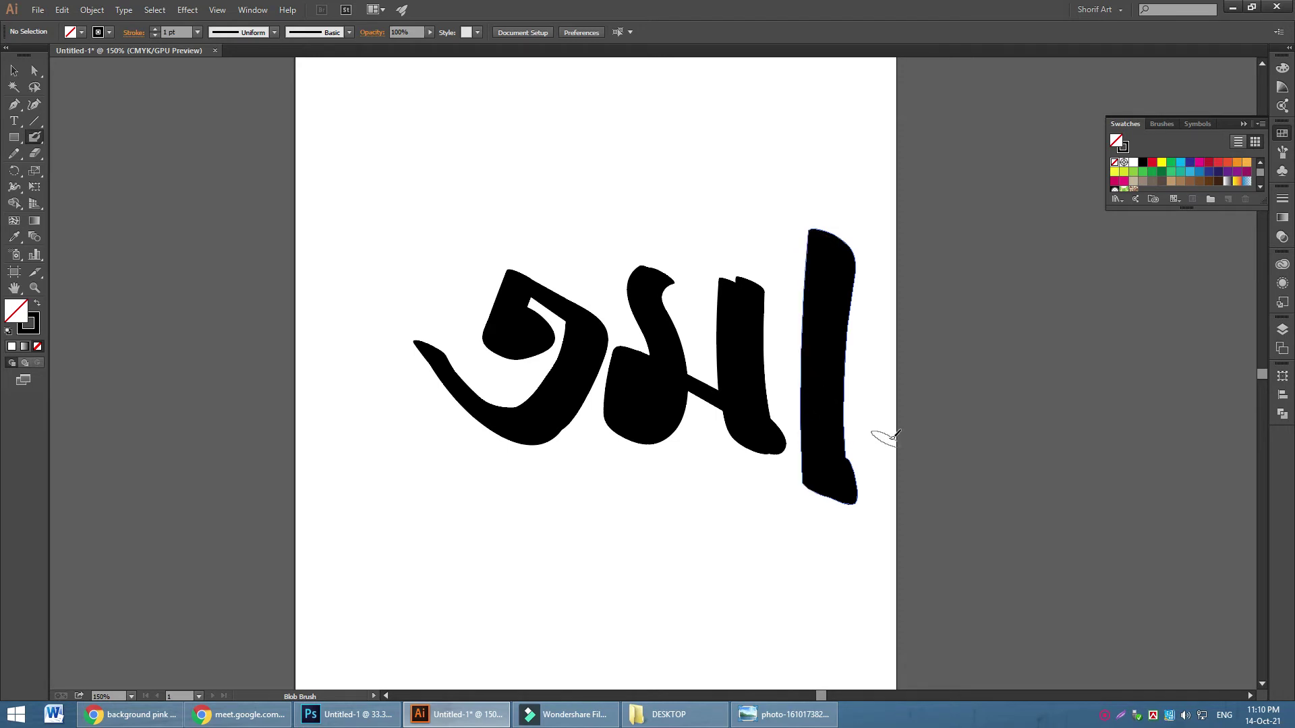
pyautogui.moveTo(836, 394)
pyautogui.mouseDown()
pyautogui.moveTo(946, 255)
pyautogui.moveTo(932, 279)
pyautogui.mouseUp()
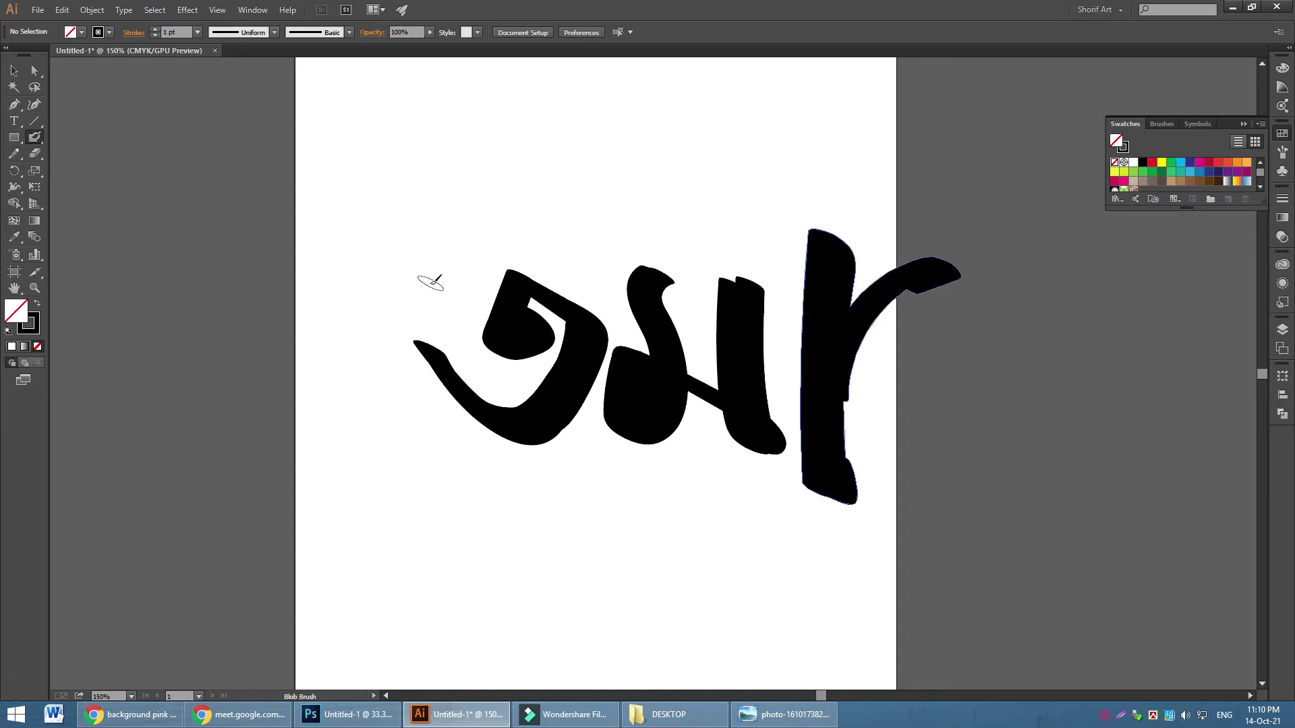
# Brush a thick headline stroke across the letter tops and thicken the left letter's top
pyautogui.moveTo(425, 289)
pyautogui.mouseDown()
pyautogui.moveTo(768, 292)
pyautogui.moveTo(826, 344)
pyautogui.mouseUp()
pyautogui.moveTo(412, 293)
pyautogui.mouseDown()
pyautogui.moveTo(785, 288)
pyautogui.moveTo(805, 311)
pyautogui.mouseUp()
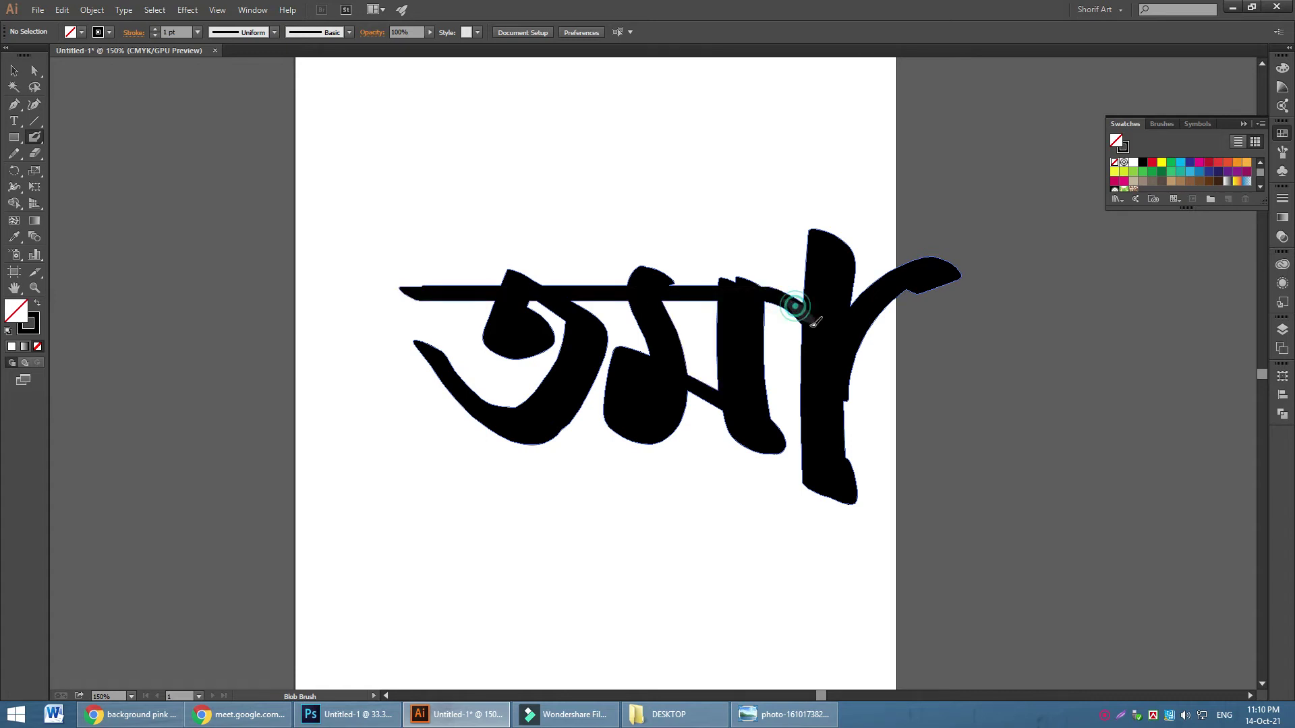
pyautogui.moveTo(512, 273)
pyautogui.mouseDown()
pyautogui.moveTo(501, 371)
pyautogui.moveTo(541, 336)
pyautogui.moveTo(503, 355)
pyautogui.mouseUp()
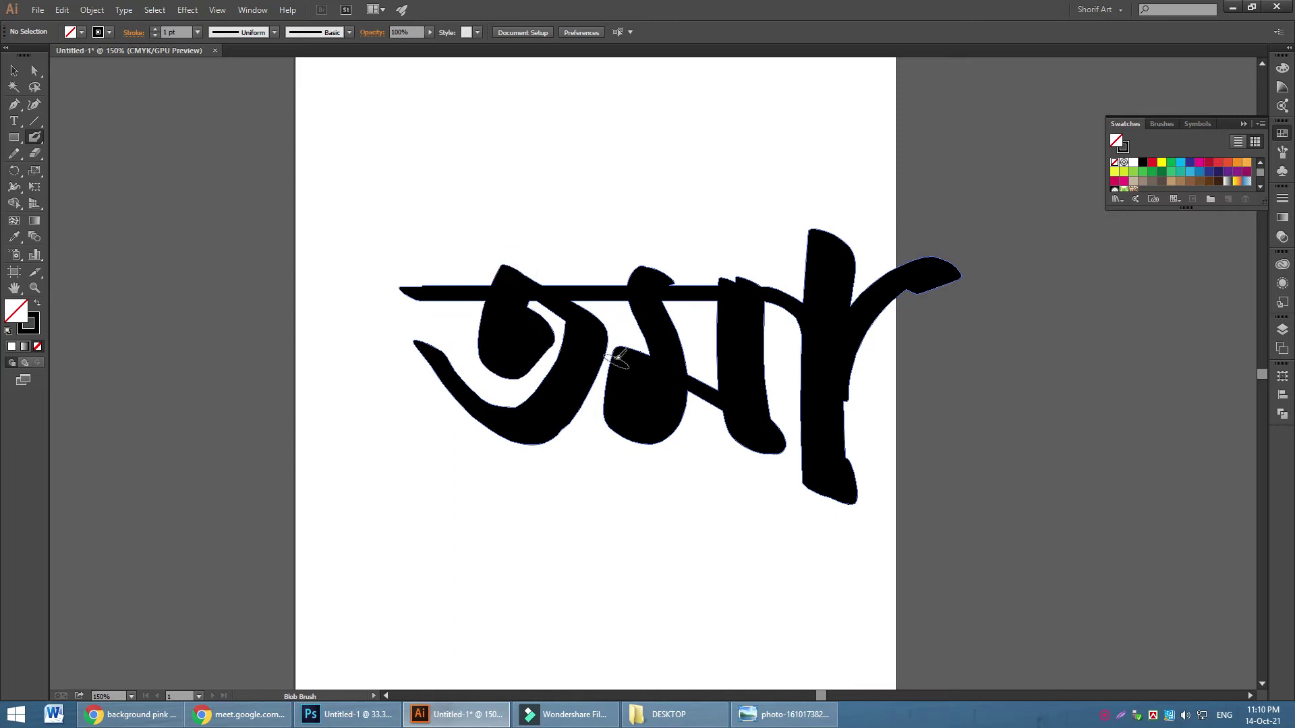
pyautogui.click(39, 71)
pyautogui.click(638, 172)
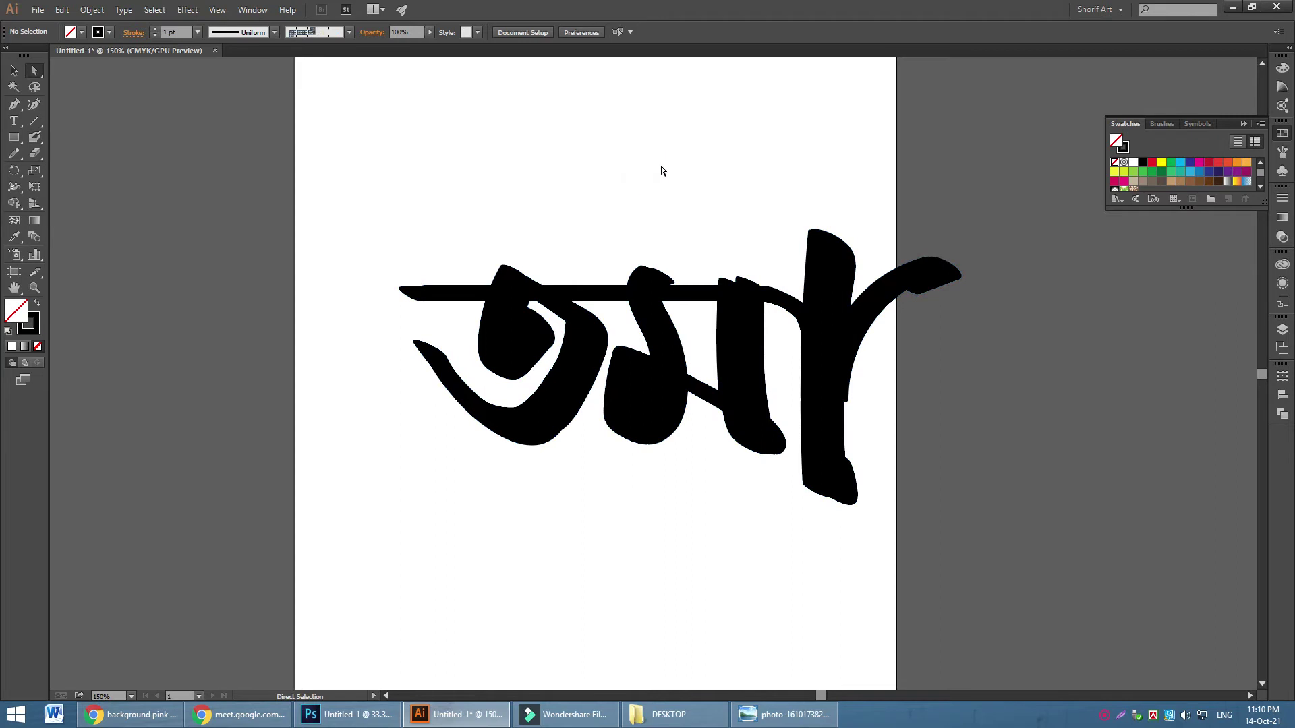
pyautogui.hotkey('ctrl', '=')
pyautogui.hotkey('ctrl', '=')
# Draw a tapered Pen shape along the headline, closing at its left tip
pyautogui.rightClick(651, 356)
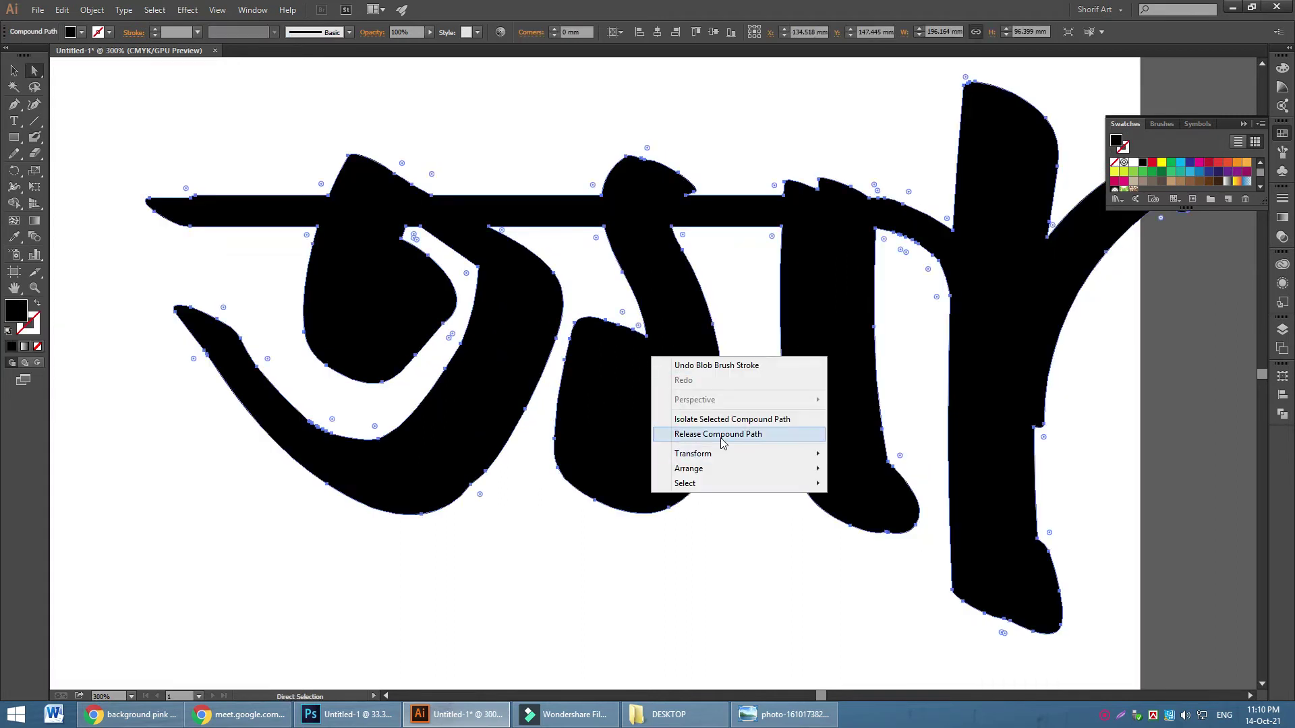
pyautogui.click(540, 593)
pyautogui.click(15, 107)
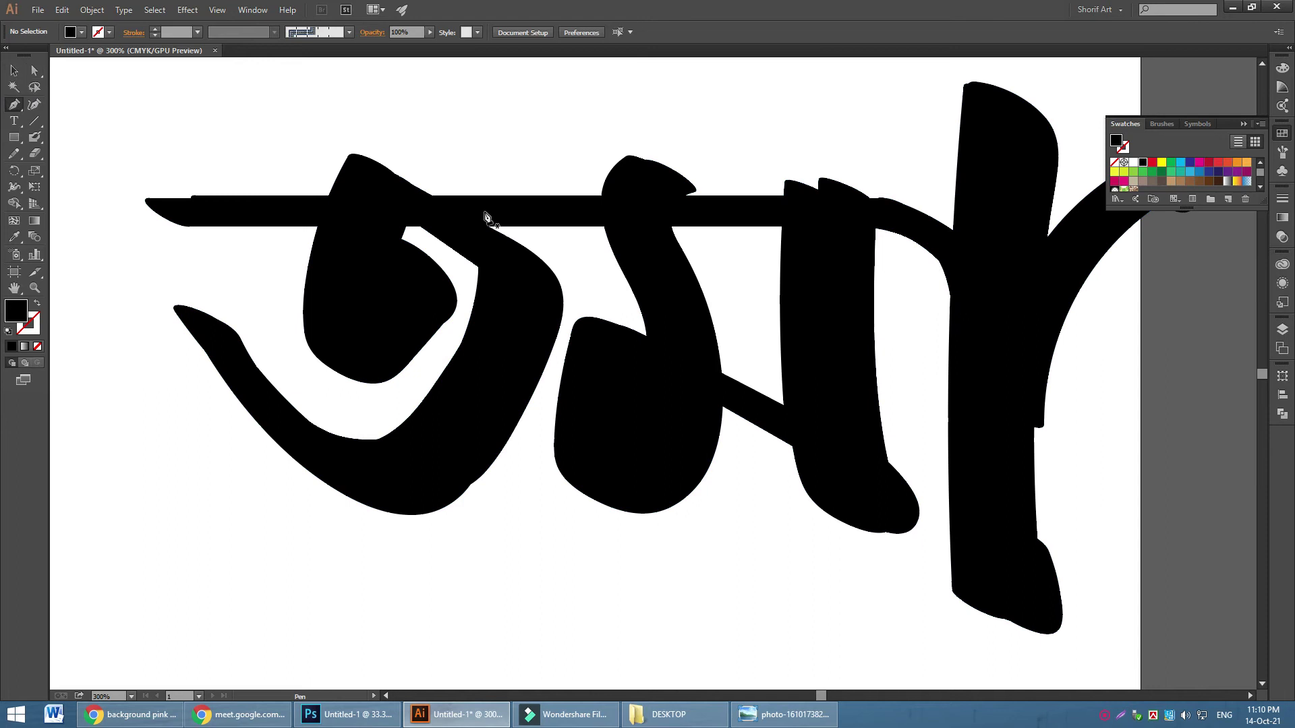
pyautogui.click(190, 227)
pyautogui.click(140, 196)
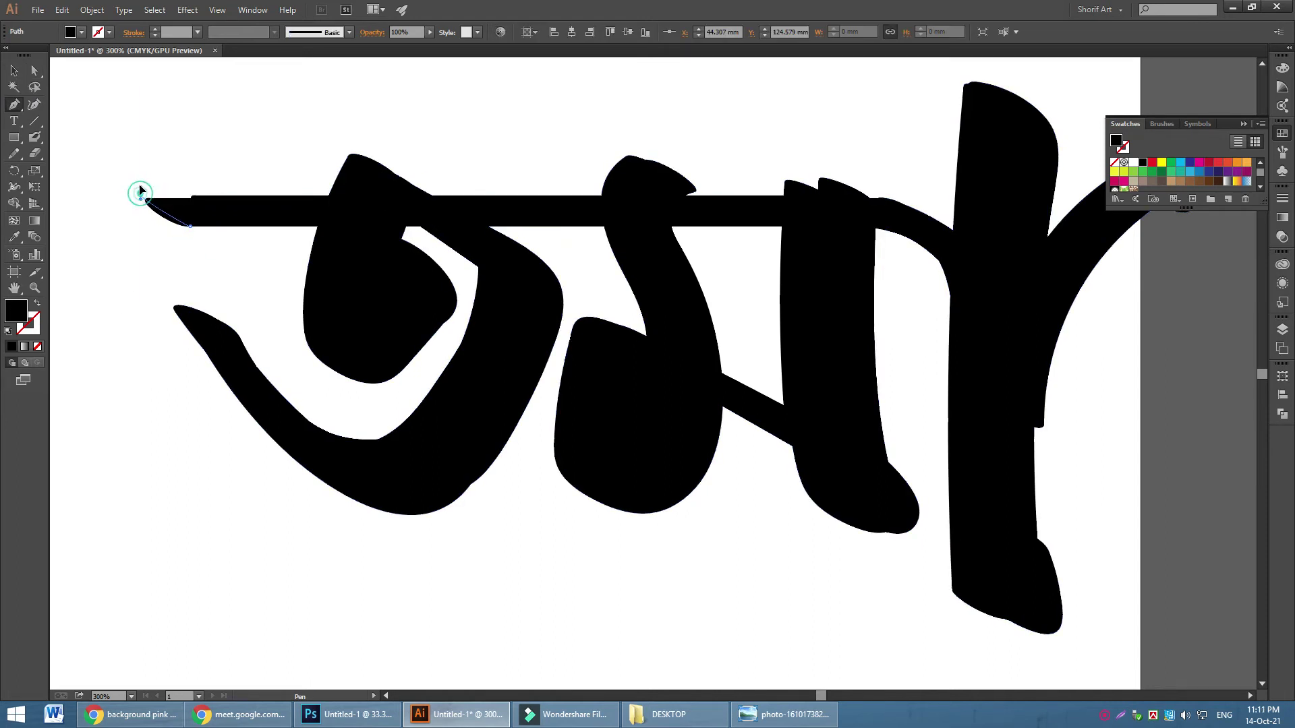
pyautogui.moveTo(167, 196); pyautogui.dragTo(869, 196)
pyautogui.moveTo(965, 250); pyautogui.dragTo(995, 317)
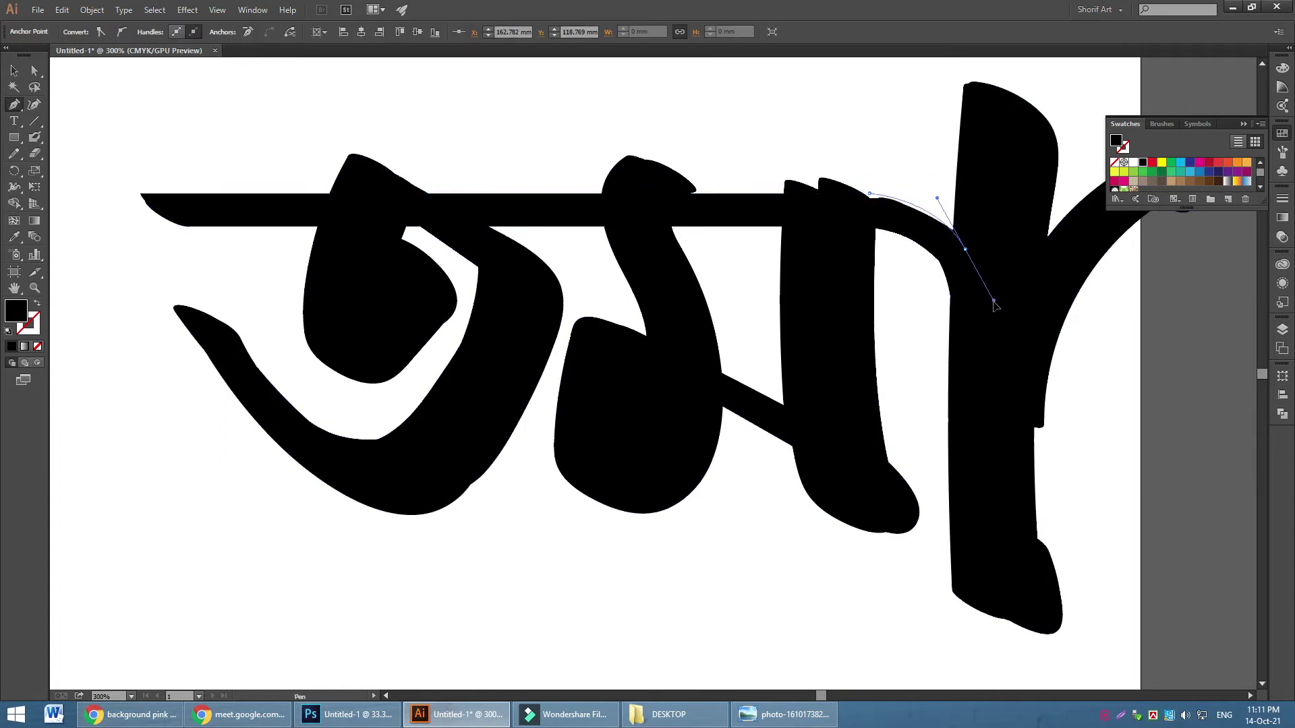
pyautogui.moveTo(859, 209); pyautogui.dragTo(191, 226)
pyautogui.click(189, 224)
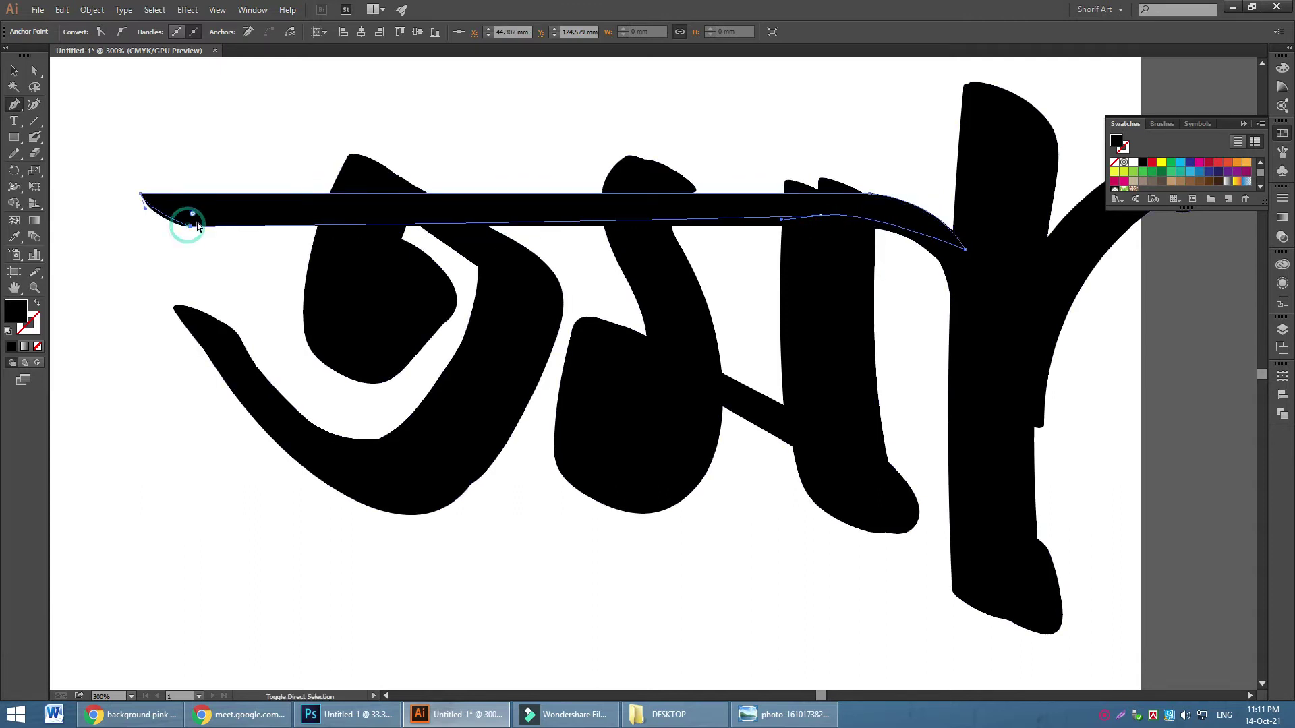
pyautogui.hotkey('ctrl', 'shift', 'a')
# Select all the letter shapes and unite them with Pathfinder
pyautogui.click(13, 70)
pyautogui.moveTo(275, 101); pyautogui.dragTo(573, 310)
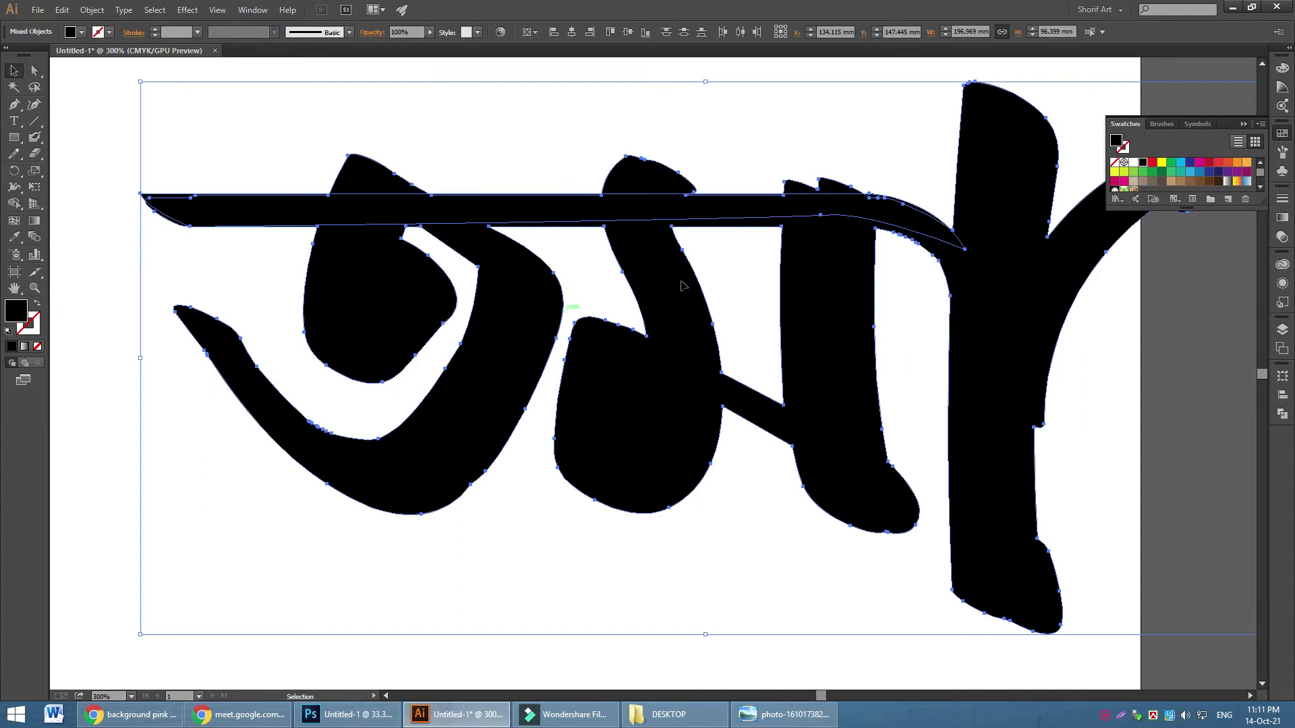
pyautogui.click(1280, 337)
pyautogui.click(1282, 414)
pyautogui.click(1124, 398)
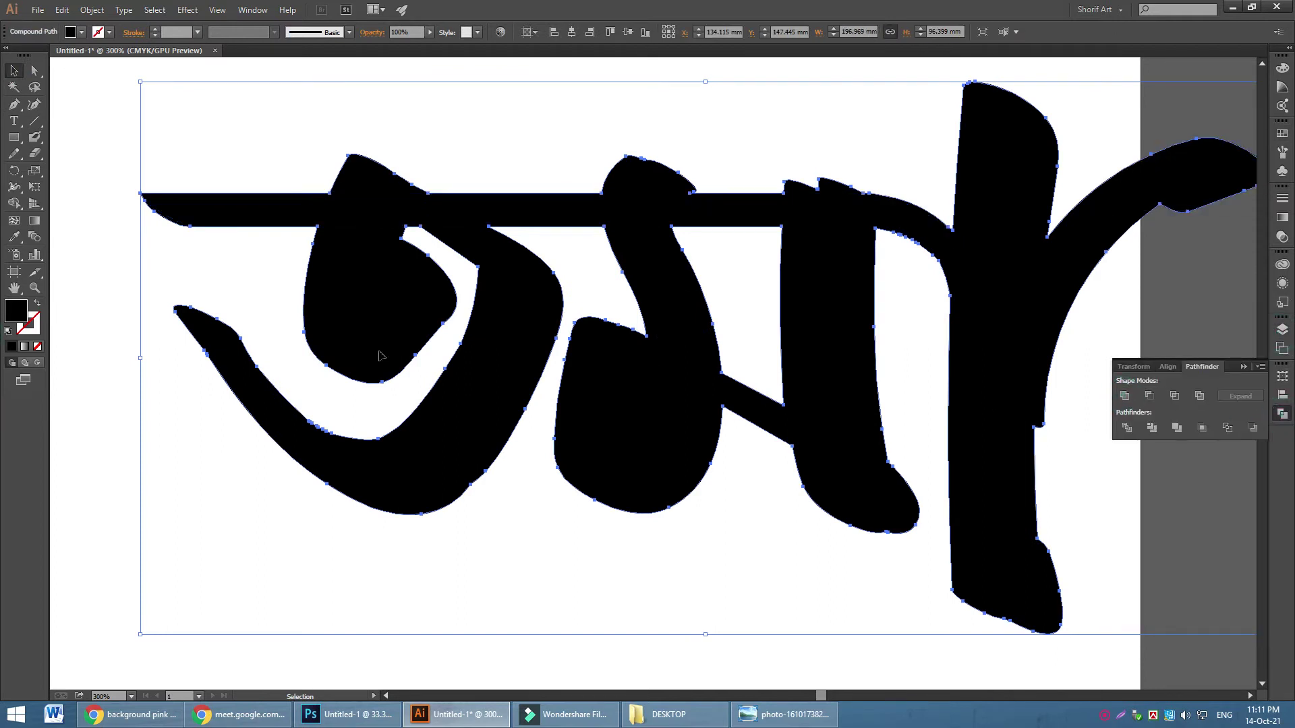
pyautogui.hotkey('ctrl', 'shift', 'a')
pyautogui.click(13, 104)
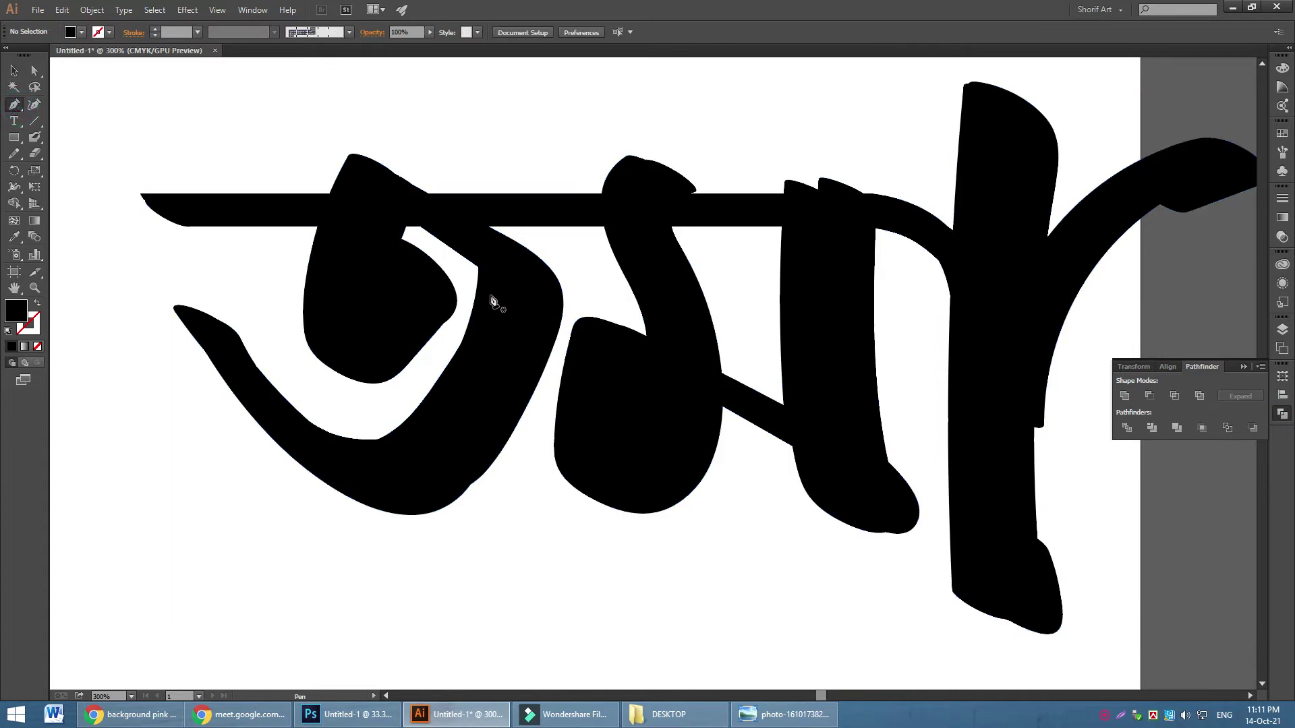
# Trace a new Pen outline around the first letter's body, rounded top and inner loop
pyautogui.click(398, 215)
pyautogui.moveTo(470, 269); pyautogui.dragTo(478, 282)
pyautogui.moveTo(399, 413); pyautogui.dragTo(365, 446)
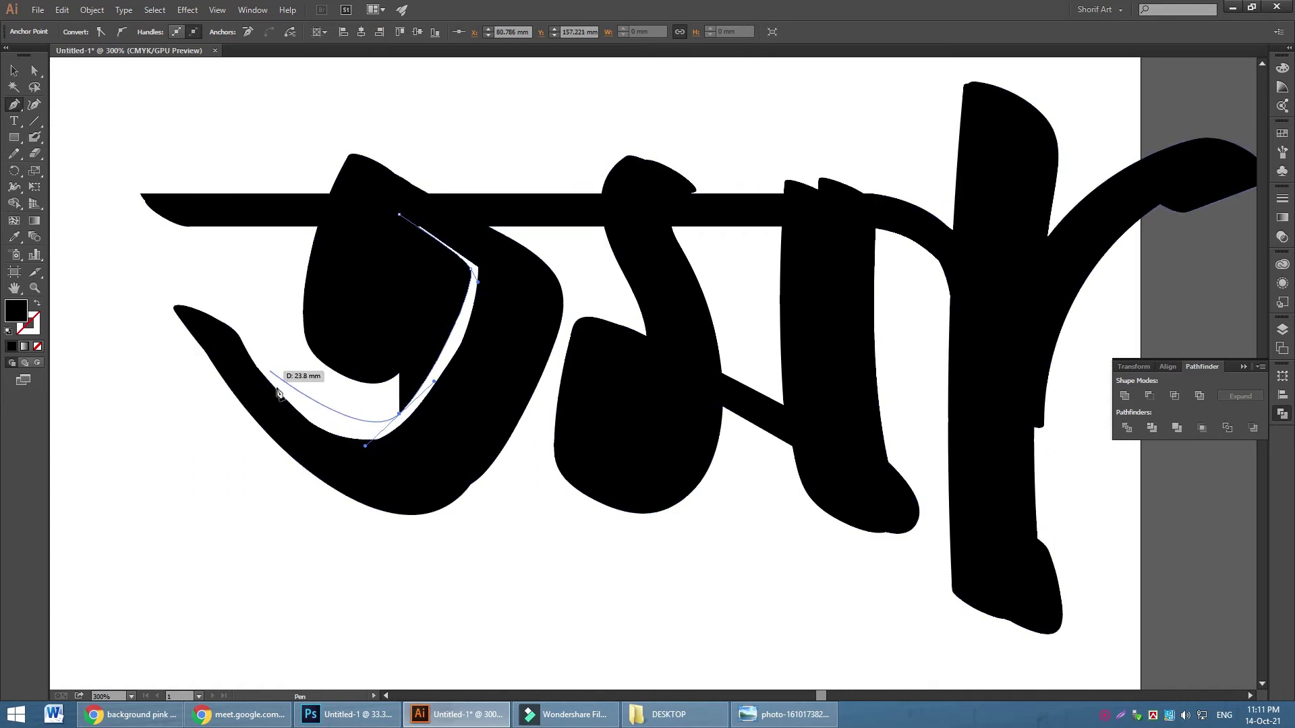
pyautogui.moveTo(282, 386); pyautogui.dragTo(164, 297)
pyautogui.click(325, 485)
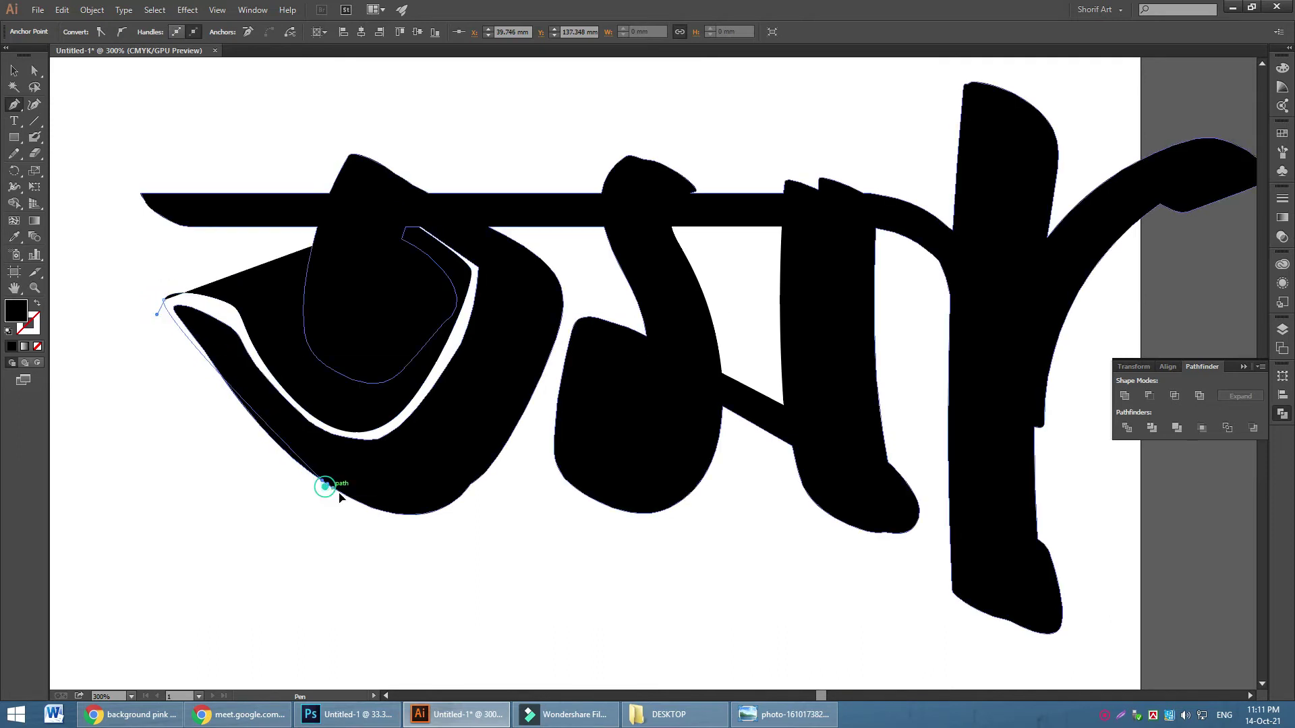
pyautogui.moveTo(392, 514); pyautogui.dragTo(488, 512)
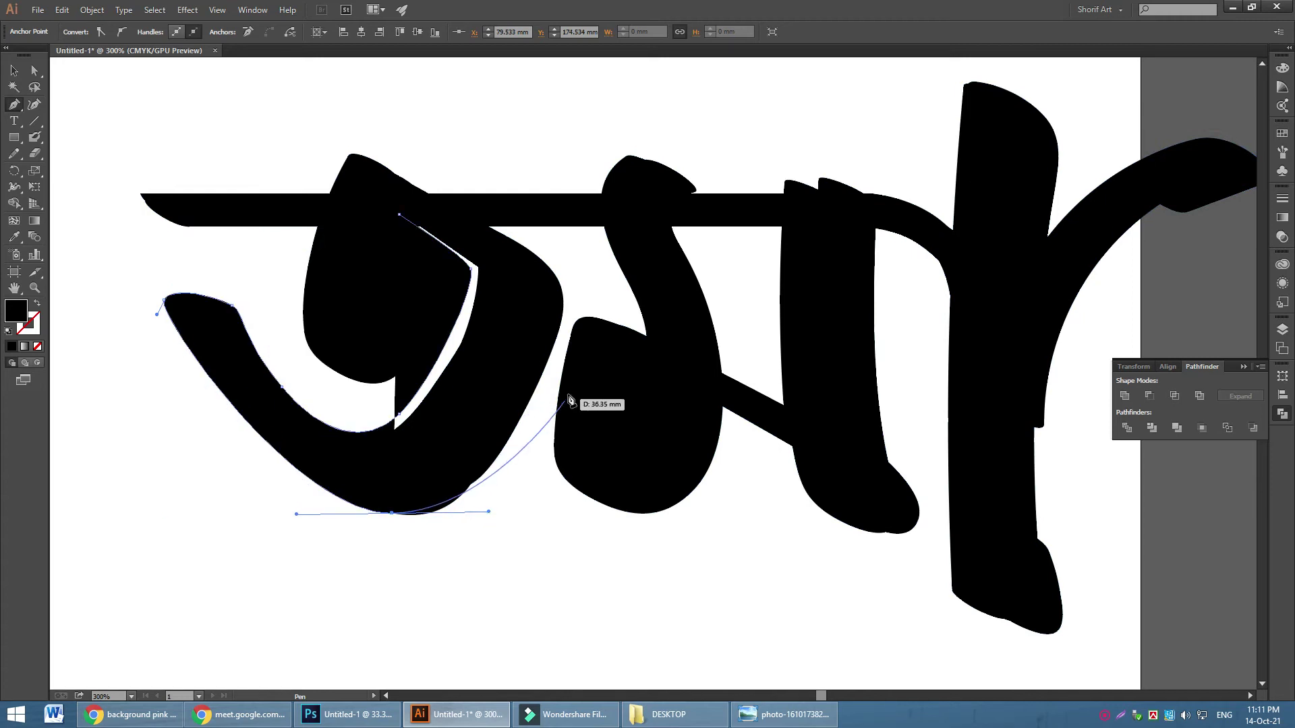
pyautogui.moveTo(553, 364); pyautogui.dragTo(594, 265)
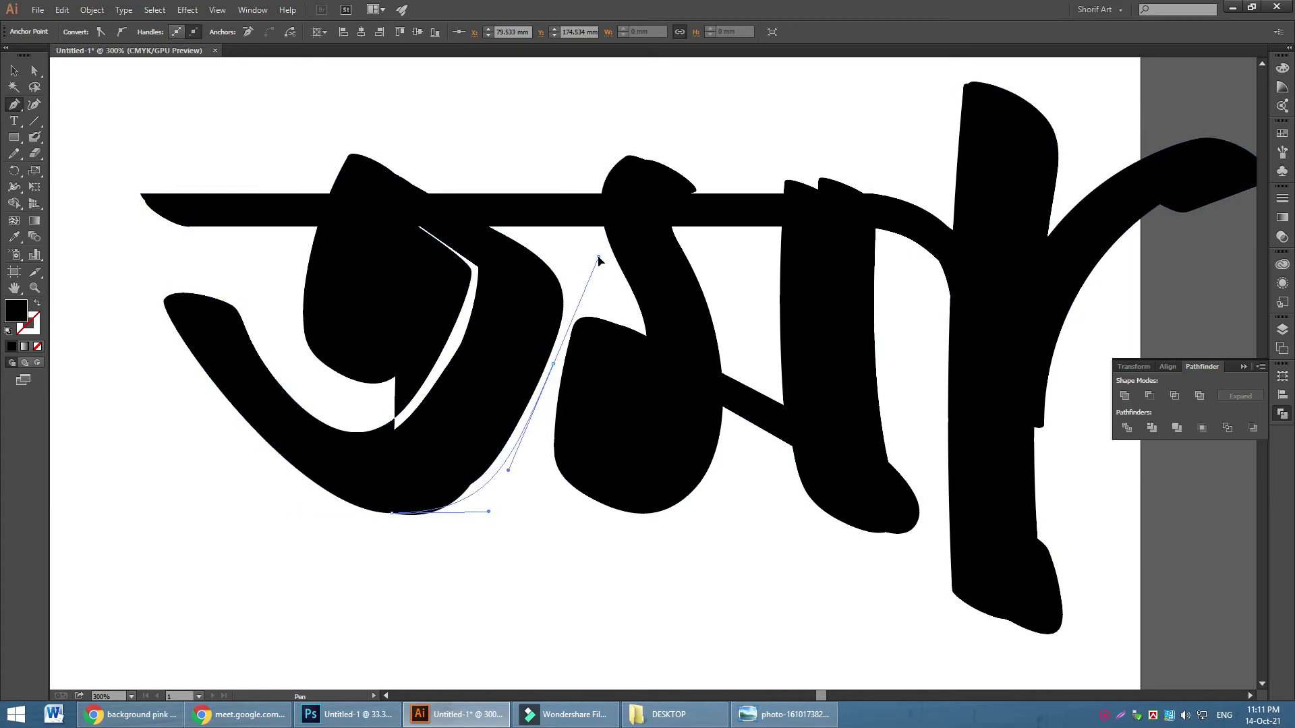
pyautogui.moveTo(502, 222); pyautogui.dragTo(420, 188)
pyautogui.moveTo(382, 148); pyautogui.dragTo(317, 179)
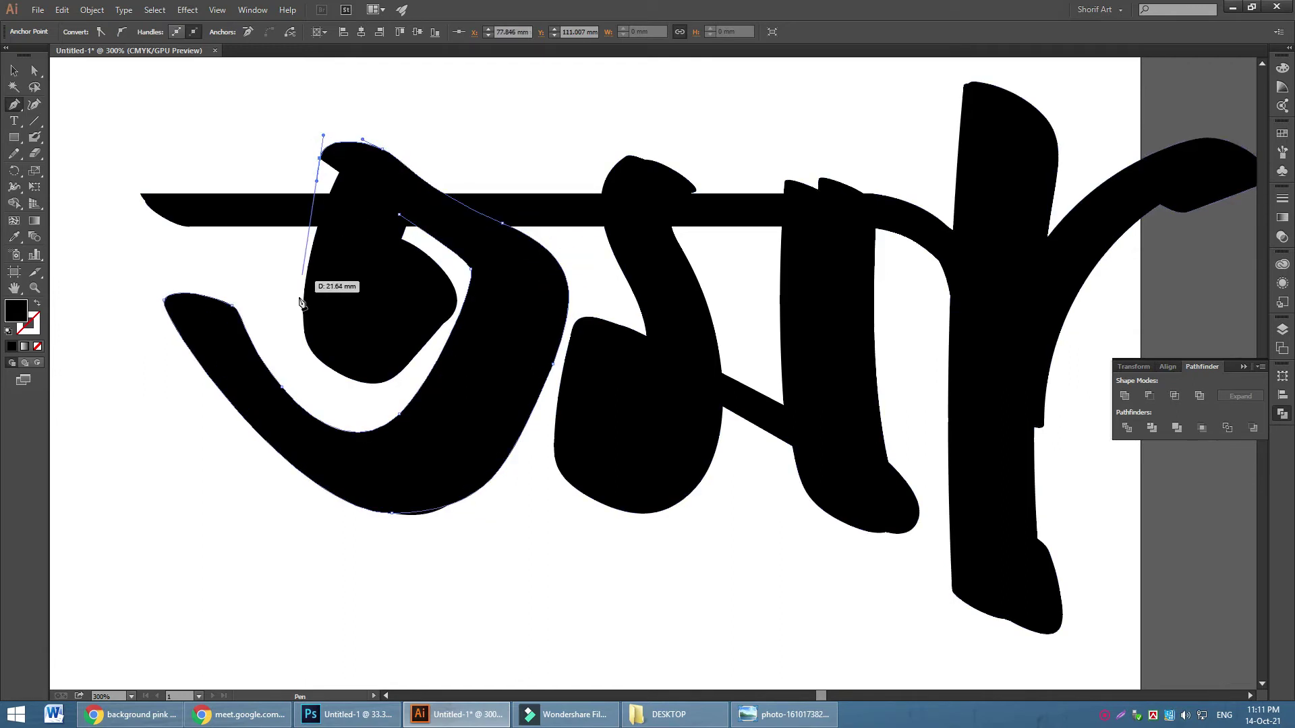
pyautogui.moveTo(294, 316); pyautogui.dragTo(390, 396)
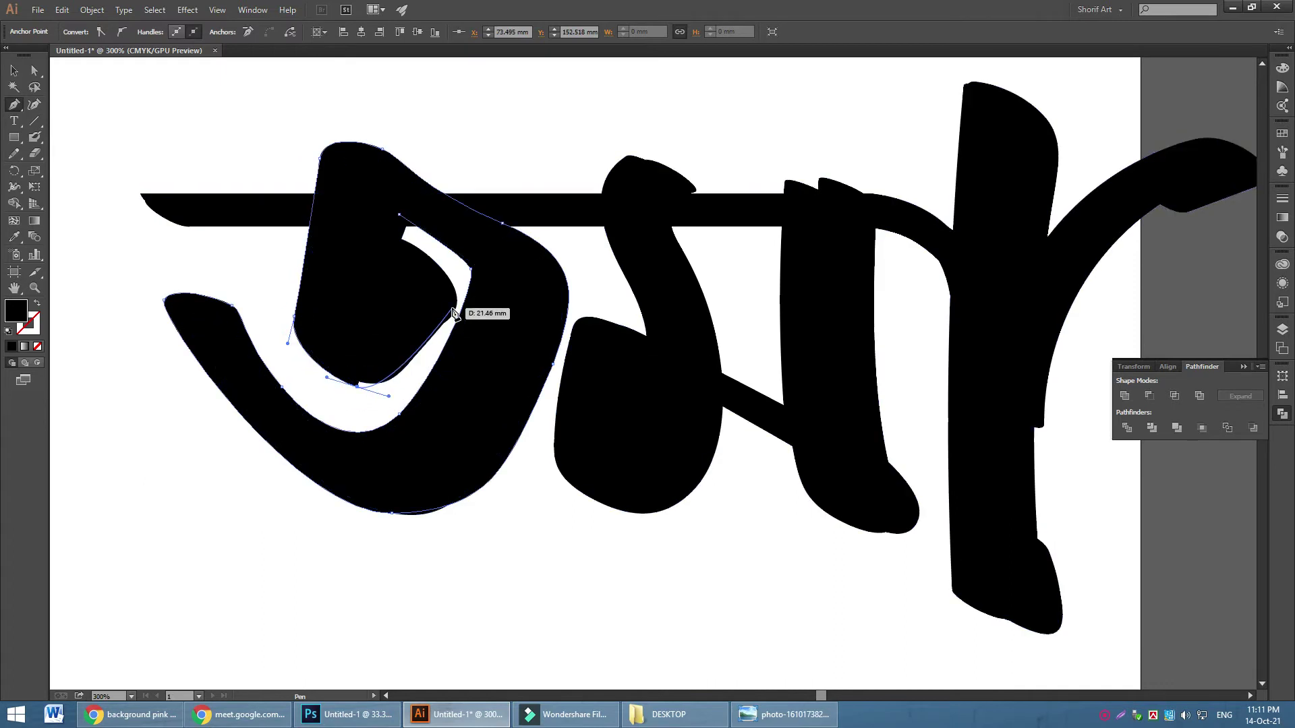
pyautogui.moveTo(456, 309); pyautogui.dragTo(461, 275)
pyautogui.moveTo(385, 237); pyautogui.dragTo(412, 237)
pyautogui.click(399, 214)
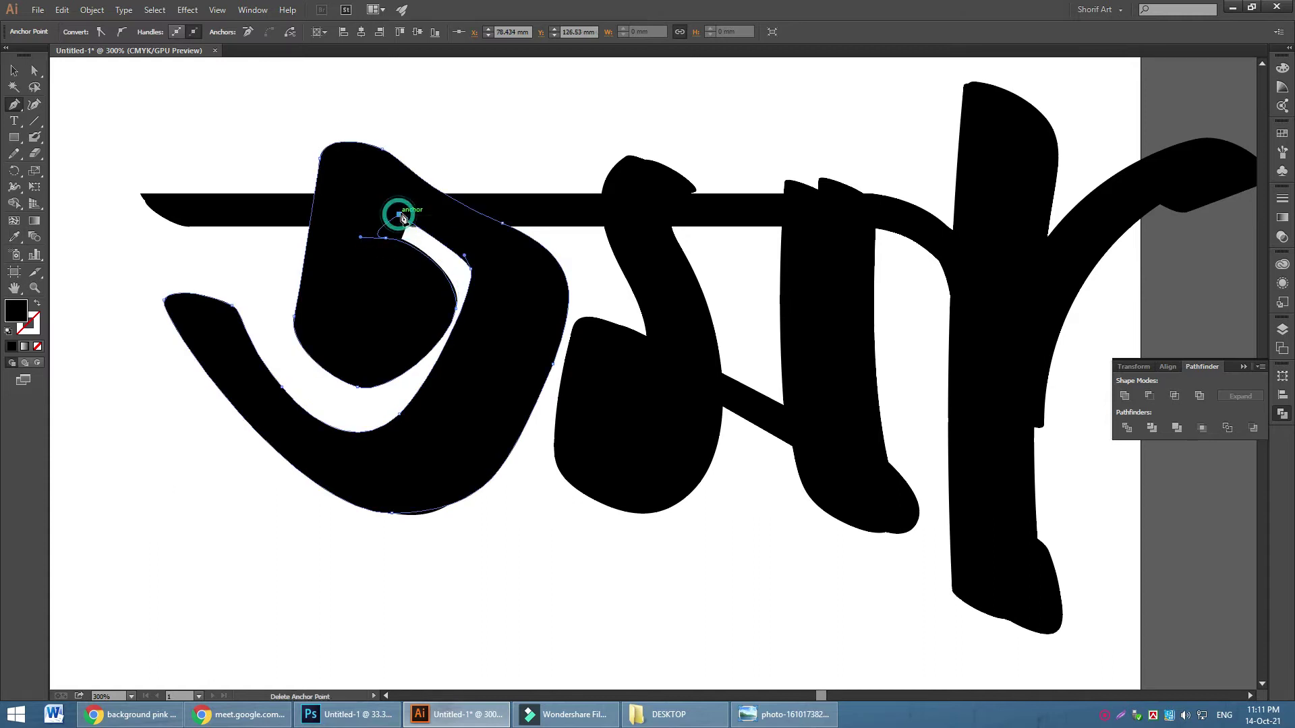
# Nudge the new outline's bottom segment slightly upward with Direct Selection
pyautogui.click(36, 72)
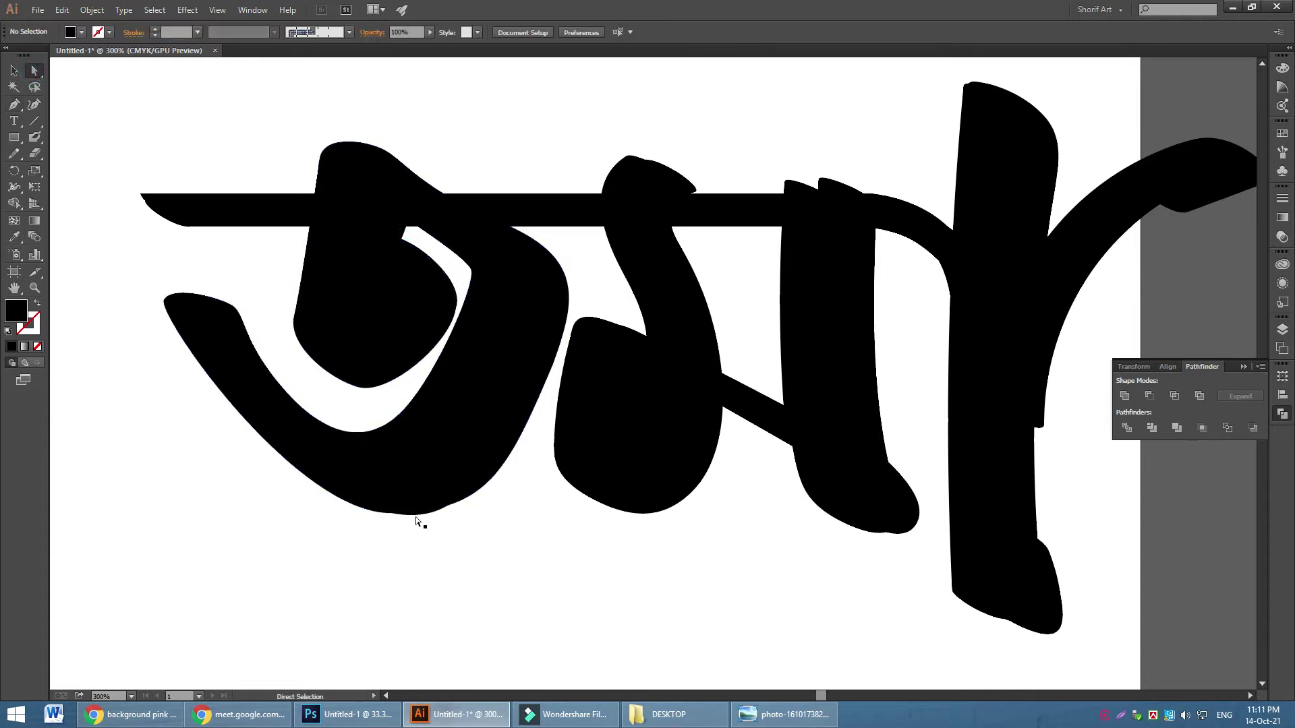
pyautogui.click(381, 514)
pyautogui.moveTo(416, 523); pyautogui.dragTo(422, 509)
pyautogui.click(541, 587)
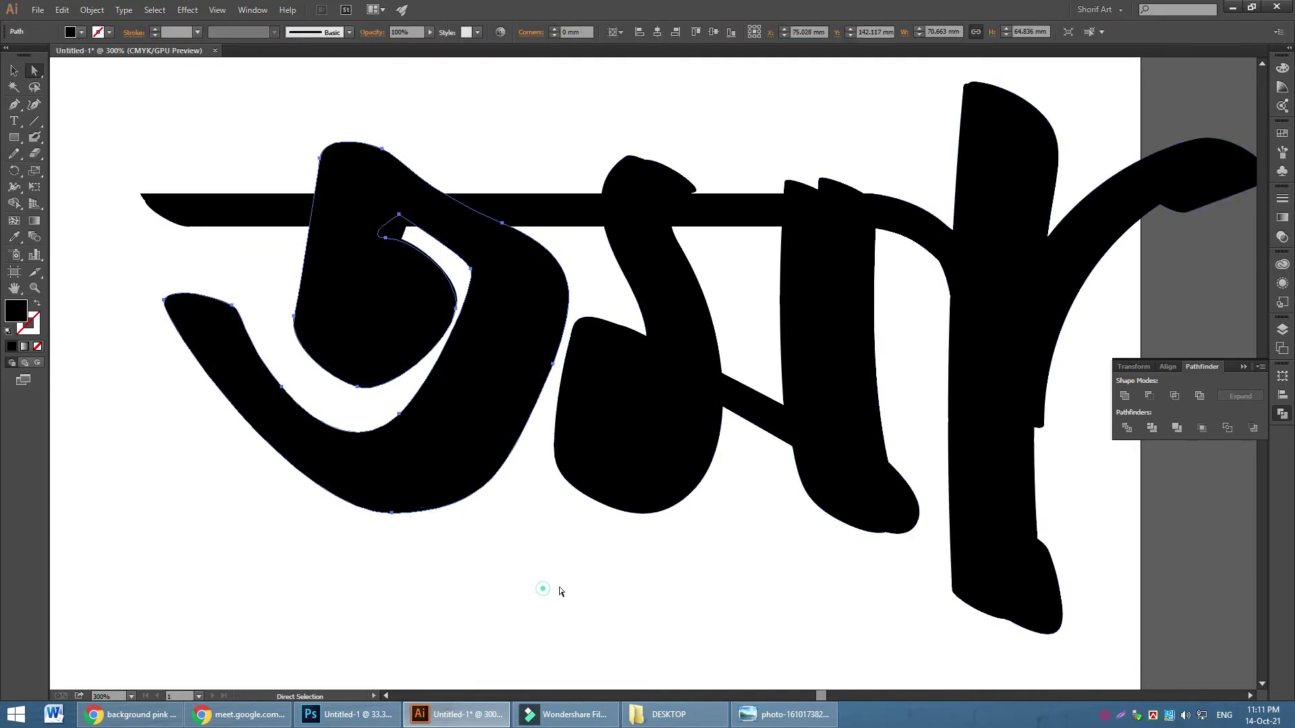
pyautogui.moveTo(668, 587); pyautogui.dragTo(509, 587)
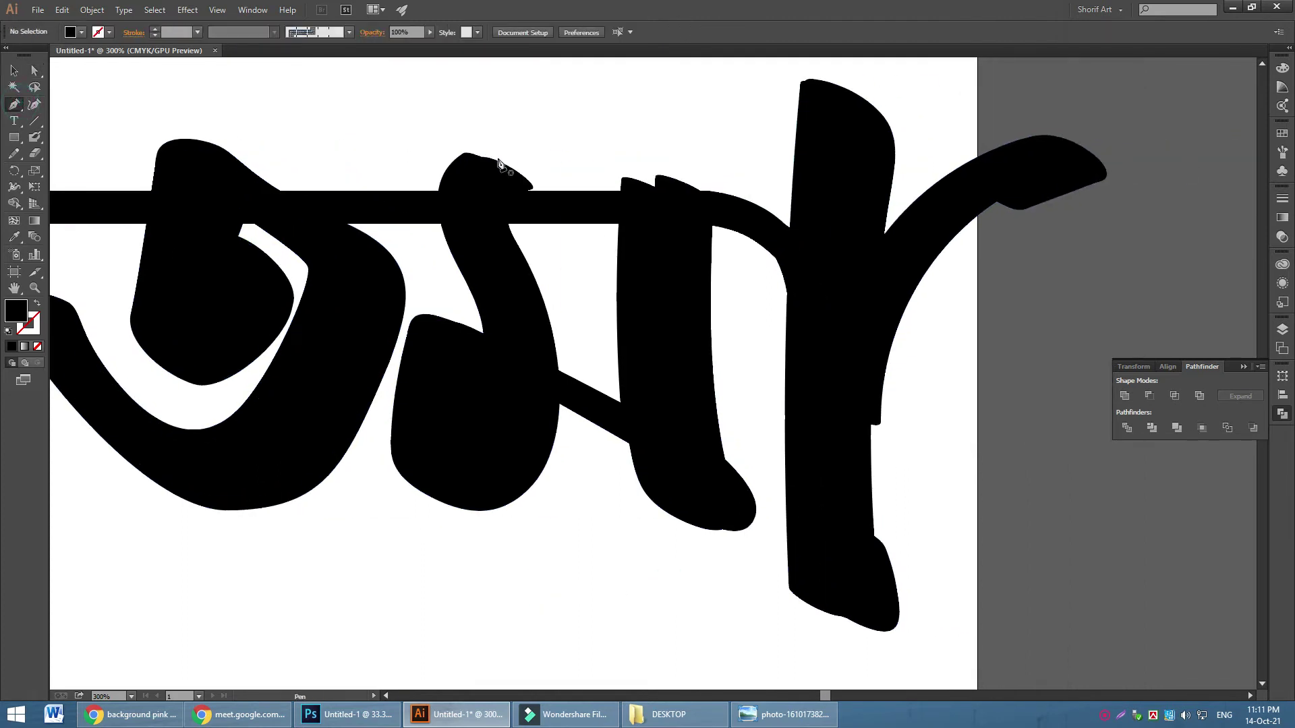
# Draw a Pen shape over the second letter's top
pyautogui.click(468, 156)
pyautogui.moveTo(544, 169); pyautogui.dragTo(531, 201)
pyautogui.moveTo(532, 245); pyautogui.dragTo(539, 269)
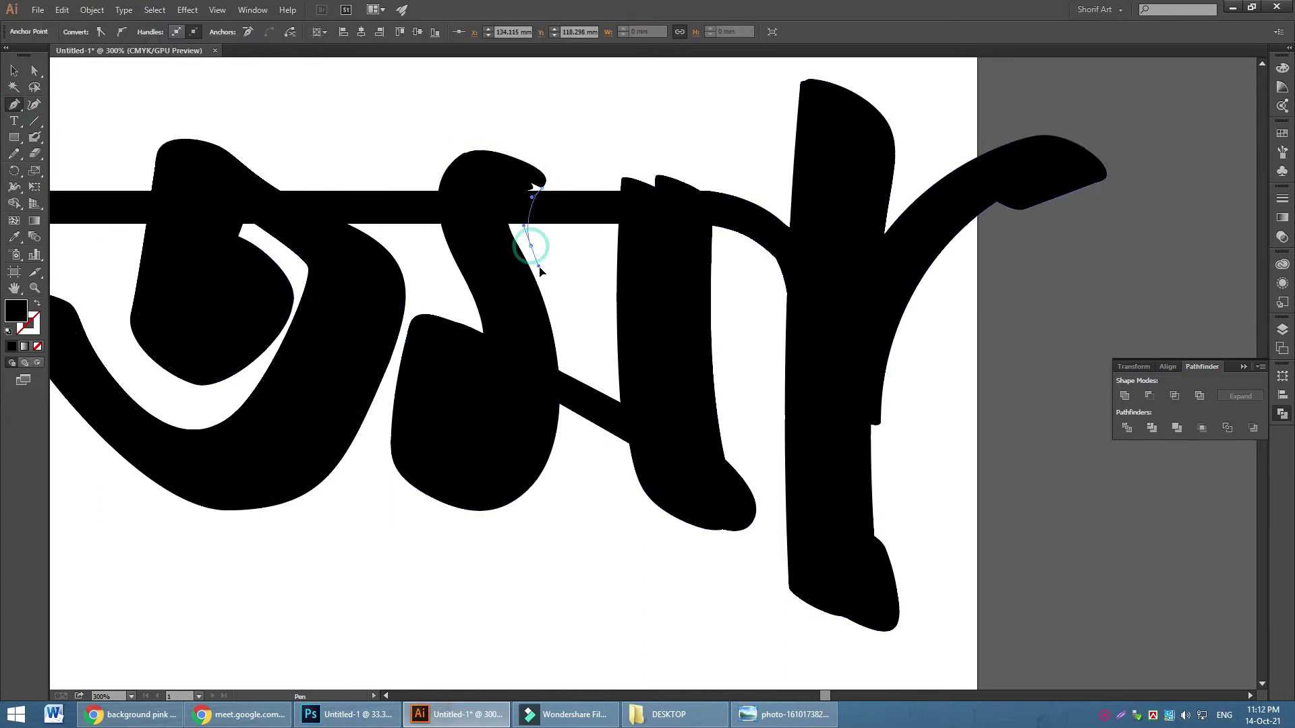
pyautogui.moveTo(557, 393); pyautogui.dragTo(476, 159)
pyautogui.click(467, 153)
pyautogui.hotkey('ctrl', 'shift', 'a')
# Draw a Pen shape along the diagonal connector toward the third letter's foot
pyautogui.click(418, 315)
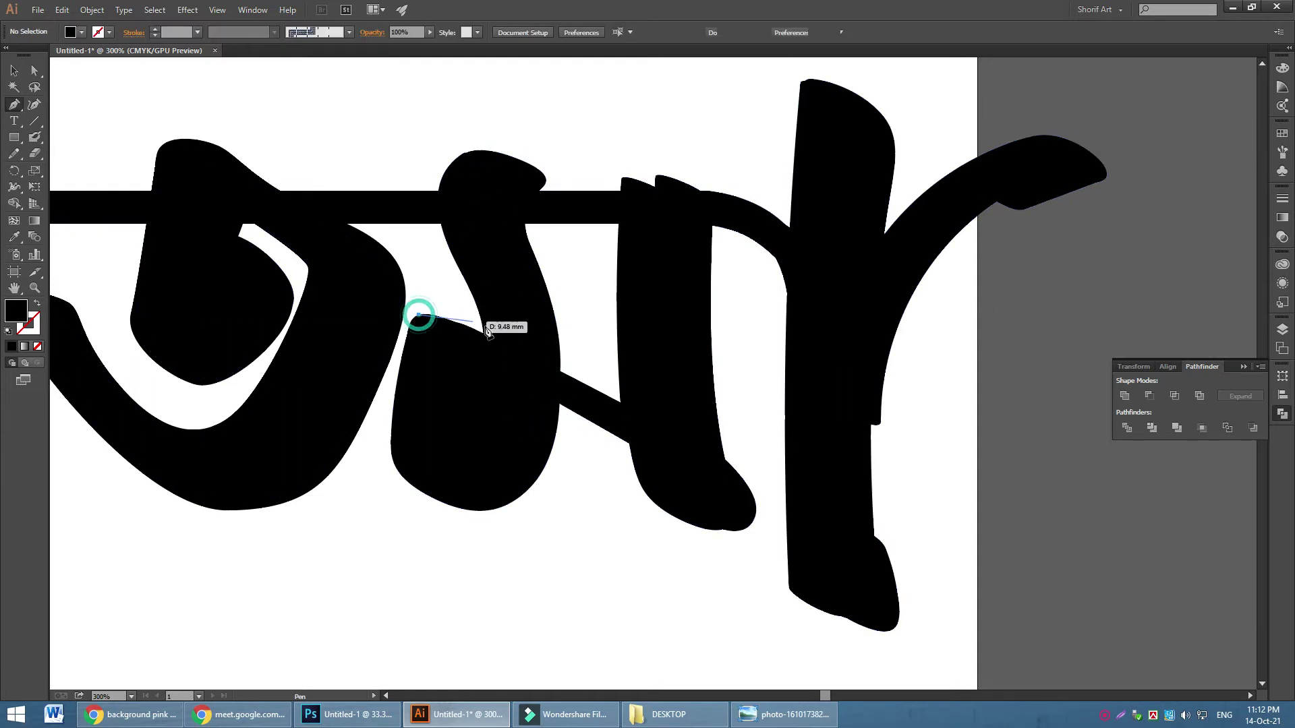
pyautogui.moveTo(503, 333); pyautogui.dragTo(532, 348)
pyautogui.moveTo(678, 422); pyautogui.dragTo(702, 447)
pyautogui.click(699, 479)
pyautogui.moveTo(615, 418); pyautogui.dragTo(445, 367)
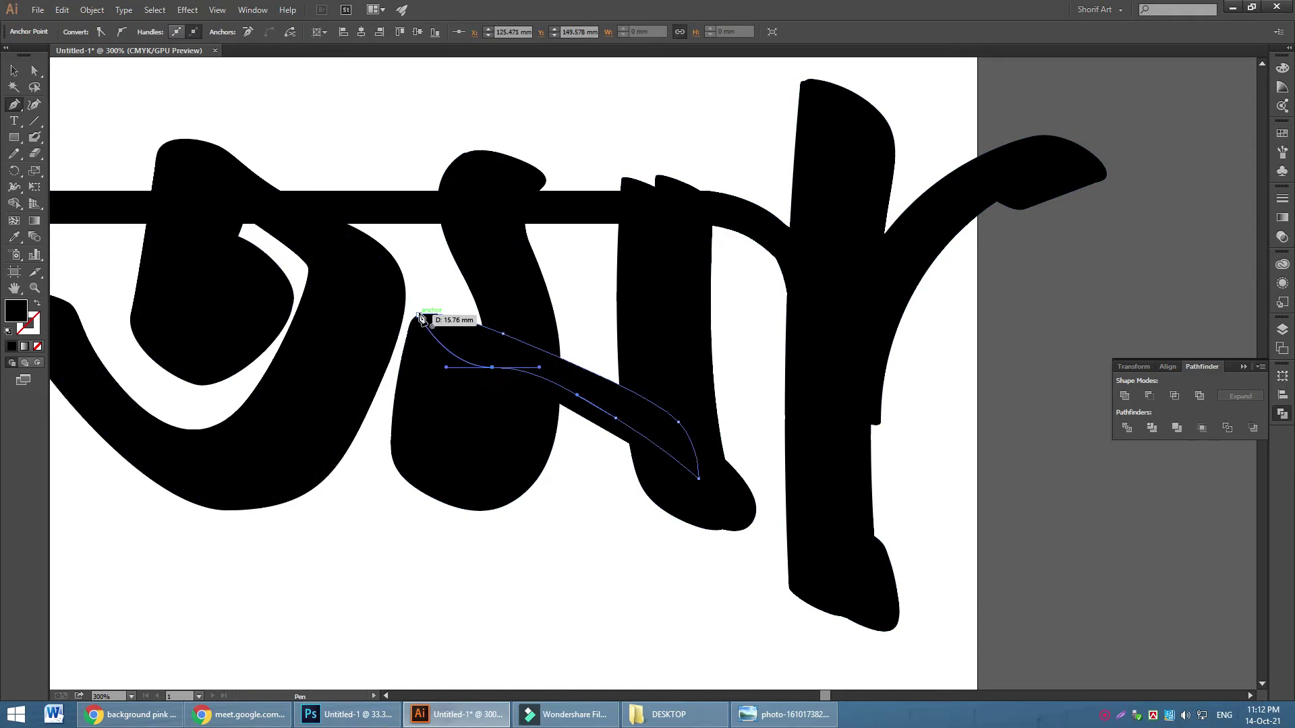
pyautogui.click(419, 315)
pyautogui.hotkey('ctrl', 'shift', 'a')
# Outline the third letter's stem with a rounded top and bottom
pyautogui.click(620, 216)
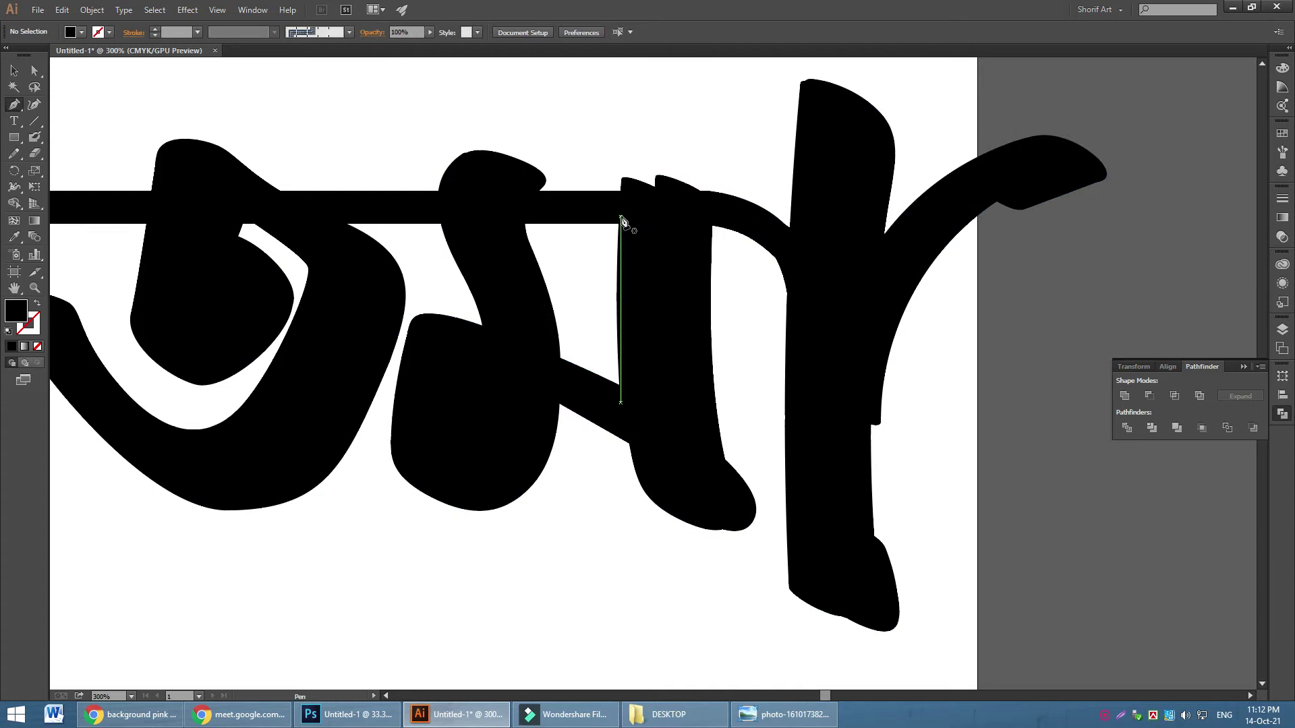
pyautogui.click(620, 434)
pyautogui.moveTo(624, 486); pyautogui.dragTo(630, 539)
pyautogui.moveTo(703, 554); pyautogui.dragTo(739, 563)
pyautogui.click(739, 491)
pyautogui.moveTo(733, 480); pyautogui.dragTo(721, 461)
pyautogui.moveTo(716, 217); pyautogui.dragTo(631, 154)
pyautogui.moveTo(621, 217); pyautogui.dragTo(626, 158)
pyautogui.hotkey('ctrl', 'shift', 'a')
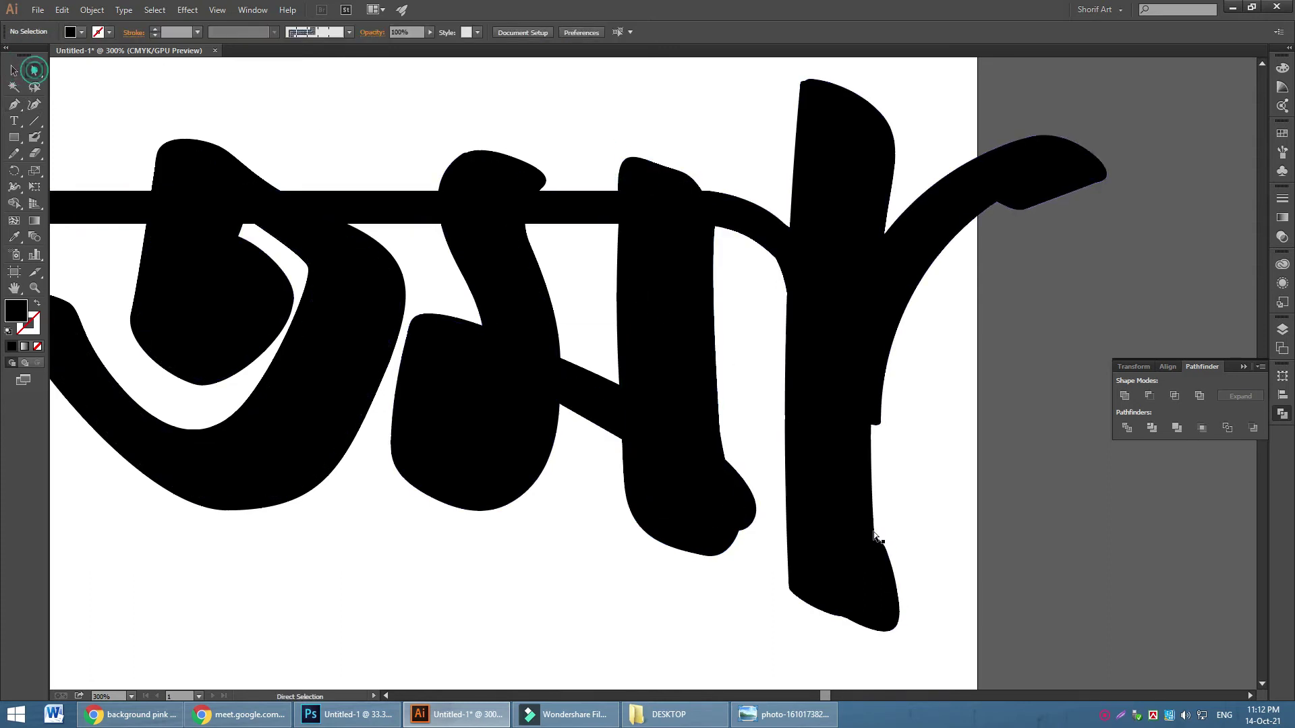
# Pull the stem's lower-right anchors inward to round its foot
pyautogui.click(755, 527)
pyautogui.moveTo(754, 527); pyautogui.dragTo(719, 533)
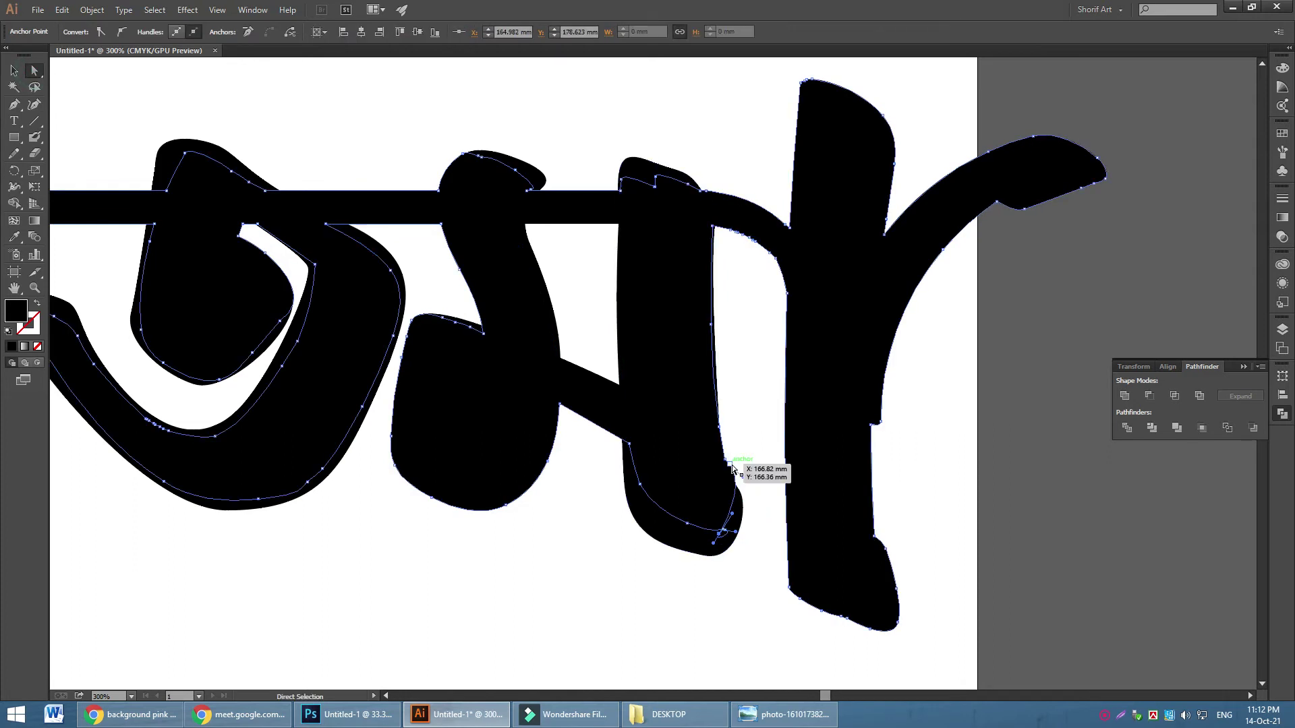
pyautogui.moveTo(730, 464); pyautogui.dragTo(712, 475)
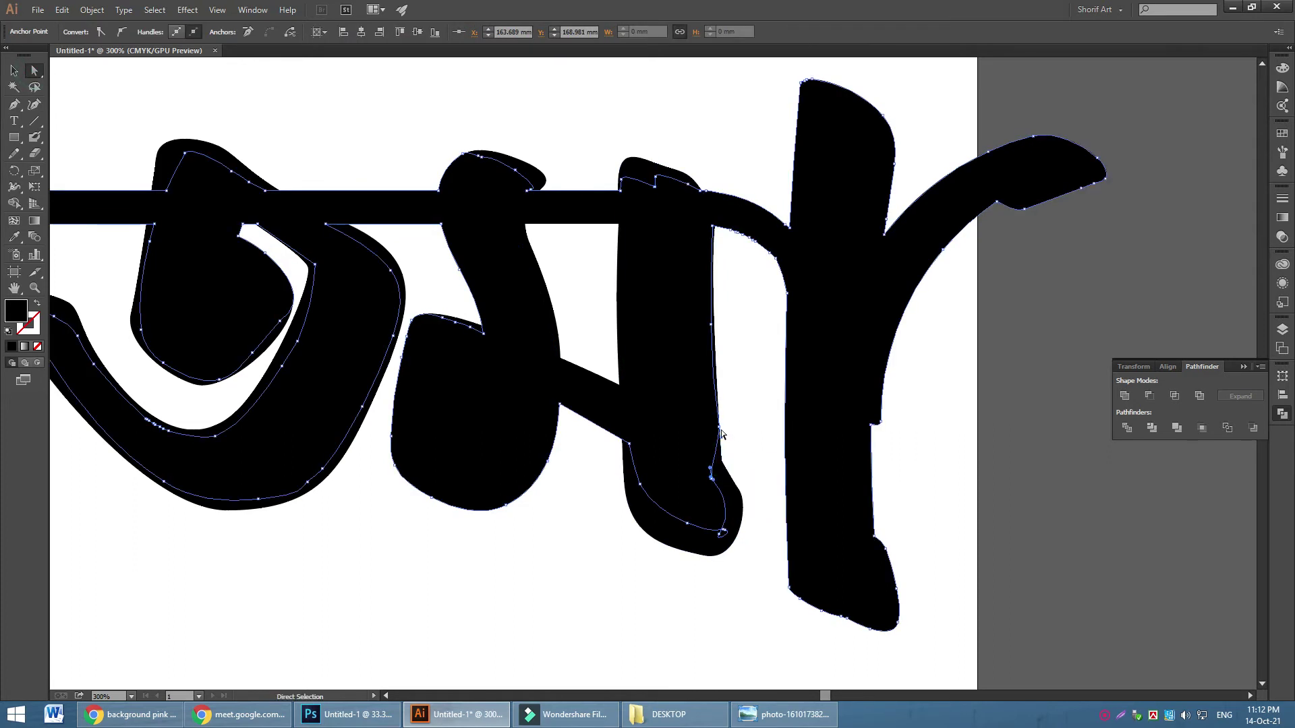
pyautogui.click(966, 464)
# Select all the letter shapes and merge them with Pathfinder Unite
pyautogui.hotkey('ctrl', 'a')
pyautogui.click(976, 342)
pyautogui.moveTo(134, 92); pyautogui.dragTo(1073, 566)
pyautogui.click(1131, 402)
pyautogui.click(382, 597)
pyautogui.moveTo(381, 596); pyautogui.dragTo(628, 589)
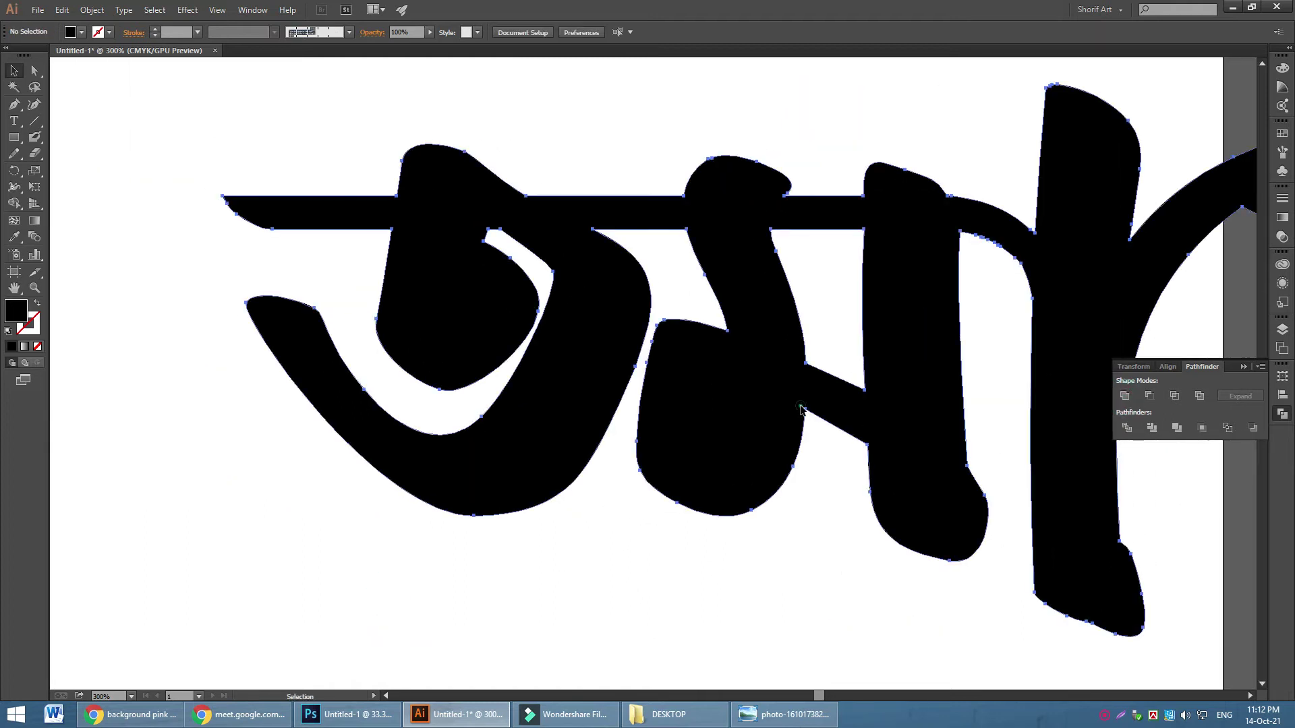
# Reshape the first letter's inner curve and nudge the left letter's anchors left
pyautogui.click(801, 408)
pyautogui.moveTo(828, 427); pyautogui.dragTo(784, 427)
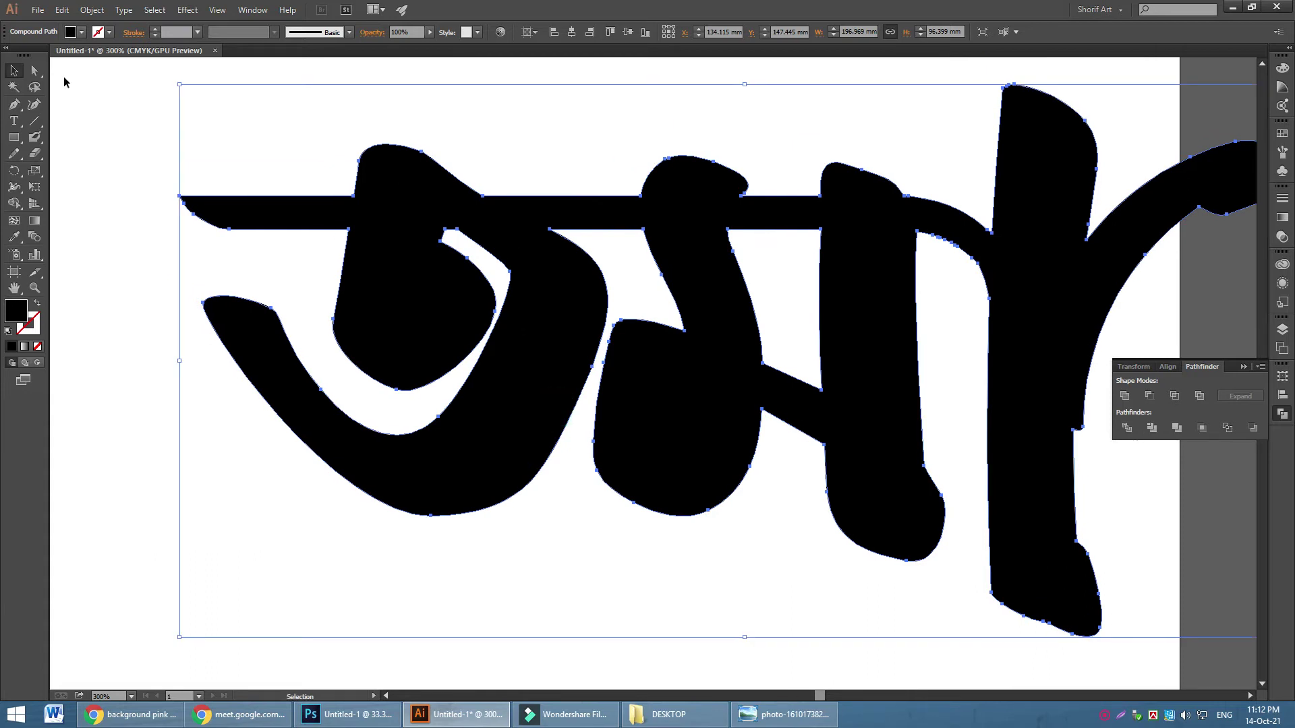
pyautogui.click(29, 71)
pyautogui.click(508, 273)
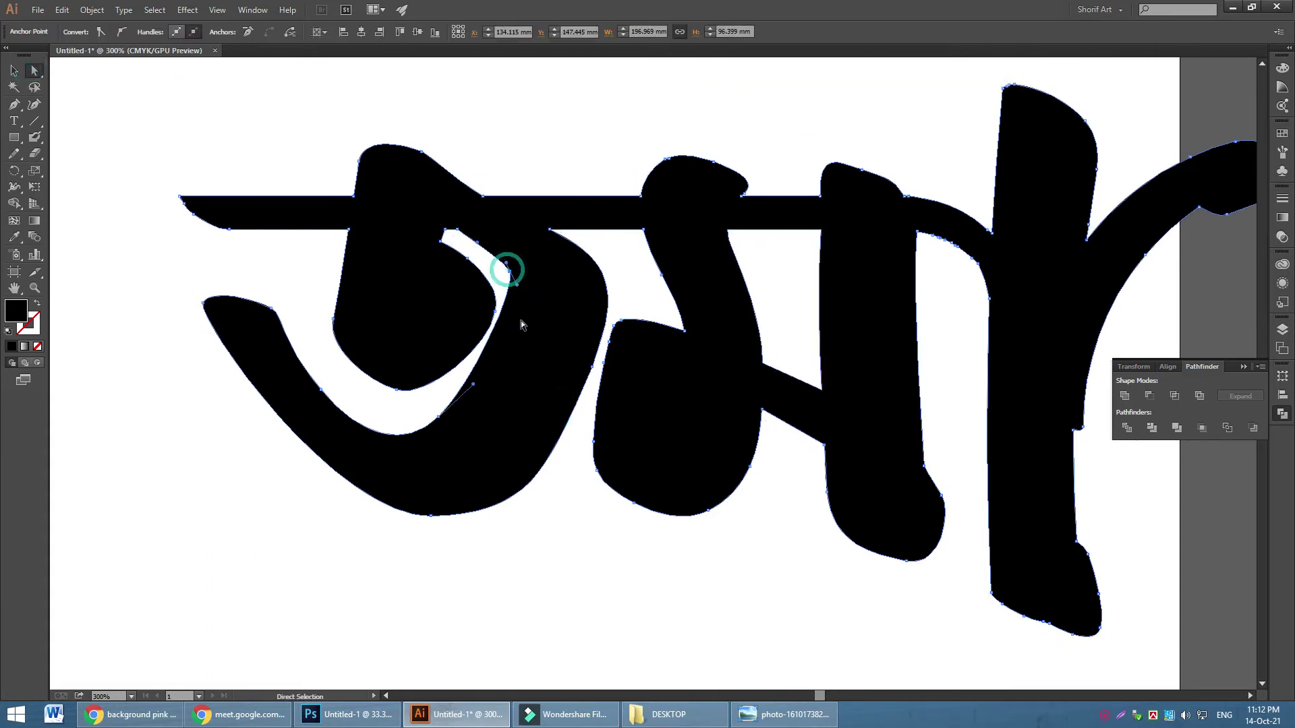
pyautogui.moveTo(516, 286); pyautogui.dragTo(521, 329)
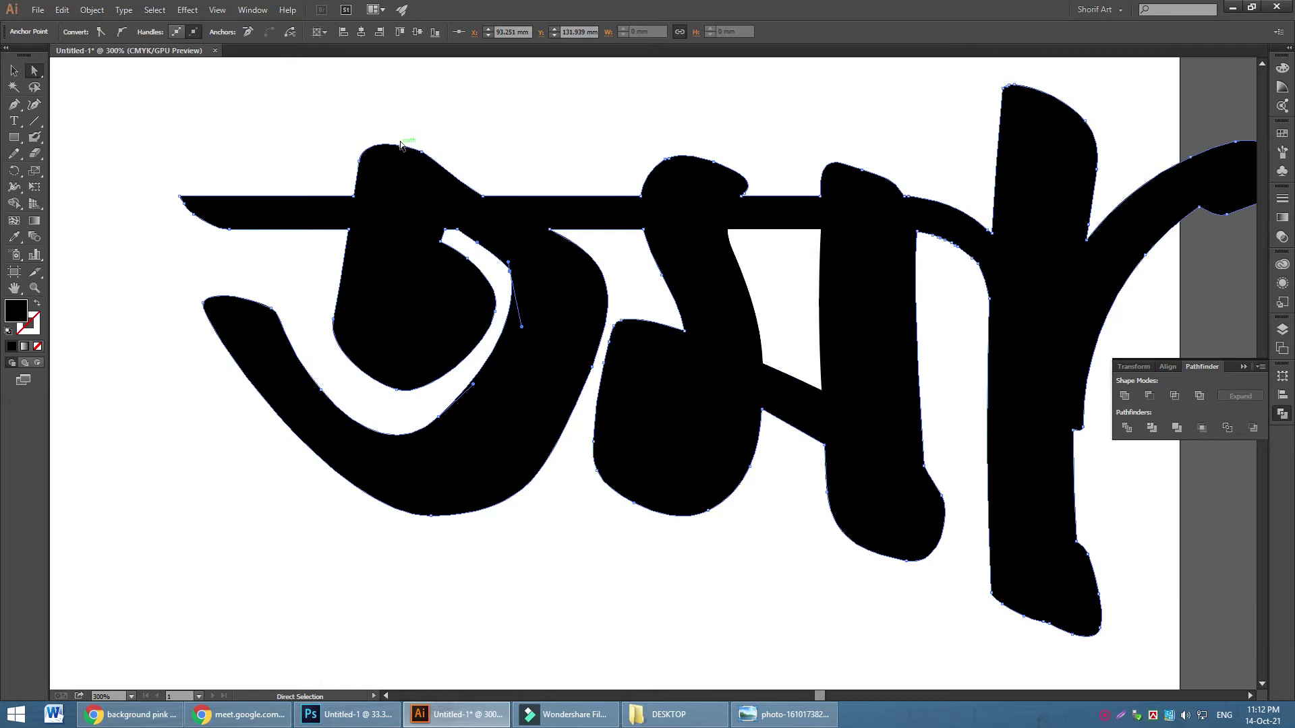
pyautogui.click(418, 116)
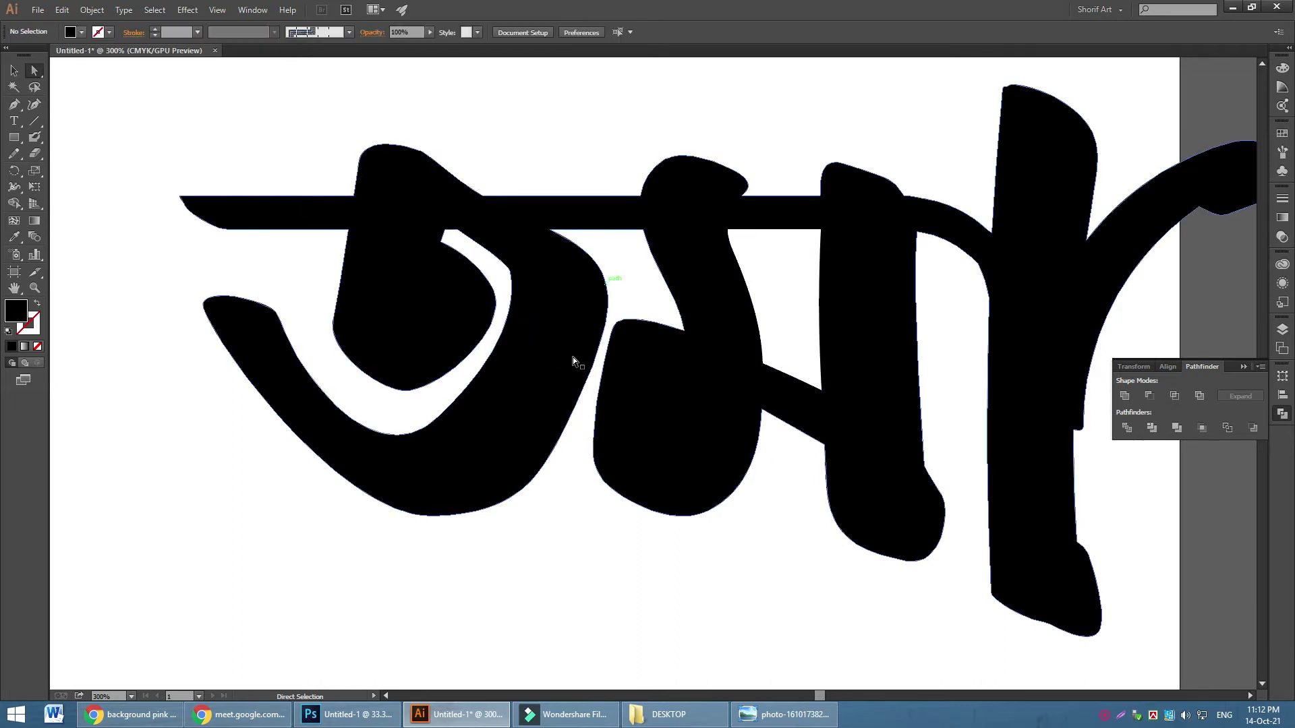
pyautogui.moveTo(129, 91); pyautogui.dragTo(576, 579)
pyautogui.press('Left')
pyautogui.press('Left')
pyautogui.press('Left')
pyautogui.press('Left')
pyautogui.press('Left')
pyautogui.press('Left')
pyautogui.press('Left')
pyautogui.press('Left')
pyautogui.press('Left')
pyautogui.press('Left')
pyautogui.press('Left')
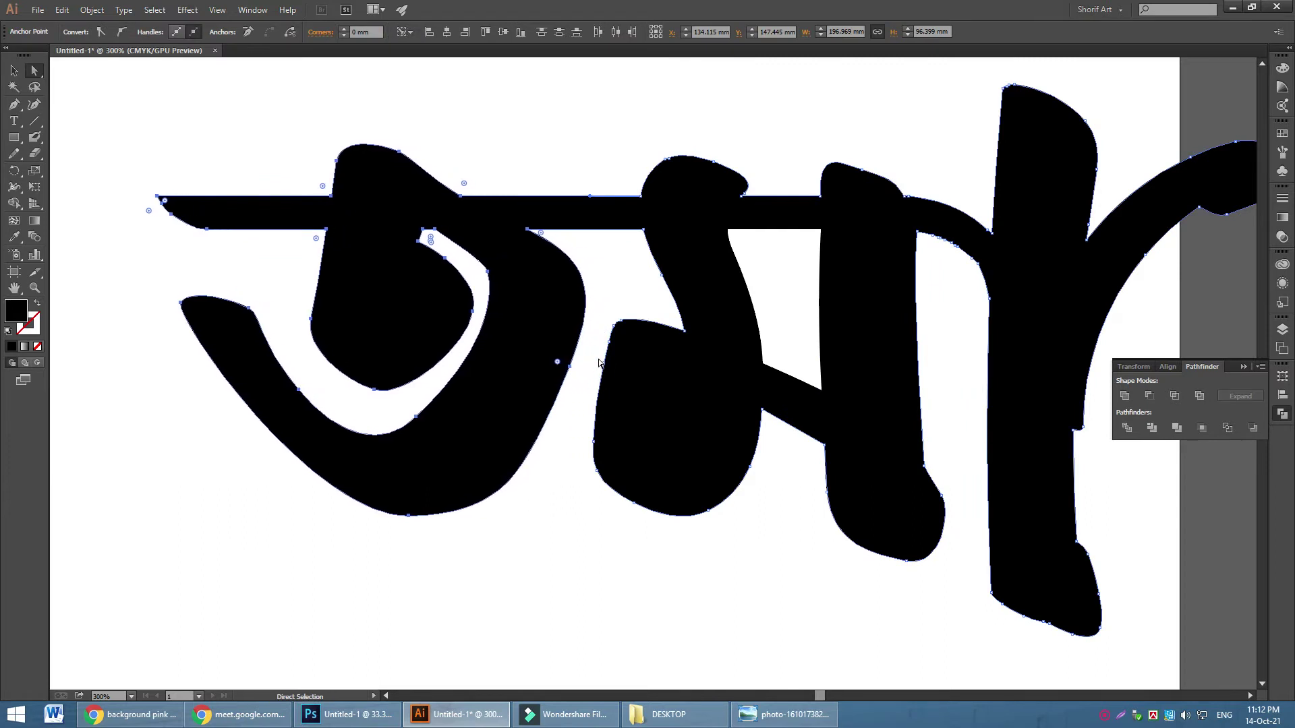
pyautogui.click(574, 153)
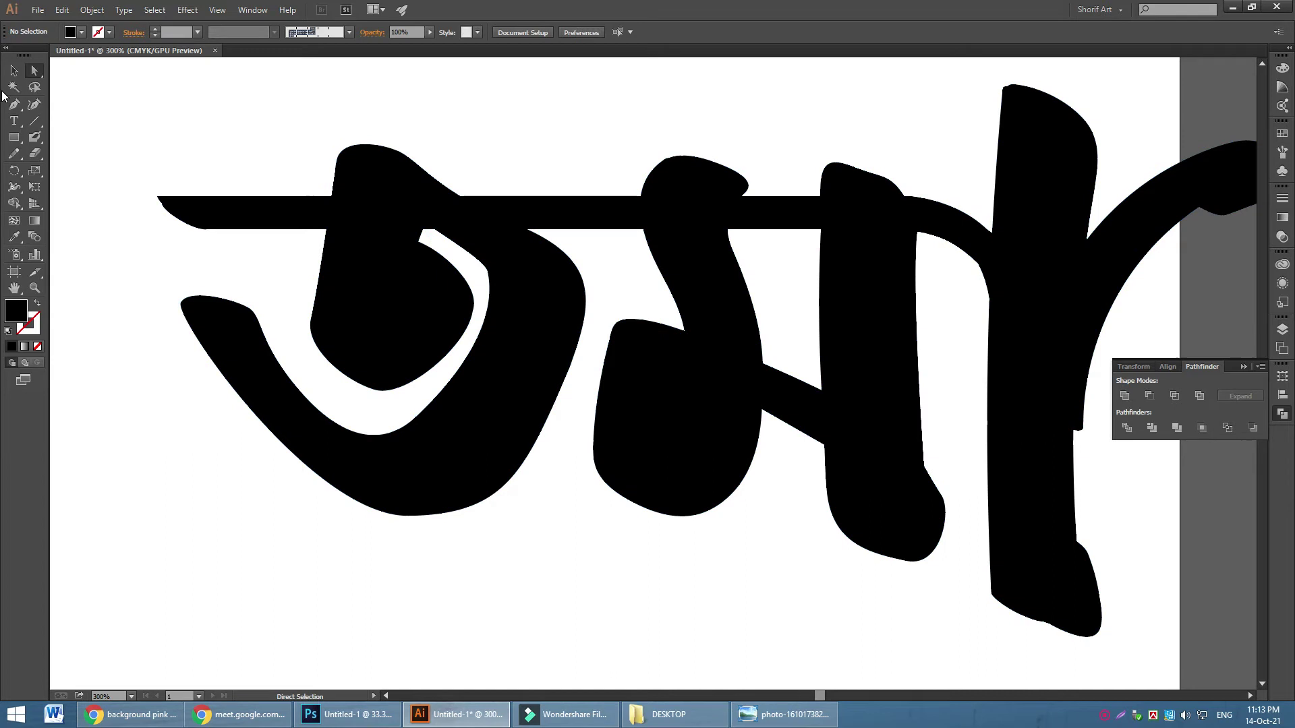
# Cut the whole lettering to the clipboard and switch to the Photoshop banner
pyautogui.click(904, 402)
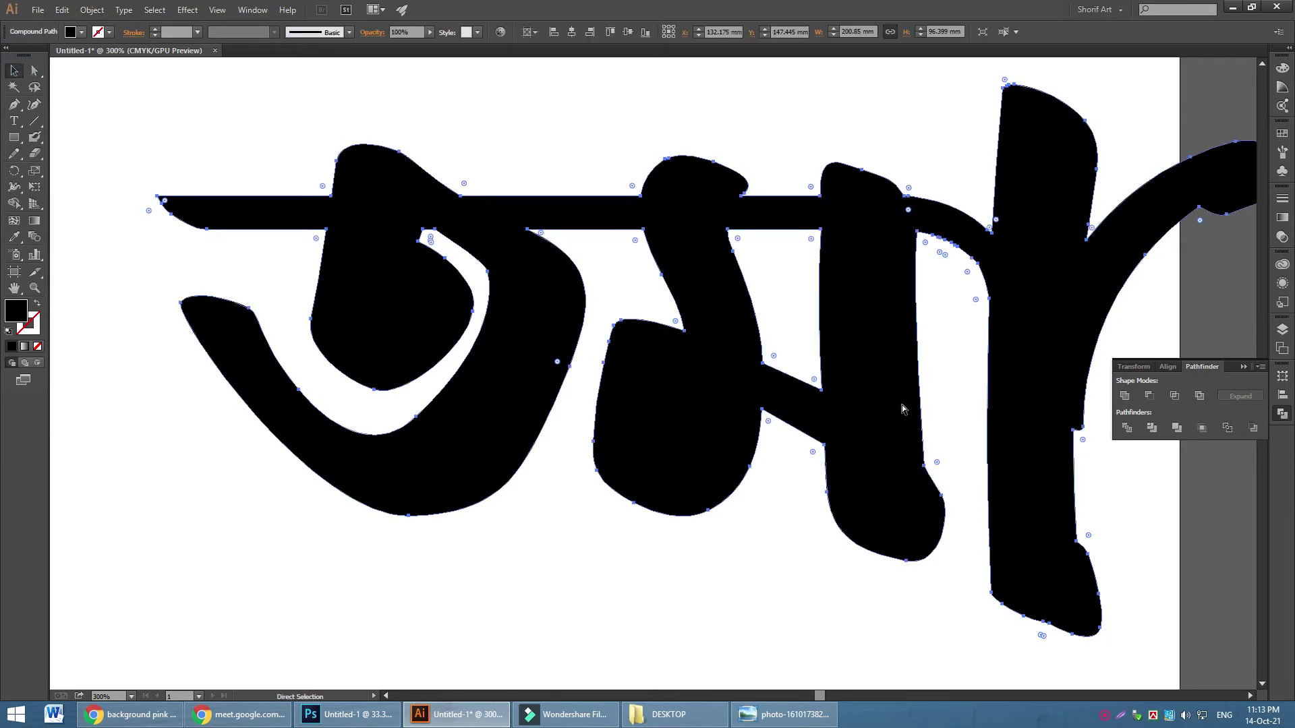
pyautogui.press('Delete')
pyautogui.click(347, 714)
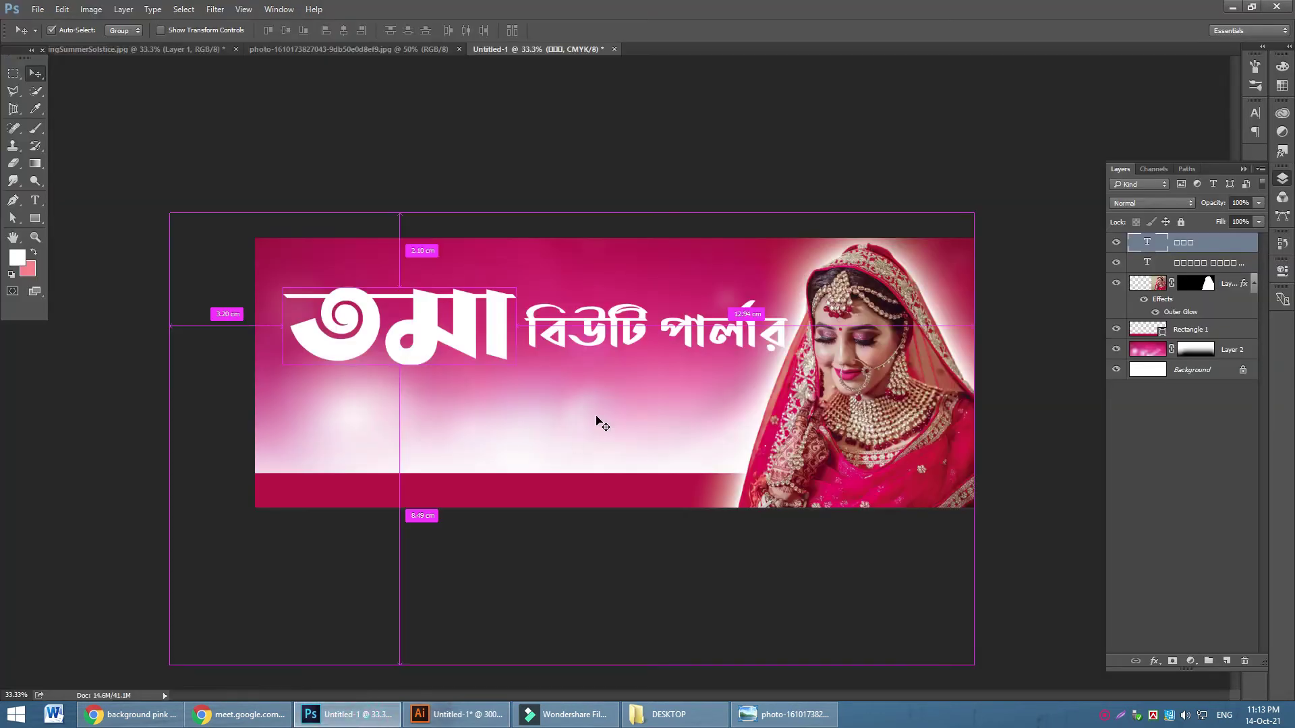
# Paste the lettering as a shape layer, scale it to about 41% and place it over the old title
pyautogui.hotkey('ctrl', 'v')
pyautogui.click(579, 280)
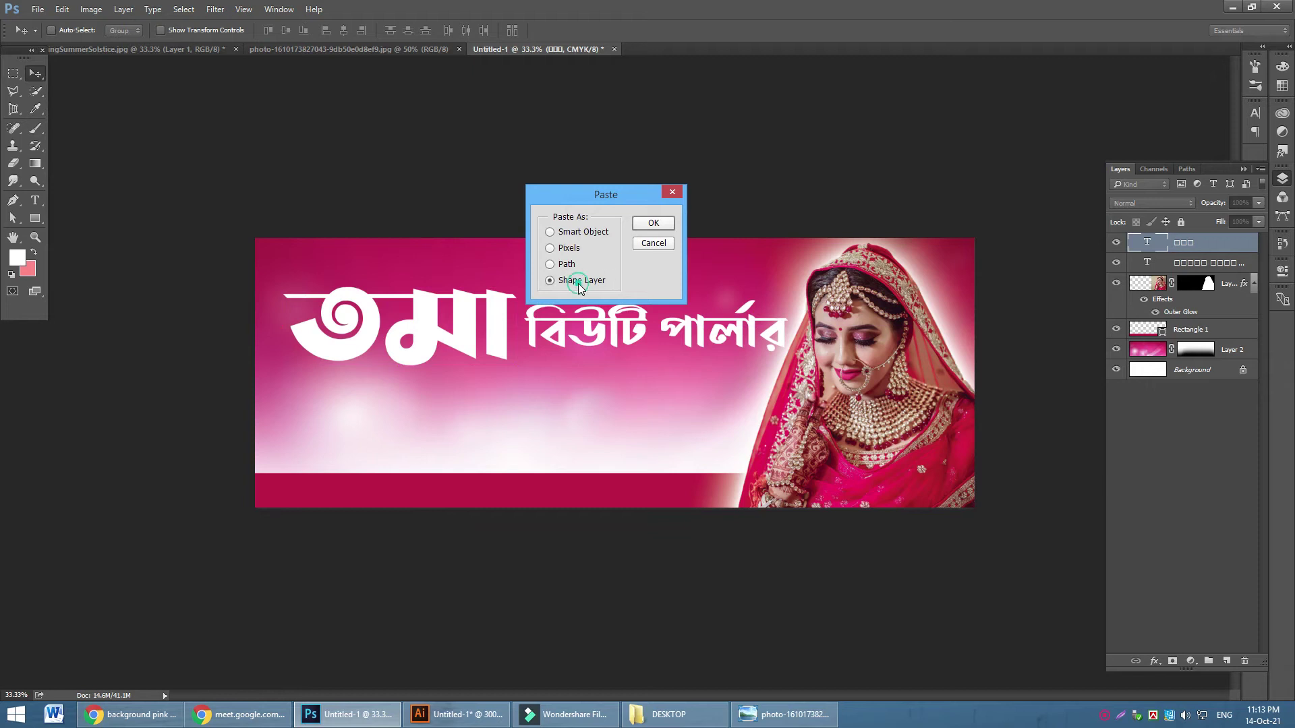
pyautogui.click(658, 224)
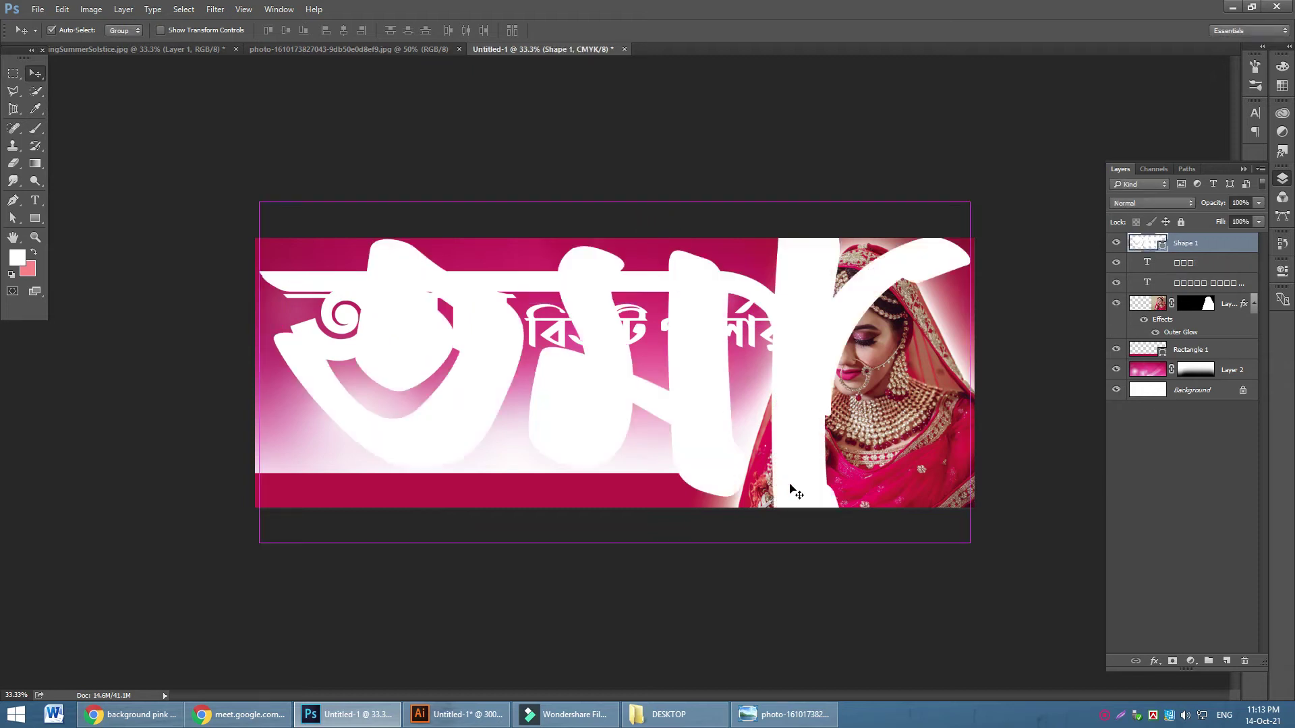
pyautogui.hotkey('ctrl', 't')
pyautogui.moveTo(971, 543); pyautogui.dragTo(662, 401)
pyautogui.click(241, 30)
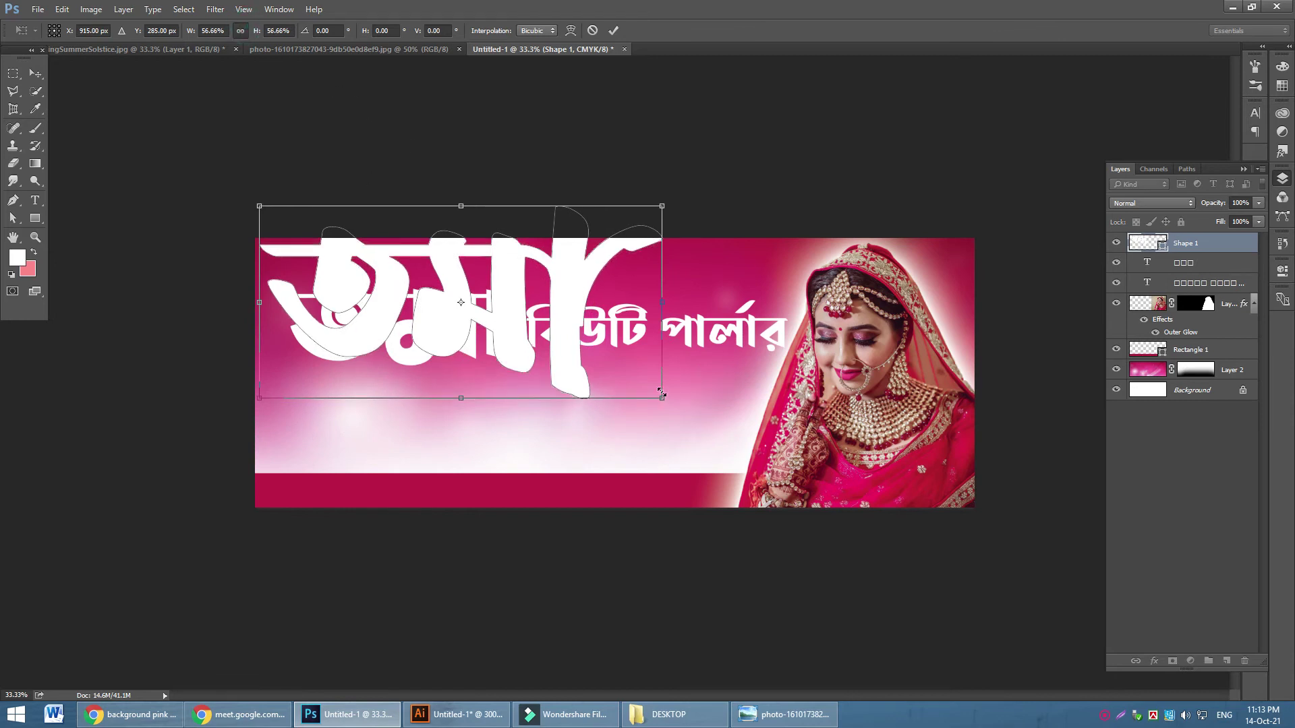
pyautogui.moveTo(661, 400); pyautogui.dragTo(552, 346)
pyautogui.moveTo(487, 284); pyautogui.dragTo(511, 336)
pyautogui.click(613, 30)
pyautogui.click(1212, 268)
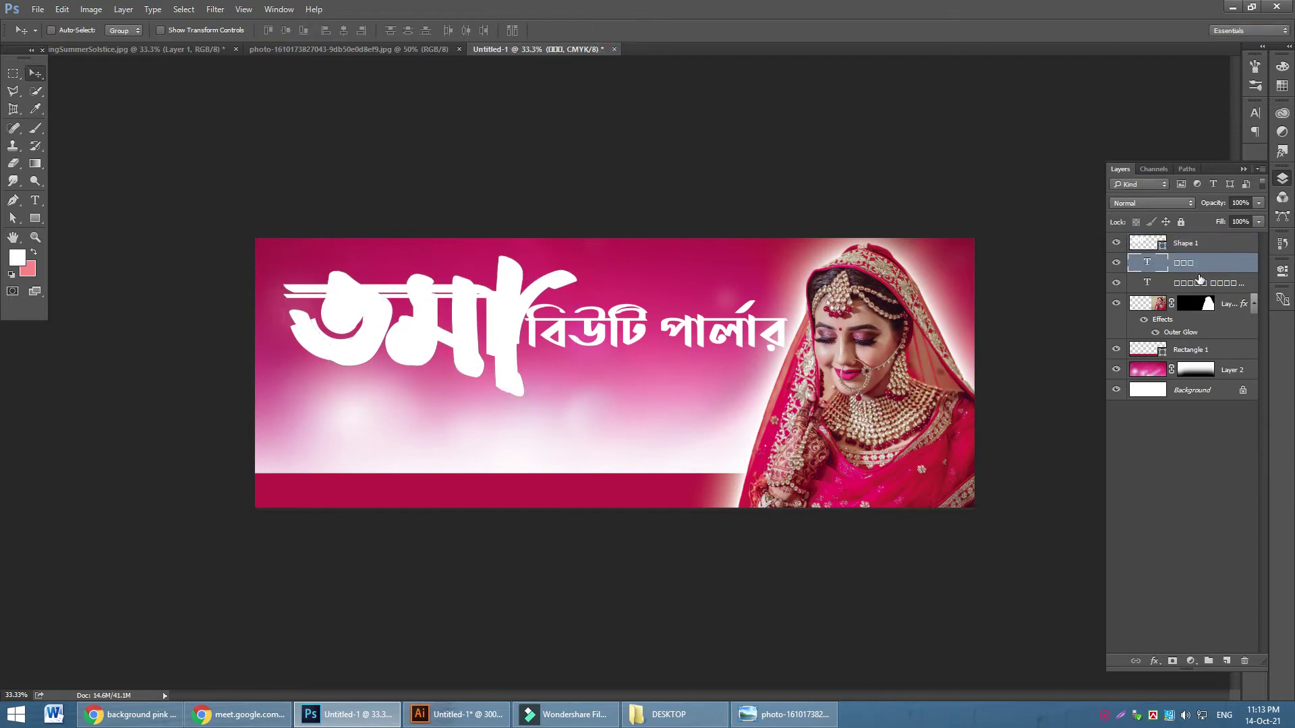
# Delete the old typed title layer, then narrow the subtitle and shift it left and down
pyautogui.press('Delete')
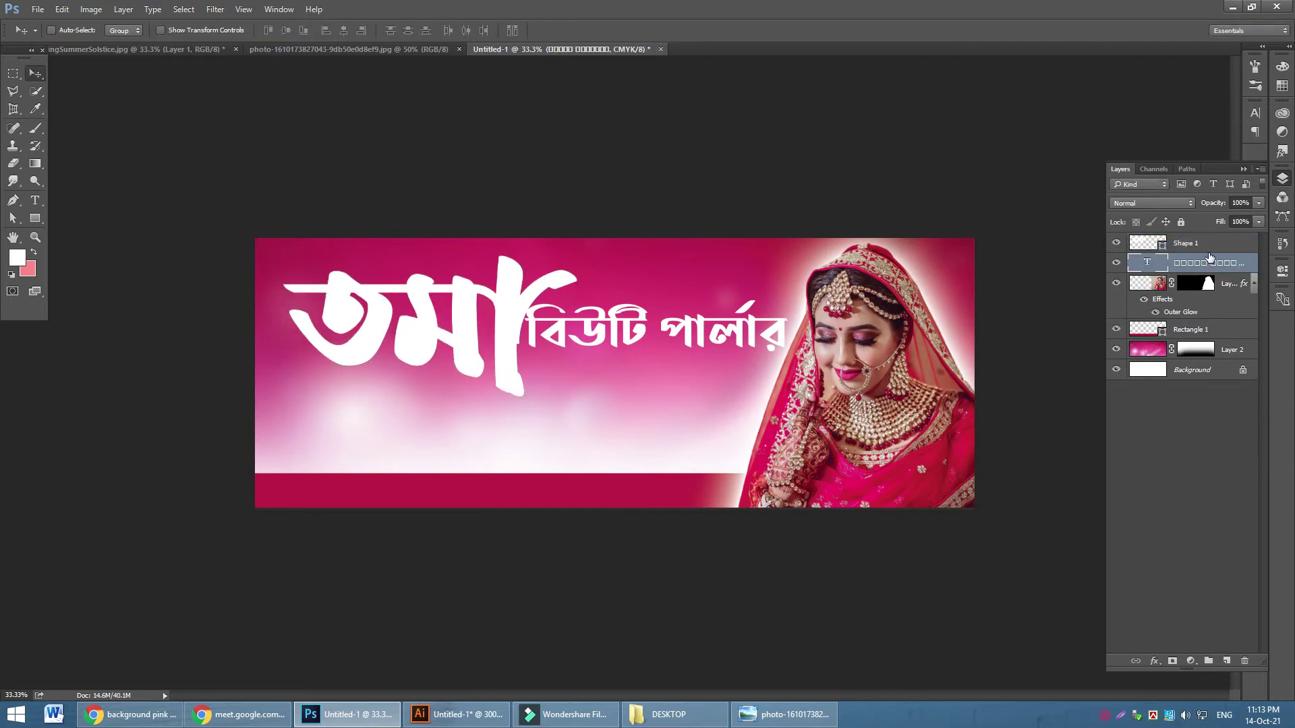
pyautogui.hotkey('ctrl', 't')
pyautogui.moveTo(523, 333); pyautogui.dragTo(555, 334)
pyautogui.moveTo(708, 336); pyautogui.dragTo(766, 345)
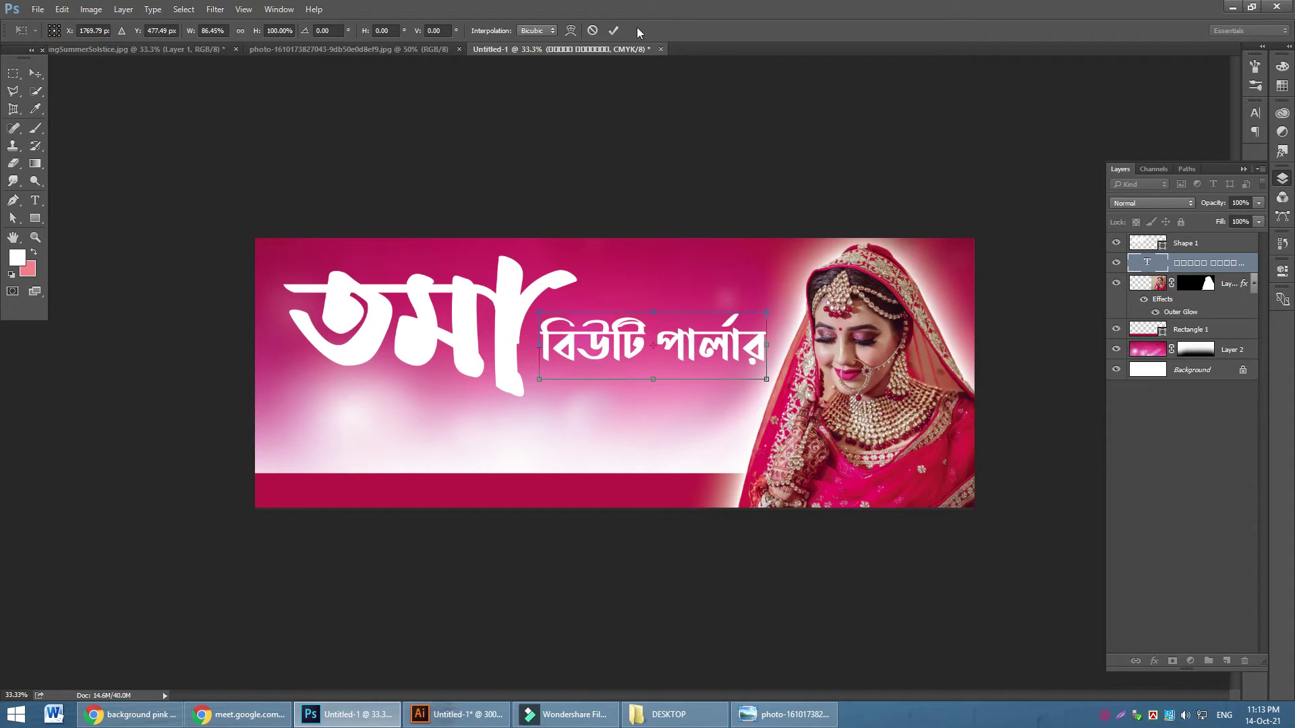
pyautogui.click(613, 30)
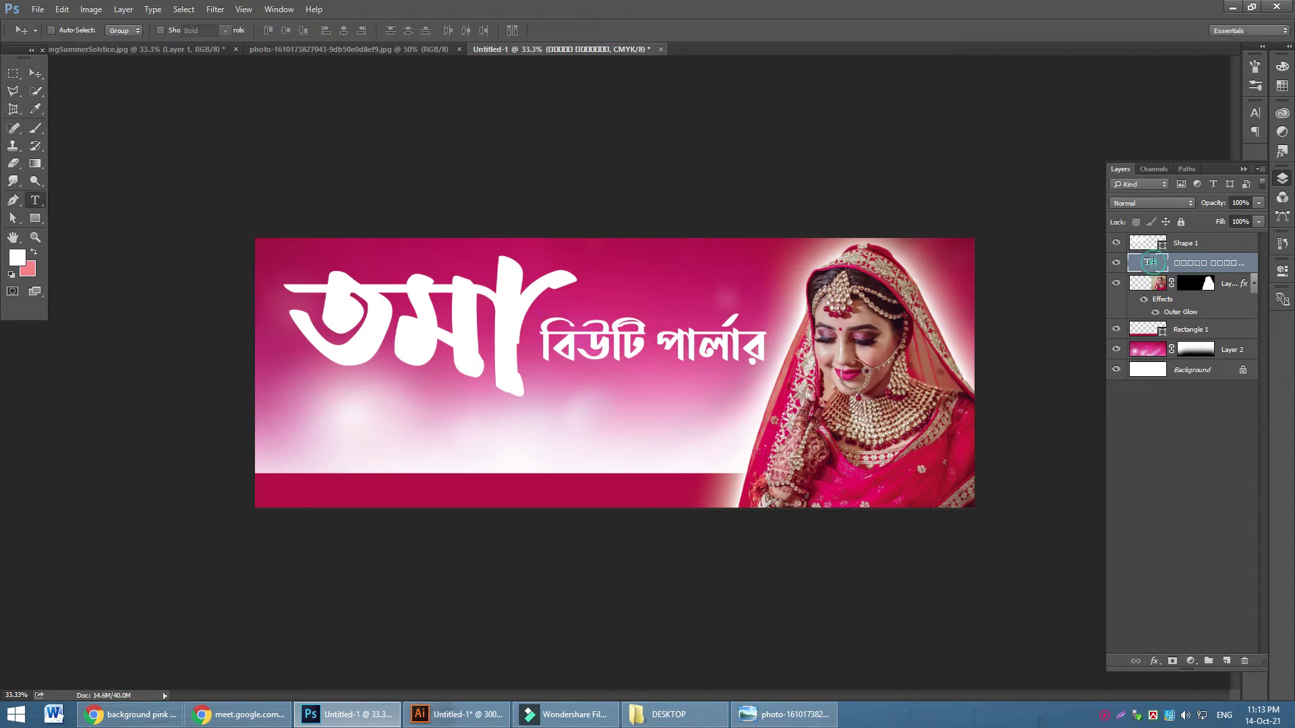
# Recolour the বিউটি পার্লার subtitle text to deep blue #001ca8
pyautogui.doubleClick(1147, 263)
pyautogui.click(578, 30)
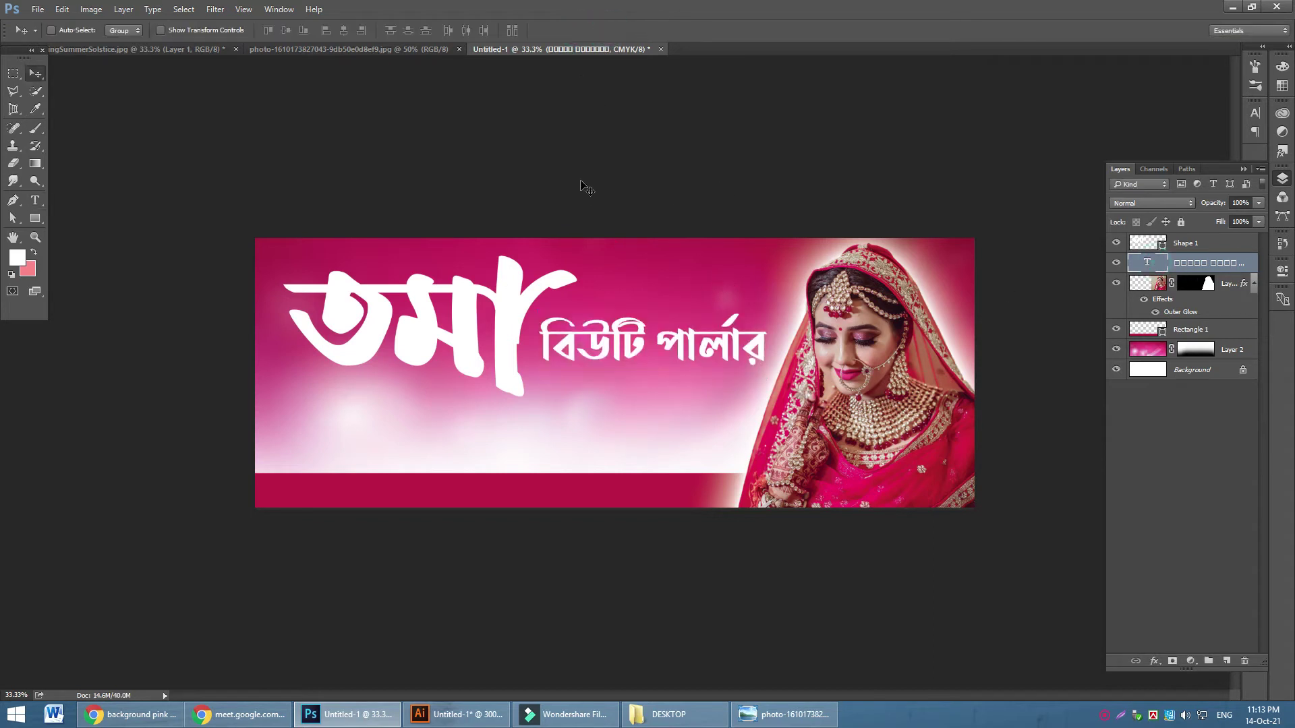
pyautogui.doubleClick(1147, 263)
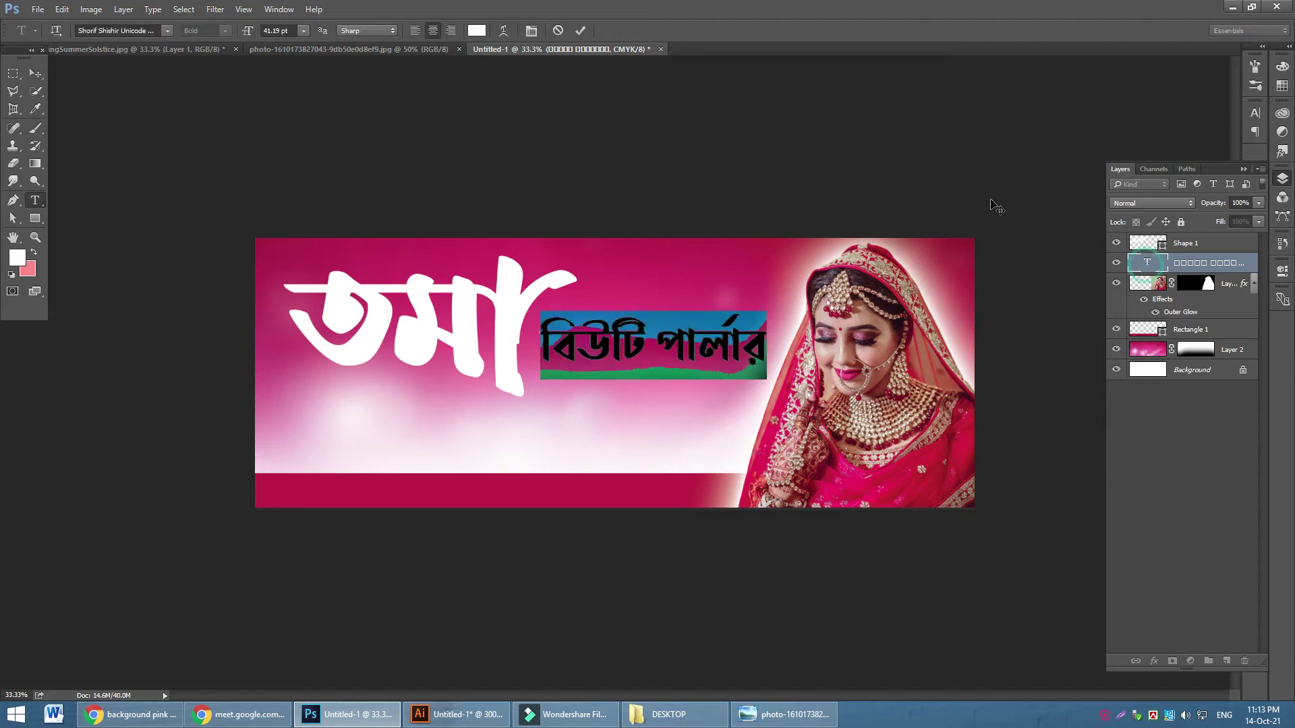
pyautogui.click(476, 30)
pyautogui.click(890, 263)
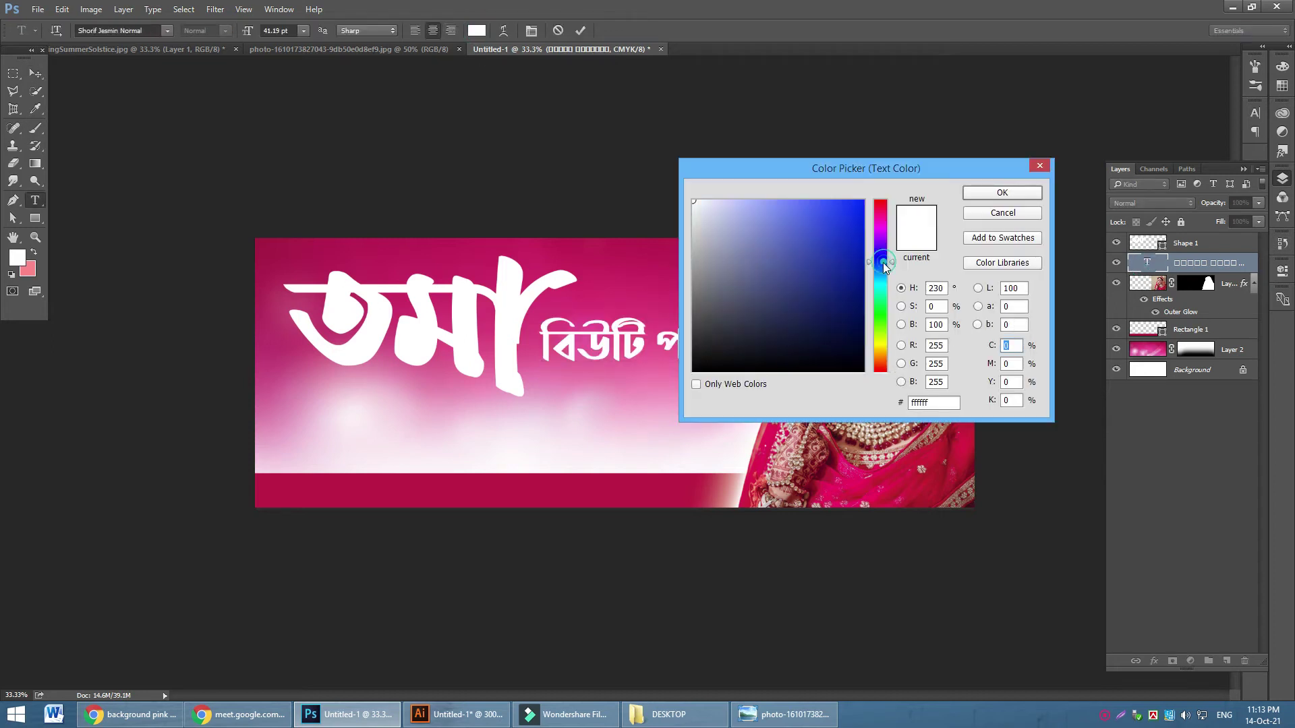
pyautogui.click(864, 259)
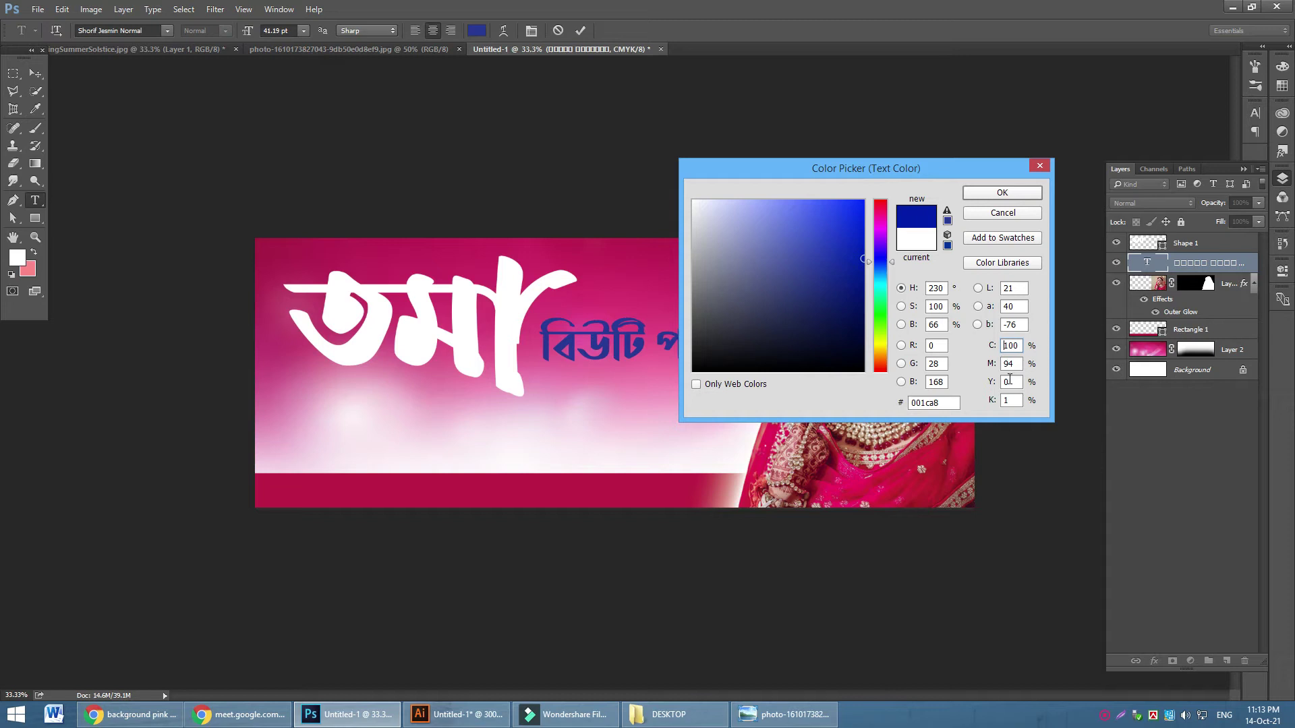
pyautogui.click(1018, 194)
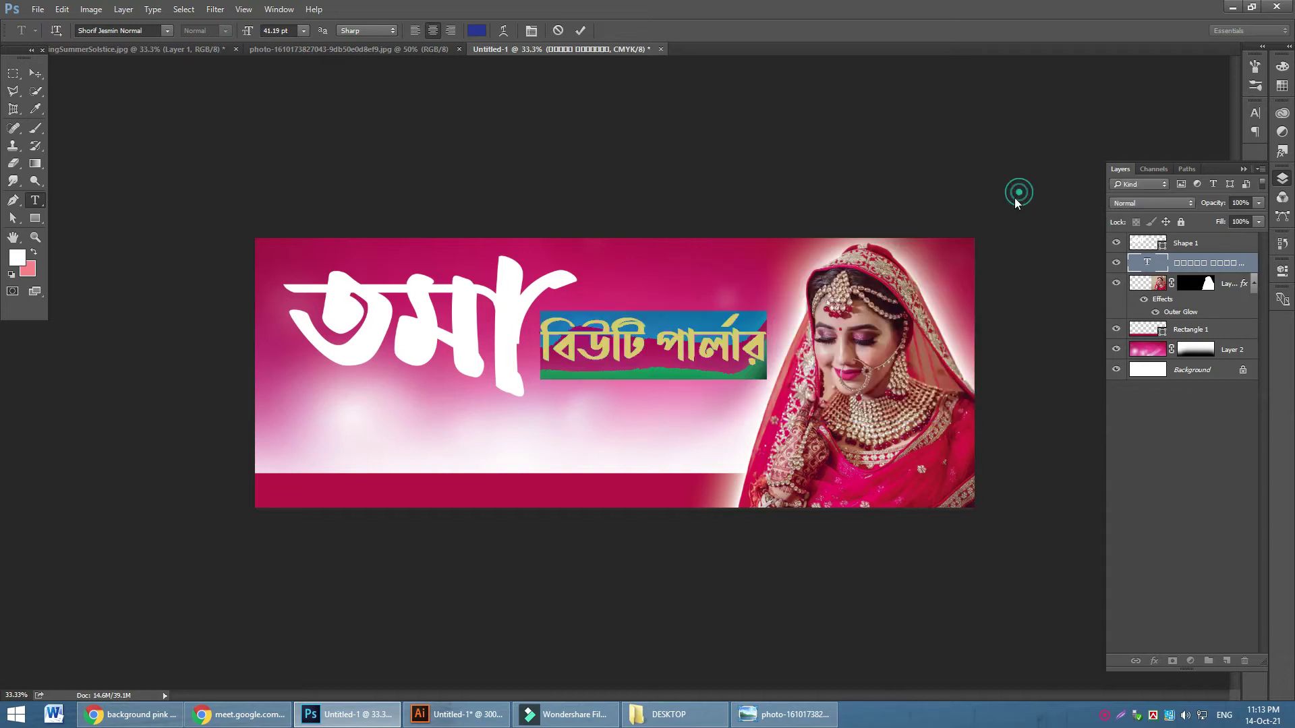
pyautogui.click(35, 73)
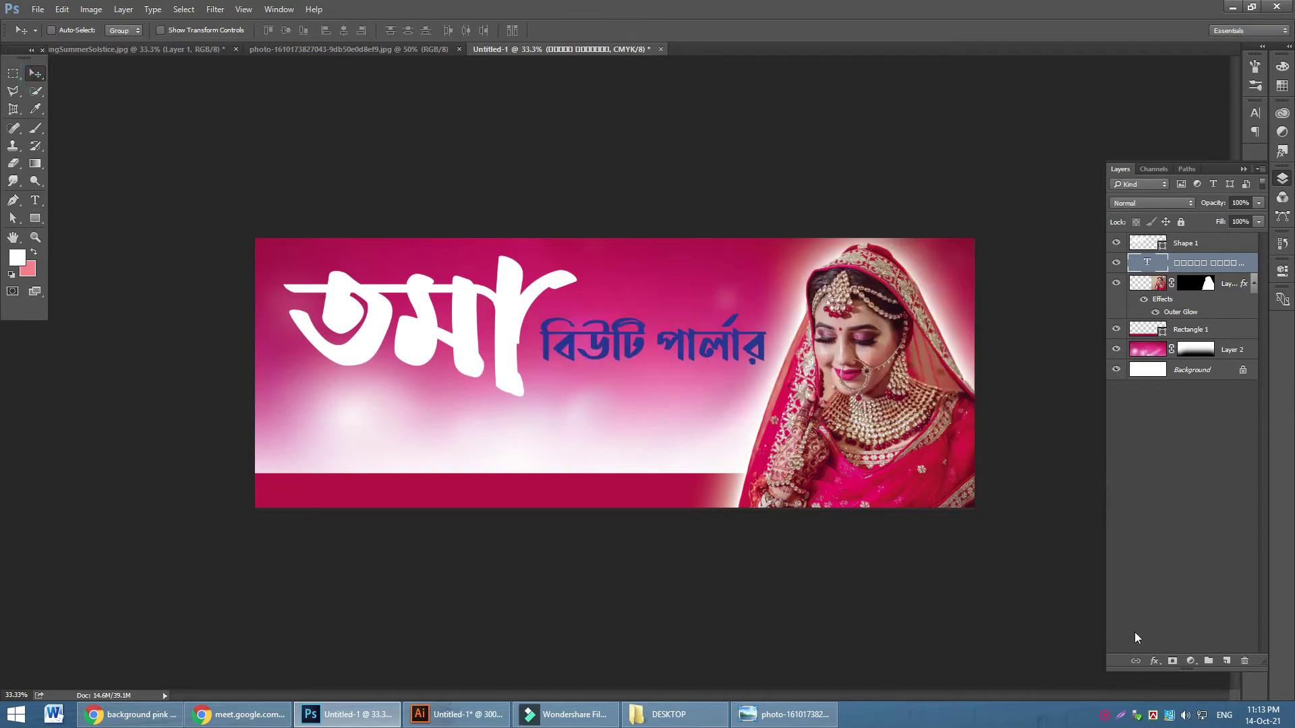
# Give the blue বিউটি পার্লার subtitle an Outer Glow of size 40 px
pyautogui.click(1155, 661)
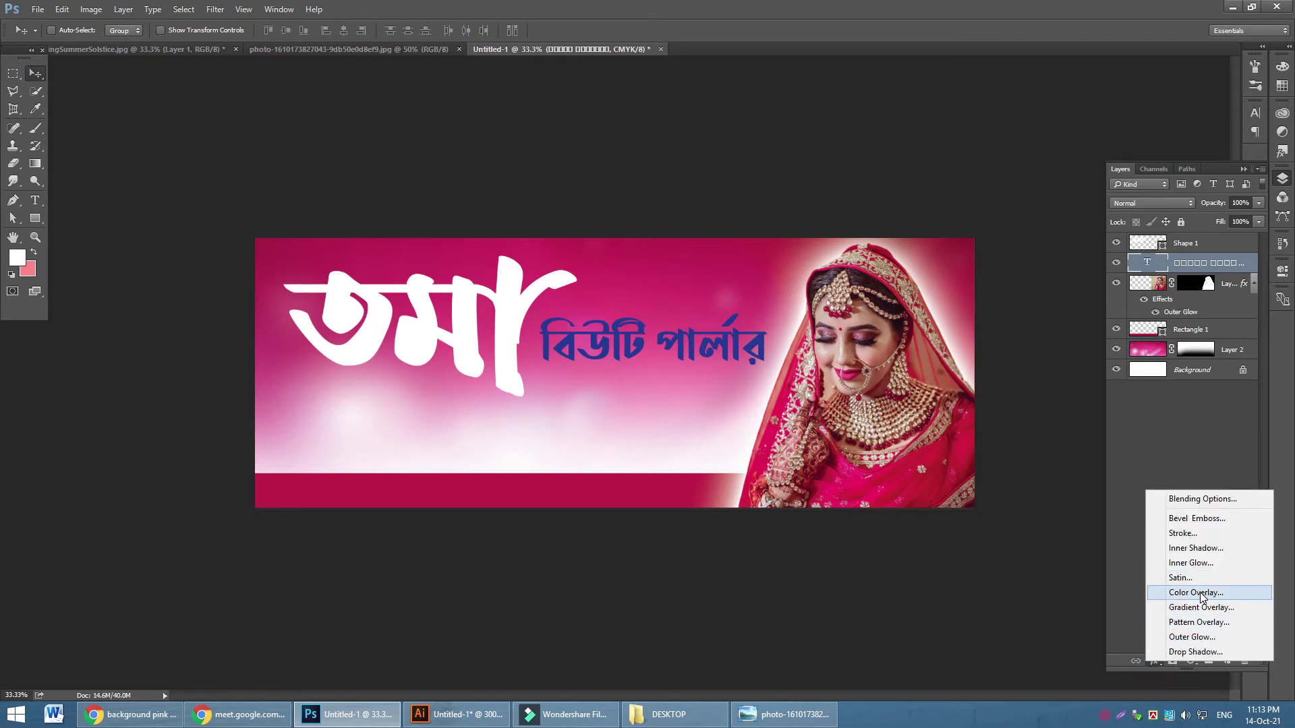
pyautogui.click(1192, 637)
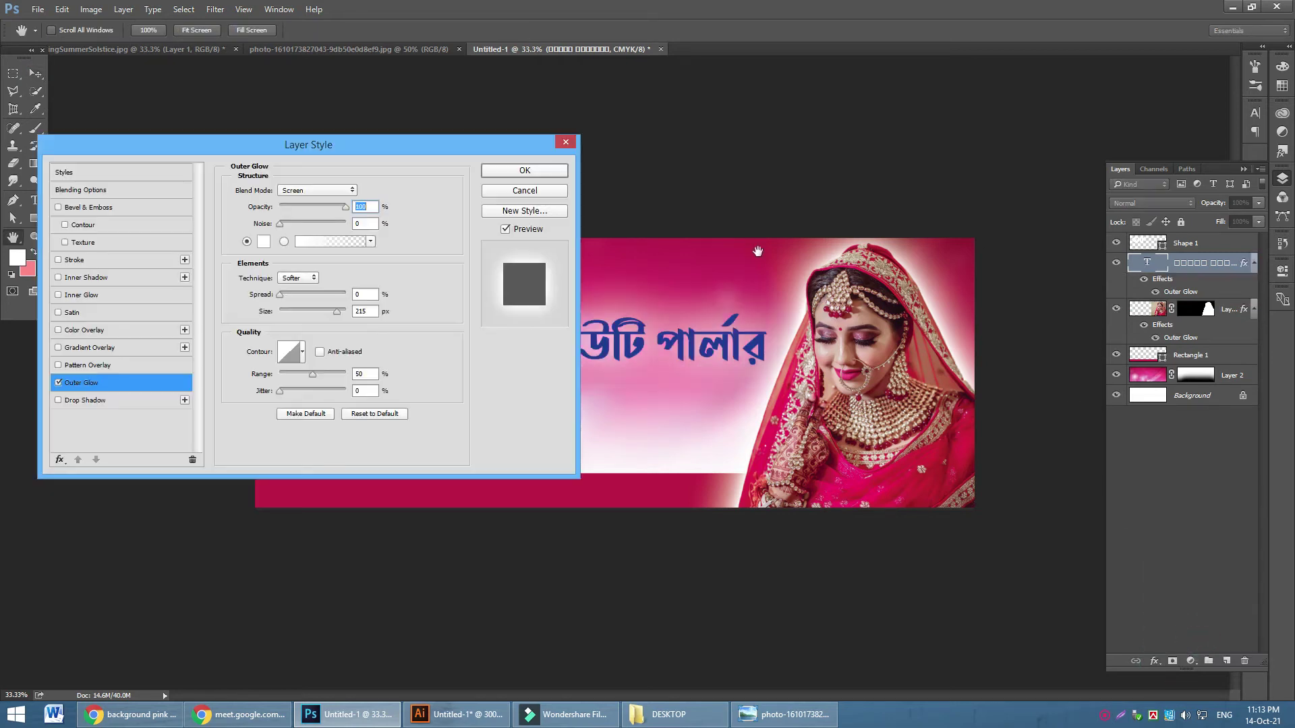
pyautogui.moveTo(329, 149); pyautogui.dragTo(987, 305)
pyautogui.moveTo(995, 469); pyautogui.dragTo(955, 472)
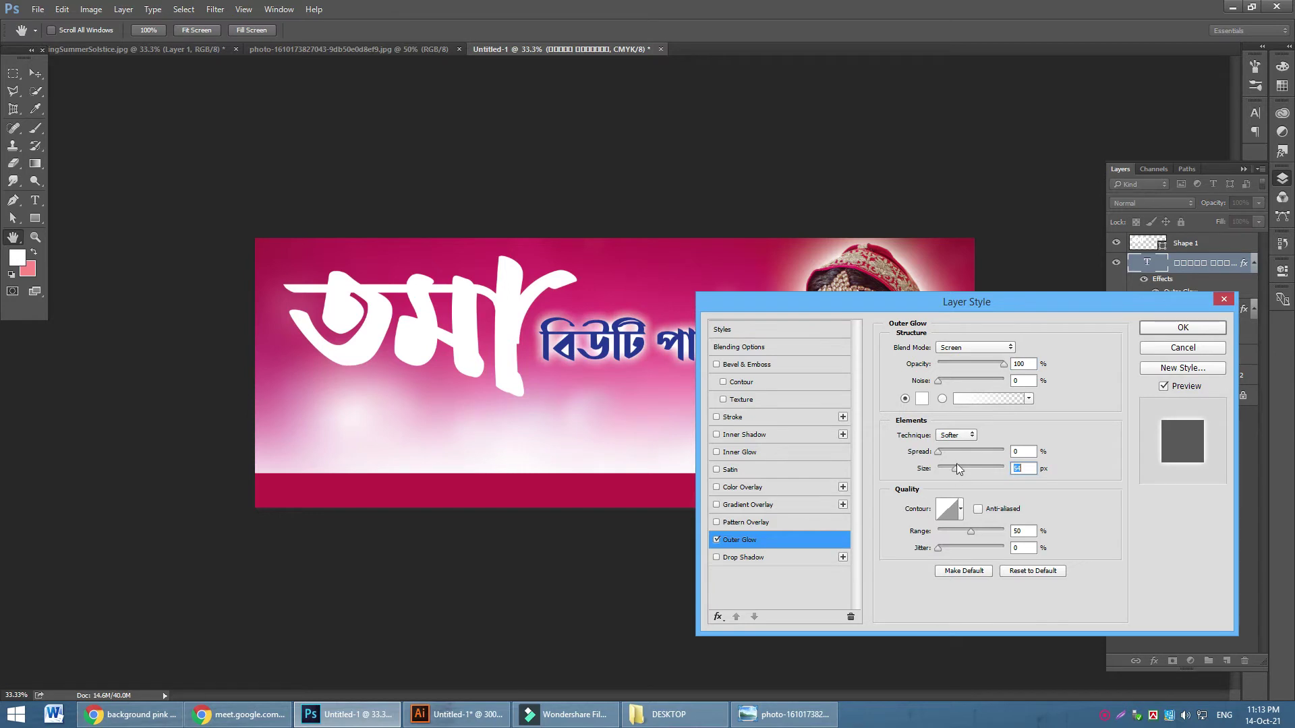
pyautogui.click(1183, 328)
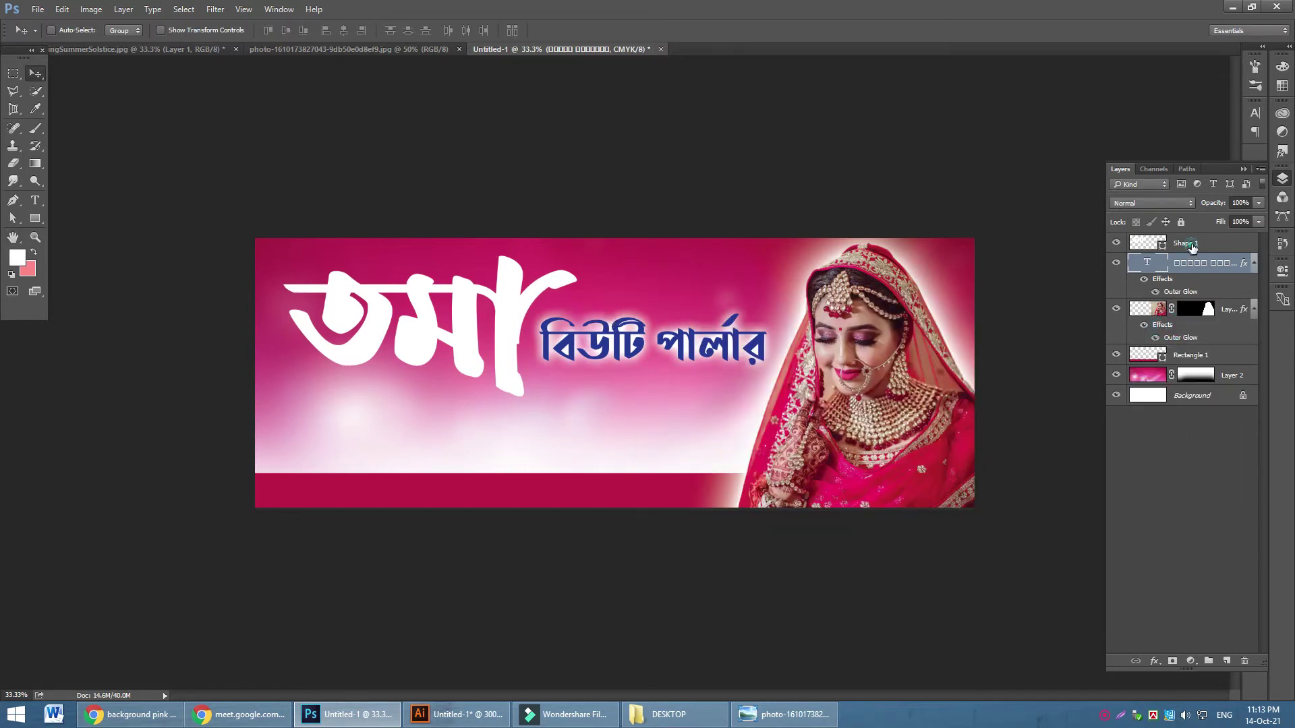
pyautogui.click(1187, 244)
pyautogui.click(1154, 661)
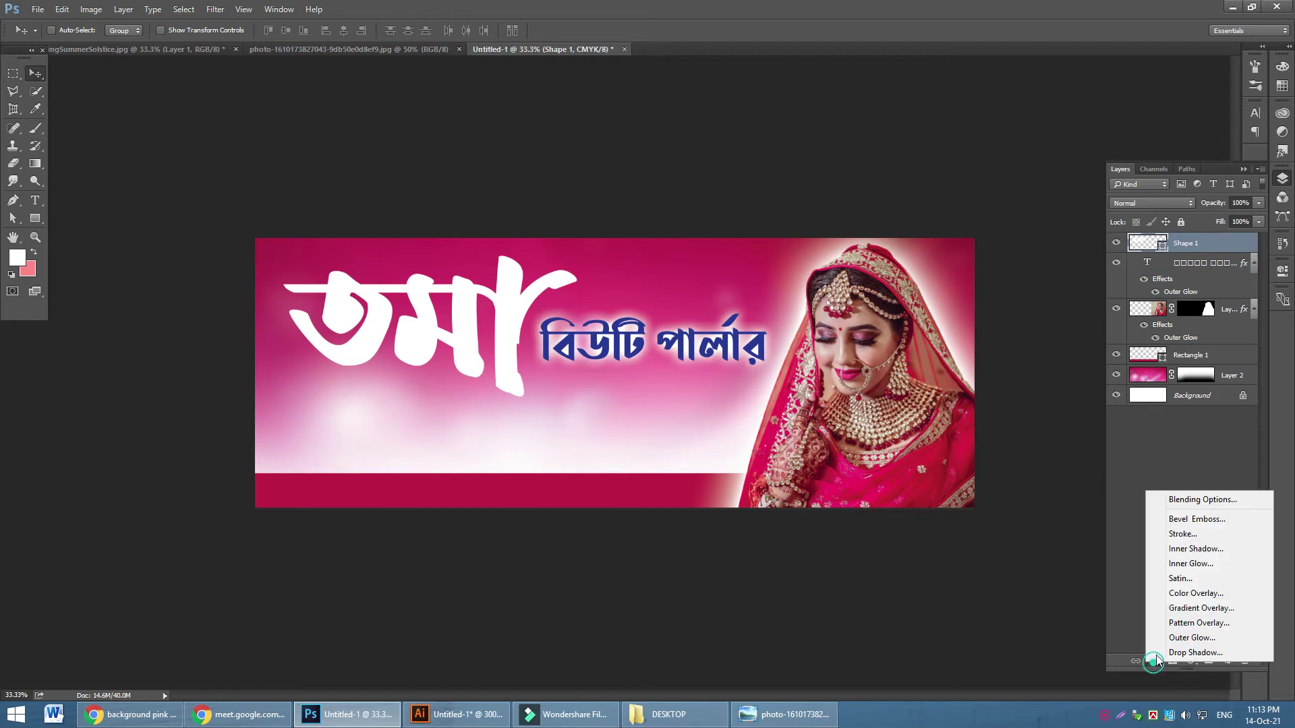
# Add a Chisel Hard Bevel and Emboss to the Shape 1 lettering at 205% depth
pyautogui.click(1194, 519)
pyautogui.click(969, 365)
pyautogui.click(983, 382)
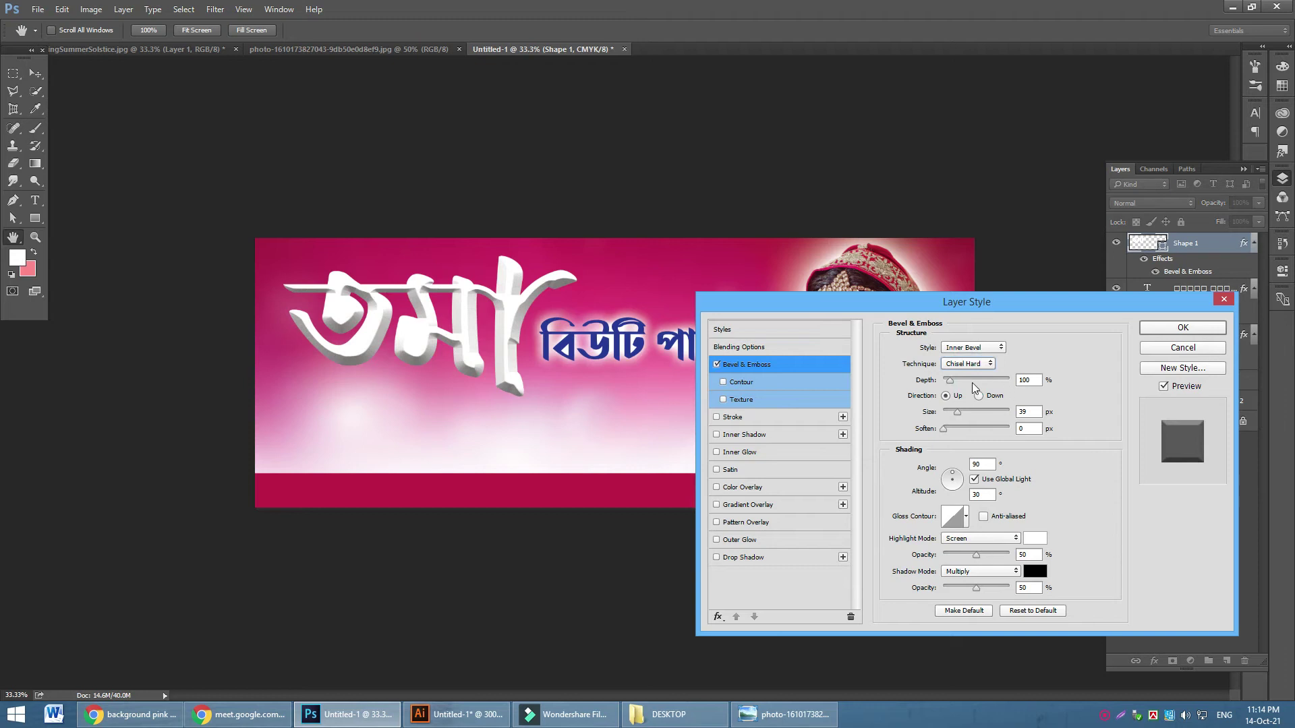
pyautogui.moveTo(949, 382); pyautogui.dragTo(997, 416)
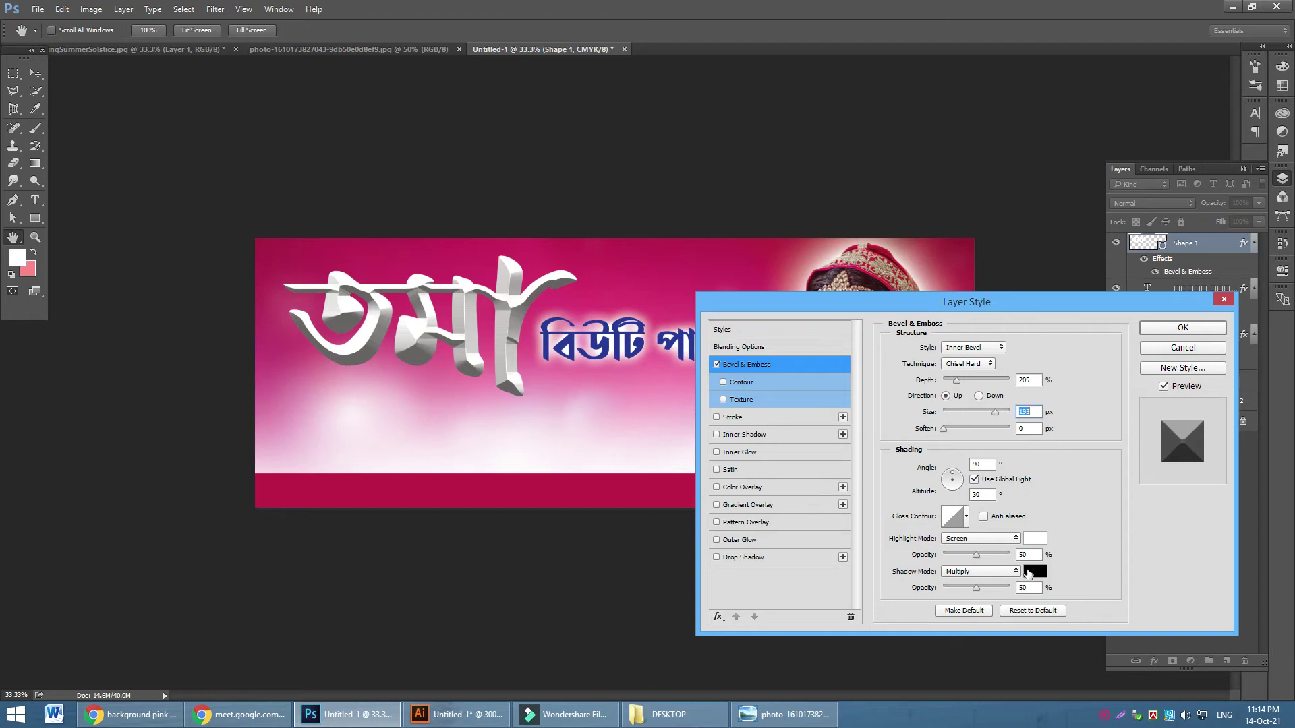
# Add a drop shadow at about 54% opacity, distance 14, with reduced spread
pyautogui.click(759, 558)
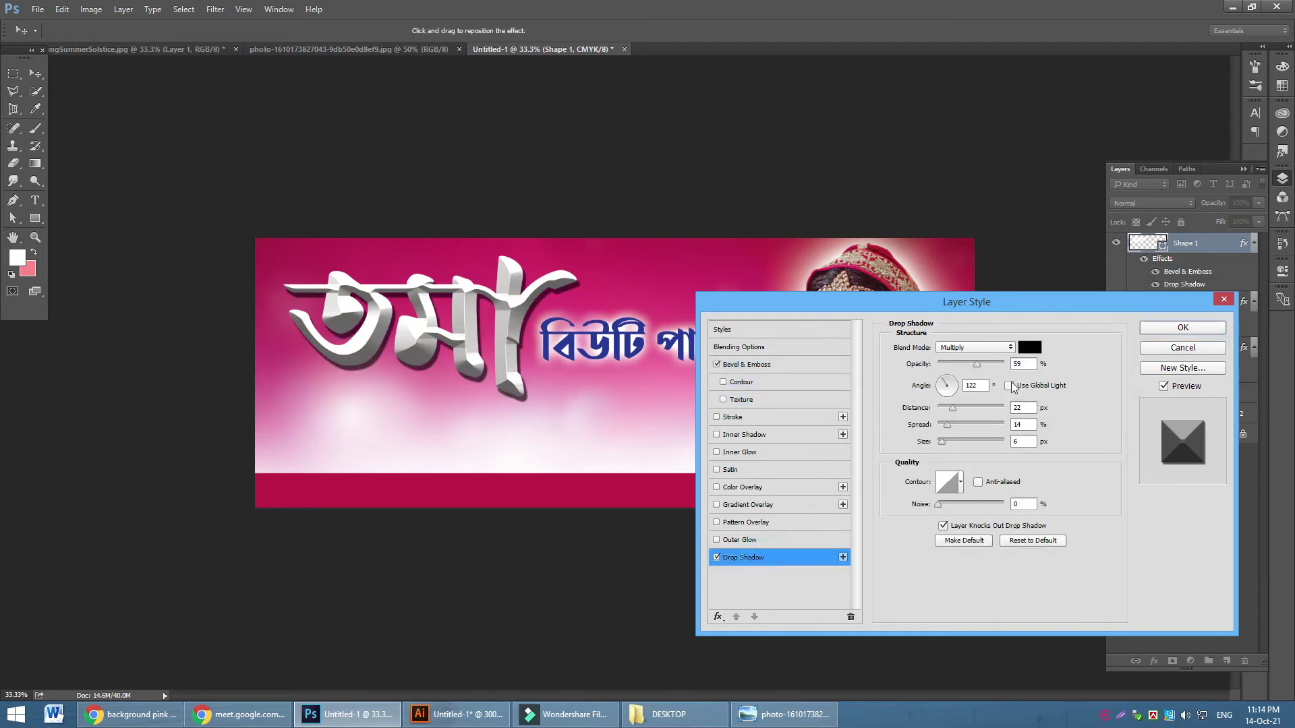
pyautogui.moveTo(983, 367); pyautogui.dragTo(971, 365)
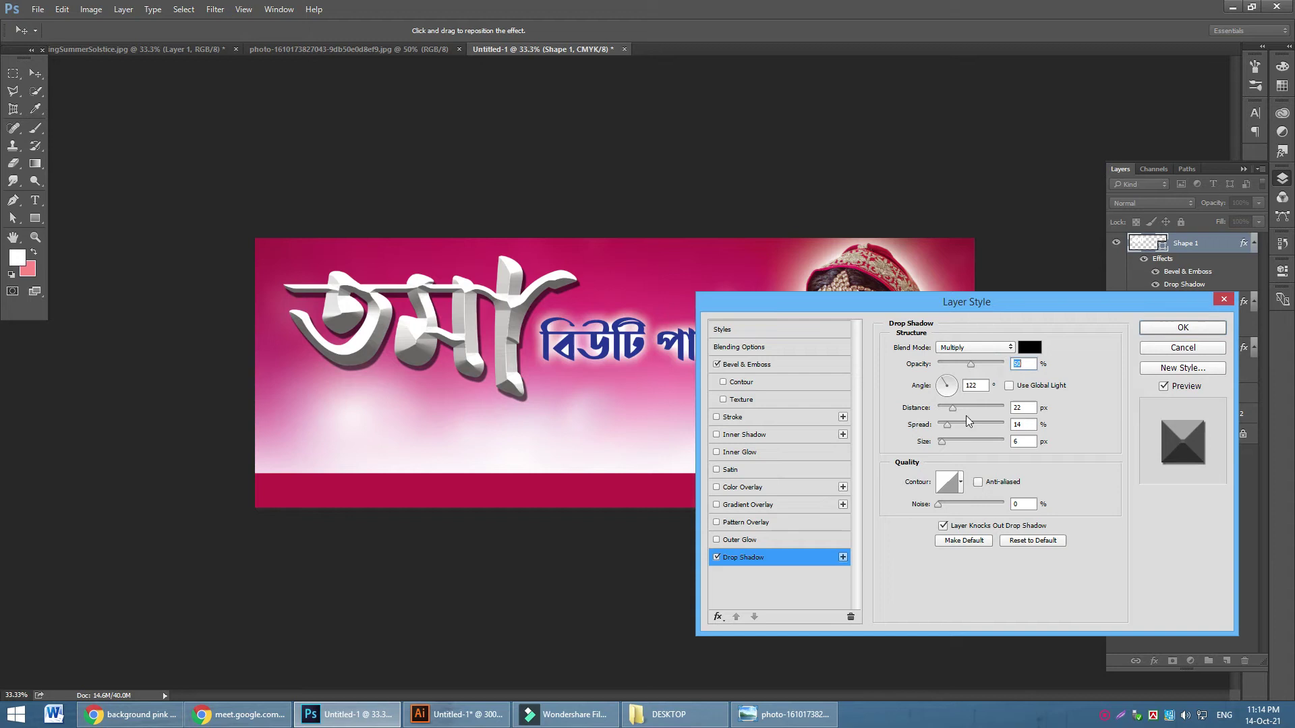
pyautogui.moveTo(943, 446); pyautogui.dragTo(957, 447)
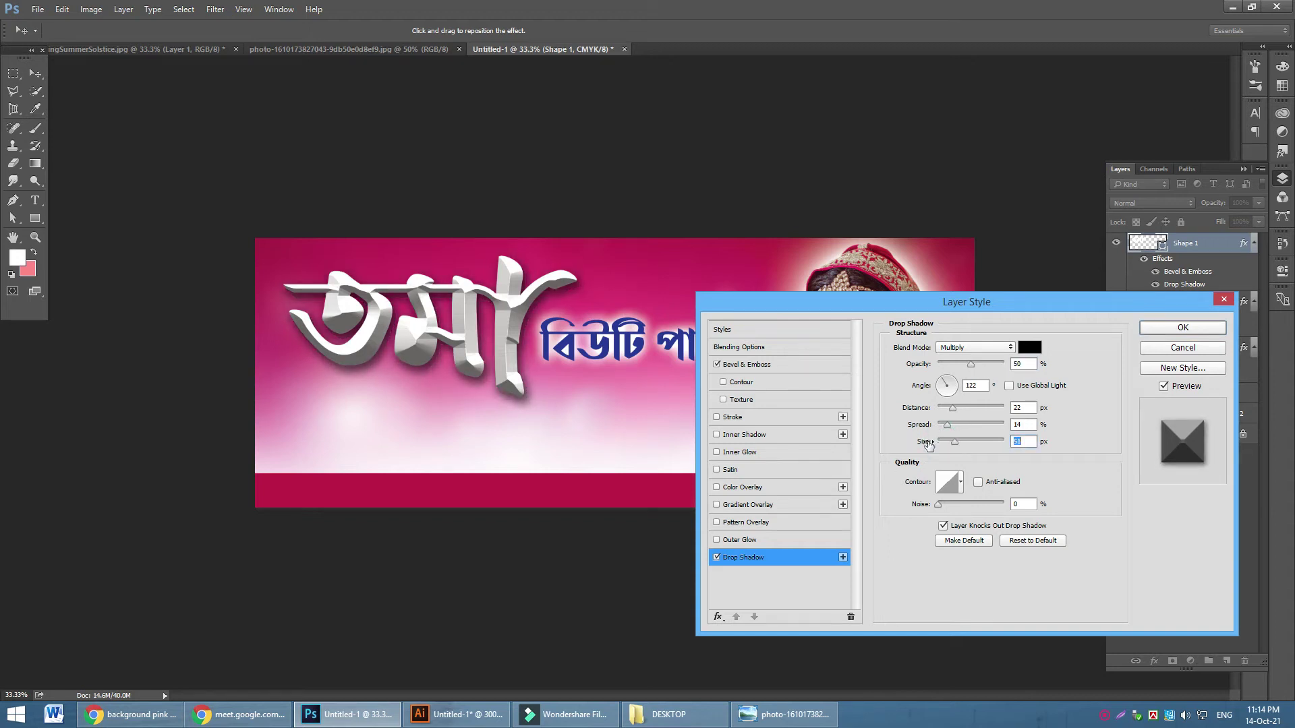
pyautogui.click(973, 365)
pyautogui.click(945, 408)
pyautogui.moveTo(947, 424); pyautogui.dragTo(945, 430)
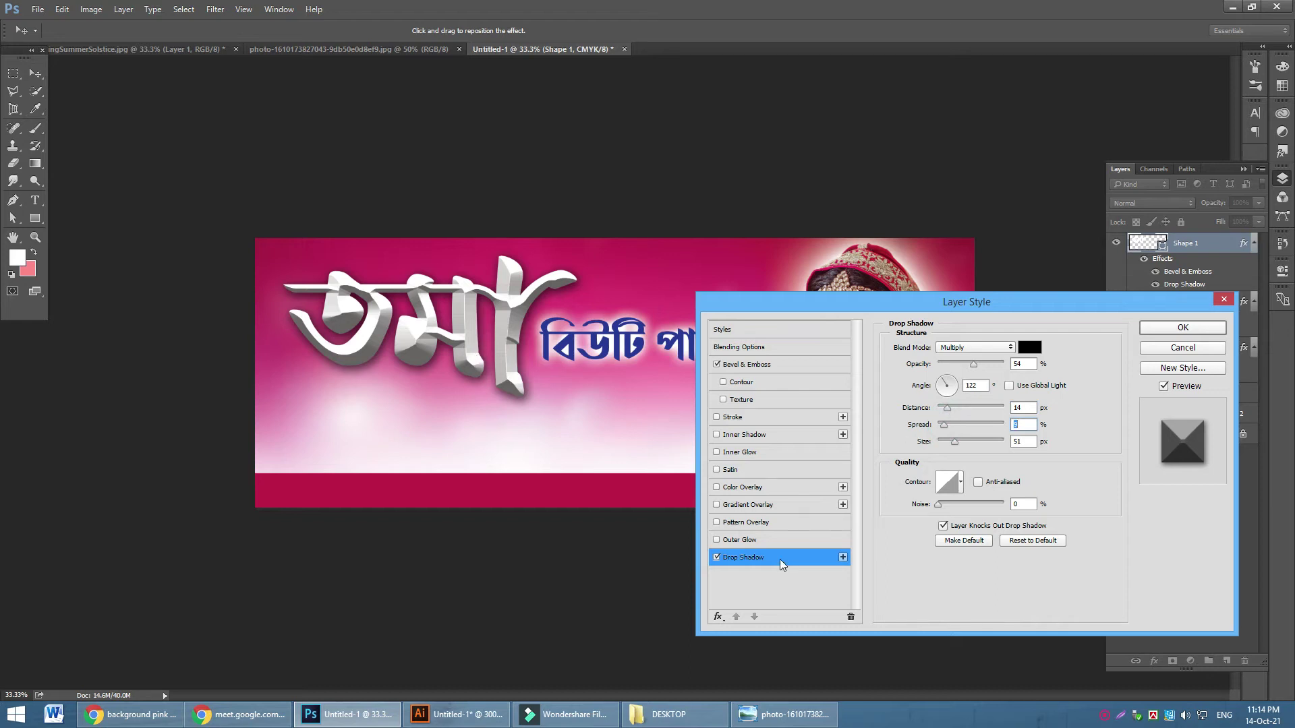
# Add a 79 px black outside stroke and apply the layer style
pyautogui.click(775, 420)
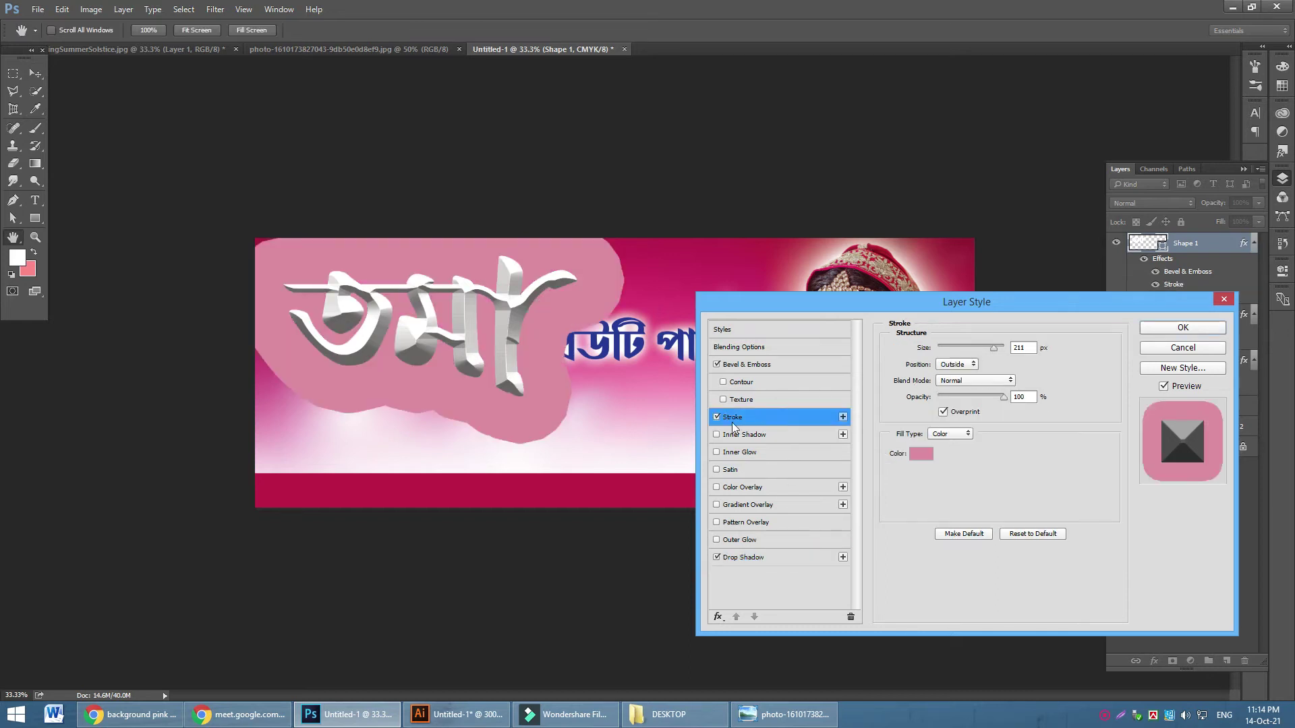
pyautogui.click(968, 365)
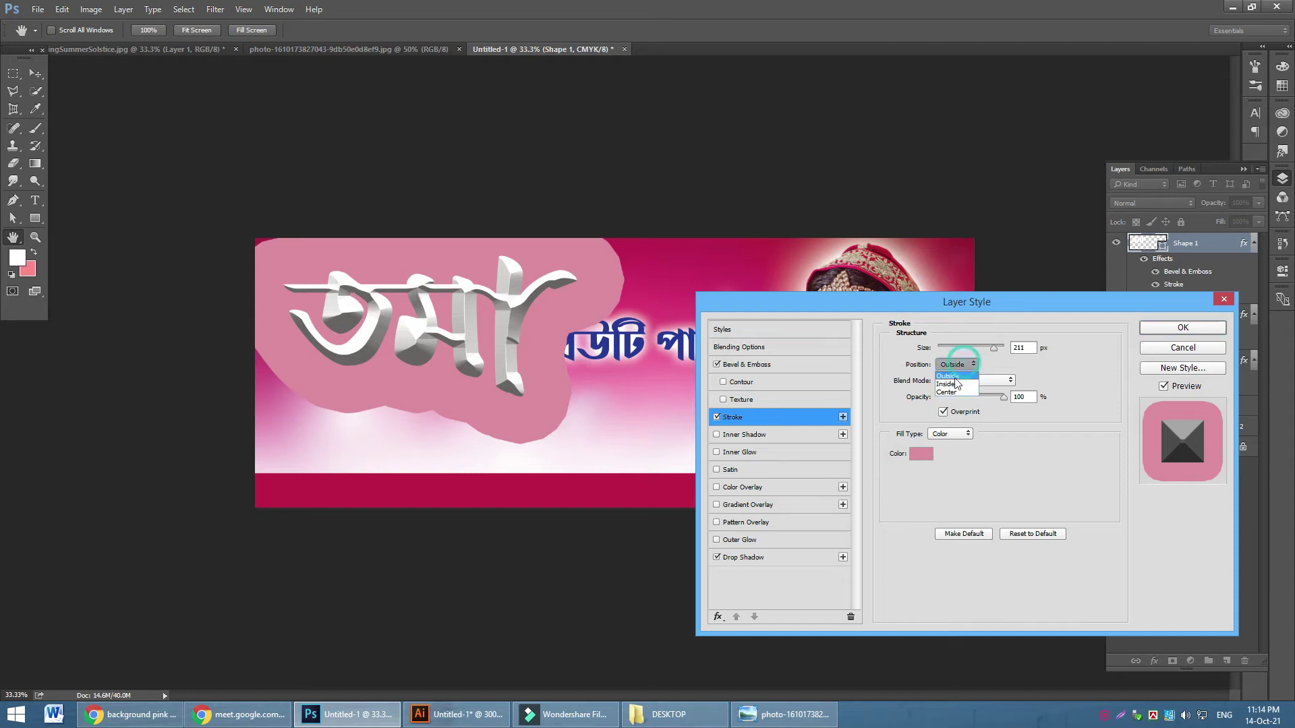
pyautogui.click(971, 364)
pyautogui.moveTo(988, 348); pyautogui.dragTo(948, 352)
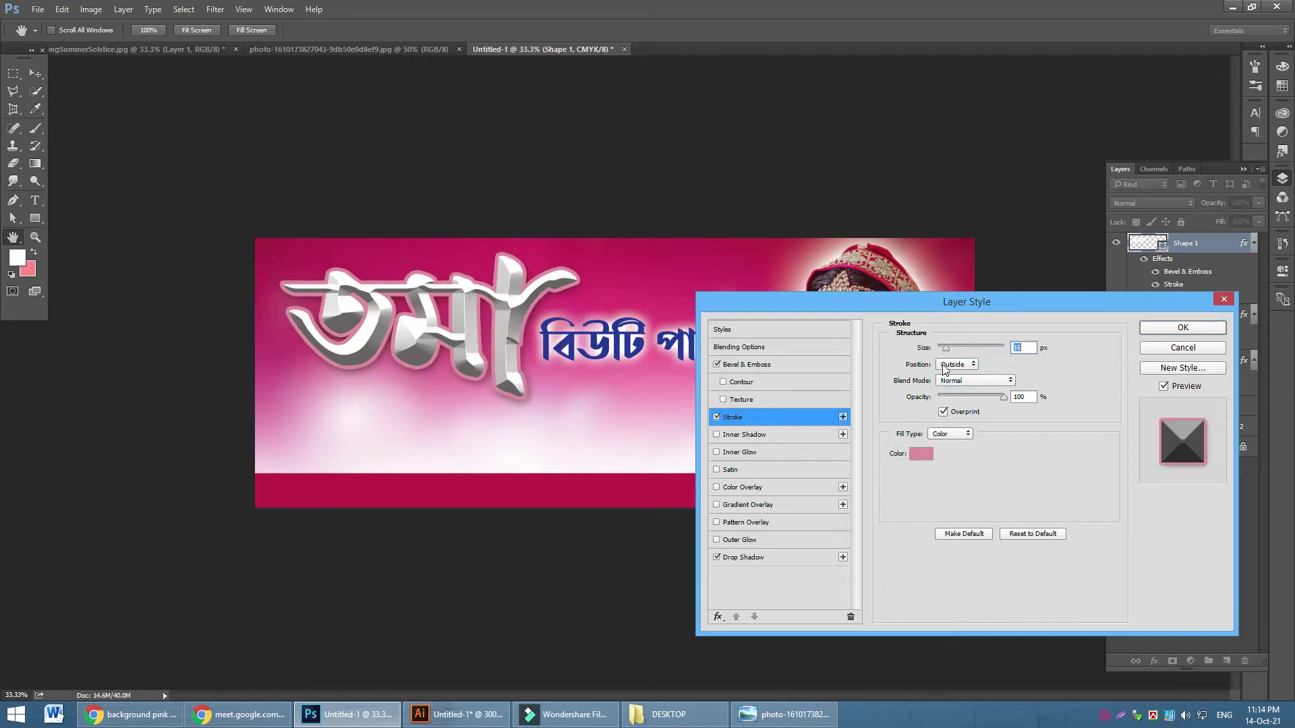
pyautogui.click(919, 456)
pyautogui.moveTo(844, 354); pyautogui.dragTo(869, 378)
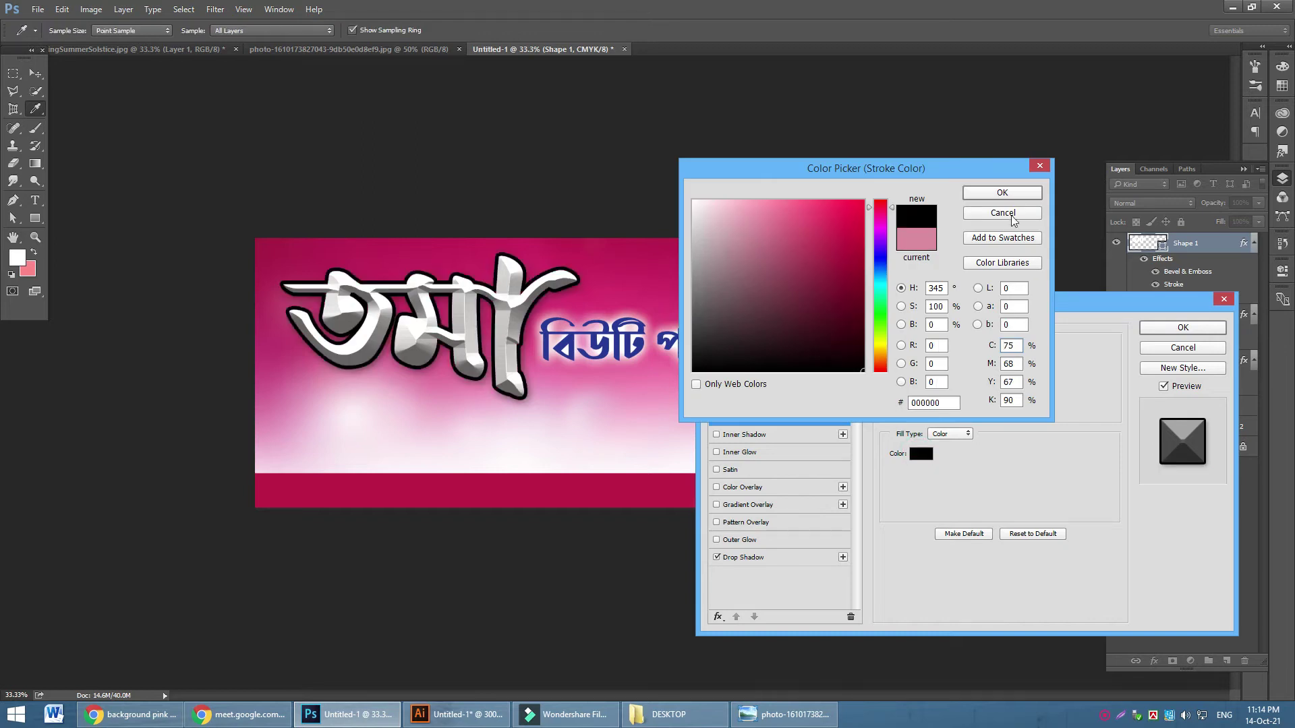
pyautogui.click(1004, 193)
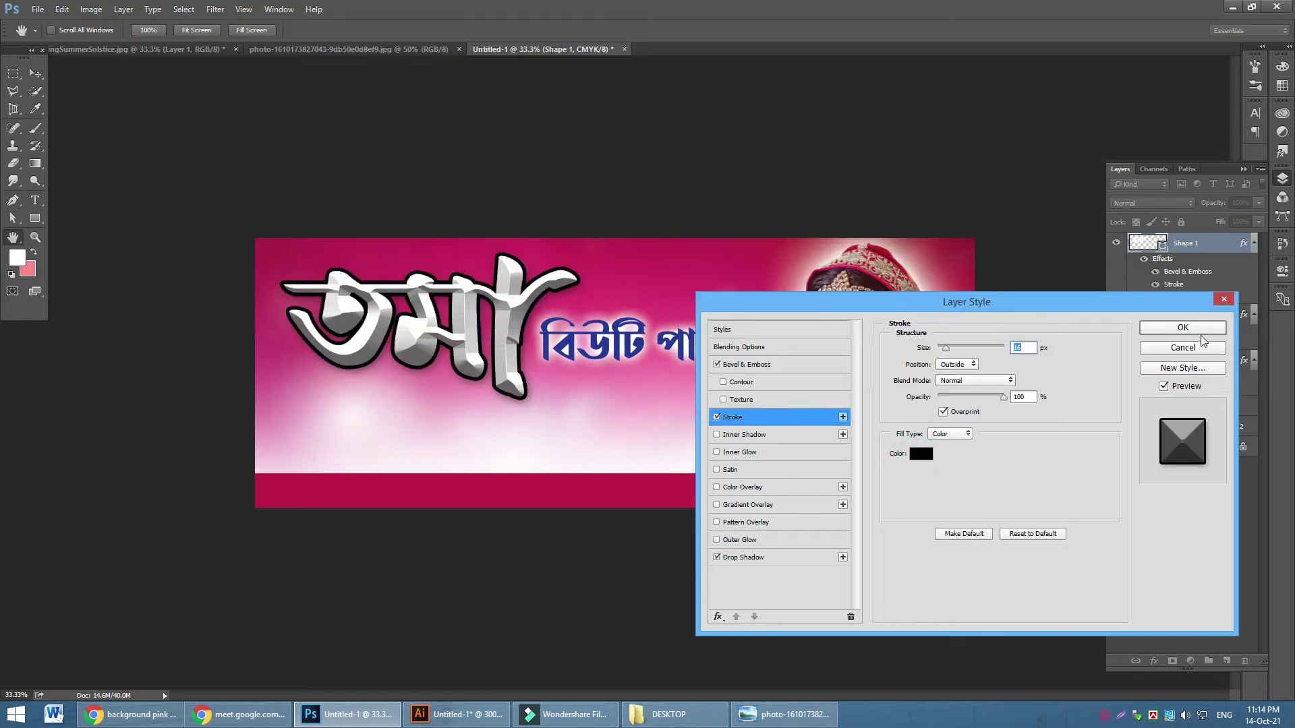
pyautogui.click(1183, 328)
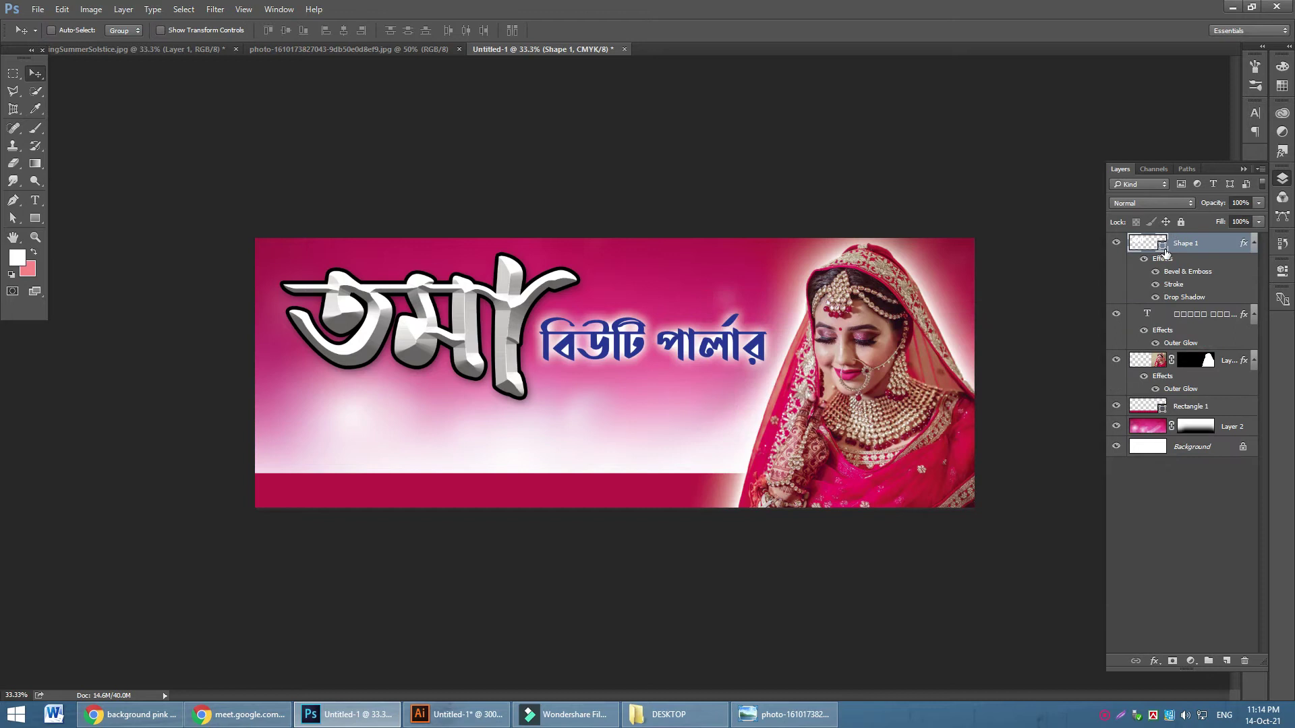
# Change Shape 1's fill to yellow #fdef08 and zoom in on the title lettering
pyautogui.doubleClick(1163, 244)
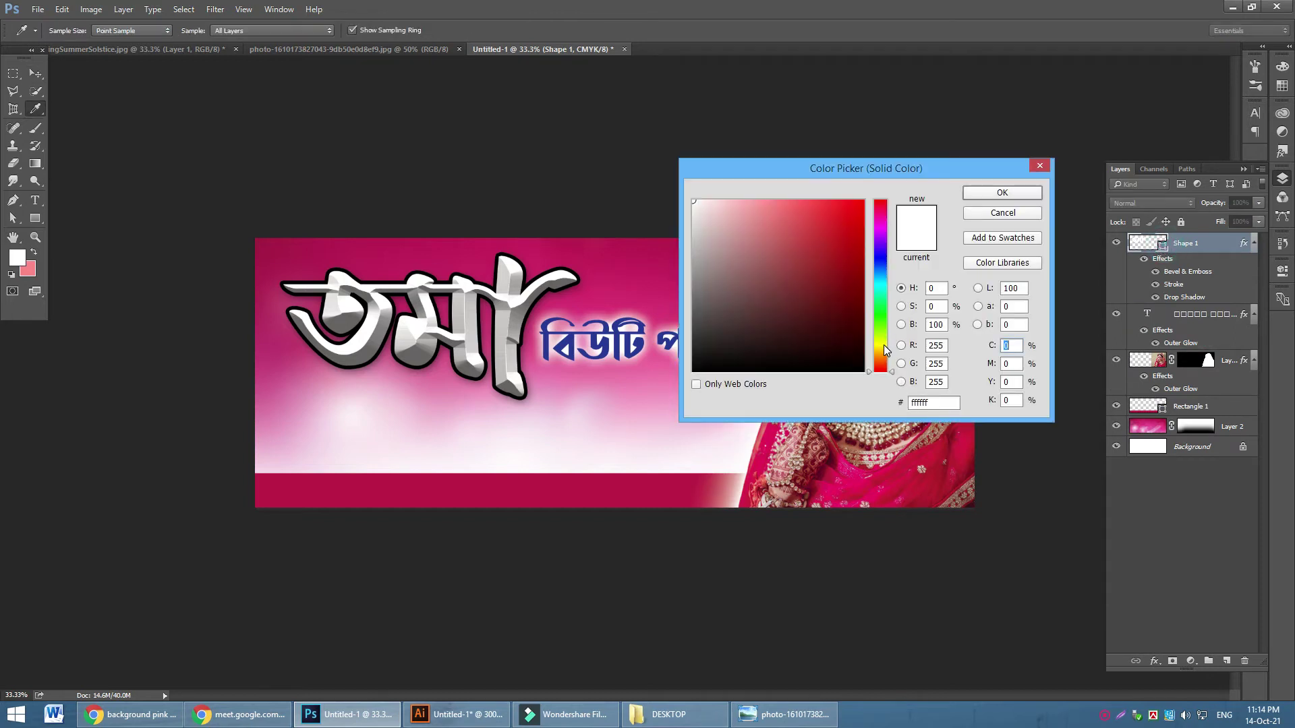
pyautogui.click(881, 345)
pyautogui.moveTo(847, 217); pyautogui.dragTo(857, 201)
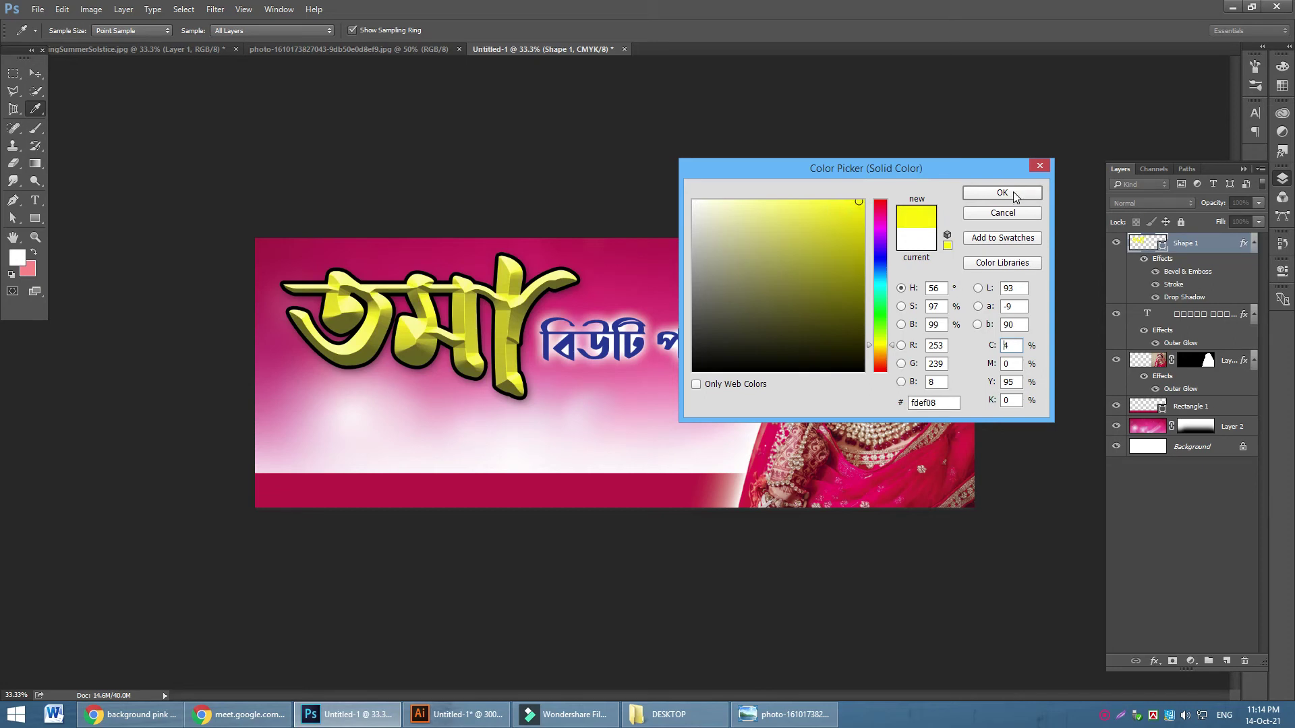
pyautogui.click(1002, 194)
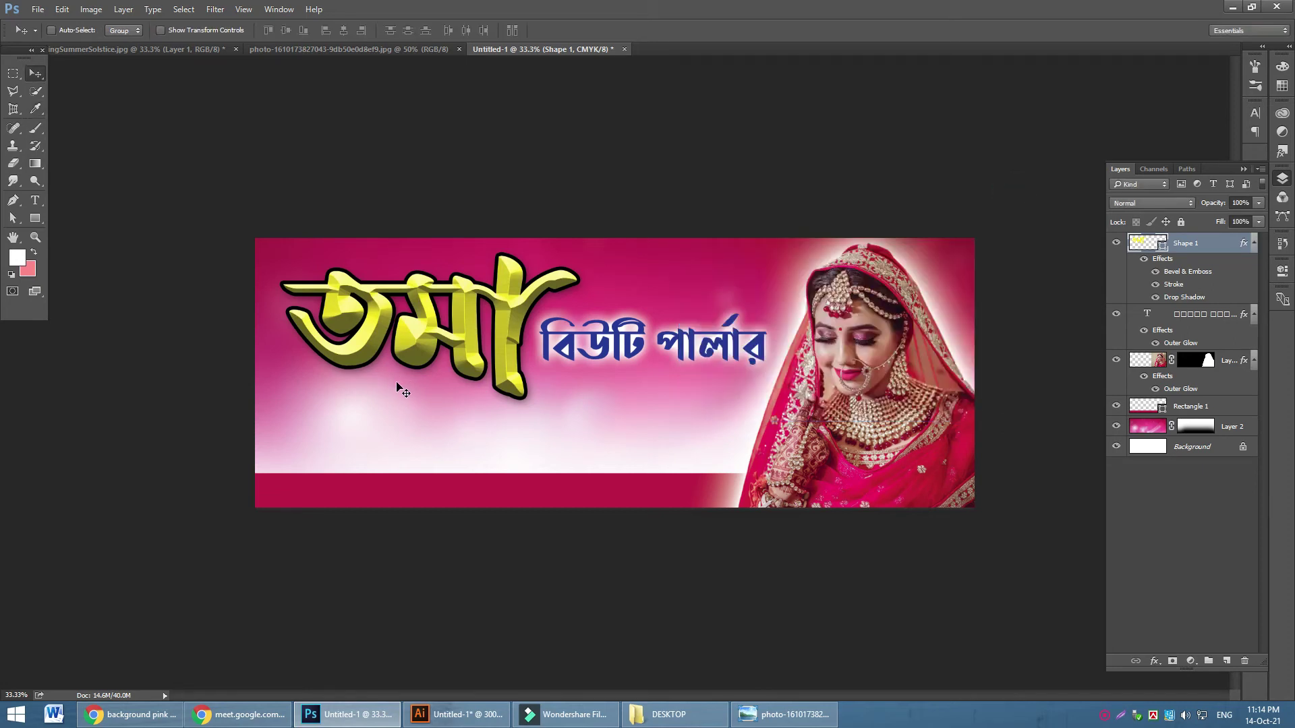
pyautogui.click(37, 237)
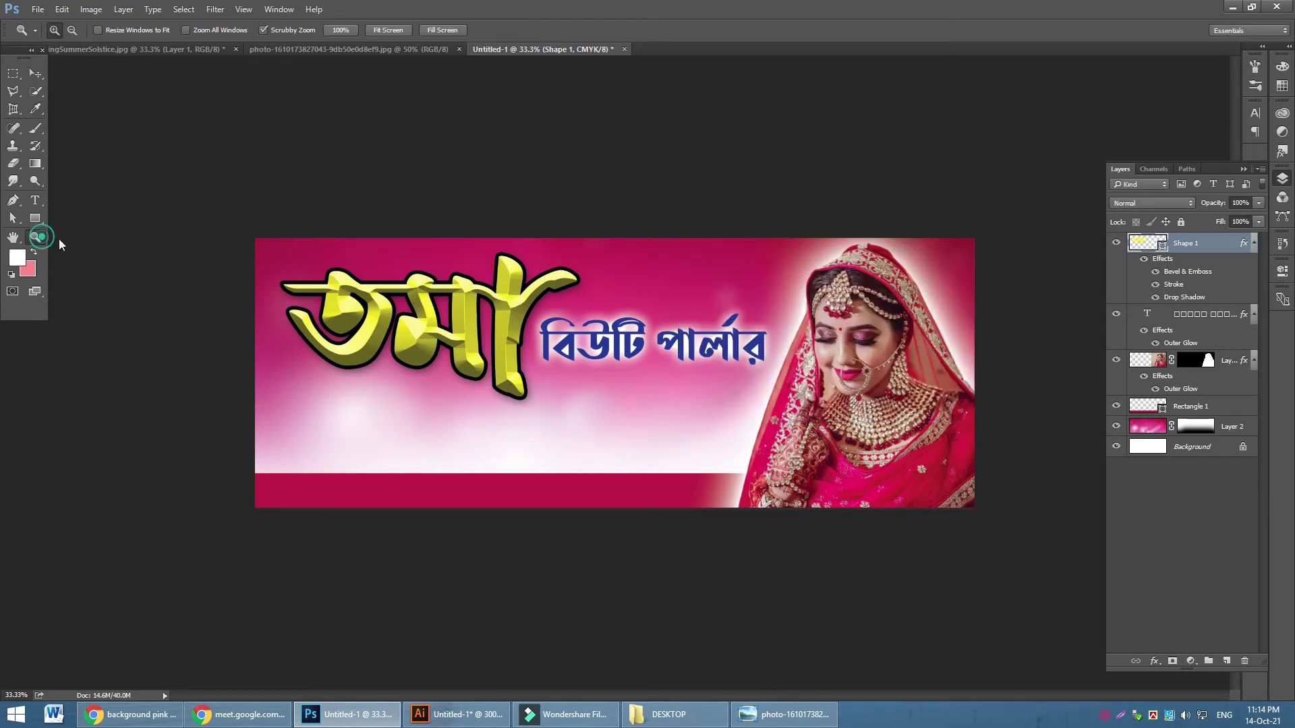
pyautogui.moveTo(357, 300); pyautogui.dragTo(436, 361)
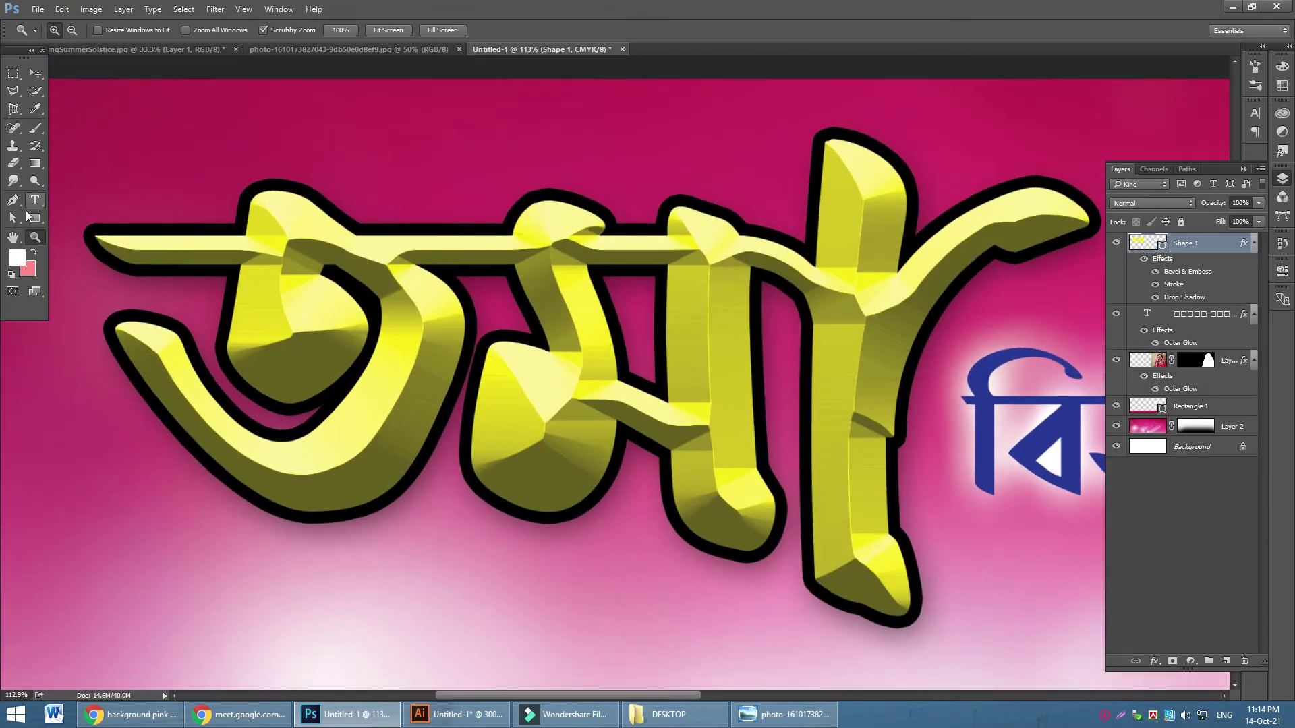
# Reshape the first yellow title letter's outer curves, pulling its bottom loop point lower
pyautogui.click(12, 218)
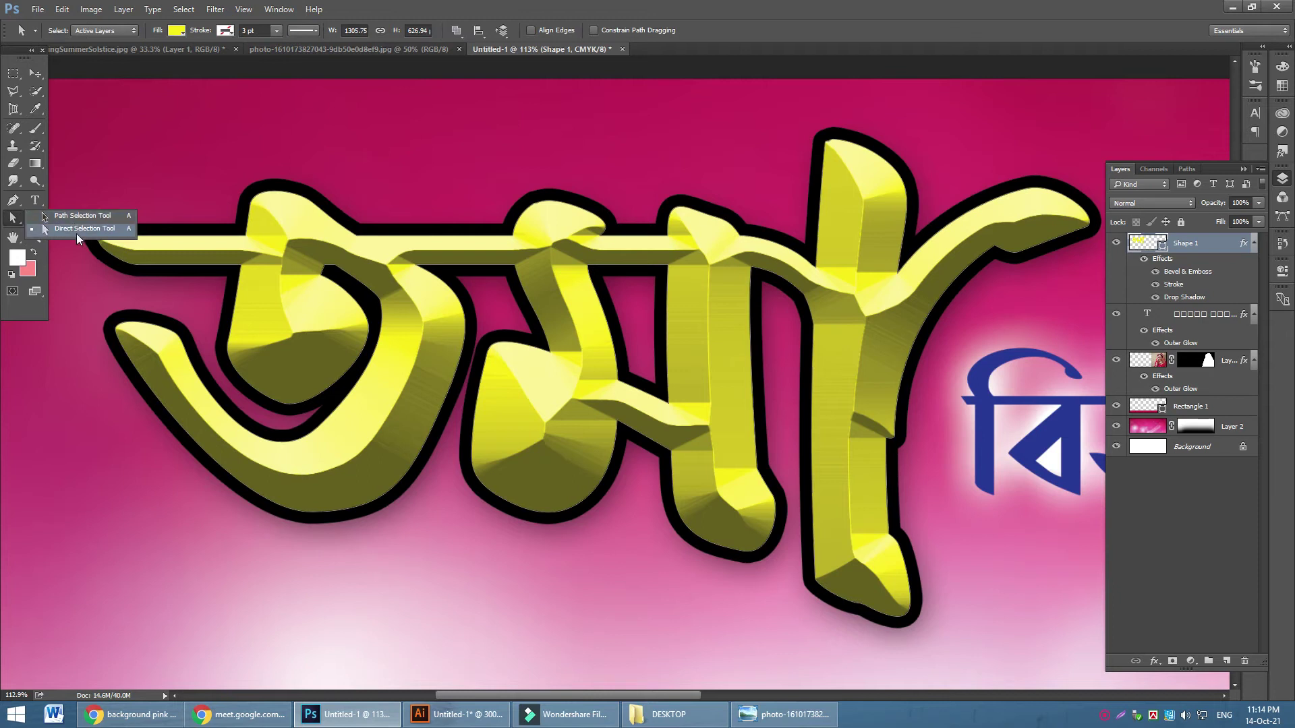
pyautogui.click(75, 233)
pyautogui.click(313, 513)
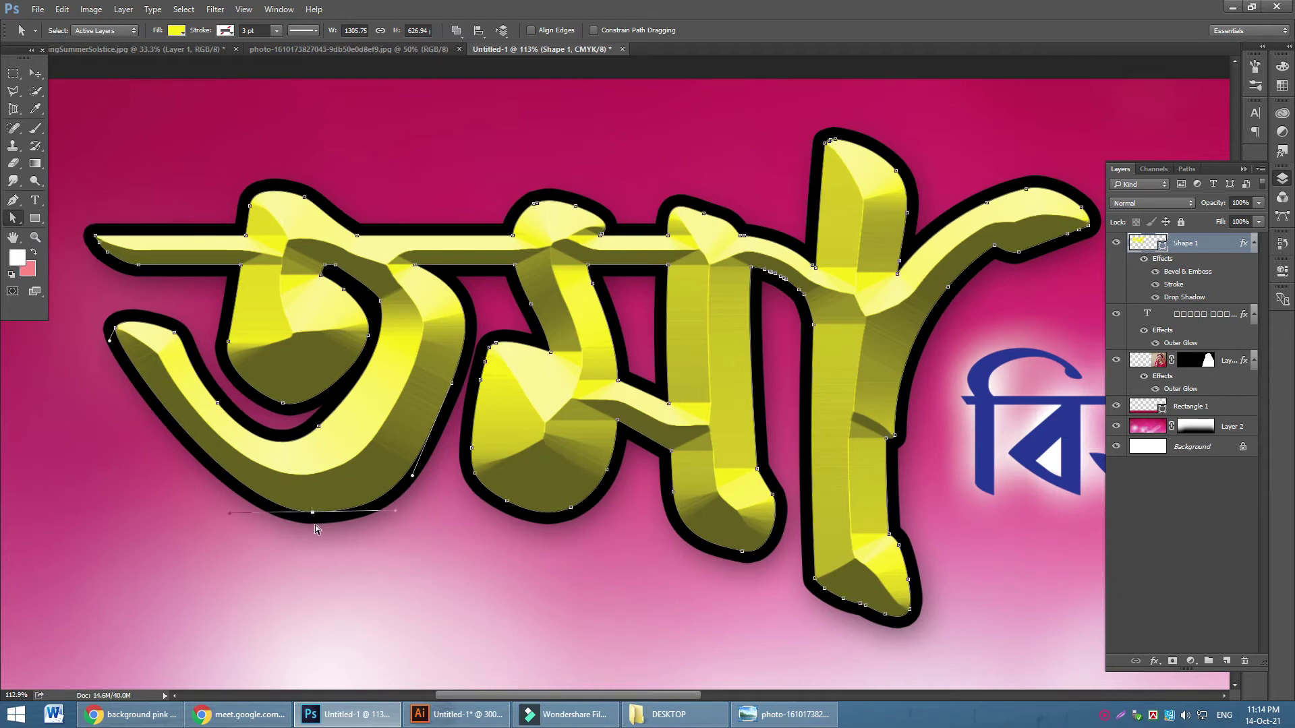
pyautogui.moveTo(313, 516); pyautogui.dragTo(308, 541)
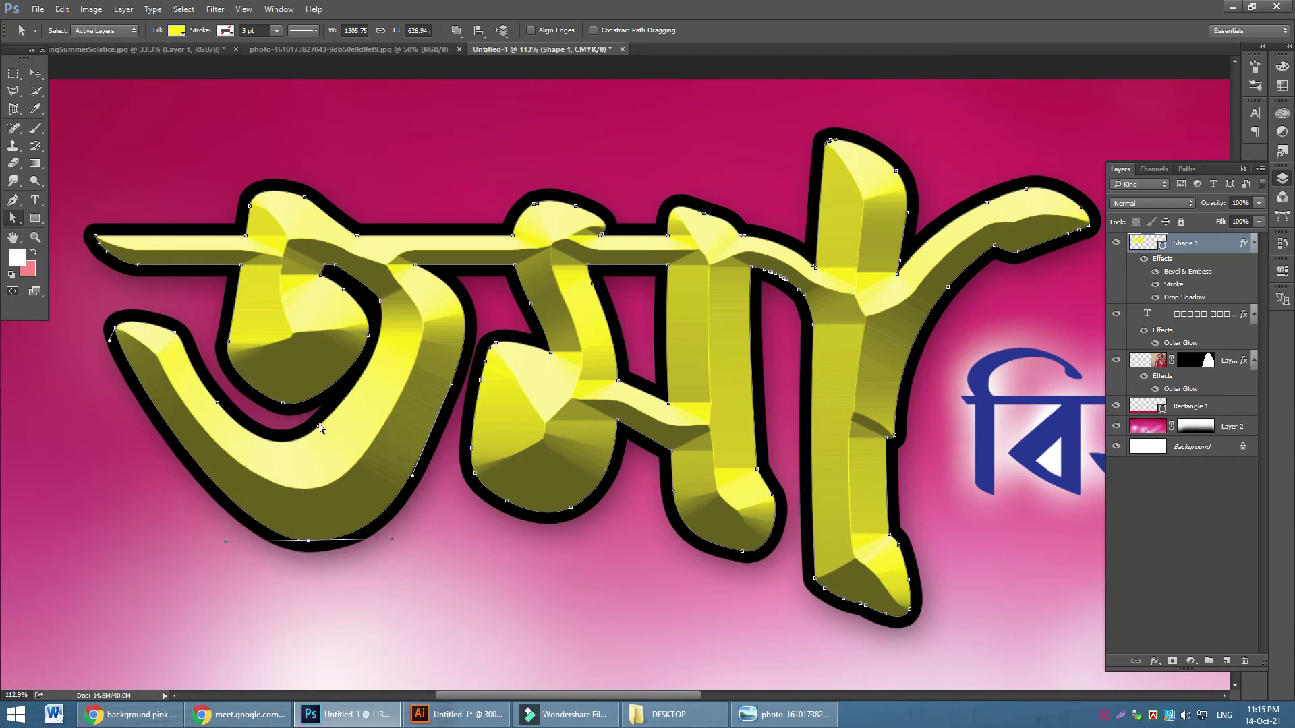
pyautogui.moveTo(319, 427); pyautogui.dragTo(321, 453)
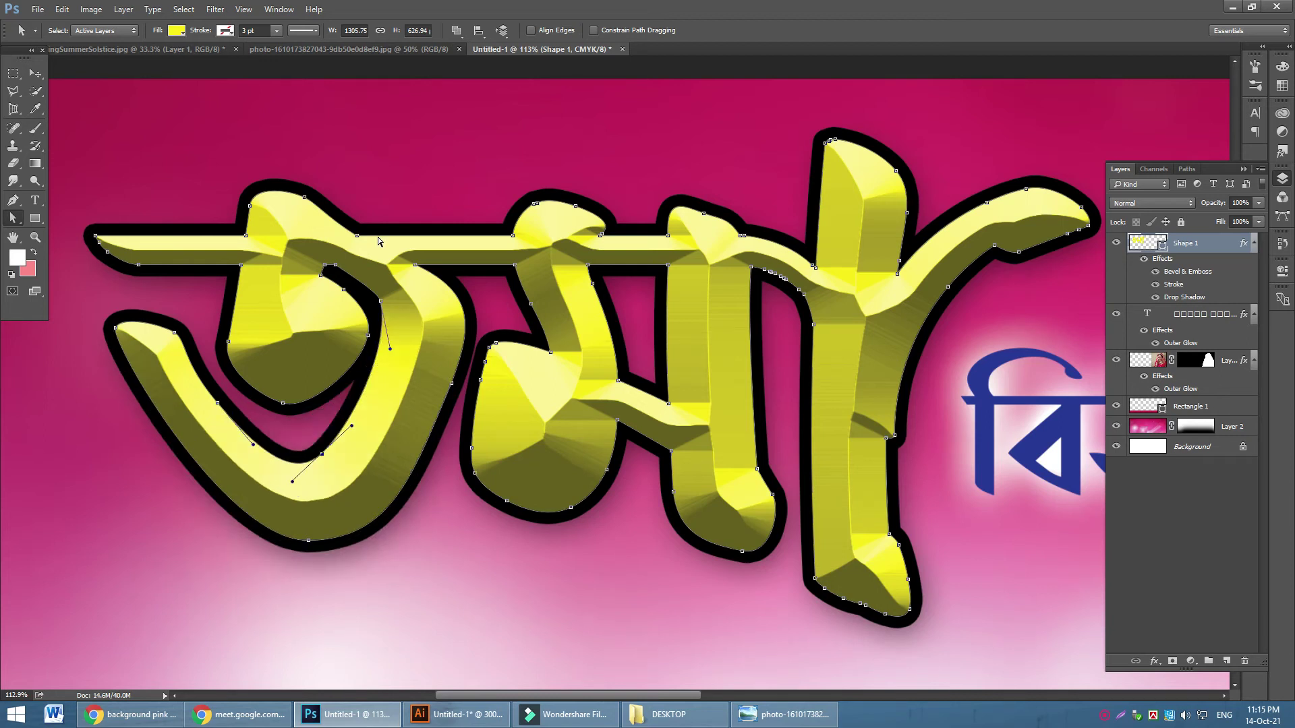
pyautogui.moveTo(358, 233); pyautogui.dragTo(385, 239)
pyautogui.moveTo(452, 389); pyautogui.dragTo(451, 379)
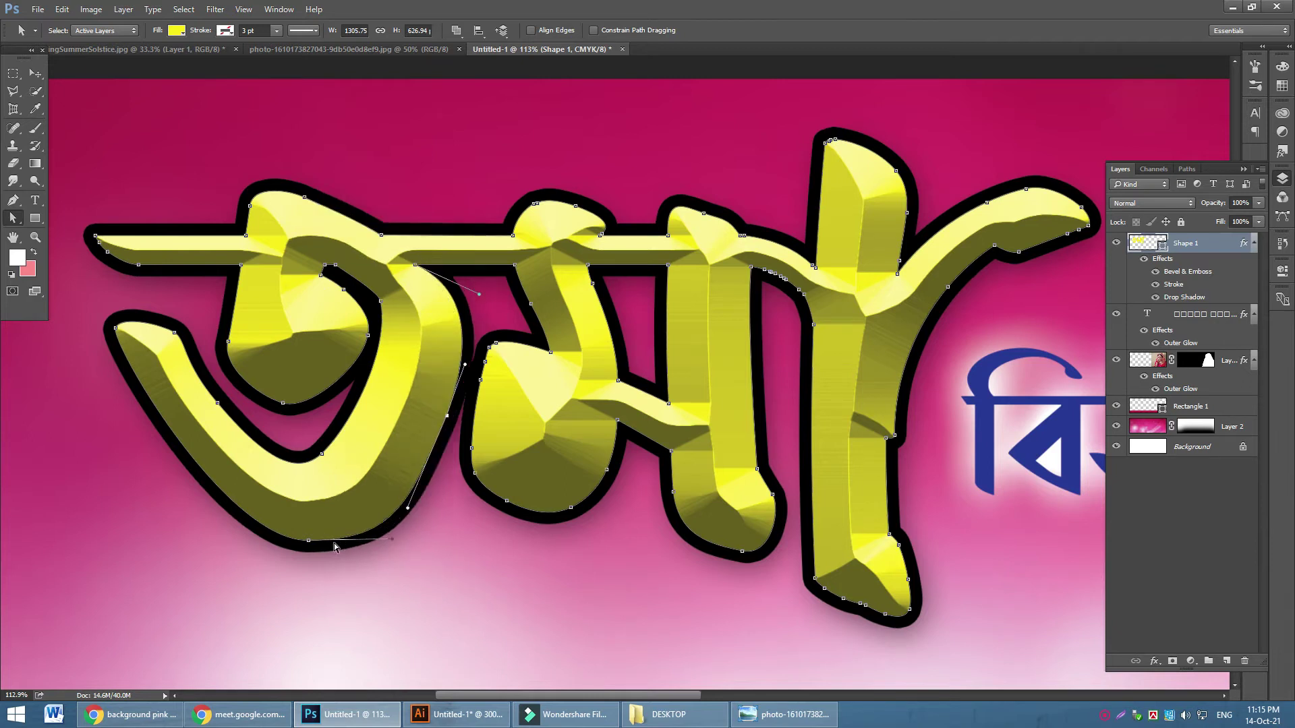
pyautogui.moveTo(308, 541); pyautogui.dragTo(207, 540)
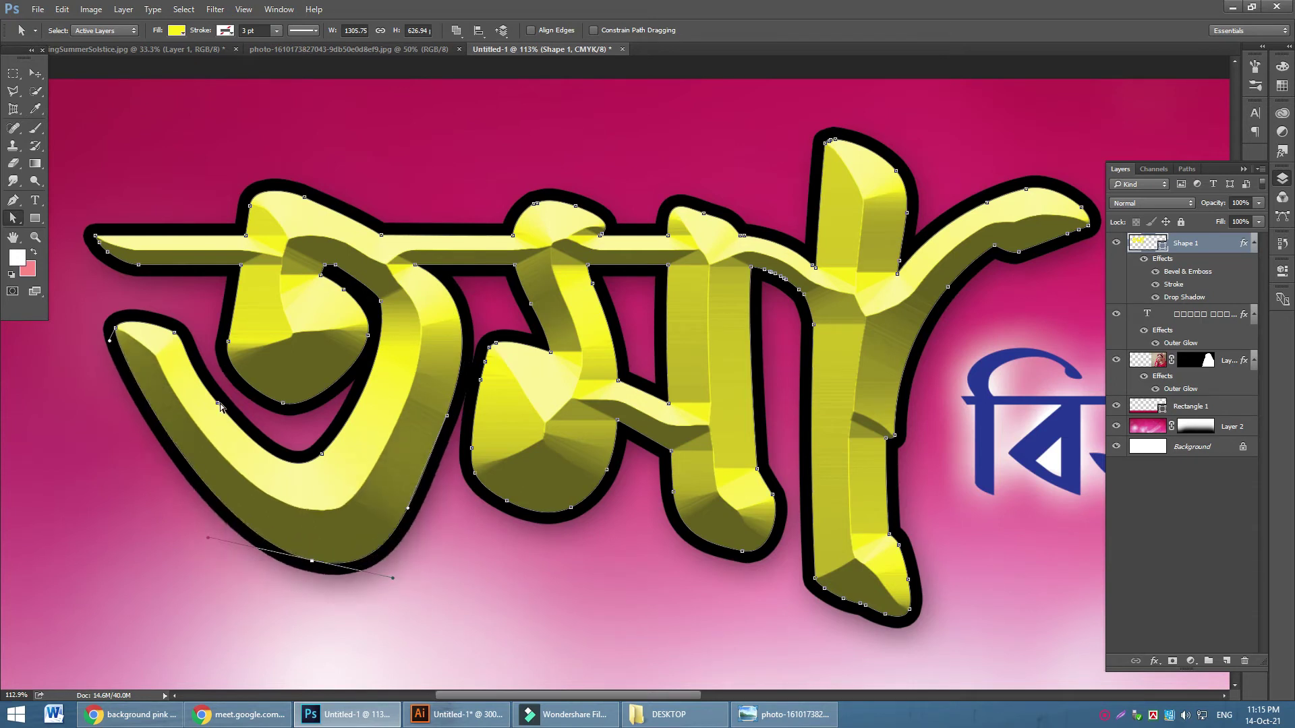
# Lower and smooth the letter's inner-curve anchors and the loop's right and bottom edges
pyautogui.moveTo(218, 404); pyautogui.dragTo(220, 416)
pyautogui.moveTo(184, 376); pyautogui.dragTo(225, 356)
pyautogui.moveTo(284, 403); pyautogui.dragTo(282, 419)
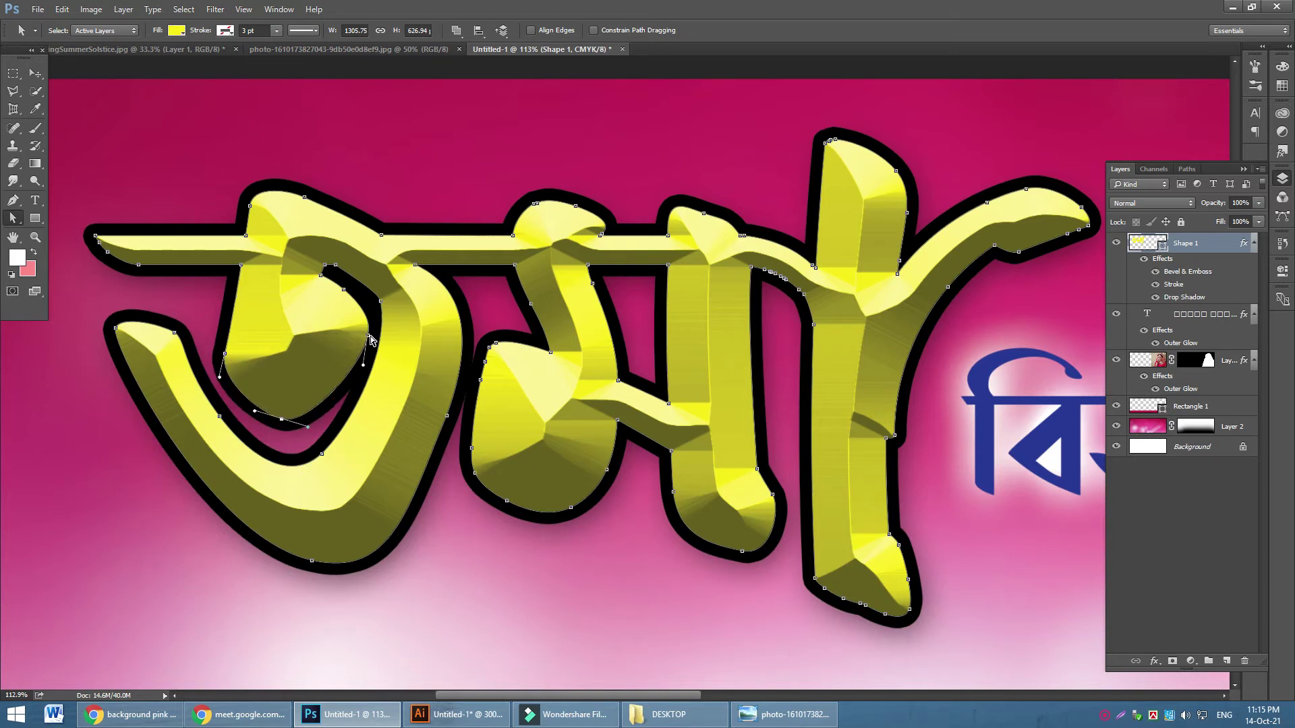
pyautogui.moveTo(369, 337)
pyautogui.mouseDown()
pyautogui.moveTo(364, 347)
pyautogui.moveTo(370, 334)
pyautogui.mouseUp()
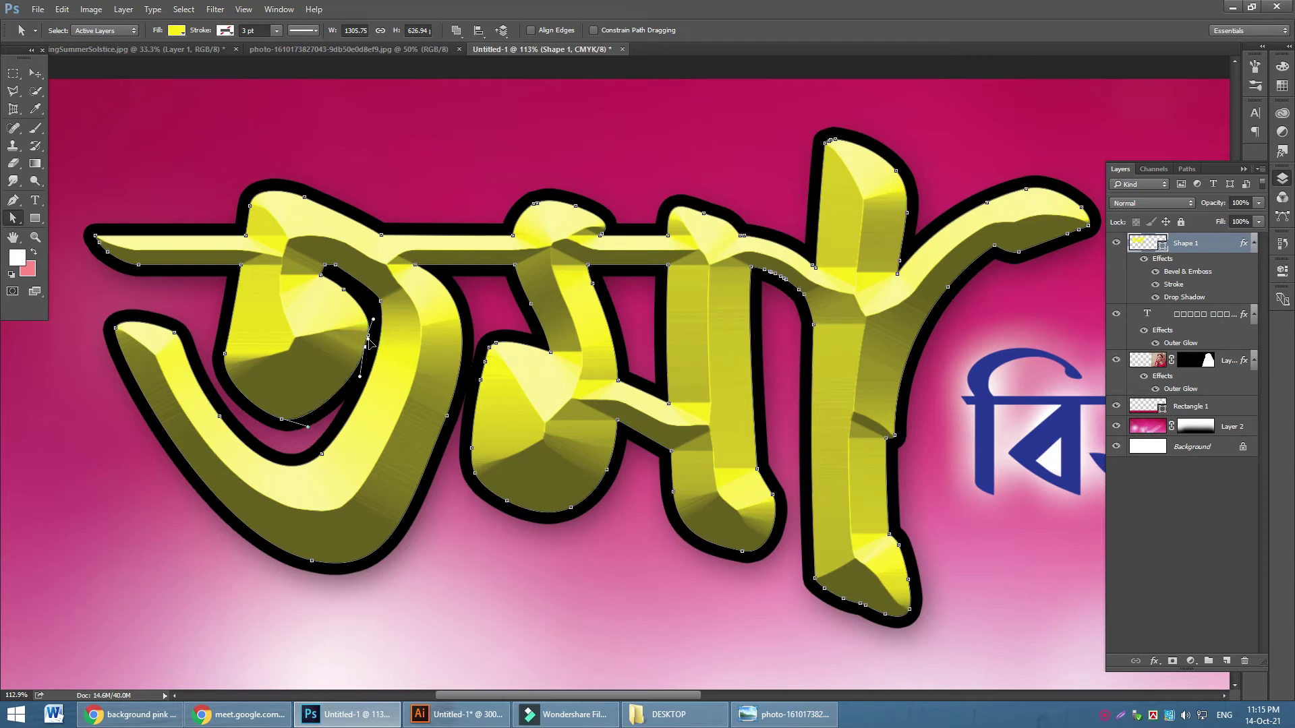
pyautogui.click(396, 351)
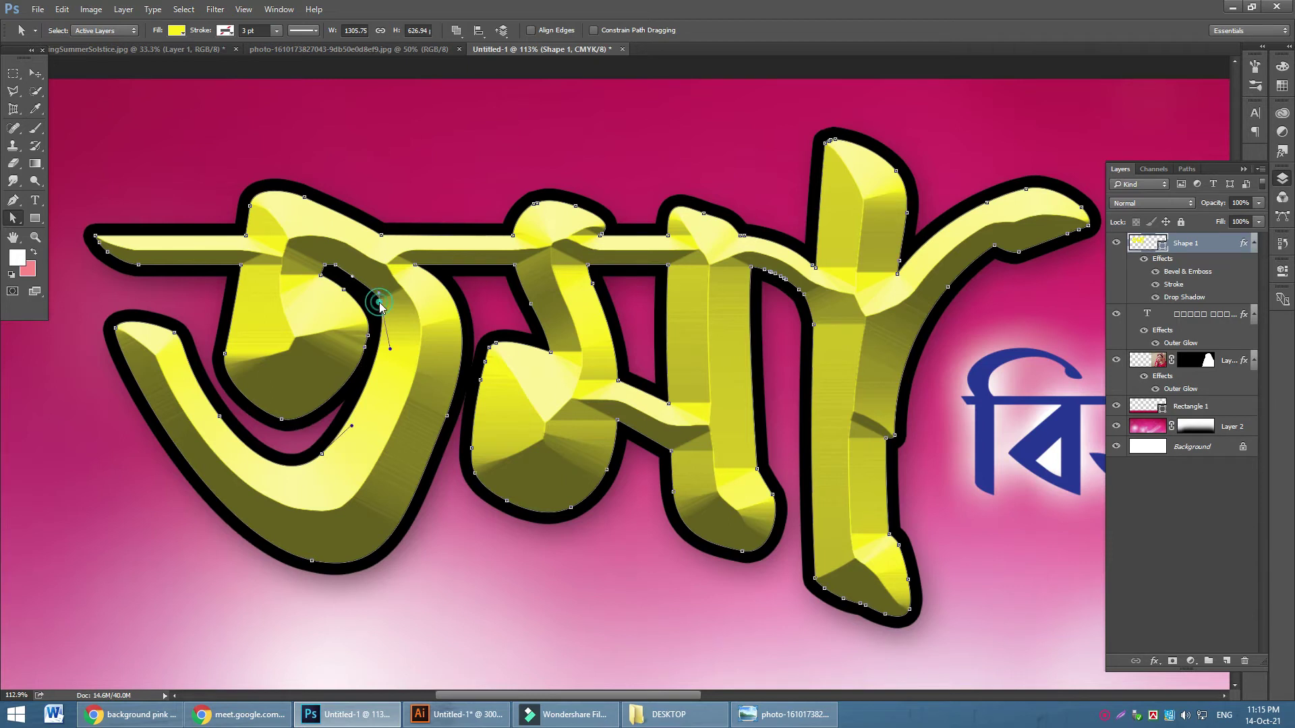
pyautogui.moveTo(390, 351); pyautogui.dragTo(388, 363)
pyautogui.click(446, 418)
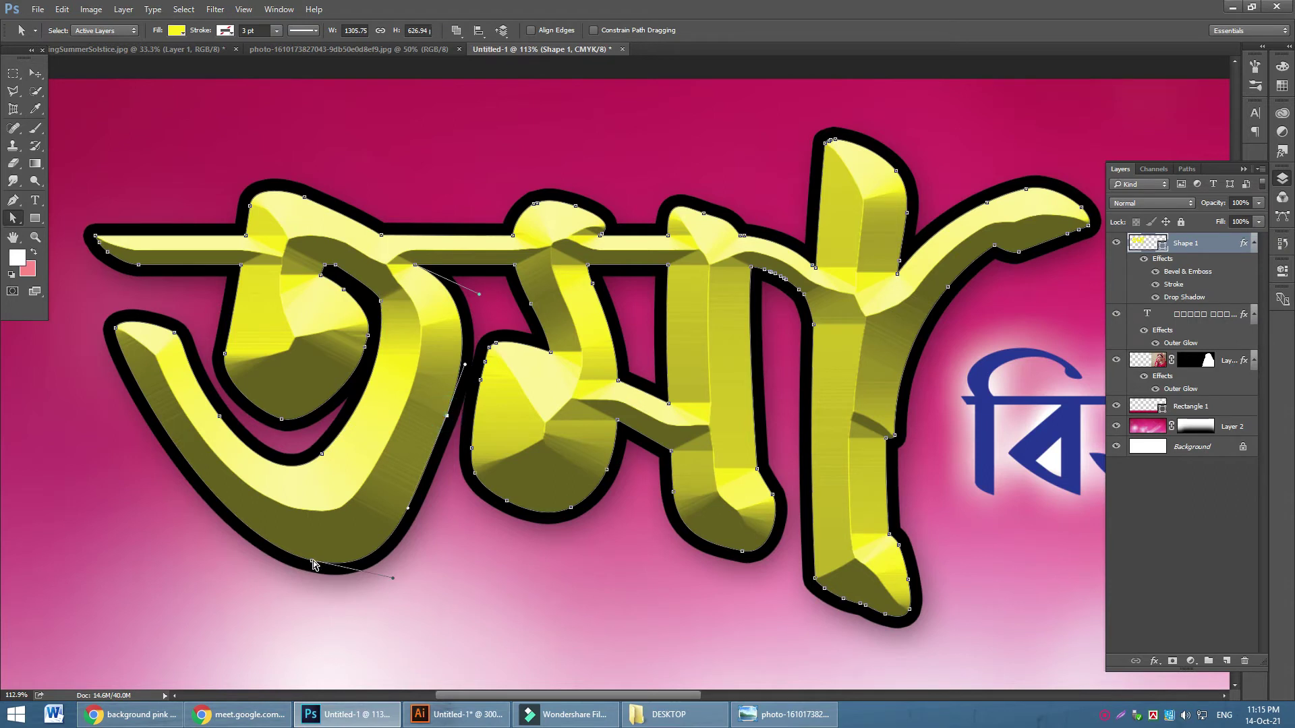
pyautogui.moveTo(312, 562); pyautogui.dragTo(302, 557)
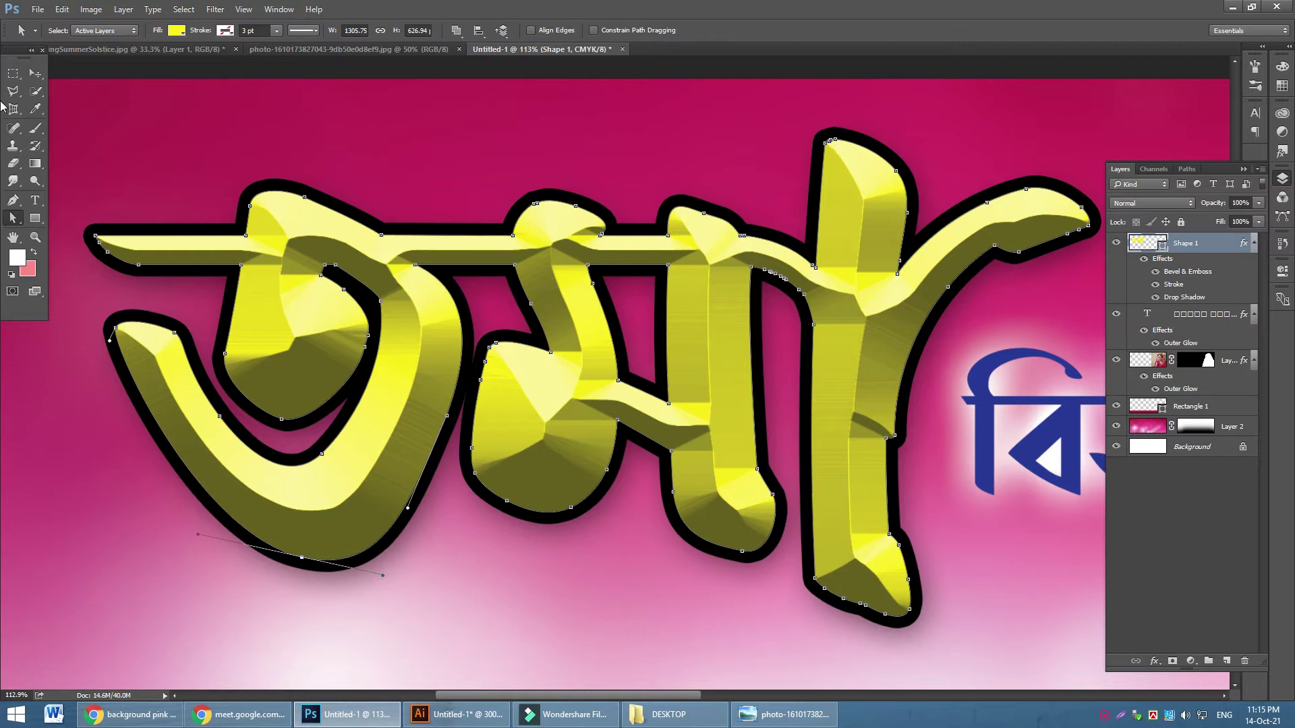
# Deselect the path and zoom out to view the whole banner
pyautogui.click(36, 72)
pyautogui.click(485, 127)
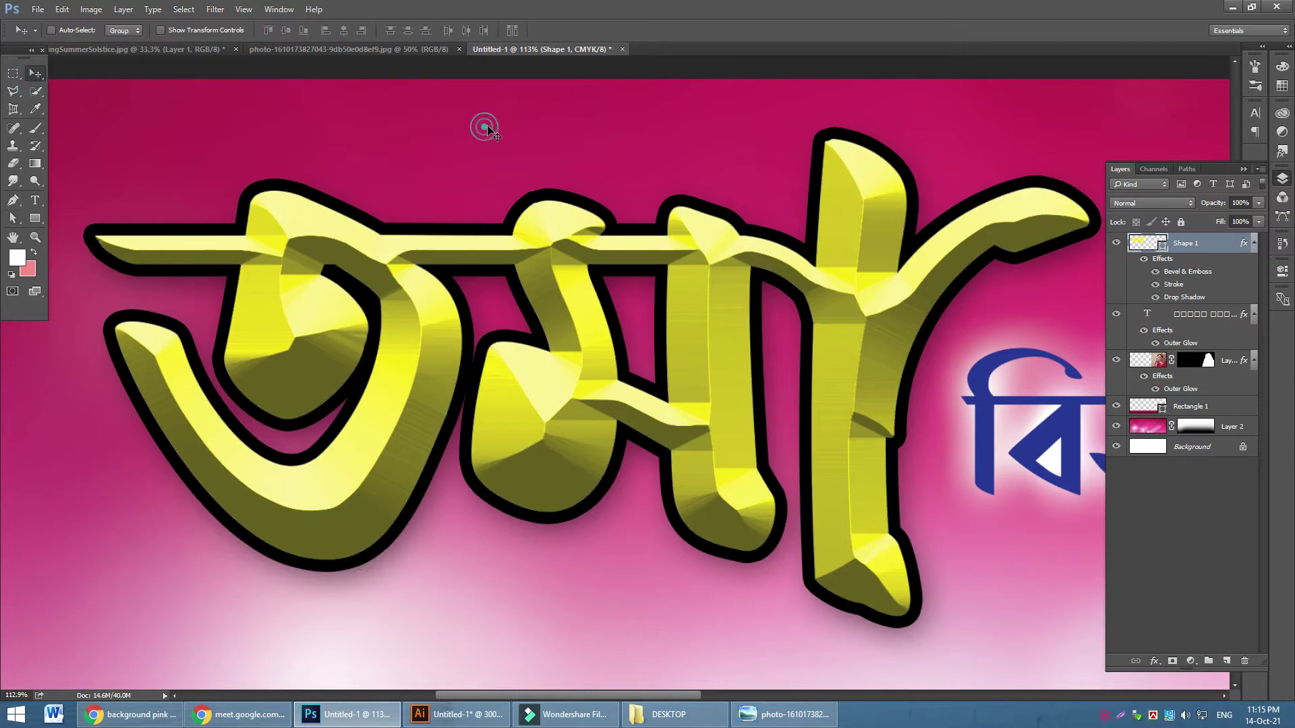
pyautogui.scroll(-3, 580, 330)
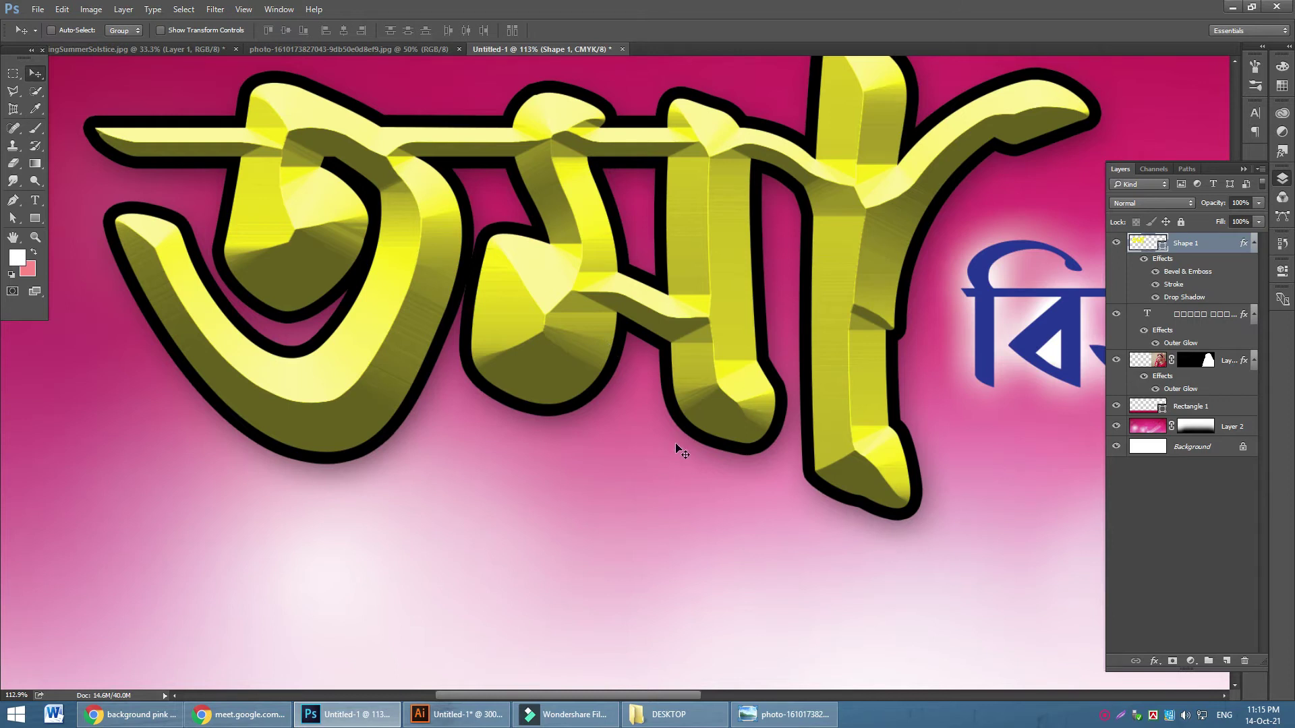
pyautogui.hotkey('ctrl', '-')
pyautogui.hotkey('ctrl', '-')
pyautogui.hotkey('ctrl', '-')
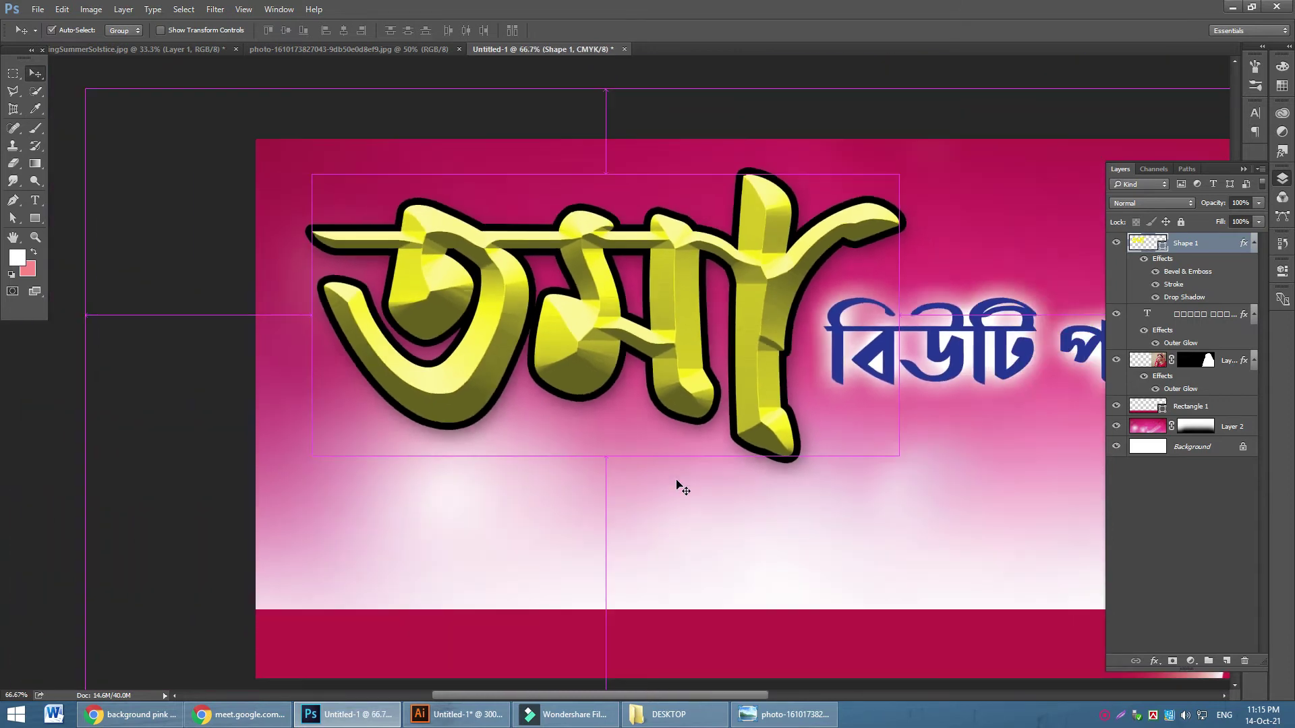
pyautogui.hotkey('ctrl', '-')
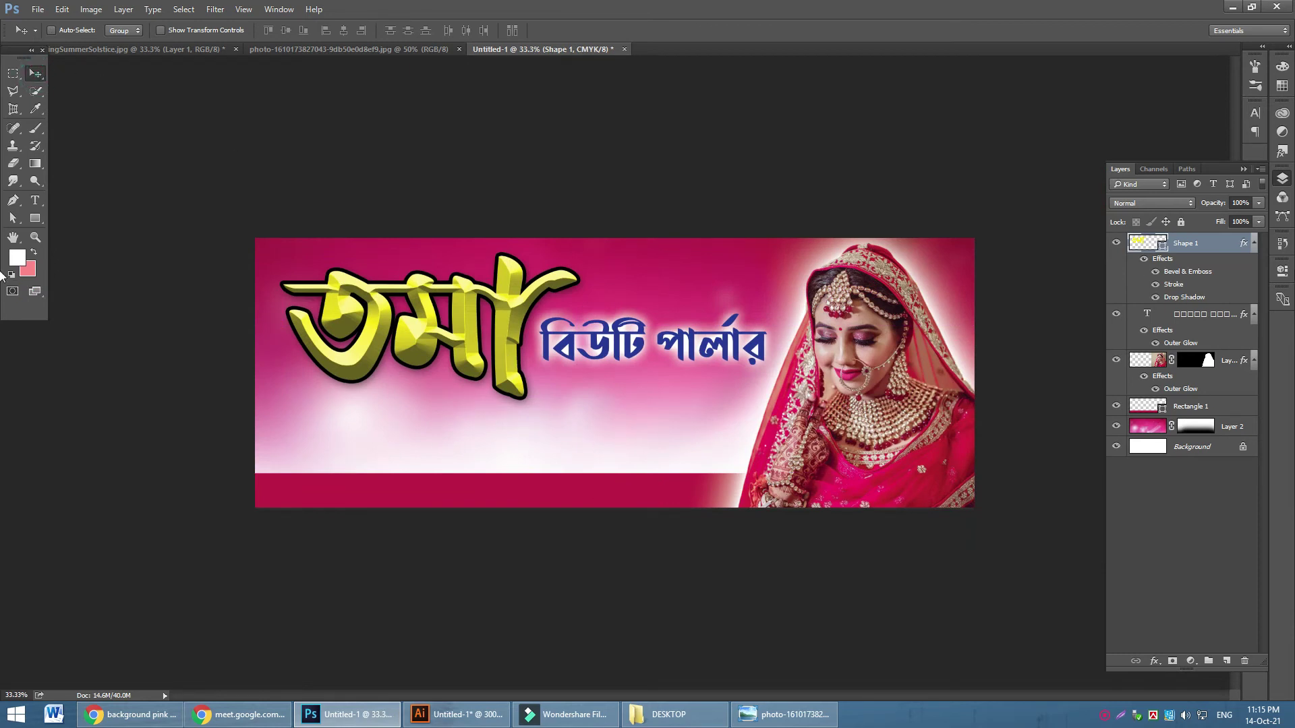
# Duplicate the blue subtitle below the title and make the copy black
pyautogui.click(1203, 321)
pyautogui.moveTo(706, 339); pyautogui.dragTo(552, 424)
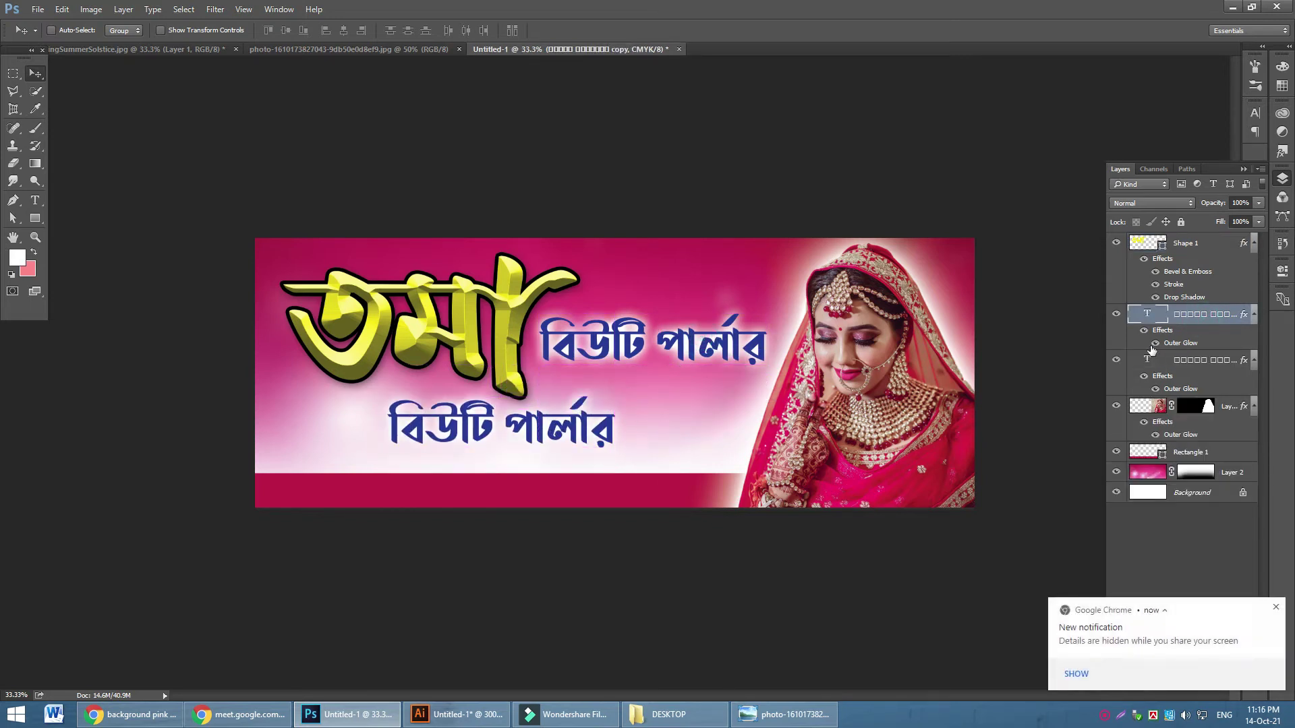
pyautogui.doubleClick(1149, 316)
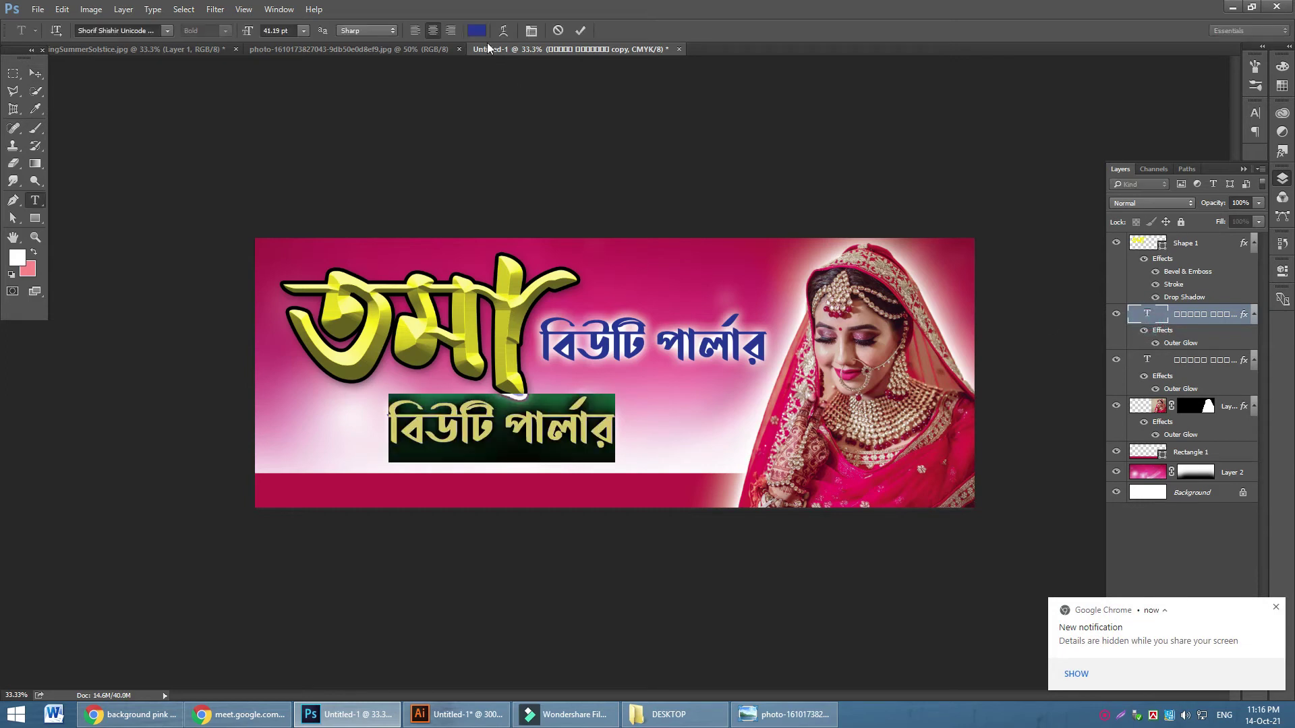
pyautogui.click(476, 30)
pyautogui.moveTo(852, 350); pyautogui.dragTo(866, 373)
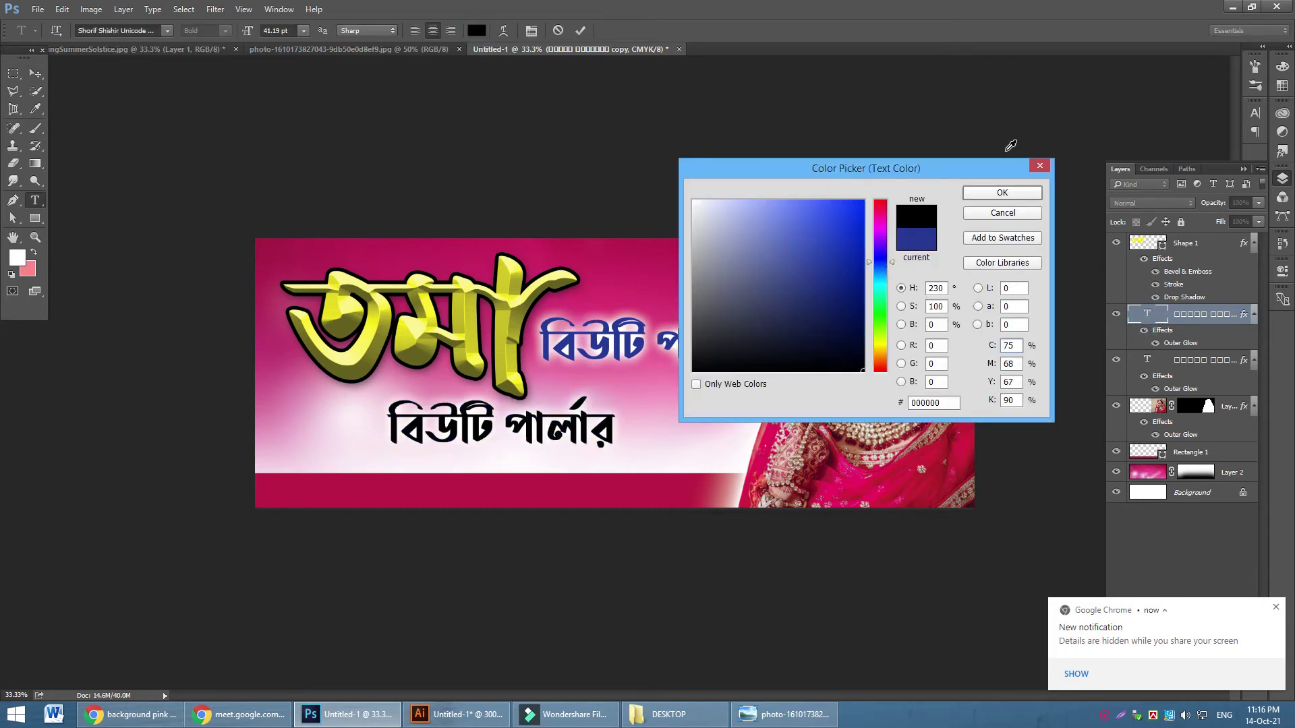
pyautogui.click(990, 196)
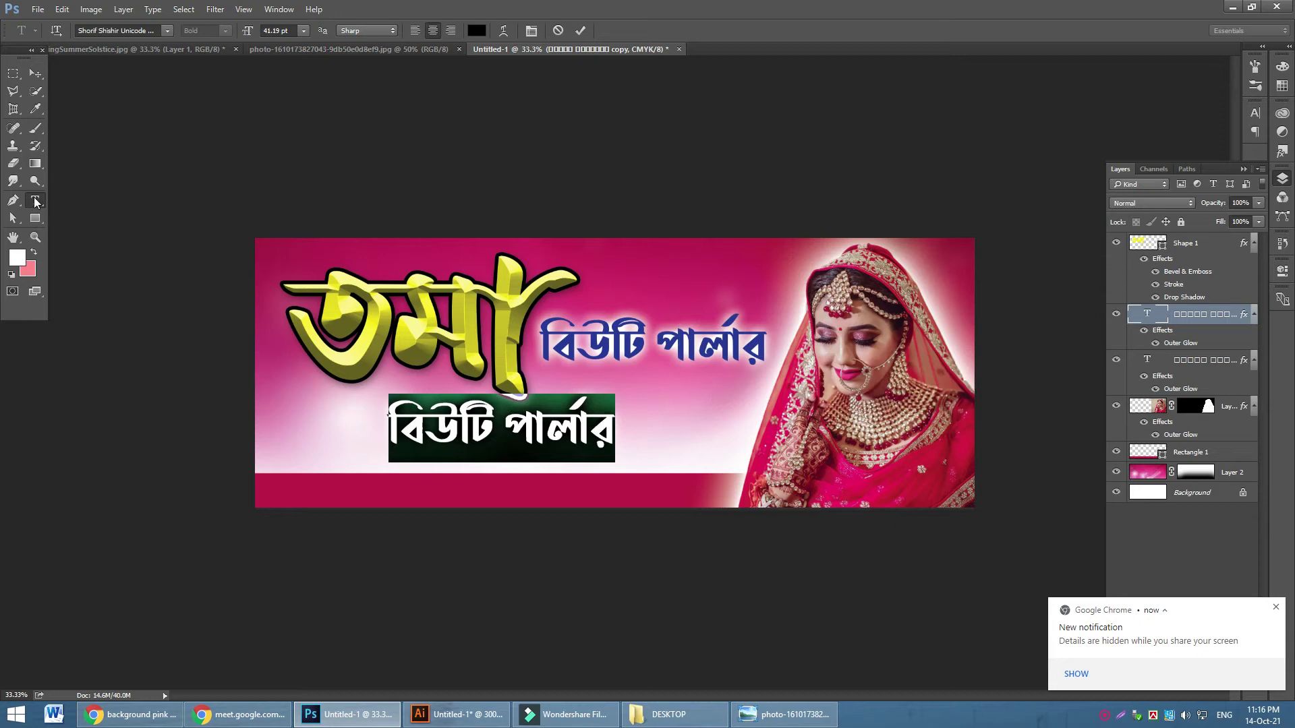
# Replace the copy's text with the tagline 'রুচশীল রমনিদের পি্রয় ঠিকানা'
pyautogui.tripleClick(537, 418)
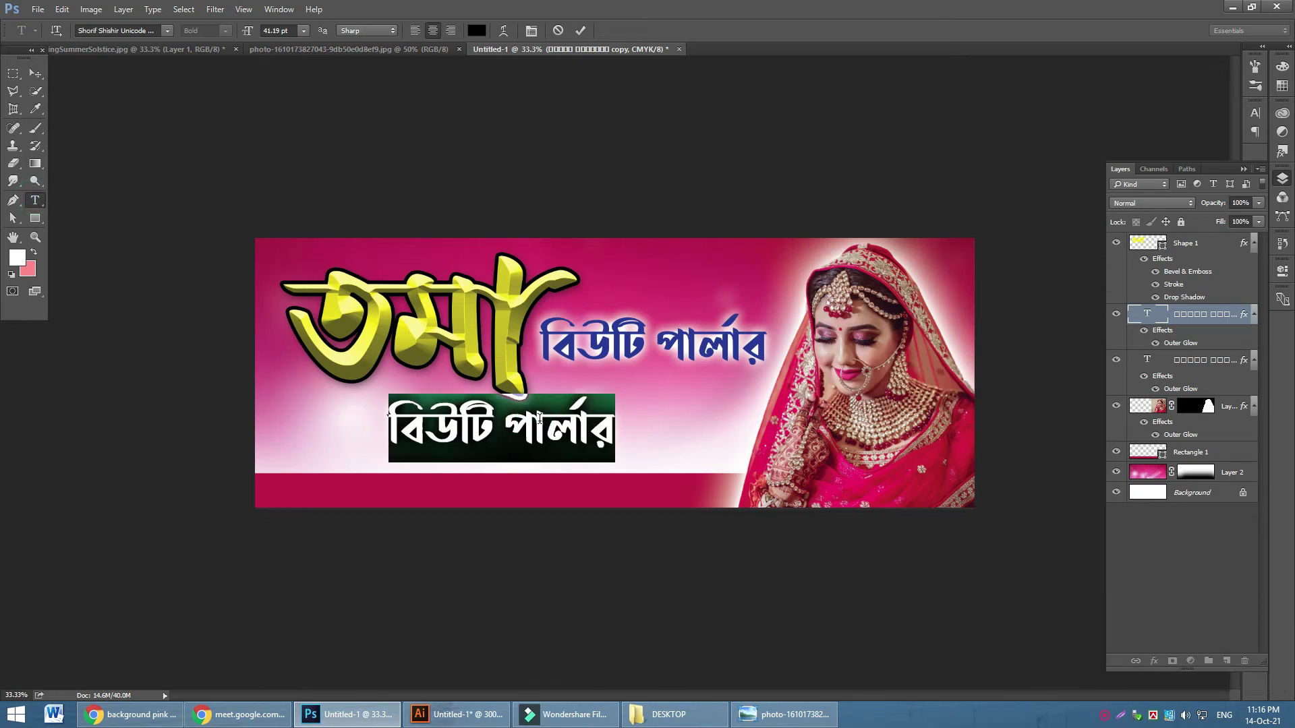
pyautogui.write('V')
pyautogui.press('BackSpace')
pyautogui.press('ctrl')
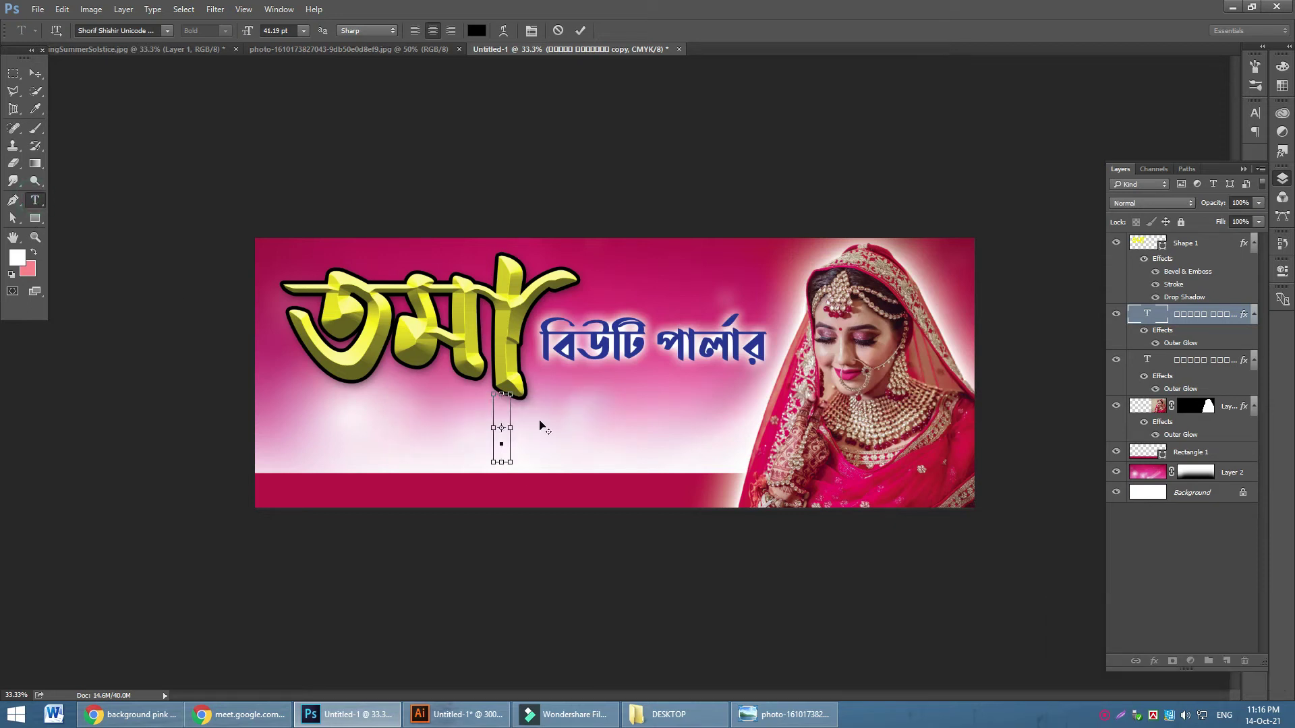
pyautogui.write('রু')
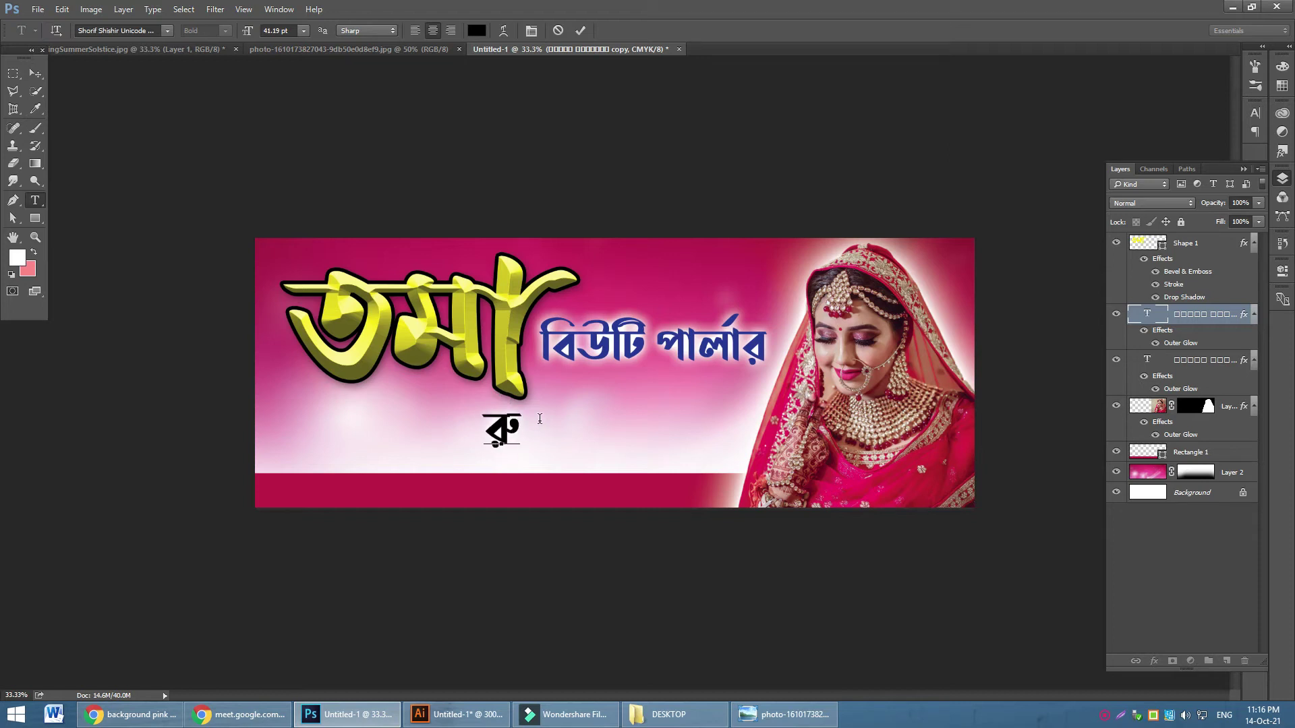
pyautogui.write('চশীল')
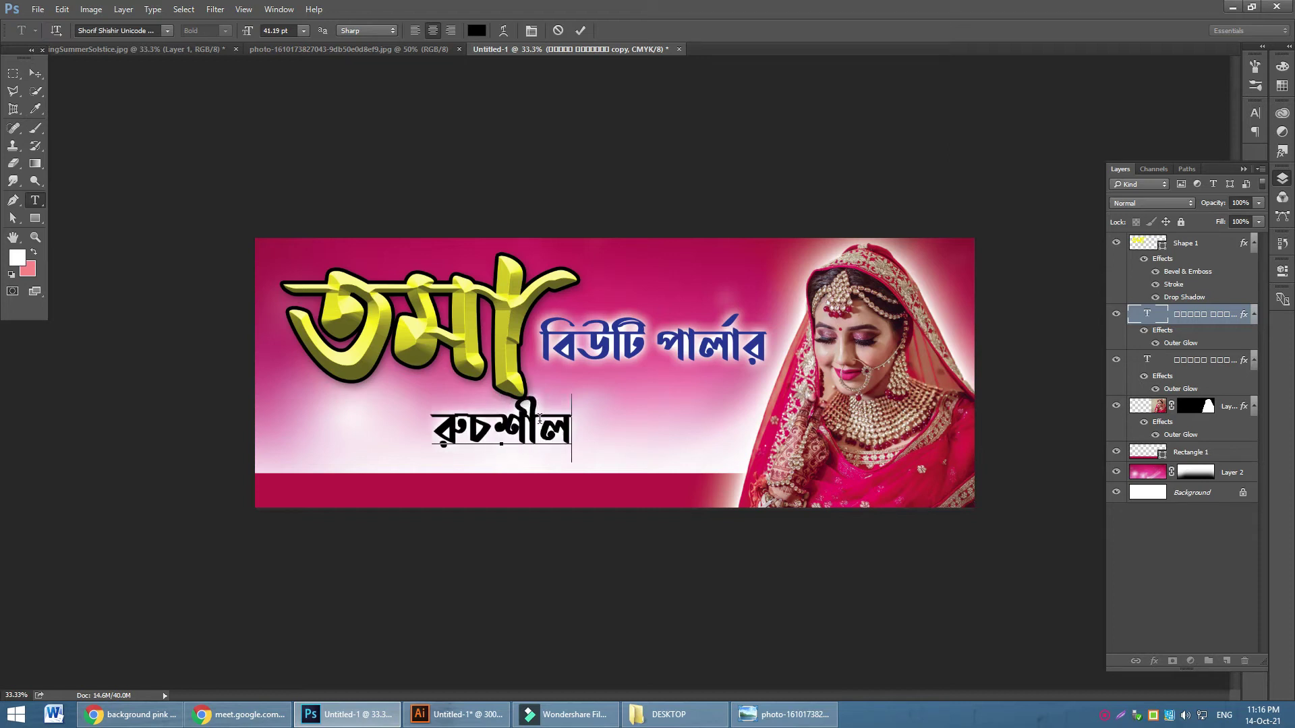
pyautogui.write(' রমনি')
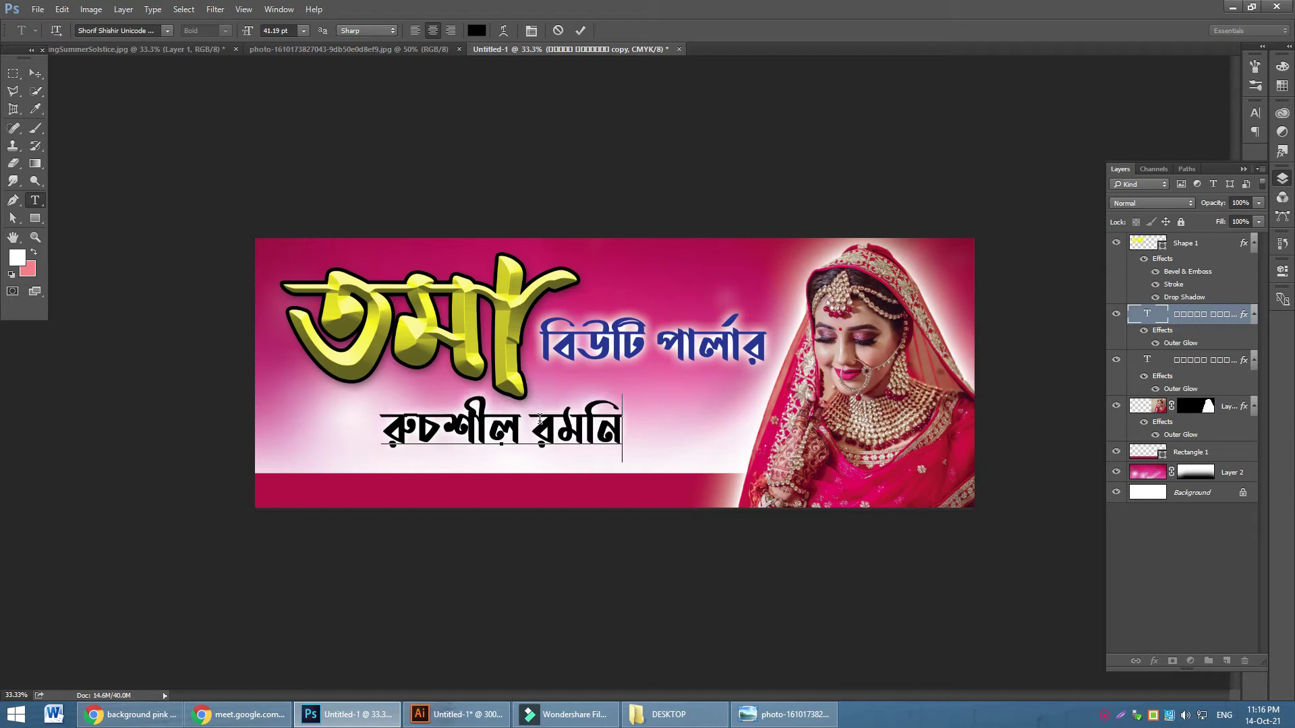
pyautogui.write('দের পি্রয় ঠিকা')
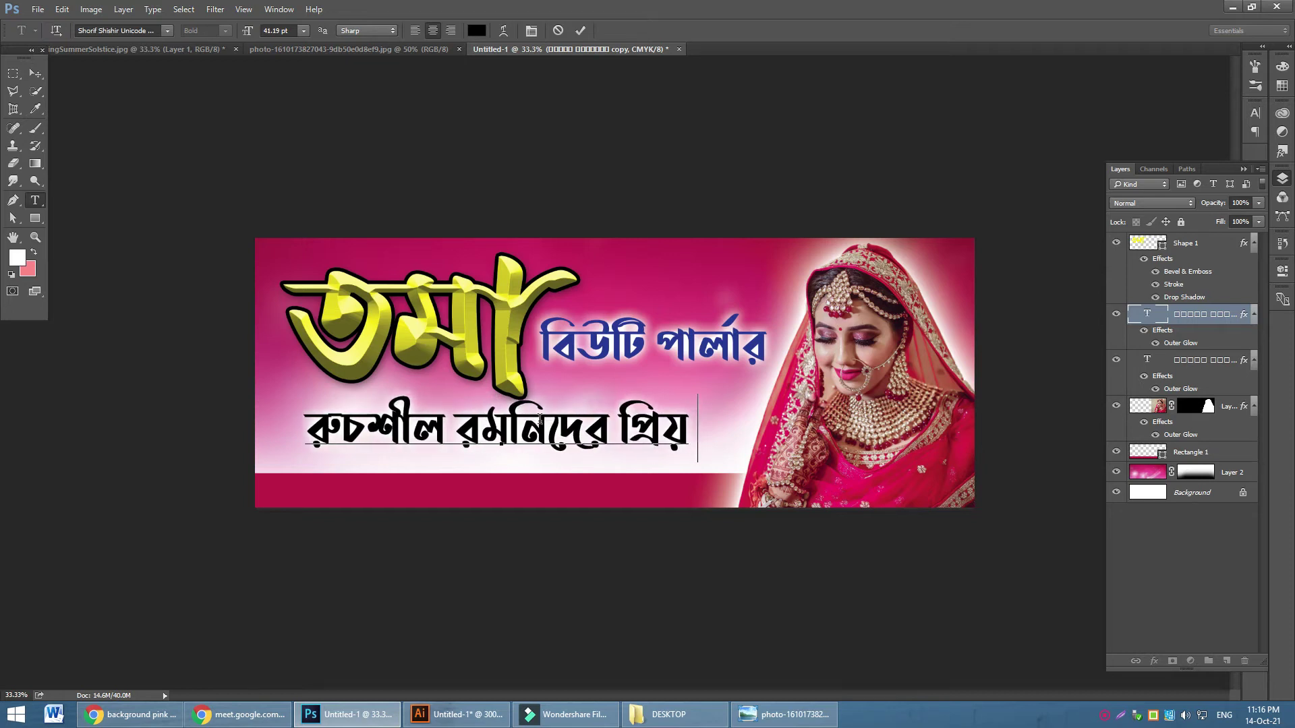
pyautogui.write('না')
pyautogui.click(35, 73)
# Scale the tagline down to about 40% so it fits under the subtitle
pyautogui.hotkey('ctrl', 't')
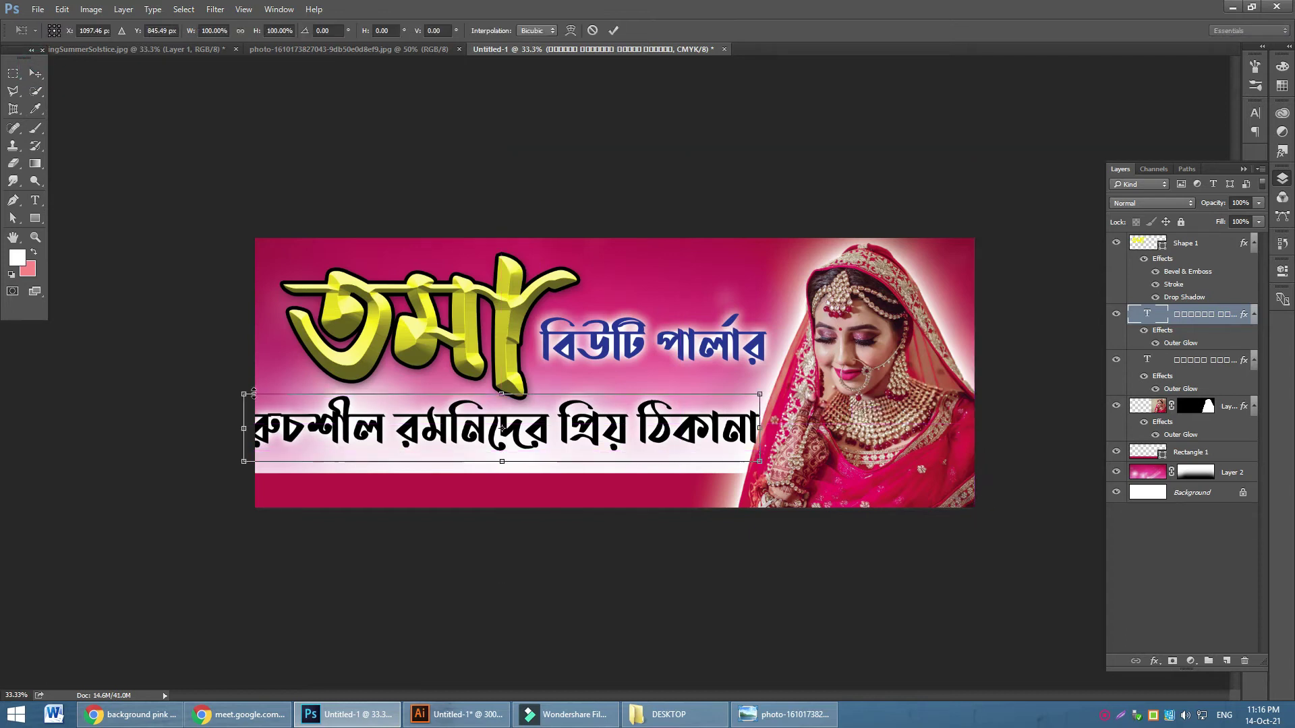
pyautogui.moveTo(243, 393); pyautogui.dragTo(432, 419)
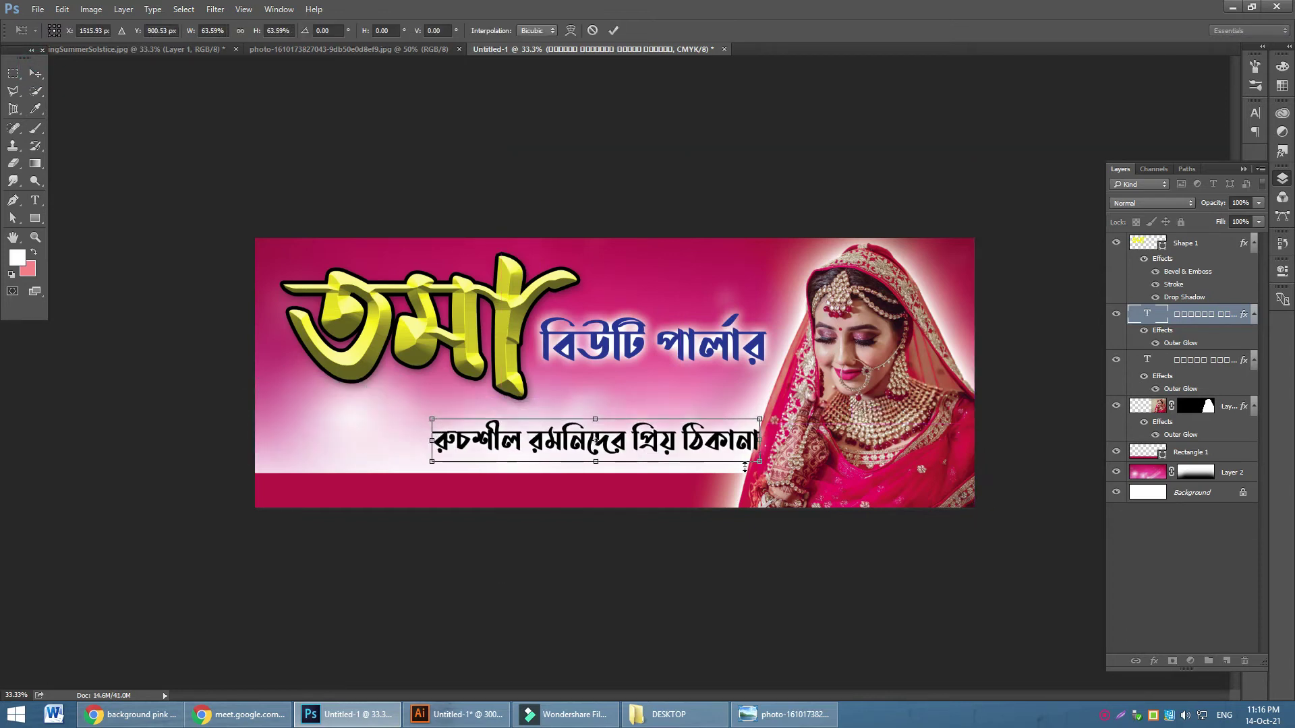
pyautogui.moveTo(760, 462); pyautogui.dragTo(757, 461)
pyautogui.moveTo(640, 442); pyautogui.dragTo(500, 446)
pyautogui.press('Return')
# Retype the lower copy as the services list 'বউ সাজ, পার্টি সাজ, নাক ফেঁাড়ানো, চুল কাটা' and shift it right
pyautogui.click(35, 201)
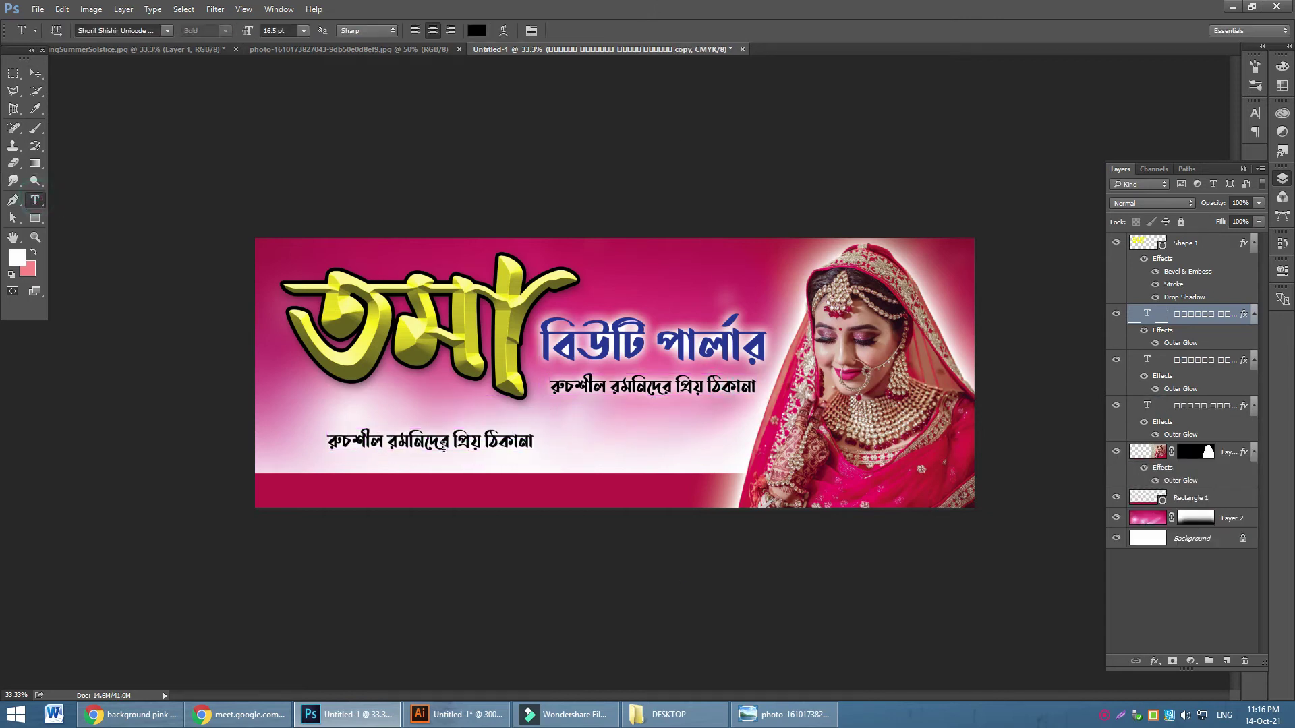
pyautogui.doubleClick(438, 445)
pyautogui.hotkey('ctrl', 'a')
pyautogui.write('ব')
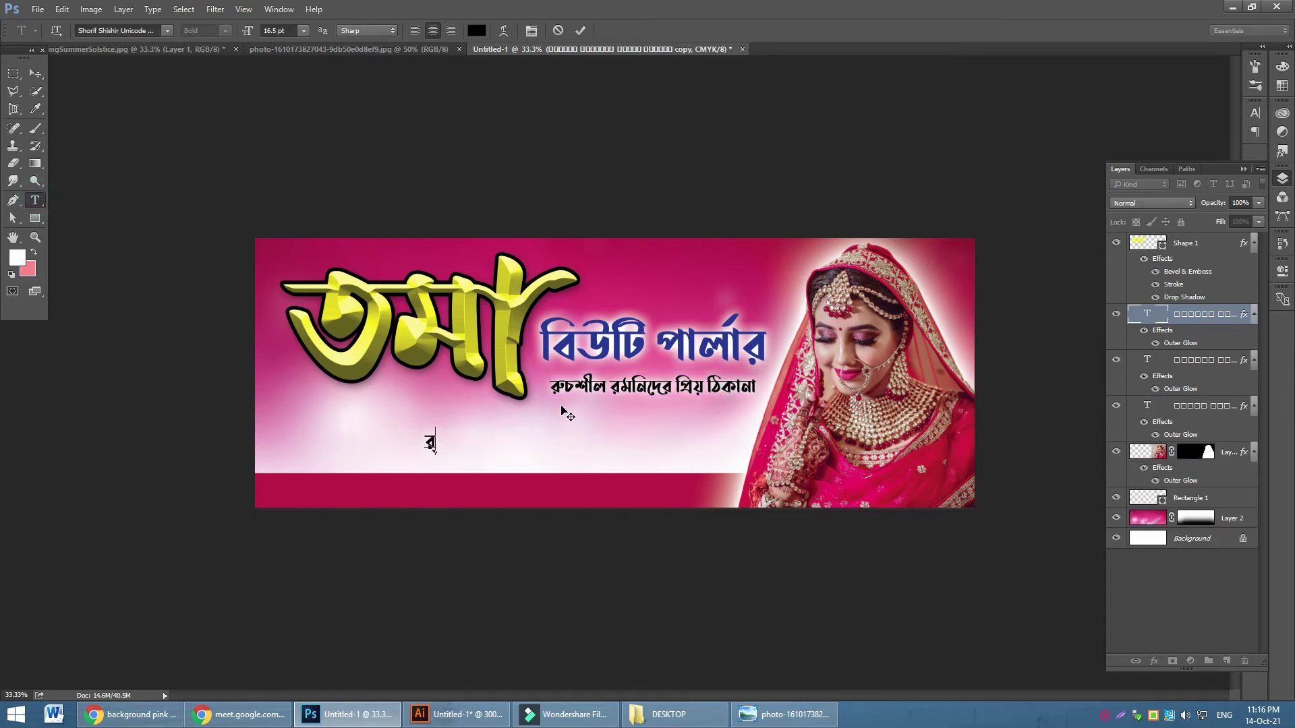
pyautogui.write('উ সাজ, পার্টি শাজ,')
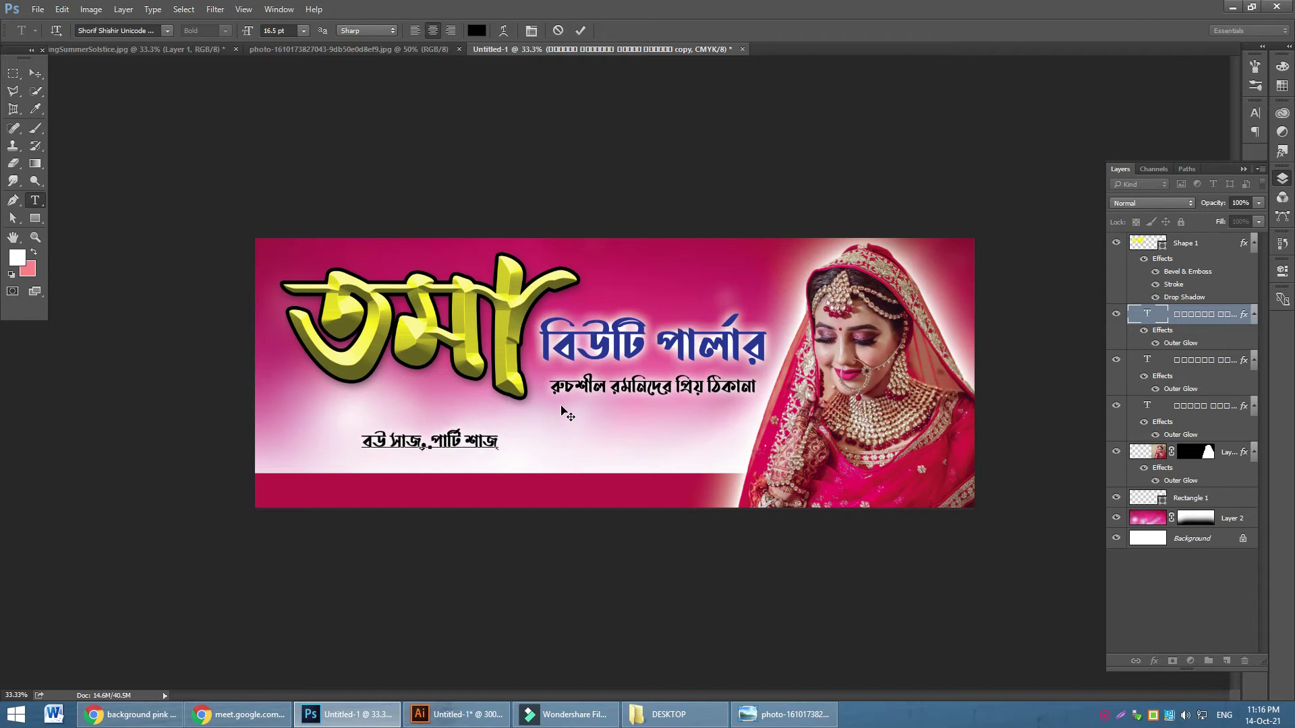
pyautogui.press('BackSpace')
pyautogui.press('BackSpace')
pyautogui.press('BackSpace')
pyautogui.press('BackSpace')
pyautogui.press('BackSpace')
pyautogui.write('সাজ,')
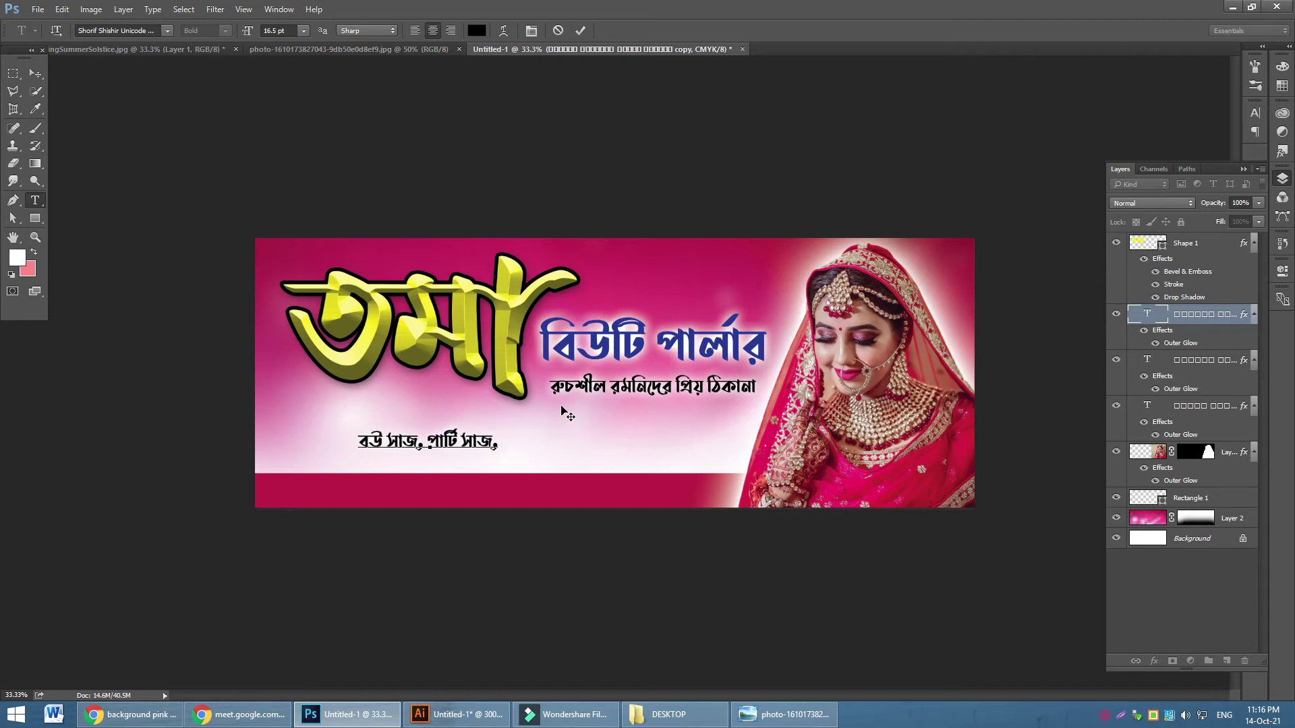
pyautogui.write(' নাক')
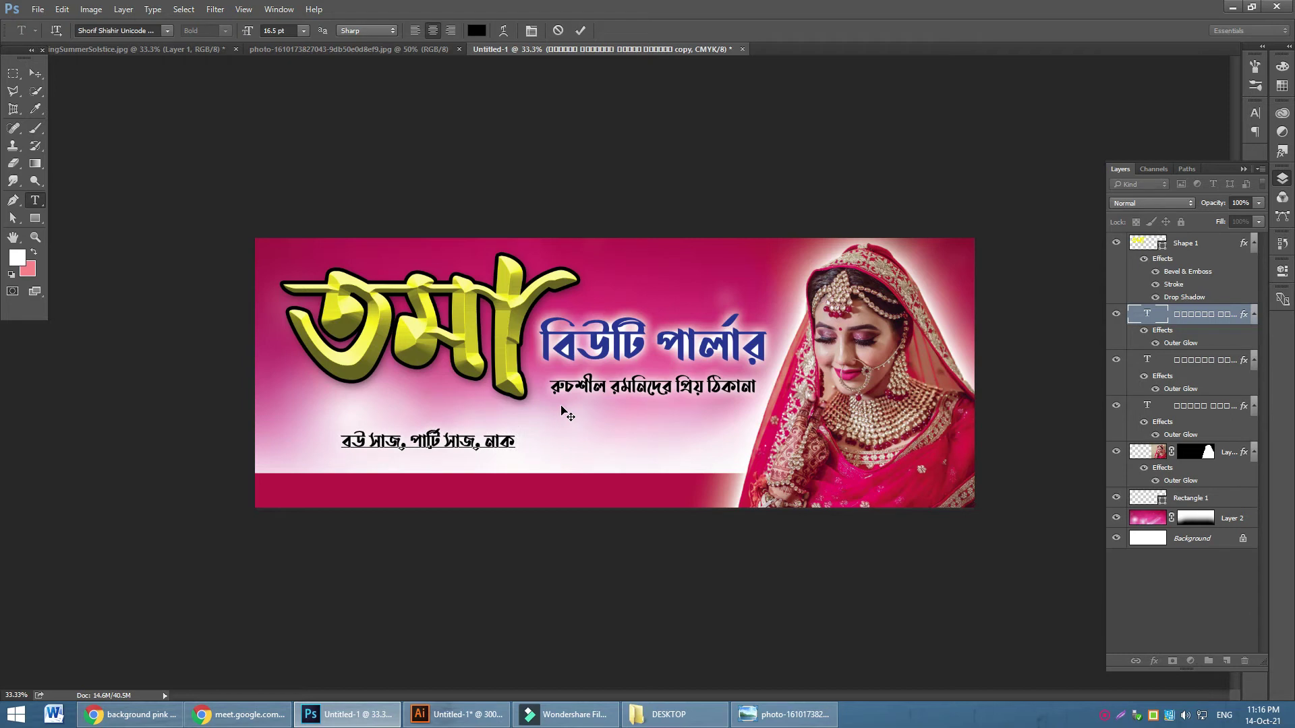
pyautogui.write(' ফেঁাড়ানো,')
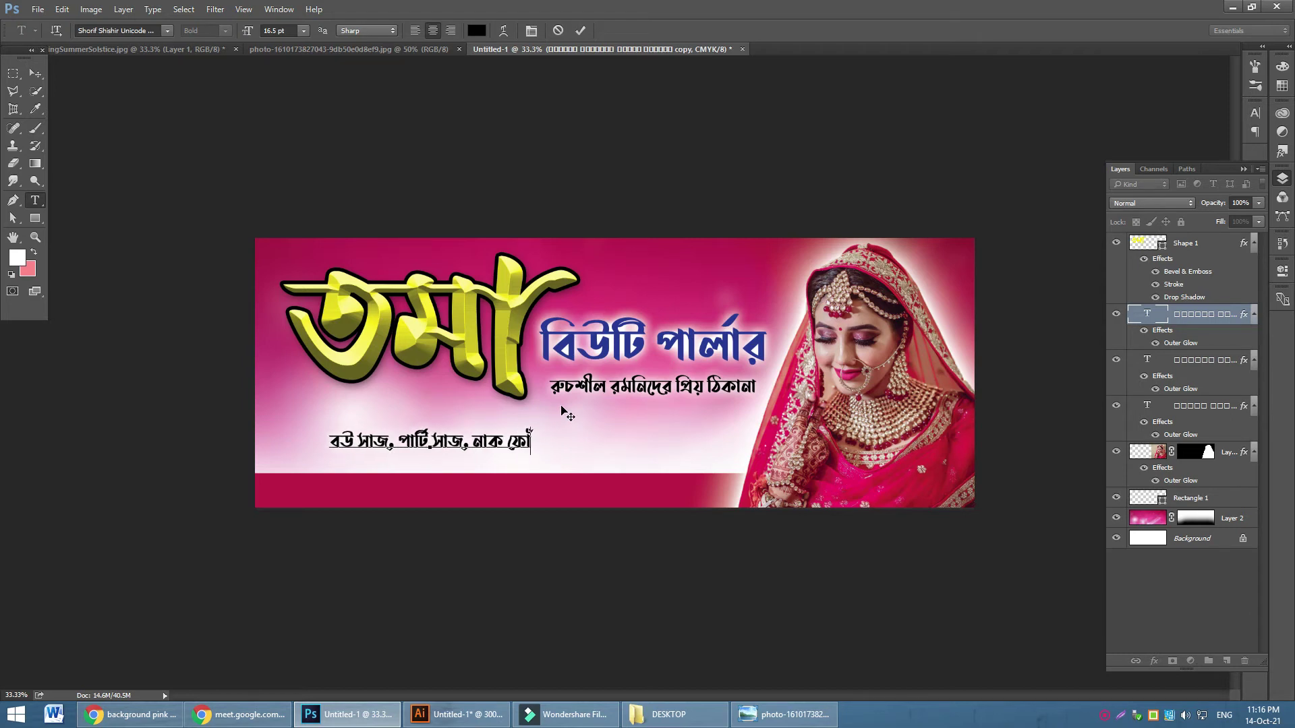
pyautogui.write(' চ')
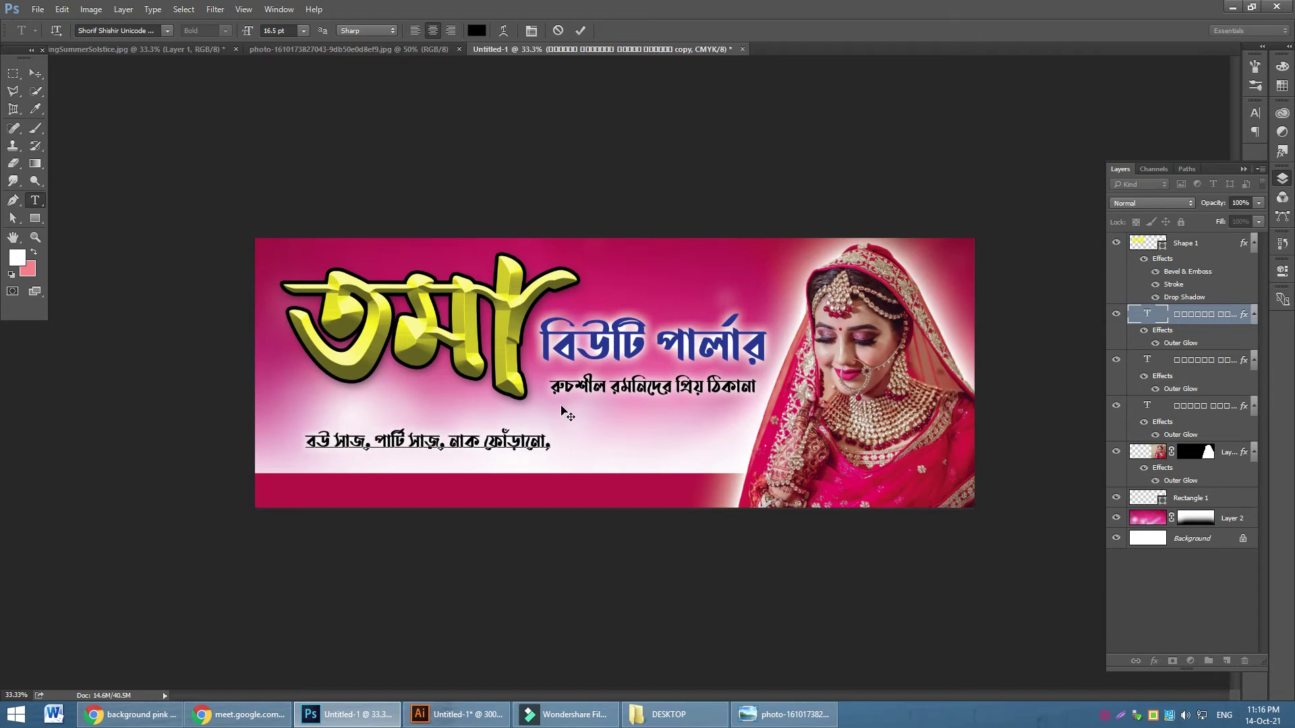
pyautogui.write('ুল কাটা')
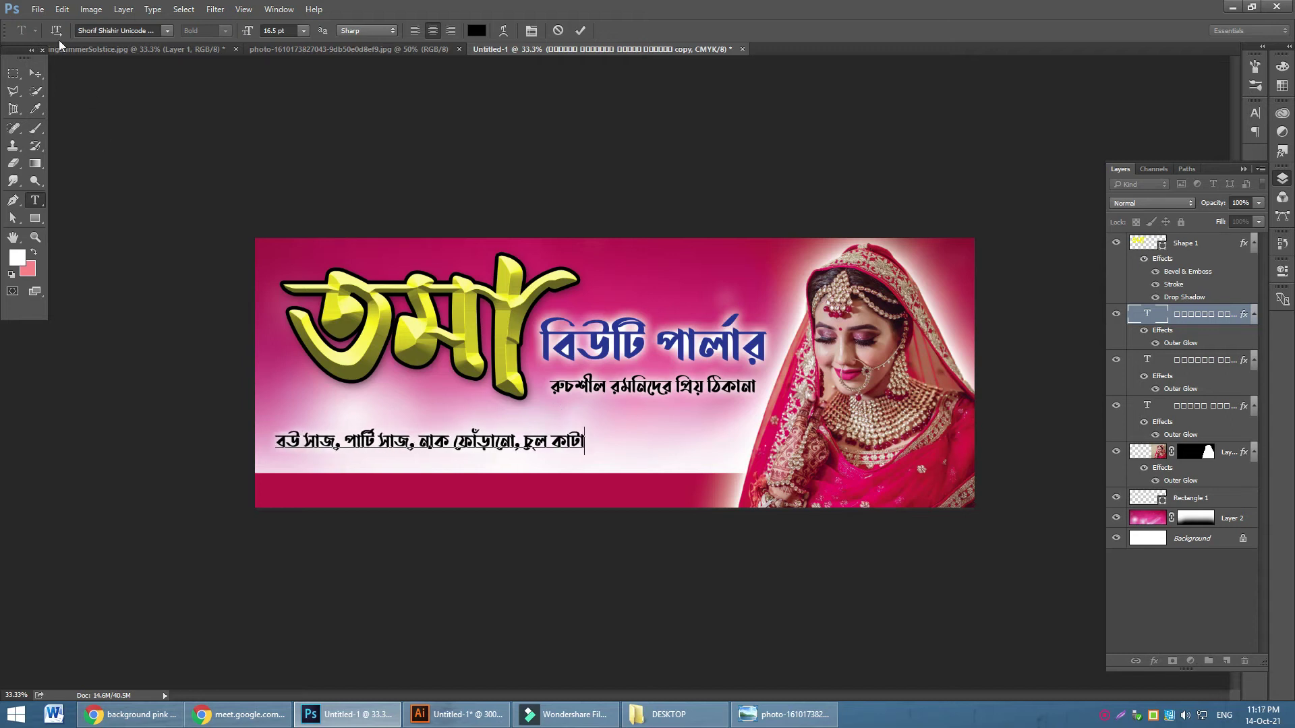
pyautogui.click(35, 73)
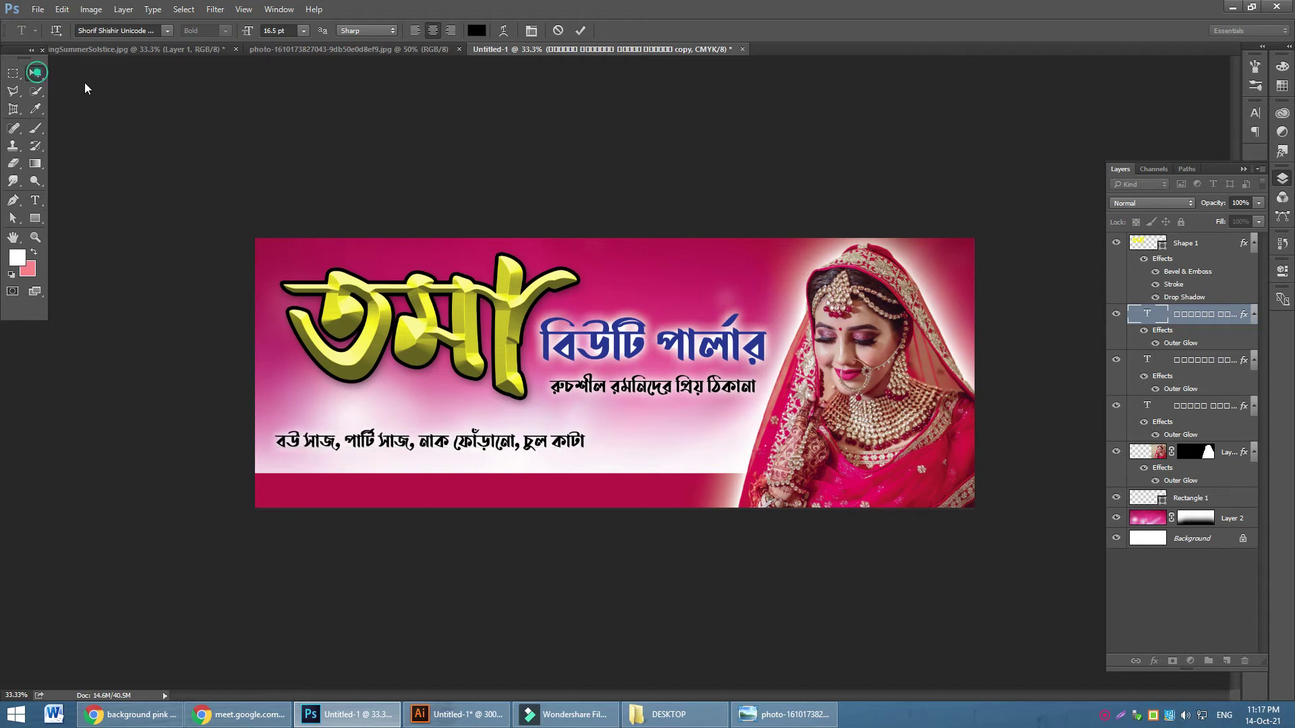
pyautogui.moveTo(540, 434); pyautogui.dragTo(584, 424)
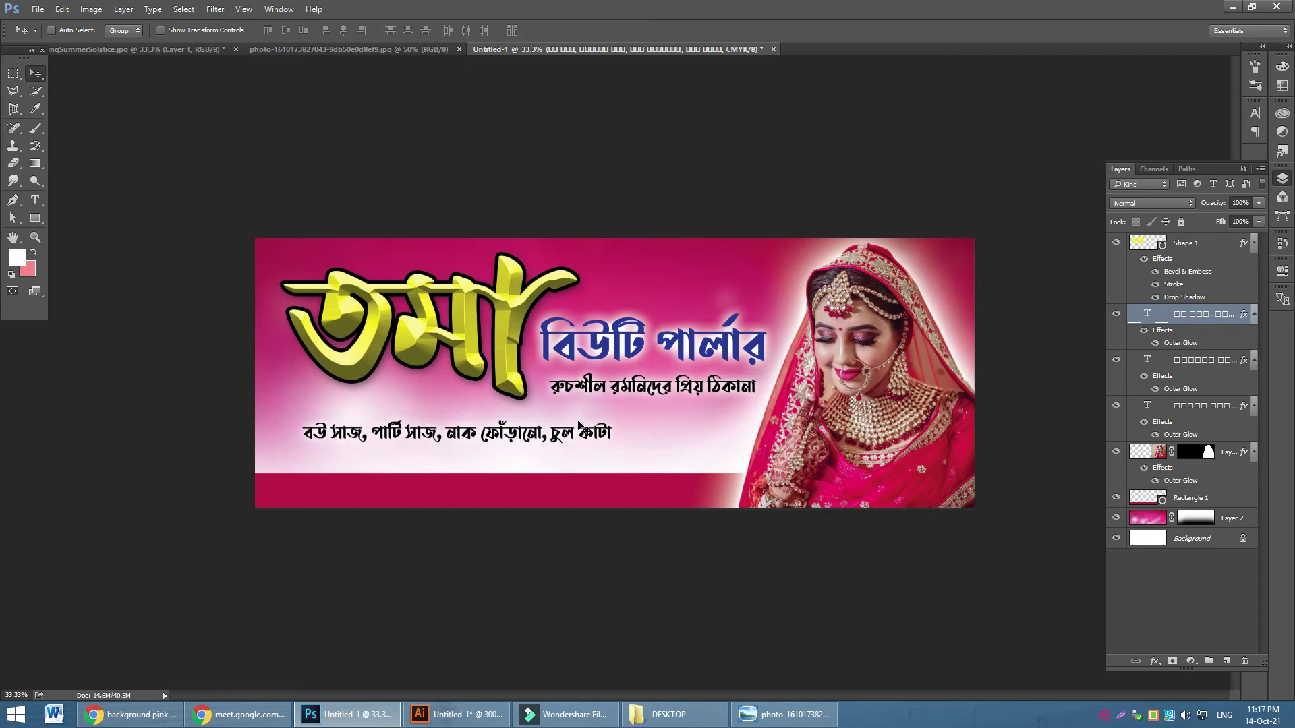
# Lengthen the services line with two comma-separated pasted copies of the phrase
pyautogui.click(36, 201)
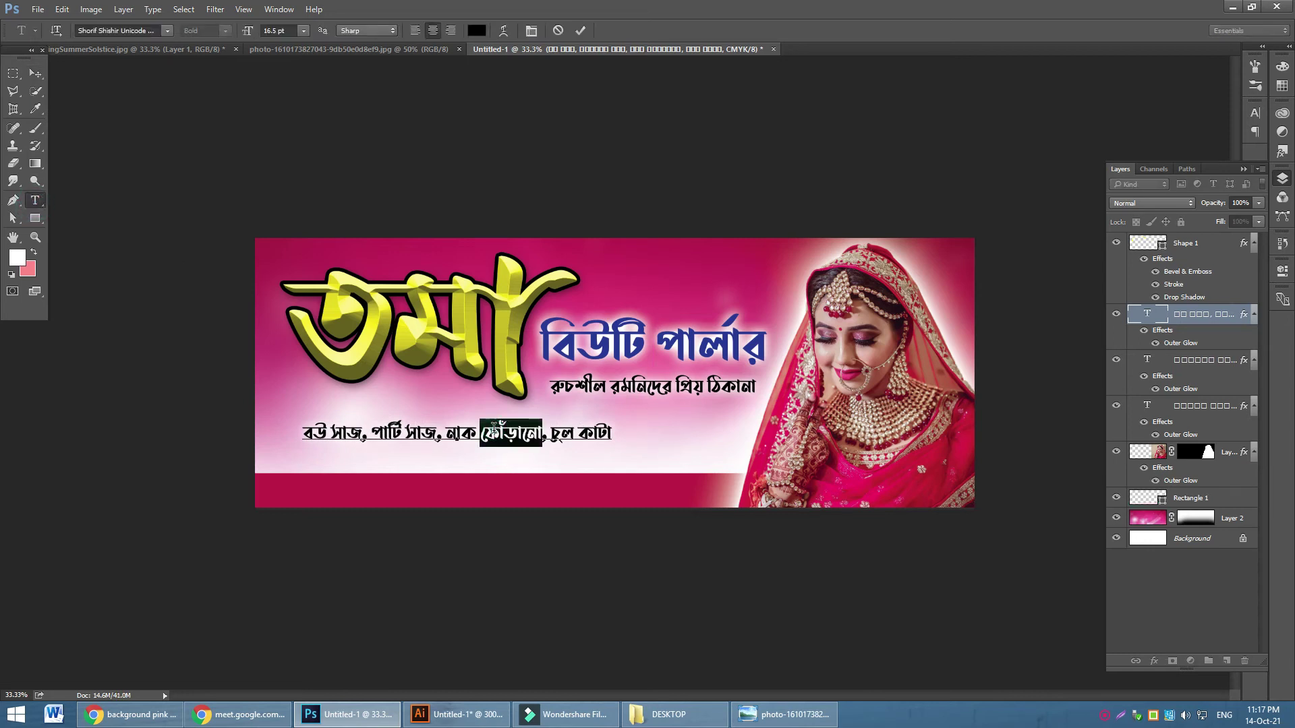
pyautogui.tripleClick(496, 434)
pyautogui.hotkey('ctrl', 'c')
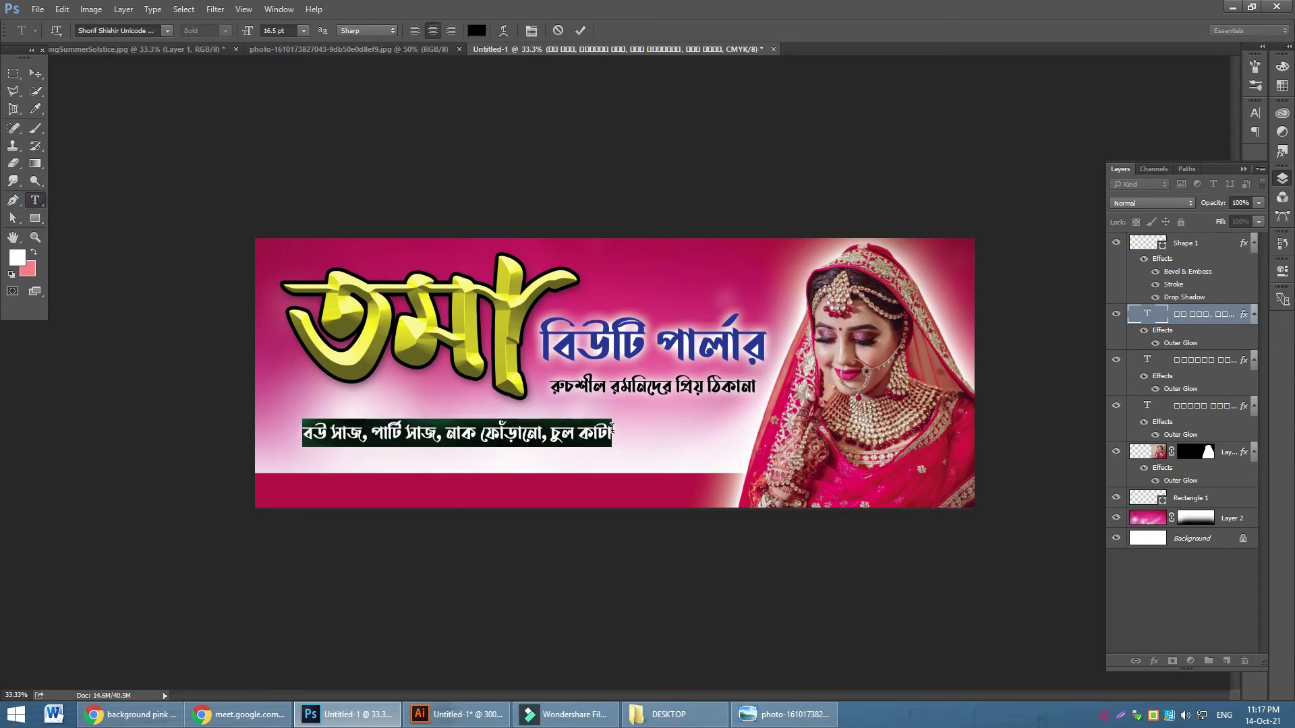
pyautogui.click(611, 428)
pyautogui.write(',')
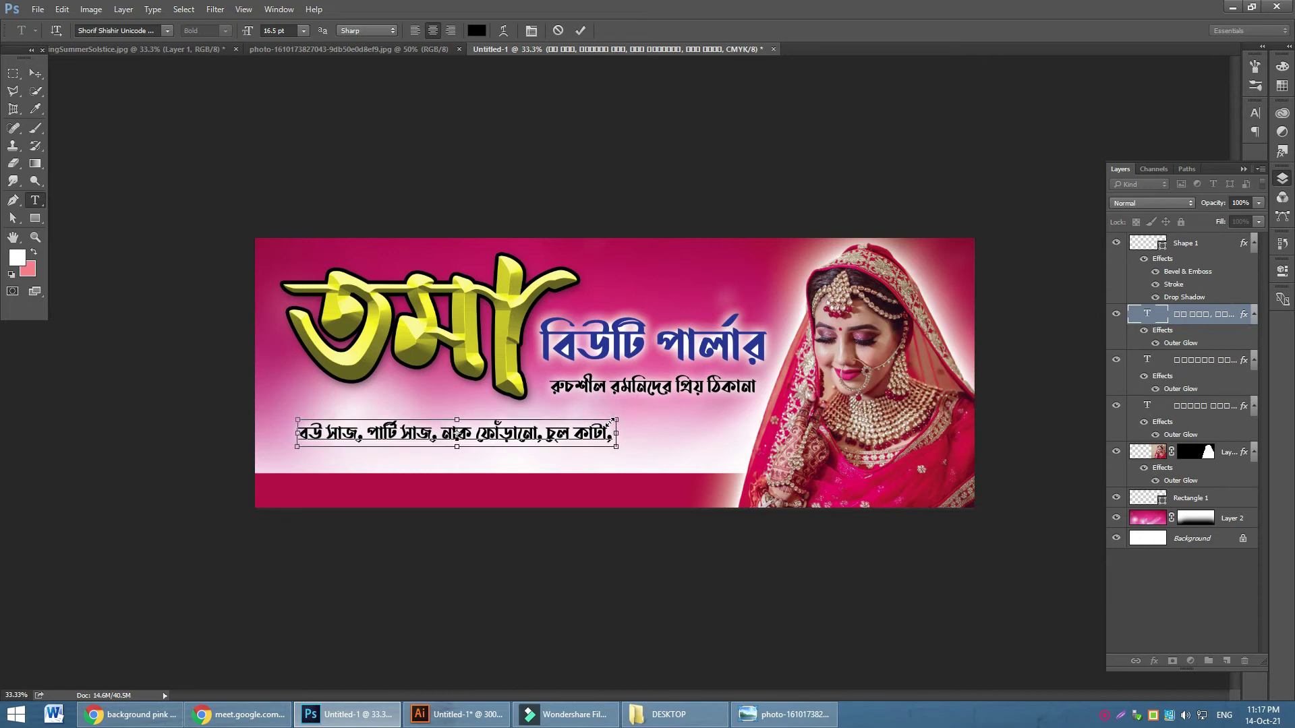
pyautogui.hotkey('ctrl', 'v')
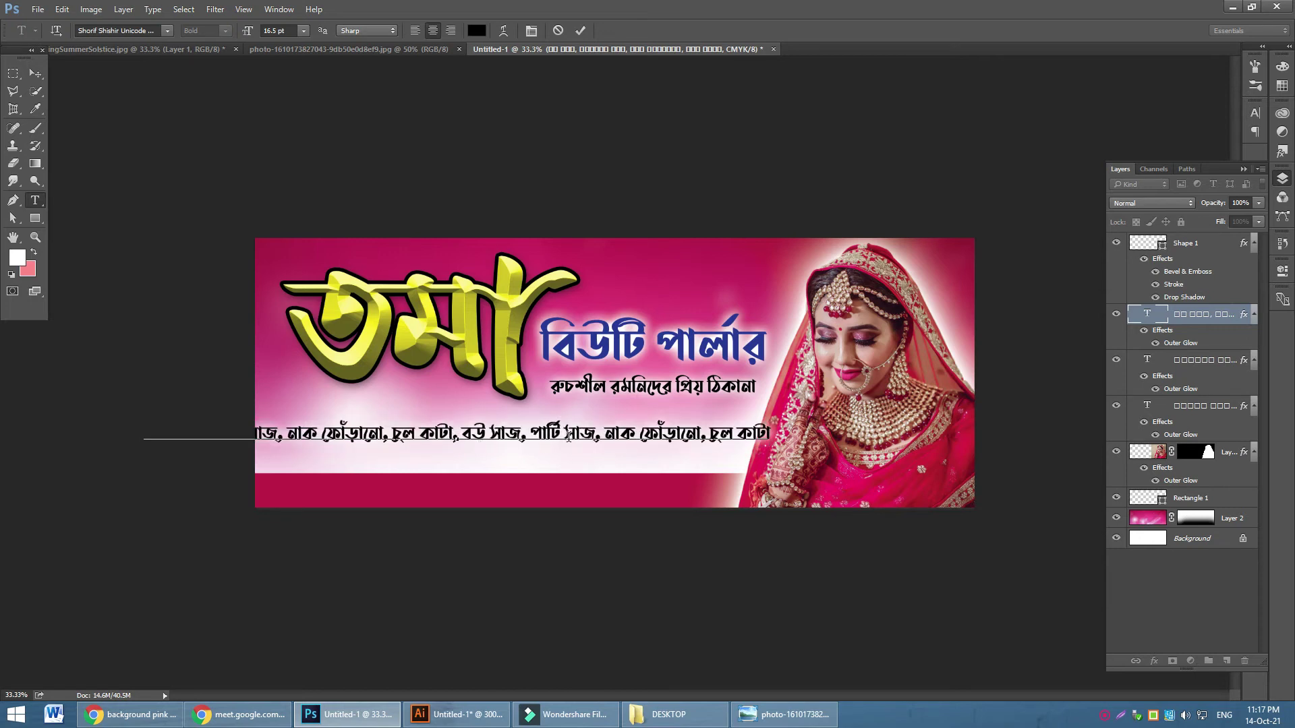
pyautogui.write(',')
pyautogui.hotkey('ctrl', 'v')
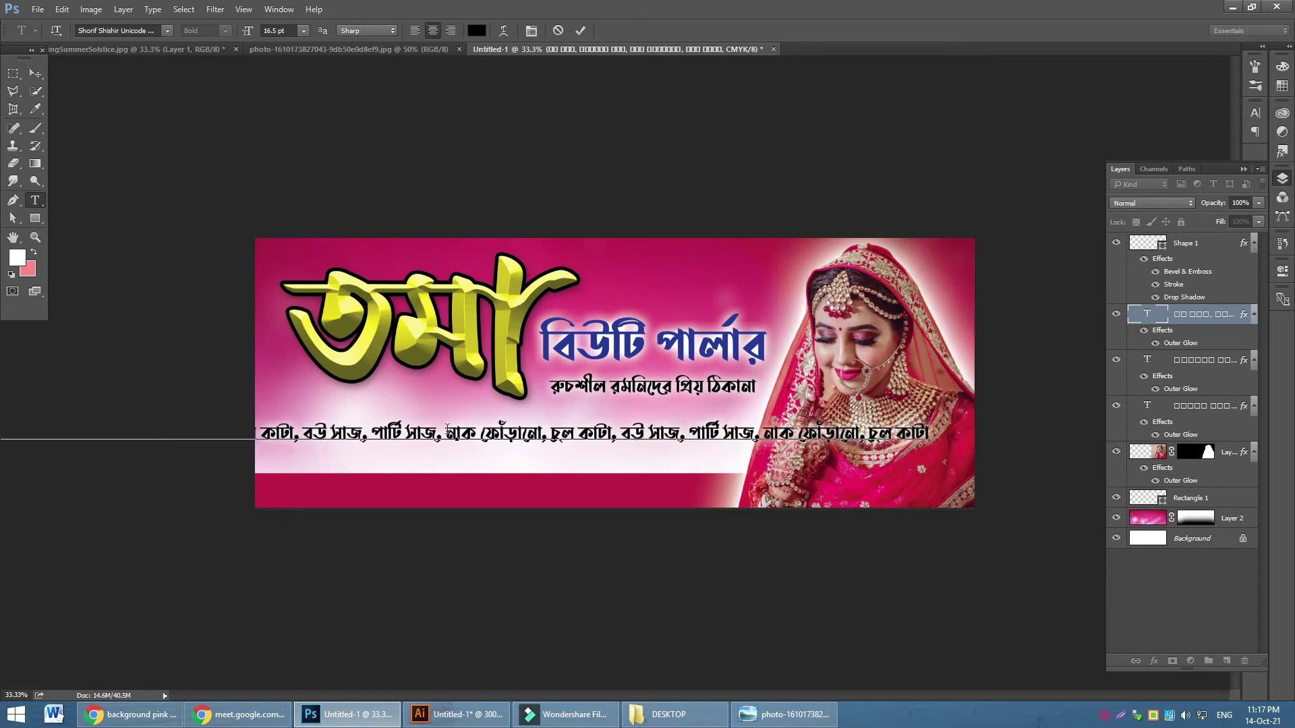
pyautogui.click(35, 73)
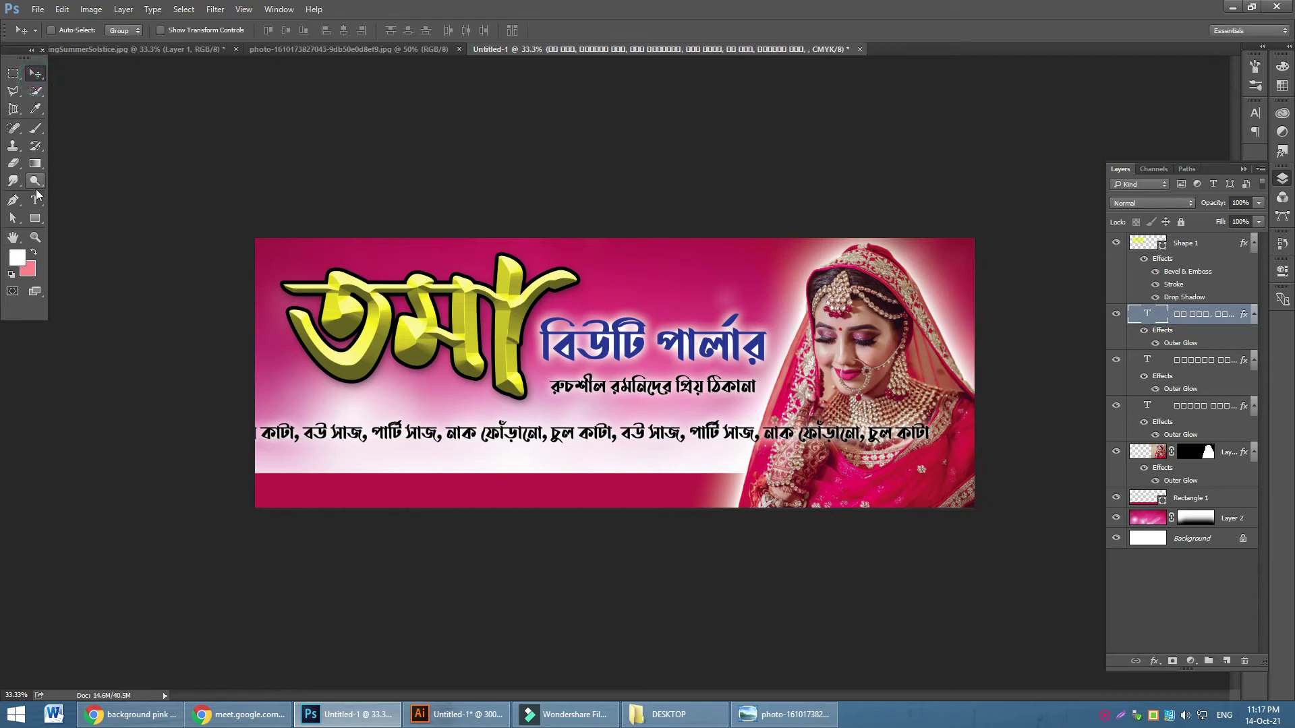
# Delete all the text from the services line
pyautogui.press('t')
pyautogui.tripleClick(489, 438)
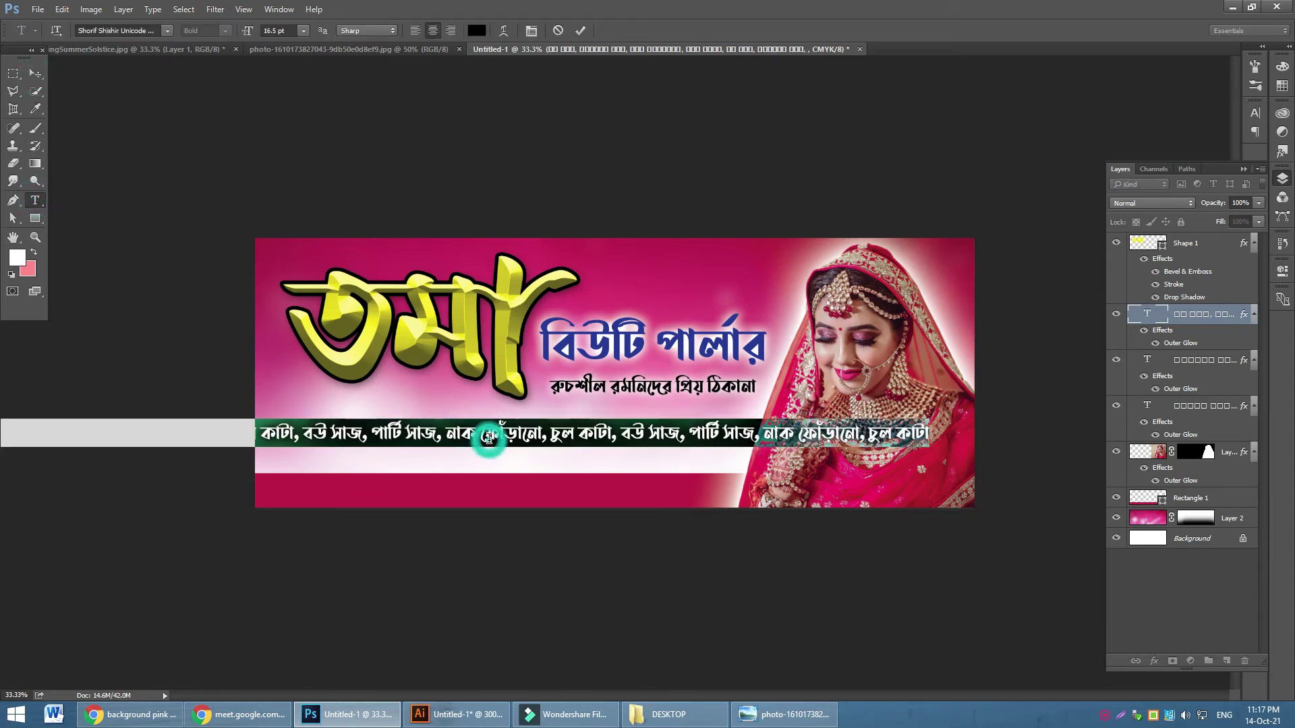
pyautogui.press('BackSpace')
# Remove the empty Layer 3 and paste the services text into a new paragraph box below the tagline
pyautogui.click(35, 73)
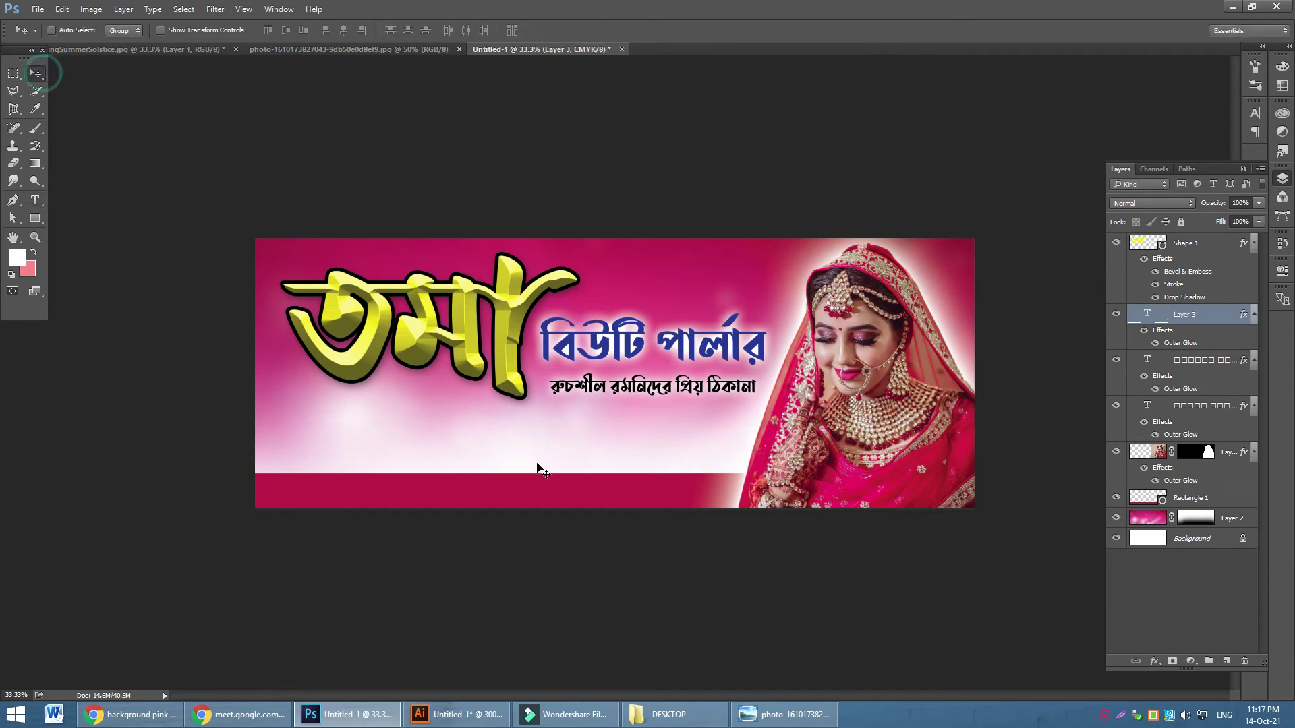
pyautogui.press('Delete')
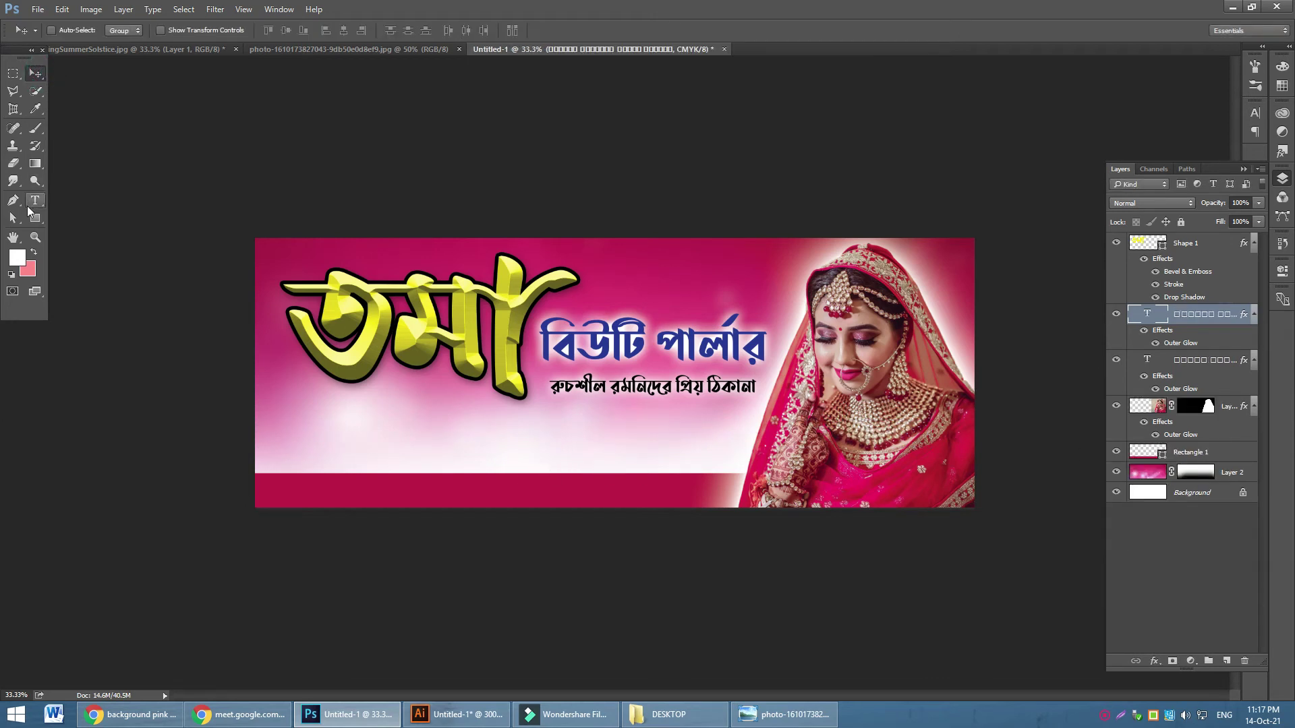
pyautogui.click(35, 200)
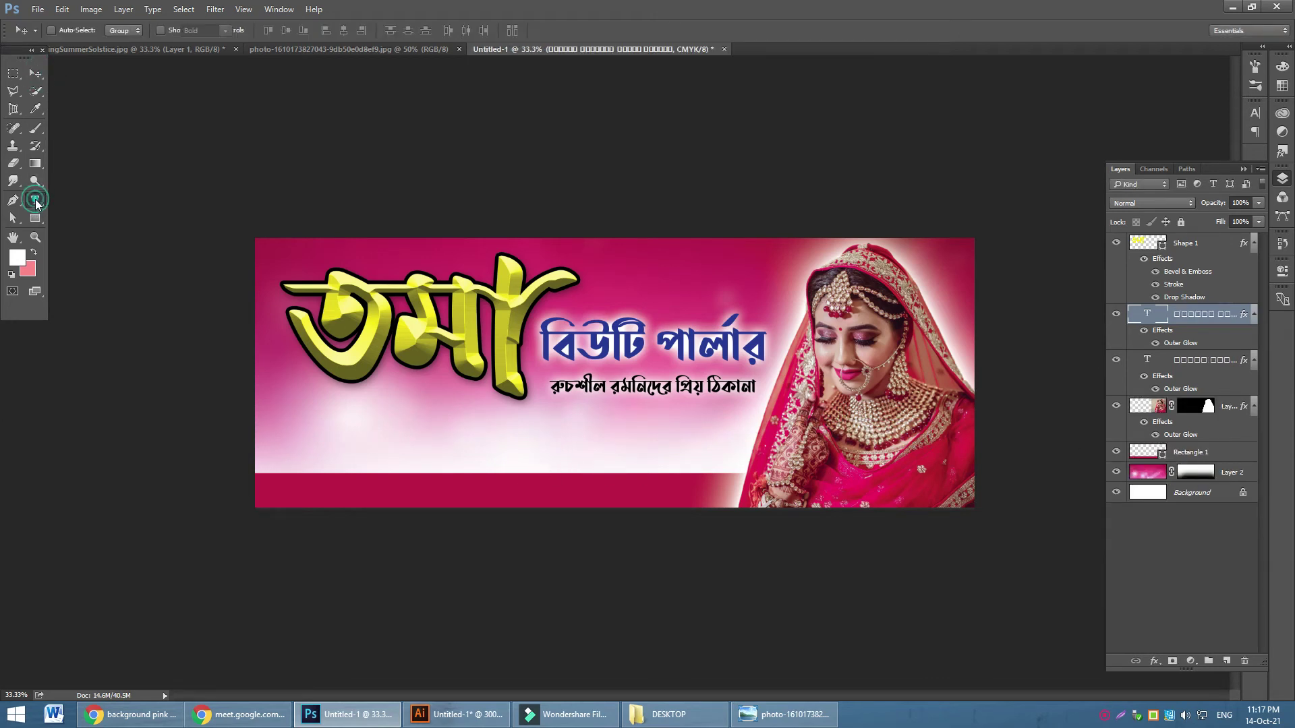
pyautogui.moveTo(315, 417); pyautogui.dragTo(714, 459)
pyautogui.hotkey('ctrl', 'v')
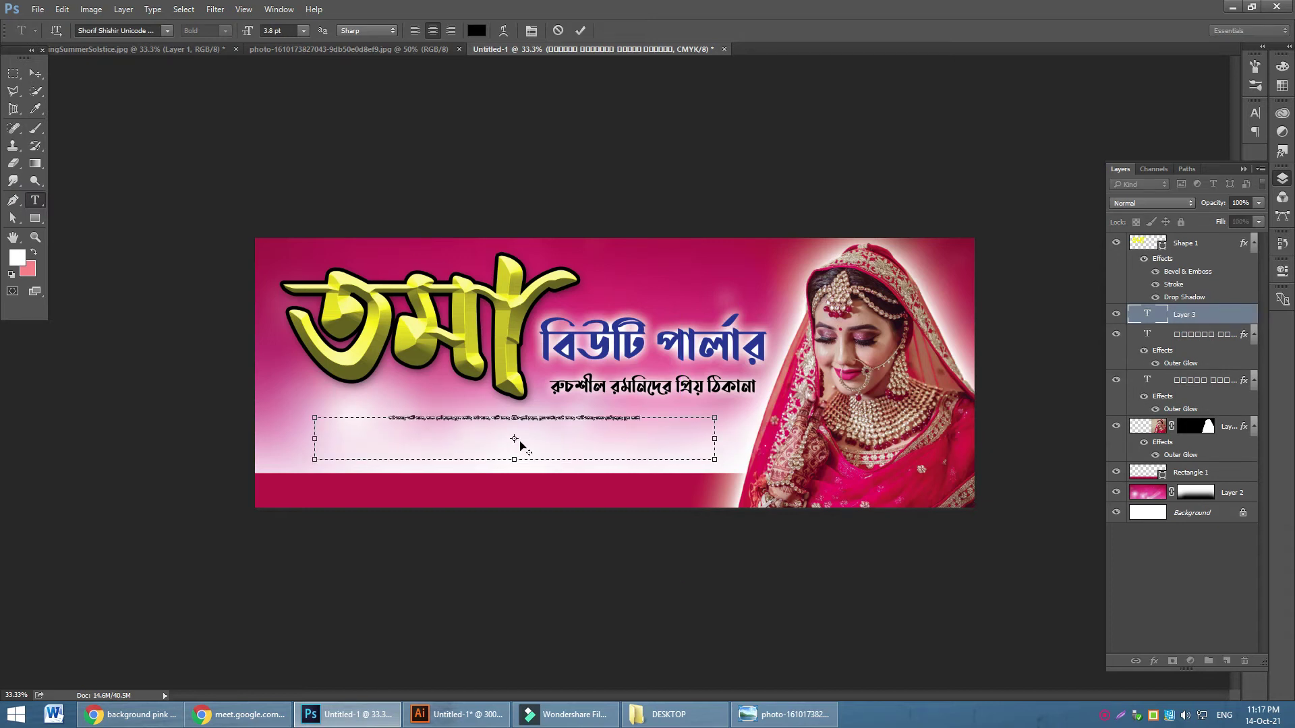
pyautogui.click(35, 72)
# Set the services text size to 7 pt
pyautogui.click(35, 200)
pyautogui.click(280, 31)
pyautogui.write('7')
pyautogui.press('Return')
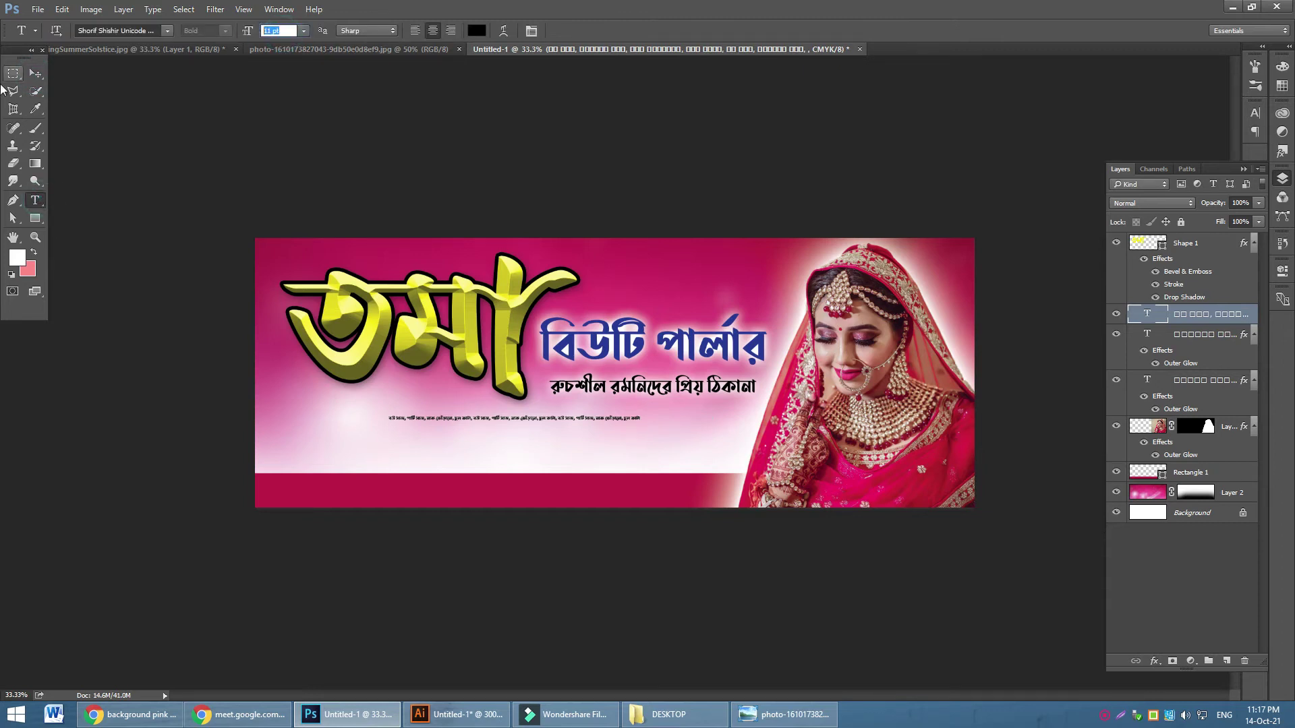
pyautogui.click(35, 73)
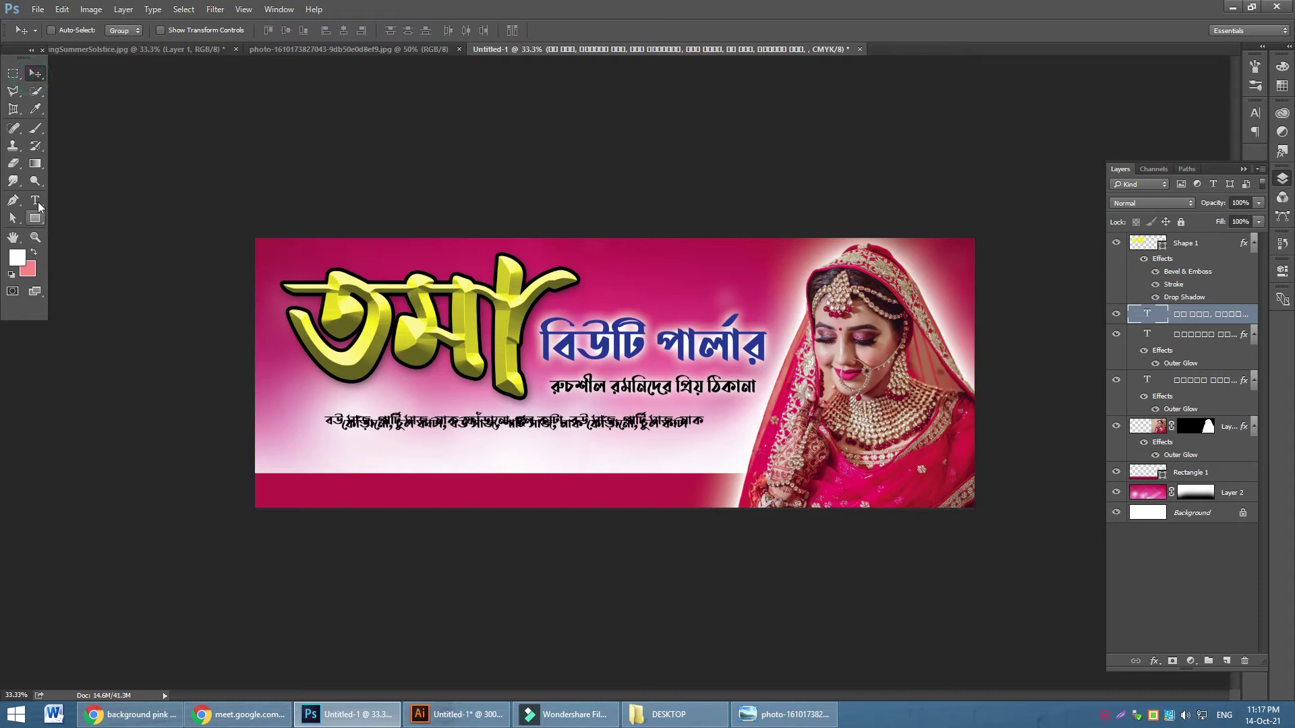
# Change the services text to 12 pt with Auto line spacing
pyautogui.click(35, 199)
pyautogui.click(431, 423)
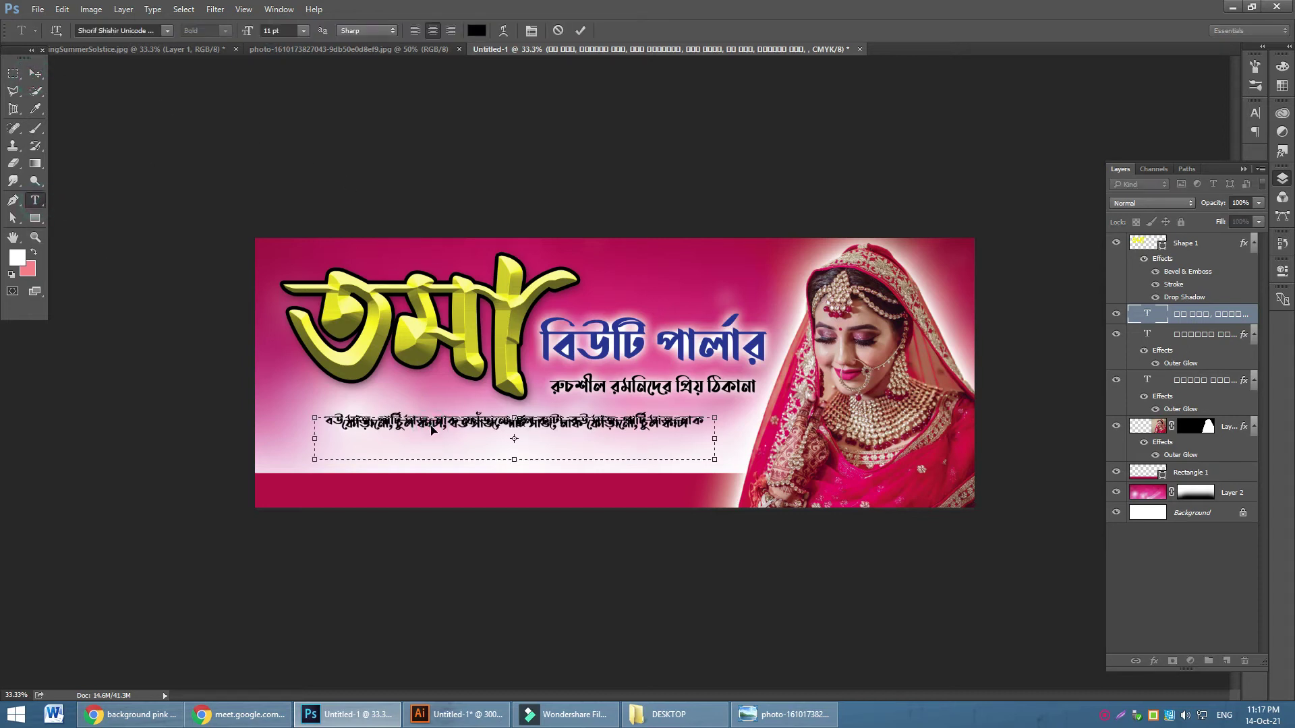
pyautogui.hotkey('ctrl', 'a')
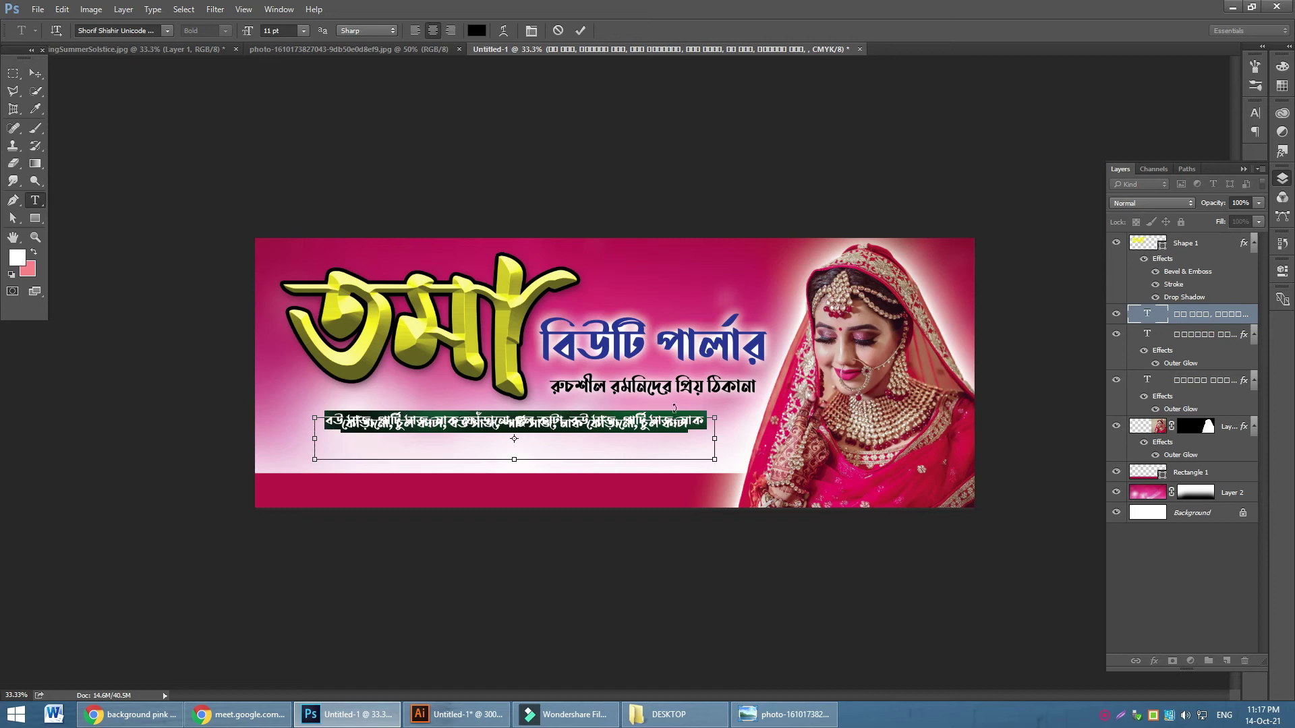
pyautogui.hotkey('ctrl', 't')
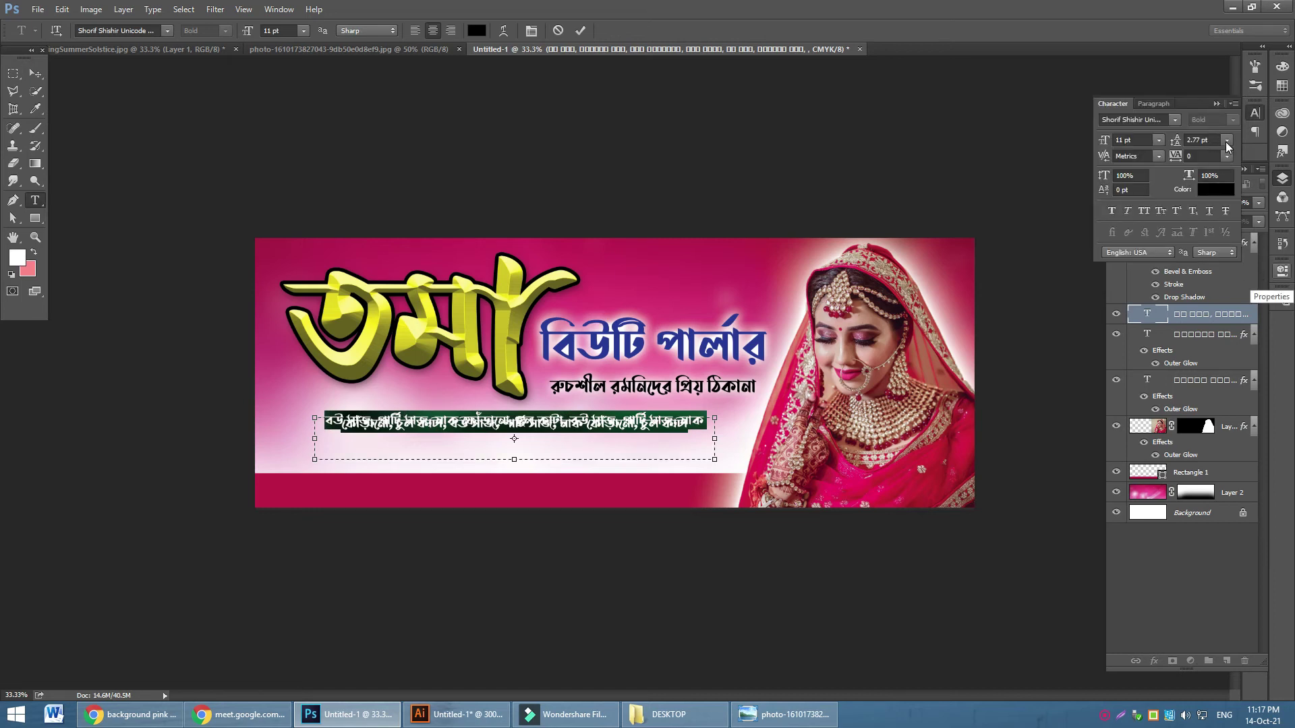
pyautogui.click(1226, 142)
pyautogui.click(1224, 166)
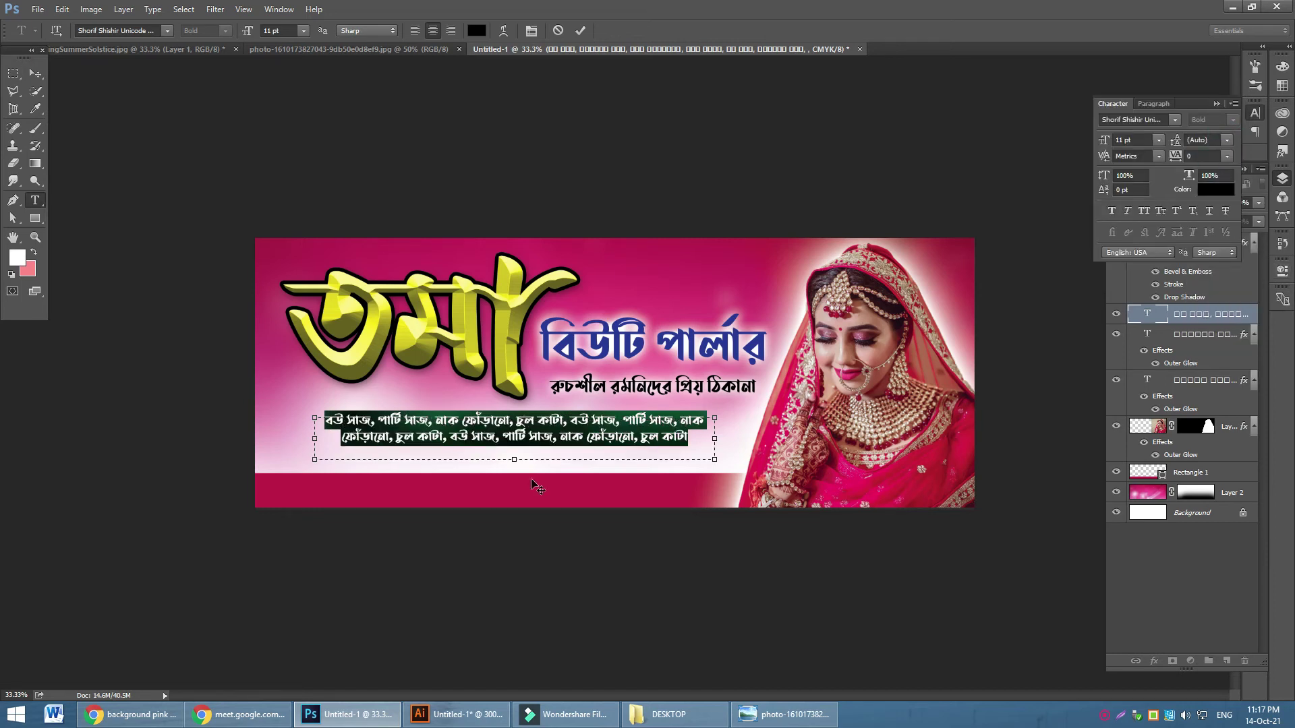
pyautogui.click(307, 33)
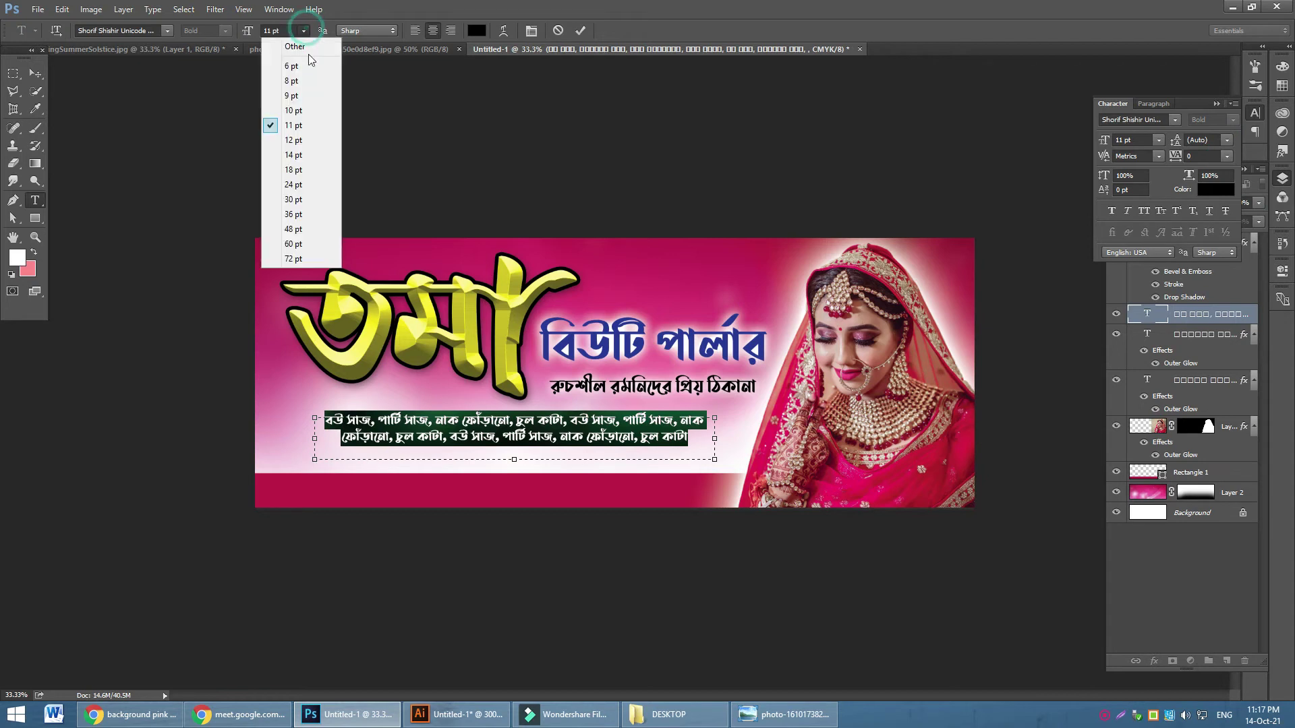
pyautogui.click(303, 145)
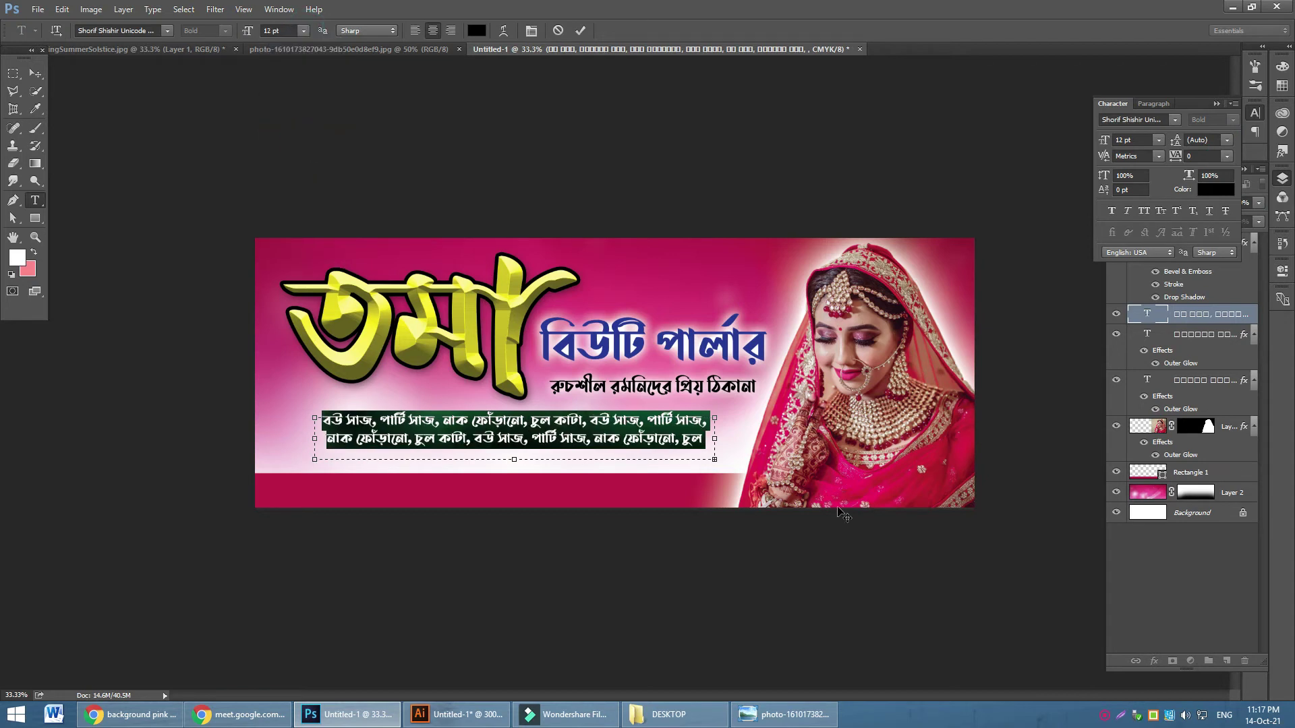
# Widen the services box, nudge it down, and Alt-drag a tagline copy into the bottom pink bar
pyautogui.moveTo(714, 441); pyautogui.dragTo(731, 439)
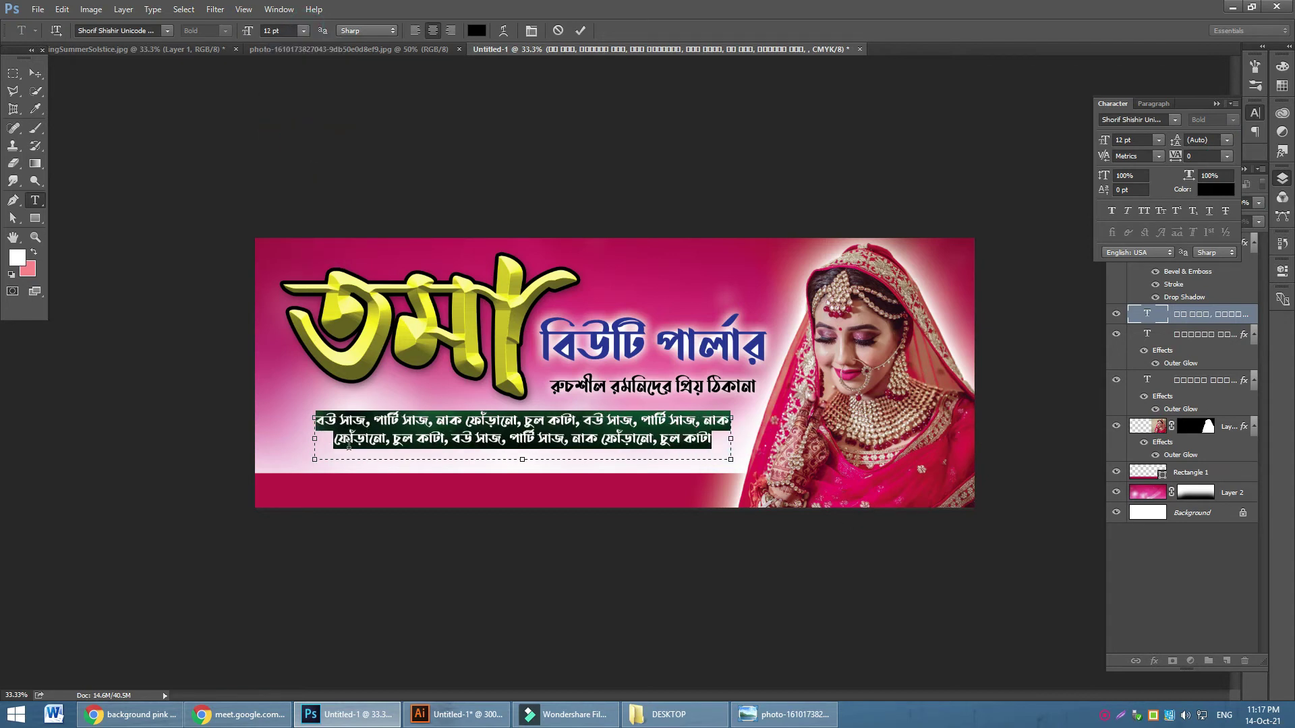
pyautogui.moveTo(314, 443); pyautogui.dragTo(298, 439)
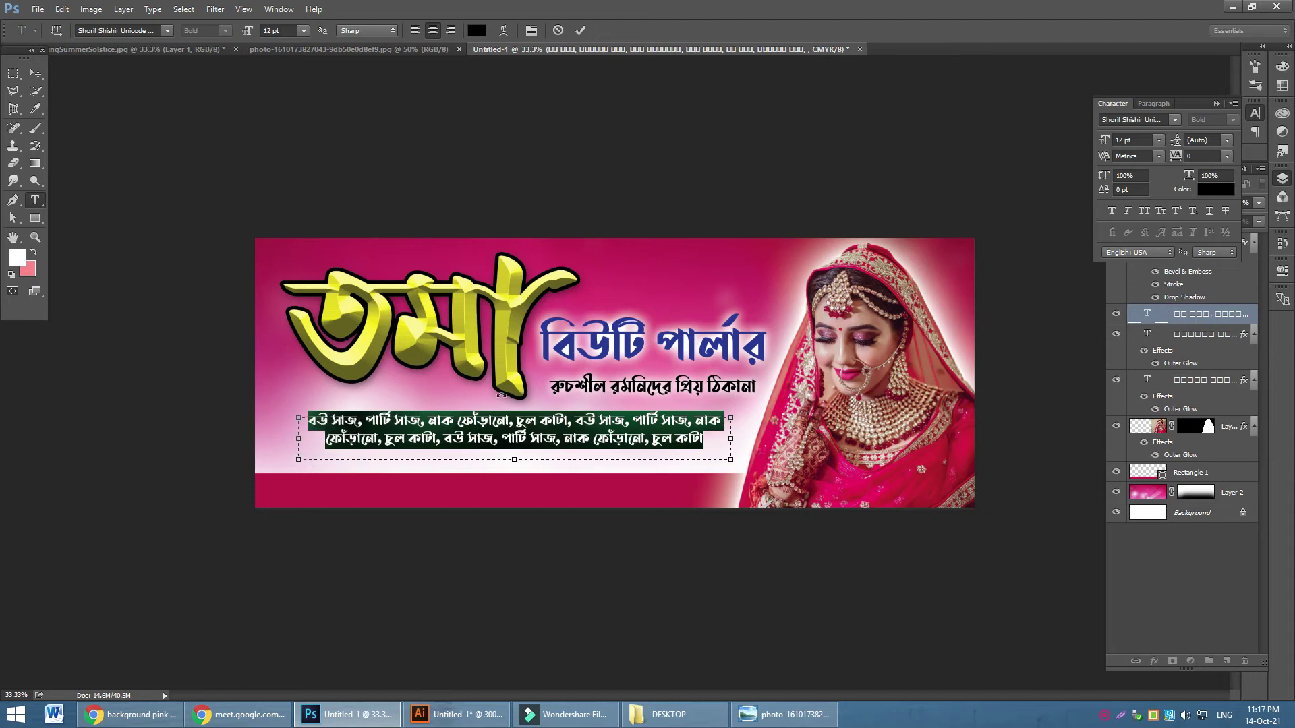
pyautogui.click(43, 76)
pyautogui.moveTo(664, 425); pyautogui.dragTo(669, 431)
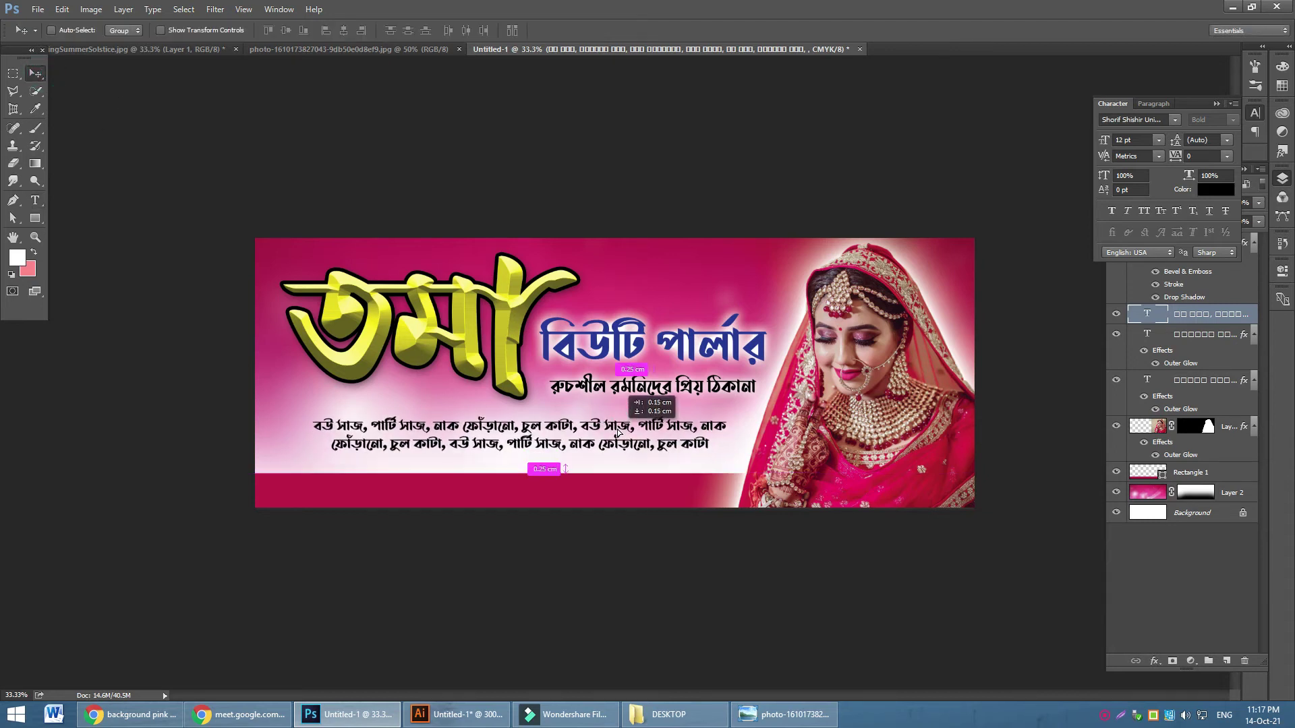
pyautogui.press('Down')
pyautogui.press('Down')
pyautogui.press('Down')
pyautogui.press('Down')
pyautogui.press('Down')
pyautogui.press('Down')
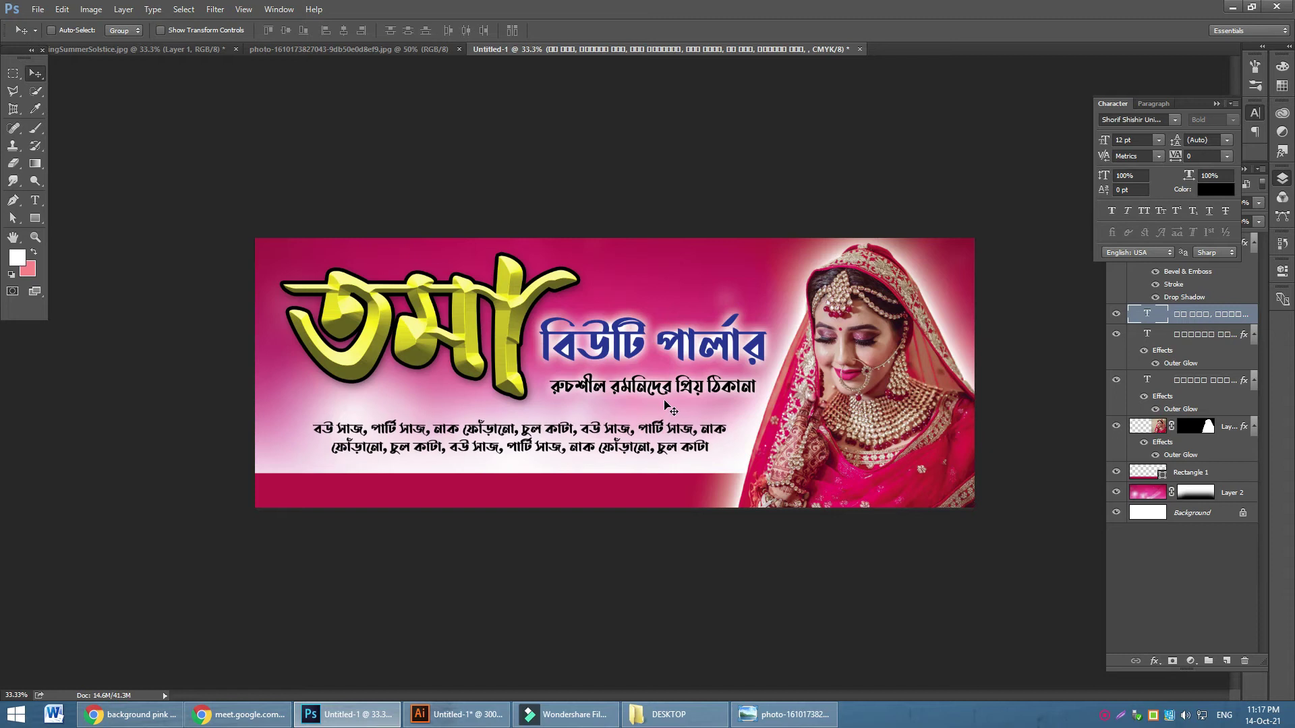
pyautogui.keyDown('ctrl'); pyautogui.click(668, 390); pyautogui.keyUp('ctrl')
pyautogui.moveTo(668, 390); pyautogui.dragTo(489, 497)
# Clear the copied tagline's layer style and make its text white
pyautogui.rightClick(1206, 344)
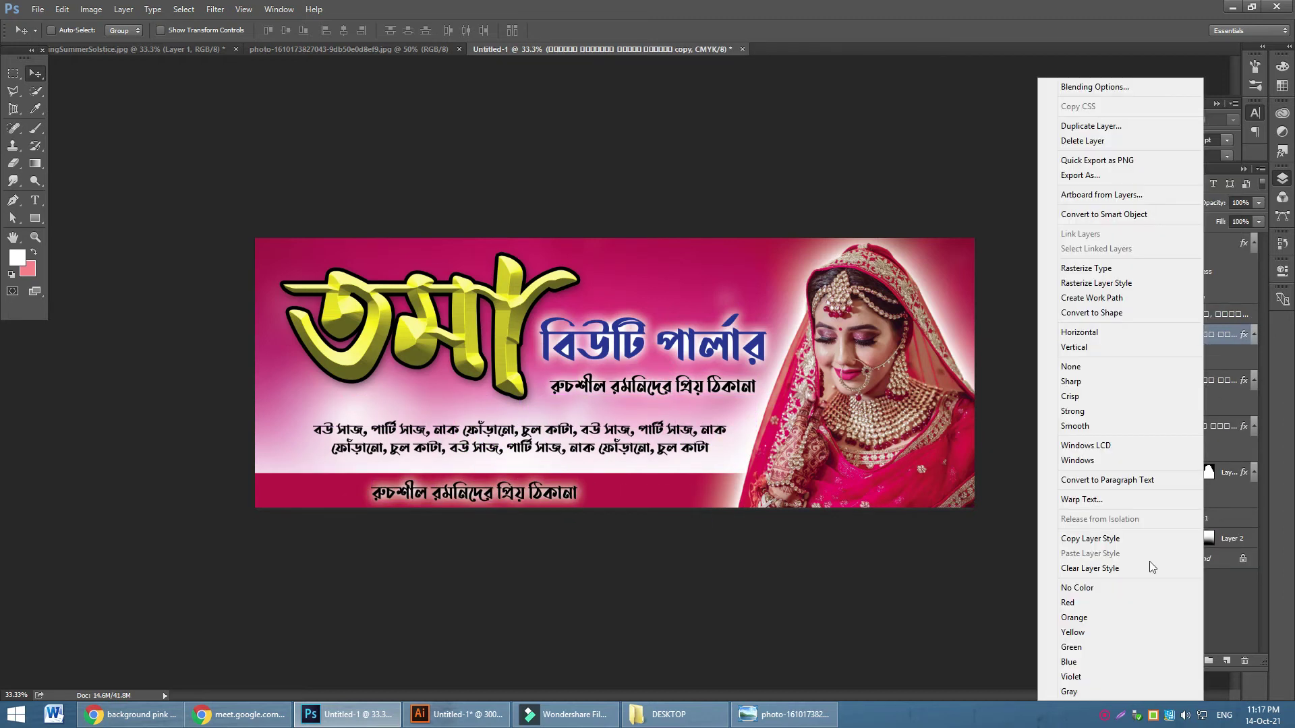
pyautogui.click(1094, 567)
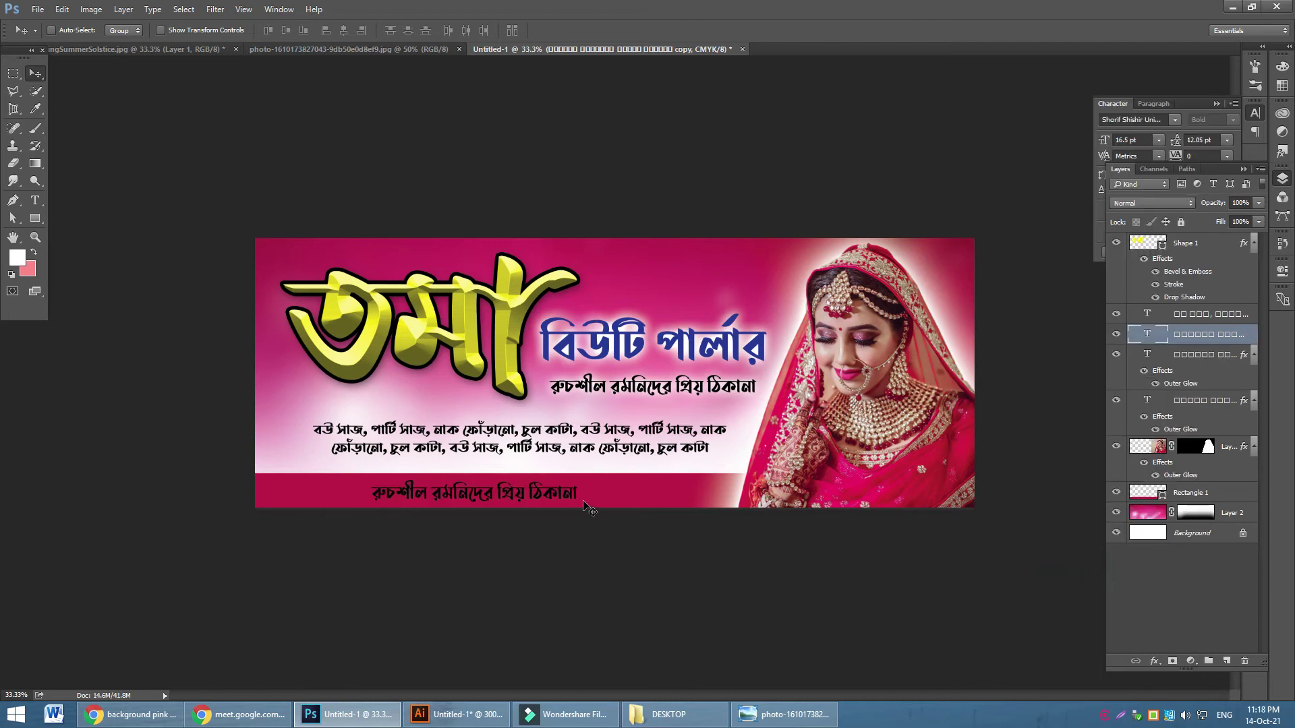
pyautogui.doubleClick(1147, 334)
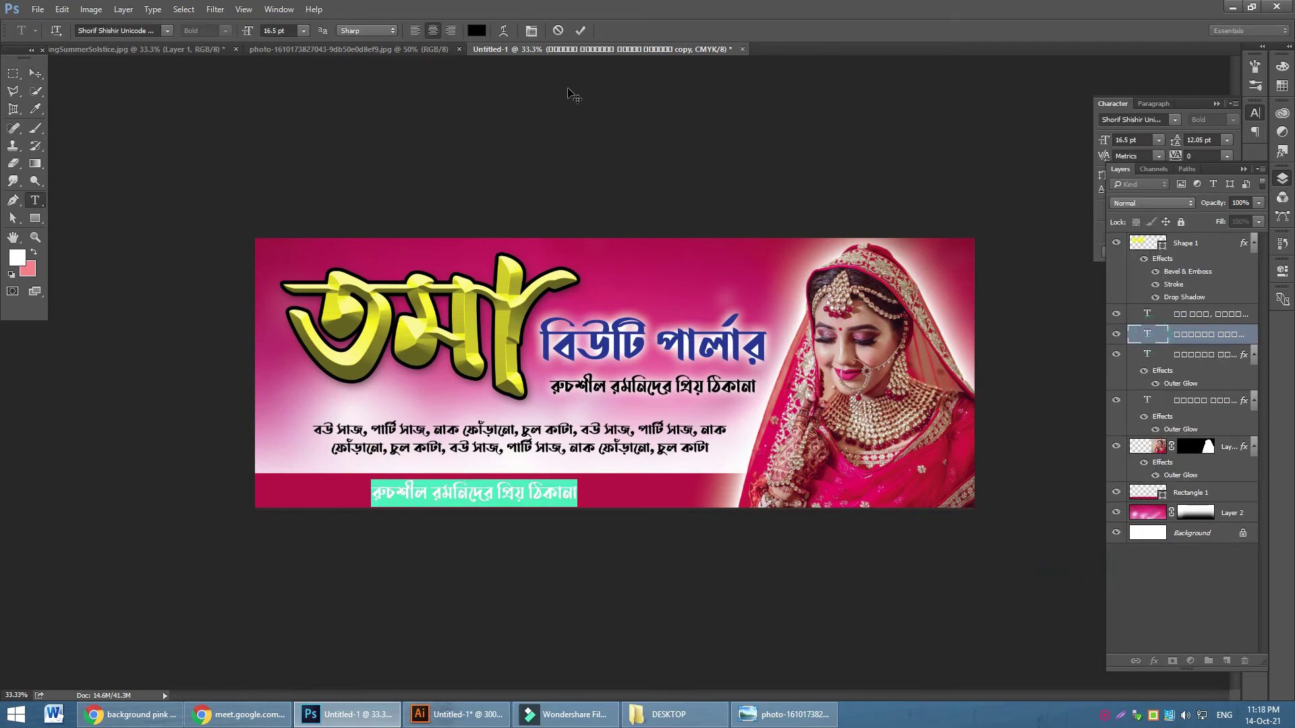
pyautogui.click(476, 30)
pyautogui.moveTo(803, 262); pyautogui.dragTo(693, 201)
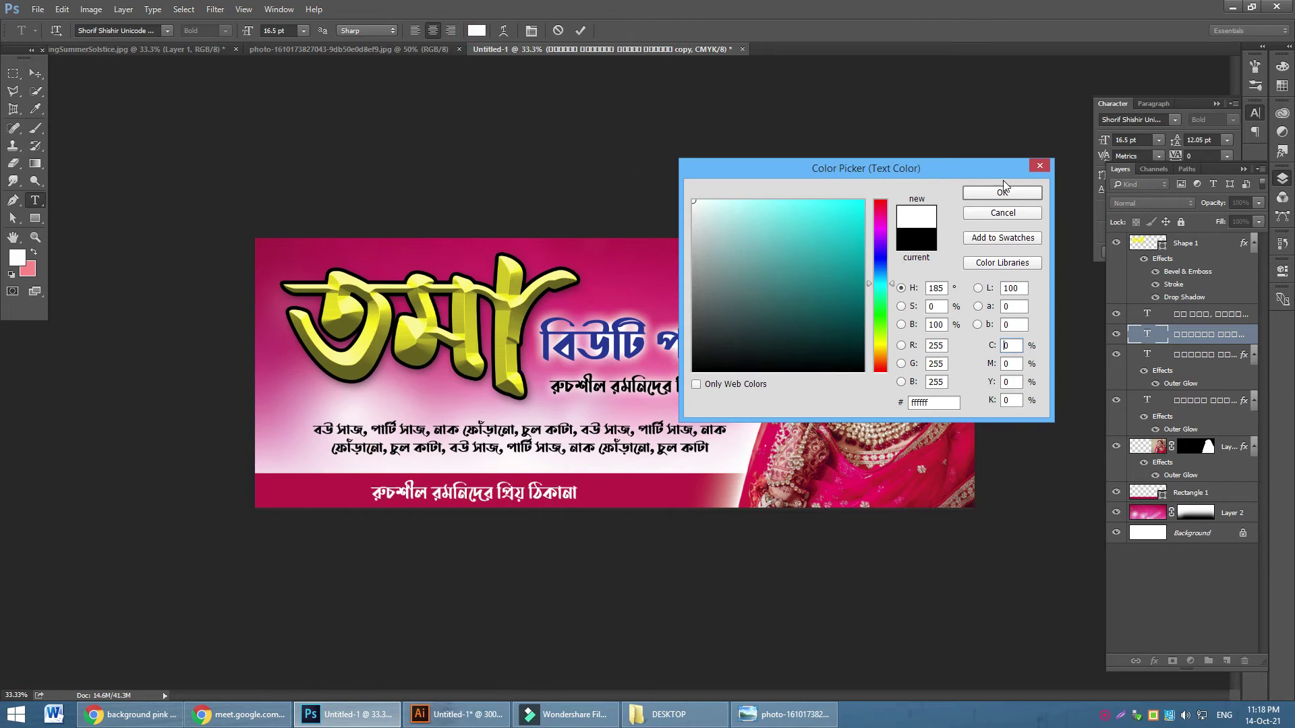
pyautogui.click(1022, 194)
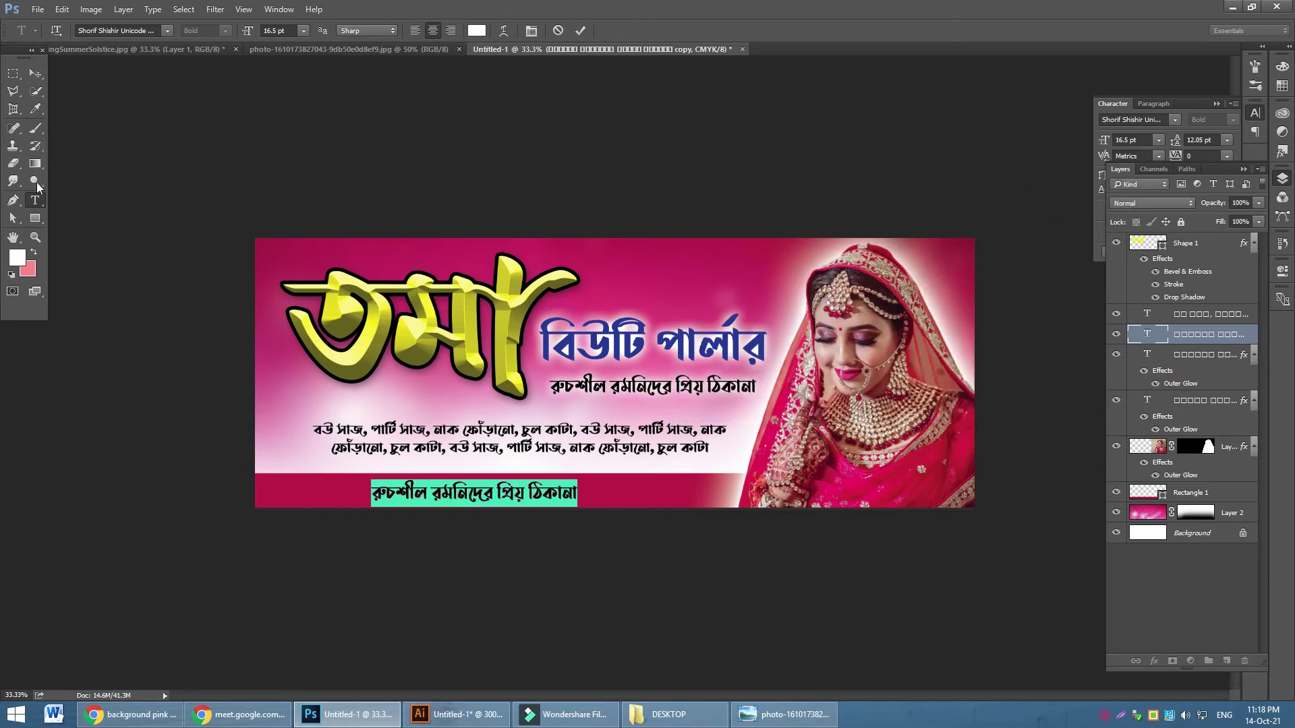
# Replace the bottom-bar text with the parlour's postal address, adding the block name
pyautogui.doubleClick(479, 493)
pyautogui.click(480, 493)
pyautogui.hotkey('ctrl', 'a')
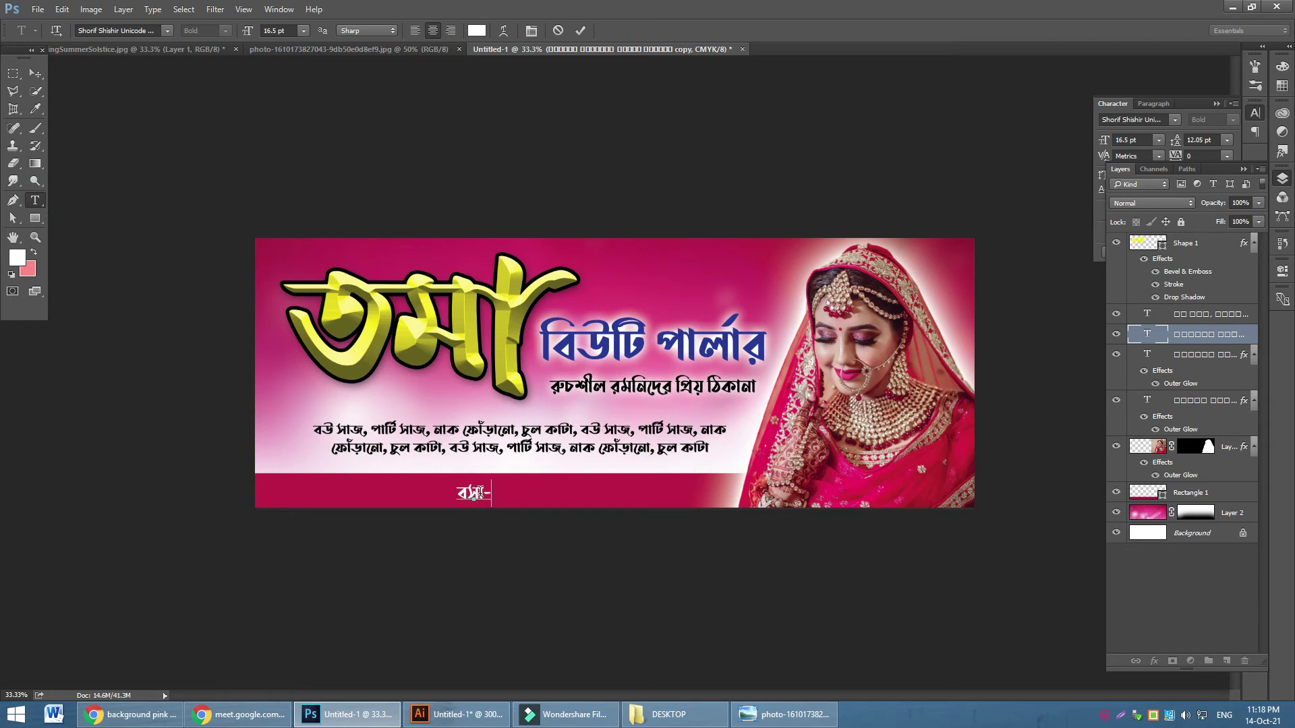
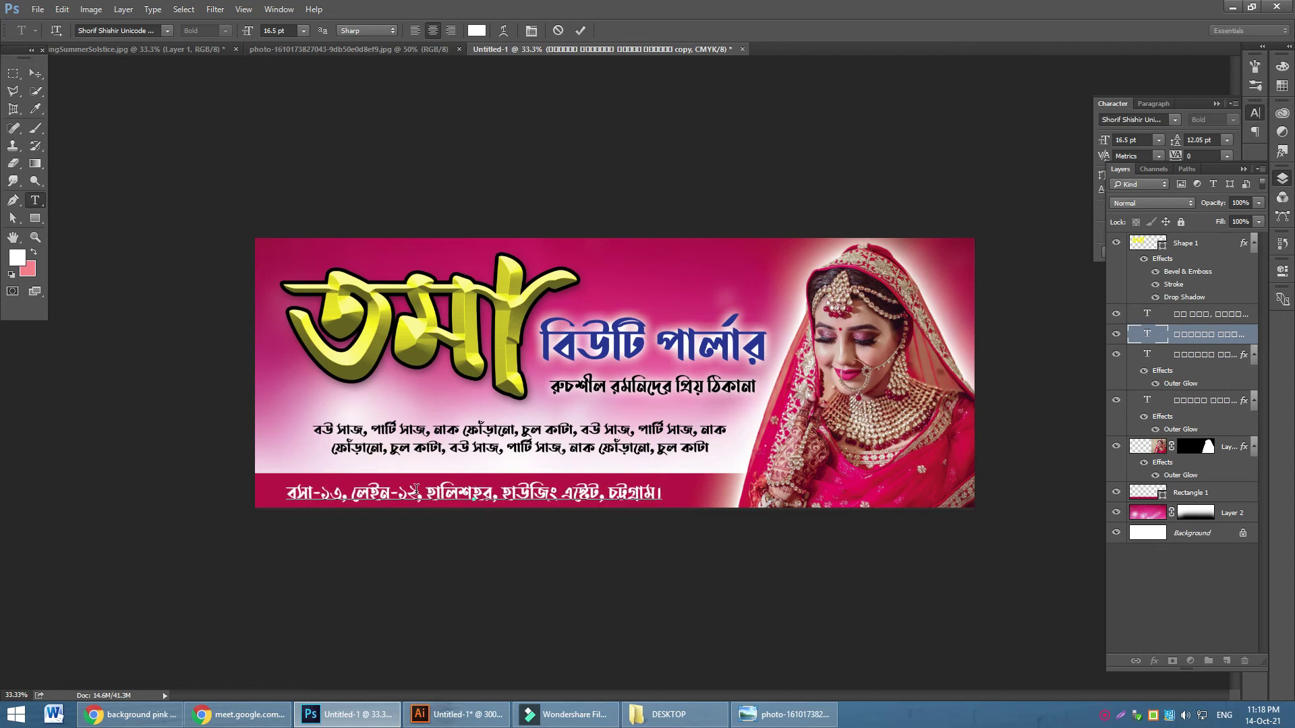
pyautogui.click(425, 497)
pyautogui.write('ব')
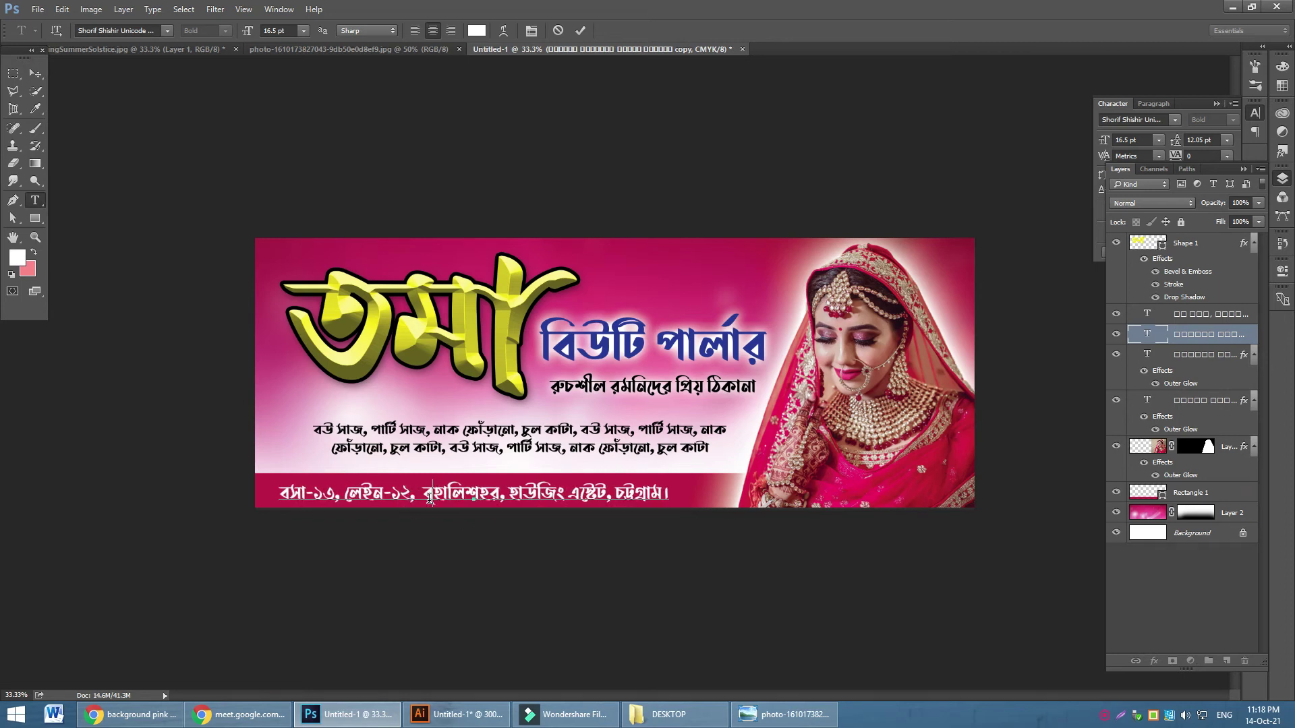
pyautogui.write('্লক-ই')
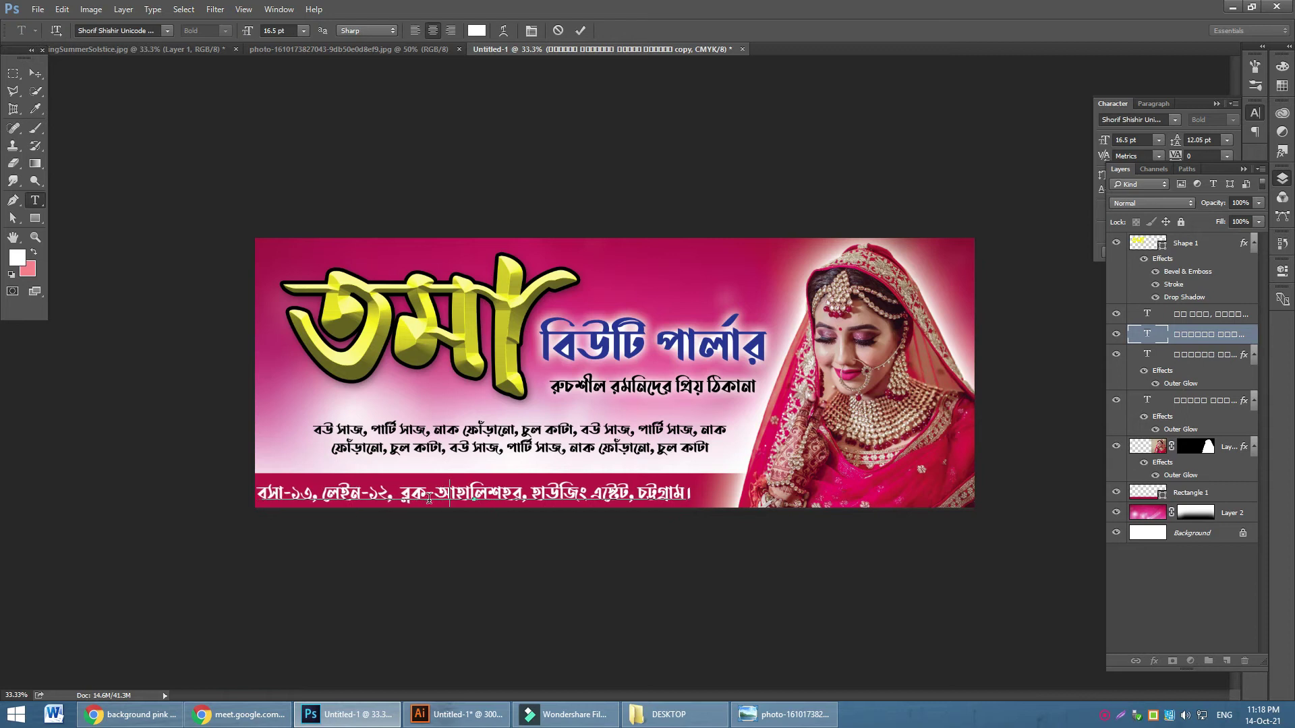
pyautogui.write(',')
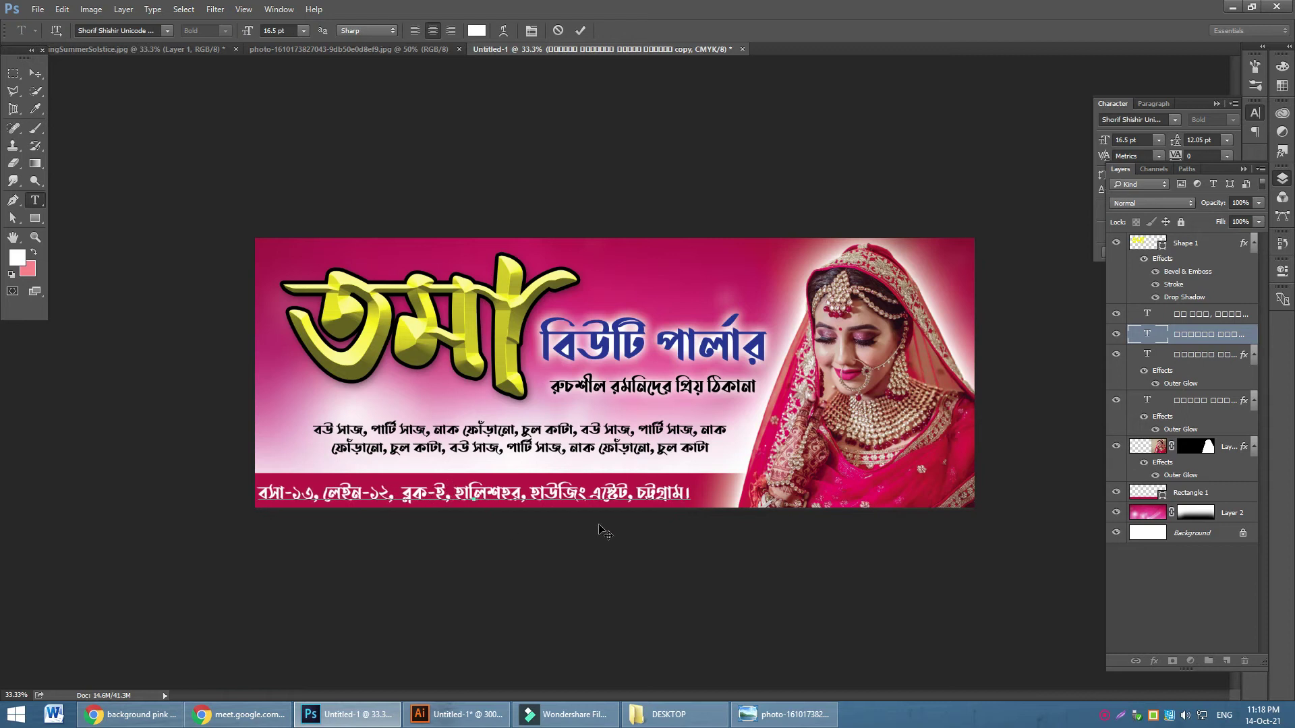
# Append a mobile label and the parlour's phone number to the address line
pyautogui.click(688, 493)
pyautogui.write('মোবাক')
pyautogui.press('BackSpace')
pyautogui.press('BackSpace')
pyautogui.press('BackSpace')
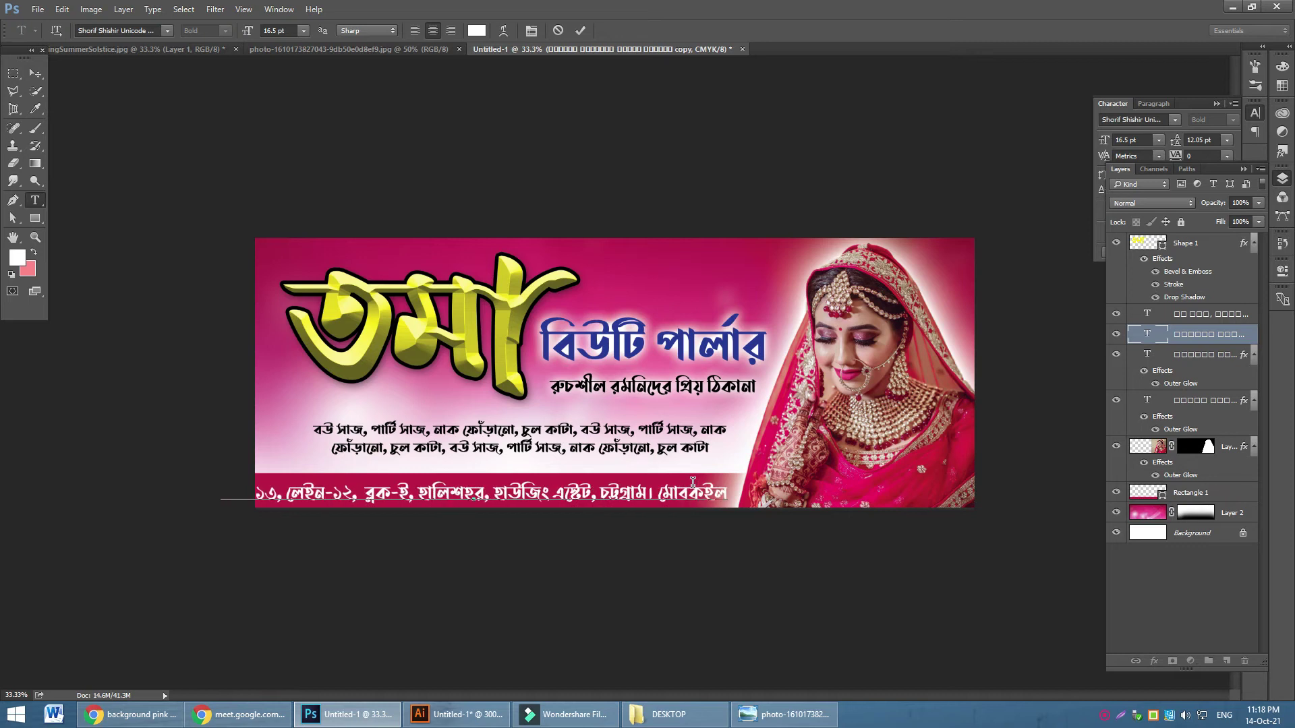
pyautogui.write('বাইল')
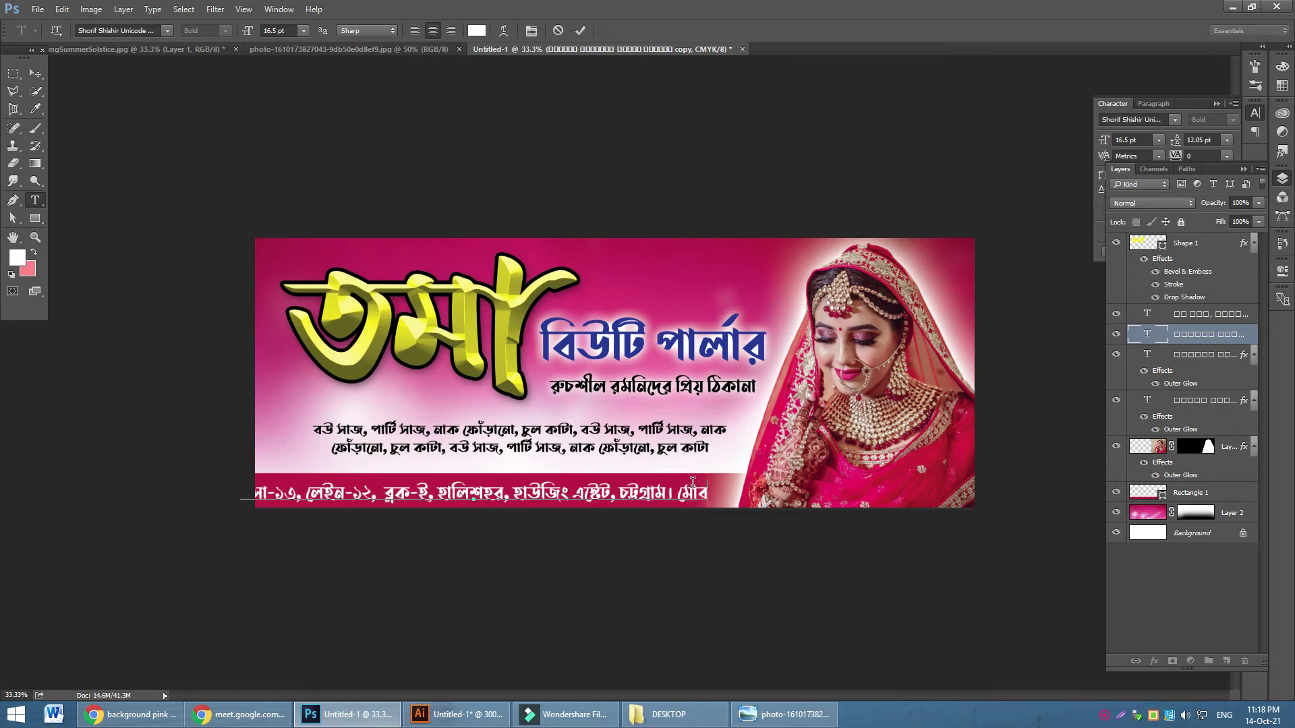
pyautogui.write(':')
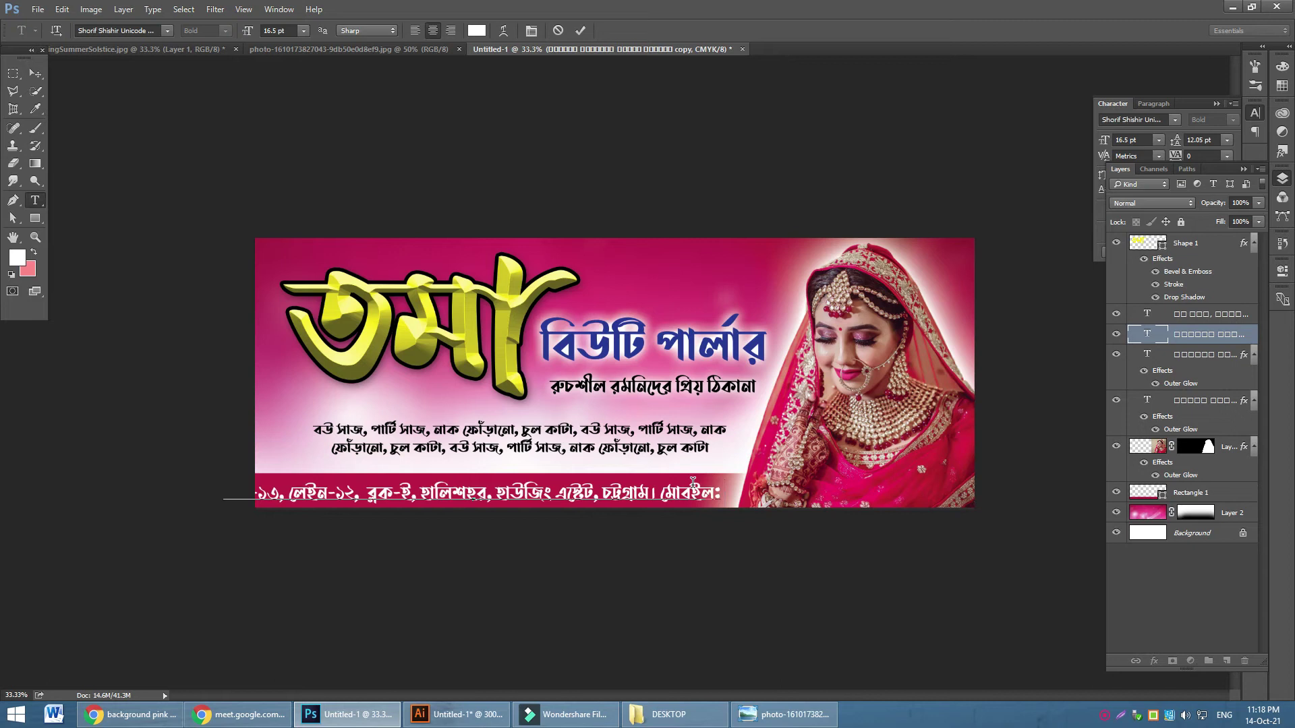
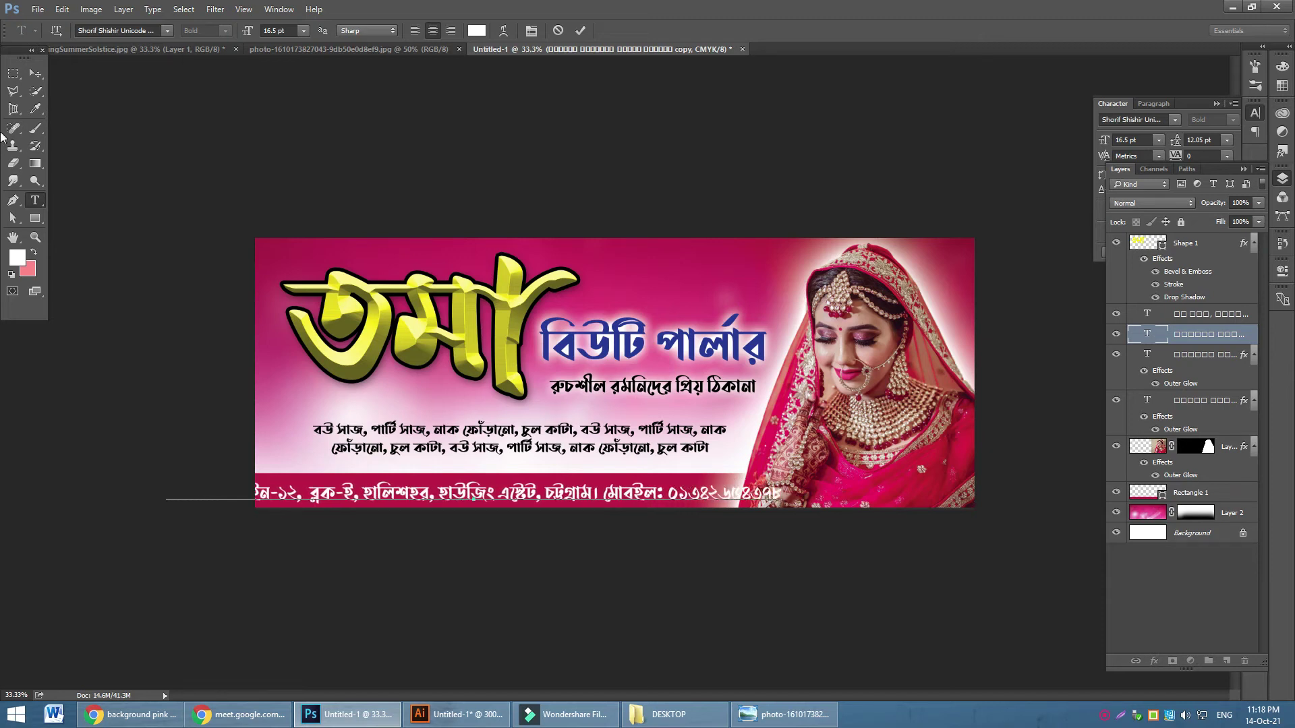
# Scale the address line proportionally to about 65% and fit it inside the bottom pink bar
pyautogui.click(36, 73)
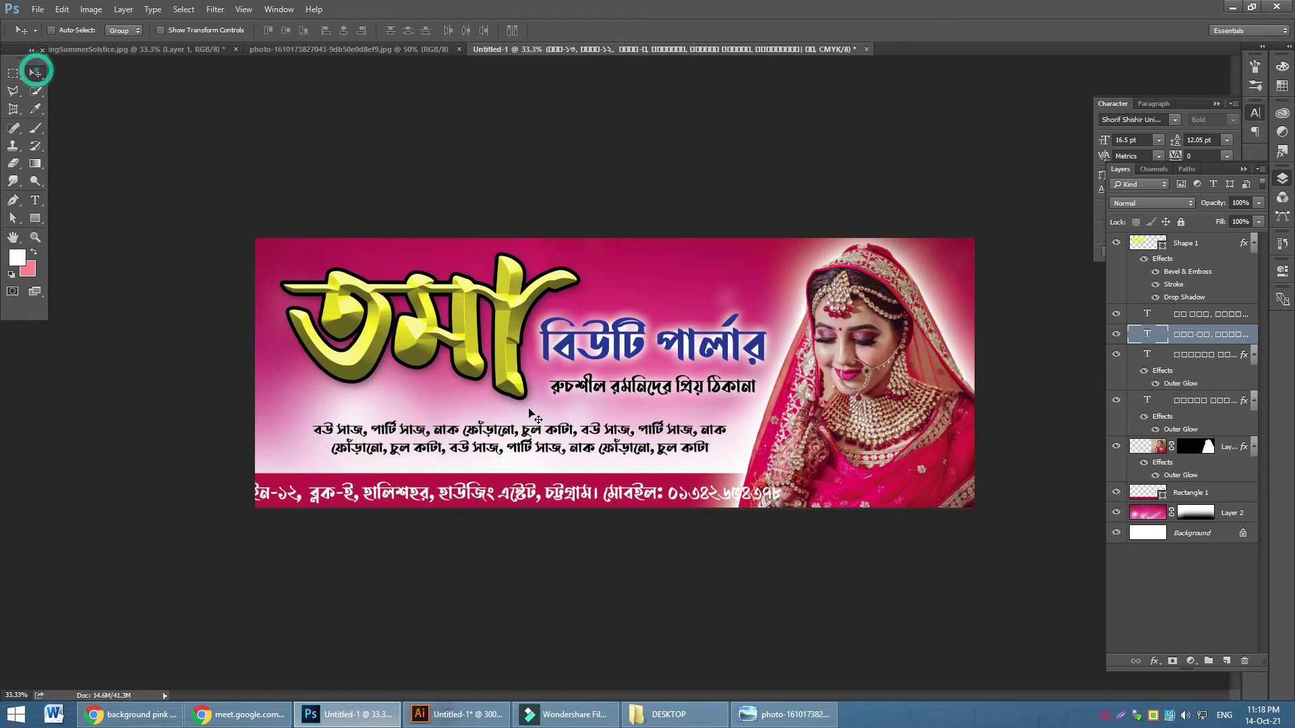
pyautogui.hotkey('ctrl', 't')
pyautogui.moveTo(165, 480); pyautogui.dragTo(331, 493)
pyautogui.click(240, 31)
pyautogui.moveTo(712, 506); pyautogui.dragTo(615, 440)
pyautogui.click(611, 31)
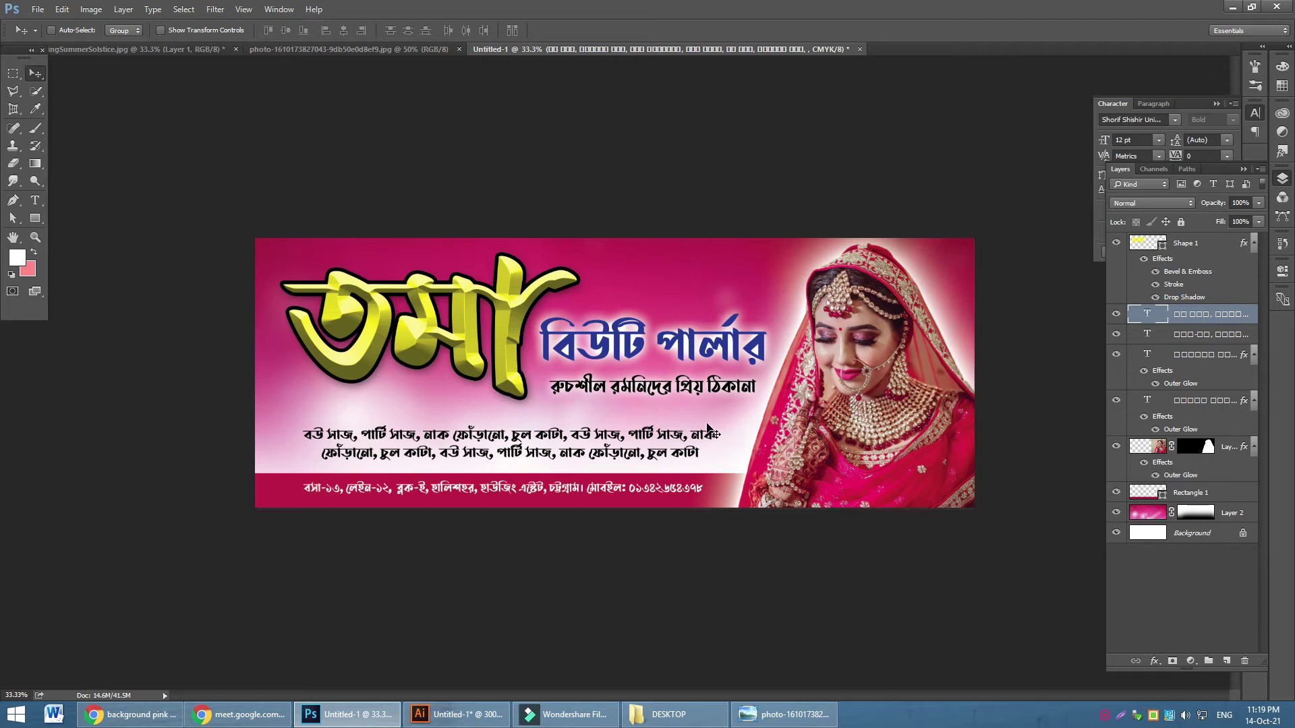
# Replace the pink Layer 2 background with a pink-to-white gradient fill angled about 124°
pyautogui.click(1223, 516)
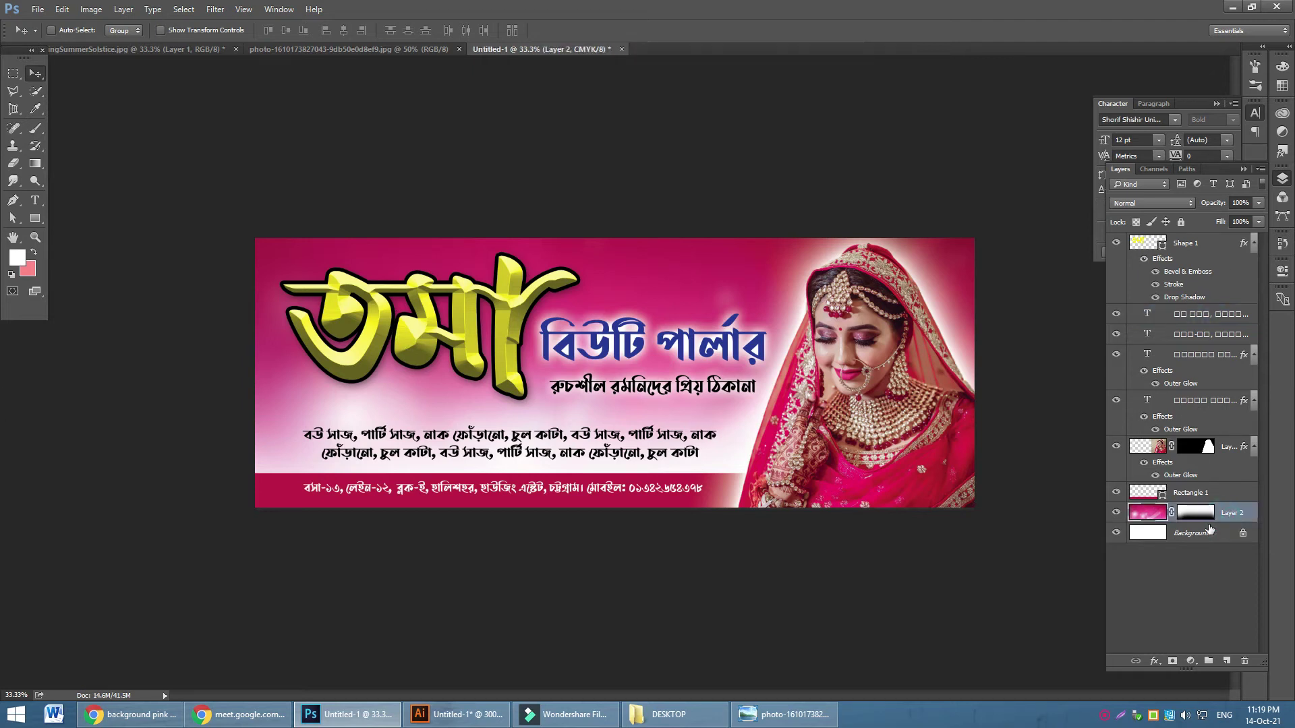
pyautogui.press('Delete')
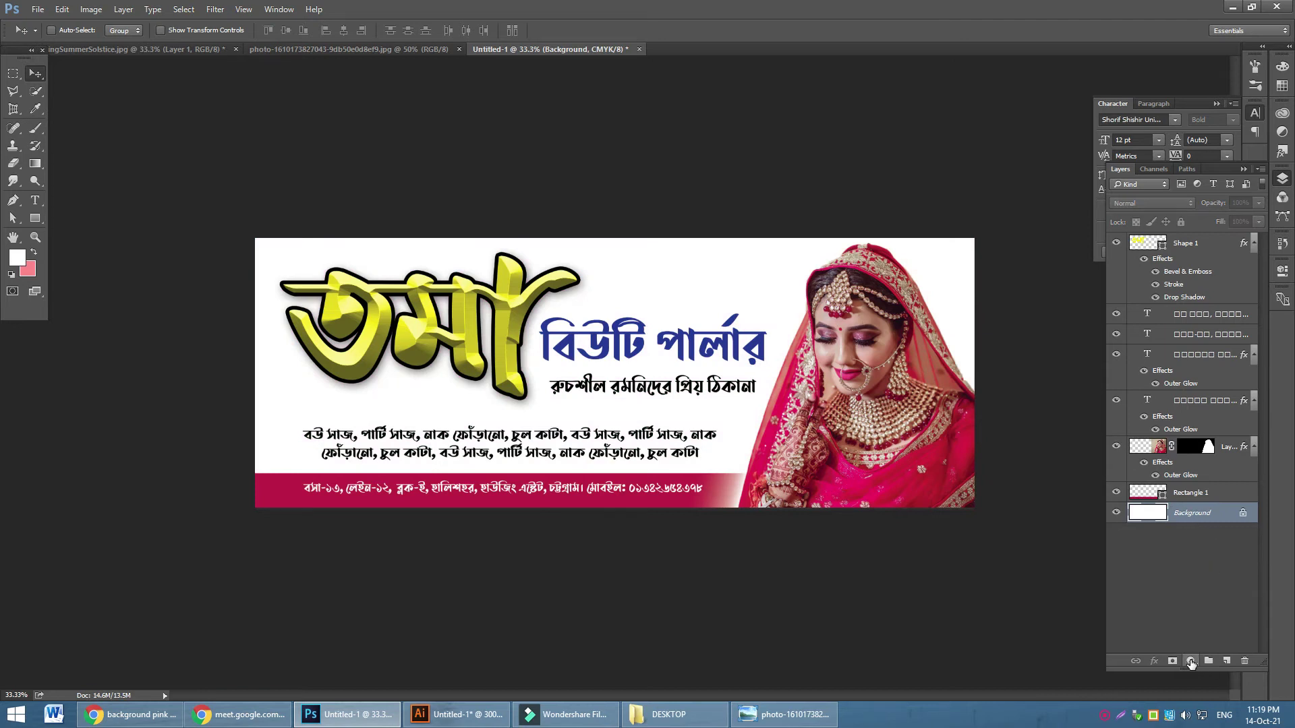
pyautogui.click(1191, 661)
pyautogui.click(1187, 379)
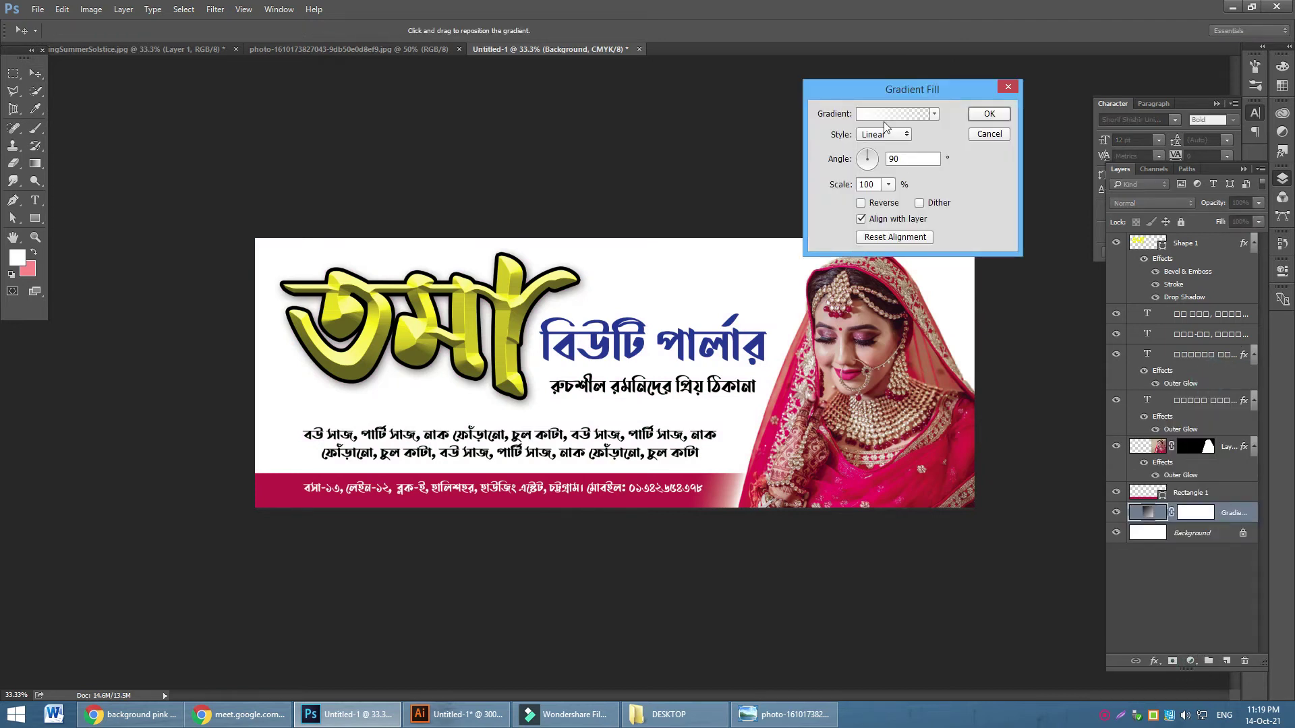
pyautogui.click(890, 115)
pyautogui.click(862, 383)
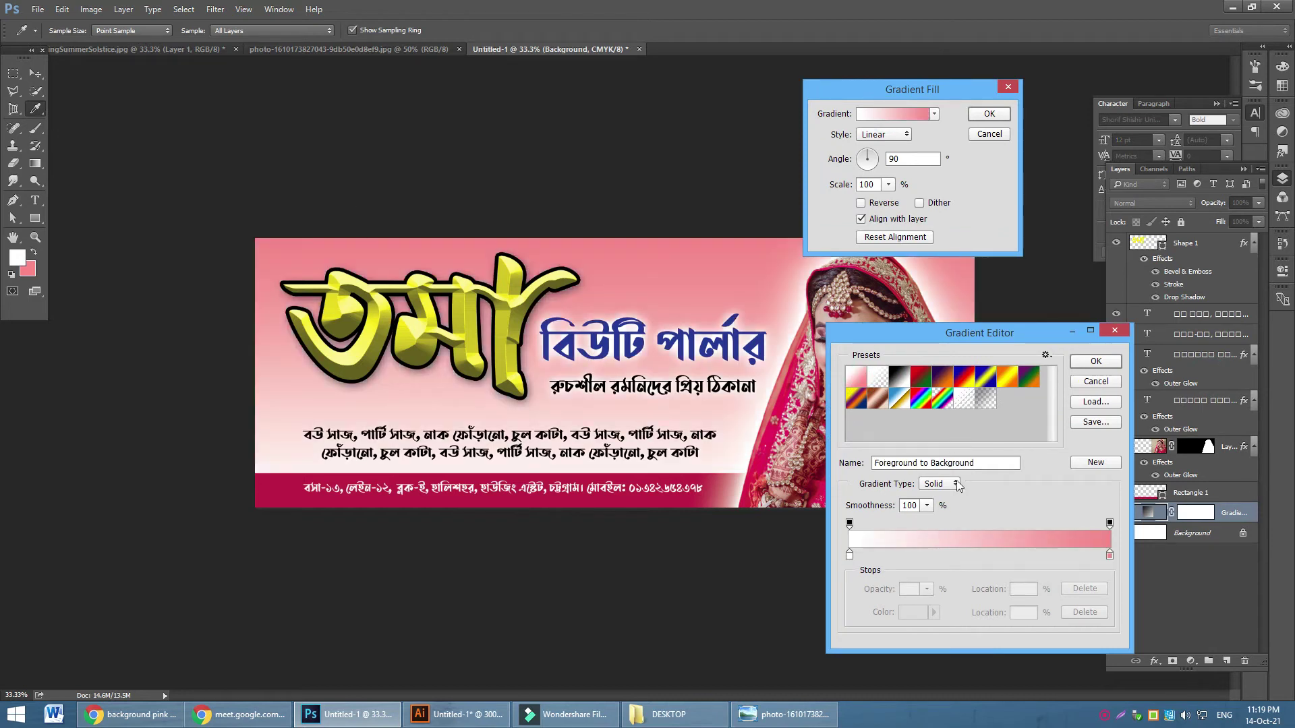
pyautogui.click(1078, 361)
pyautogui.moveTo(868, 159); pyautogui.dragTo(862, 153)
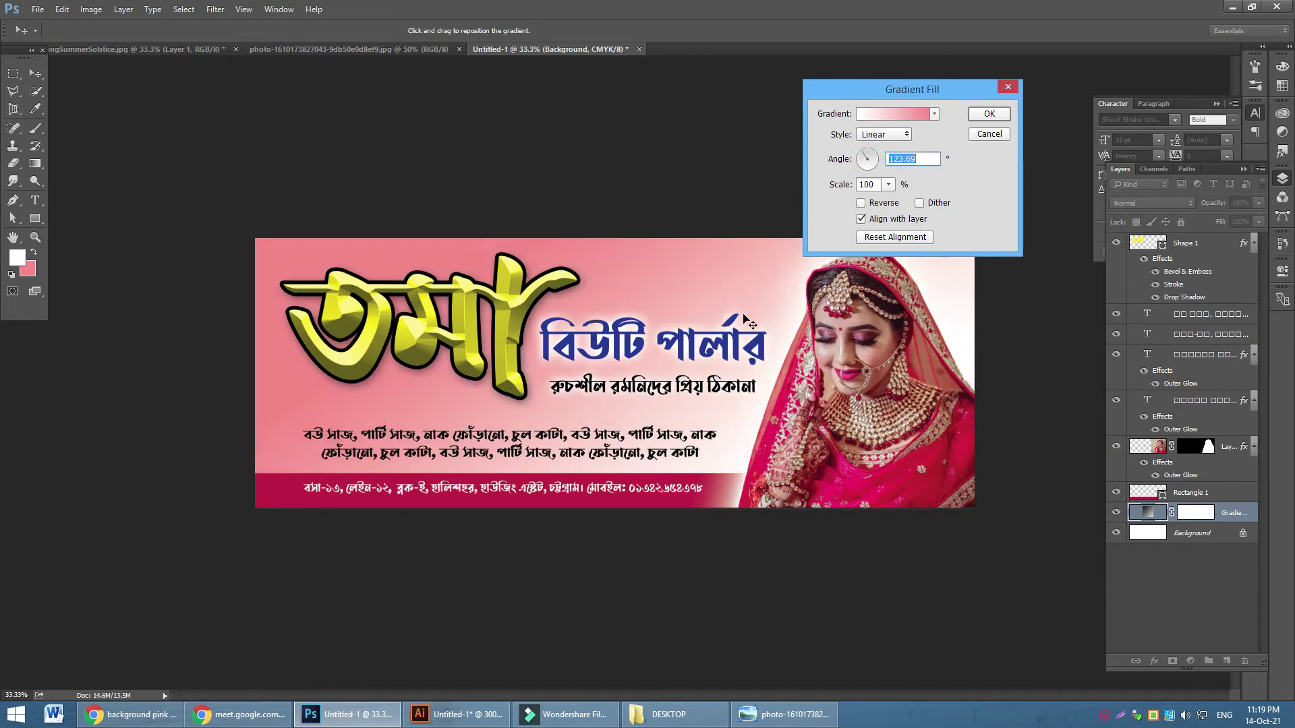
pyautogui.click(990, 114)
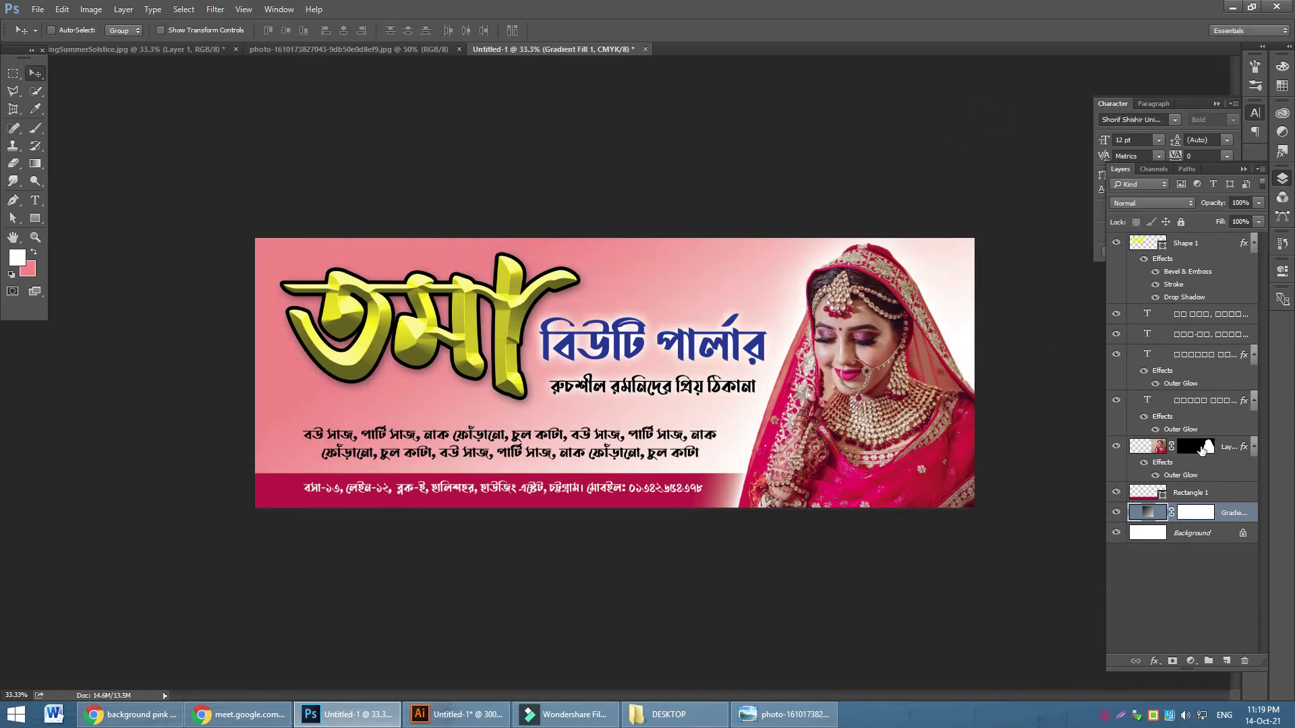
# Change the Shape 1 তমা lettering fill from yellow to purple #5c2d91
pyautogui.doubleClick(1162, 248)
pyautogui.moveTo(879, 240)
pyautogui.mouseDown()
pyautogui.moveTo(866, 212)
pyautogui.moveTo(840, 220)
pyautogui.moveTo(830, 205)
pyautogui.moveTo(866, 201)
pyautogui.moveTo(835, 222)
pyautogui.moveTo(865, 227)
pyautogui.mouseUp()
pyautogui.click(880, 257)
pyautogui.doubleClick(1009, 345)
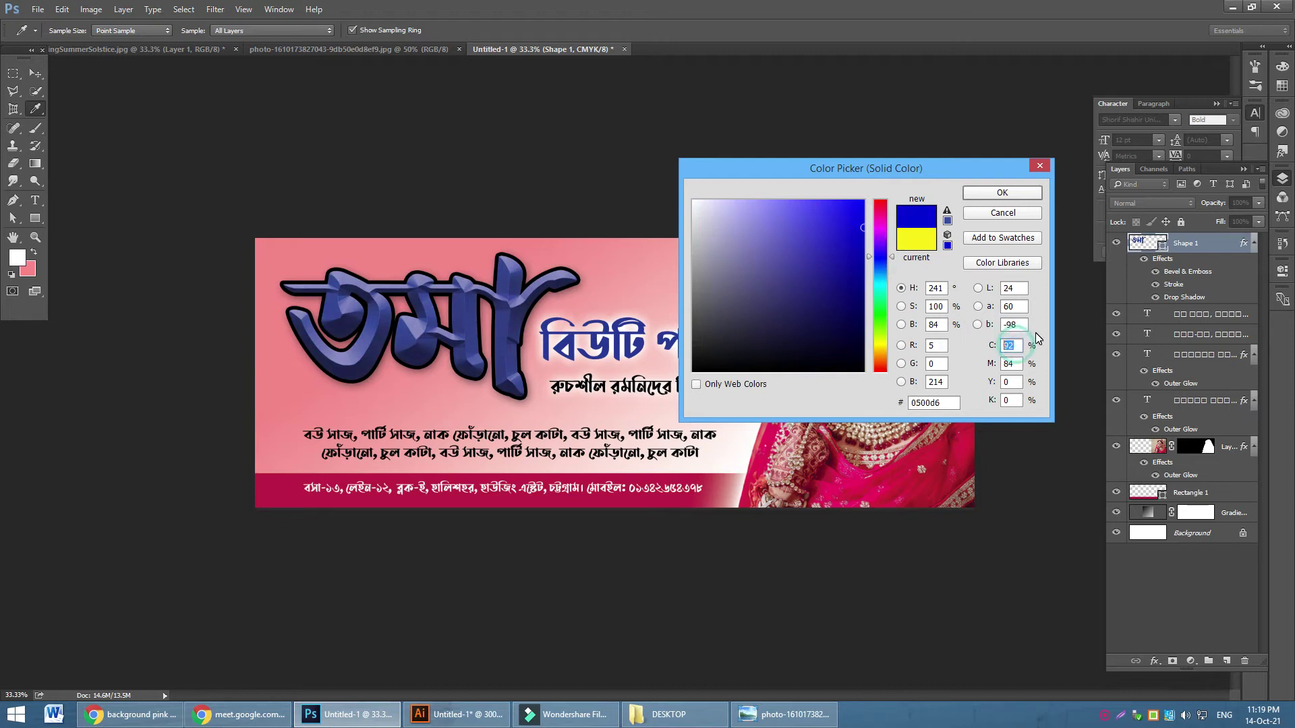
pyautogui.write('100')
pyautogui.doubleClick(1018, 366)
pyautogui.write('100')
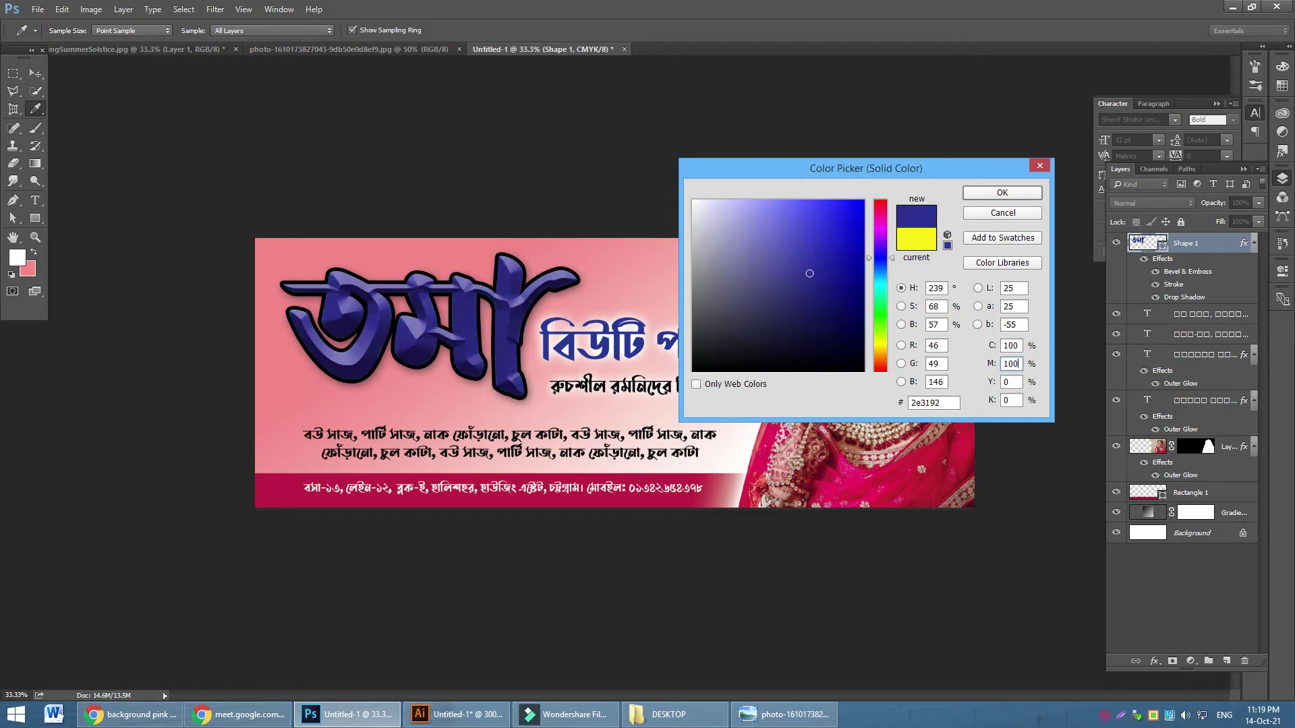
pyautogui.doubleClick(1015, 346)
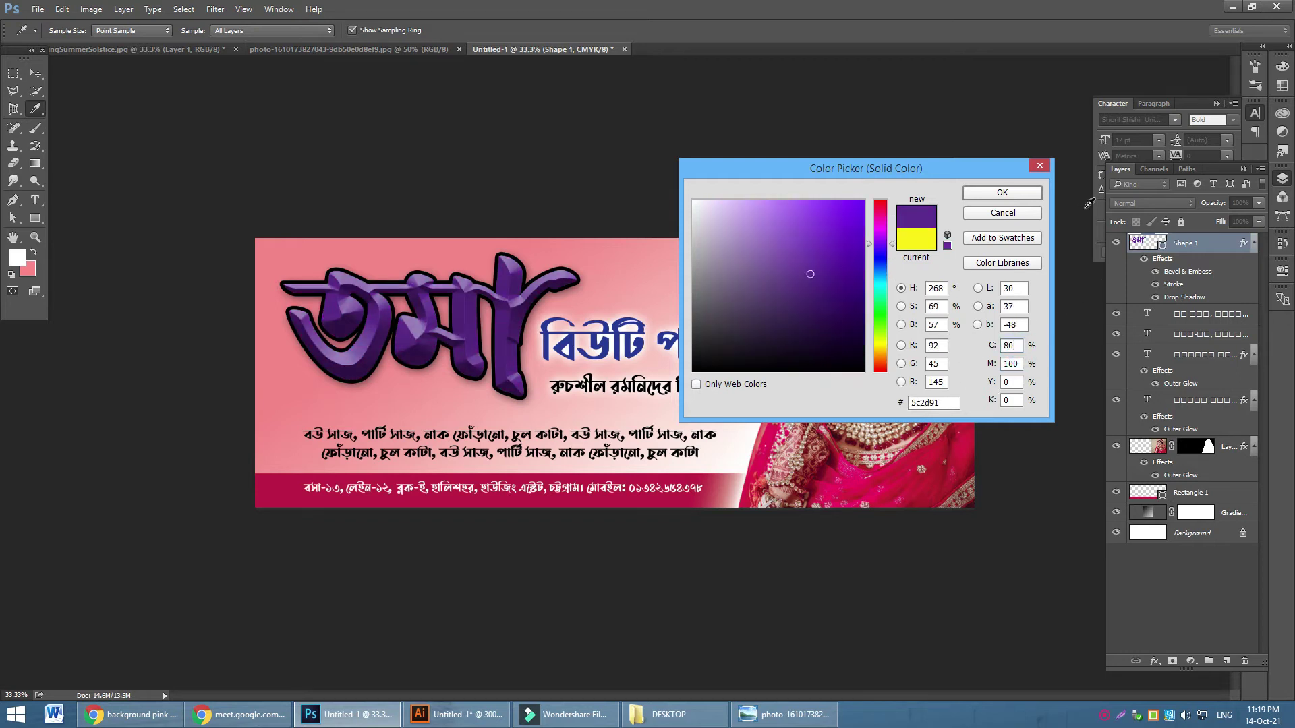
pyautogui.click(991, 194)
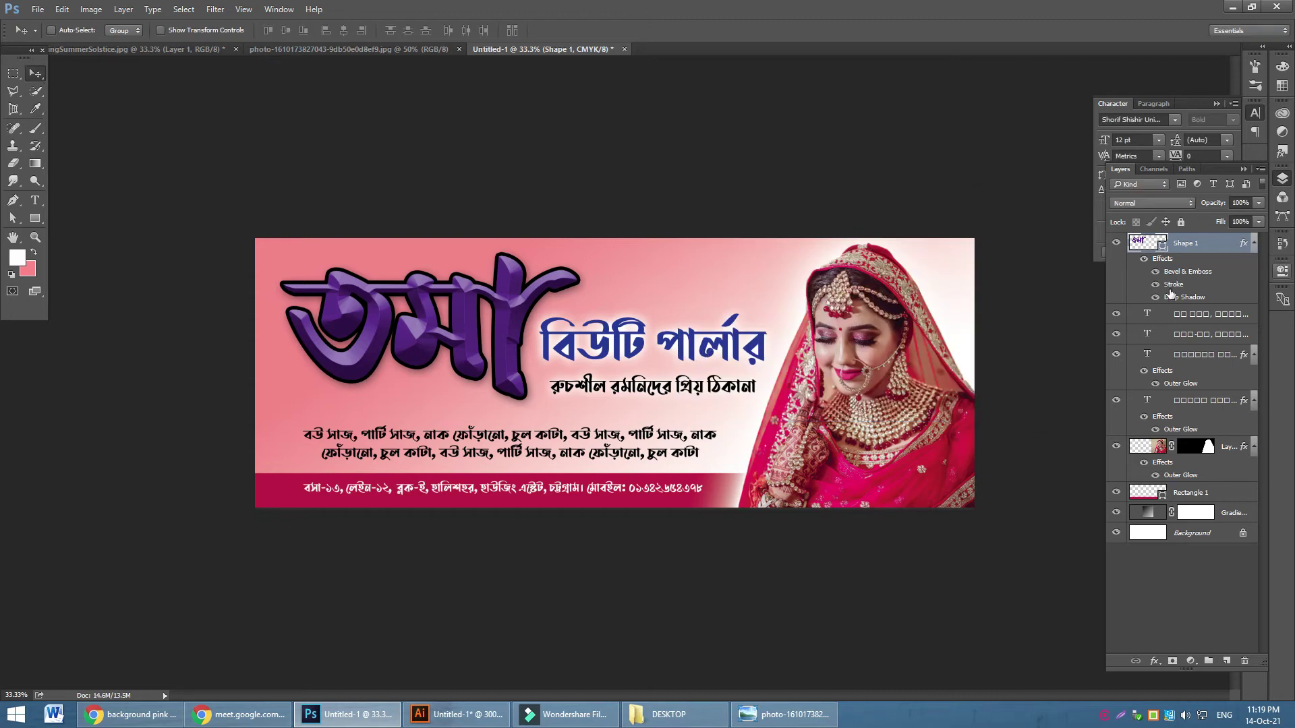
# Locate the বিউটি পার্লার layer by toggling visibility and move it higher in the stack
pyautogui.click(1116, 314)
pyautogui.click(1116, 313)
pyautogui.click(1116, 334)
pyautogui.click(1116, 334)
pyautogui.click(1116, 354)
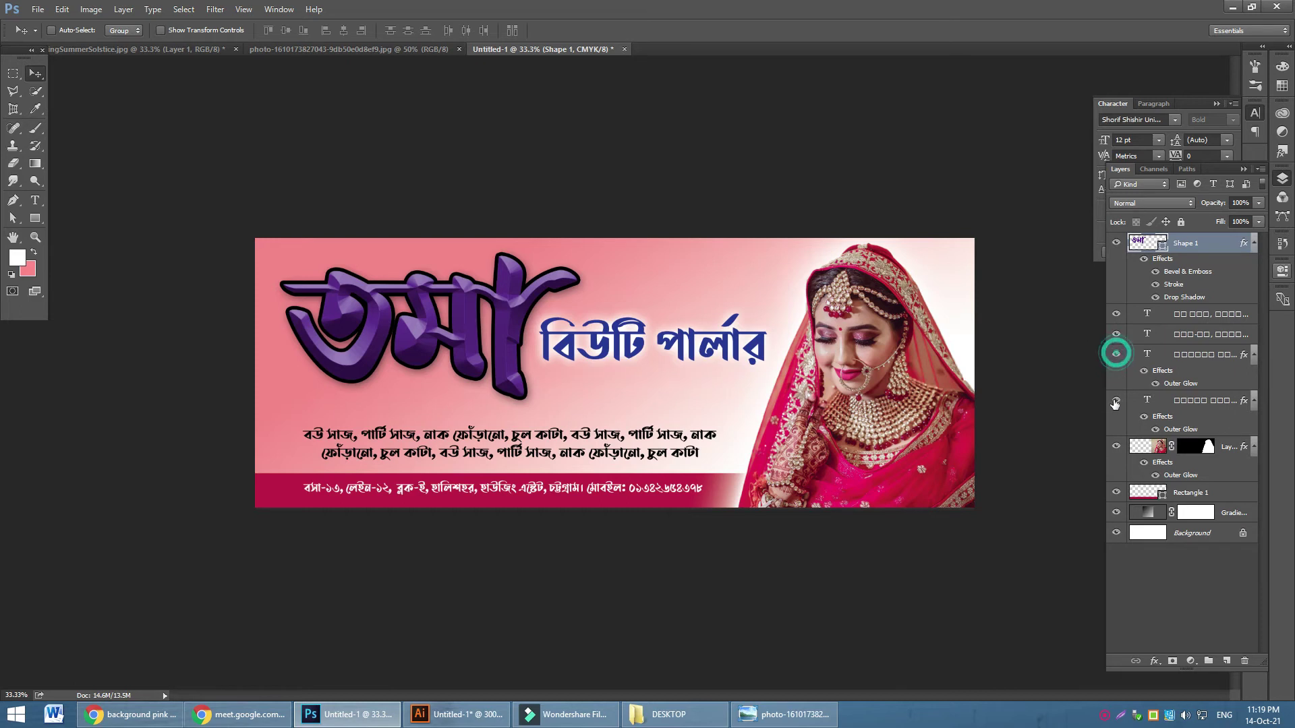
pyautogui.click(1116, 354)
pyautogui.click(1114, 401)
pyautogui.click(1114, 401)
pyautogui.moveTo(1207, 403); pyautogui.dragTo(1173, 316)
# Recolour the বিউটি পার্লার heading dark green (#0f8b15)
pyautogui.doubleClick(1150, 316)
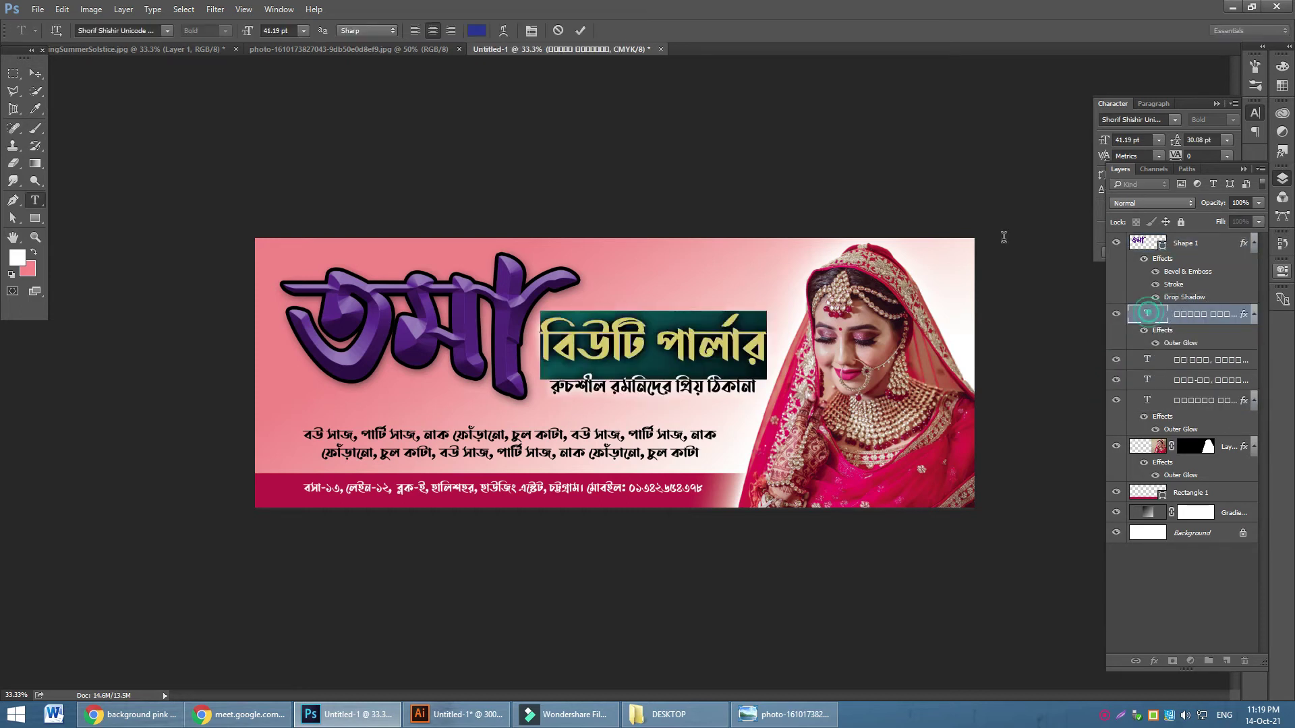
pyautogui.click(476, 30)
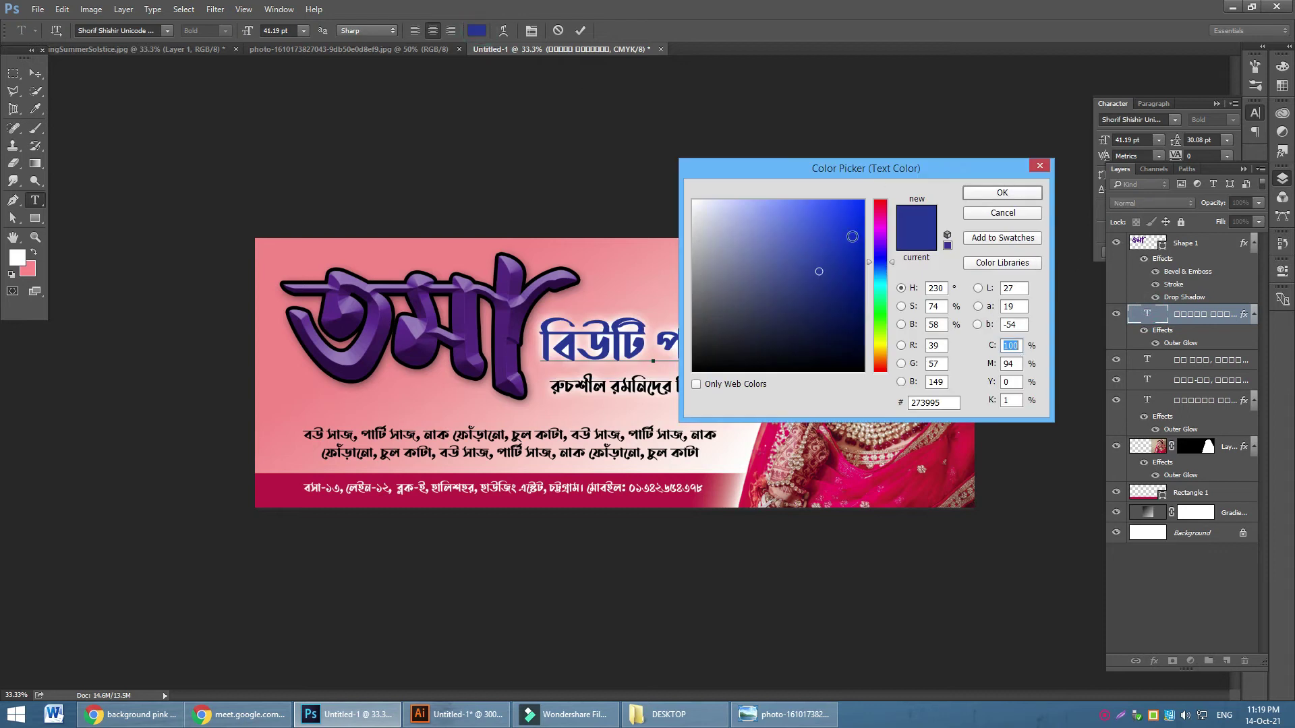
pyautogui.click(880, 313)
pyautogui.moveTo(836, 263)
pyautogui.mouseDown()
pyautogui.moveTo(859, 266)
pyautogui.moveTo(847, 275)
pyautogui.mouseUp()
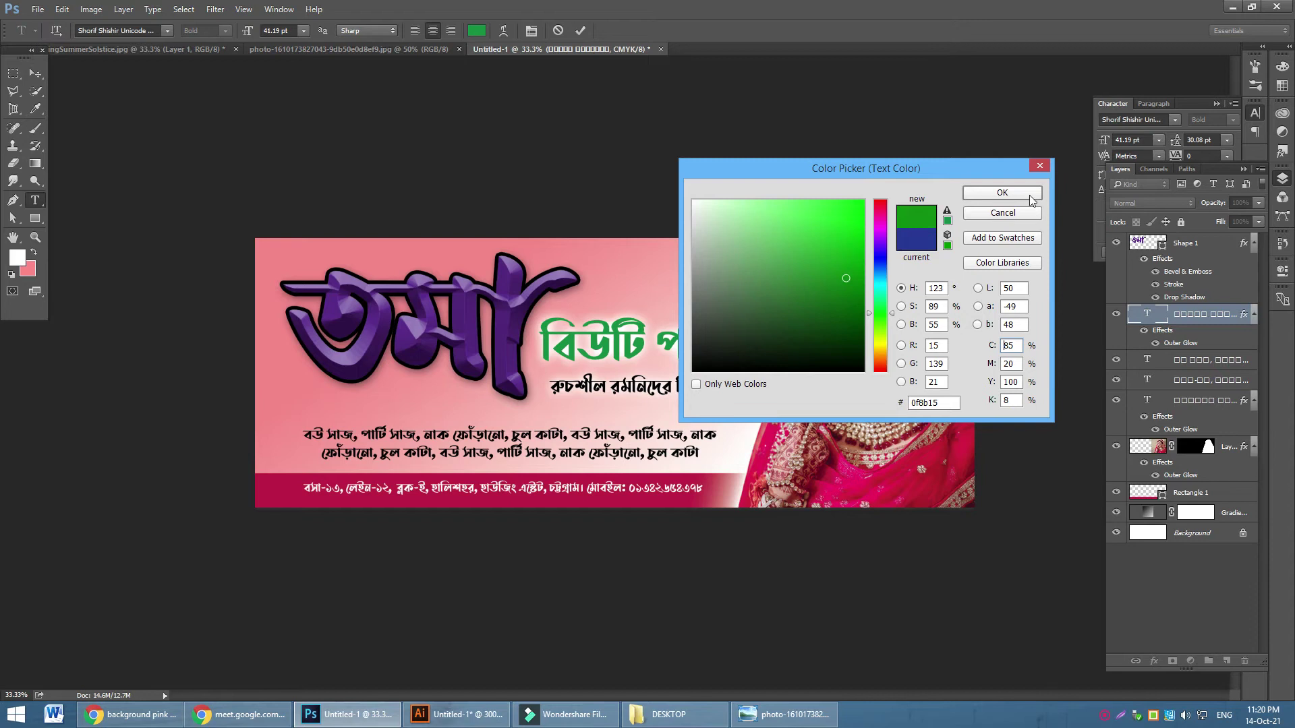
pyautogui.click(1013, 192)
pyautogui.click(35, 73)
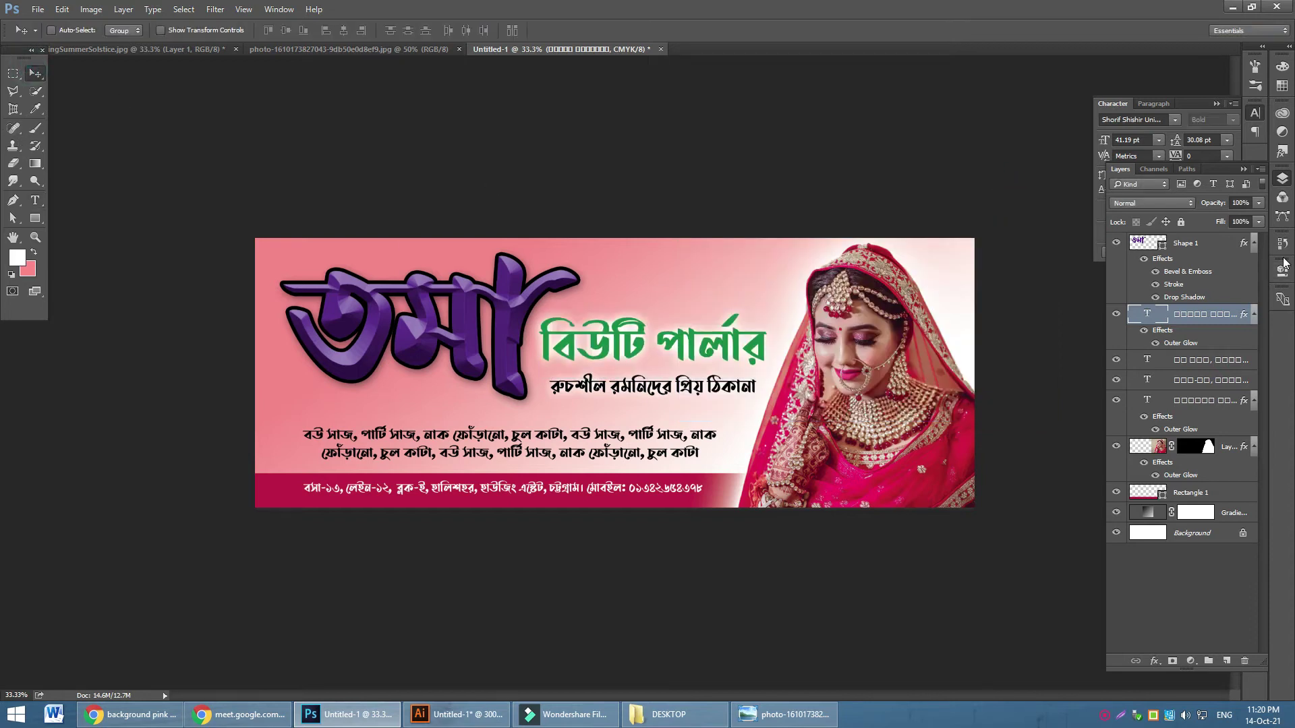
pyautogui.keyDown('shift'); pyautogui.click(1204, 245); pyautogui.keyUp('shift')
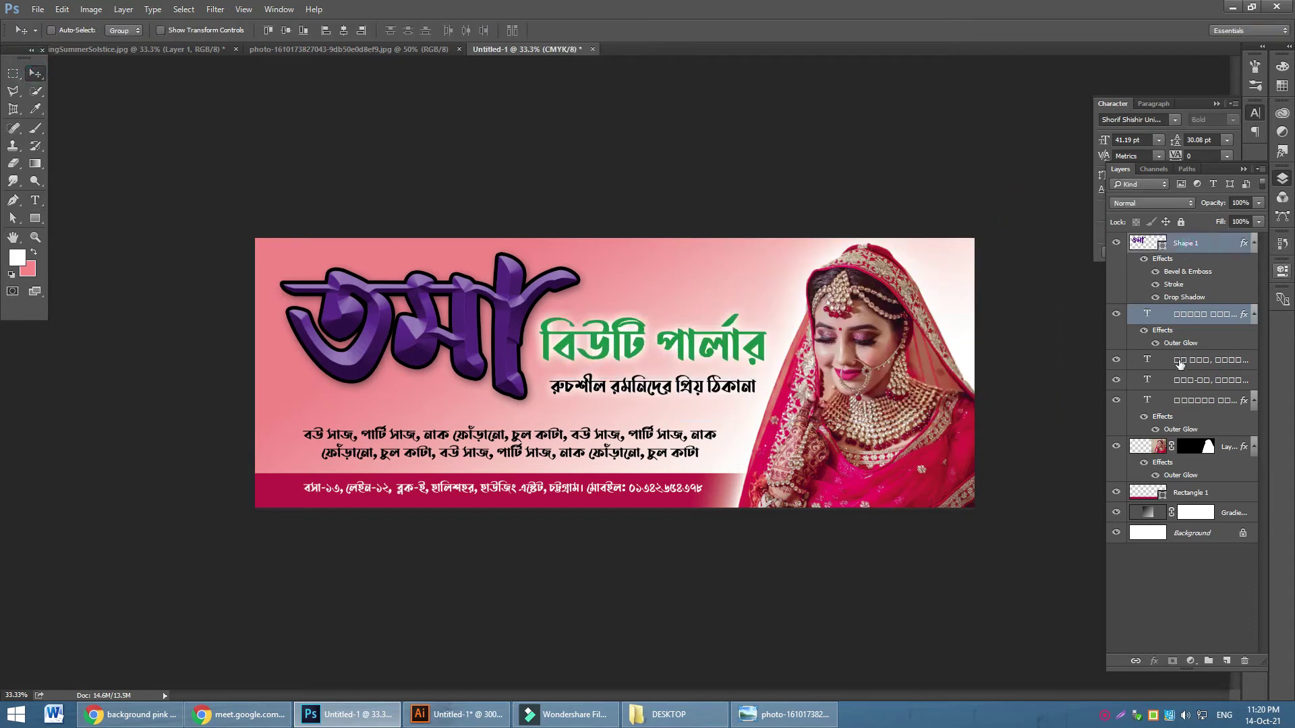
# Move the tagline text layer above the other text layers in the Layers panel
pyautogui.click(1116, 360)
pyautogui.click(1116, 360)
pyautogui.click(1116, 380)
pyautogui.click(1116, 380)
pyautogui.click(1192, 401)
pyautogui.click(1116, 400)
pyautogui.click(1117, 402)
pyautogui.moveTo(1193, 401); pyautogui.dragTo(1190, 353)
pyautogui.click(1117, 406)
pyautogui.click(1116, 406)
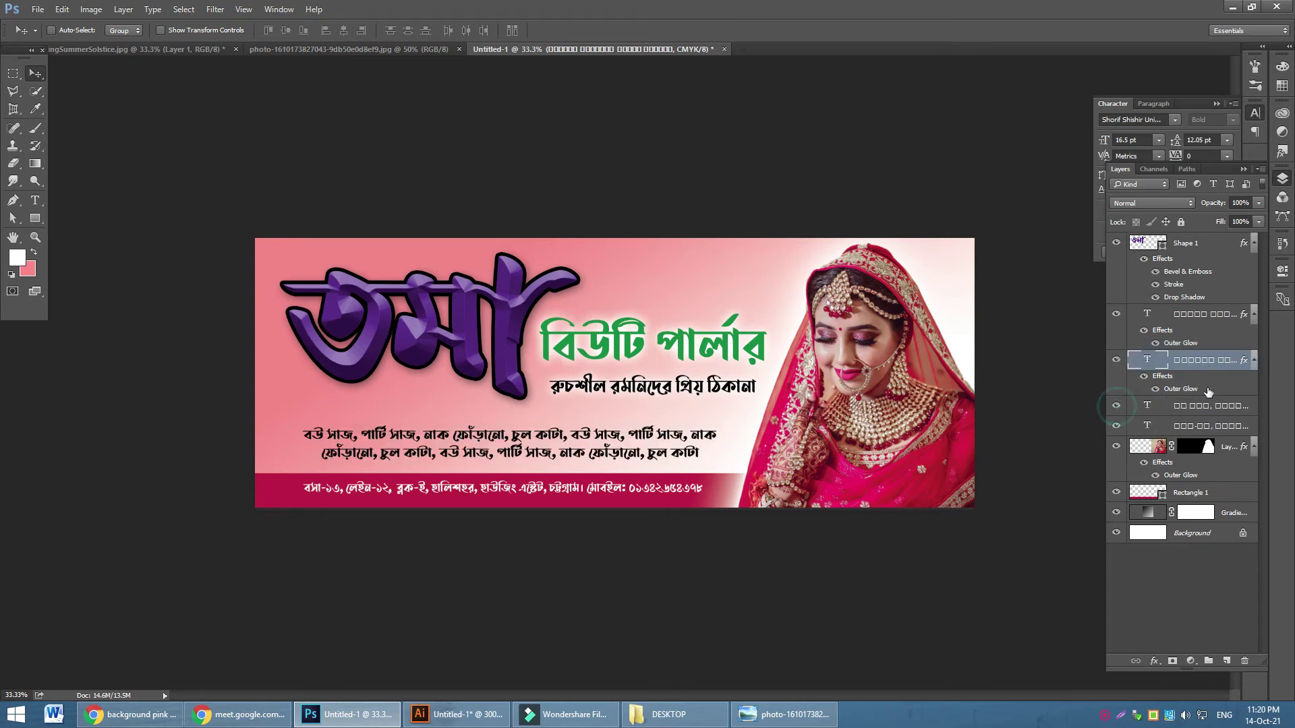
# Scale the logo, heading and tagline together to about 64% and shift them right toward centre
pyautogui.keyDown('shift'); pyautogui.click(1192, 244); pyautogui.keyUp('shift')
pyautogui.hotkey('ctrl', 't')
pyautogui.moveTo(767, 393); pyautogui.dragTo(684, 372)
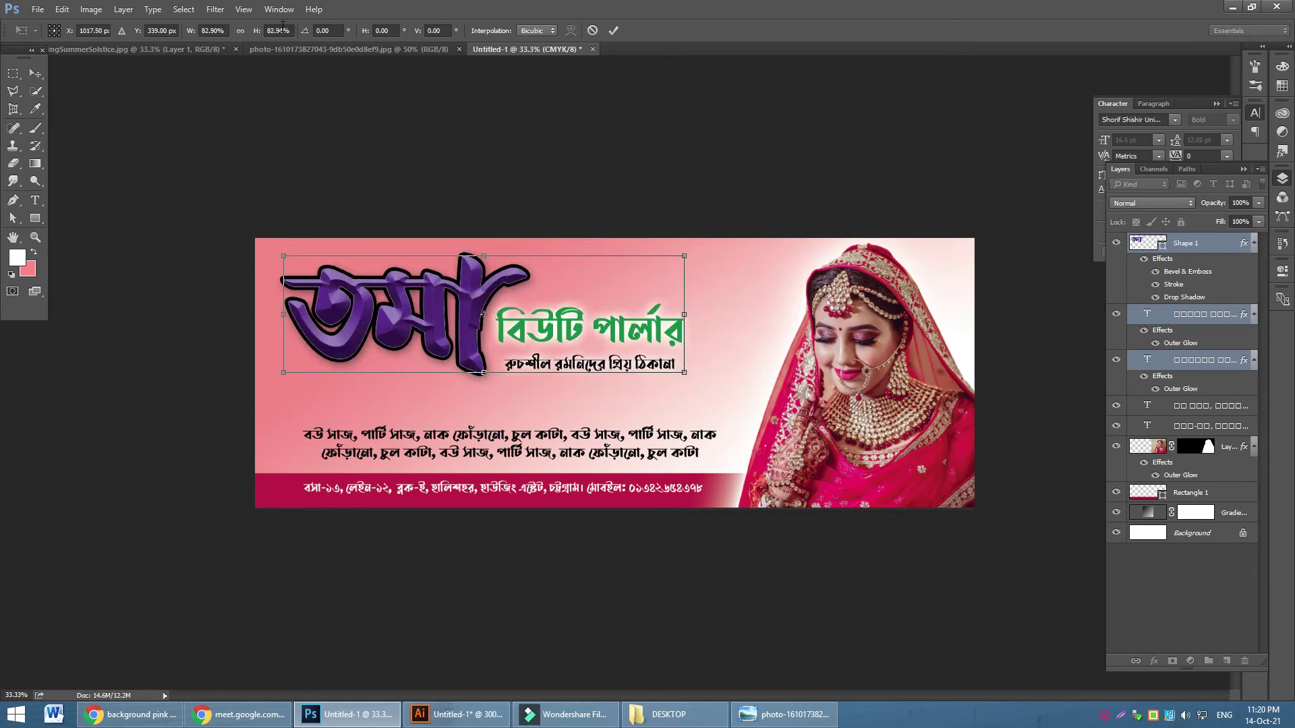
pyautogui.click(240, 31)
pyautogui.moveTo(298, 265); pyautogui.dragTo(390, 289)
pyautogui.moveTo(605, 337); pyautogui.dragTo(653, 369)
pyautogui.click(614, 31)
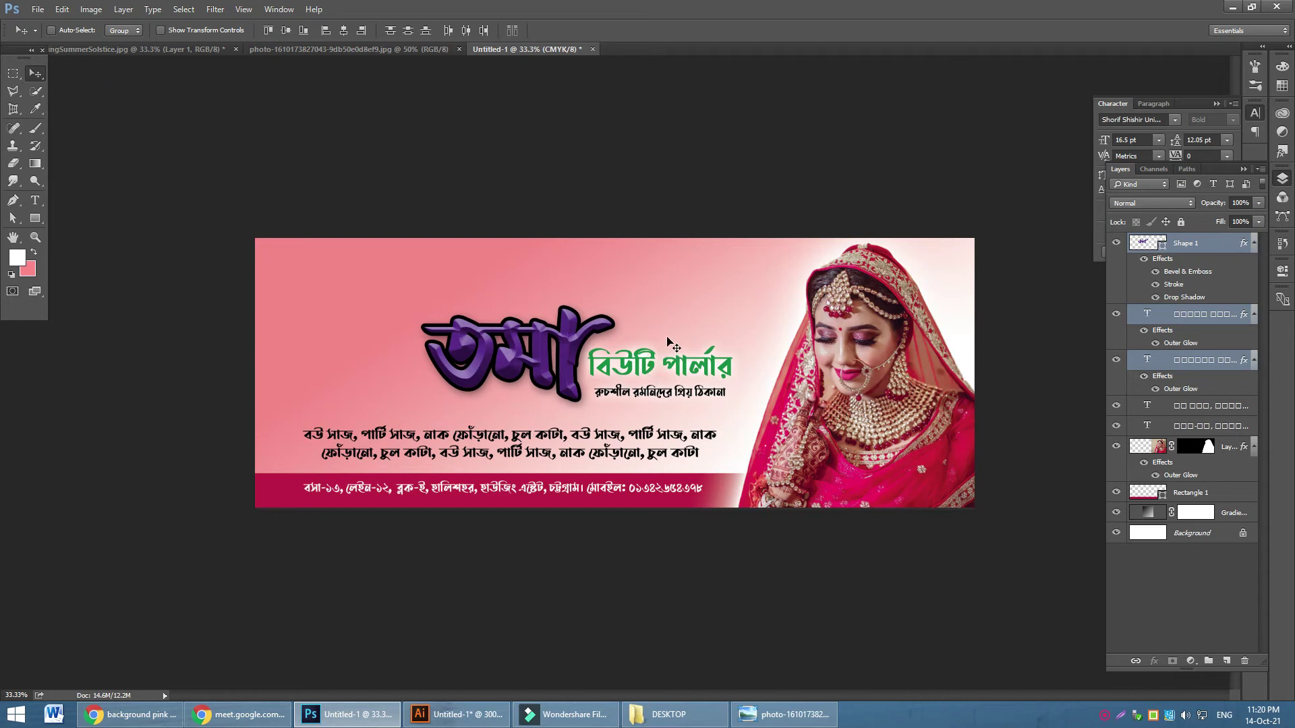
# Shift the two-line body text about 40 px right and set it to 8 pt
pyautogui.click(1195, 407)
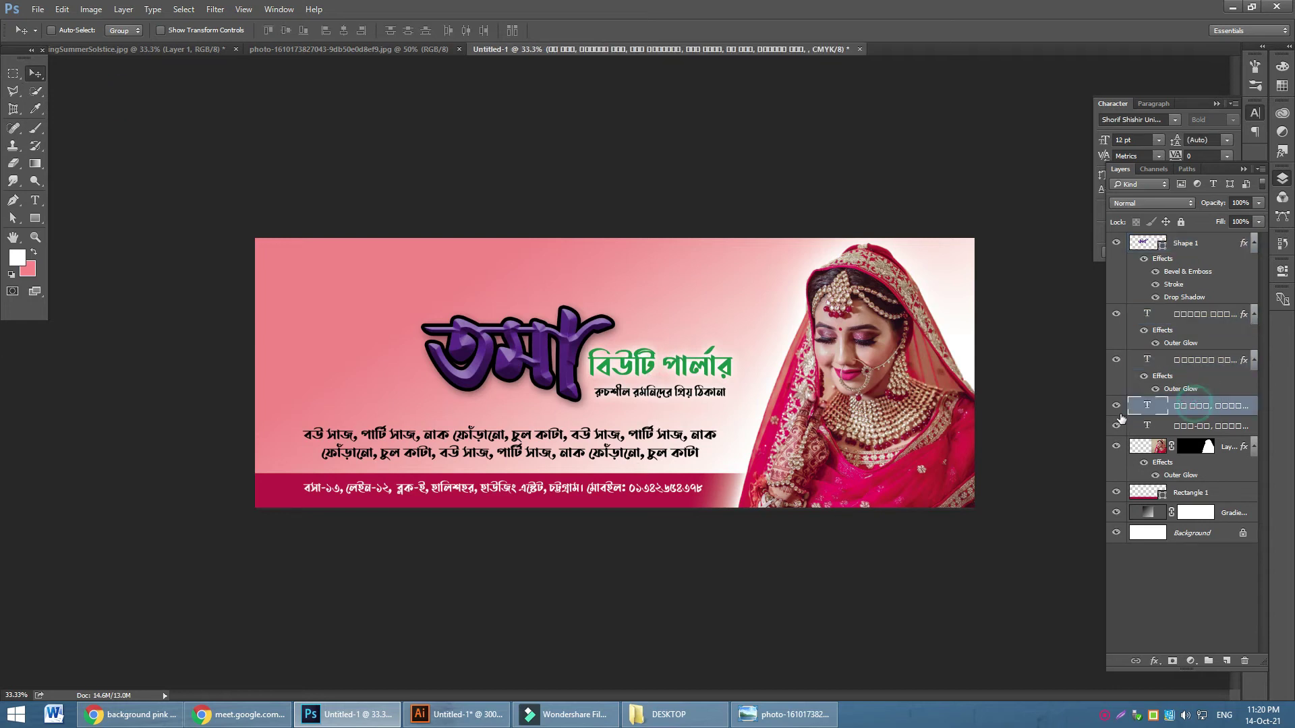
pyautogui.moveTo(546, 457); pyautogui.dragTo(573, 458)
pyautogui.click(36, 200)
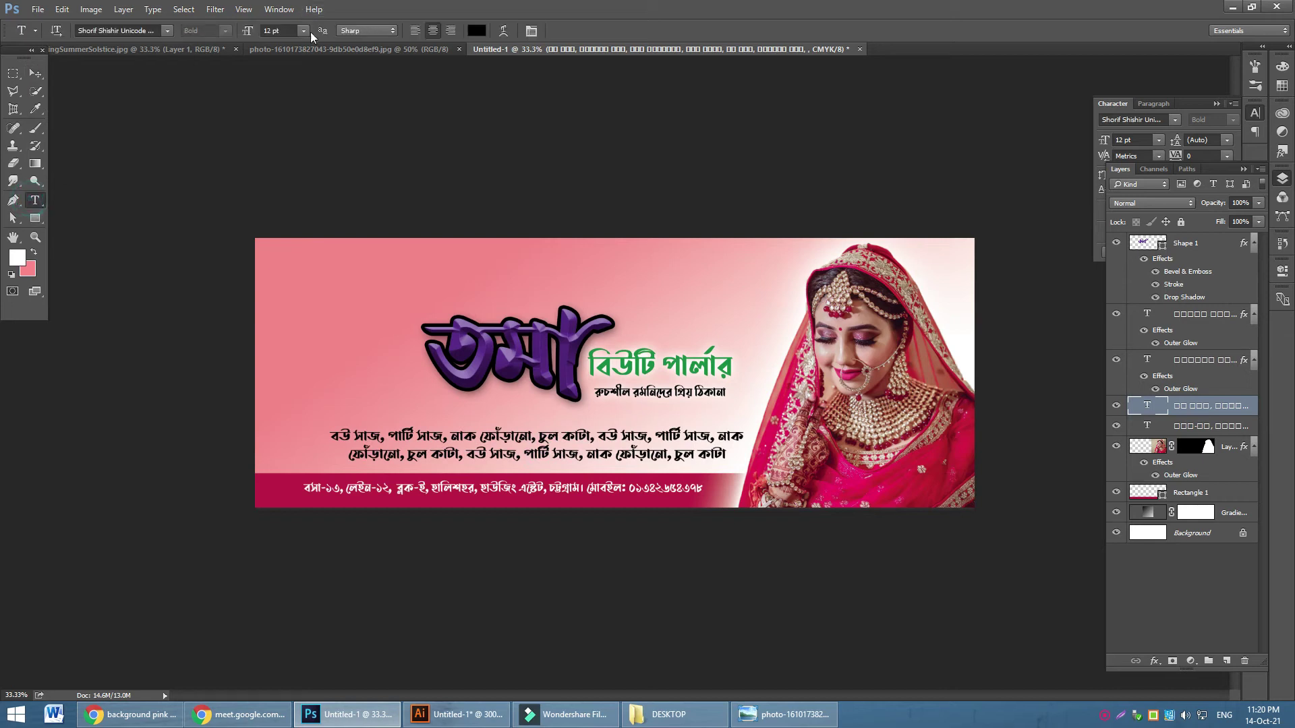
pyautogui.click(304, 31)
pyautogui.click(300, 96)
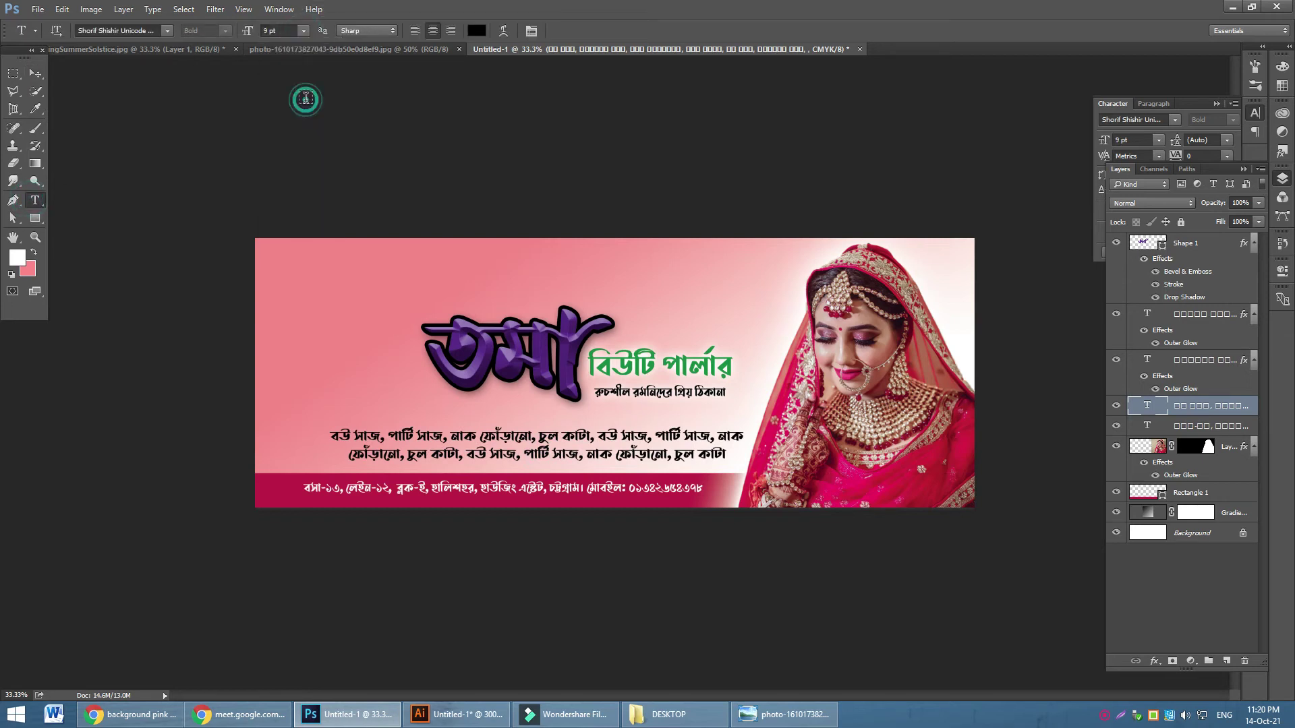
pyautogui.click(305, 32)
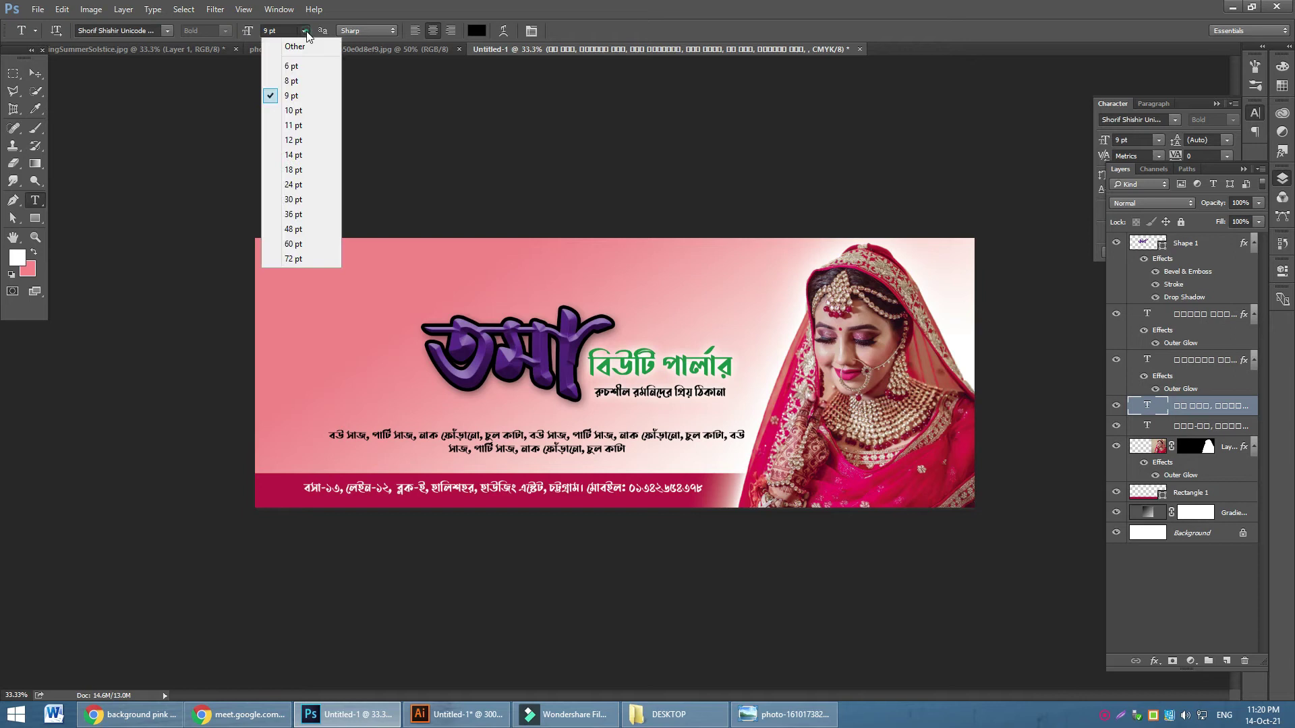
pyautogui.click(292, 80)
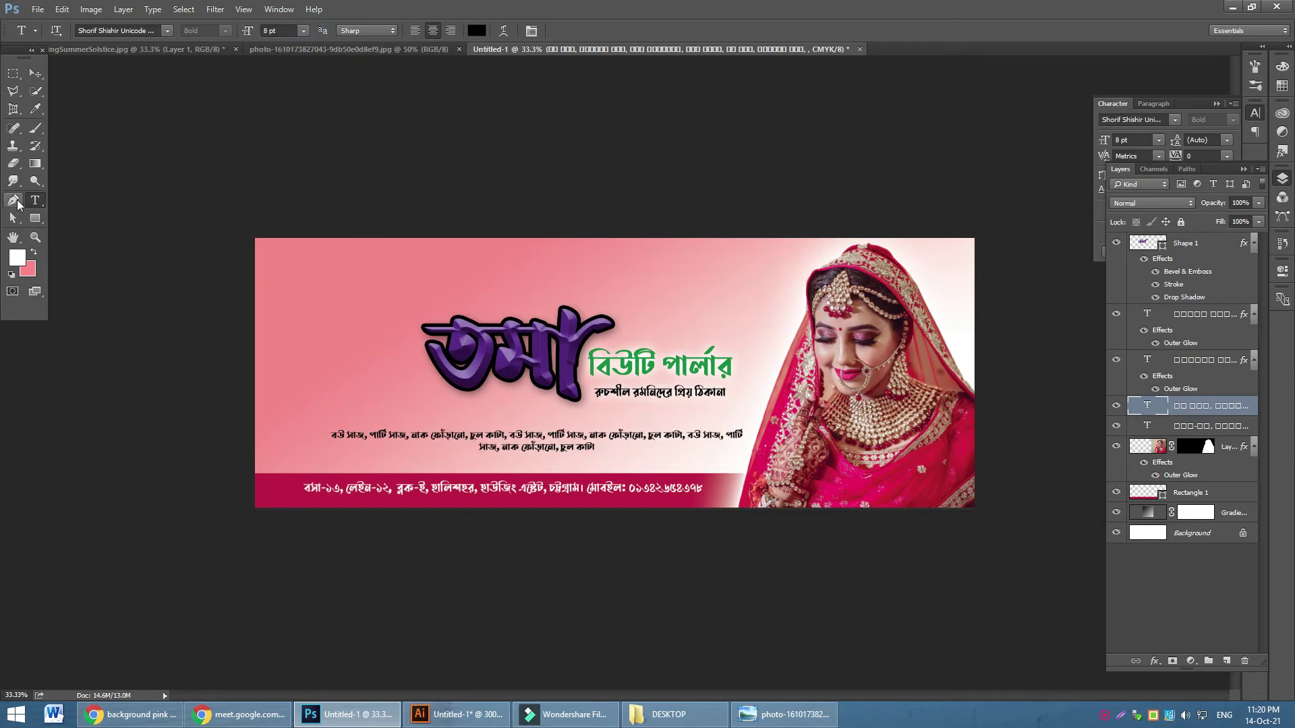
# Narrow the body text box from both sides, shorten its bottom, and move it up slightly
pyautogui.click(390, 438)
pyautogui.moveTo(322, 455); pyautogui.dragTo(432, 454)
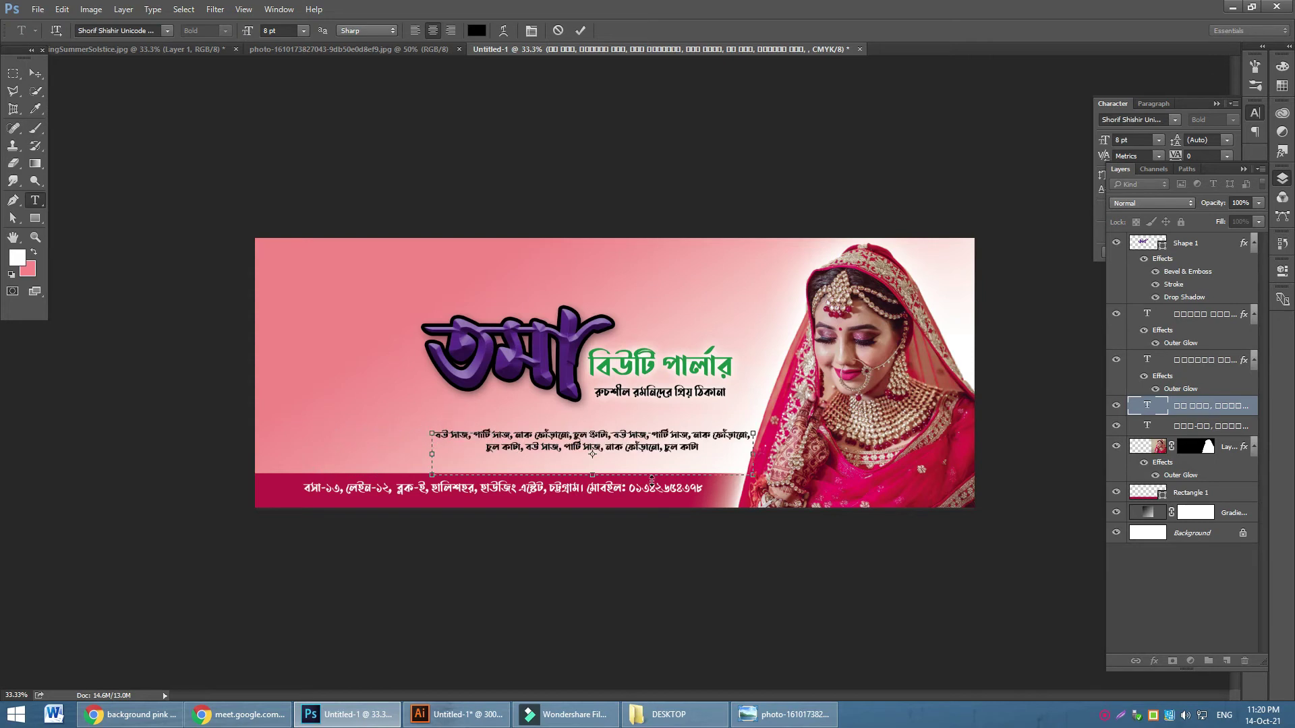
pyautogui.moveTo(753, 458); pyautogui.dragTo(726, 457)
pyautogui.moveTo(583, 476); pyautogui.dragTo(579, 457)
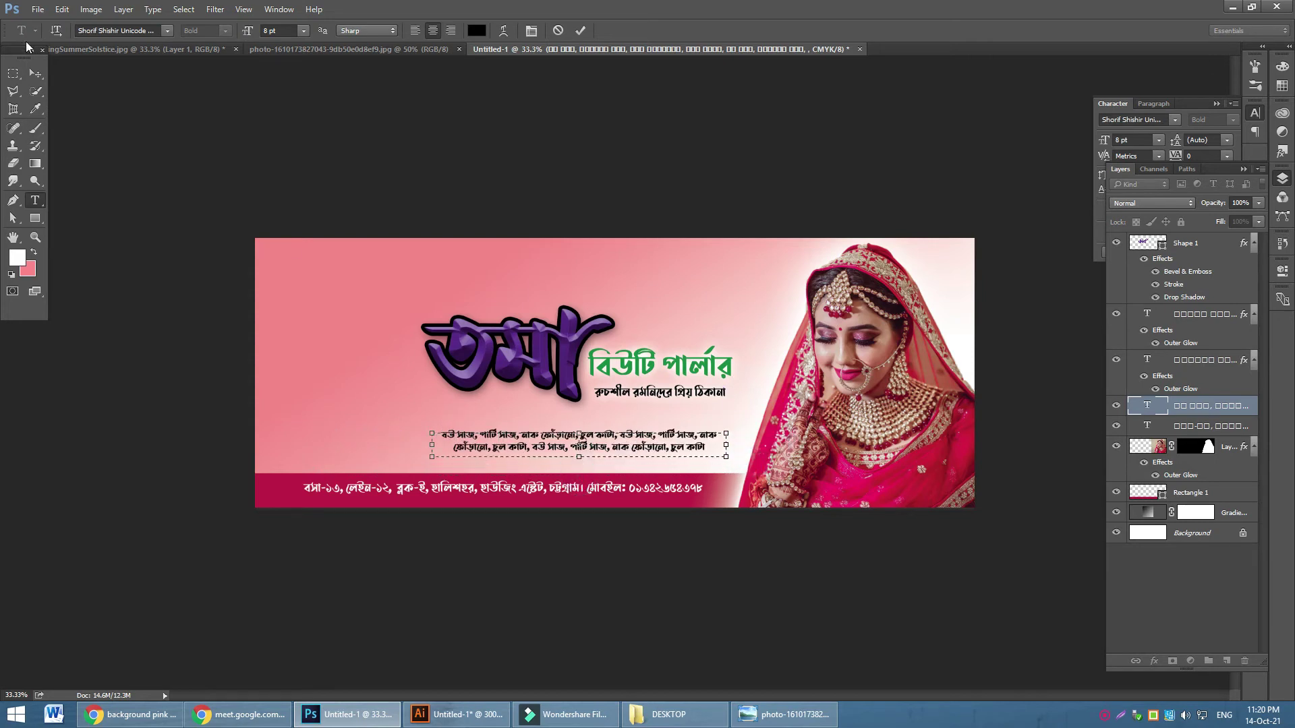
pyautogui.click(36, 76)
pyautogui.moveTo(608, 445); pyautogui.dragTo(606, 435)
# Nudge the tagline up a few pixels under the বিউটি পার্লার heading
pyautogui.moveTo(672, 397); pyautogui.dragTo(673, 393)
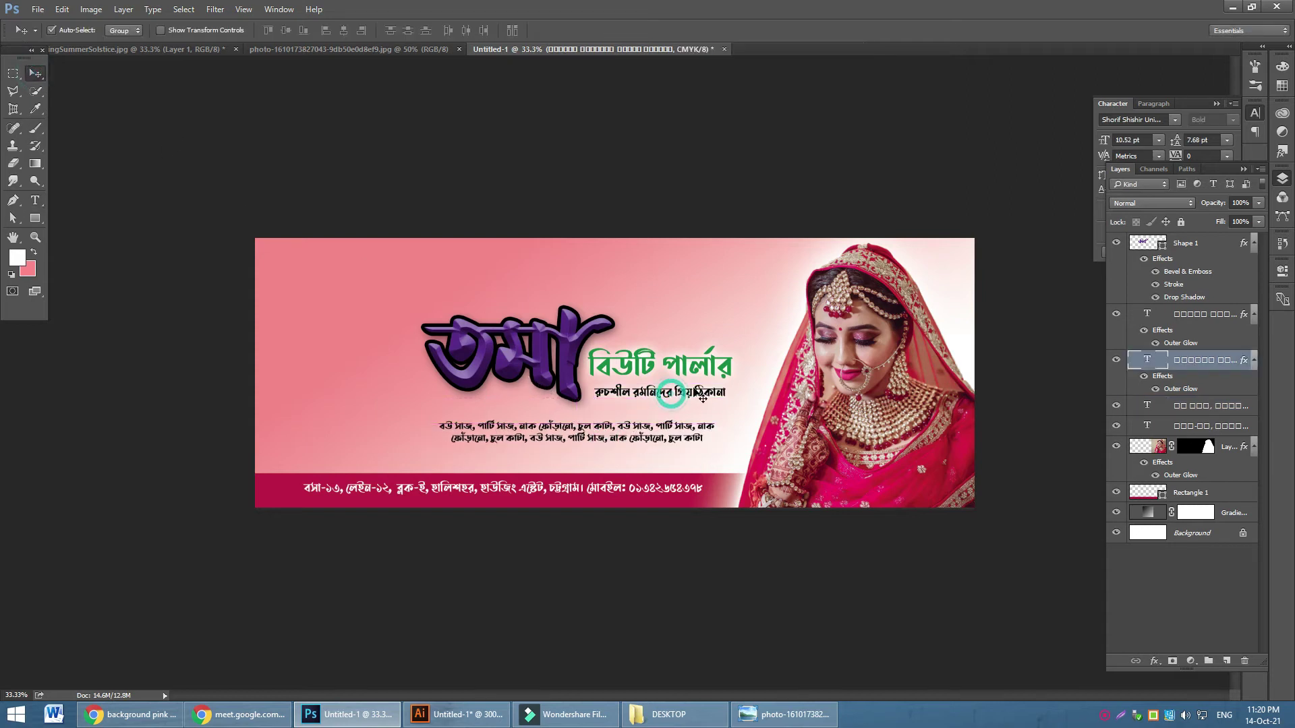
pyautogui.press('Up')
pyautogui.press('Up')
pyautogui.press('Up')
pyautogui.press('Up')
pyautogui.press('Up')
pyautogui.press('Up')
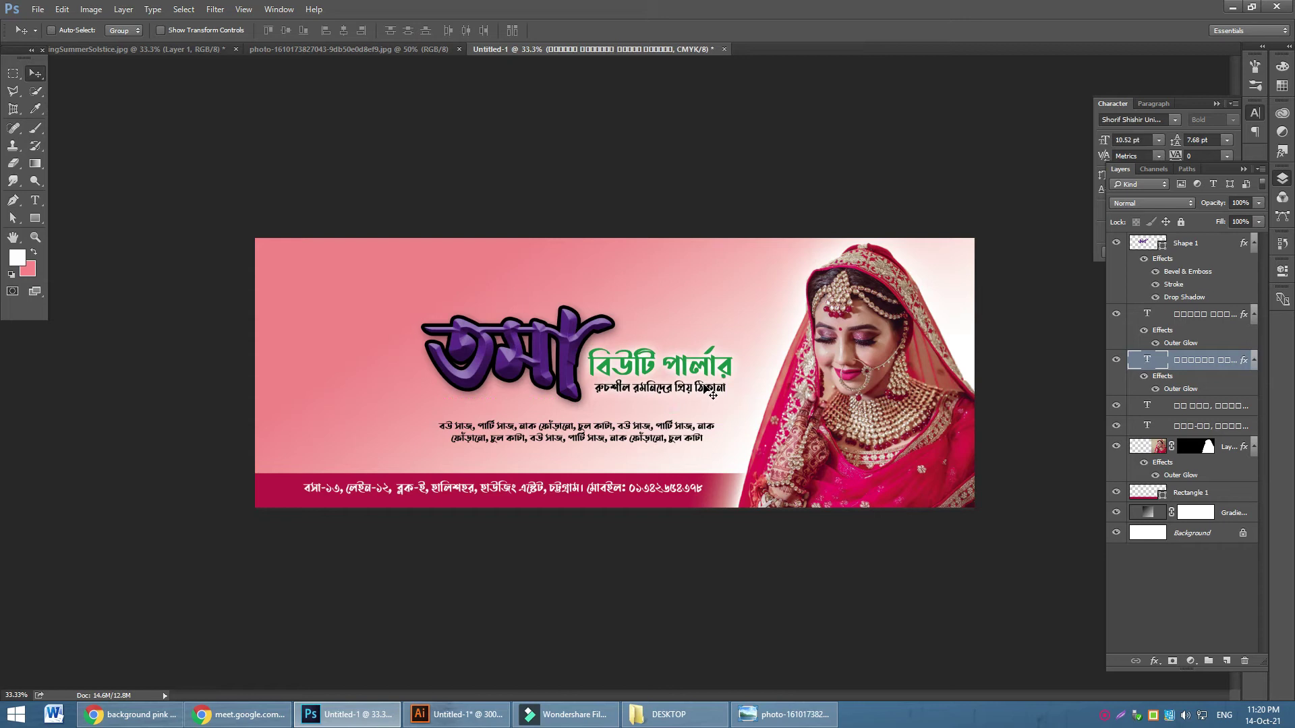
pyautogui.keyDown('ctrl'); pyautogui.click(707, 373); pyautogui.keyUp('ctrl')
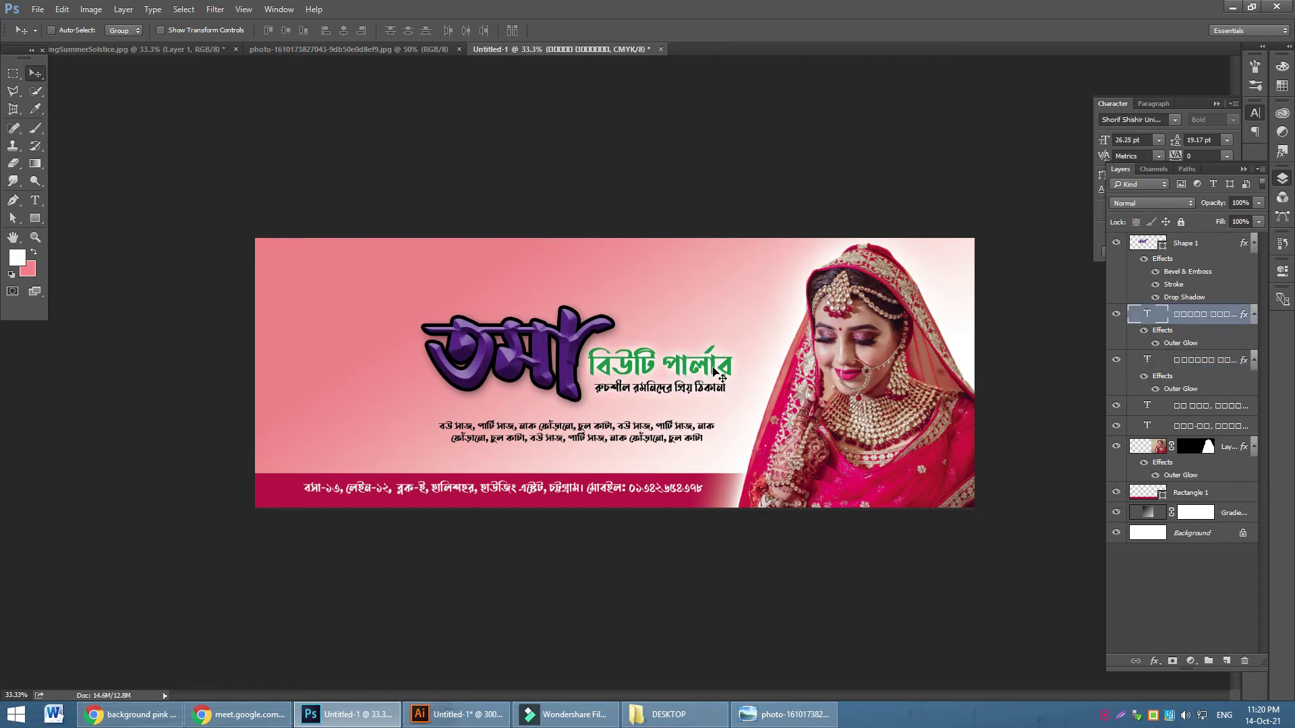
pyautogui.keyDown('ctrl'); pyautogui.click(708, 390); pyautogui.keyUp('ctrl')
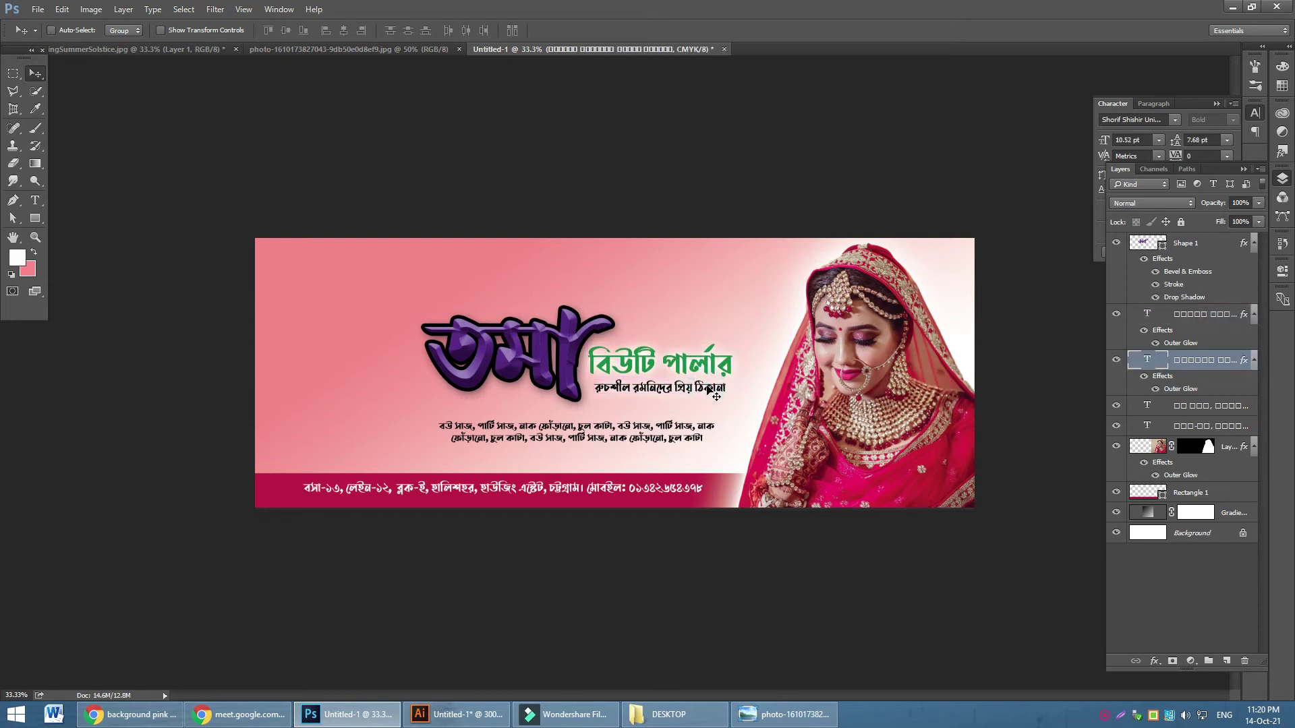
pyautogui.hotkey('ctrl', '+')
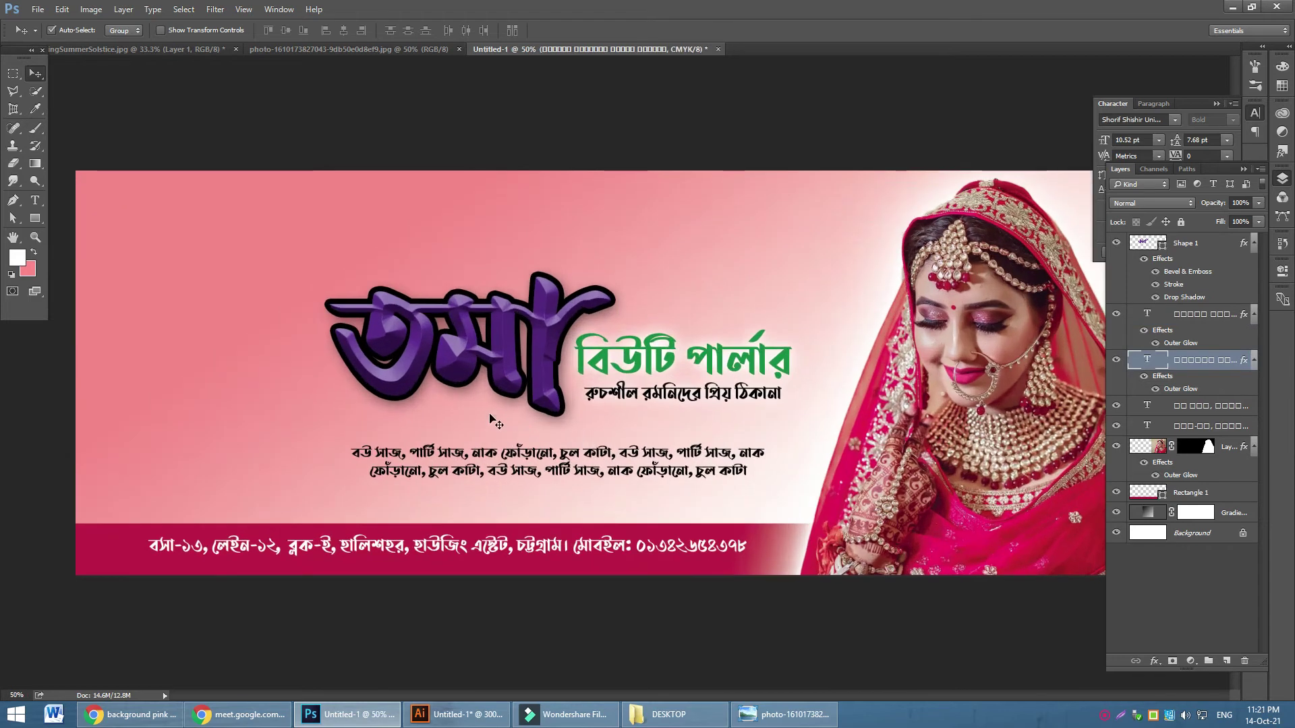
# Change the তমা lettering's outline stroke colour to near-white
pyautogui.hotkey('ctrl', '+')
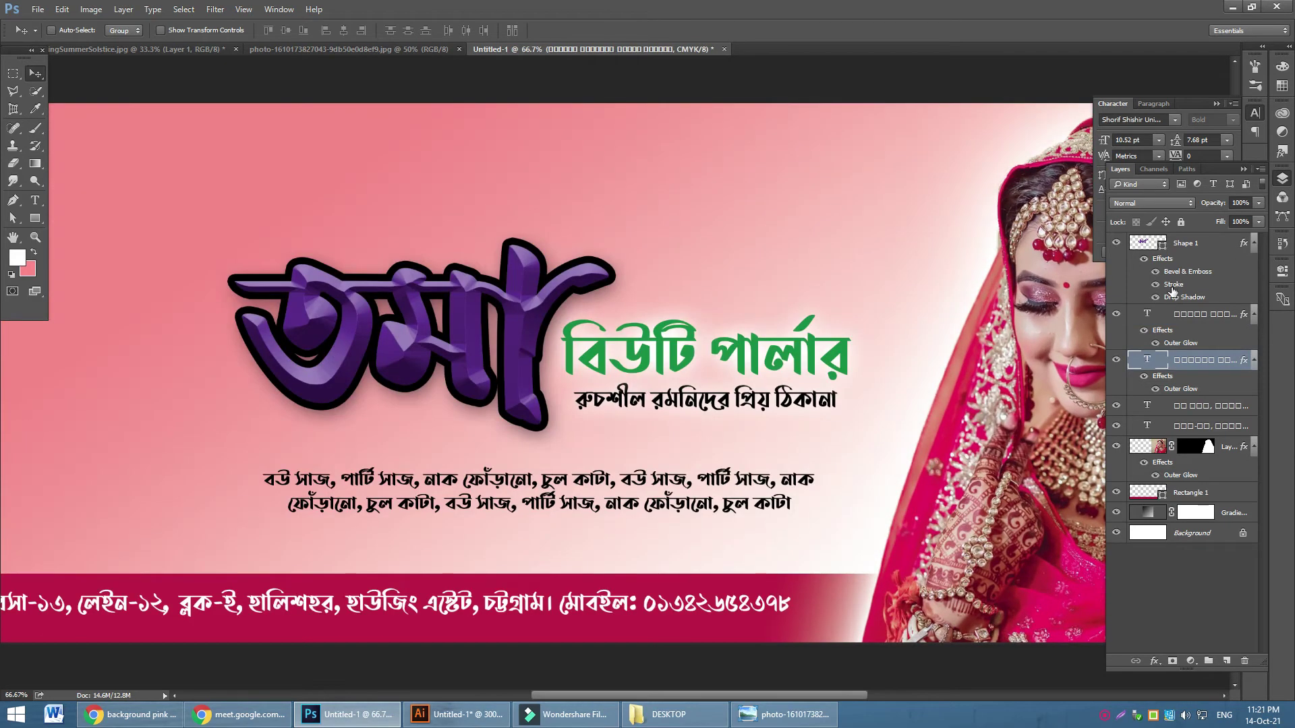
pyautogui.doubleClick(1173, 284)
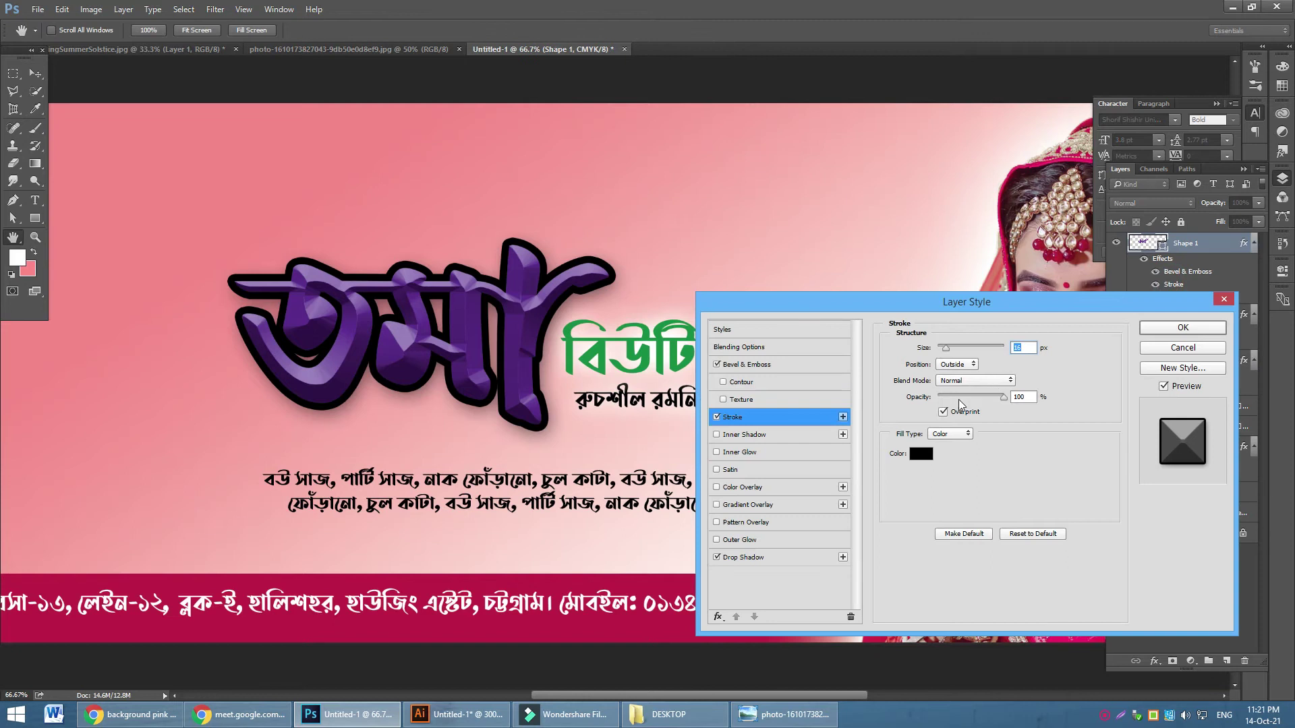
pyautogui.click(918, 455)
pyautogui.click(695, 201)
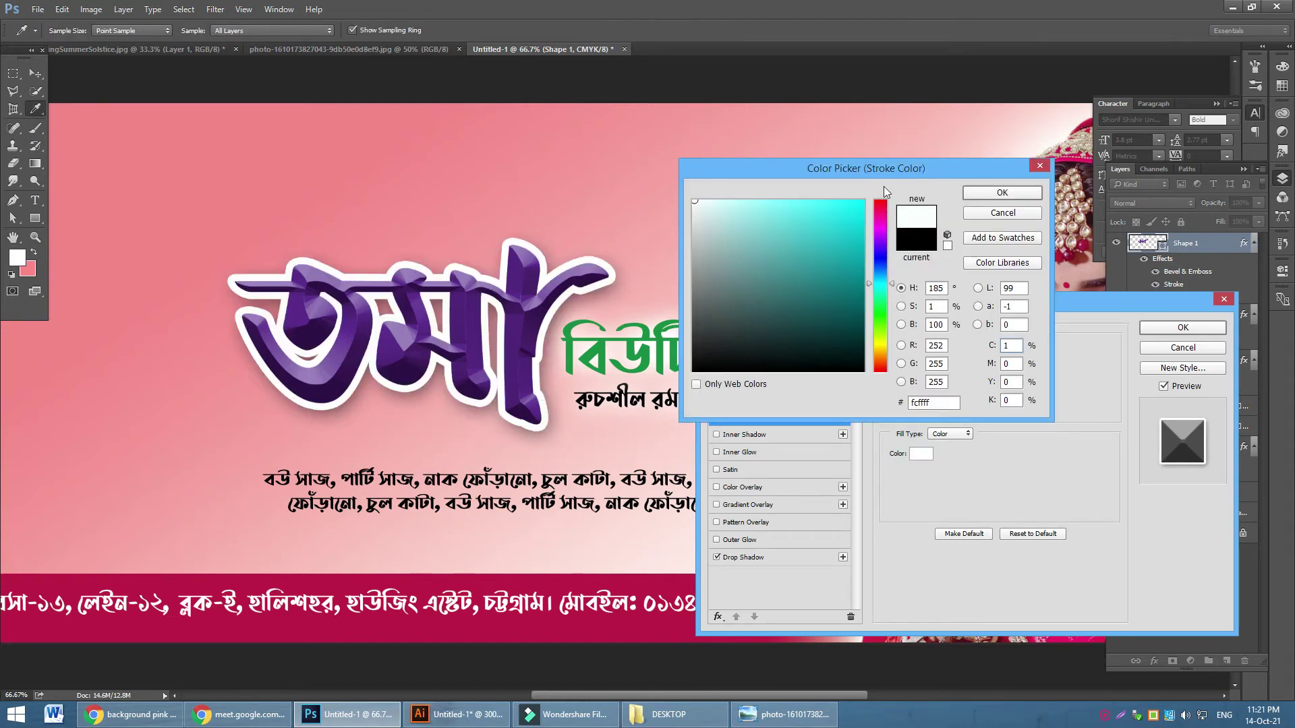
pyautogui.click(1000, 194)
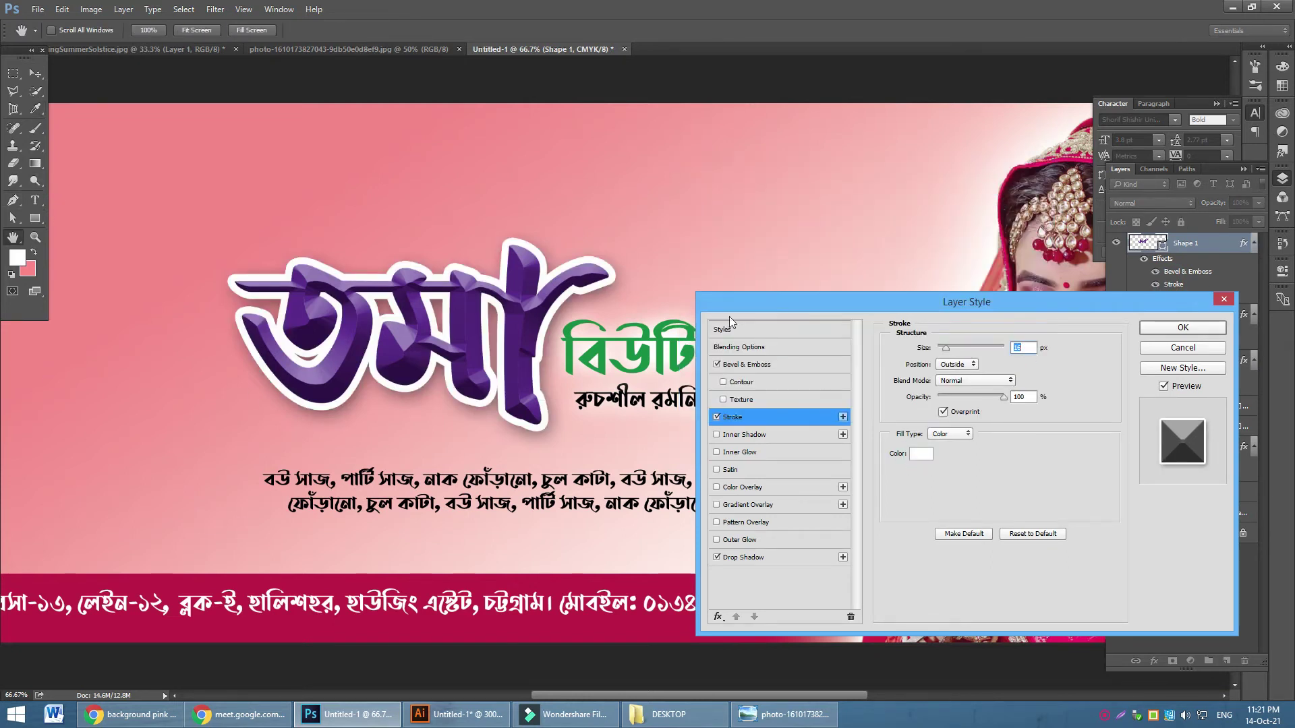
pyautogui.click(1183, 327)
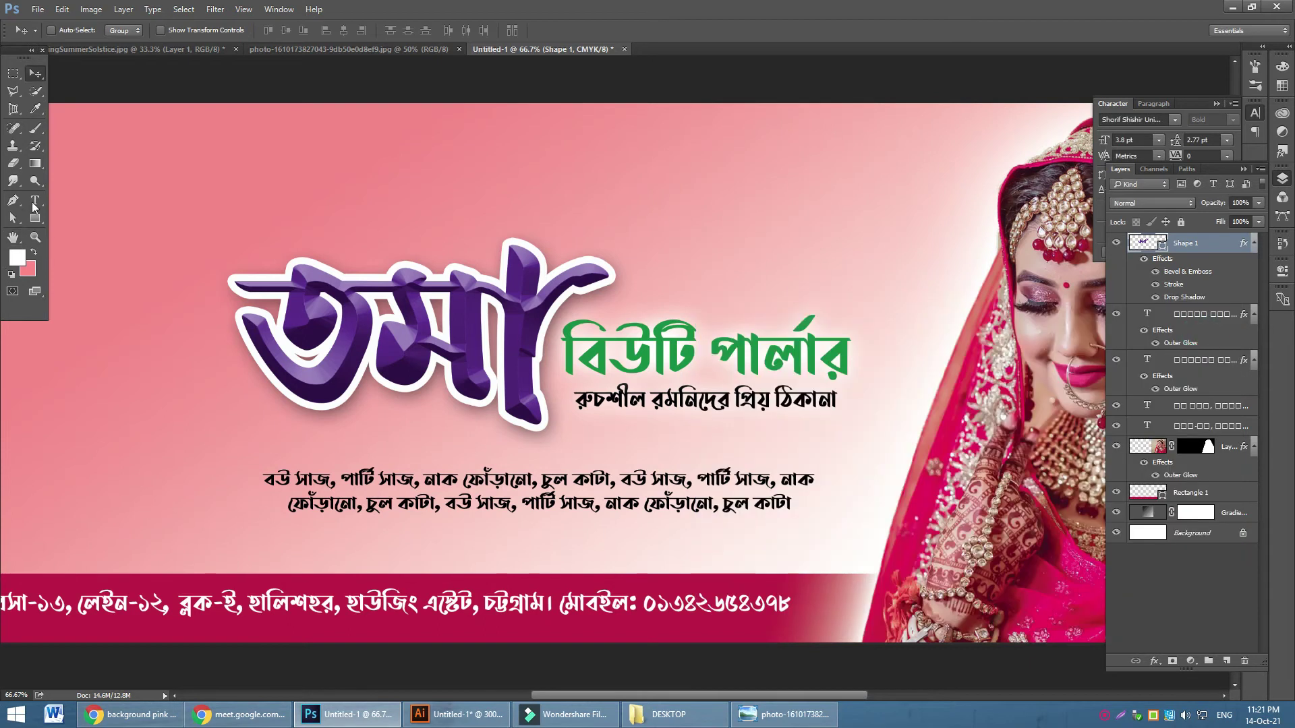
# Nudge the left anchor points of the logo's first letter two steps left, widening it
pyautogui.click(13, 218)
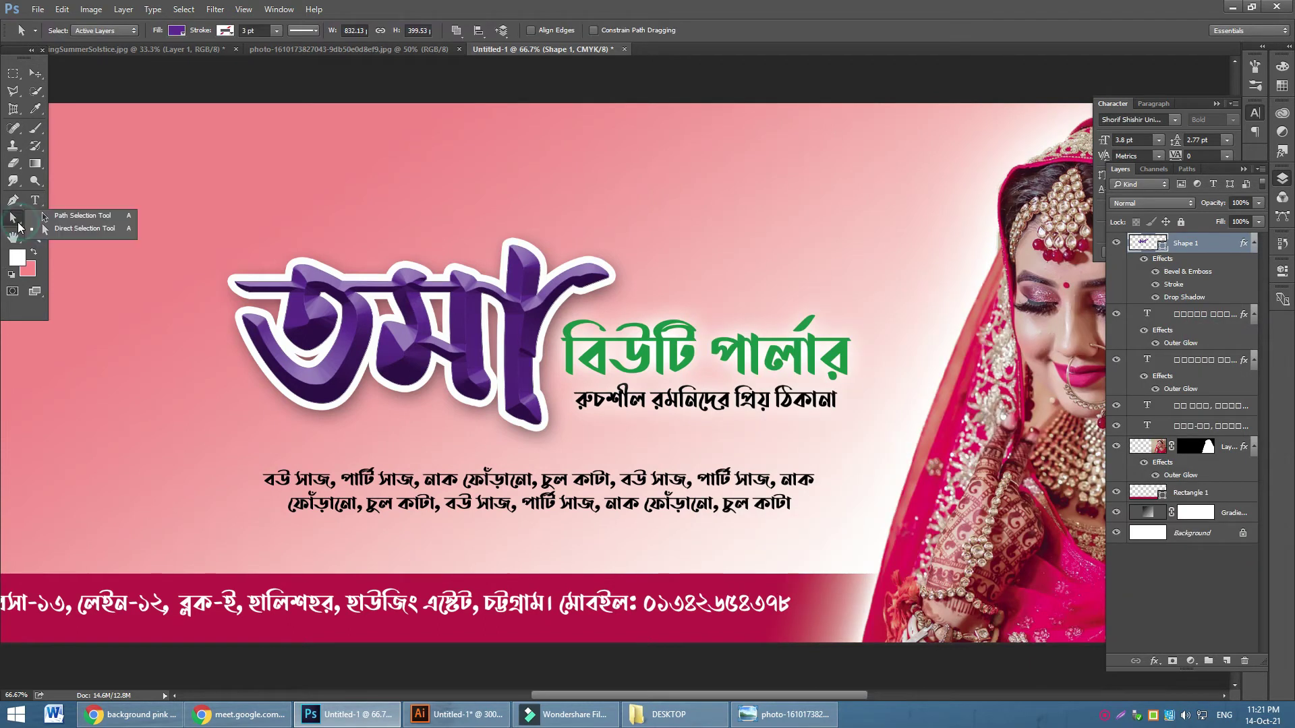
pyautogui.click(93, 232)
pyautogui.moveTo(370, 432); pyautogui.dragTo(368, 429)
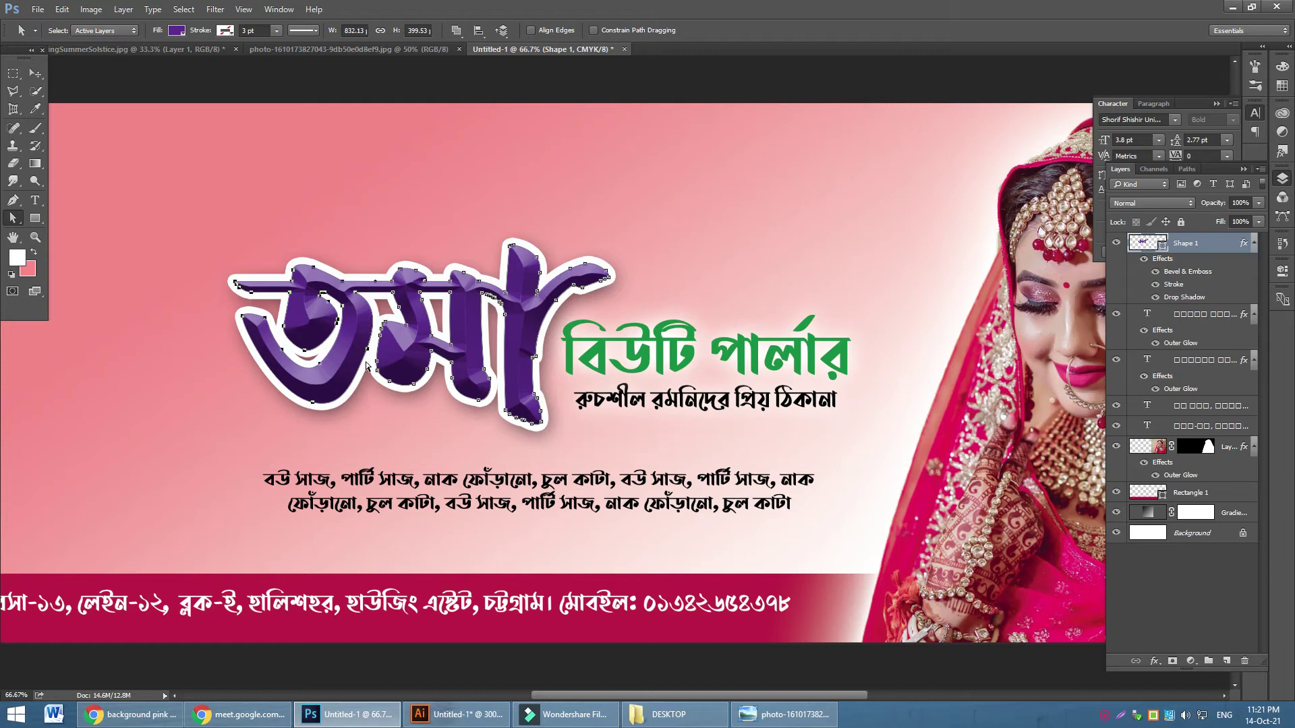
pyautogui.press('Left')
pyautogui.press('Left')
pyautogui.press('Left')
pyautogui.press('Left')
pyautogui.press('Left')
pyautogui.press('Left')
pyautogui.press('Left')
pyautogui.press('Left')
pyautogui.press('Left')
pyautogui.press('Left')
pyautogui.press('Left')
pyautogui.press('Left')
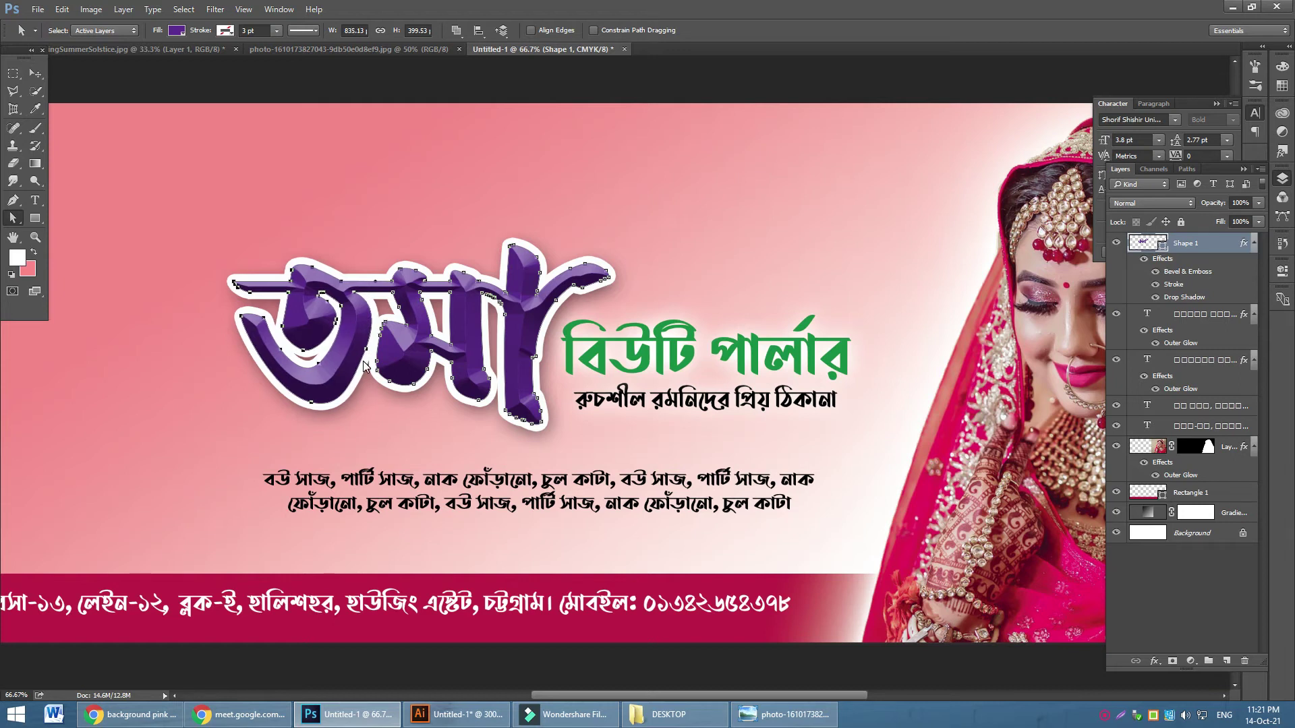
pyautogui.press('Left')
pyautogui.press('Left')
pyautogui.press('Left')
pyautogui.press('Left')
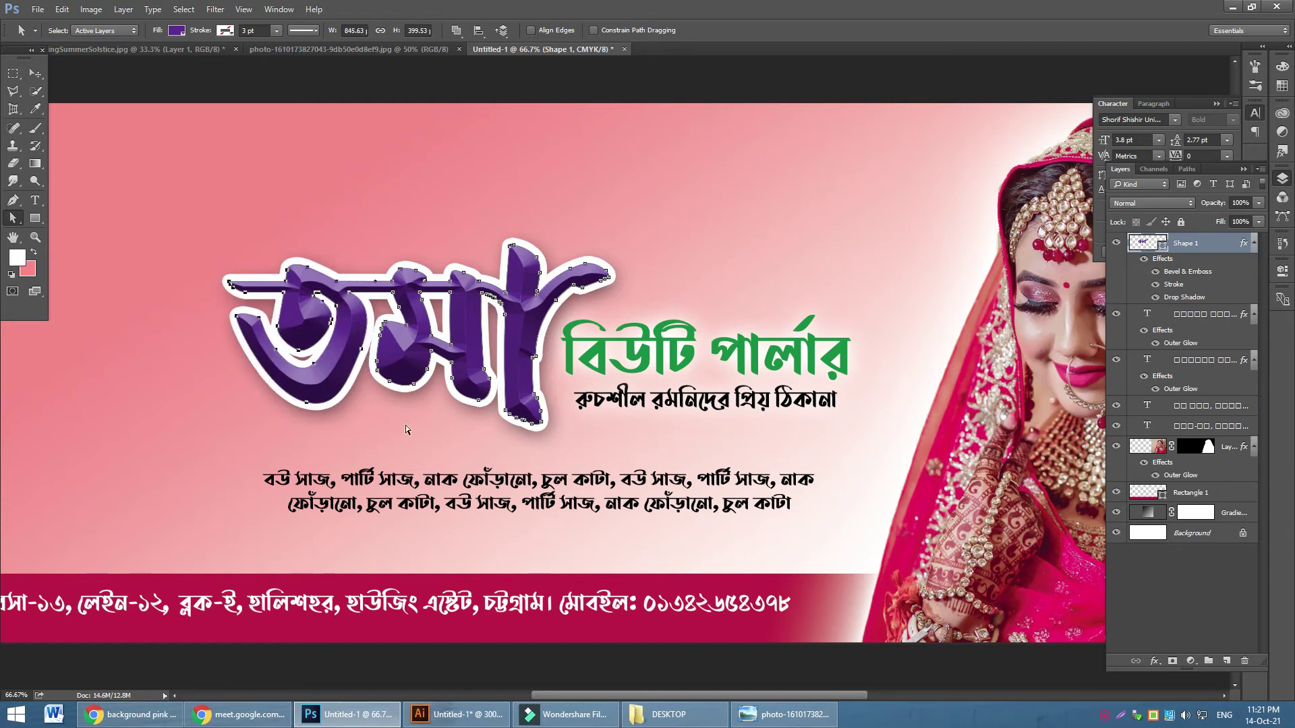
pyautogui.click(406, 425)
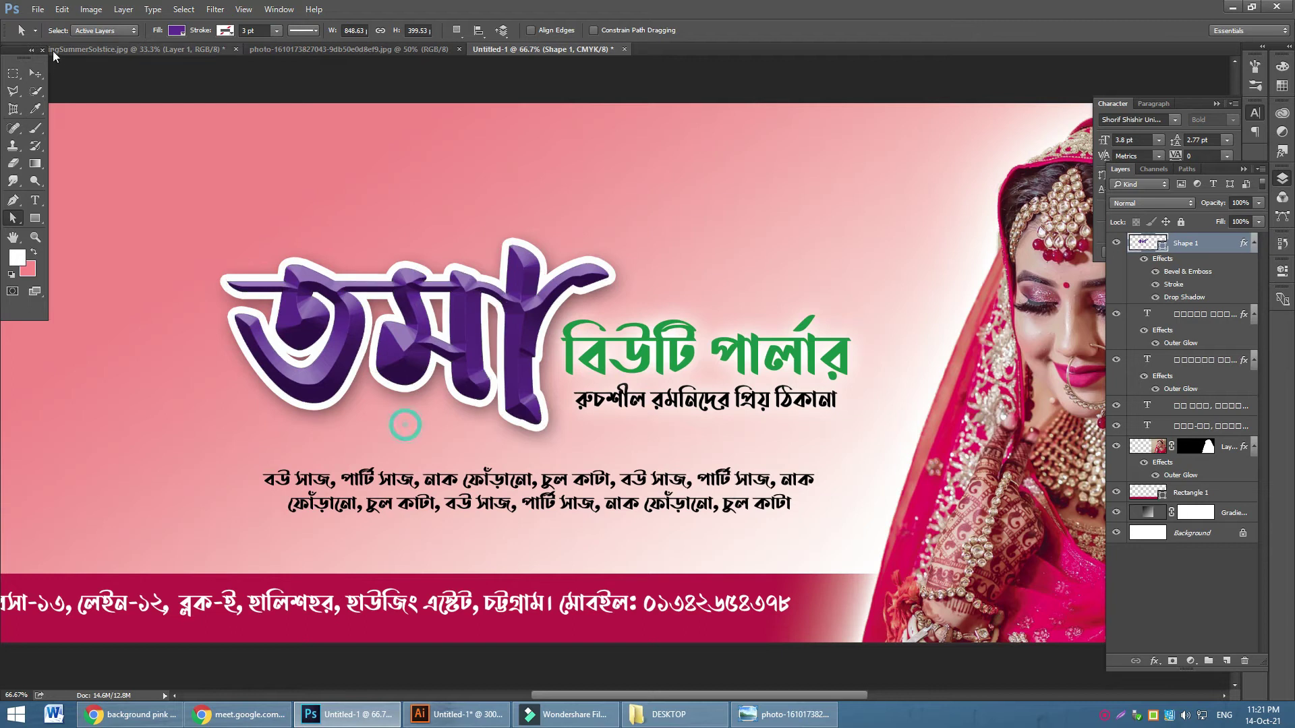
pyautogui.click(36, 73)
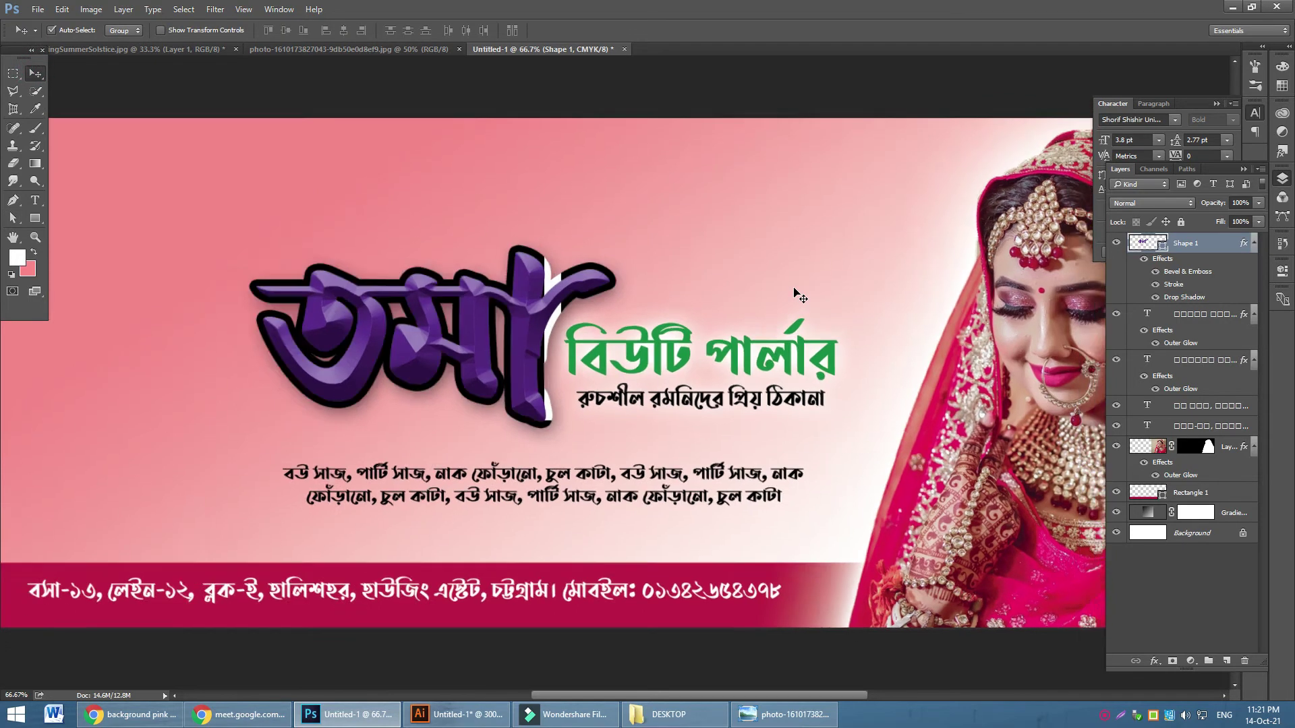
pyautogui.hotkey('ctrl', '-')
pyautogui.hotkey('ctrl', '-')
# Scale the bottom-bar address text to about 75% with width and height linked
pyautogui.keyDown('ctrl'); pyautogui.click(563, 497); pyautogui.keyUp('ctrl')
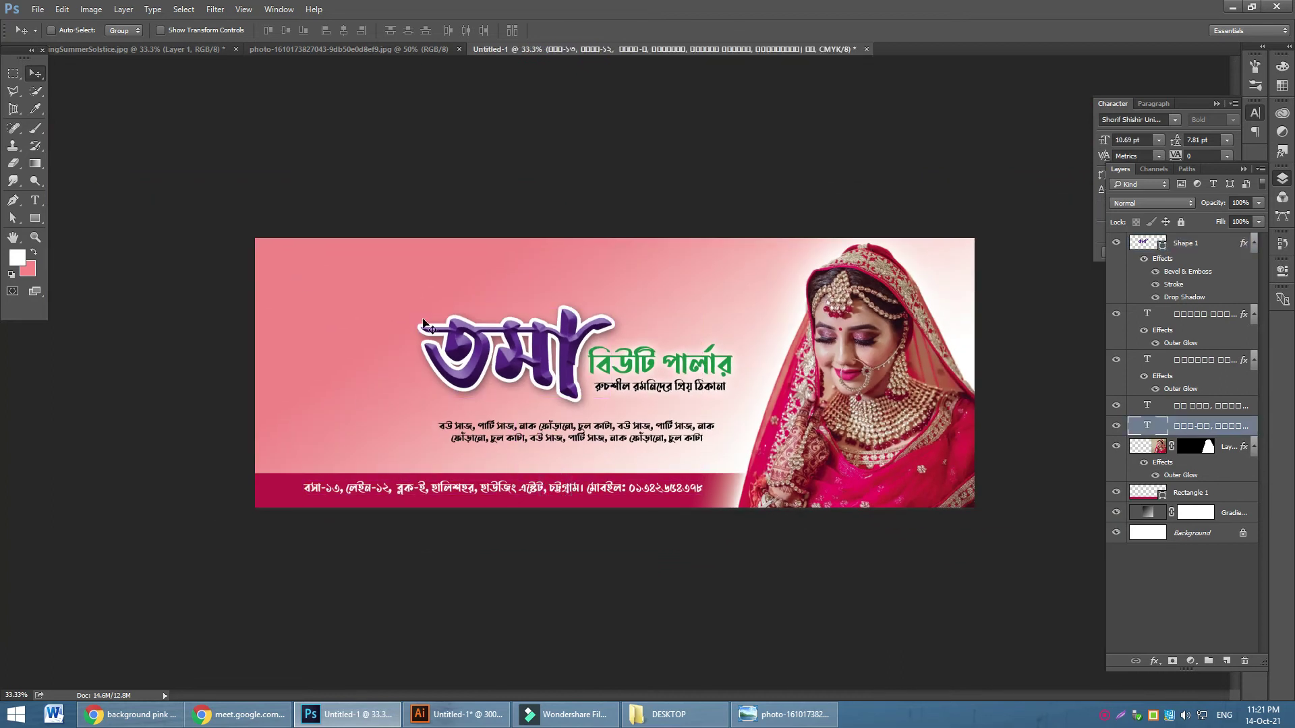
pyautogui.hotkey('ctrl', 't')
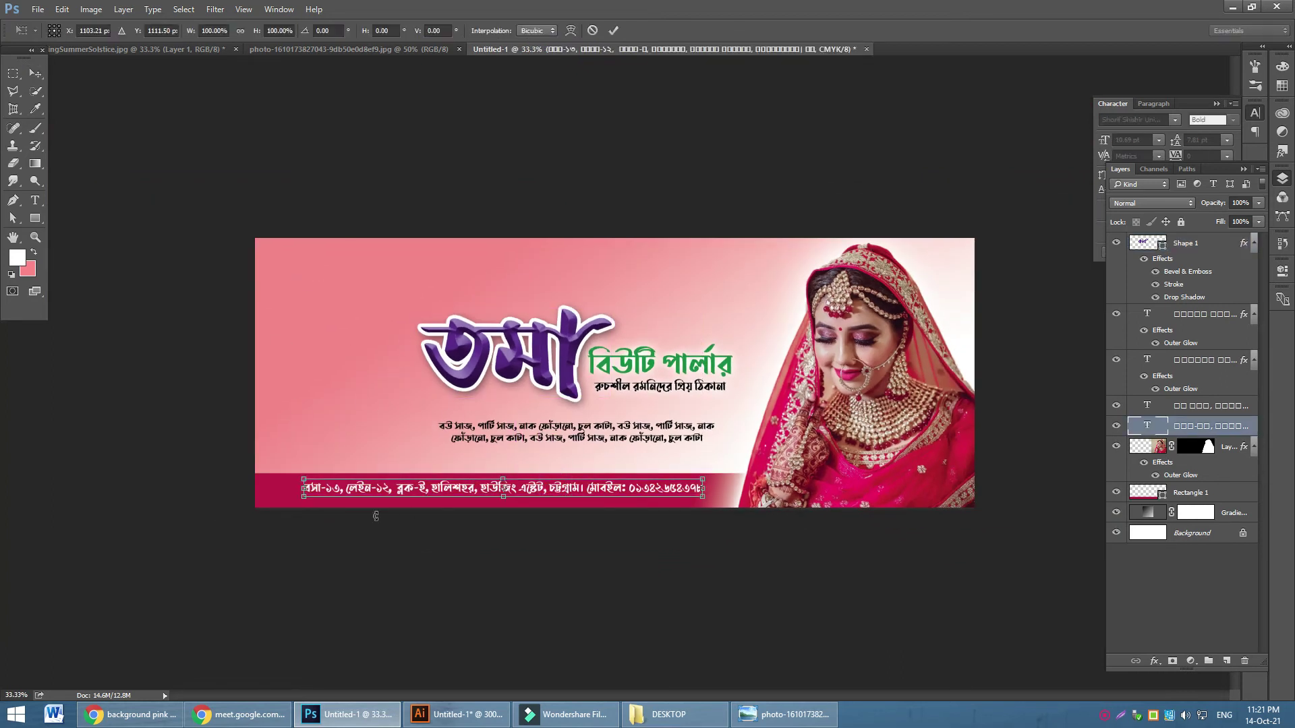
pyautogui.moveTo(303, 498); pyautogui.dragTo(403, 493)
pyautogui.click(240, 30)
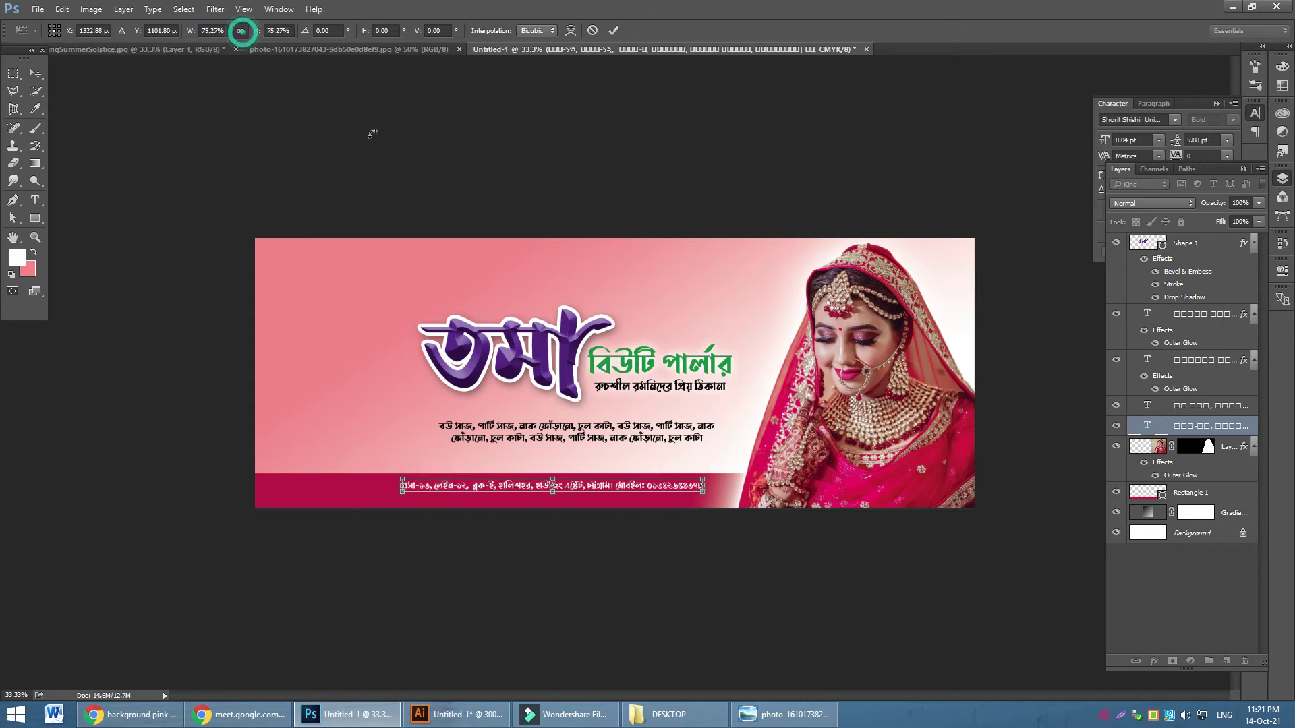
pyautogui.click(614, 30)
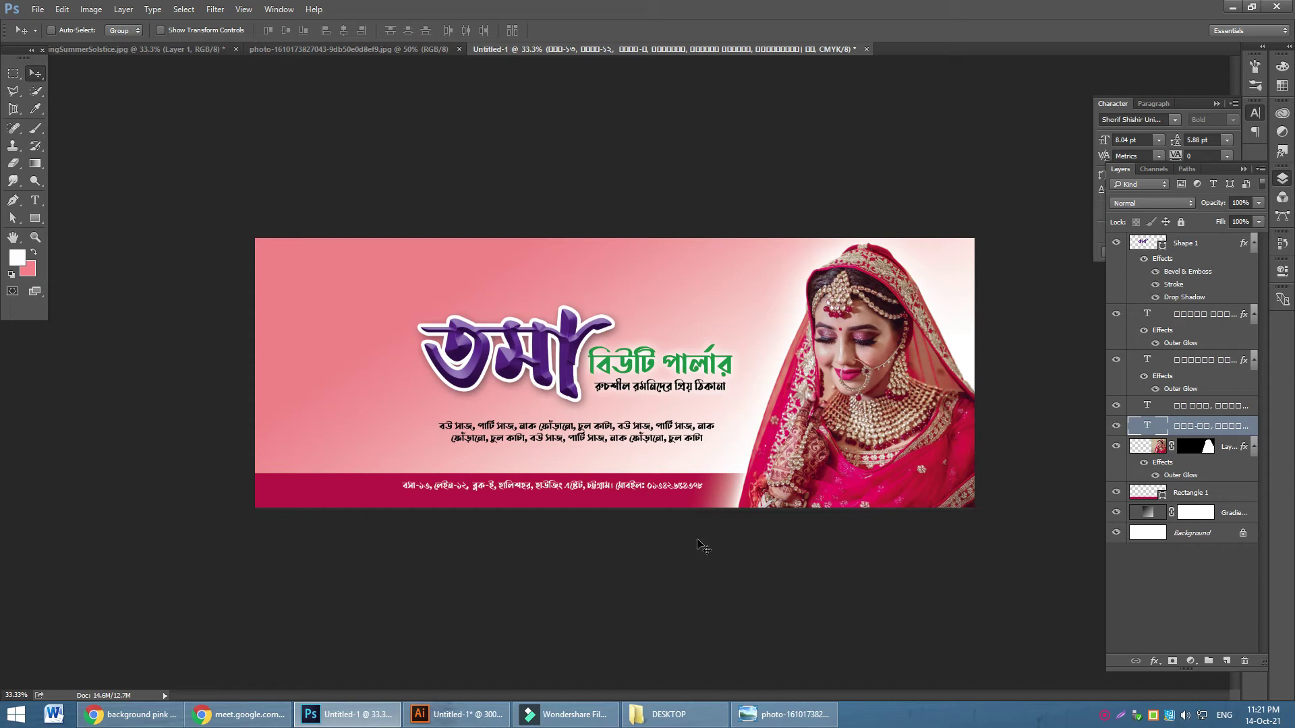
pyautogui.click(1225, 498)
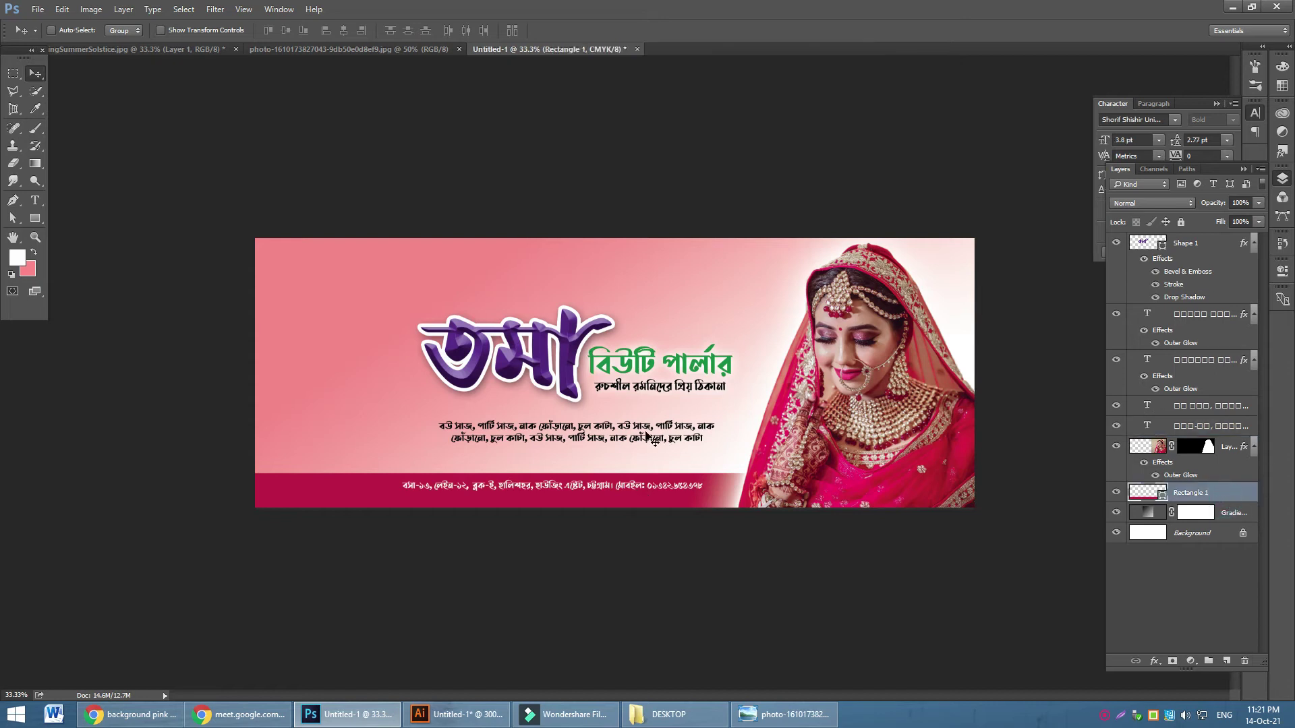
# Duplicate the crimson bar upward and stretch the copy to about 315% height behind the logo
pyautogui.moveTo(339, 501); pyautogui.dragTo(326, 343)
pyautogui.hotkey('ctrl', 't')
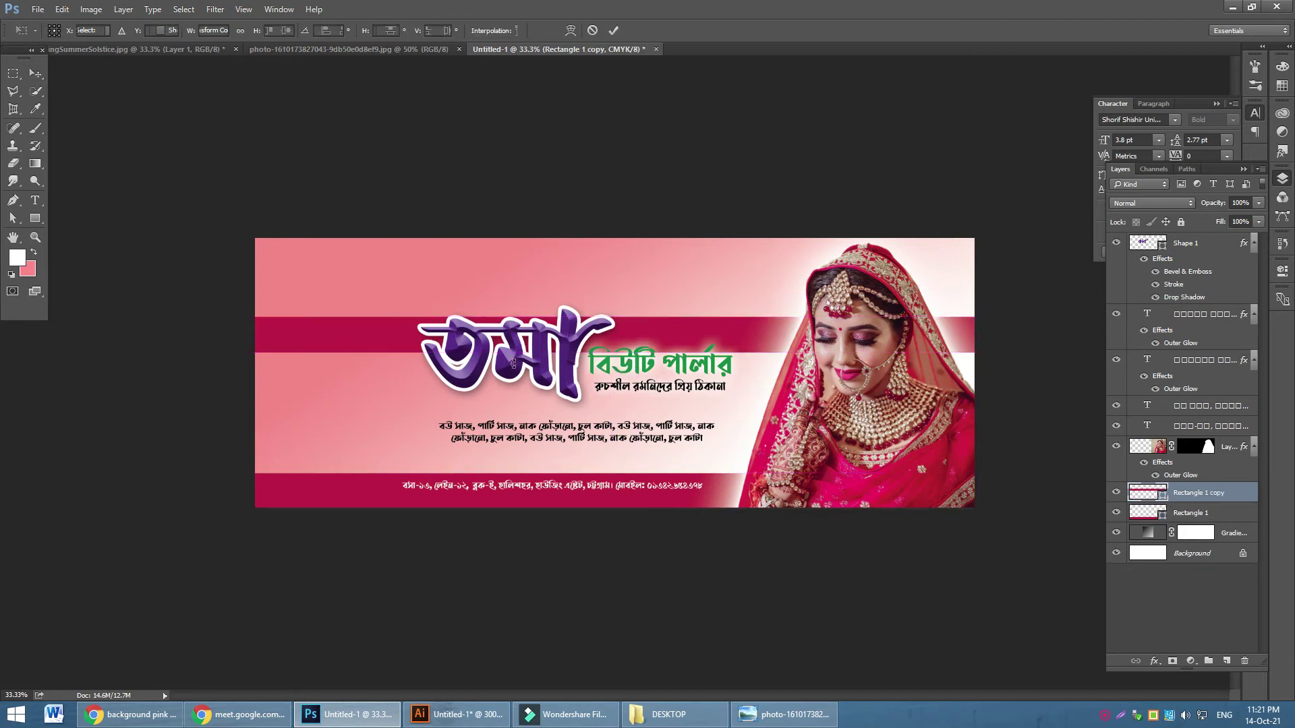
pyautogui.moveTo(612, 353); pyautogui.dragTo(611, 404)
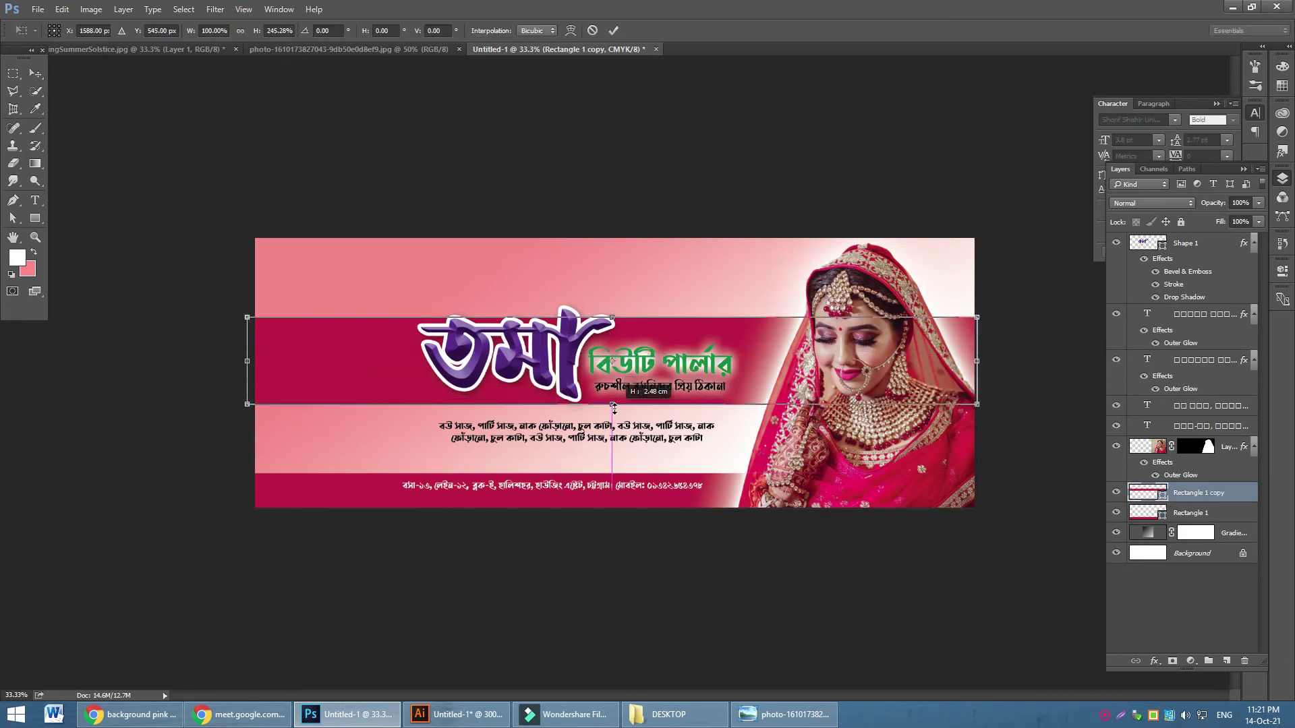
pyautogui.moveTo(612, 317); pyautogui.dragTo(611, 300)
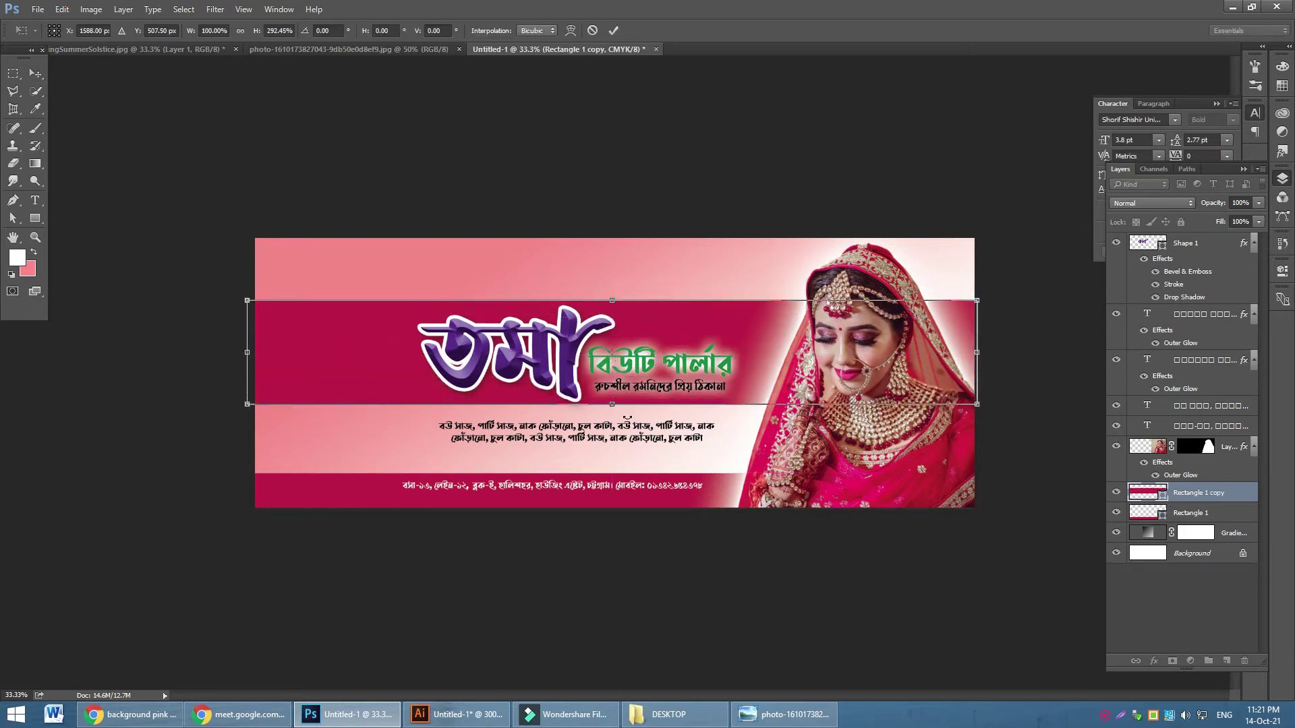
pyautogui.moveTo(619, 404)
pyautogui.mouseDown()
pyautogui.moveTo(612, 429)
pyautogui.moveTo(613, 412)
pyautogui.mouseUp()
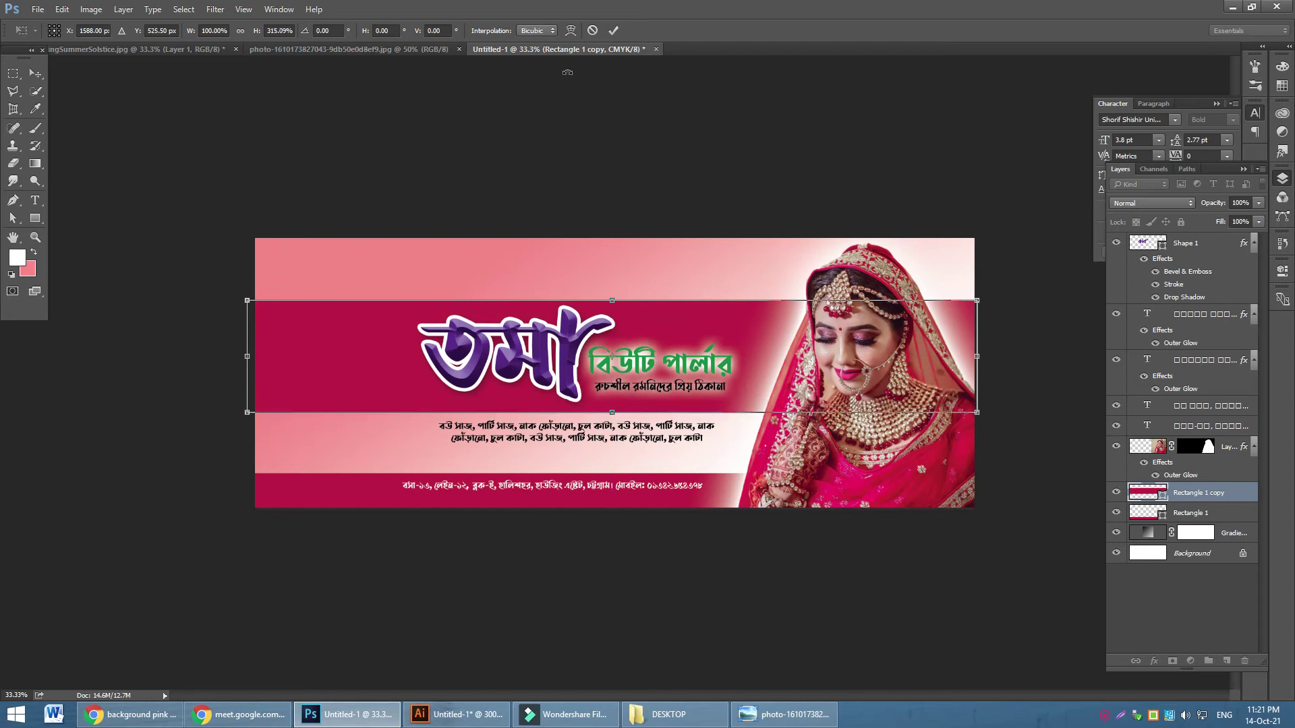
pyautogui.click(613, 31)
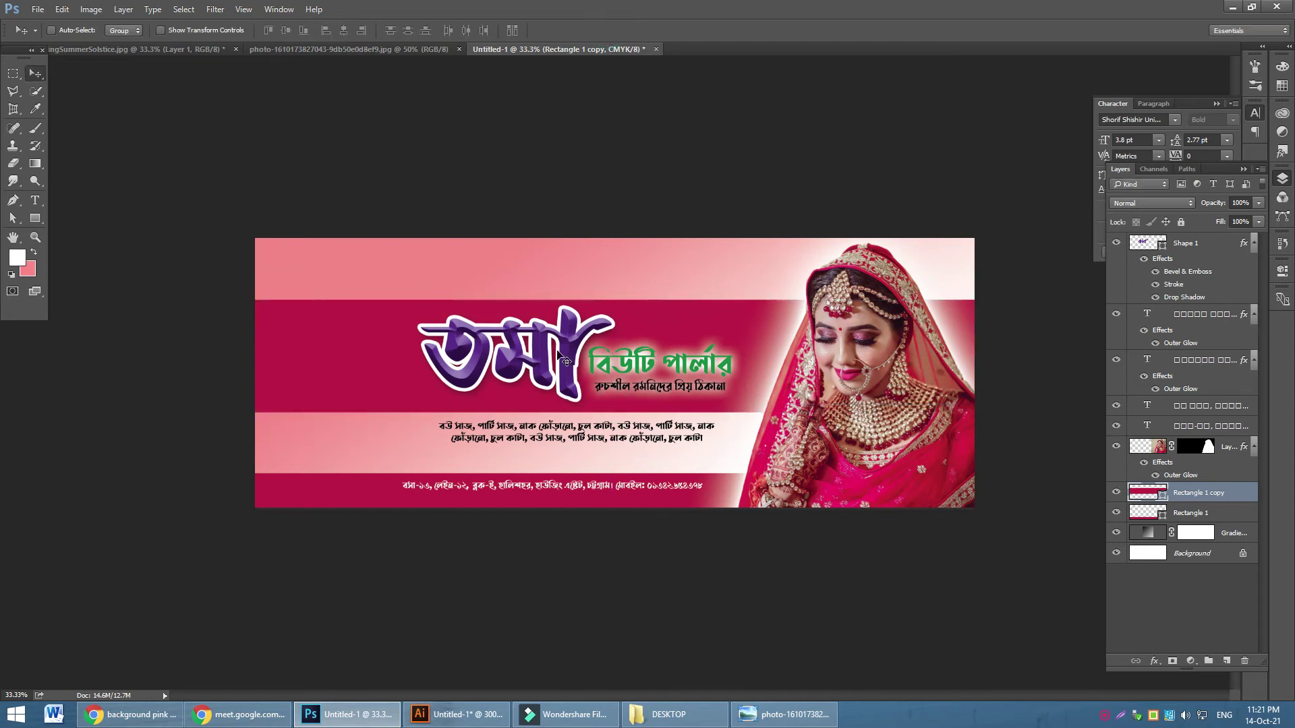
# Fill the Rectangle 1 copy band with the logo's dark purple (#3b1a58)
pyautogui.doubleClick(1162, 495)
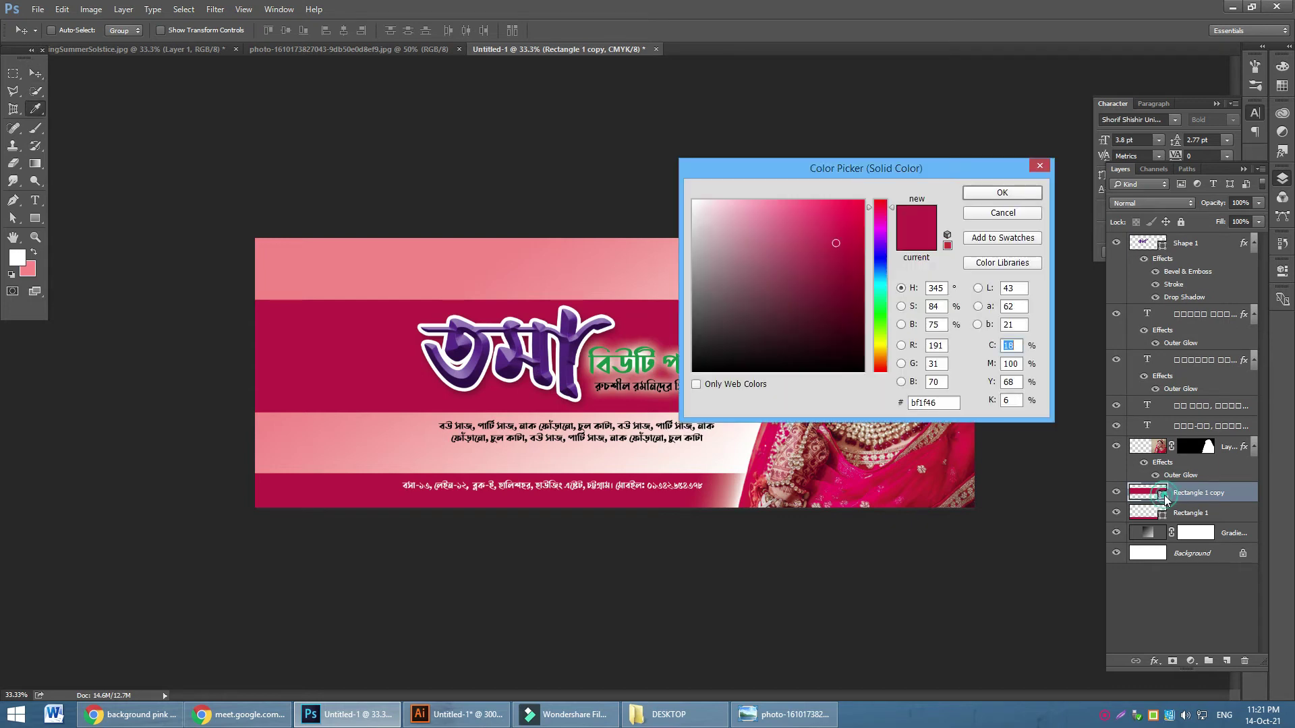
pyautogui.click(508, 368)
pyautogui.moveTo(849, 174); pyautogui.dragTo(348, 120)
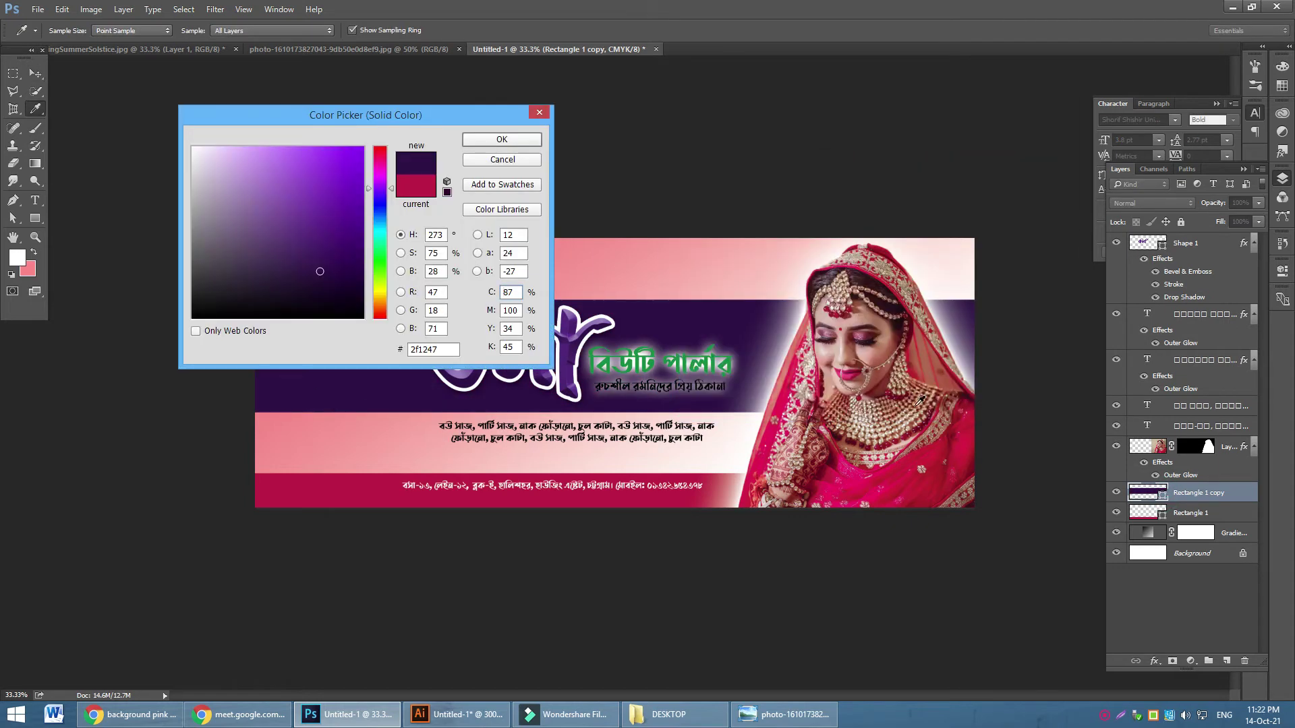
pyautogui.click(870, 490)
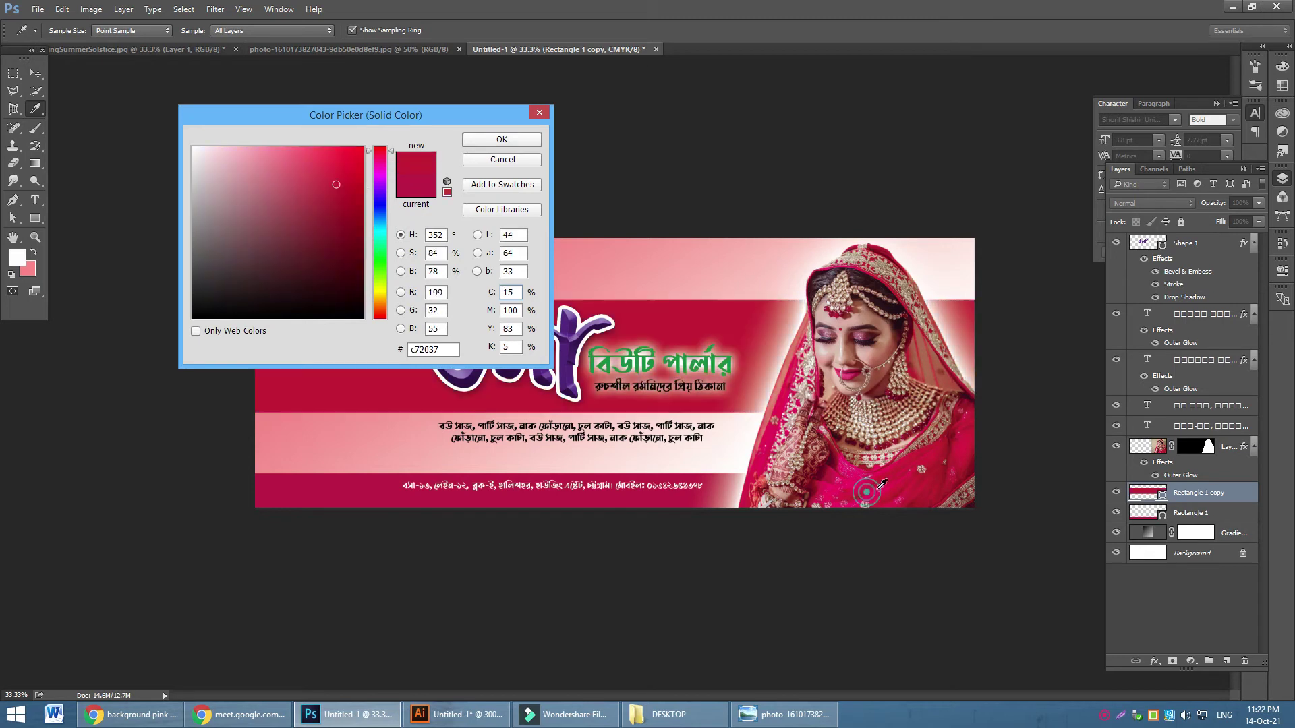
pyautogui.click(858, 372)
pyautogui.click(853, 373)
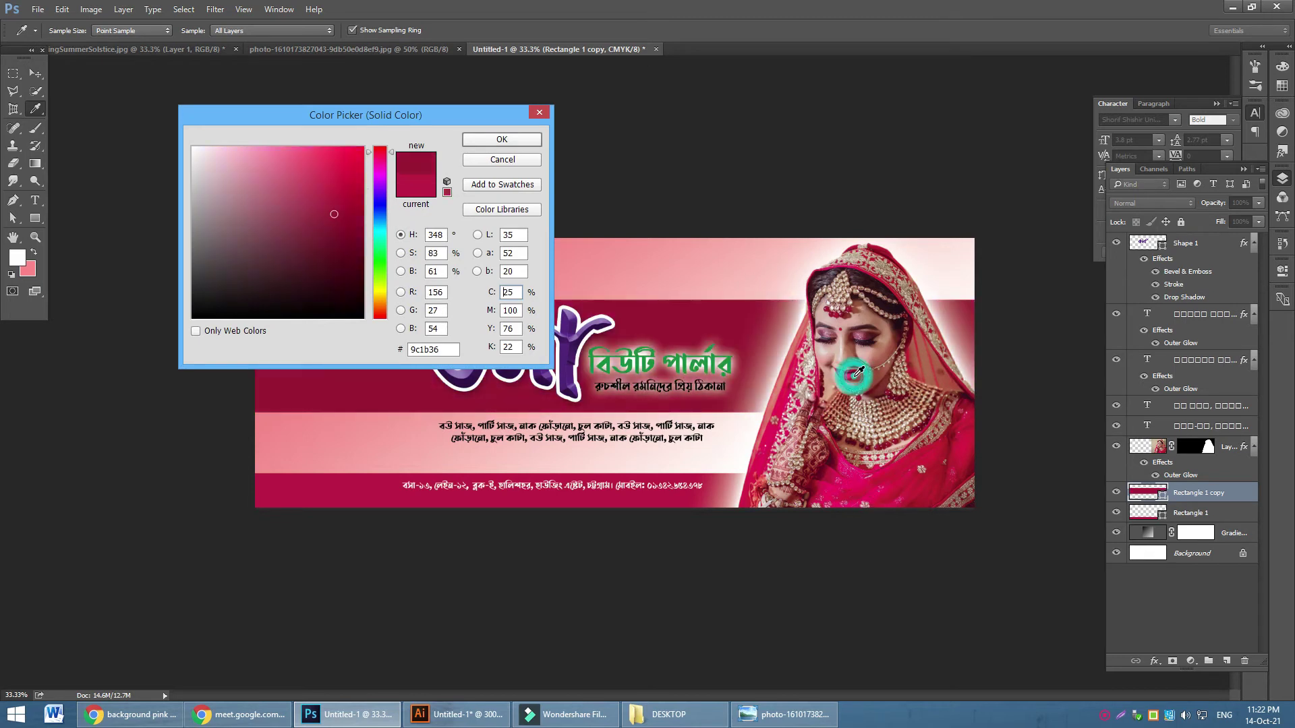
pyautogui.click(852, 310)
pyautogui.click(861, 335)
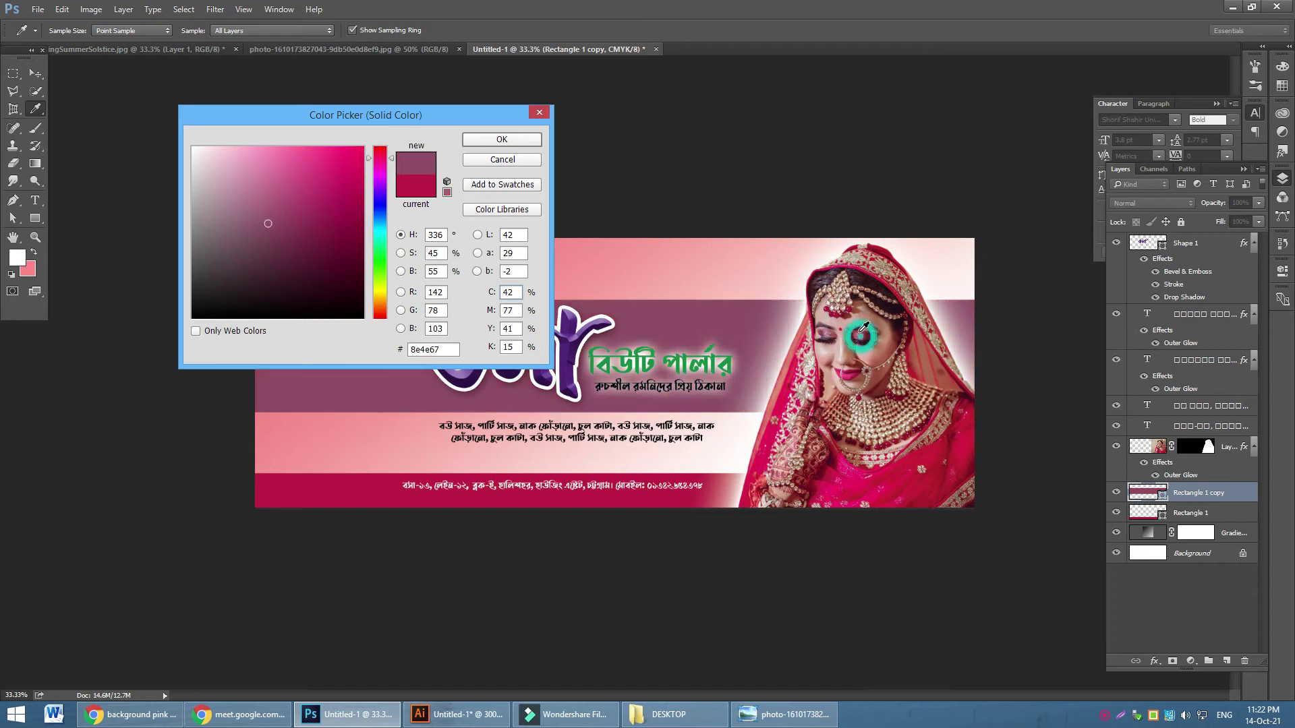
pyautogui.click(575, 343)
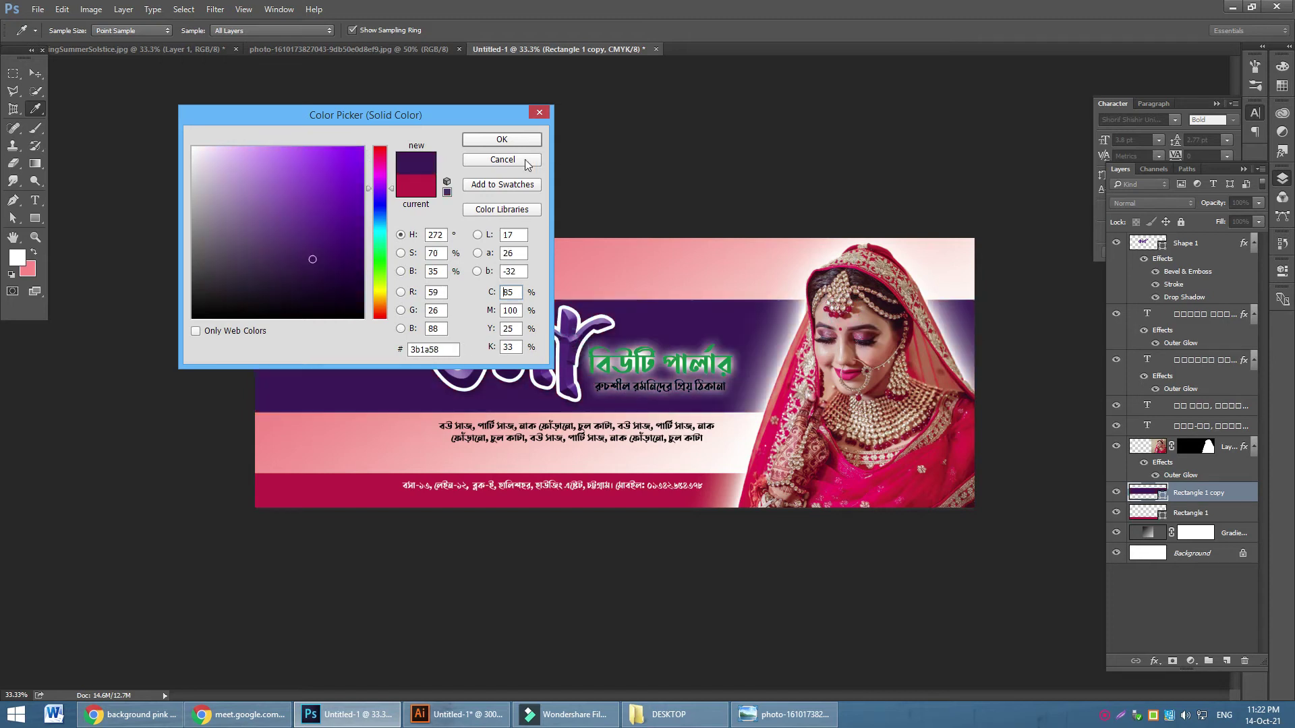
pyautogui.click(504, 139)
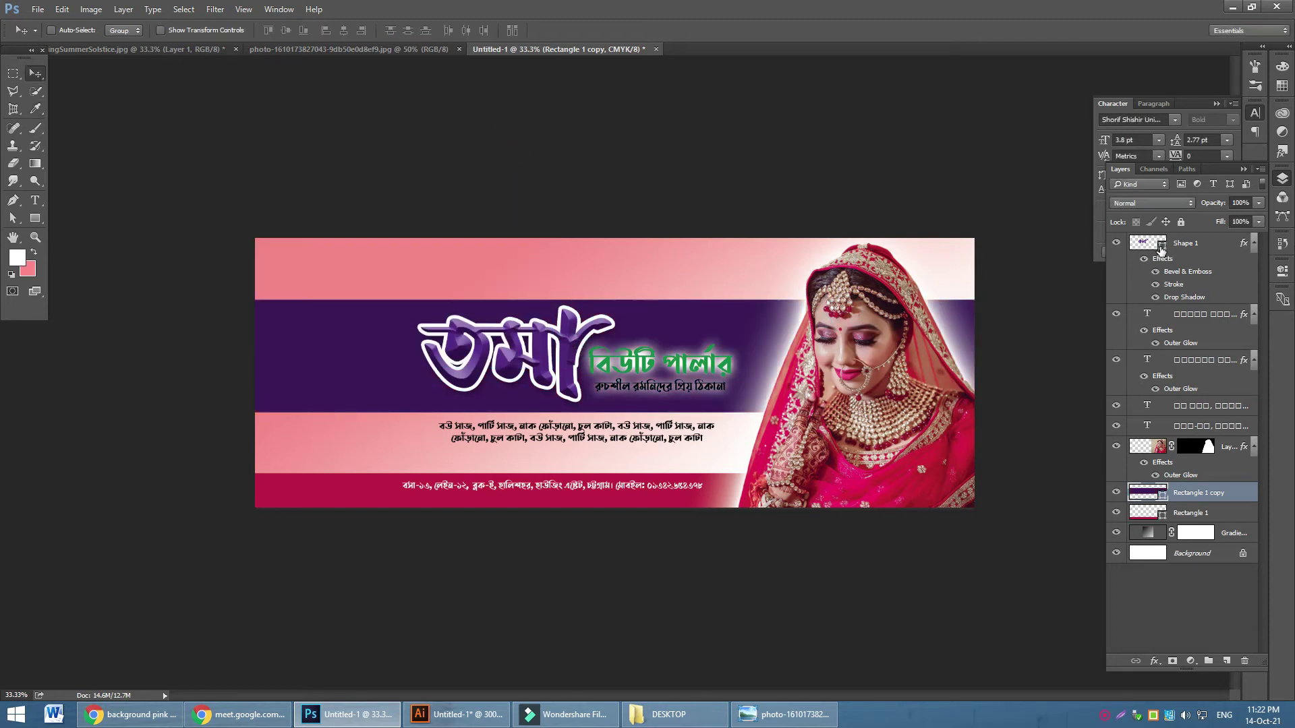
# Make the তমা lettering fill white, then bring Chrome's Google Meet tab forward
pyautogui.doubleClick(1160, 244)
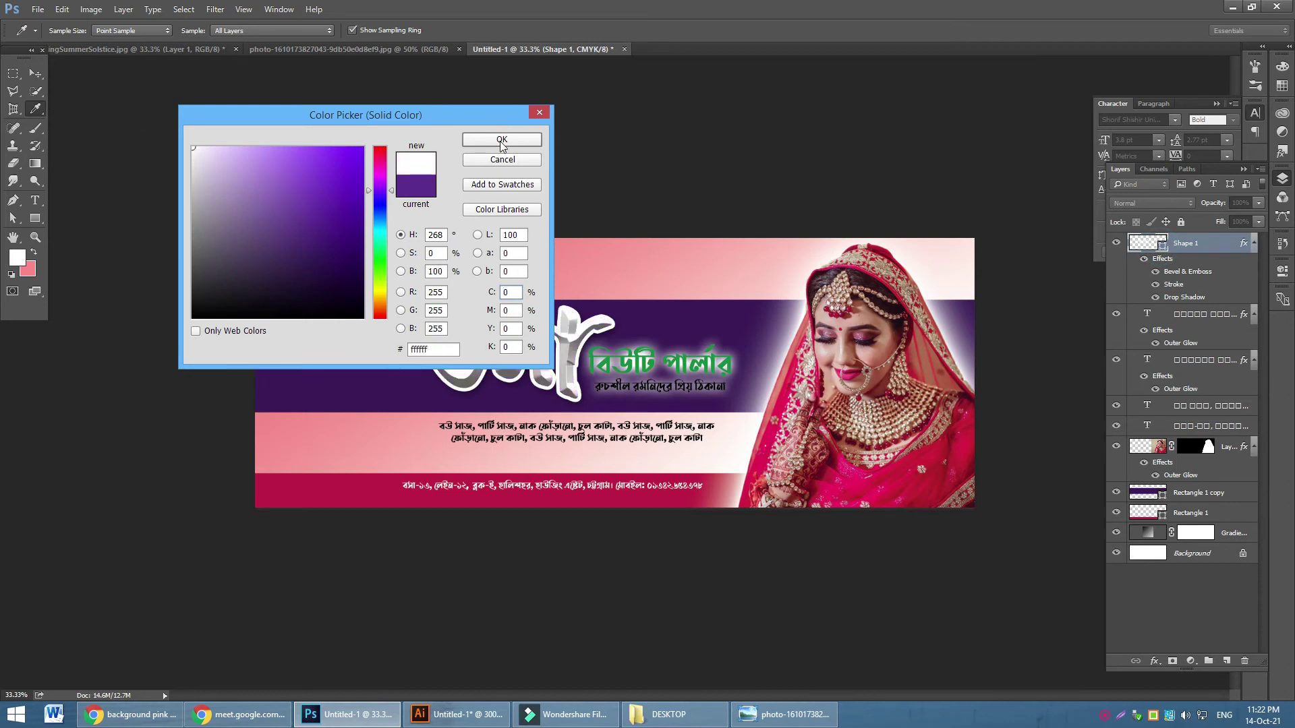
pyautogui.click(502, 140)
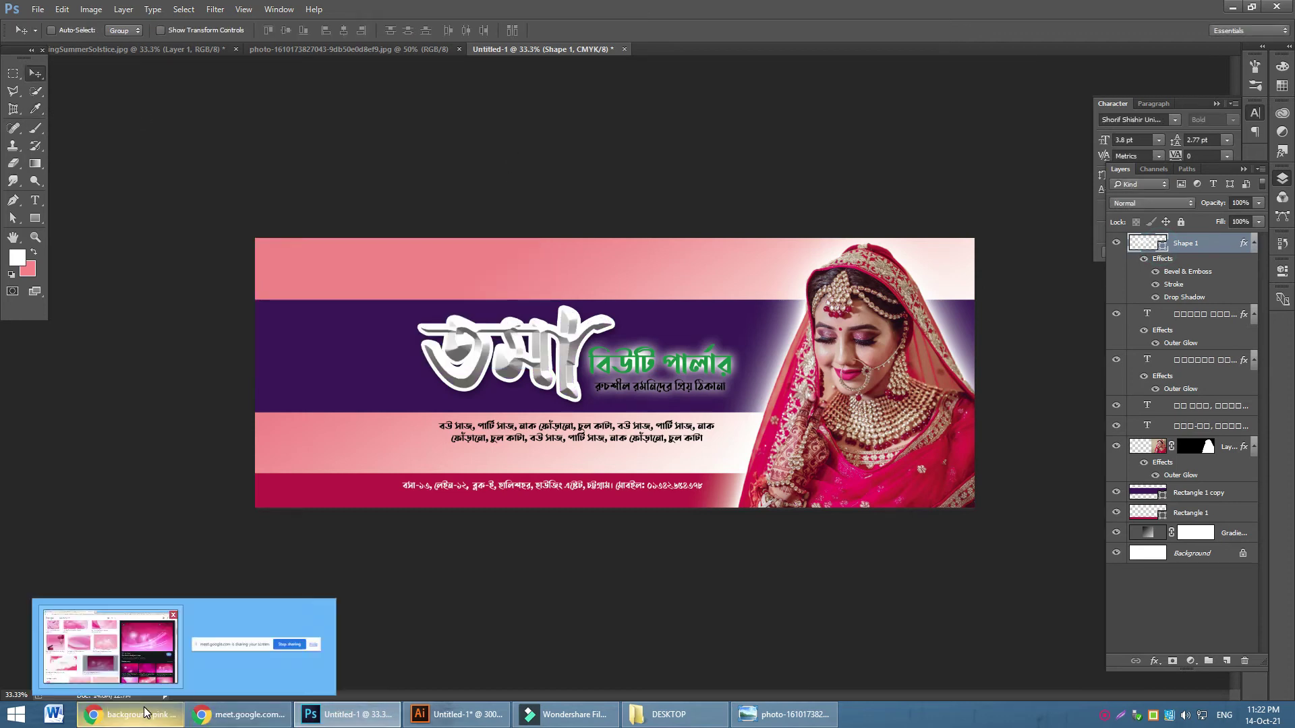
pyautogui.click(147, 713)
pyautogui.click(222, 11)
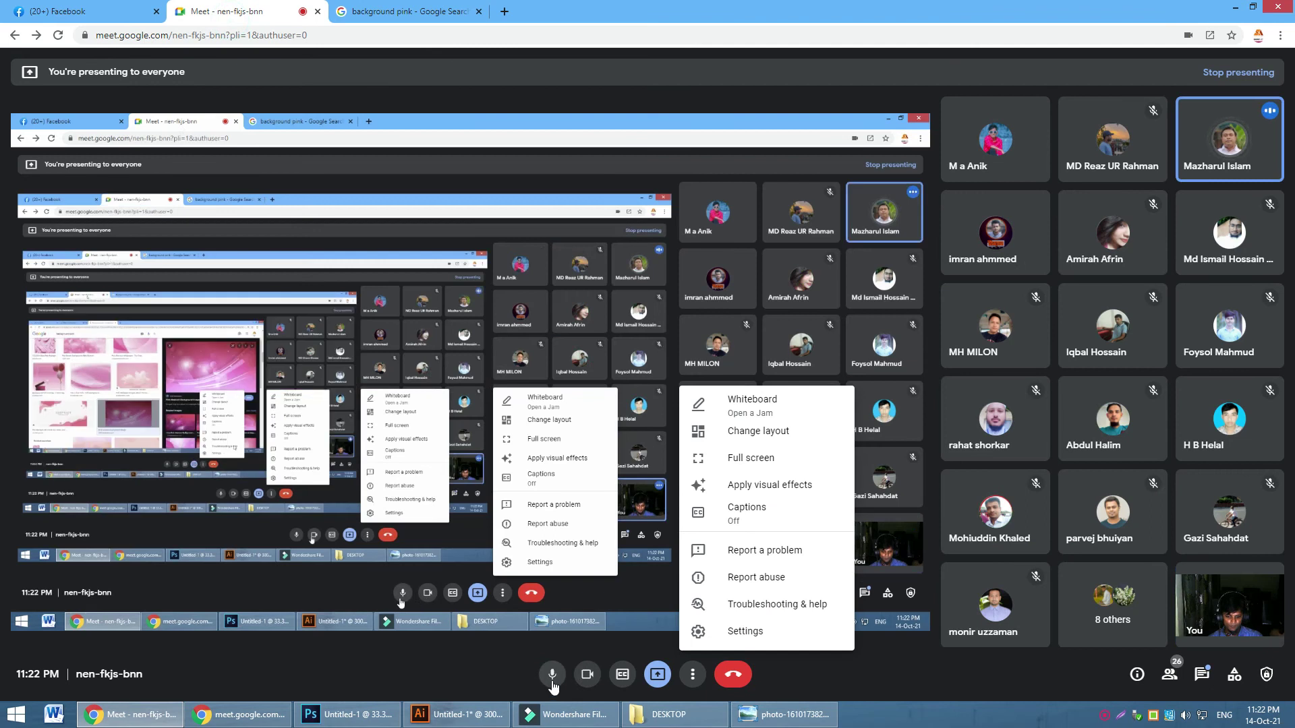
# Turn the Meet microphone and camera off and back on, then return to Photoshop
pyautogui.click(553, 674)
pyautogui.click(587, 674)
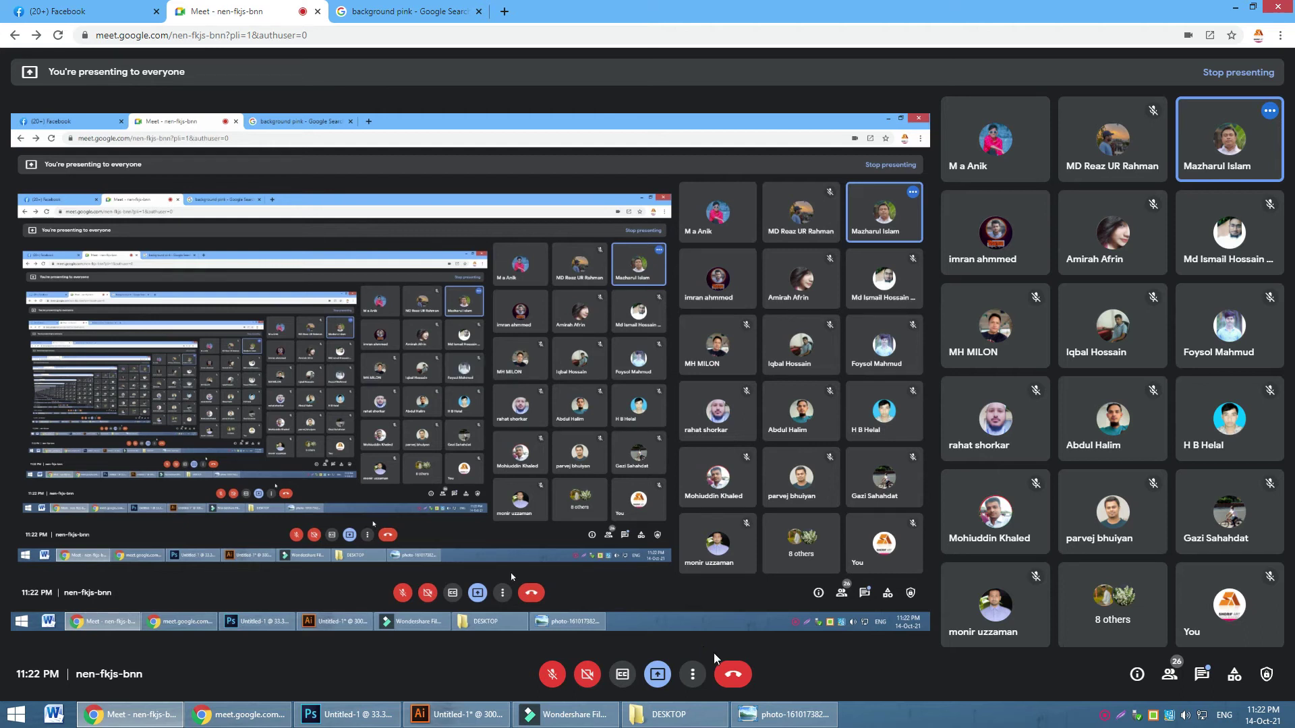
pyautogui.click(553, 674)
pyautogui.click(585, 675)
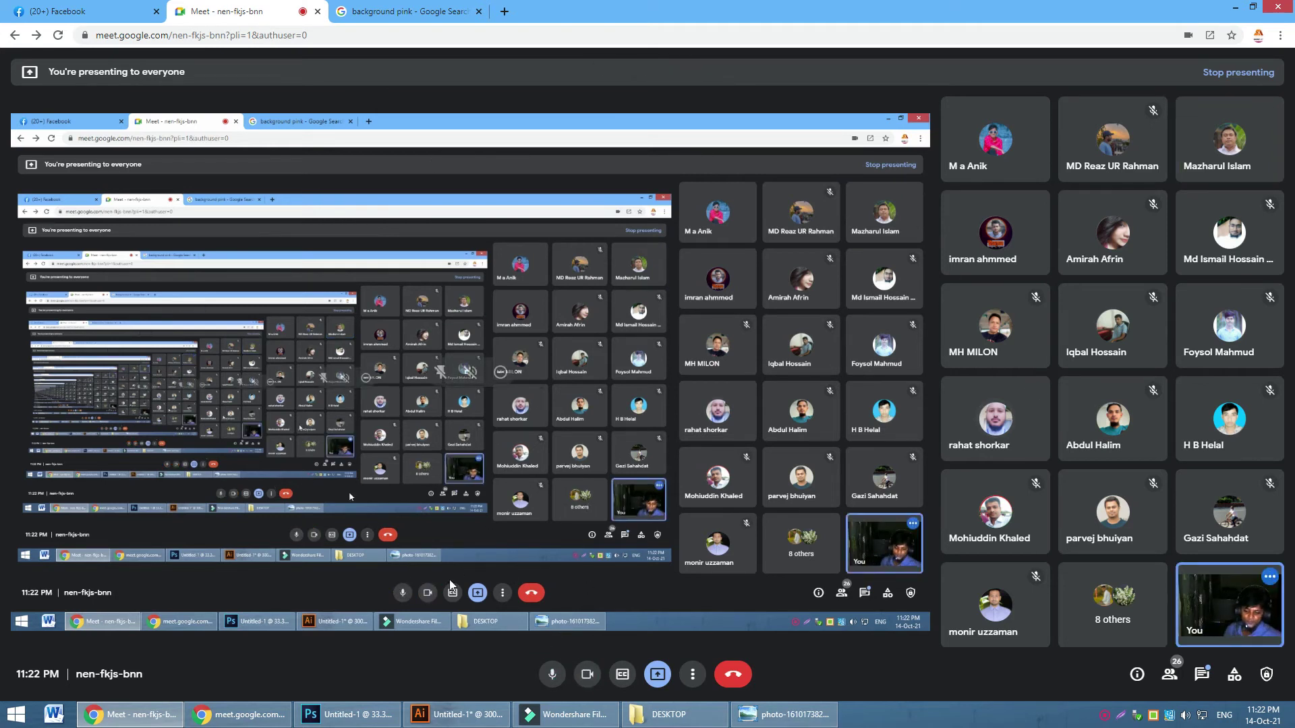
pyautogui.moveTo(351, 716)
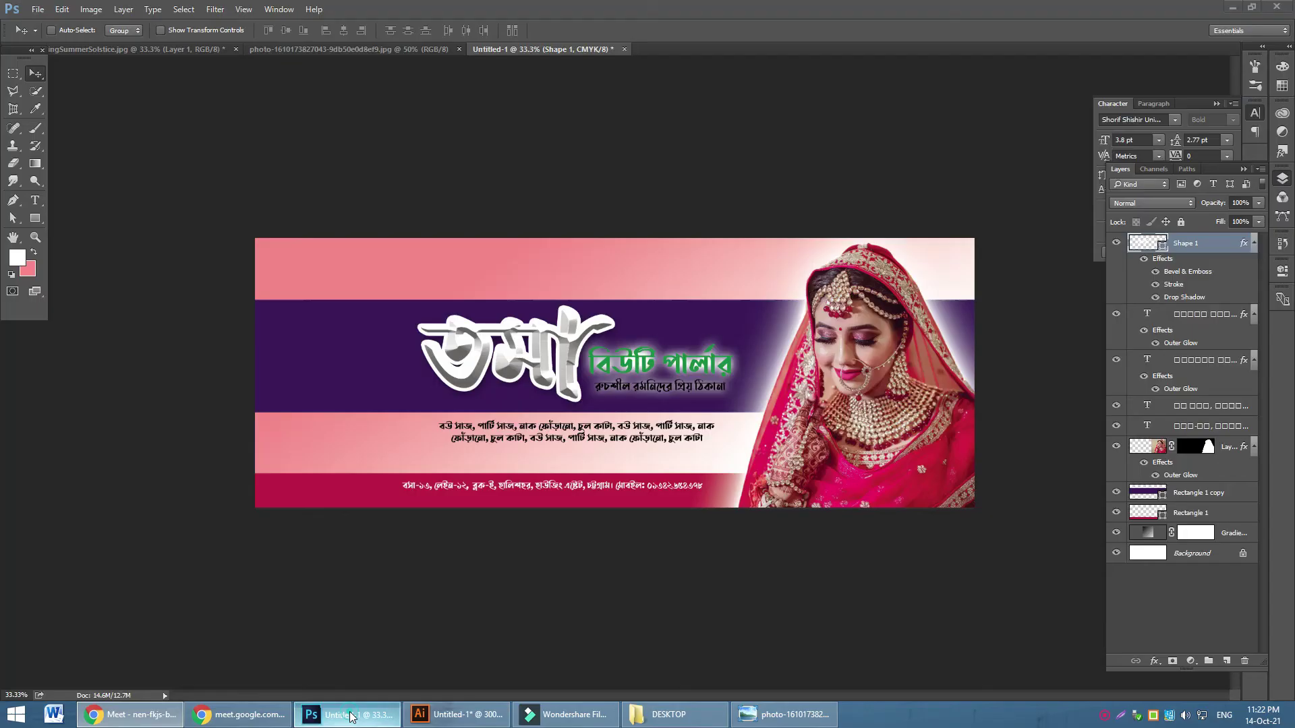
pyautogui.click(350, 716)
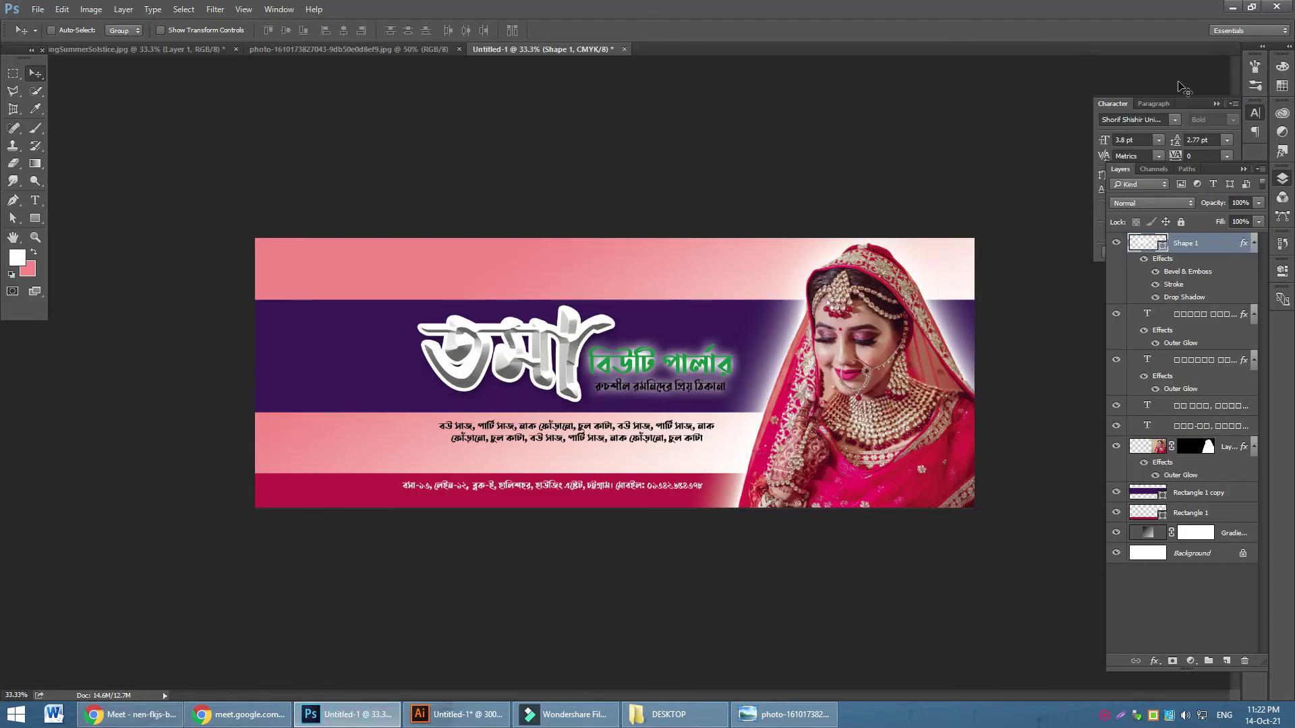
# Change the তমা lettering's Stroke effect colour from near-white to black
pyautogui.doubleClick(1170, 292)
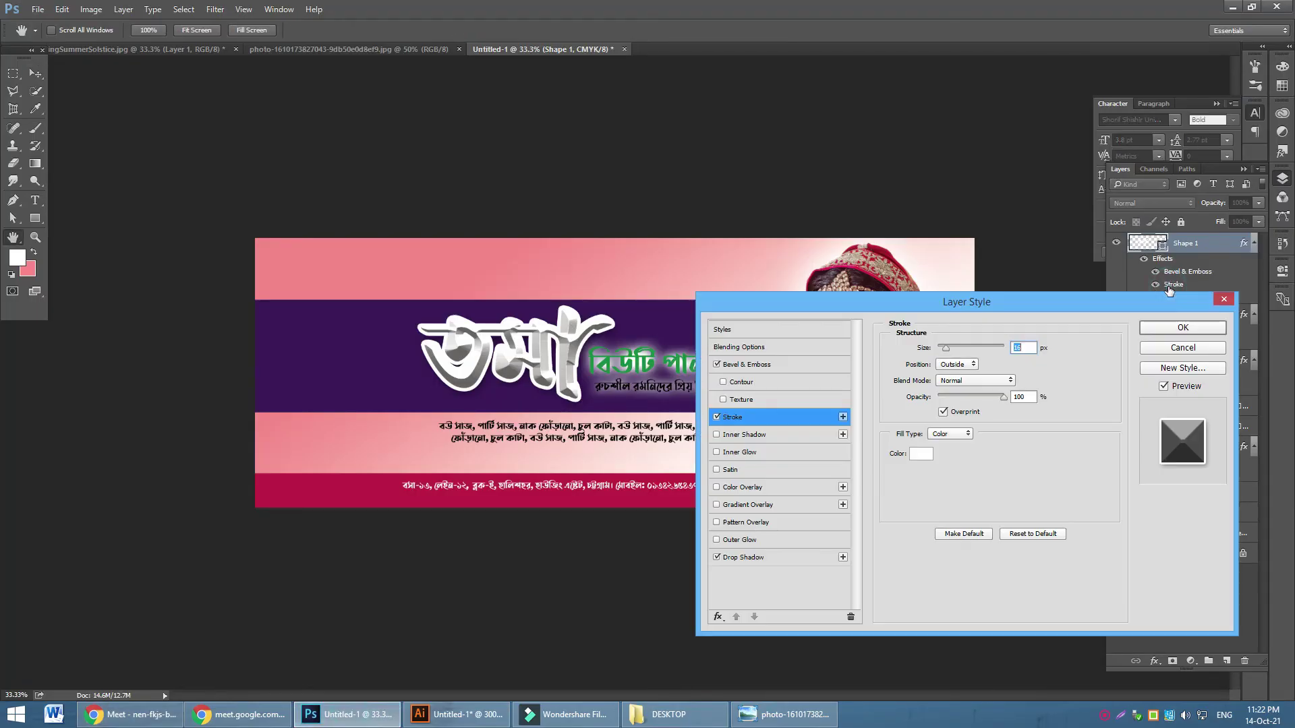
pyautogui.click(921, 454)
pyautogui.click(301, 278)
pyautogui.click(516, 137)
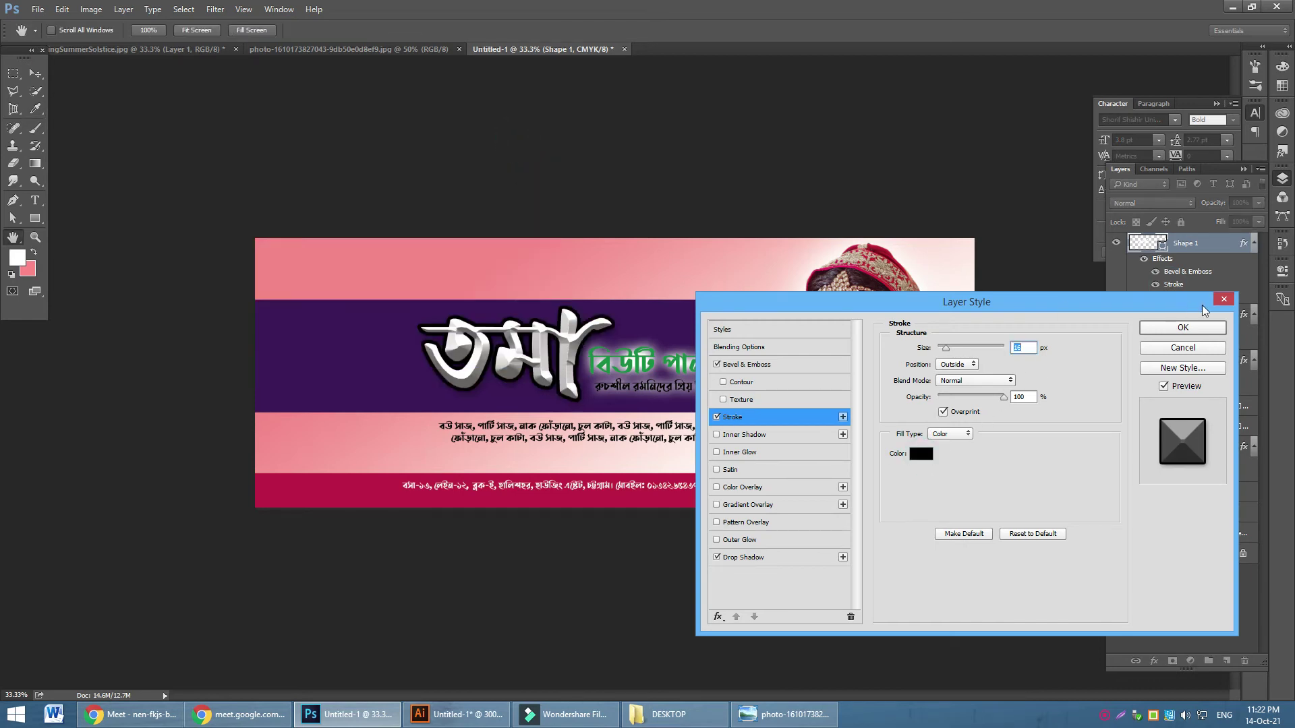
pyautogui.click(1183, 328)
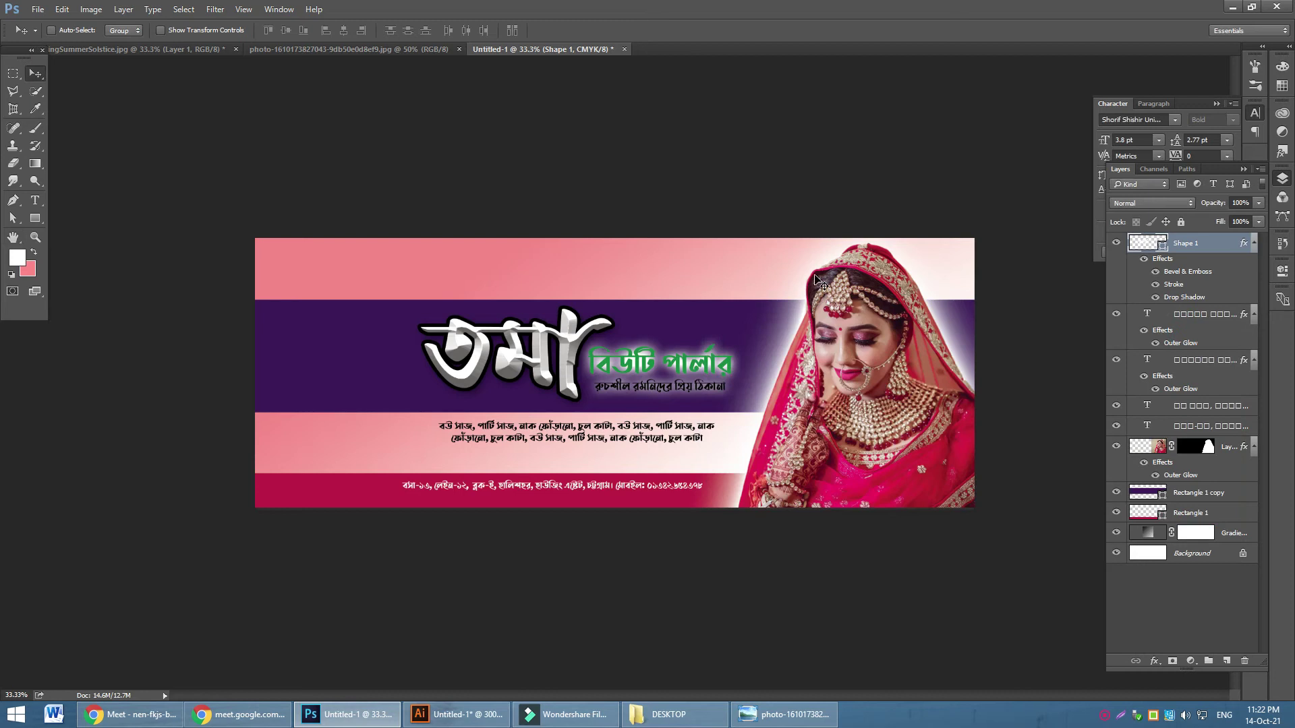
pyautogui.hotkey('ctrl', '+')
pyautogui.hotkey('ctrl', '+')
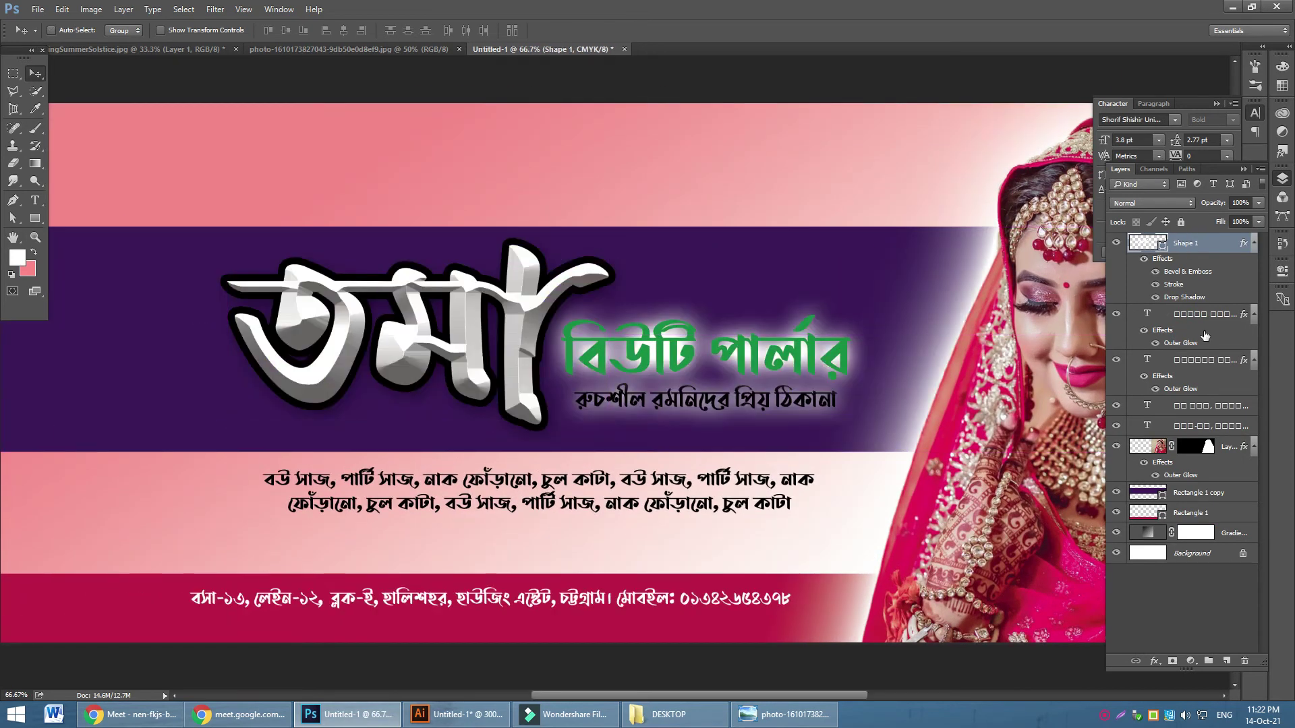
# Clear the glow layer style from বিউটি পার্লার and make its text white
pyautogui.click(1116, 314)
pyautogui.click(1117, 314)
pyautogui.rightClick(1185, 315)
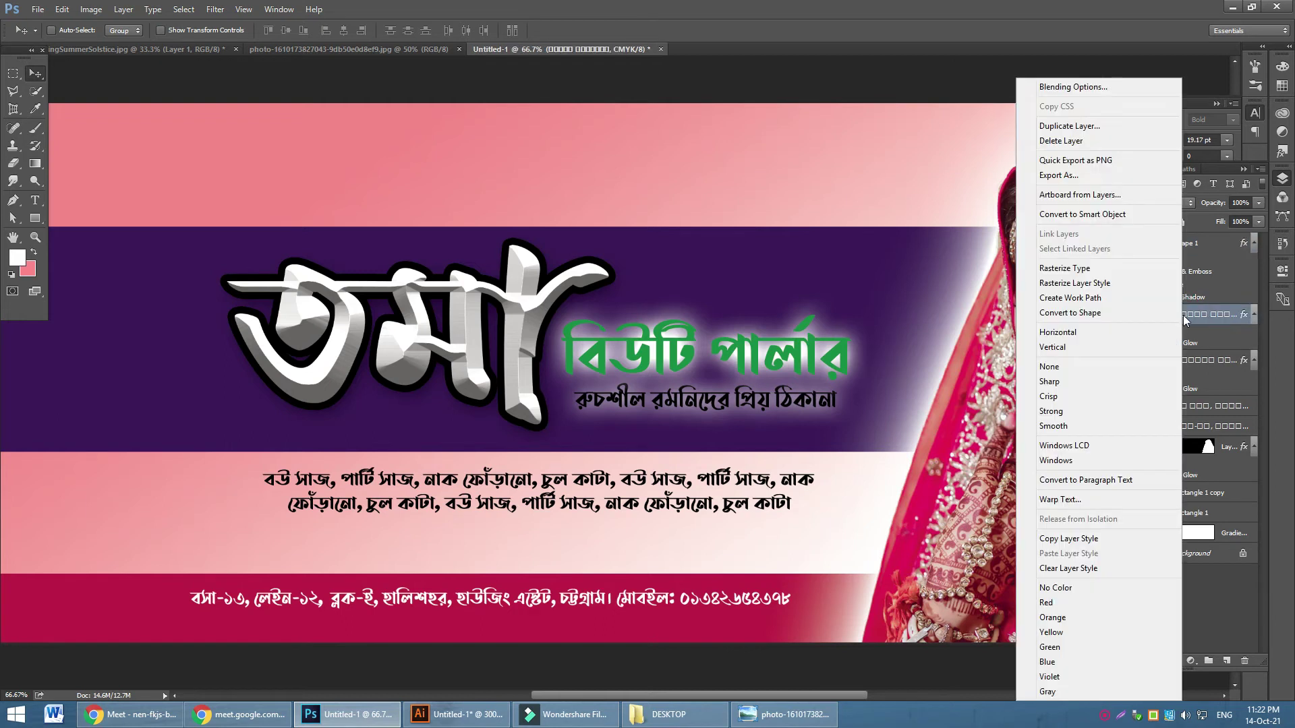
pyautogui.click(1068, 568)
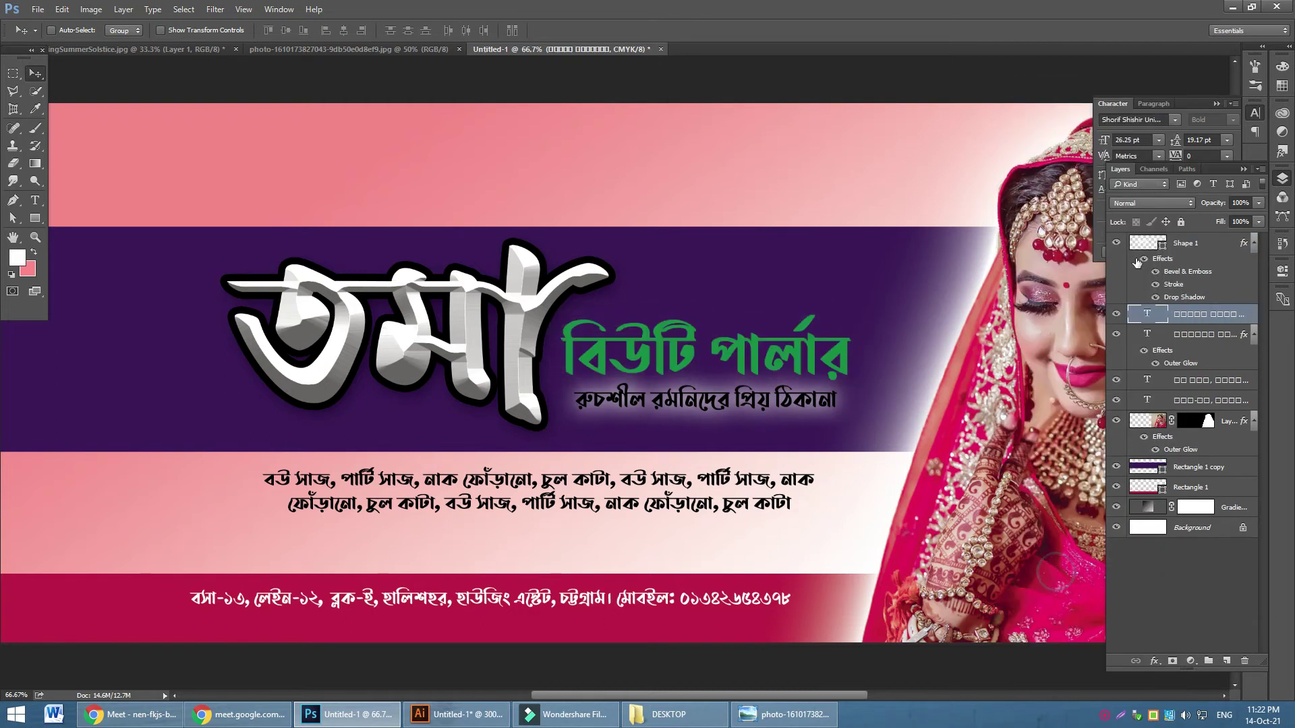
pyautogui.doubleClick(1149, 316)
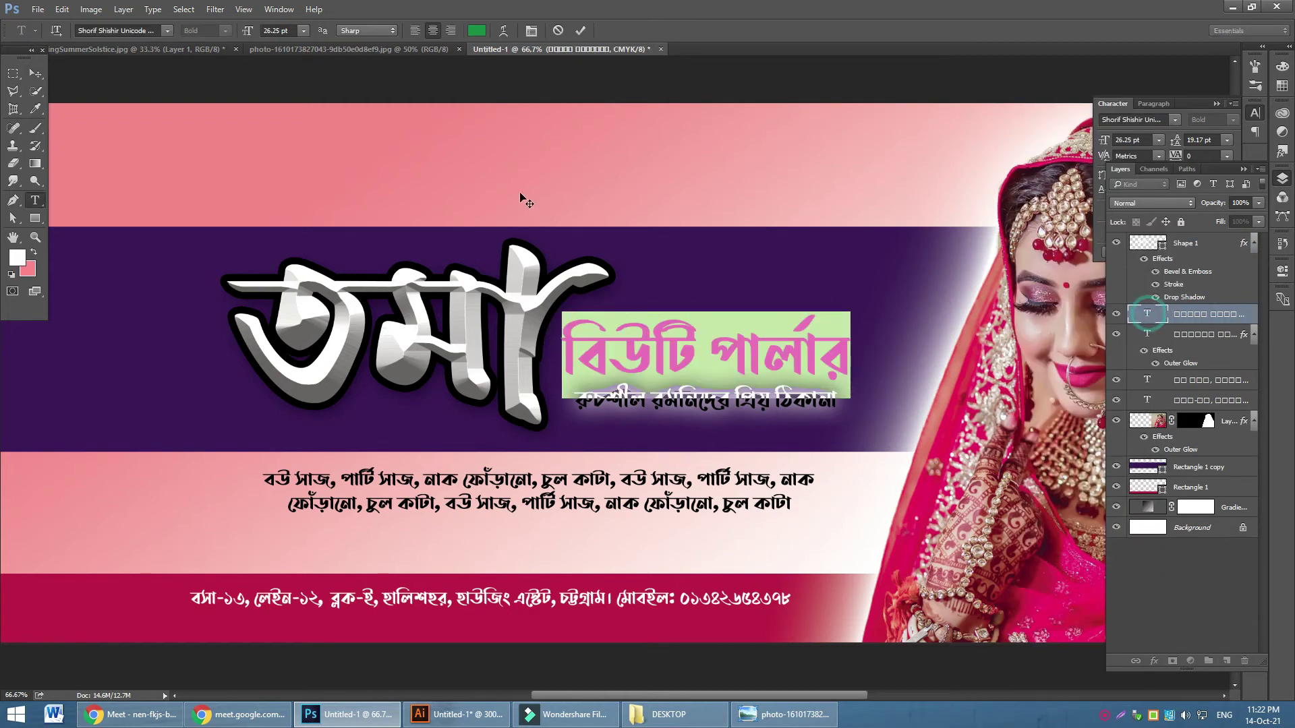
pyautogui.click(476, 30)
pyautogui.moveTo(293, 241); pyautogui.dragTo(192, 147)
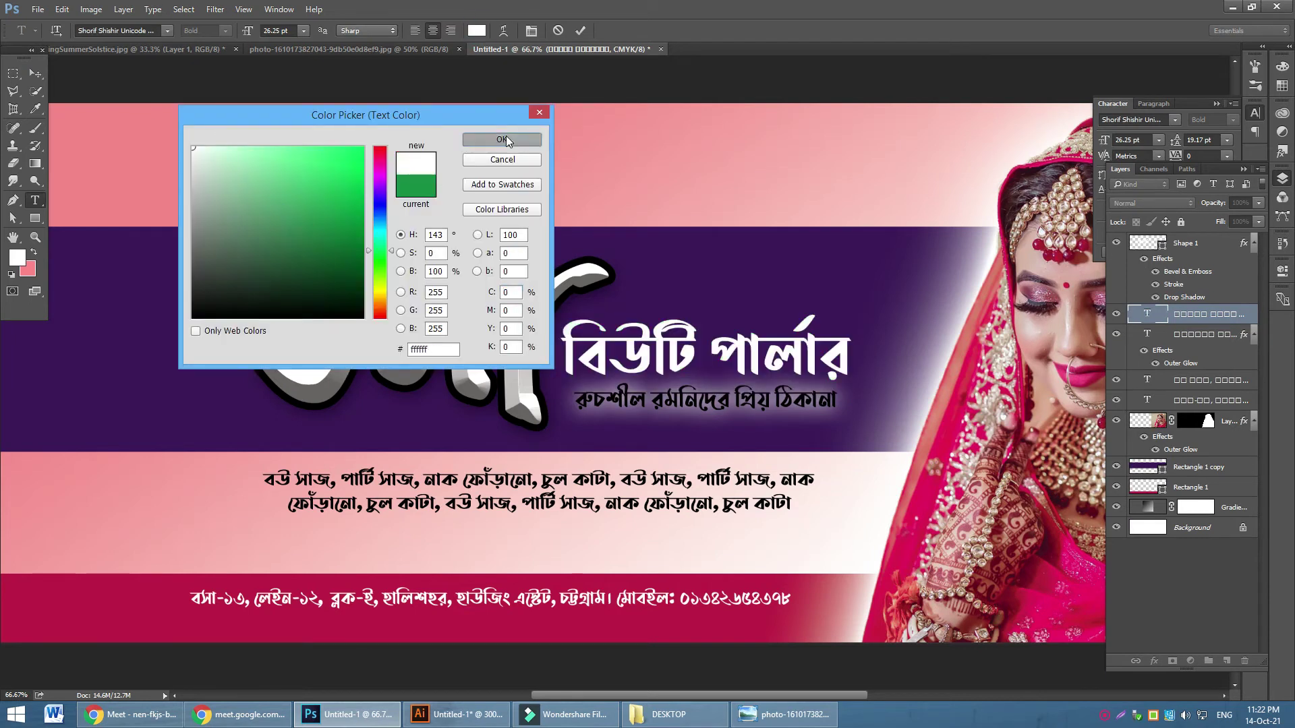
pyautogui.click(502, 139)
pyautogui.click(1188, 381)
pyautogui.press('v')
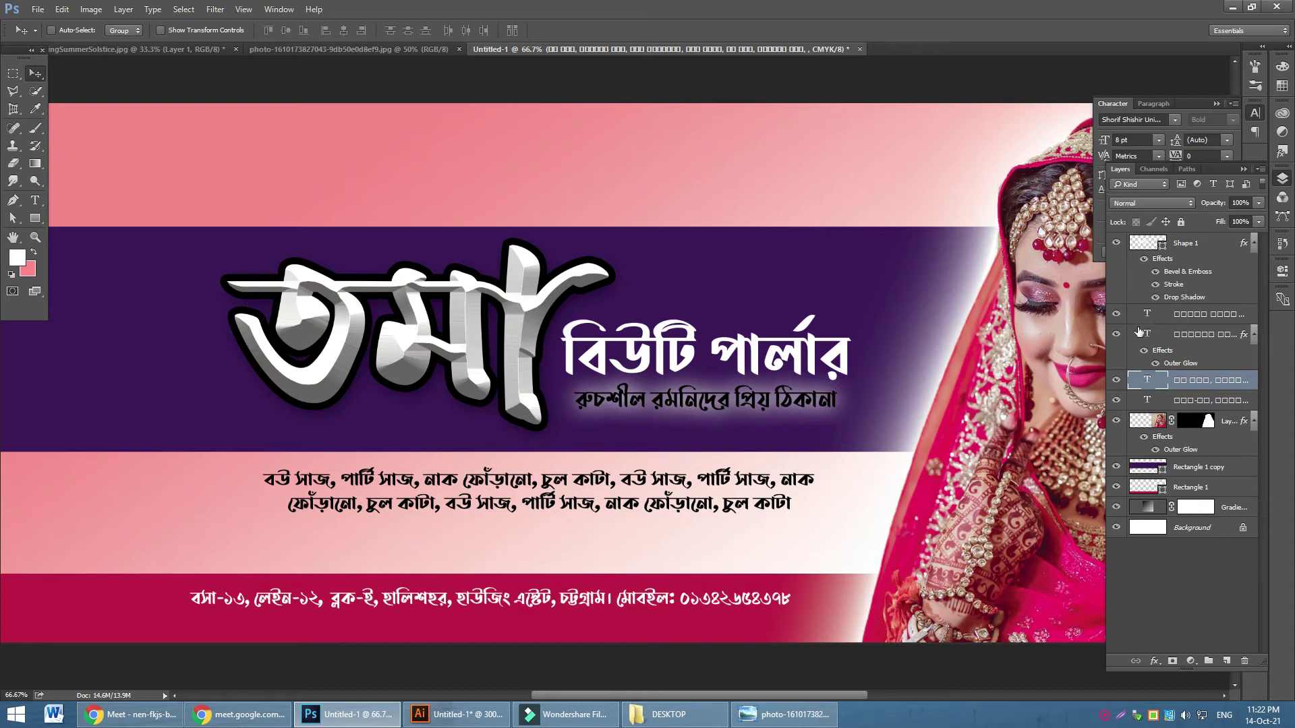
# Clear the tagline's glow style and colour it lip pink #ee4c85 sampled from the photo
pyautogui.click(1114, 335)
pyautogui.click(1115, 335)
pyautogui.click(1177, 334)
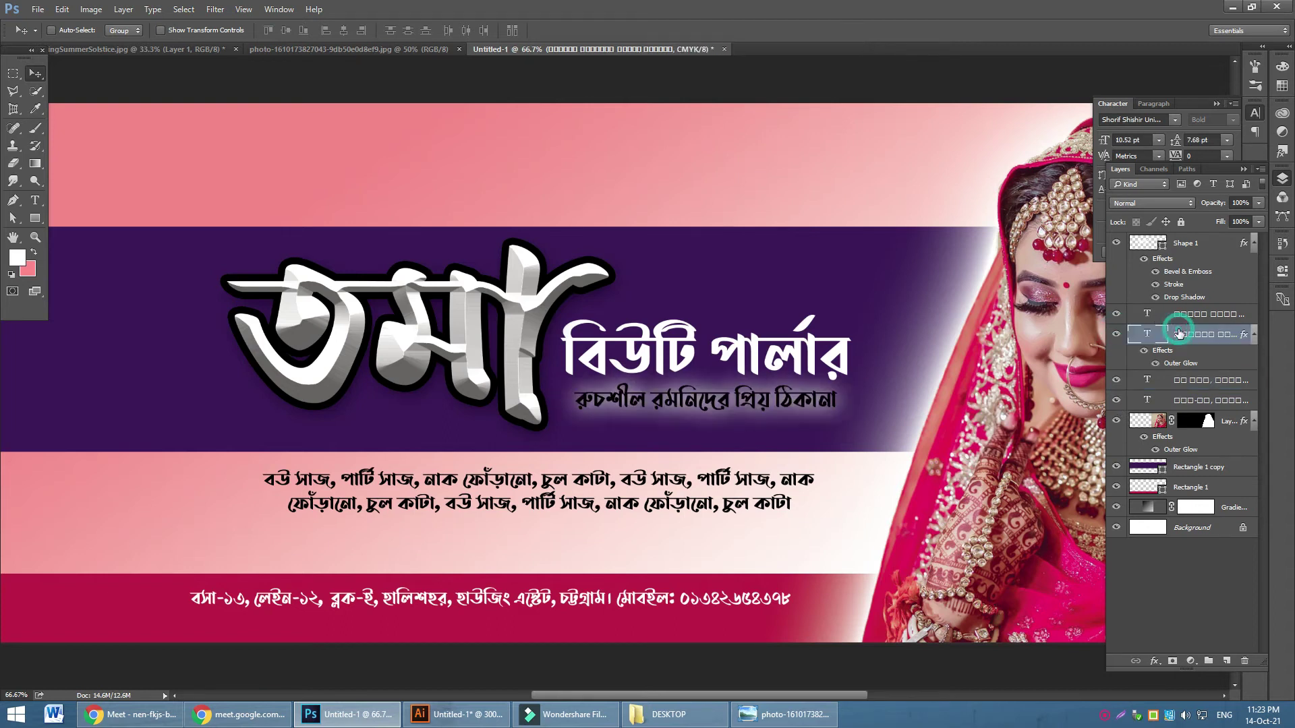
pyautogui.rightClick(1169, 339)
pyautogui.click(1064, 568)
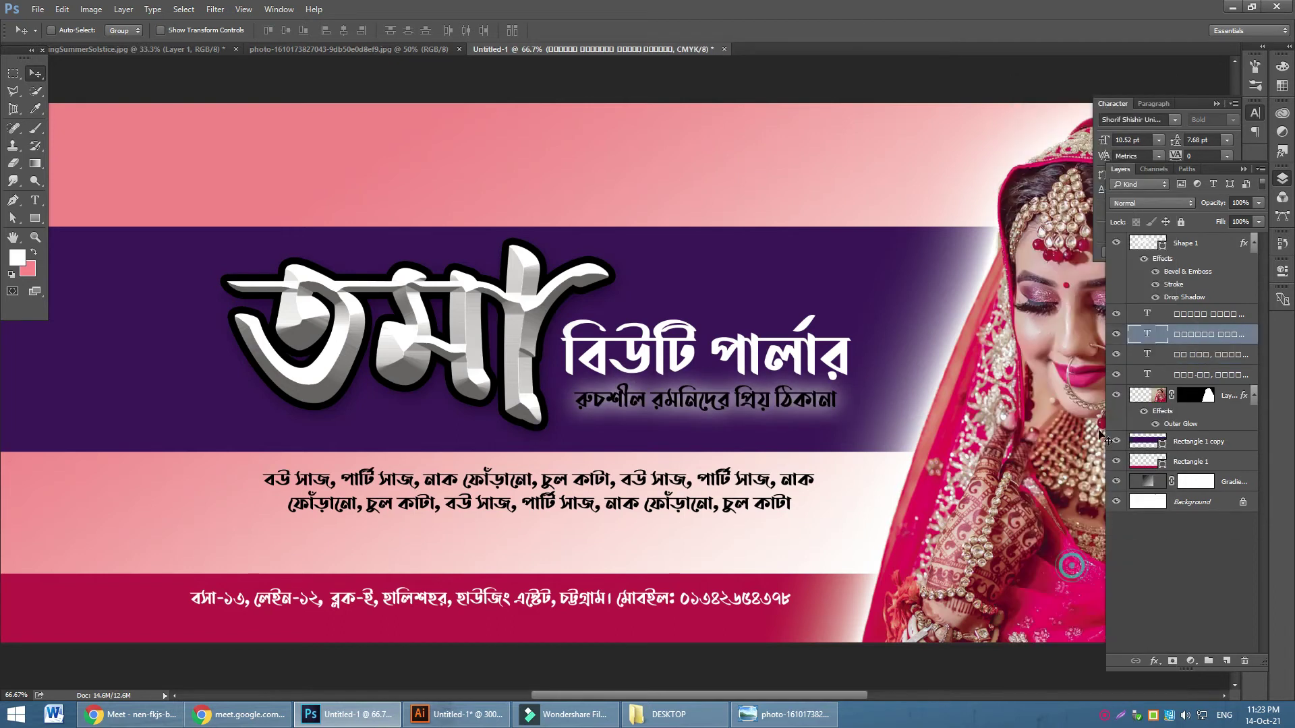
pyautogui.doubleClick(1149, 335)
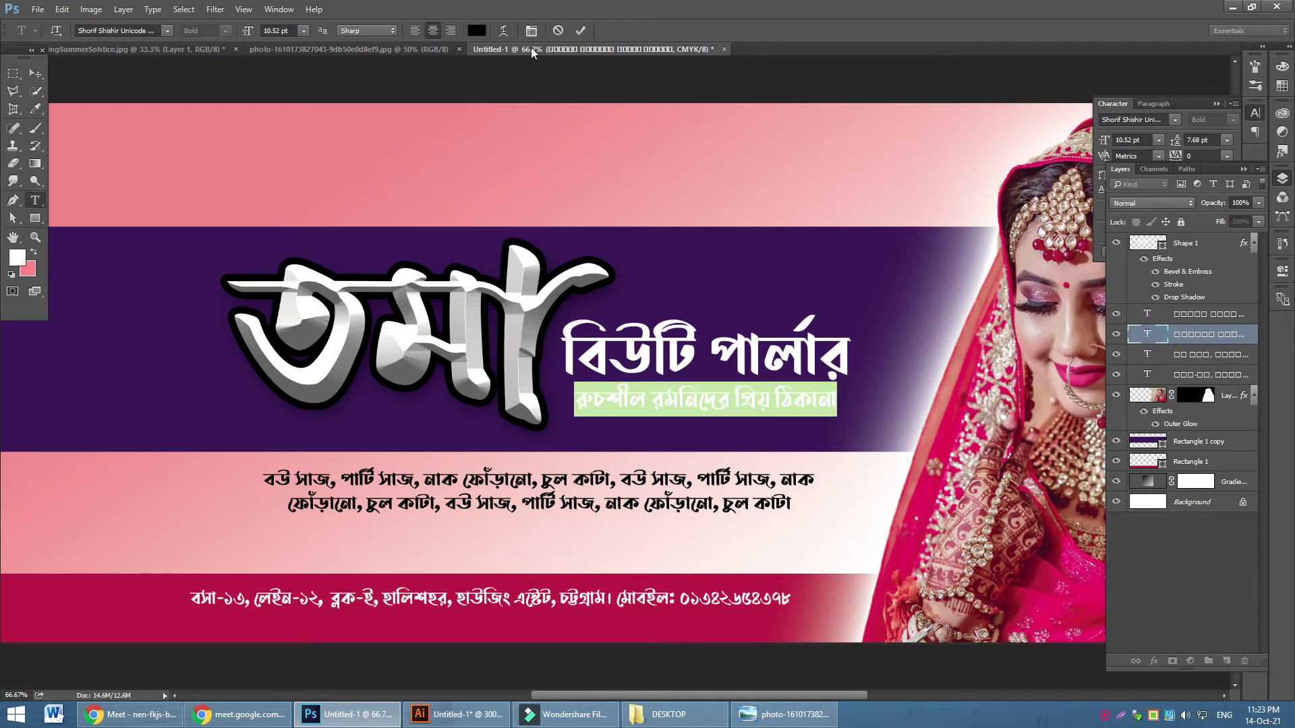
pyautogui.click(477, 31)
pyautogui.click(1077, 372)
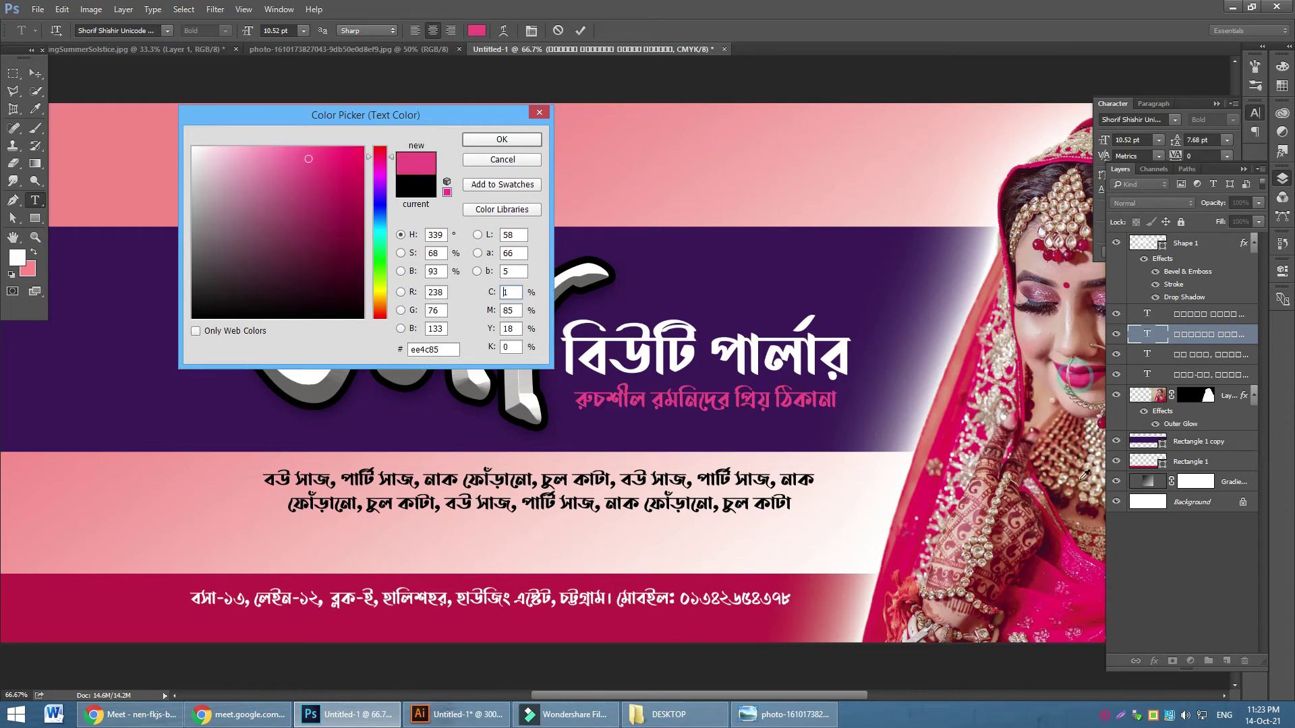
pyautogui.click(502, 139)
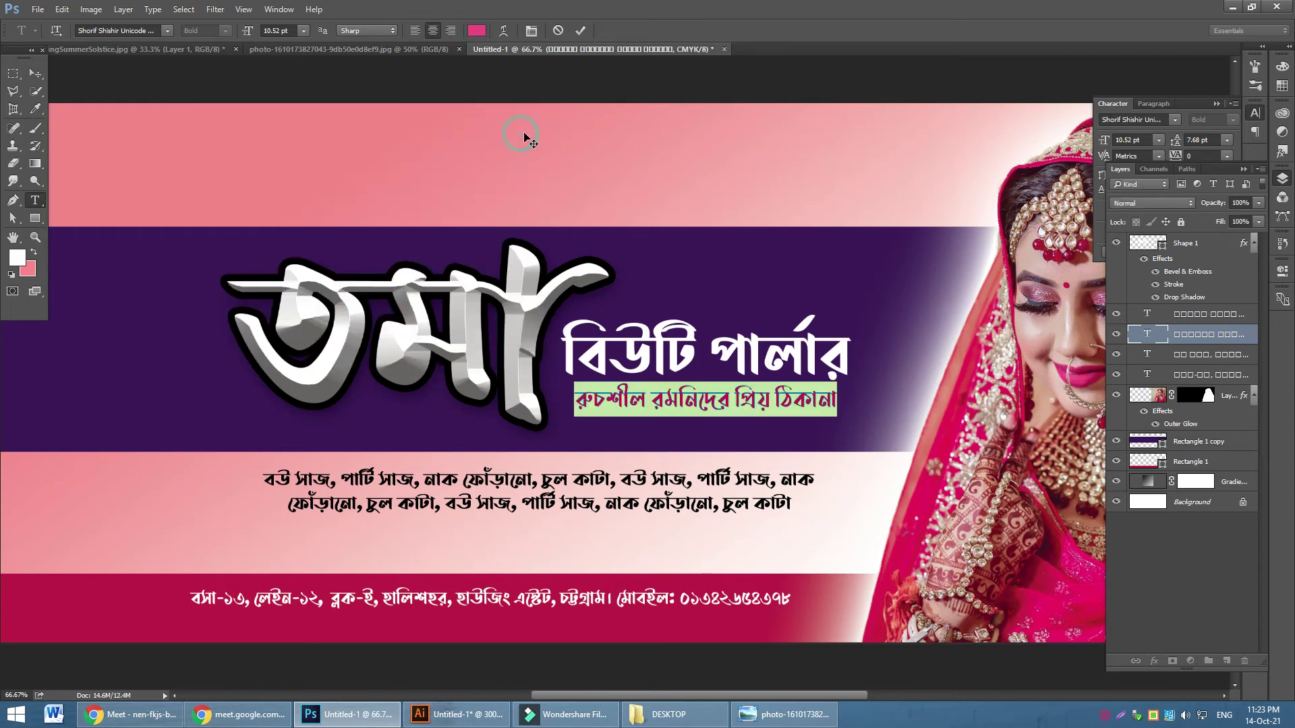
pyautogui.scroll(-1, 678, 280)
pyautogui.click(36, 75)
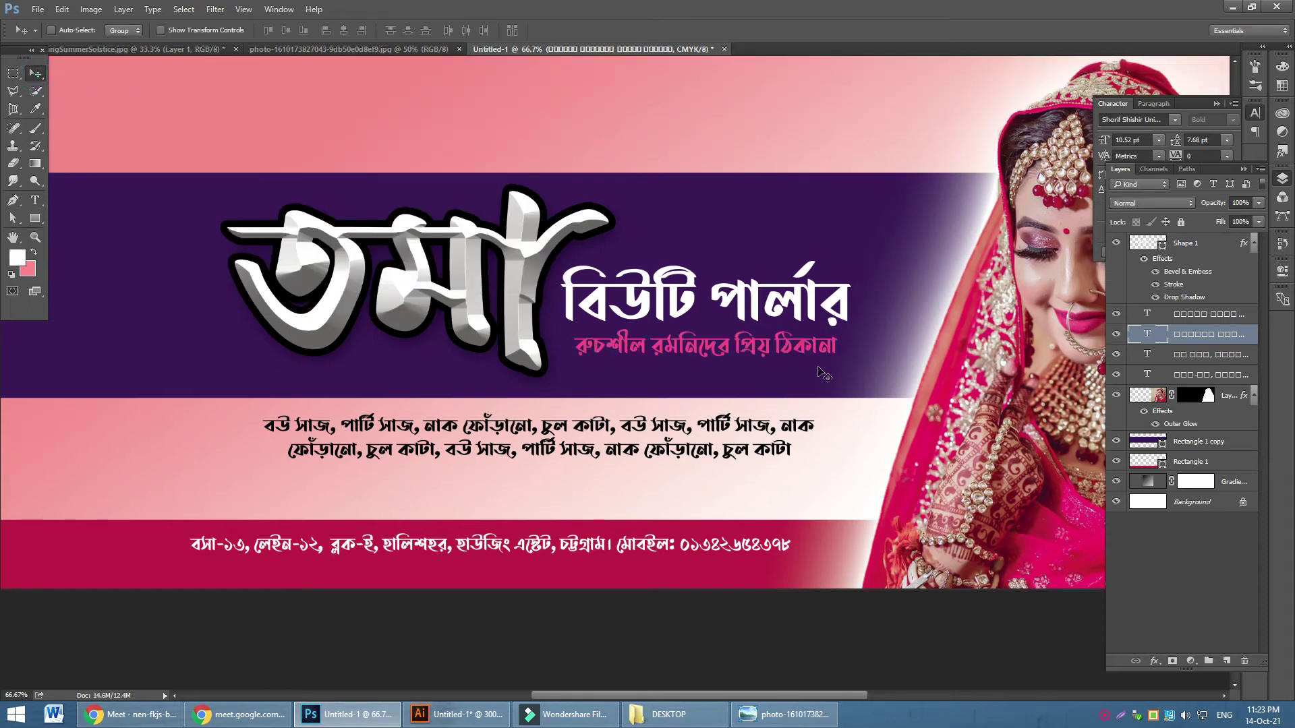
# Drag the Rectangle 1 copy band's top edge up to the canvas top, about 155% height
pyautogui.hotkey('ctrl', '-')
pyautogui.hotkey('ctrl', '-')
pyautogui.hotkey('ctrl', '-')
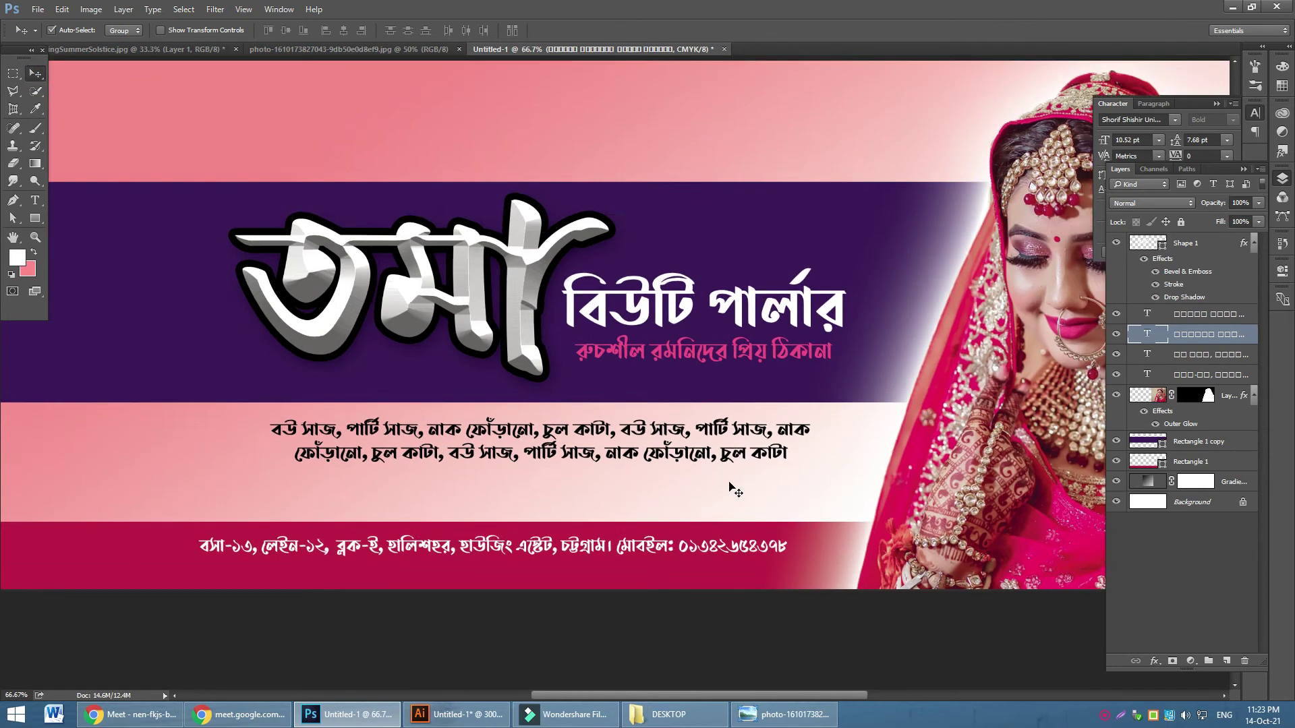
pyautogui.hotkey('ctrl', '+')
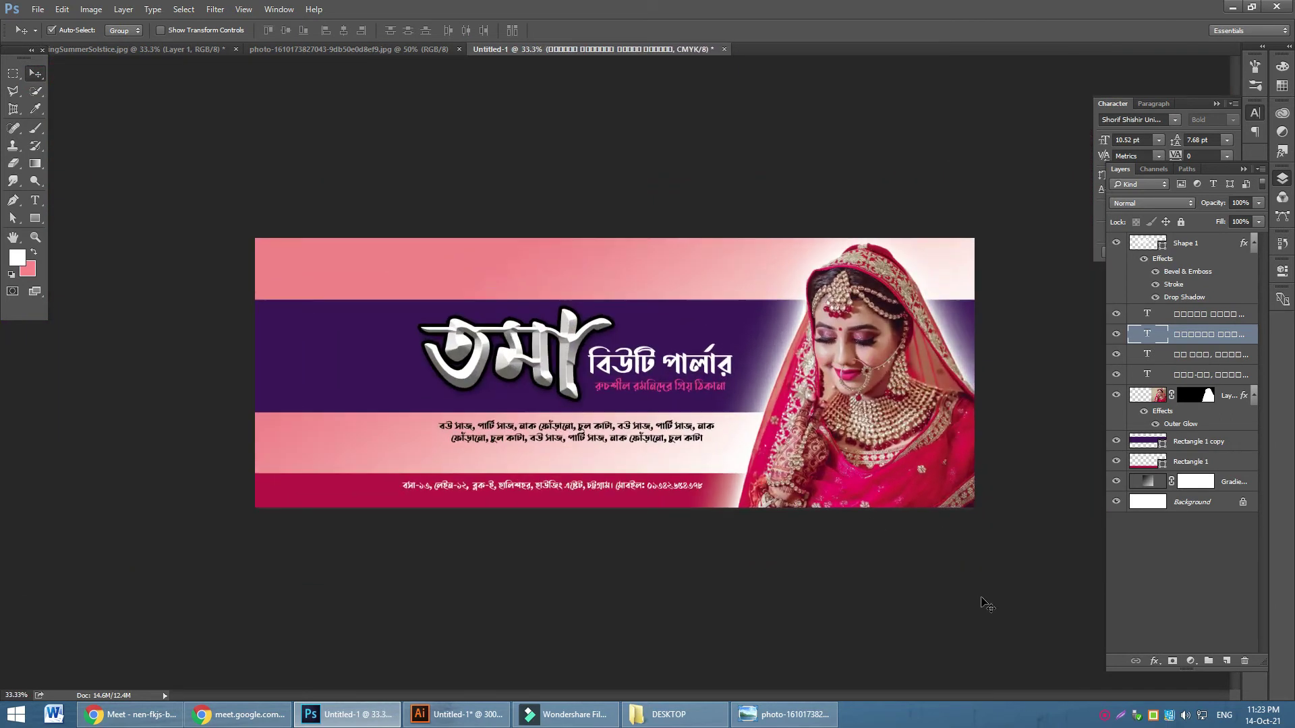
pyautogui.hotkey('ctrl', '+')
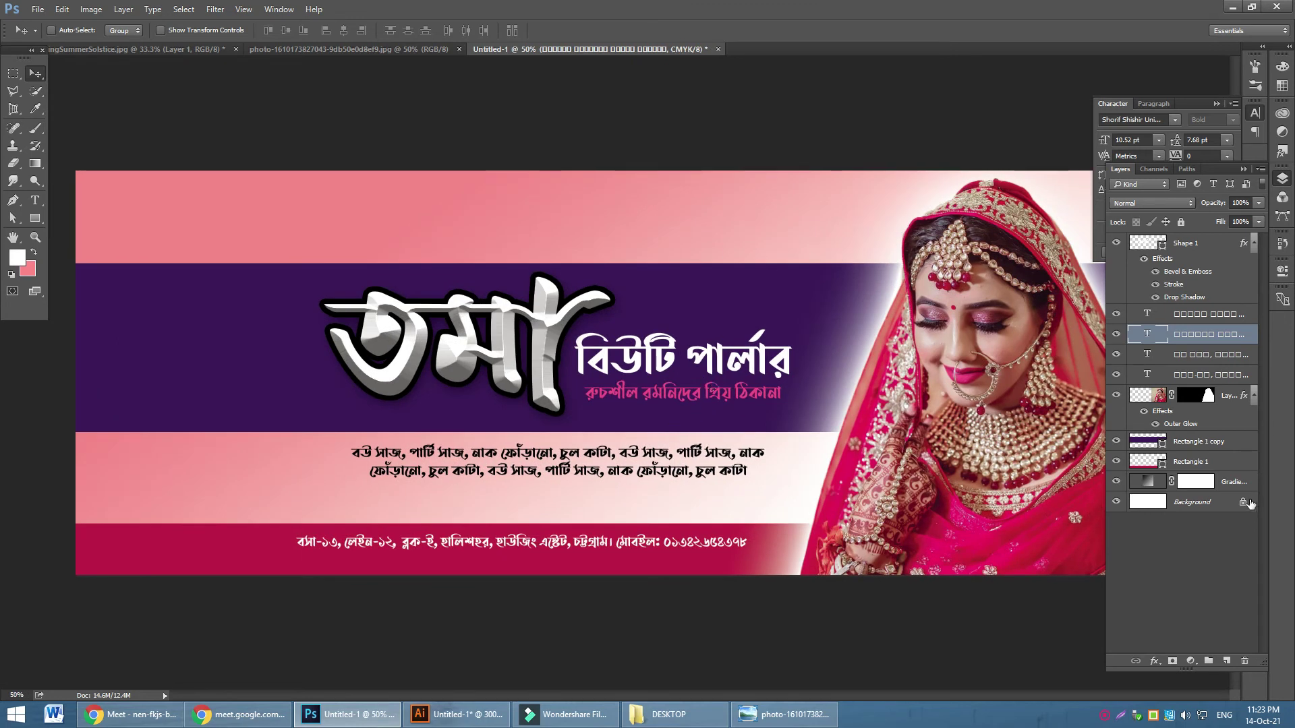
pyautogui.click(1203, 448)
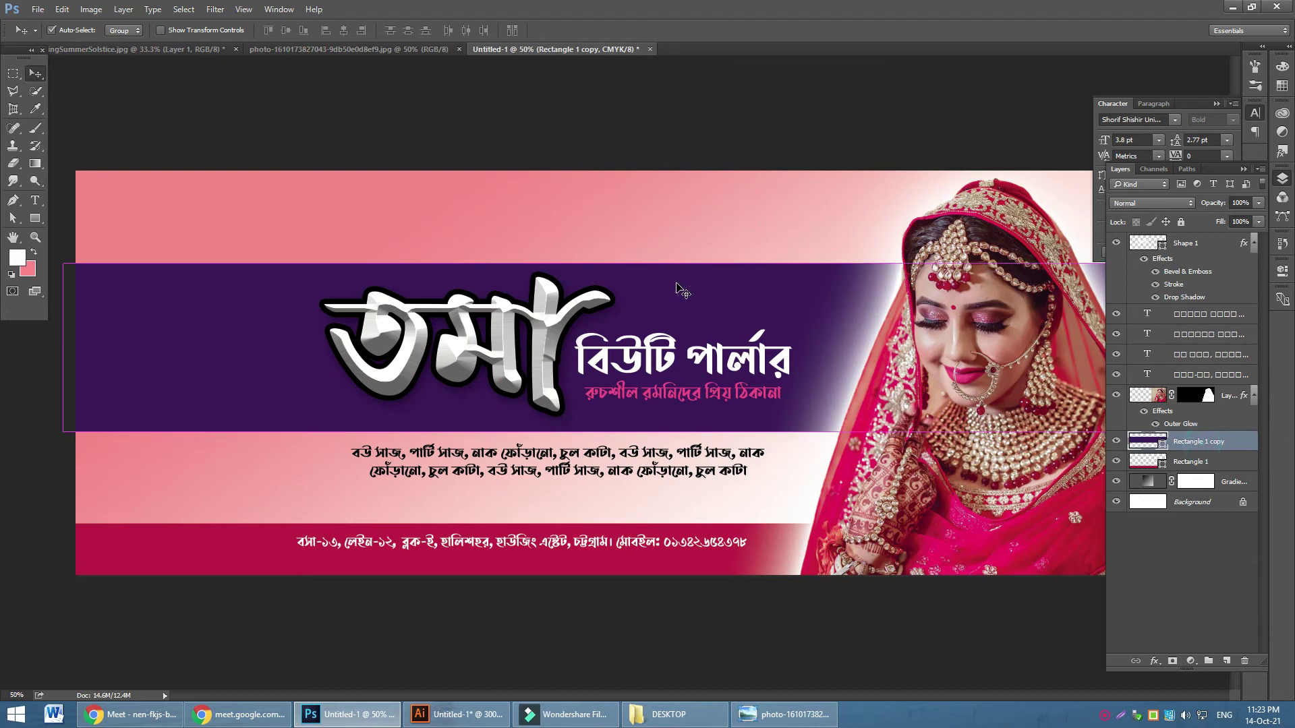
pyautogui.hotkey('ctrl', 't')
pyautogui.moveTo(611, 266); pyautogui.dragTo(624, 170)
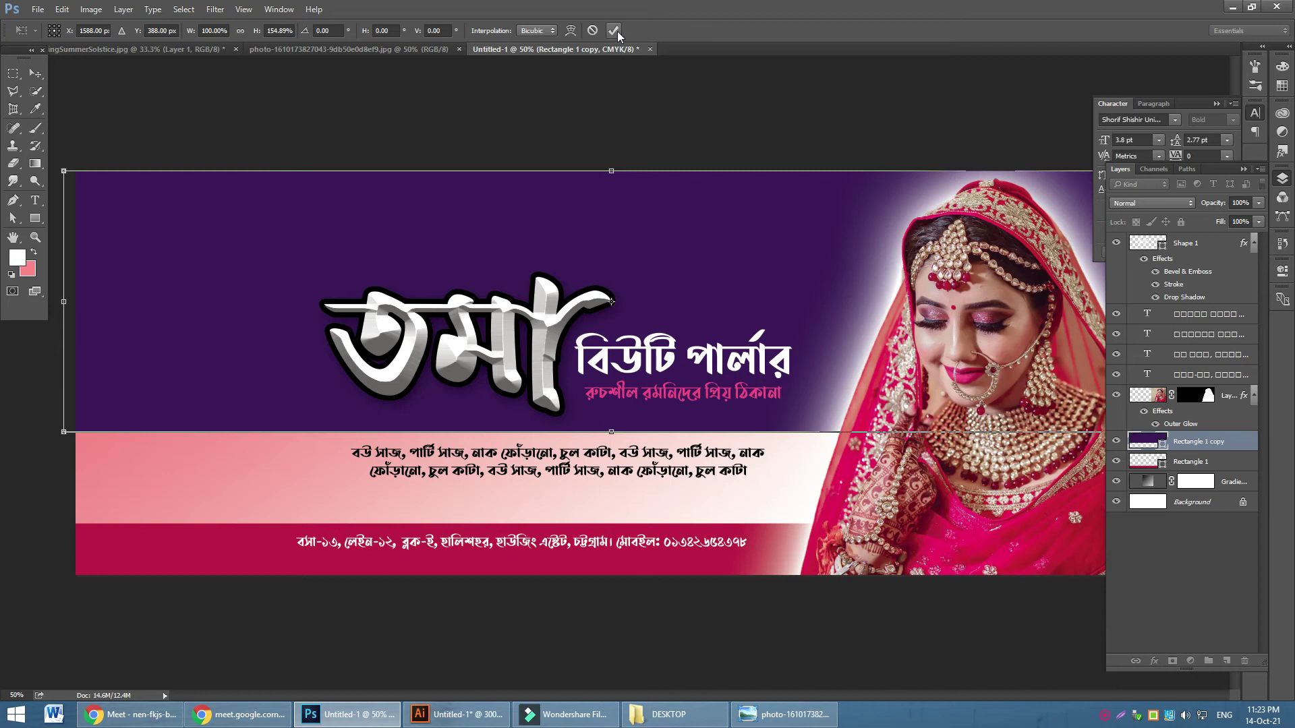
# Apply the purple band resize, then move the two-line services text down-left and enlarge it
pyautogui.click(613, 30)
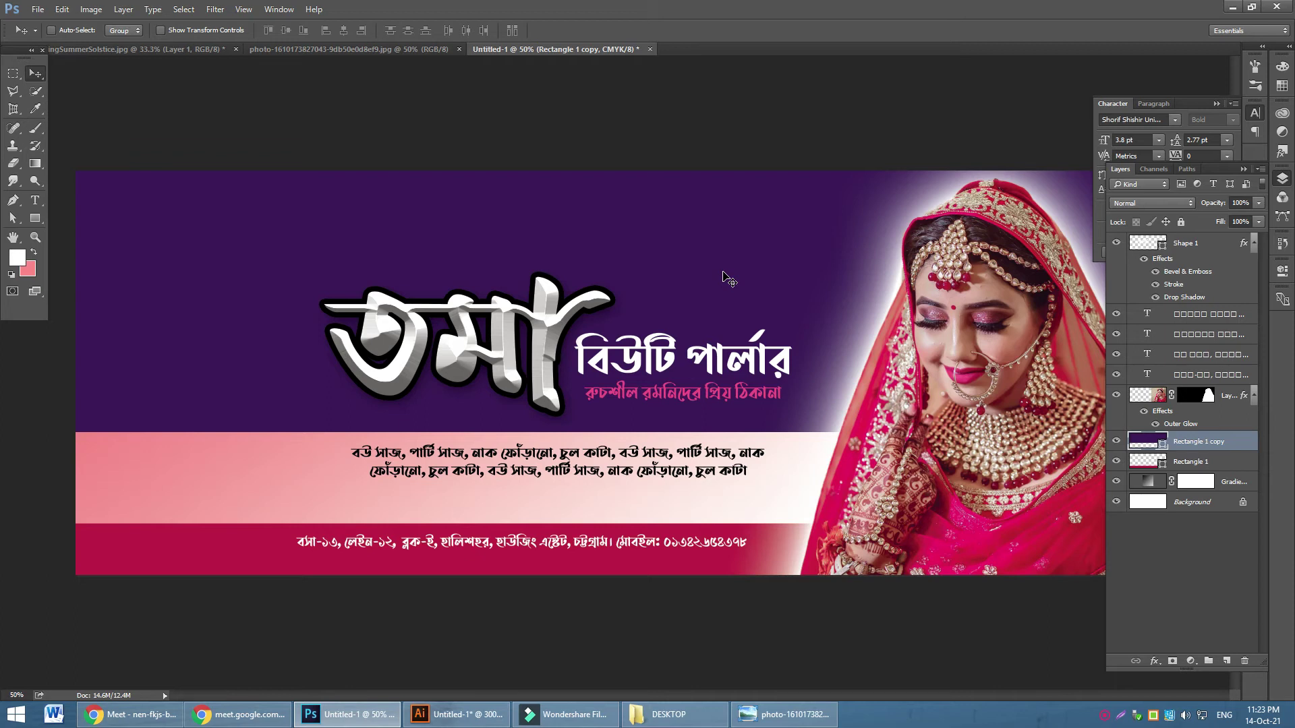
pyautogui.moveTo(565, 462); pyautogui.dragTo(508, 483)
pyautogui.hotkey('ctrl', 't')
pyautogui.moveTo(706, 495); pyautogui.dragTo(807, 522)
pyautogui.moveTo(268, 456); pyautogui.dragTo(149, 444)
pyautogui.moveTo(483, 523)
pyautogui.mouseDown()
pyautogui.moveTo(481, 505)
pyautogui.moveTo(495, 504)
pyautogui.mouseUp()
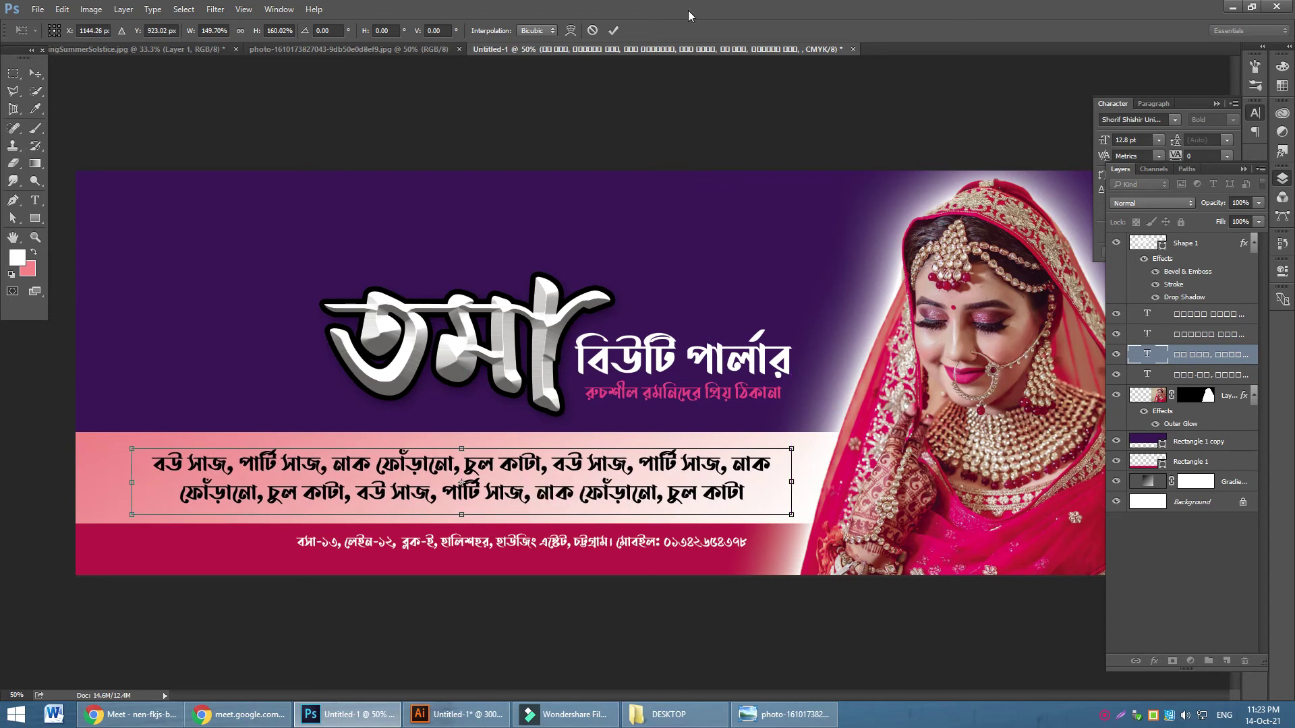
pyautogui.click(614, 30)
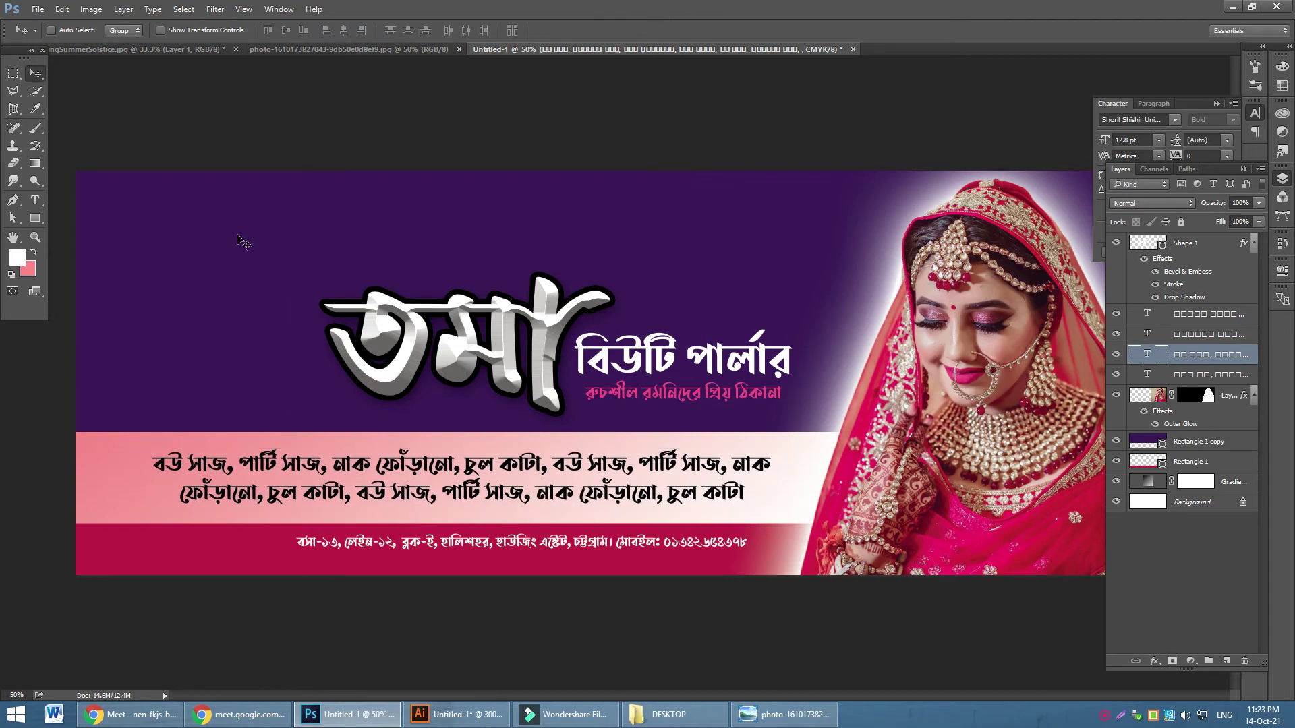
# Centre the address line under the services text and enlarge it to about 114%
pyautogui.keyDown('ctrl'); pyautogui.click(499, 561); pyautogui.keyUp('ctrl')
pyautogui.moveTo(499, 561); pyautogui.dragTo(435, 562)
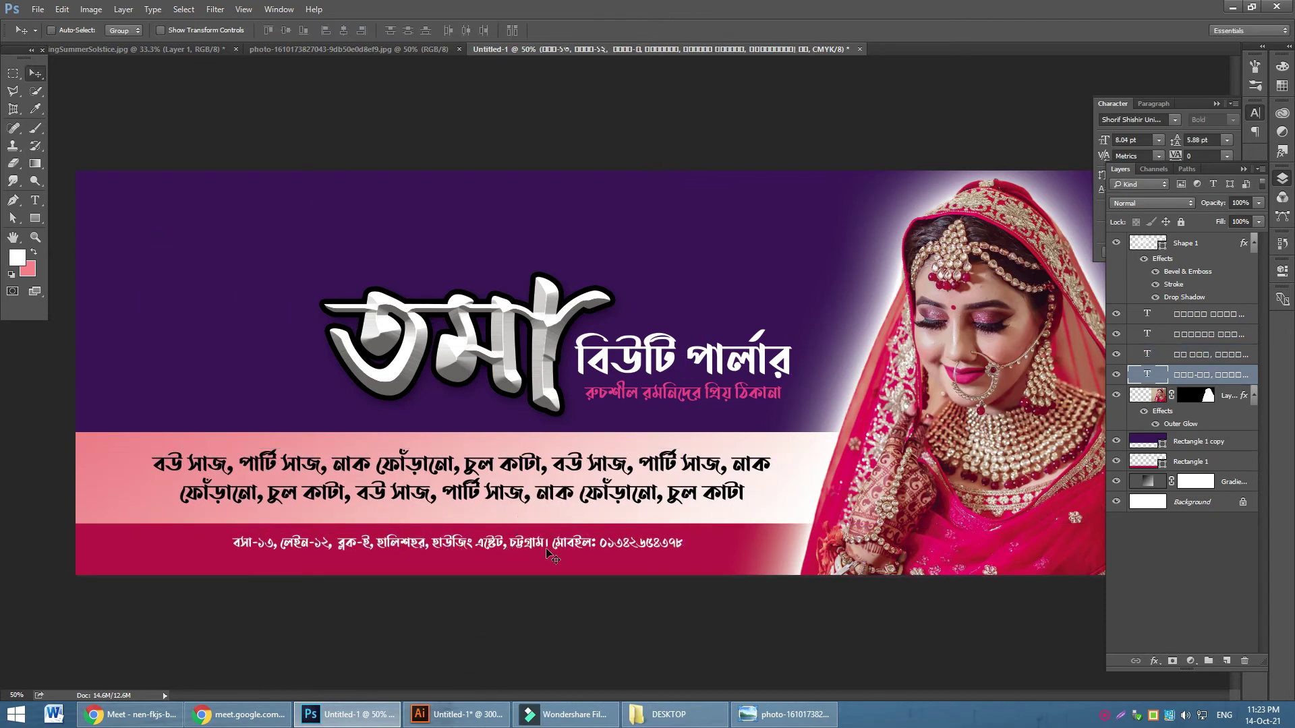
pyautogui.hotkey('ctrl', 't')
pyautogui.moveTo(683, 552)
pyautogui.mouseDown()
pyautogui.moveTo(717, 564)
pyautogui.moveTo(678, 555)
pyautogui.mouseUp()
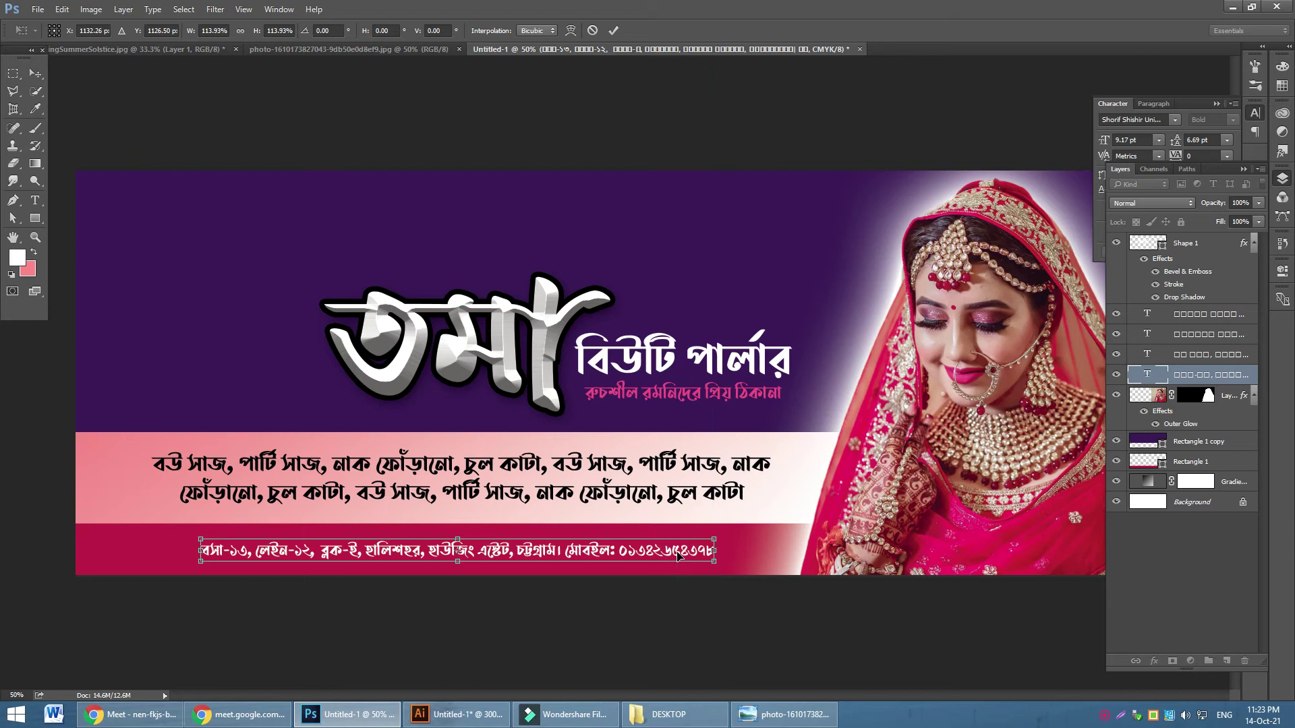
pyautogui.press('Return')
pyautogui.press('Up')
pyautogui.press('Up')
pyautogui.press('Up')
pyautogui.press('Up')
pyautogui.press('Up')
pyautogui.press('Up')
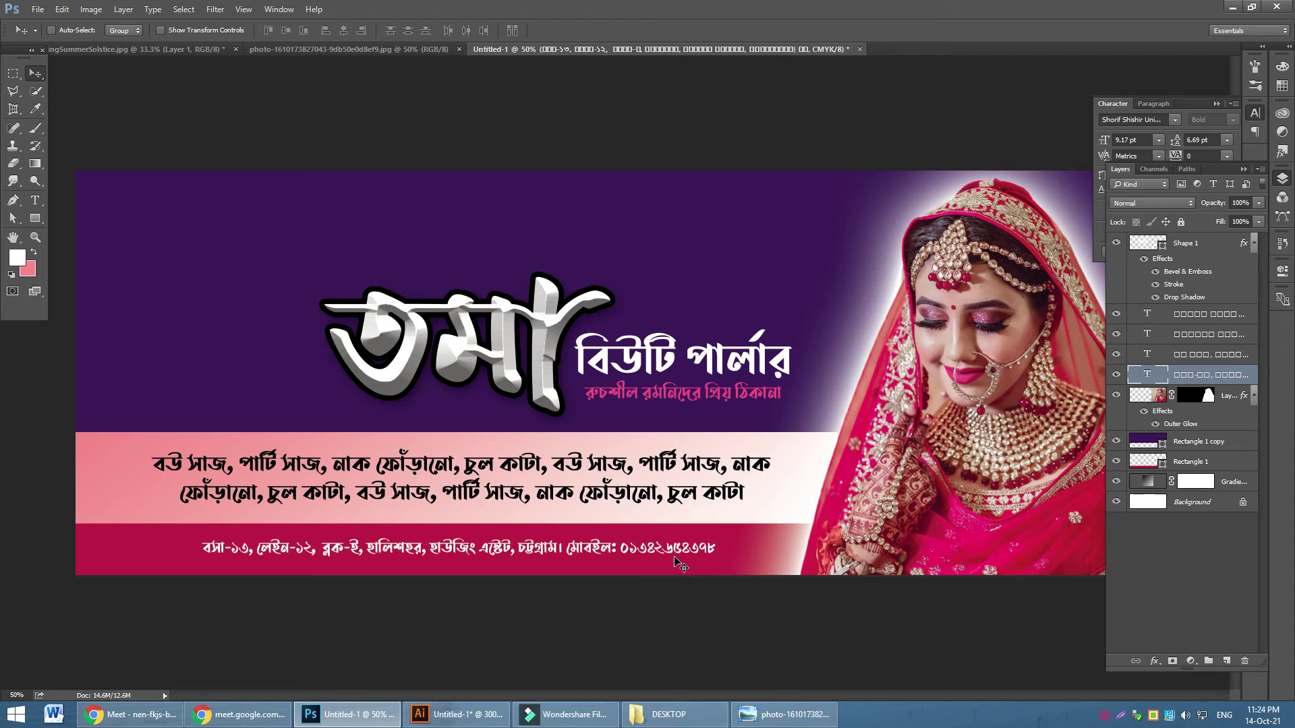
# In Illustrator, set the Blob Brush to about 87% roundness with middle fidelity
pyautogui.click(465, 714)
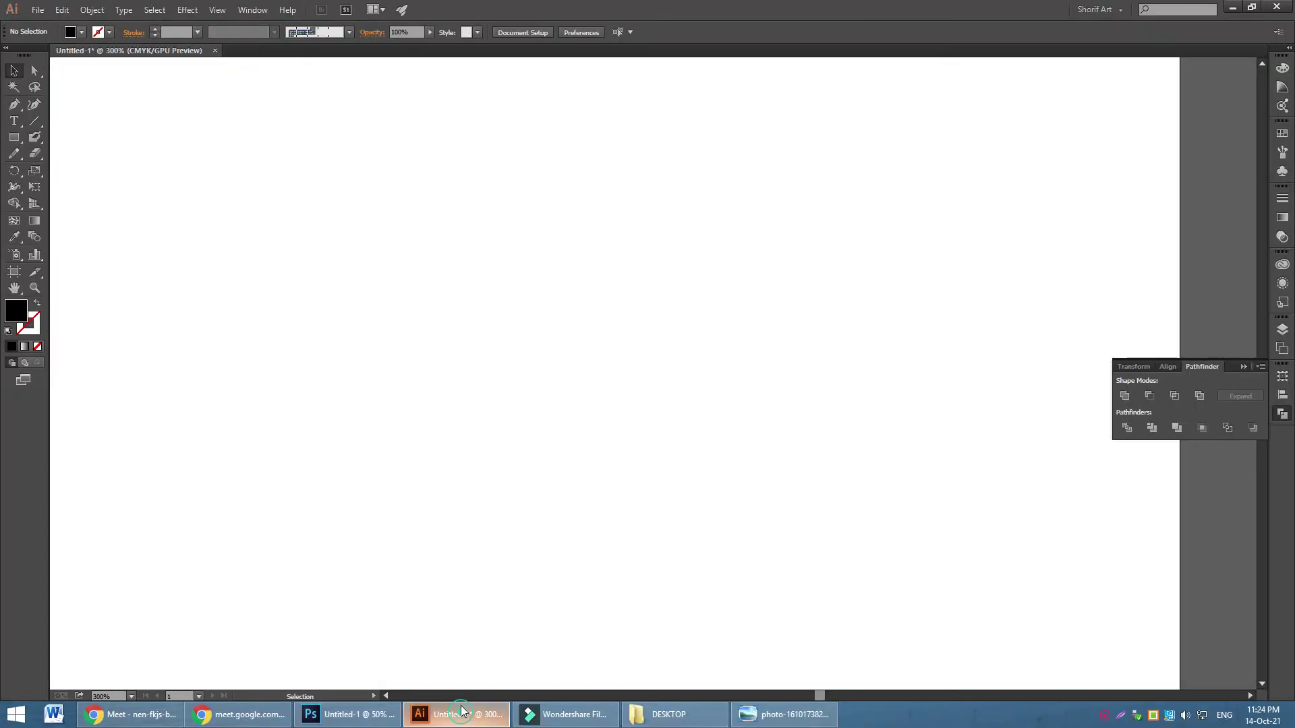
pyautogui.click(33, 139)
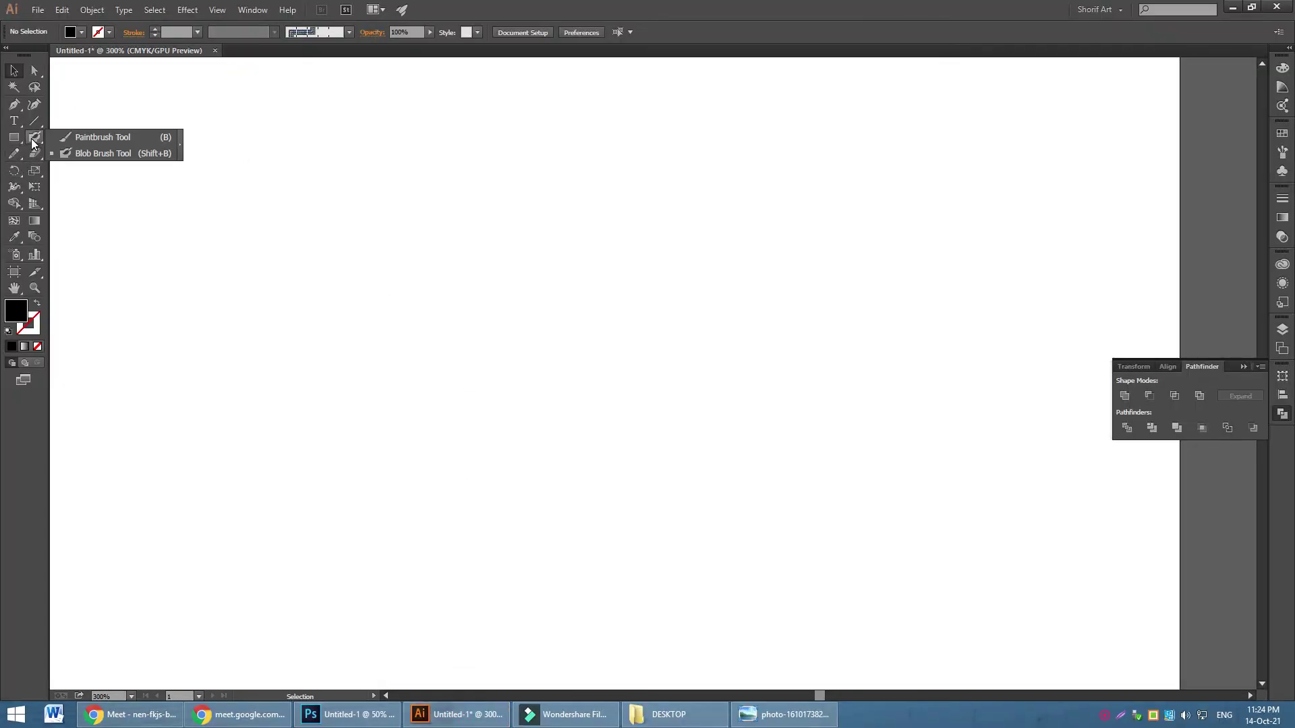
pyautogui.click(104, 154)
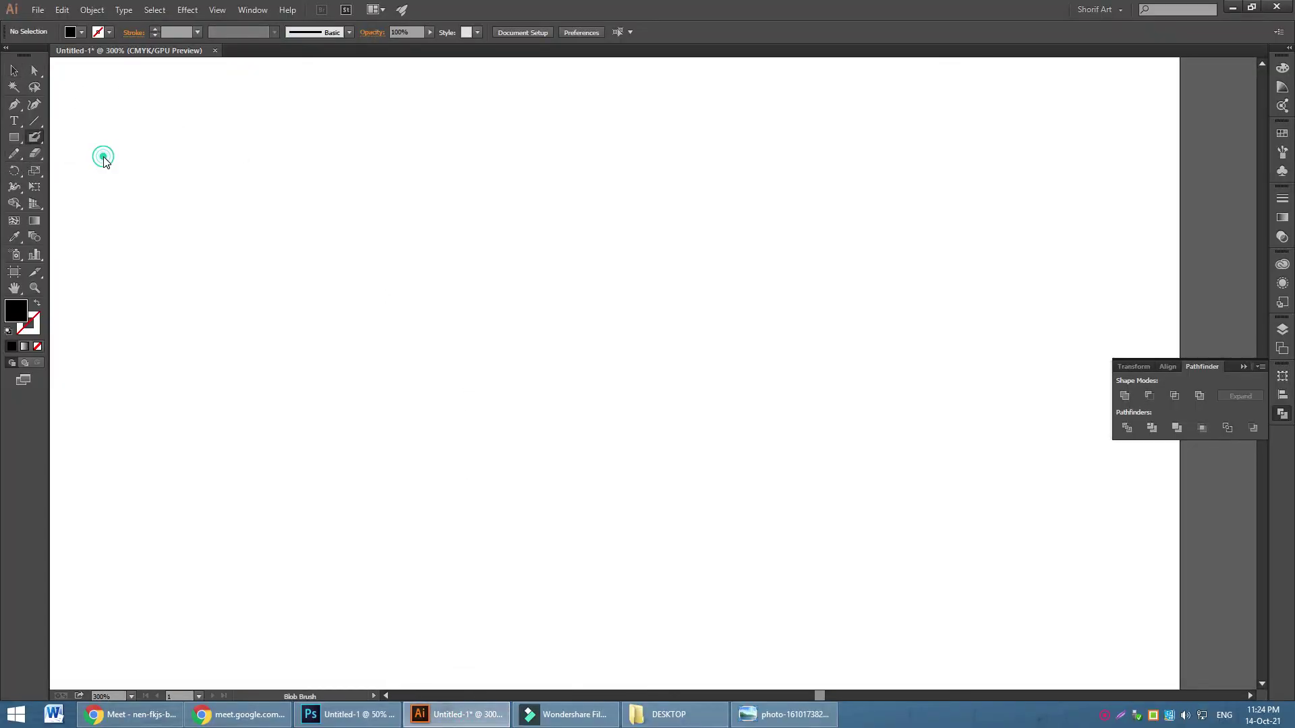
pyautogui.doubleClick(32, 139)
pyautogui.moveTo(584, 410)
pyautogui.mouseDown()
pyautogui.moveTo(598, 397)
pyautogui.moveTo(592, 408)
pyautogui.mouseUp()
pyautogui.moveTo(572, 493)
pyautogui.mouseDown()
pyautogui.moveTo(615, 499)
pyautogui.moveTo(557, 506)
pyautogui.moveTo(590, 471)
pyautogui.moveTo(545, 472)
pyautogui.moveTo(575, 474)
pyautogui.moveTo(558, 476)
pyautogui.moveTo(565, 454)
pyautogui.moveTo(565, 473)
pyautogui.mouseUp()
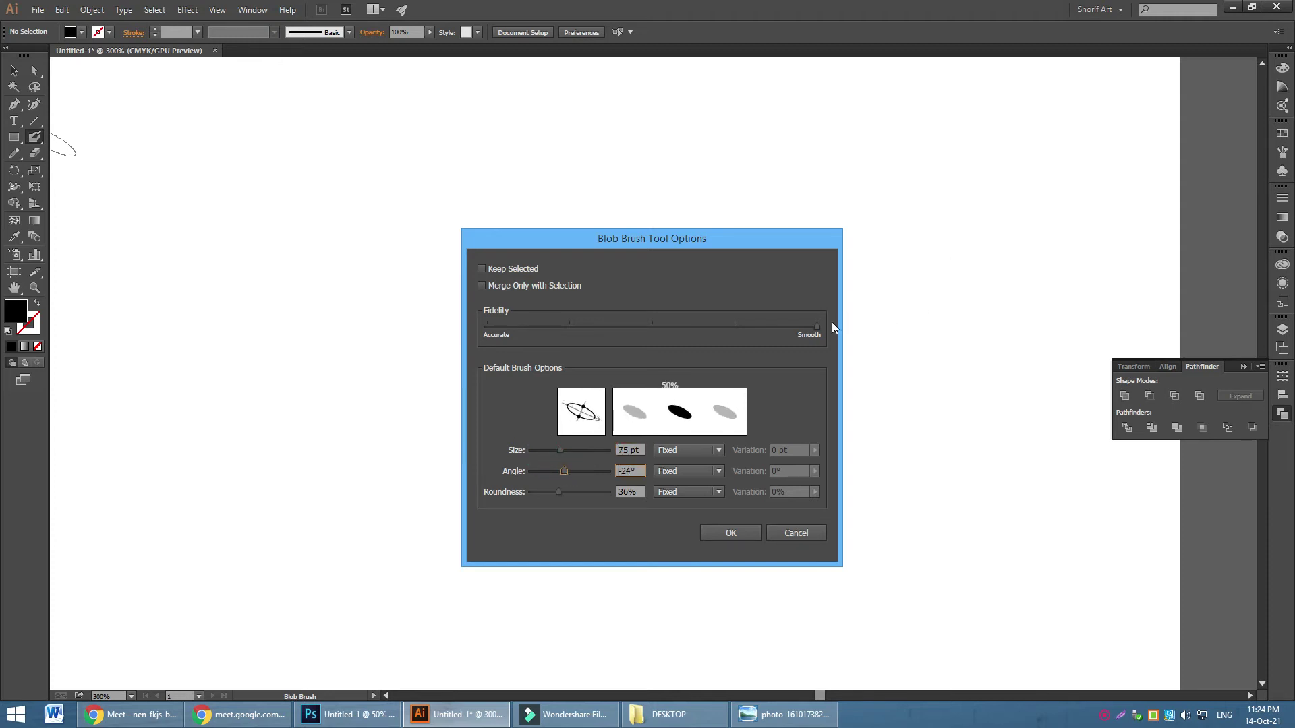
pyautogui.moveTo(791, 333); pyautogui.dragTo(684, 337)
pyautogui.click(740, 533)
# Paint thick black Bangla lettering: a tall-stemmed first letter, a headline, and a second letter
pyautogui.moveTo(477, 173)
pyautogui.mouseDown()
pyautogui.moveTo(428, 428)
pyautogui.moveTo(481, 232)
pyautogui.mouseUp()
pyautogui.hotkey('ctrl', 'z')
pyautogui.moveTo(461, 288)
pyautogui.mouseDown()
pyautogui.moveTo(481, 362)
pyautogui.moveTo(388, 408)
pyautogui.moveTo(400, 268)
pyautogui.moveTo(453, 125)
pyautogui.moveTo(651, 245)
pyautogui.moveTo(729, 371)
pyautogui.moveTo(680, 473)
pyautogui.moveTo(543, 530)
pyautogui.moveTo(314, 520)
pyautogui.moveTo(681, 685)
pyautogui.mouseUp()
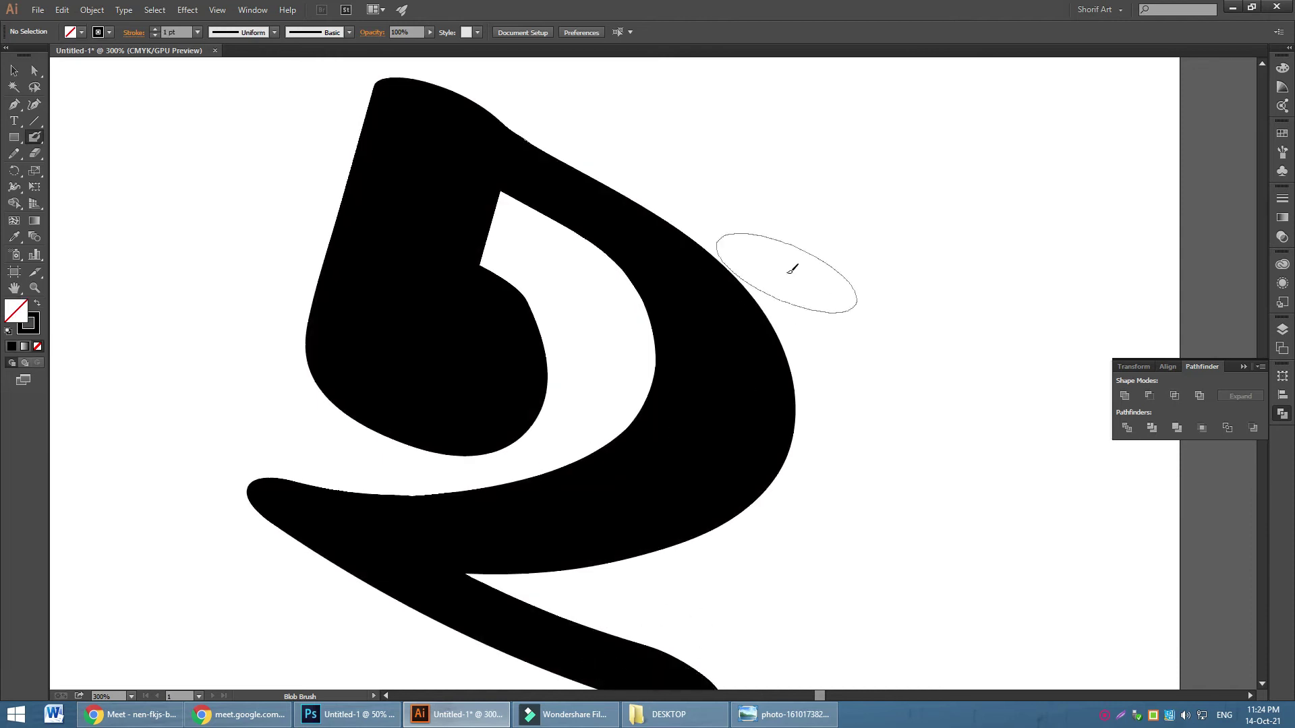
pyautogui.hotkey('ctrl', '-')
pyautogui.hotkey('ctrl', '-')
pyautogui.moveTo(648, 303)
pyautogui.mouseDown()
pyautogui.moveTo(691, 232)
pyautogui.moveTo(651, 116)
pyautogui.mouseUp()
pyautogui.hotkey('ctrl', 'z')
pyautogui.moveTo(659, 289)
pyautogui.mouseDown()
pyautogui.moveTo(654, 258)
pyautogui.moveTo(605, 143)
pyautogui.moveTo(593, 78)
pyautogui.mouseUp()
pyautogui.moveTo(780, 375)
pyautogui.mouseDown()
pyautogui.moveTo(779, 416)
pyautogui.moveTo(786, 292)
pyautogui.moveTo(856, 348)
pyautogui.moveTo(912, 478)
pyautogui.moveTo(920, 305)
pyautogui.moveTo(1040, 484)
pyautogui.moveTo(1012, 324)
pyautogui.moveTo(1026, 220)
pyautogui.moveTo(975, 210)
pyautogui.moveTo(832, 222)
pyautogui.moveTo(683, 248)
pyautogui.mouseUp()
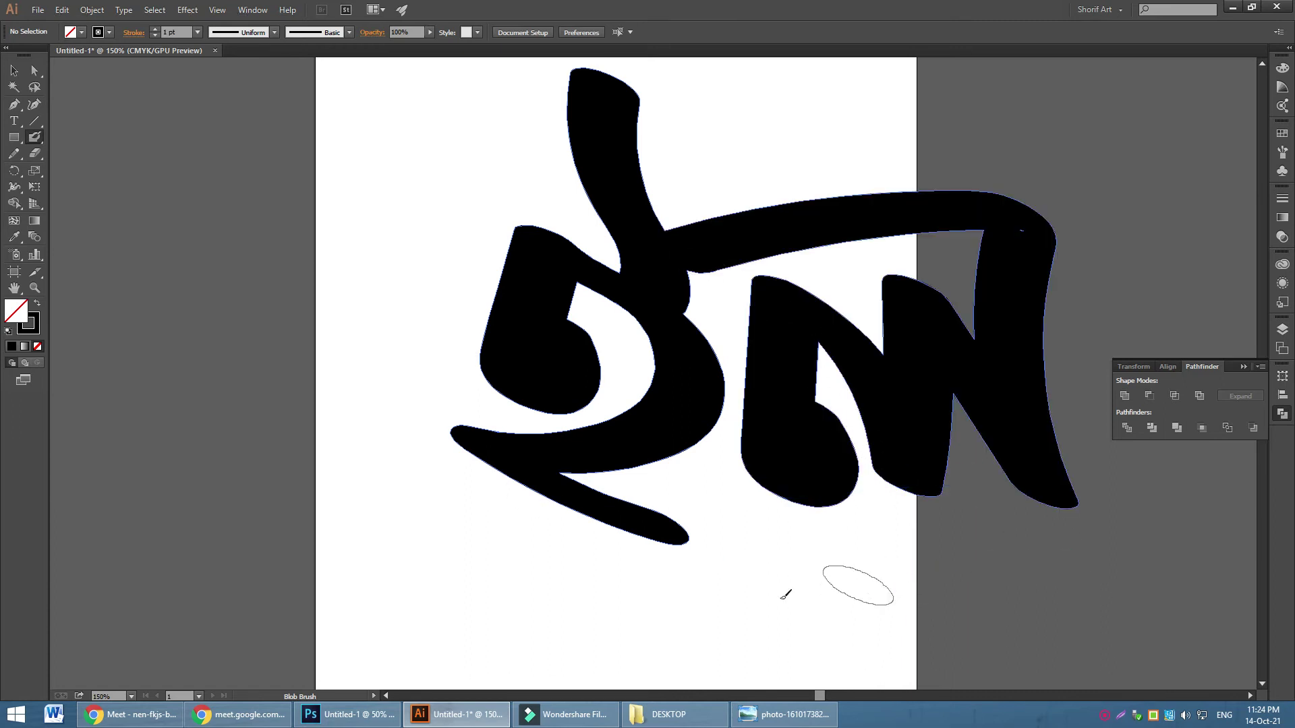
# Pass briefly through the Google Meet window, then bring Photoshop's bridal parlour banner to the front
pyautogui.click(158, 717)
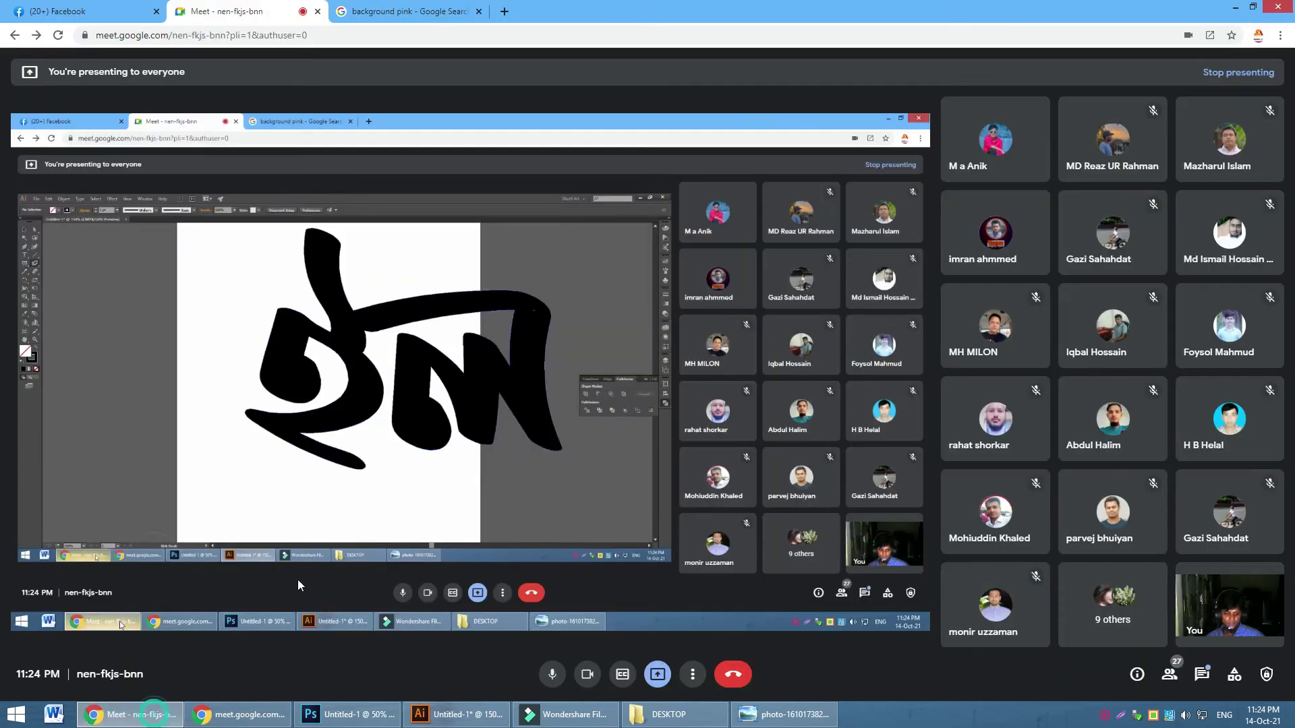
pyautogui.moveTo(987, 632)
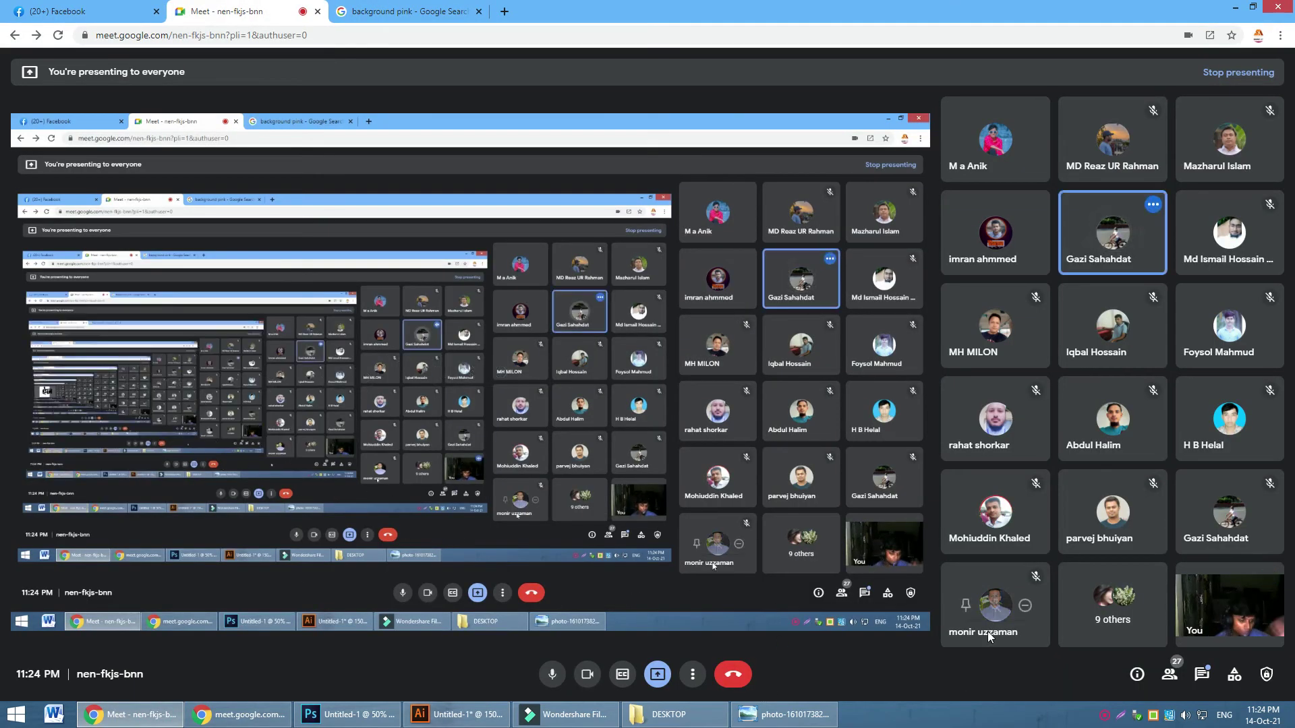
pyautogui.click(1101, 715)
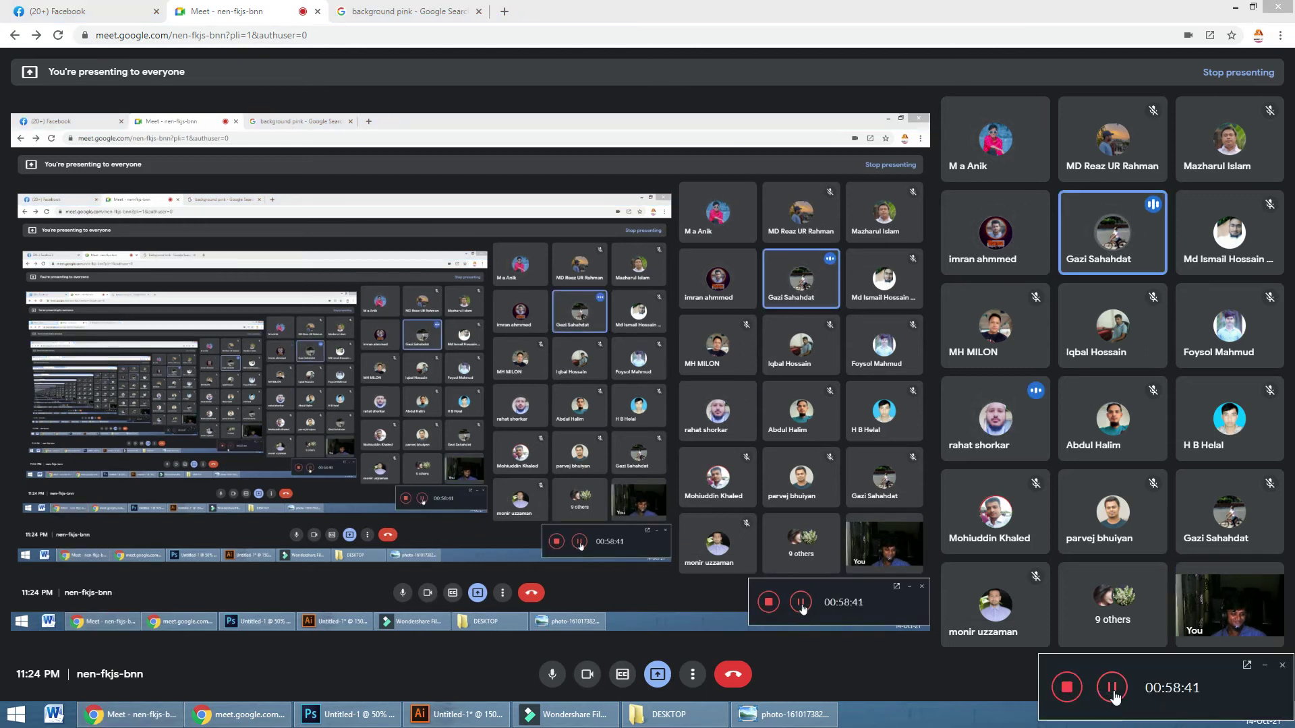
pyautogui.click(1112, 689)
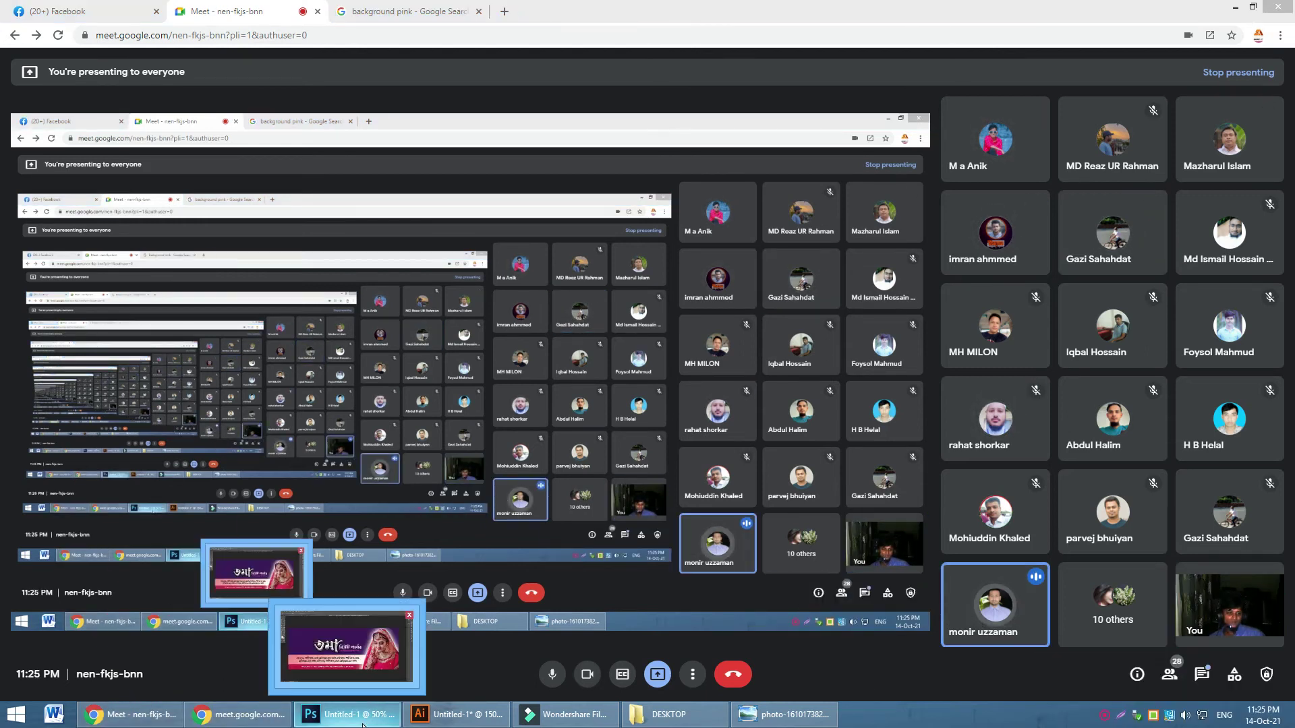
pyautogui.click(351, 715)
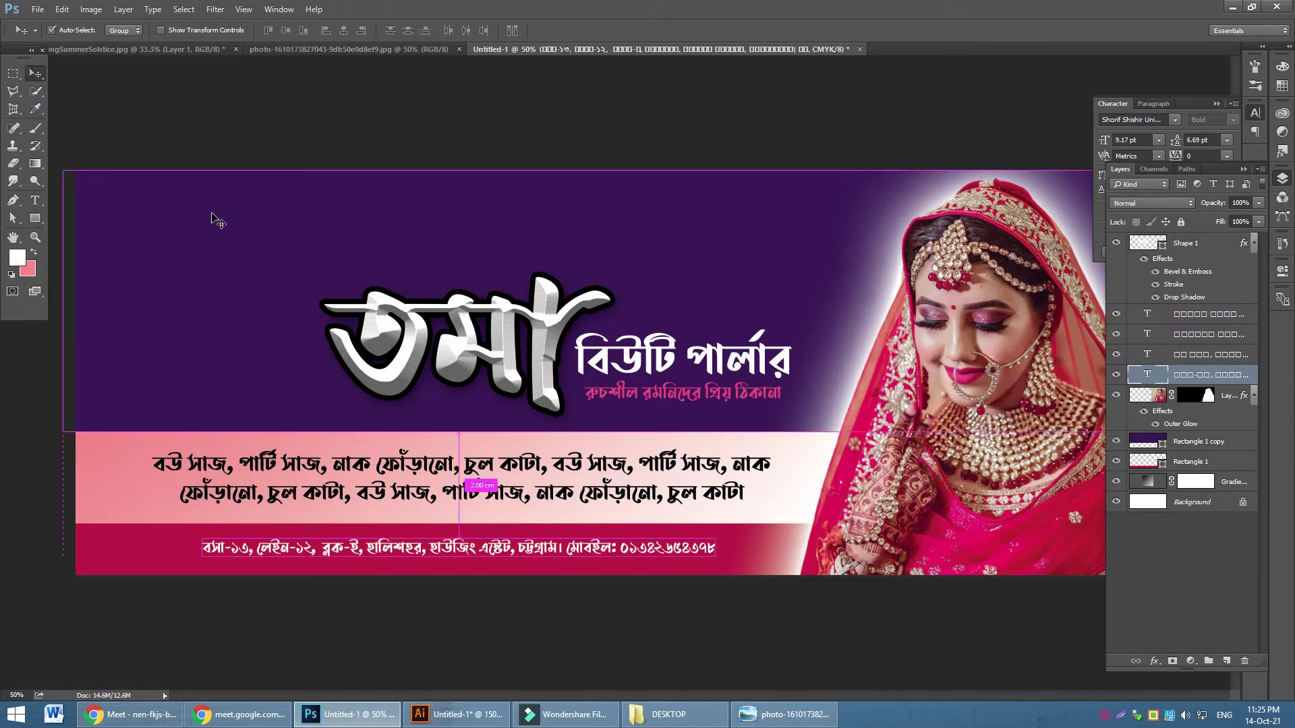
# Create a new 300 × 300 pixel document at 72 pixels/inch in RGB Color mode
pyautogui.hotkey('ctrl', 'n')
pyautogui.click(641, 149)
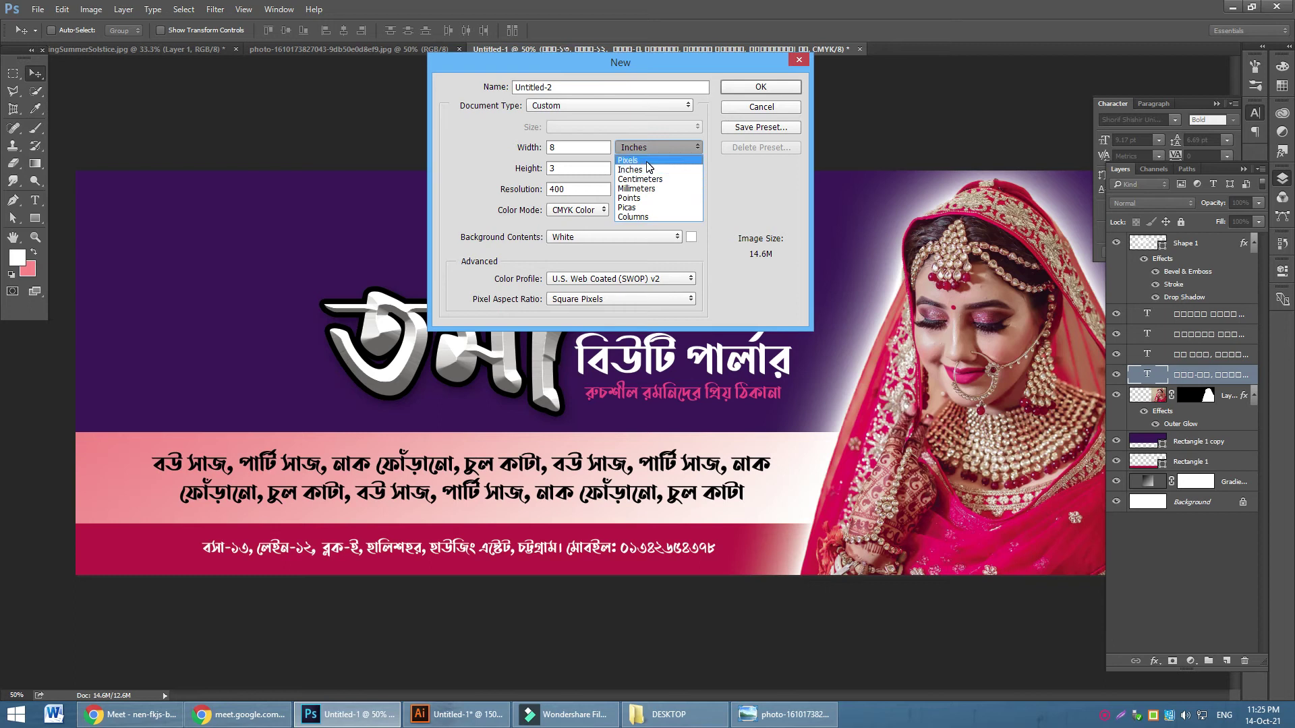
pyautogui.click(634, 161)
pyautogui.doubleClick(570, 147)
pyautogui.write('300')
pyautogui.press('Tab')
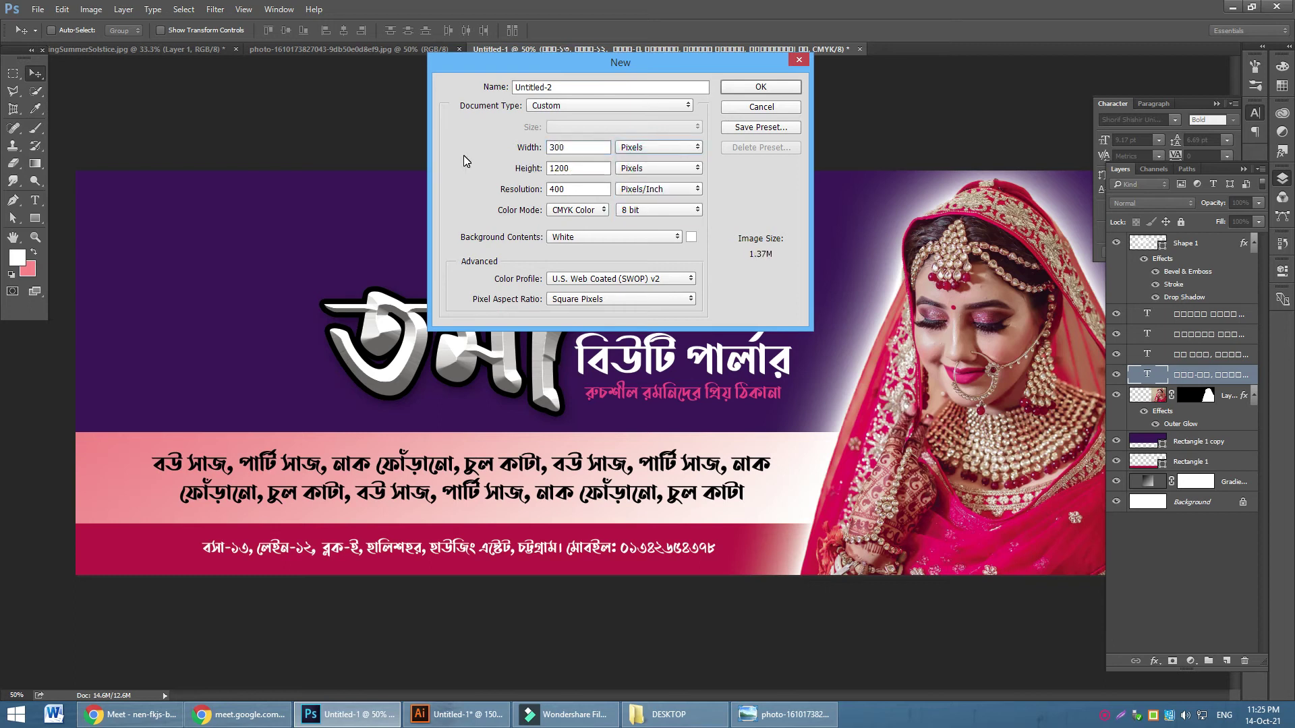
pyautogui.doubleClick(582, 169)
pyautogui.write('300')
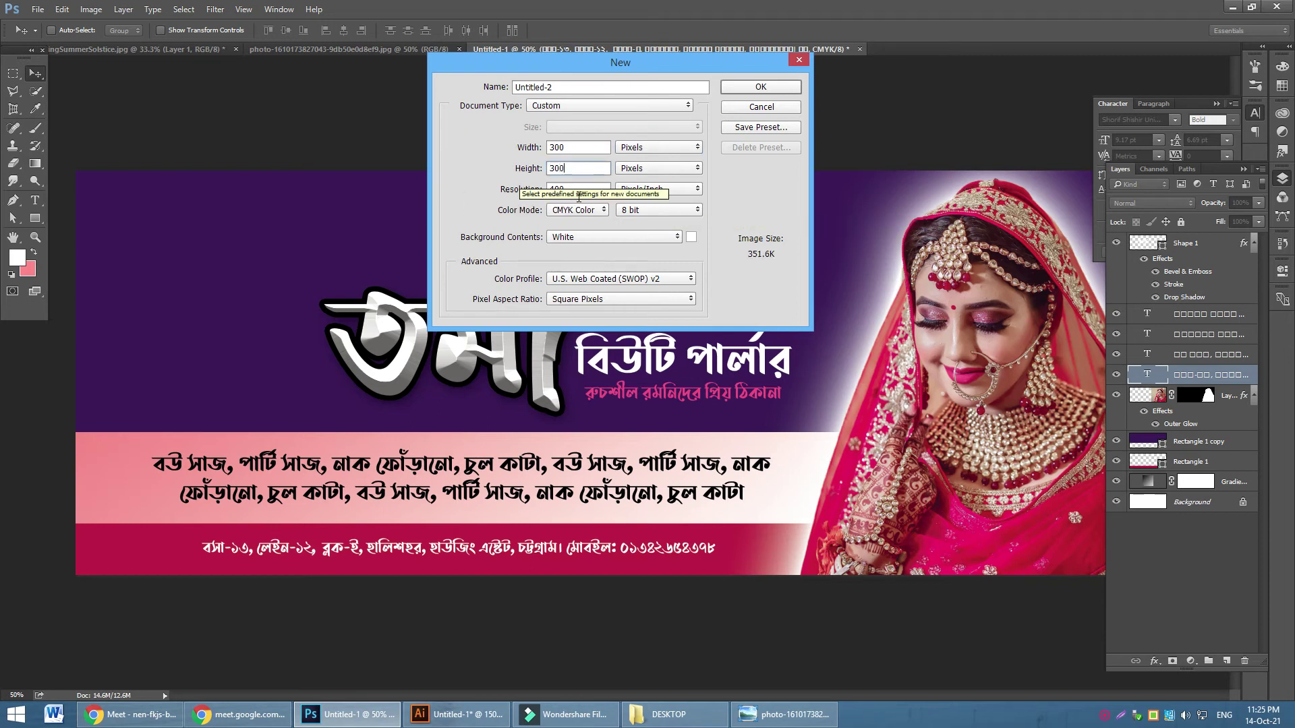
pyautogui.doubleClick(577, 189)
pyautogui.write('72')
pyautogui.click(573, 210)
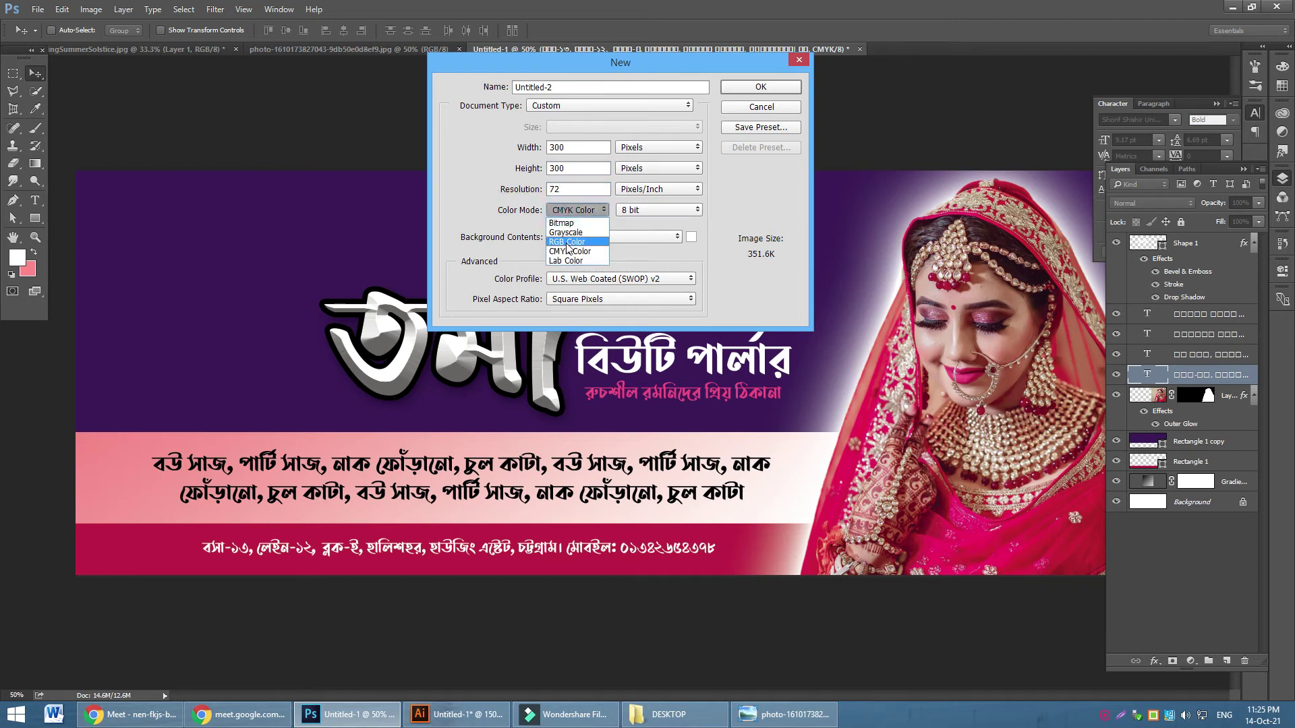
pyautogui.click(567, 242)
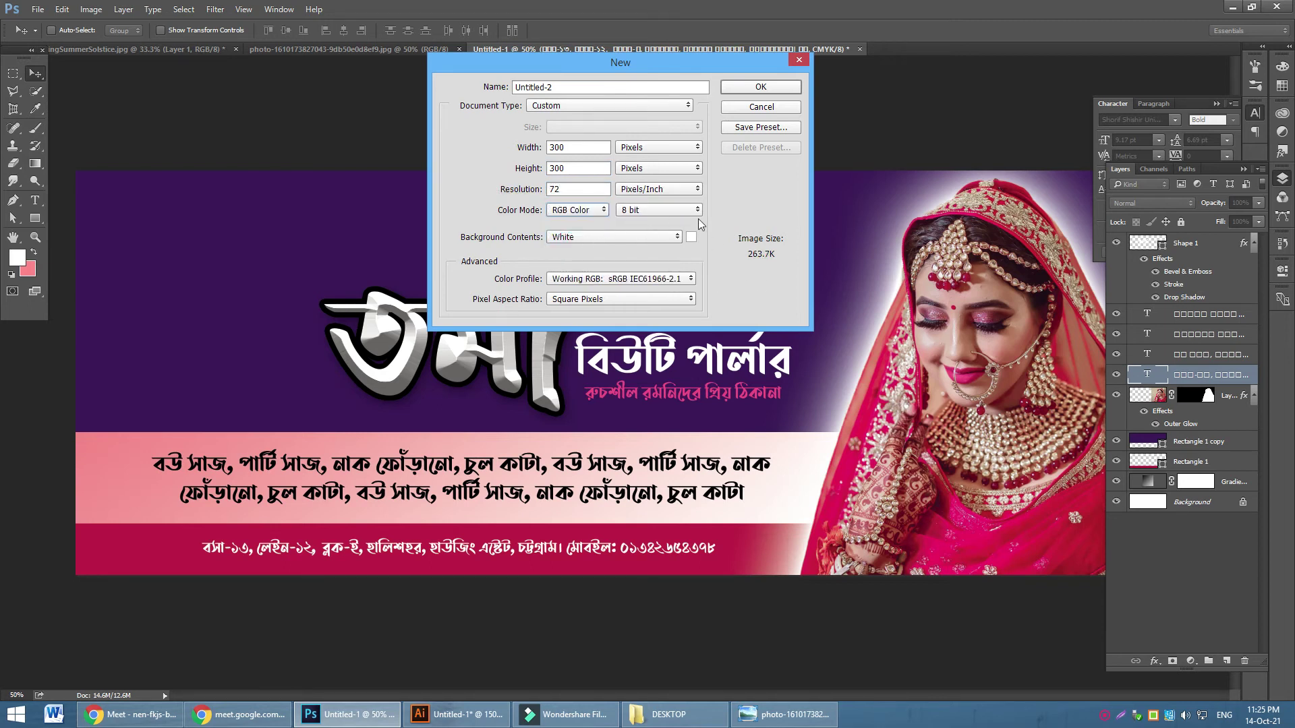
pyautogui.click(761, 87)
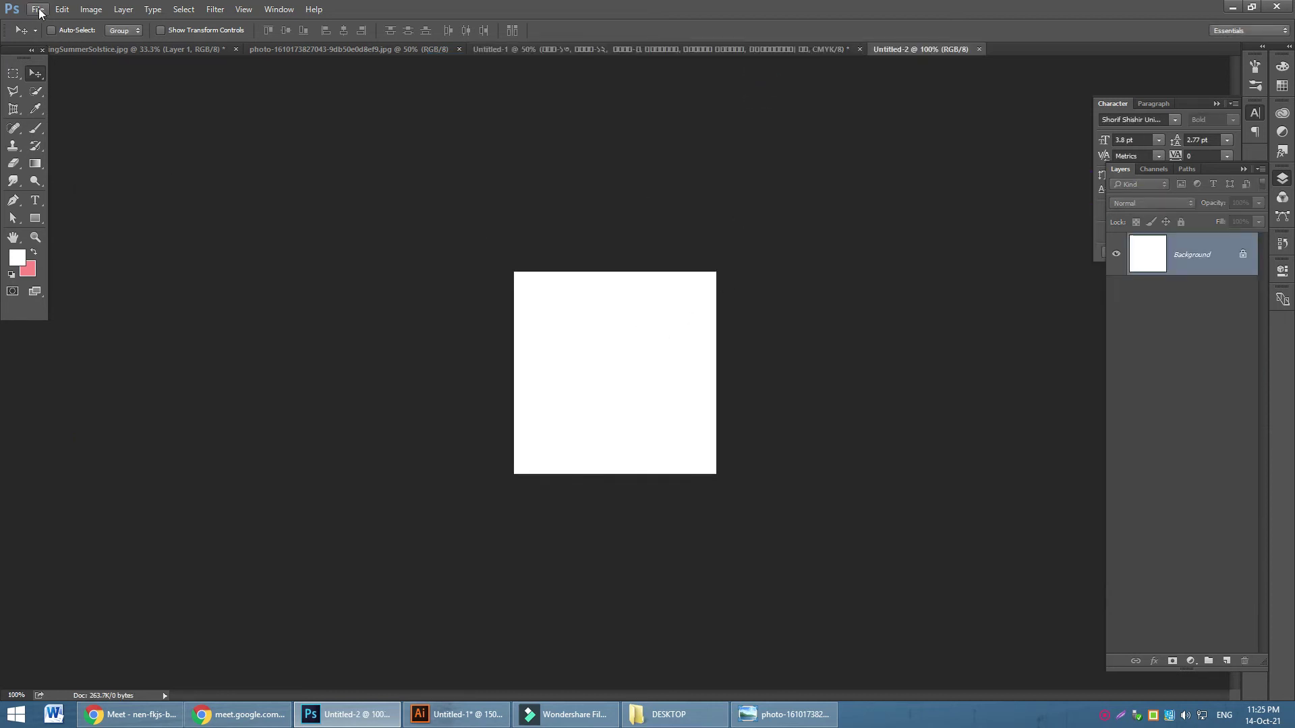
# Place the portrait photo from the DESKTOP folder as an embedded layer
pyautogui.click(37, 11)
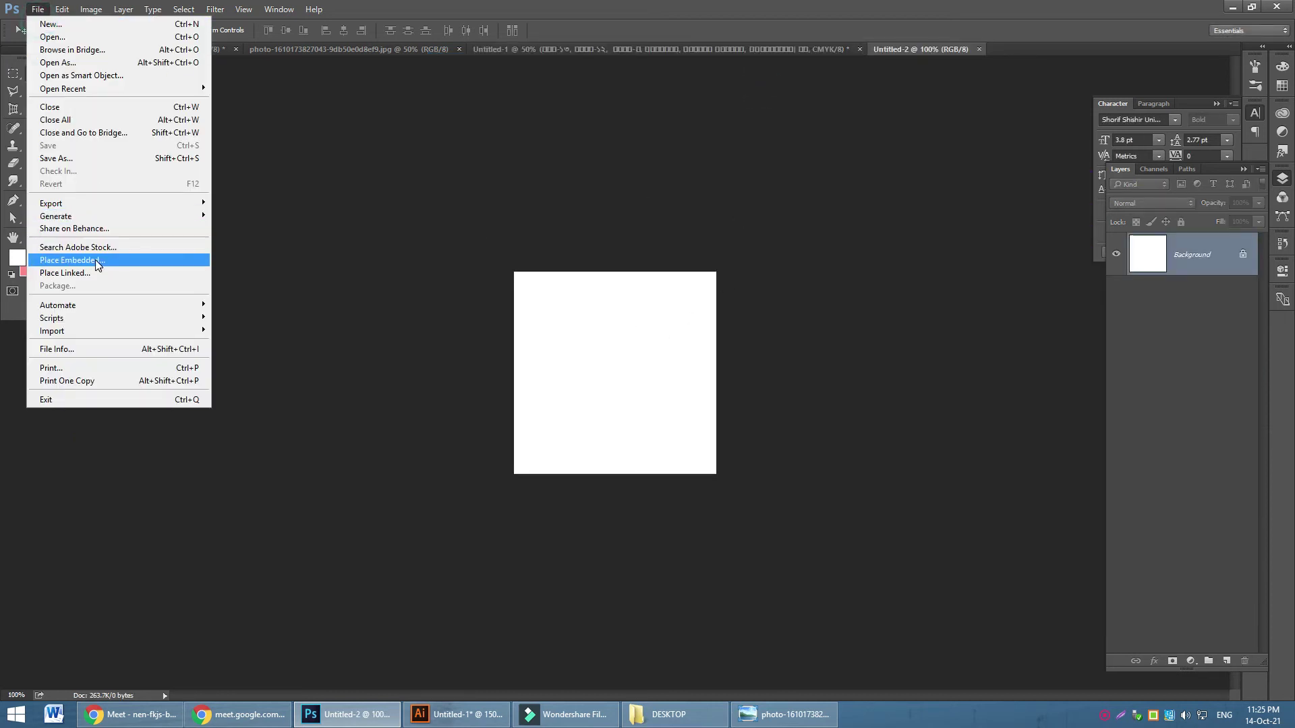
pyautogui.click(68, 260)
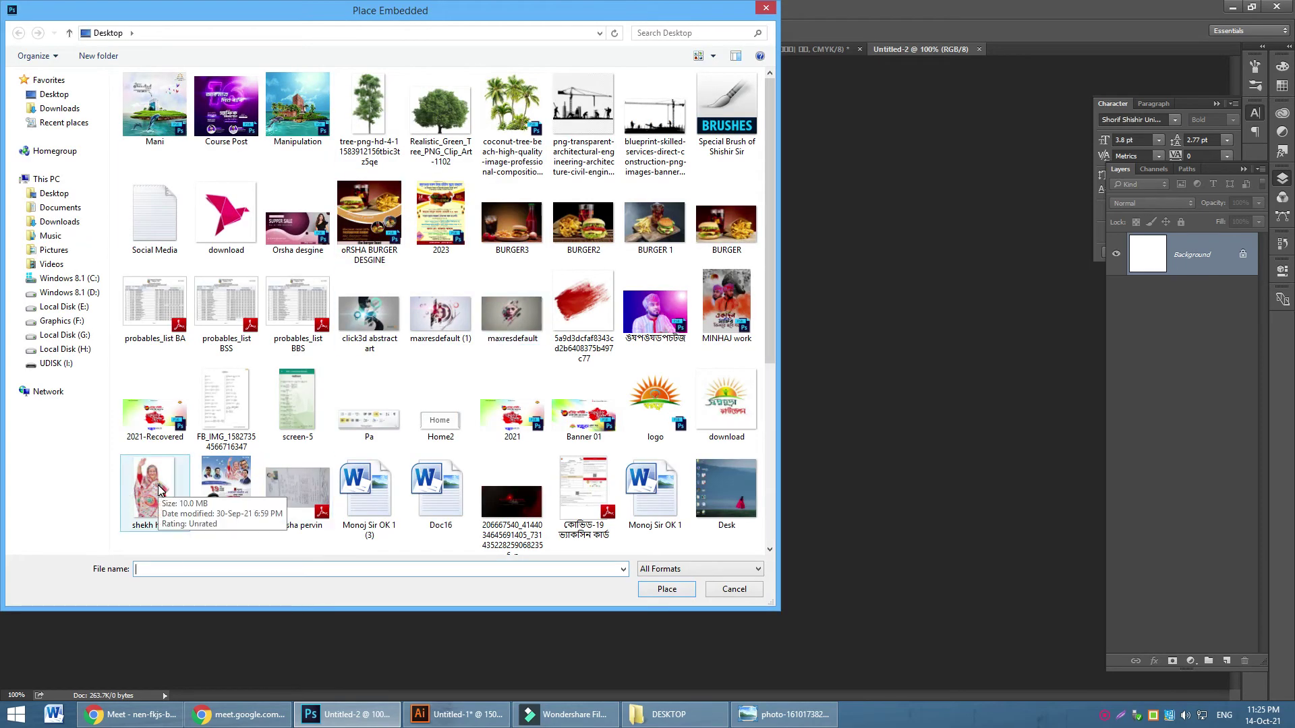
pyautogui.click(579, 367)
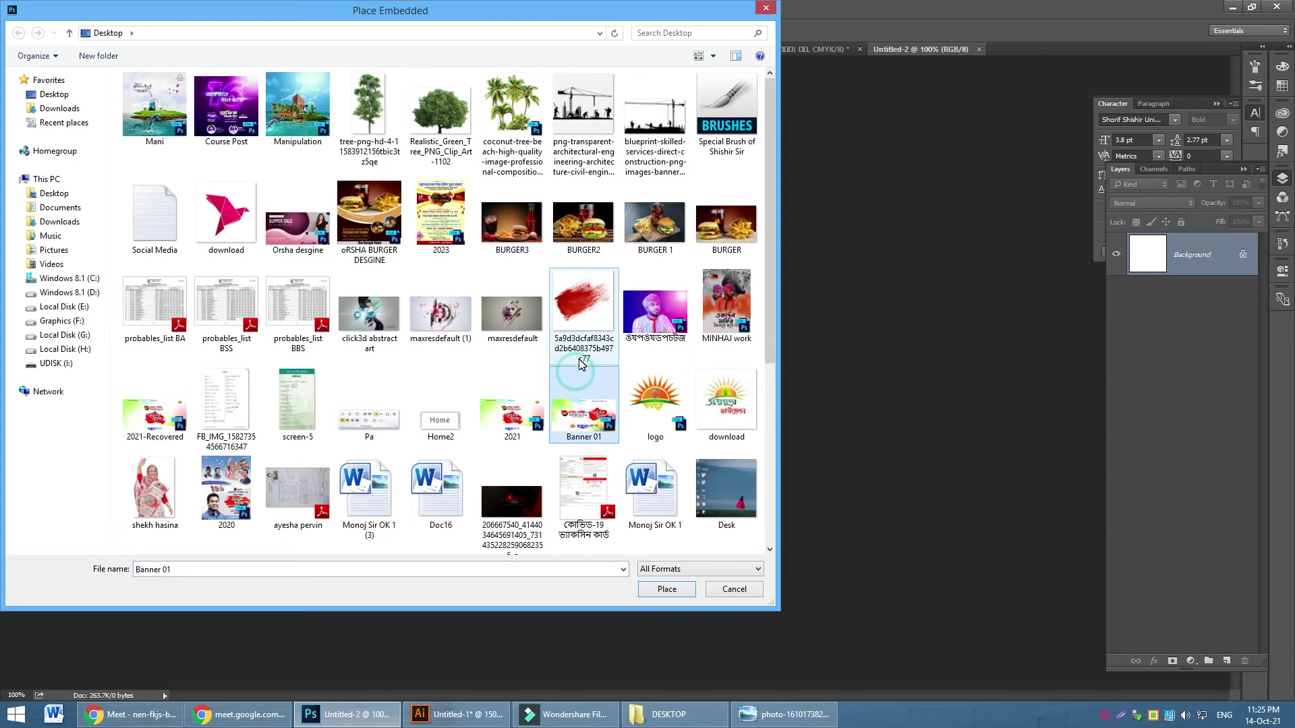
pyautogui.scroll(-4, 578, 367)
pyautogui.doubleClick(225, 420)
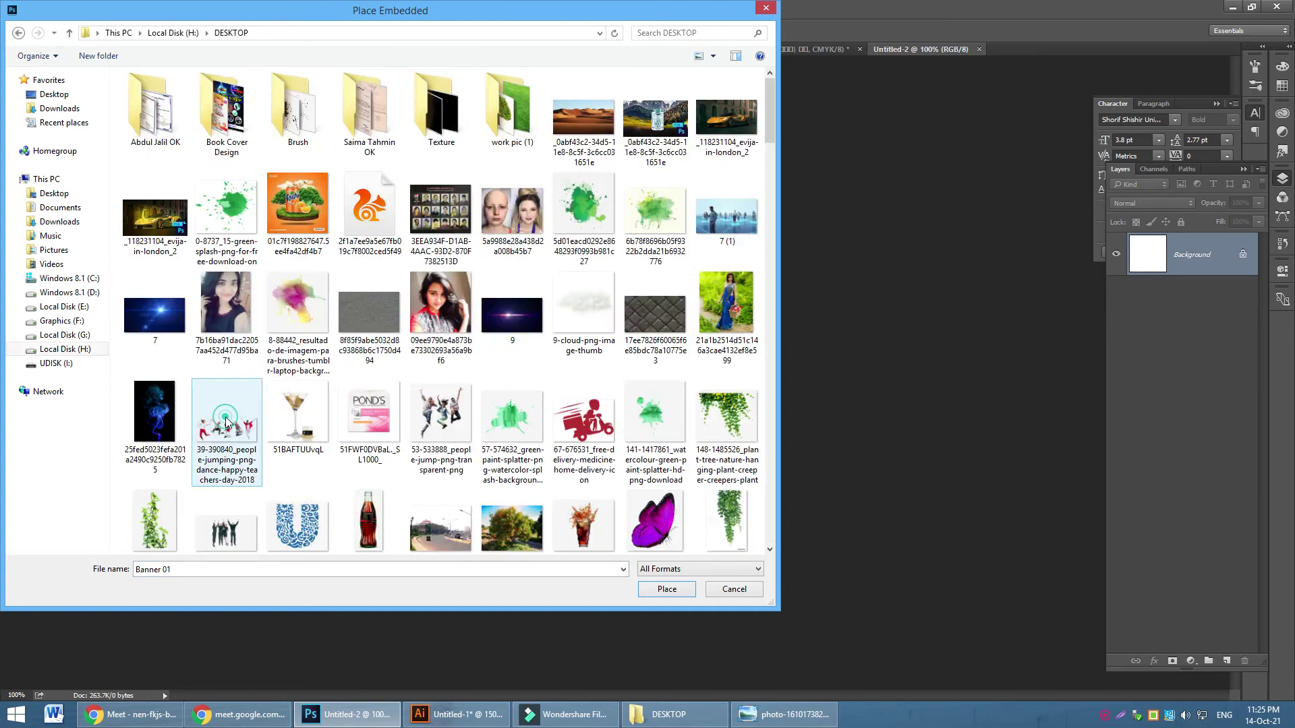
pyautogui.click(443, 314)
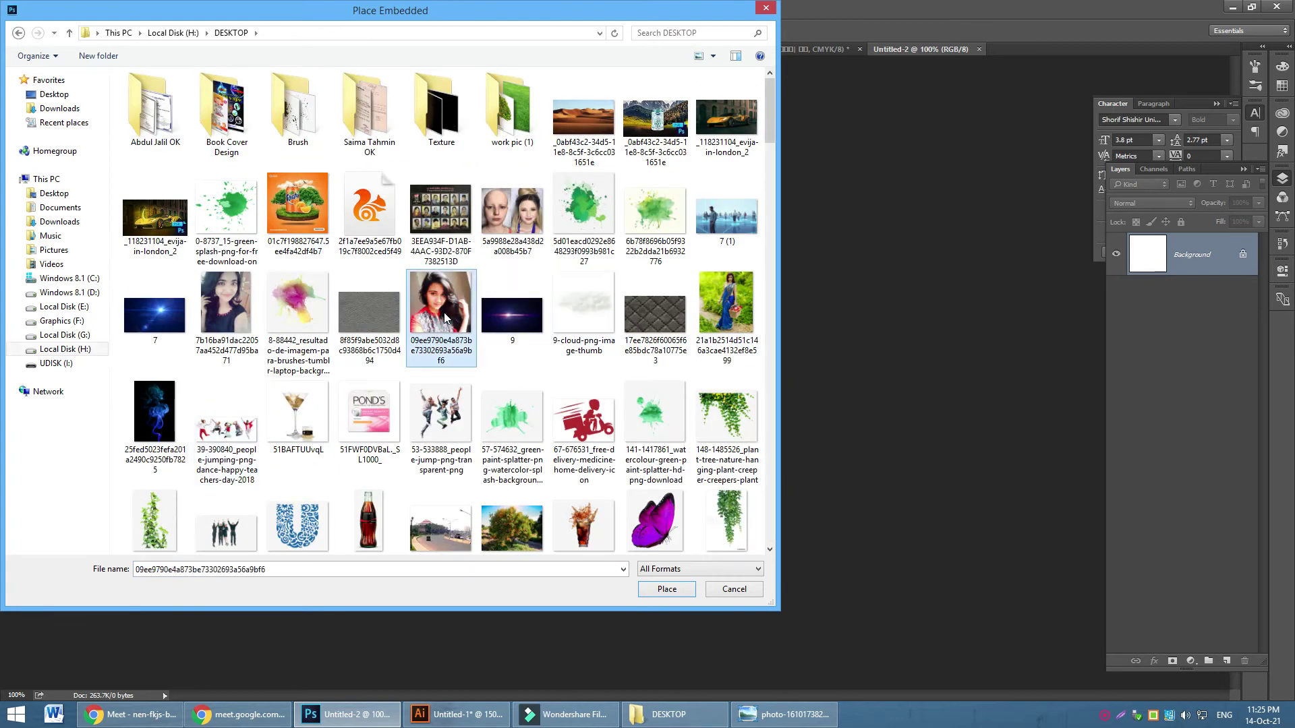
pyautogui.click(658, 588)
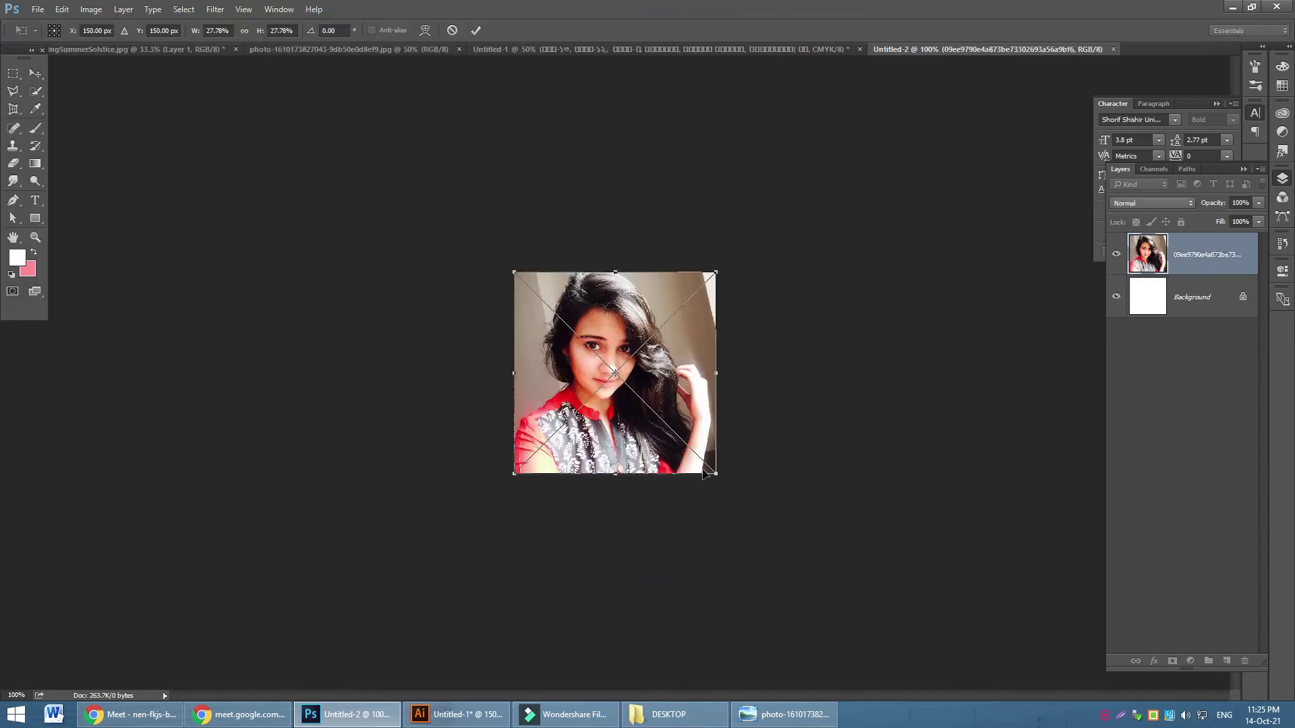
# Resize the portrait proportionally to fill the 300×300 canvas and merge it into the Background layer
pyautogui.moveTo(719, 474); pyautogui.dragTo(806, 583)
pyautogui.click(244, 31)
pyautogui.moveTo(800, 551); pyautogui.dragTo(775, 504)
pyautogui.click(476, 30)
pyautogui.keyDown('shift'); pyautogui.click(1212, 309); pyautogui.keyUp('shift')
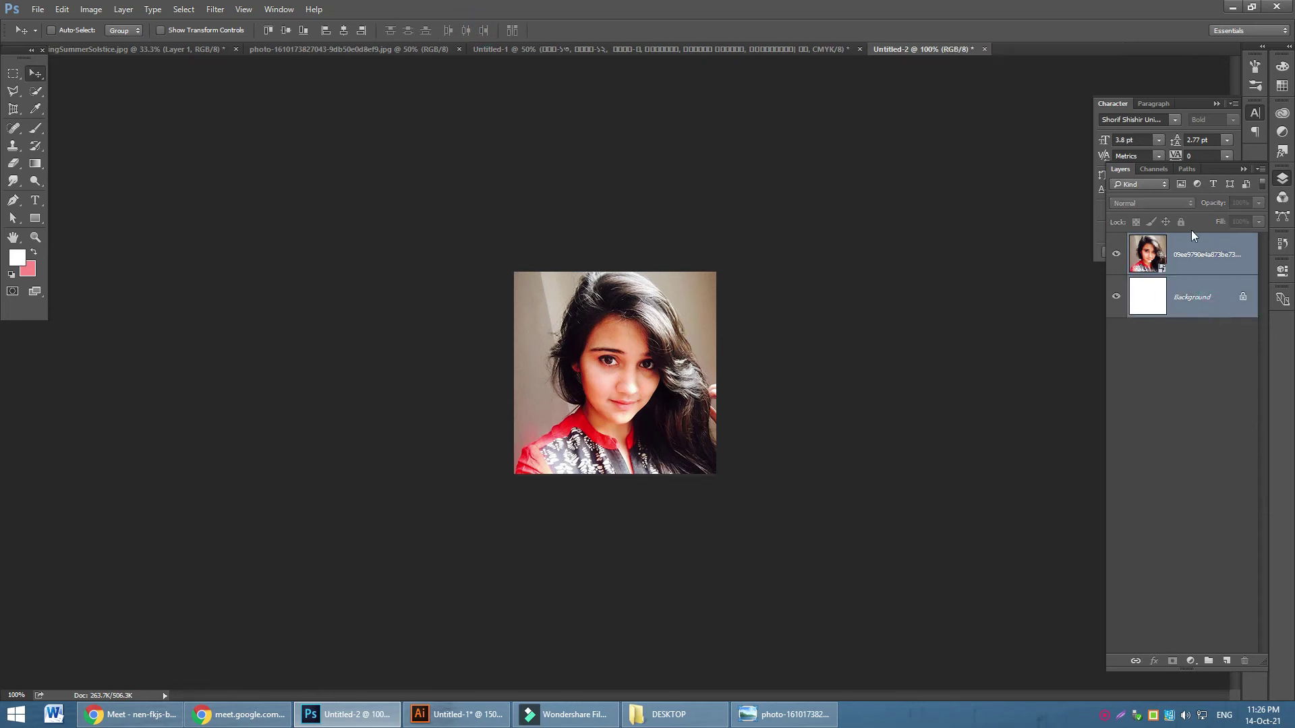
pyautogui.hotkey('ctrl', 'e')
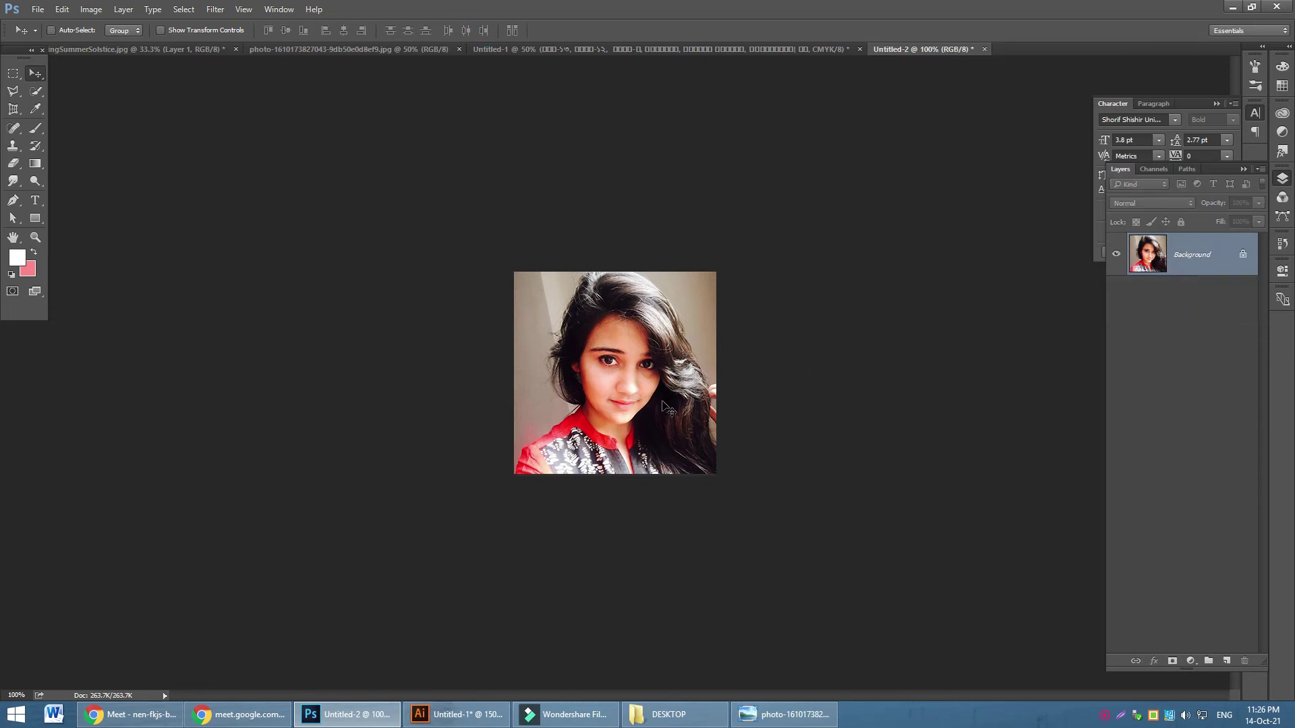
pyautogui.hotkey('ctrl', '+')
# Save the portrait to the Desktop as Untitled-2.png, then minimize Photoshop and the Meet window
pyautogui.hotkey('ctrl', '-')
pyautogui.hotkey('ctrl', 'shift', 's')
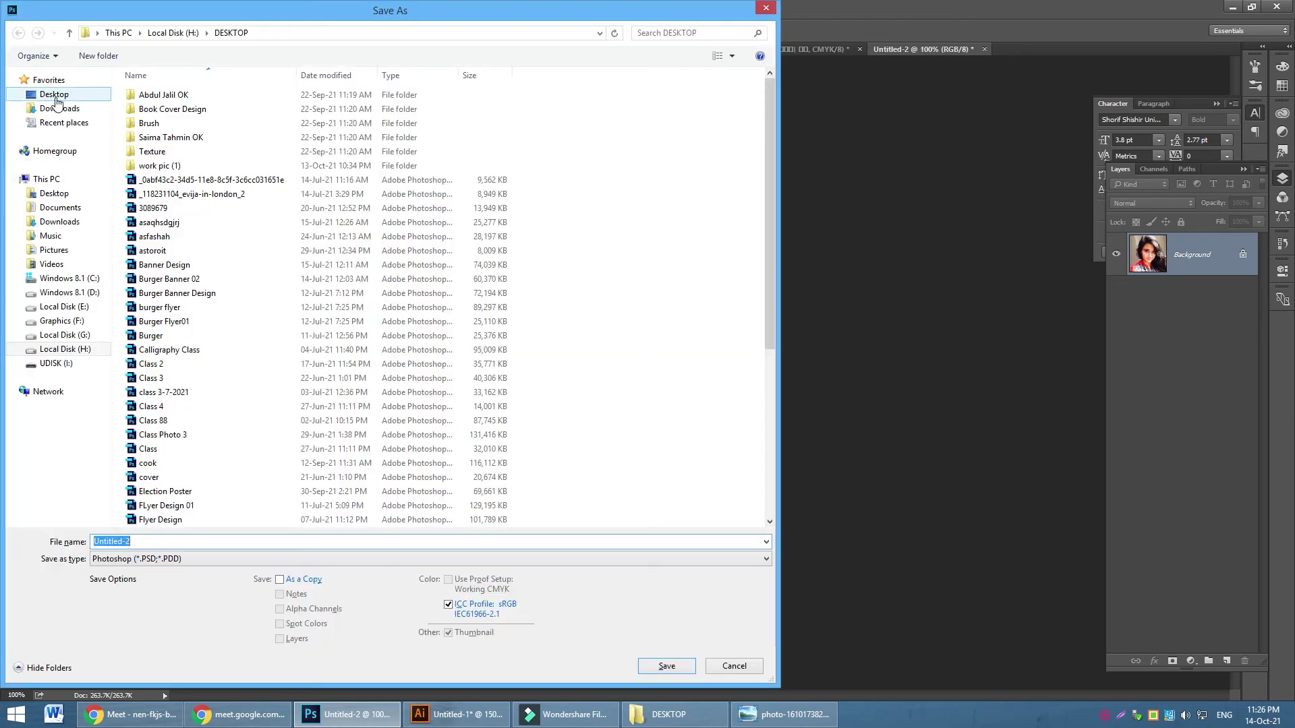
pyautogui.click(53, 95)
pyautogui.click(203, 561)
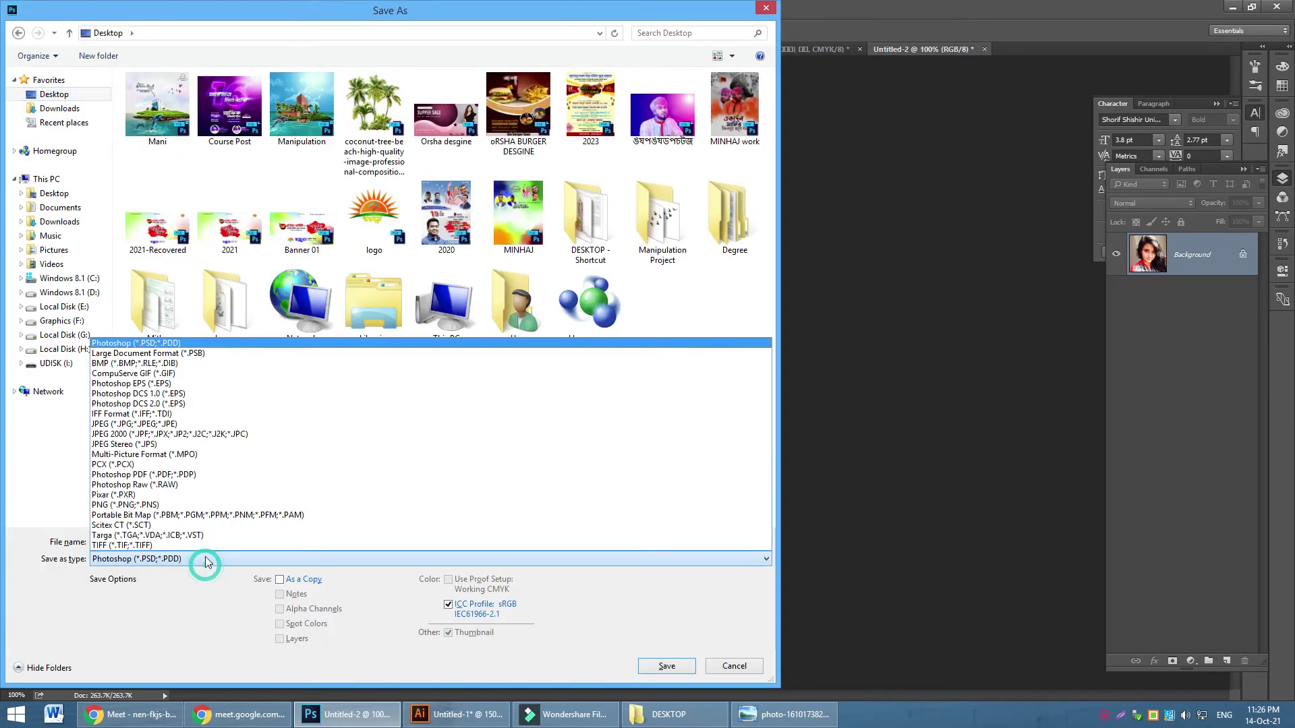
pyautogui.click(168, 504)
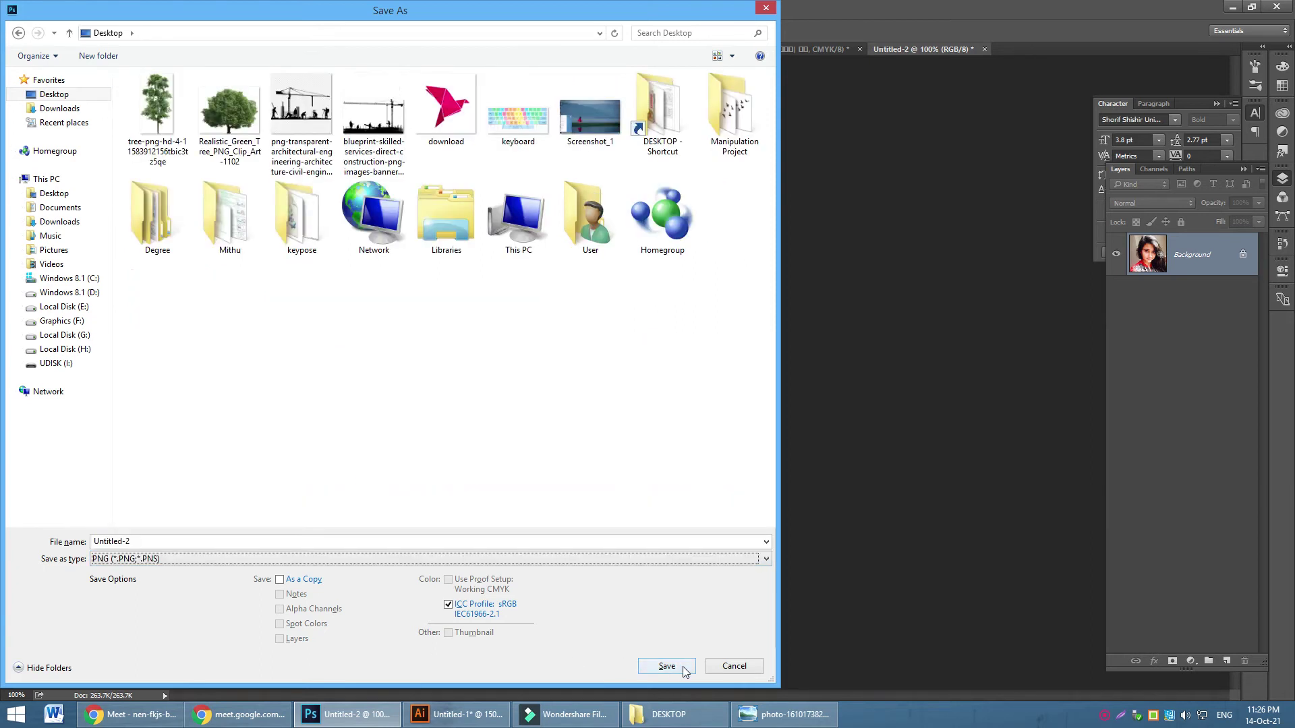
pyautogui.click(673, 668)
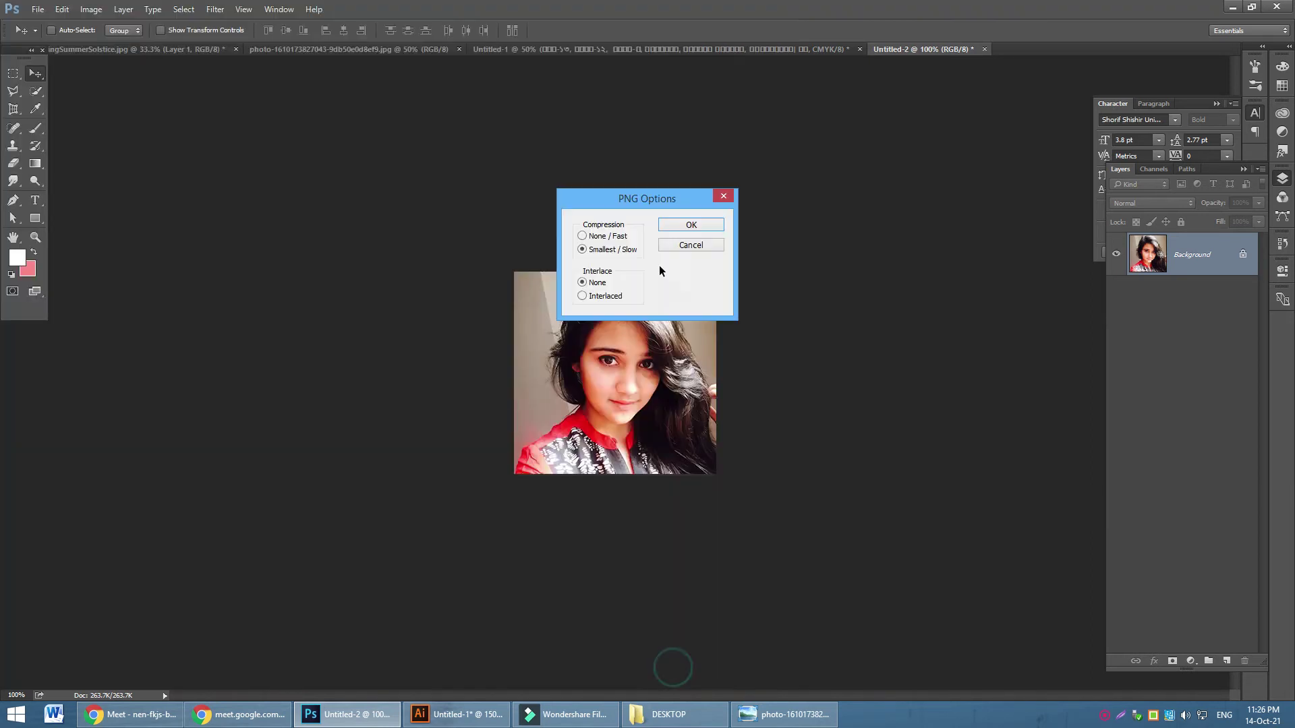
pyautogui.click(701, 226)
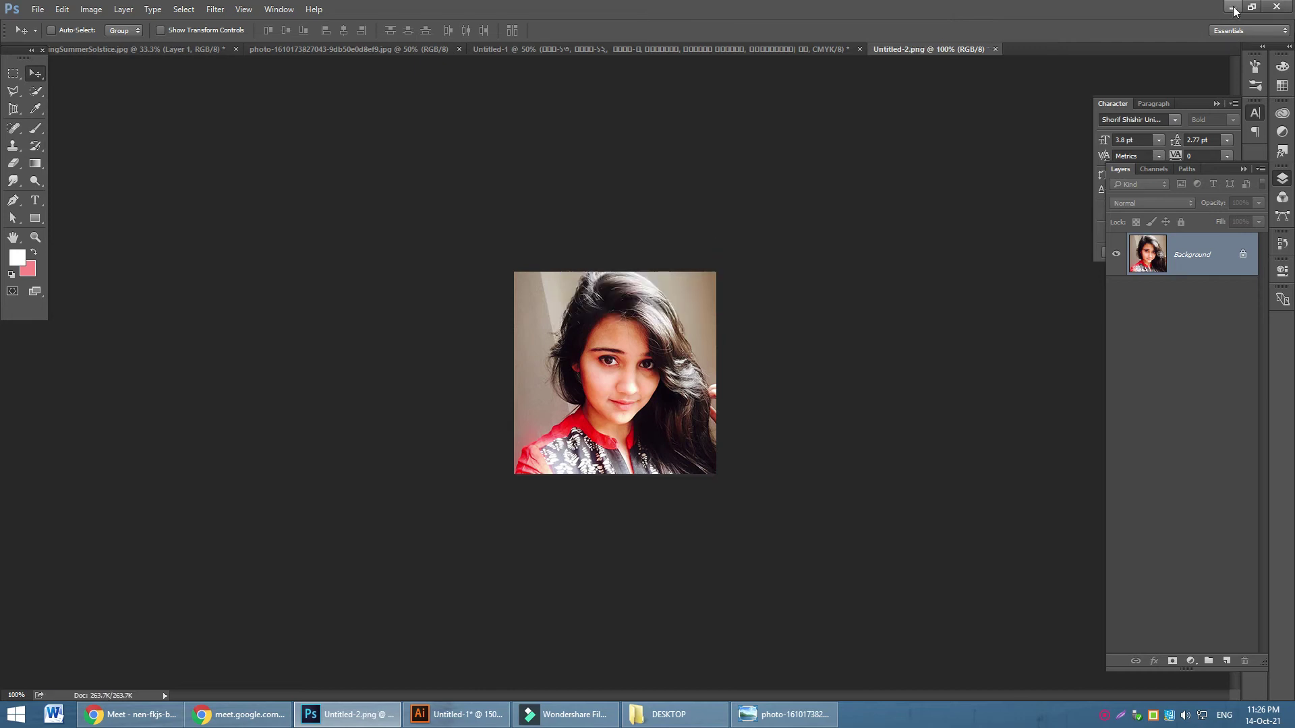
pyautogui.click(1233, 8)
pyautogui.click(1229, 6)
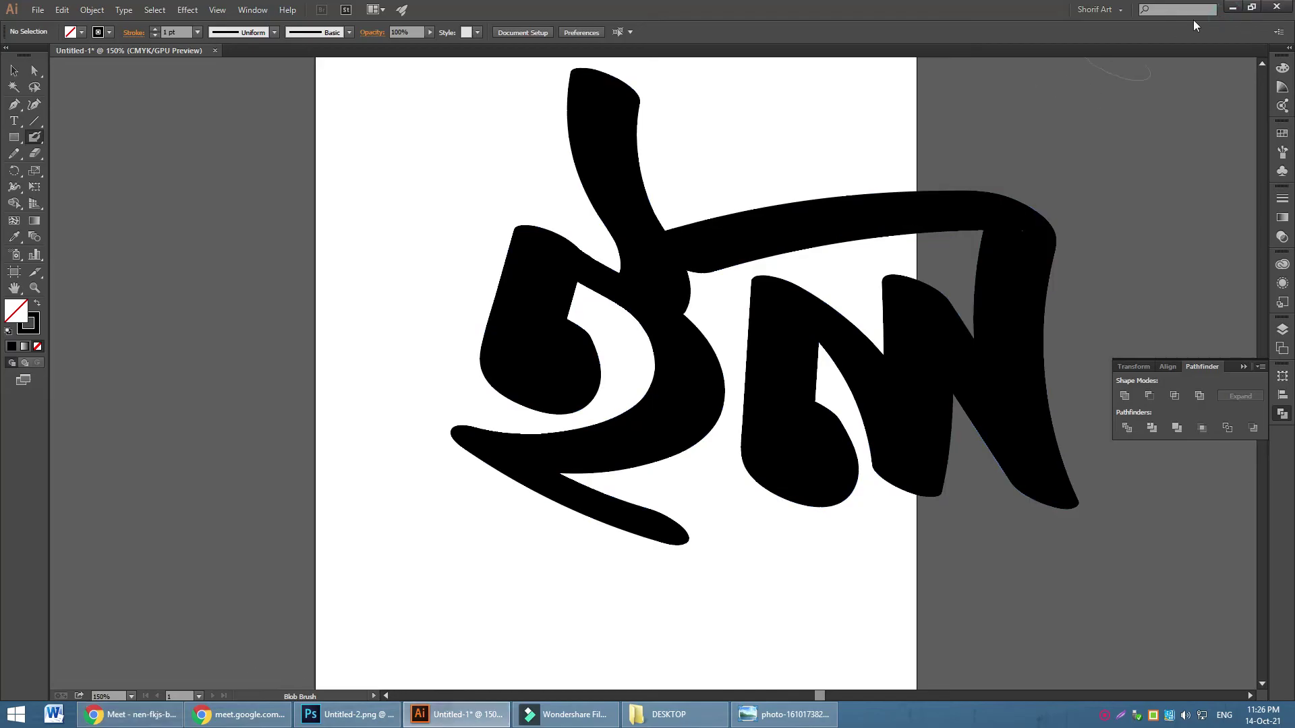
# Clear the open windows, check Untitled-2's file properties, and open the PNG in Photo Viewer
pyautogui.click(1231, 8)
pyautogui.click(1284, 7)
pyautogui.click(1286, 9)
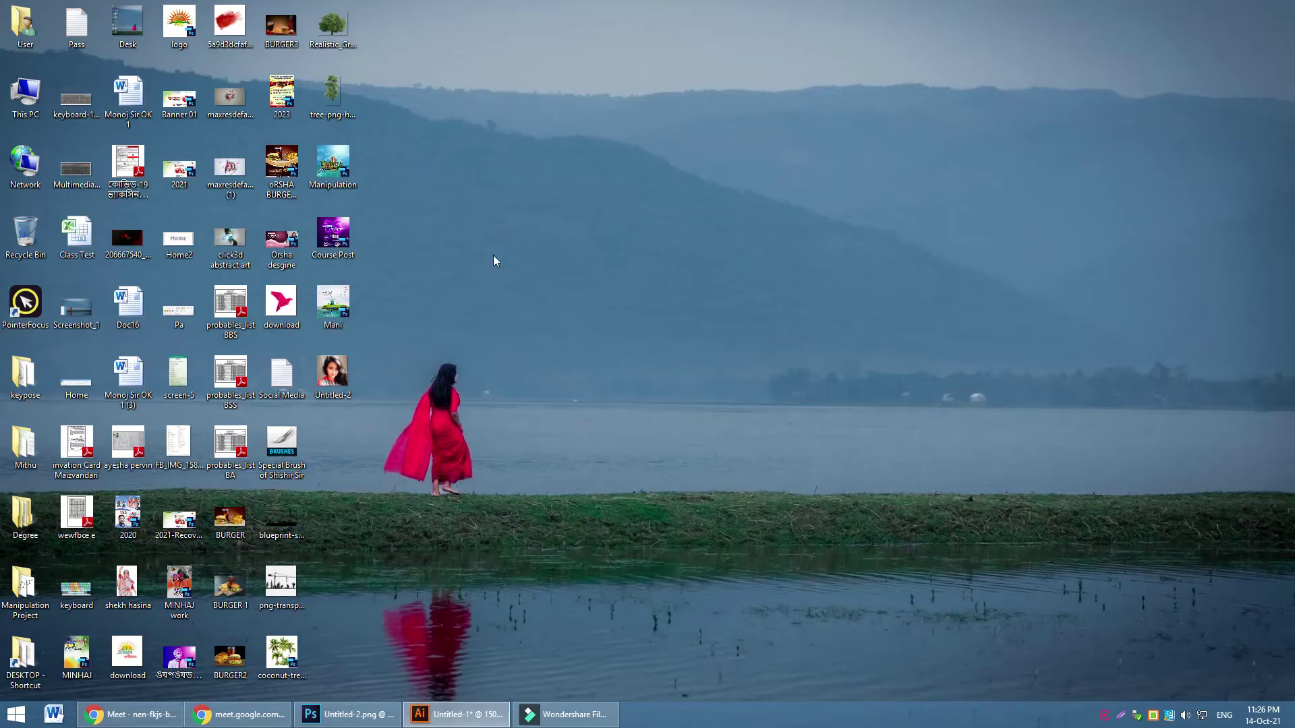
pyautogui.rightClick(339, 375)
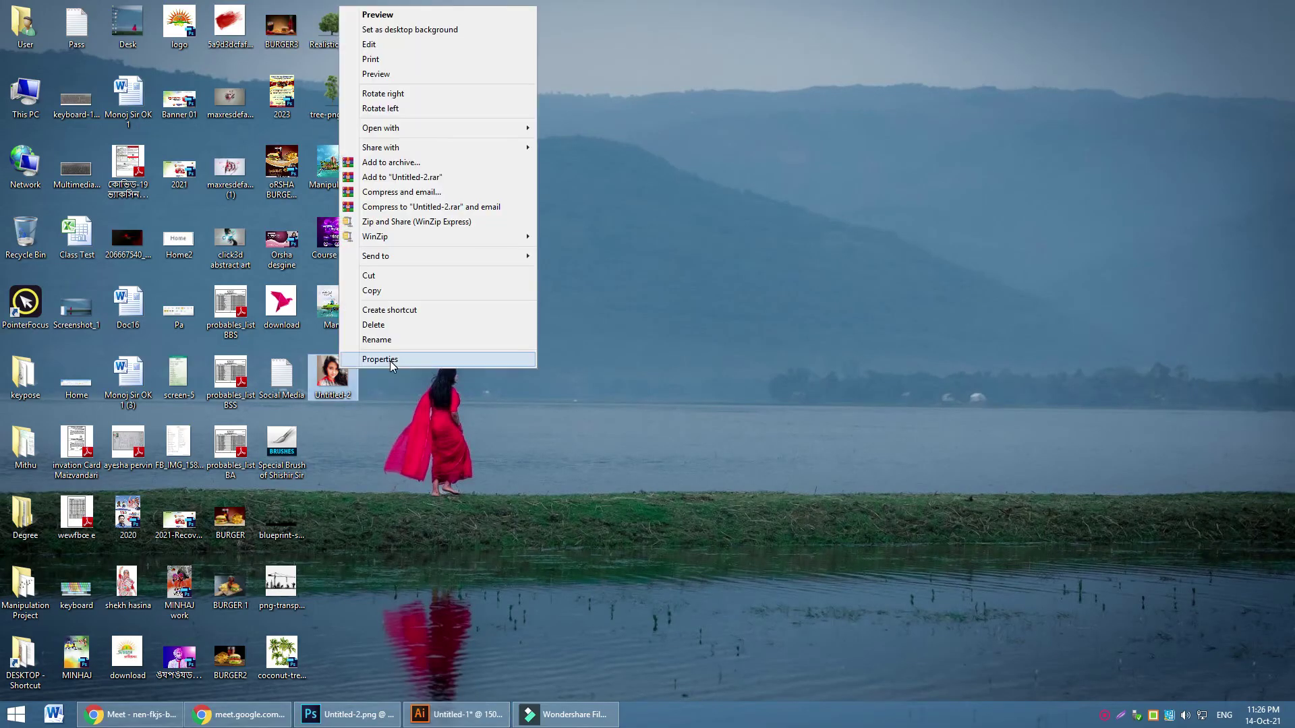
pyautogui.click(459, 355)
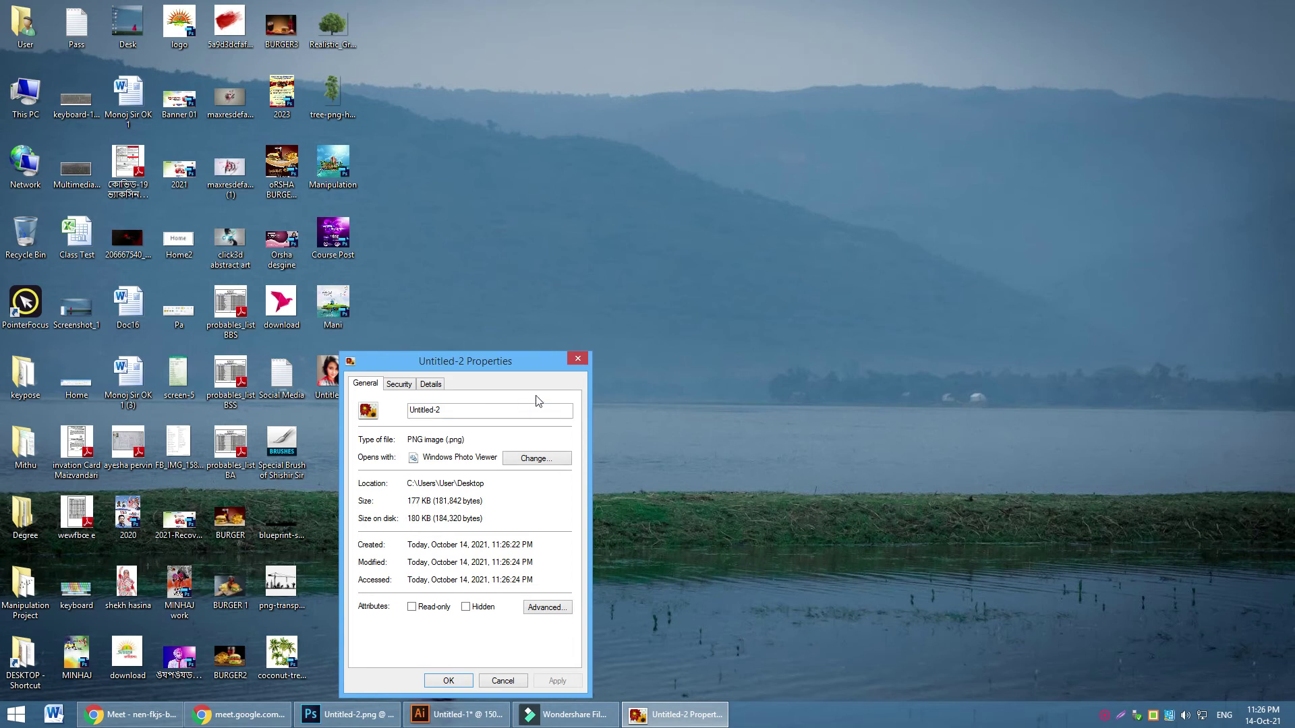
pyautogui.click(583, 361)
pyautogui.doubleClick(328, 375)
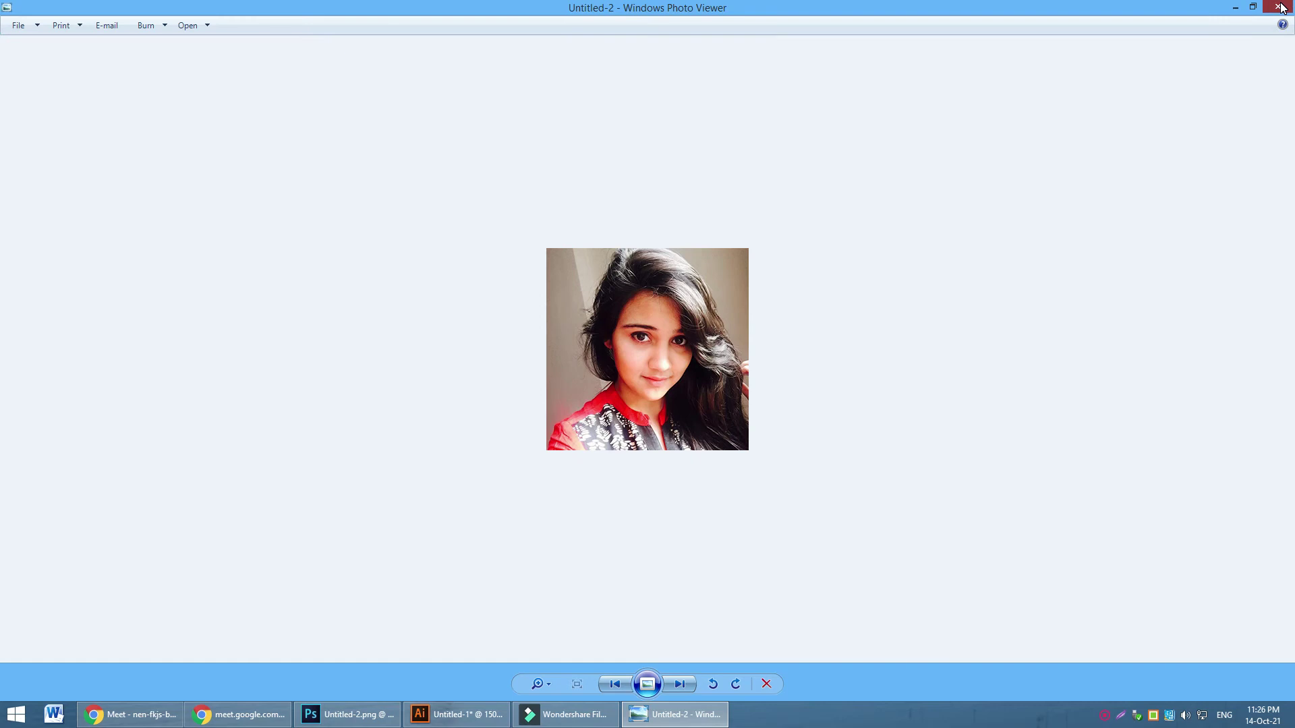
# Close Photo Viewer, return briefly to Photoshop, then go back to the Google Meet presentation
pyautogui.click(1280, 8)
pyautogui.click(352, 716)
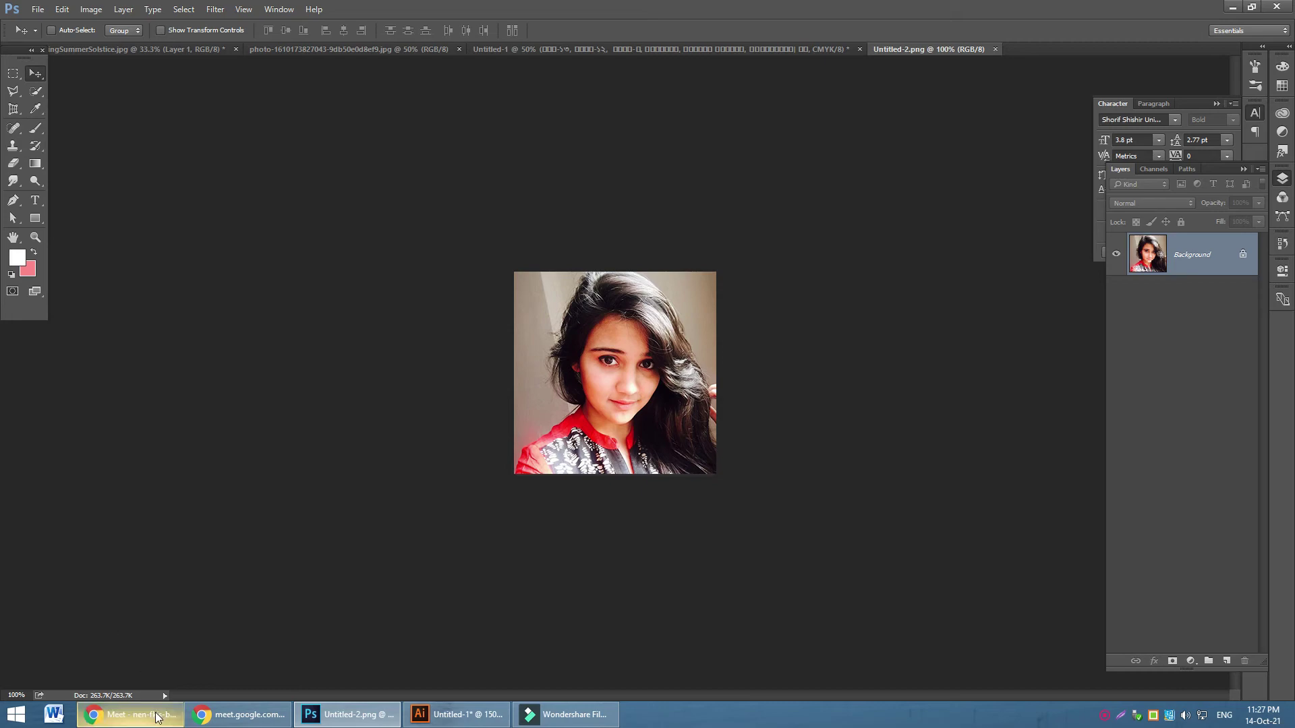
pyautogui.click(128, 714)
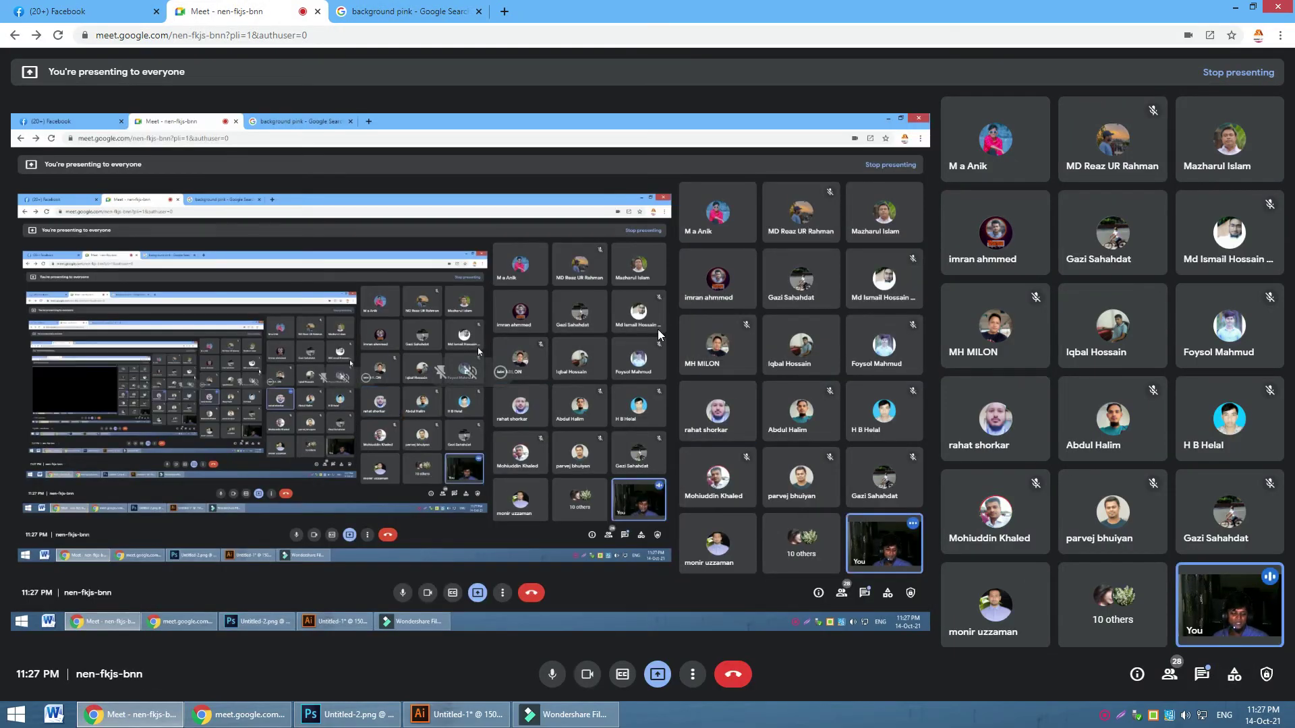
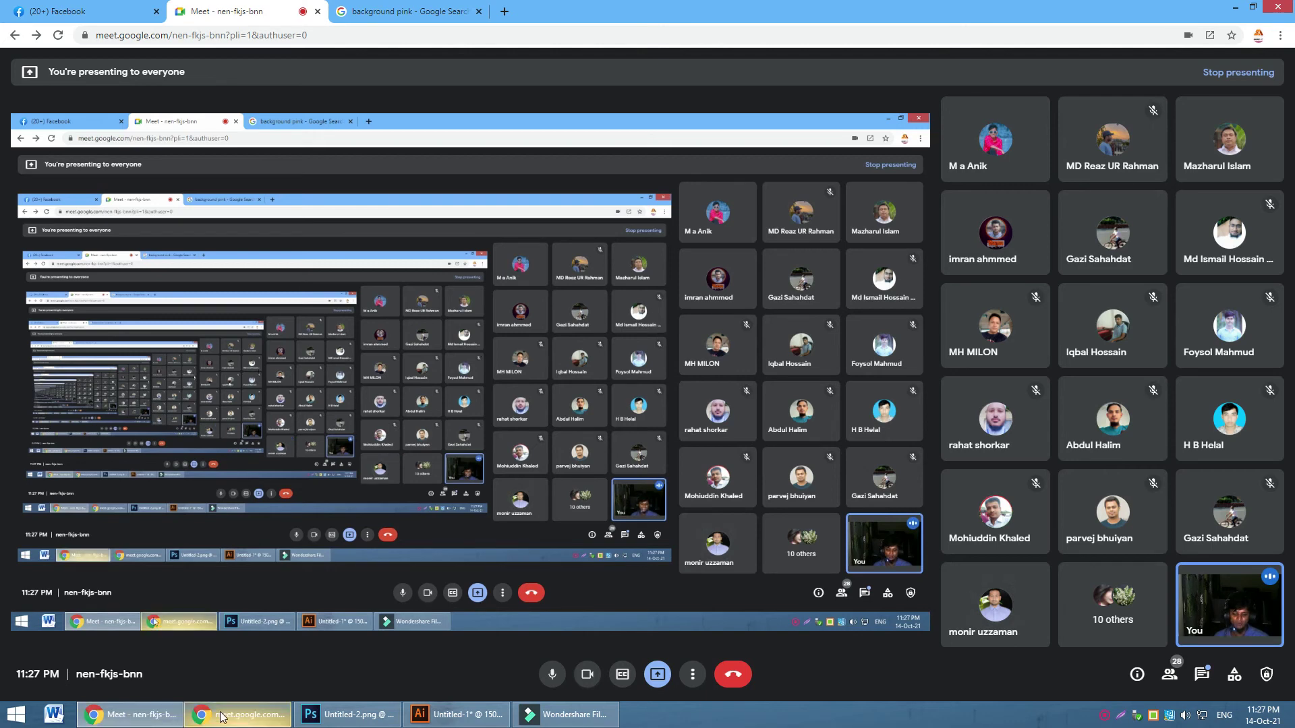
# Unlock the bride photo's Background layer and convert it to a smart object
pyautogui.click(343, 717)
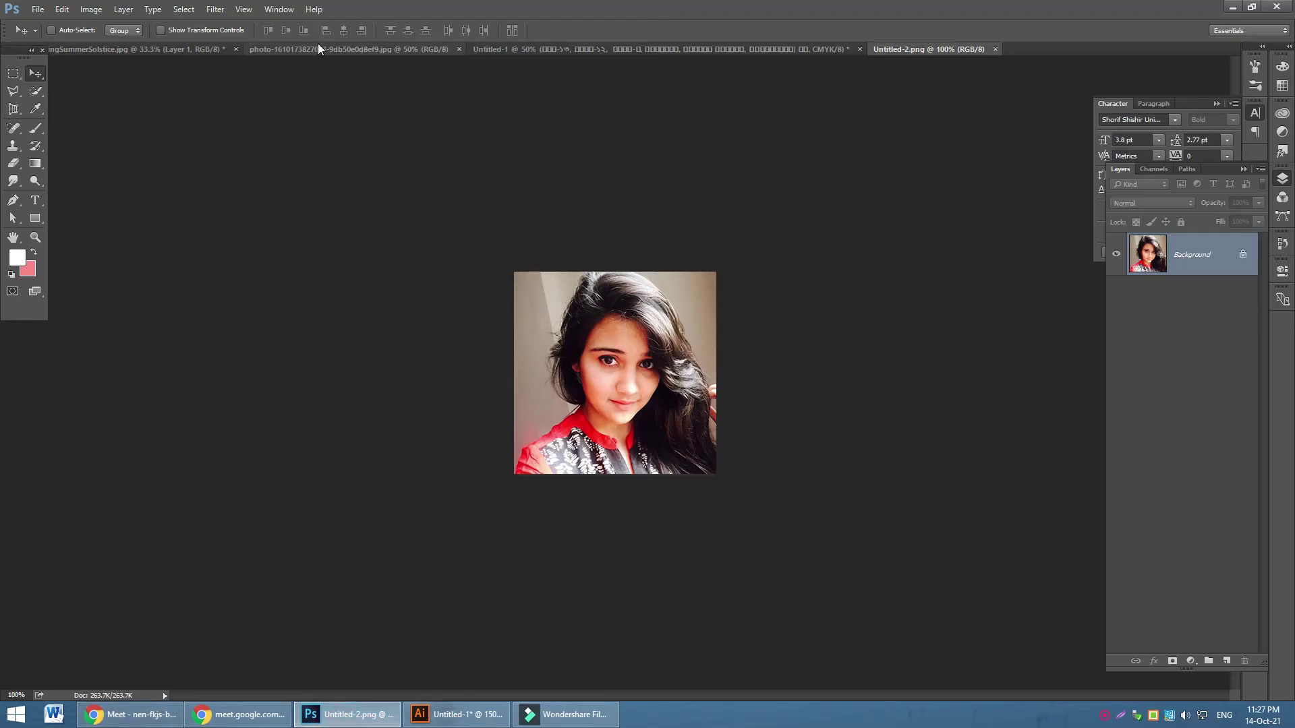
pyautogui.click(318, 49)
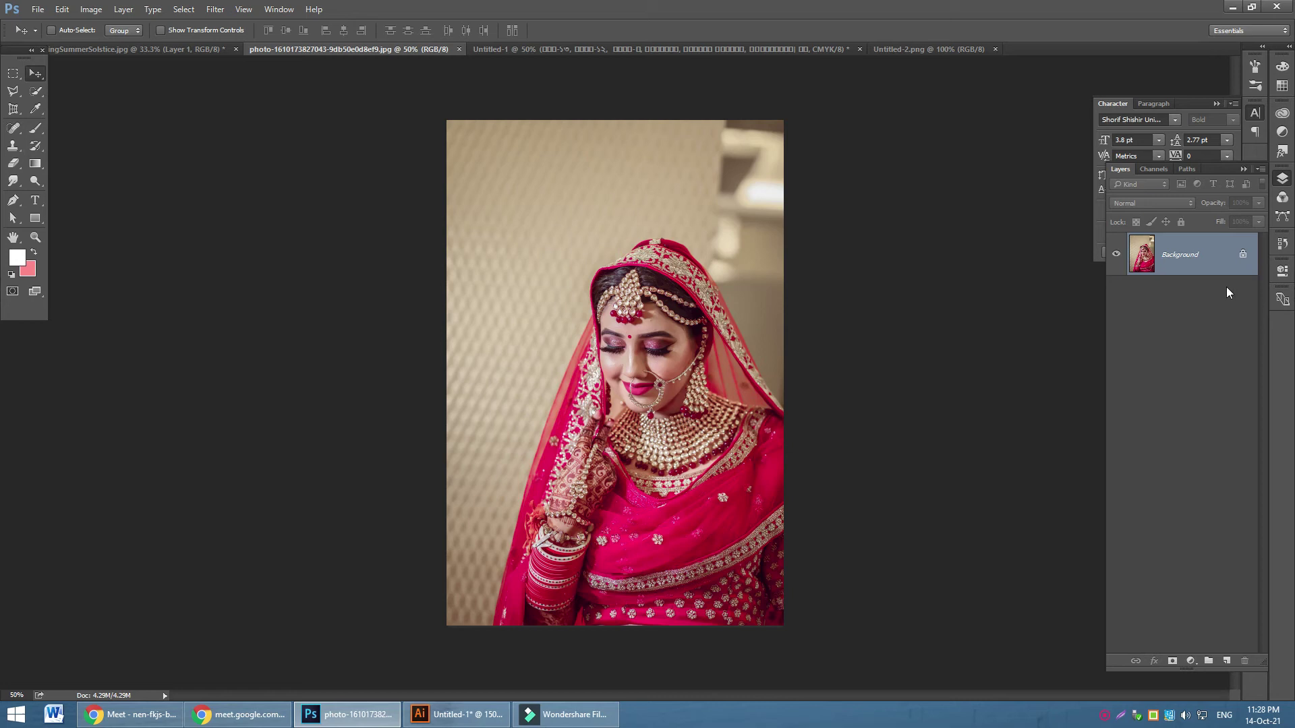
pyautogui.rightClick(1222, 257)
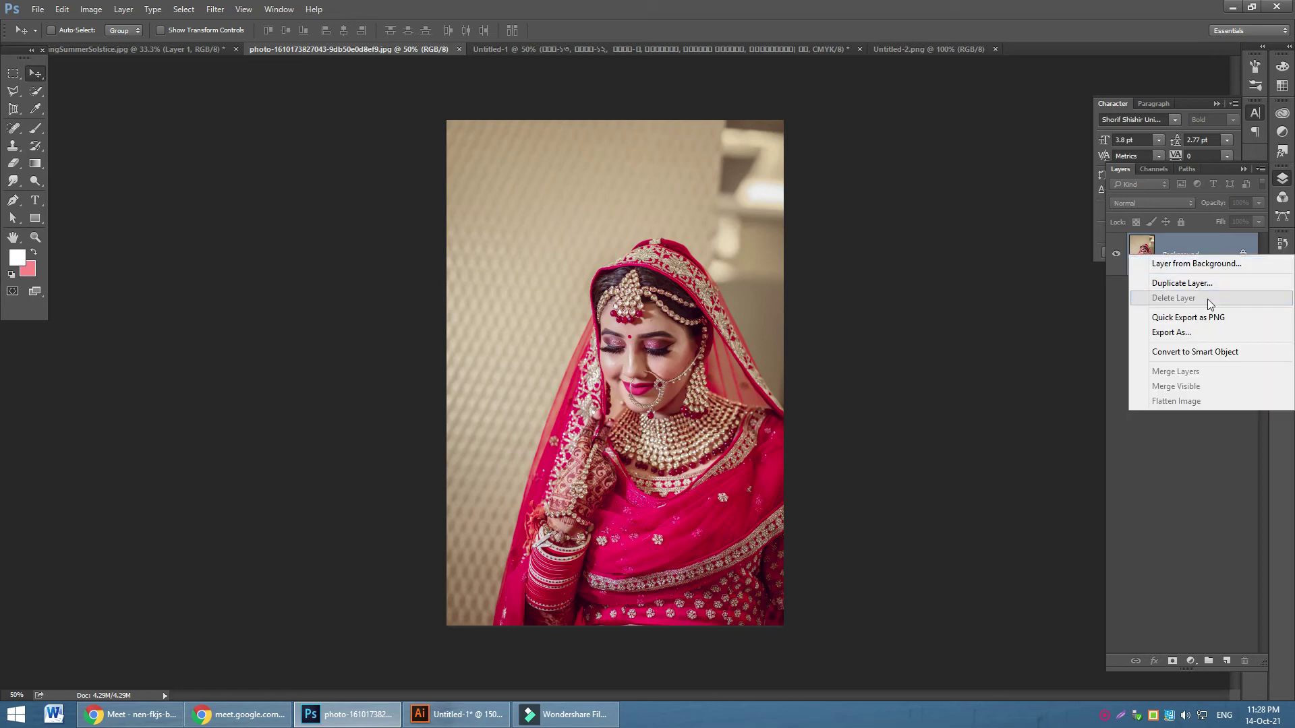
pyautogui.click(1243, 256)
pyautogui.rightClick(1207, 256)
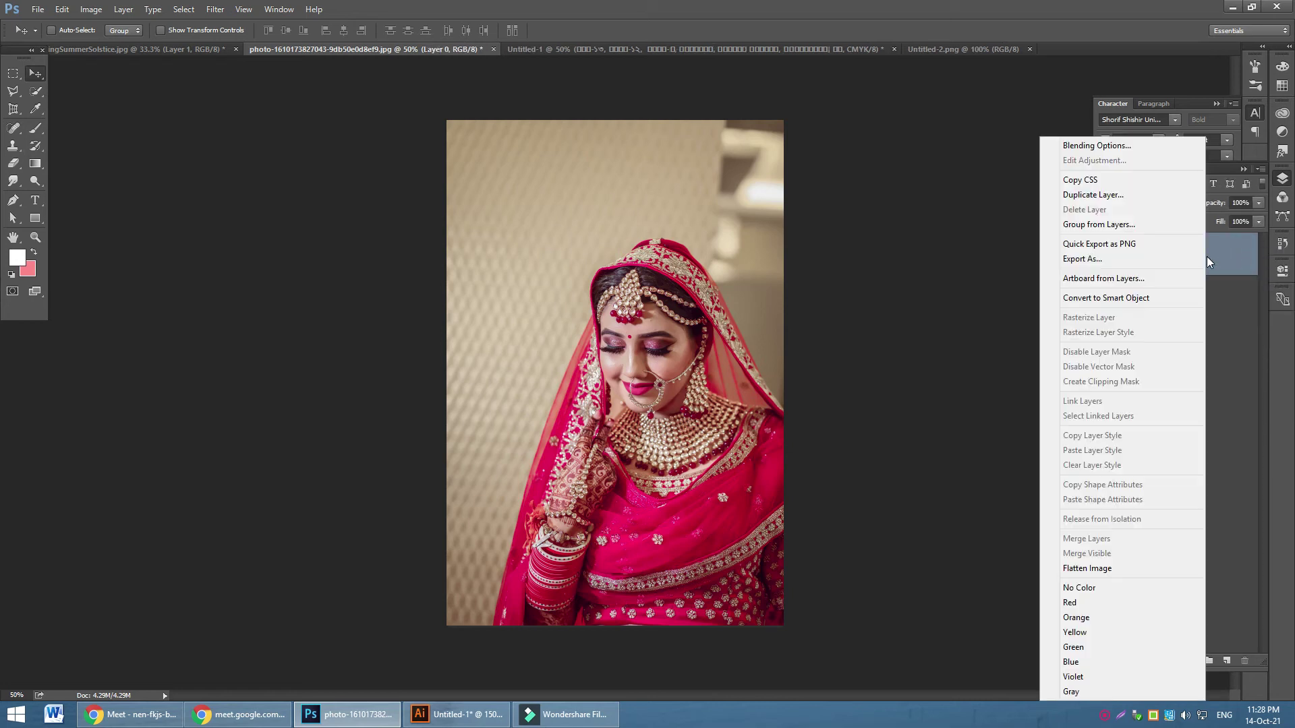
pyautogui.click(1102, 301)
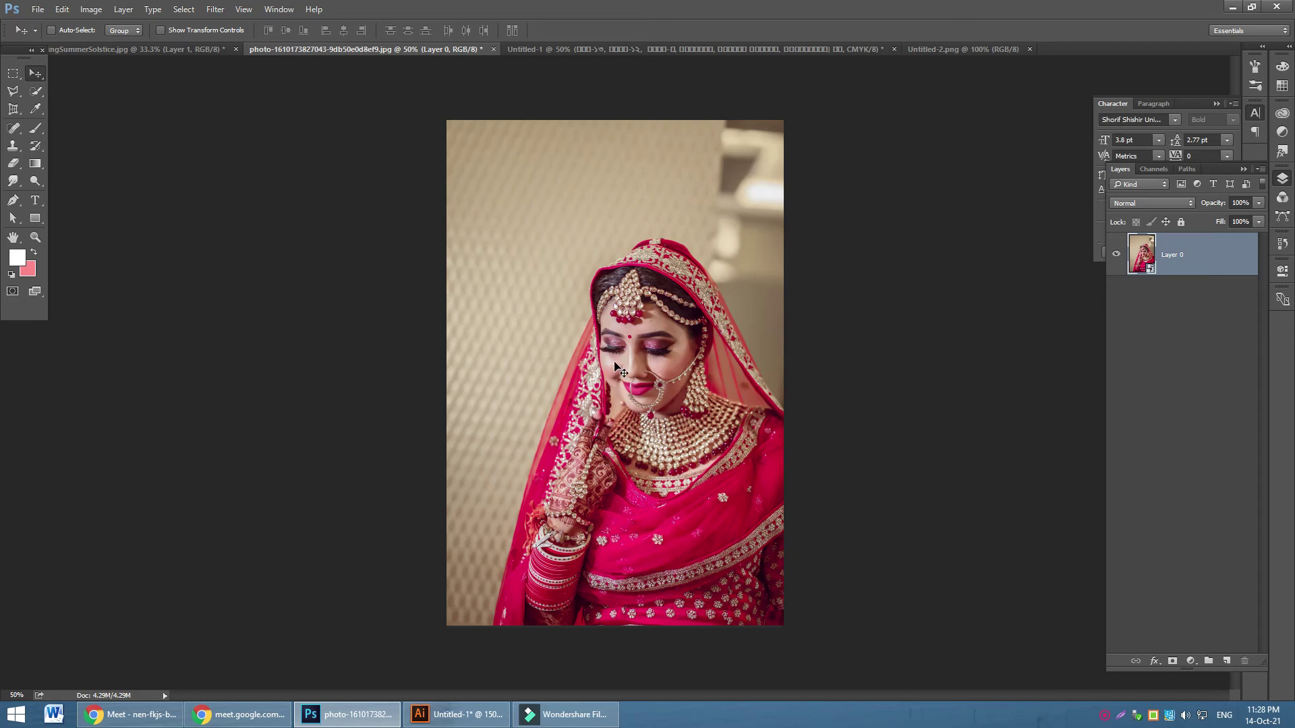
# Open the smart object's contents for editing at 100% zoom
pyautogui.click(1192, 659)
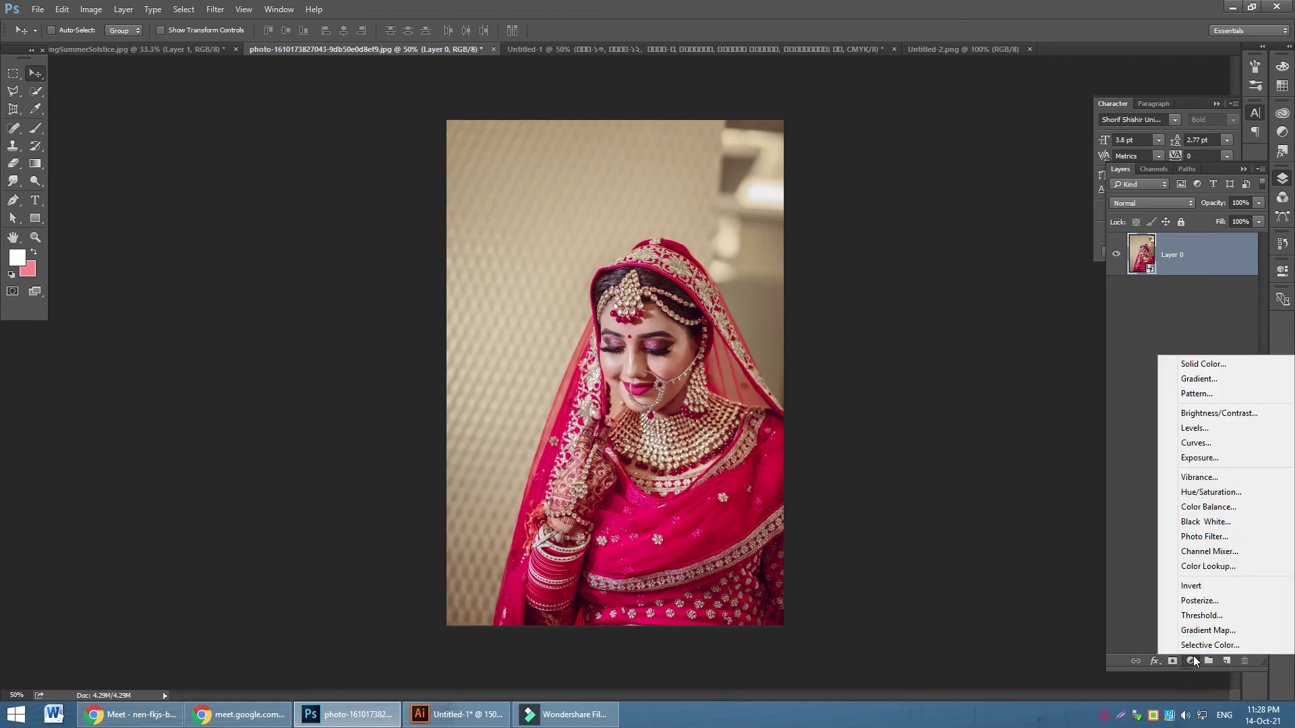
pyautogui.click(535, 375)
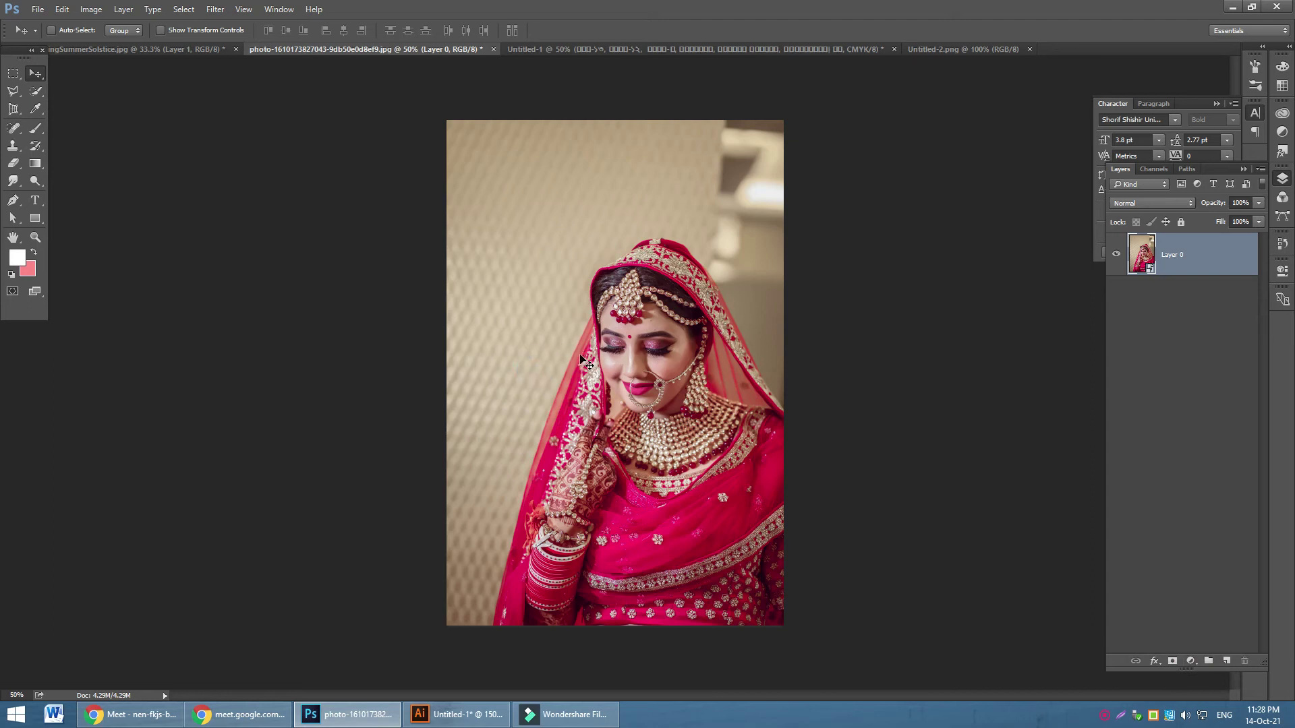
pyautogui.doubleClick(1149, 270)
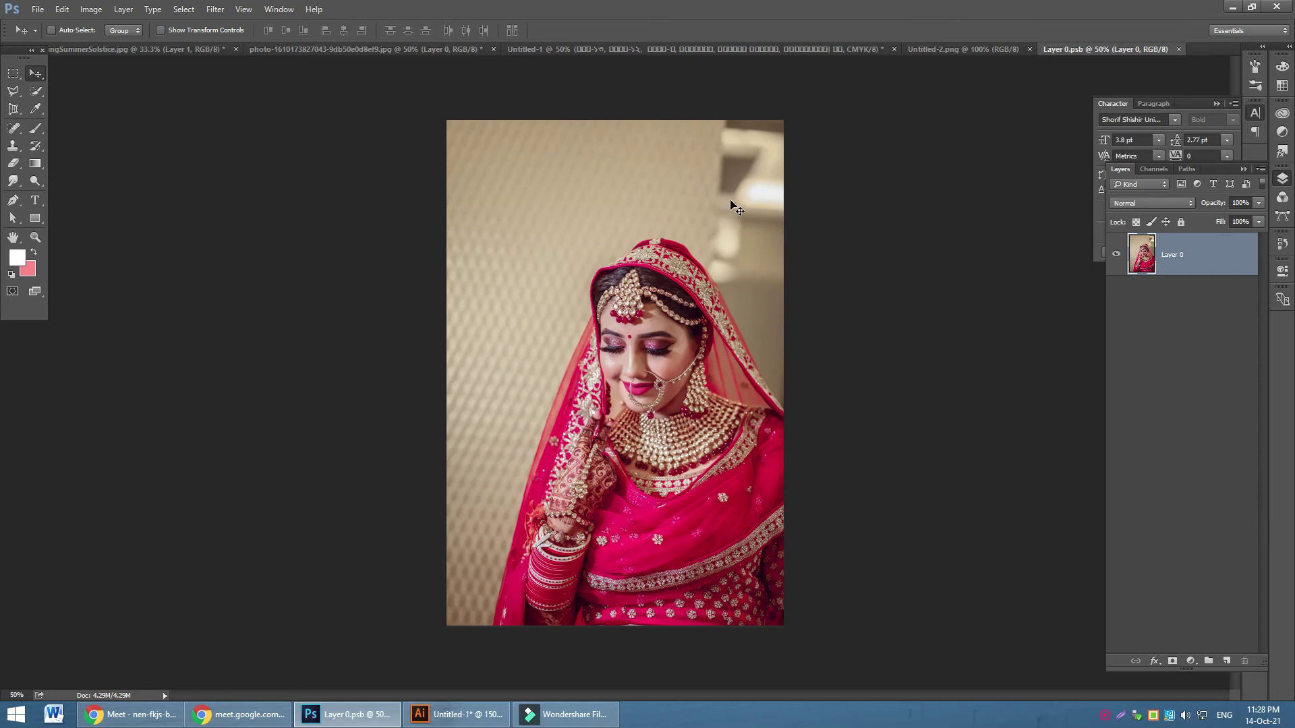
pyautogui.hotkey('ctrl', '+')
pyautogui.hotkey('ctrl', '+')
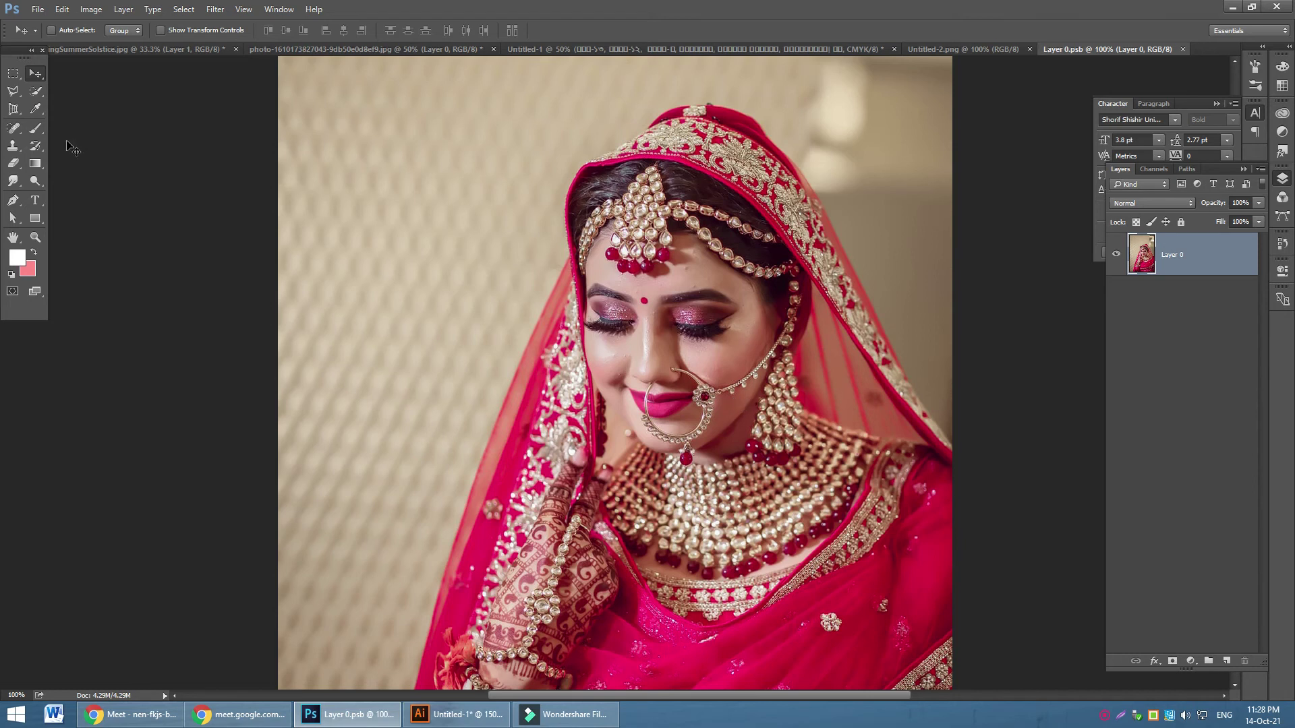
# Heal six blemishes on the bride's forehead with the Spot Healing Brush
pyautogui.click(35, 180)
pyautogui.click(82, 193)
pyautogui.click(15, 130)
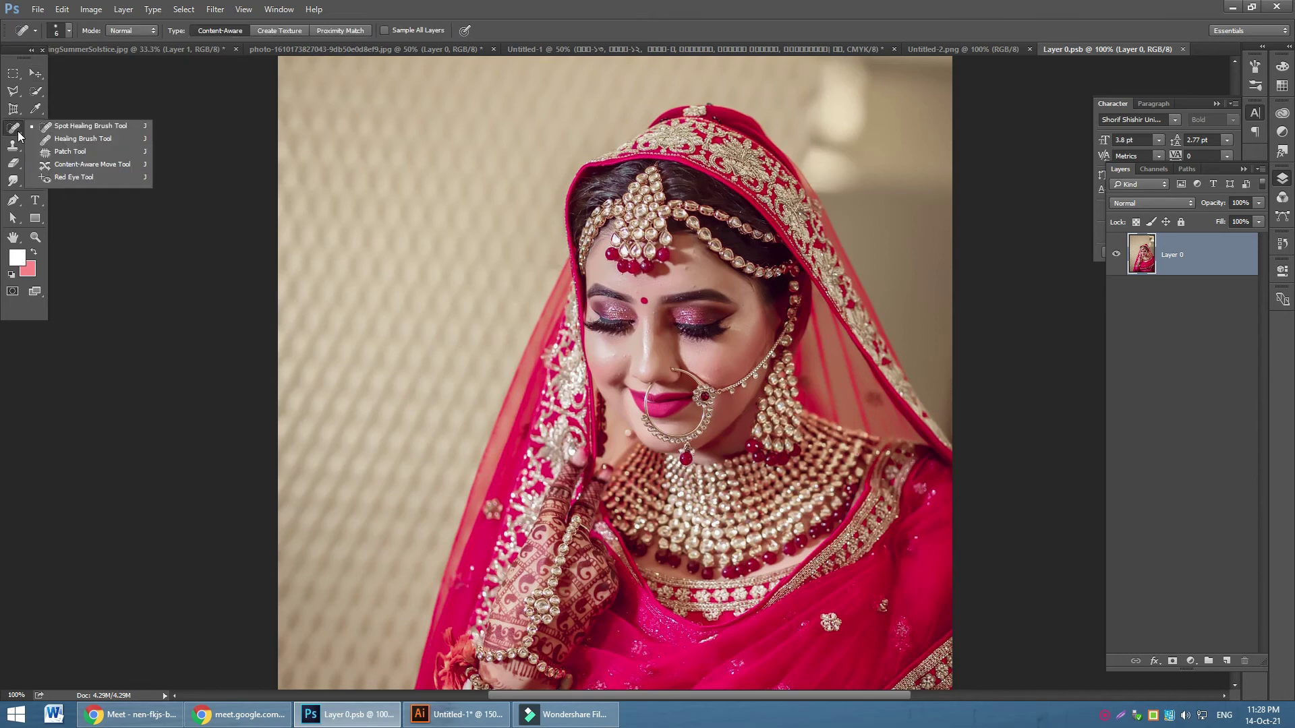
pyautogui.click(81, 126)
pyautogui.click(682, 258)
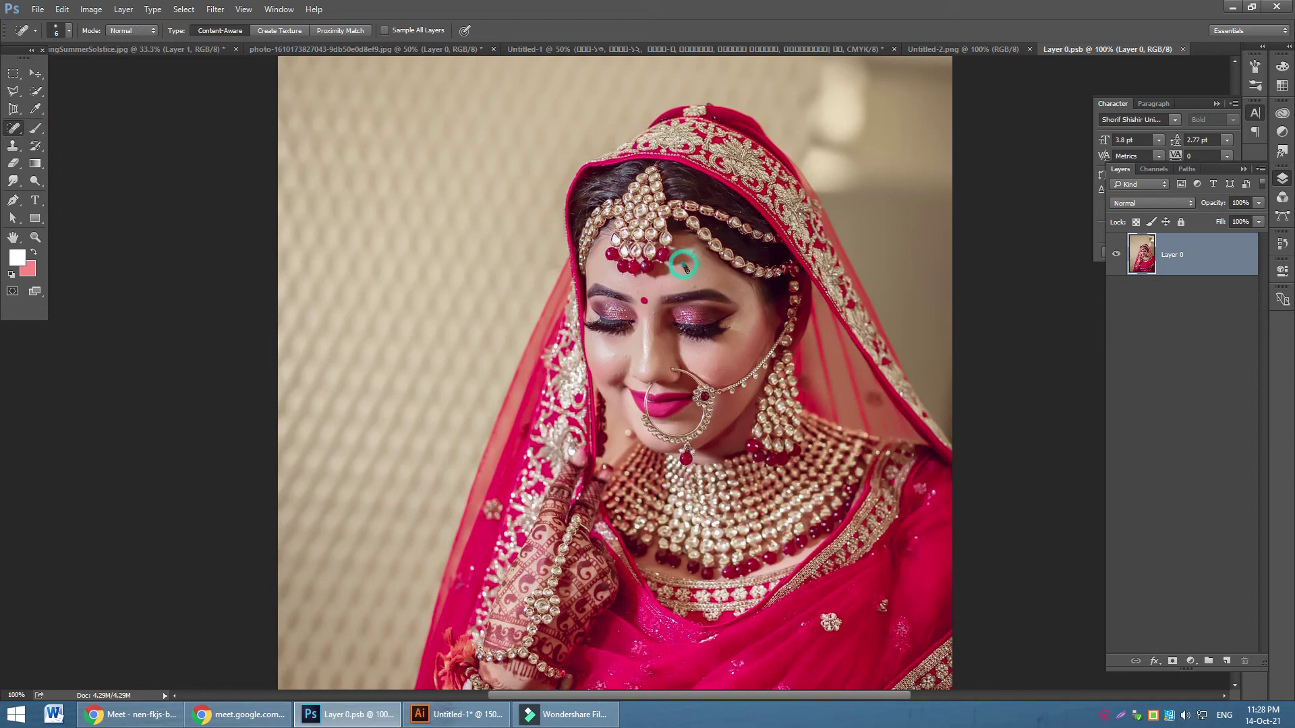
pyautogui.click(683, 258)
pyautogui.click(689, 286)
pyautogui.click(712, 277)
pyautogui.click(617, 277)
pyautogui.click(659, 294)
# Save and close the smart object contents, then view the photo at 200%
pyautogui.hotkey('ctrl', 's')
pyautogui.hotkey('ctrl', 'w')
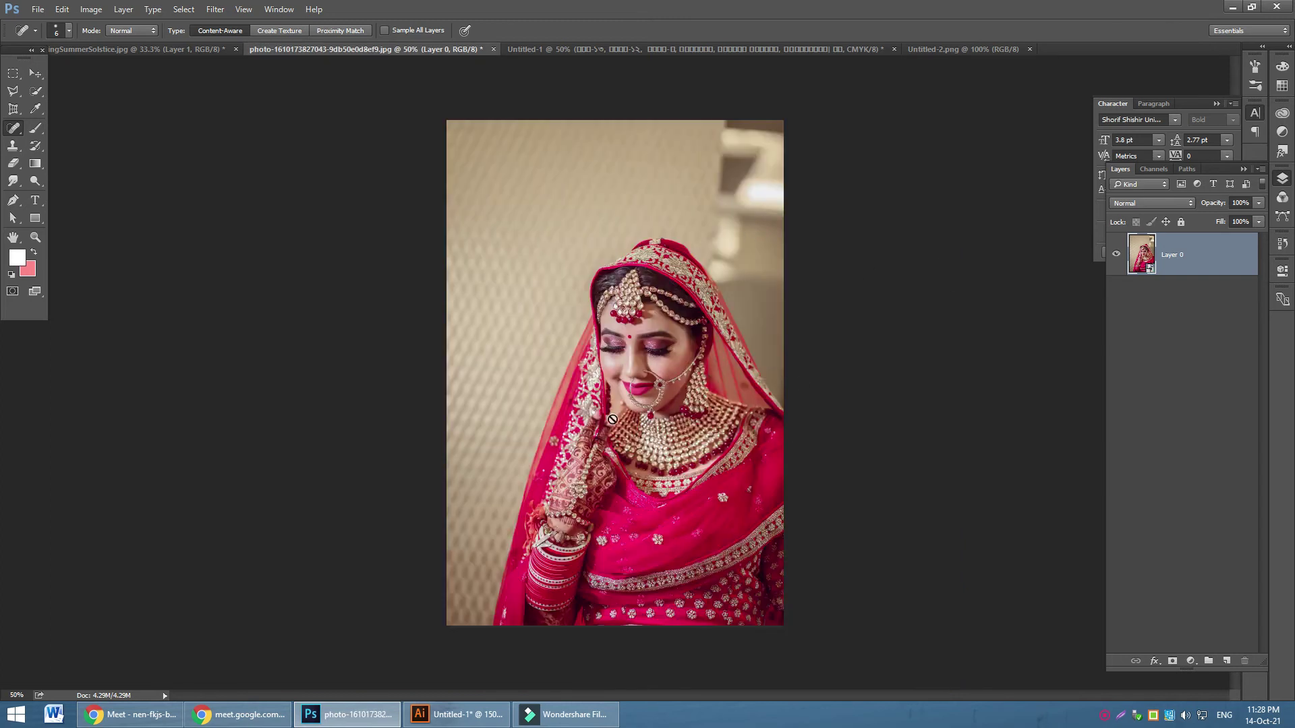
pyautogui.hotkey('ctrl', '+')
pyautogui.hotkey('ctrl', '+')
pyautogui.hotkey('ctrl', '+')
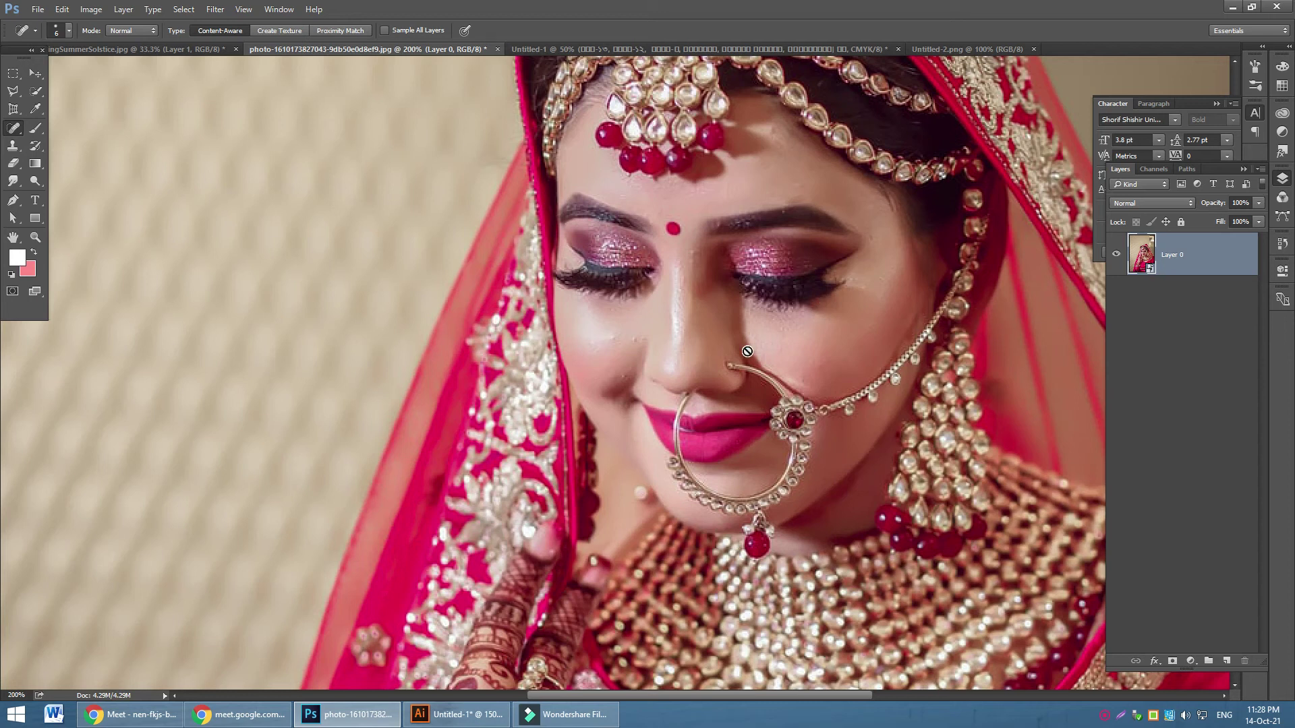
pyautogui.click(451, 716)
# Add a line of pasted Bengali text near the artboard's top-left
pyautogui.click(17, 67)
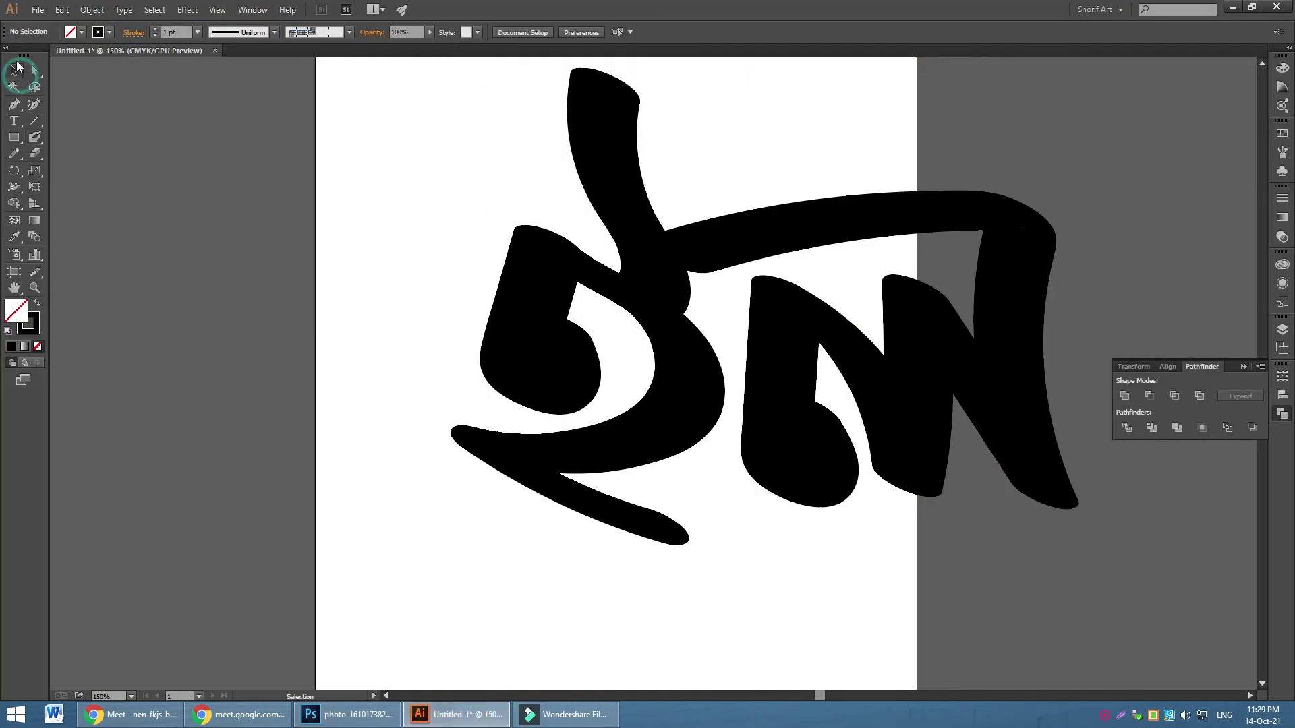
pyautogui.click(38, 9)
pyautogui.click(411, 236)
pyautogui.click(13, 121)
pyautogui.click(430, 150)
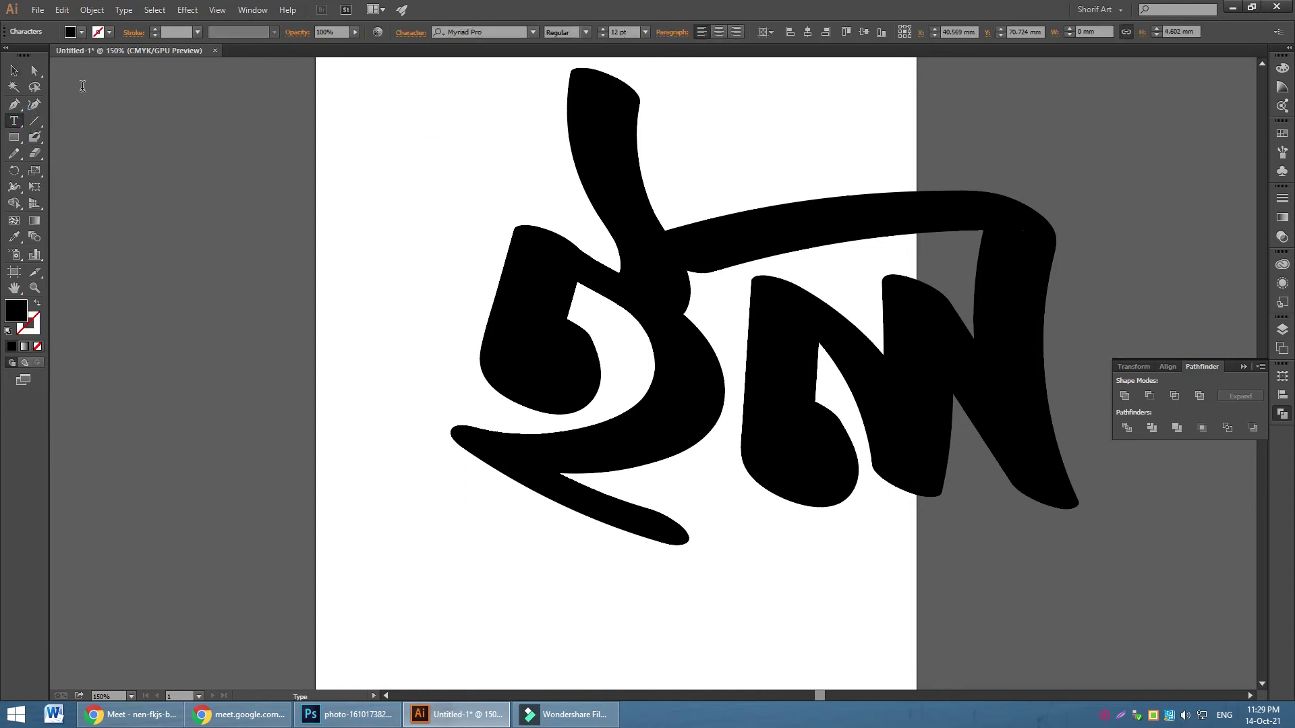
pyautogui.hotkey('ctrl', 'v')
pyautogui.press('Escape')
# Start saving with Illustrator CS6 compatibility, then cancel and minimize Illustrator
pyautogui.hotkey('ctrl', 's')
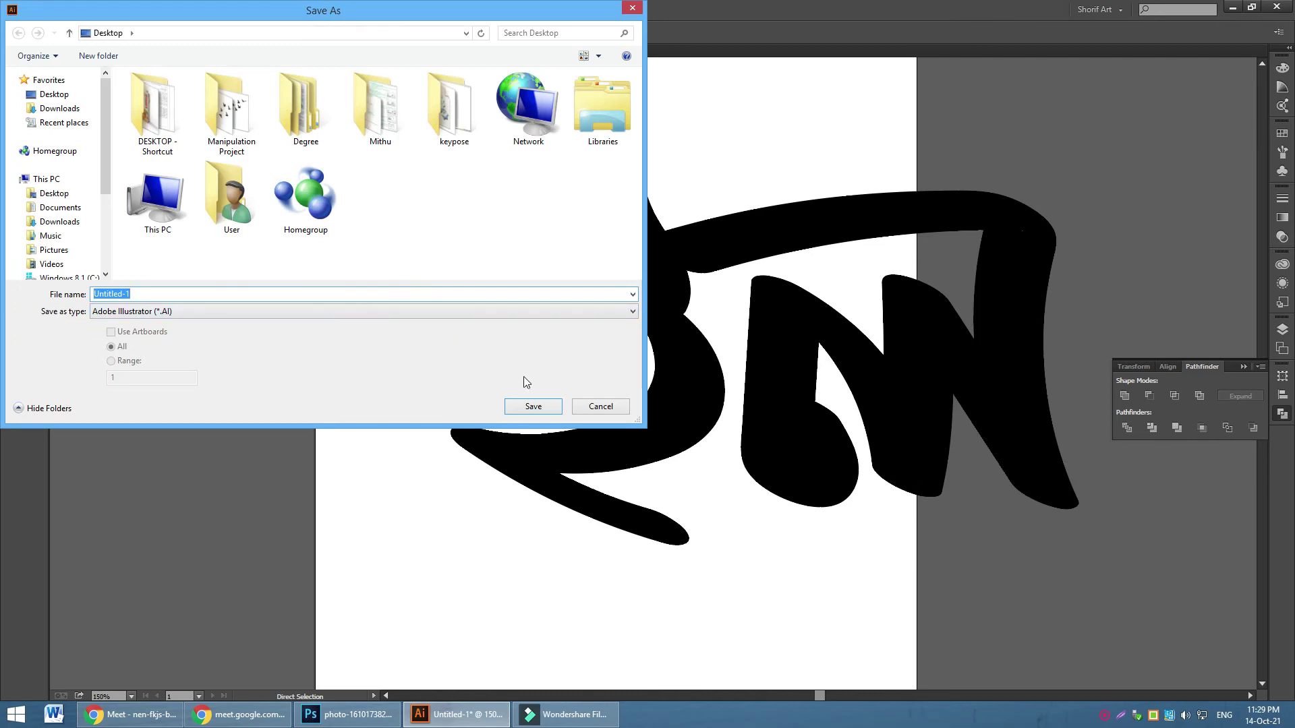
pyautogui.click(533, 408)
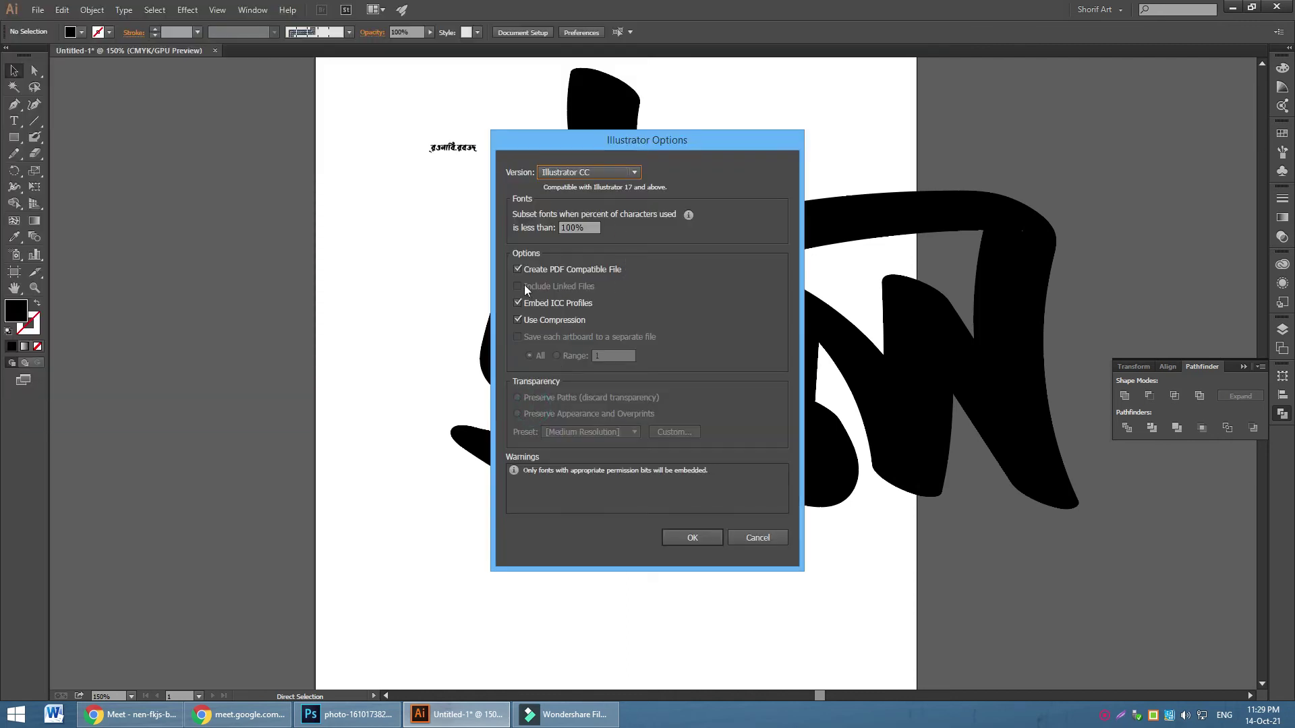
pyautogui.click(616, 172)
pyautogui.click(601, 217)
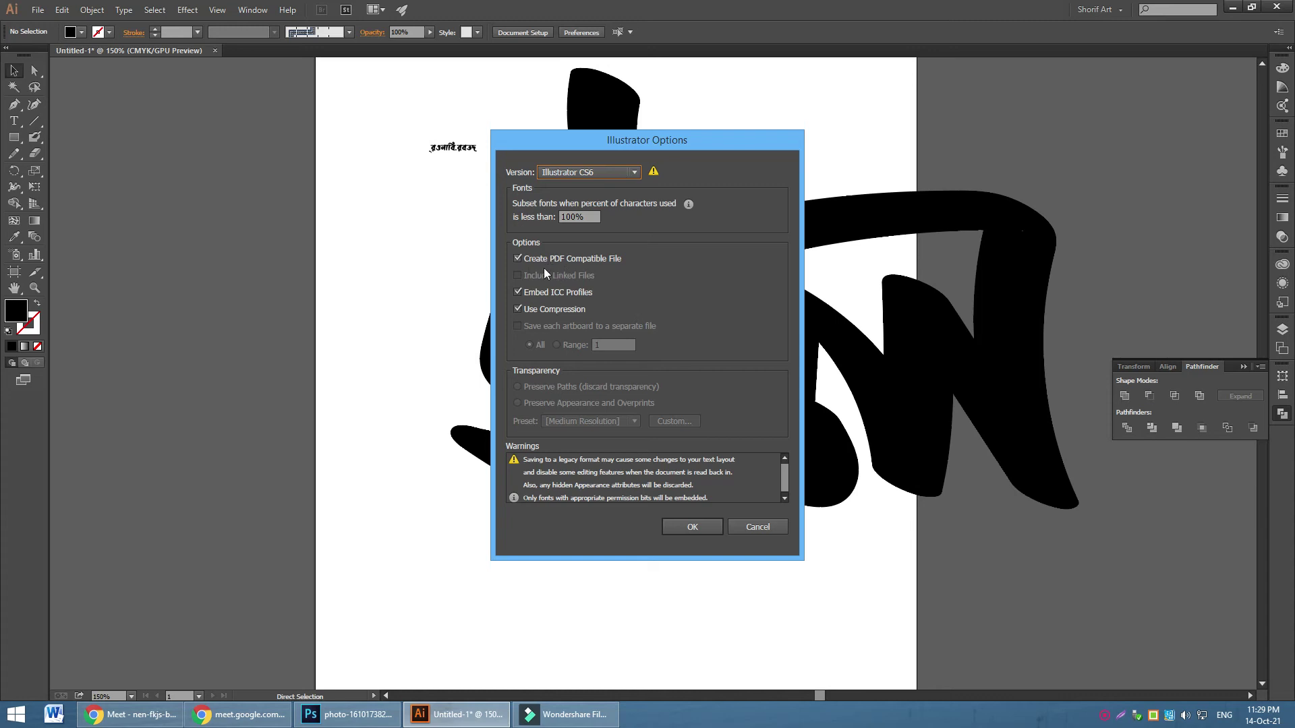
pyautogui.click(766, 529)
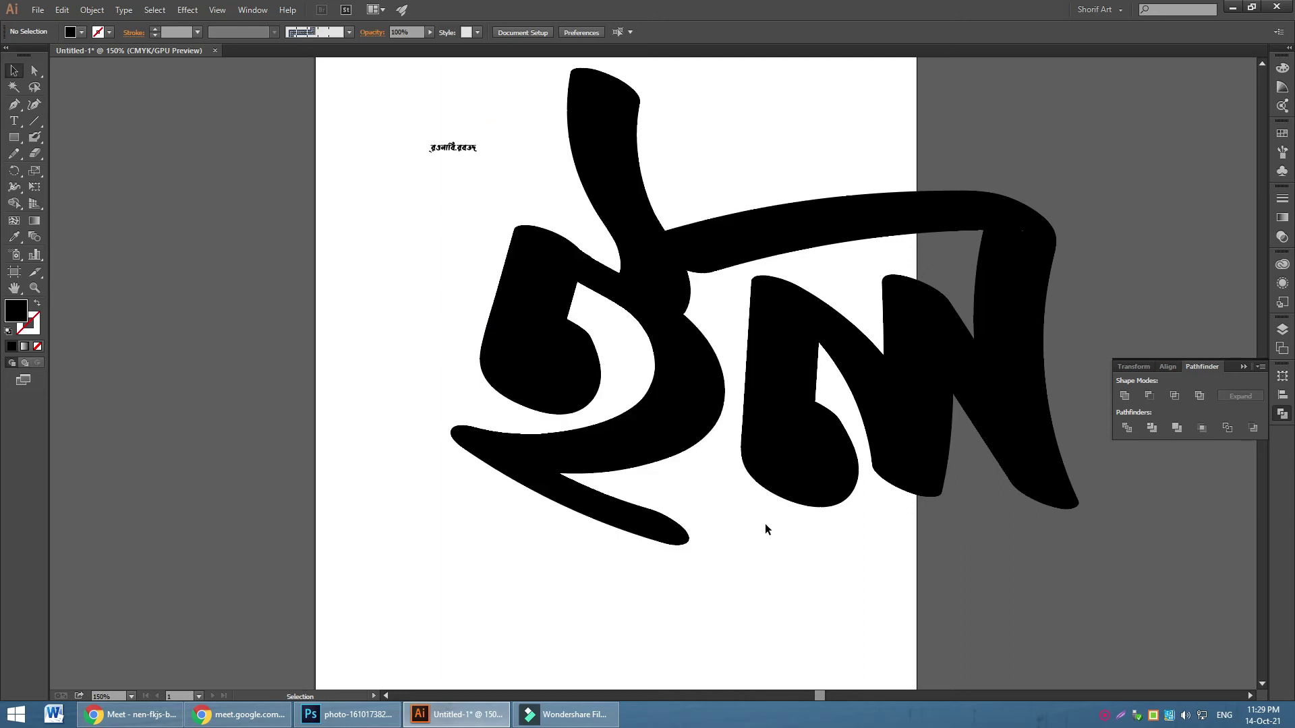
pyautogui.click(453, 717)
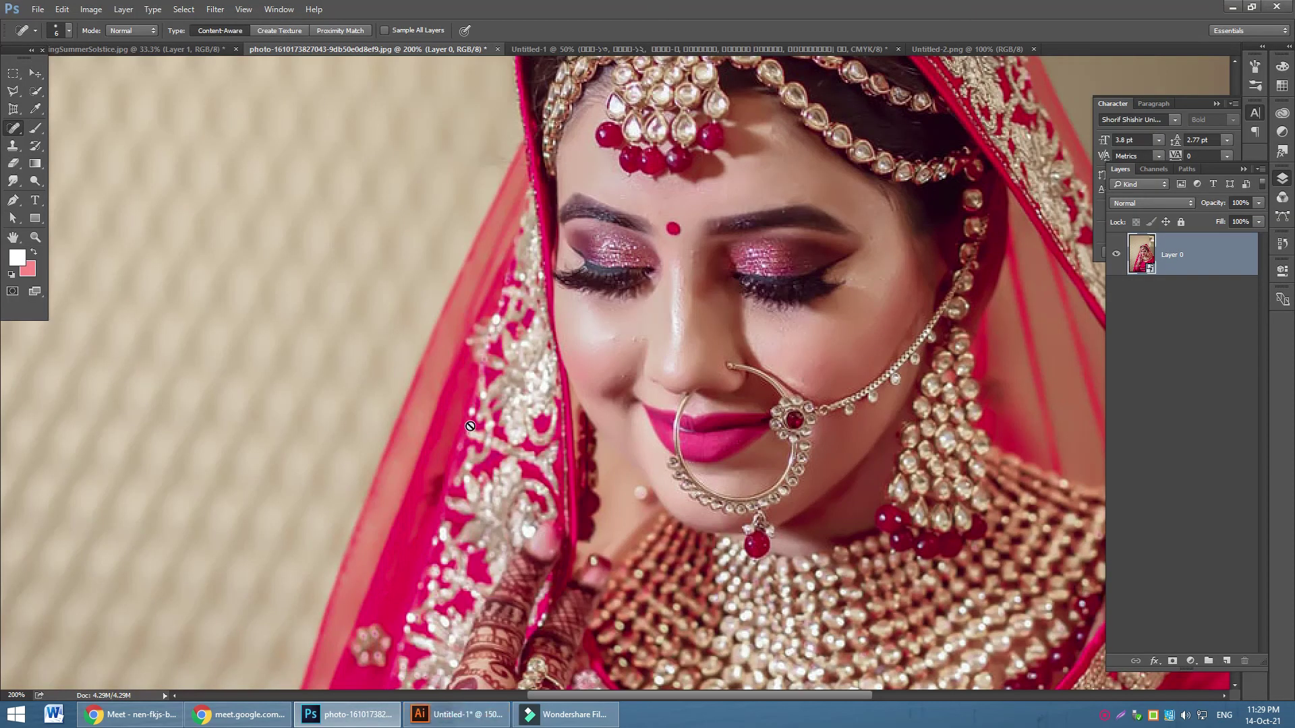
# Create a new white 300 × 80 pixel document in Photoshop
pyautogui.click(139, 721)
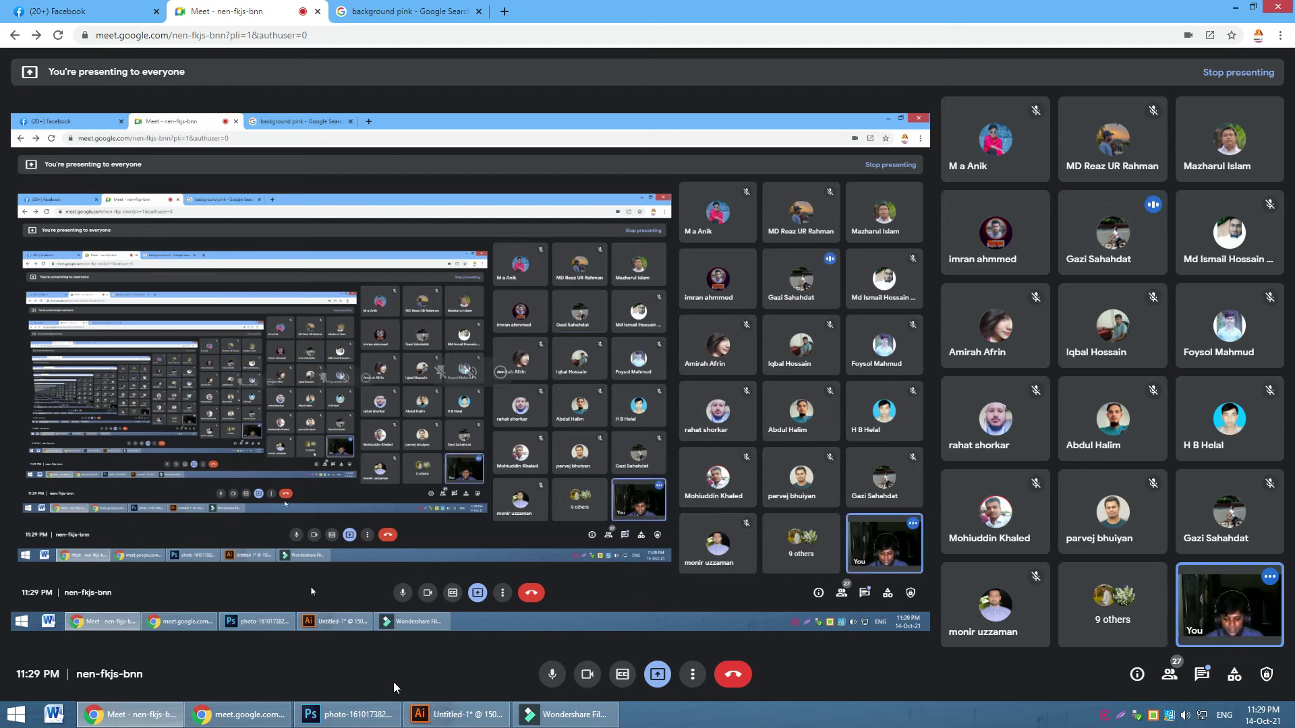
pyautogui.click(373, 709)
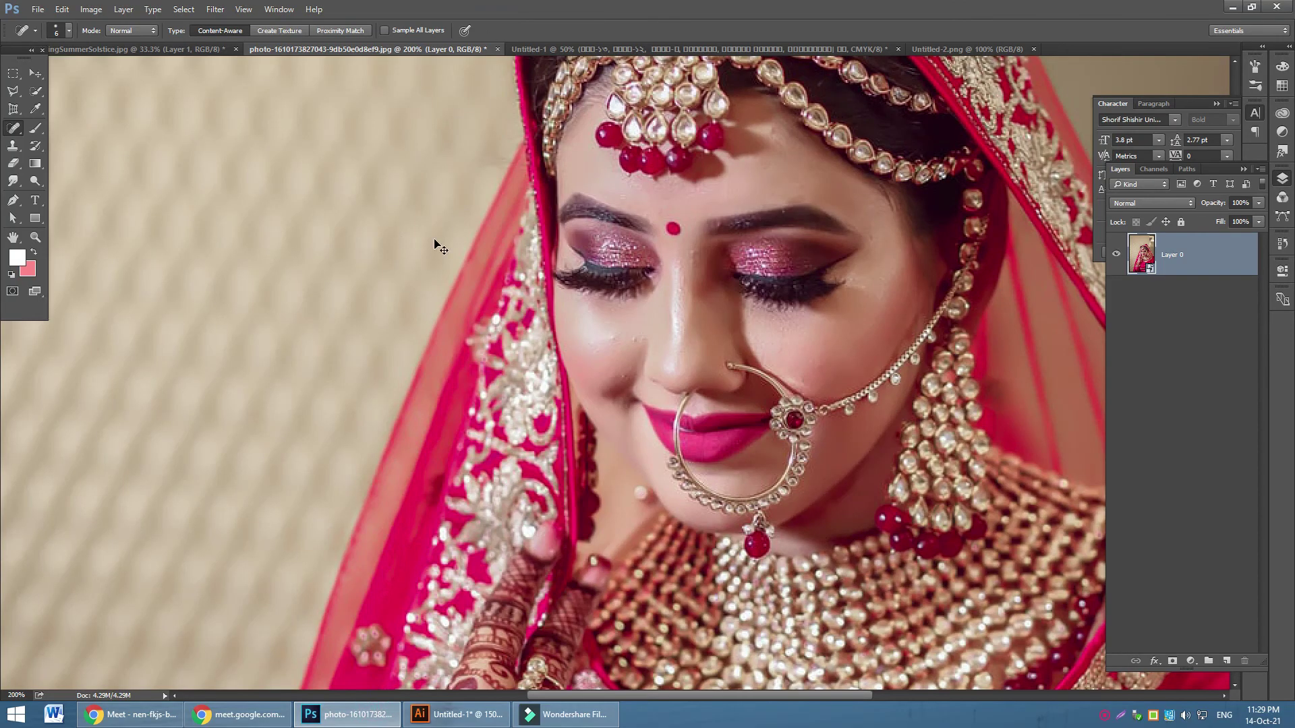
pyautogui.hotkey('ctrl', 'n')
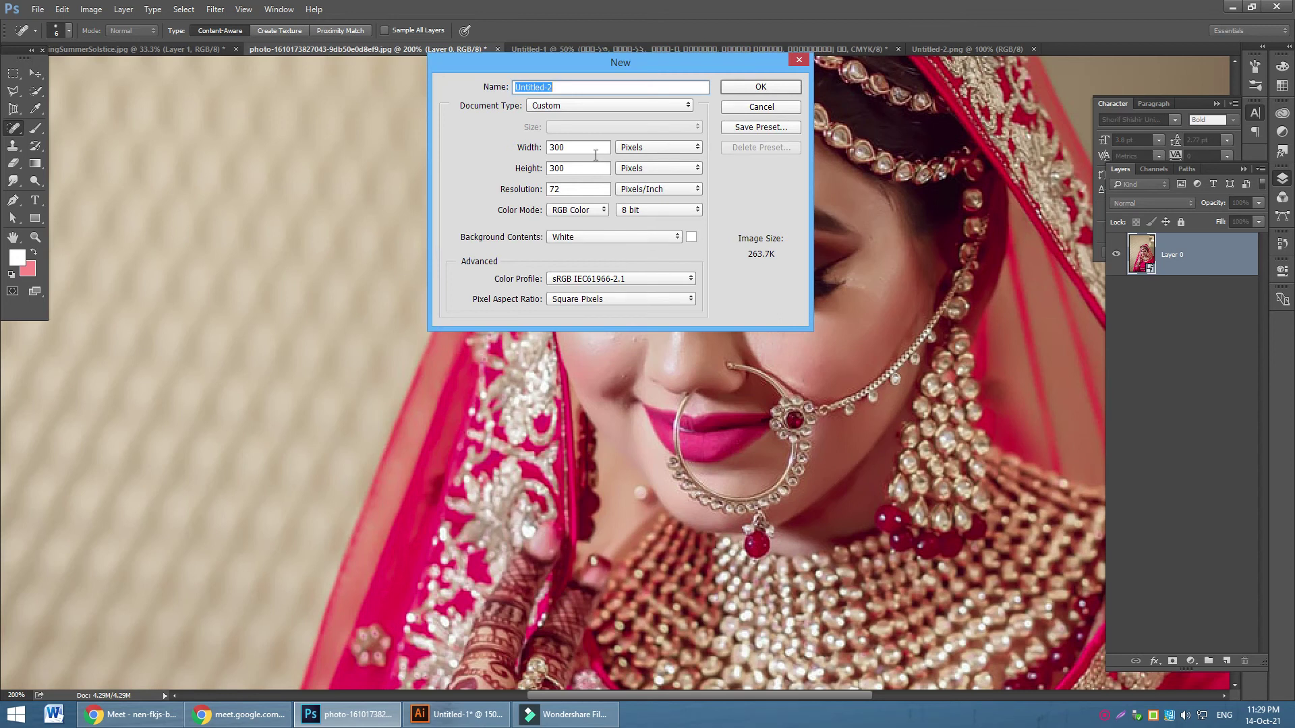
pyautogui.doubleClick(578, 168)
pyautogui.write('80')
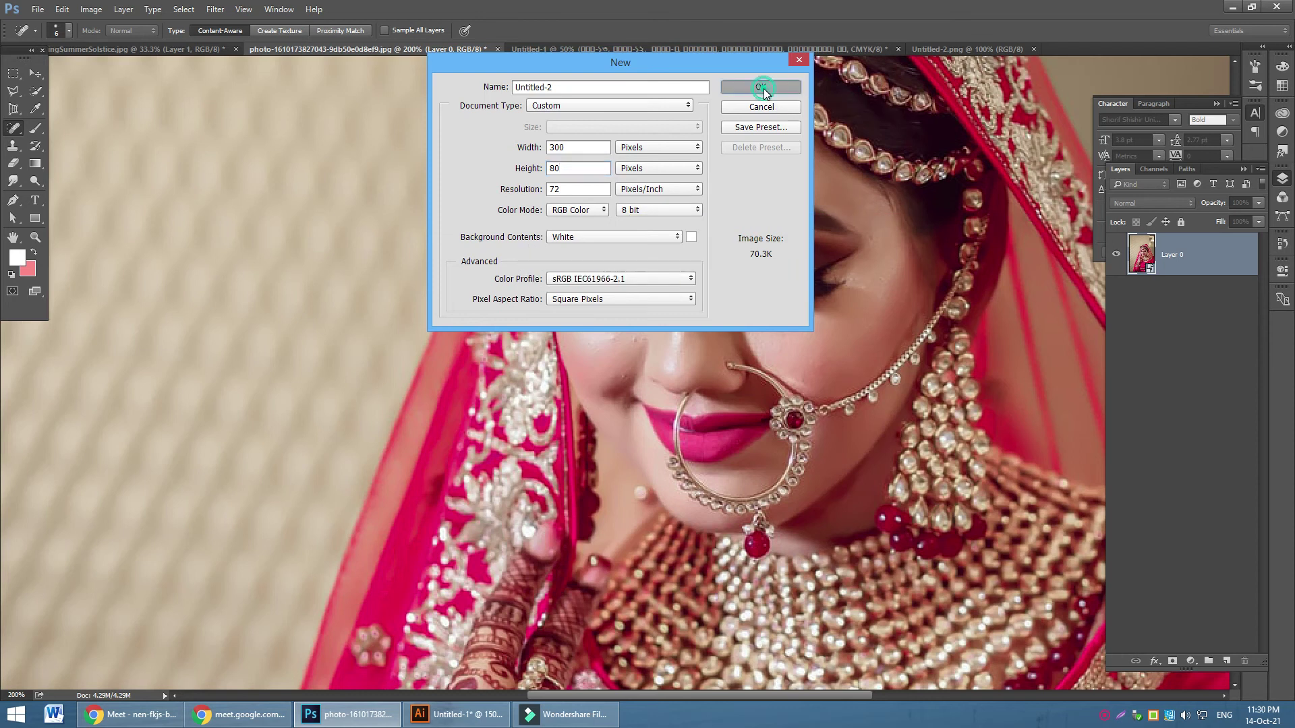
pyautogui.click(763, 89)
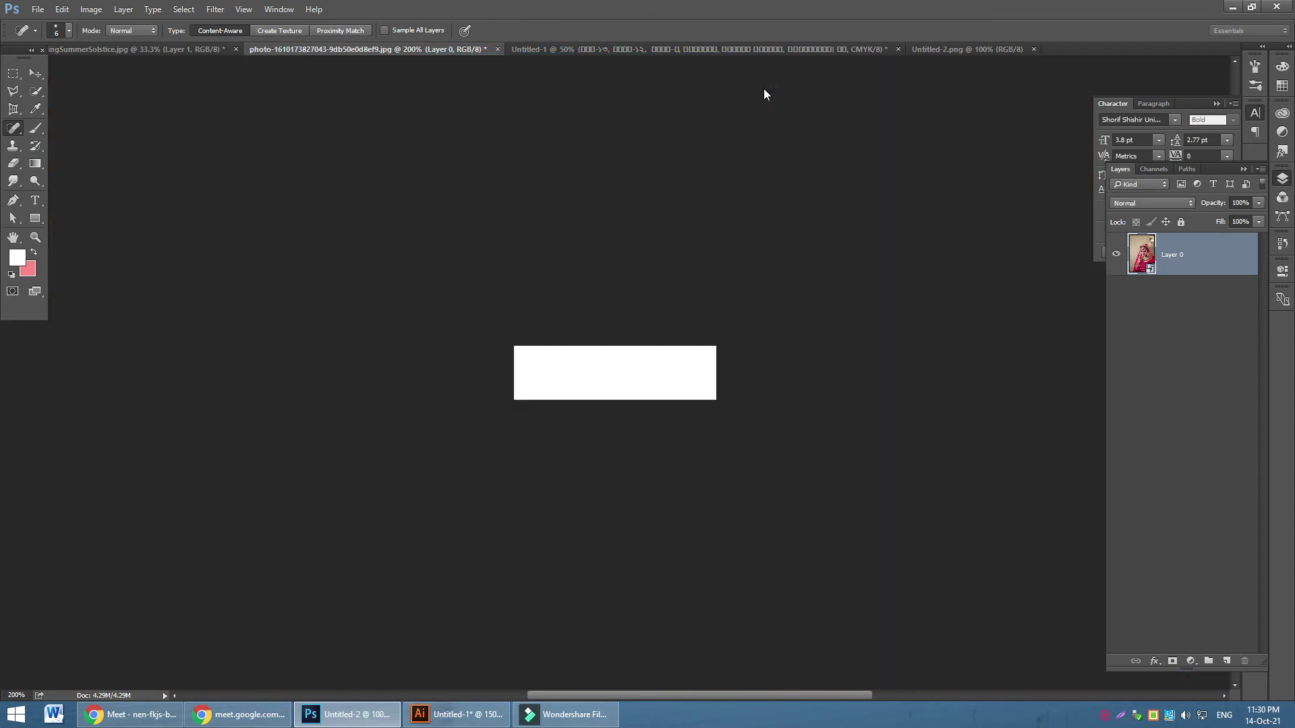
# Place the Mani image into Untitled-2 and enlarge it proportionally to 46.7%
pyautogui.click(38, 9)
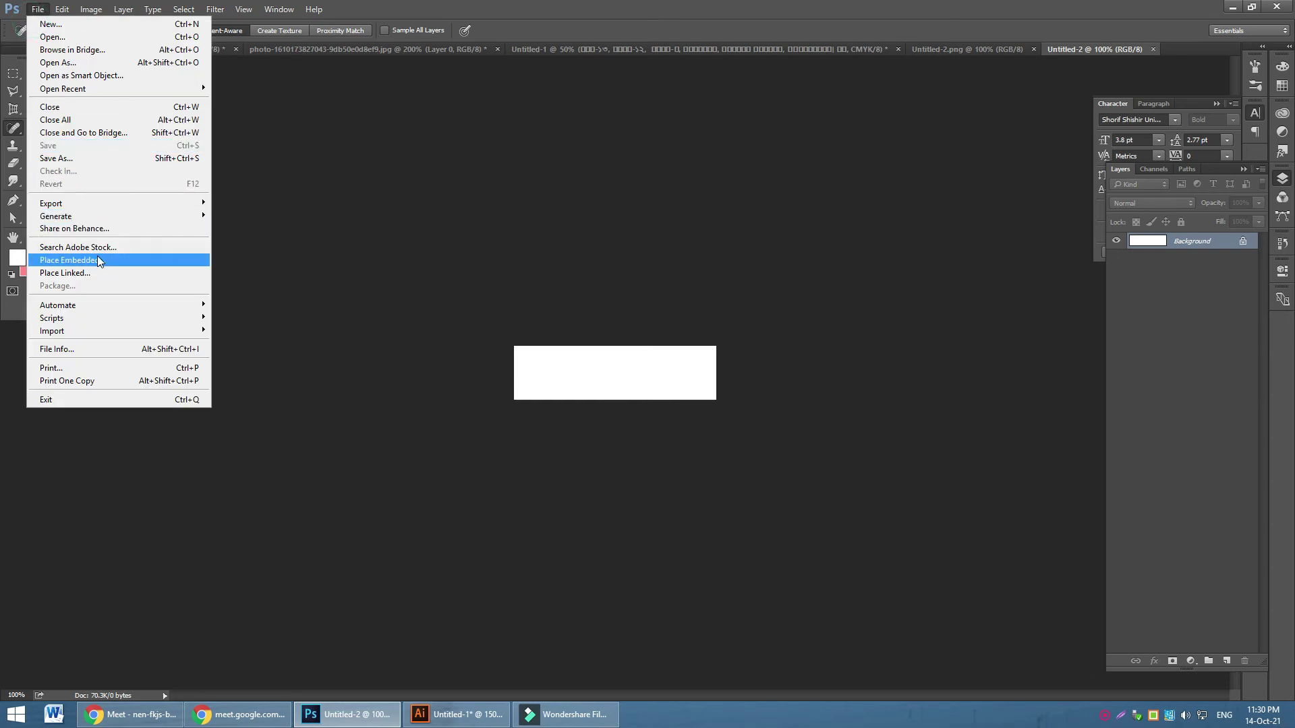
pyautogui.click(98, 260)
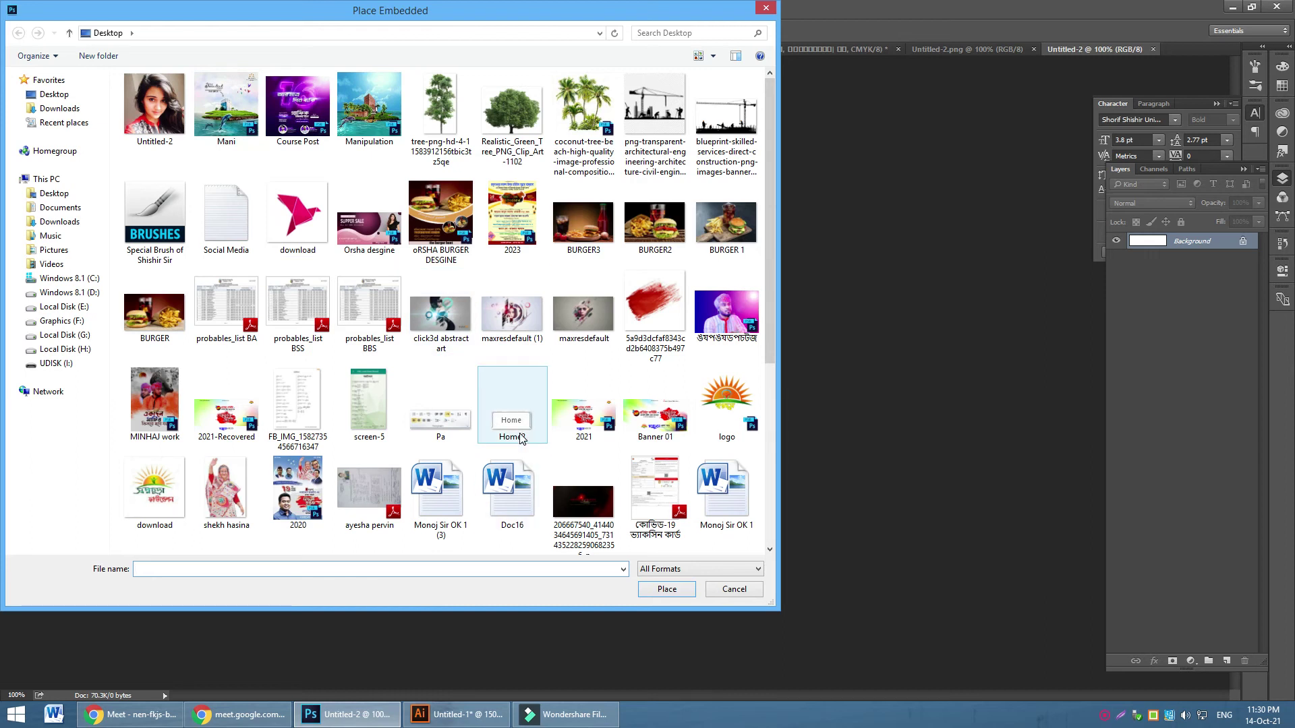
pyautogui.click(228, 112)
pyautogui.click(667, 590)
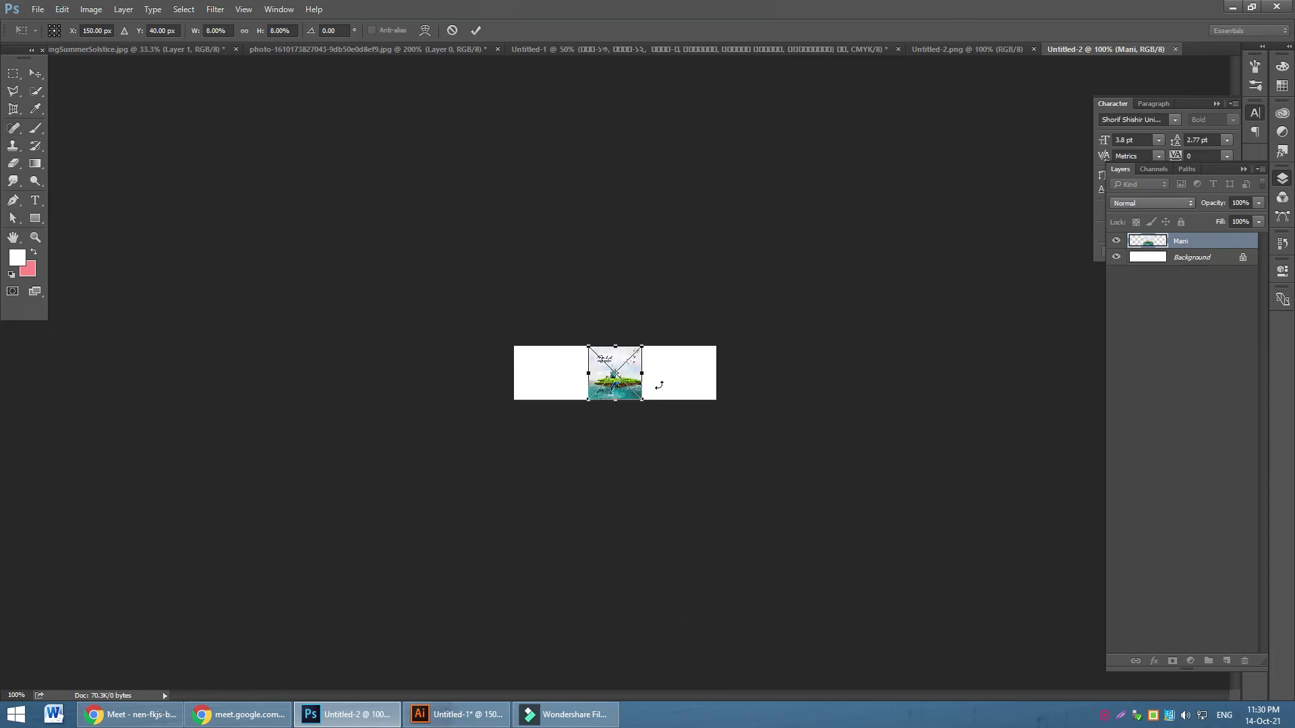
pyautogui.moveTo(646, 403); pyautogui.dragTo(609, 363)
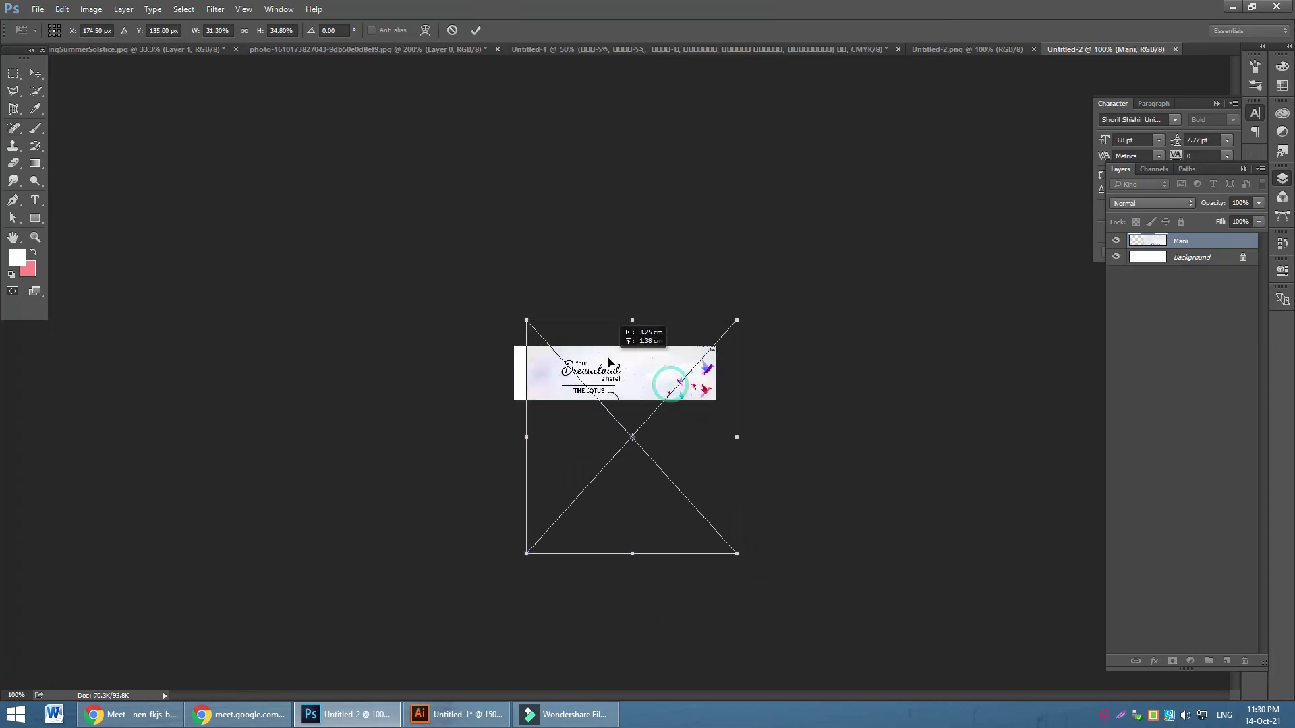
pyautogui.click(244, 31)
pyautogui.moveTo(735, 543); pyautogui.dragTo(702, 505)
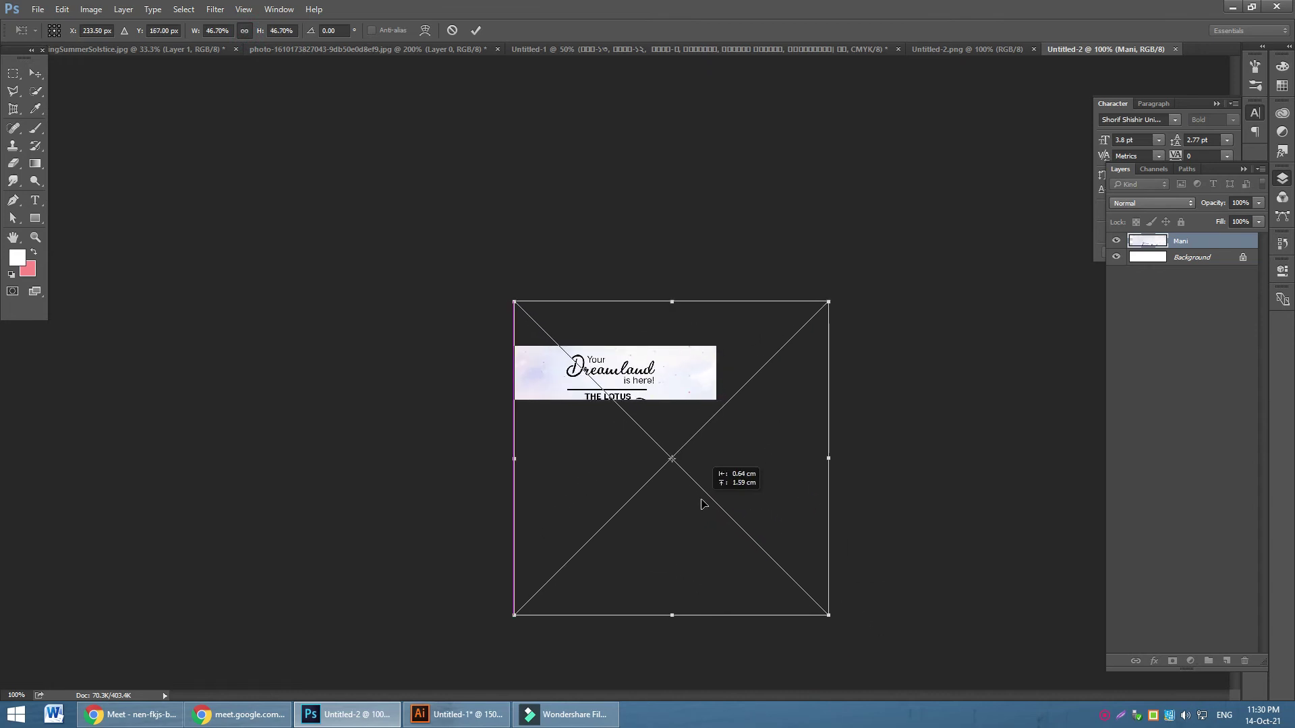
pyautogui.click(476, 30)
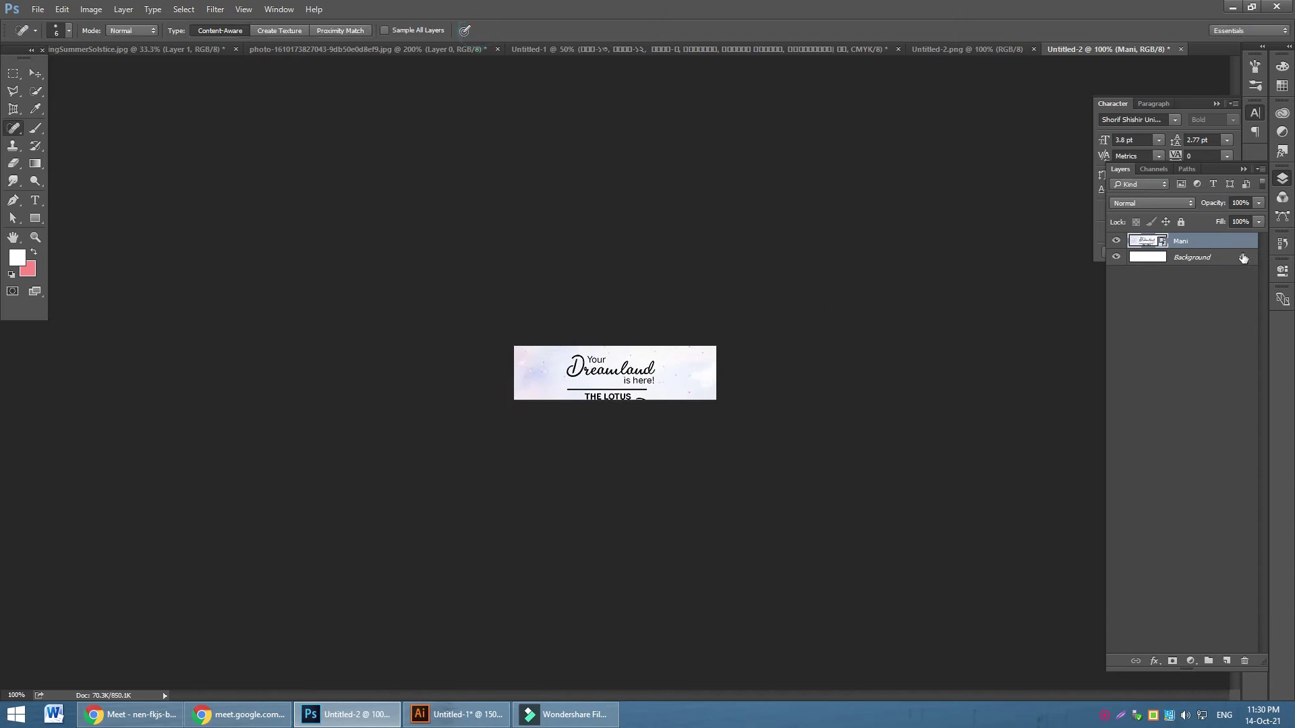
# Merge the Mani layer into the Background and open Save As
pyautogui.keyDown('shift'); pyautogui.click(1179, 261); pyautogui.keyUp('shift')
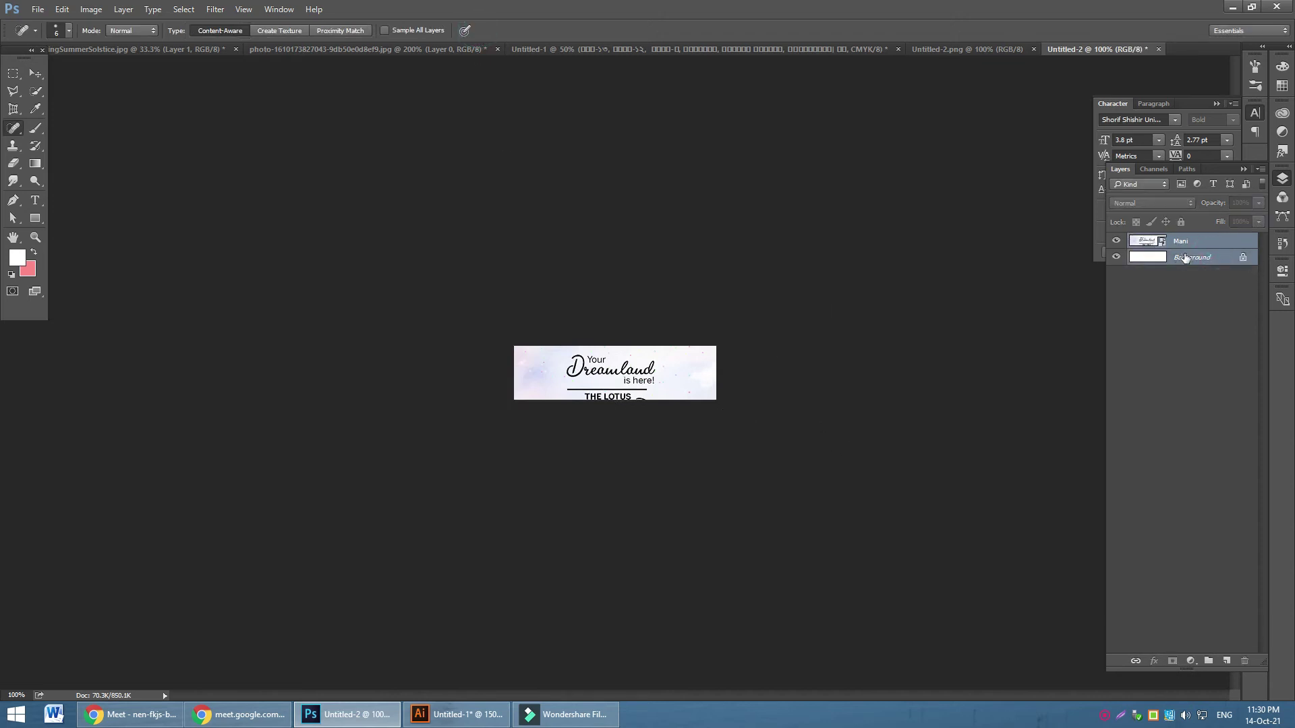
pyautogui.hotkey('ctrl', 'e')
pyautogui.hotkey('ctrl', 'shift', 's')
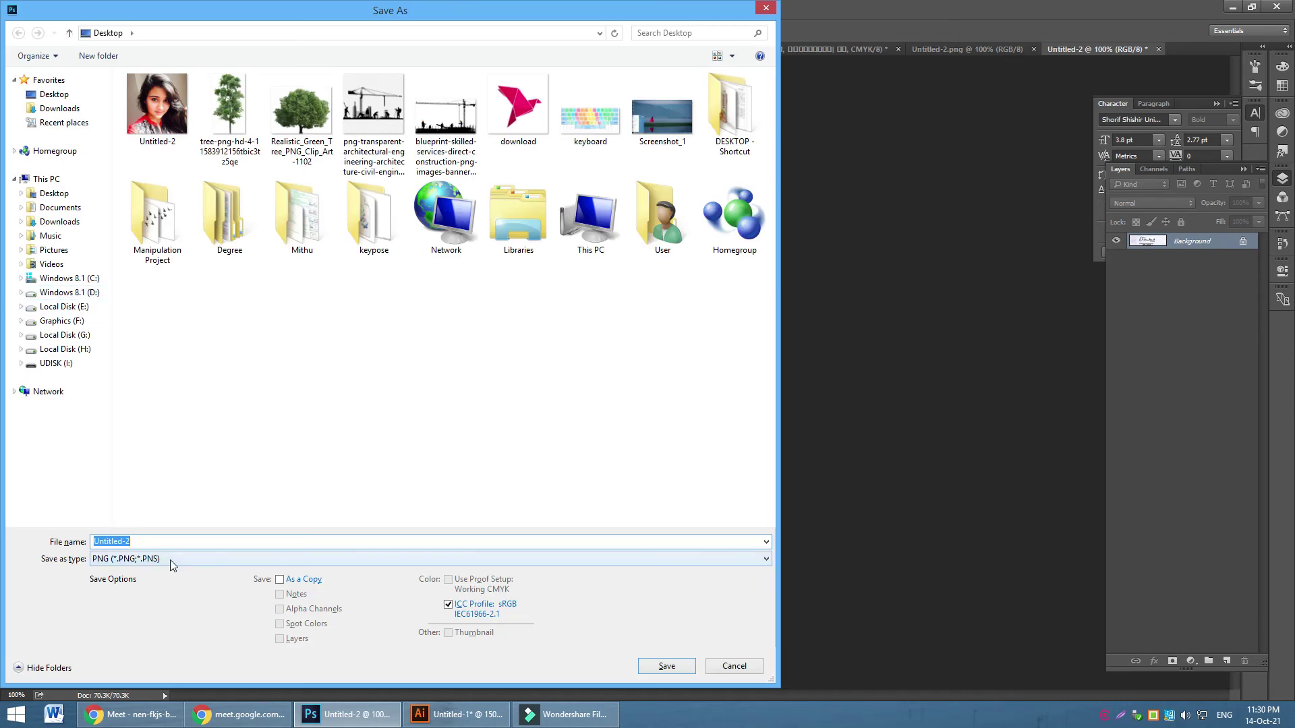
# Save the banner as Untitled-2.jpg at maximum JPEG quality, then minimise Photoshop and Meet
pyautogui.click(170, 558)
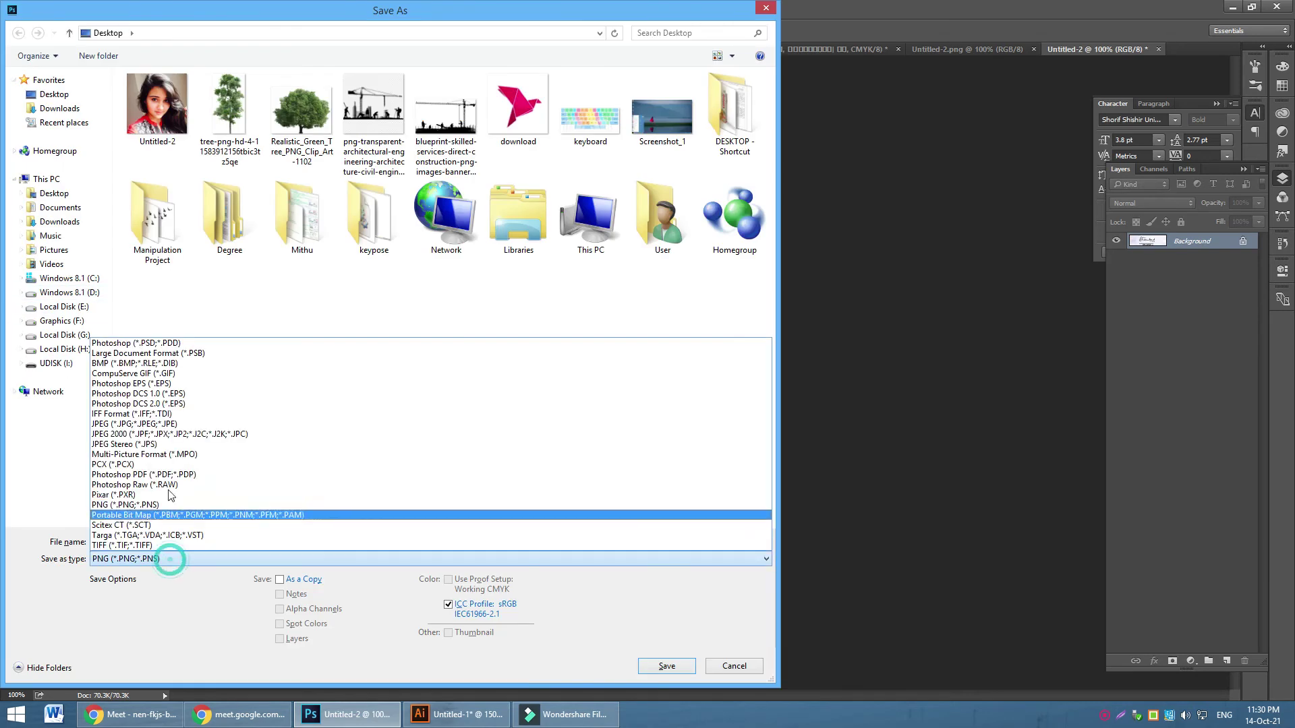
pyautogui.click(174, 425)
pyautogui.click(667, 665)
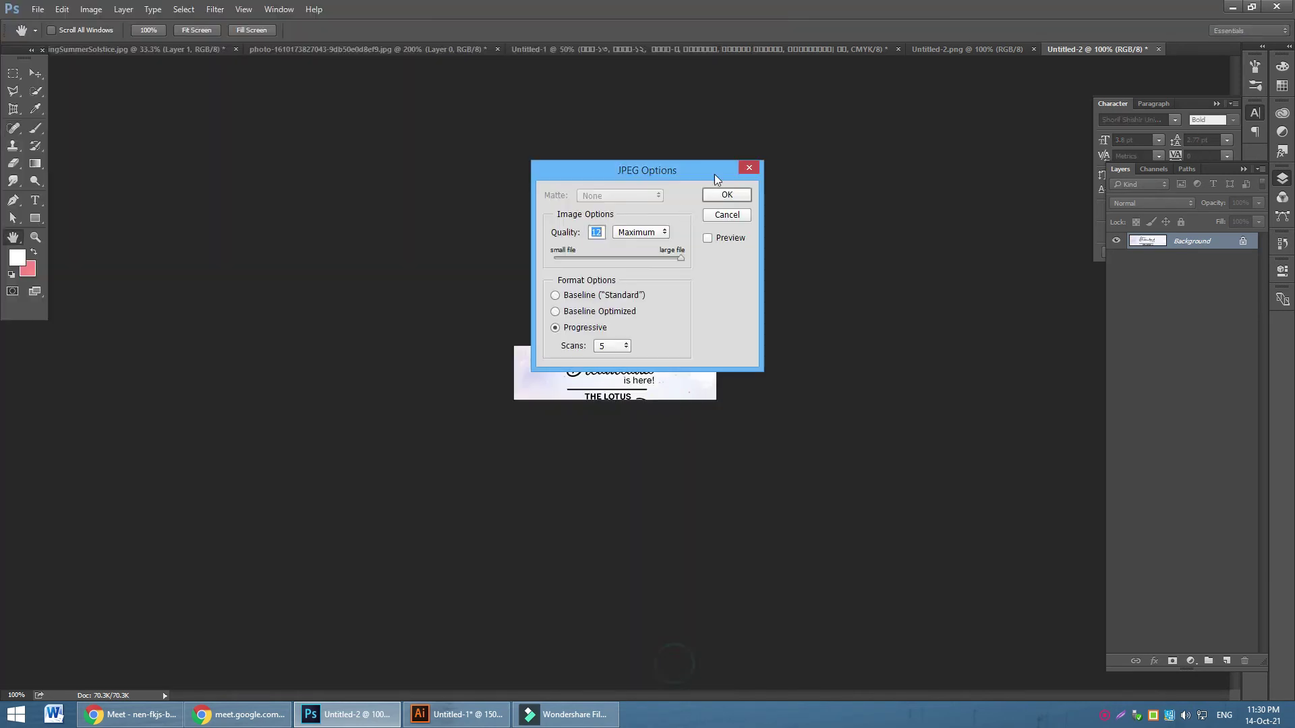
pyautogui.click(727, 196)
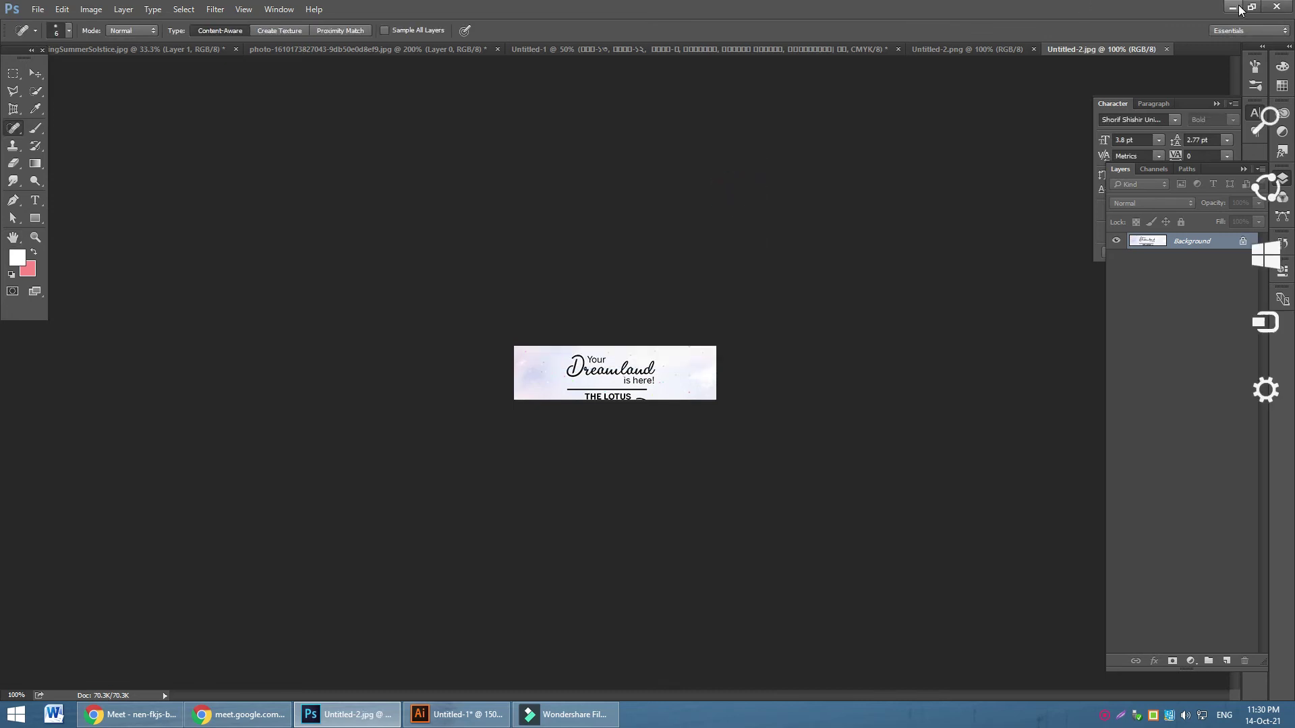
pyautogui.click(1232, 7)
pyautogui.click(1236, 8)
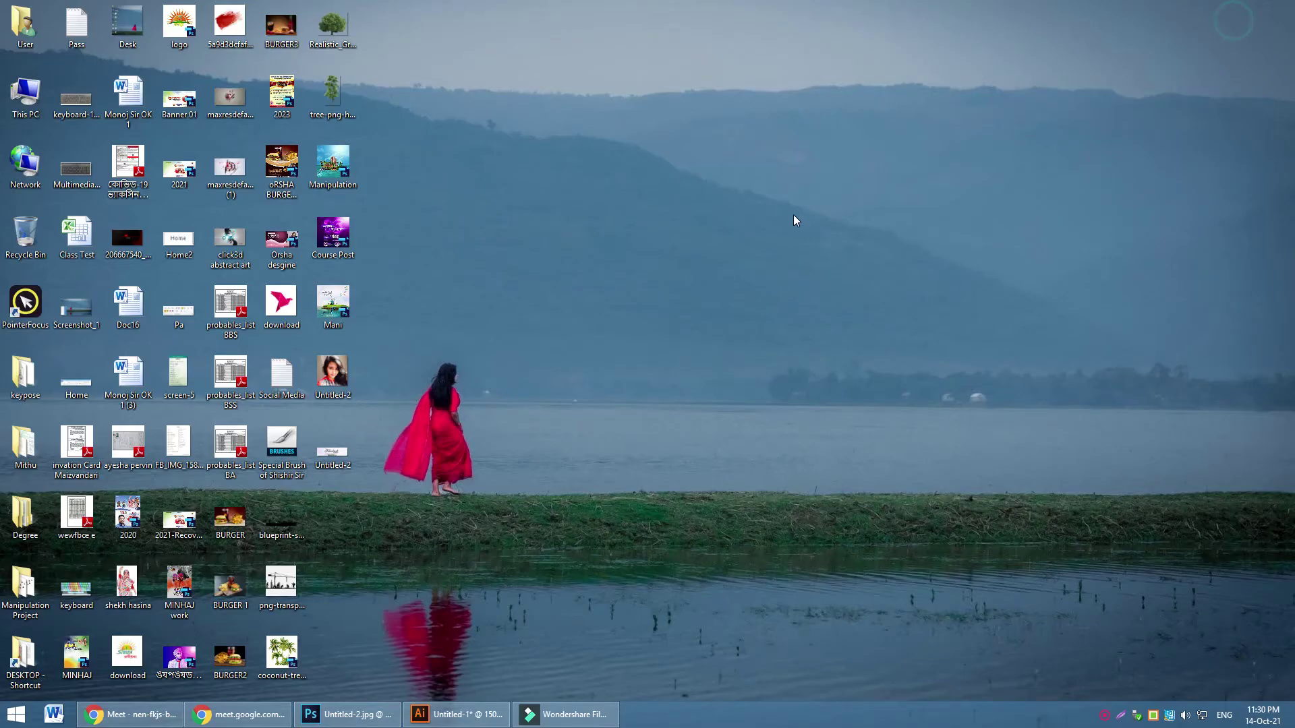
# Check the Untitled-2 JPEG's properties and preview, then delete both Untitled-2 files
pyautogui.rightClick(333, 451)
pyautogui.click(362, 441)
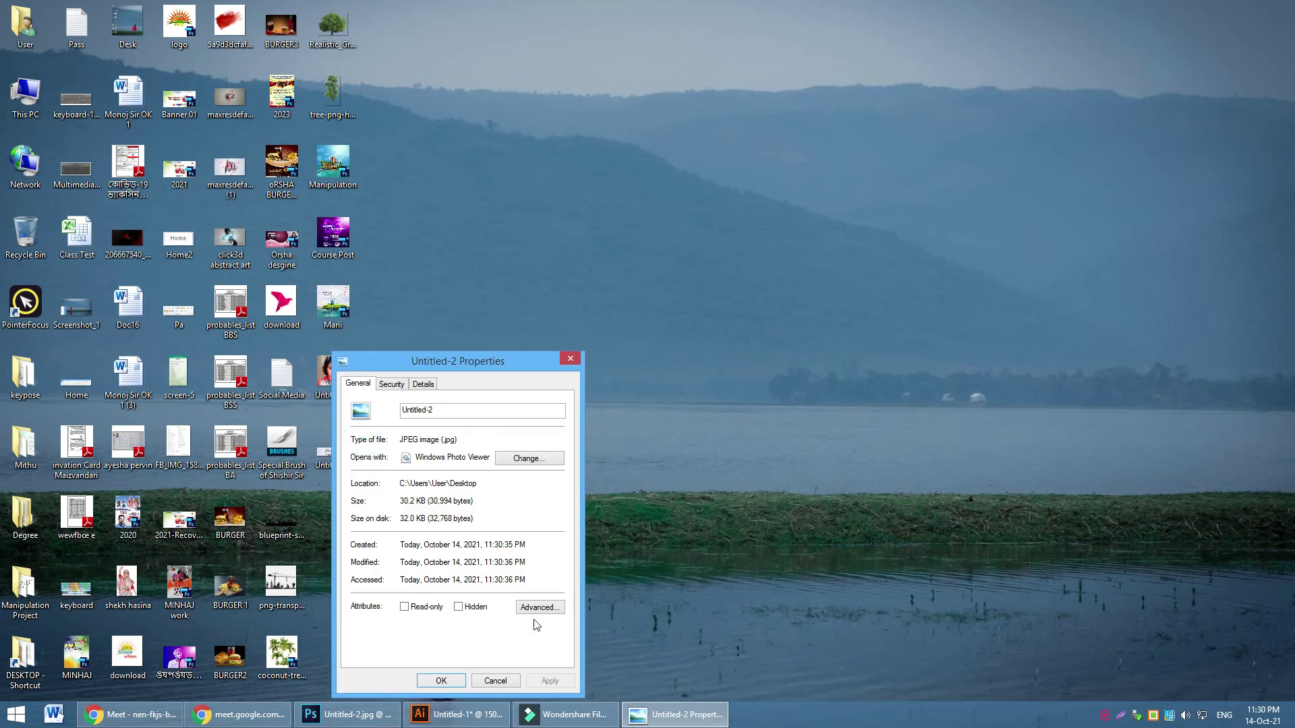
pyautogui.click(570, 360)
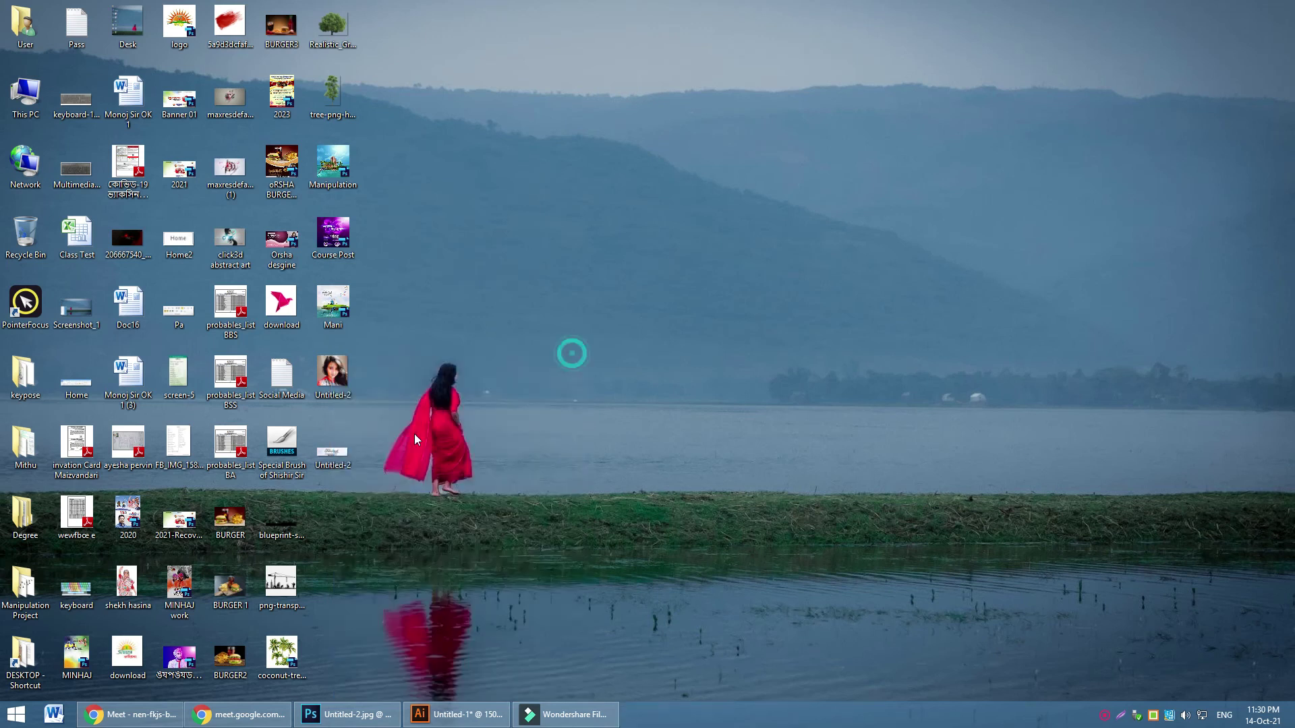
pyautogui.doubleClick(333, 450)
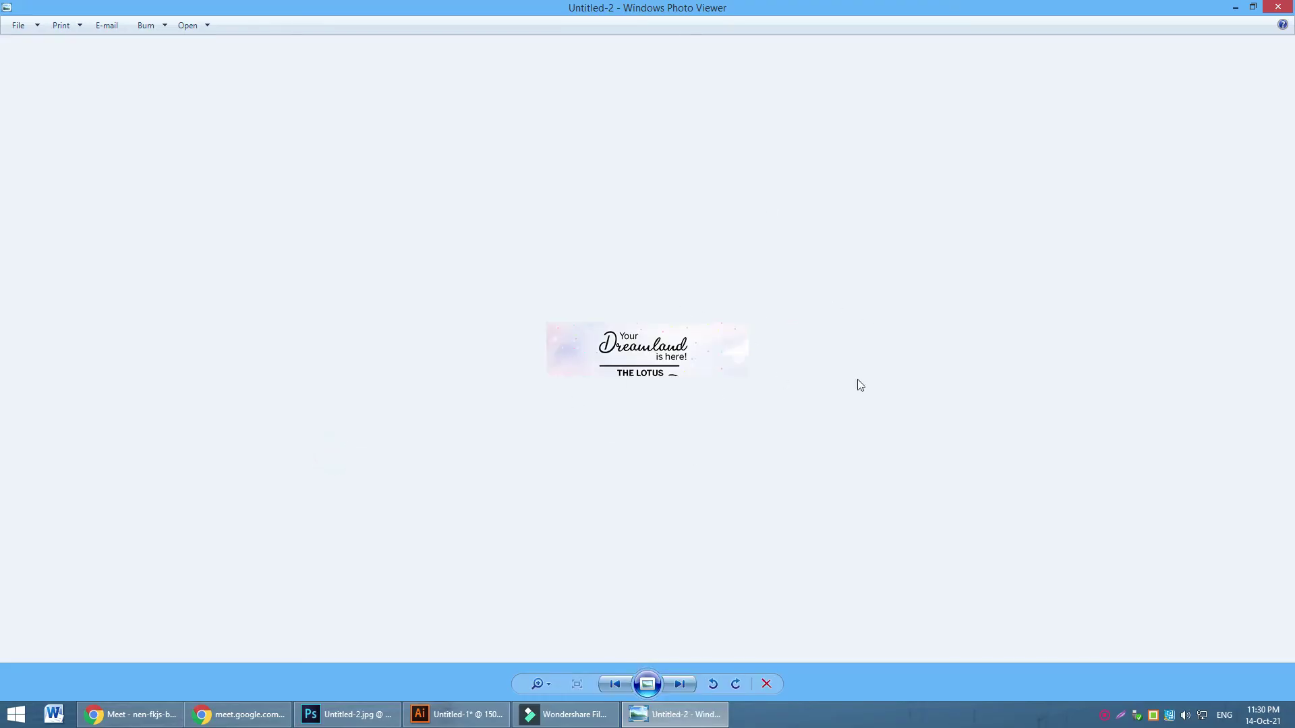
pyautogui.click(1279, 8)
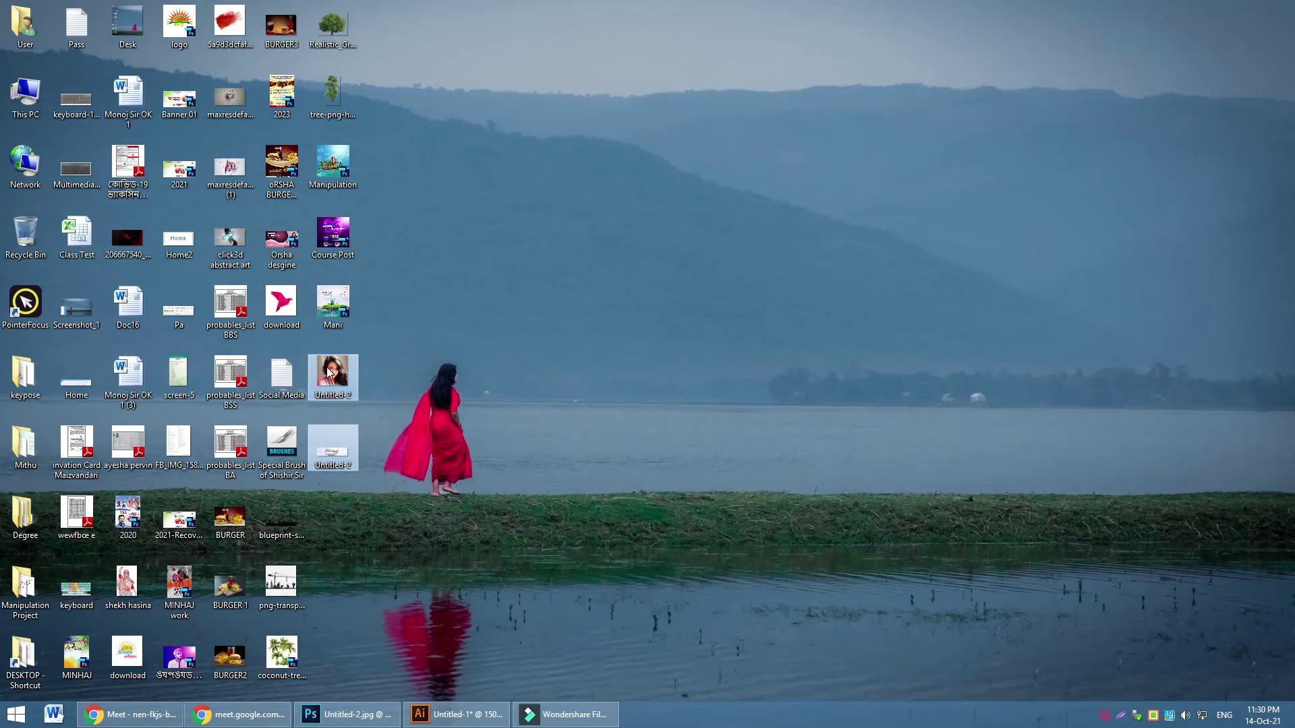
pyautogui.press('Delete')
pyautogui.press('Return')
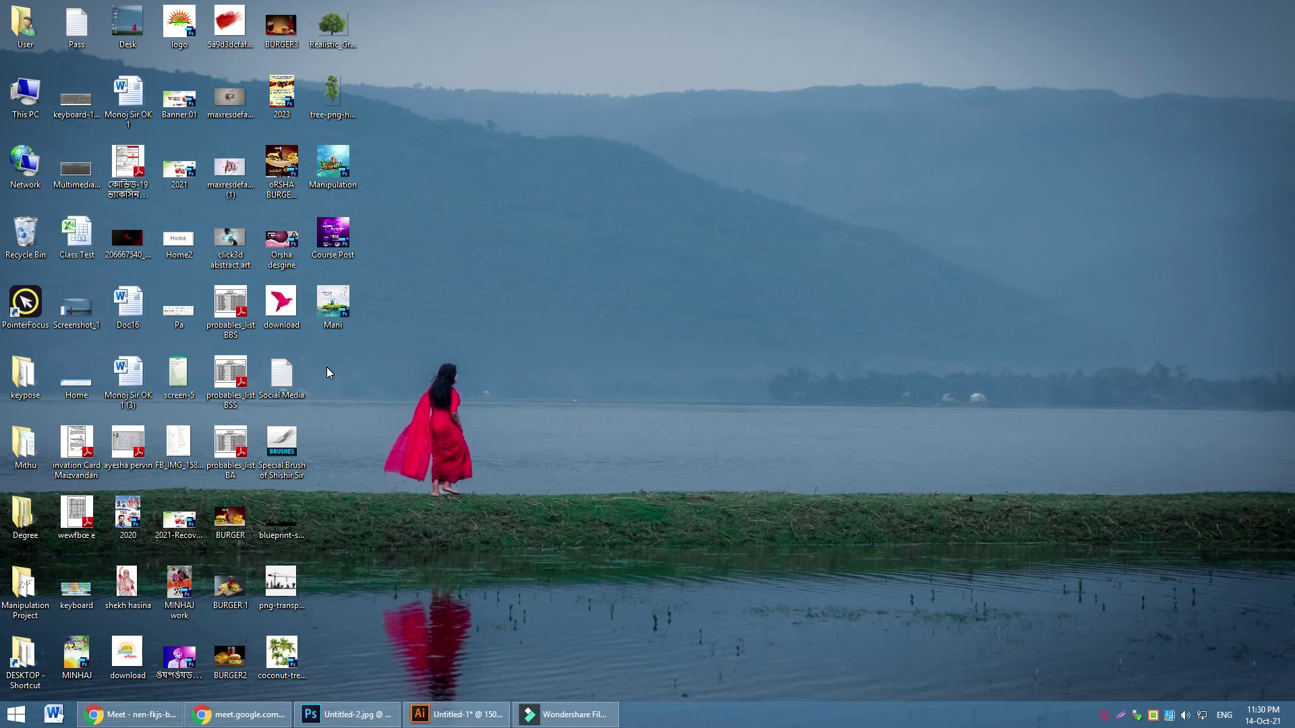
# Glance at Meet, step through the open documents to the Untitled-1 banner, then minimise Photoshop
pyautogui.click(337, 715)
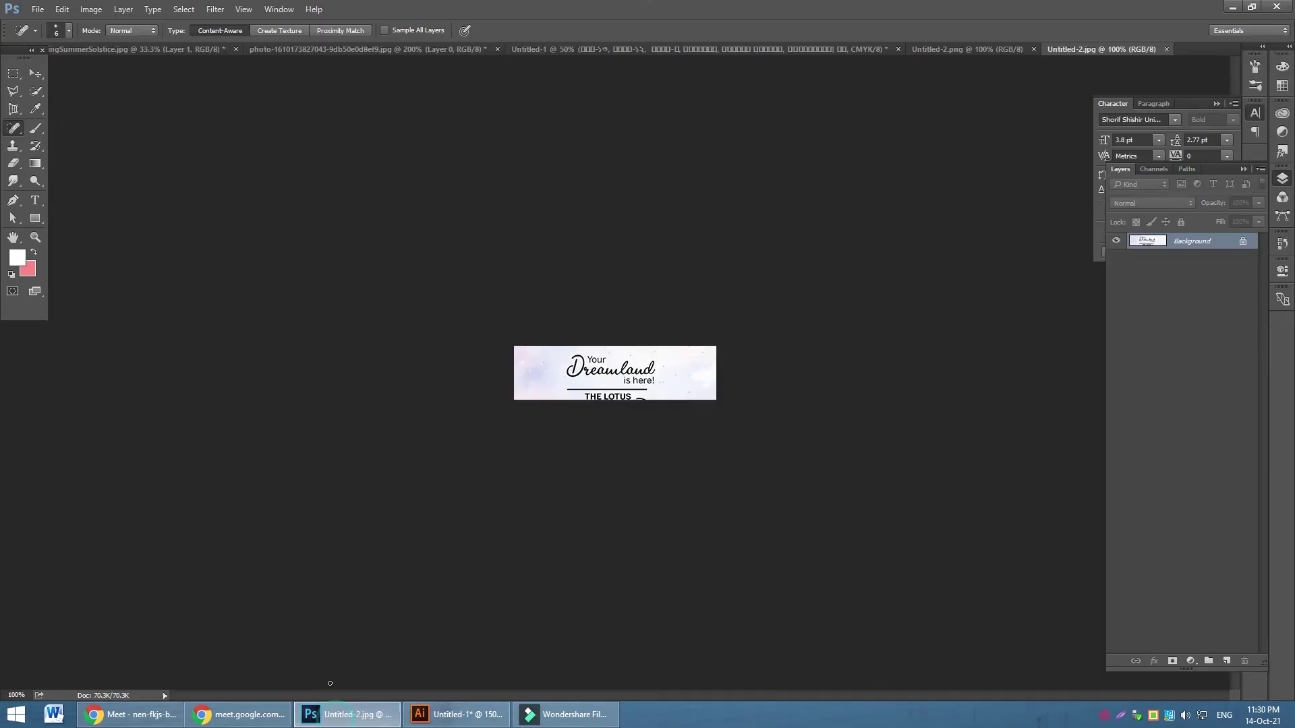
pyautogui.click(128, 715)
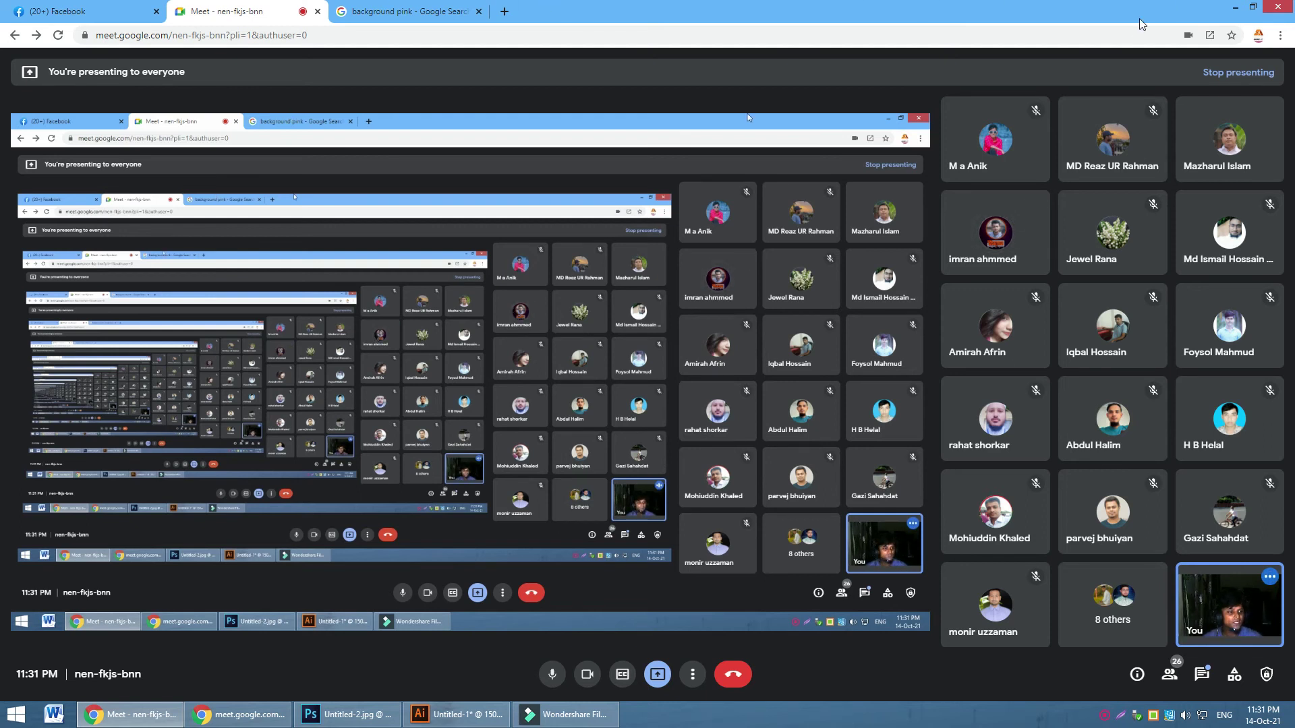
pyautogui.click(1235, 8)
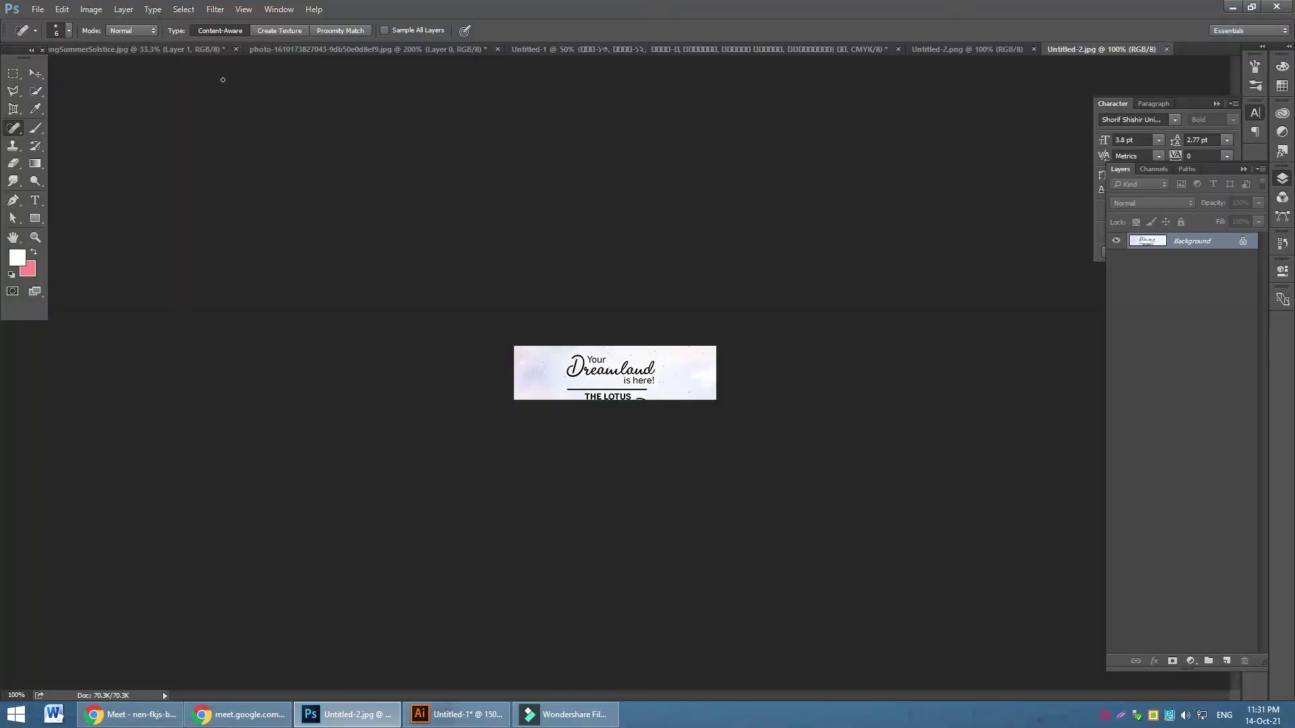
pyautogui.click(208, 53)
pyautogui.click(352, 44)
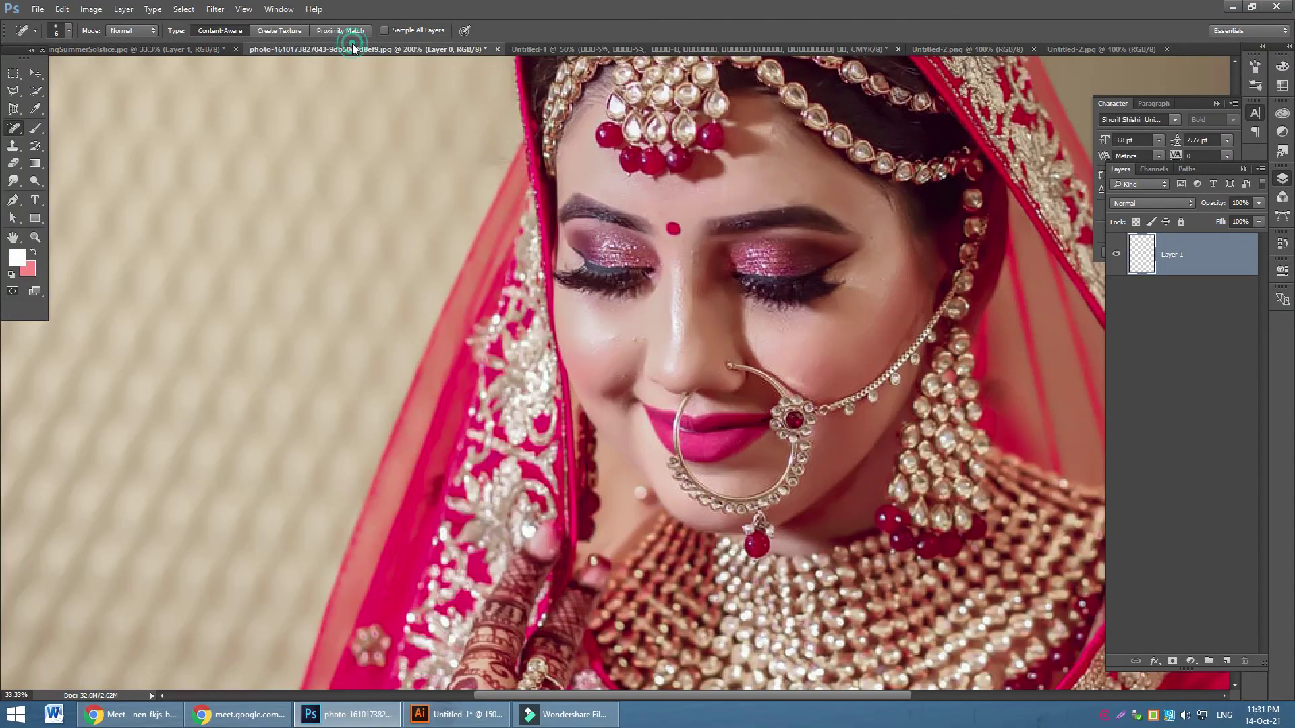
pyautogui.click(621, 49)
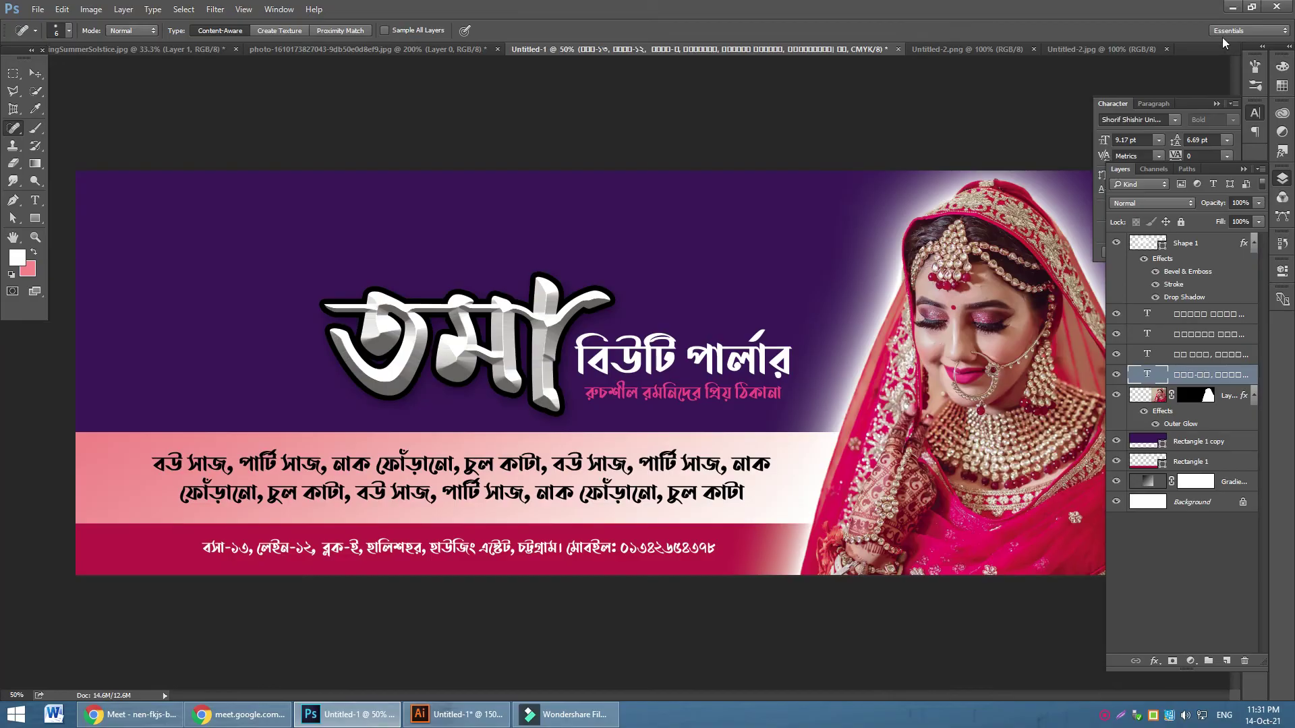
pyautogui.click(1232, 8)
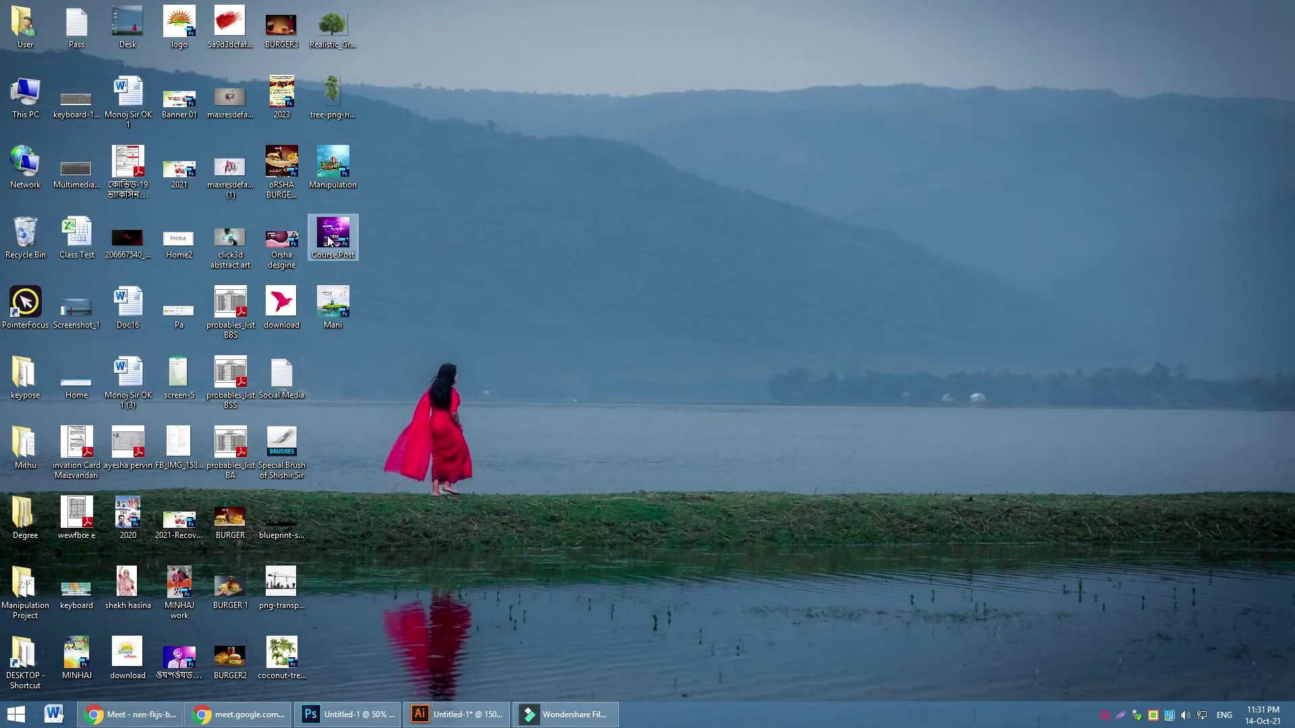
# Open Course Post.psd despite missing fonts, stamp a merged Layer 7, then delete it
pyautogui.doubleClick(341, 255)
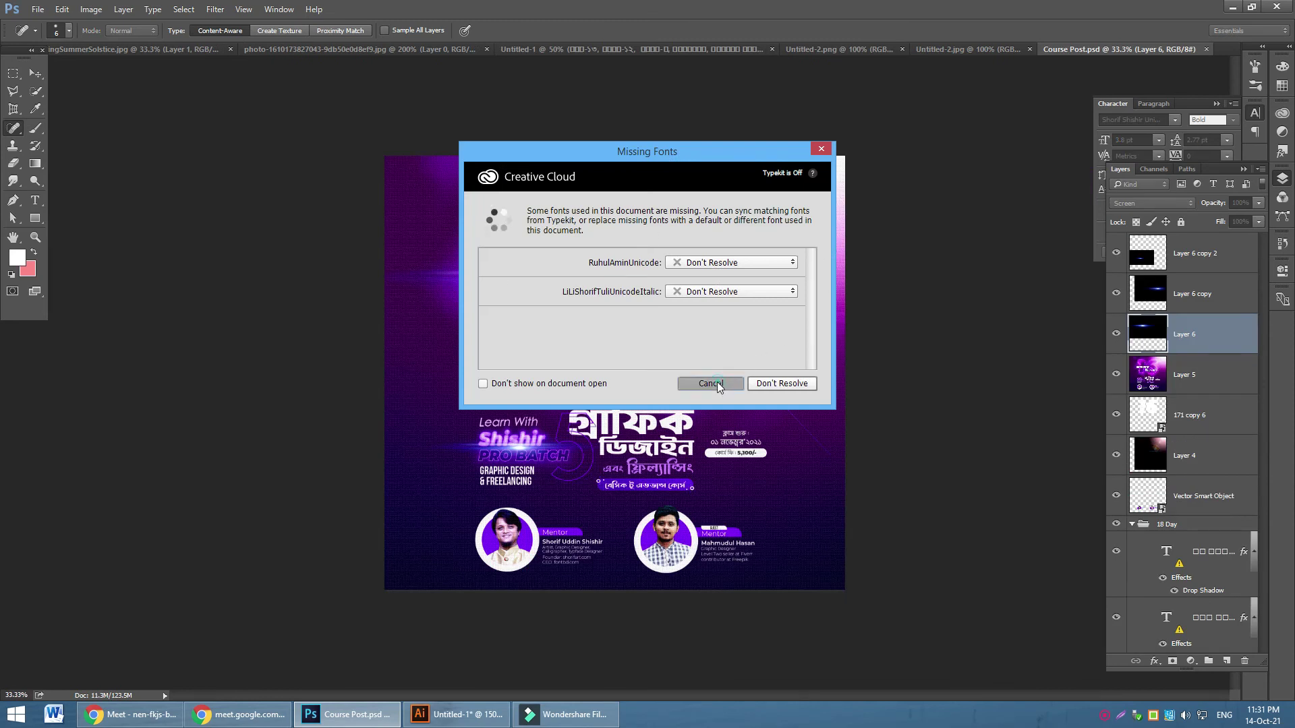
pyautogui.click(718, 382)
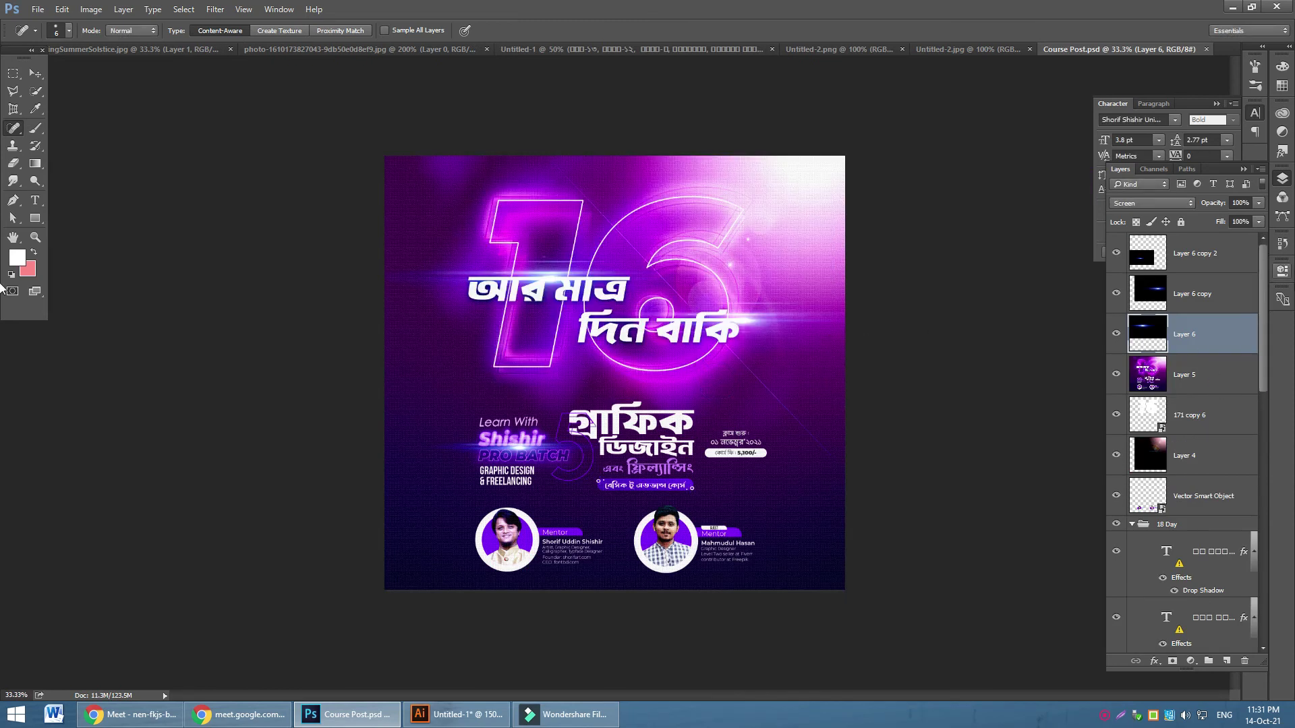
pyautogui.click(1215, 272)
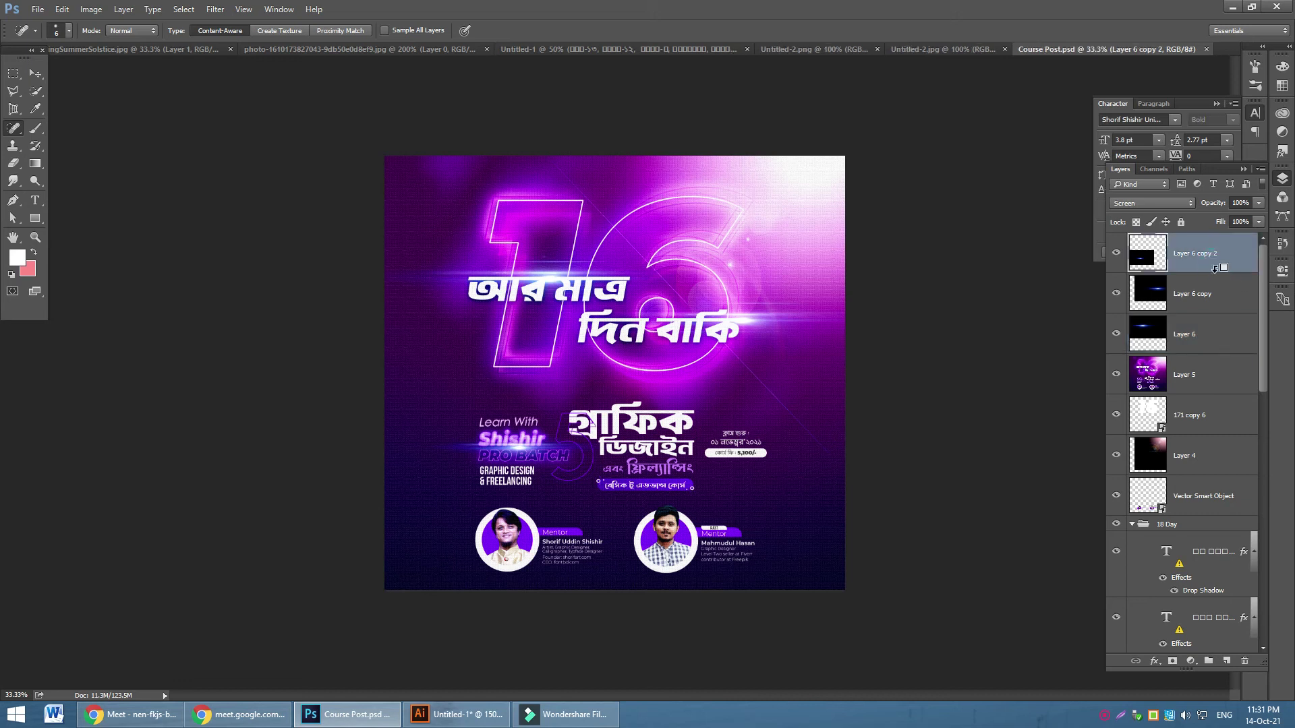
pyautogui.hotkey('ctrl', 'shift', 'alt', 'e')
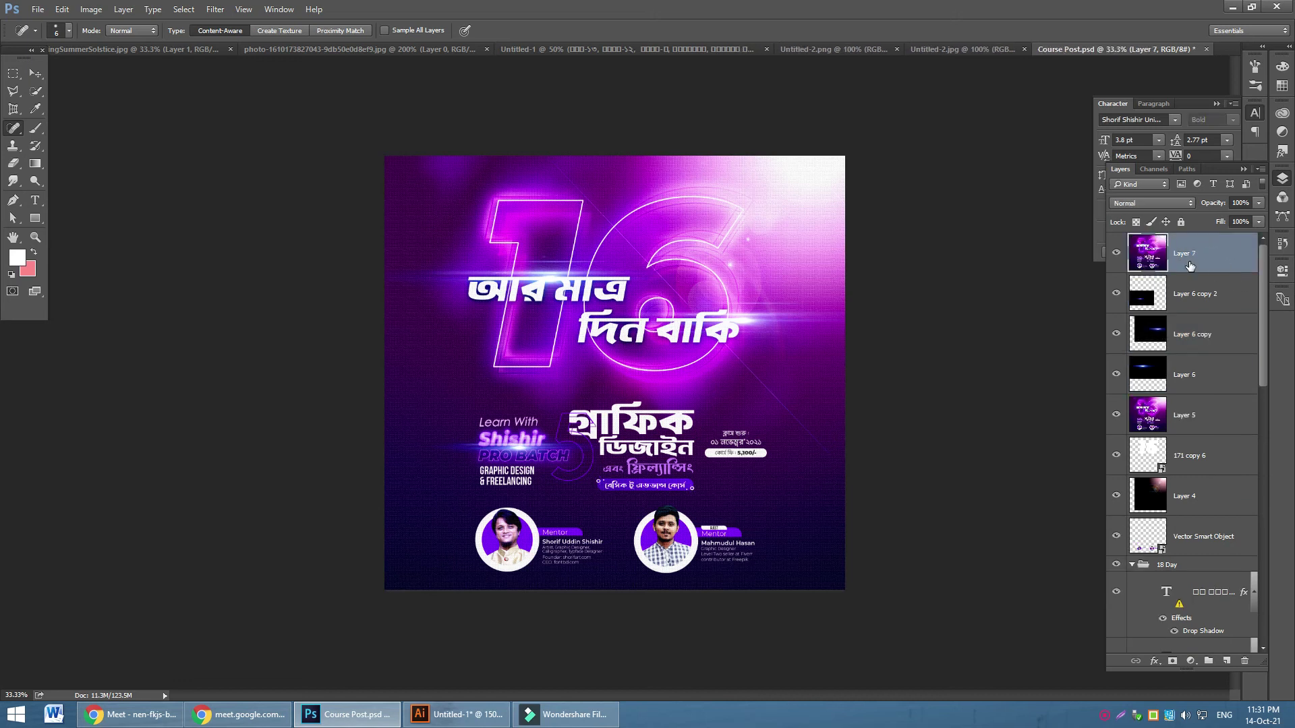
pyautogui.scroll(-3, 1189, 270)
pyautogui.scroll(3, 1186, 304)
pyautogui.press('Delete')
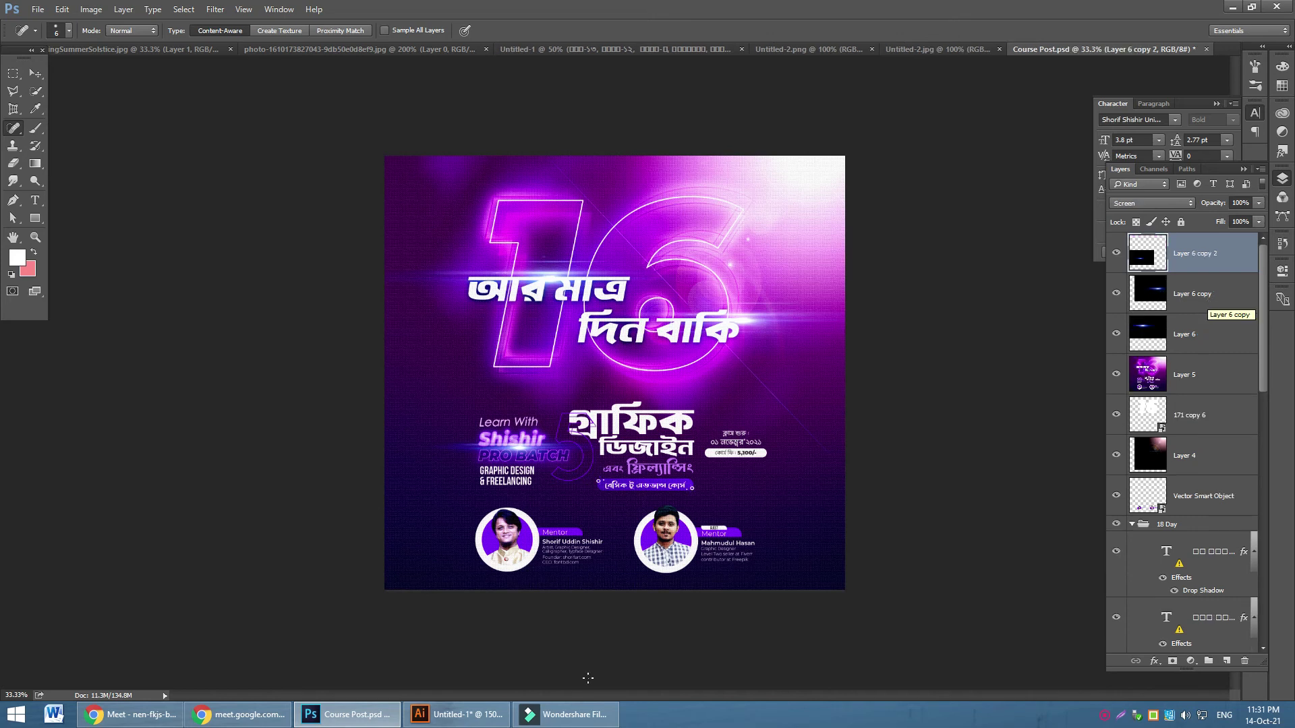
# Check the Meet window, then select all layers of Course Post
pyautogui.click(253, 715)
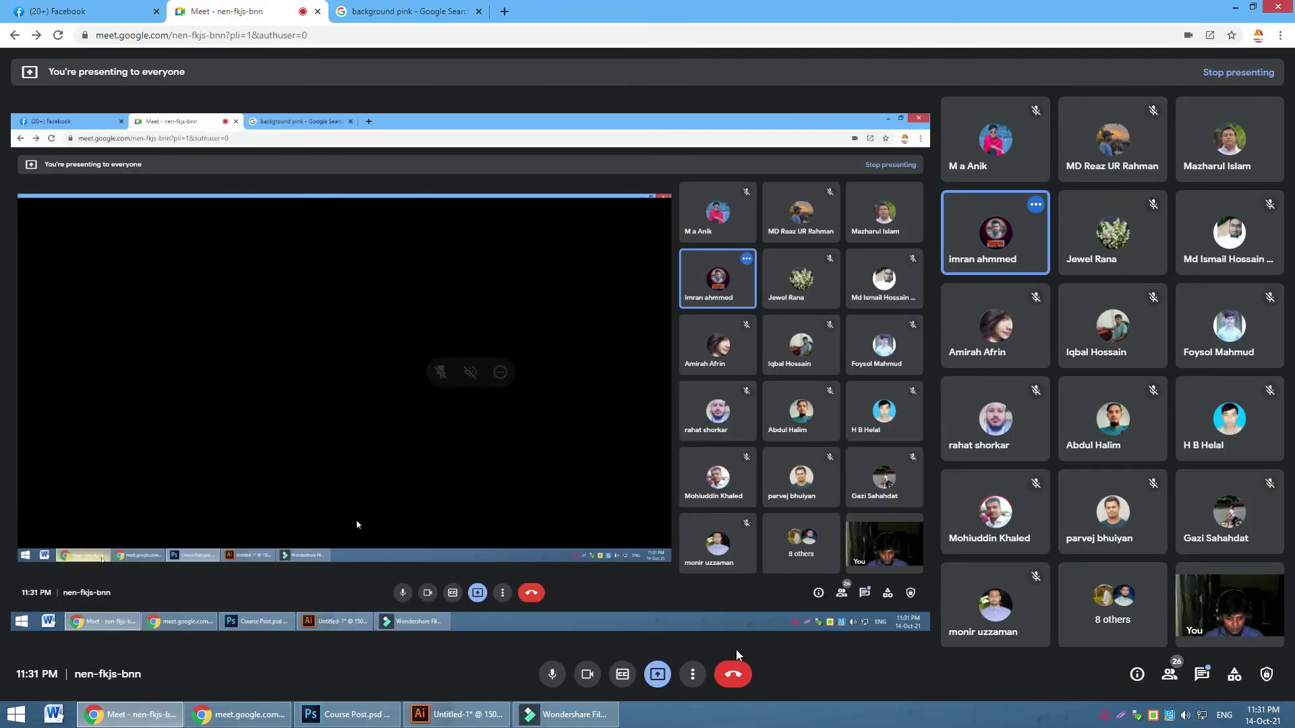
pyautogui.click(348, 715)
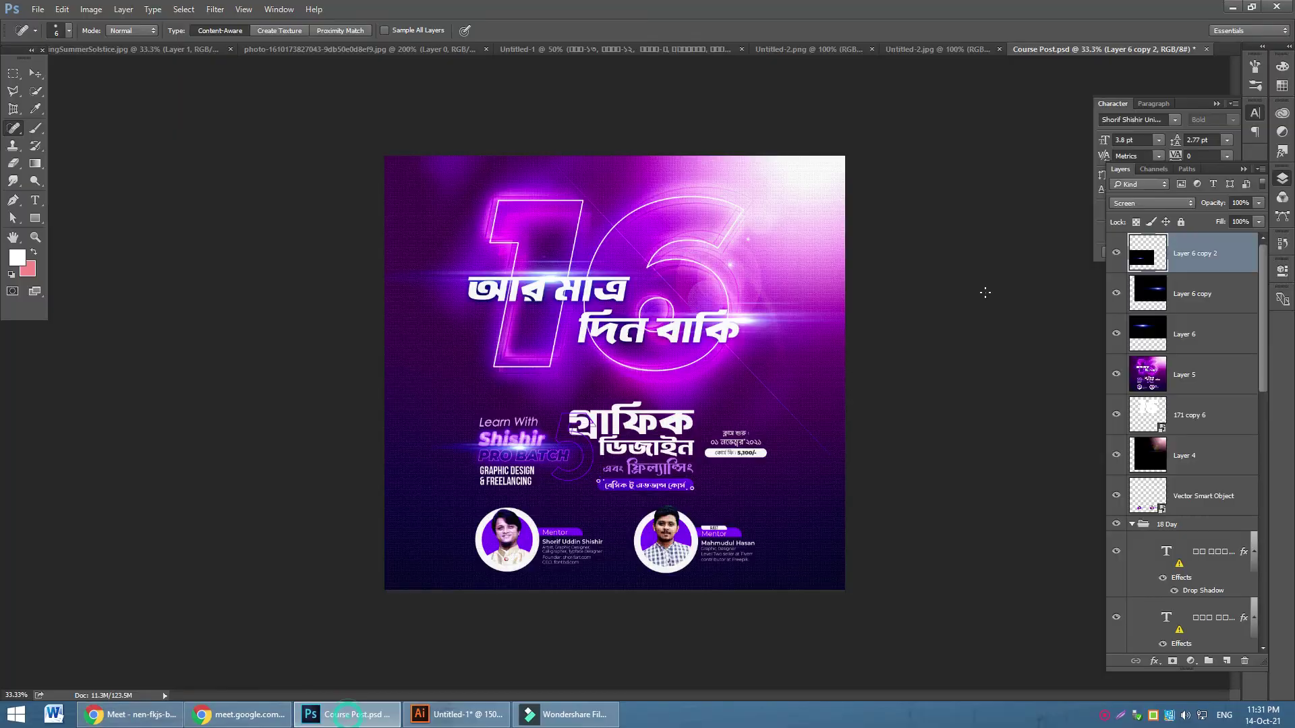
pyautogui.scroll(-10, 1191, 284)
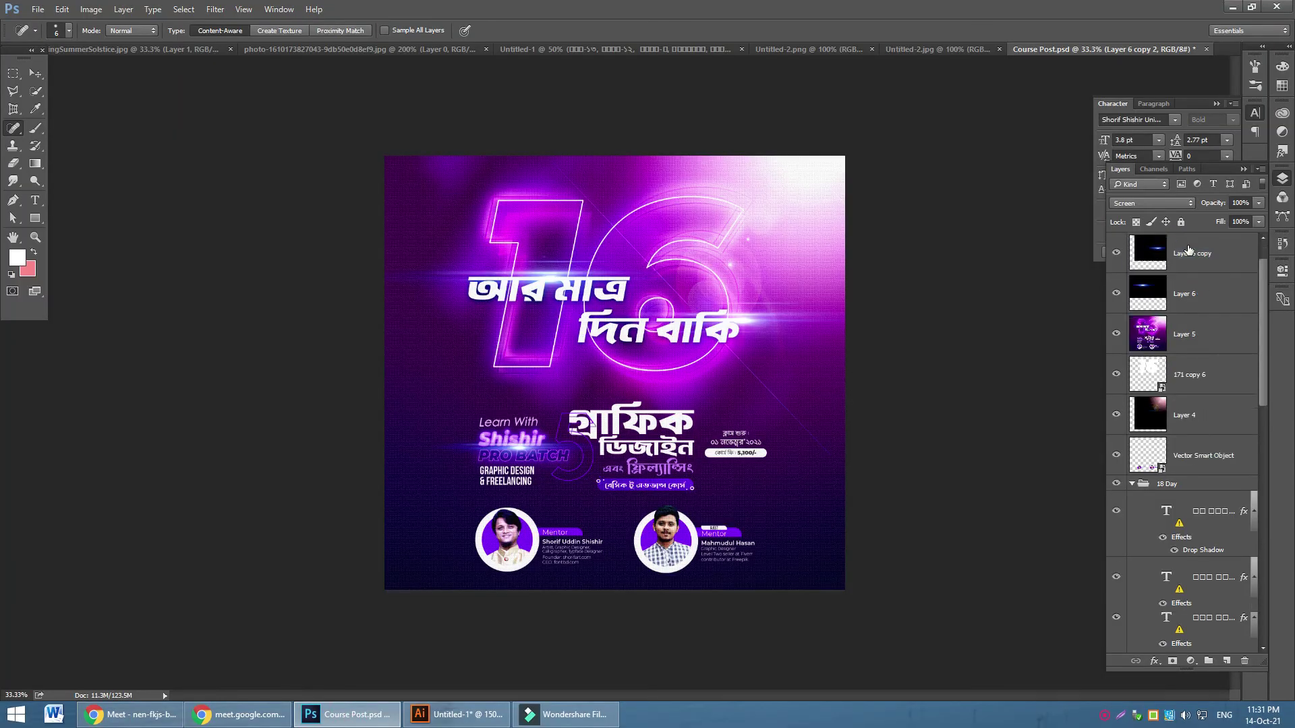
pyautogui.hotkey('ctrl', 'alt', 'a')
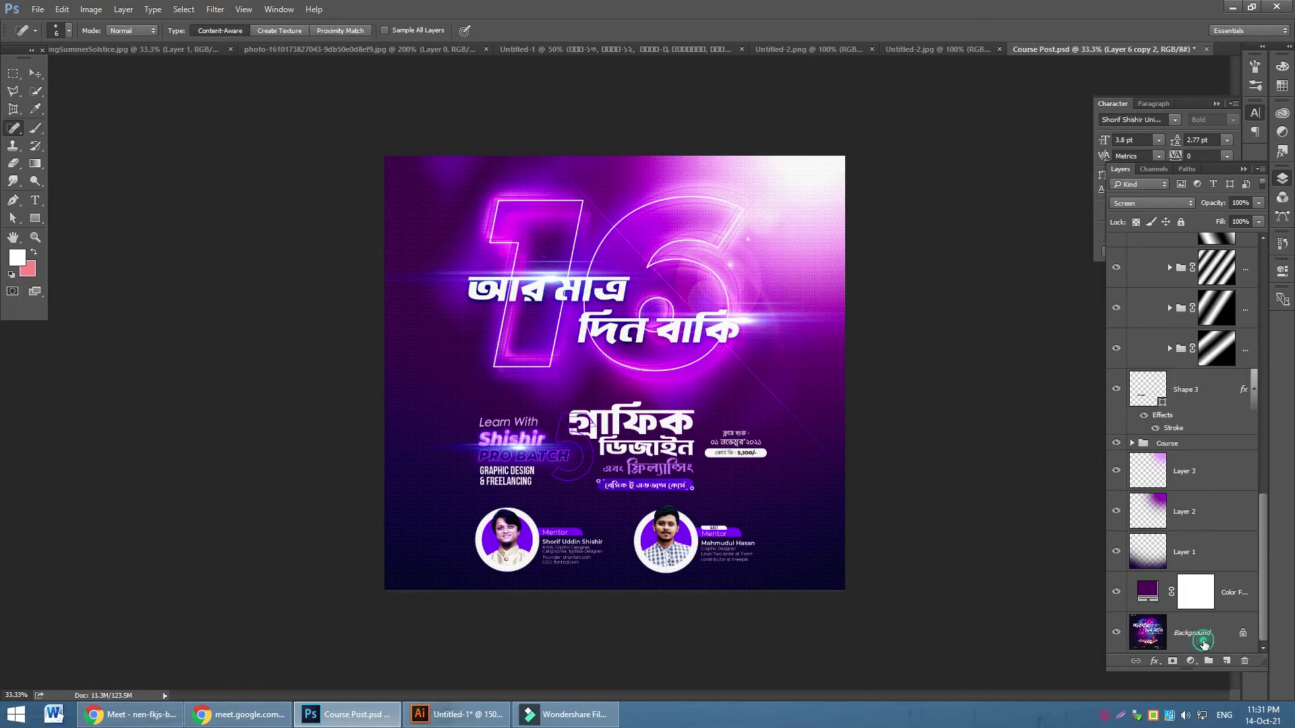
pyautogui.scroll(10, 1201, 289)
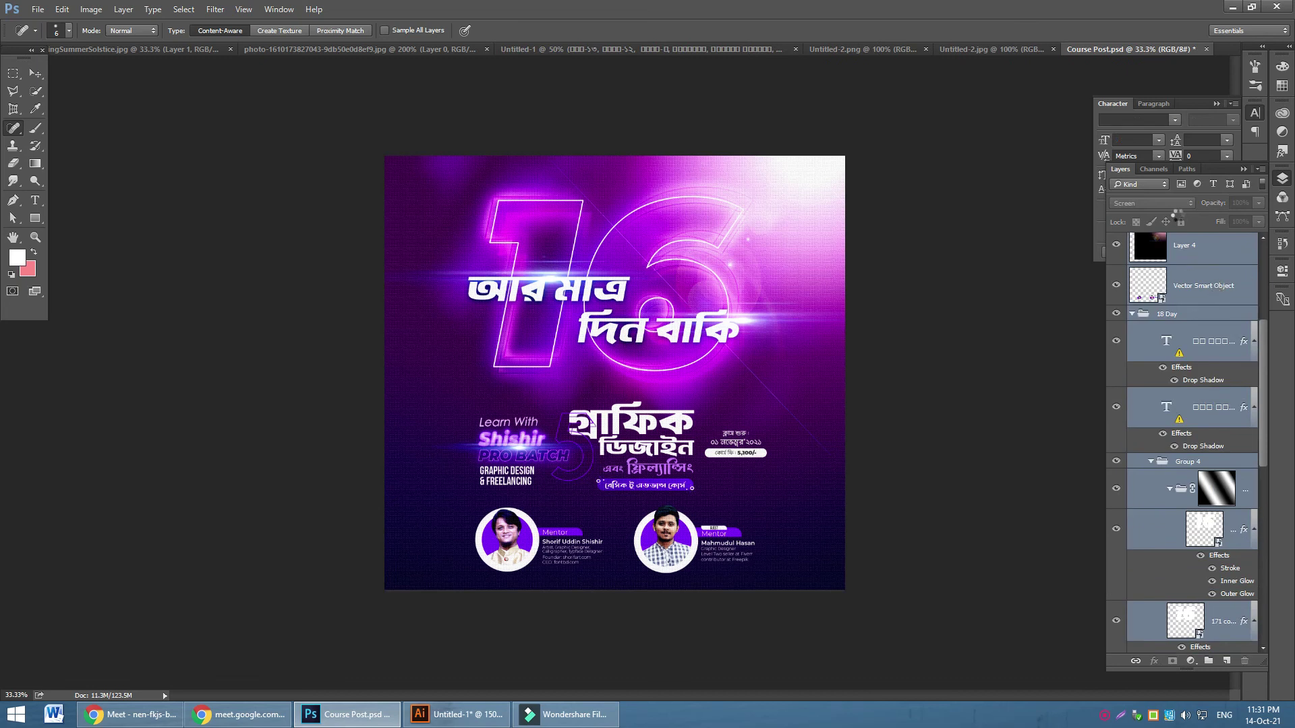
# Merge all layers into one Background and convert the document to CMYK
pyautogui.hotkey('ctrl', 'e')
pyautogui.click(1116, 253)
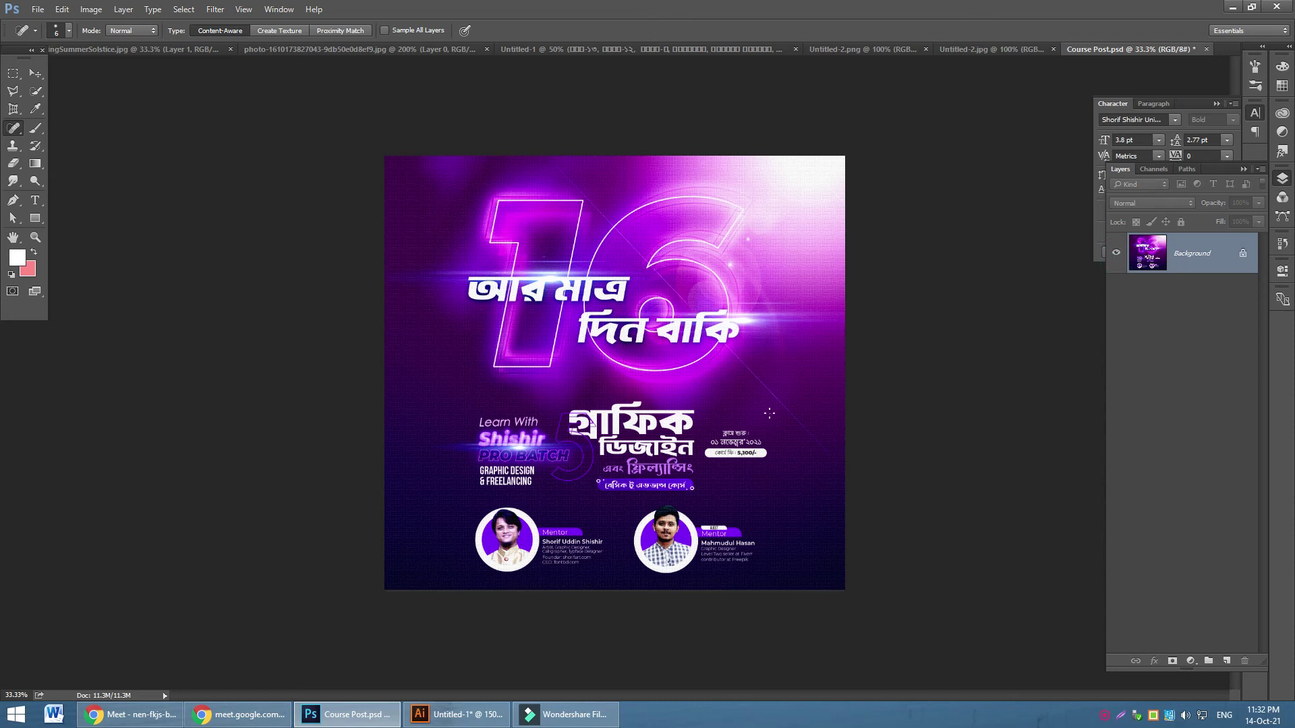
pyautogui.click(91, 10)
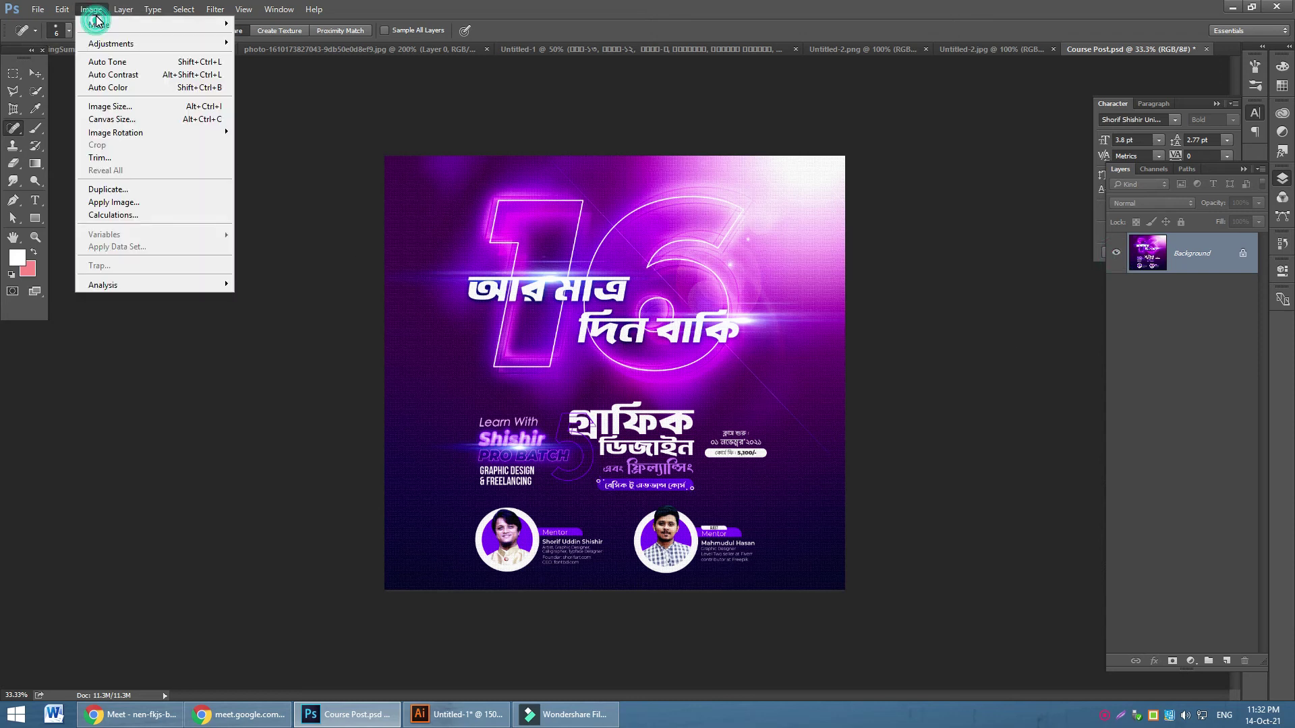
pyautogui.moveTo(108, 24)
pyautogui.click(289, 87)
pyautogui.click(627, 291)
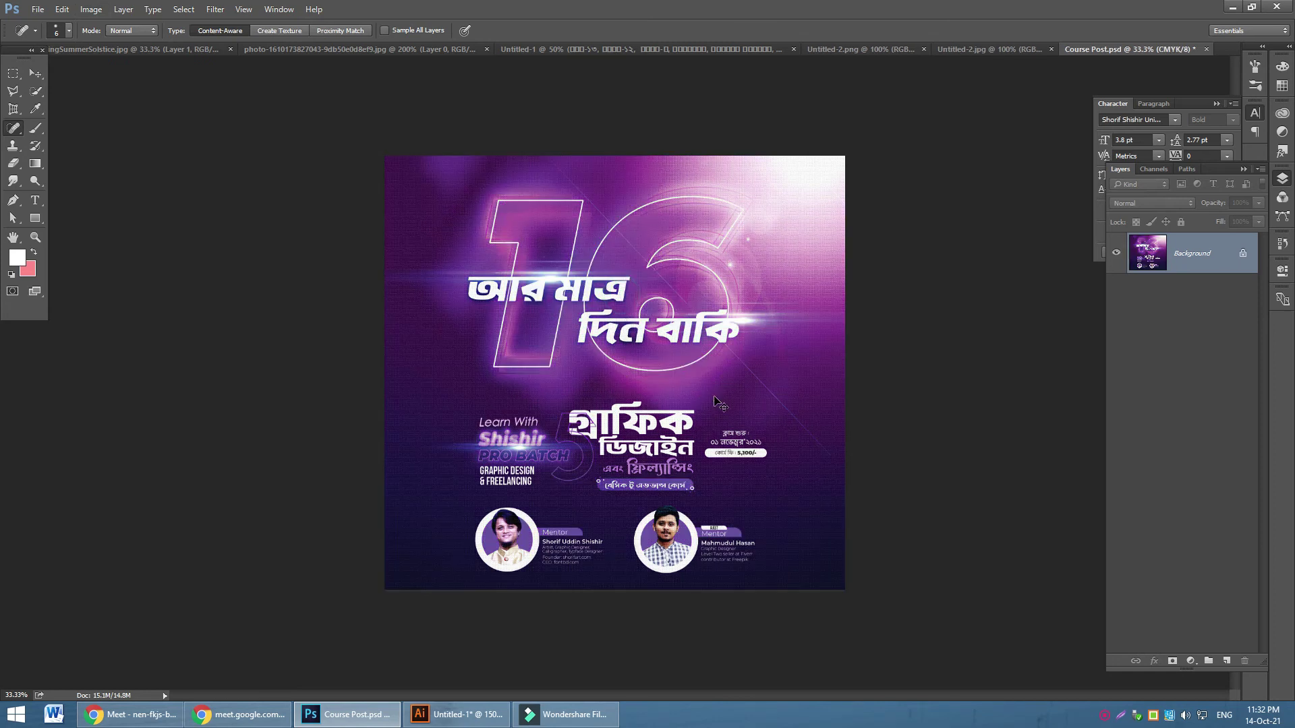
pyautogui.hotkey('ctrl', '+')
# Apply Levels with input values of about 31, 1.33 and 247
pyautogui.hotkey('ctrl', 'l')
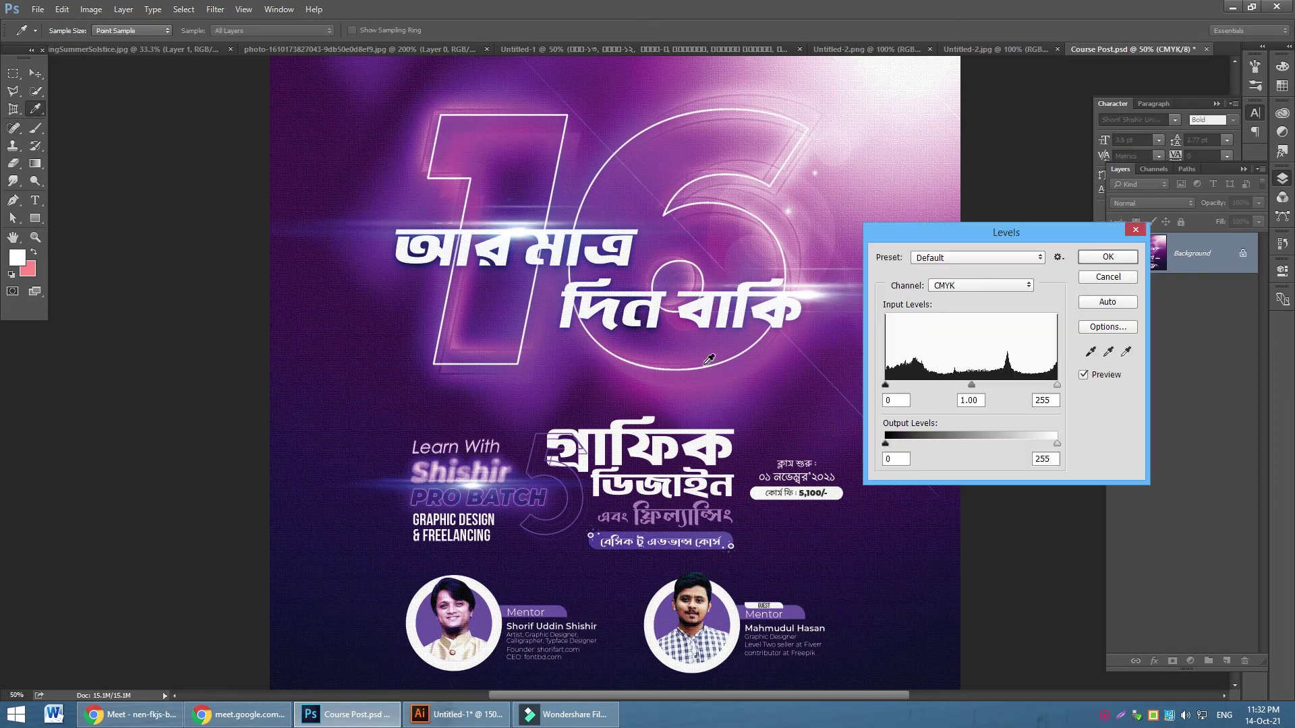
pyautogui.moveTo(889, 381); pyautogui.dragTo(907, 383)
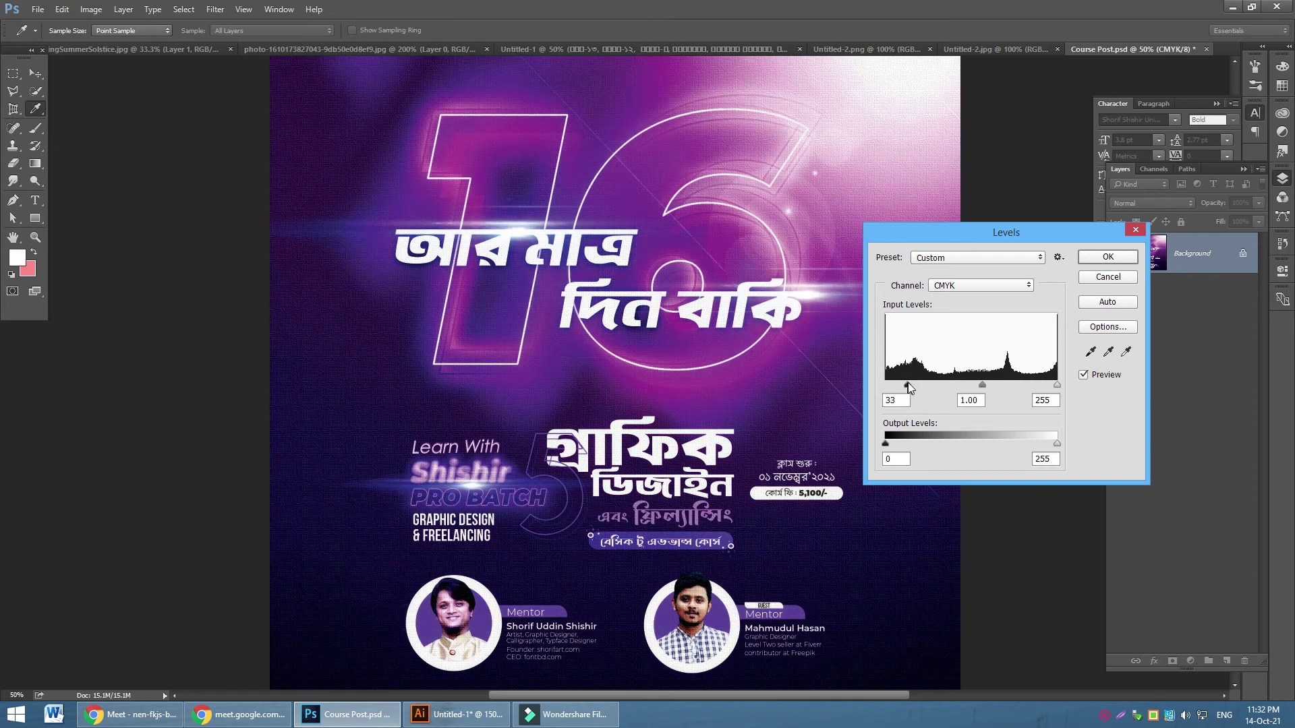
pyautogui.moveTo(1057, 384); pyautogui.dragTo(973, 386)
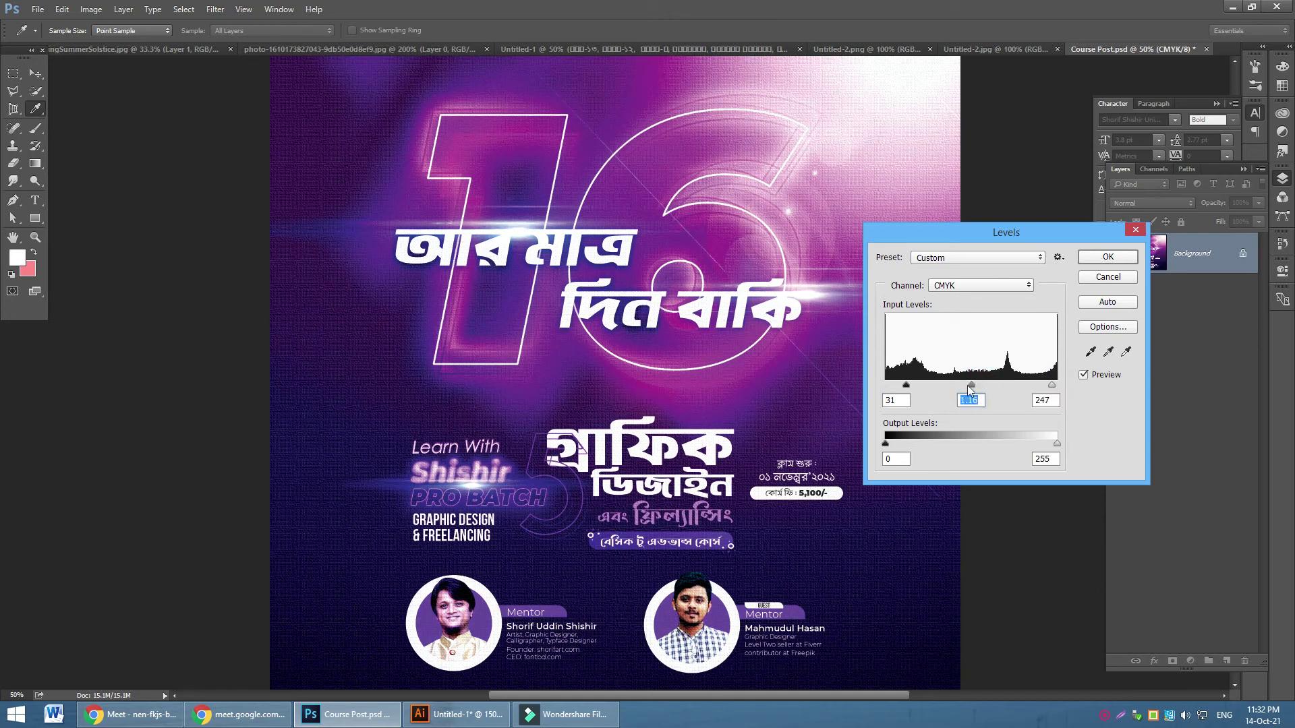
pyautogui.click(1094, 260)
pyautogui.press('j')
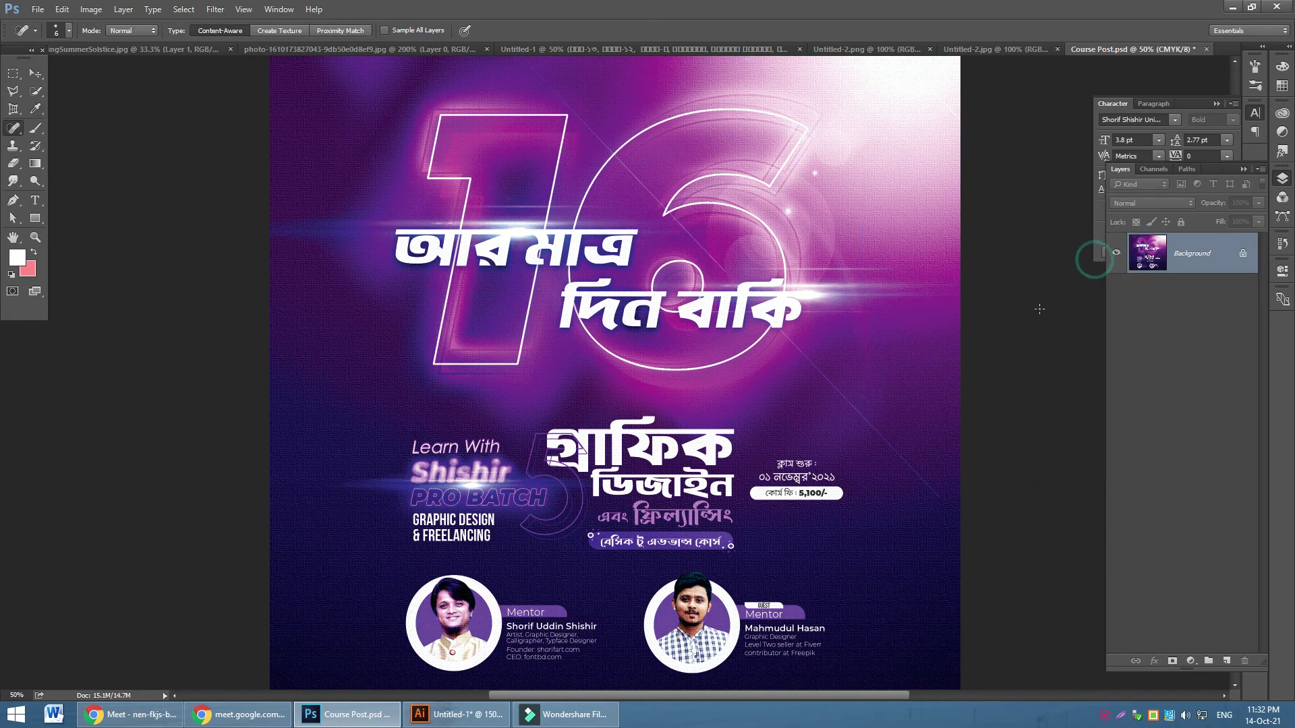
# Save a copy to the Desktop as Course Post copy copy
pyautogui.hotkey('ctrl', 'shift', 's')
pyautogui.click(54, 94)
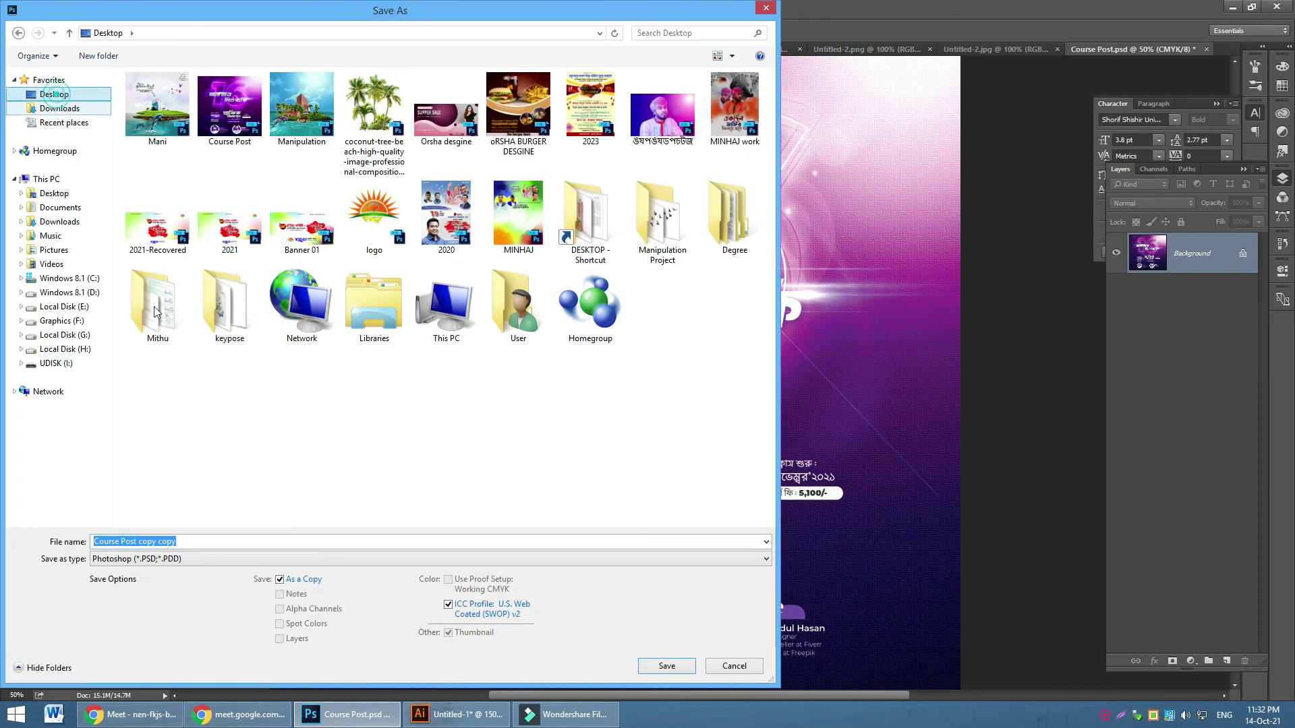
pyautogui.click(644, 670)
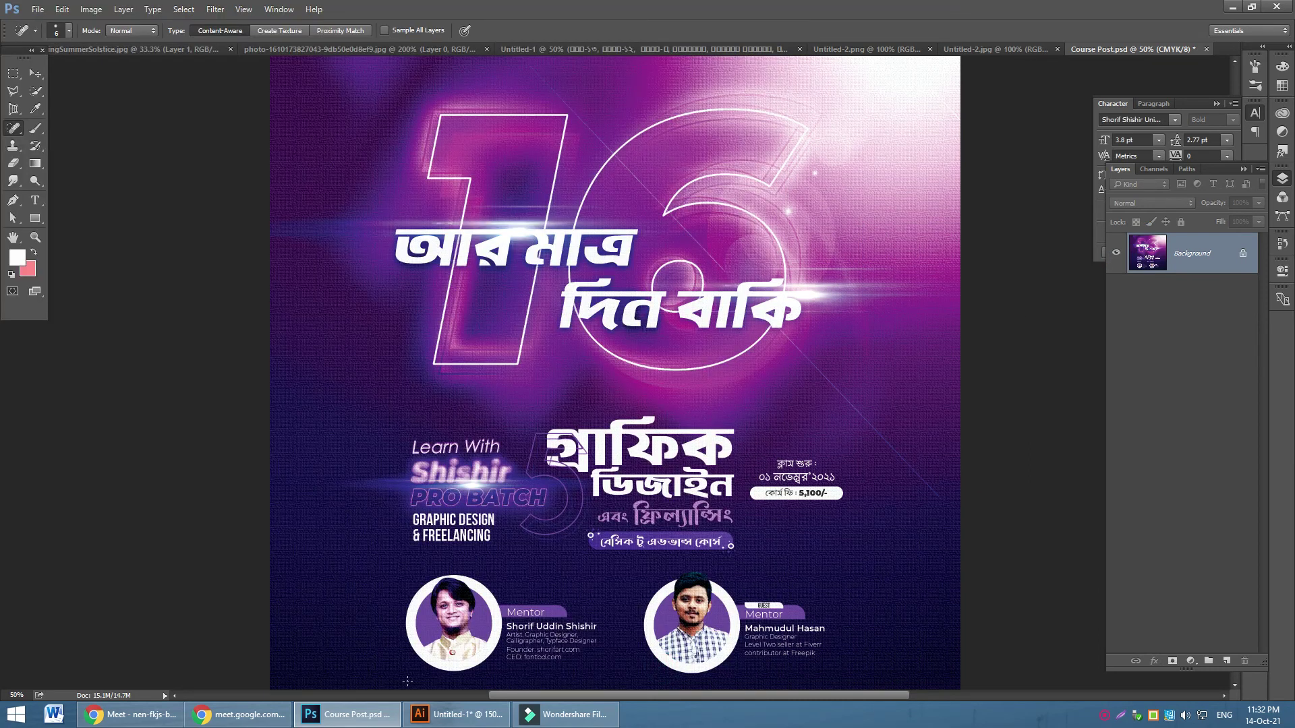
# Place Course Post copy copy into Illustrator's Untitled-1 and zoom out to see it
pyautogui.click(457, 715)
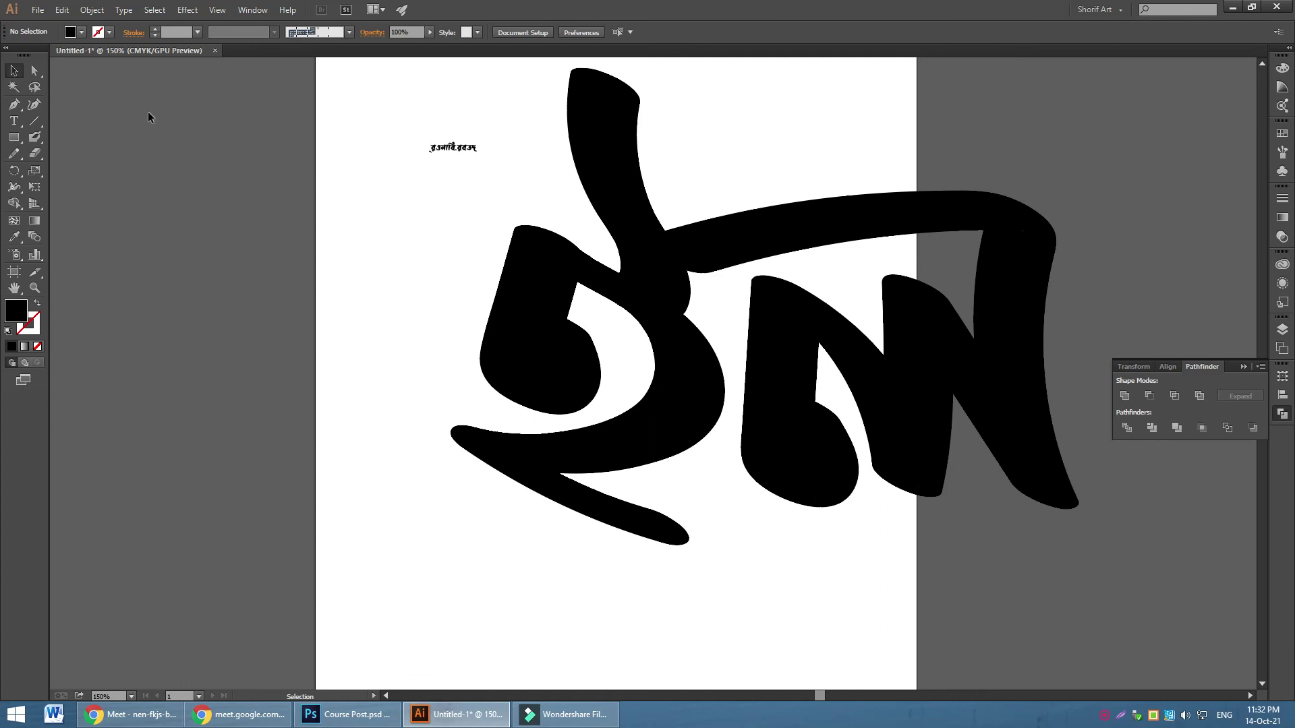
pyautogui.click(38, 10)
pyautogui.click(91, 247)
pyautogui.click(151, 111)
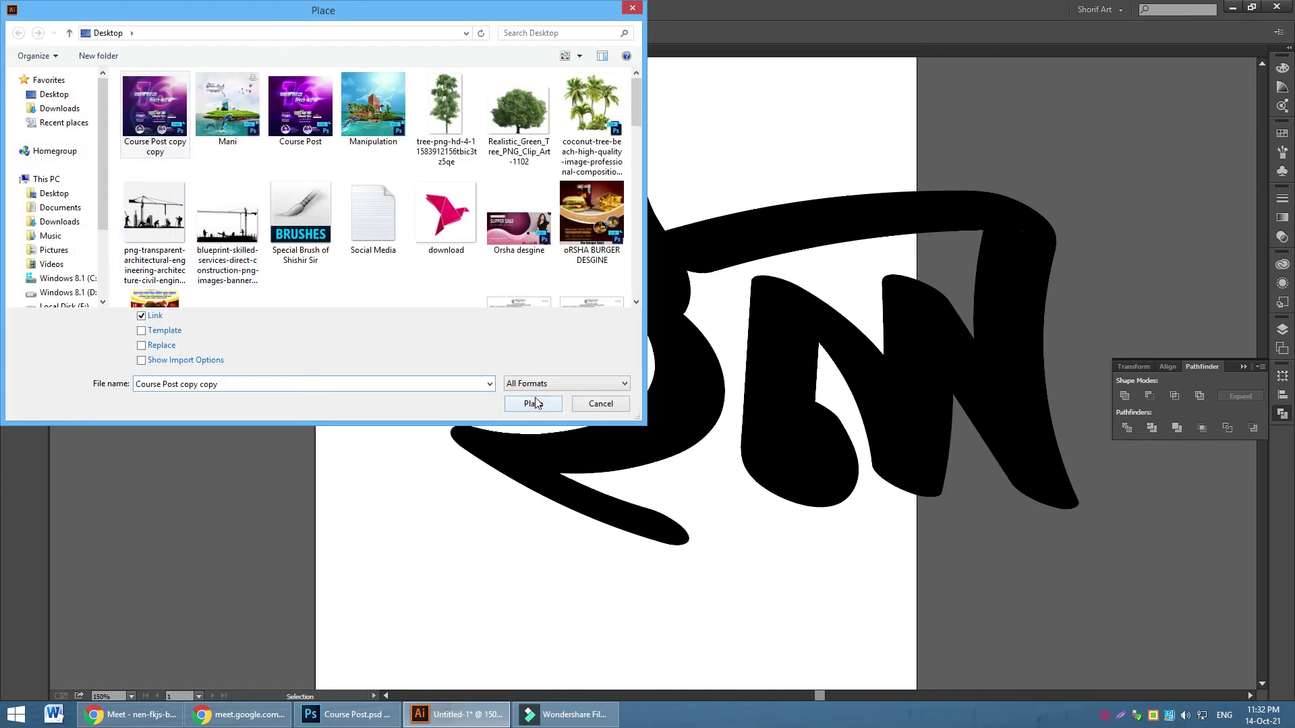
pyautogui.click(533, 405)
pyautogui.click(160, 130)
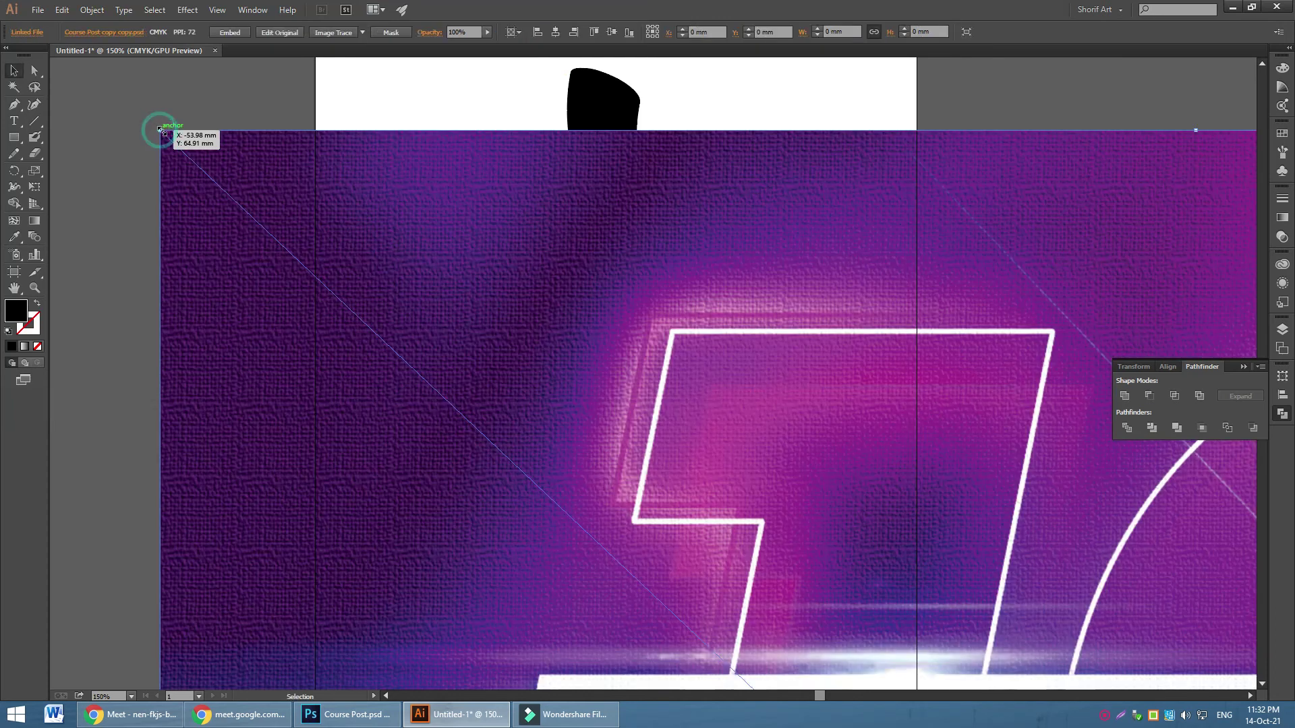
pyautogui.hotkey('ctrl', '-')
pyautogui.hotkey('ctrl', '-')
pyautogui.hotkey('ctrl', '-')
pyautogui.hotkey('ctrl', '-')
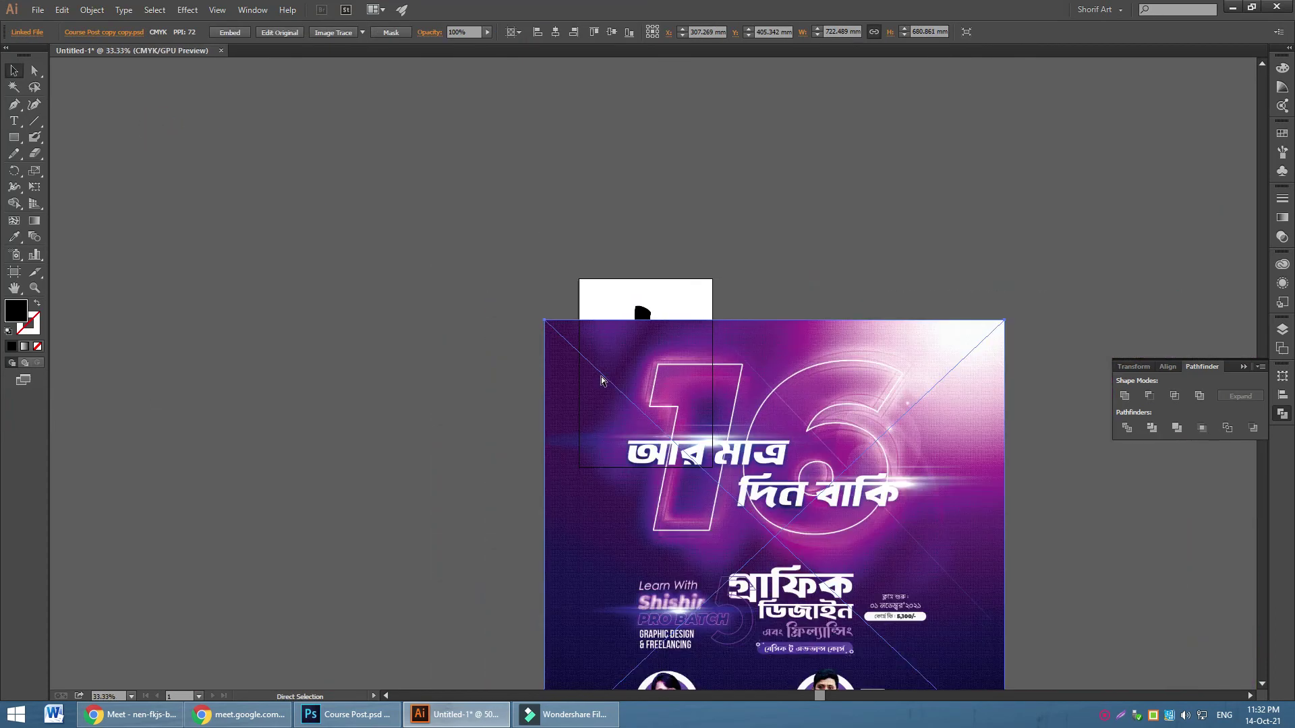
pyautogui.moveTo(958, 526); pyautogui.dragTo(525, 404)
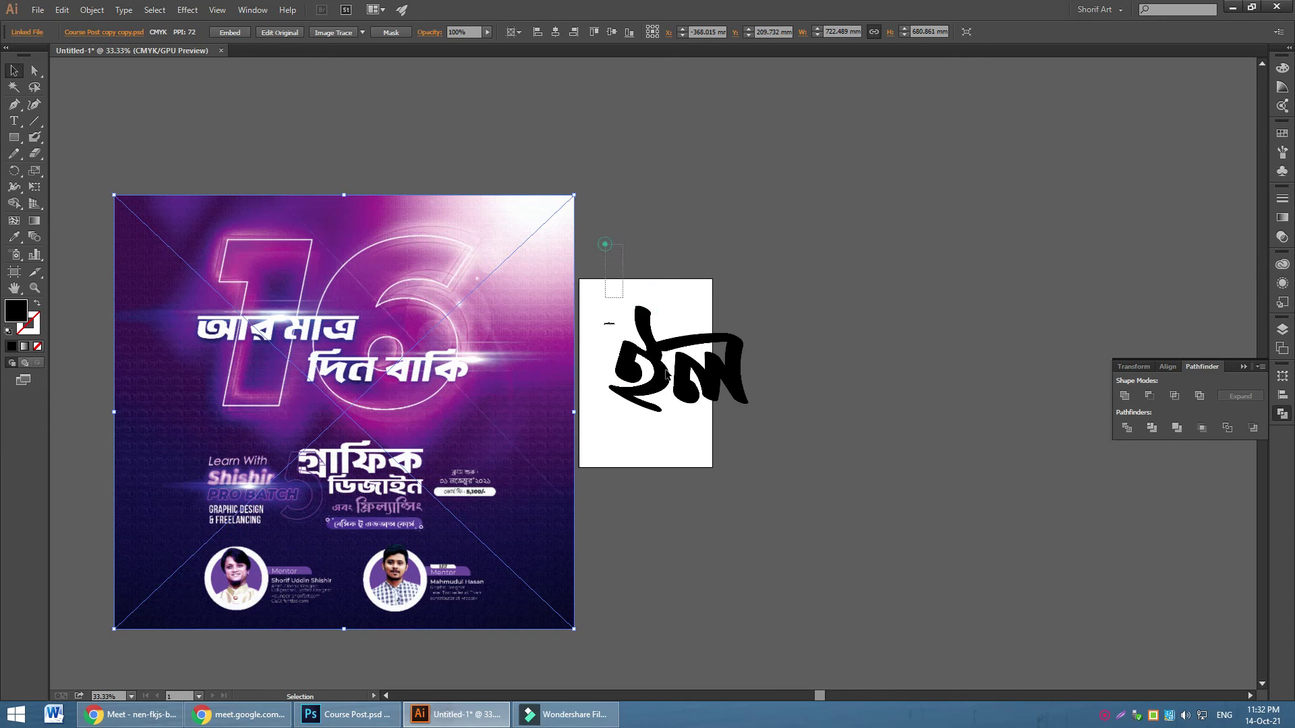
# Delete the black Bengali lettering and move the banner onto the artboard
pyautogui.moveTo(665, 297); pyautogui.dragTo(866, 469)
pyautogui.press('Delete')
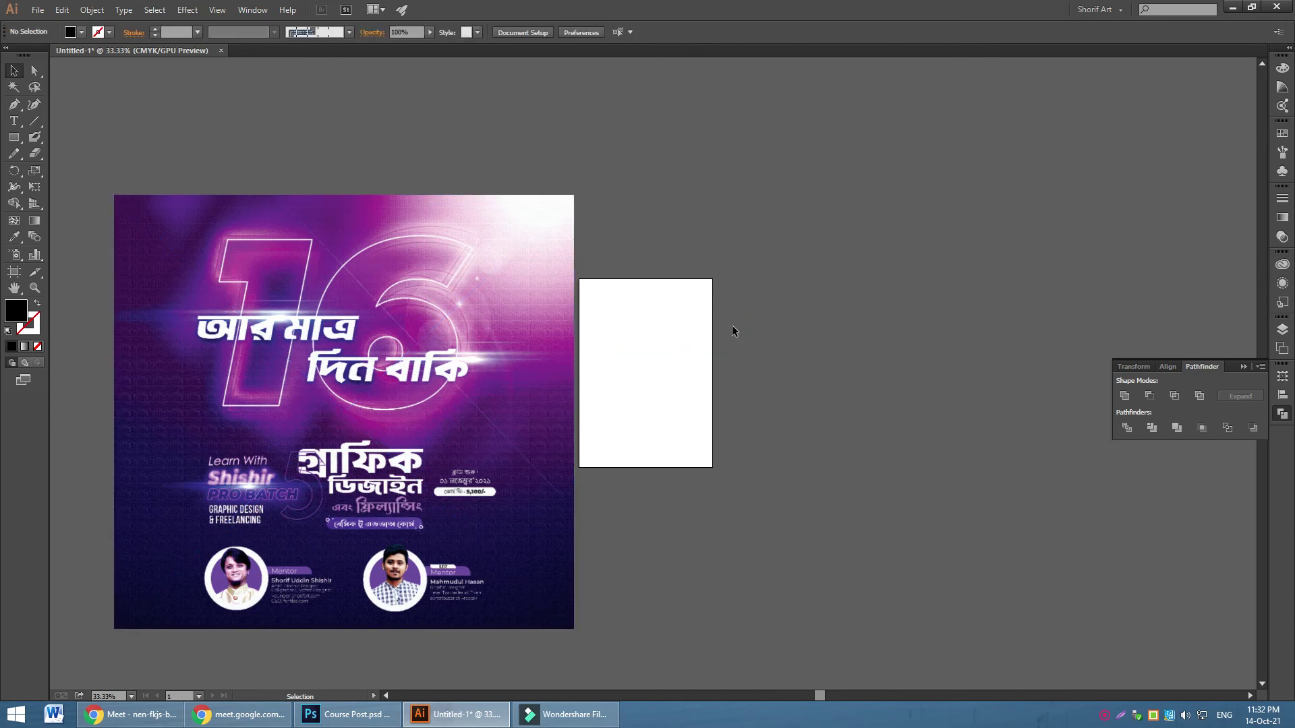
pyautogui.moveTo(364, 463); pyautogui.dragTo(636, 421)
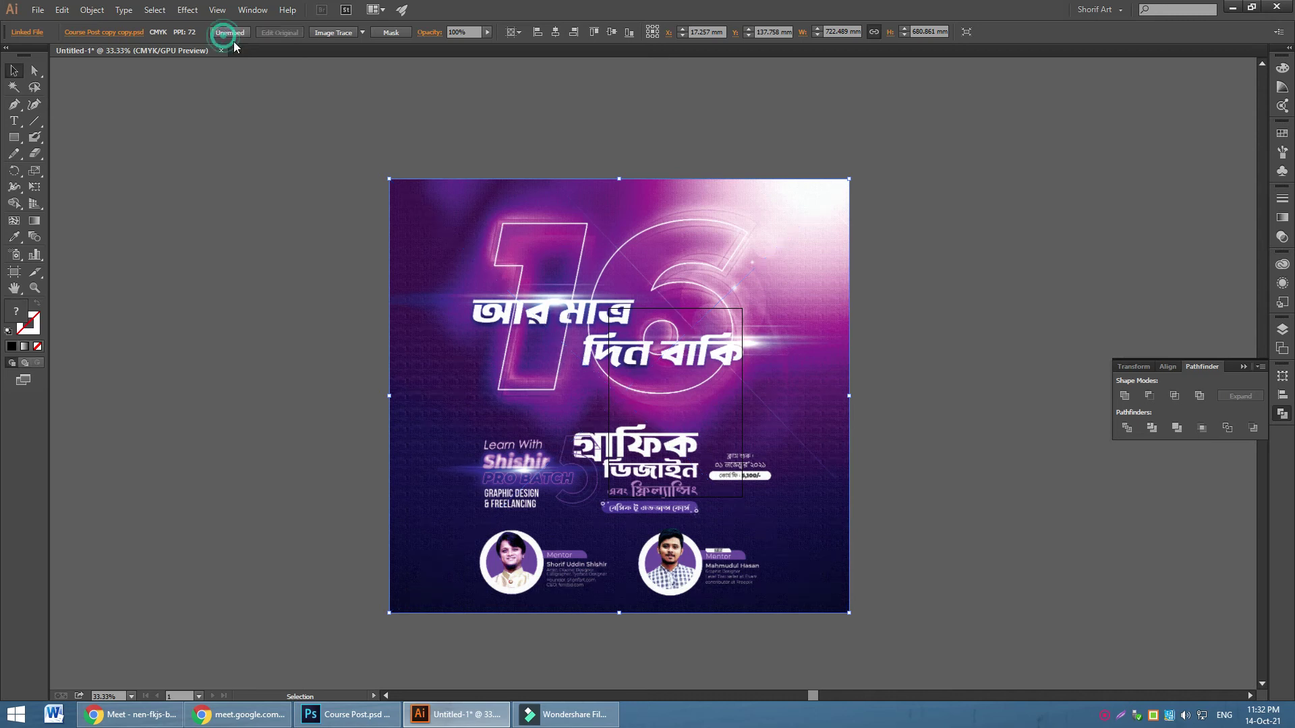
# Zoom in on the placed banner and scroll across it to check its sharpness
pyautogui.click(255, 172)
pyautogui.click(35, 288)
pyautogui.moveTo(553, 405); pyautogui.dragTo(717, 500)
pyautogui.scroll(-10, 717, 484)
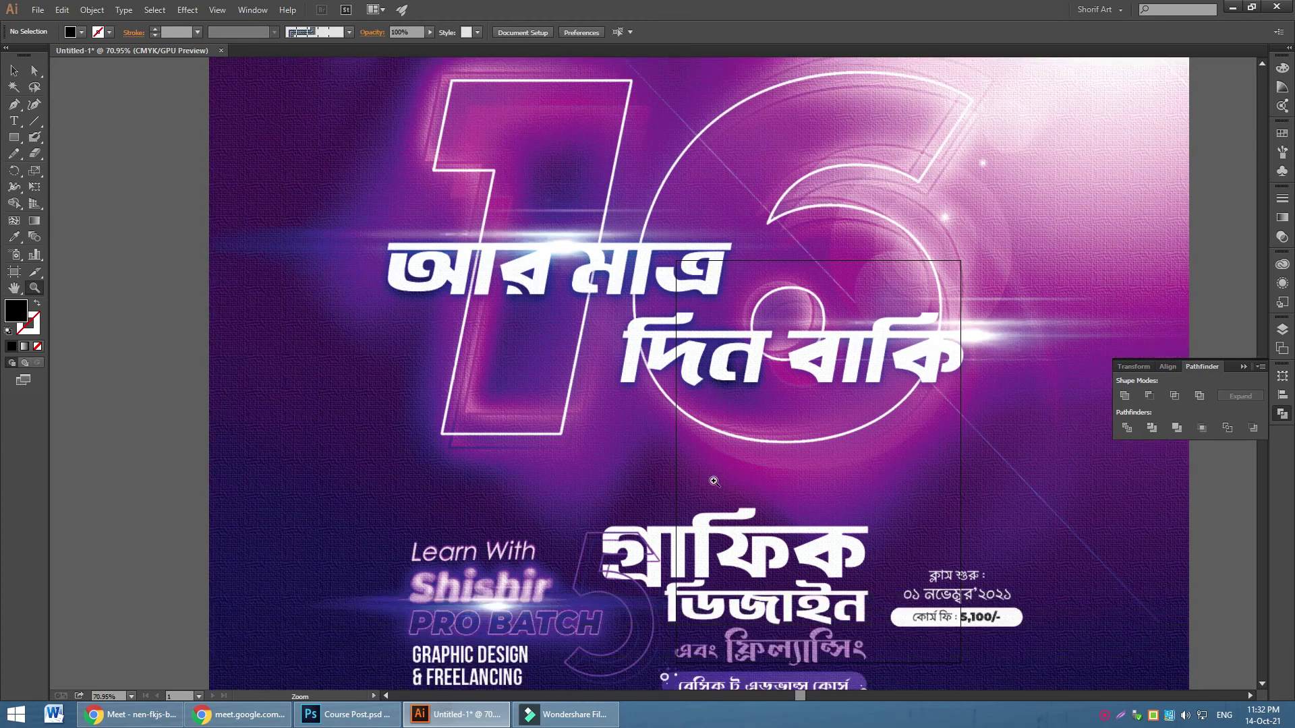
pyautogui.scroll(10, 713, 486)
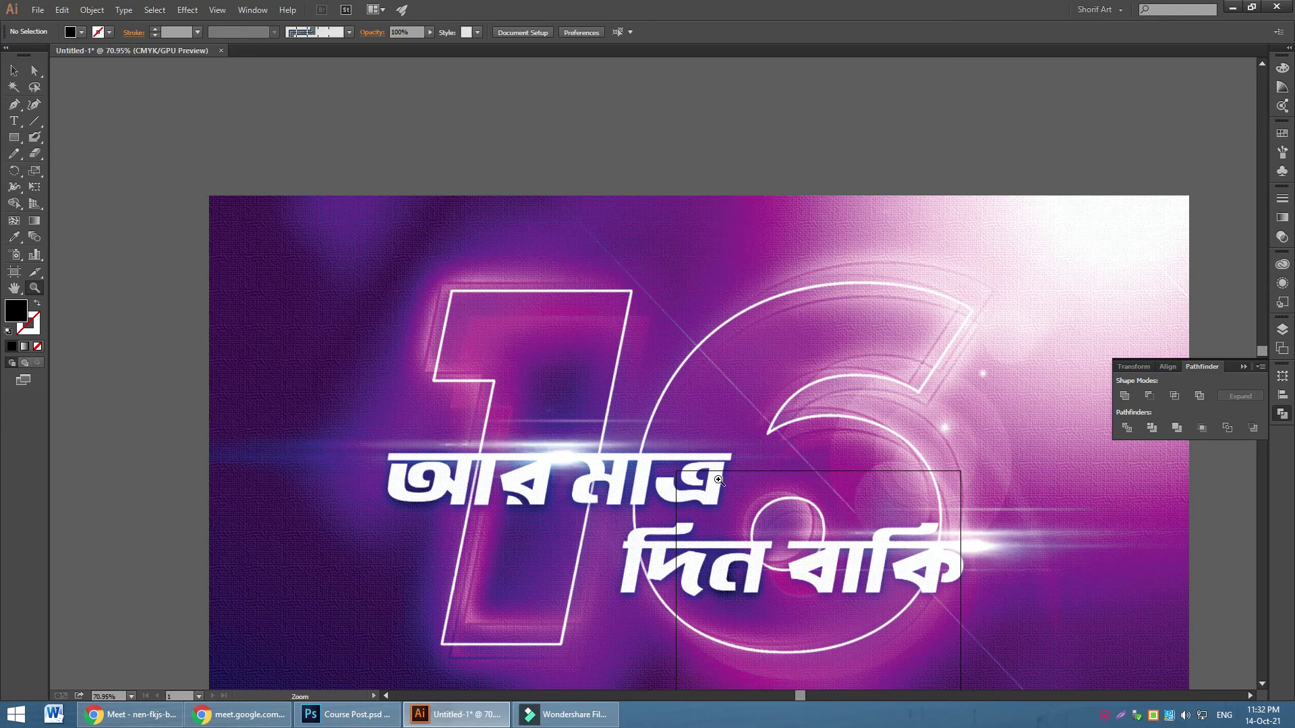
pyautogui.scroll(-6, 719, 480)
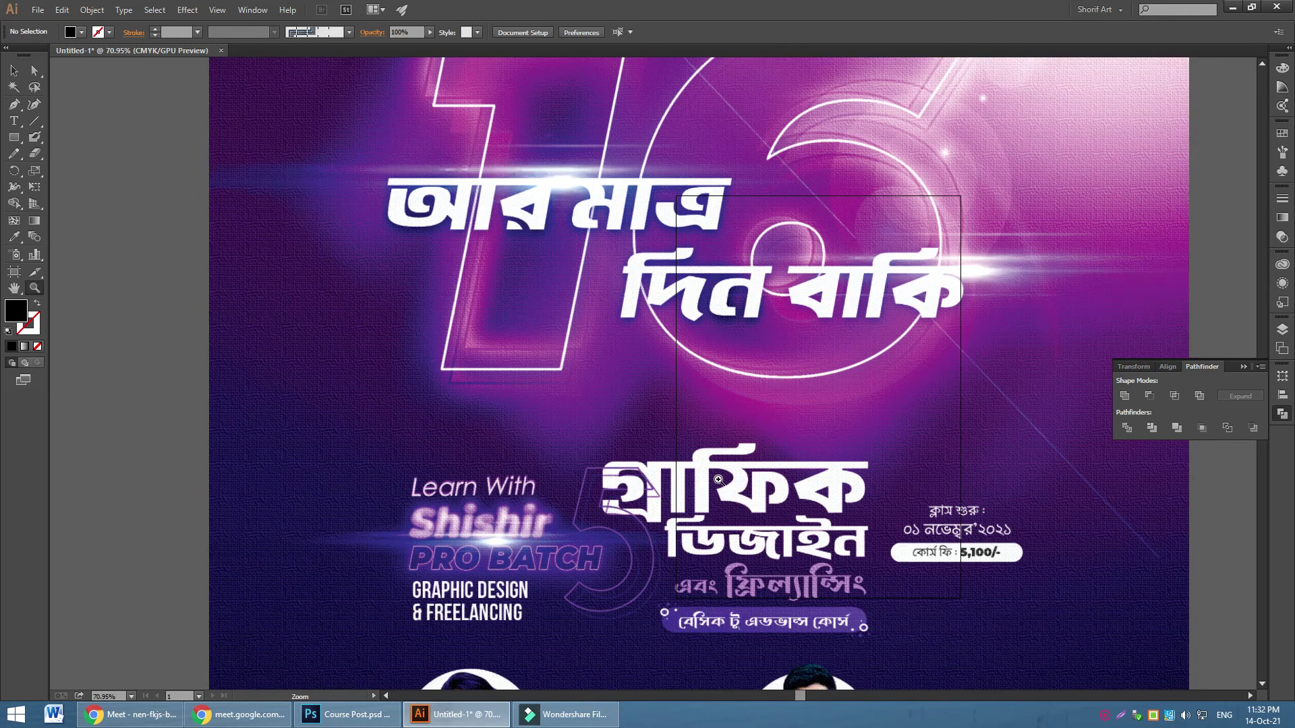
pyautogui.scroll(-4, 718, 480)
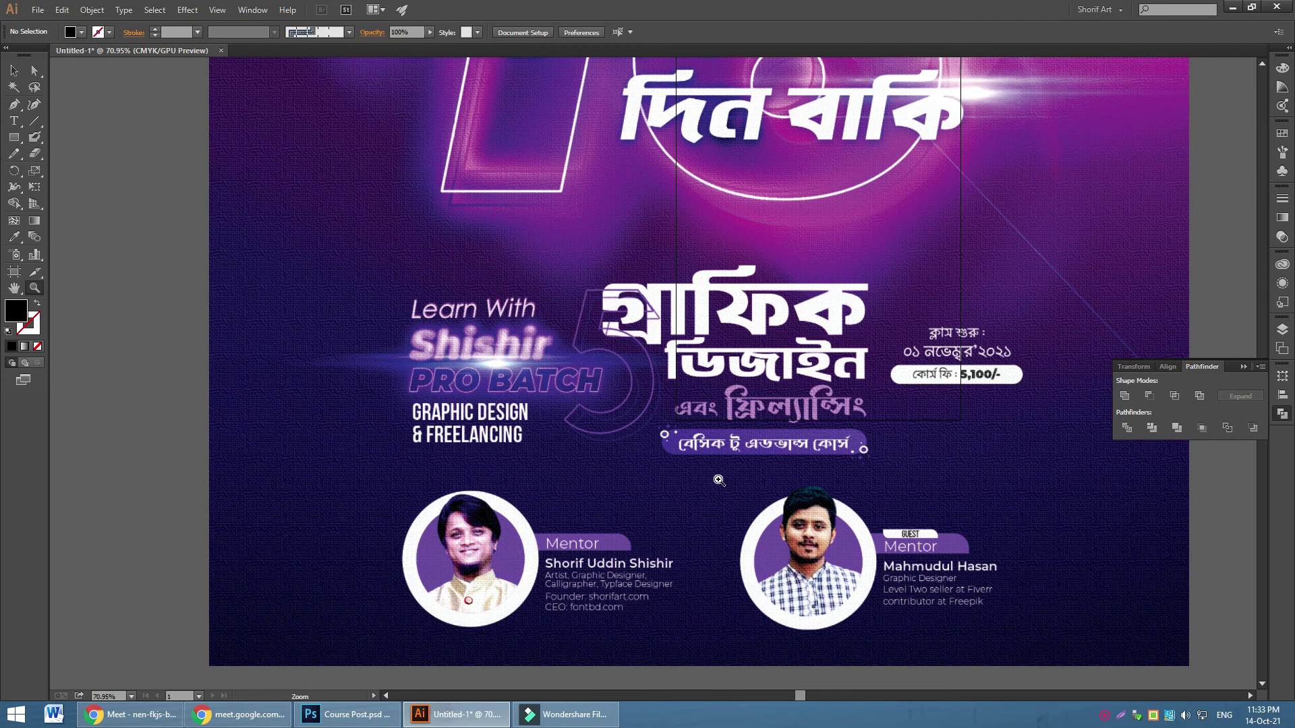
# Select the placed banner image and bring up the File menu
pyautogui.click(14, 71)
pyautogui.click(122, 164)
pyautogui.click(289, 269)
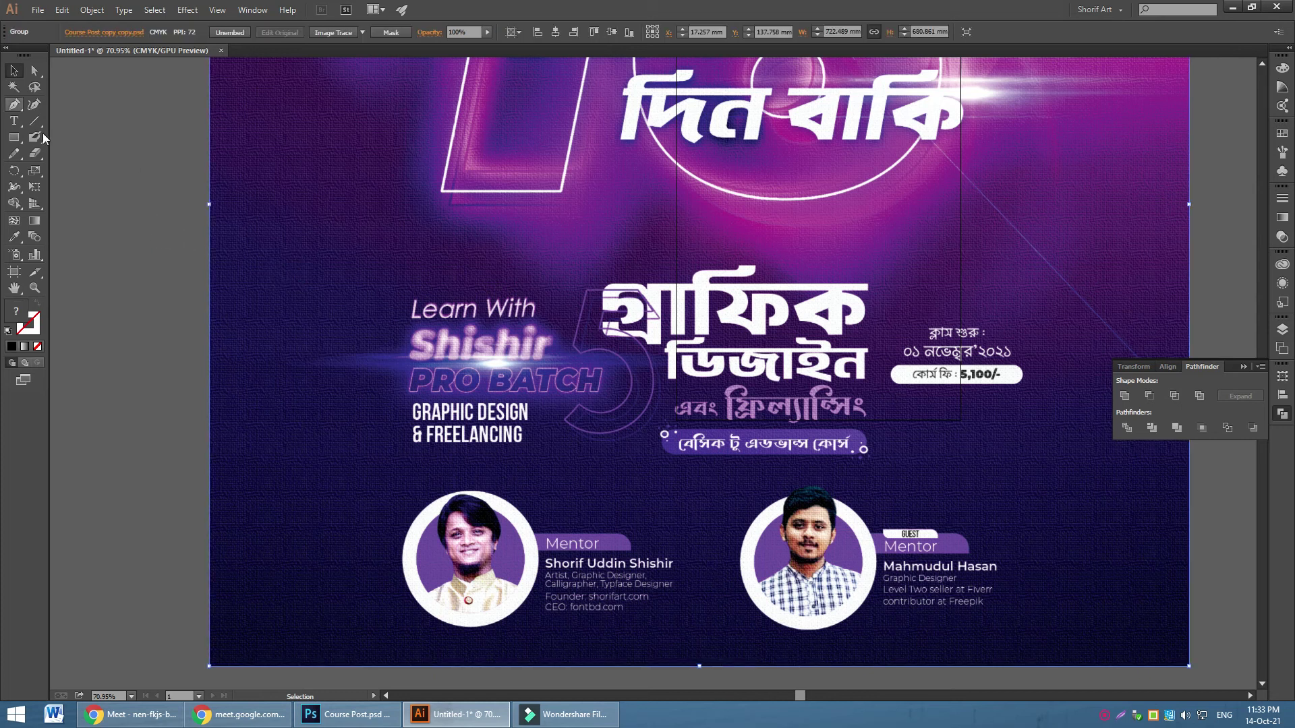
pyautogui.click(38, 9)
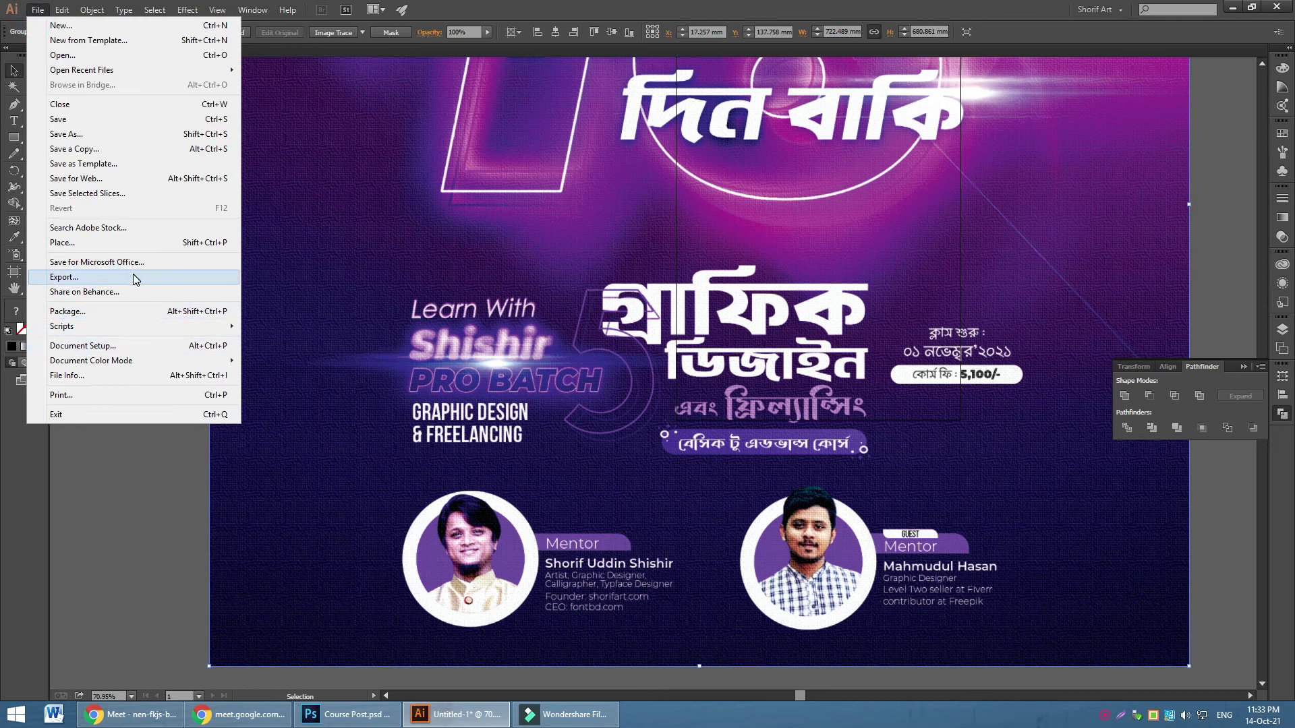
# Export the document as Untitled-1.png at High (300 ppi), then stop the slow export
pyautogui.click(136, 277)
pyautogui.click(164, 312)
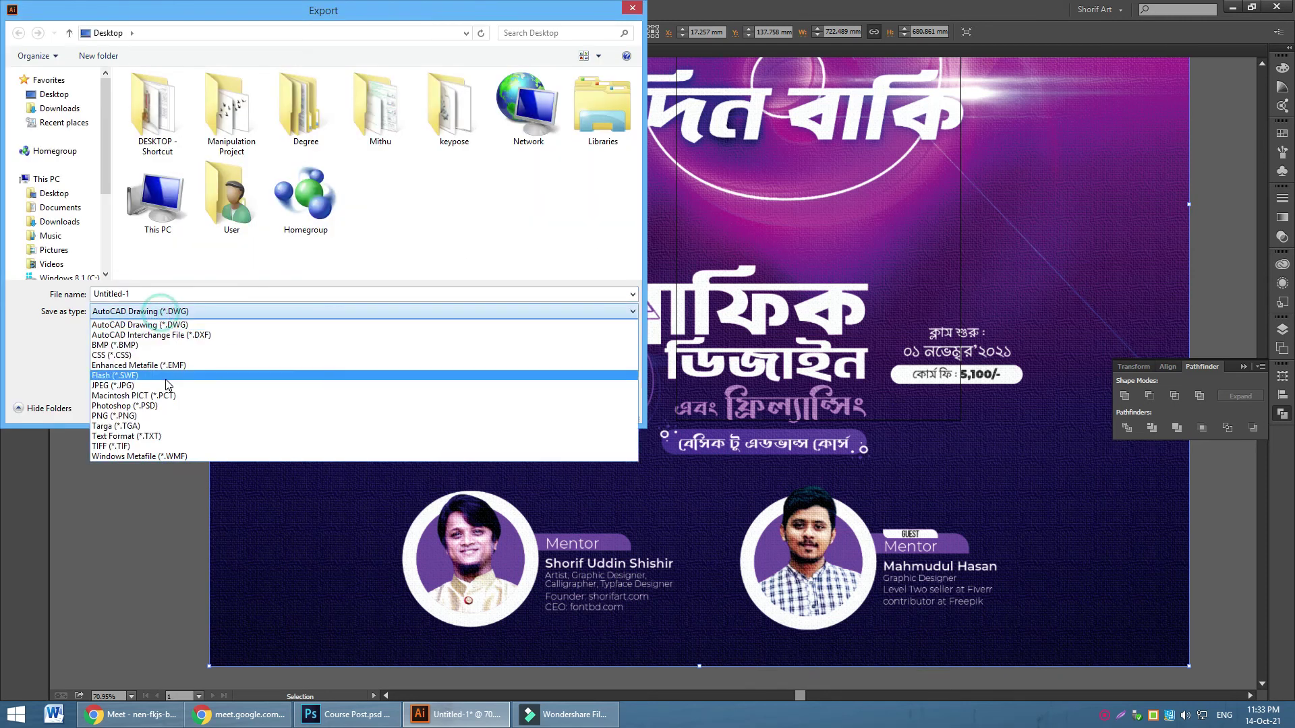
pyautogui.click(168, 415)
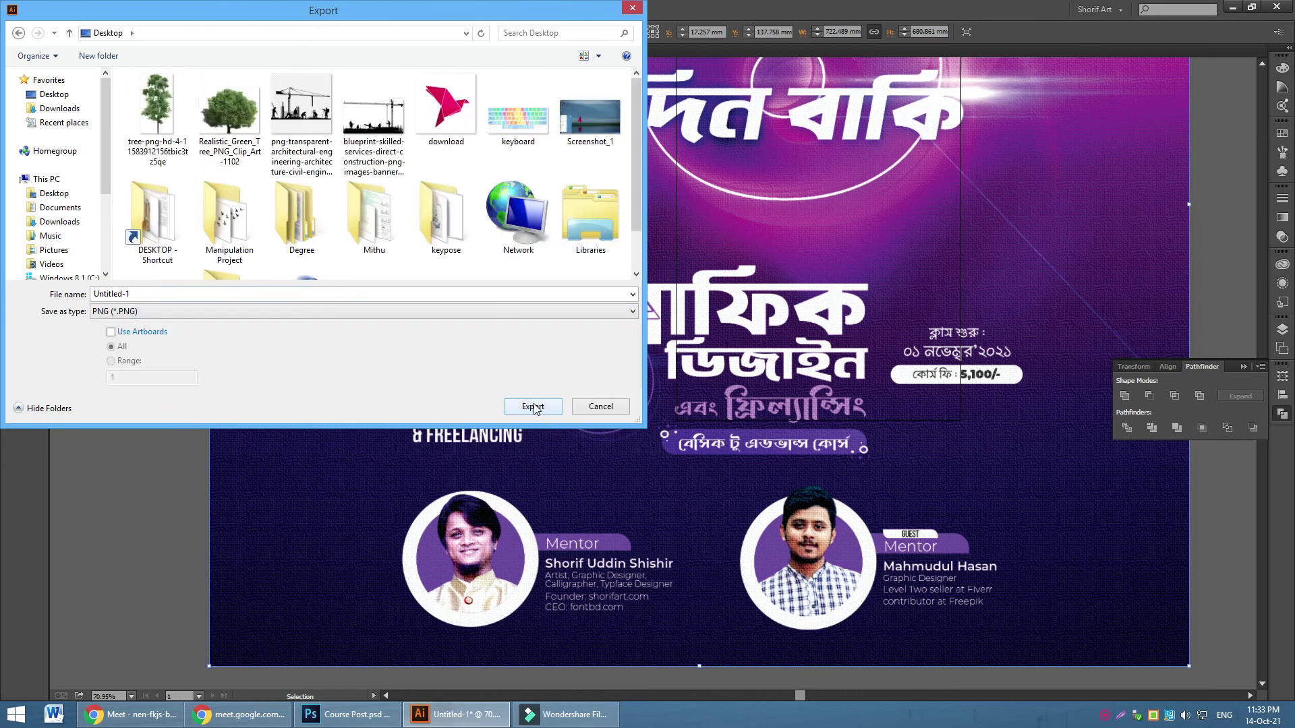
pyautogui.click(533, 406)
pyautogui.click(640, 257)
pyautogui.click(640, 258)
pyautogui.click(663, 462)
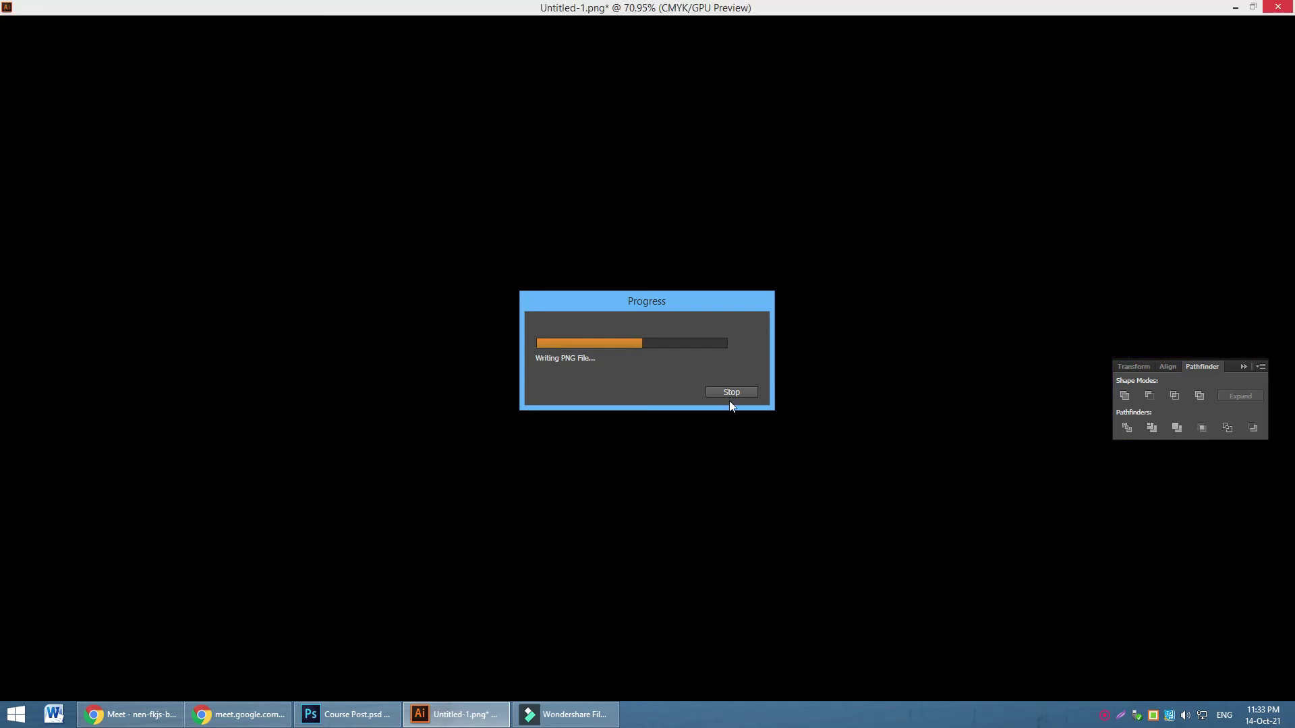
pyautogui.click(733, 392)
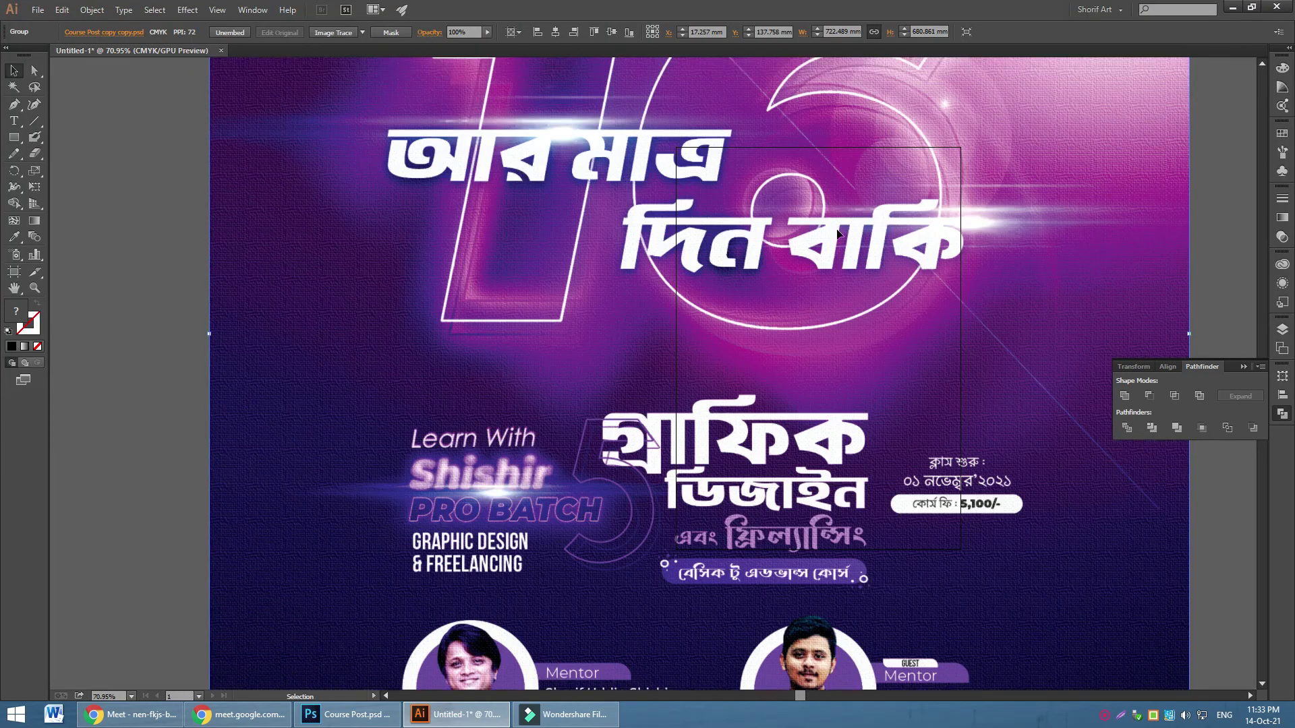
# Undo the accidental banner duplicate, then resize the banner so it overlaps the artboard's left edge
pyautogui.scroll(3, 836, 226)
pyautogui.moveTo(211, 85); pyautogui.dragTo(728, 418)
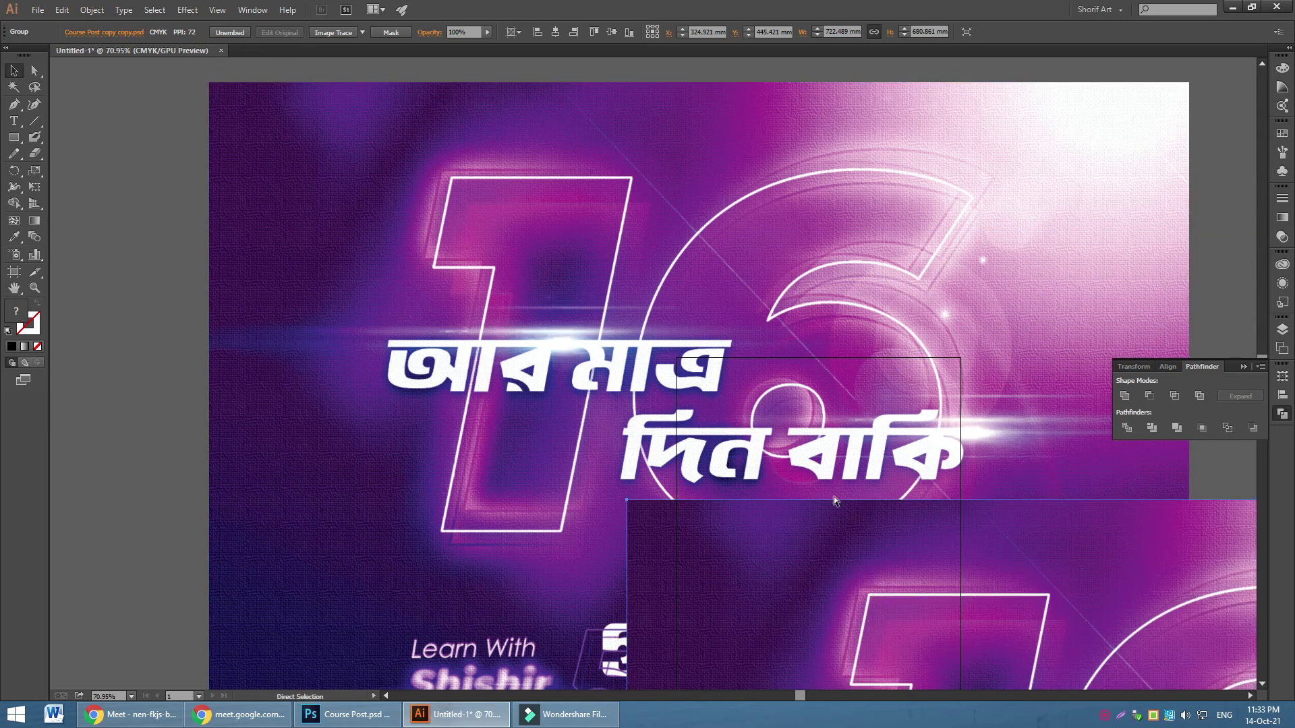
pyautogui.hotkey('ctrl', 'z')
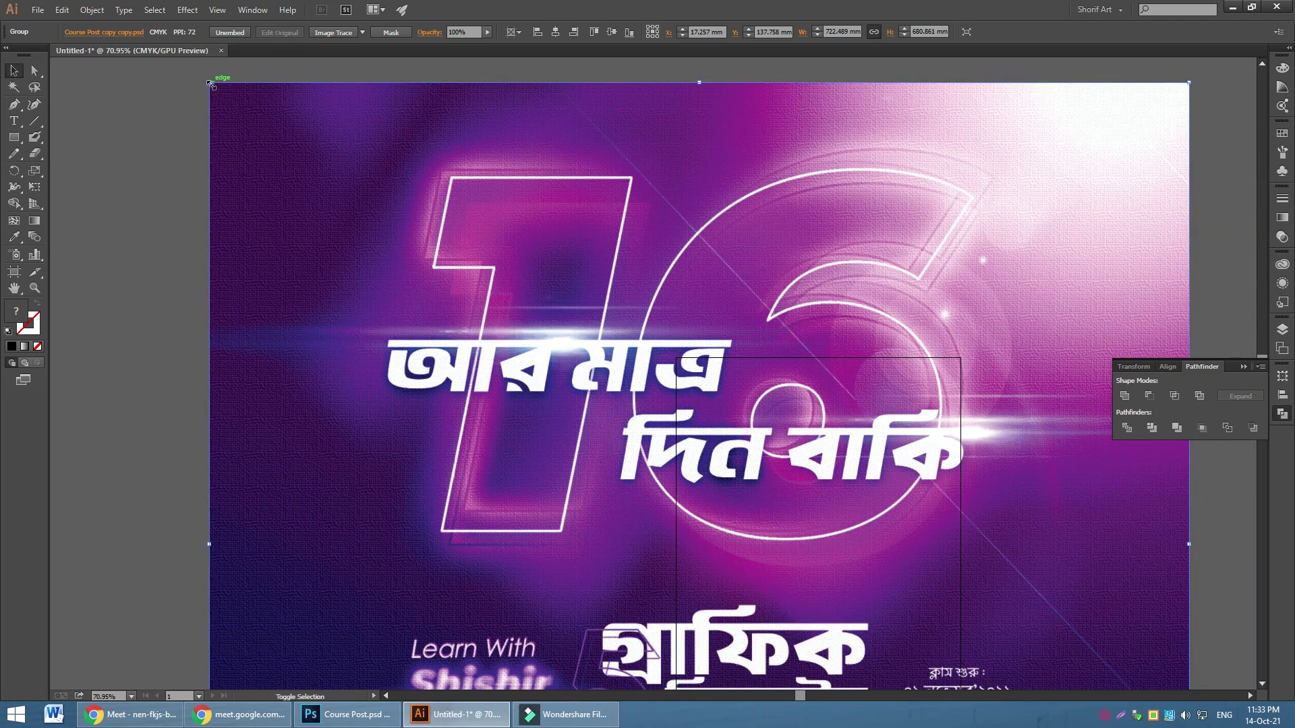
pyautogui.moveTo(210, 83); pyautogui.dragTo(659, 405)
pyautogui.moveTo(728, 561); pyautogui.dragTo(907, 484)
pyautogui.moveTo(839, 430); pyautogui.dragTo(686, 500)
# Create an artboard matching the banner's bounds and delete the original white artboard
pyautogui.click(15, 272)
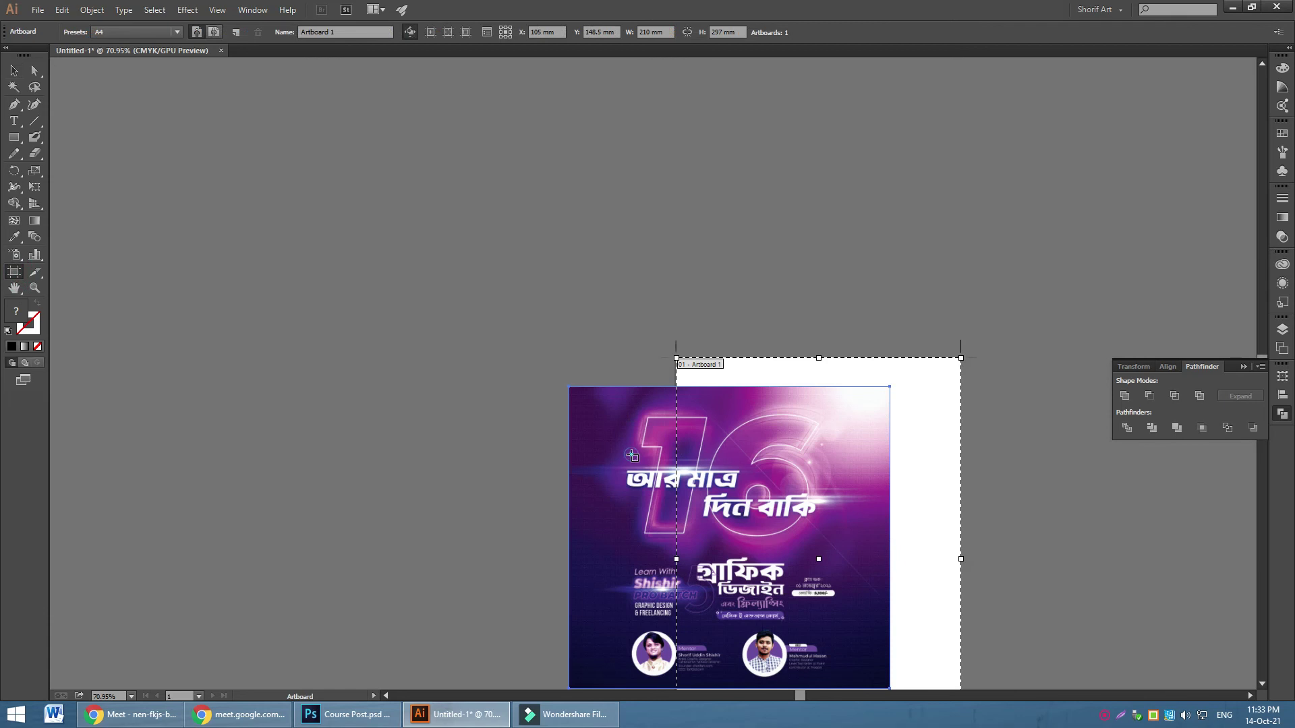
pyautogui.click(620, 414)
pyautogui.press('Delete')
pyautogui.scroll(-5, 434, 298)
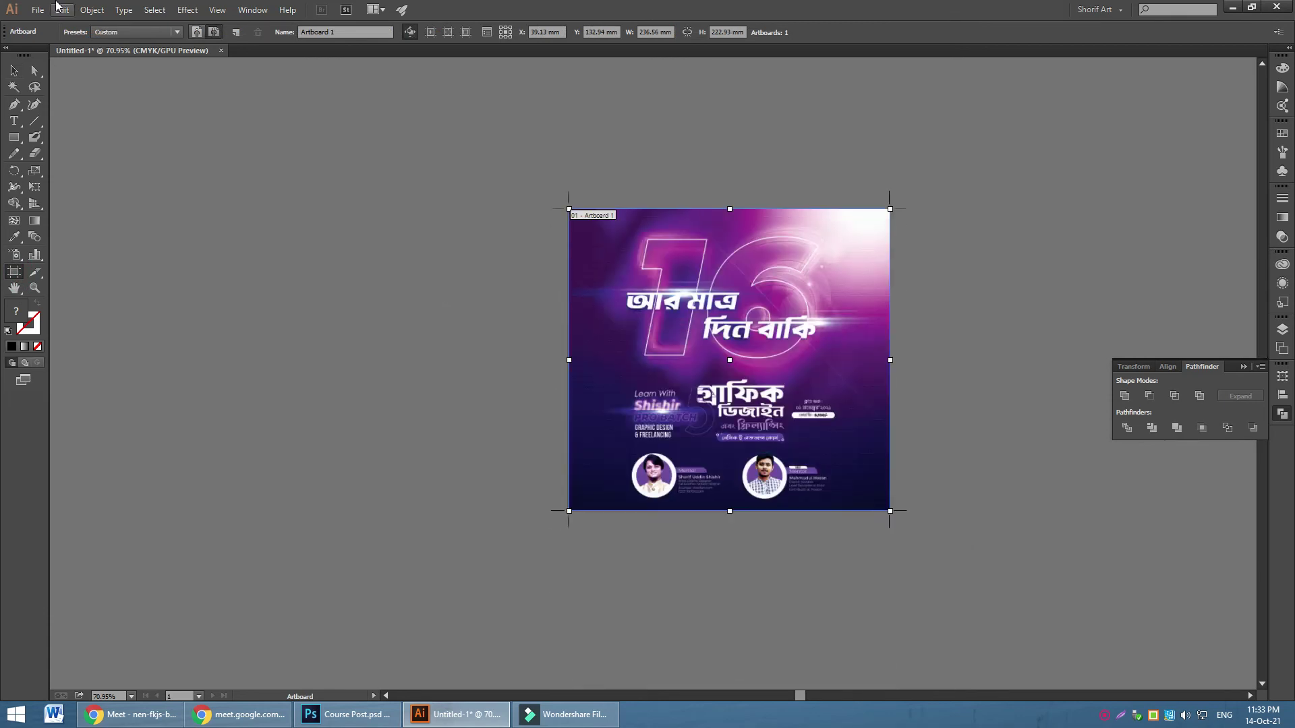
# Start a JPEG export of the document, then close the JPEG options without exporting
pyautogui.click(37, 10)
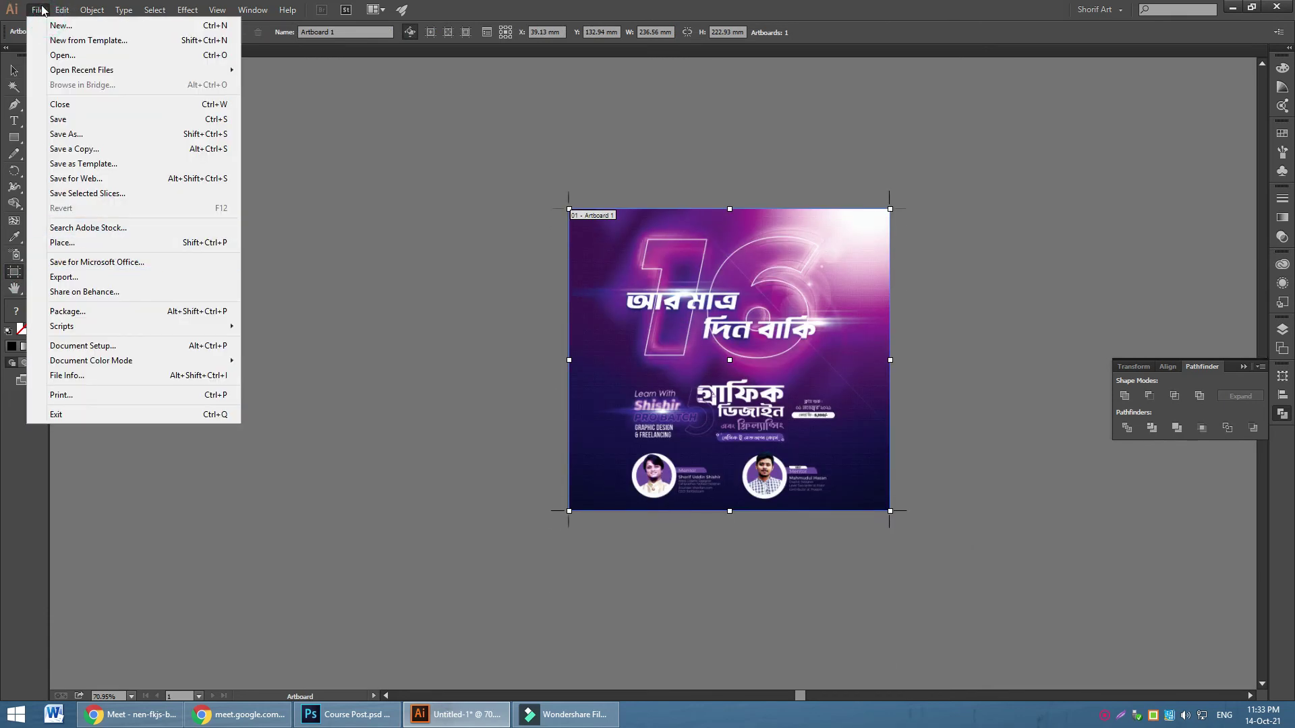
pyautogui.click(106, 277)
pyautogui.click(200, 311)
pyautogui.click(189, 370)
pyautogui.click(527, 410)
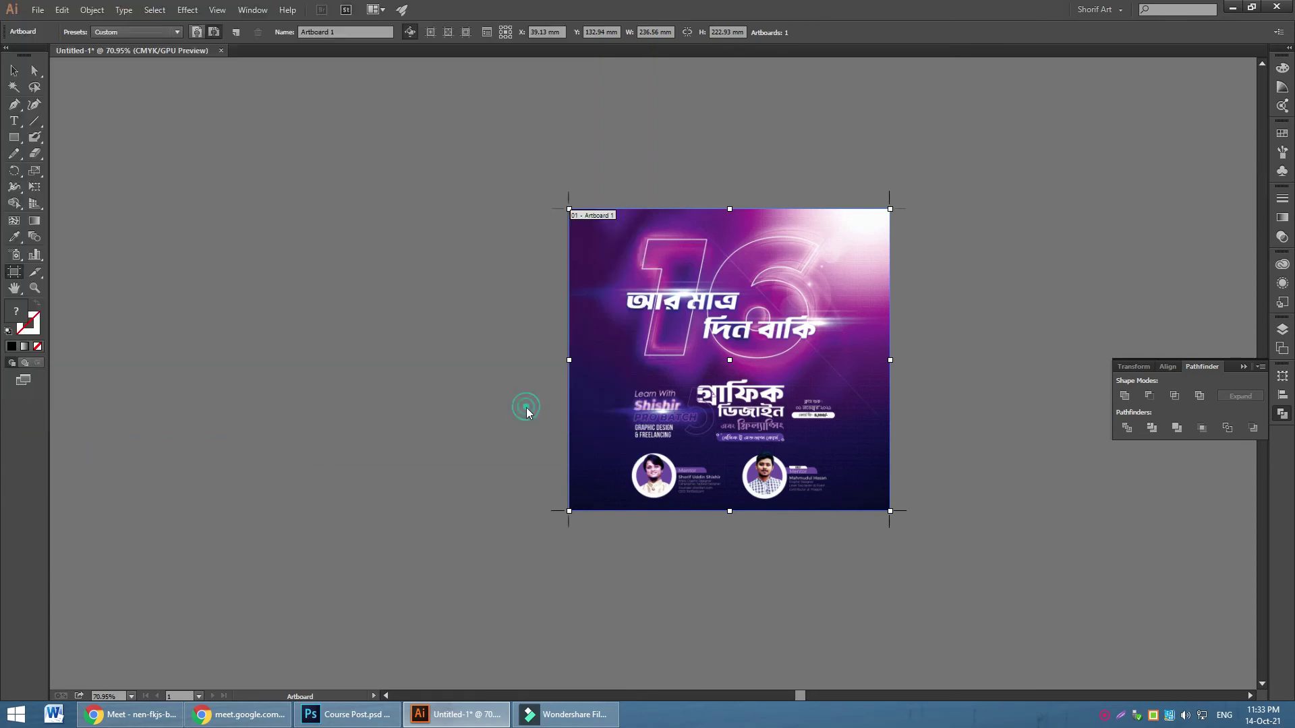
pyautogui.click(707, 461)
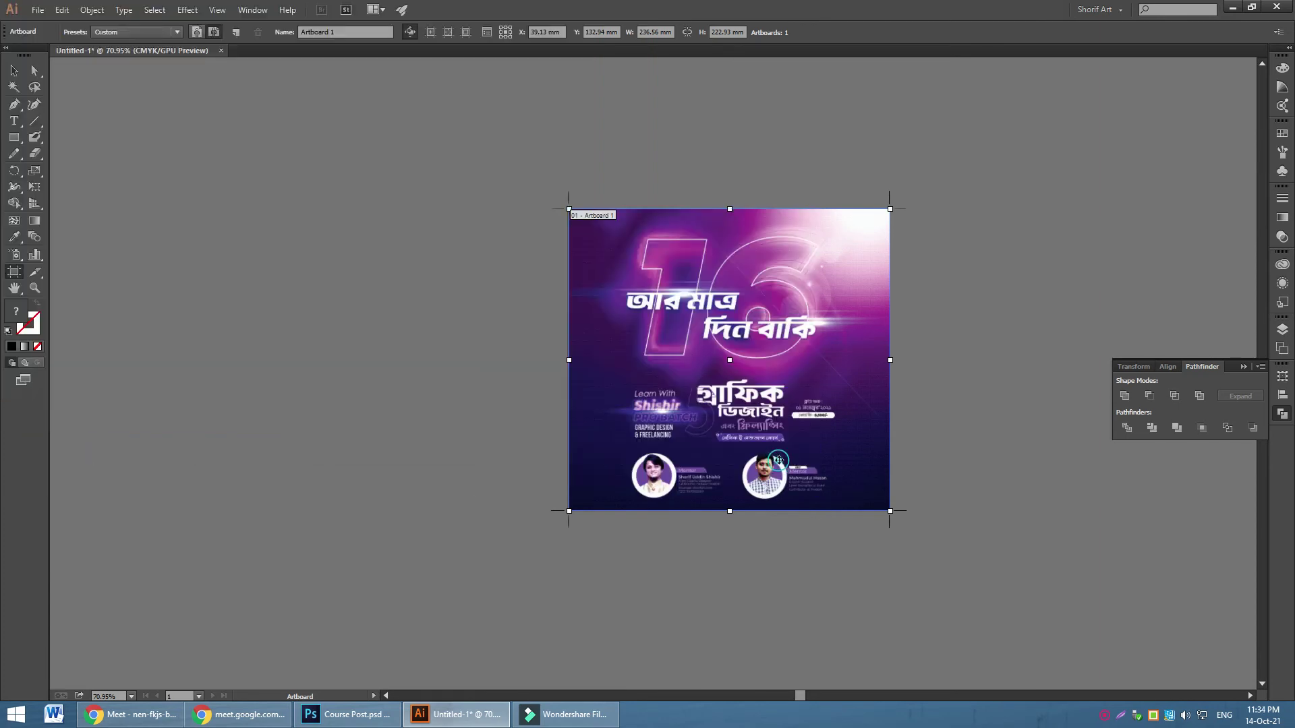
# Export the artboard as a JPEG with the RGB colour model
pyautogui.click(38, 9)
pyautogui.click(122, 276)
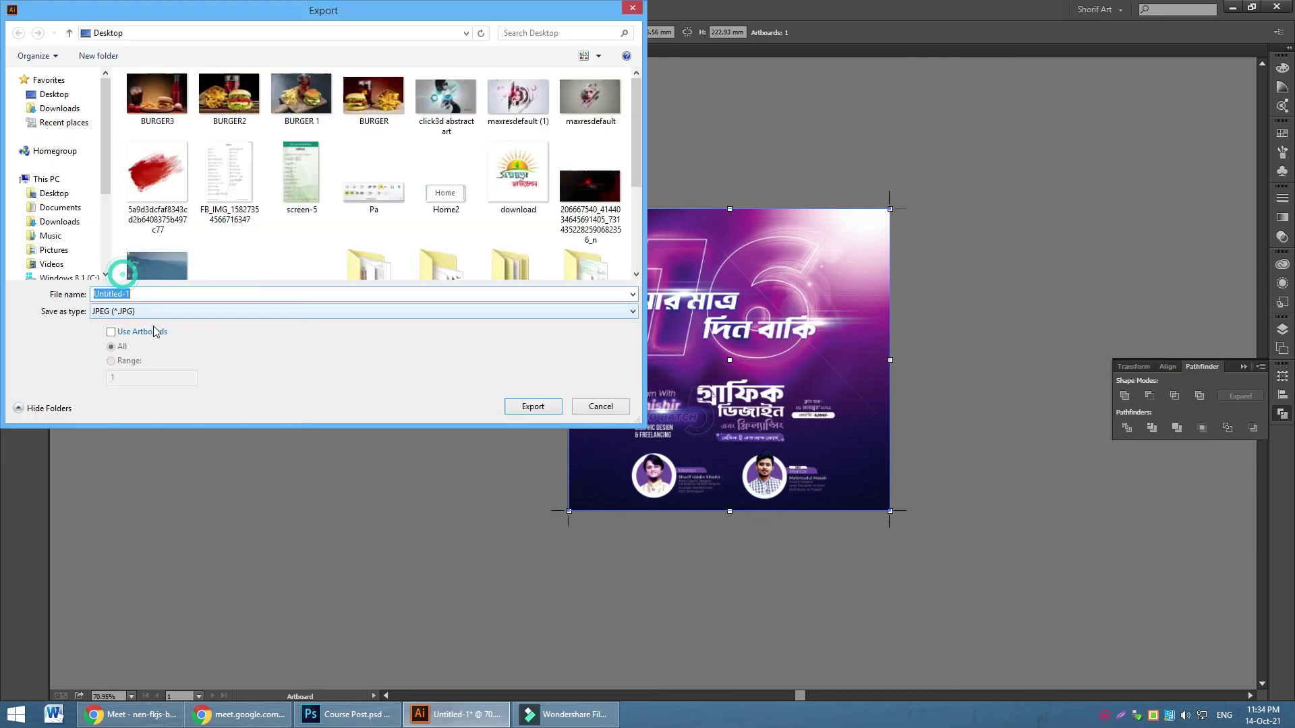
pyautogui.click(143, 331)
pyautogui.click(520, 406)
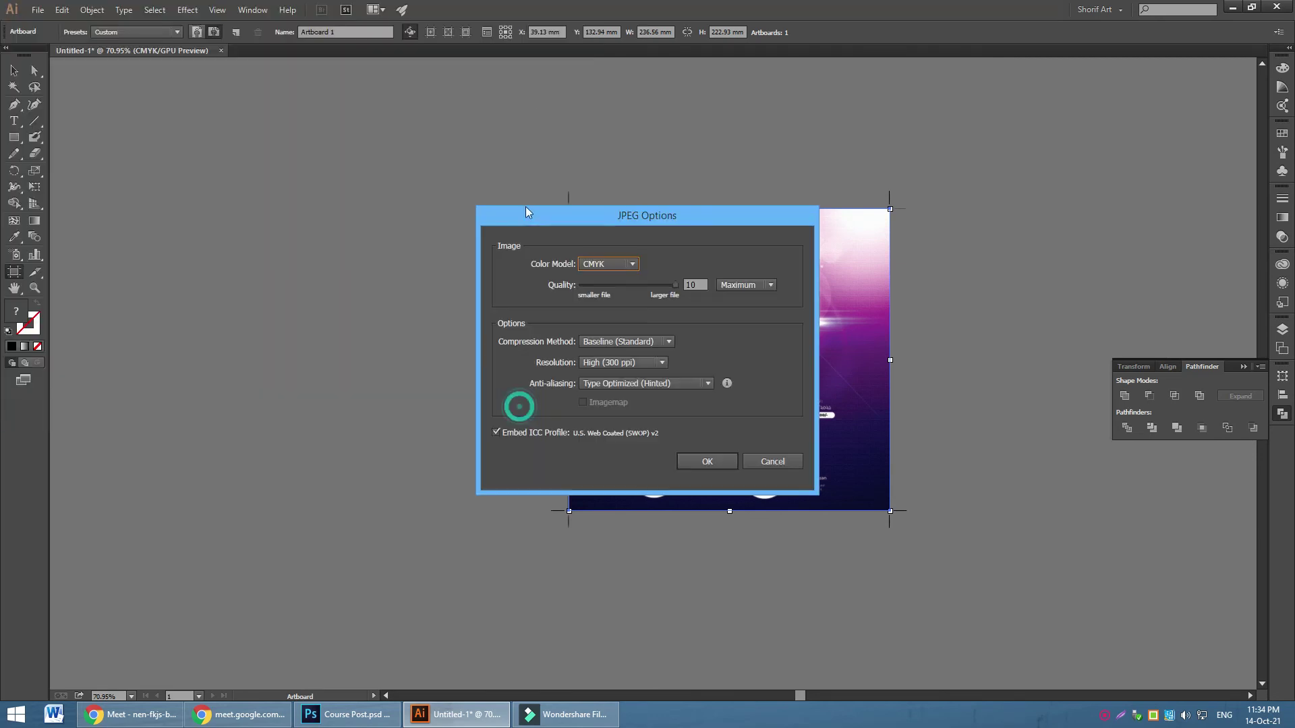
pyautogui.click(604, 264)
pyautogui.click(610, 279)
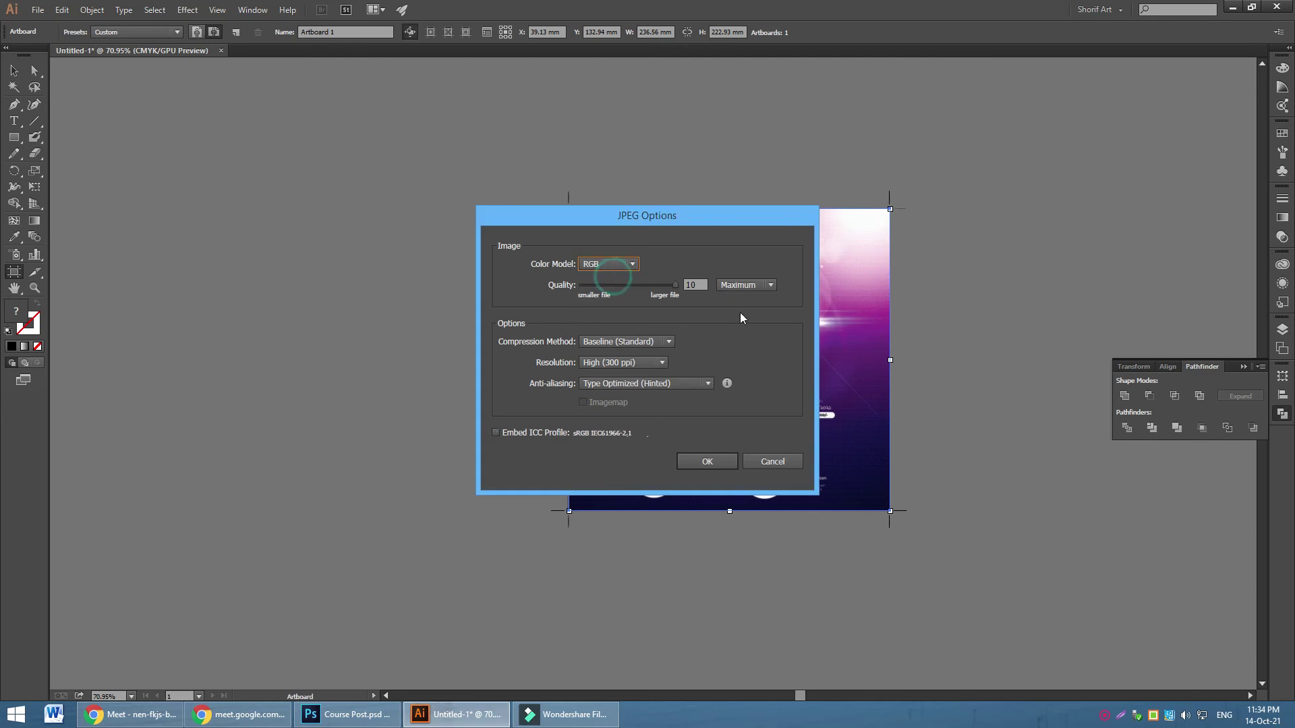
pyautogui.click(701, 461)
pyautogui.click(1233, 8)
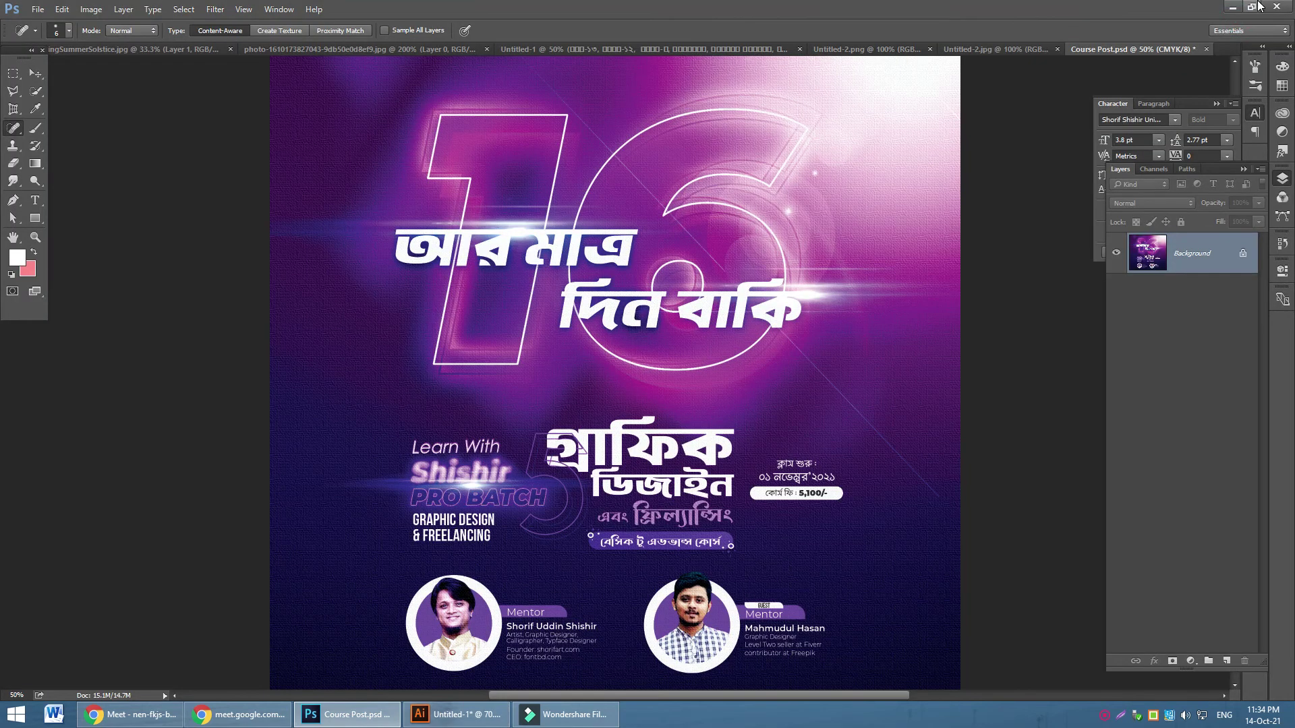
# Minimize the open windows and preview Untitled-1-01 in Windows Photo Viewer, then close it
pyautogui.click(1234, 6)
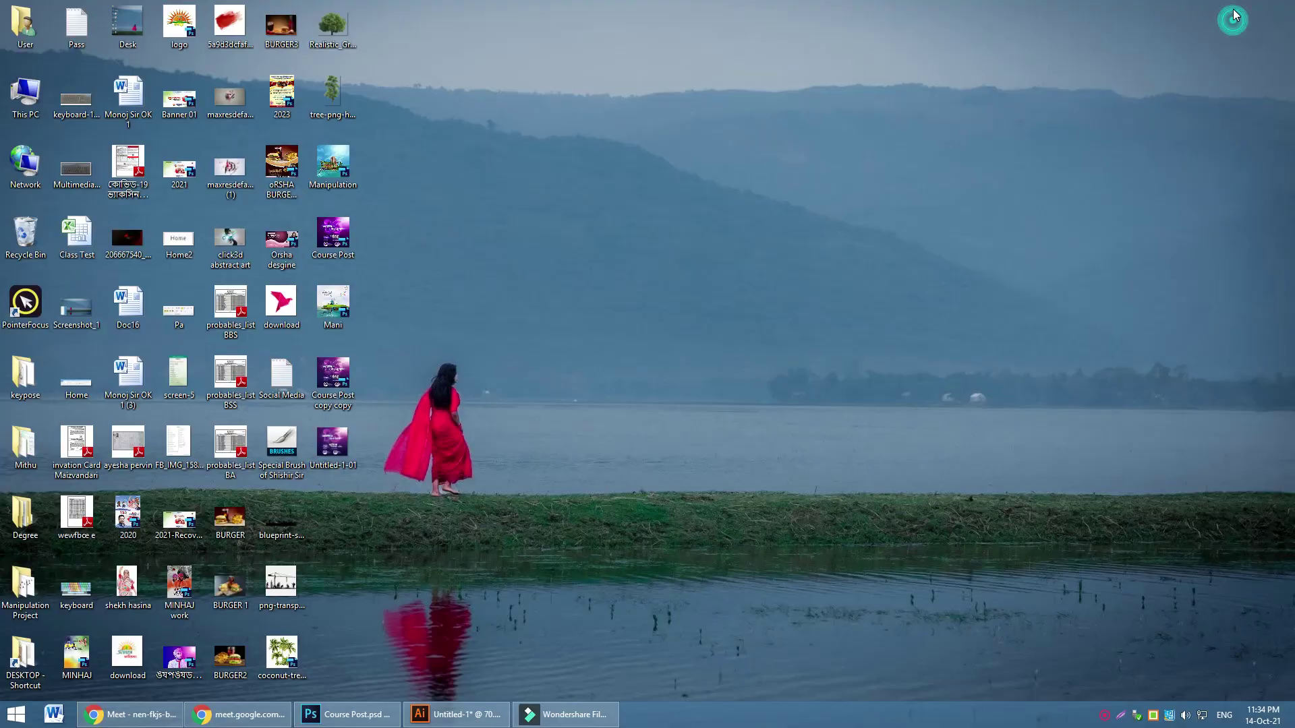
pyautogui.click(1234, 8)
pyautogui.doubleClick(333, 442)
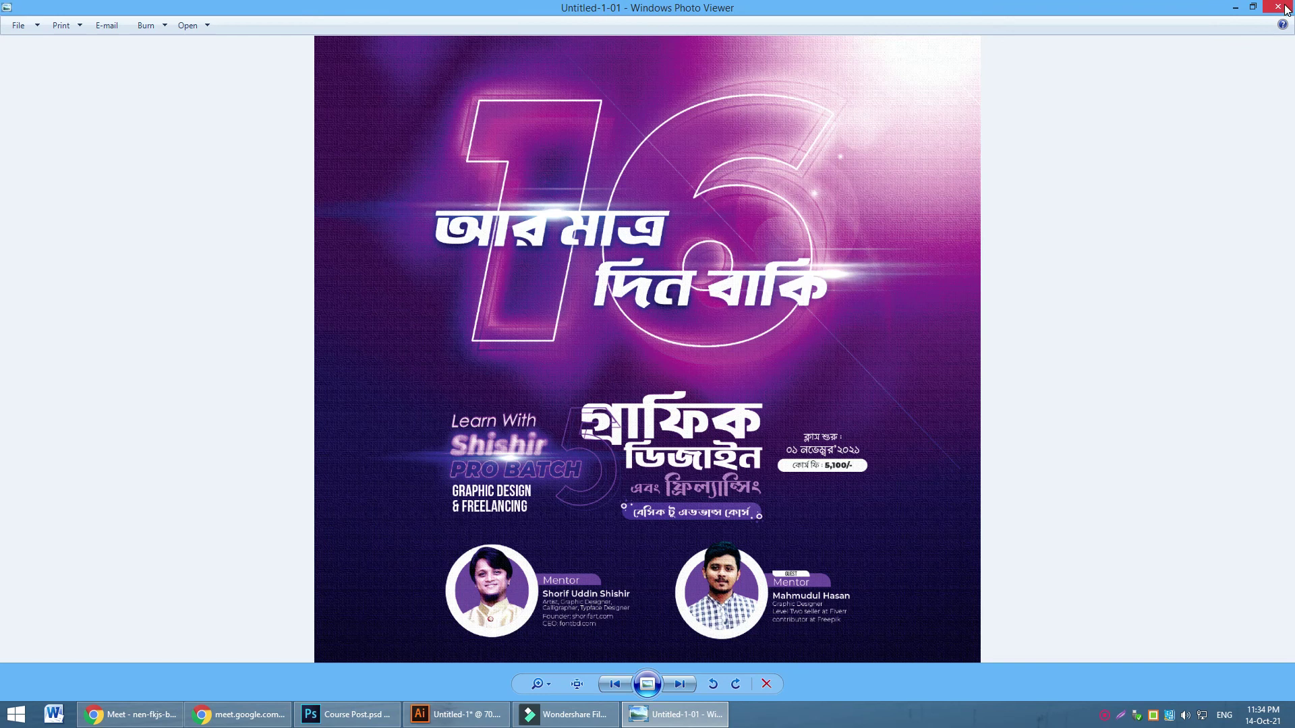
pyautogui.moveTo(1286, 10)
pyautogui.click(1279, 7)
# Open Untitled-1-01.jpg in Adobe Photoshop through Open with
pyautogui.rightClick(339, 430)
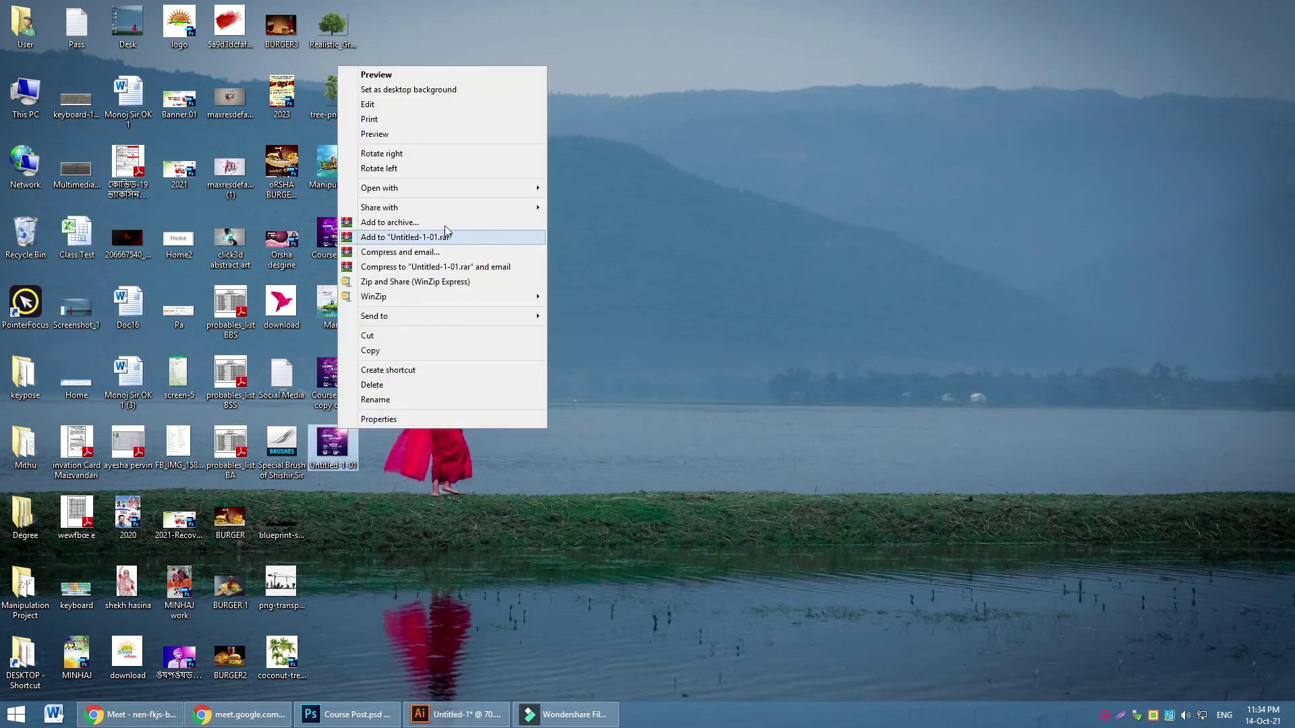
pyautogui.moveTo(457, 188)
pyautogui.click(592, 200)
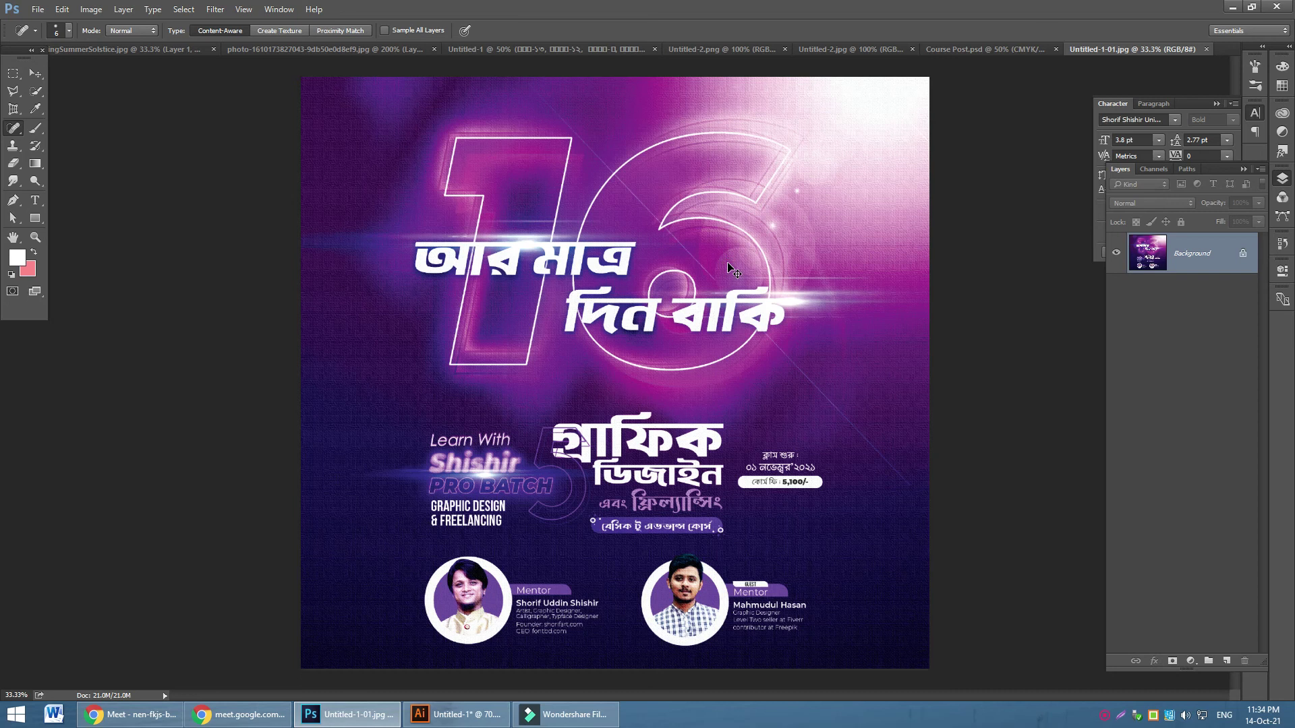
# Apply Levels to the poster, midtones to 0.85 and black input raised for deeper shadows
pyautogui.hotkey('ctrl', 'l')
pyautogui.moveTo(970, 386); pyautogui.dragTo(1034, 386)
pyautogui.moveTo(886, 385); pyautogui.dragTo(895, 386)
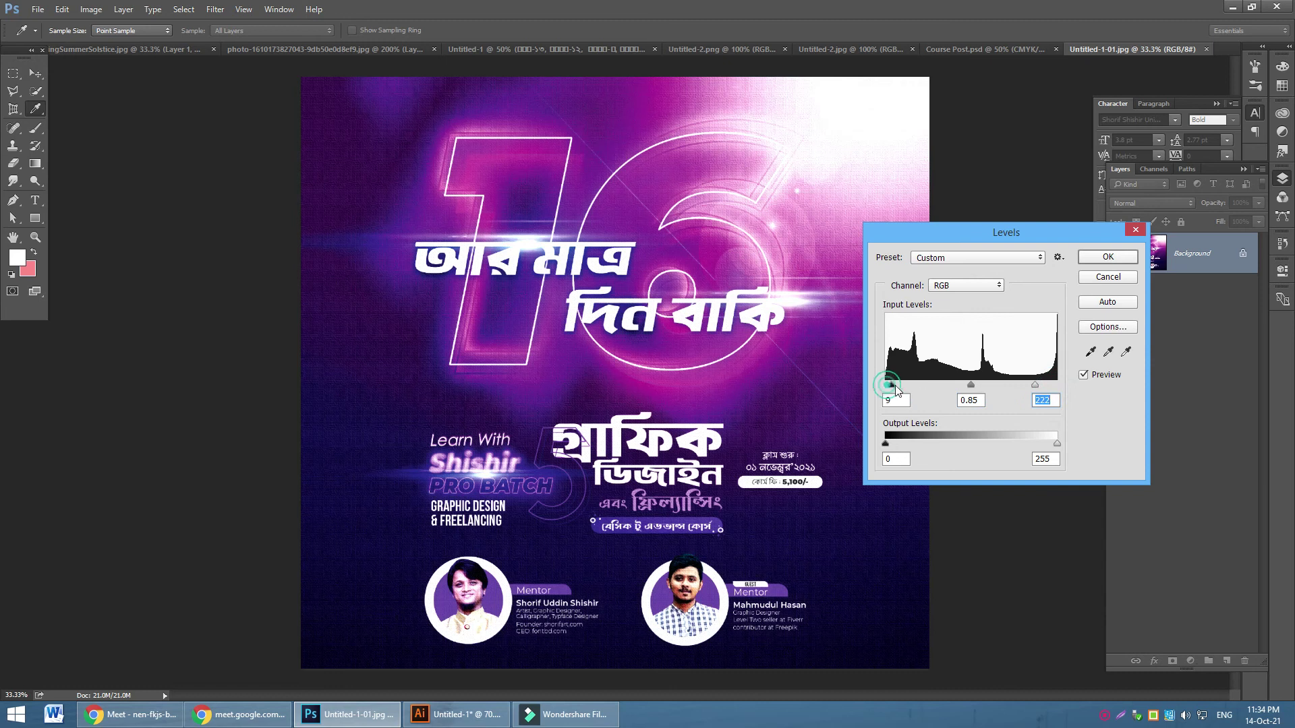
pyautogui.click(1107, 258)
pyautogui.press('j')
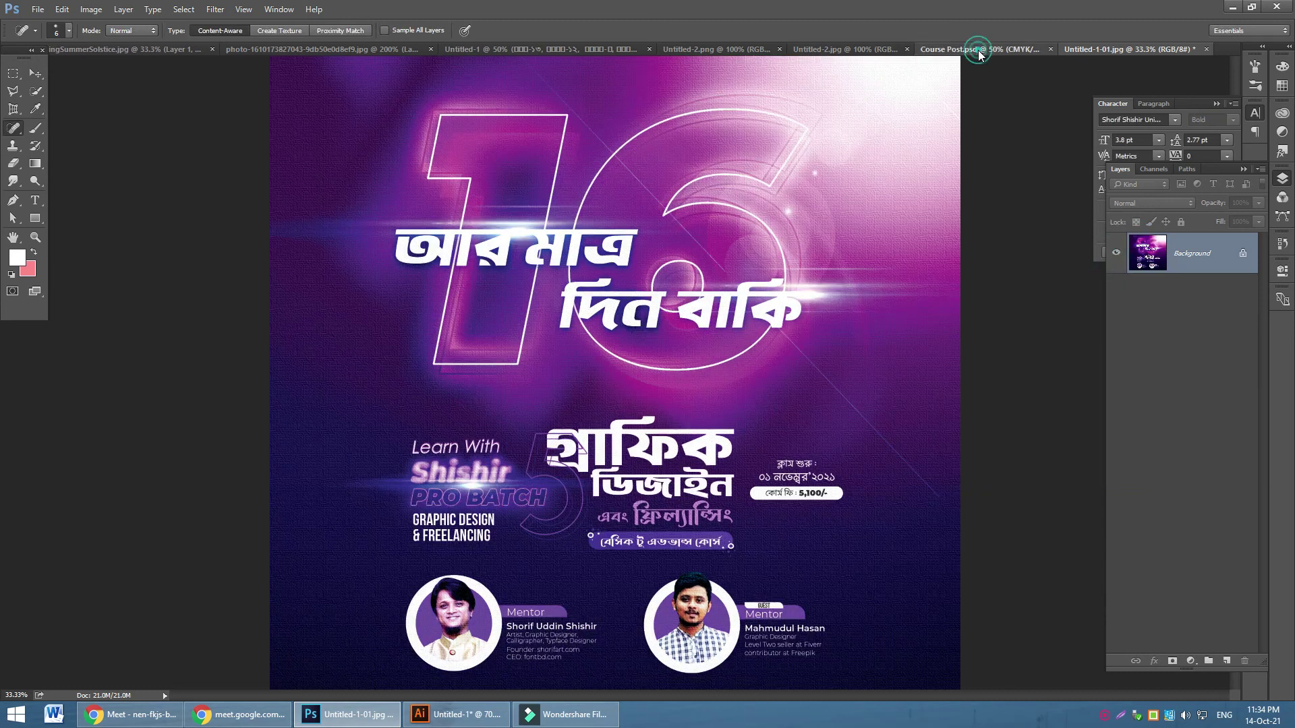
# Convert Course Post.psd from CMYK to RGB and compare it against the Untitled-1-01 poster
pyautogui.click(979, 50)
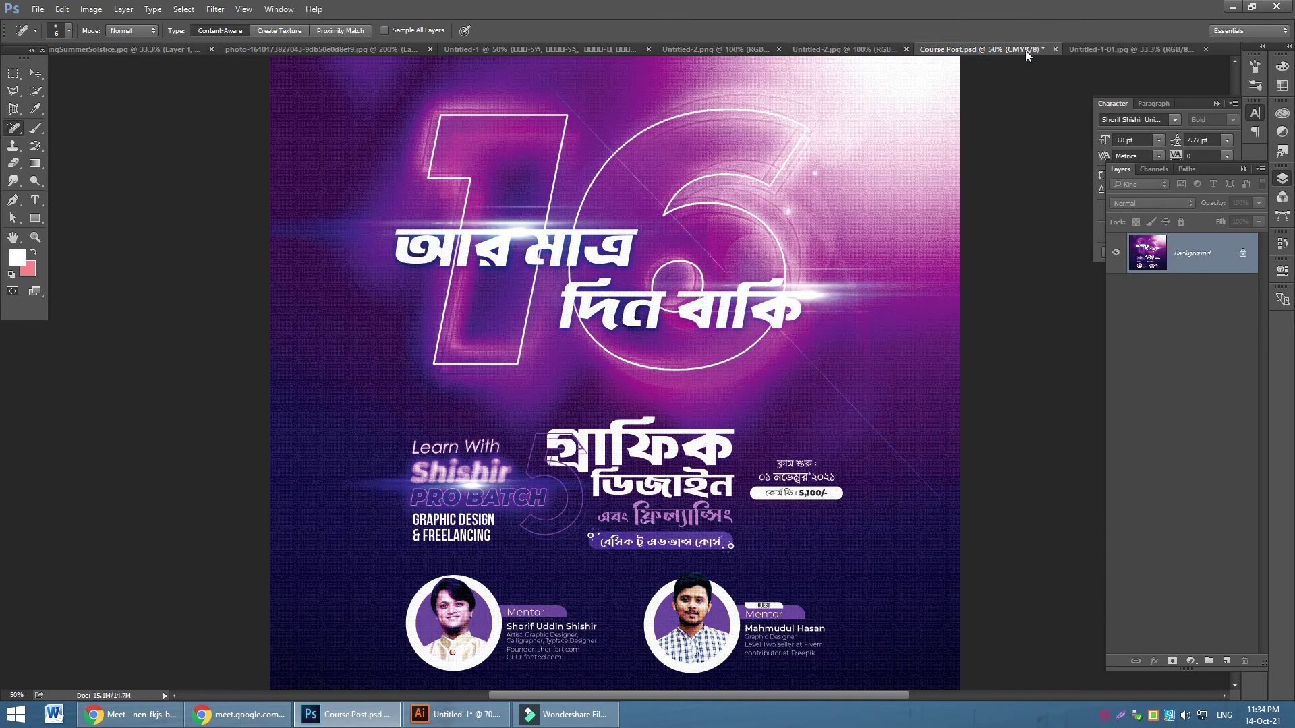
pyautogui.click(1095, 47)
pyautogui.click(1019, 50)
pyautogui.hotkey('ctrl', 'z')
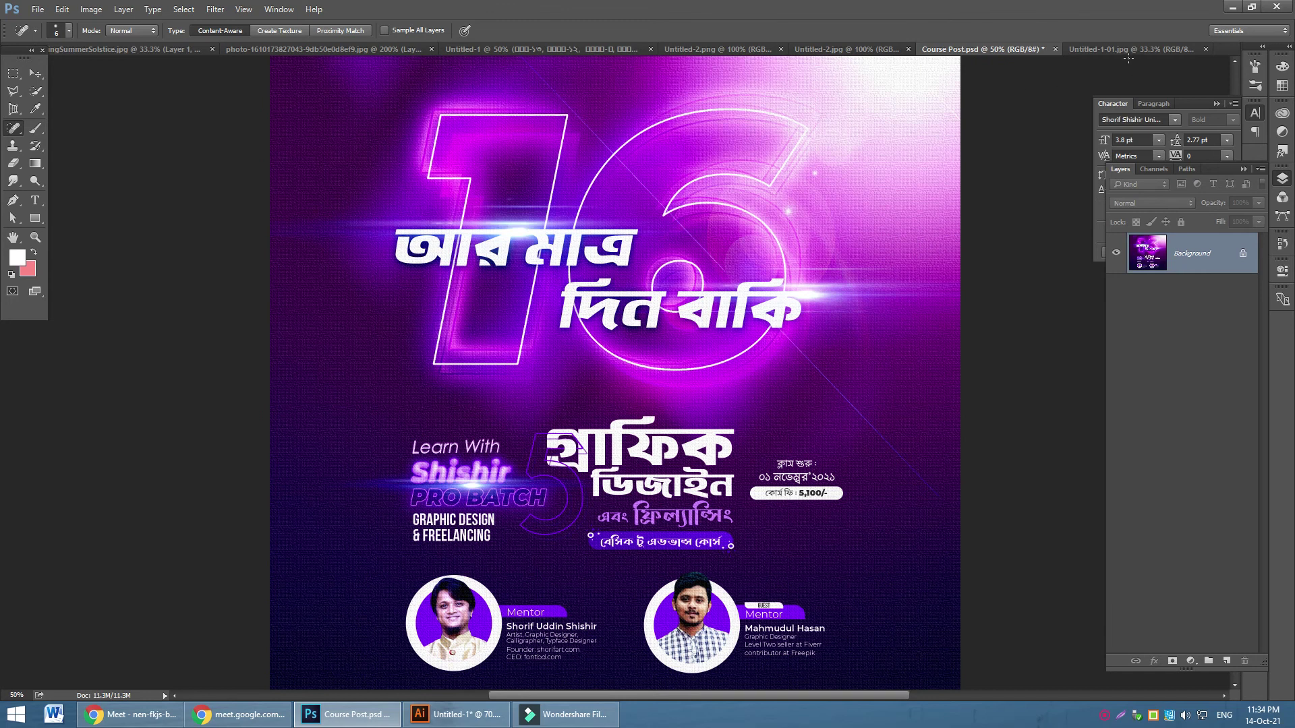
pyautogui.click(1119, 49)
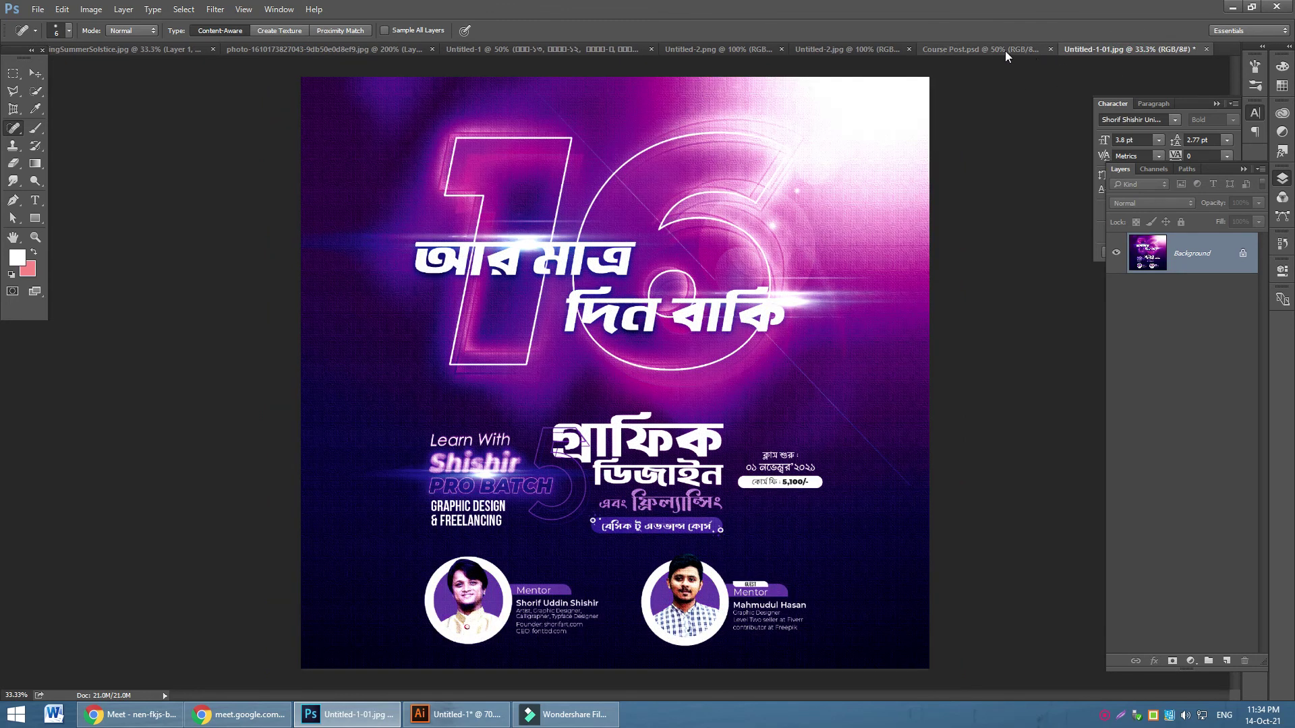
pyautogui.click(1005, 50)
pyautogui.click(1128, 47)
pyautogui.click(998, 53)
pyautogui.click(1123, 50)
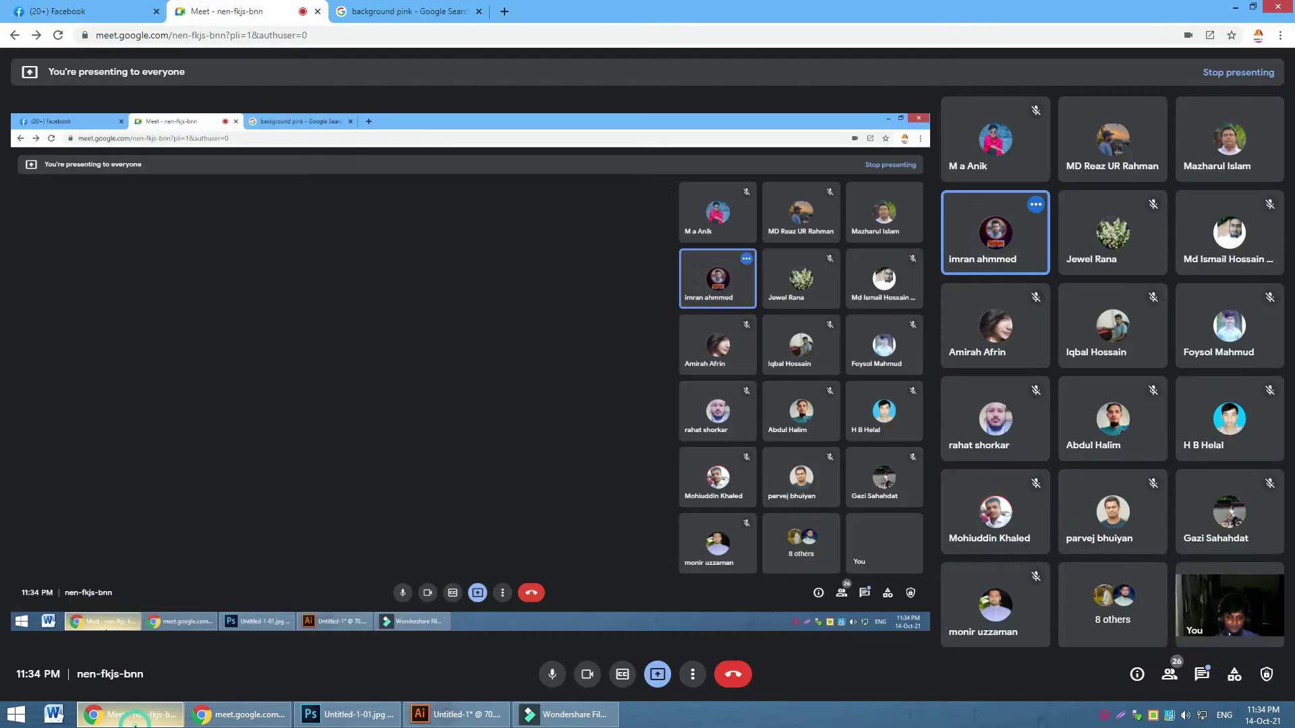
# Bring the Google Meet call window to the front from the taskbar
pyautogui.click(128, 714)
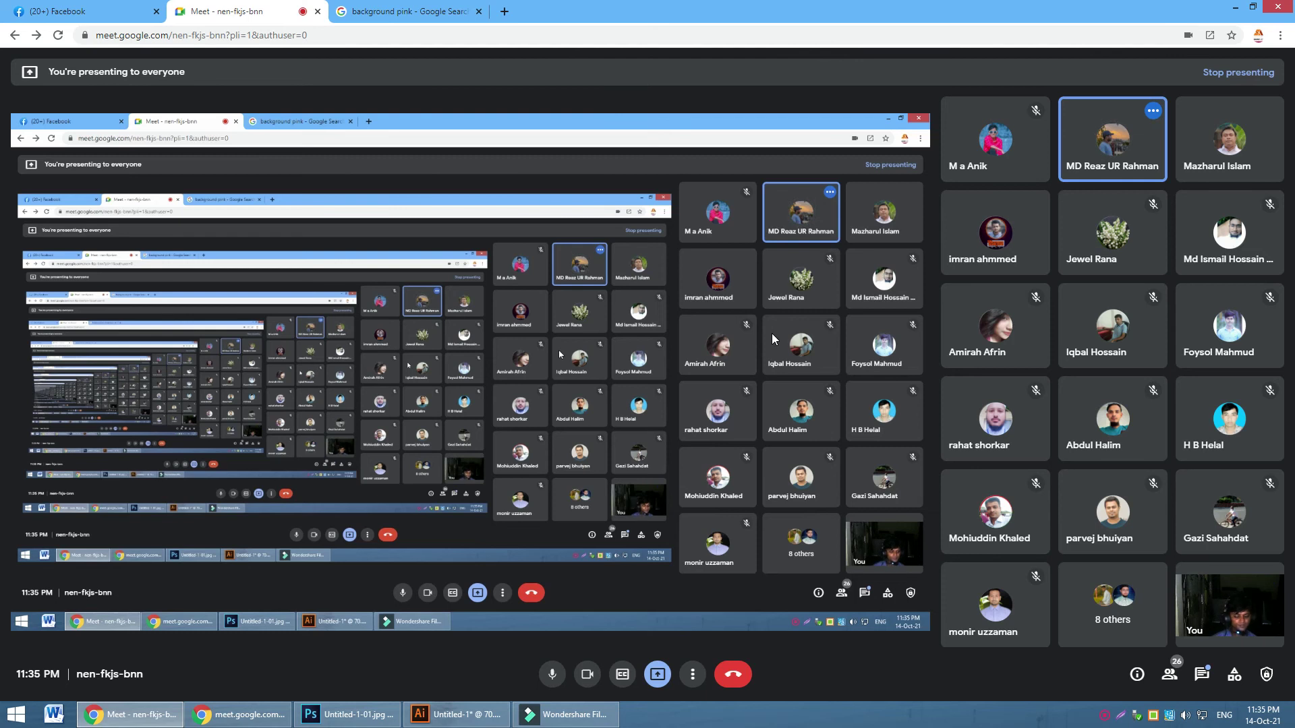
# In the transparent document, draw a tall black rounded rectangle mid-canvas
pyautogui.click(347, 715)
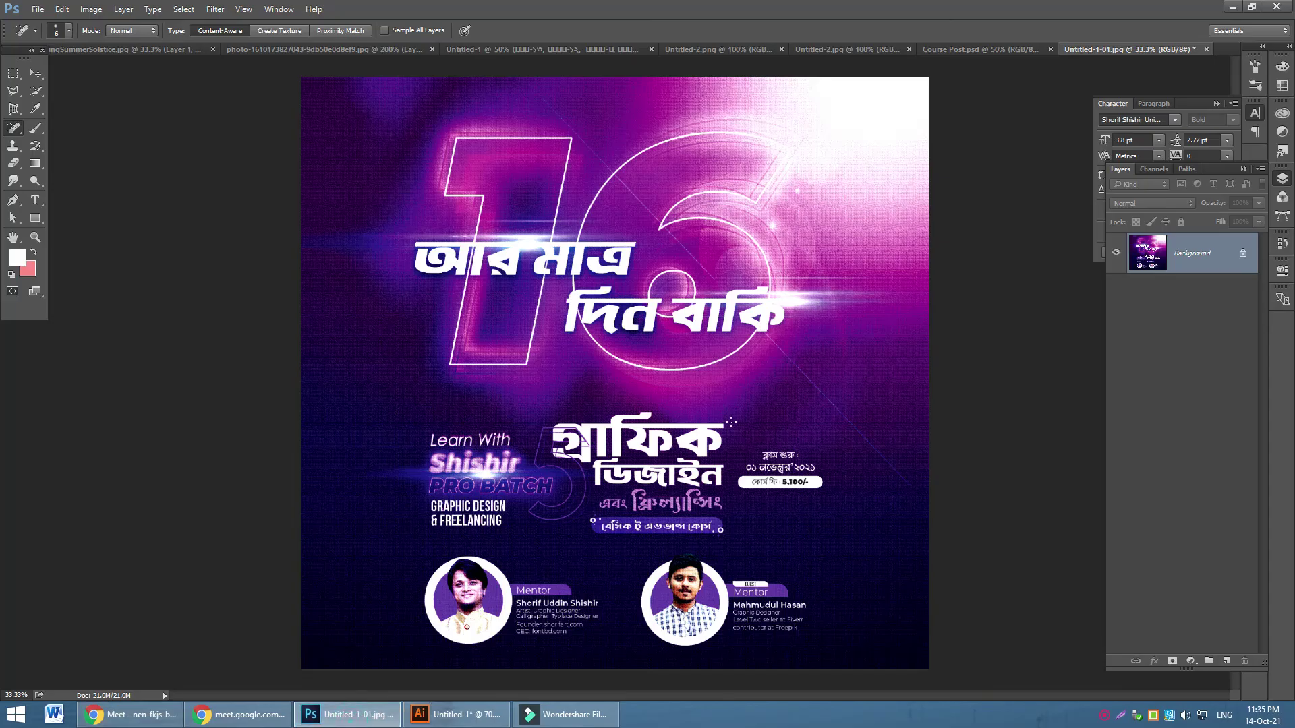
pyautogui.click(85, 50)
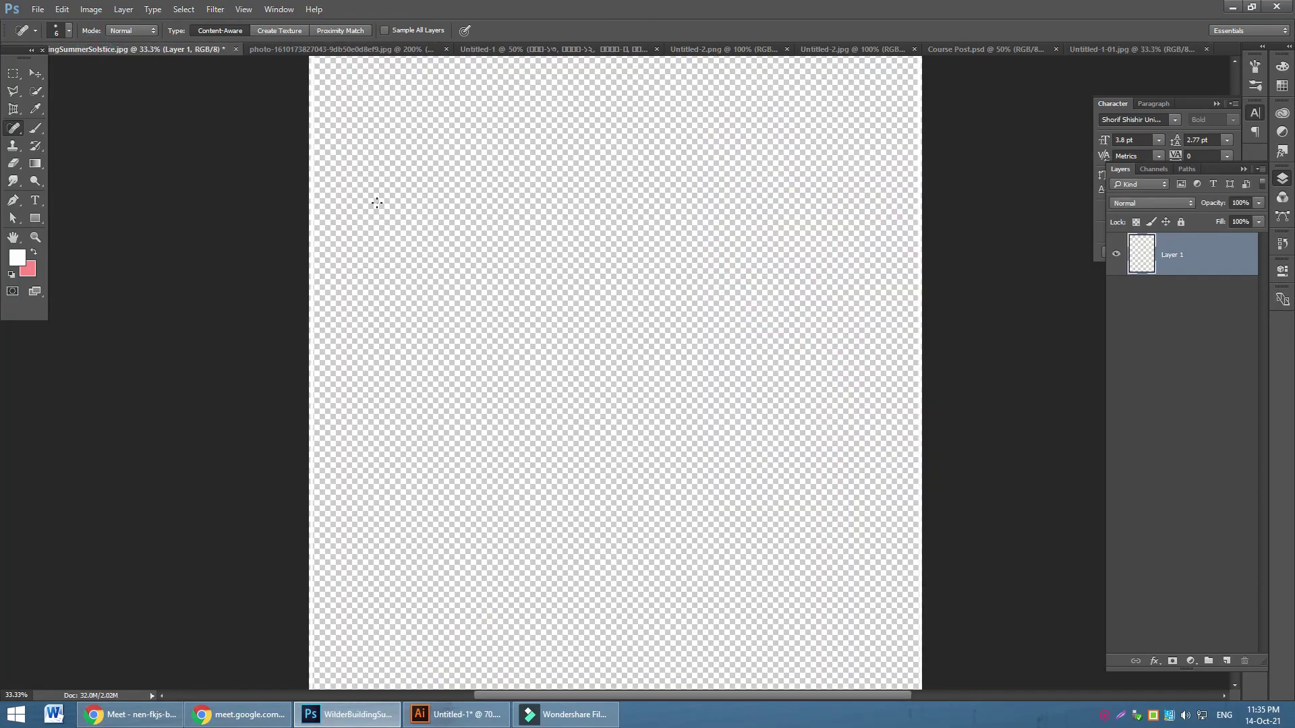
pyautogui.click(35, 218)
pyautogui.rightClick(32, 222)
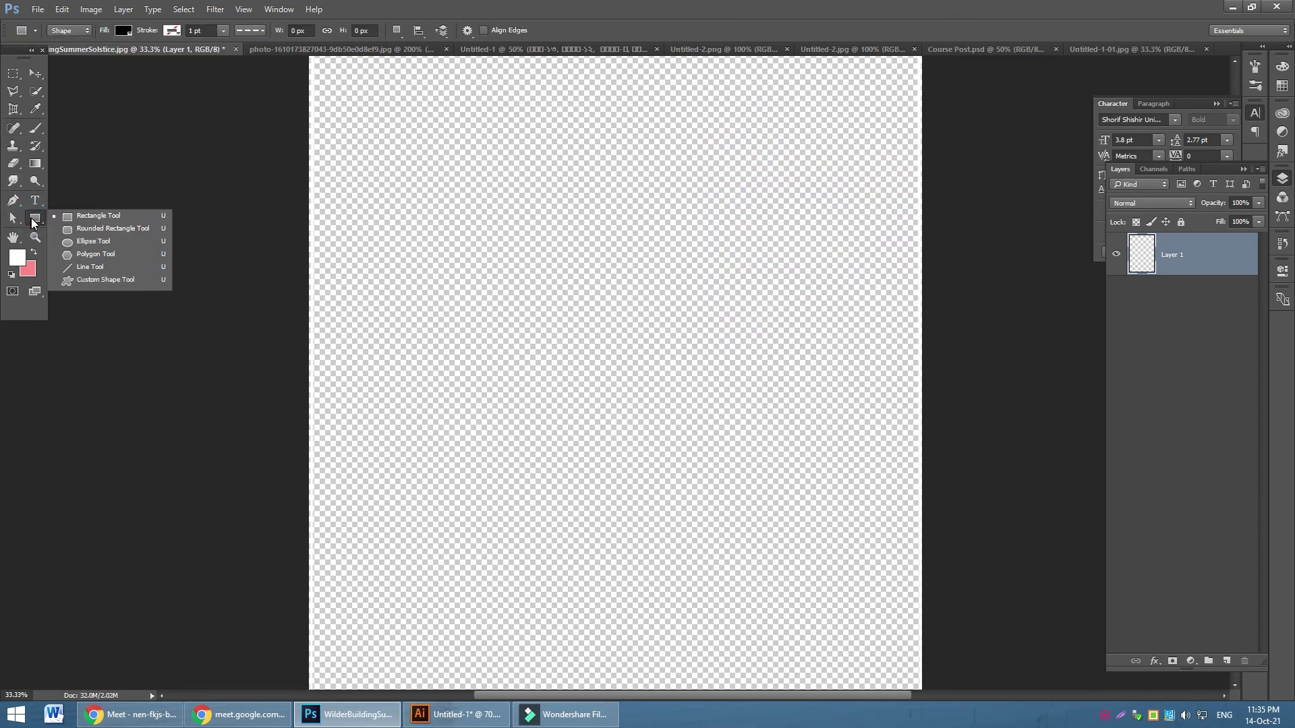
pyautogui.click(107, 230)
pyautogui.moveTo(487, 132); pyautogui.dragTo(714, 599)
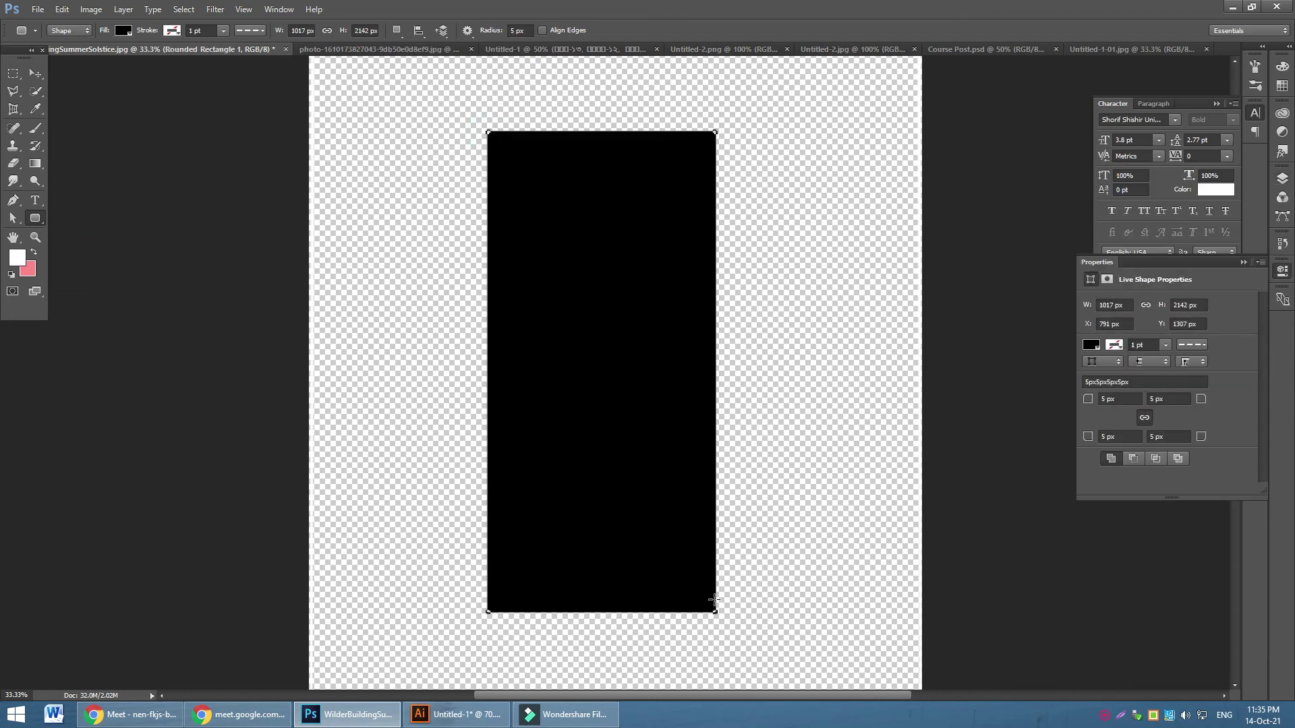
# Round all corners to 100 px, then to 500 px to make a pill
pyautogui.click(1141, 398)
pyautogui.write('100 px')
pyautogui.click(1168, 399)
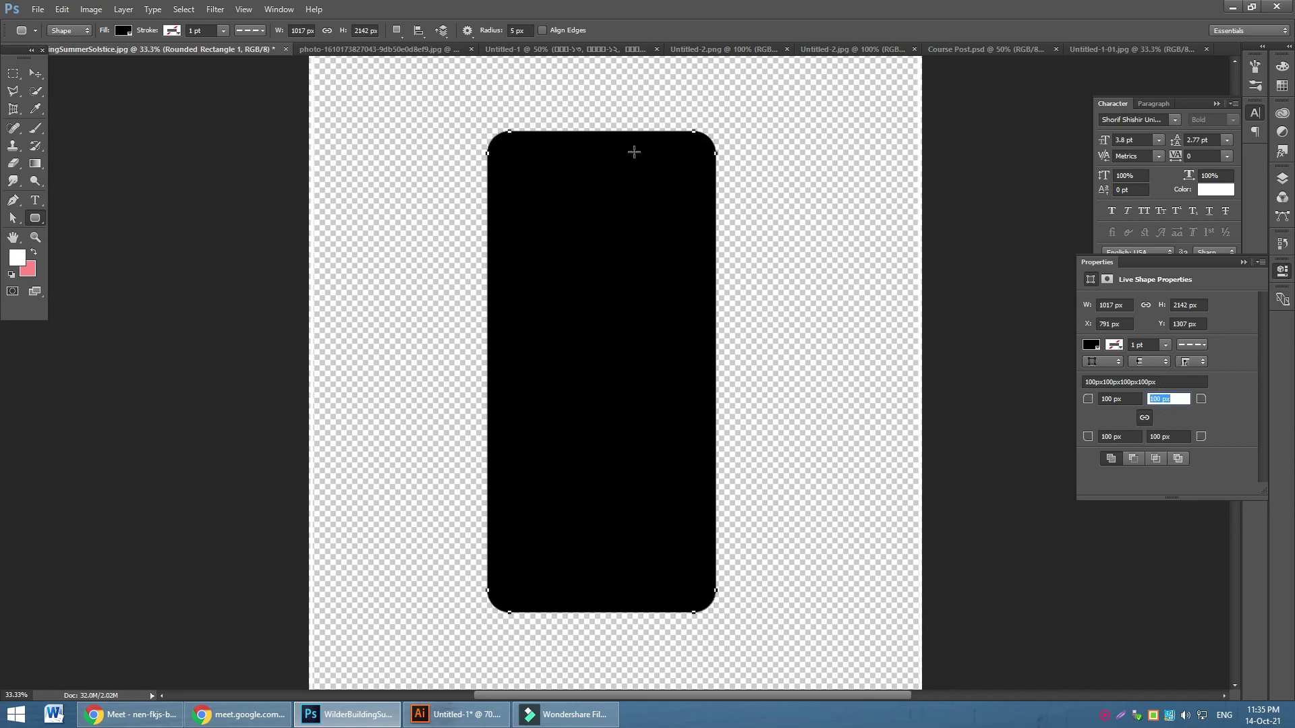
pyautogui.click(1132, 402)
pyautogui.write('5')
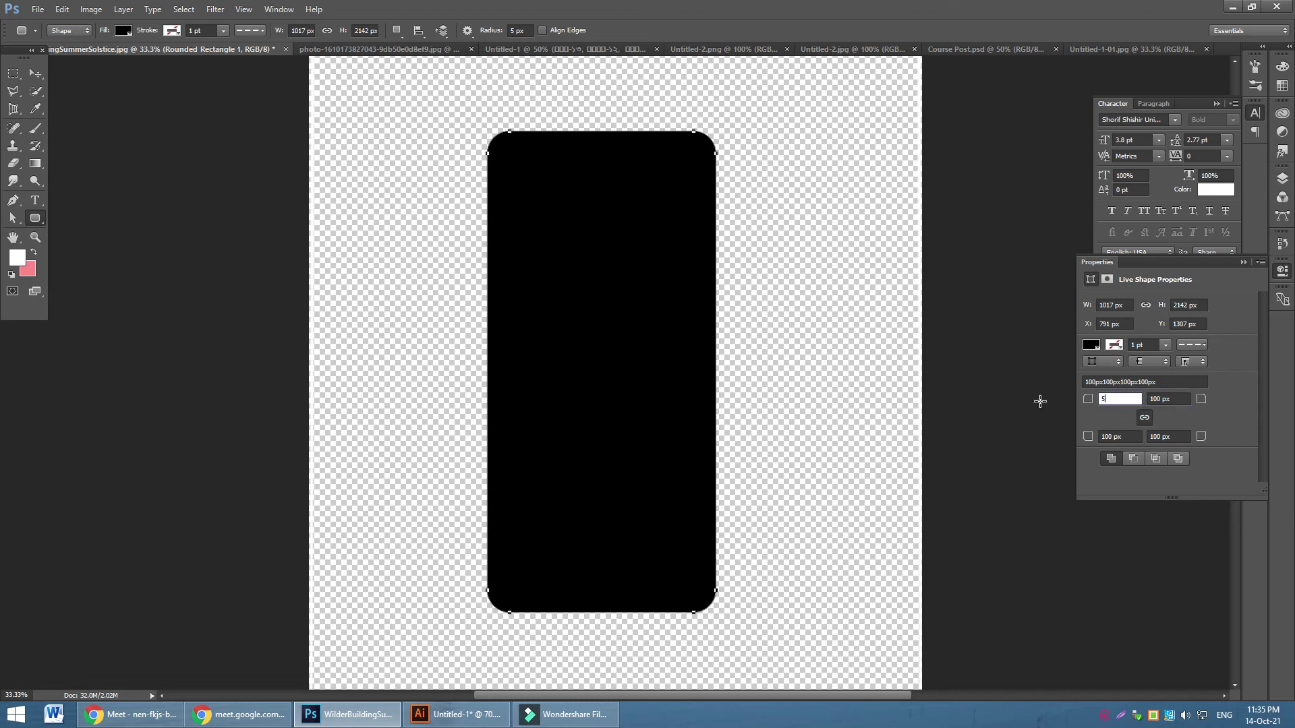
pyautogui.click(1184, 401)
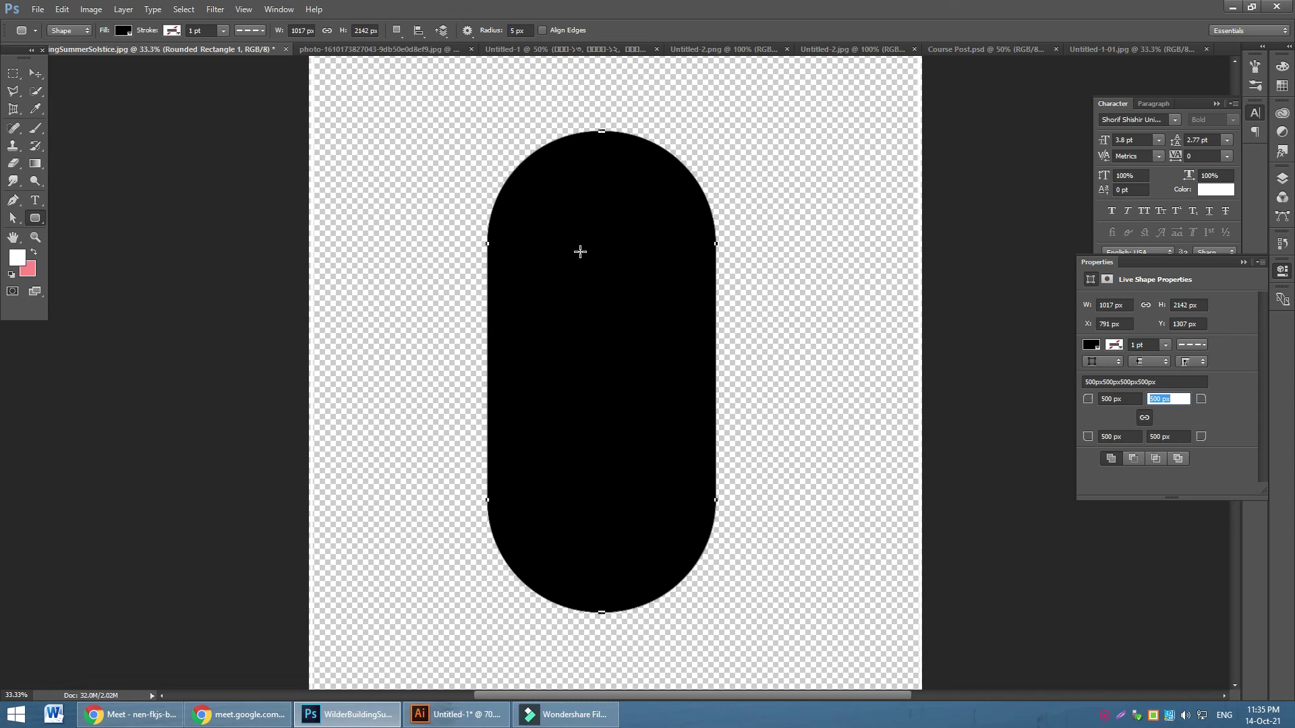
# Move the pill left and down, then square off all corners to 0 px
pyautogui.click(35, 73)
pyautogui.moveTo(631, 323); pyautogui.dragTo(600, 346)
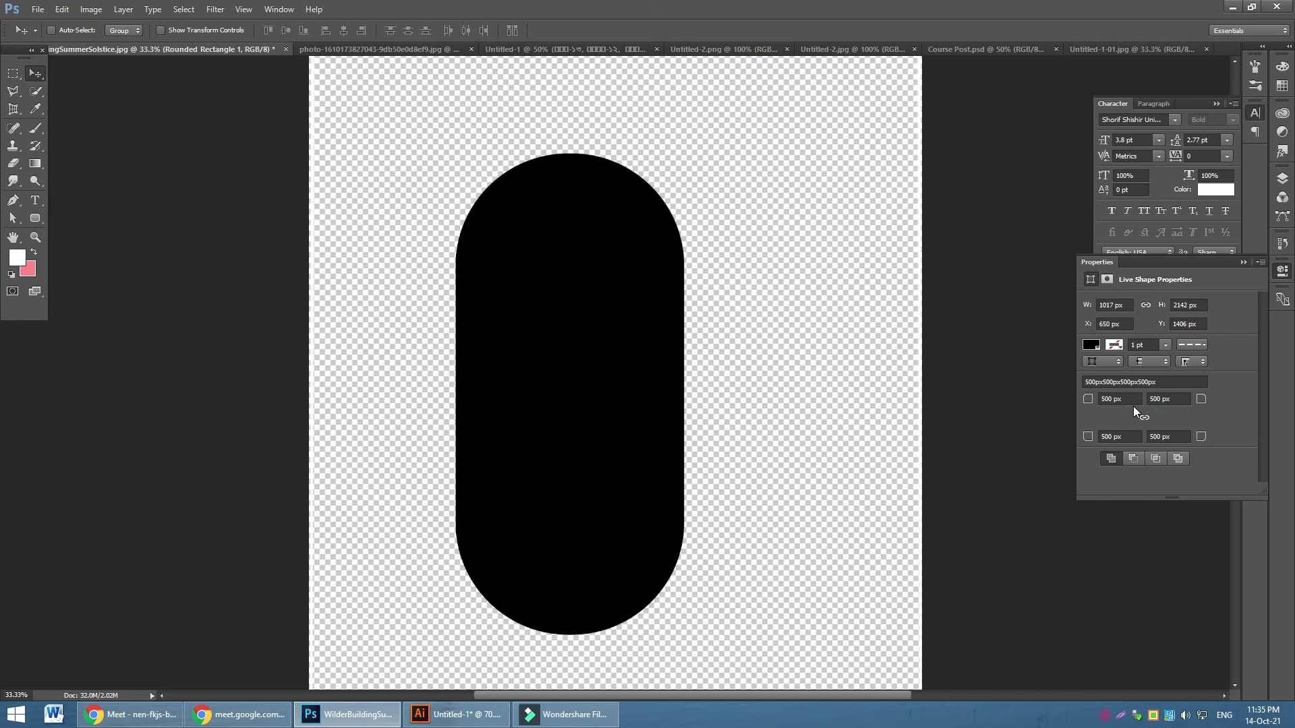
pyautogui.click(1145, 418)
pyautogui.click(1180, 398)
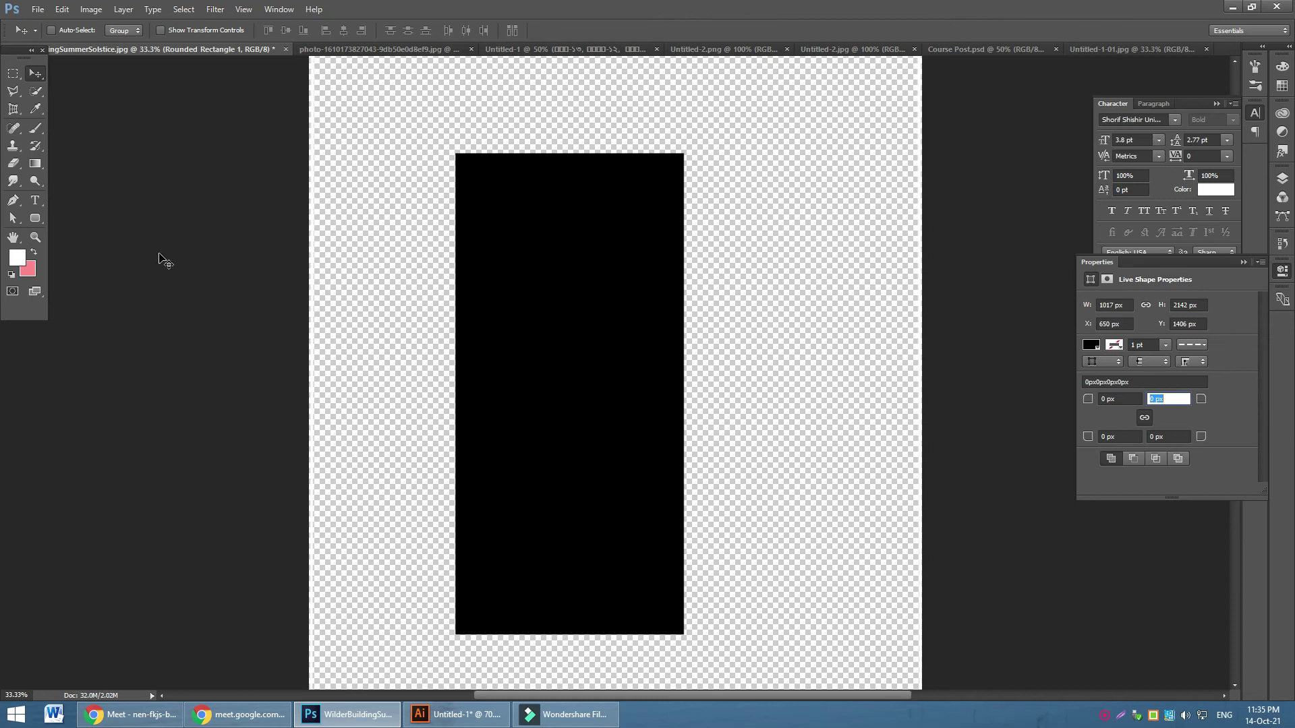
pyautogui.click(35, 218)
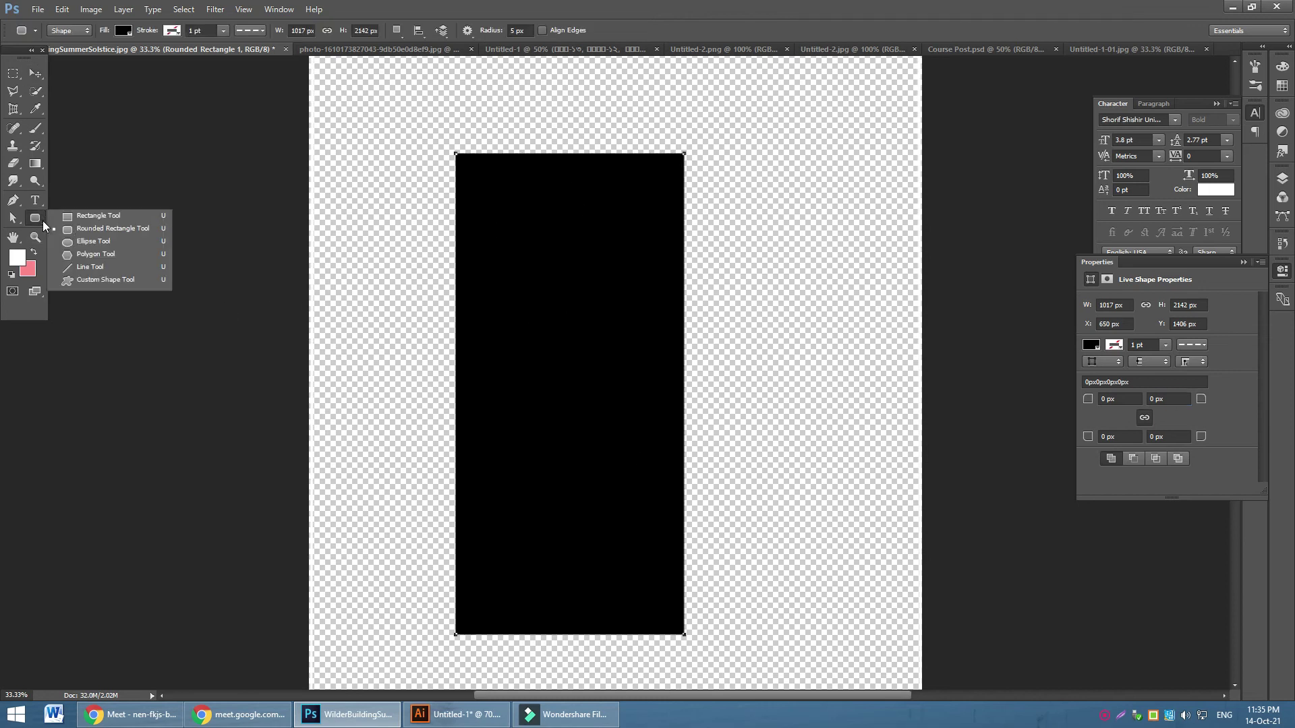
pyautogui.click(13, 218)
pyautogui.click(70, 230)
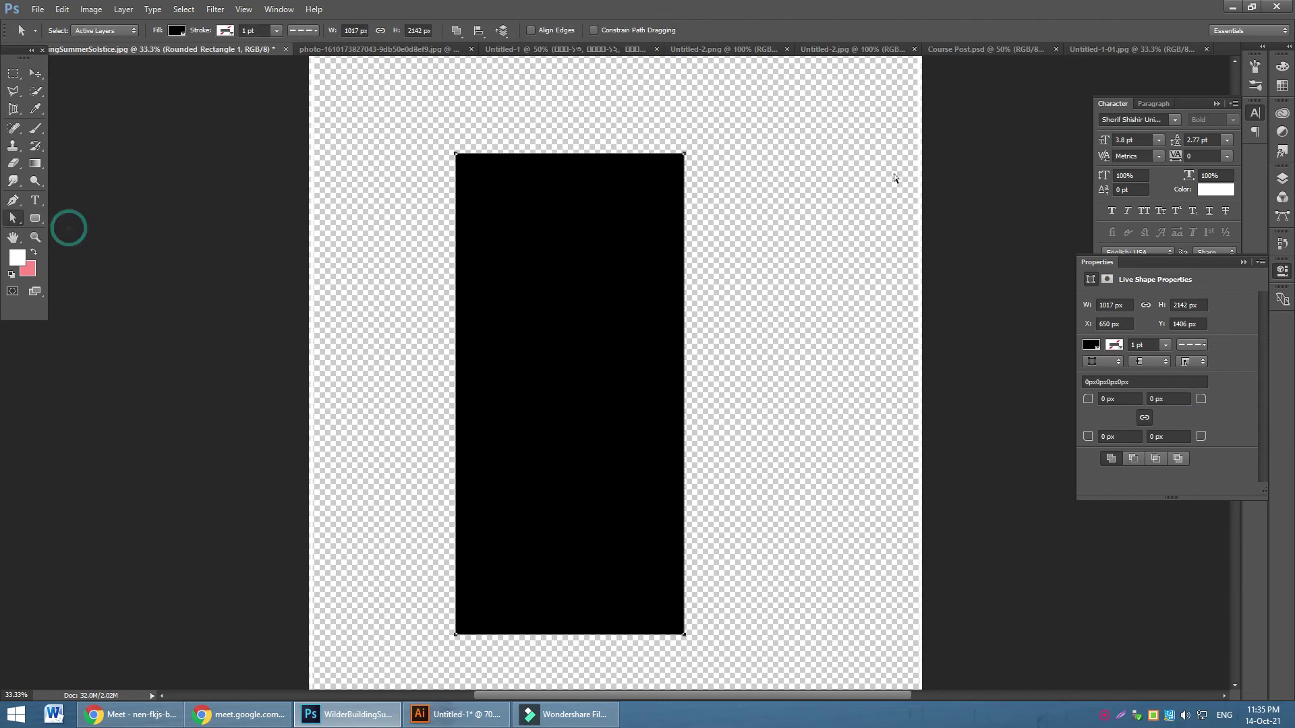
pyautogui.moveTo(685, 636); pyautogui.dragTo(685, 500)
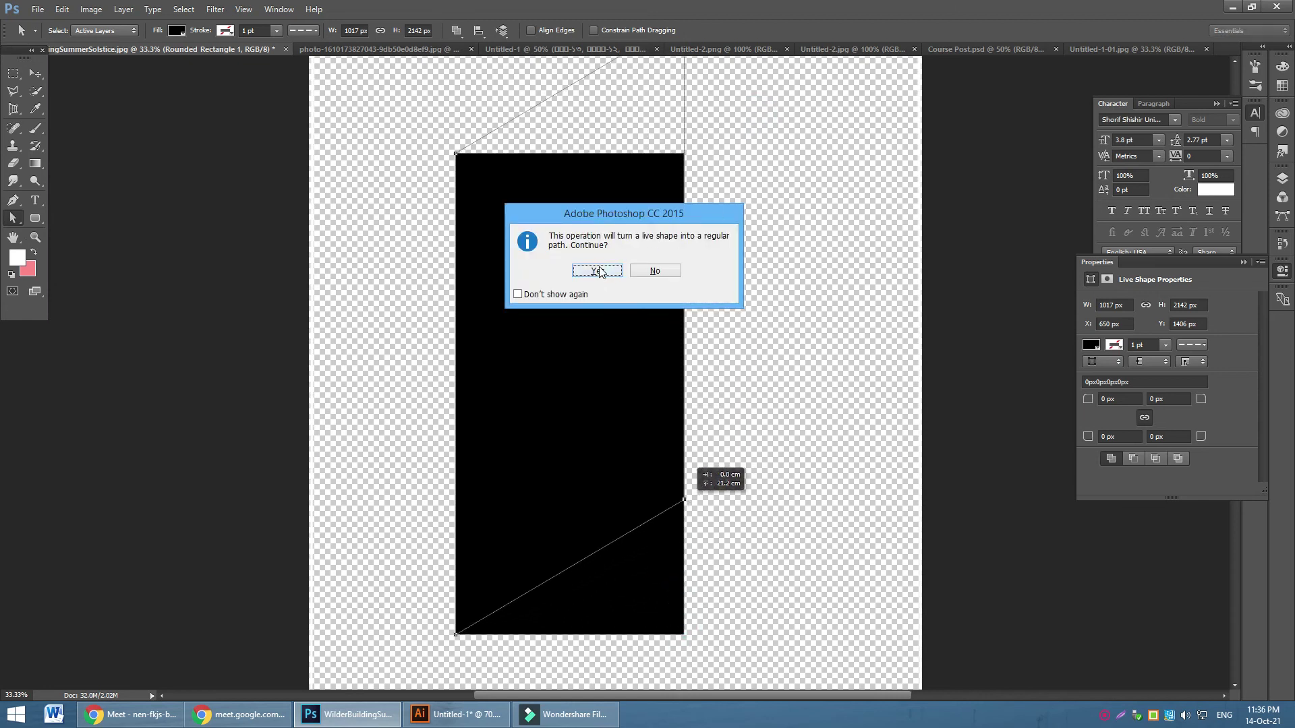
pyautogui.click(598, 271)
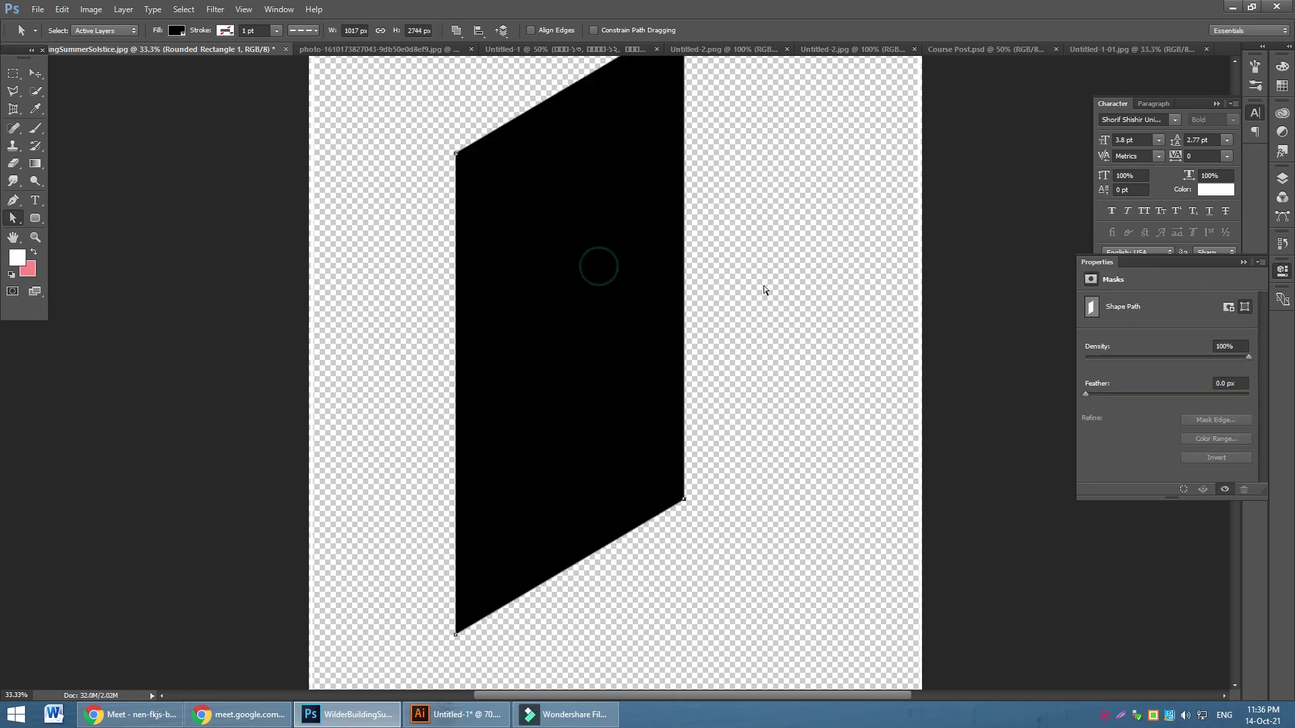
pyautogui.click(35, 73)
pyautogui.moveTo(515, 305); pyautogui.dragTo(565, 299)
pyautogui.press('ctrl')
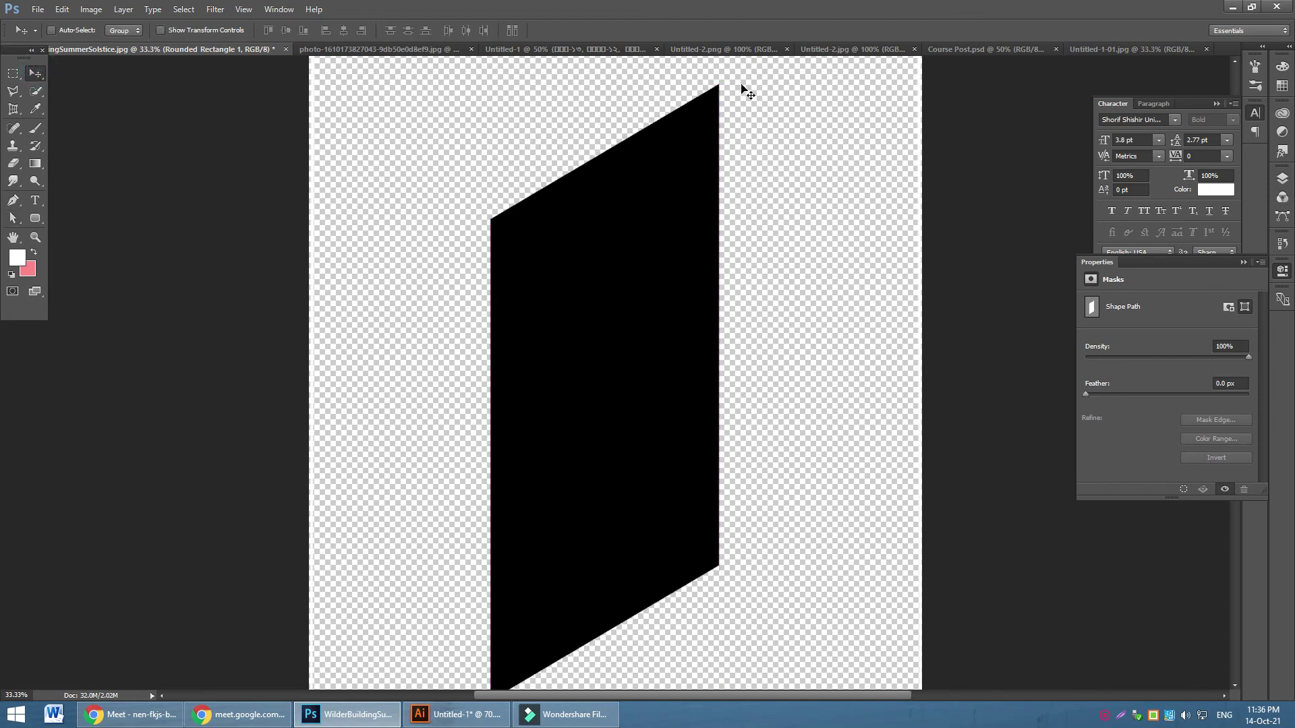
pyautogui.hotkey('ctrl', 'z')
pyautogui.hotkey('ctrl', 'z')
pyautogui.hotkey('ctrl', 'z')
pyautogui.hotkey('ctrl', 'z')
pyautogui.hotkey('ctrl', 'z')
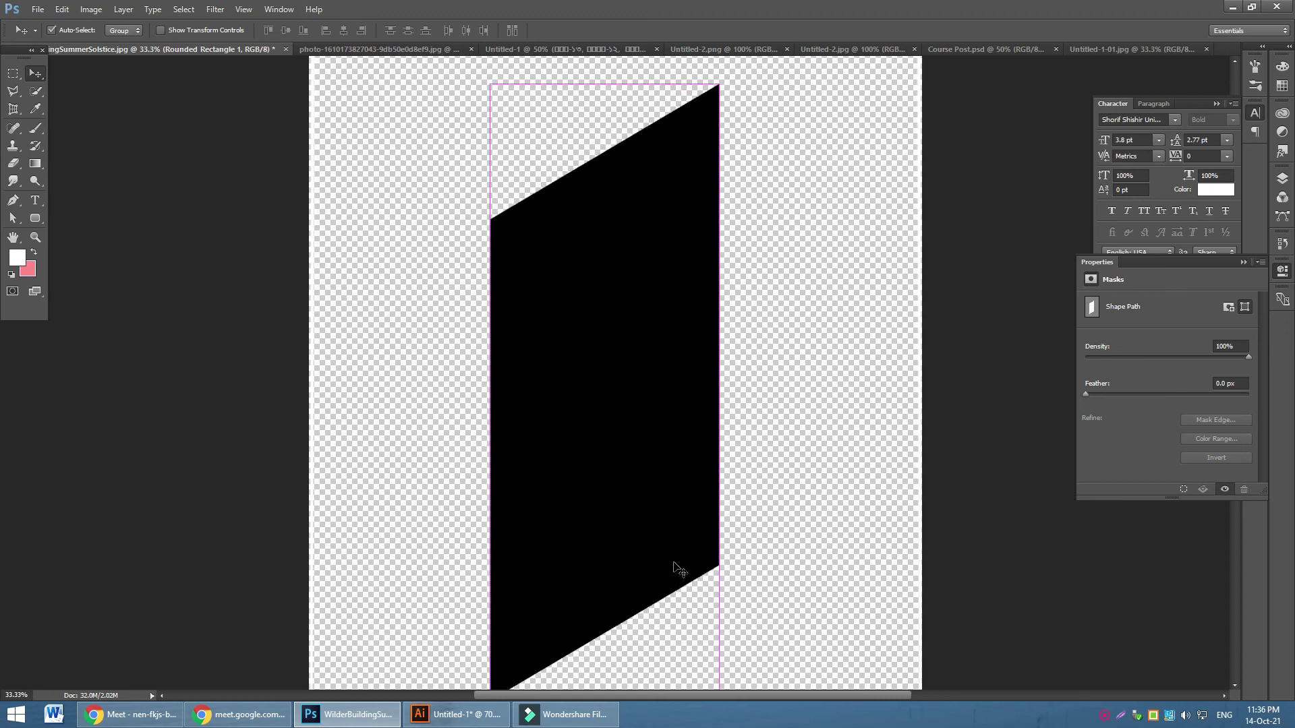
pyautogui.hotkey('ctrl', 'alt', 'z')
pyautogui.hotkey('ctrl', 'alt', 'z')
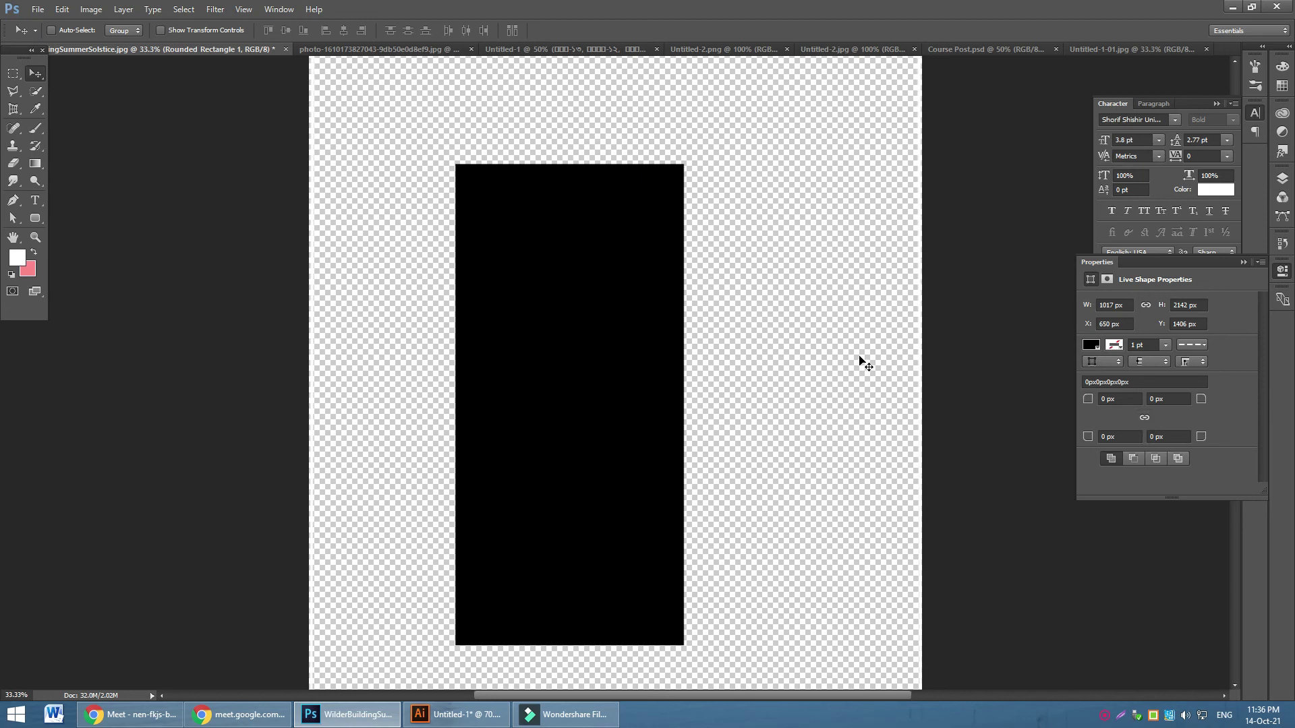
pyautogui.click(36, 128)
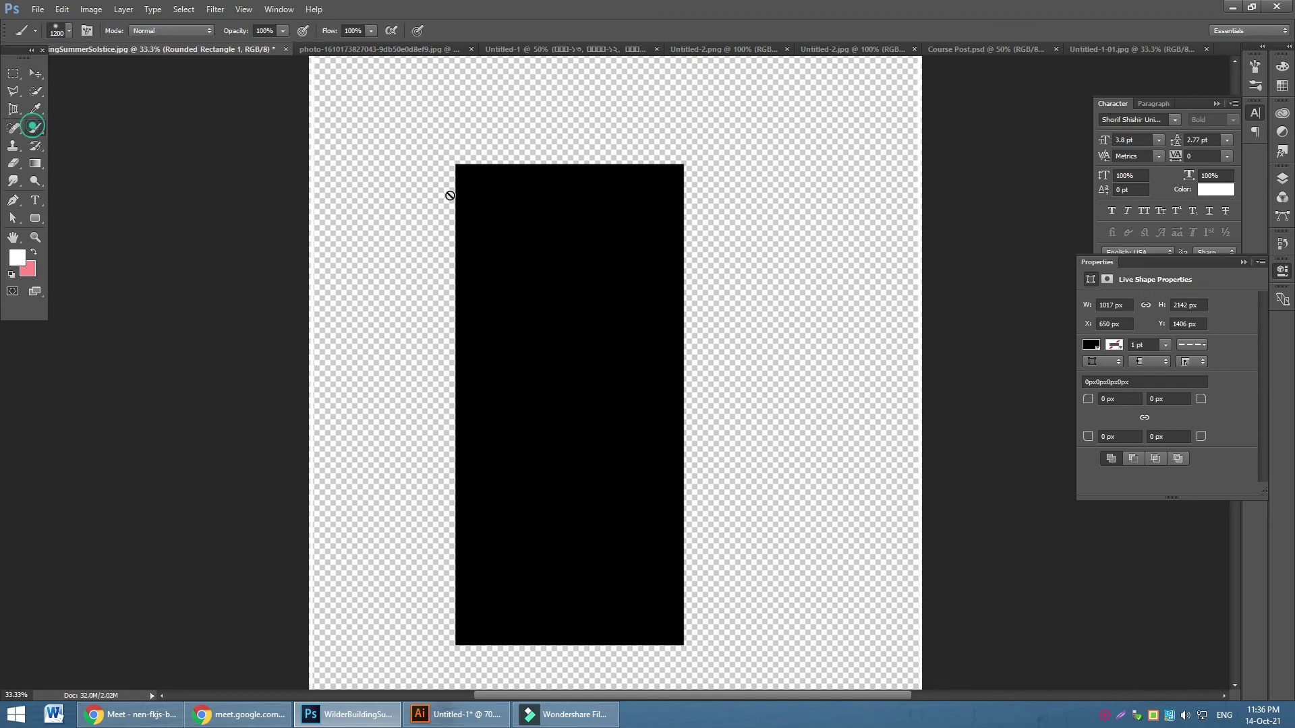
# Add a new empty layer and undo an accidental white brush stroke
pyautogui.click(1281, 179)
pyautogui.click(1227, 661)
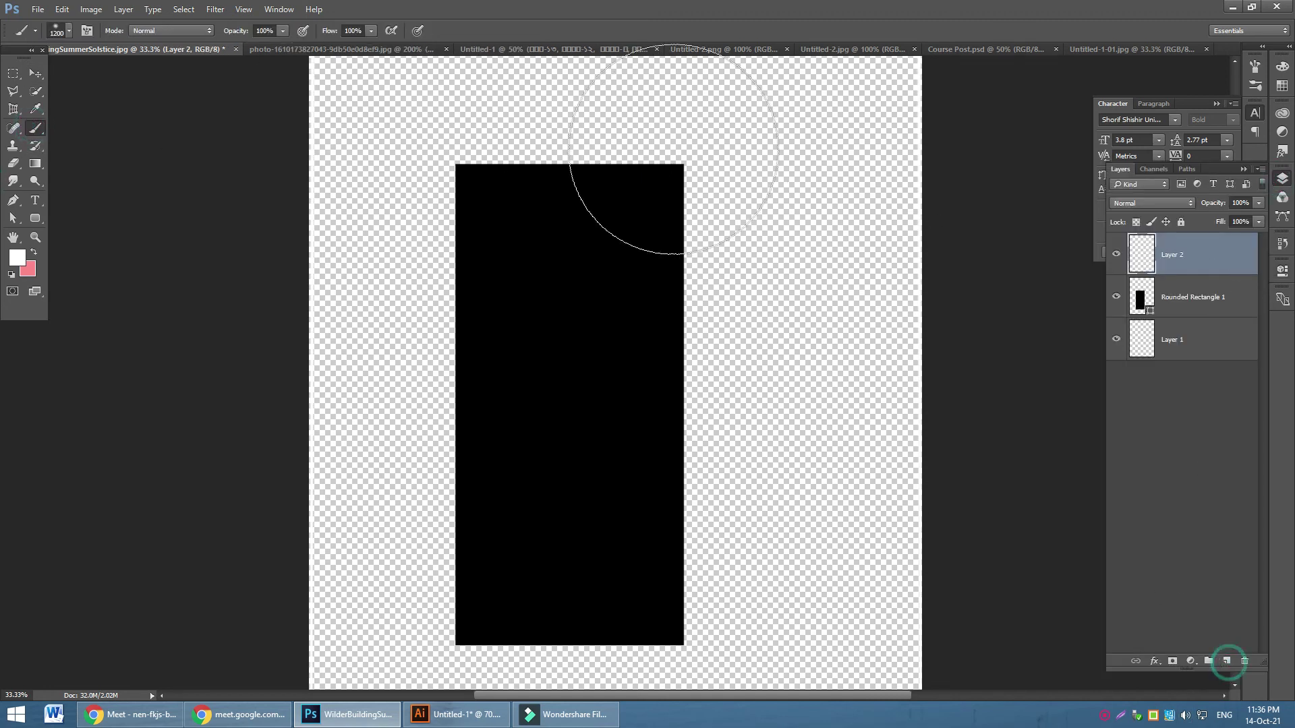
pyautogui.moveTo(636, 110); pyautogui.dragTo(853, 162)
pyautogui.hotkey('ctrl', 'z')
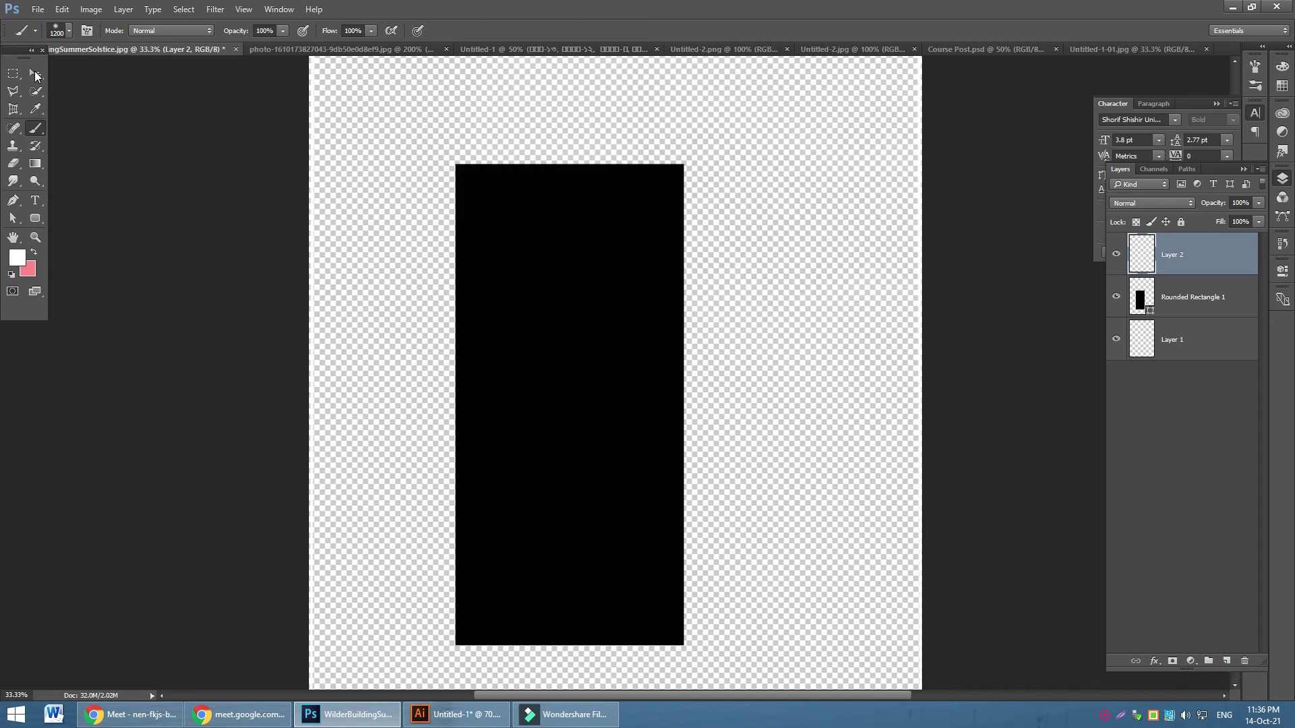
# Select the Rounded Rectangle 1 layer and show its live shape properties
pyautogui.press('v')
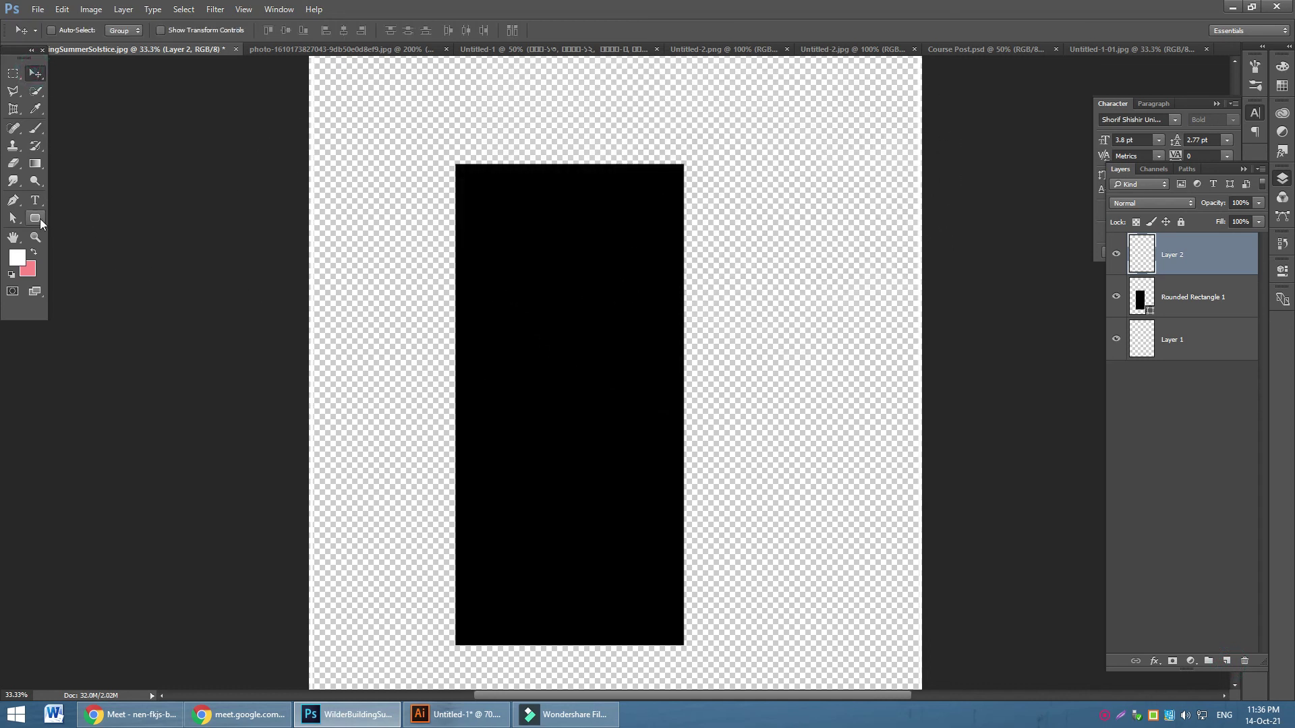
pyautogui.click(35, 218)
pyautogui.click(1181, 310)
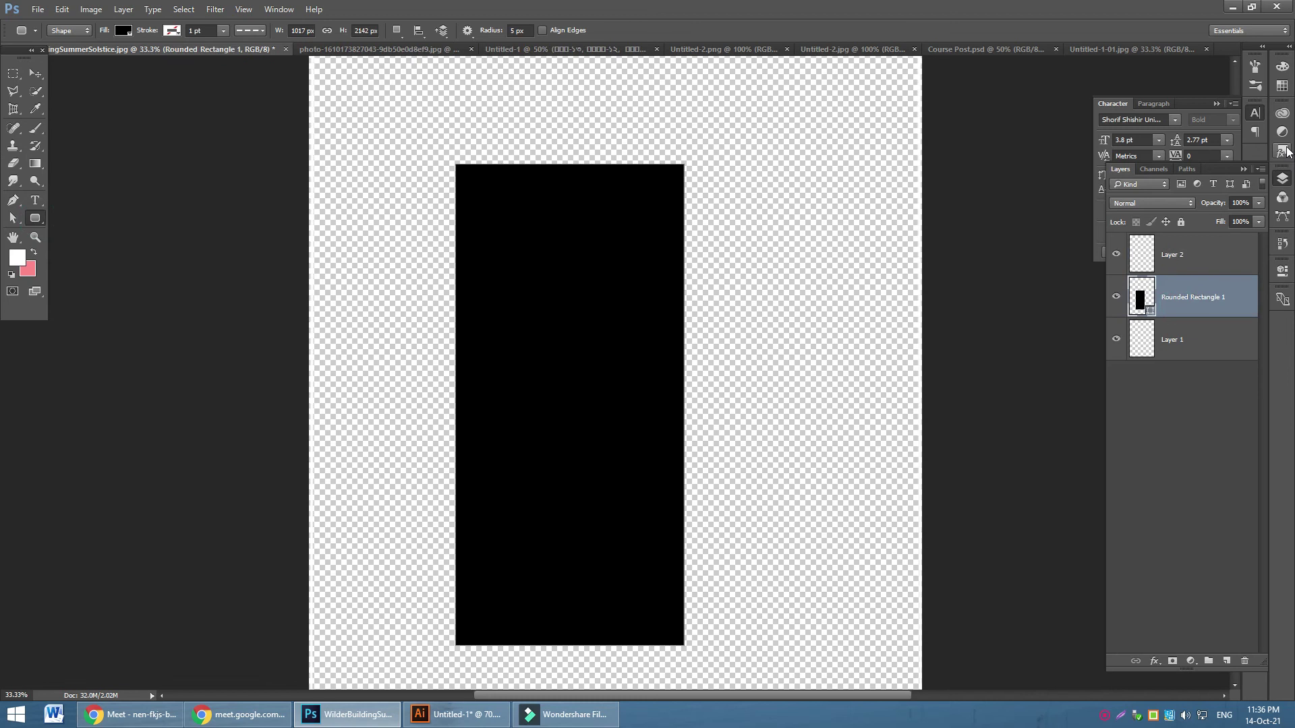
pyautogui.click(1283, 181)
pyautogui.click(1283, 181)
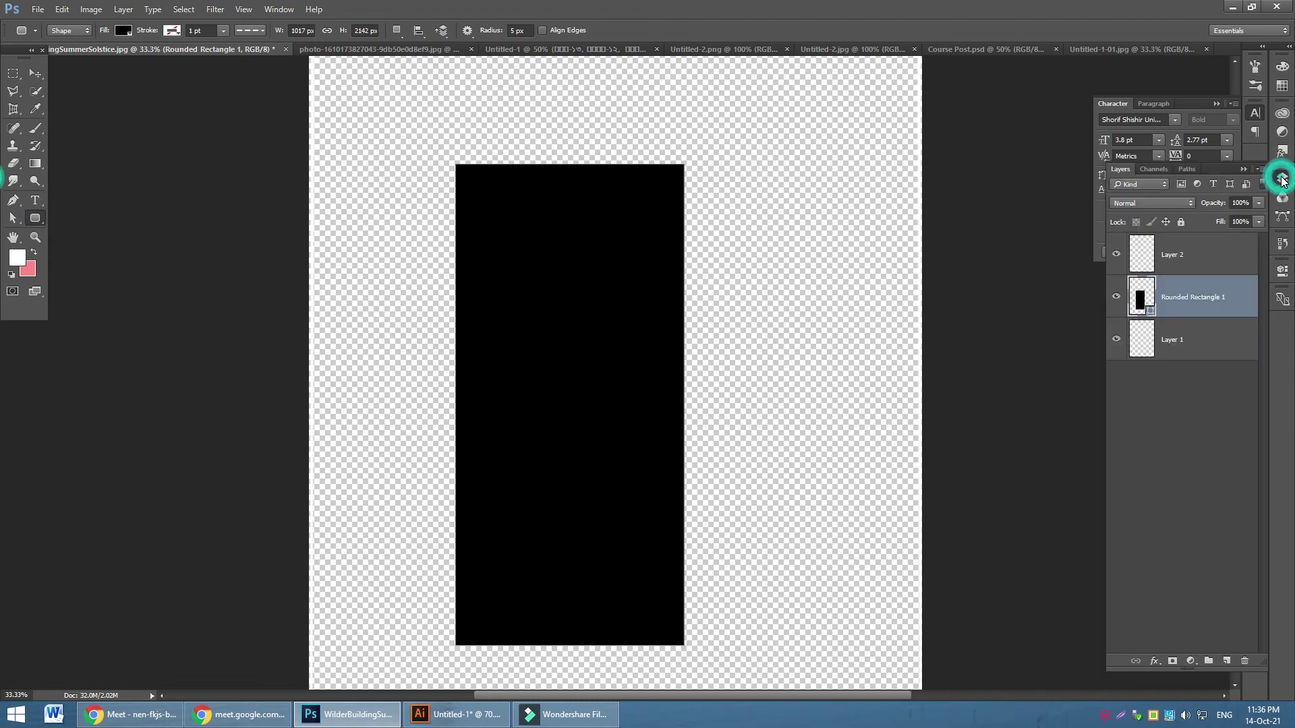
pyautogui.click(1283, 271)
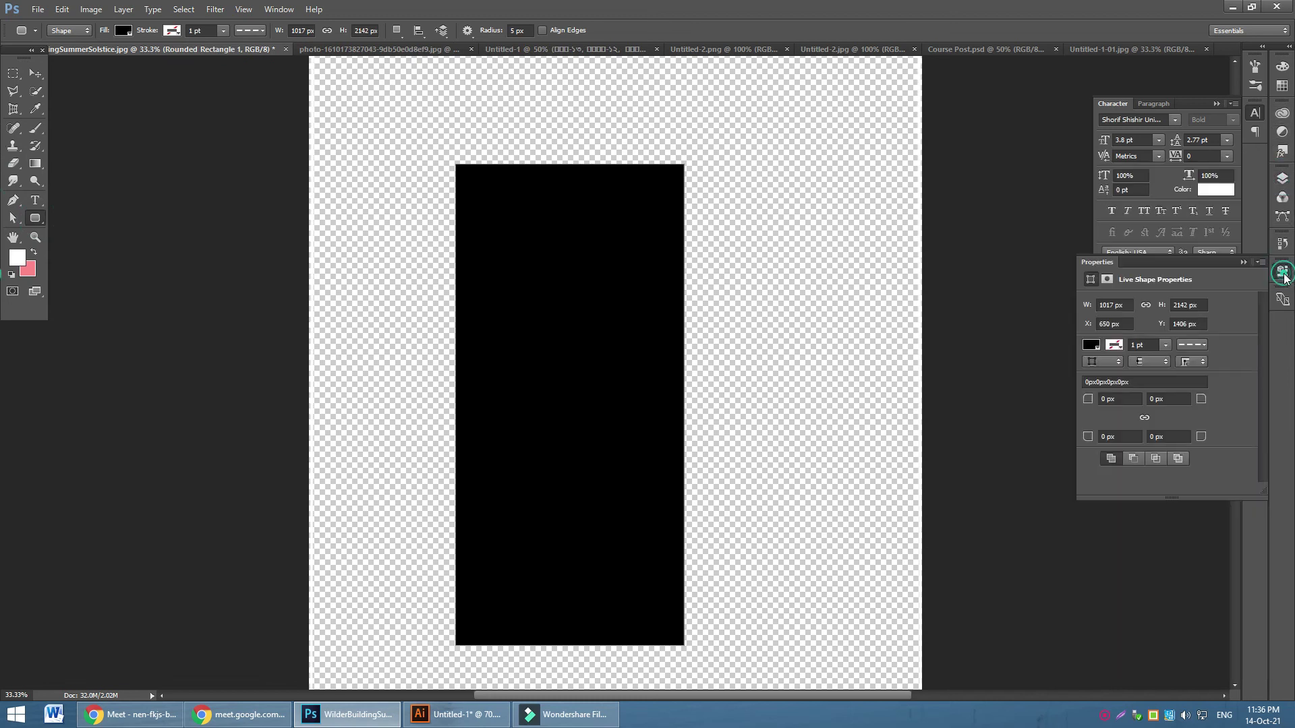
# Set both bottom corner radii to 500 px, keeping the top corners square
pyautogui.click(1127, 436)
pyautogui.click(1171, 436)
pyautogui.write('500')
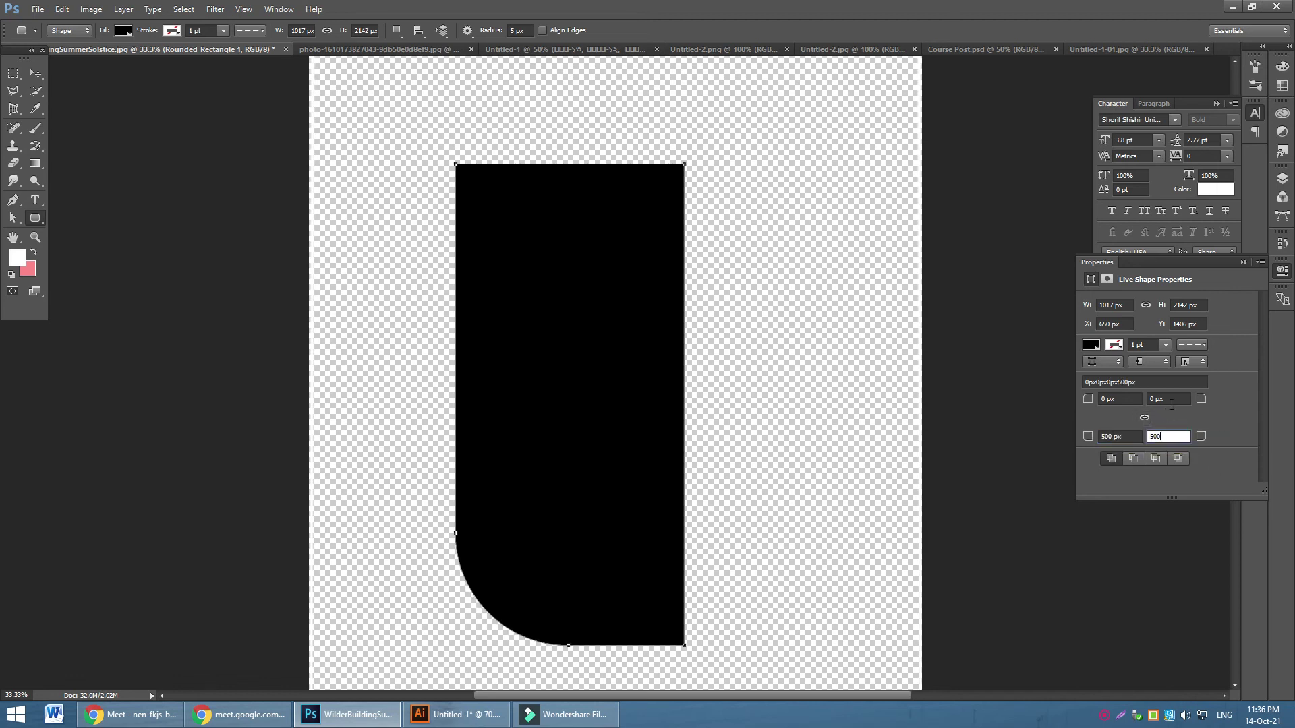
pyautogui.click(1167, 400)
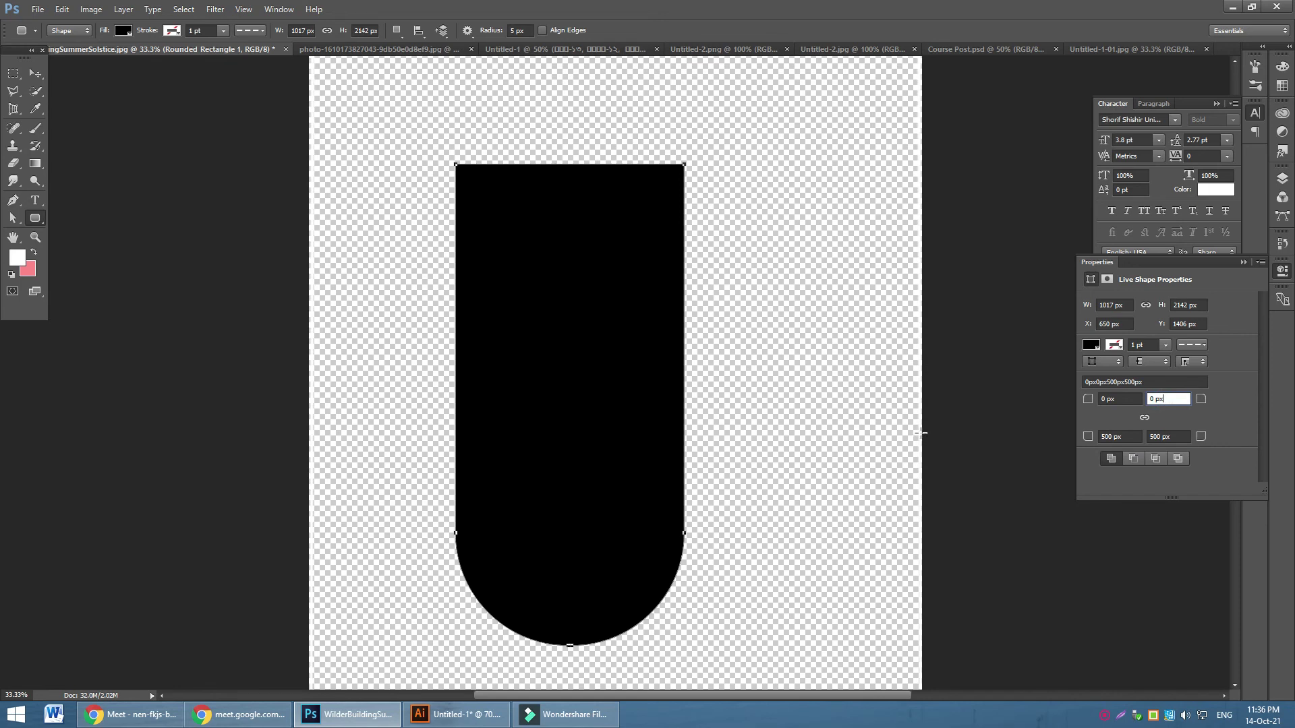
# Move the arch up and to the right, to X 827, Y 1274
pyautogui.click(36, 73)
pyautogui.moveTo(558, 398); pyautogui.dragTo(594, 374)
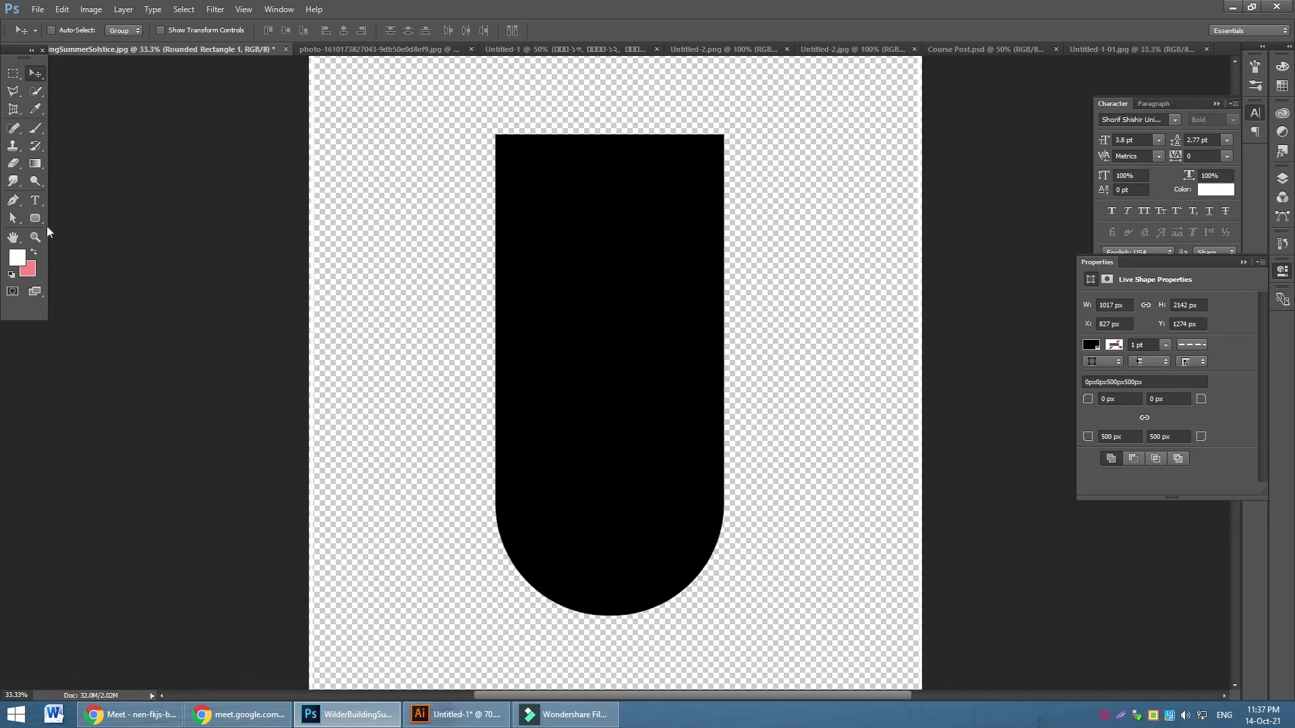
pyautogui.click(35, 218)
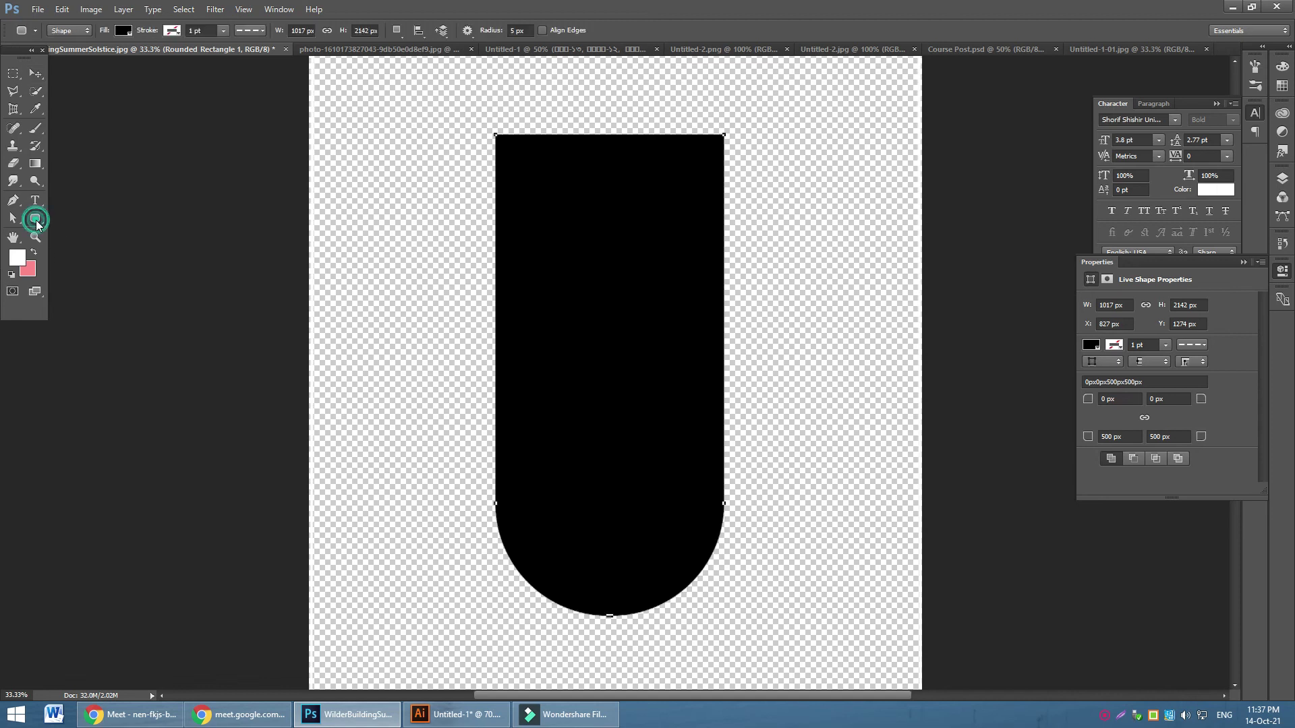
# Give the shape no fill and a solid black 48.48 pt stroke
pyautogui.click(128, 28)
pyautogui.click(66, 57)
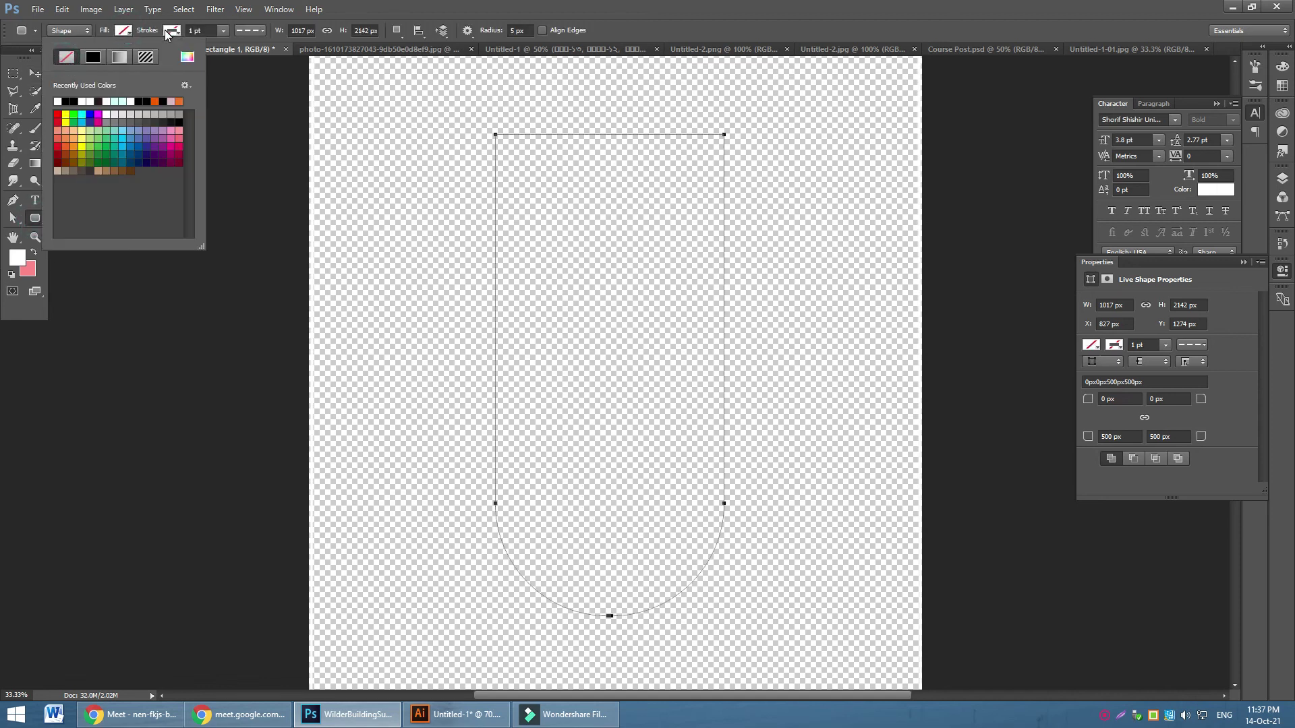
pyautogui.click(175, 34)
pyautogui.click(174, 34)
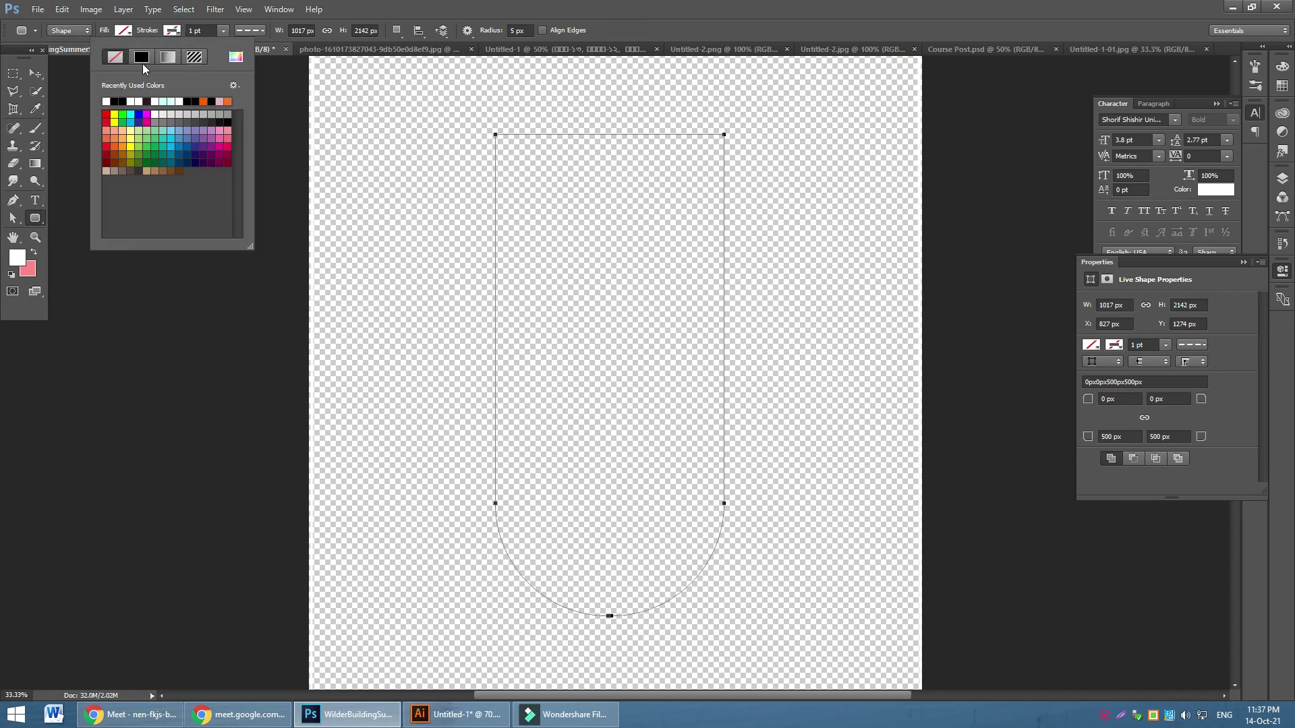
pyautogui.click(143, 61)
pyautogui.click(116, 101)
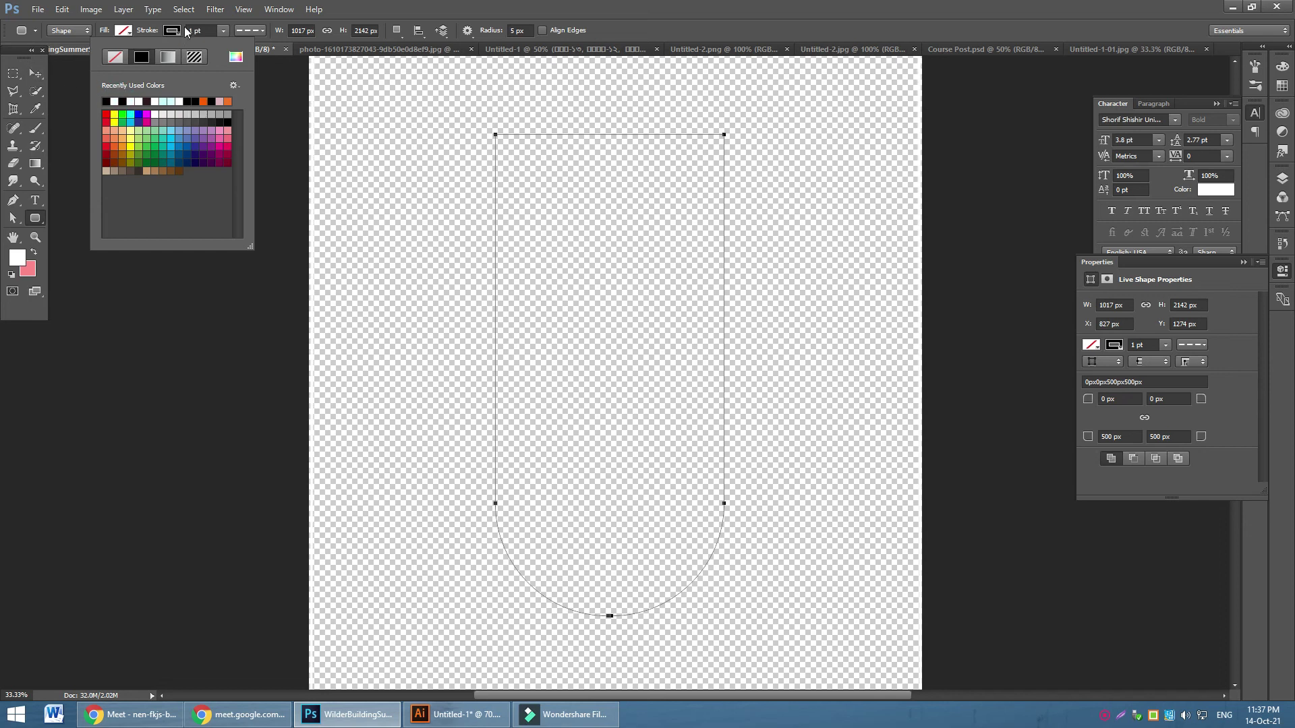
pyautogui.click(216, 31)
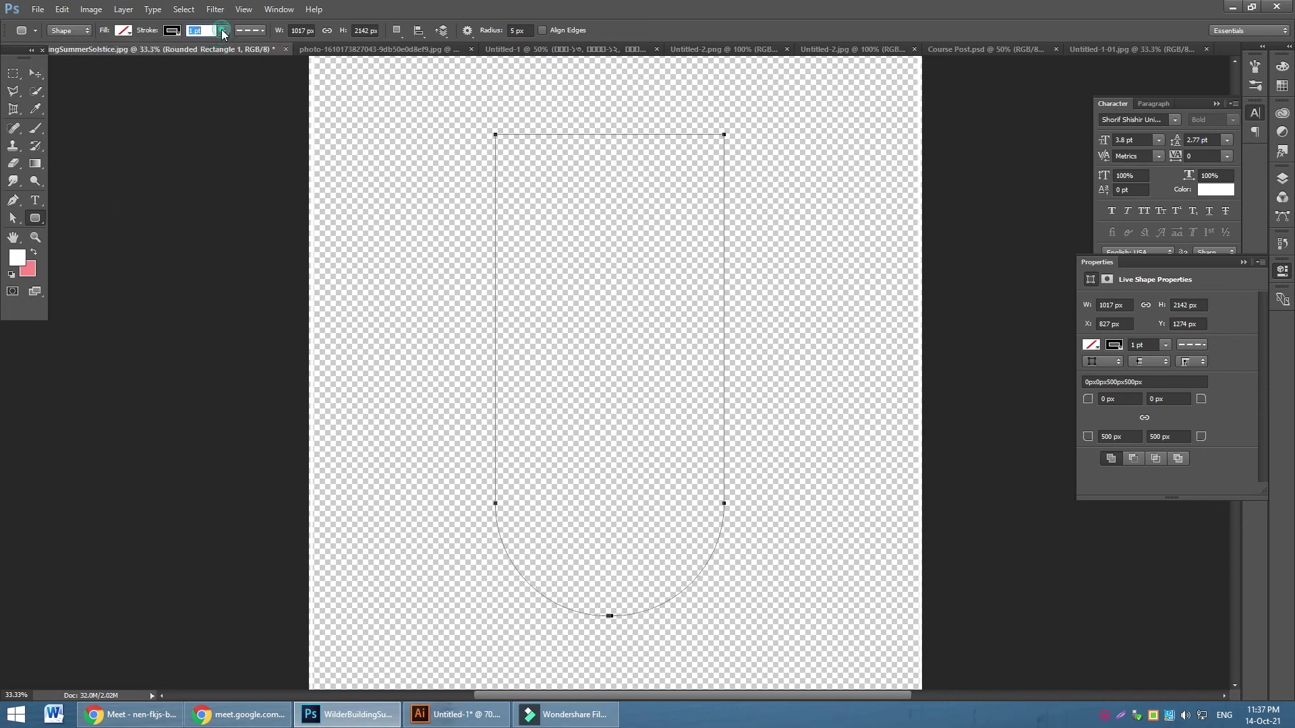
pyautogui.moveTo(248, 46); pyautogui.dragTo(260, 45)
pyautogui.click(260, 30)
pyautogui.click(215, 76)
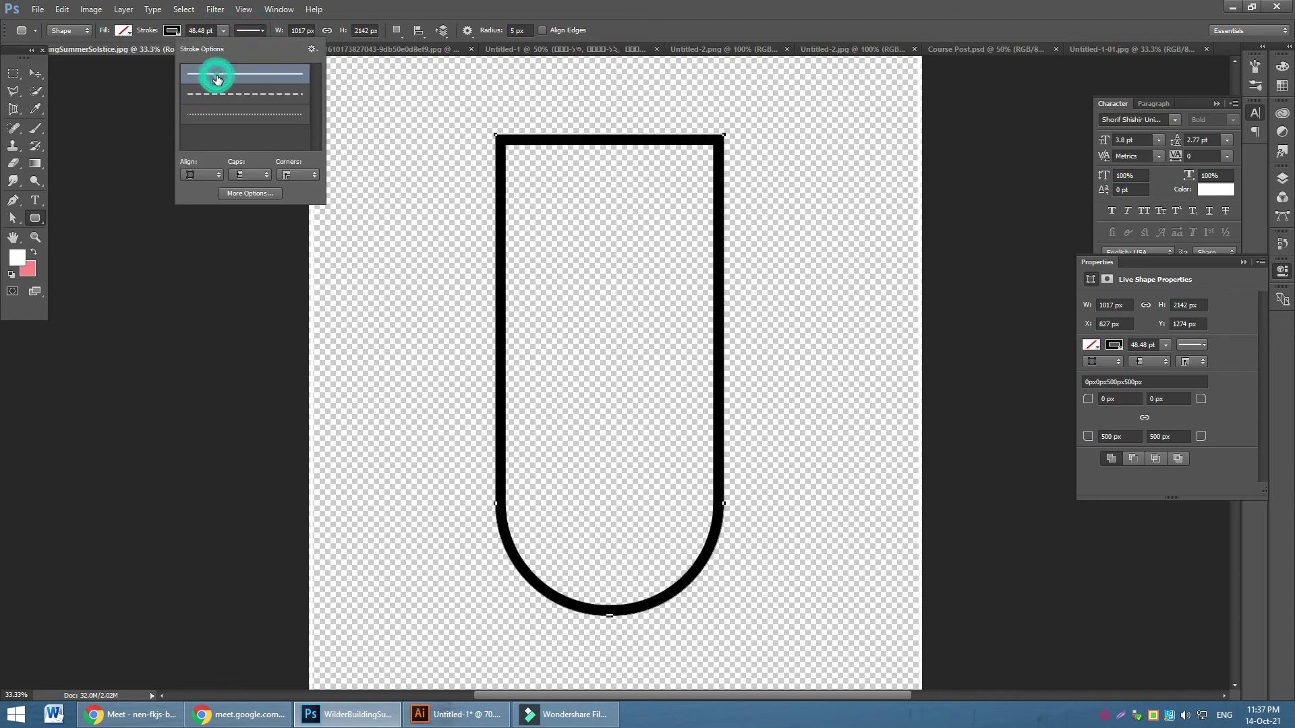
pyautogui.click(35, 73)
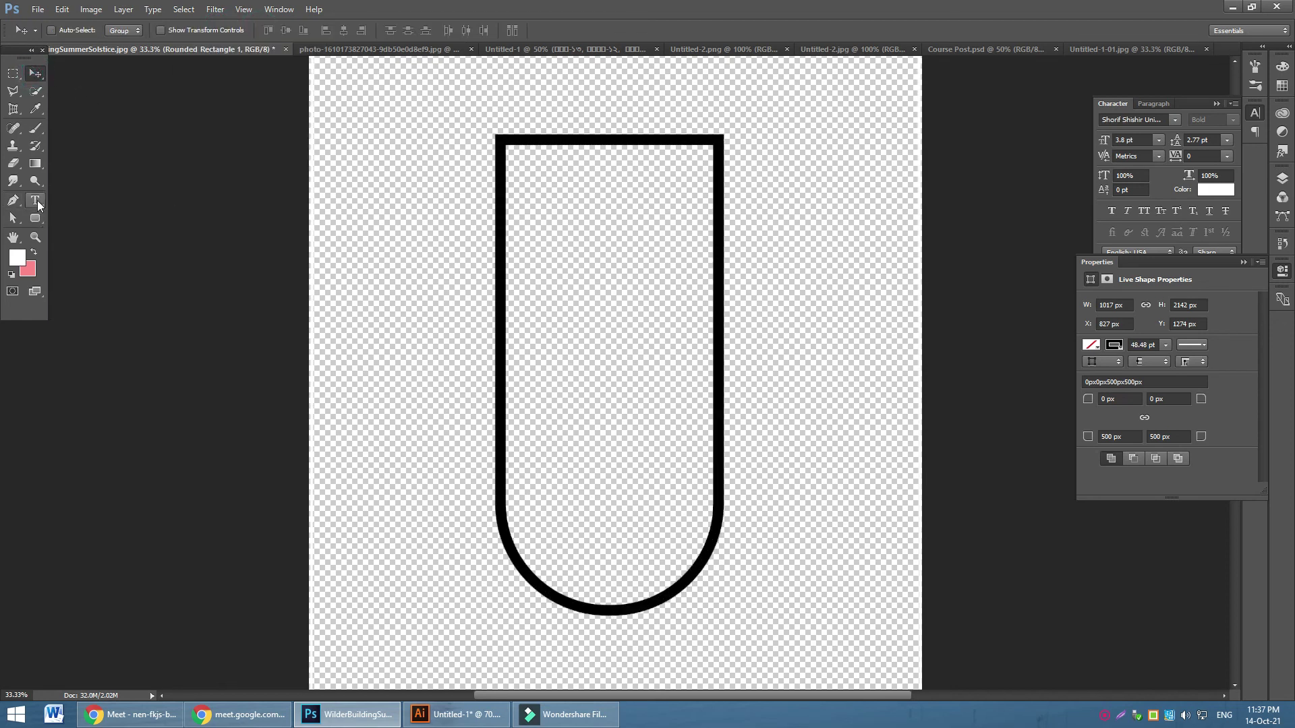
# Delete the outline's top segment, converting it to a path, to leave an open U
pyautogui.click(13, 218)
pyautogui.moveTo(575, 96); pyautogui.dragTo(622, 188)
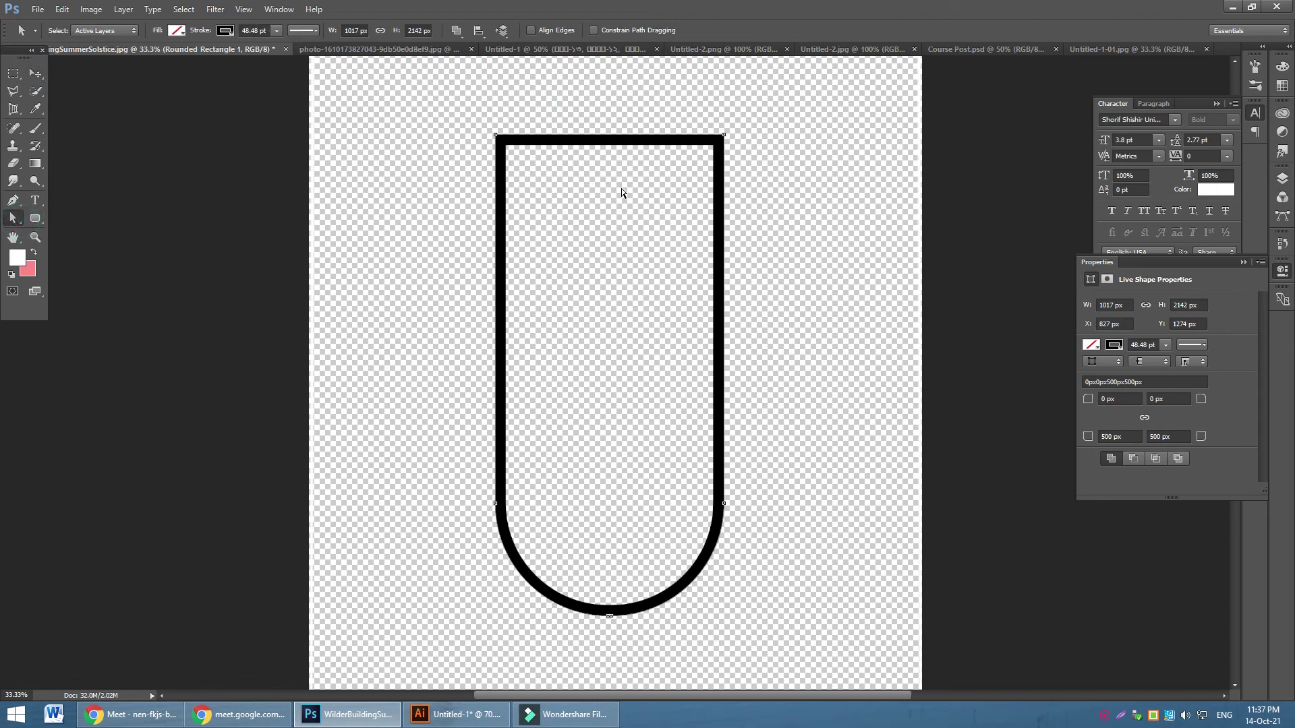
pyautogui.press('Delete')
pyautogui.click(596, 272)
pyautogui.click(819, 192)
# Move the U outline left and down, then delete the layer
pyautogui.click(35, 73)
pyautogui.moveTo(713, 234); pyautogui.dragTo(700, 268)
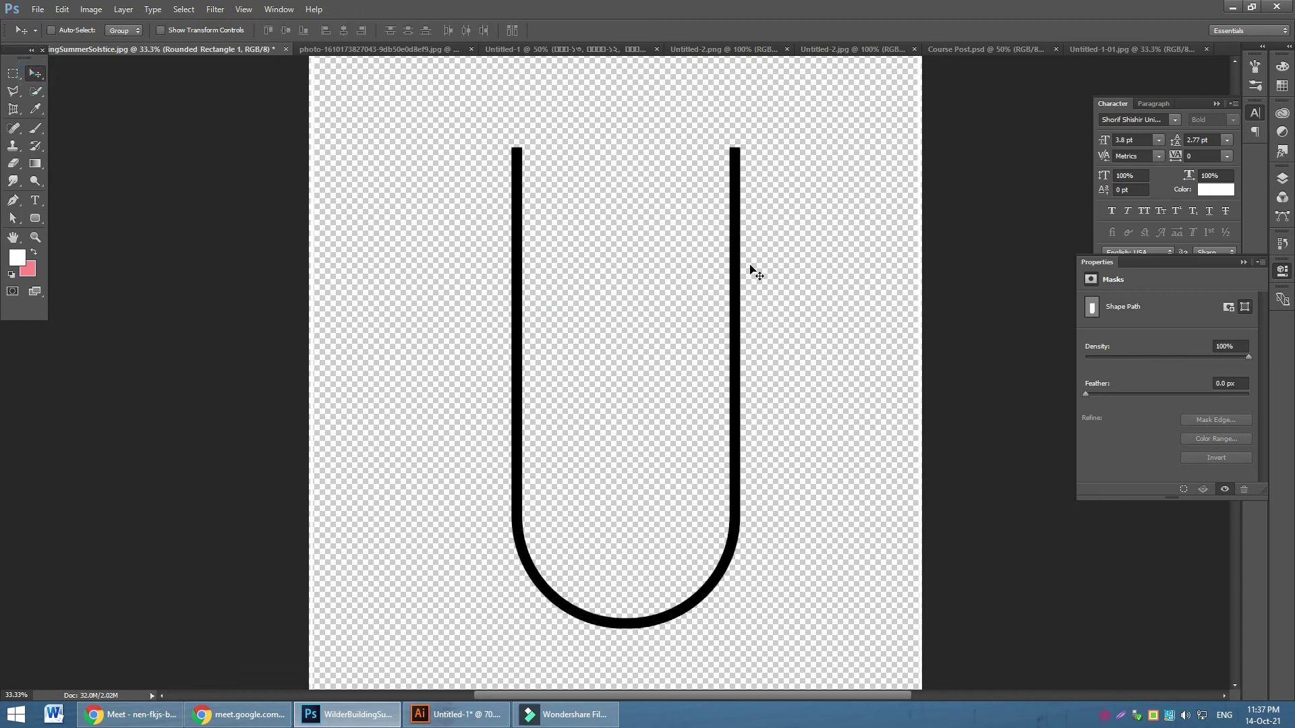
pyautogui.press('Delete')
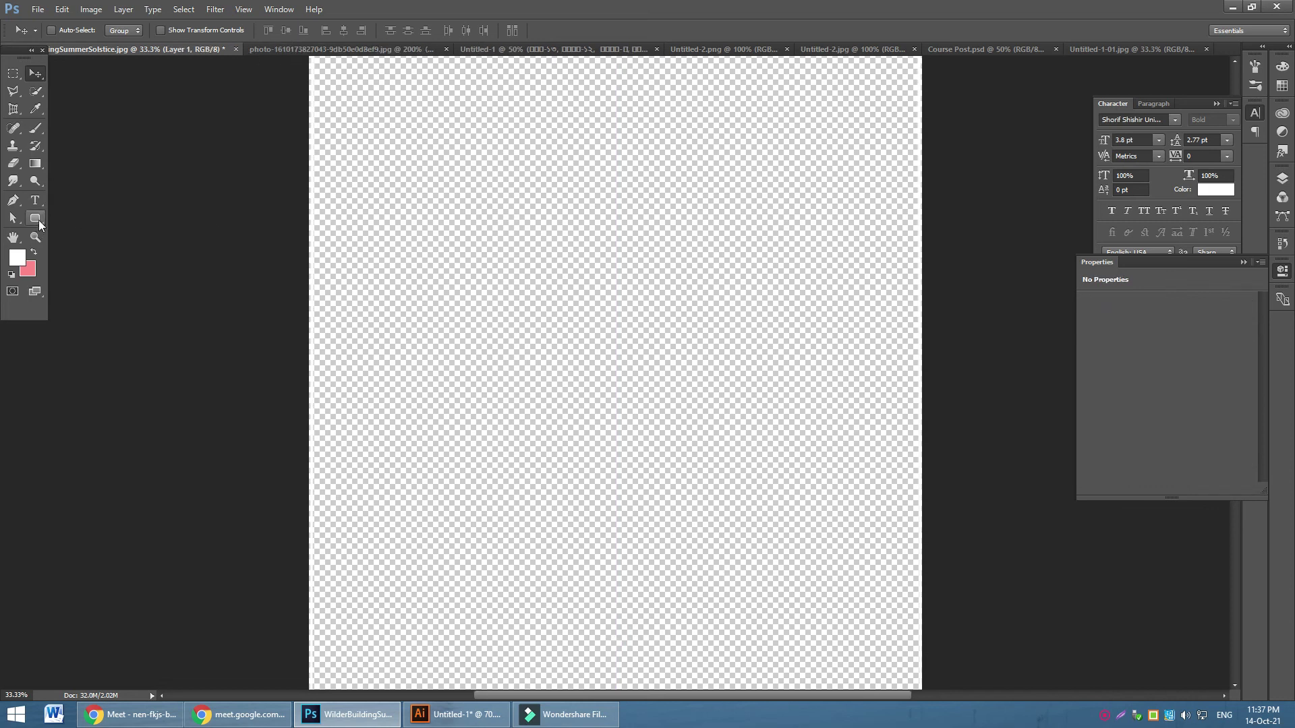
pyautogui.click(35, 218)
pyautogui.moveTo(502, 158); pyautogui.dragTo(709, 590)
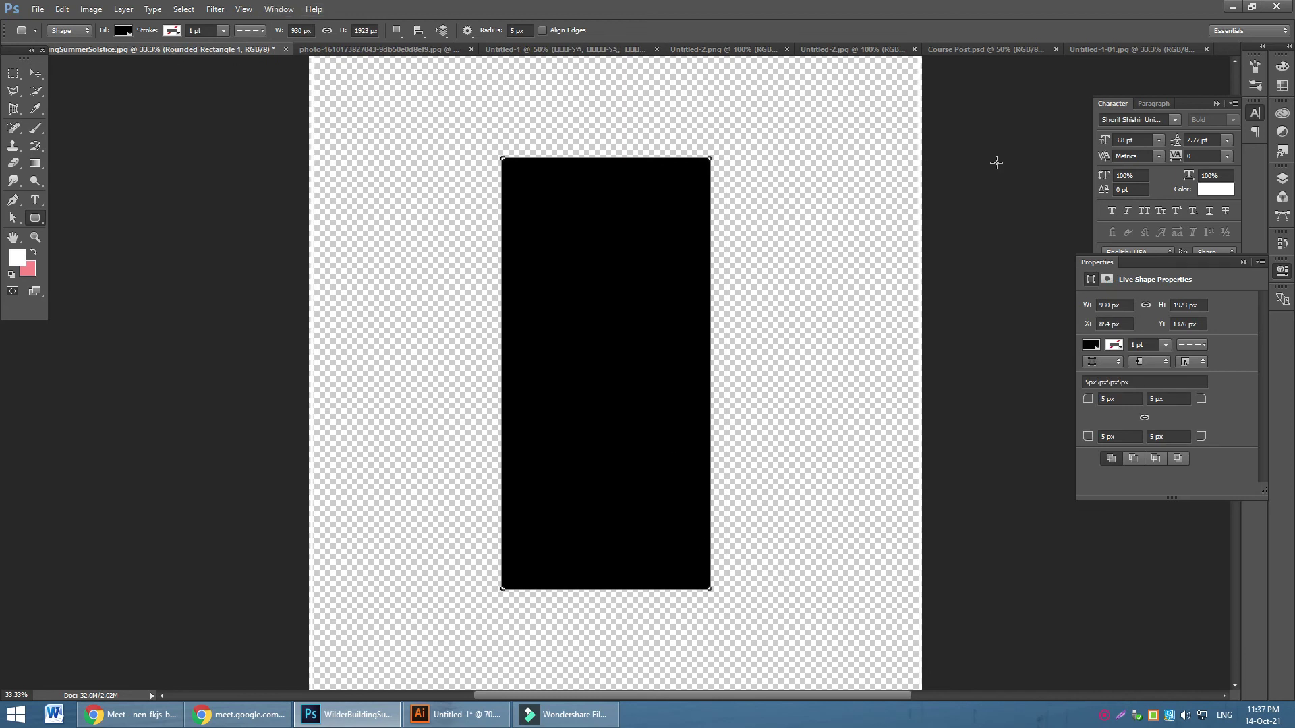
pyautogui.click(541, 30)
pyautogui.click(541, 29)
pyautogui.click(526, 30)
pyautogui.moveTo(377, 164); pyautogui.dragTo(515, 538)
pyautogui.hotkey('ctrl', 'z')
pyautogui.click(1282, 178)
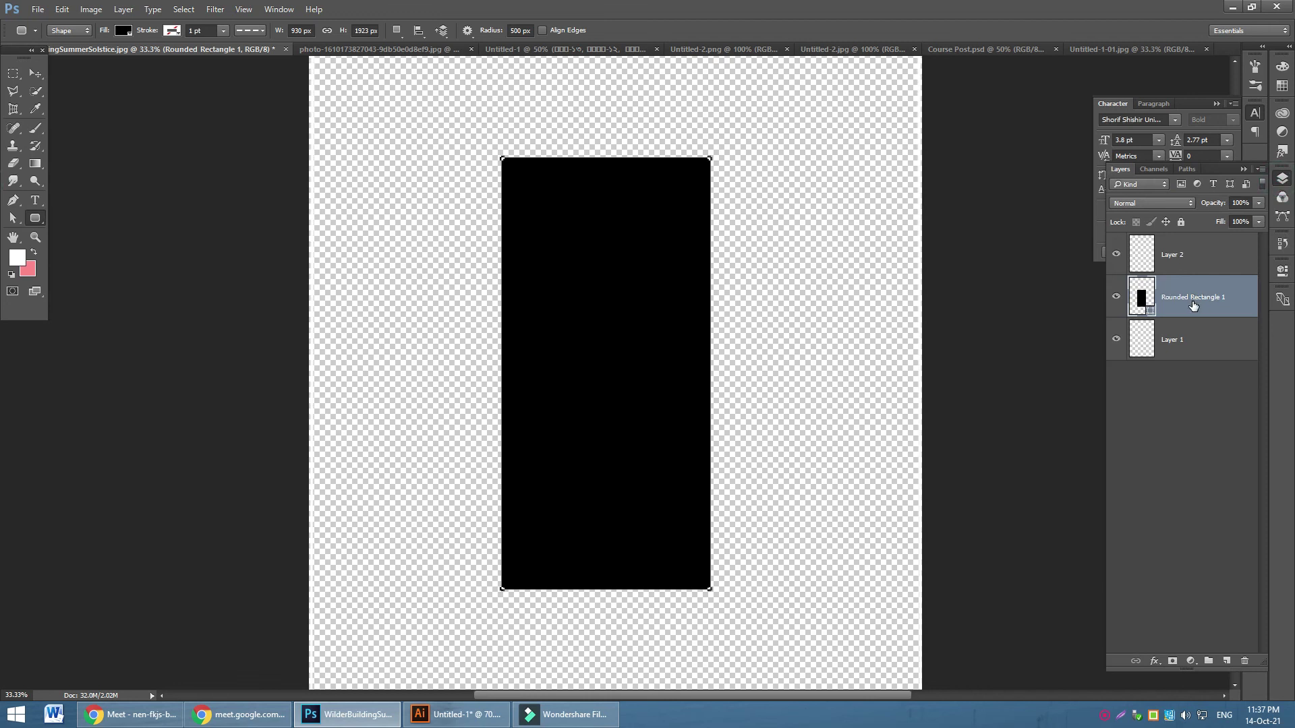
pyautogui.press('Delete')
pyautogui.moveTo(479, 147); pyautogui.dragTo(733, 625)
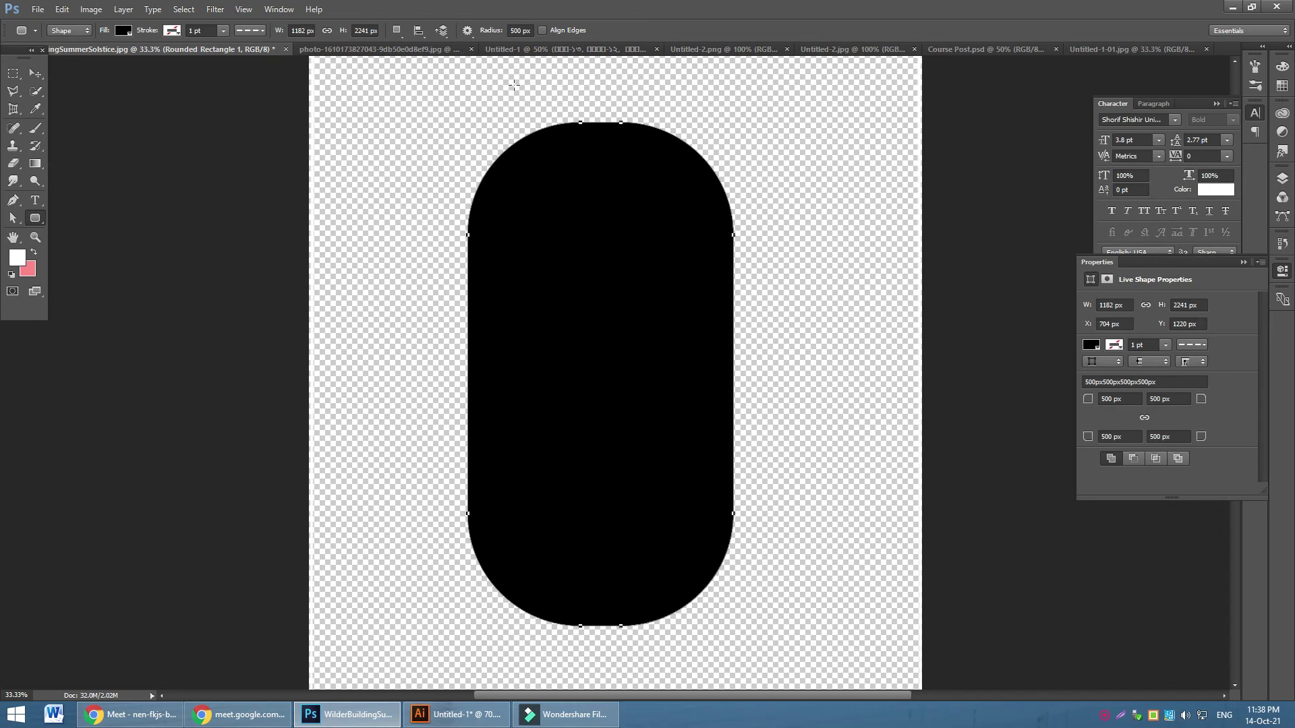
pyautogui.moveTo(516, 79); pyautogui.dragTo(691, 611)
pyautogui.hotkey('ctrl', 'z')
pyautogui.click(533, 78)
pyautogui.moveTo(533, 78); pyautogui.dragTo(728, 565)
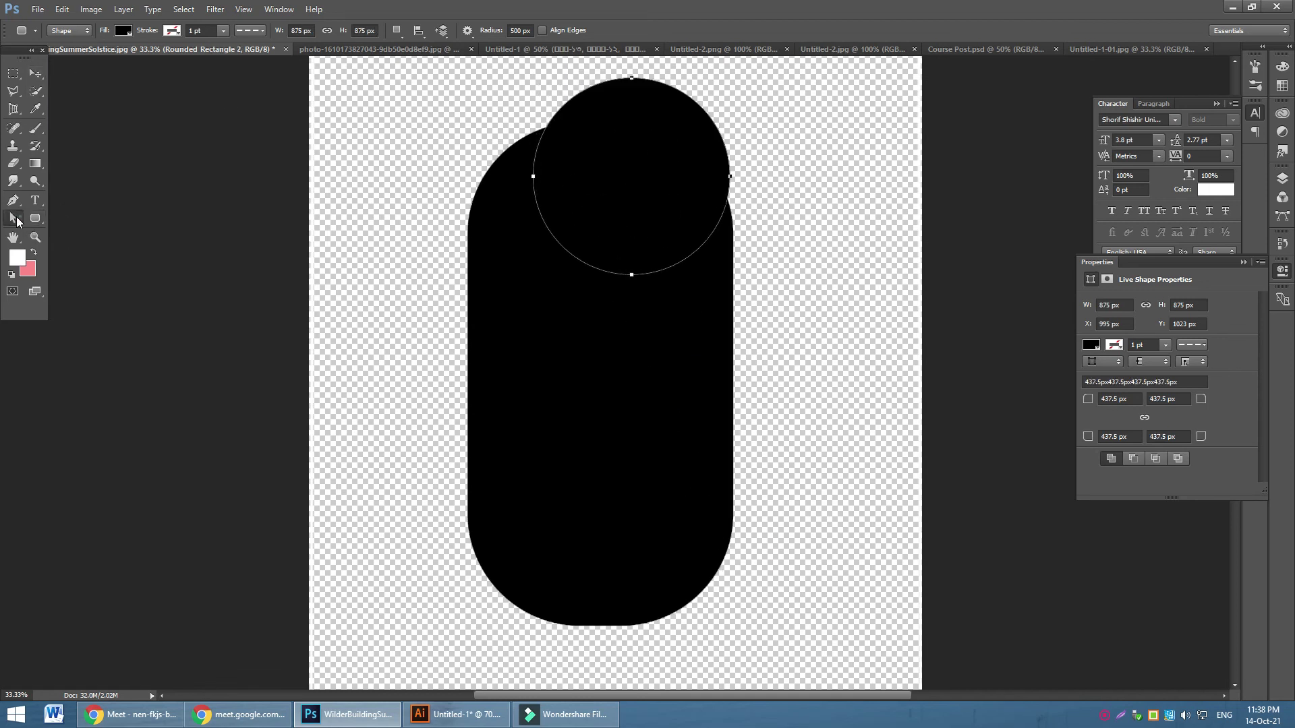
pyautogui.click(12, 218)
pyautogui.moveTo(593, 306); pyautogui.dragTo(681, 263)
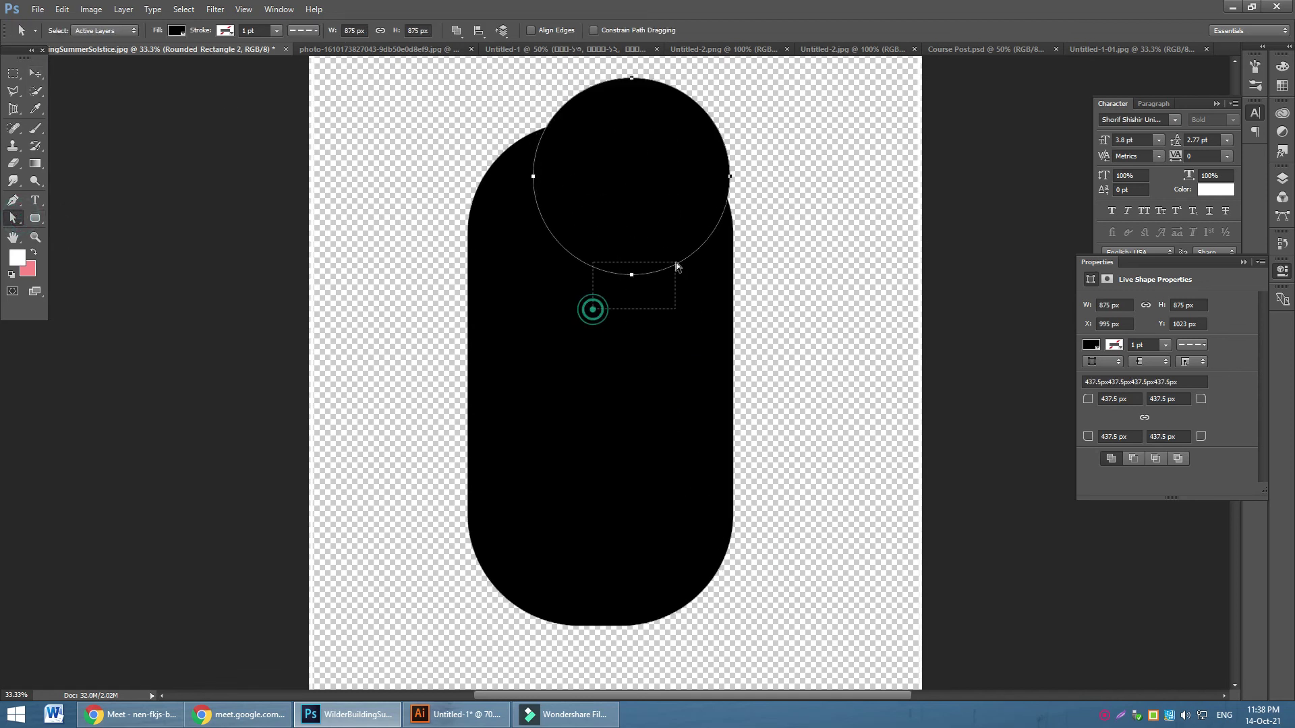
pyautogui.click(1282, 178)
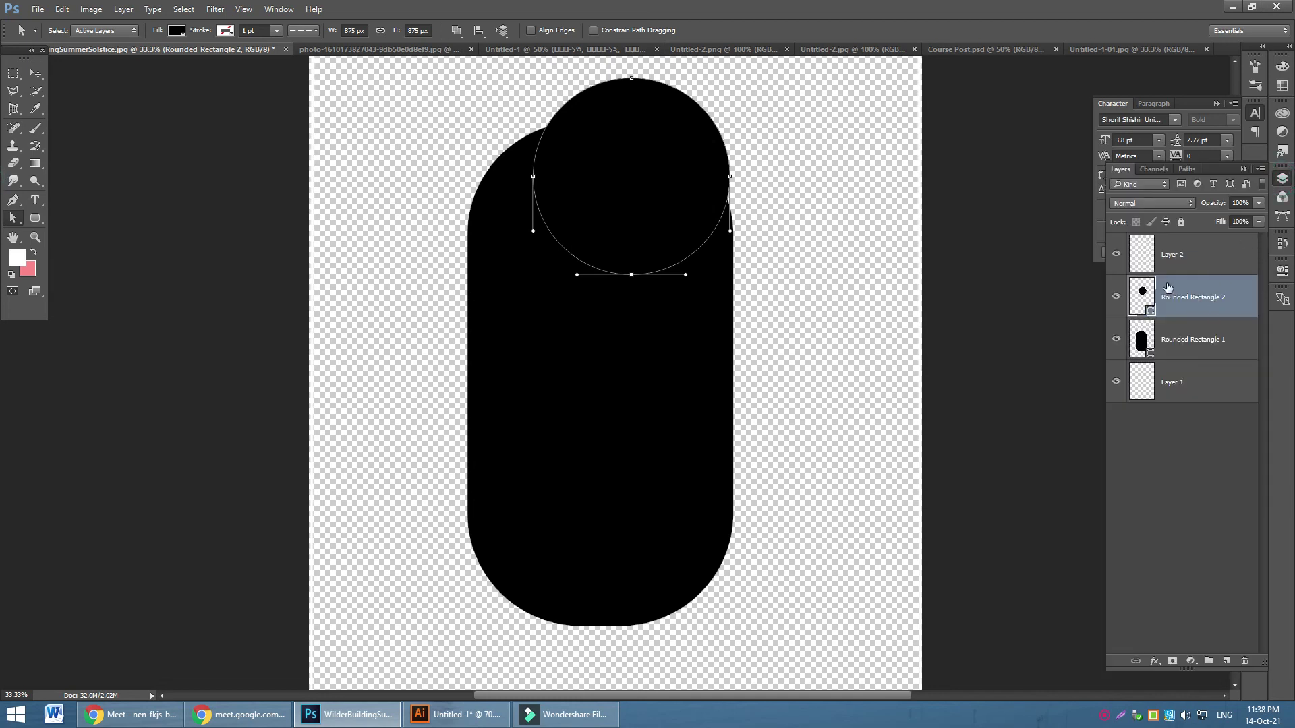
pyautogui.click(35, 73)
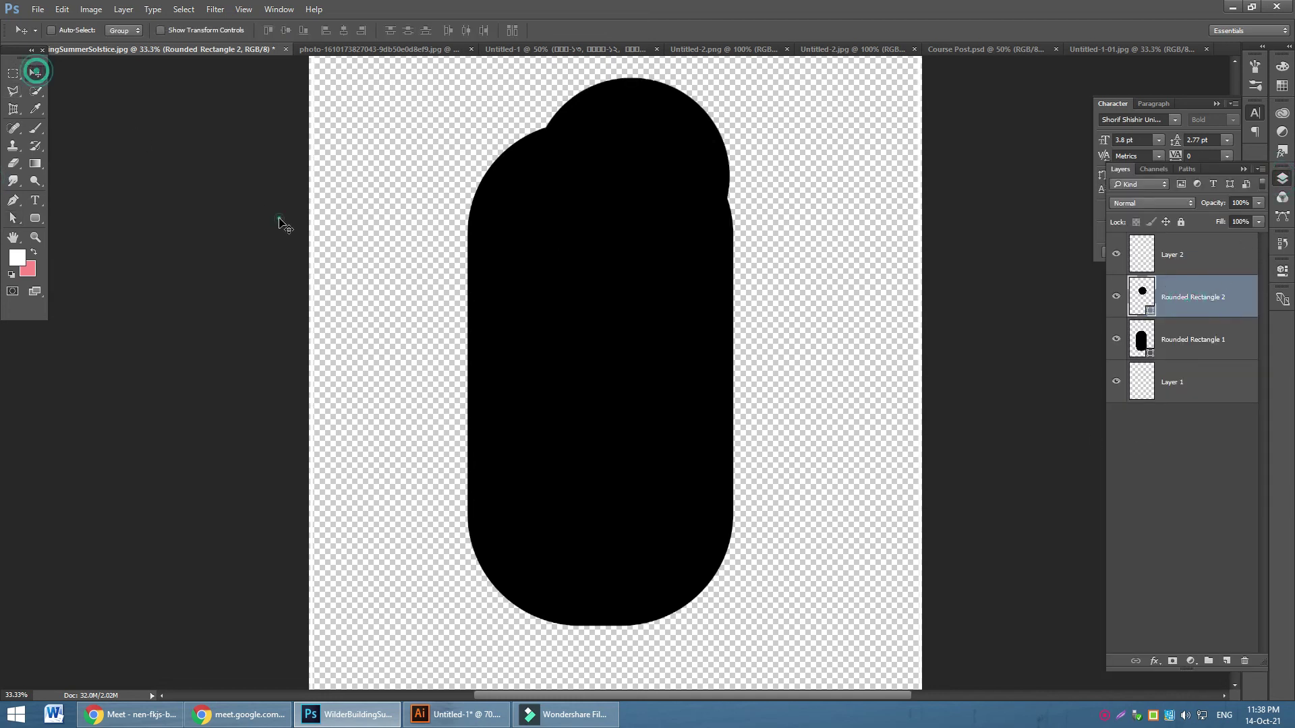
pyautogui.press('Delete')
pyautogui.press('Delete')
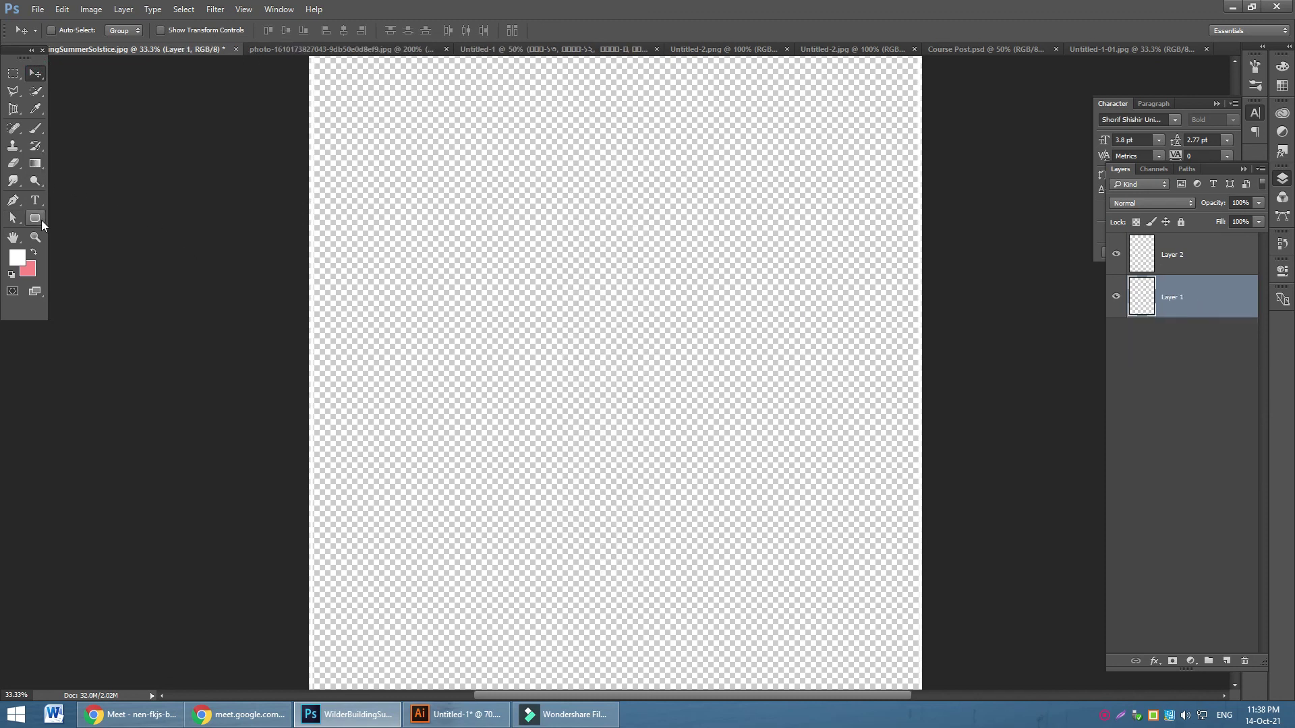
# Draw a tall black rounded-rectangle pill and a circle overlapping its top
pyautogui.click(35, 217)
pyautogui.moveTo(484, 109); pyautogui.dragTo(727, 643)
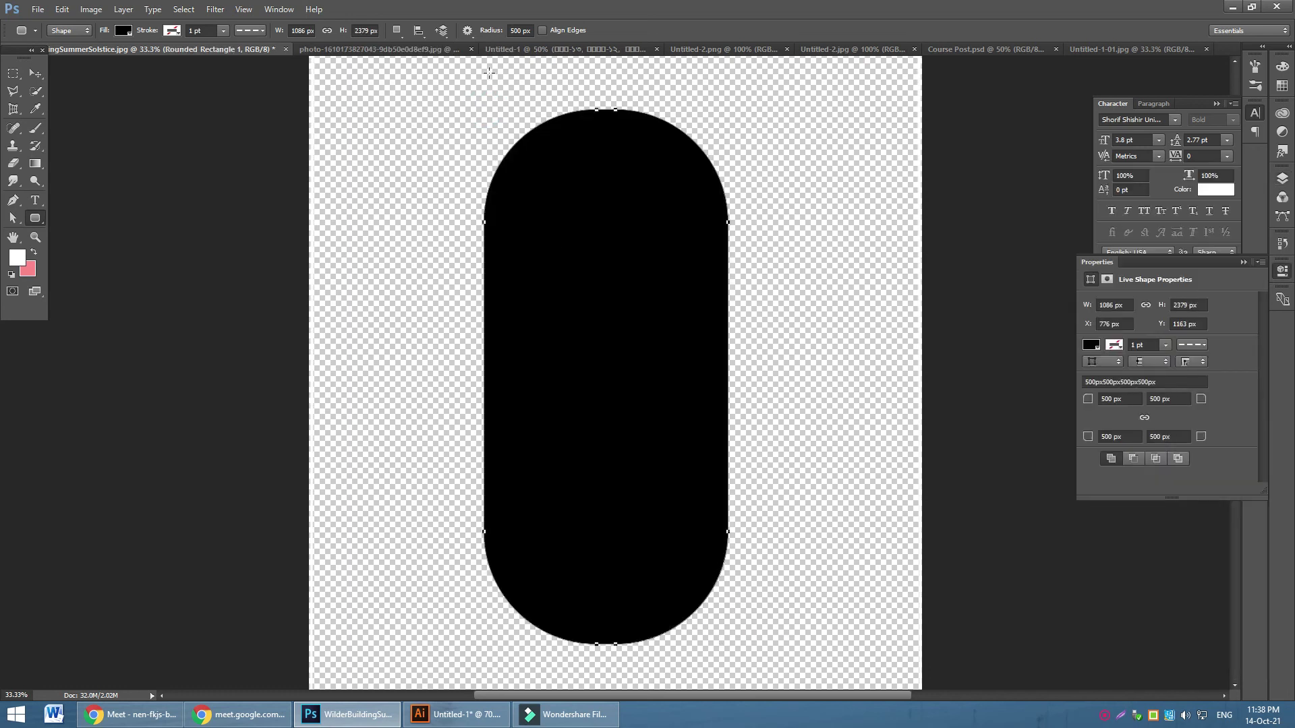
pyautogui.moveTo(546, 85); pyautogui.dragTo(682, 561)
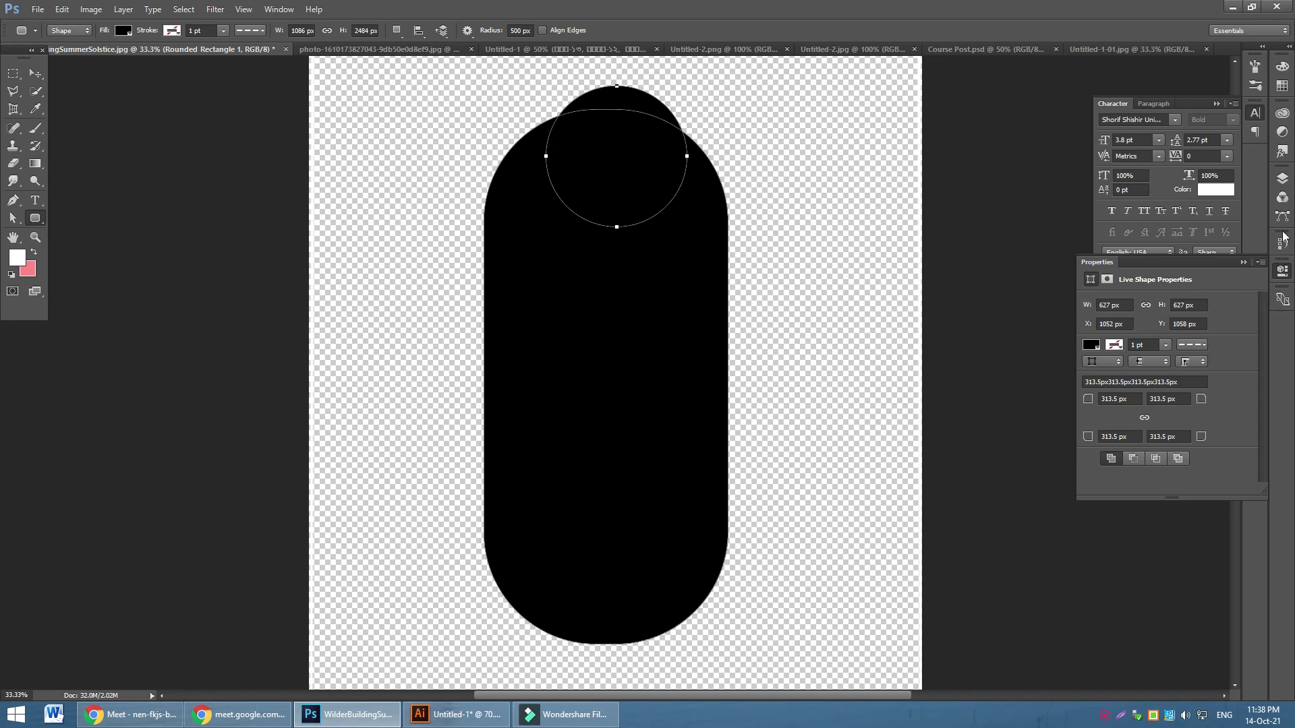
# Apply Subtract Front Shape so the circle cuts a round notch into the pill
pyautogui.click(1280, 189)
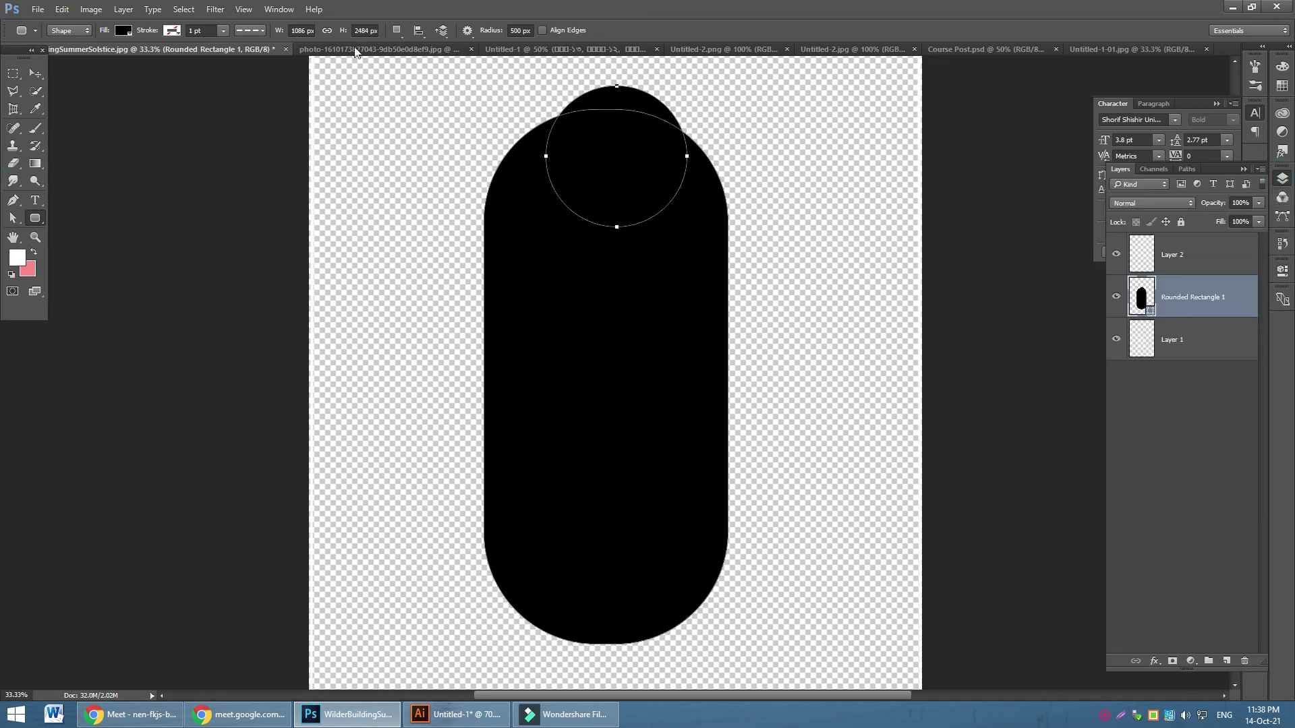
pyautogui.click(397, 30)
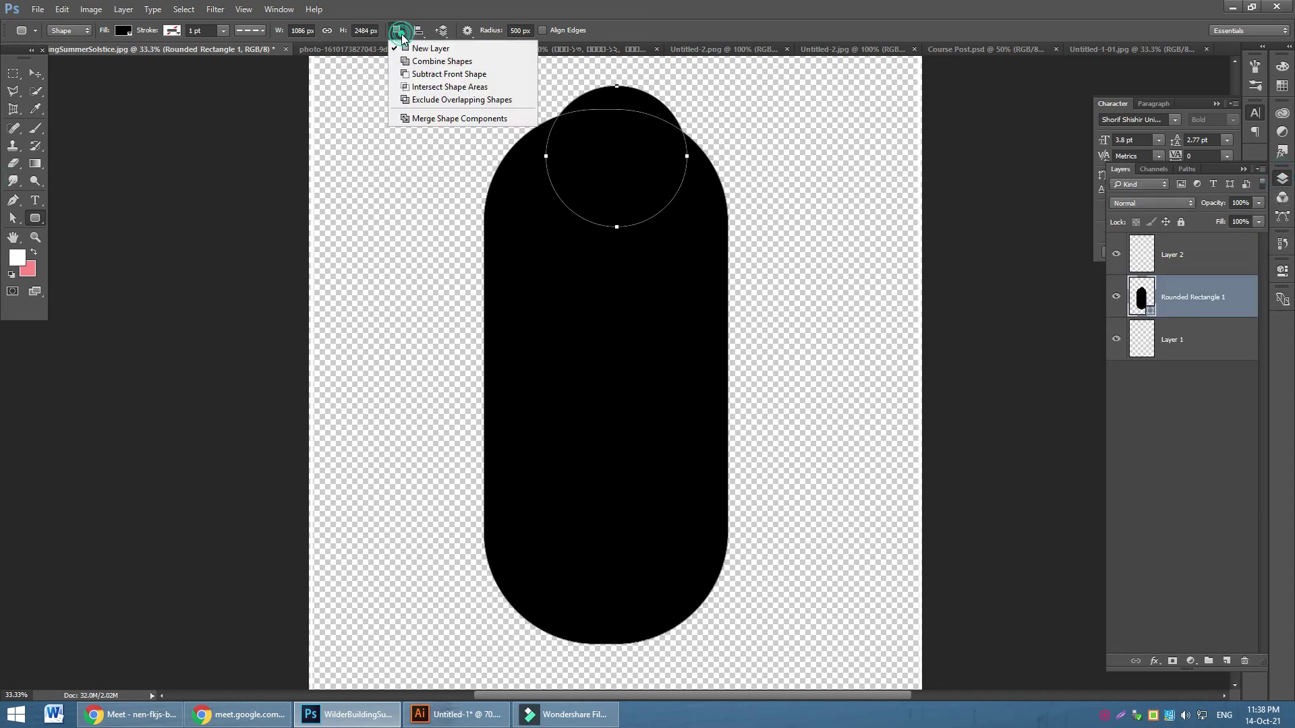
pyautogui.click(423, 73)
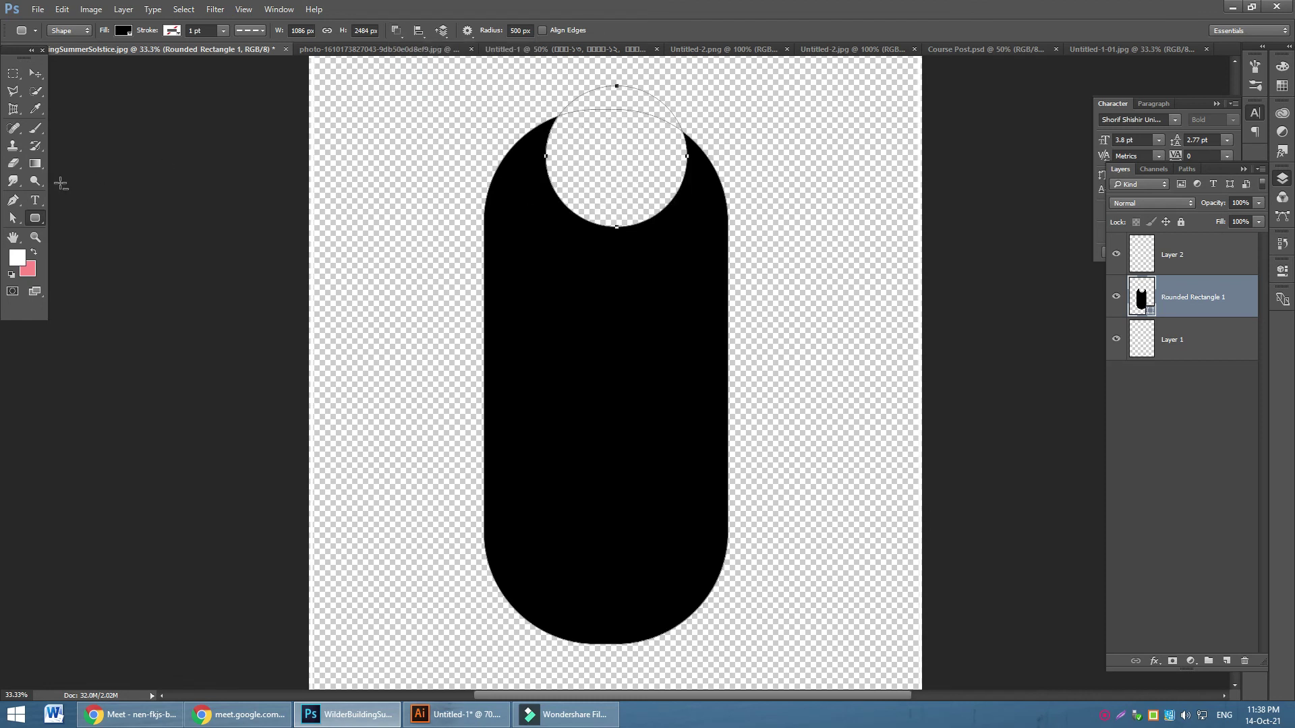
pyautogui.click(402, 31)
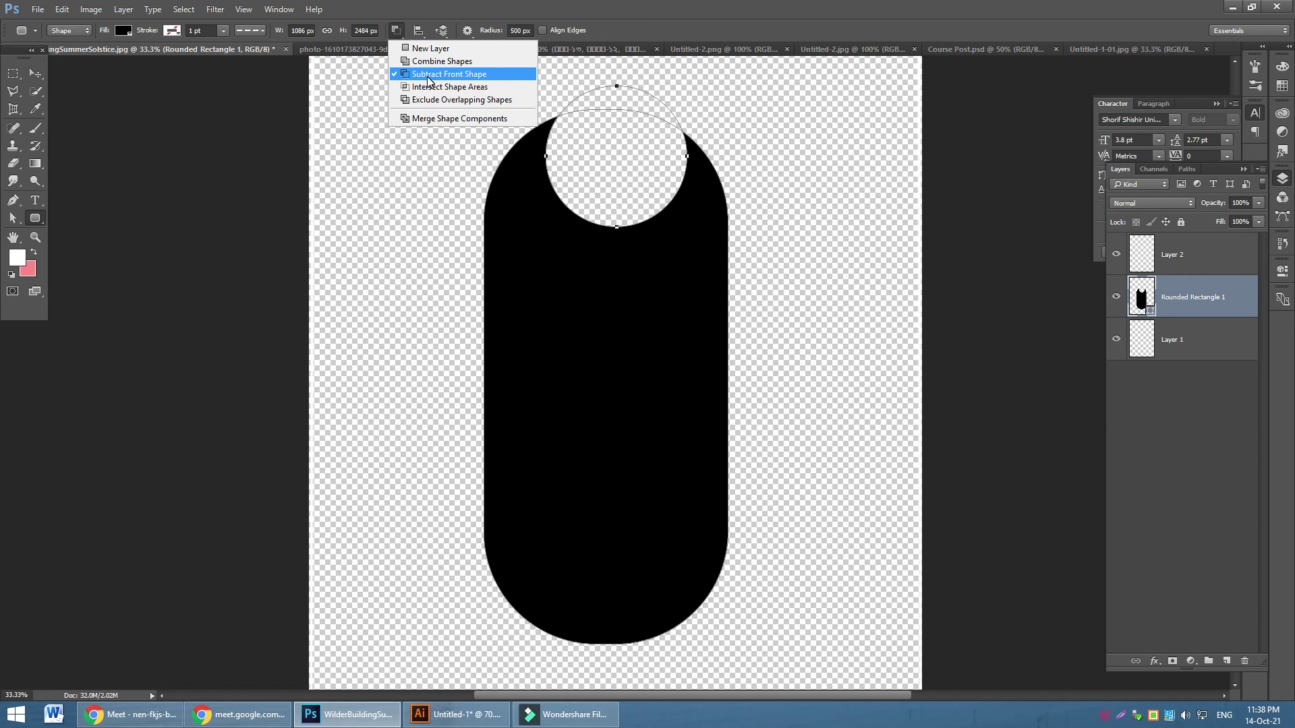
pyautogui.click(449, 76)
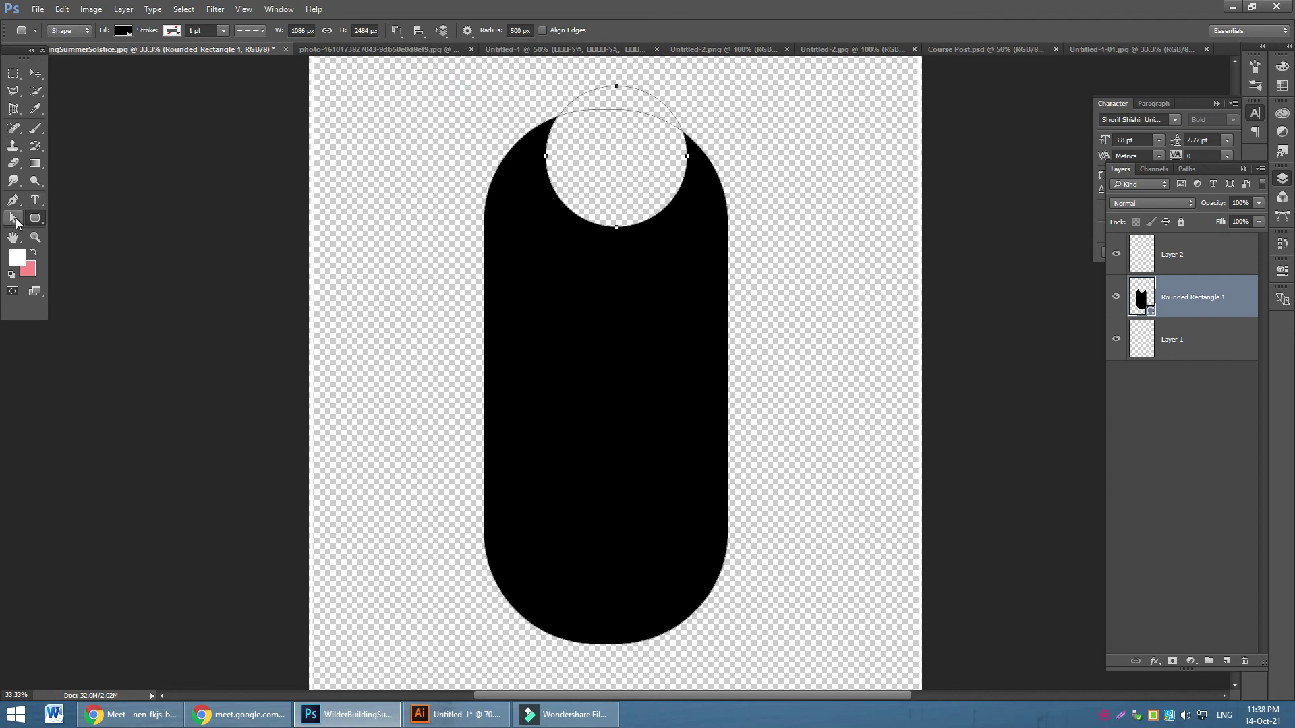
pyautogui.click(16, 223)
# Select the circular cutout's side anchors and stretch the cutout down into the pill
pyautogui.click(587, 173)
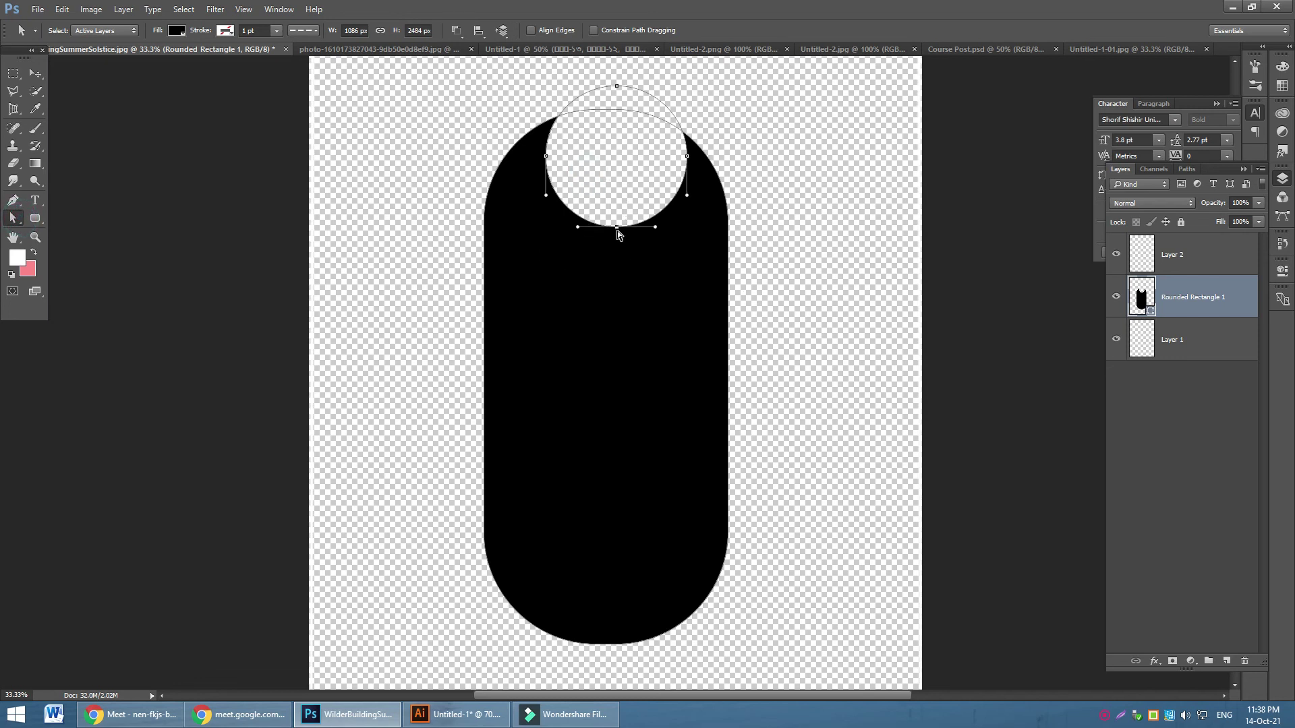
pyautogui.keyDown('ctrl'); pyautogui.click(545, 156); pyautogui.keyUp('ctrl')
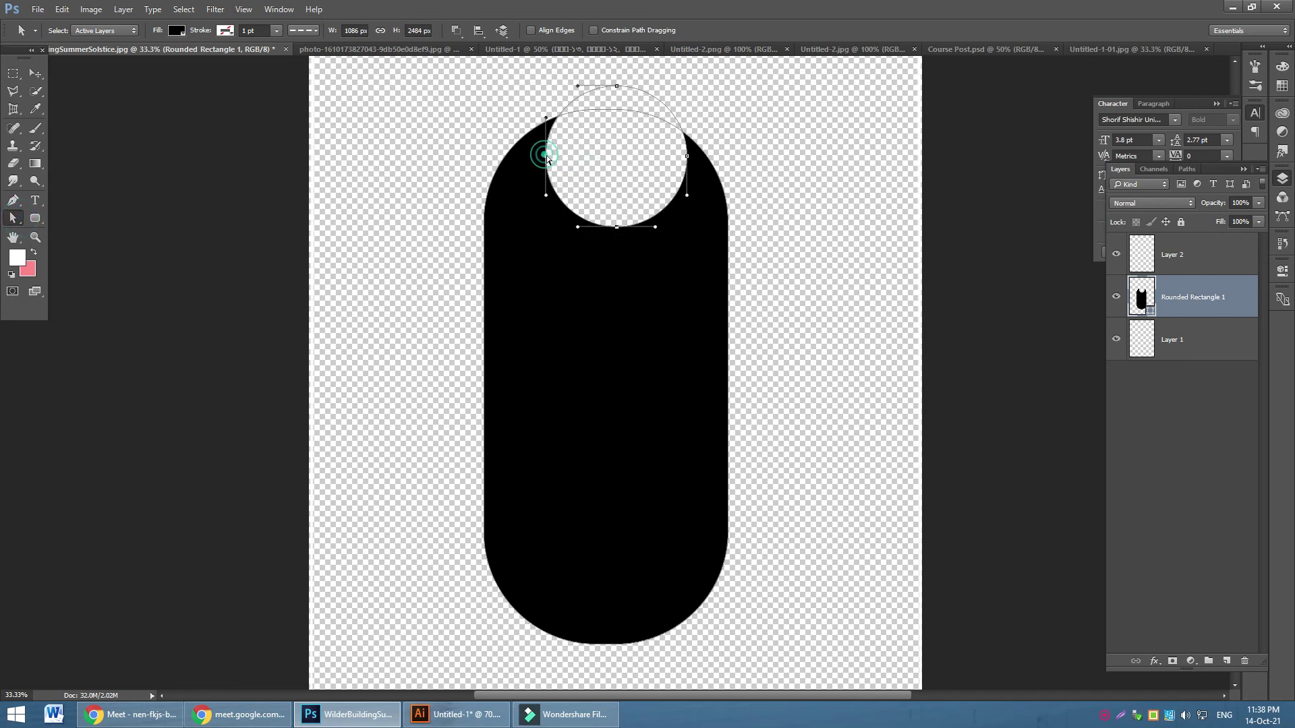
pyautogui.keyDown('ctrl'); pyautogui.click(687, 156); pyautogui.keyUp('ctrl')
pyautogui.moveTo(617, 227); pyautogui.dragTo(605, 559)
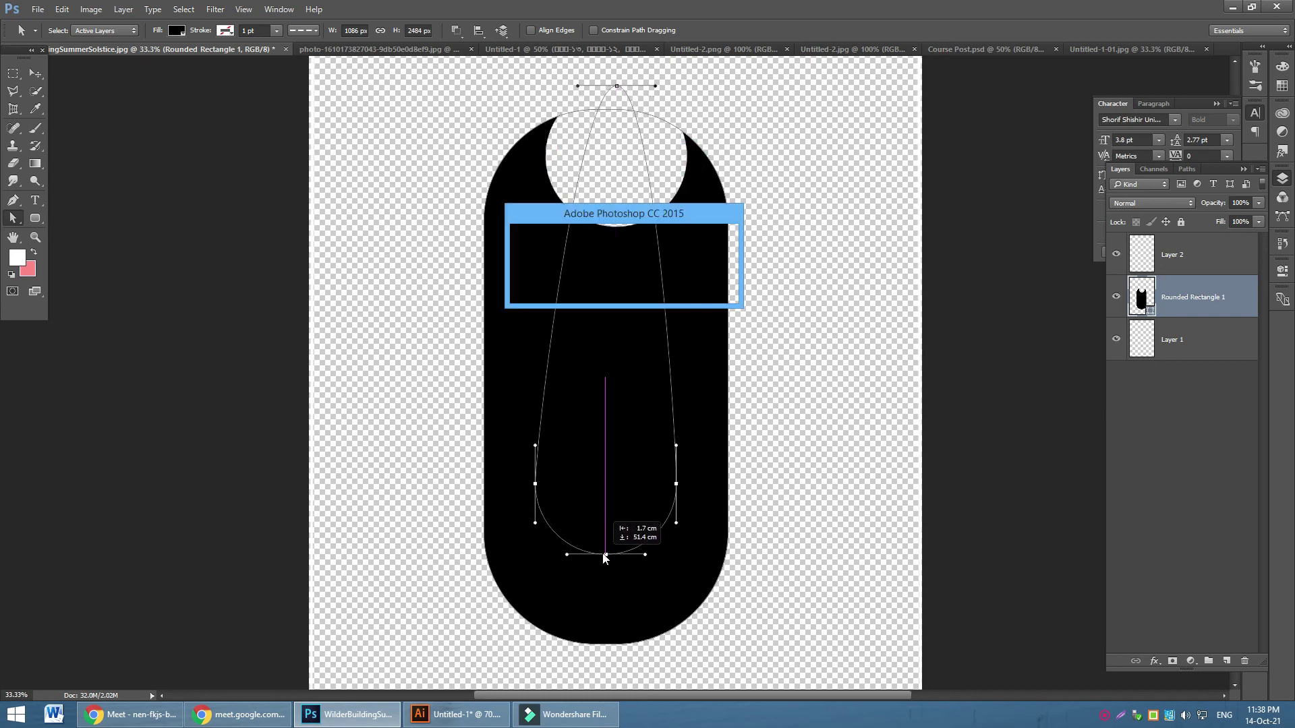
pyautogui.click(587, 271)
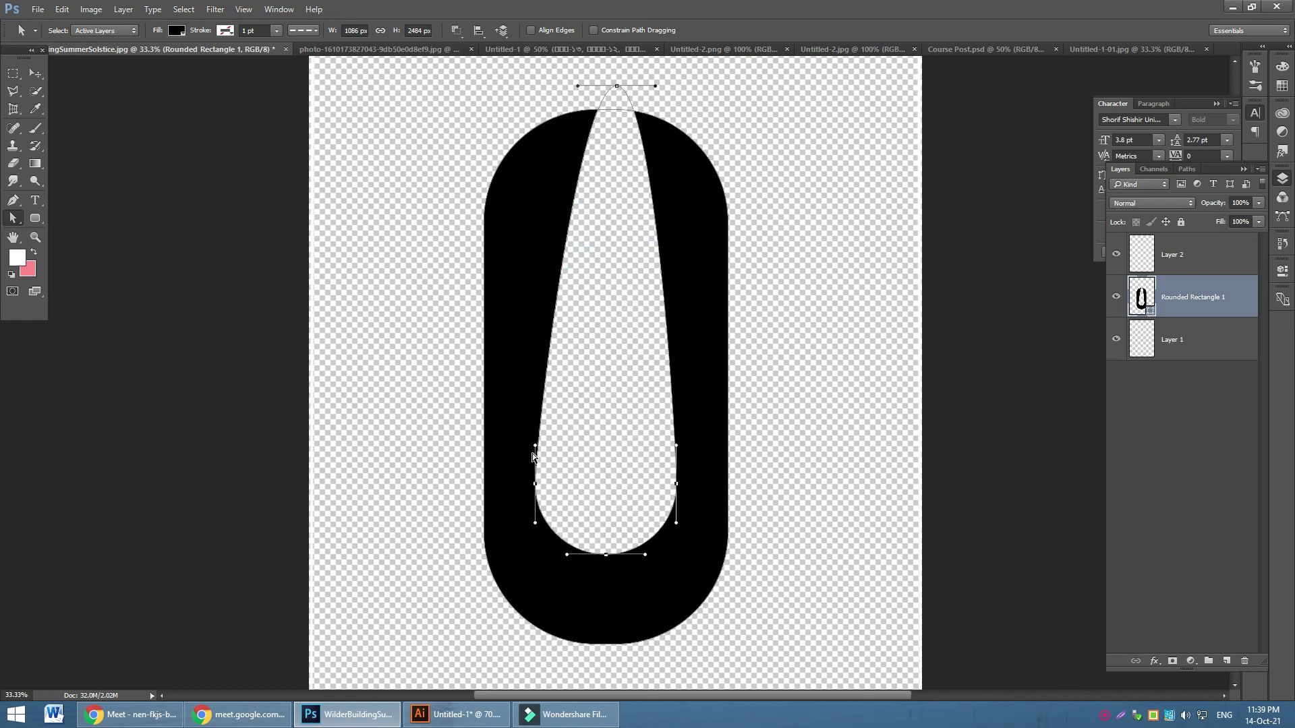
# Drag the cutout's direction handles to straighten its left and right sides into a U
pyautogui.moveTo(534, 451); pyautogui.dragTo(535, 68)
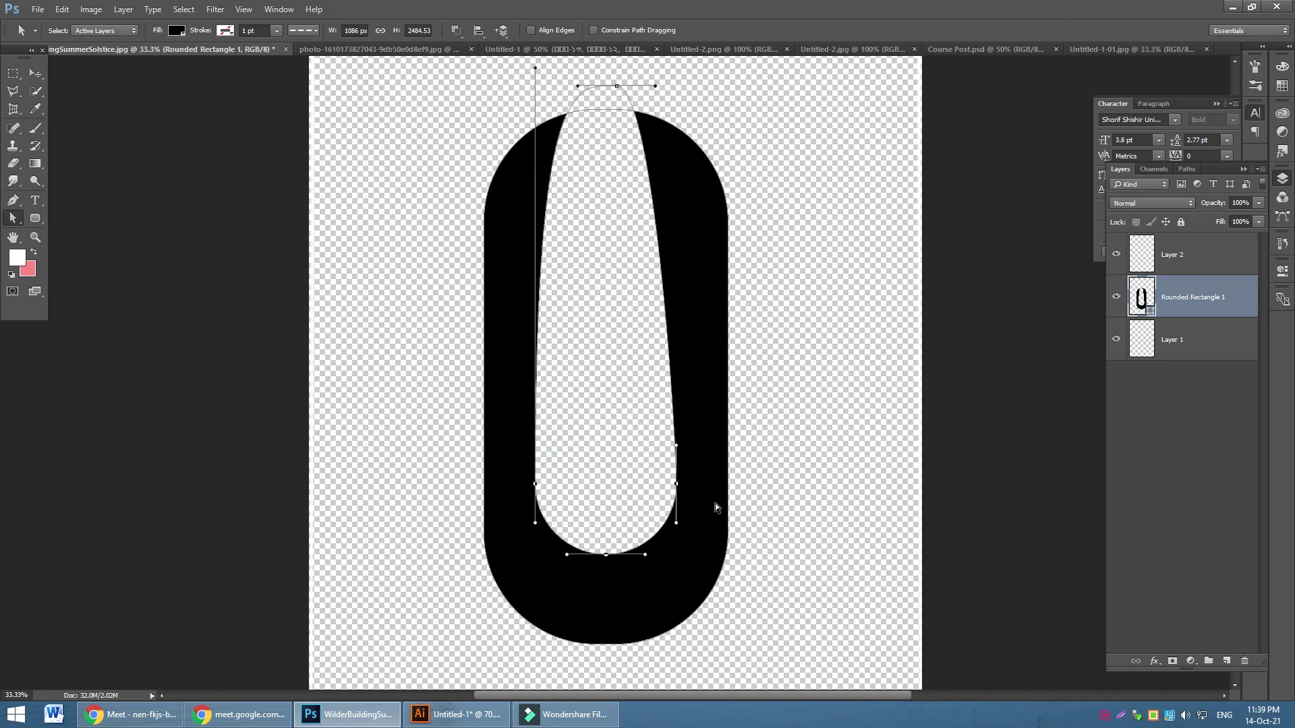
pyautogui.moveTo(678, 449); pyautogui.dragTo(677, 66)
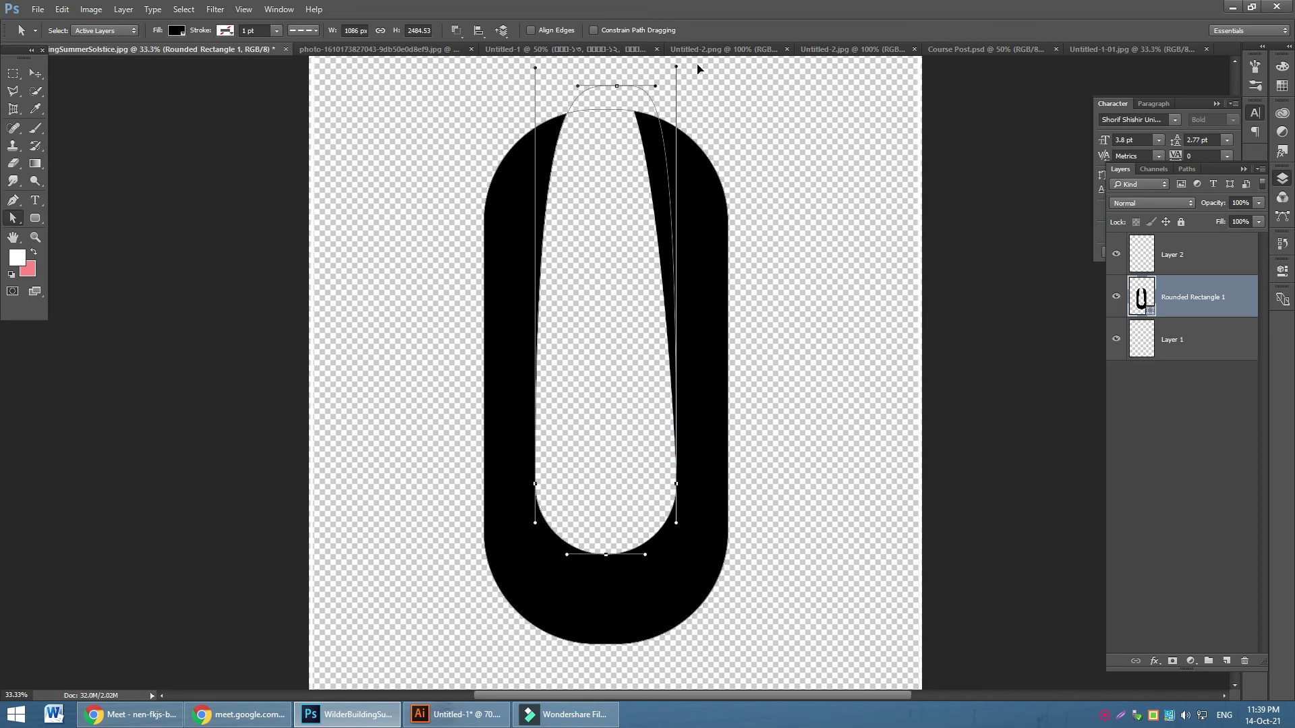
pyautogui.scroll(3, 685, 130)
pyautogui.moveTo(536, 144); pyautogui.dragTo(512, 39)
pyautogui.scroll(-8, 784, 439)
pyautogui.scroll(-12, 798, 433)
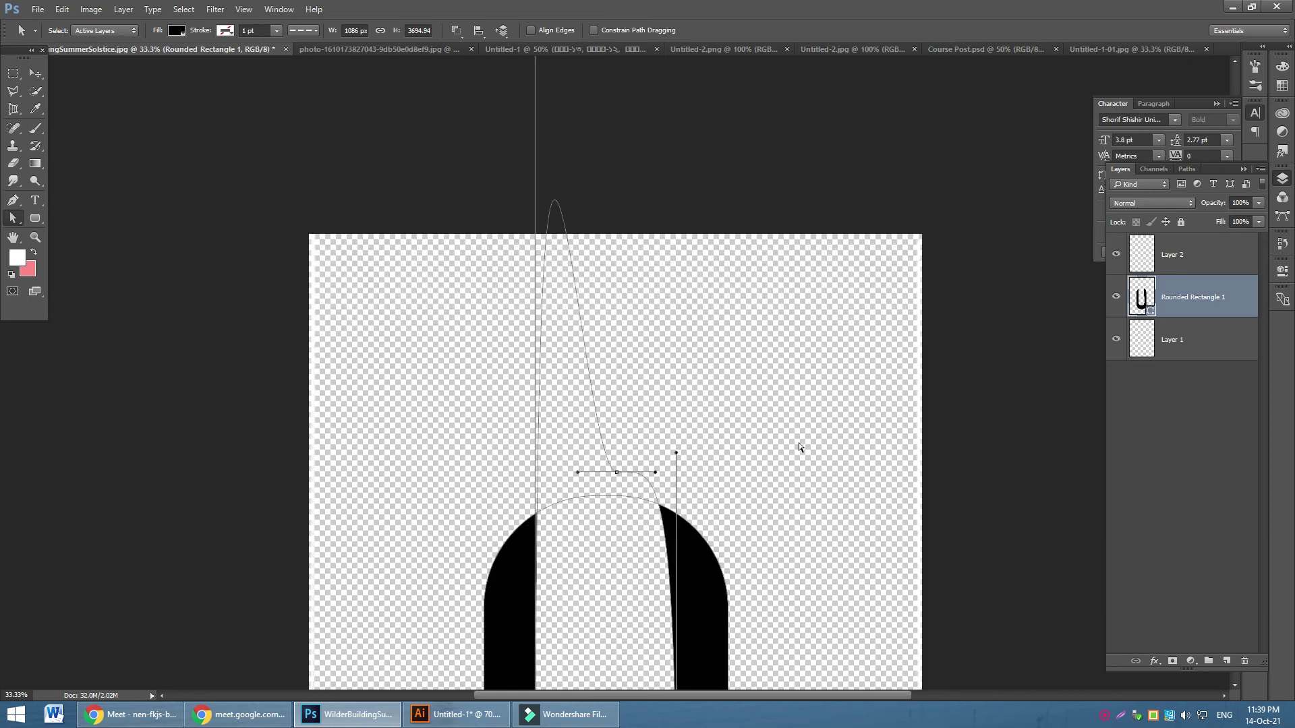
pyautogui.moveTo(676, 236); pyautogui.dragTo(676, 103)
# Deselect the path and delete the black U shape layer Rounded Rectangle 1
pyautogui.click(845, 370)
pyautogui.scroll(-7, 847, 361)
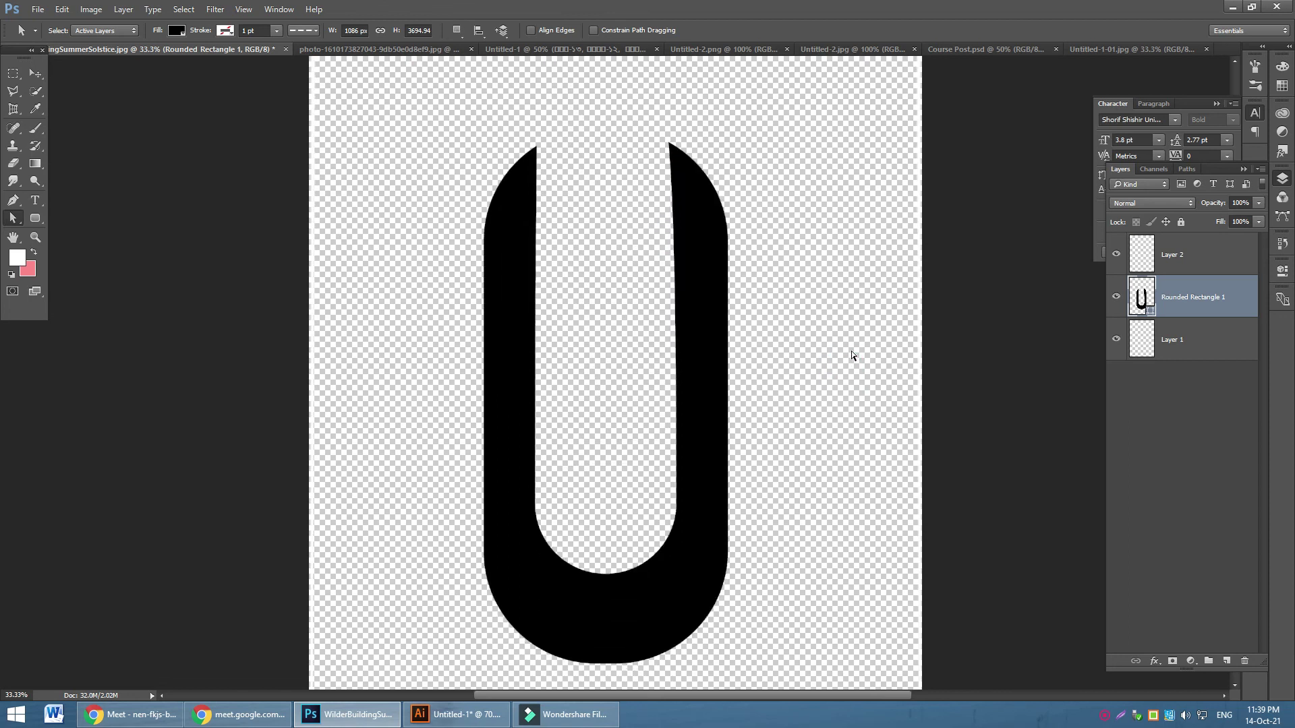
pyautogui.press('Delete')
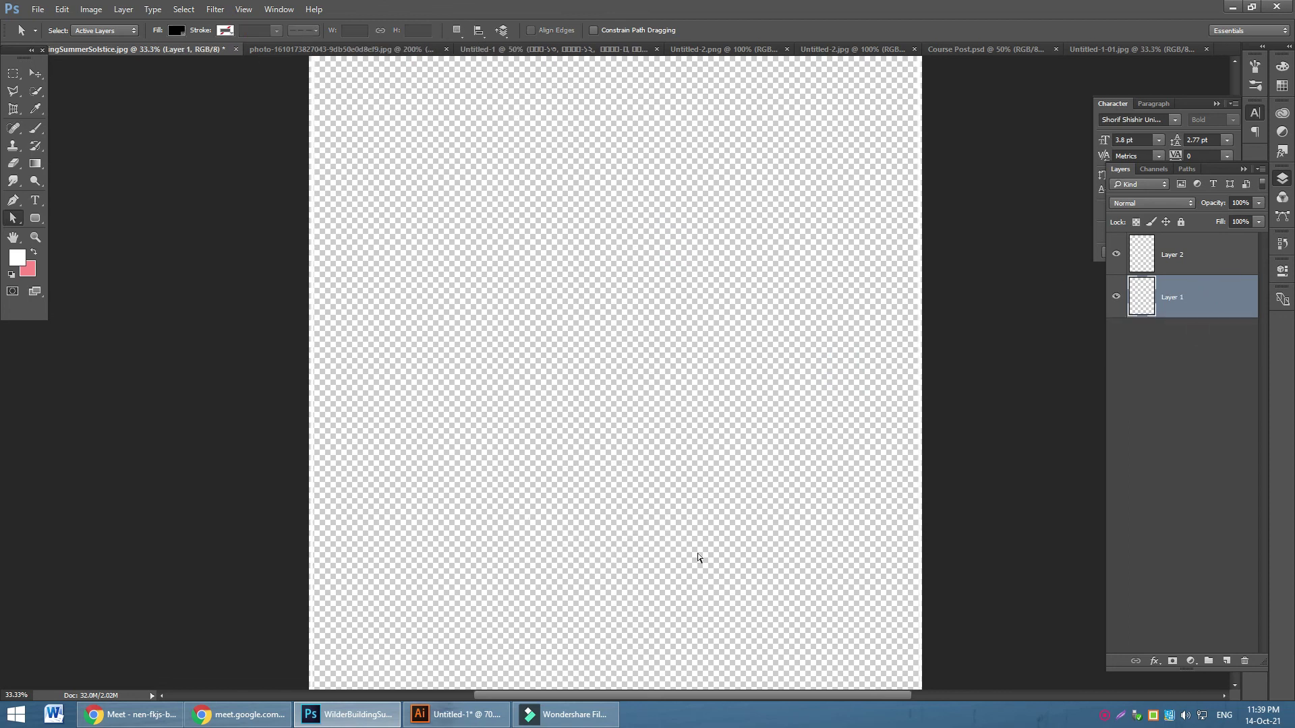
# In Illustrator, draw a tall black rectangle and fully round its corners
pyautogui.click(456, 714)
pyautogui.click(15, 137)
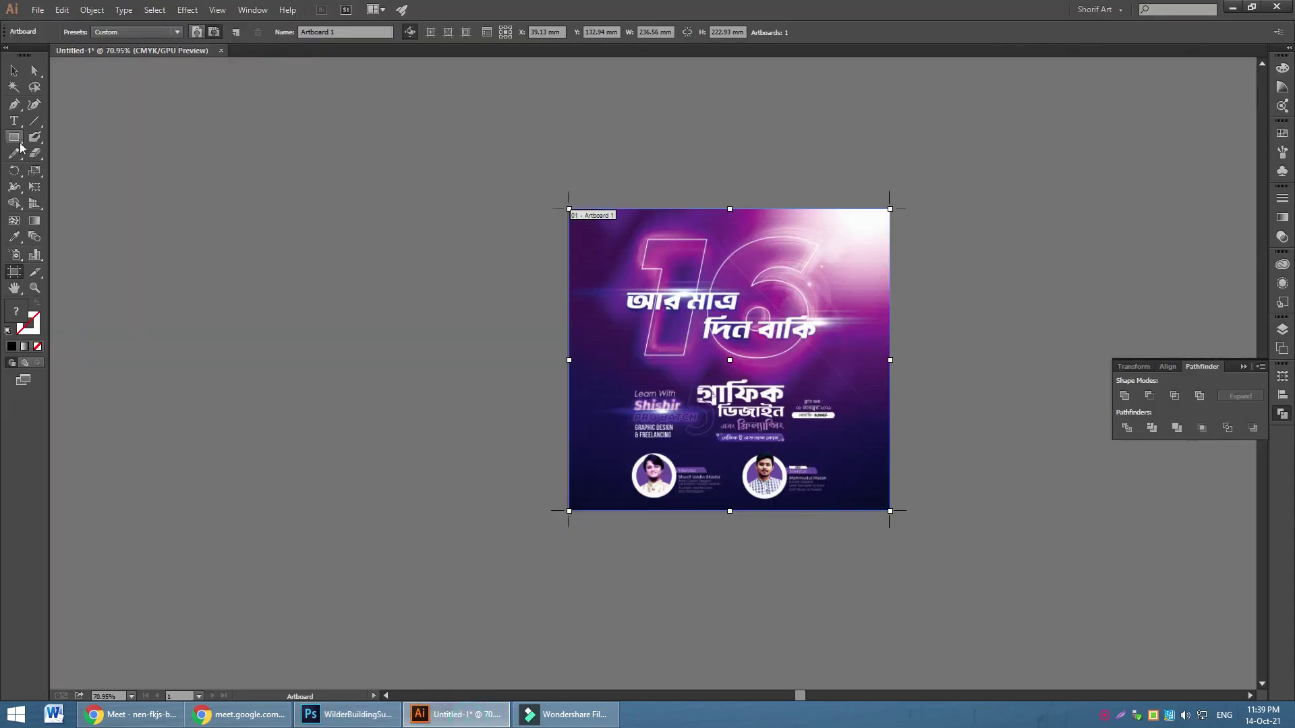
pyautogui.moveTo(240, 108); pyautogui.dragTo(437, 626)
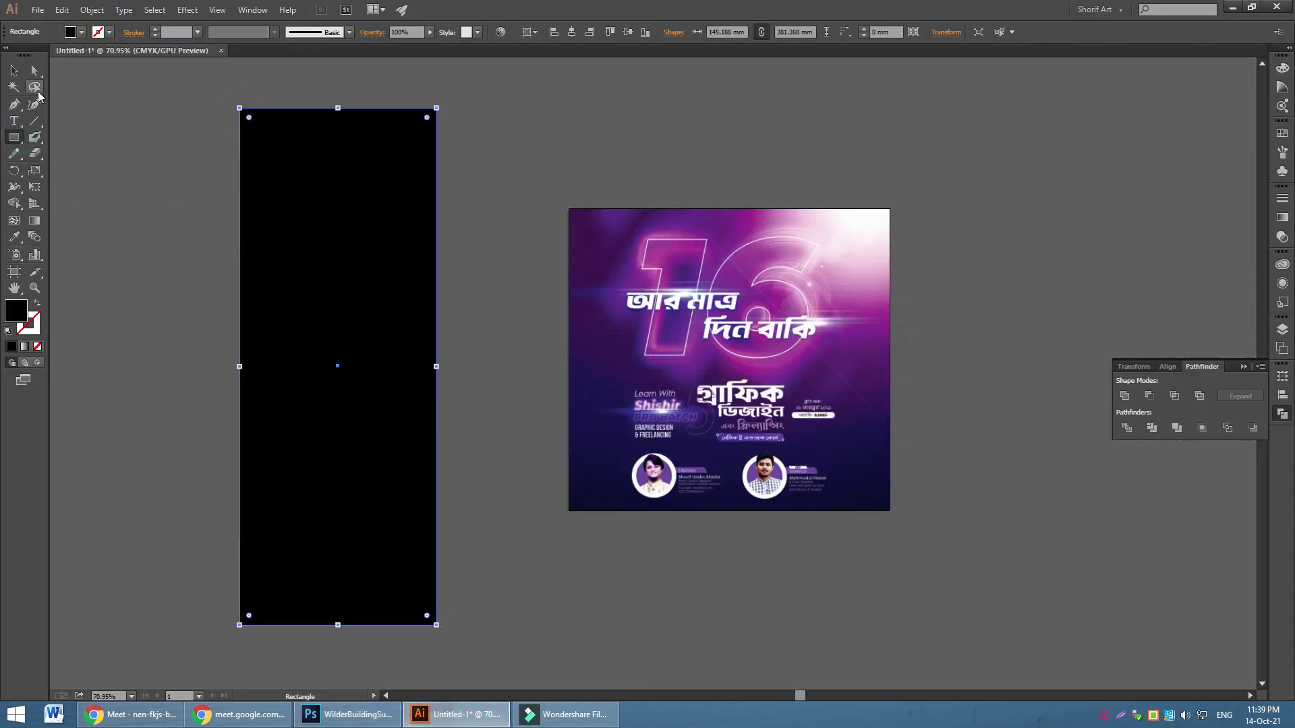
pyautogui.moveTo(426, 120); pyautogui.dragTo(405, 145)
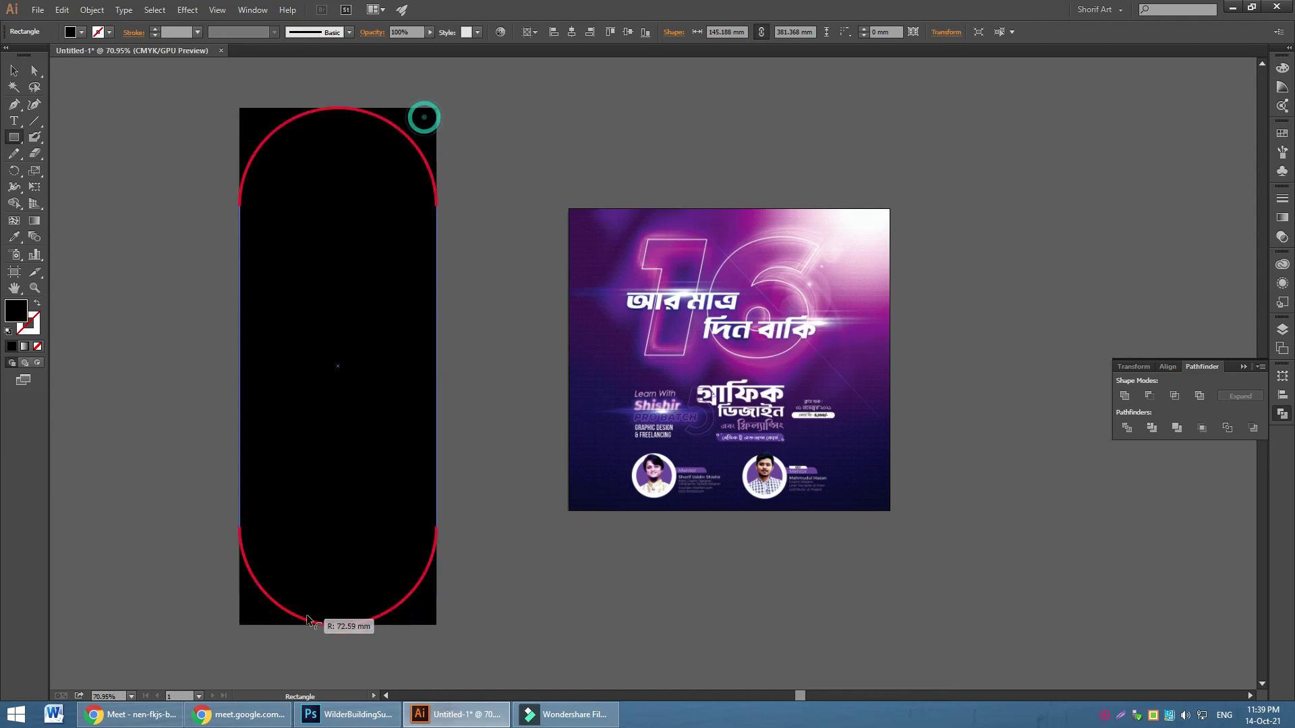
pyautogui.click(14, 70)
pyautogui.click(432, 138)
pyautogui.click(404, 339)
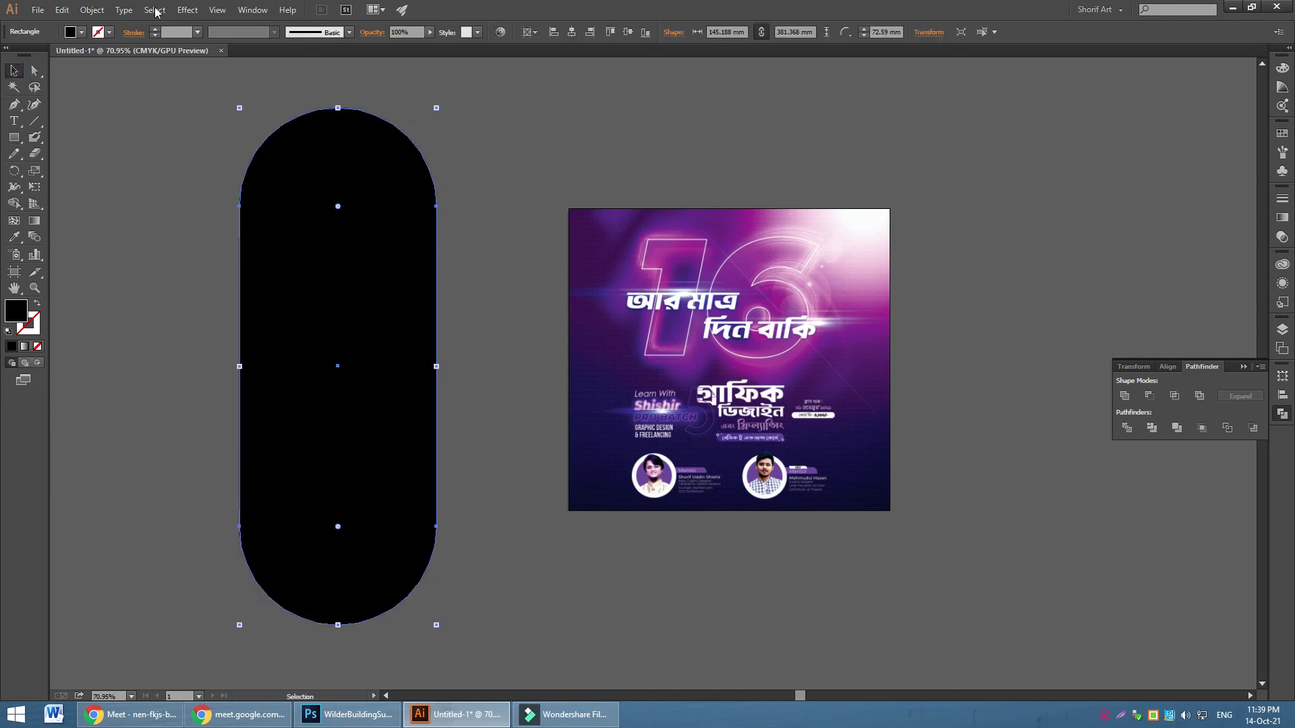
# Offset the path by -42 mm and subtract the inner copy with Minus Front
pyautogui.click(92, 10)
pyautogui.moveTo(194, 288)
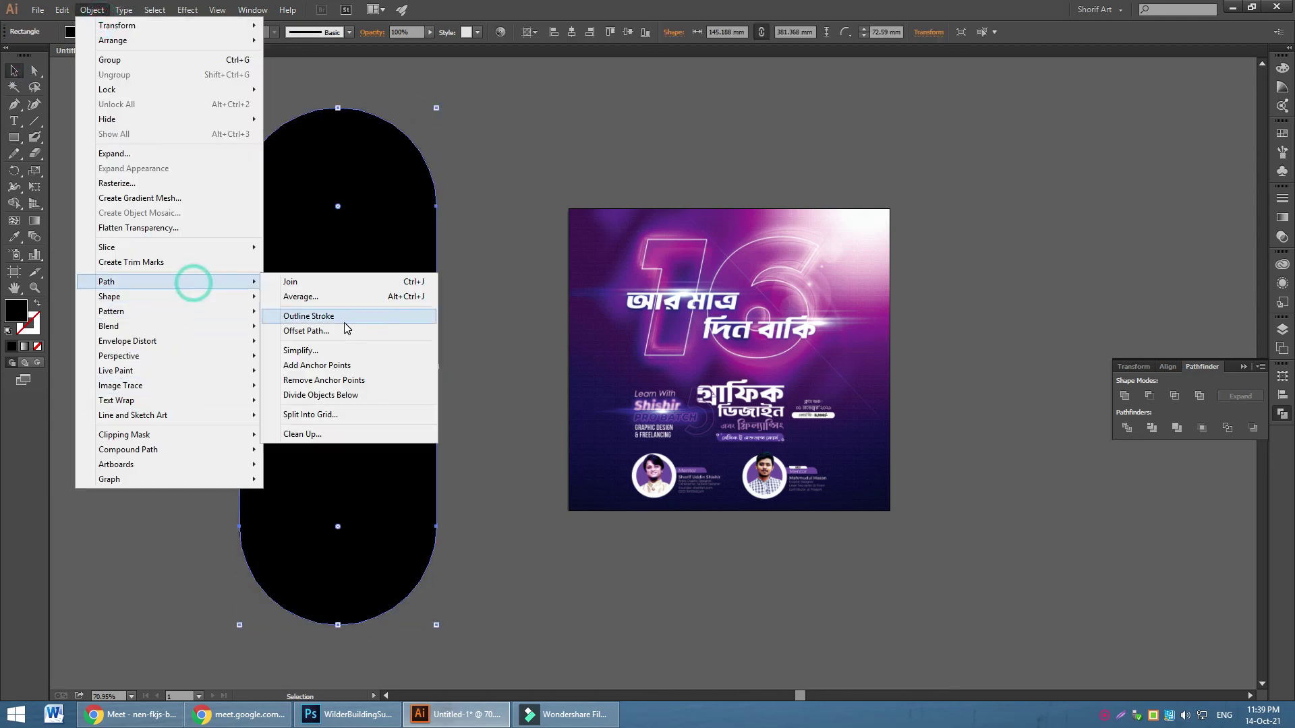
pyautogui.click(333, 331)
pyautogui.click(561, 391)
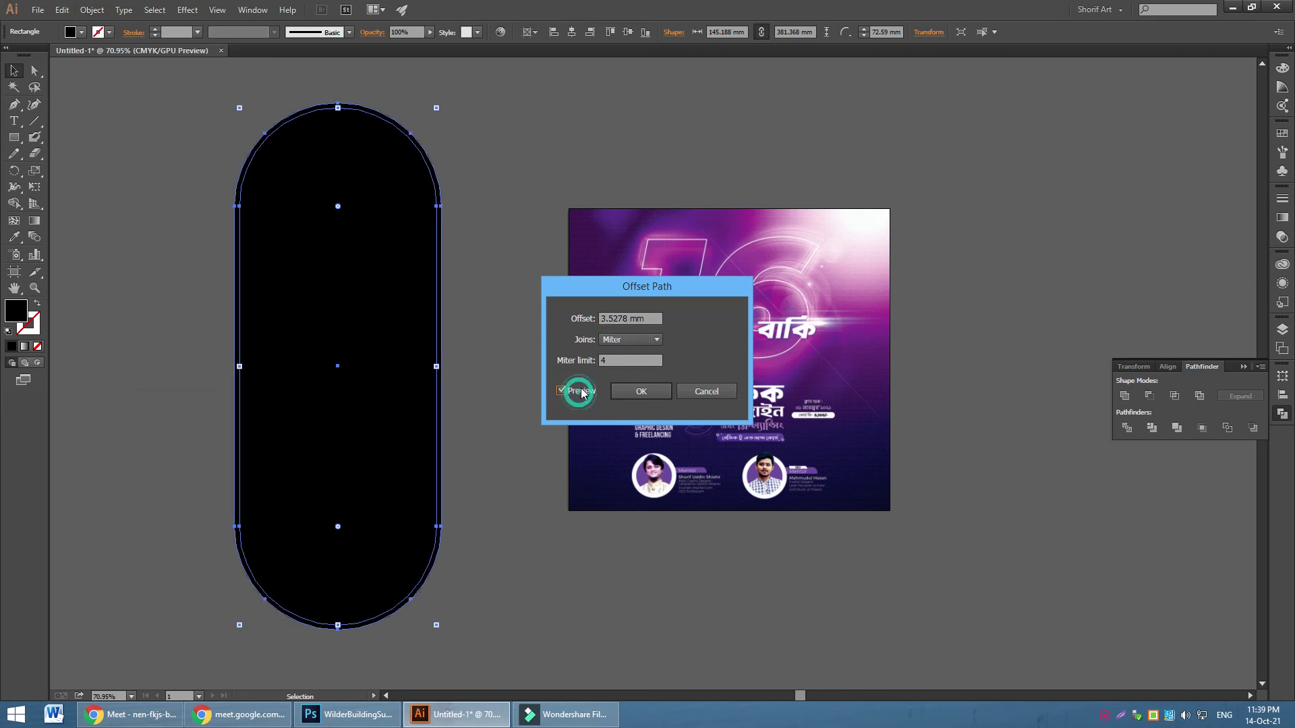
pyautogui.write('3')
pyautogui.press('Down')
pyautogui.press('Down')
pyautogui.press('Down')
pyautogui.press('Down')
pyautogui.press('Down')
pyautogui.press('Down')
pyautogui.press('Down')
pyautogui.press('Down')
pyautogui.press('Down')
pyautogui.press('Down')
pyautogui.press('Down')
pyautogui.press('Down')
pyautogui.press('Down')
pyautogui.press('Down')
pyautogui.press('Down')
pyautogui.press('Down')
pyautogui.press('Down')
pyautogui.press('Down')
pyautogui.press('Down')
pyautogui.press('Down')
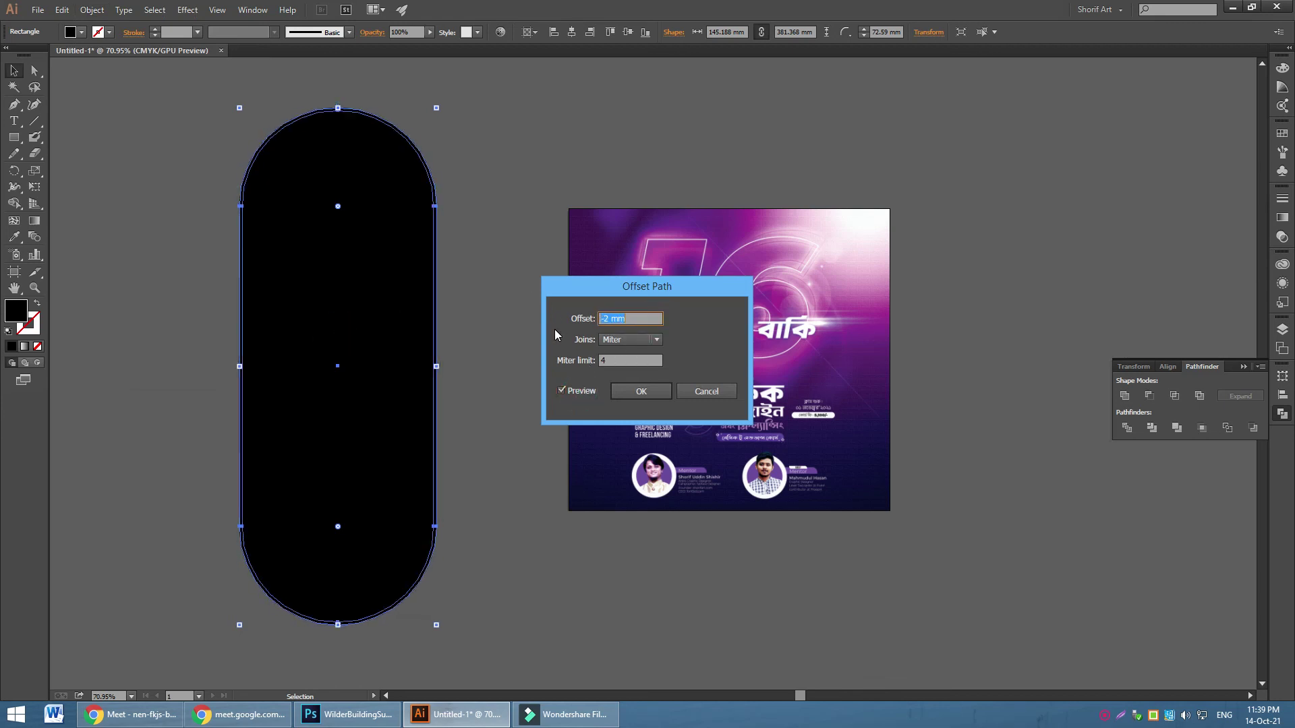
pyautogui.click(633, 391)
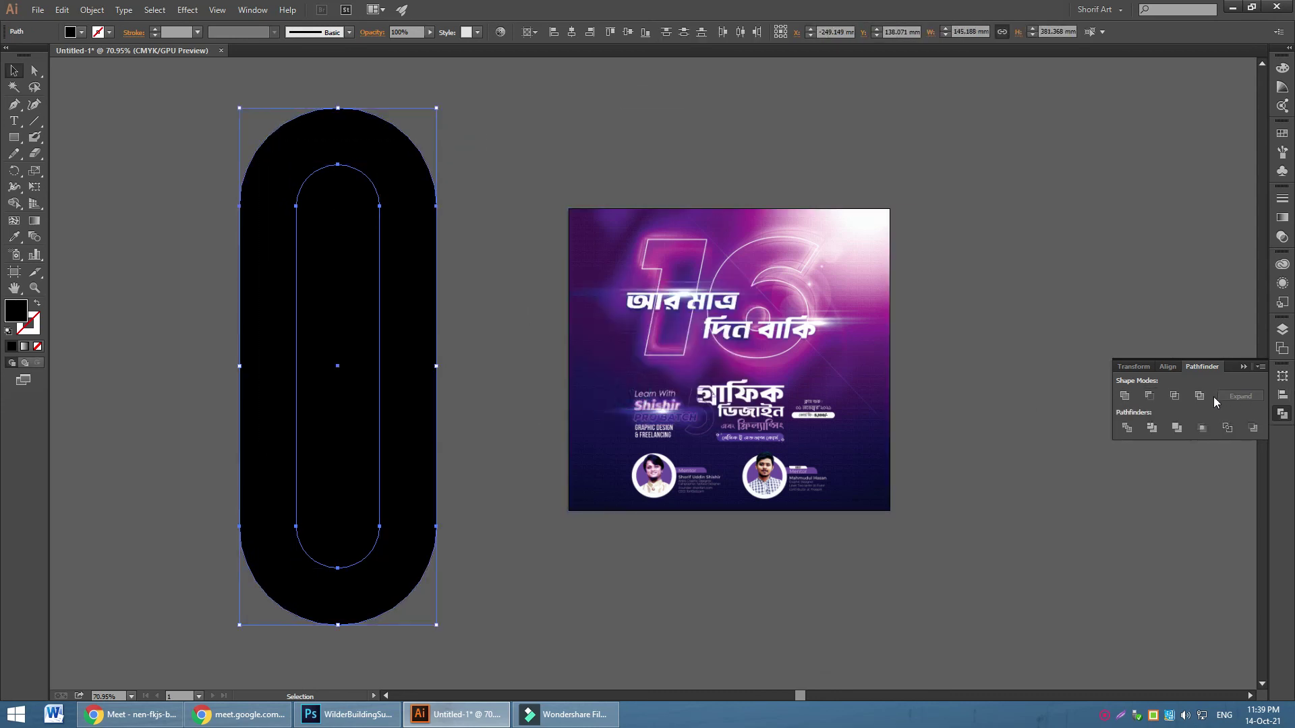
pyautogui.click(1148, 396)
# Erase the hollow pill in half, cut the lower U half, and paste it into Photoshop
pyautogui.click(35, 153)
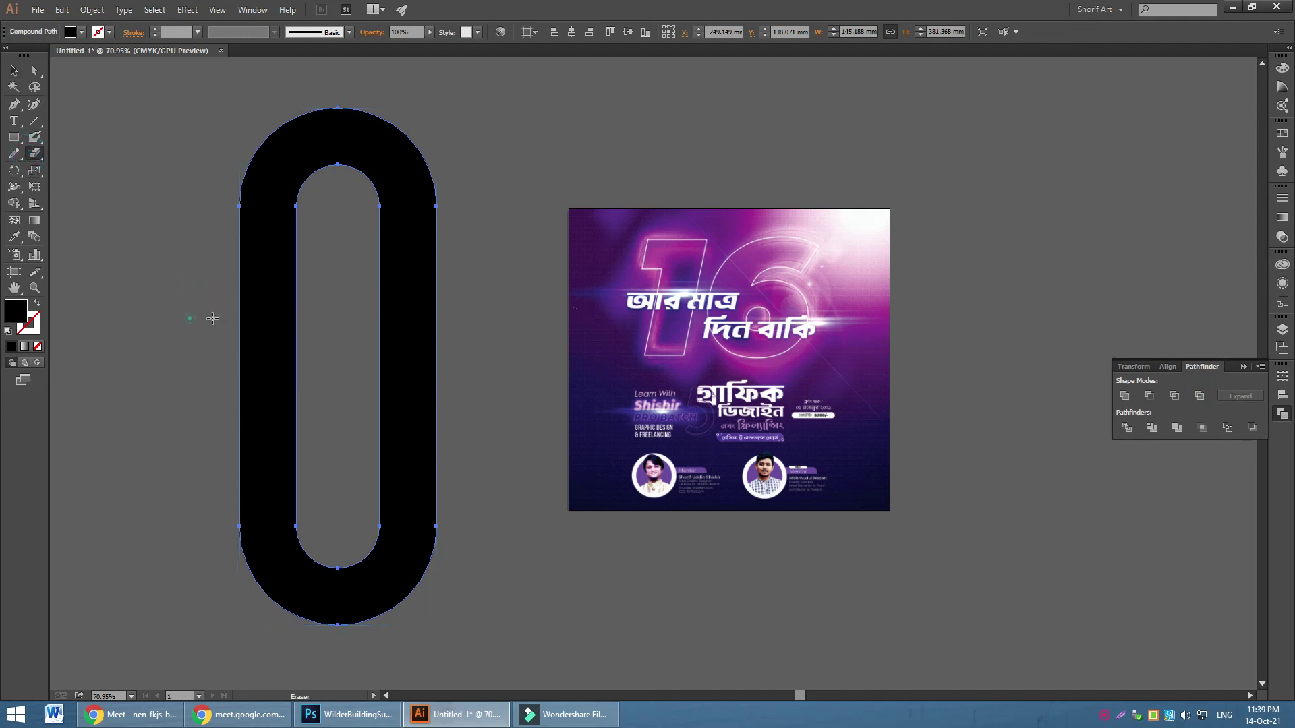
pyautogui.moveTo(188, 317); pyautogui.dragTo(543, 318)
pyautogui.click(12, 70)
pyautogui.click(87, 102)
pyautogui.moveTo(248, 410); pyautogui.dragTo(1039, 231)
pyautogui.press('Delete')
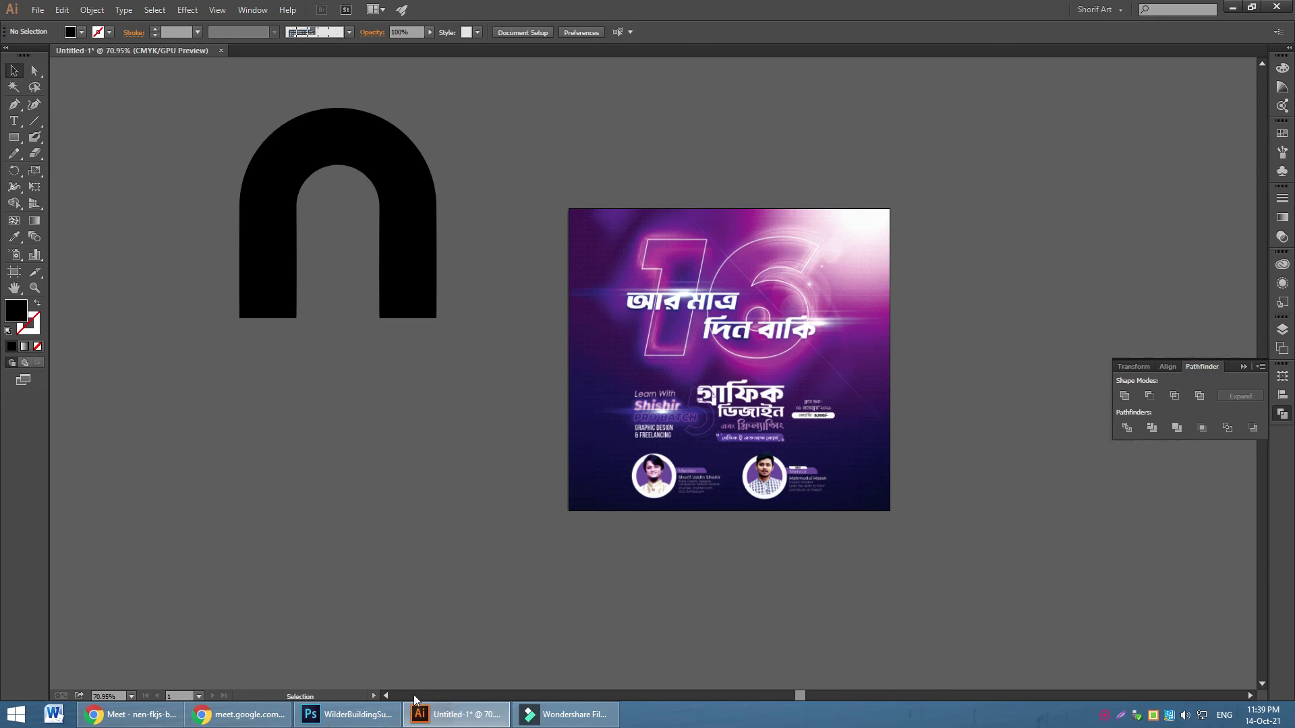
pyautogui.click(347, 715)
pyautogui.hotkey('ctrl', 'v')
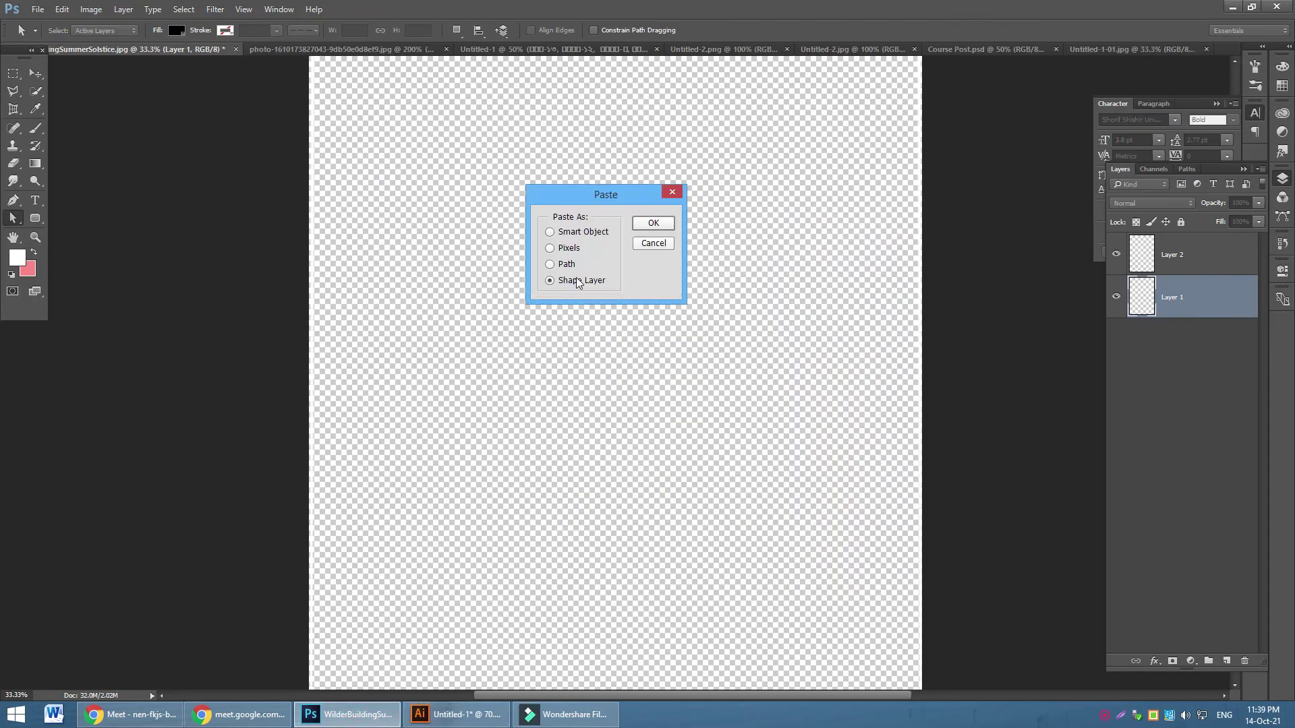
# Paste the U as a Shape Layer and enlarge it with Free Transform
pyautogui.click(667, 221)
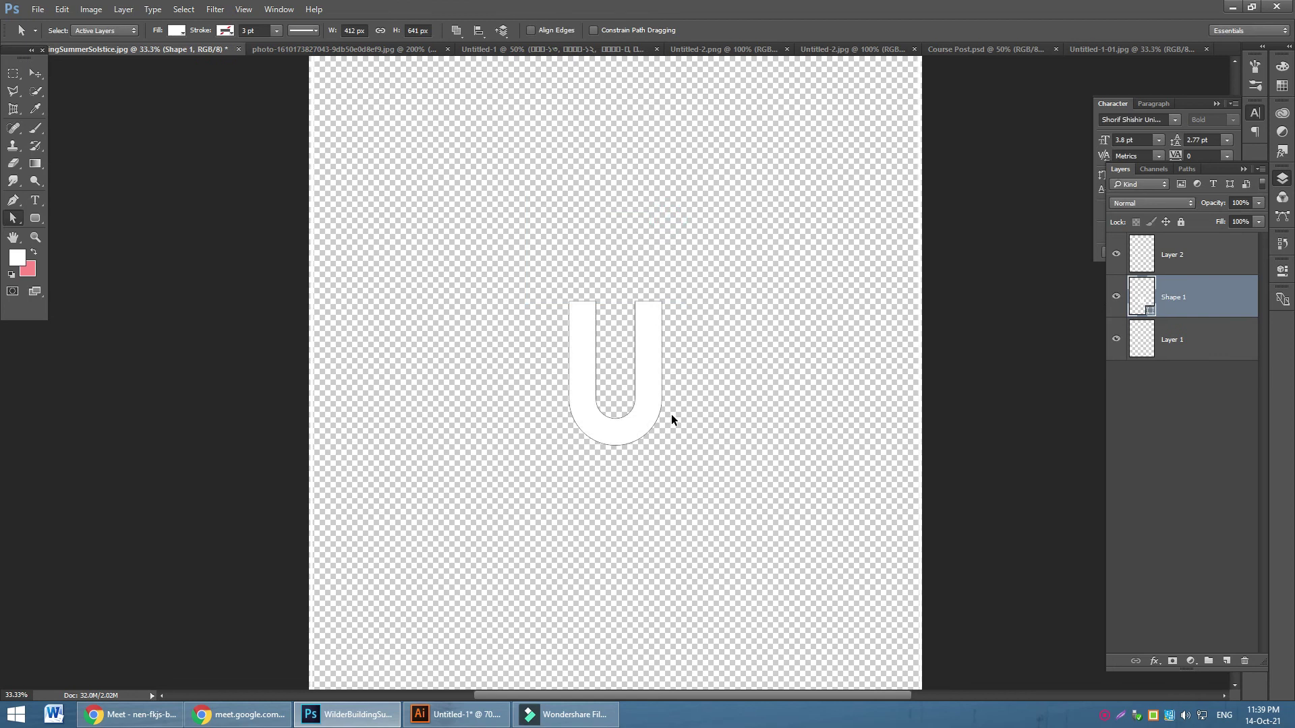
pyautogui.hotkey('ctrl', 't')
pyautogui.moveTo(662, 446); pyautogui.dragTo(811, 585)
pyautogui.moveTo(698, 371); pyautogui.dragTo(685, 362)
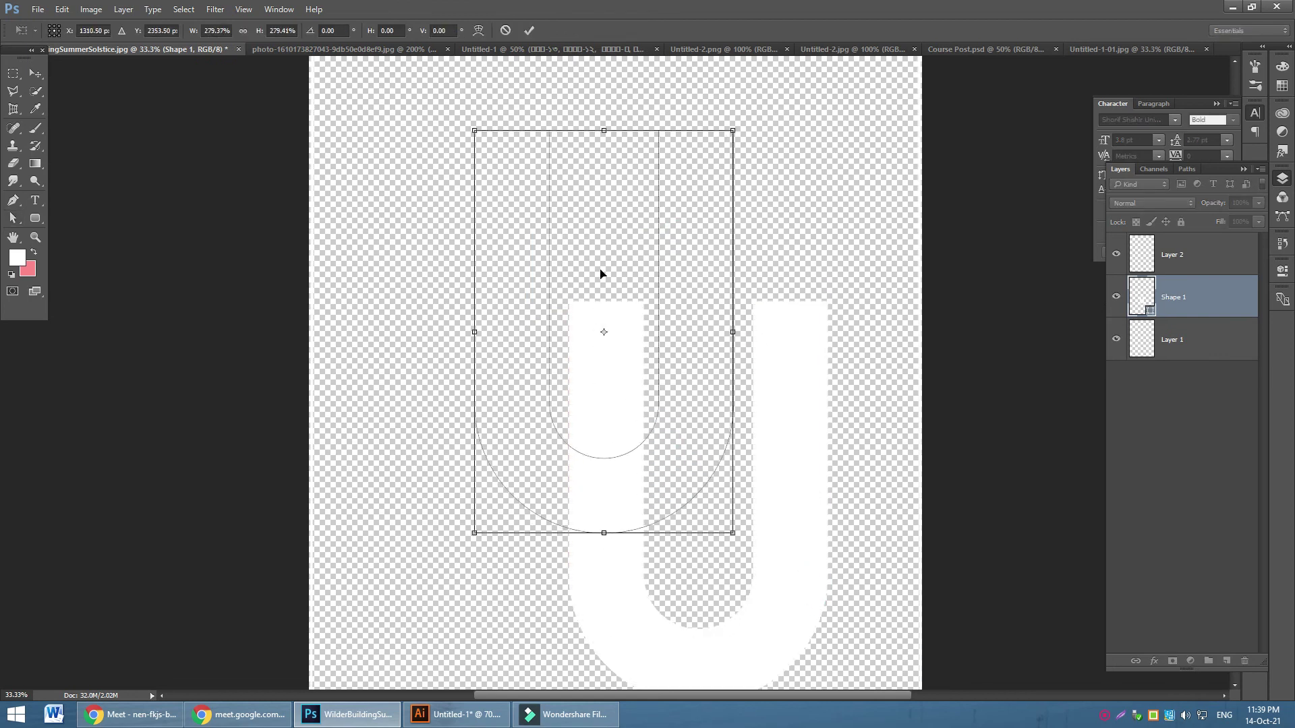
pyautogui.click(36, 73)
pyautogui.click(589, 276)
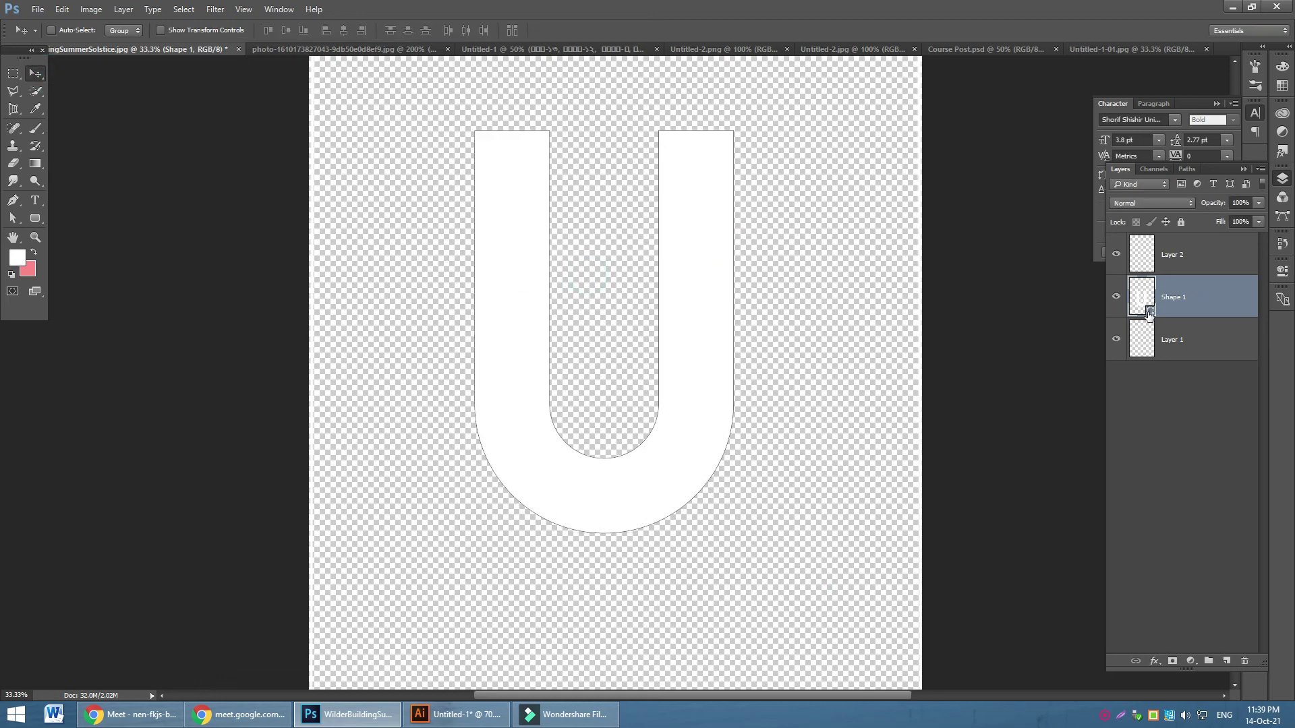
# Change the U's fill colour to dark maroon #36001c
pyautogui.doubleClick(1150, 311)
pyautogui.click(324, 252)
pyautogui.click(376, 165)
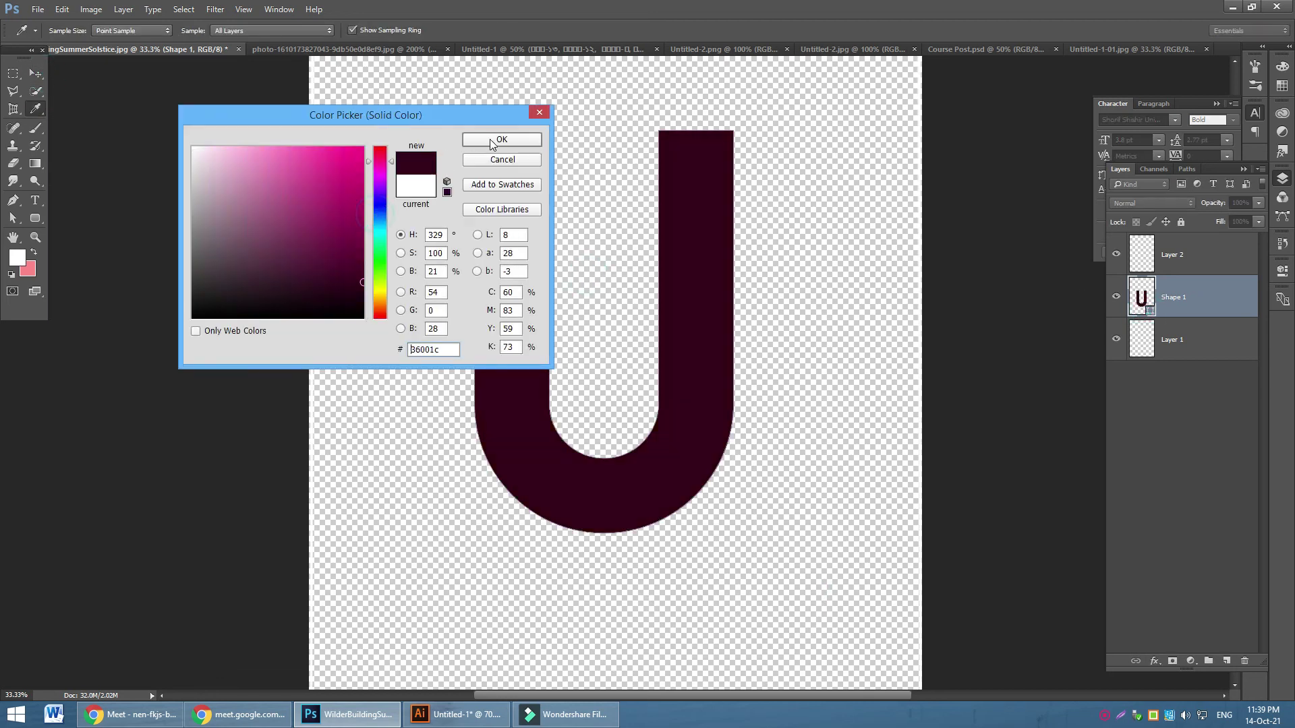
pyautogui.click(490, 138)
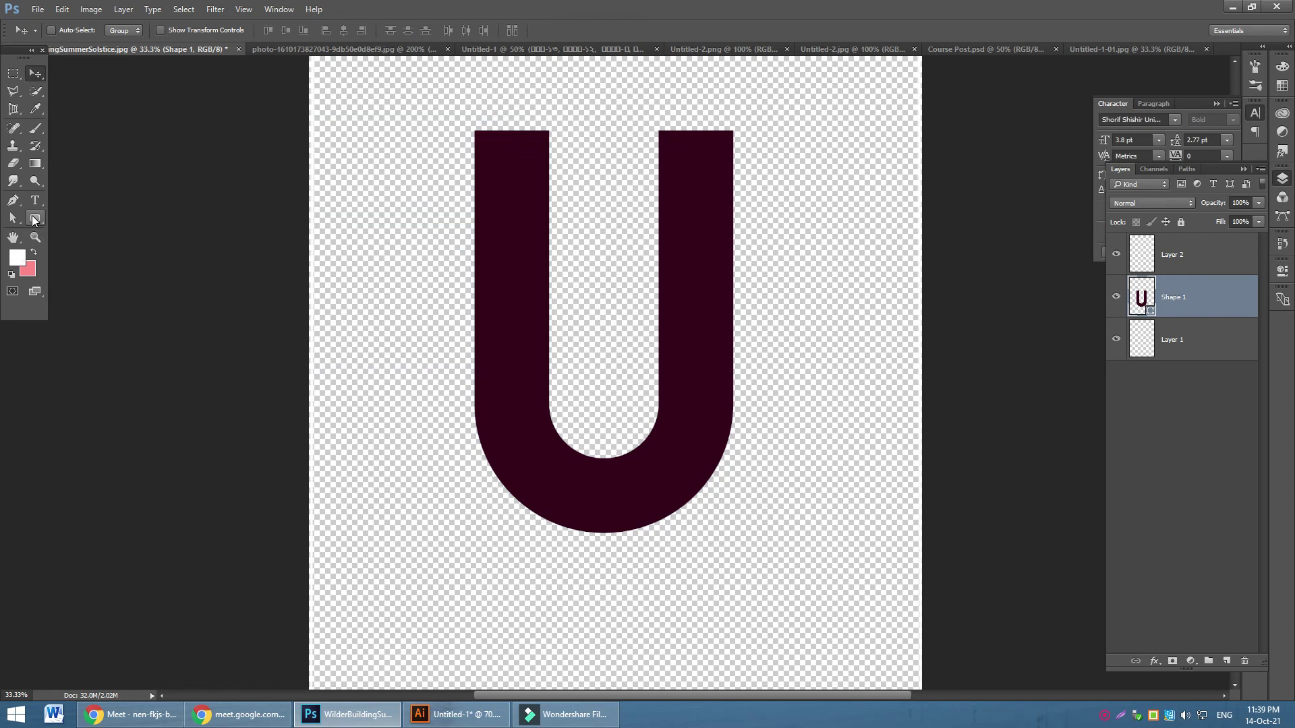
pyautogui.click(35, 218)
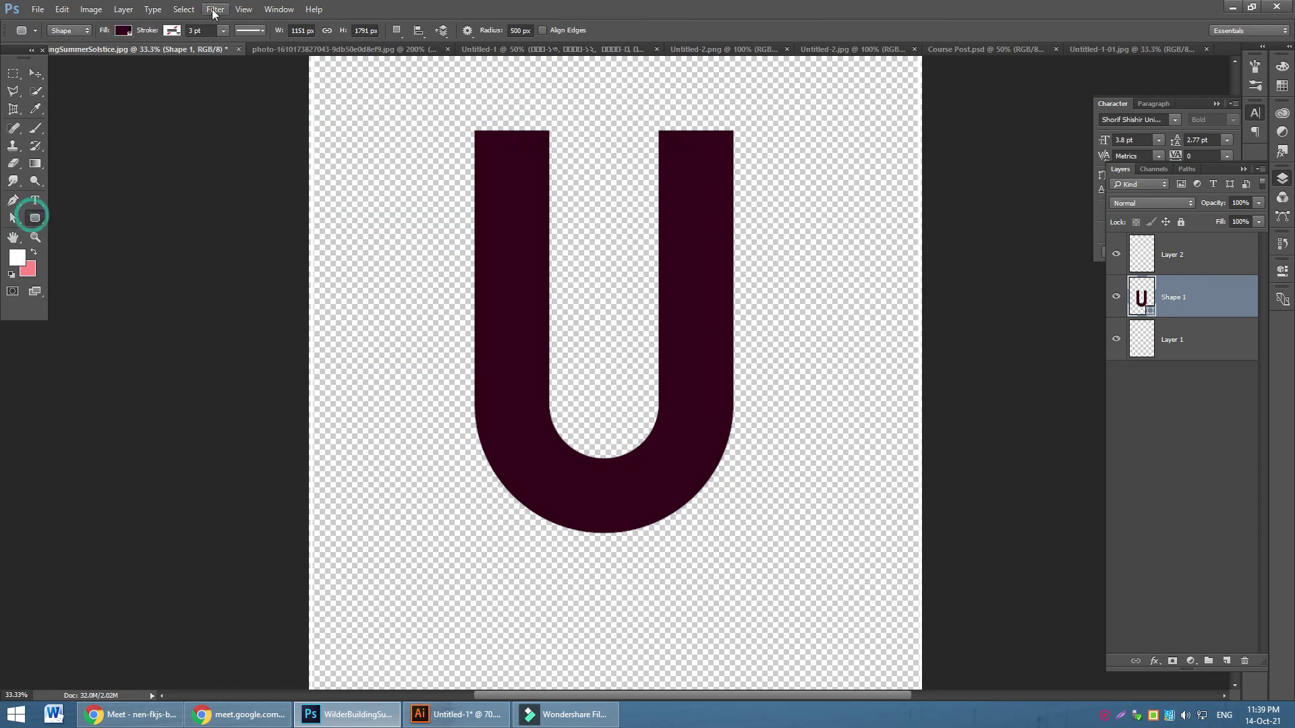
# Reposition the U on the canvas, then close the document without saving
pyautogui.click(35, 73)
pyautogui.moveTo(690, 232); pyautogui.dragTo(734, 288)
pyautogui.hotkey('ctrl', '-')
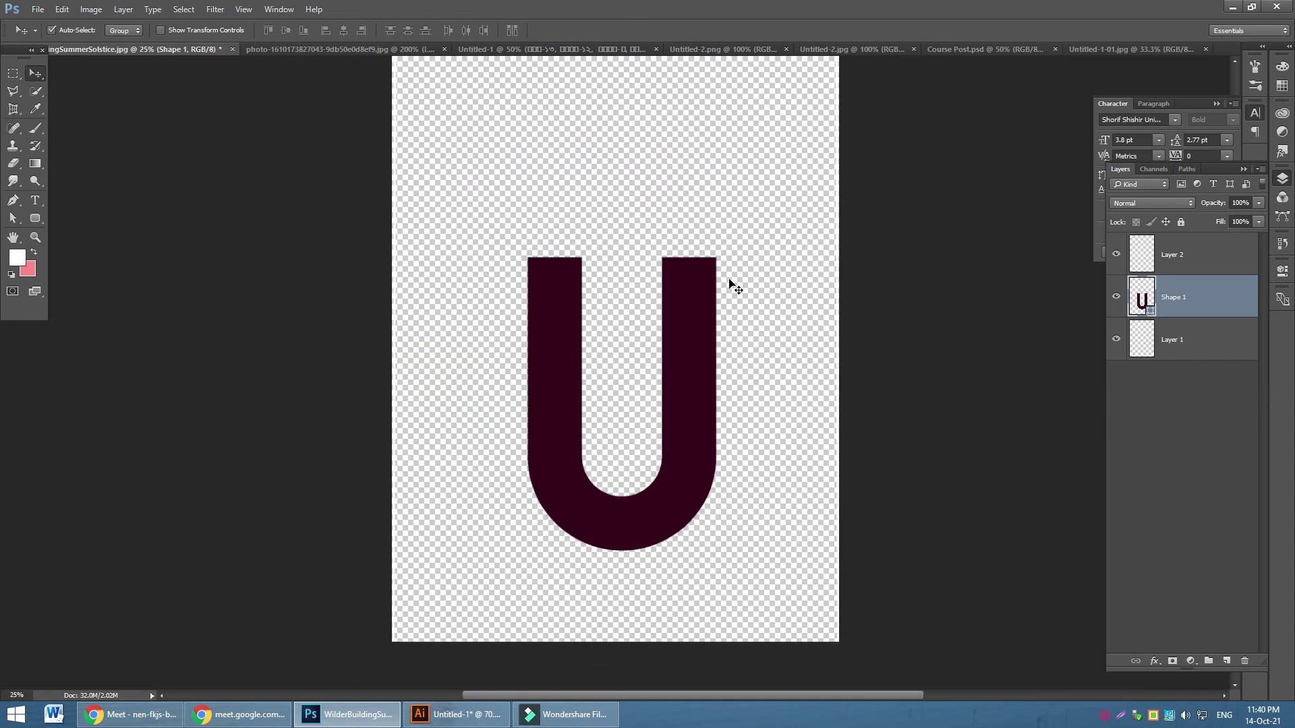
pyautogui.hotkey('ctrl', '-')
pyautogui.moveTo(666, 389); pyautogui.dragTo(661, 370)
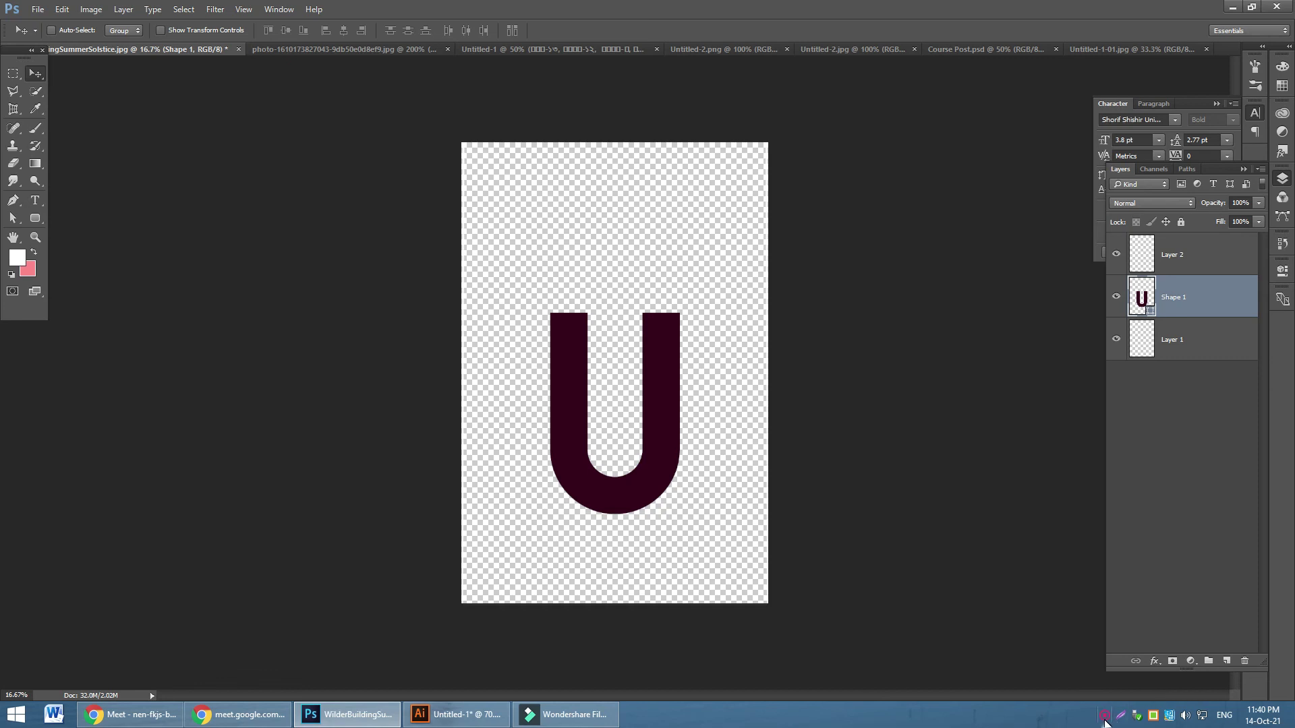
pyautogui.hotkey('ctrl', 'w')
pyautogui.click(638, 271)
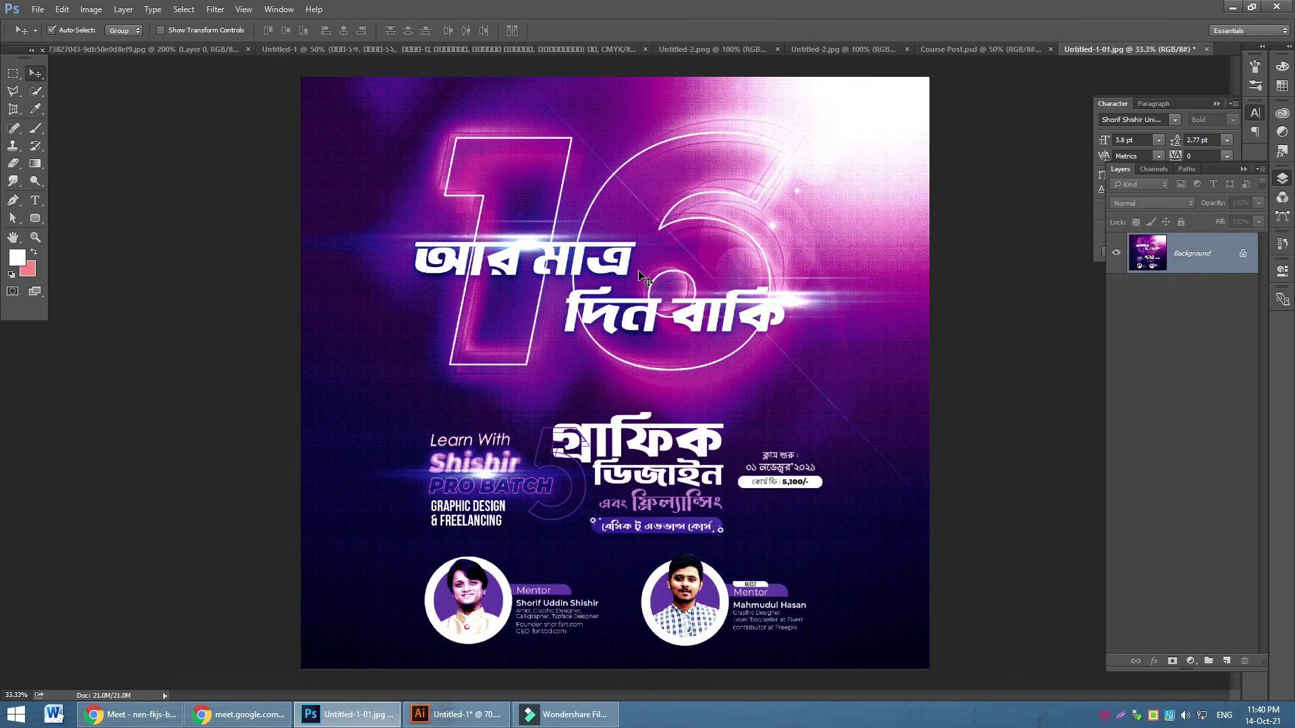
# Close the poster and Course Post.psd documents without saving
pyautogui.hotkey('ctrl', 'w')
pyautogui.click(640, 274)
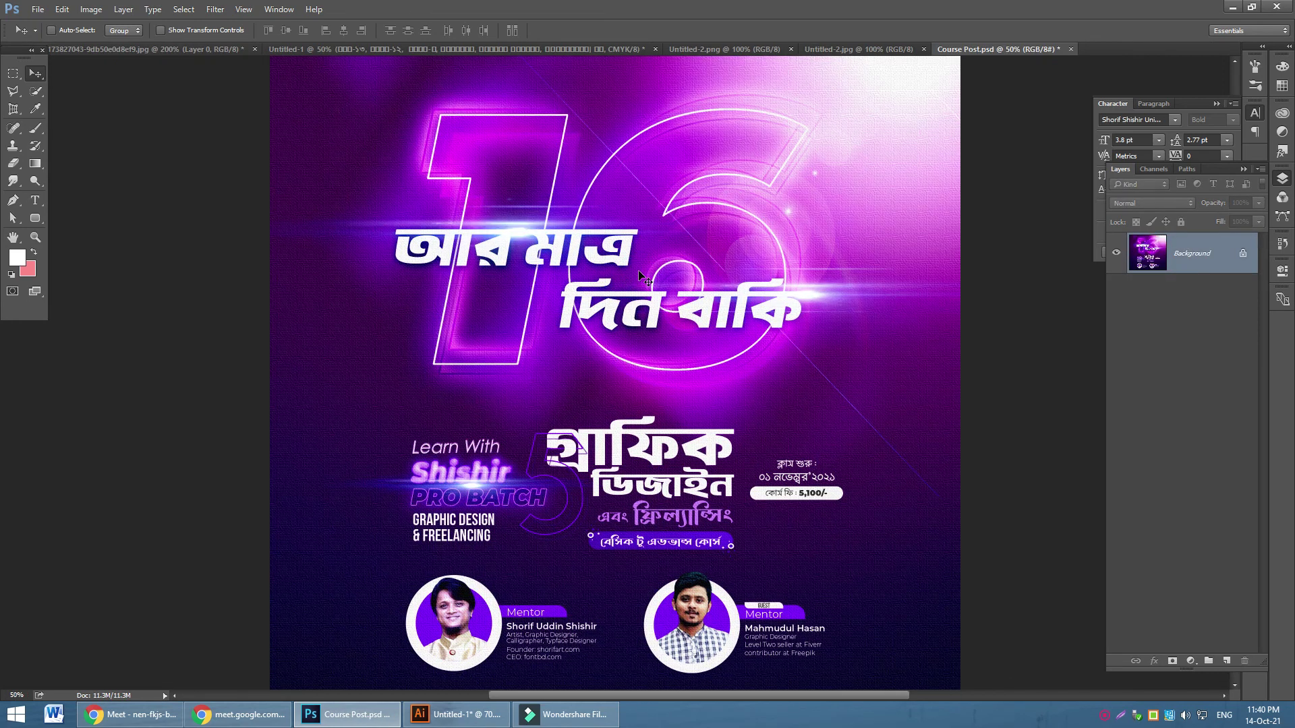
pyautogui.hotkey('ctrl', 'w')
pyautogui.click(638, 272)
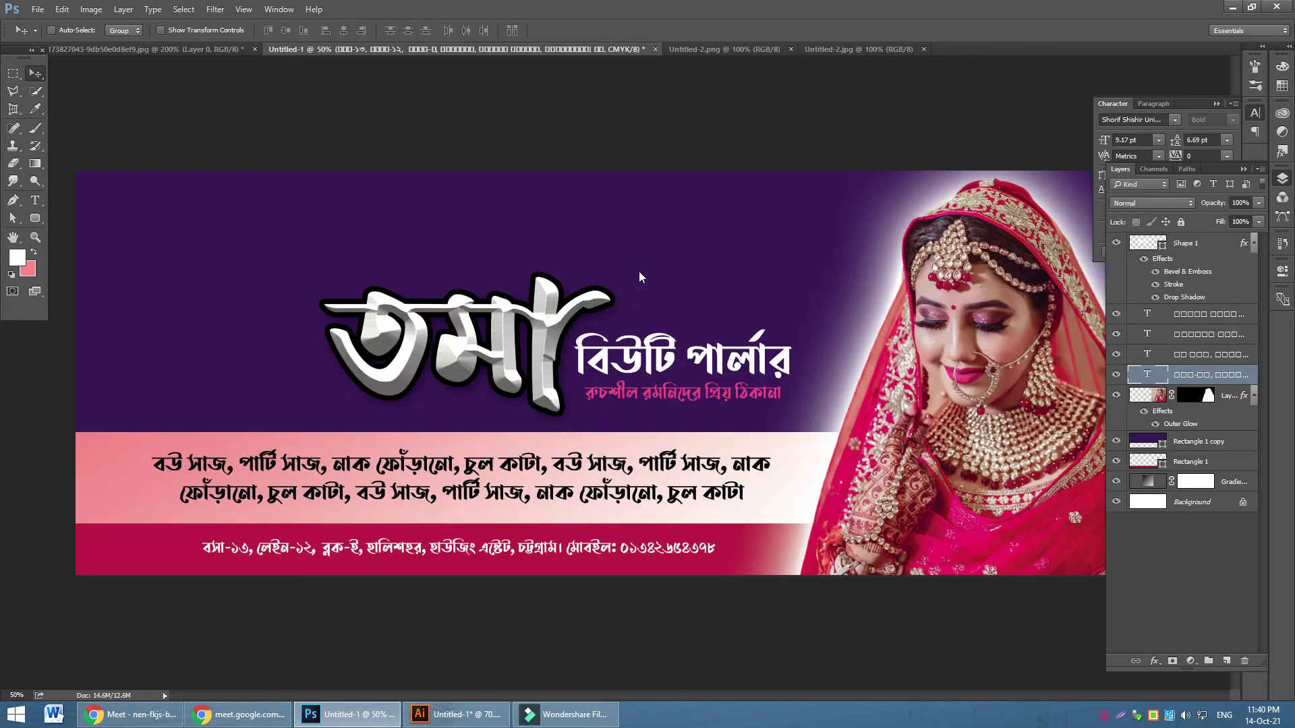
# Save the banner as a new Photoshop PSD file with Maximize Compatibility
pyautogui.press('ctrl')
pyautogui.hotkey('ctrl', 'shift', 's')
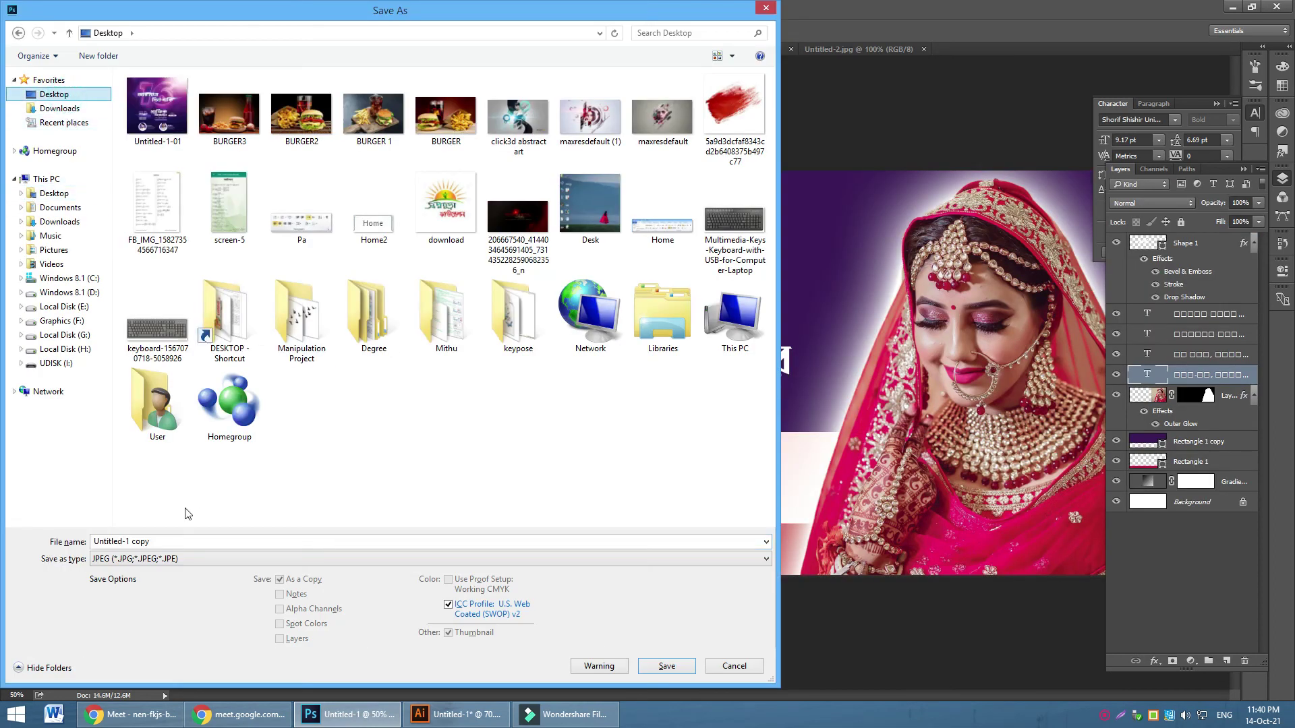
pyautogui.click(223, 560)
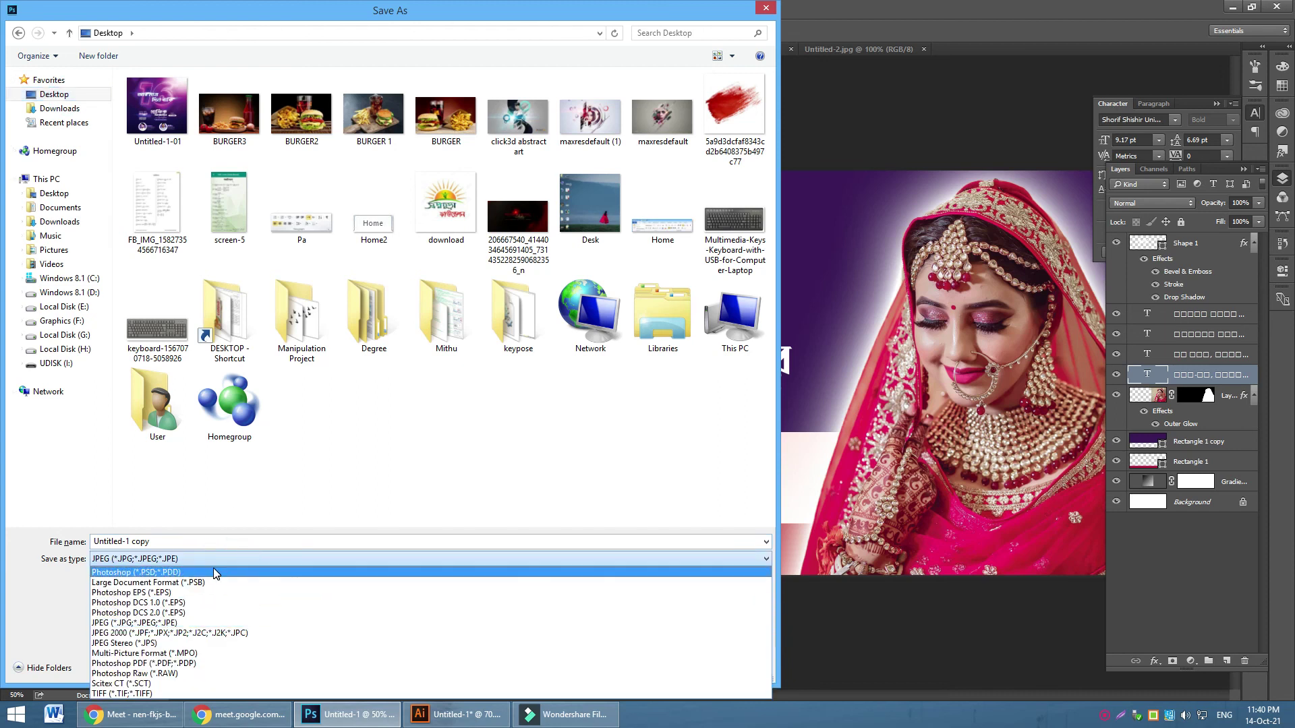
pyautogui.click(213, 568)
pyautogui.click(681, 668)
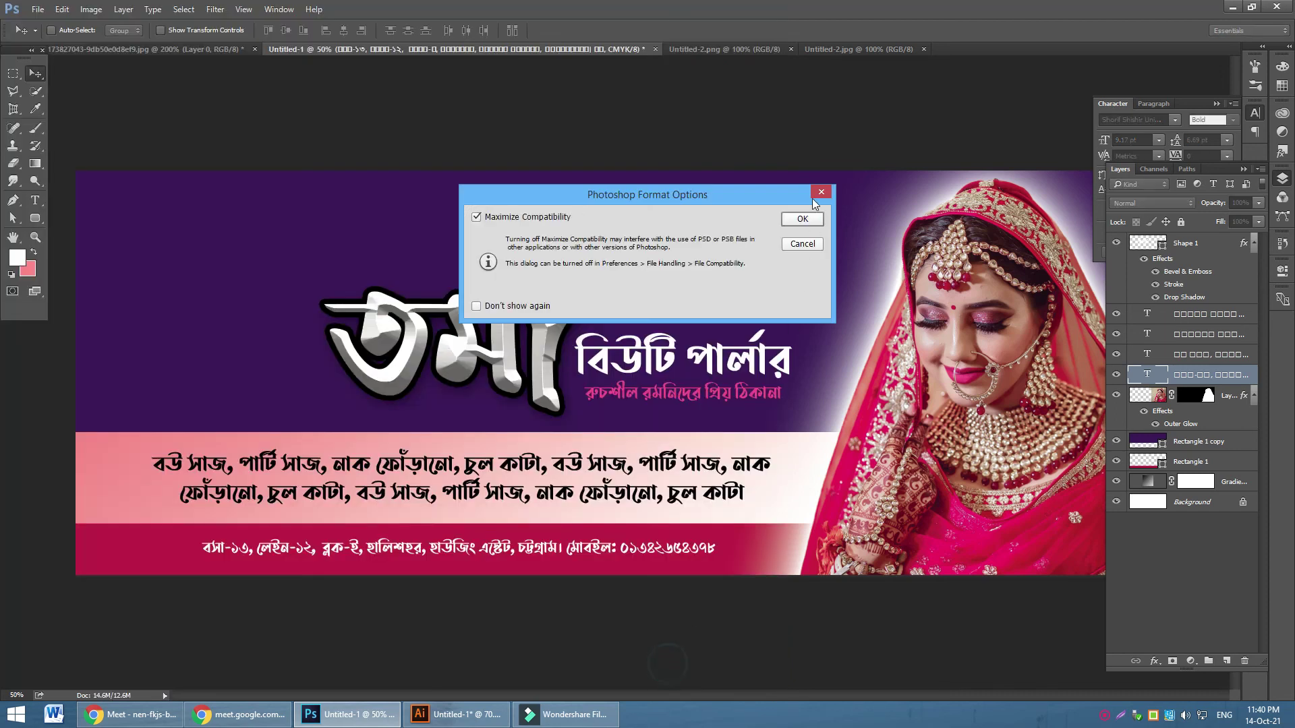
pyautogui.click(803, 219)
# In Illustrator, select and delete the arch and poster artwork
pyautogui.click(458, 715)
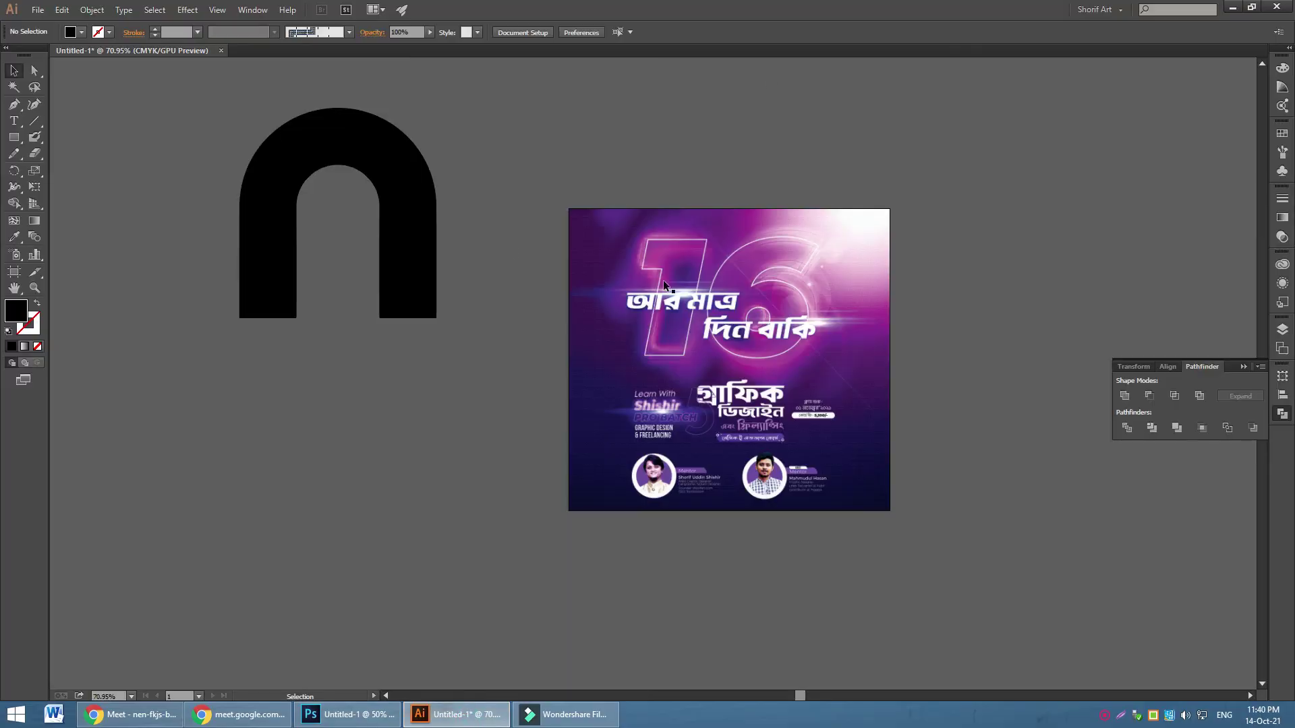
pyautogui.hotkey('ctrl', 'a')
pyautogui.press('Delete')
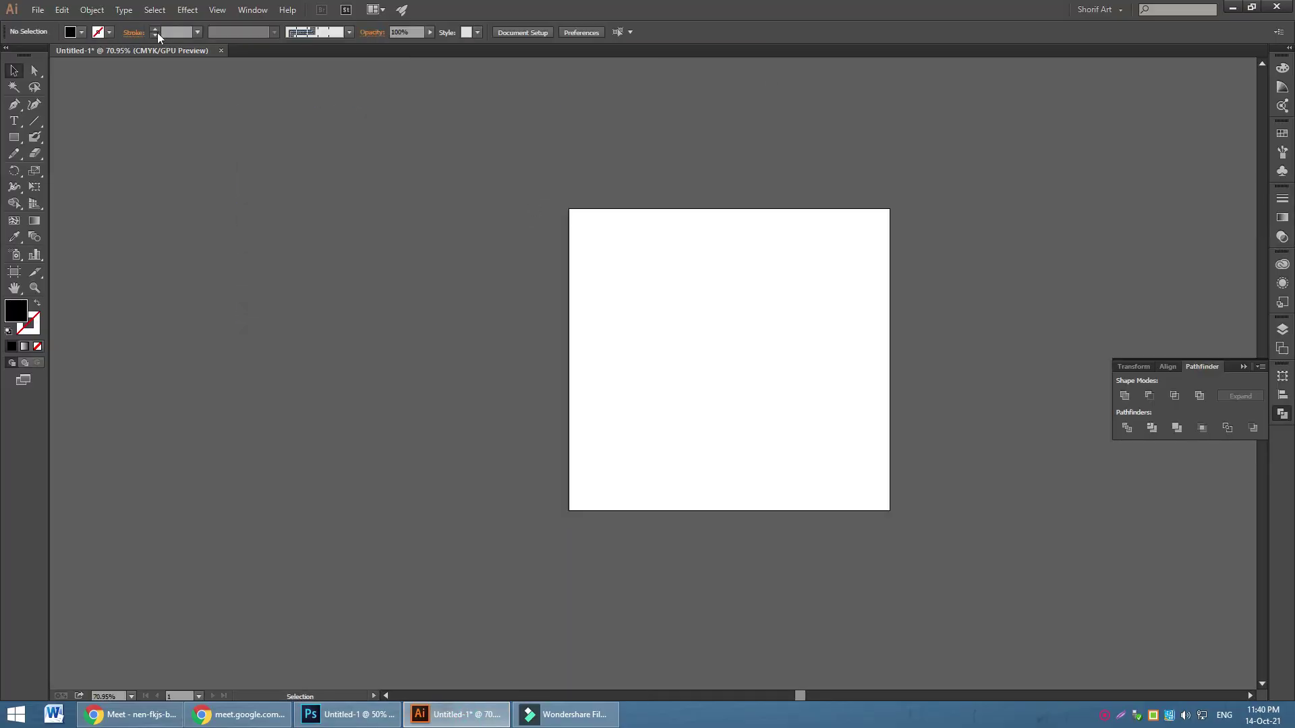
# Place the Untitled-1 copy banner file embedded, with Link turned off
pyautogui.click(42, 10)
pyautogui.click(91, 244)
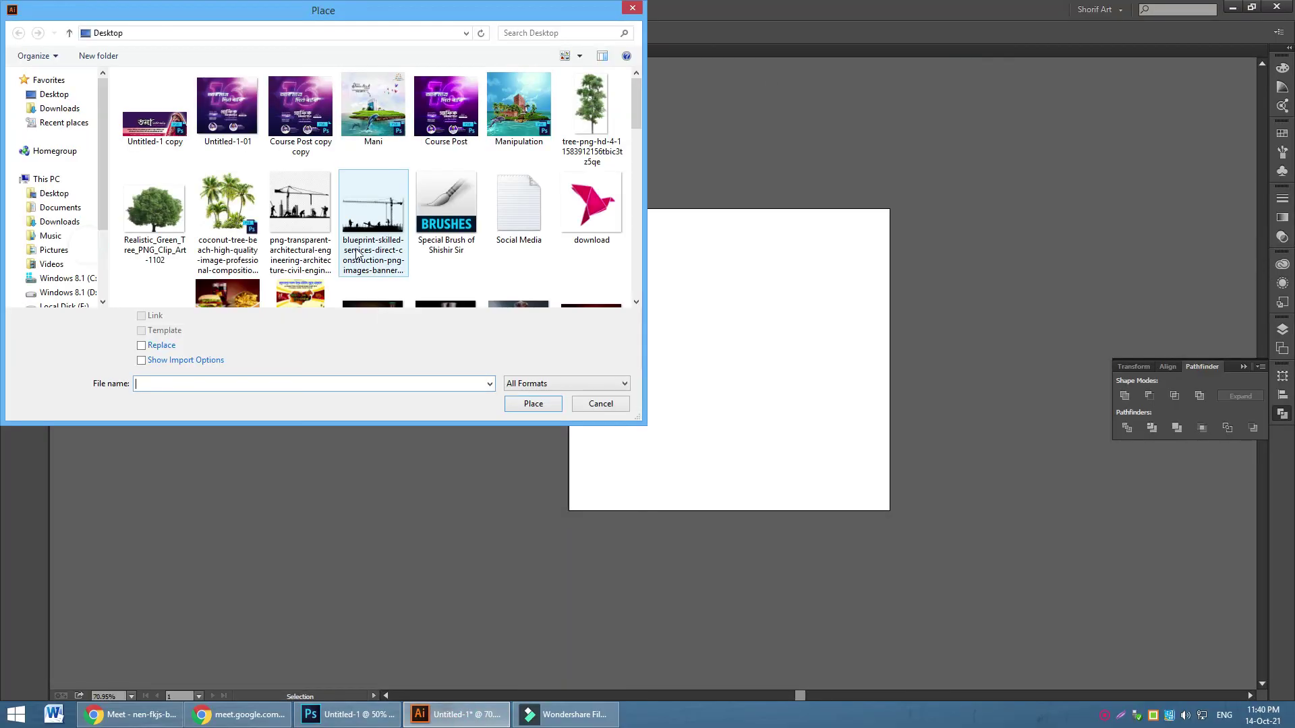
pyautogui.click(141, 134)
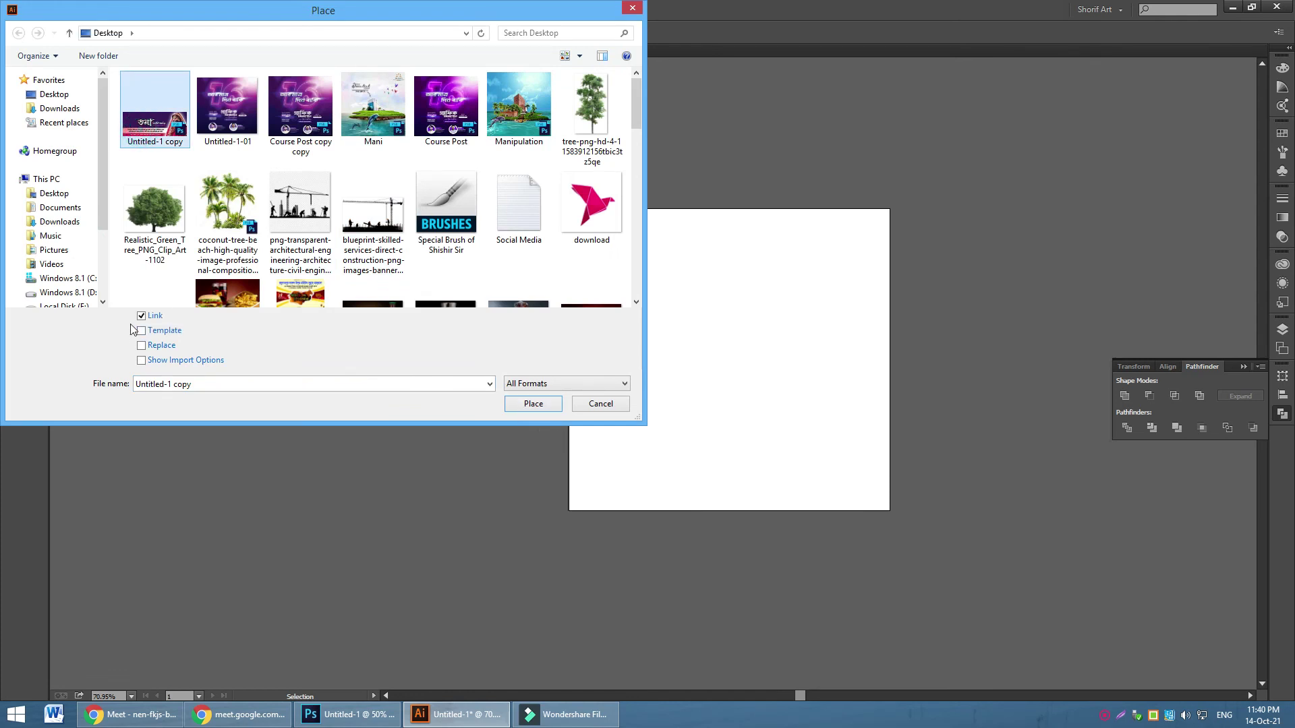
pyautogui.click(154, 317)
pyautogui.click(154, 317)
pyautogui.click(536, 402)
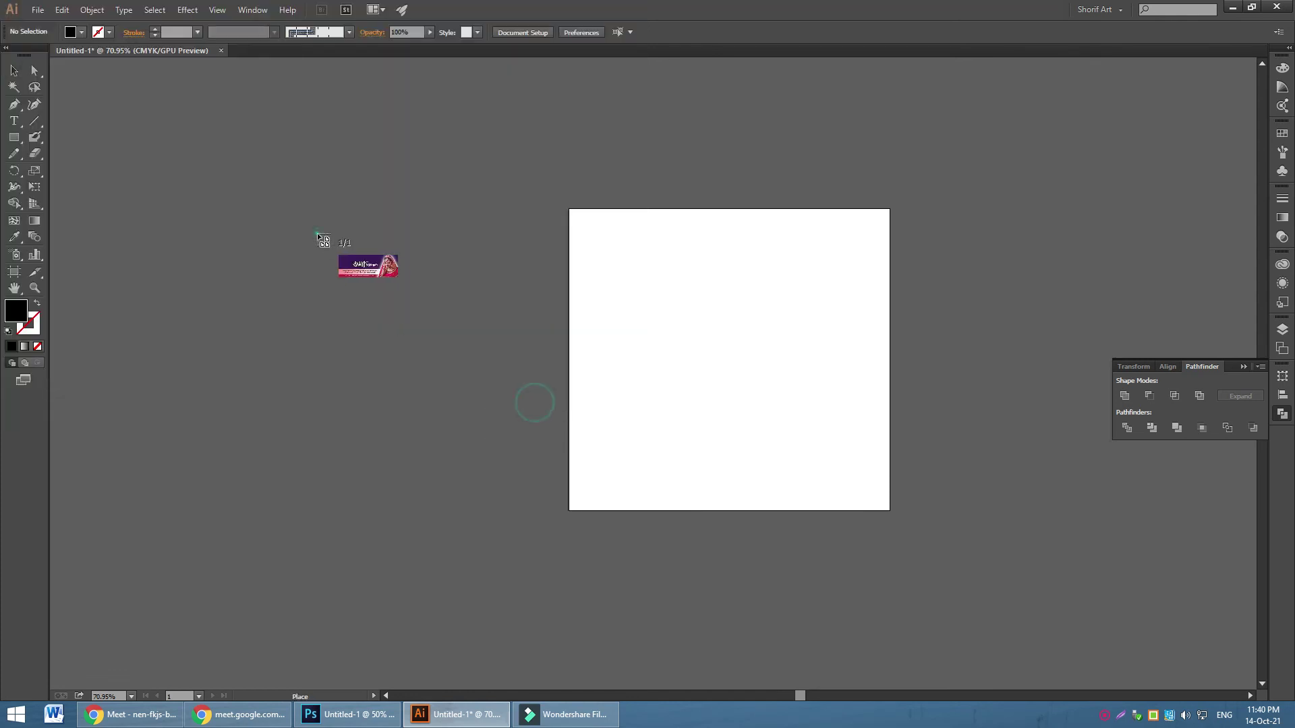
pyautogui.click(317, 233)
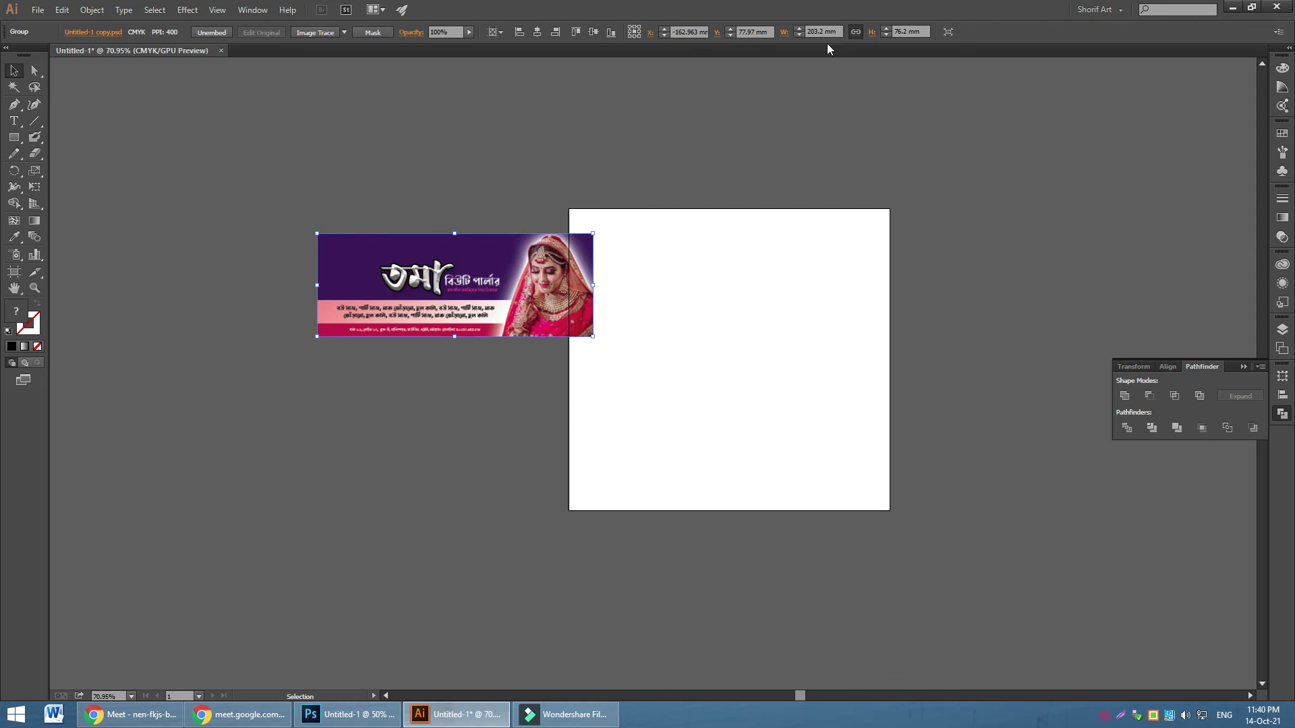
# Switch the rulers to inches and move the banner onto the artboard
pyautogui.hotkey('ctrl', 'r')
pyautogui.rightClick(817, 62)
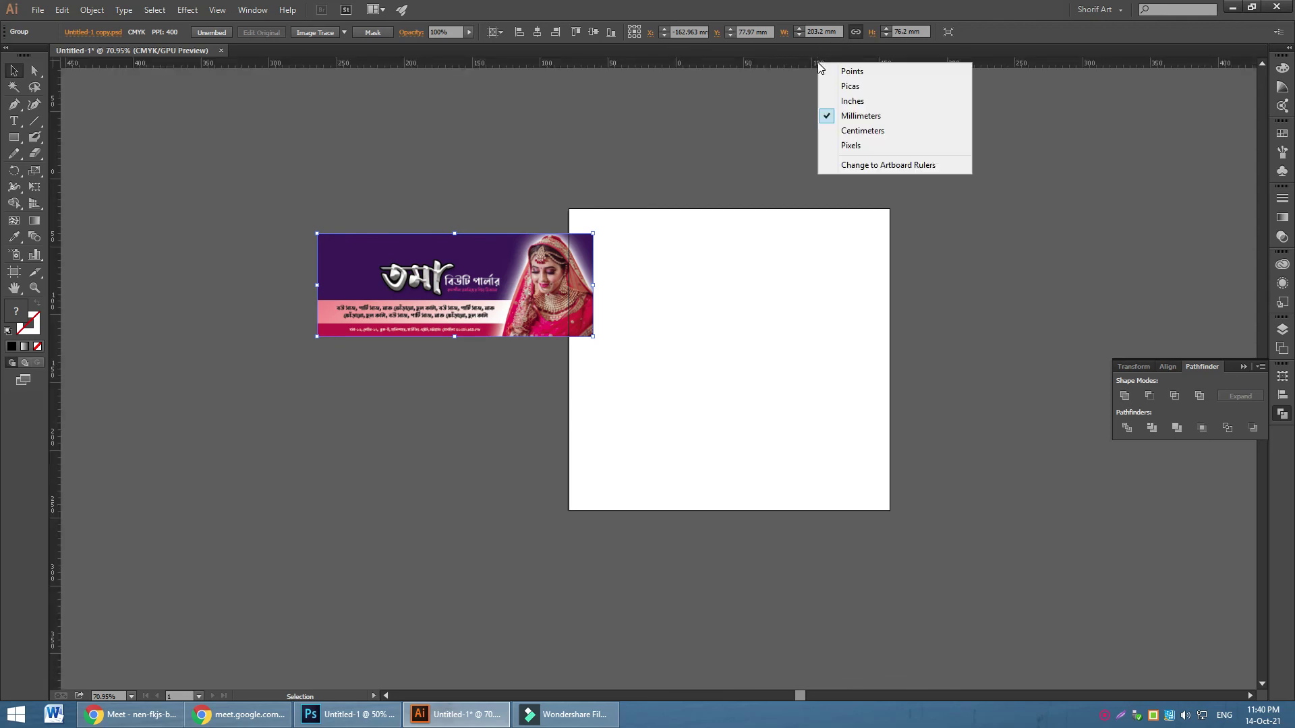
pyautogui.click(875, 96)
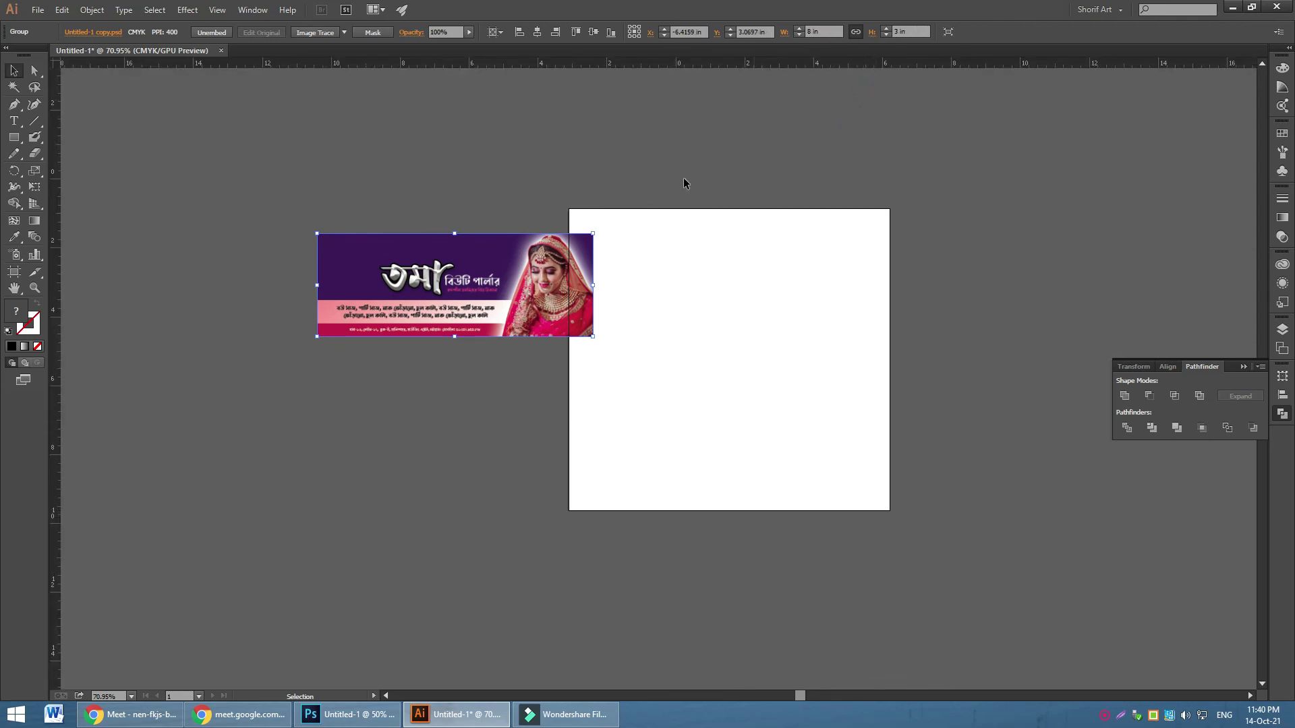
pyautogui.moveTo(459, 293); pyautogui.dragTo(701, 344)
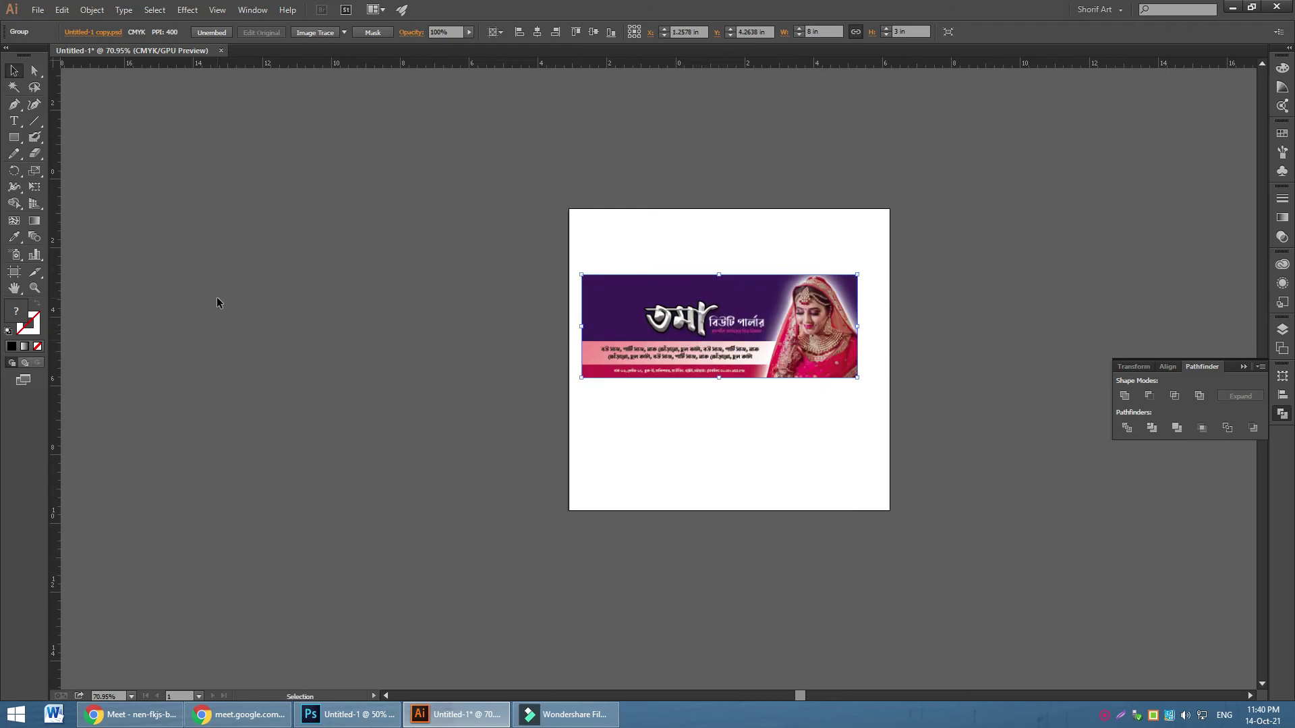
# Scale the banner uniformly by 1200%
pyautogui.doubleClick(34, 170)
pyautogui.click(581, 283)
pyautogui.click(585, 371)
pyautogui.click(574, 387)
pyautogui.click(640, 265)
pyautogui.write('1200')
pyautogui.press('Return')
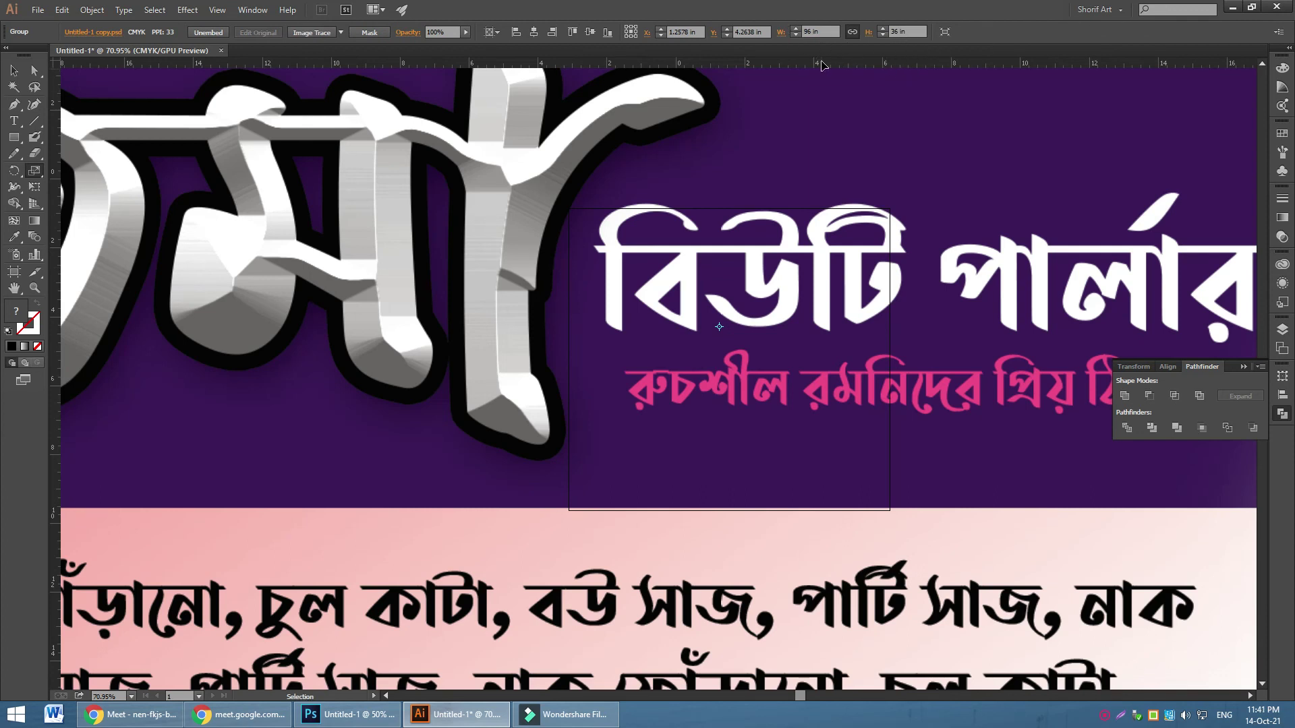
# Zoom and pan across the enlarged banner's lettering and bride photo to inspect sharpness
pyautogui.click(34, 288)
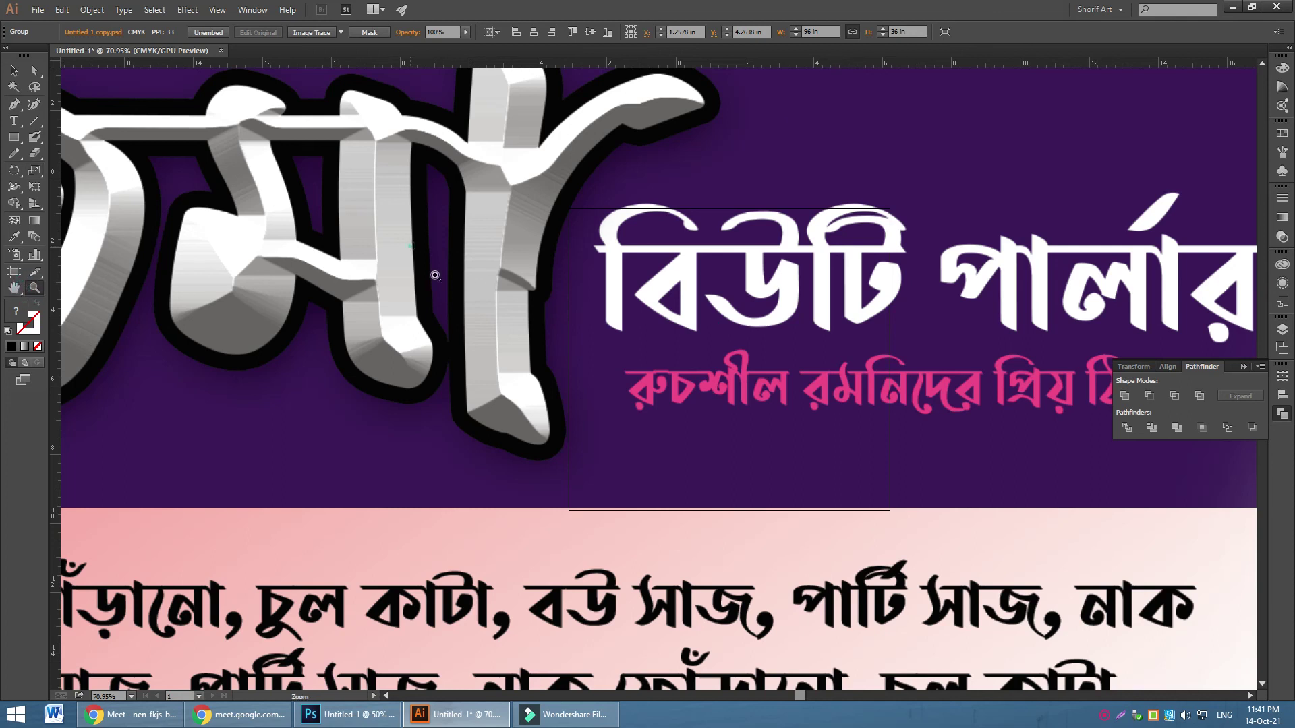
pyautogui.click(519, 300)
pyautogui.moveTo(581, 341); pyautogui.dragTo(482, 168)
pyautogui.press('h')
pyautogui.moveTo(989, 475); pyautogui.dragTo(375, 169)
pyautogui.moveTo(978, 404); pyautogui.dragTo(530, 404)
pyautogui.moveTo(944, 472); pyautogui.dragTo(809, 102)
pyautogui.moveTo(912, 104); pyautogui.dragTo(868, 364)
pyautogui.moveTo(165, 245); pyautogui.dragTo(584, 445)
pyautogui.moveTo(269, 202); pyautogui.dragTo(668, 439)
pyautogui.moveTo(338, 269); pyautogui.dragTo(594, 469)
pyautogui.hotkey('ctrl', '-')
pyautogui.hotkey('ctrl', '-')
pyautogui.hotkey('ctrl', '-')
pyautogui.hotkey('ctrl', '-')
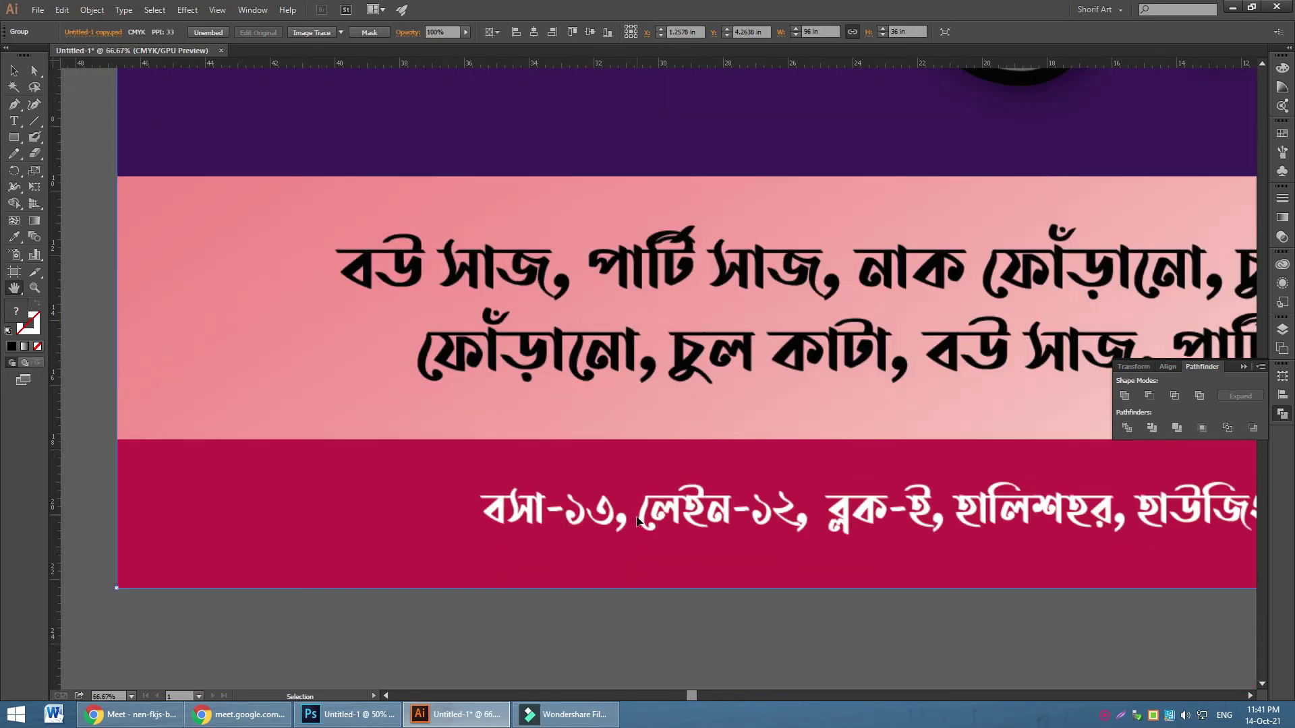
pyautogui.hotkey('ctrl', '-')
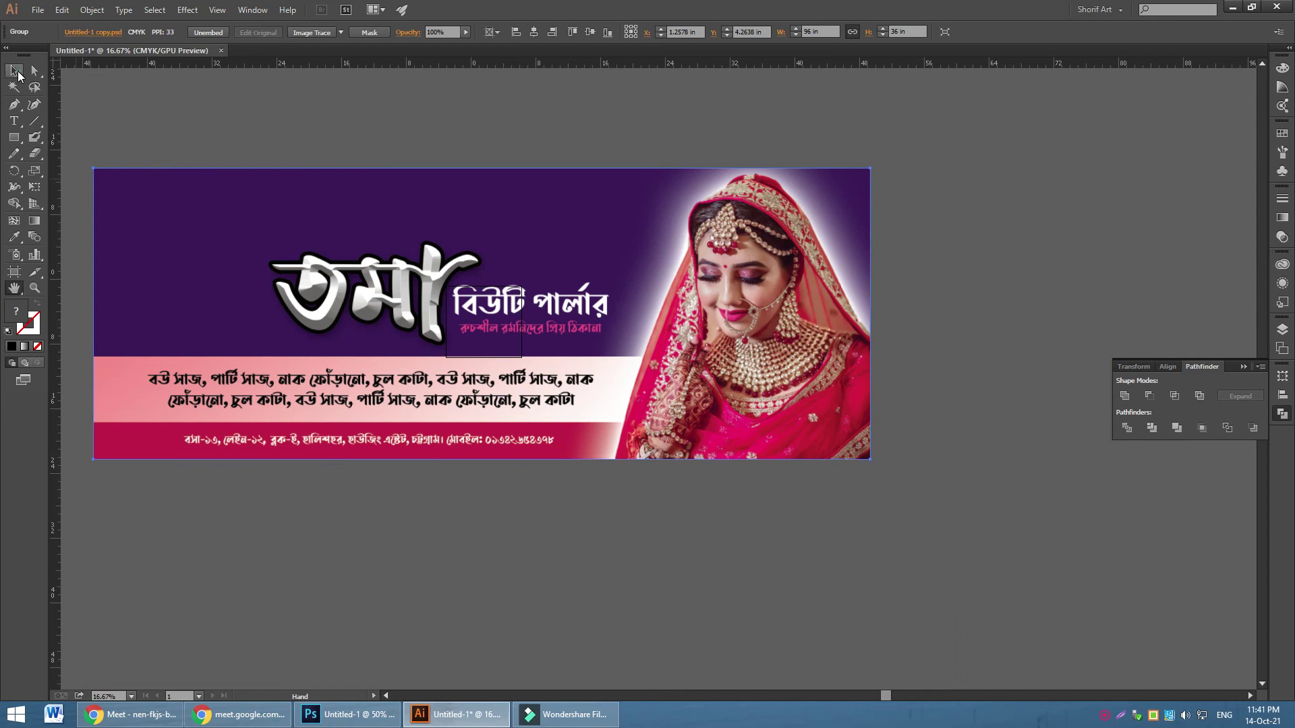
# Select the banner group and compare it with the original in Photoshop
pyautogui.click(13, 71)
pyautogui.click(388, 143)
pyautogui.click(509, 381)
pyautogui.click(365, 715)
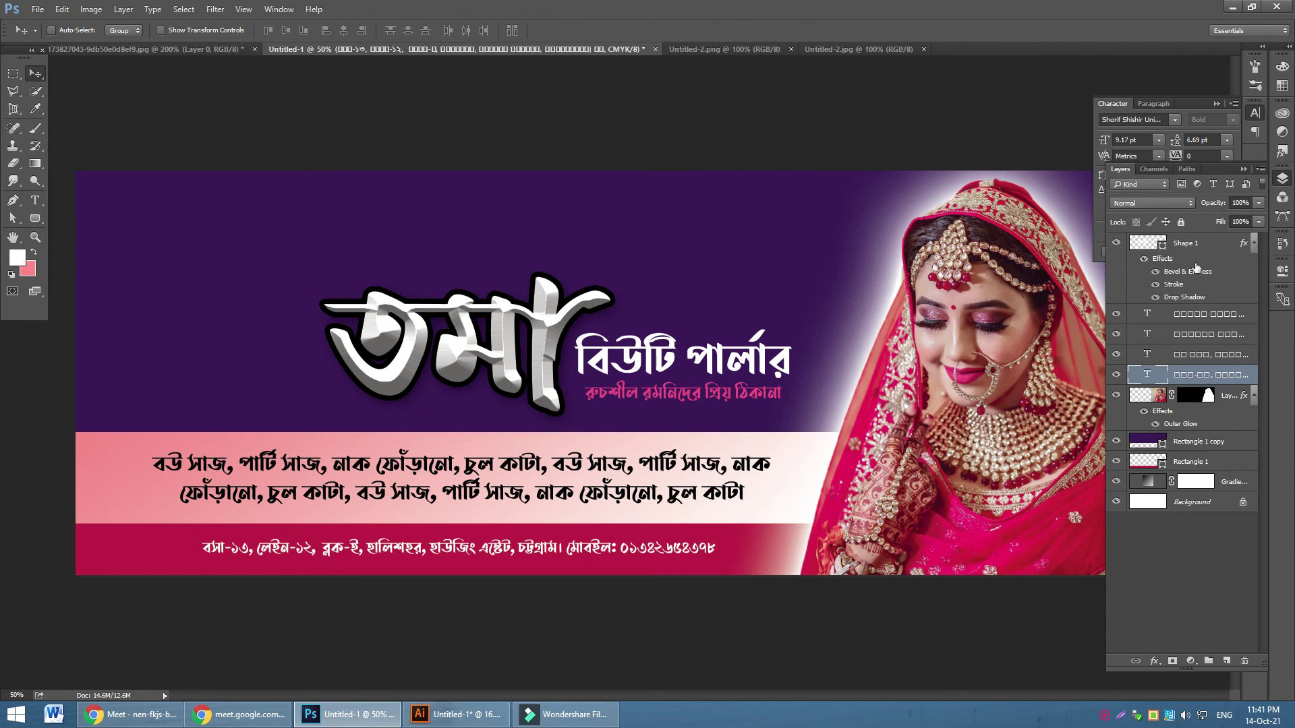
pyautogui.click(472, 713)
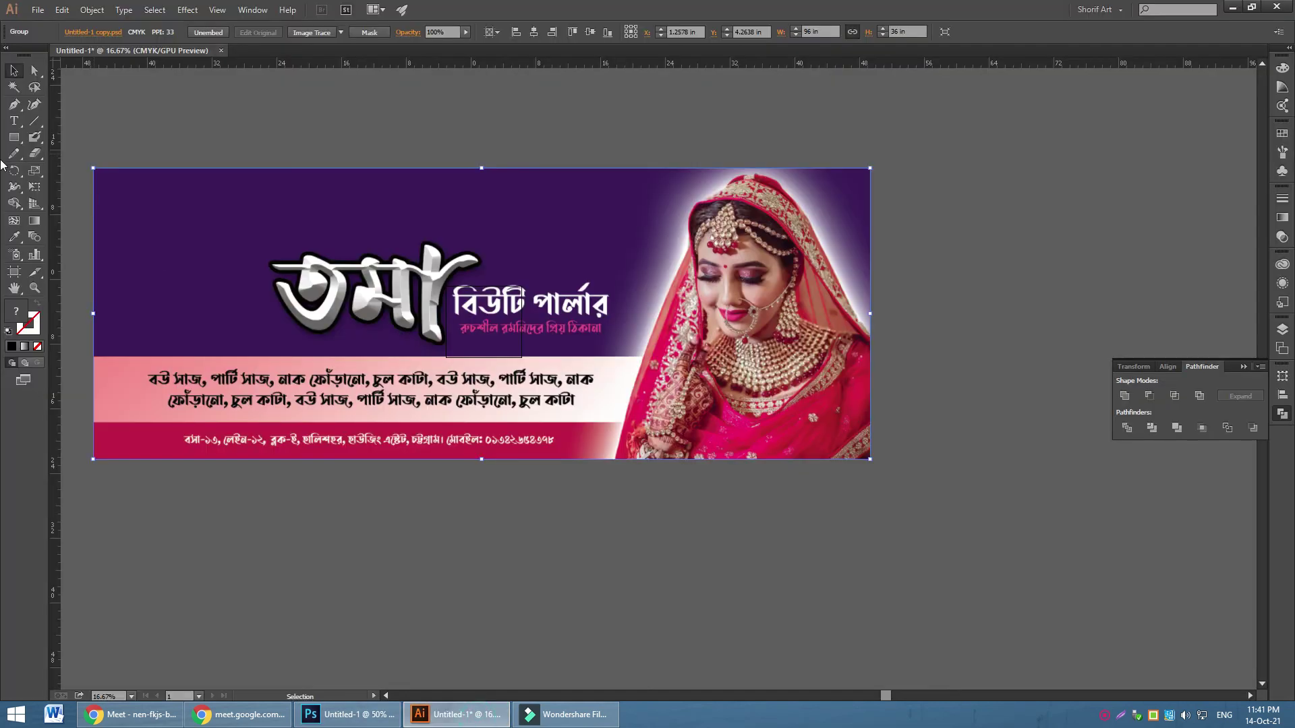
# Move the banner and reopen the Scale settings, then dismiss them
pyautogui.moveTo(217, 277); pyautogui.dragTo(358, 379)
pyautogui.moveTo(34, 171); pyautogui.dragTo(103, 174)
pyautogui.doubleClick(34, 171)
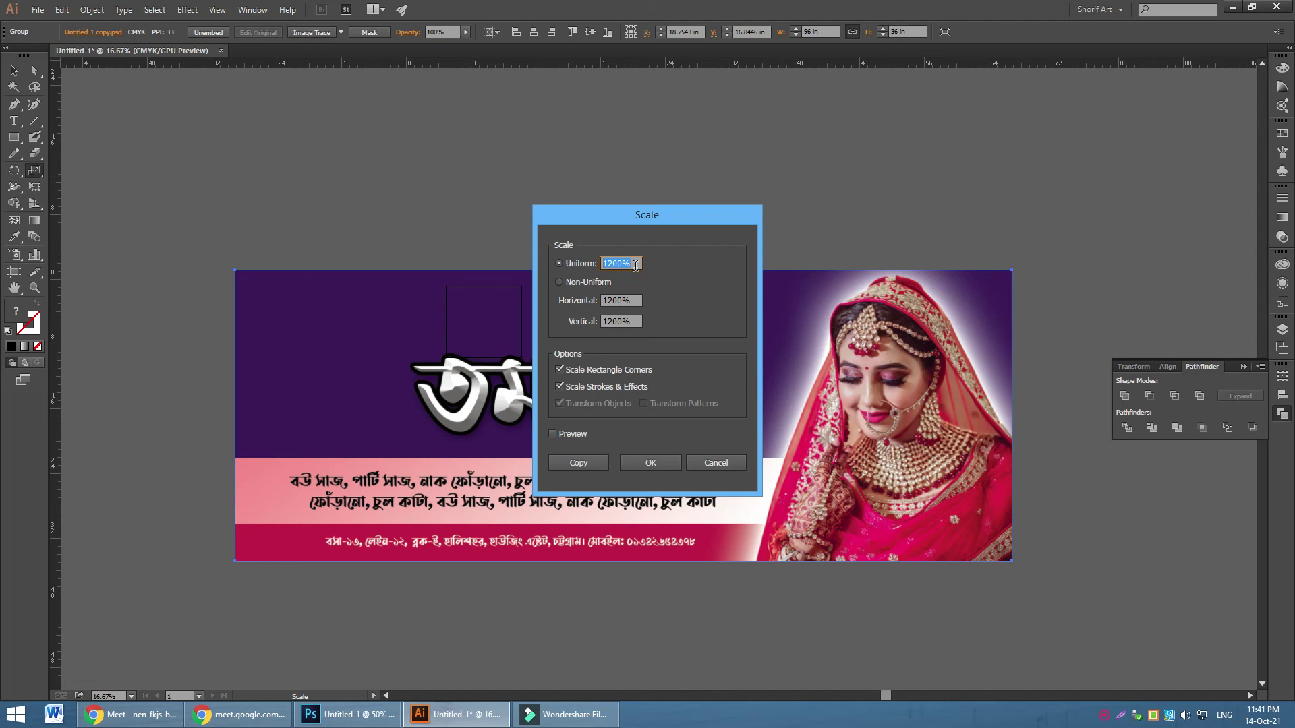
pyautogui.write('1')
pyautogui.click(649, 464)
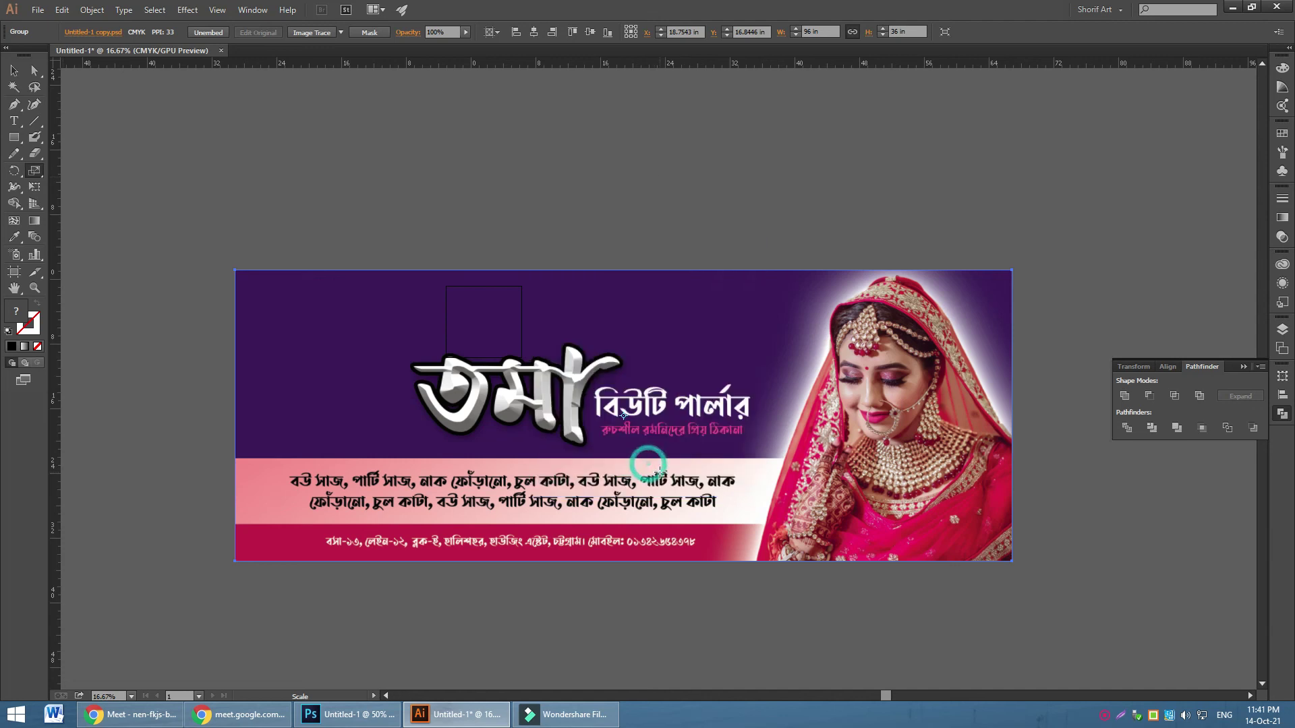
# Reselect the banner and undo the move and the 1200% enlargement
pyautogui.click(14, 70)
pyautogui.click(450, 134)
pyautogui.click(484, 317)
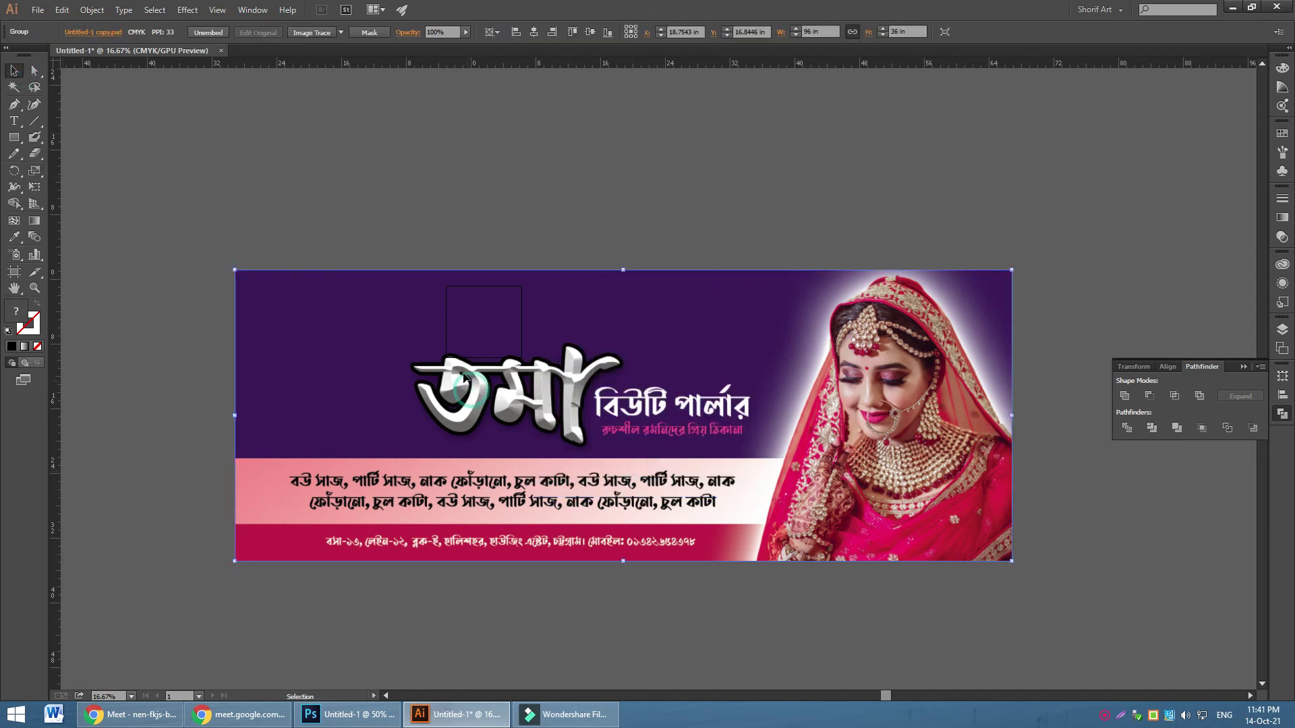
pyautogui.hotkey('ctrl', 'z')
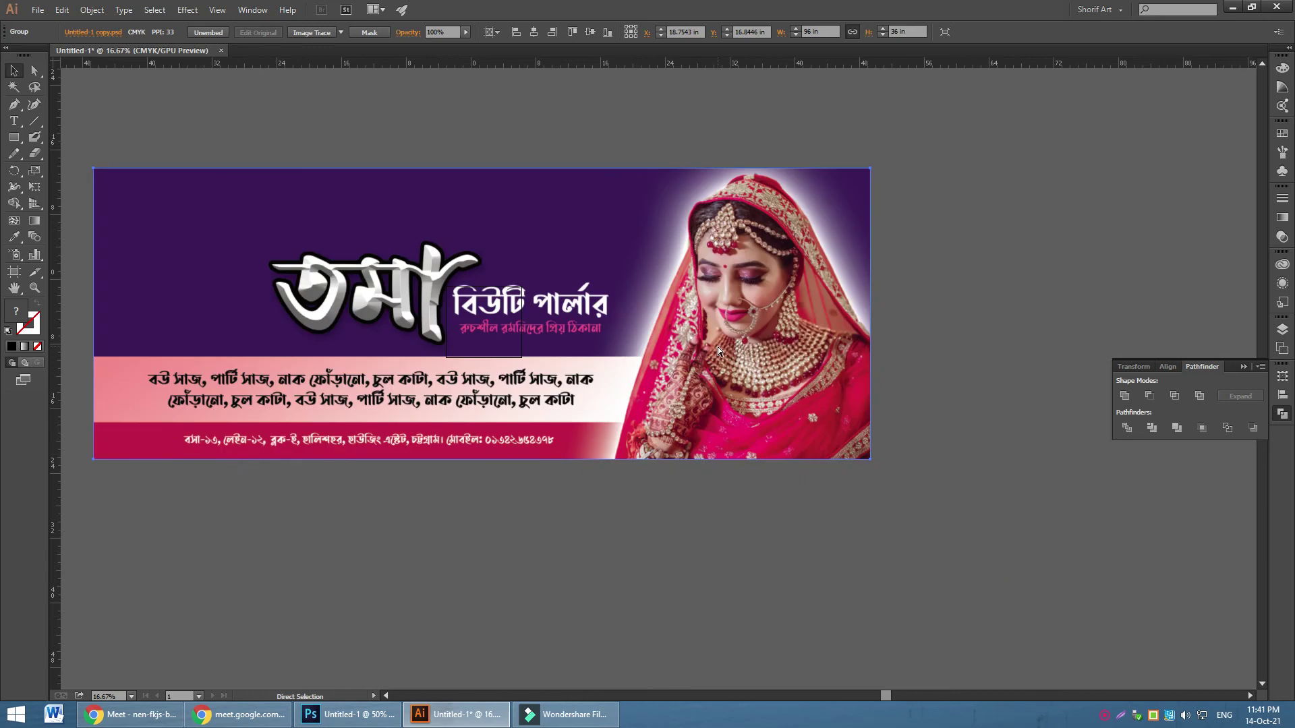
pyautogui.hotkey('ctrl', 'z')
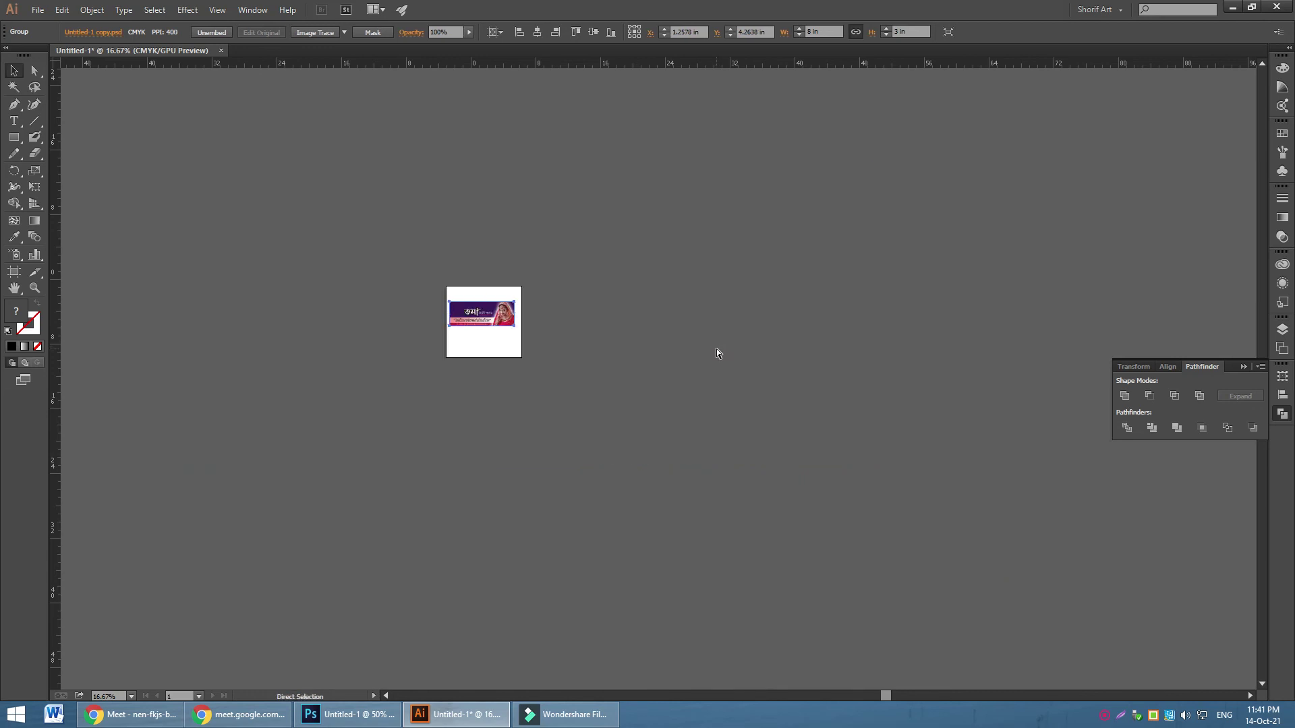
# Zoom the 8 × 3 in banner to 200% to check sharpness, then bring Google Meet forward
pyautogui.hotkey('ctrl', '+')
pyautogui.hotkey('ctrl', '+')
pyautogui.hotkey('ctrl', '+')
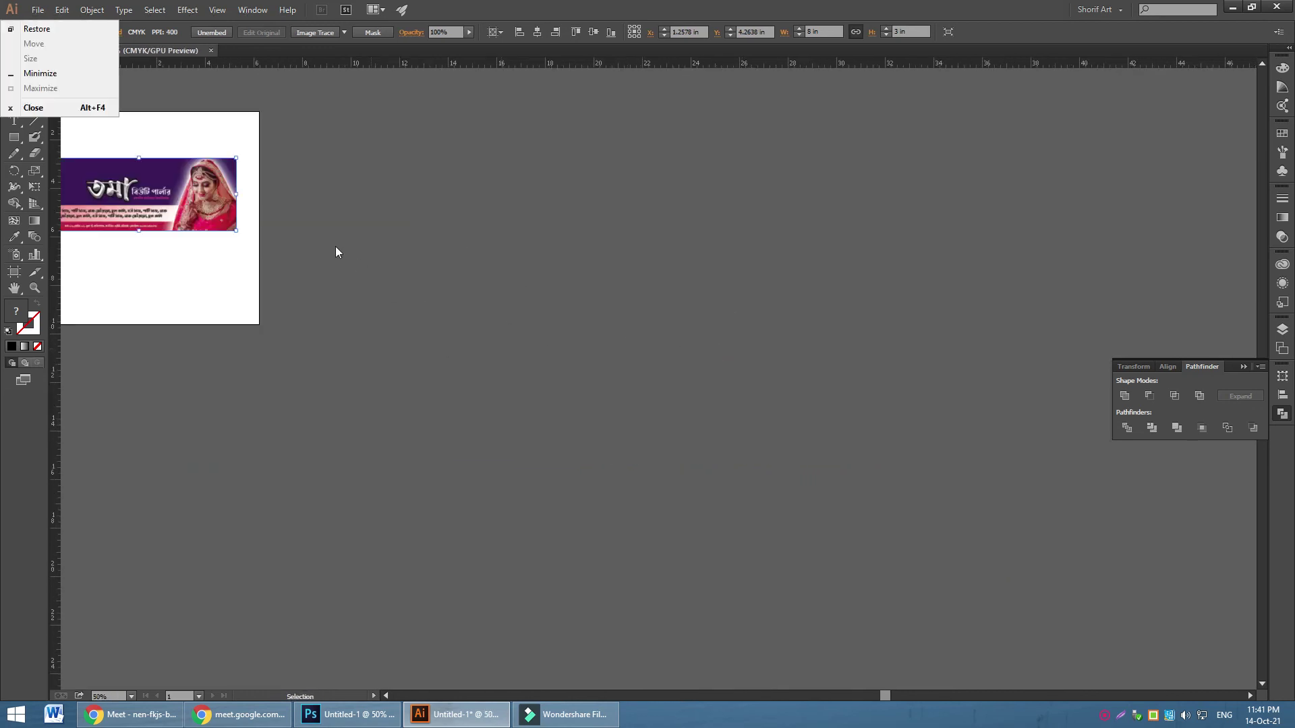
pyautogui.hotkey('ctrl', '1')
pyautogui.hotkey('ctrl', '+')
pyautogui.hotkey('ctrl', '+')
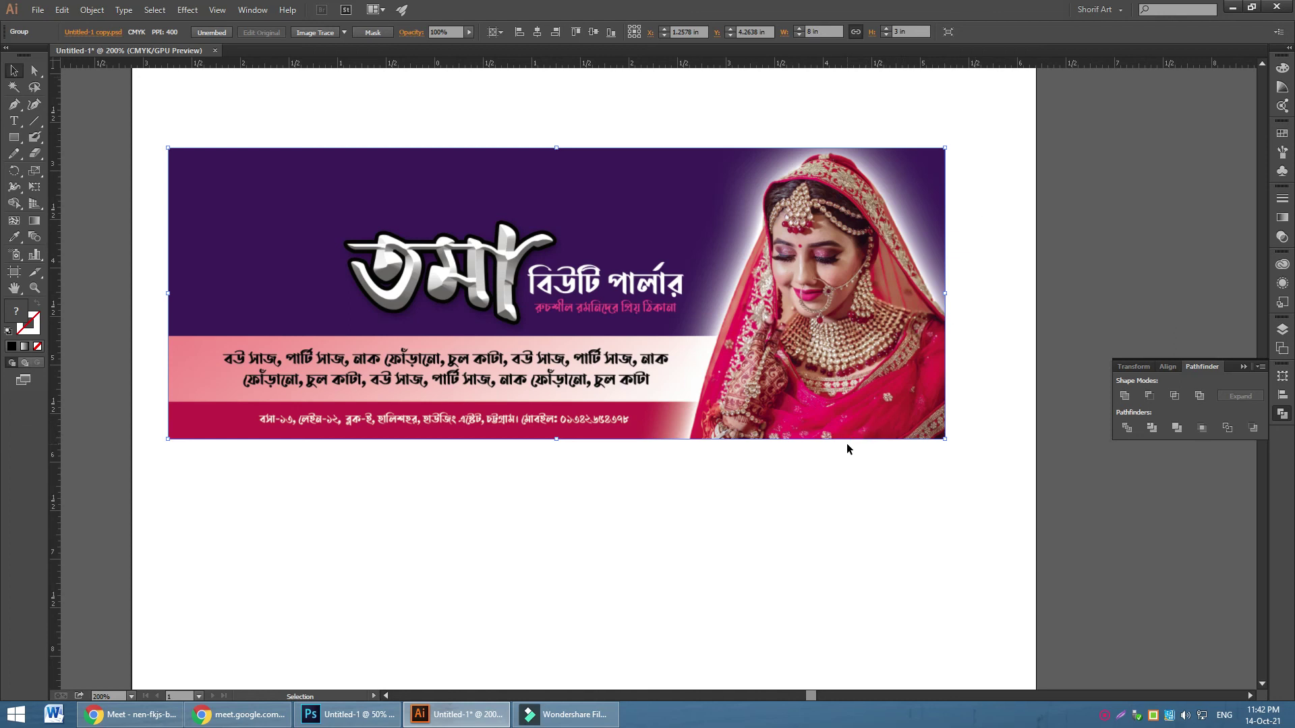
pyautogui.click(681, 337)
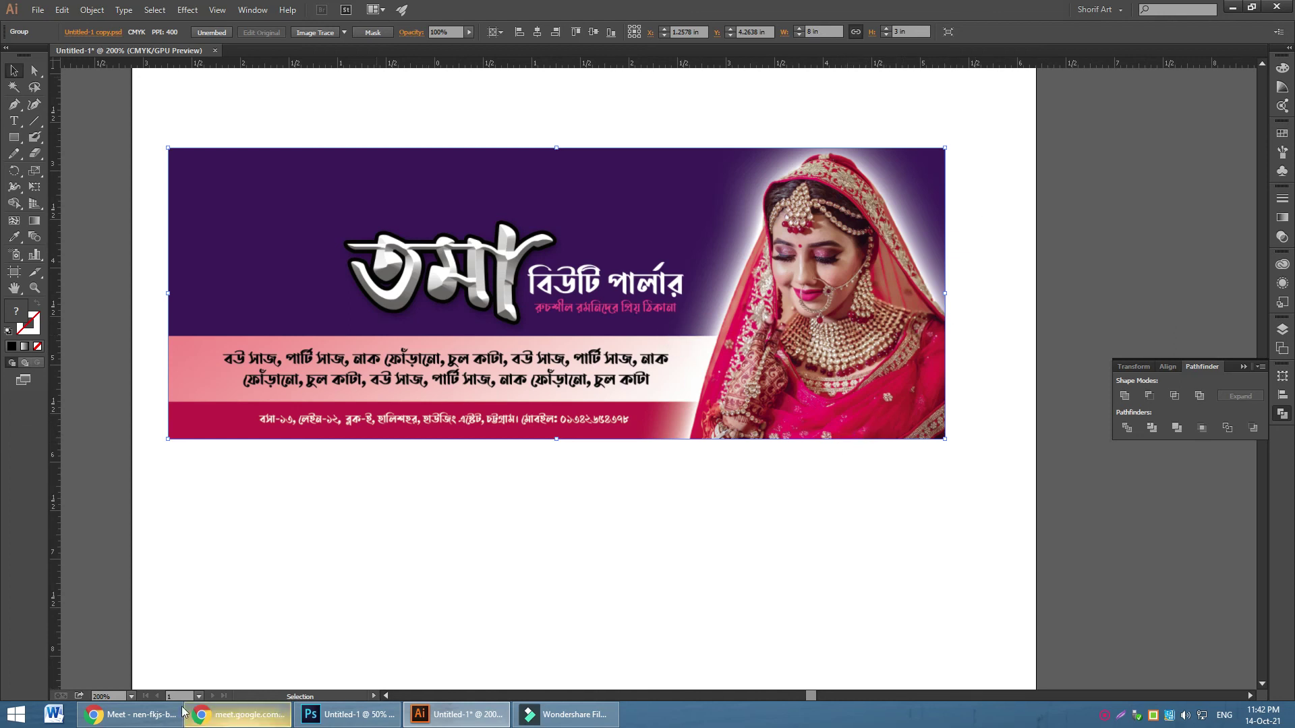
pyautogui.click(138, 716)
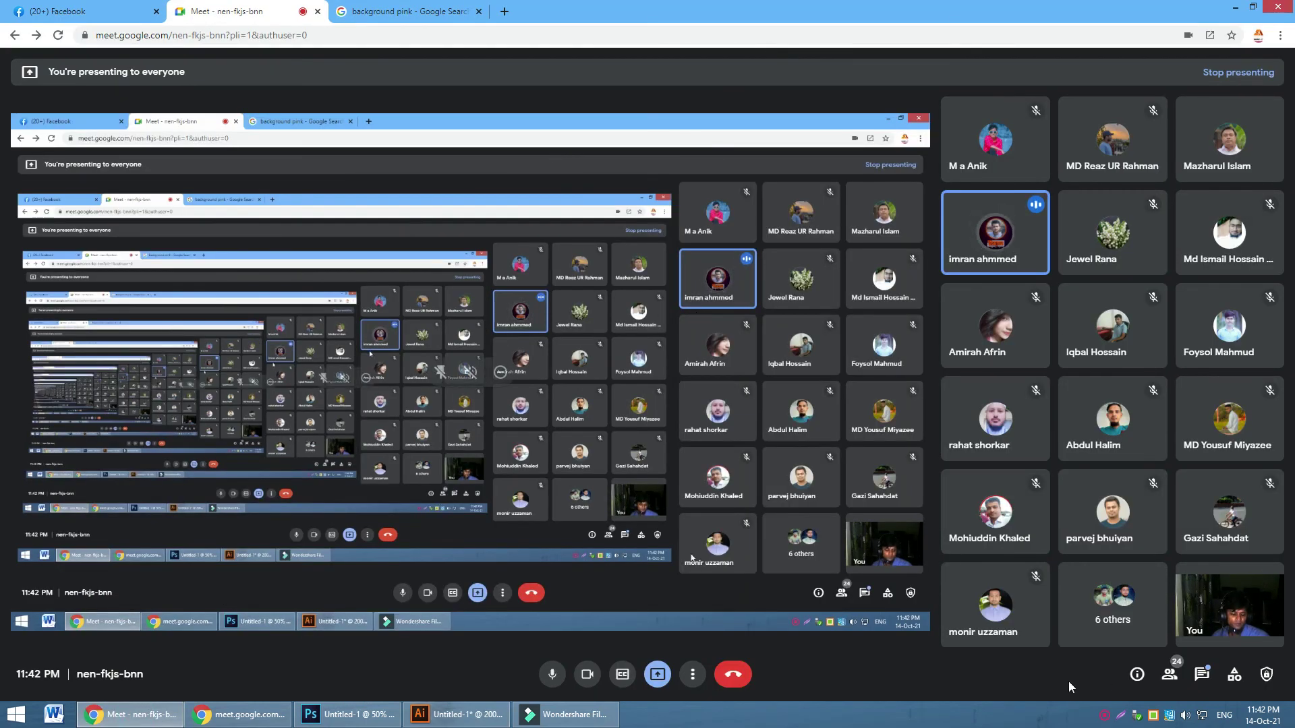
pyautogui.click(1152, 719)
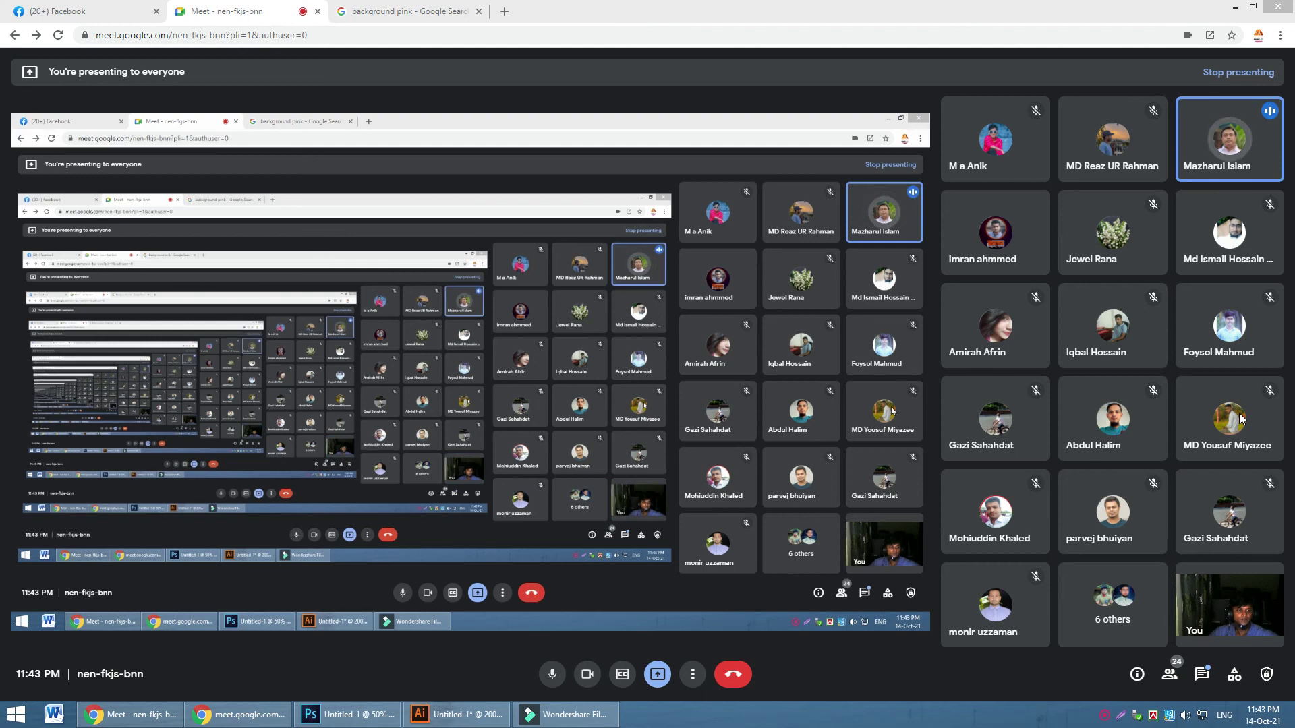
pyautogui.click(1102, 713)
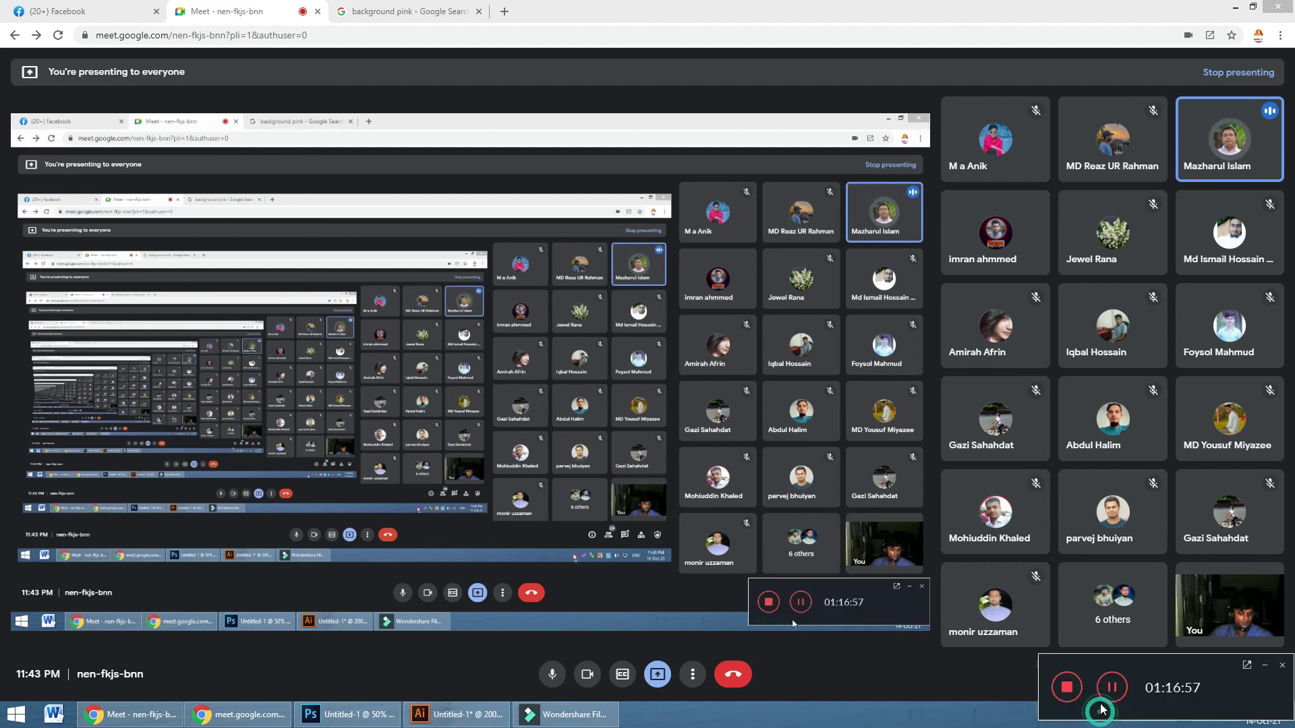